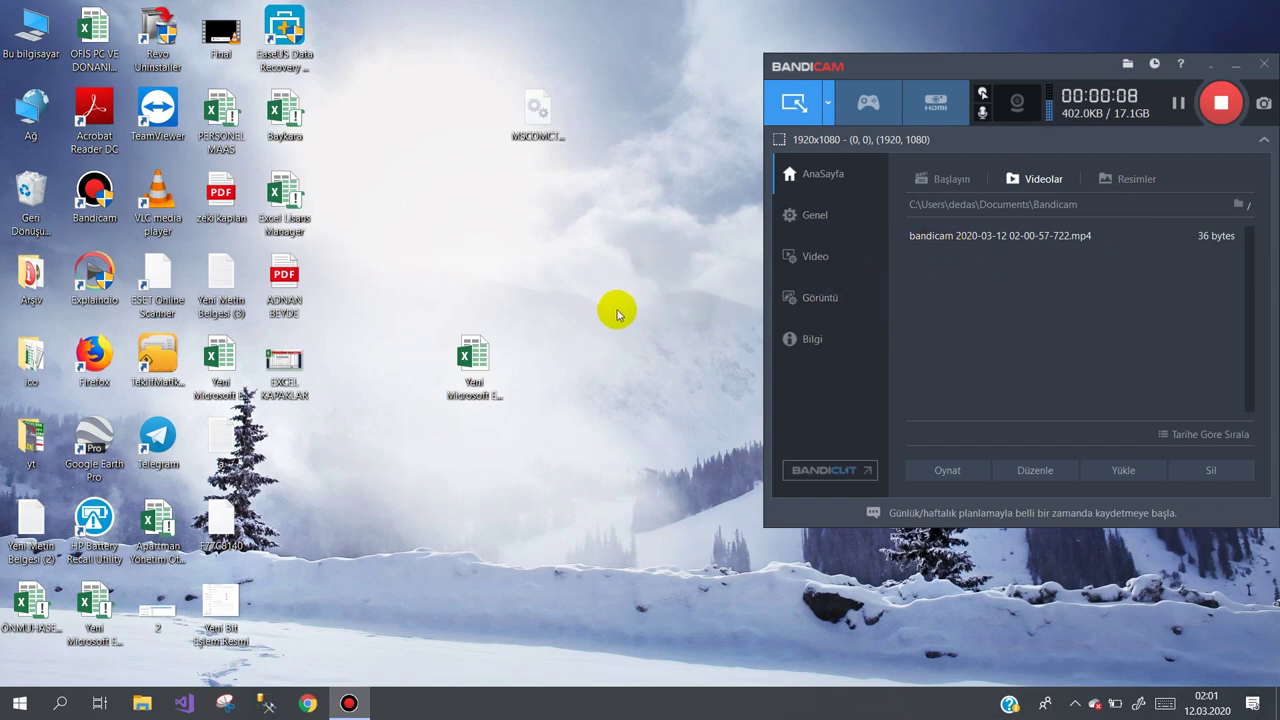
Open the blank workbook 'Yeni Microsoft Excel Çalışma Sayfası (2)' from the desktop and click cells G2 and E2 on Sayfa1.
{"action": "left_click", "coordinate": [486, 362]}
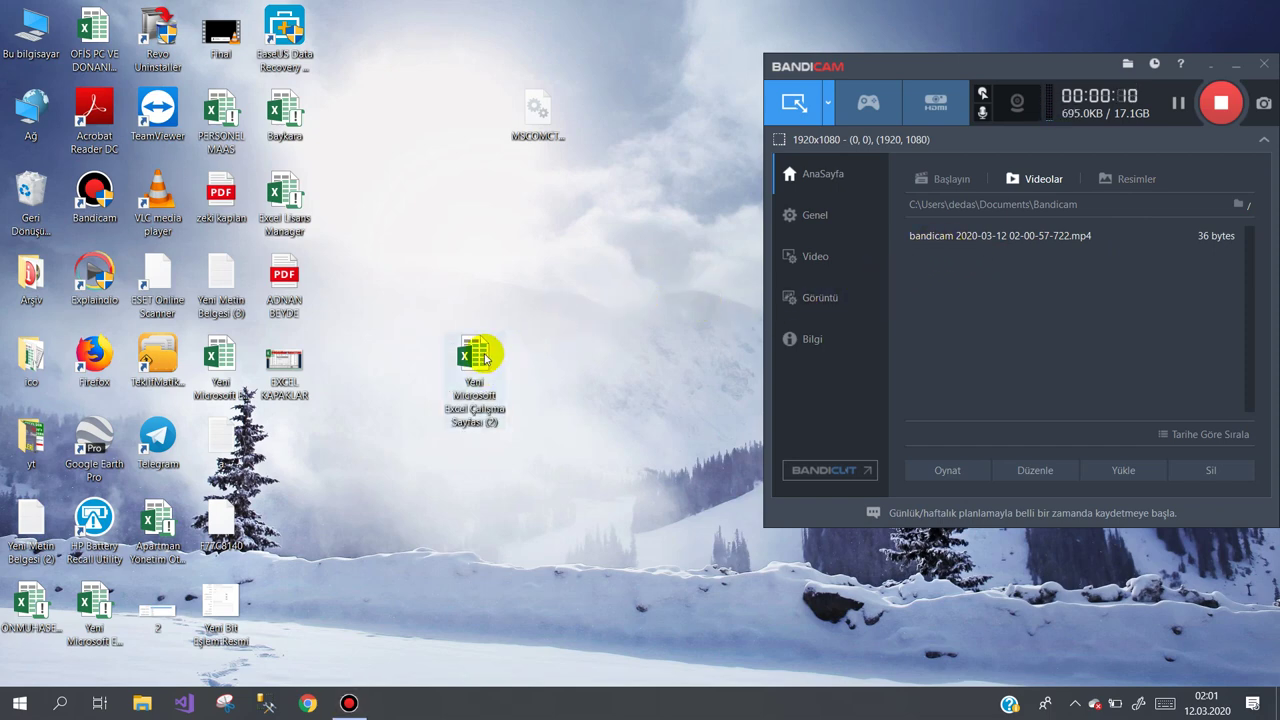
{"action": "left_click", "coordinate": [472, 358]}
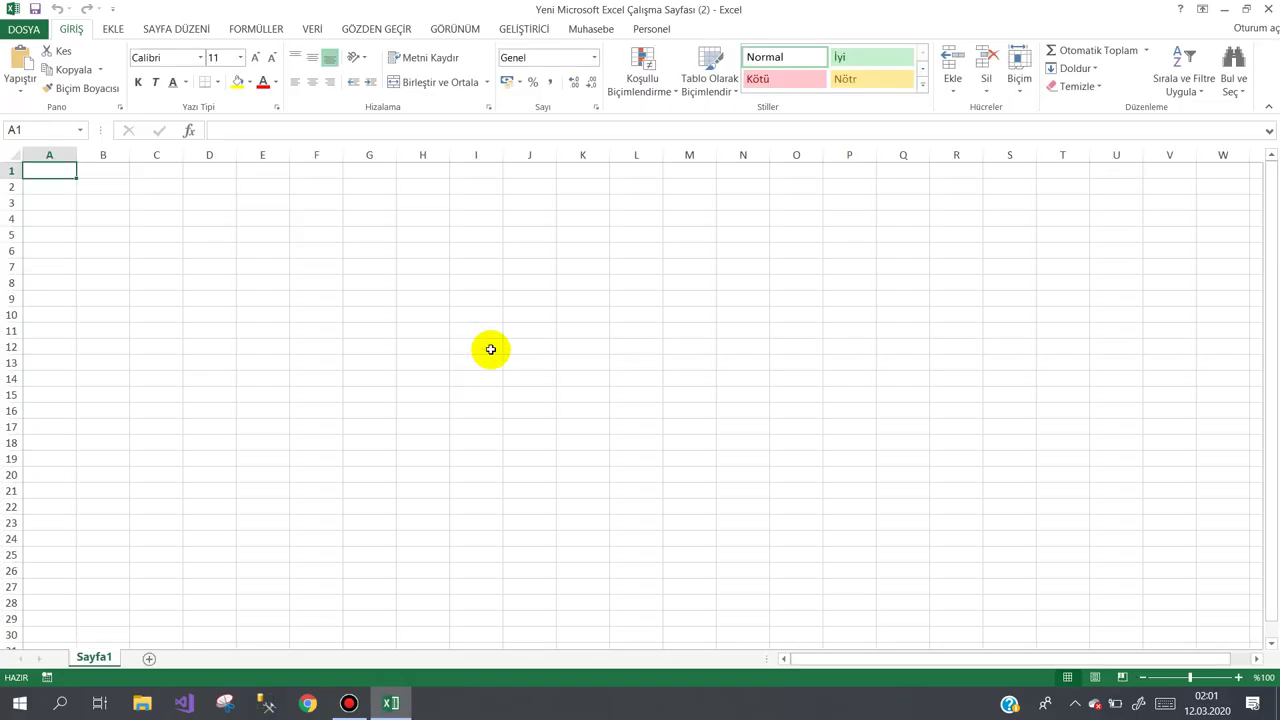
{"action": "left_click", "coordinate": [394, 185]}
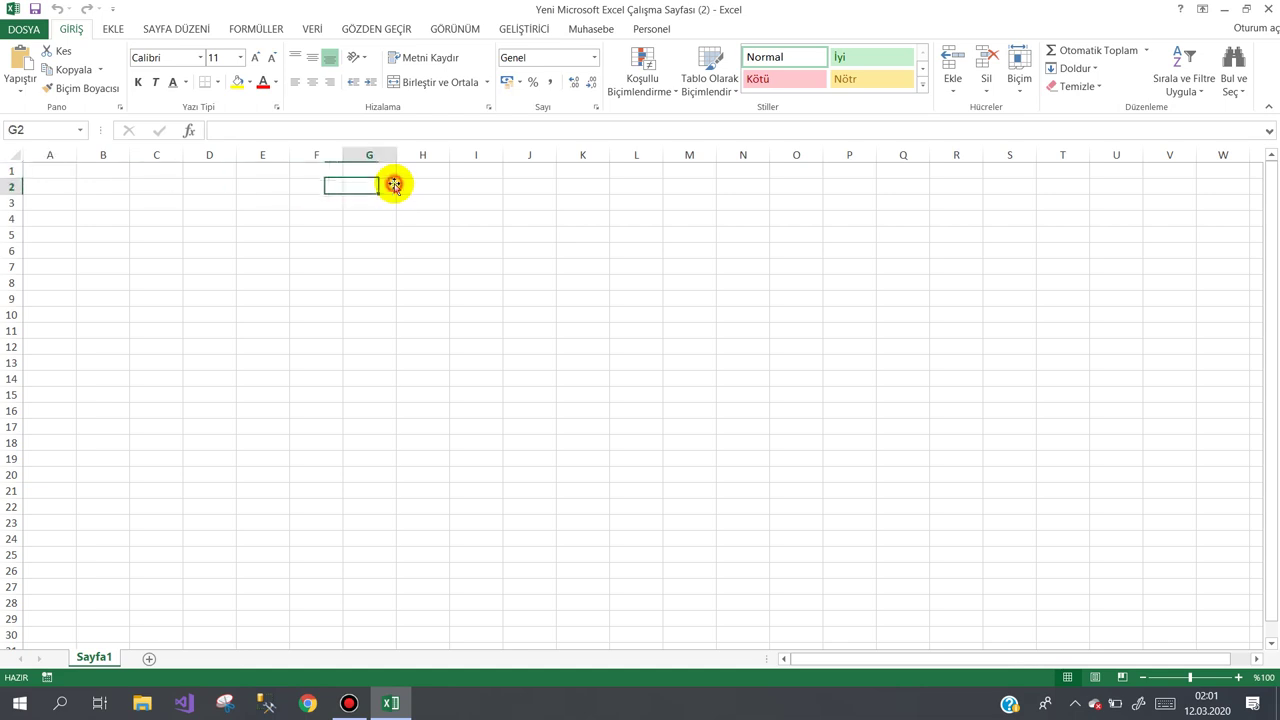
{"action": "left_click", "coordinate": [276, 187]}
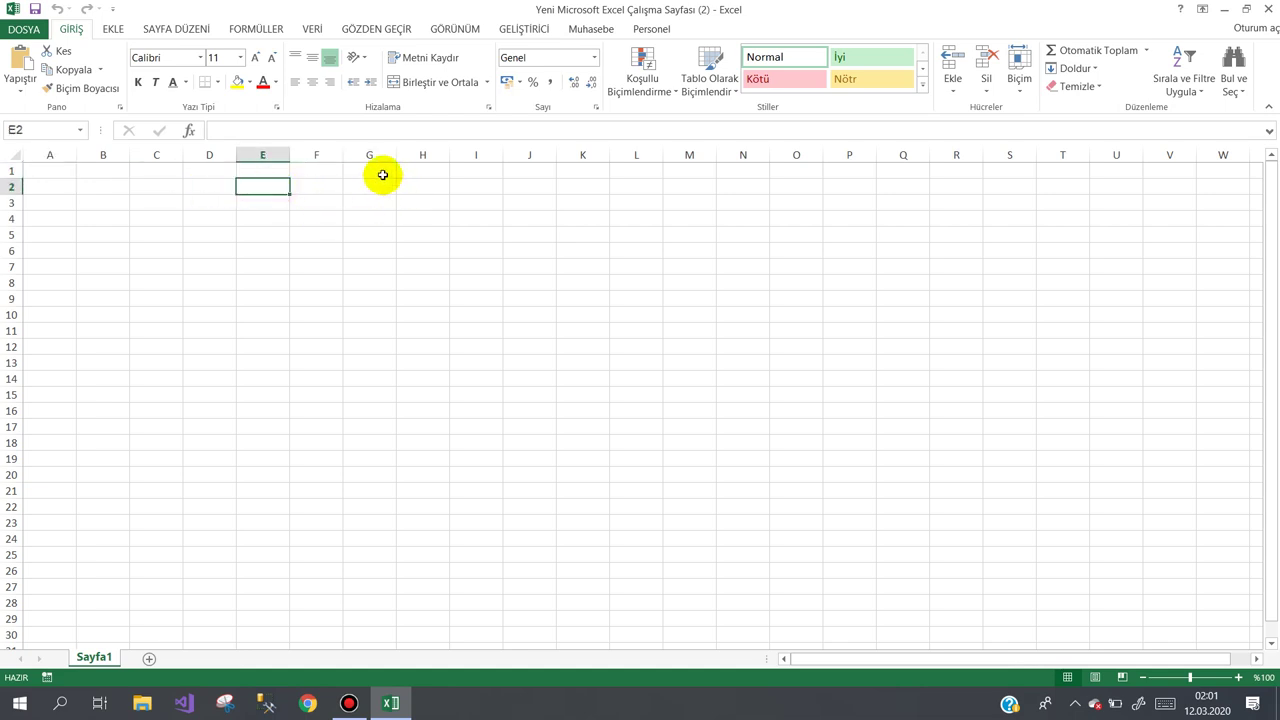
Save the workbook to Masaüstü as 'İzin Takip' in Makro İçerebilen Excel Çalışma Kitabı format.
{"action": "left_click", "coordinate": [28, 28]}
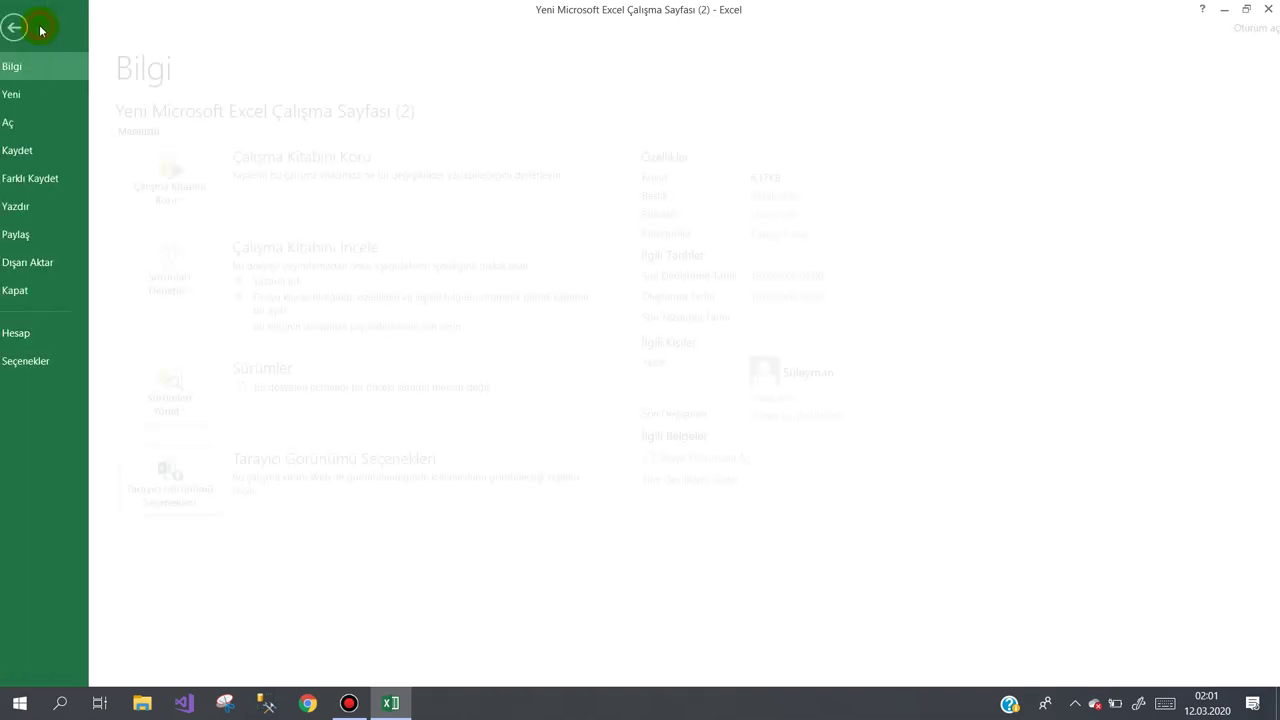
{"action": "left_click", "coordinate": [52, 177]}
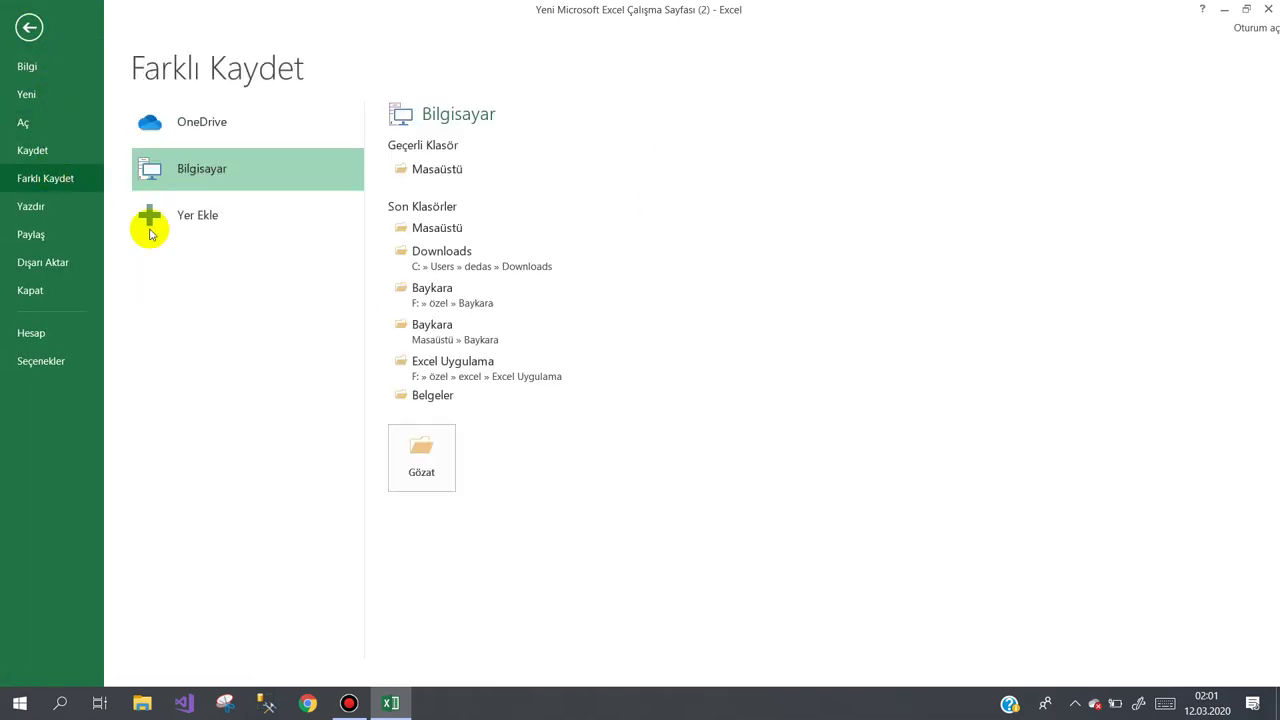
{"action": "left_click", "coordinate": [421, 452]}
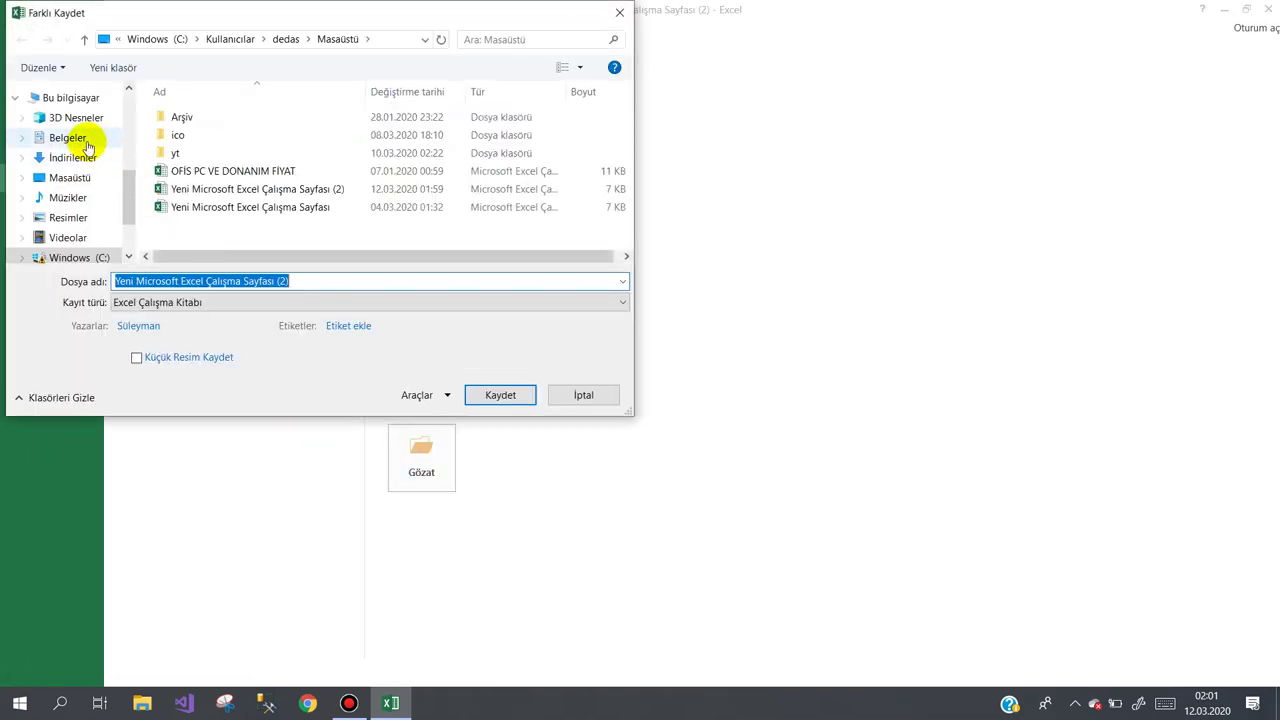
{"action": "left_click", "coordinate": [70, 177]}
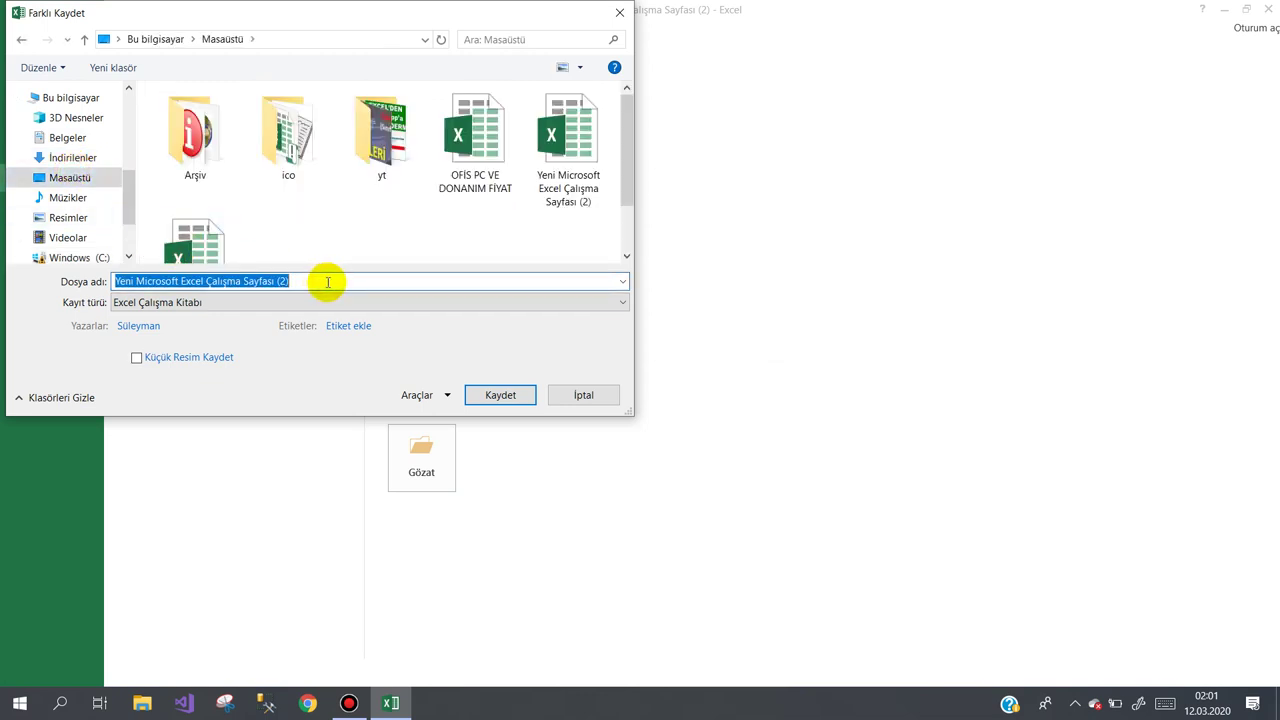
{"action": "type", "text": "i"}
{"action": "key", "text": "BackSpace"}
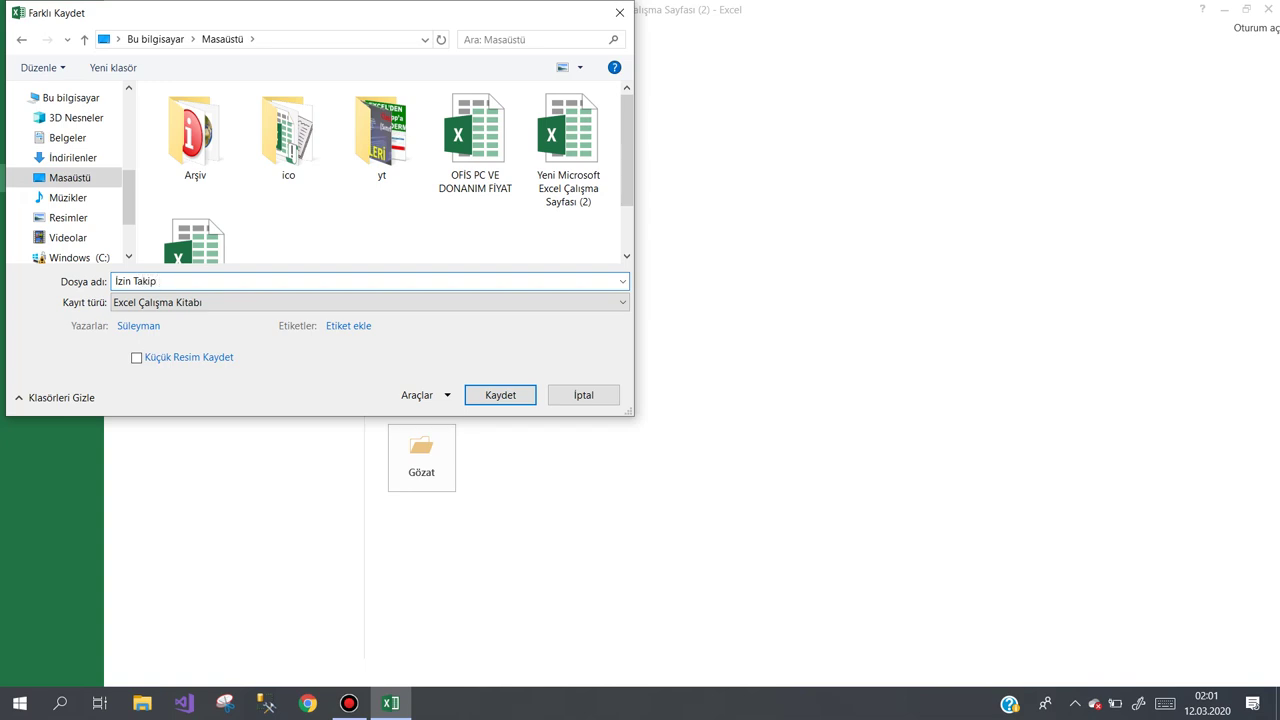
{"action": "left_click", "coordinate": [200, 302]}
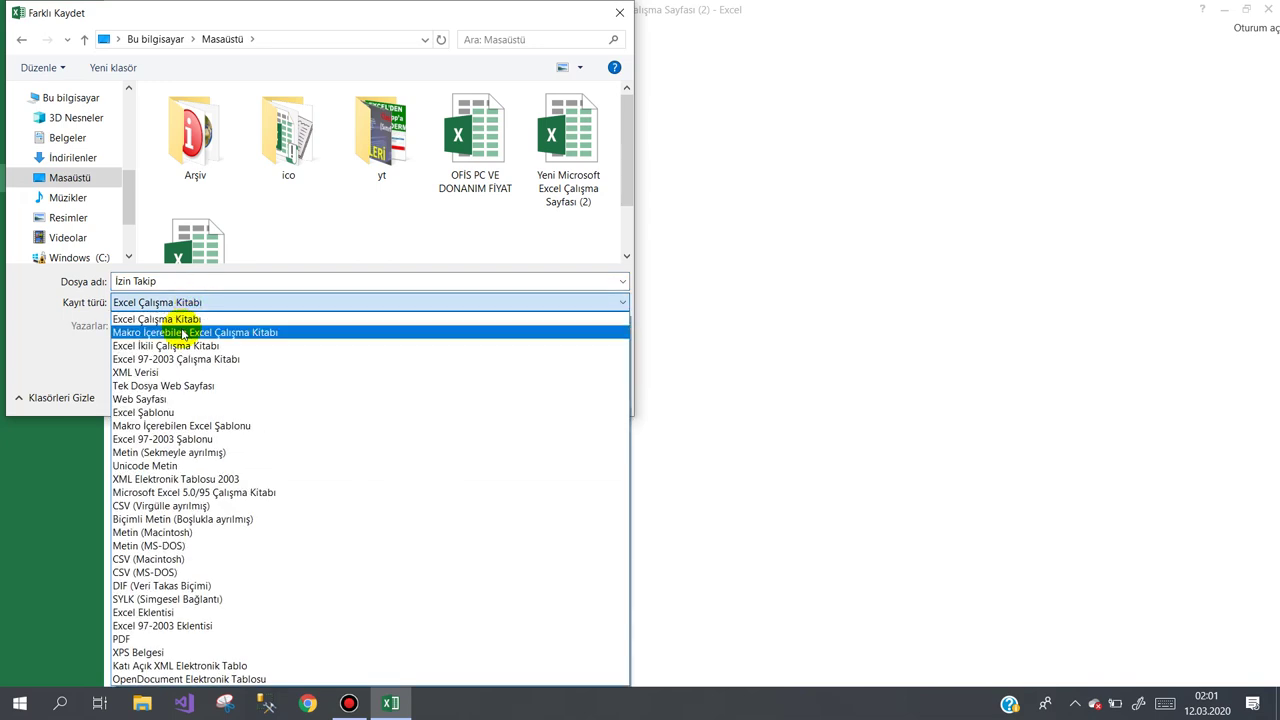
{"action": "left_click", "coordinate": [183, 332]}
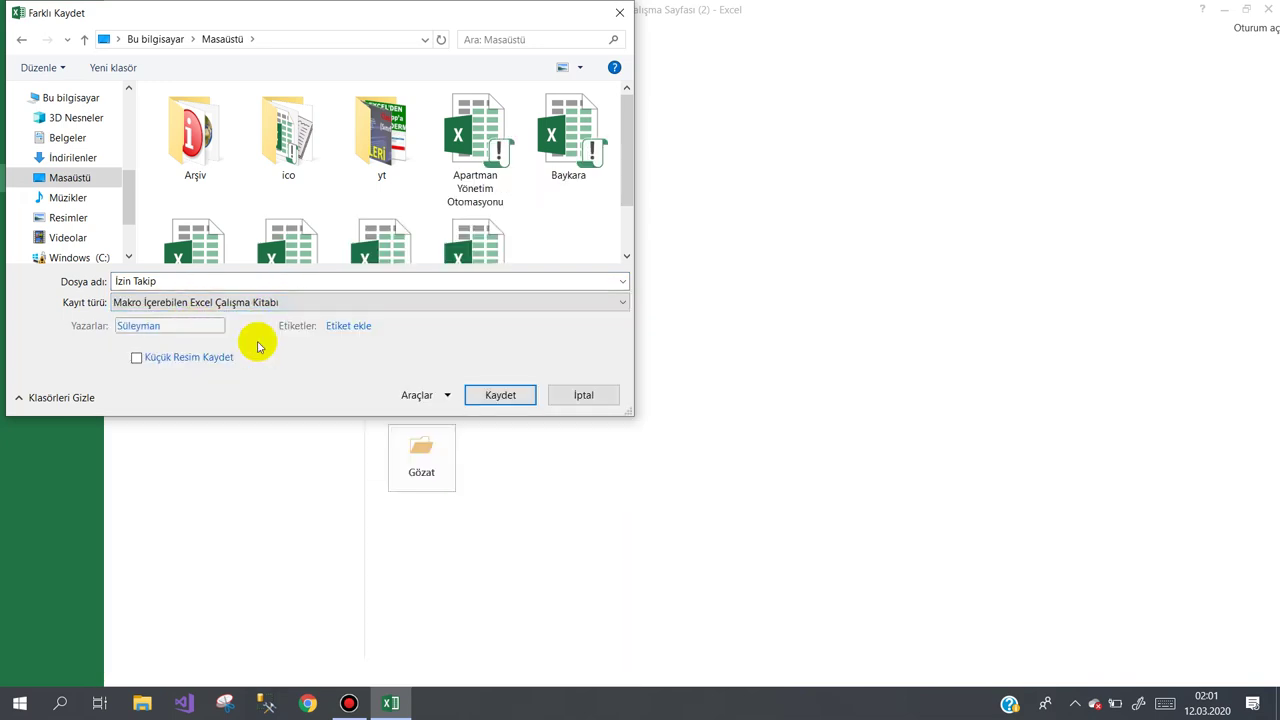
{"action": "left_click", "coordinate": [497, 396]}
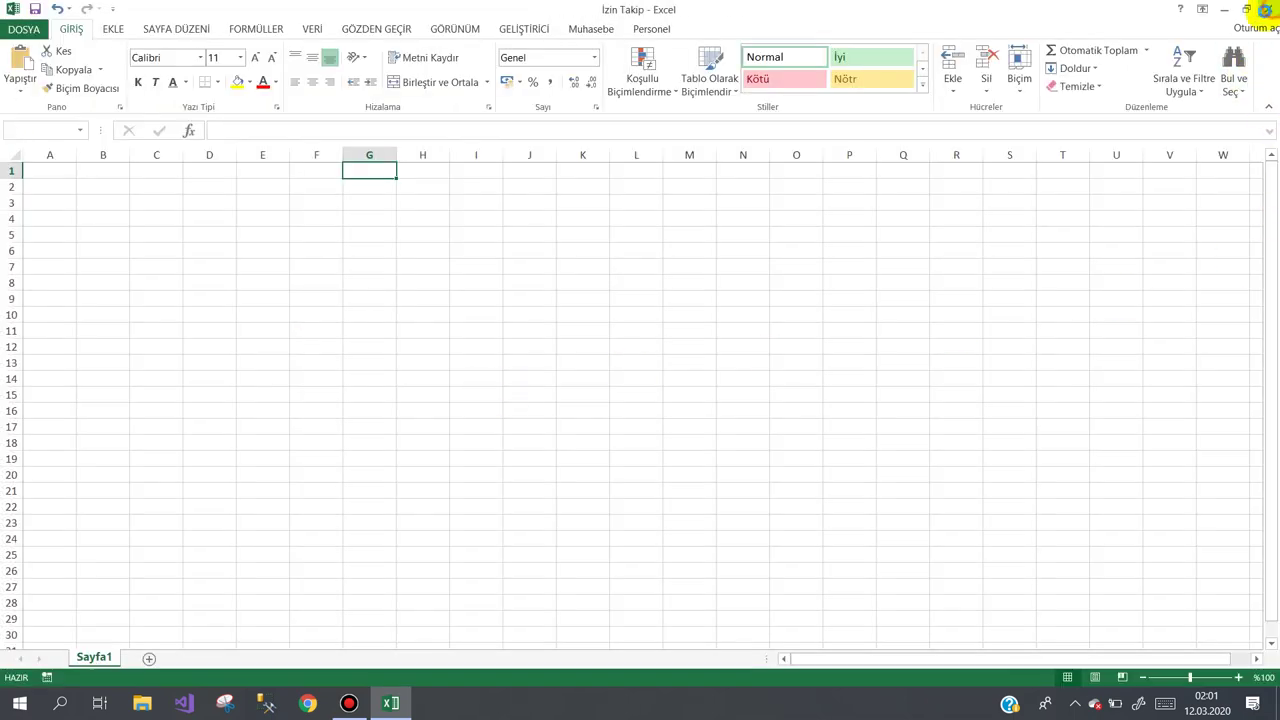
{"action": "left_click", "coordinate": [1265, 9]}
{"action": "mouse_move", "coordinate": [471, 350]}
{"action": "left_mouse_down"}
{"action": "mouse_move", "coordinate": [197, 274]}
{"action": "mouse_move", "coordinate": [284, 447]}
{"action": "mouse_move", "coordinate": [546, 348]}
{"action": "left_mouse_up"}
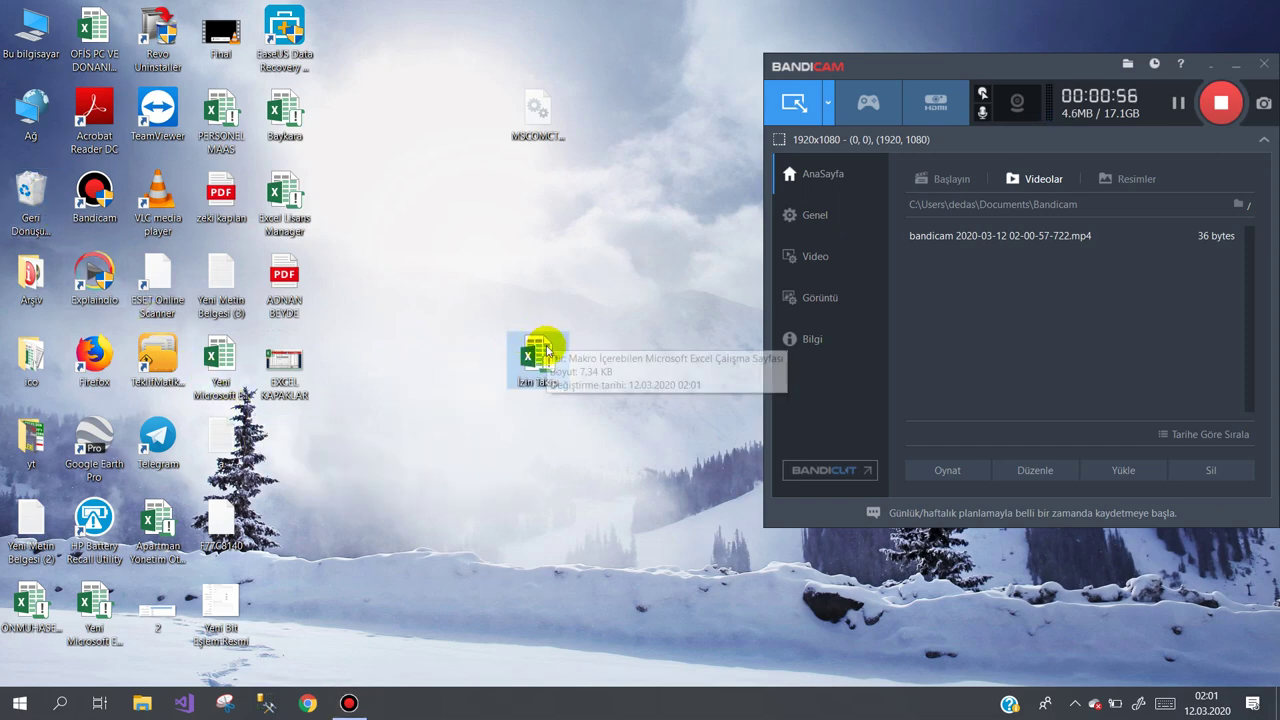
{"action": "left_click", "coordinate": [546, 356]}
{"action": "double_click", "coordinate": [546, 356]}
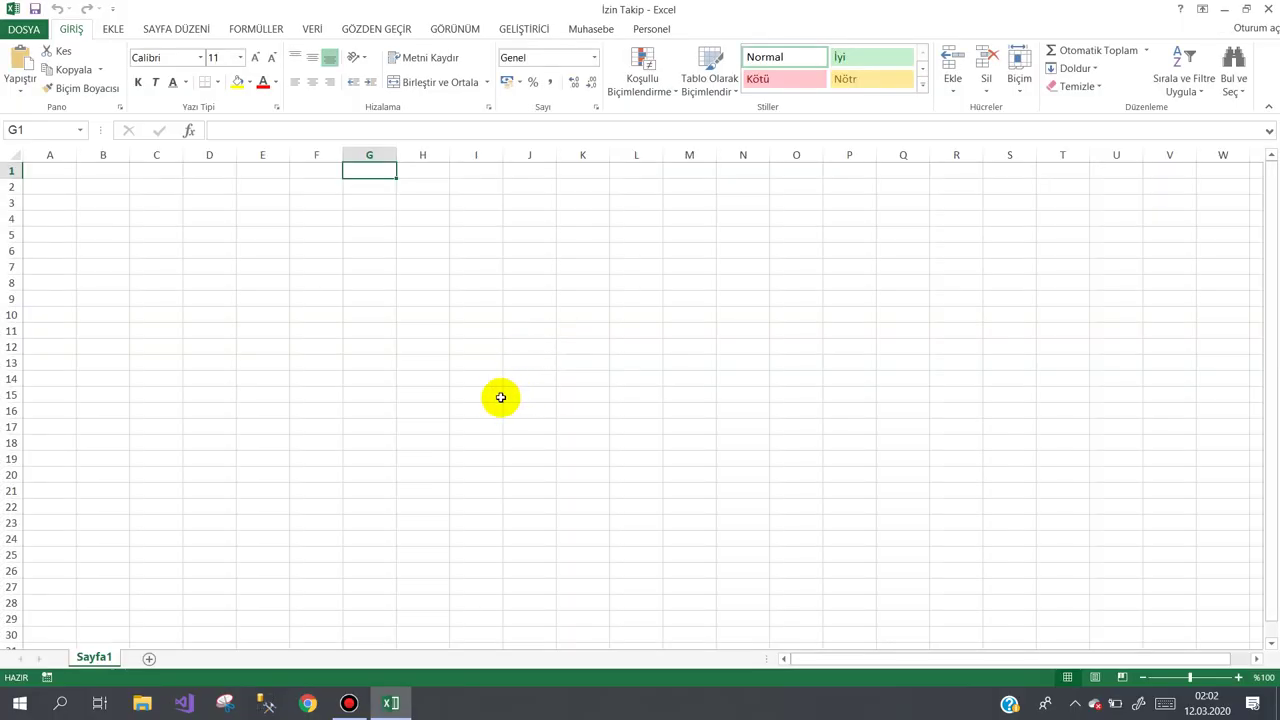
{"action": "left_click", "coordinate": [416, 245]}
{"action": "left_click", "coordinate": [251, 189]}
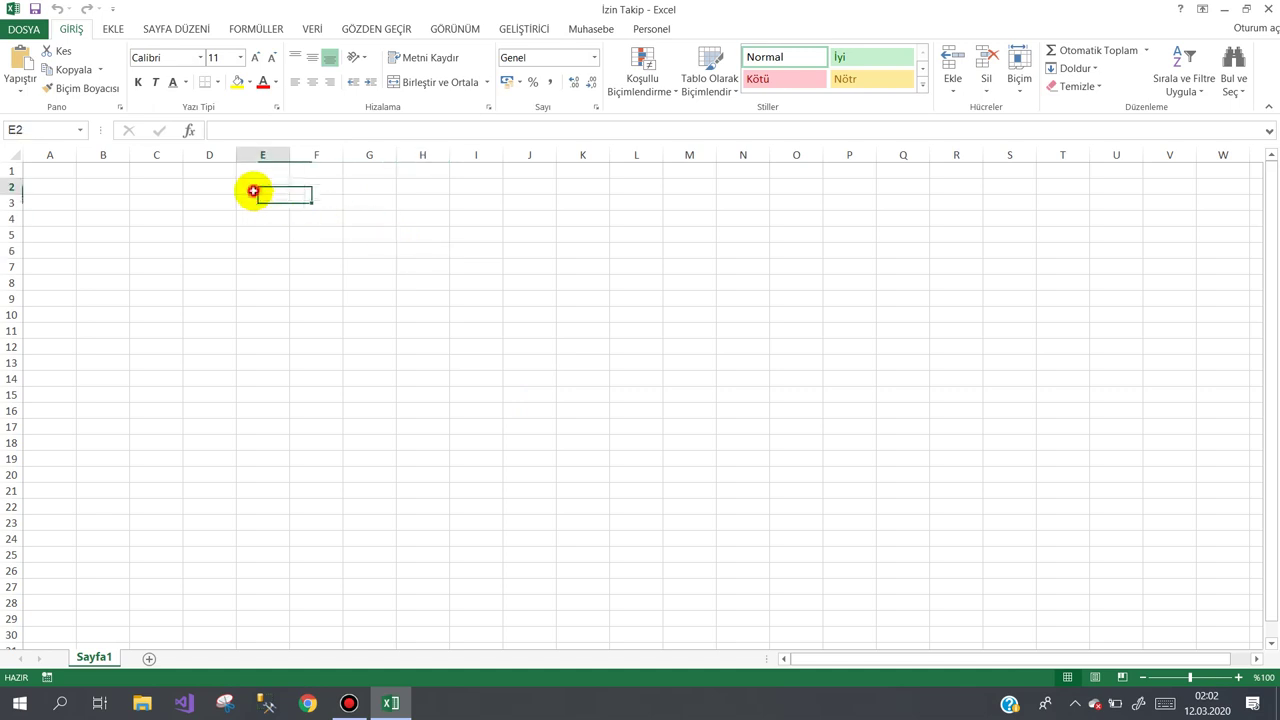
{"action": "left_click", "coordinate": [122, 187]}
{"action": "left_click", "coordinate": [200, 198]}
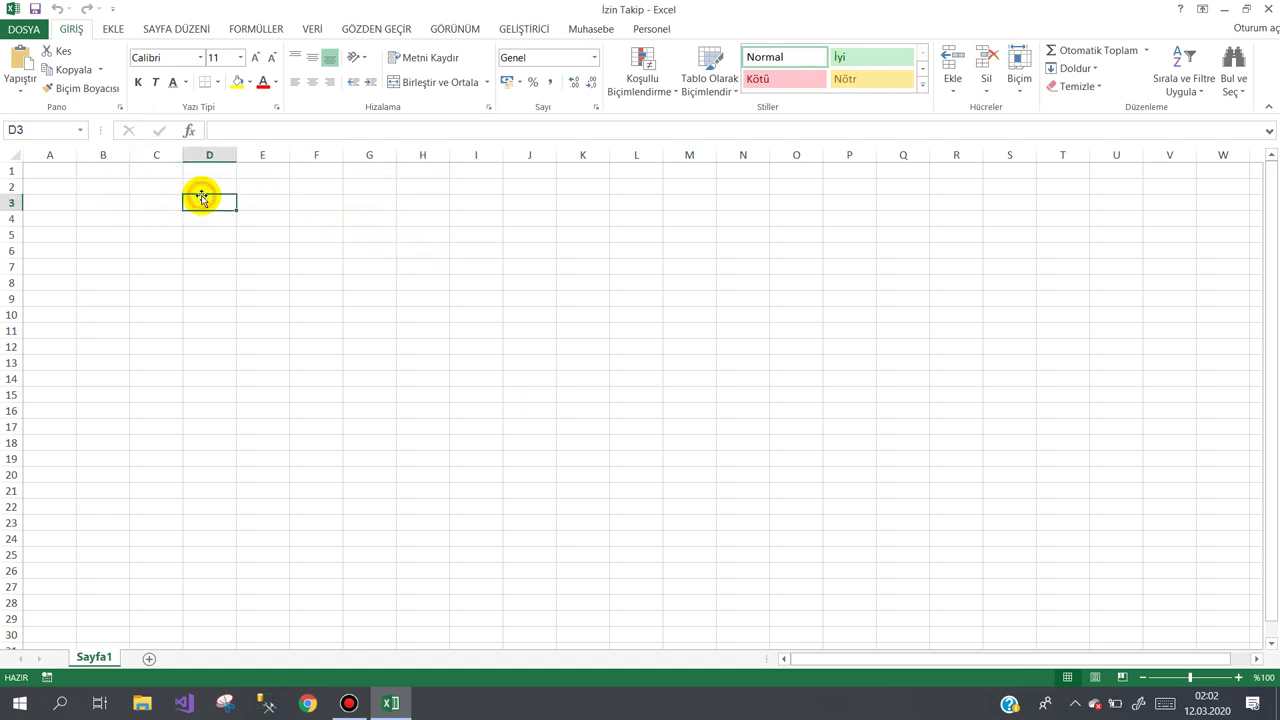
{"action": "left_click", "coordinate": [318, 200]}
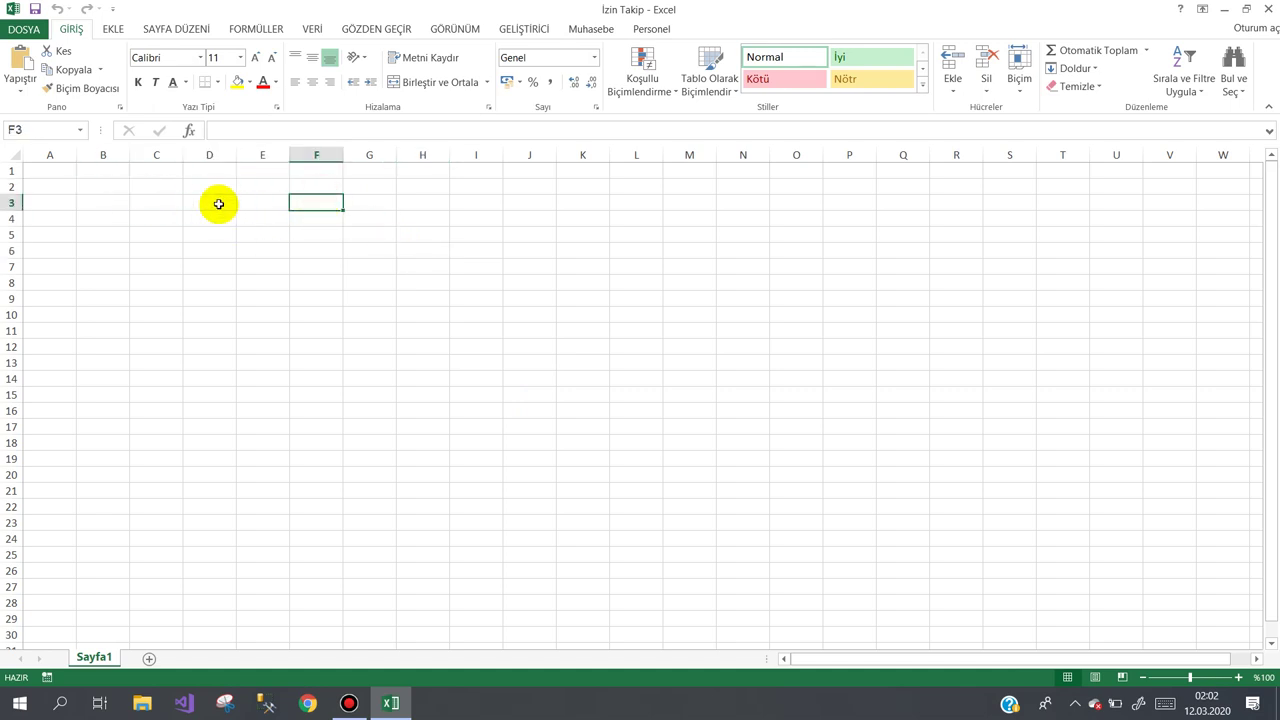
{"action": "left_click", "coordinate": [192, 190]}
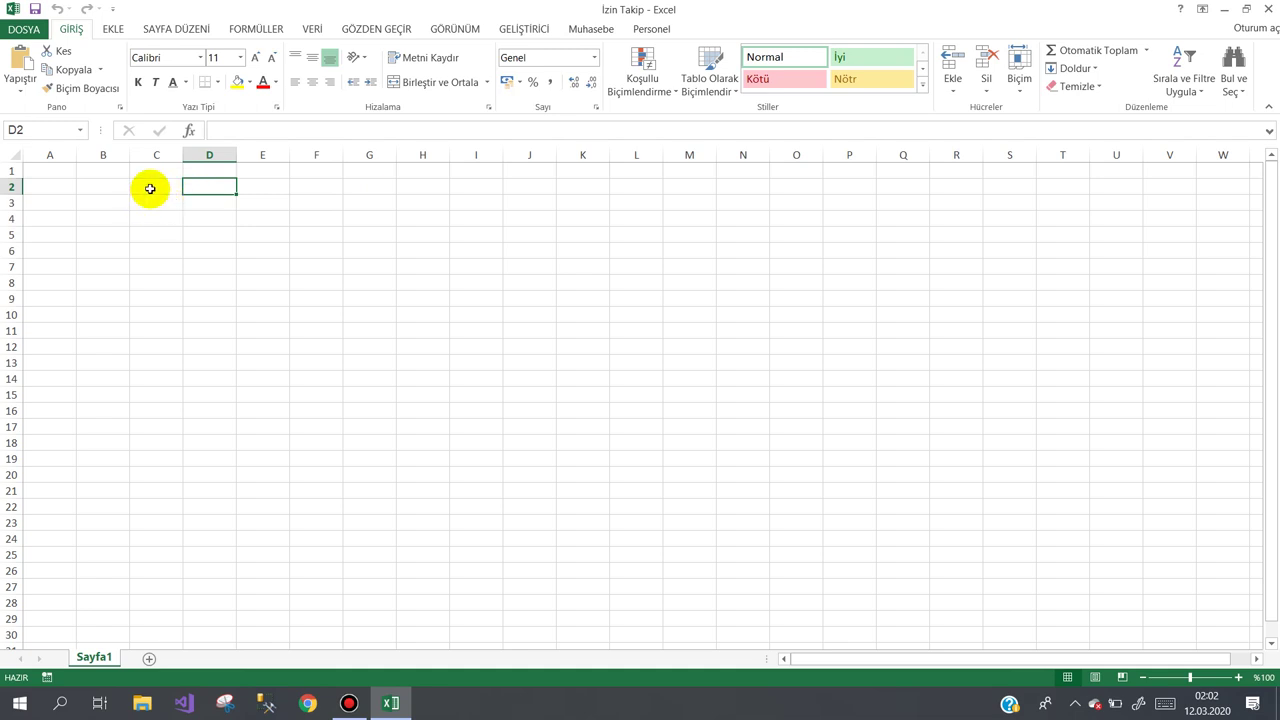
{"action": "left_click", "coordinate": [150, 189]}
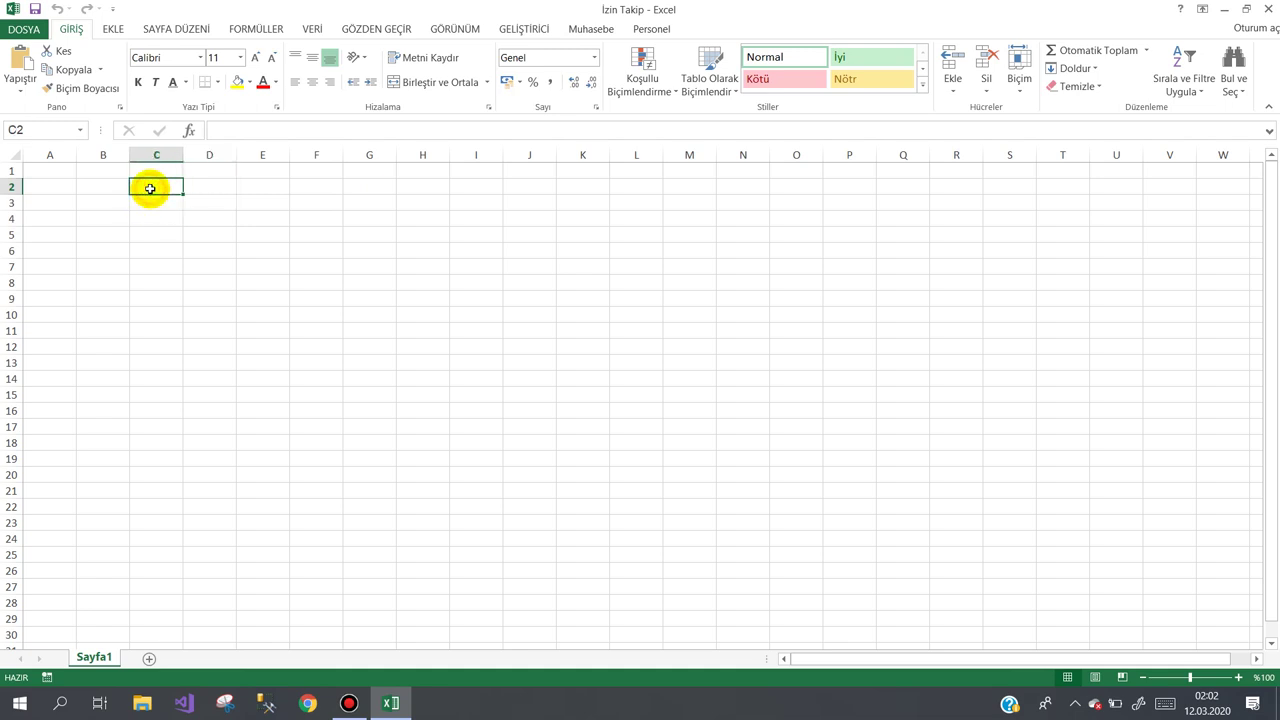
{"action": "left_click", "coordinate": [226, 197]}
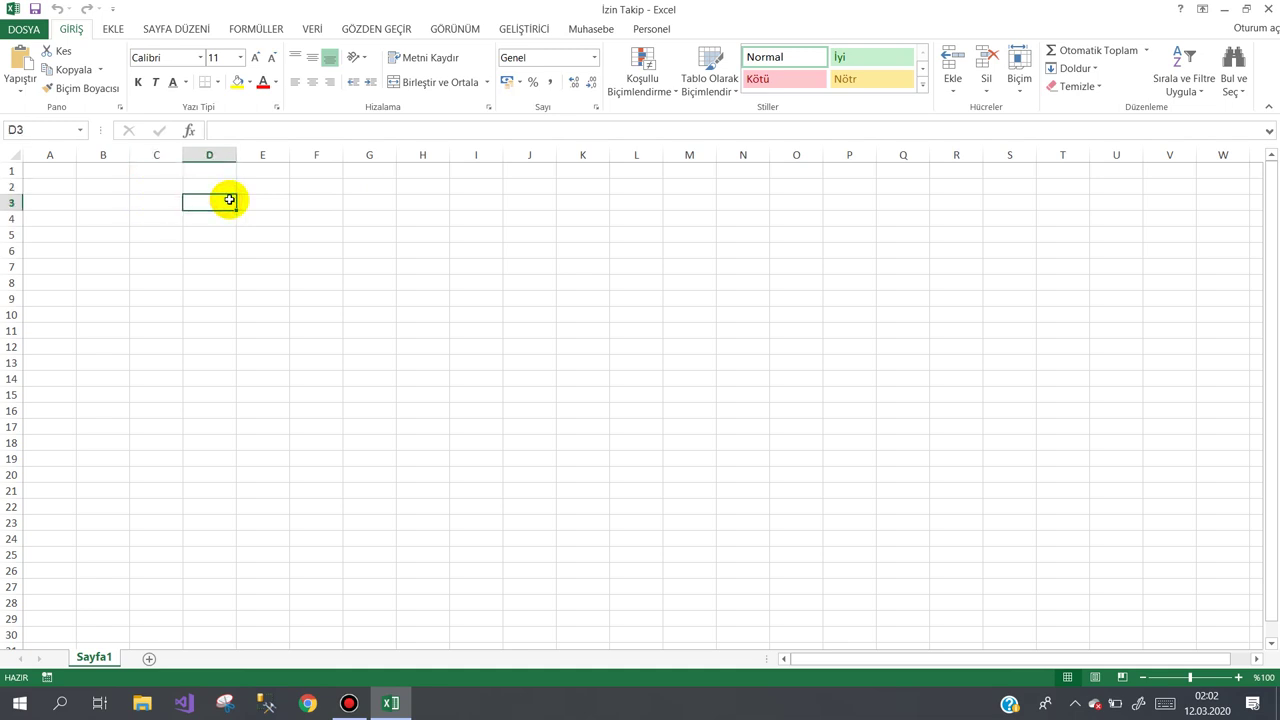
{"action": "left_click", "coordinate": [514, 30]}
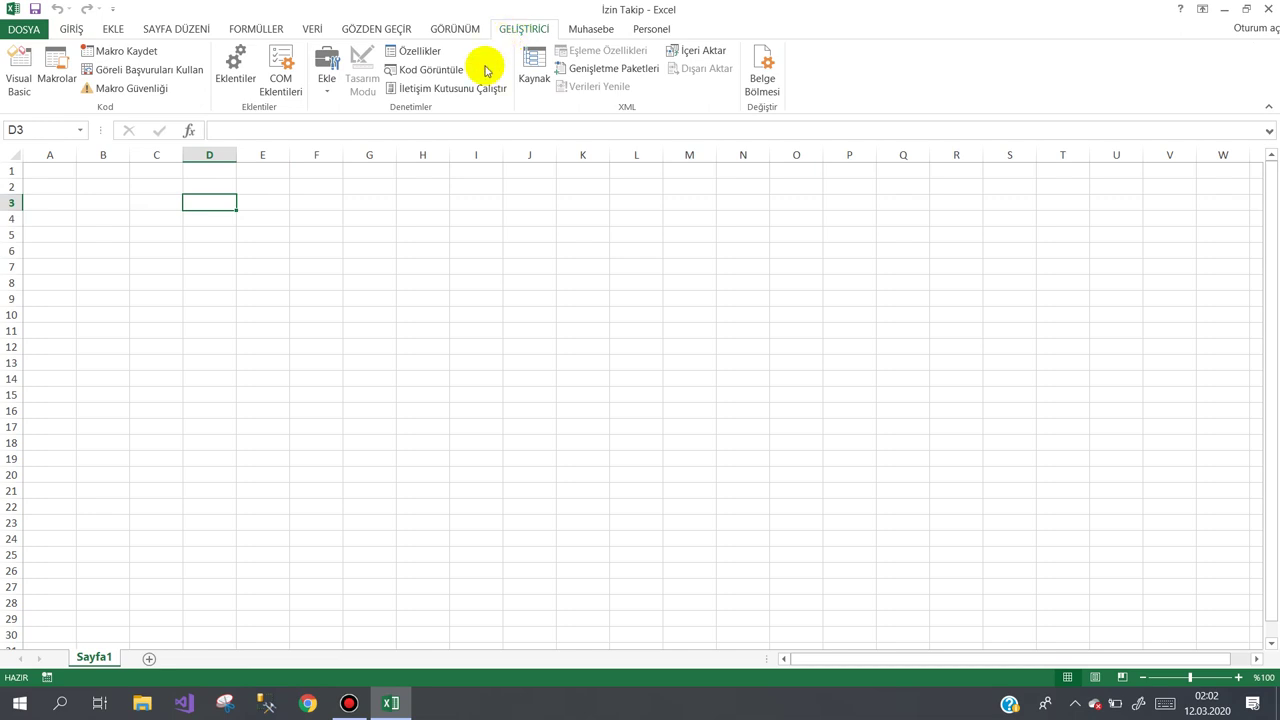
{"action": "left_click", "coordinate": [274, 175]}
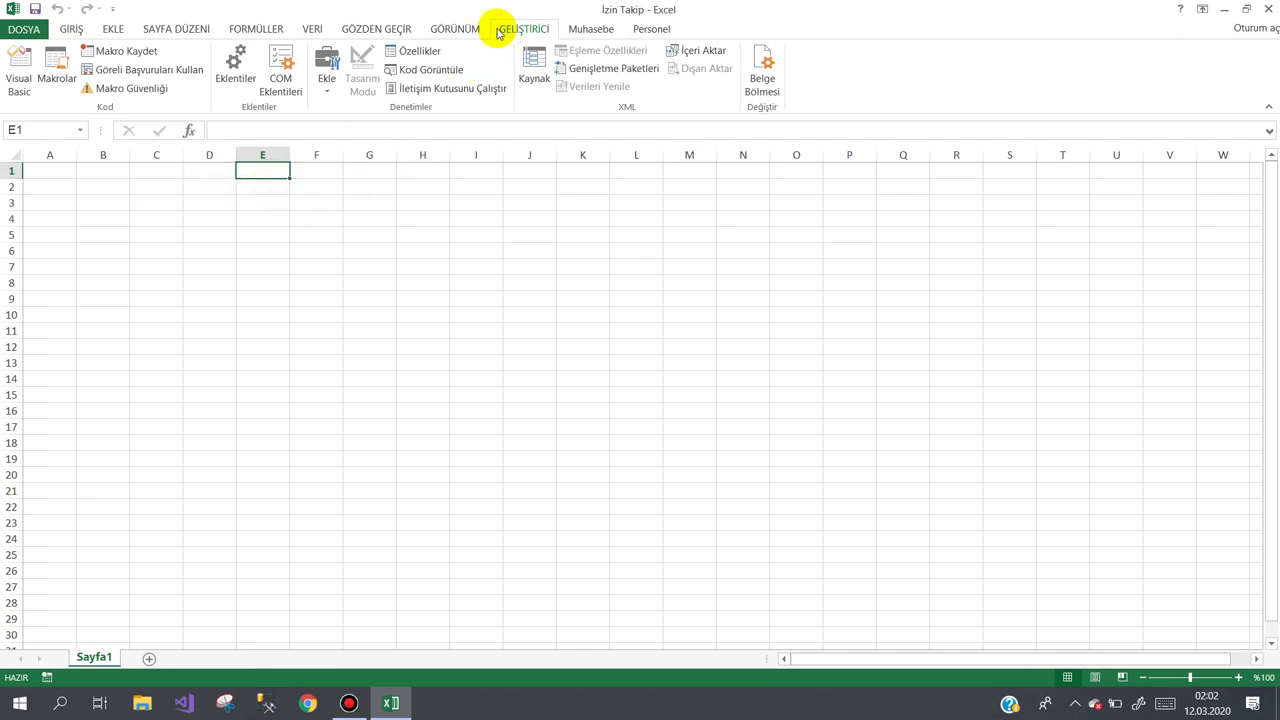
{"action": "left_click", "coordinate": [71, 28]}
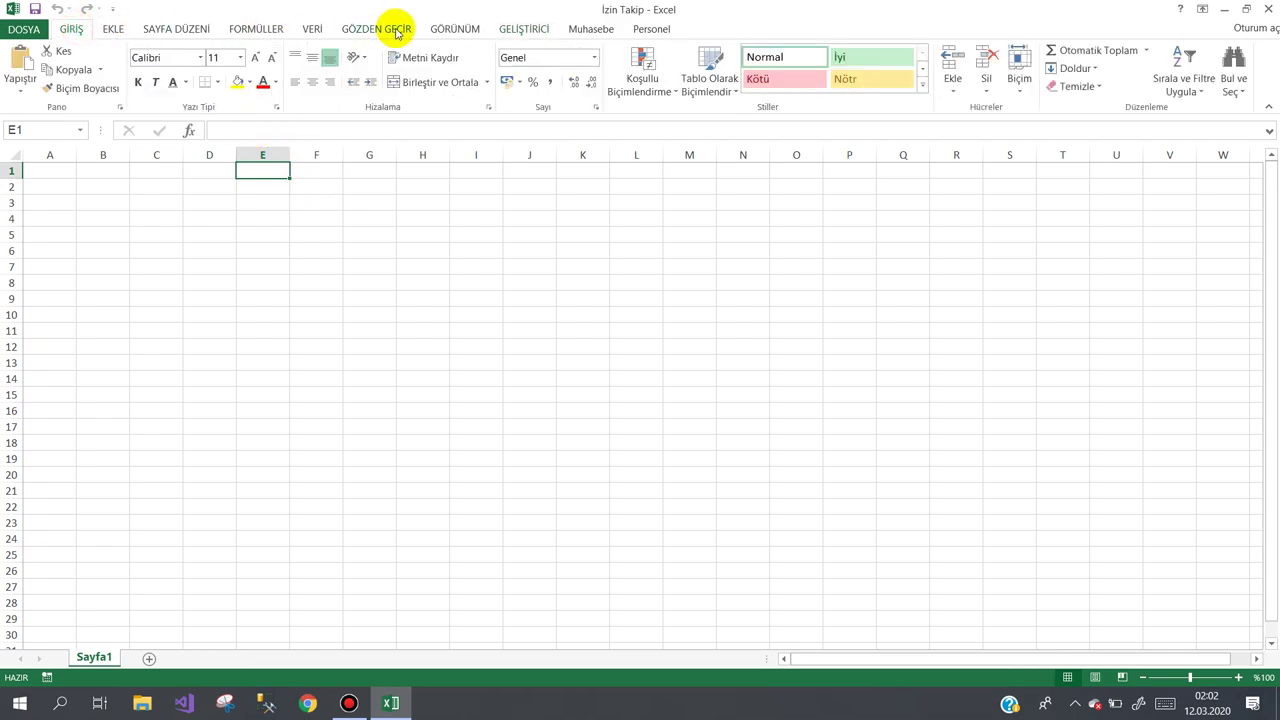
Open and close the Visual Basic editor a few times, then show the Bilgi page listing 7,34KB.
{"action": "key", "text": "alt+F11"}
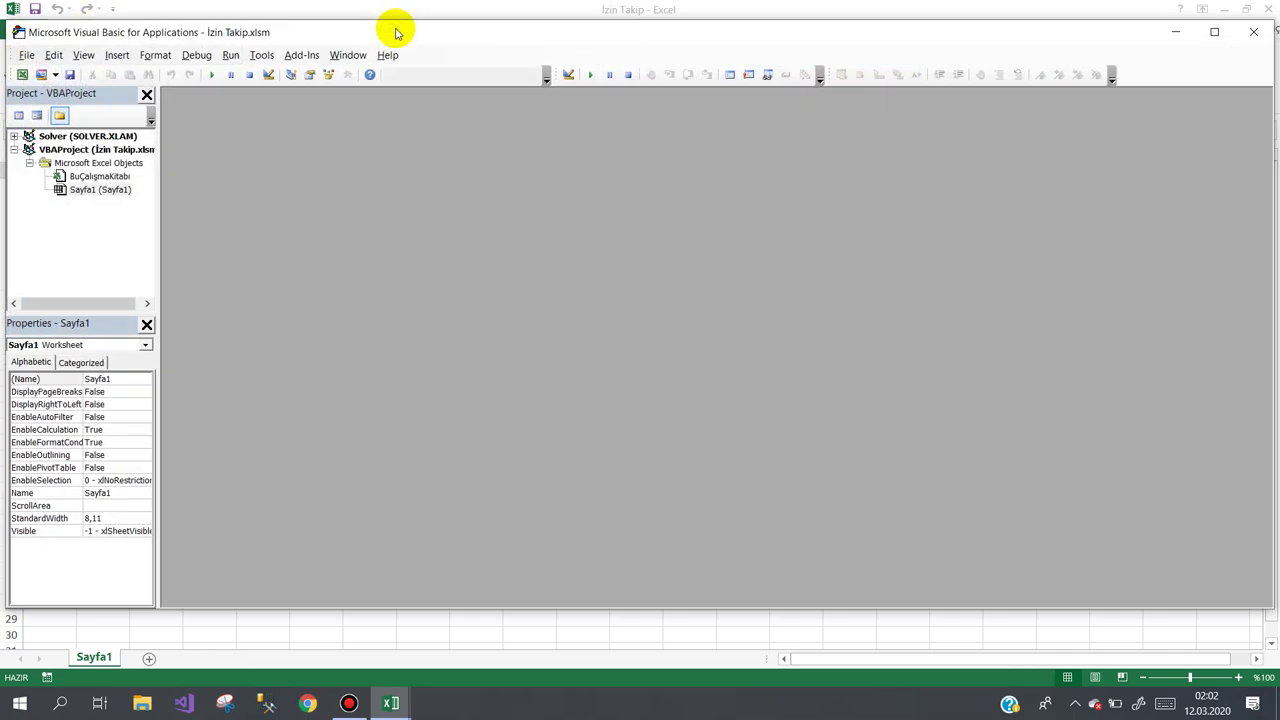
{"action": "left_click", "coordinate": [1258, 34]}
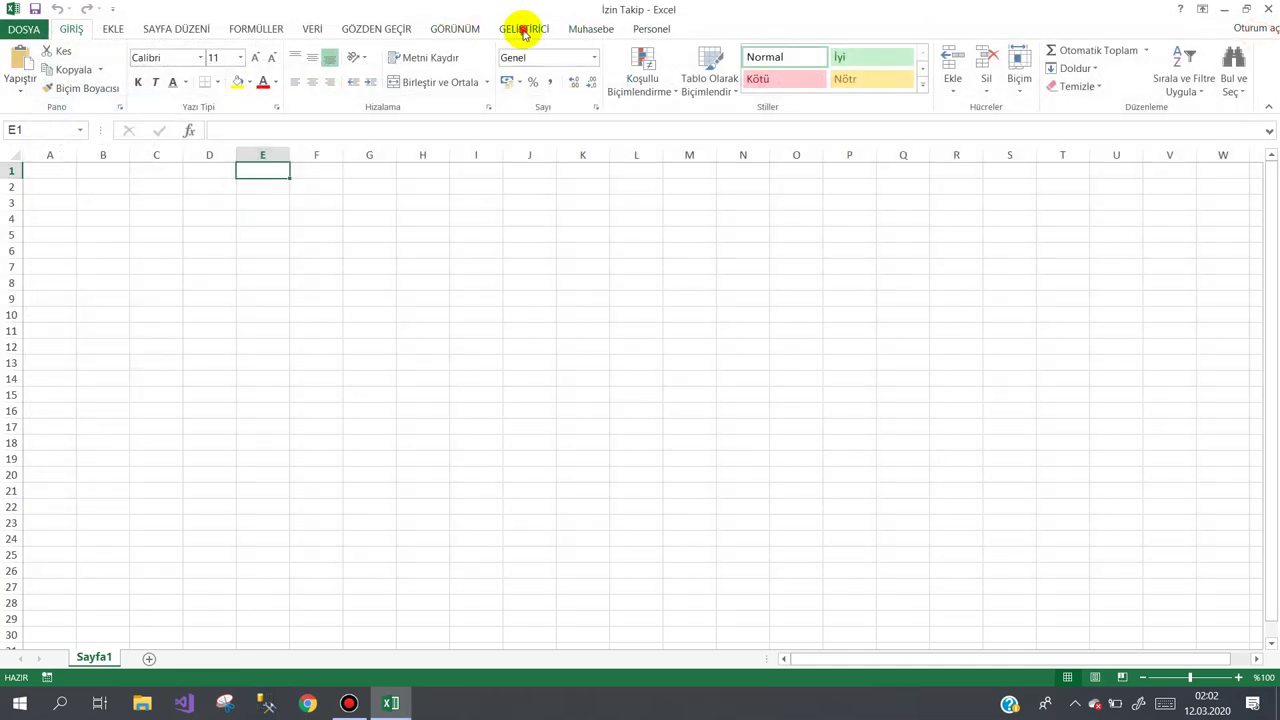
{"action": "left_click", "coordinate": [523, 29]}
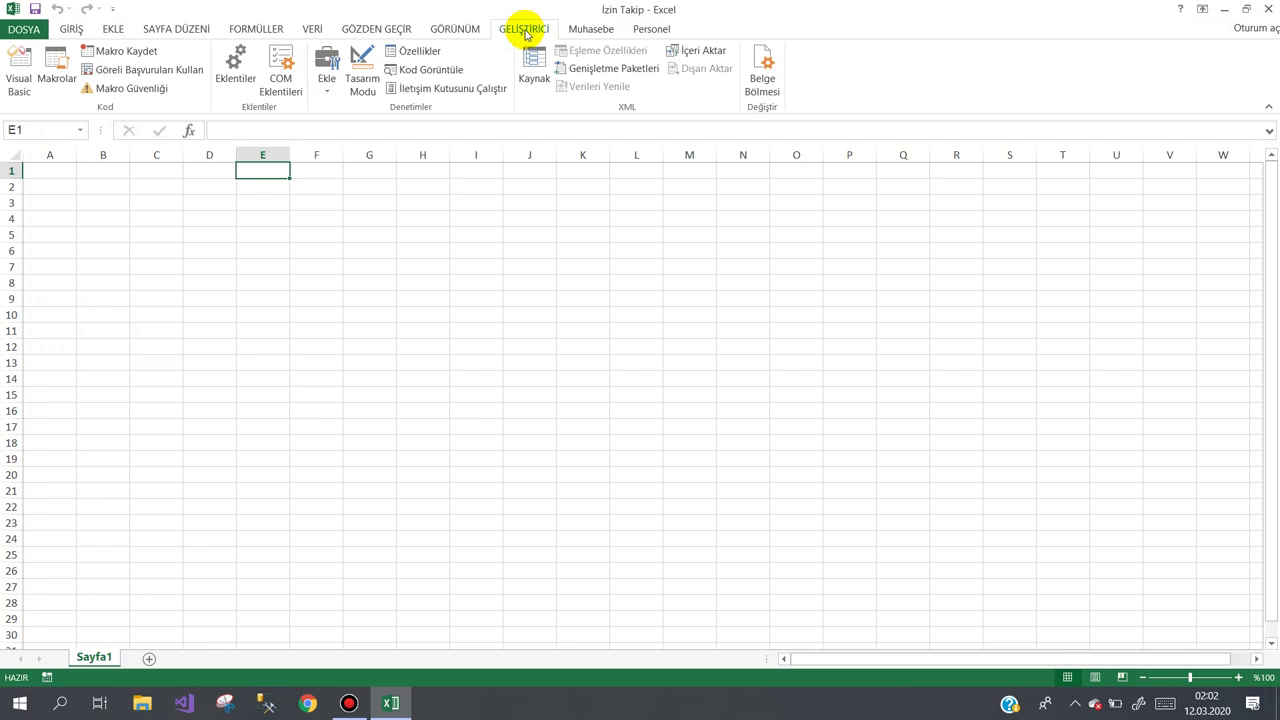
{"action": "key", "text": "alt+F11"}
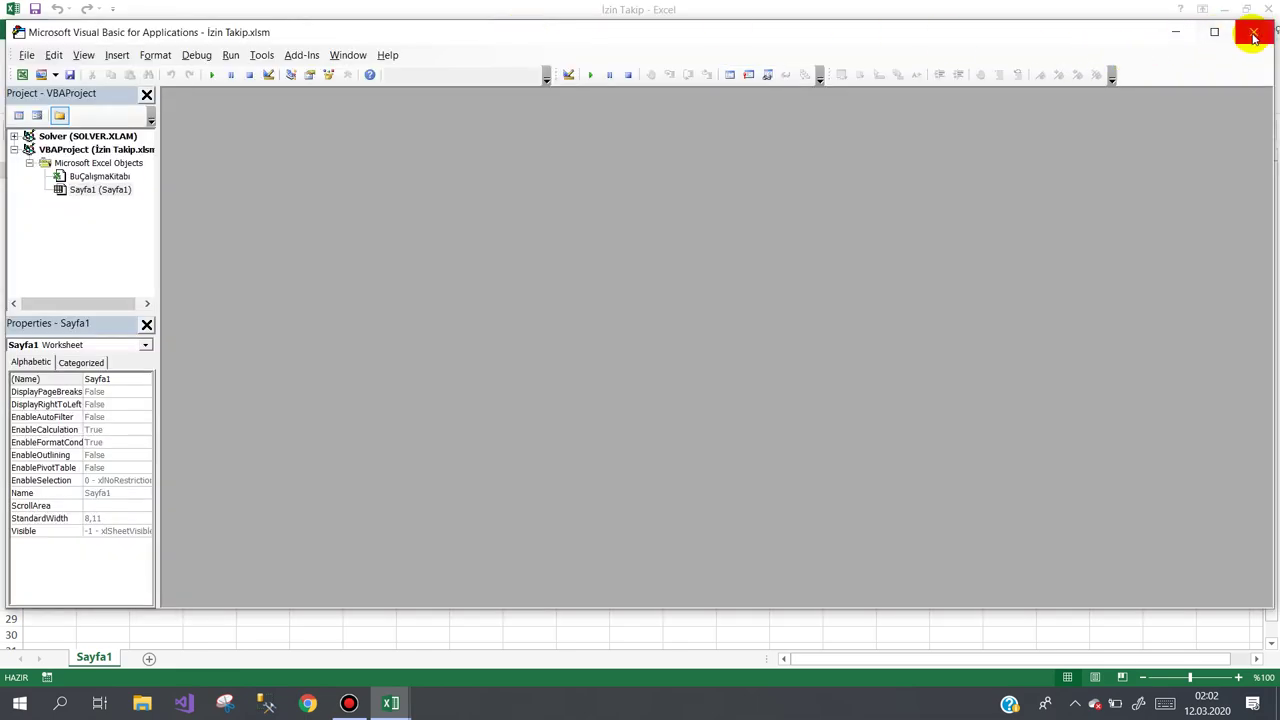
{"action": "left_click", "coordinate": [1254, 32]}
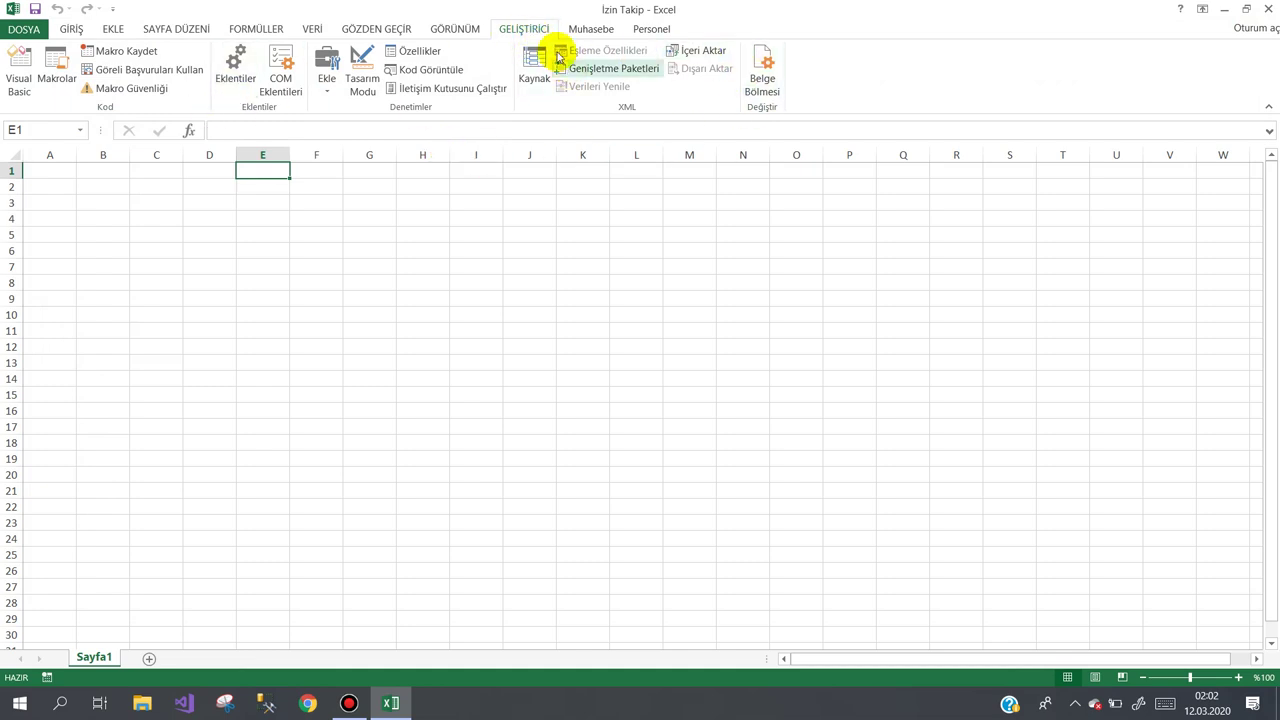
{"action": "left_click", "coordinate": [14, 68]}
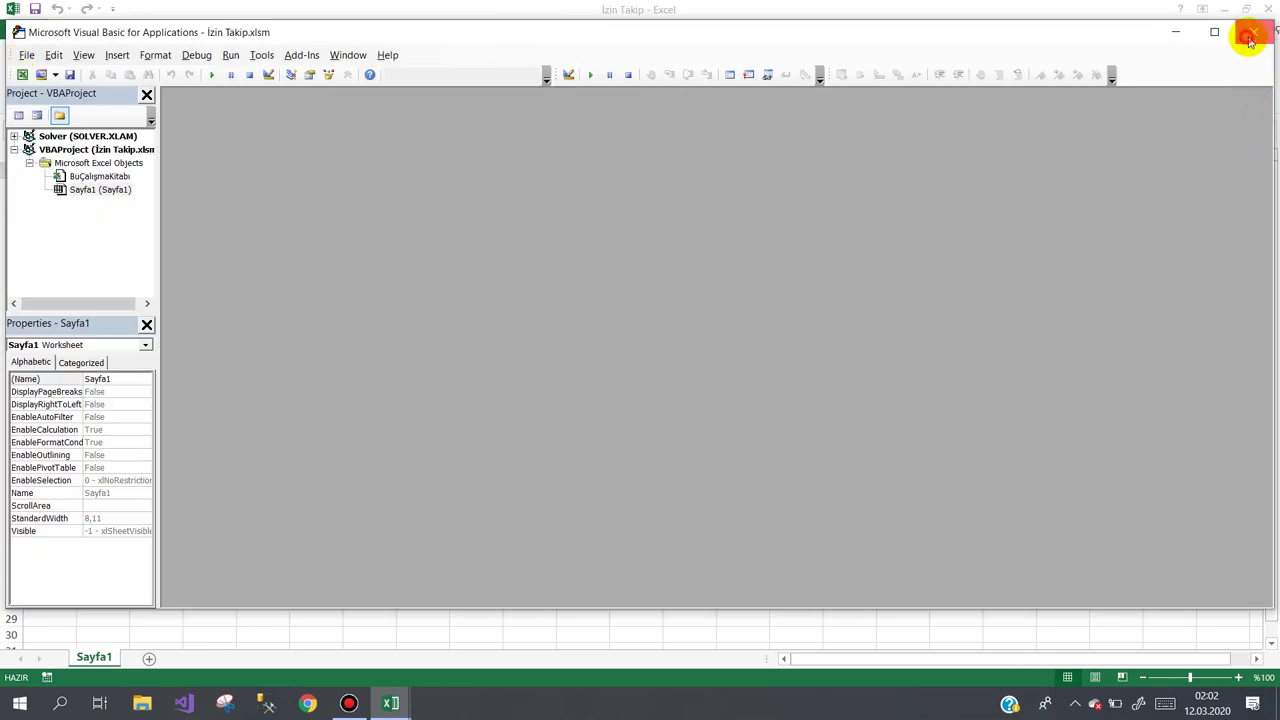
{"action": "left_click", "coordinate": [1253, 32]}
{"action": "left_click", "coordinate": [22, 29]}
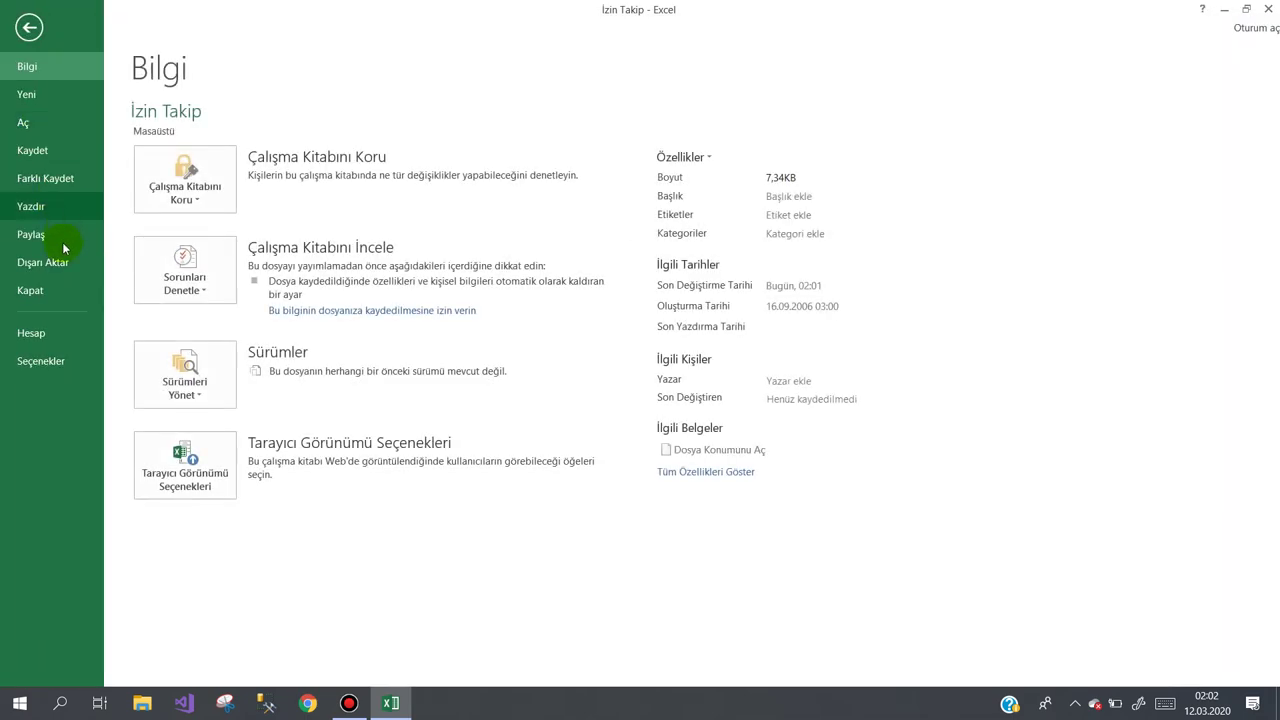
Tick Geliştirici under Ana Sekmeler in Excel Seçenekleri > Şeridi Özelleştir and confirm with Tamam.
{"action": "left_click", "coordinate": [52, 361]}
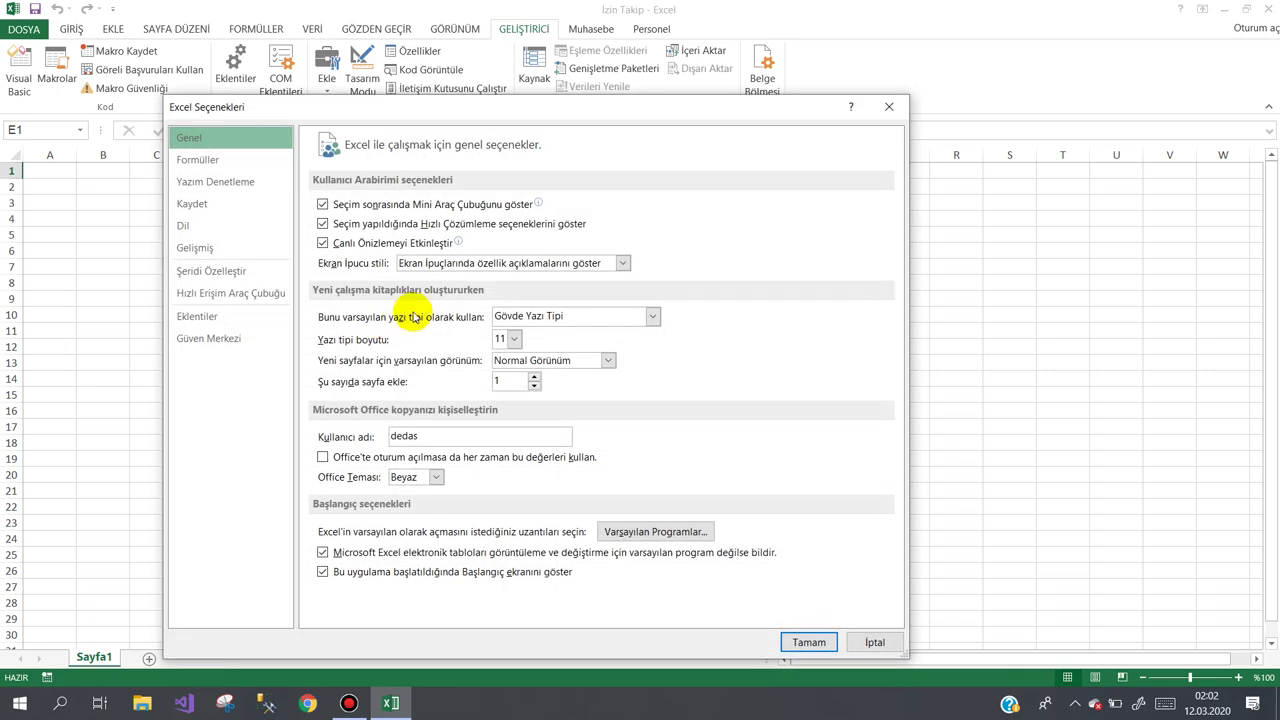
{"action": "left_click", "coordinate": [214, 271]}
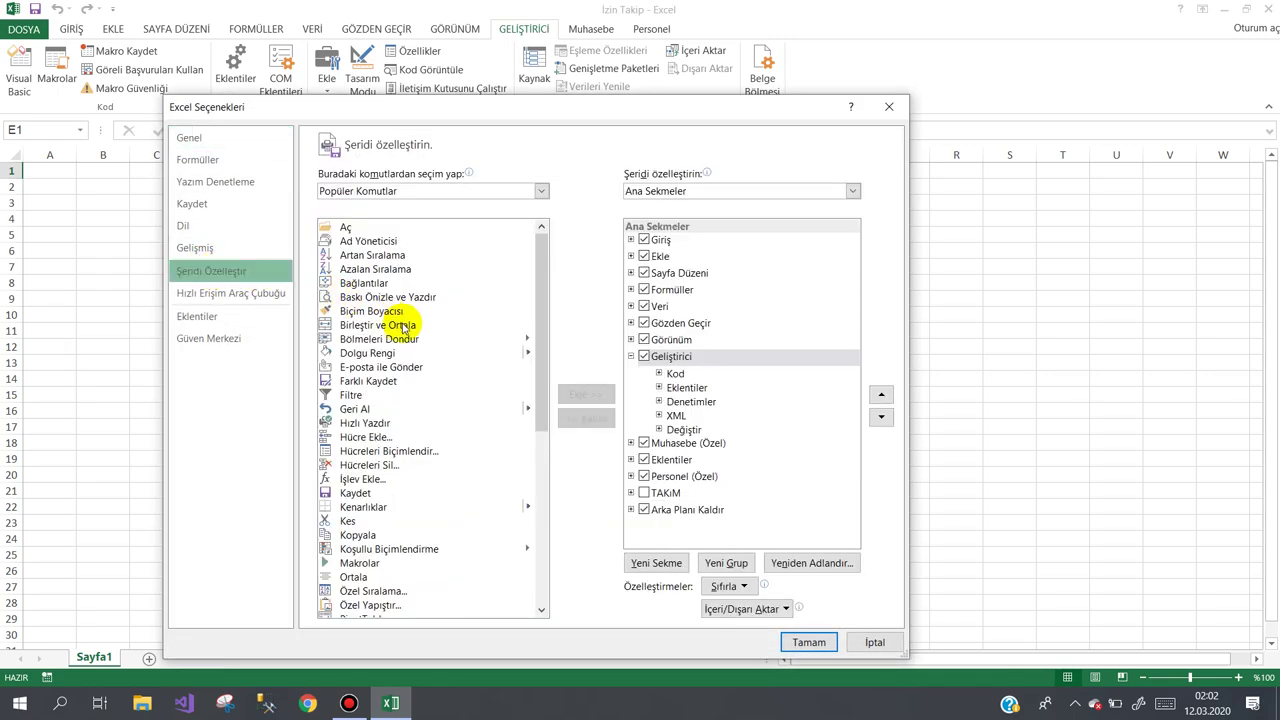
{"action": "left_click", "coordinate": [643, 358]}
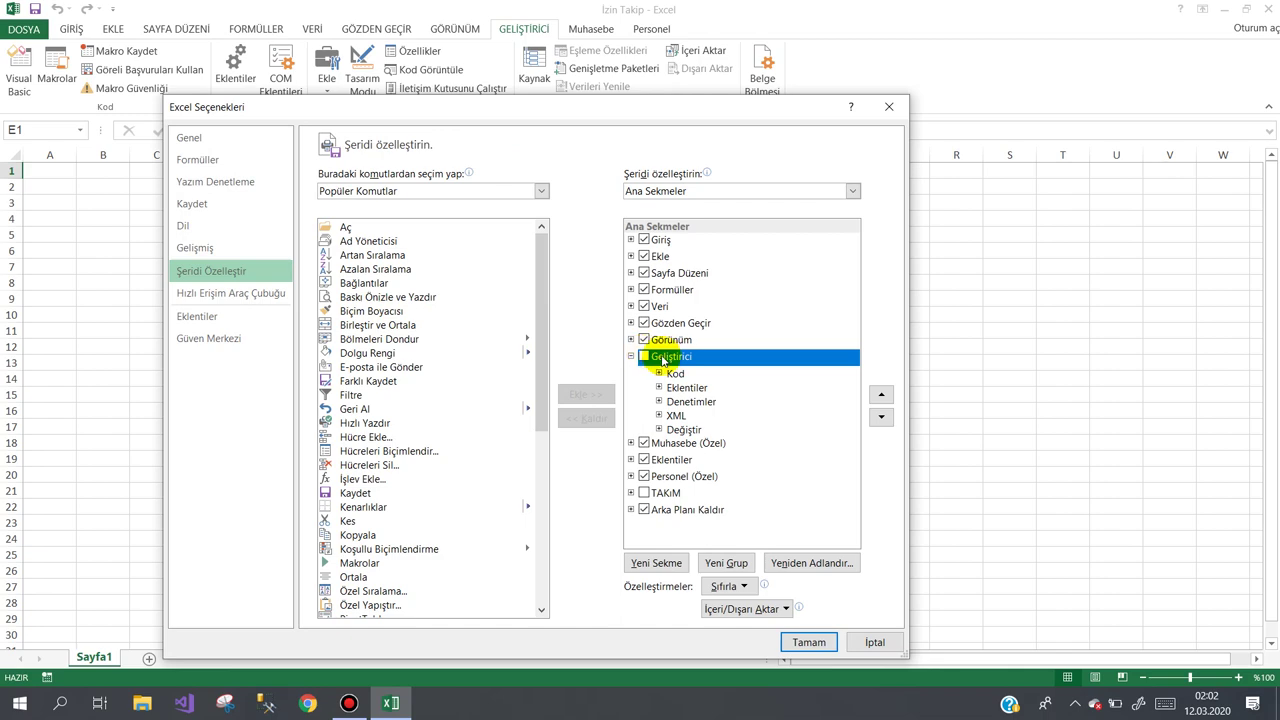
{"action": "left_click", "coordinate": [643, 357]}
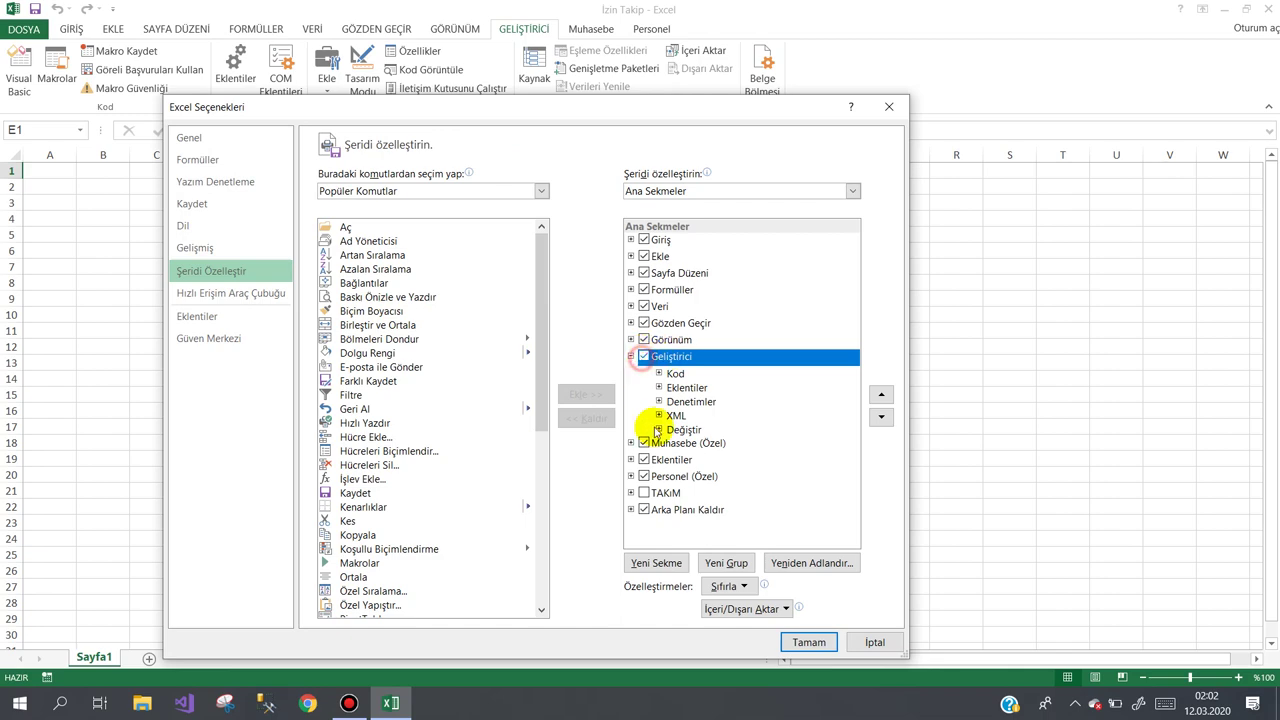
{"action": "left_click", "coordinate": [805, 641]}
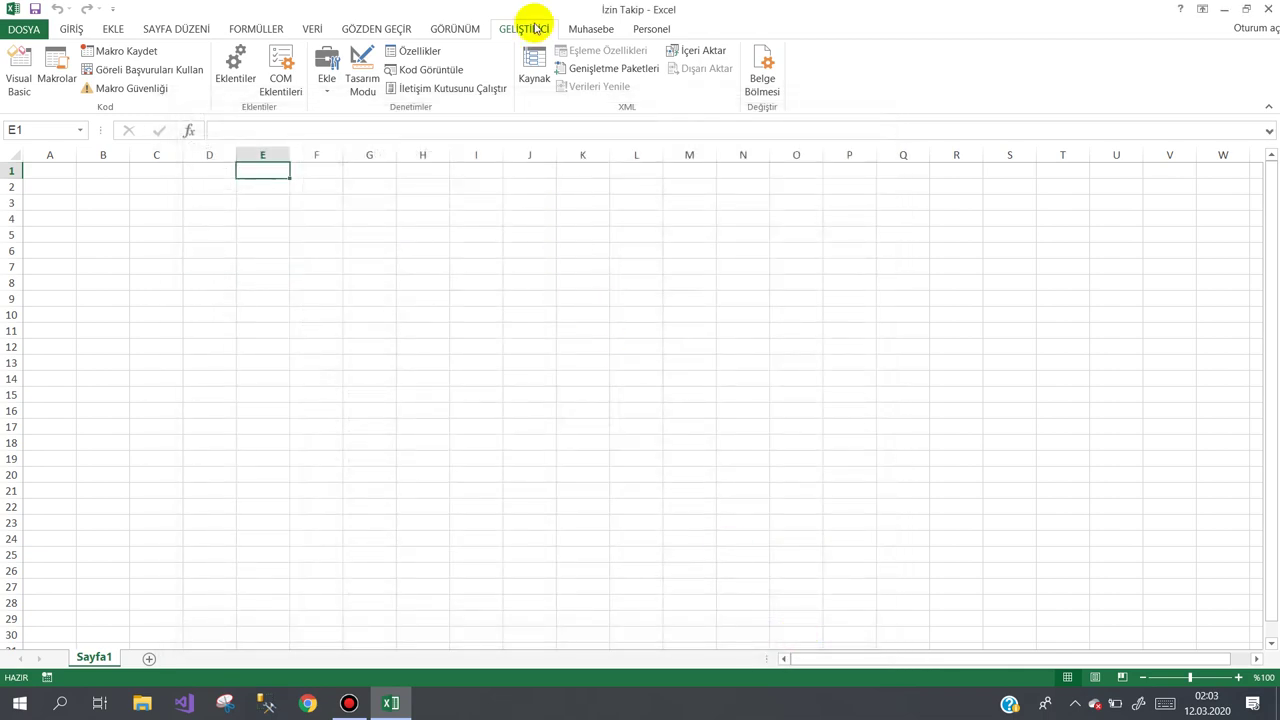
Launch the Visual Basic editor maximized with the Project Explorer and Properties panes restored.
{"action": "left_click", "coordinate": [440, 219]}
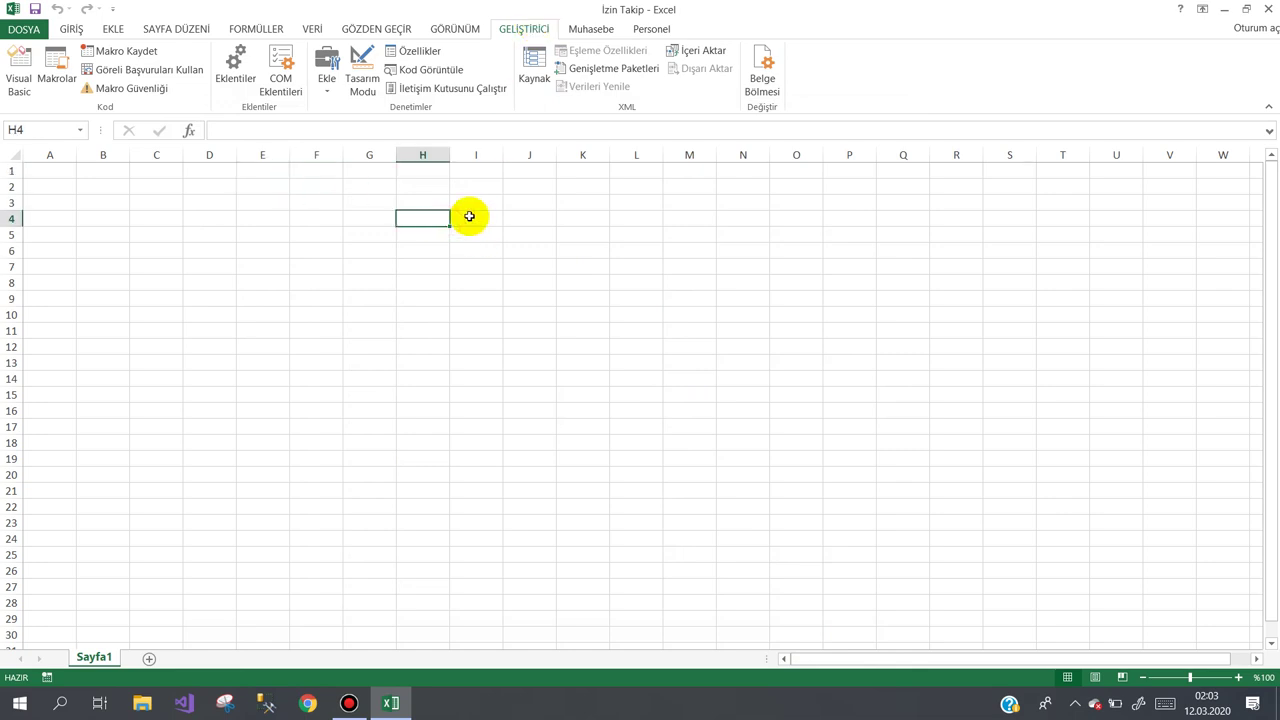
{"action": "left_click", "coordinate": [18, 70]}
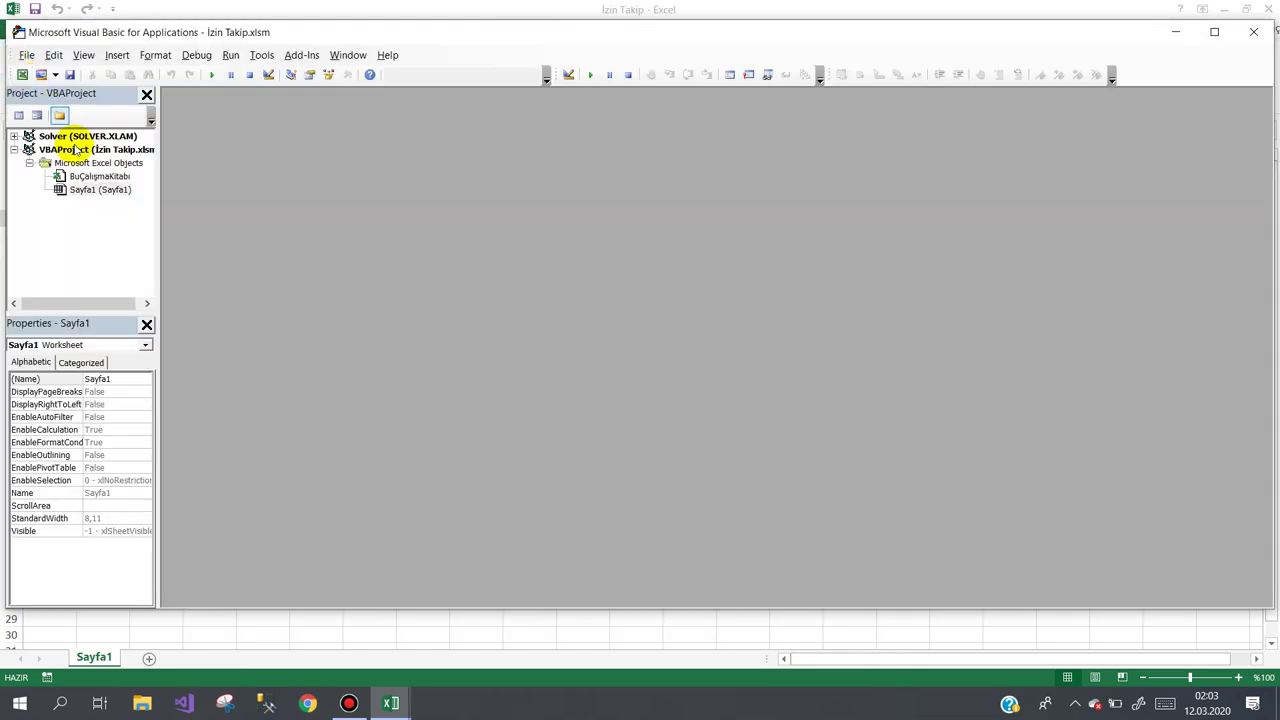
{"action": "double_click", "coordinate": [390, 32]}
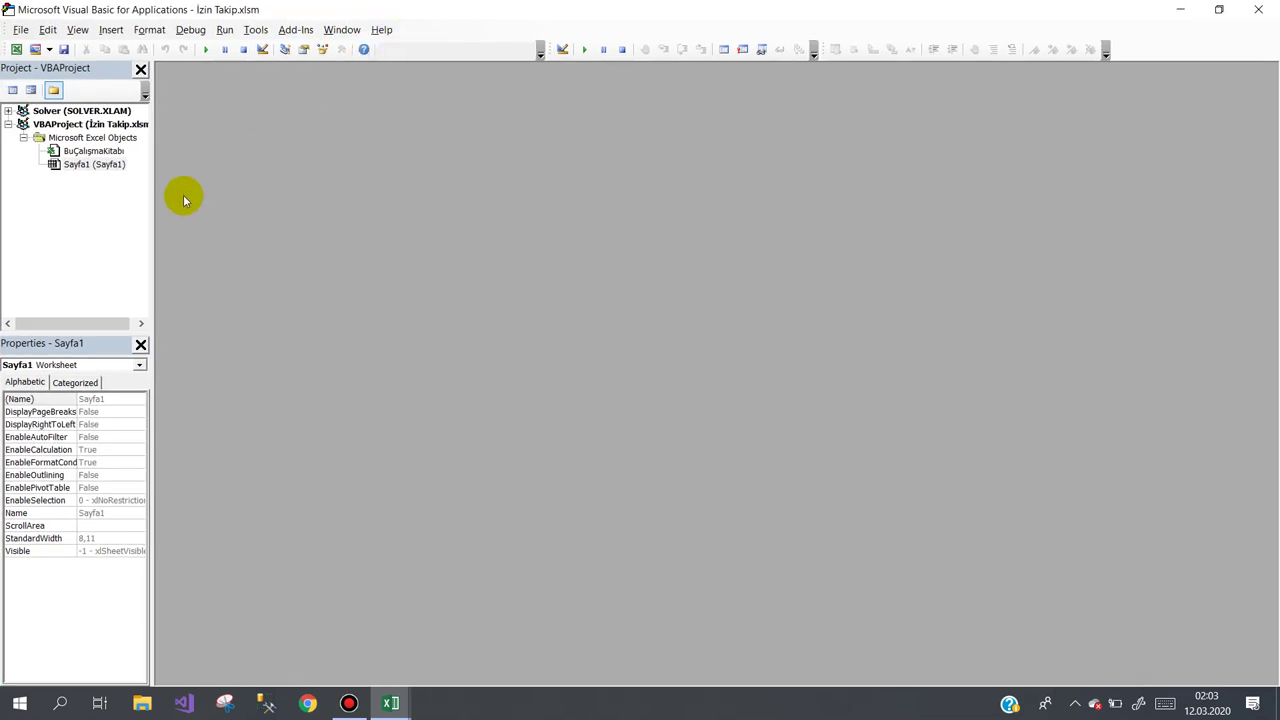
{"action": "left_click", "coordinate": [141, 345]}
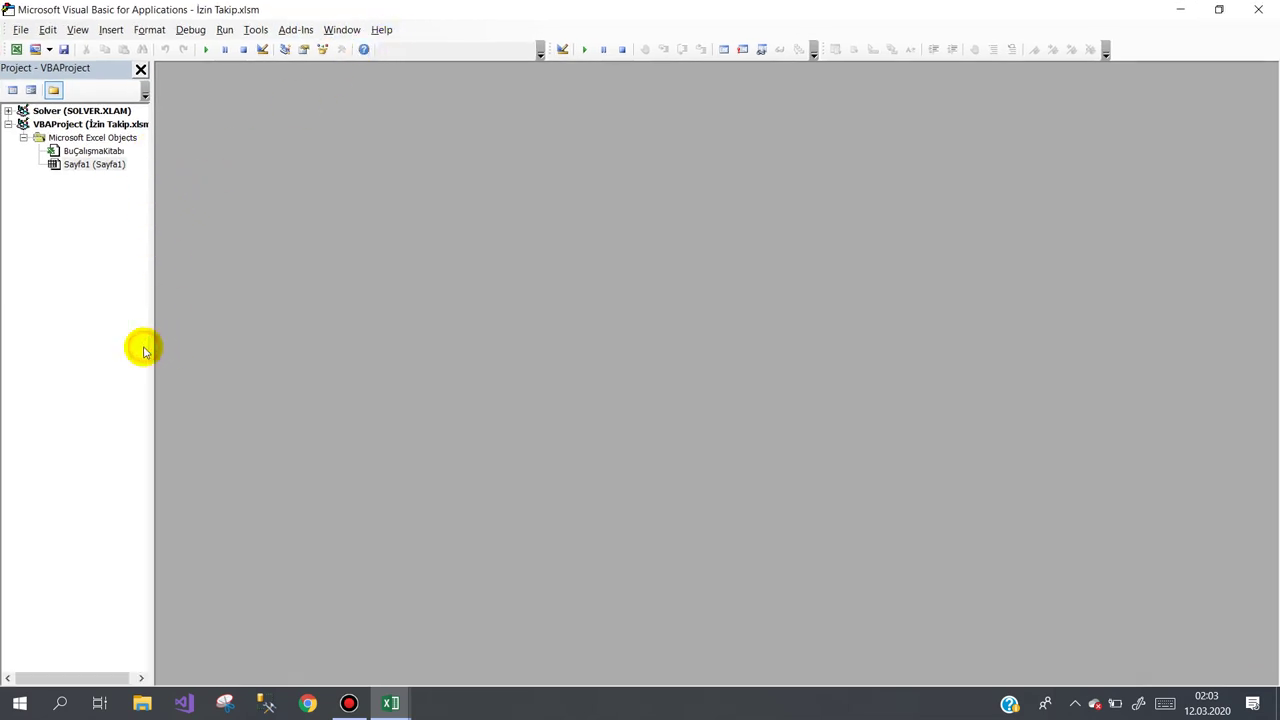
{"action": "left_click", "coordinate": [141, 70]}
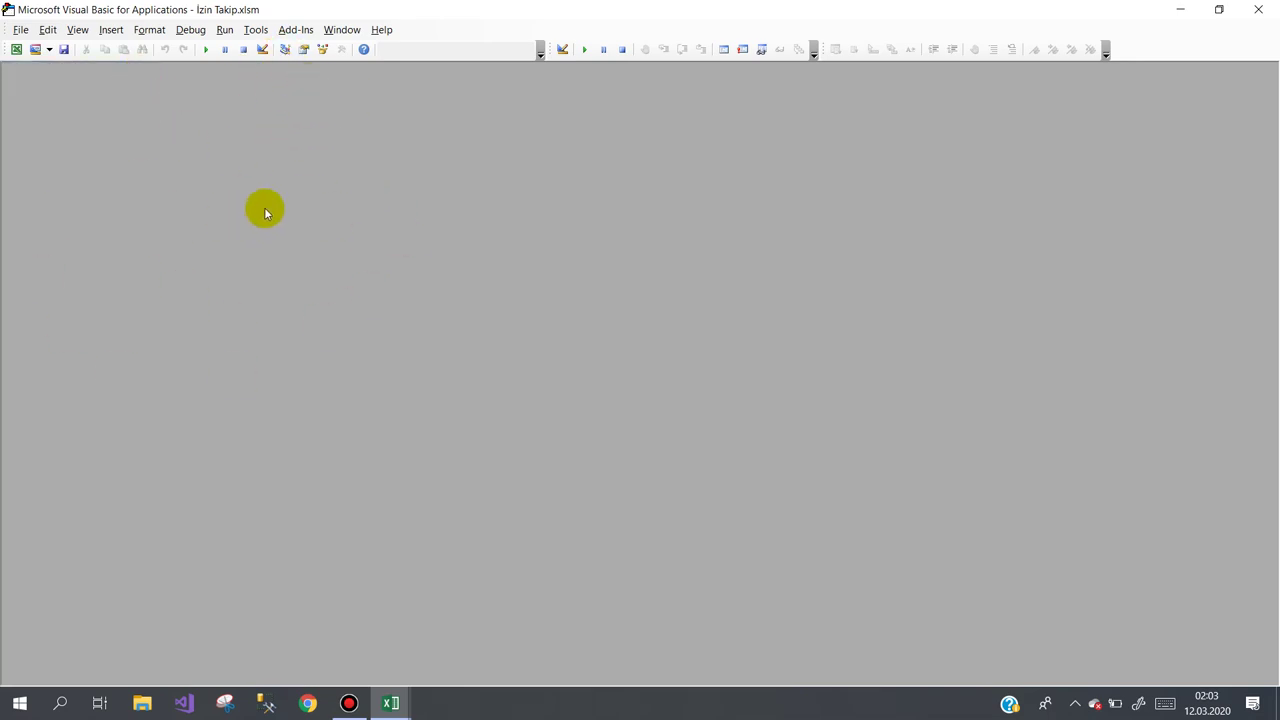
{"action": "left_click", "coordinate": [284, 50]}
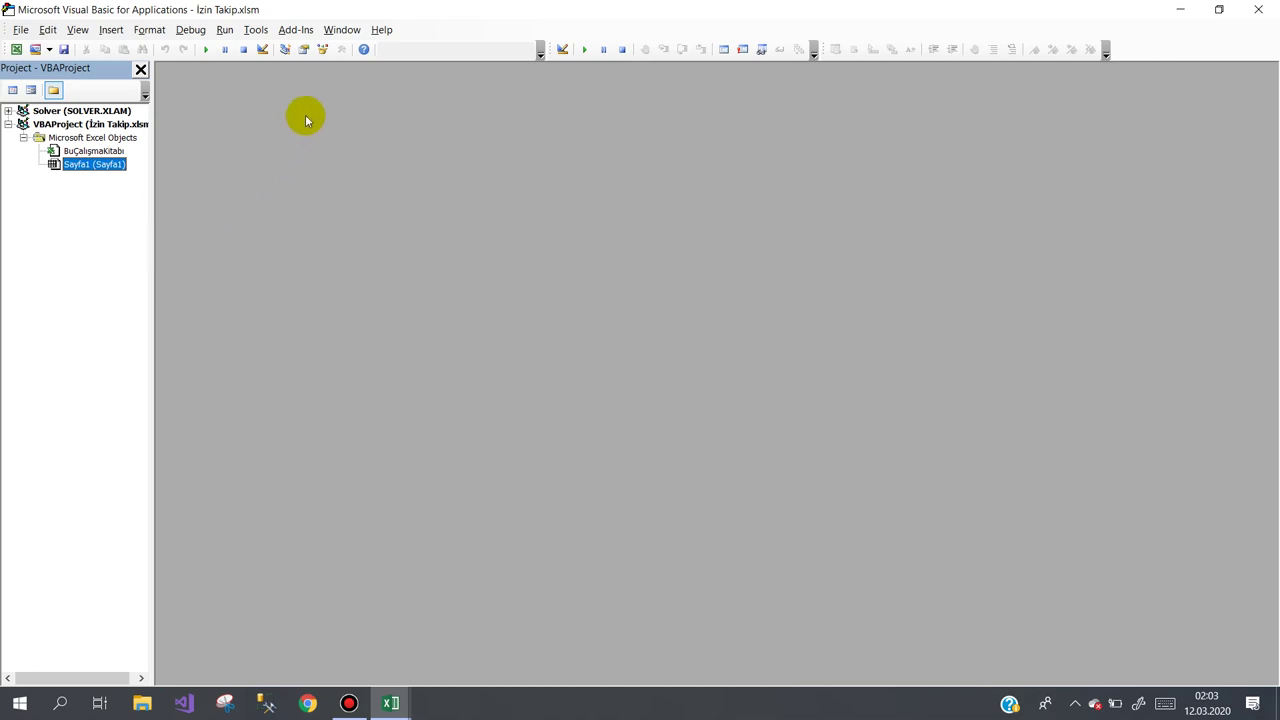
{"action": "left_click", "coordinate": [303, 52]}
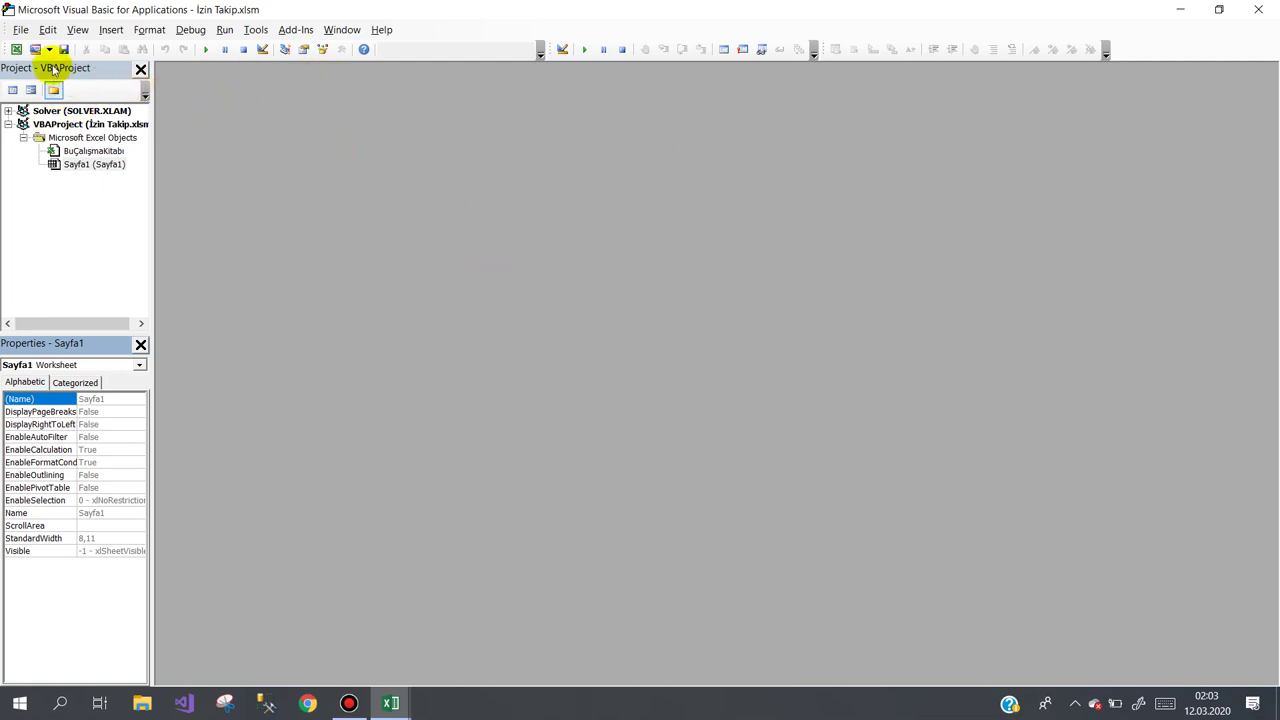
Insert a new UserForm1 and move the Toolbox up and to the right.
{"action": "left_click", "coordinate": [49, 49]}
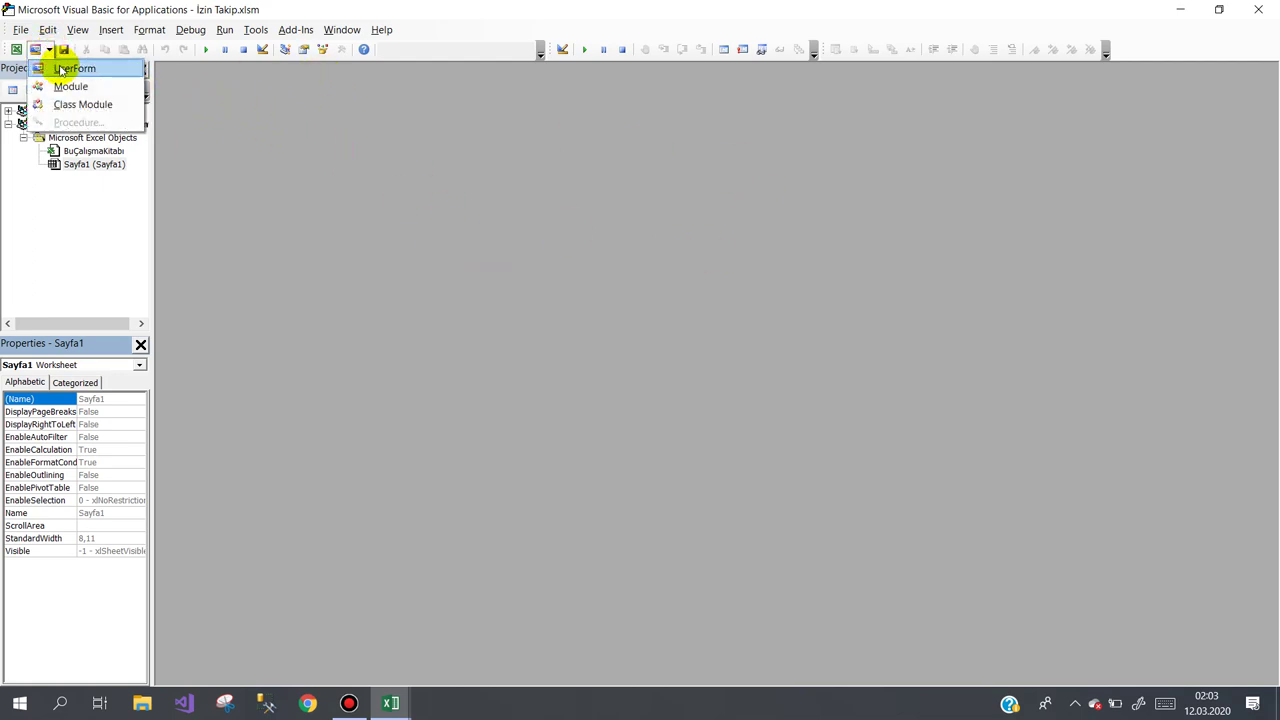
{"action": "left_click", "coordinate": [60, 68]}
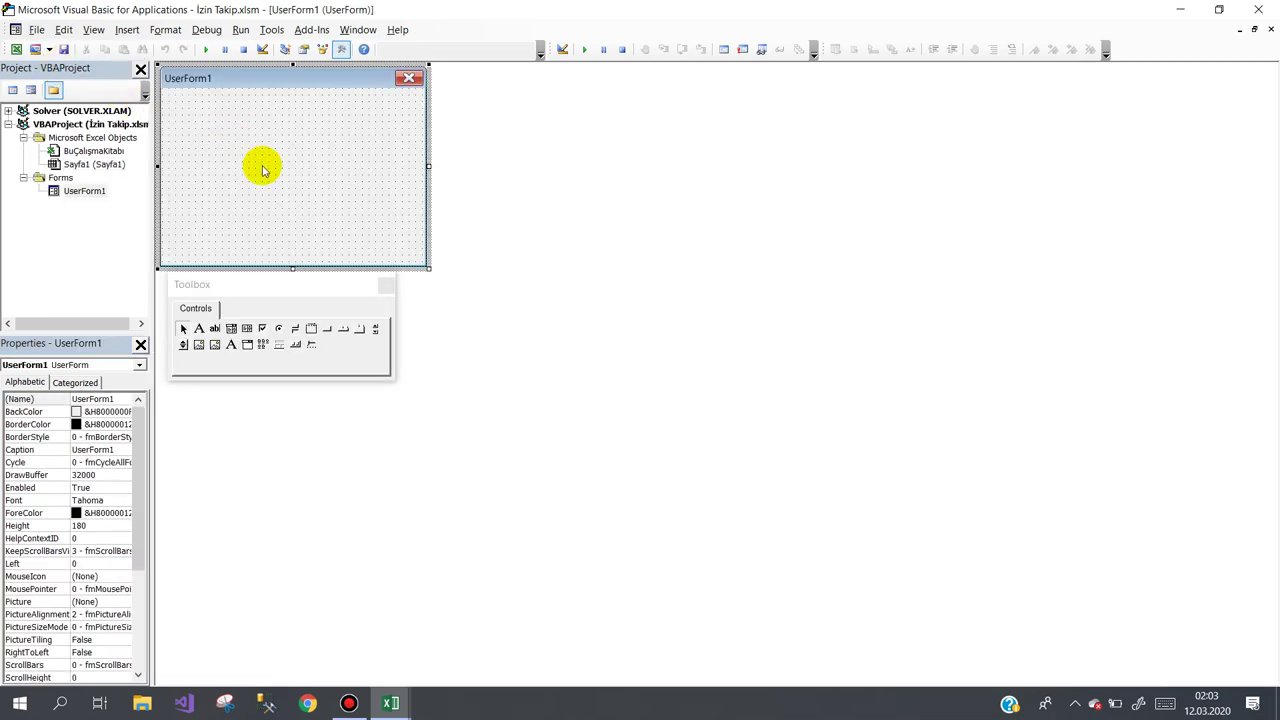
{"action": "left_click_drag", "start_coordinate": [278, 285], "coordinate": [677, 147]}
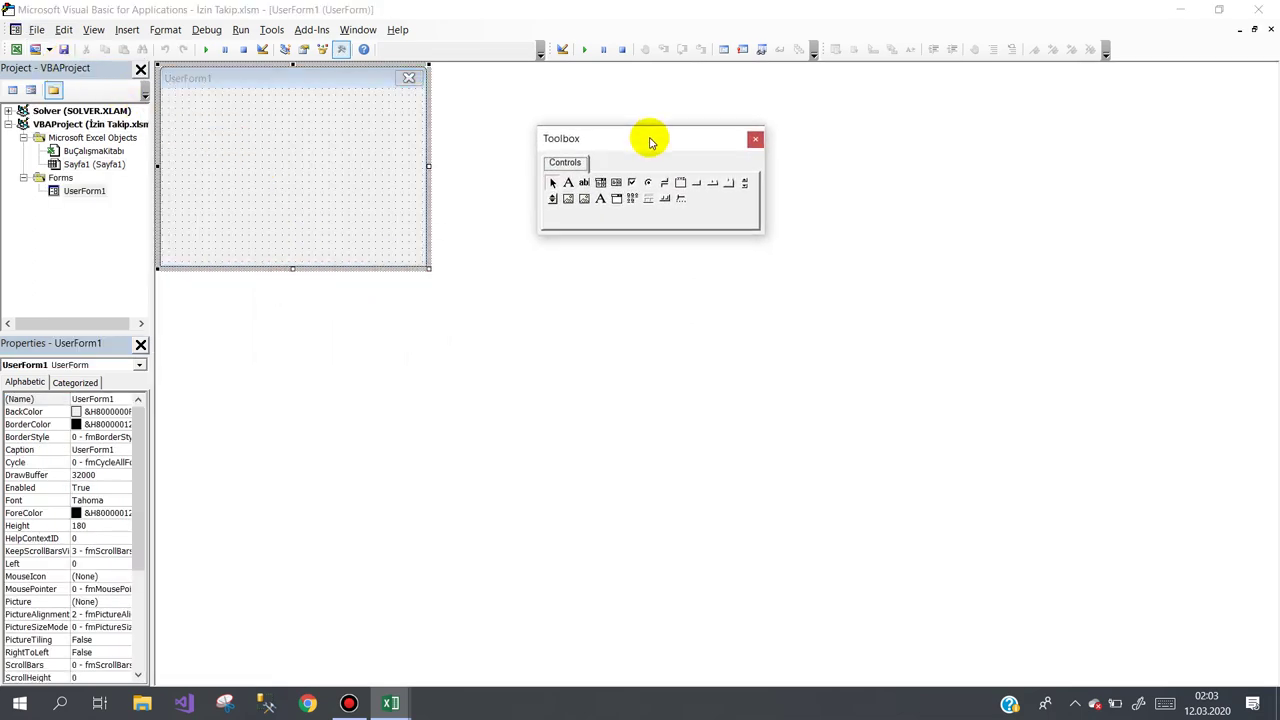
Draw a DTPicker1 date picker showing 12.03.2020 near the top of UserForm1.
{"action": "left_click", "coordinate": [755, 138]}
{"action": "left_click", "coordinate": [302, 148]}
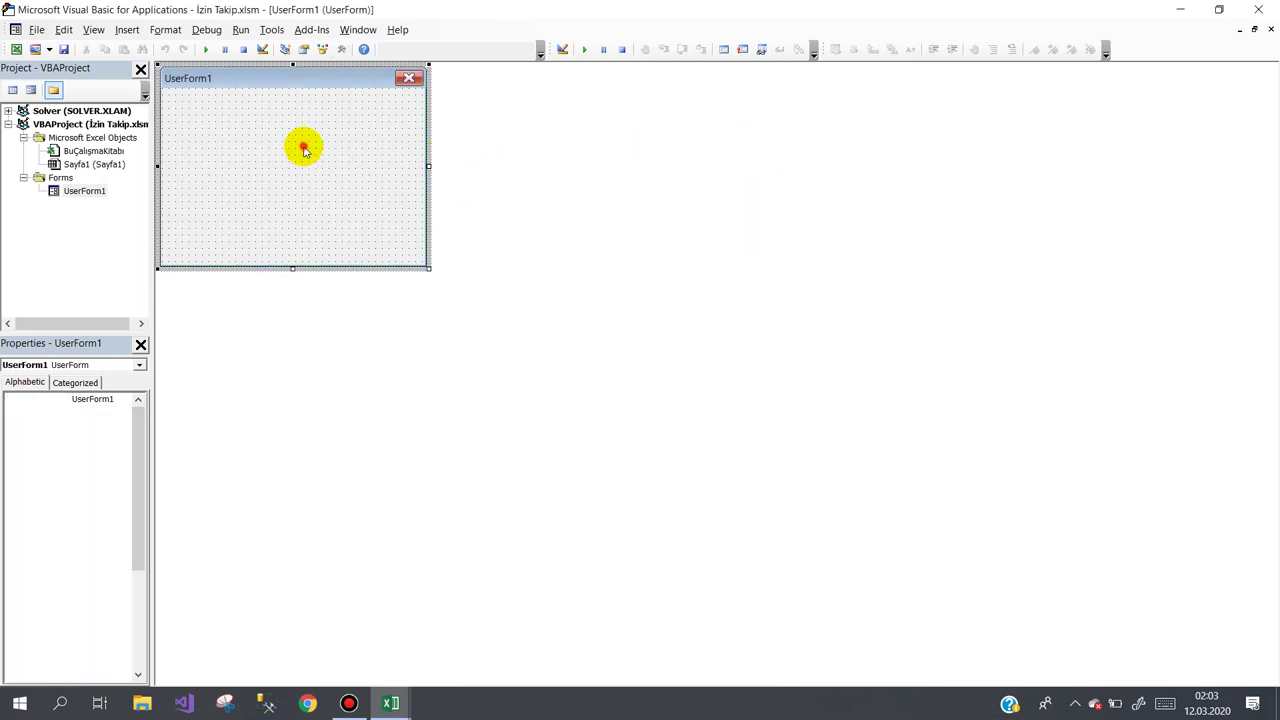
{"action": "left_click", "coordinate": [341, 50]}
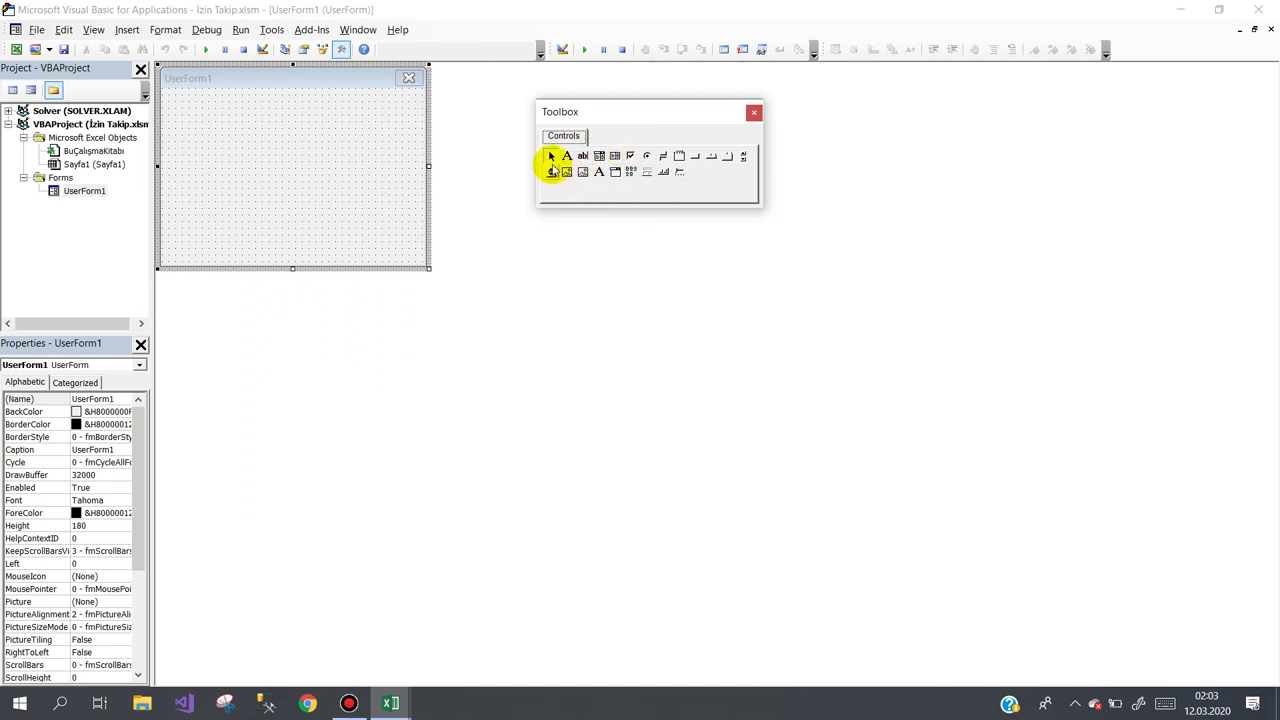
{"action": "left_click", "coordinate": [615, 172]}
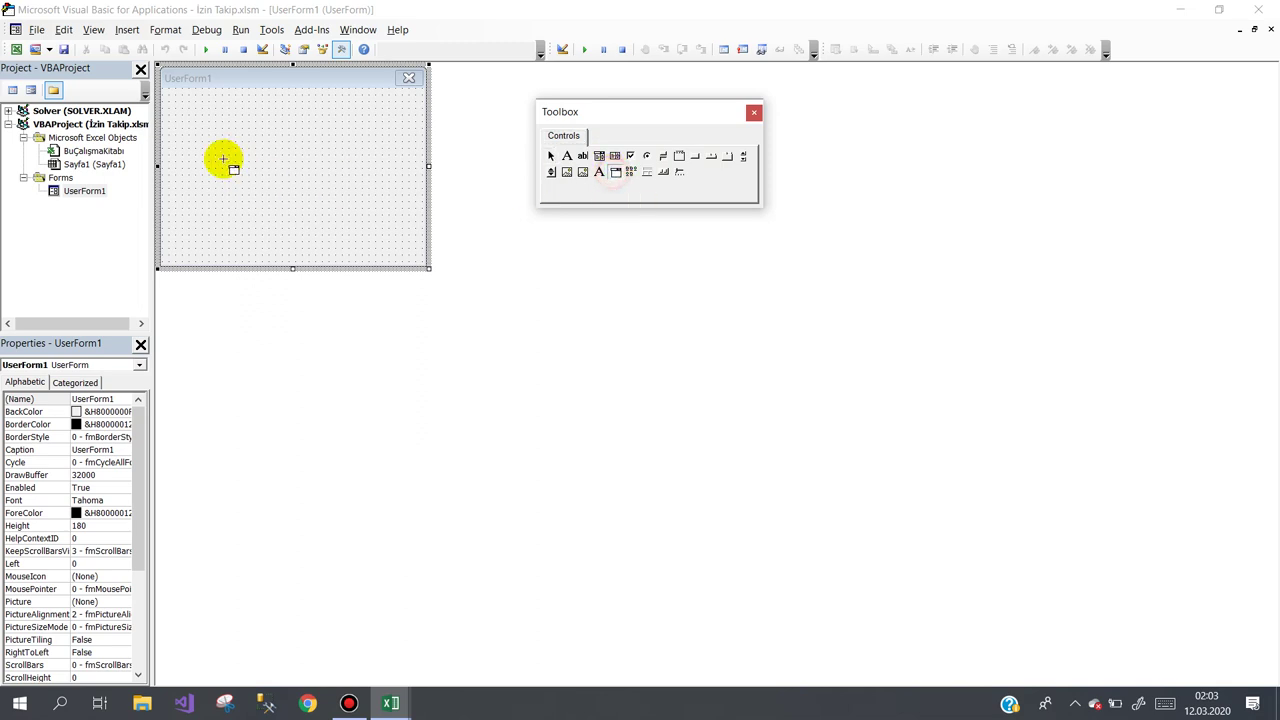
{"action": "left_click_drag", "start_coordinate": [179, 132], "coordinate": [338, 163]}
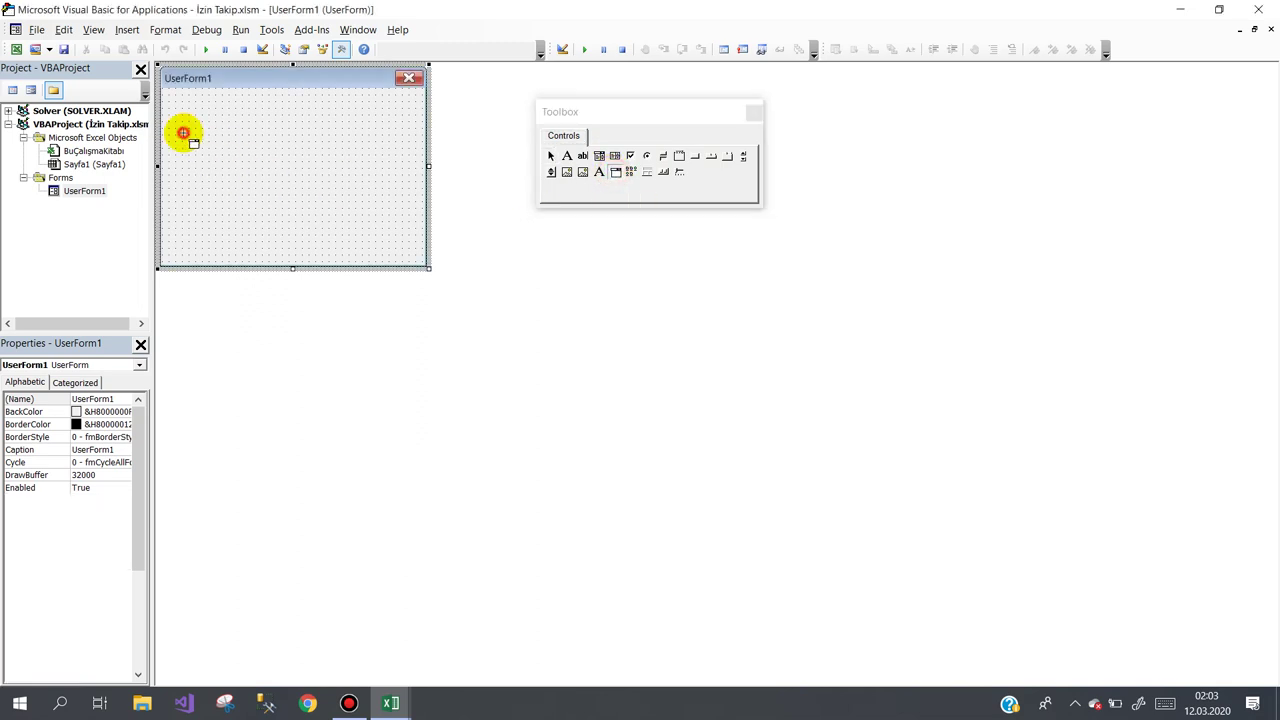
Draw a ListView1 list box below the date picker.
{"action": "left_click", "coordinate": [321, 183]}
{"action": "left_click", "coordinate": [631, 172]}
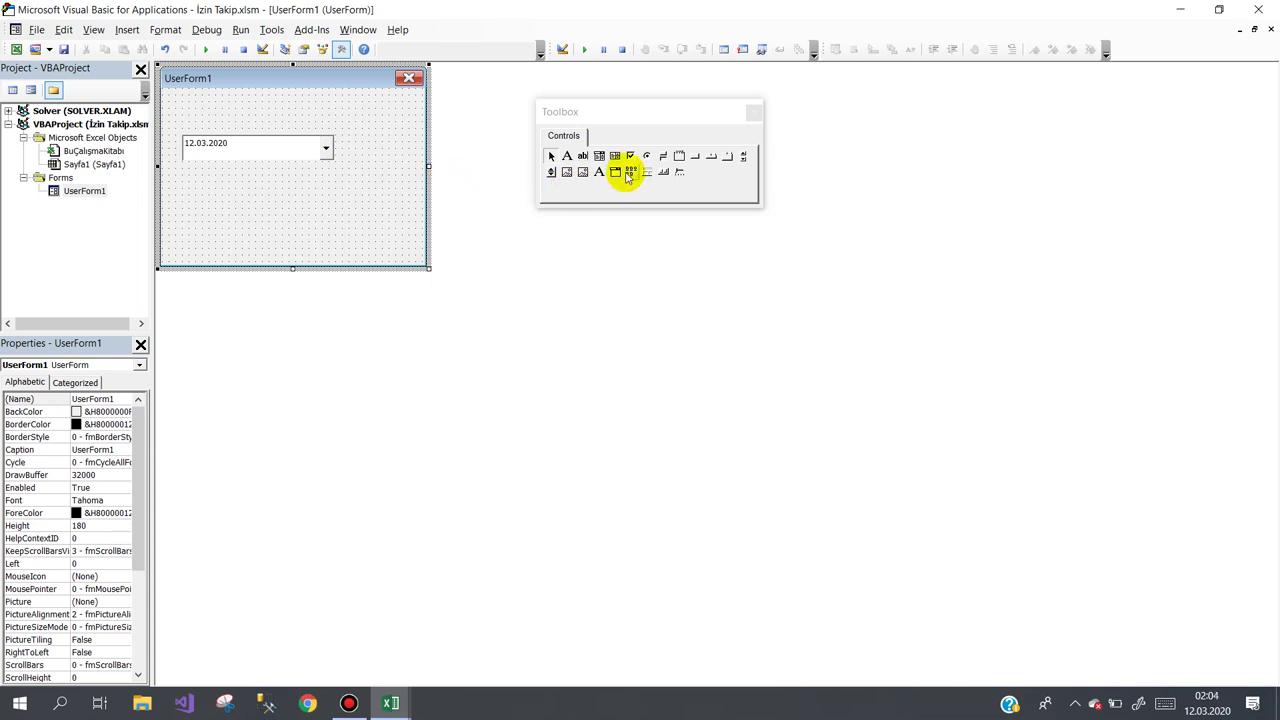
{"action": "left_click_drag", "start_coordinate": [188, 177], "coordinate": [384, 250]}
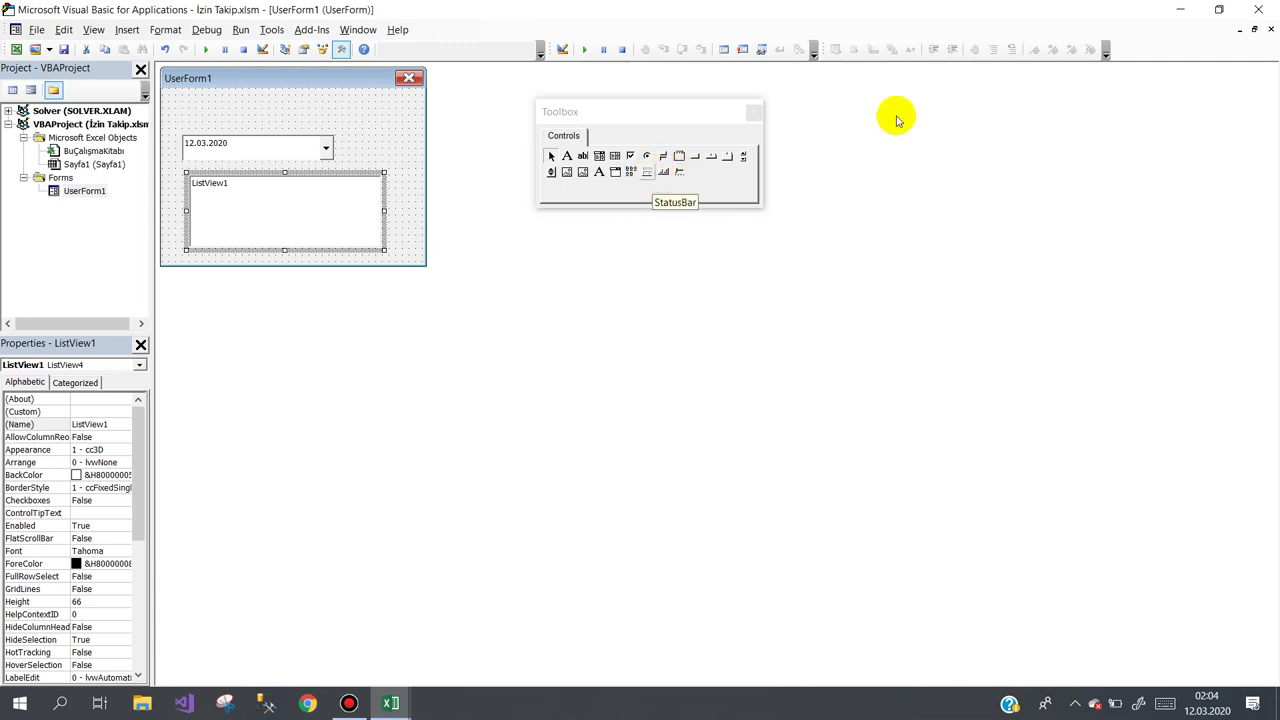
Minimize the VBA editor and Excel, then move the OCX control file icon on the desktop.
{"action": "left_click", "coordinate": [1180, 9]}
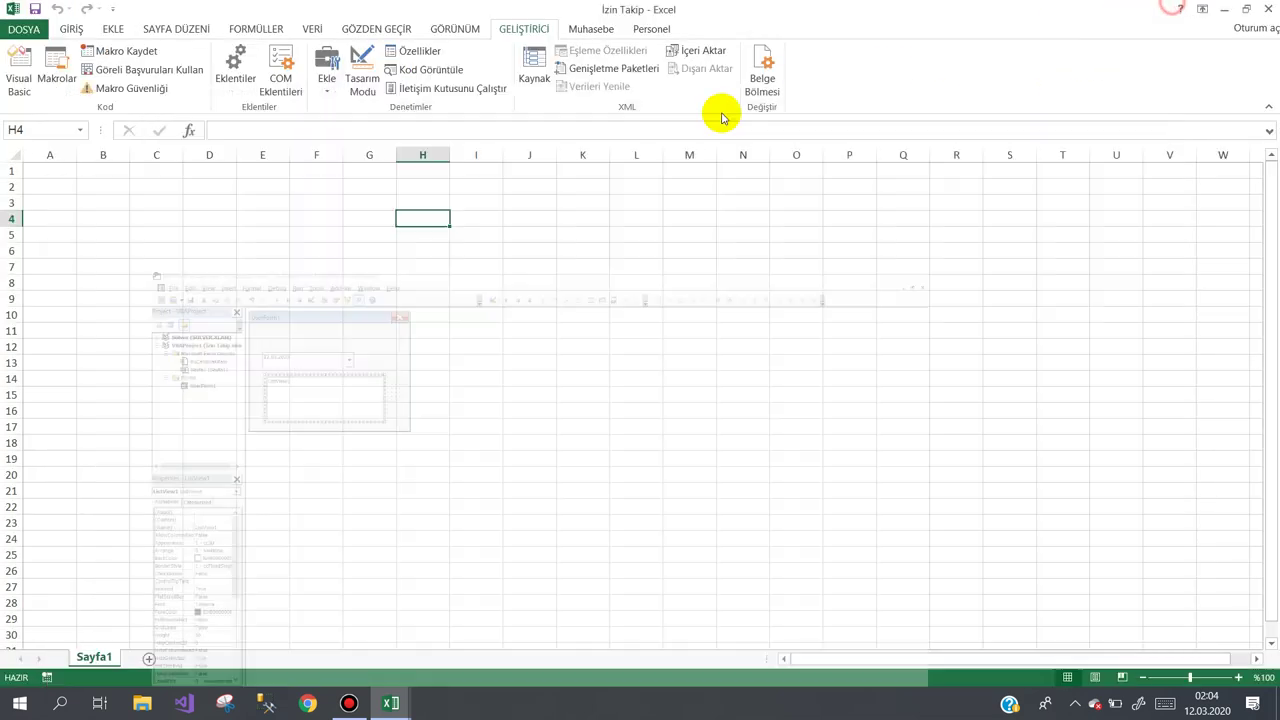
{"action": "left_click", "coordinate": [1224, 9]}
{"action": "left_click", "coordinate": [546, 119]}
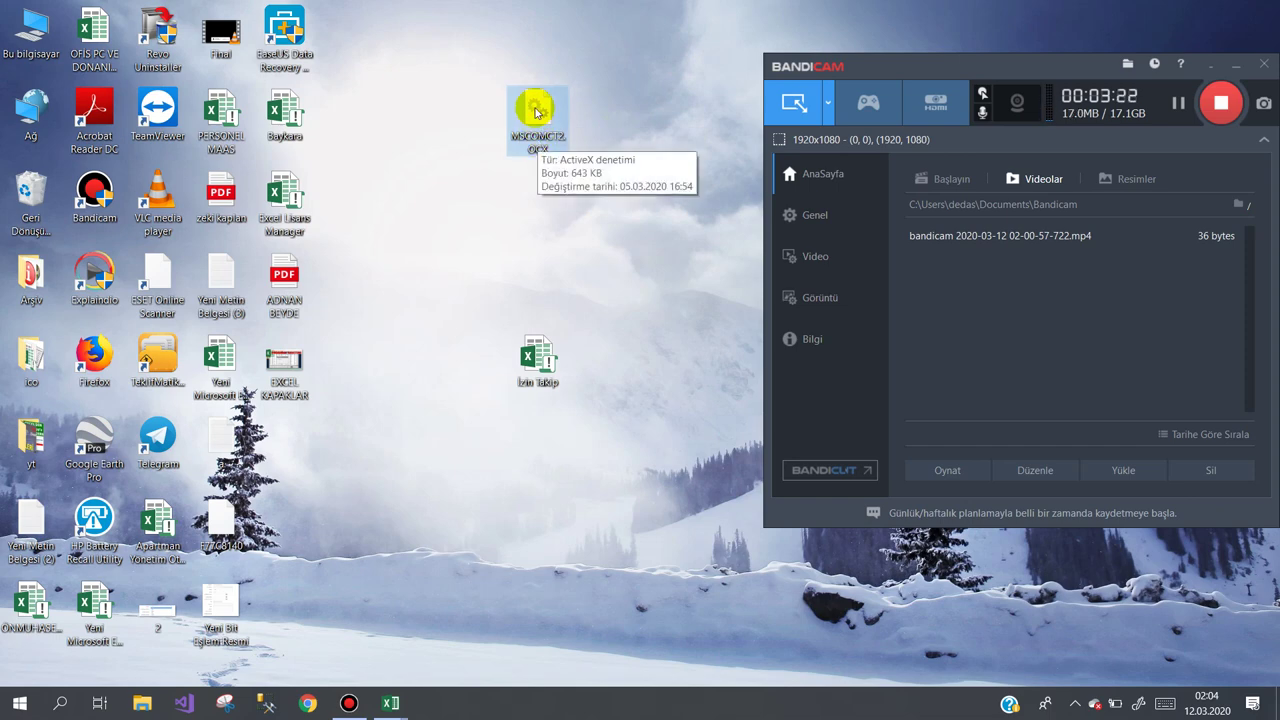
{"action": "left_click_drag", "start_coordinate": [535, 112], "coordinate": [425, 302]}
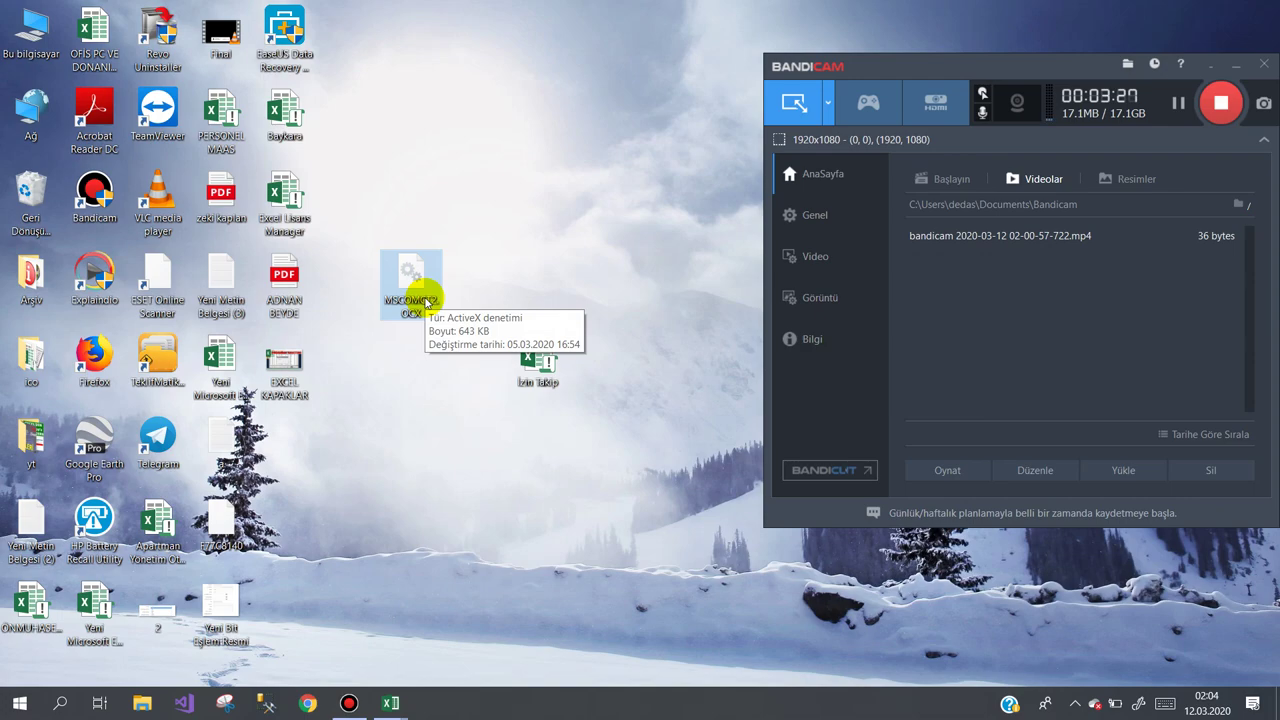
Check in Bu bilgisayar > Özellikler that the system is 64-bit, then return to the VBA editor.
{"action": "right_click", "coordinate": [34, 29]}
{"action": "left_click", "coordinate": [100, 225]}
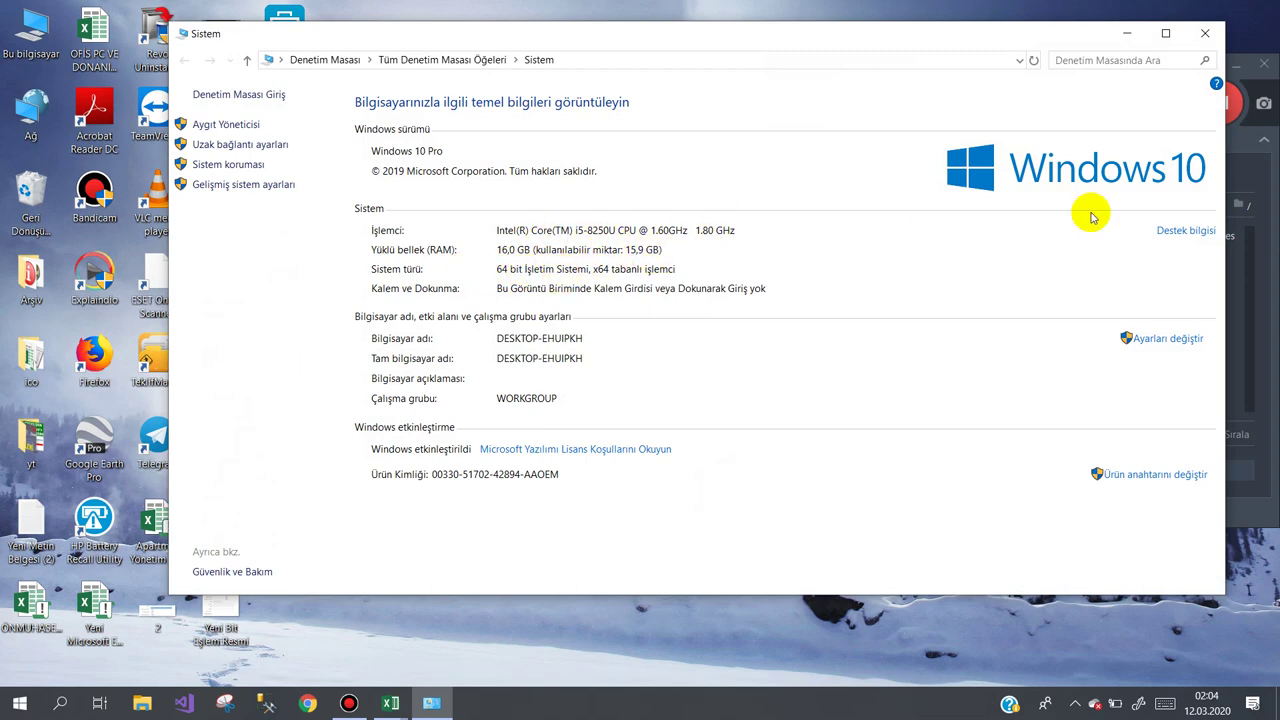
{"action": "left_click", "coordinate": [1203, 38]}
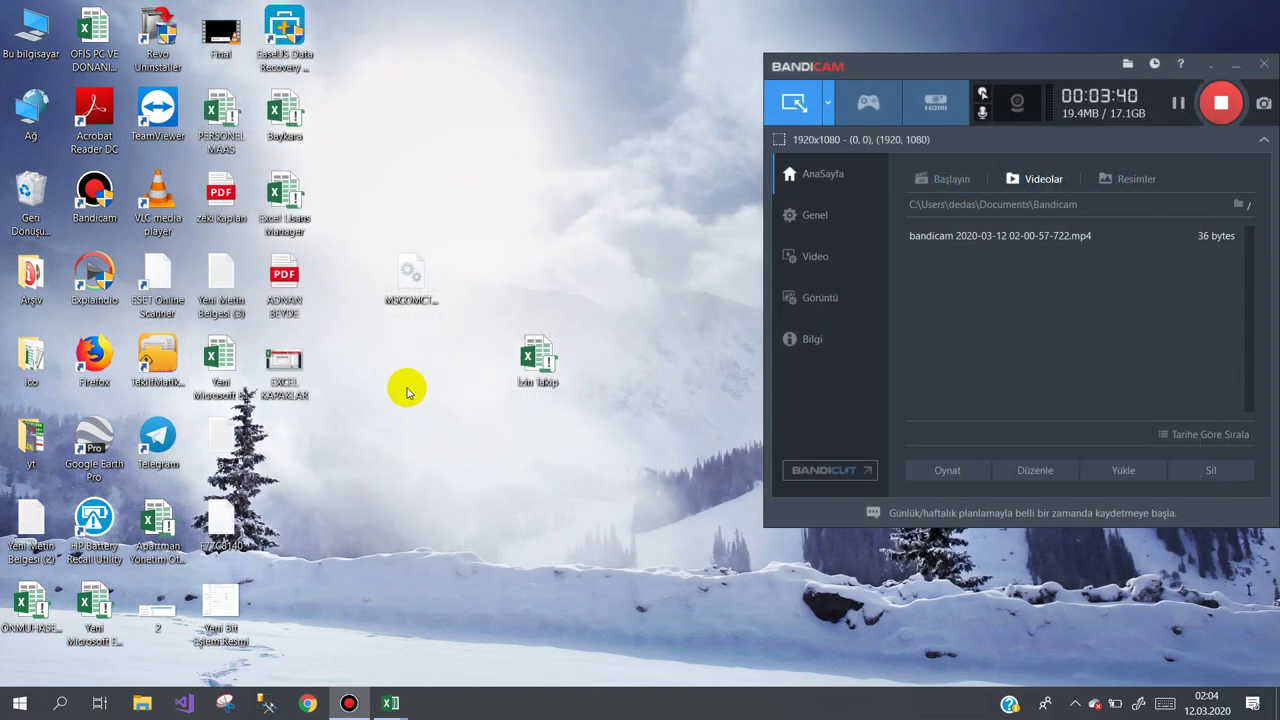
{"action": "mouse_move", "coordinate": [392, 704]}
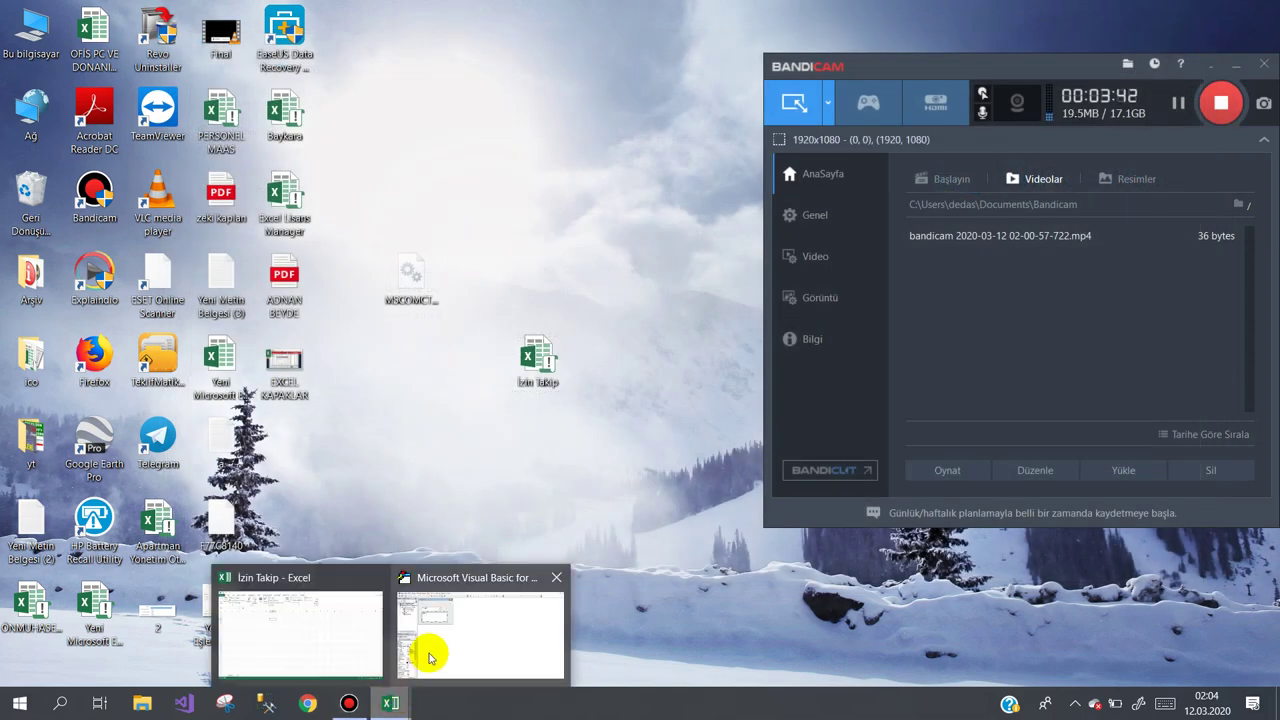
{"action": "left_click", "coordinate": [428, 645]}
Confirm via DOSYA > Hesap > Excel Hakkında that Excel 2013 is 32-bit, then return to Sayfa1.
{"action": "left_click", "coordinate": [390, 703]}
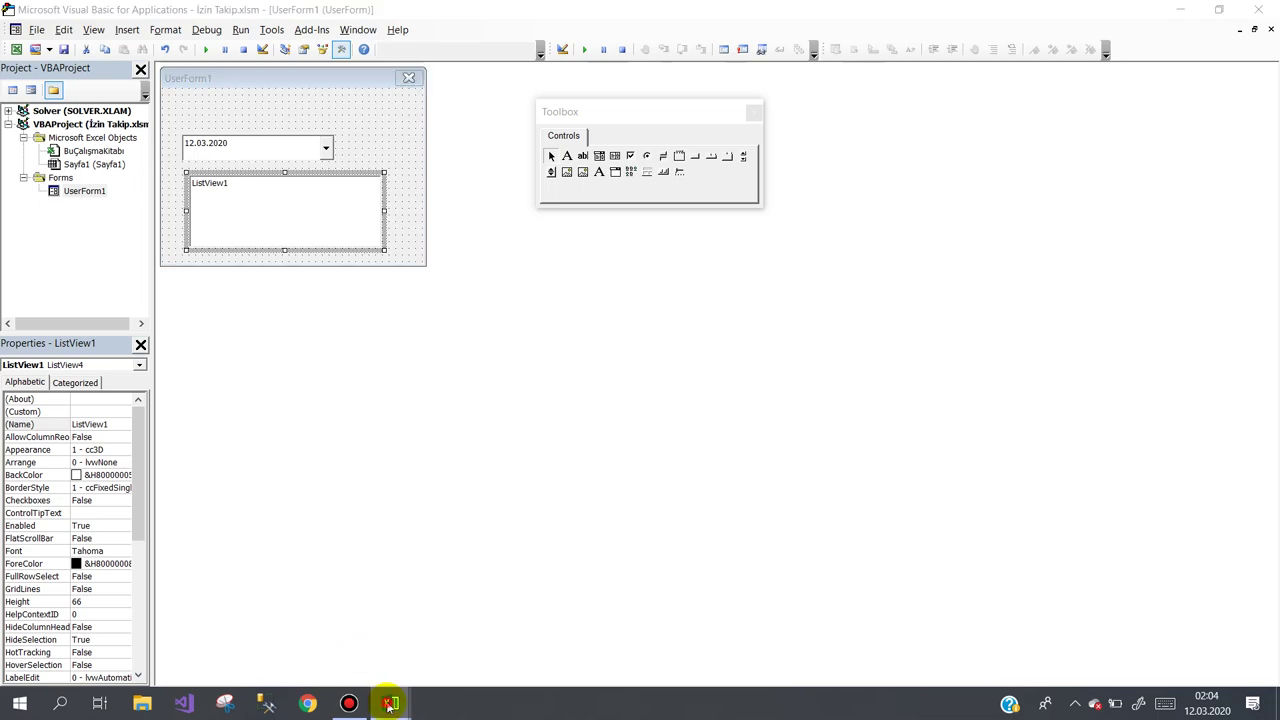
{"action": "left_click", "coordinate": [312, 647]}
{"action": "left_click", "coordinate": [20, 29]}
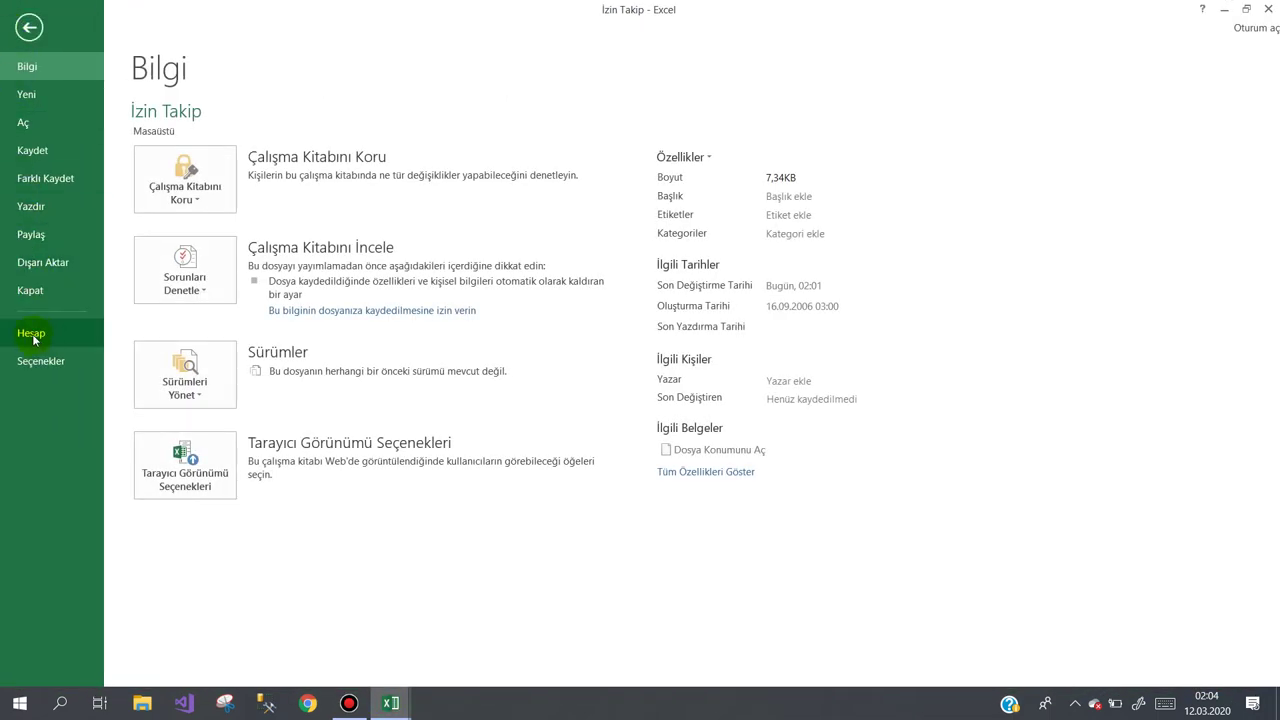
{"action": "left_click", "coordinate": [33, 338]}
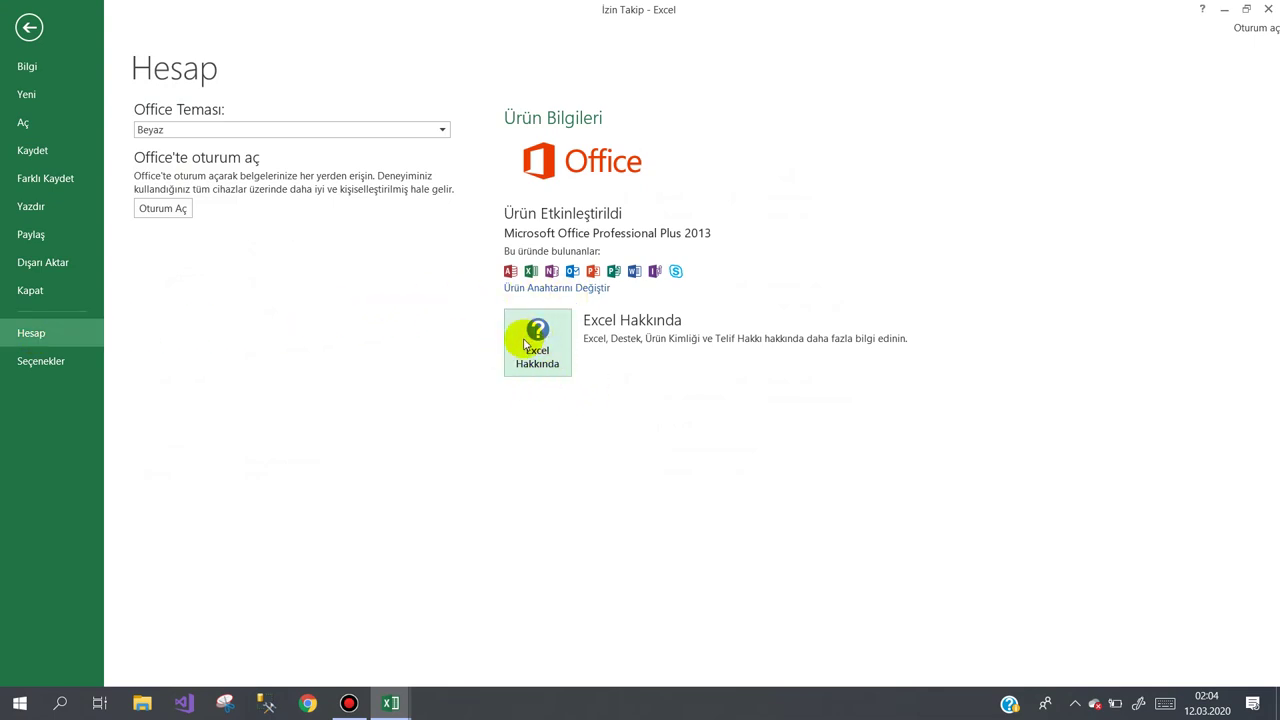
{"action": "left_click", "coordinate": [527, 344]}
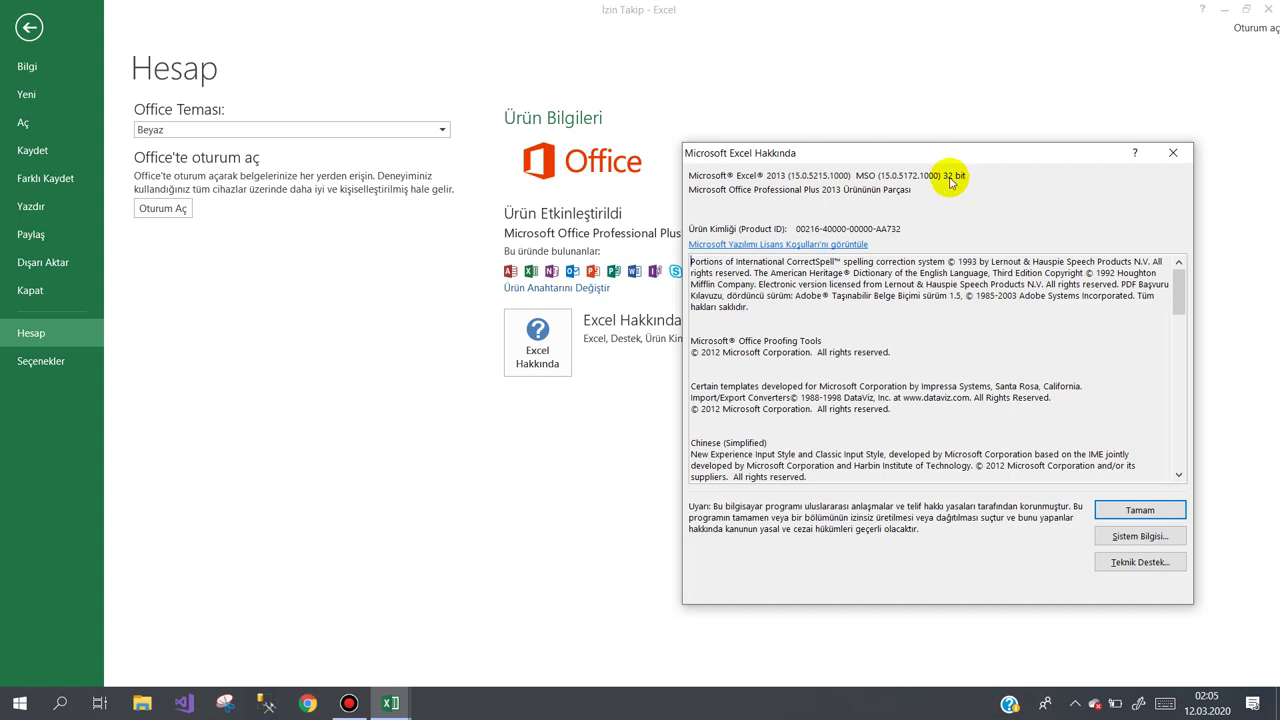
{"action": "left_click", "coordinate": [1173, 153]}
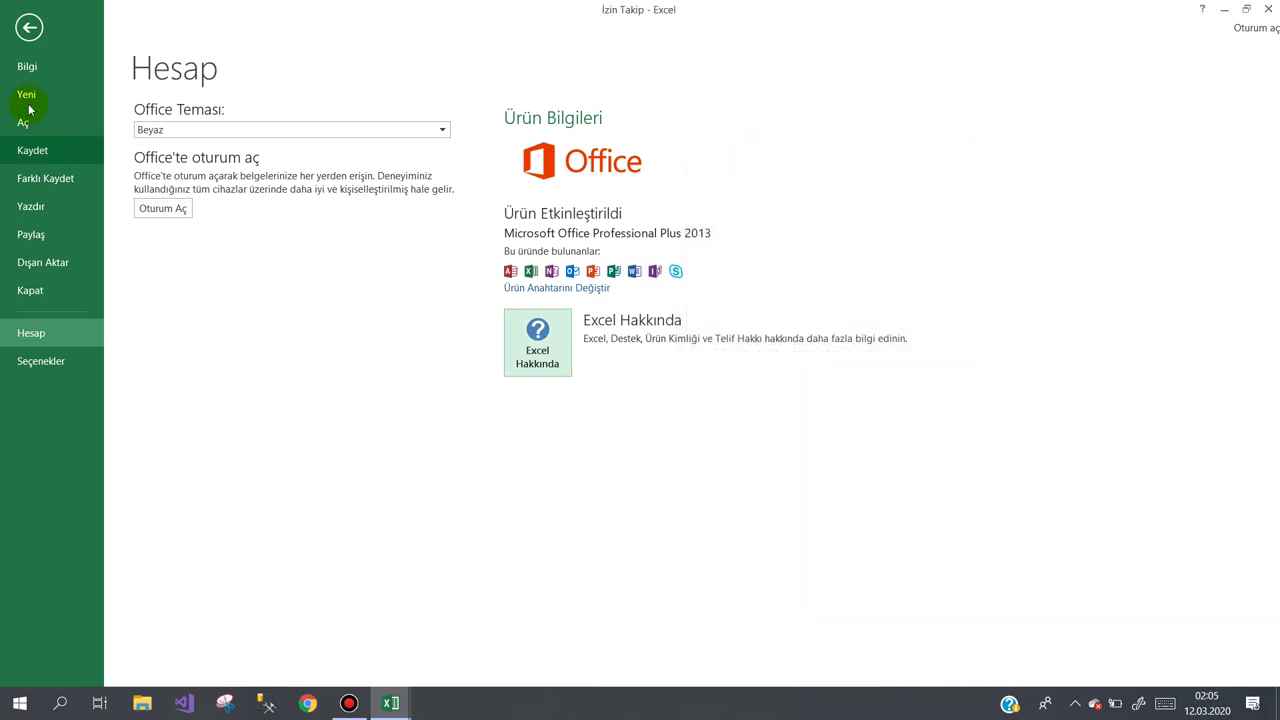
{"action": "left_click", "coordinate": [29, 27]}
Widen all columns and enter '32 bit office' in A1.
{"action": "left_click", "coordinate": [295, 183]}
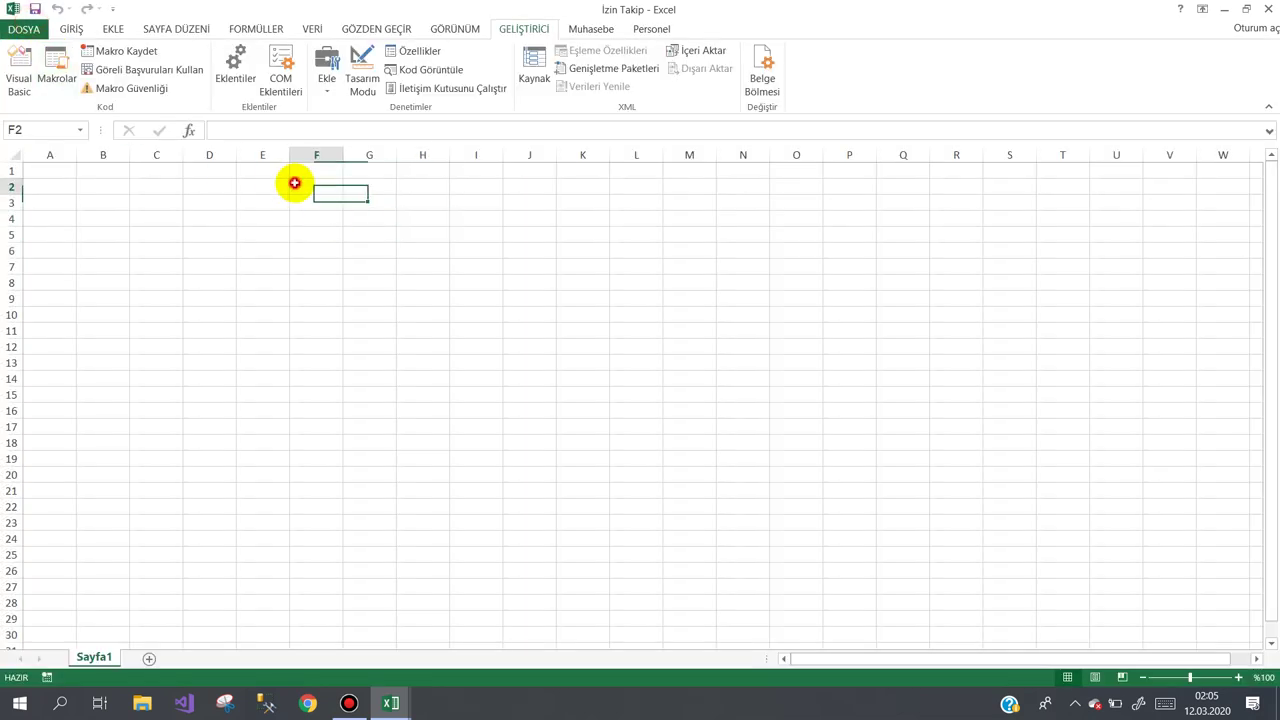
{"action": "left_click", "coordinate": [14, 155]}
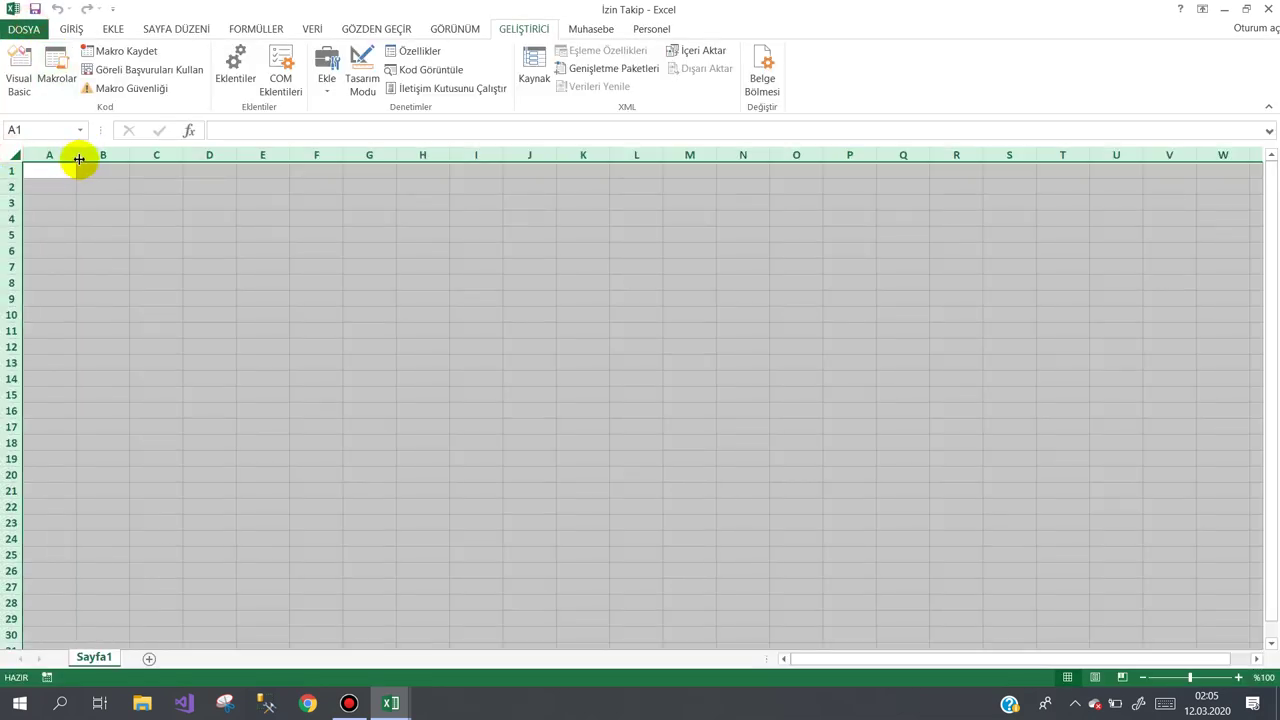
{"action": "left_click_drag", "start_coordinate": [79, 158], "coordinate": [110, 158]}
{"action": "left_click", "coordinate": [86, 168]}
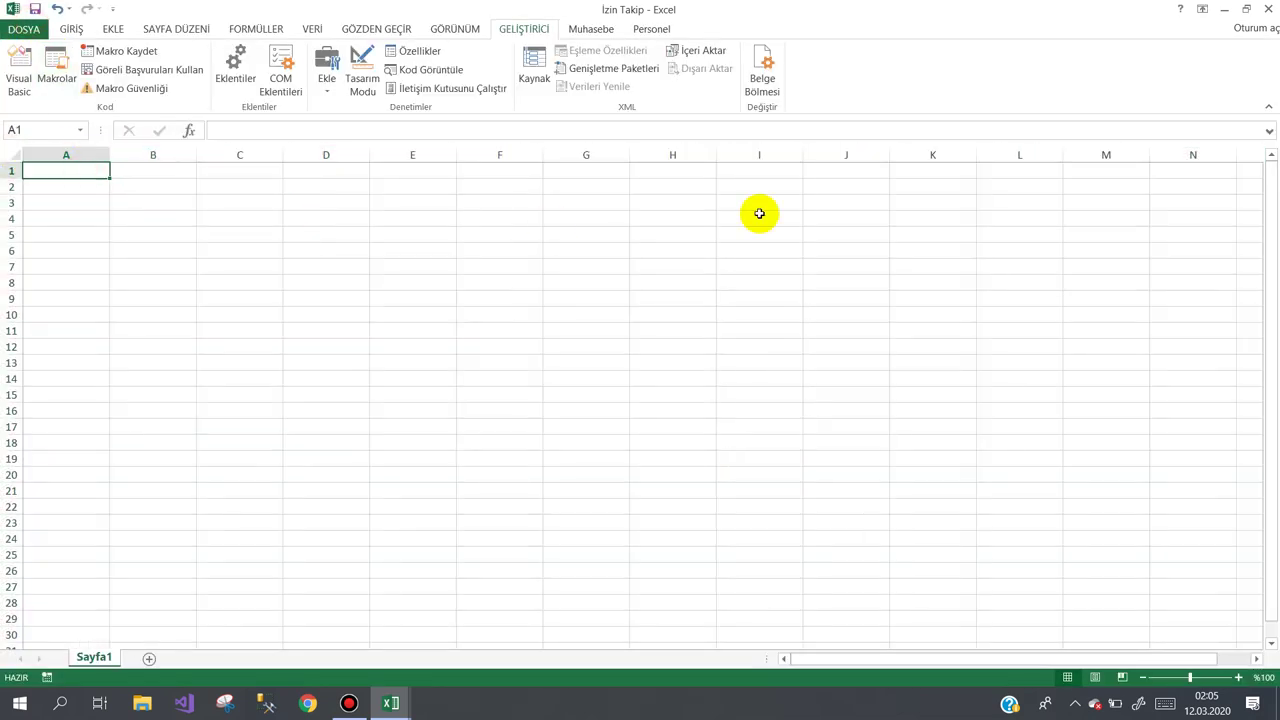
{"action": "type", "text": "32 bit office"}
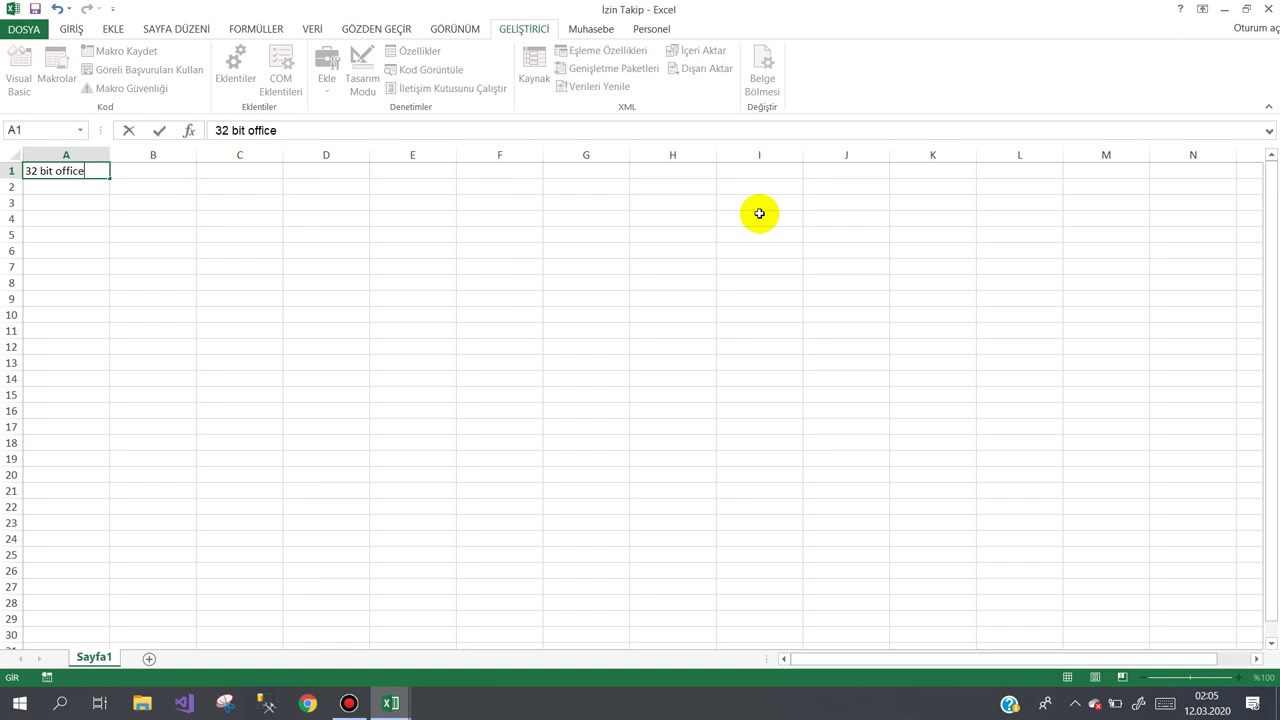
{"action": "left_click", "coordinate": [273, 219]}
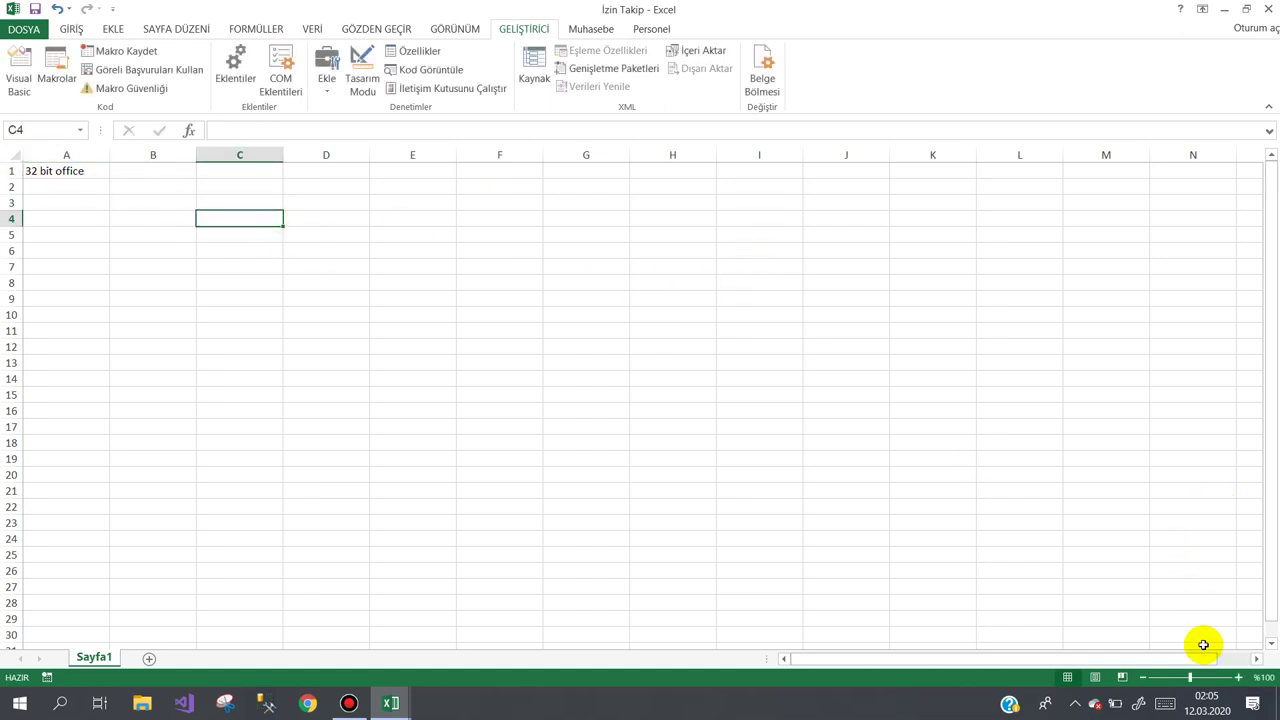
Zoom to 191% and enter '2 gb büyüklüğündeki dosyalarla çalışma imkanı' in B1.
{"action": "left_click_drag", "start_coordinate": [1190, 678], "coordinate": [1205, 678]}
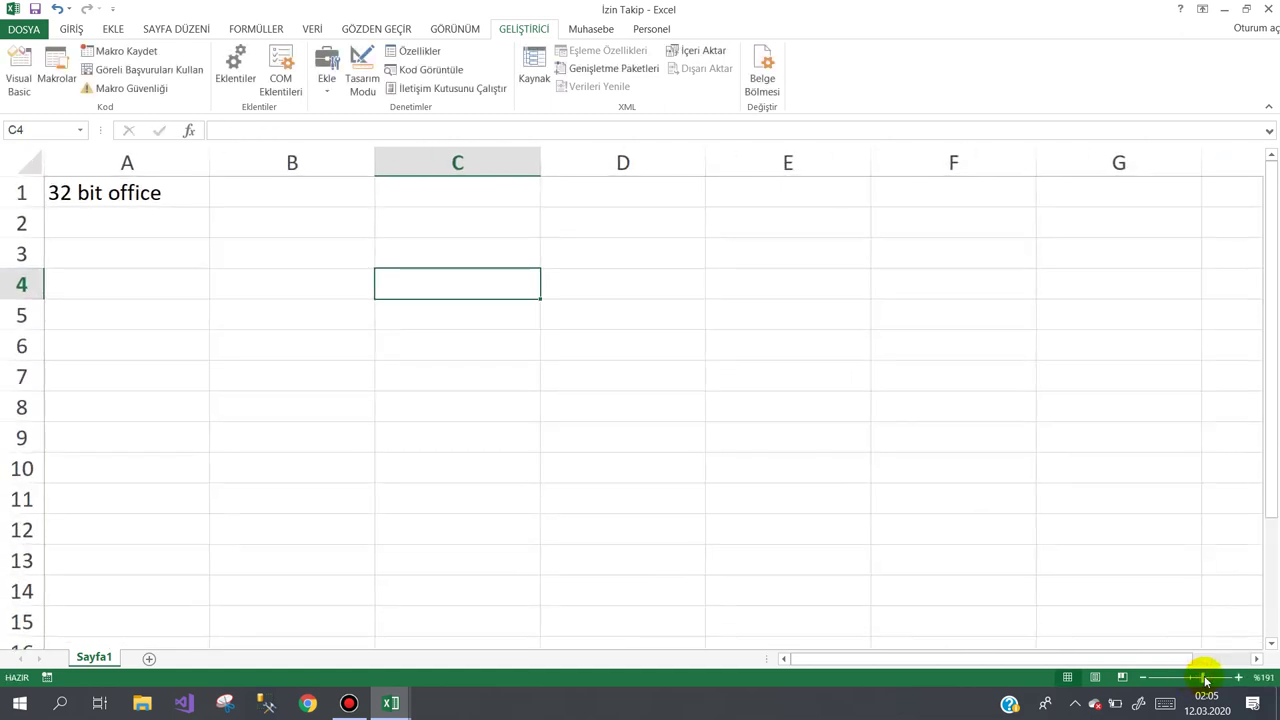
{"action": "left_click", "coordinate": [330, 192]}
{"action": "type", "text": "2"}
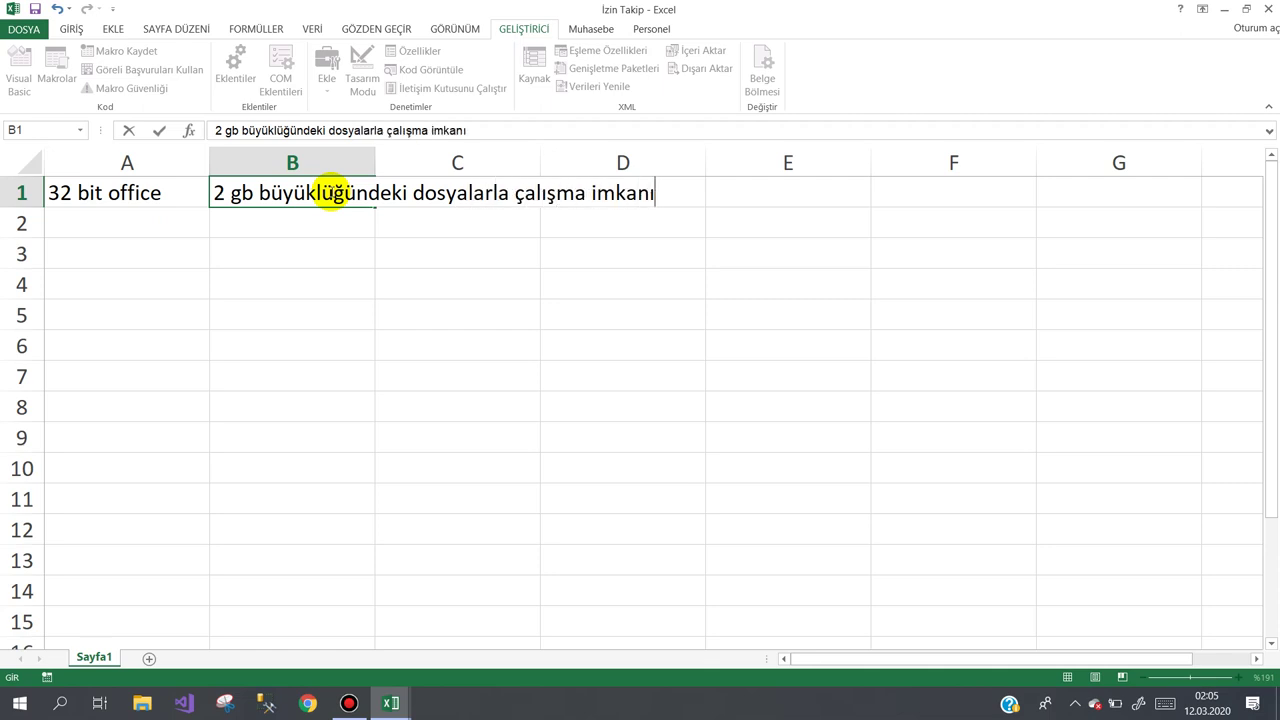
{"action": "key", "text": "Return"}
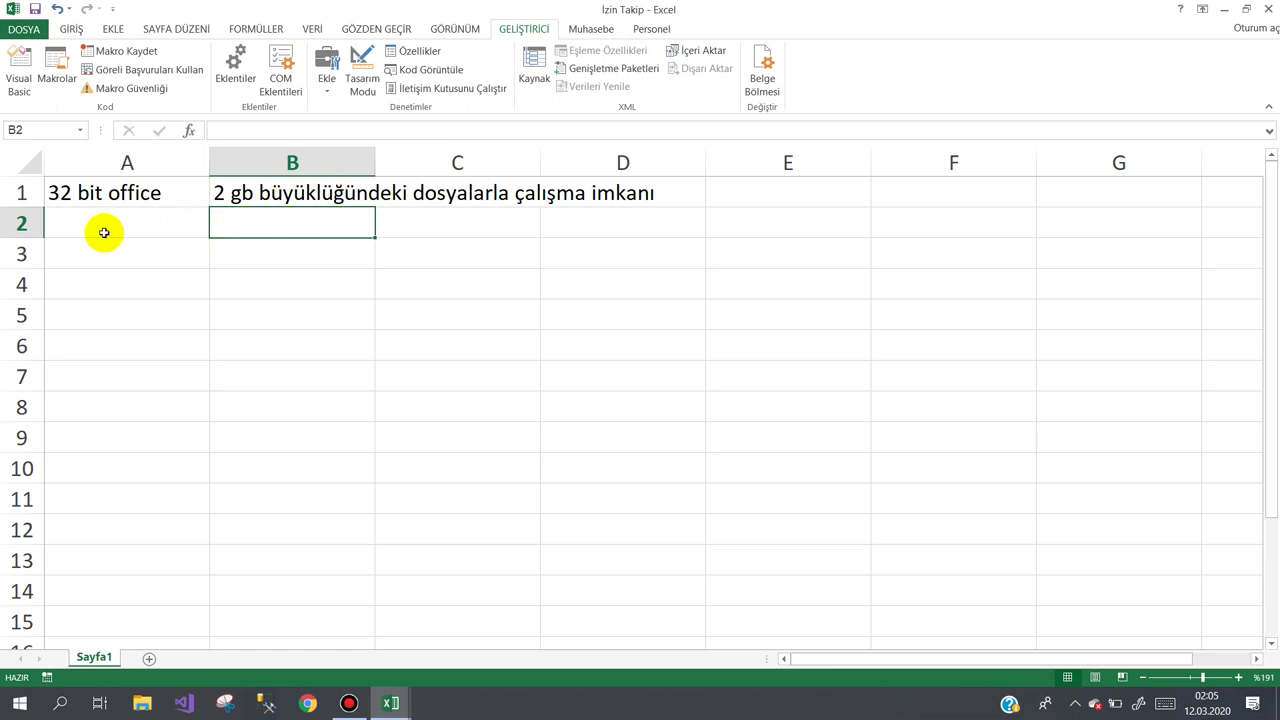
Enter '64 bit office' in A2 and the '8 tb büyüklüğünde dosyalarla çalışma imkanı' note in B2.
{"action": "left_click", "coordinate": [96, 221]}
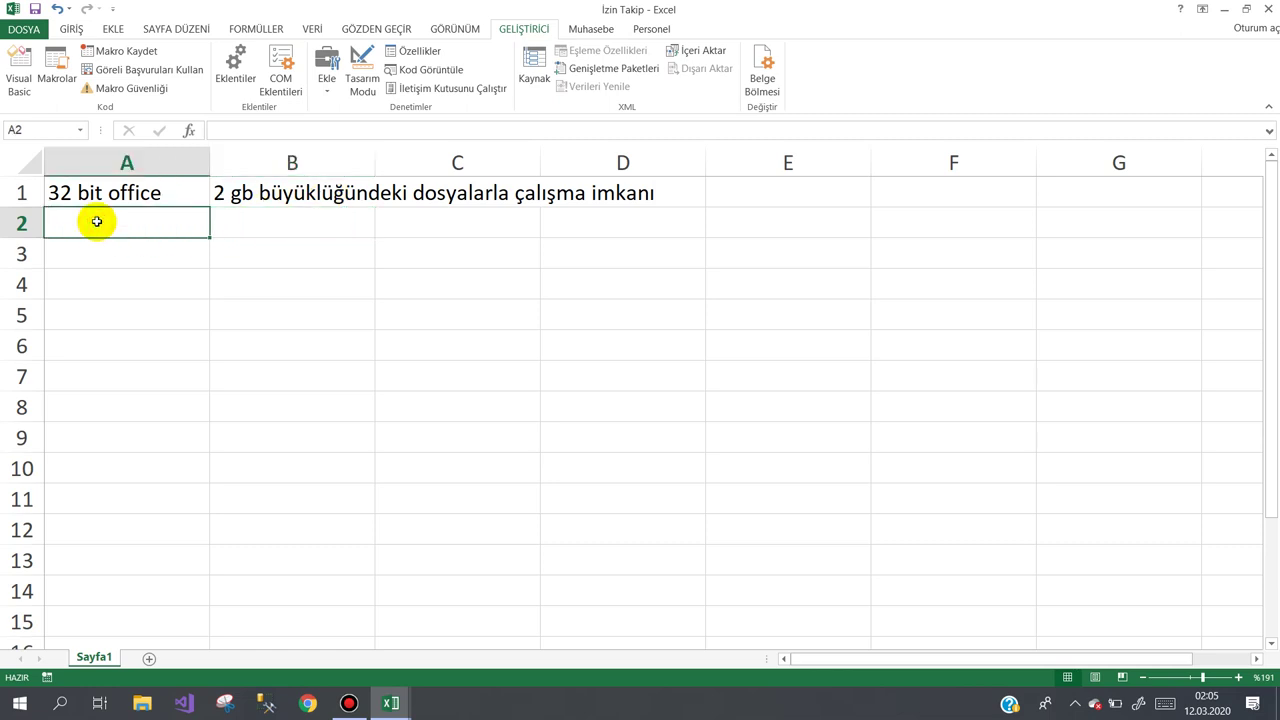
{"action": "type", "text": "64 bit office"}
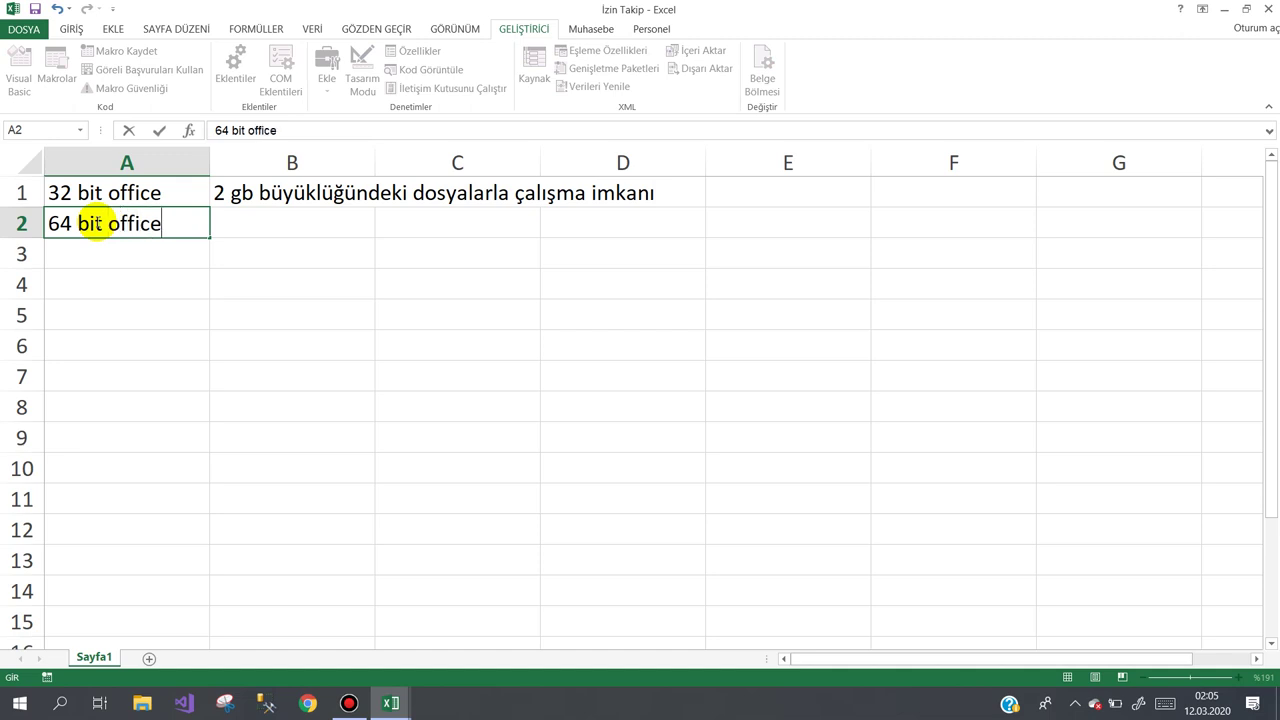
{"action": "left_click", "coordinate": [254, 228]}
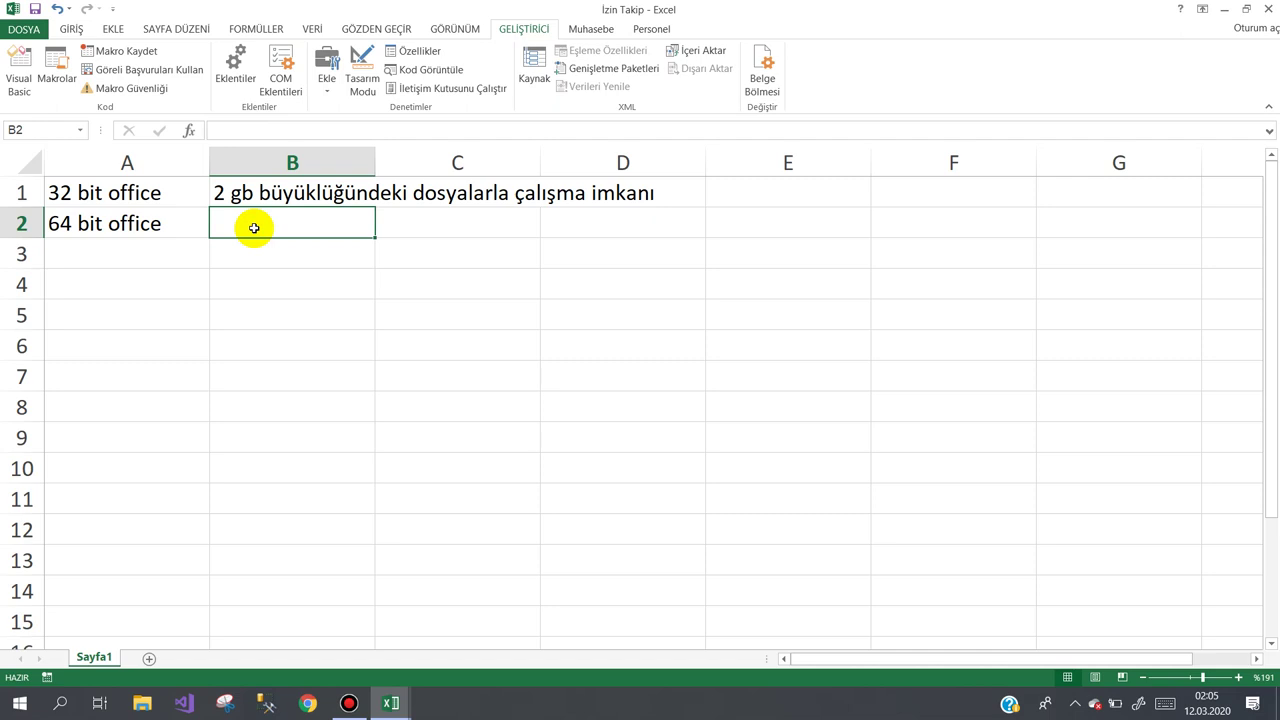
{"action": "type", "text": "8"}
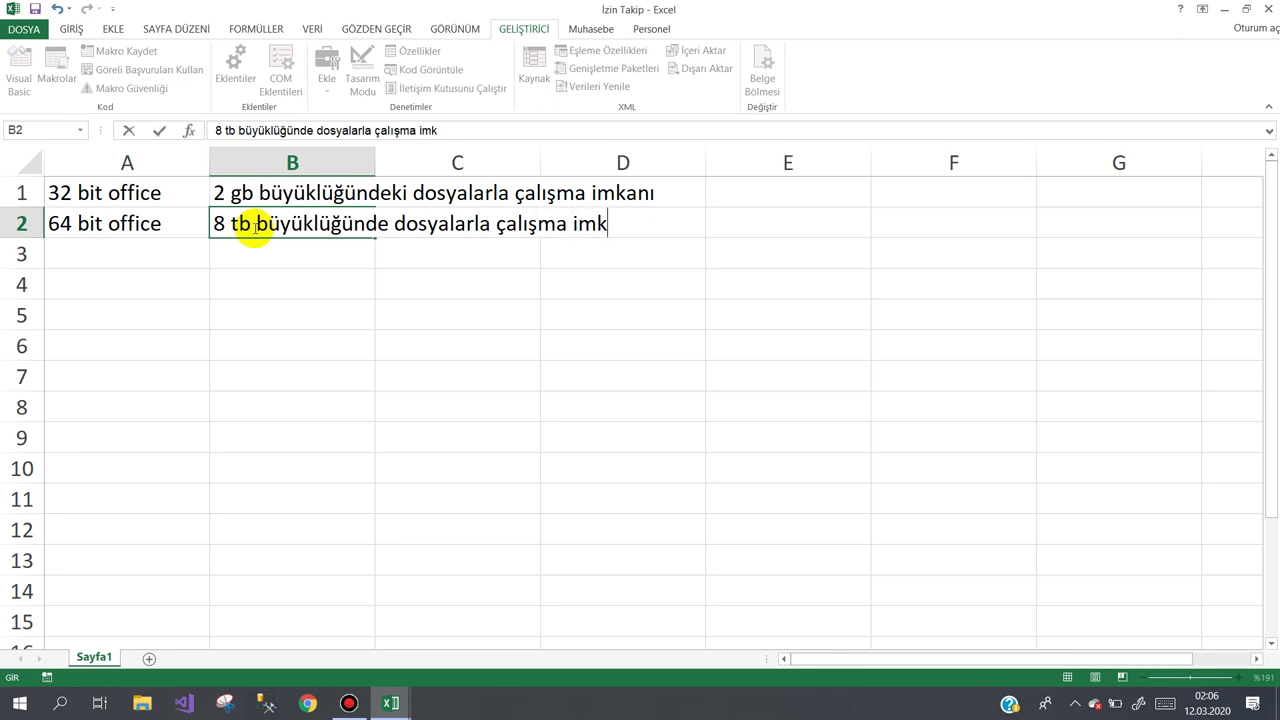
{"action": "left_click", "coordinate": [321, 342]}
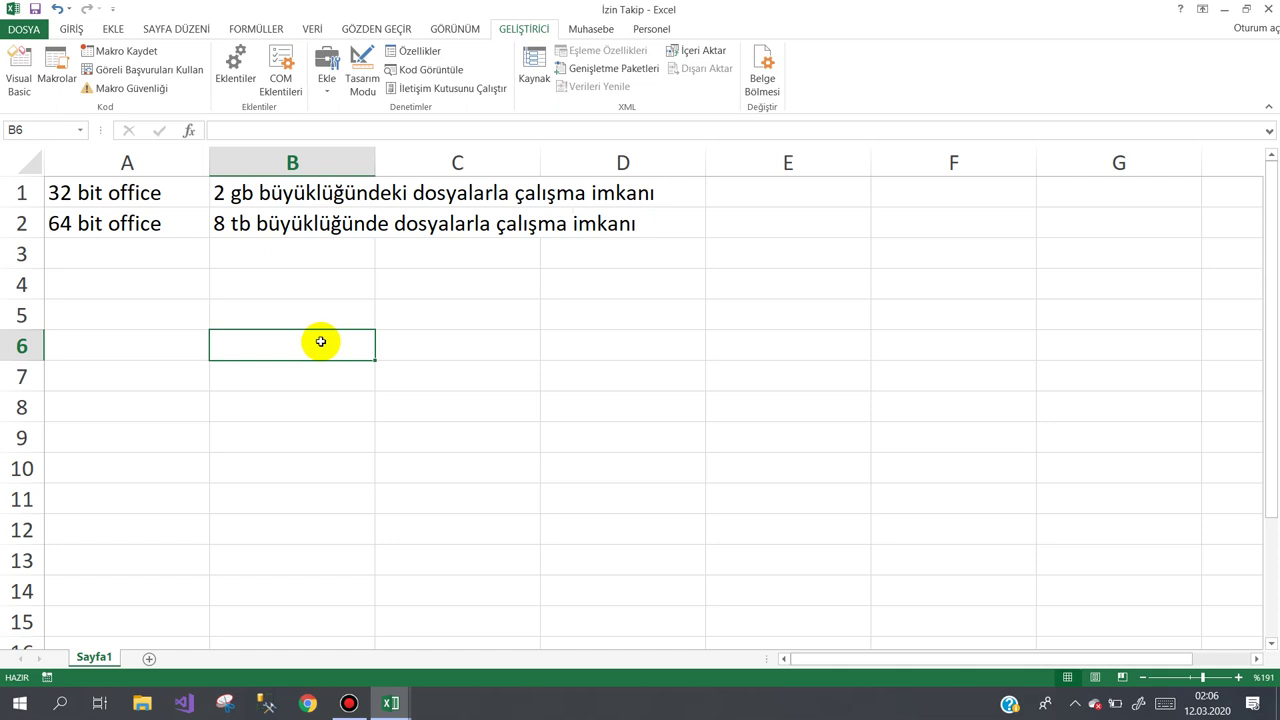
Review cells A1–A3 and row 1, then minimize Excel to bring back the VBA editor.
{"action": "left_click", "coordinate": [339, 256]}
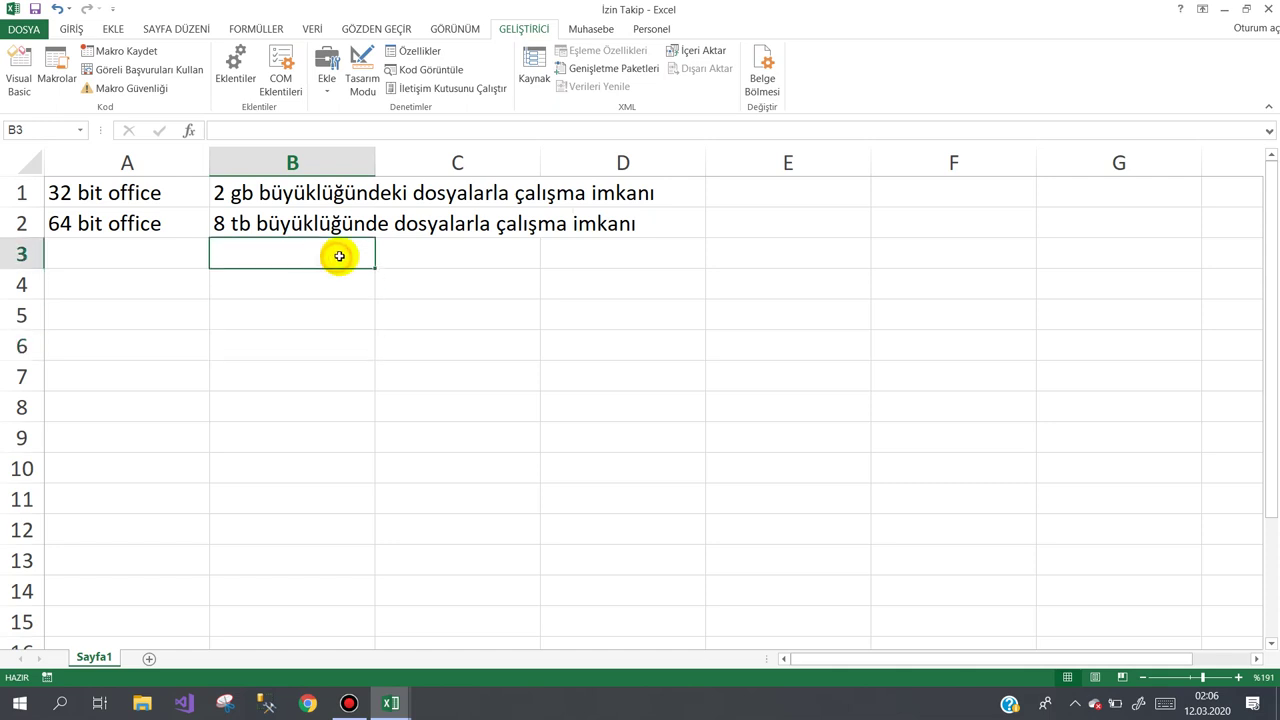
{"action": "left_click", "coordinate": [447, 253]}
{"action": "left_click", "coordinate": [108, 224]}
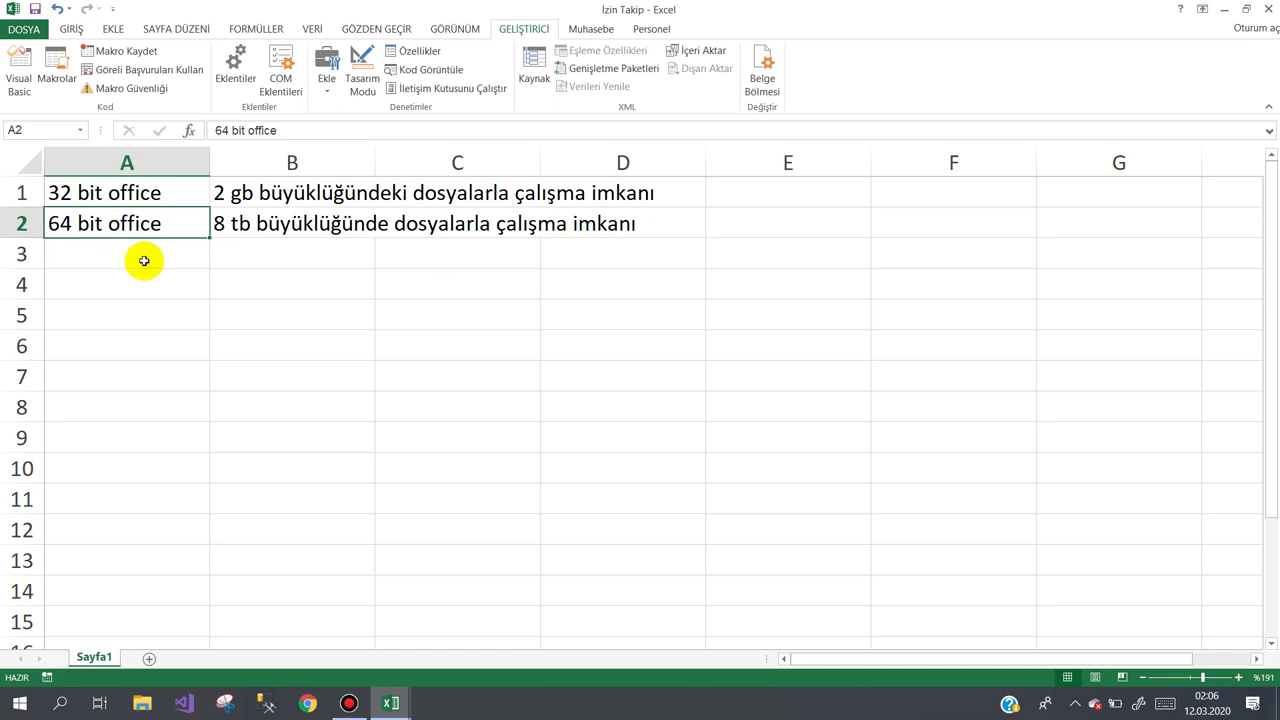
{"action": "left_click", "coordinate": [130, 254]}
{"action": "left_click", "coordinate": [138, 220]}
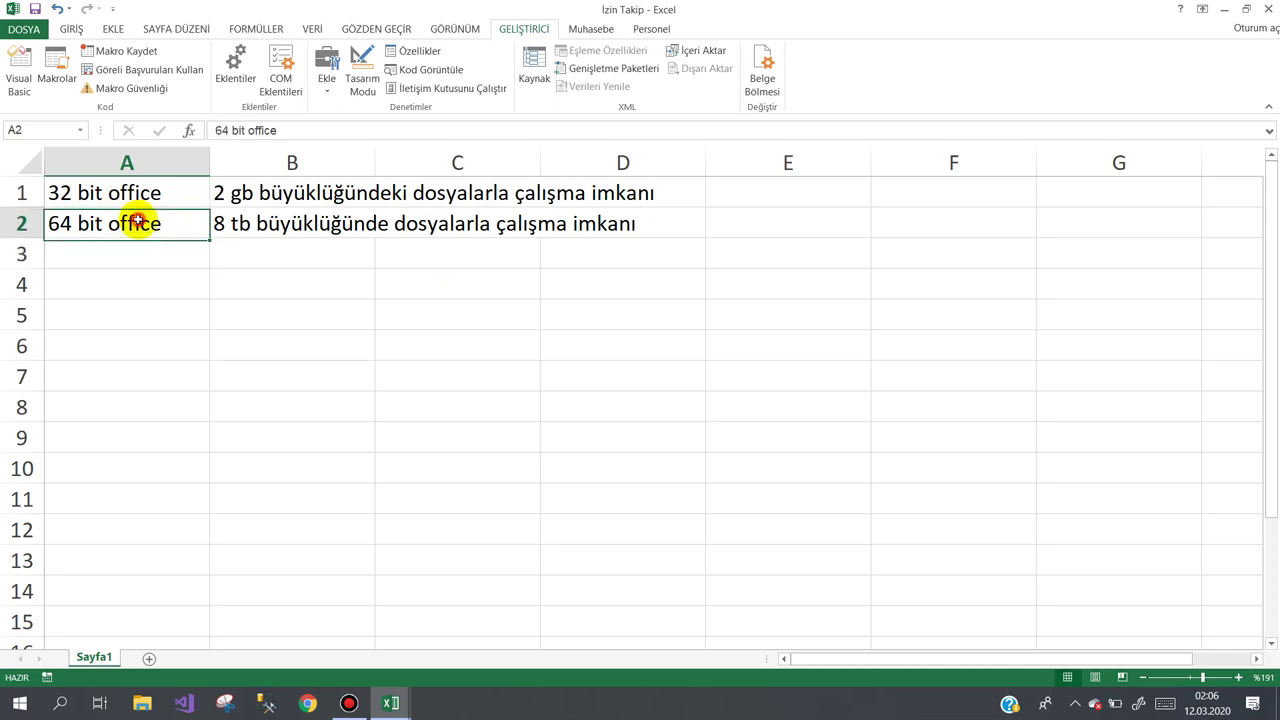
{"action": "left_click", "coordinate": [193, 251]}
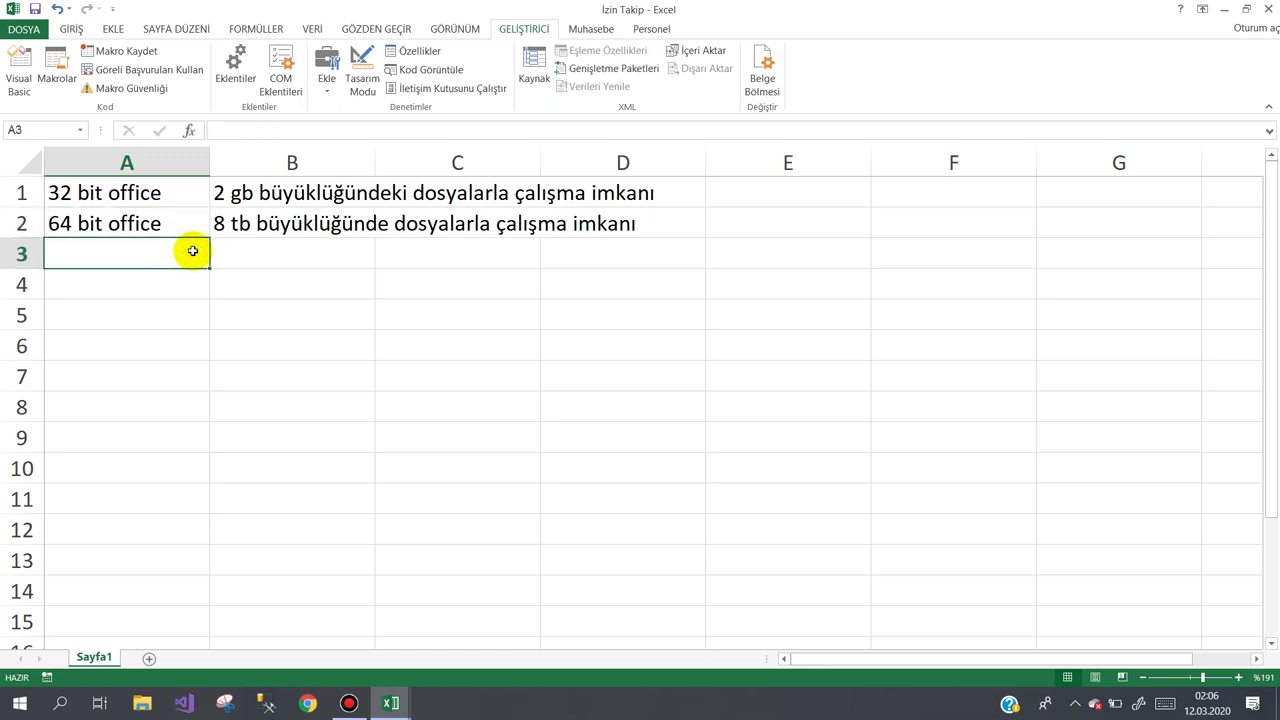
{"action": "left_click", "coordinate": [157, 193]}
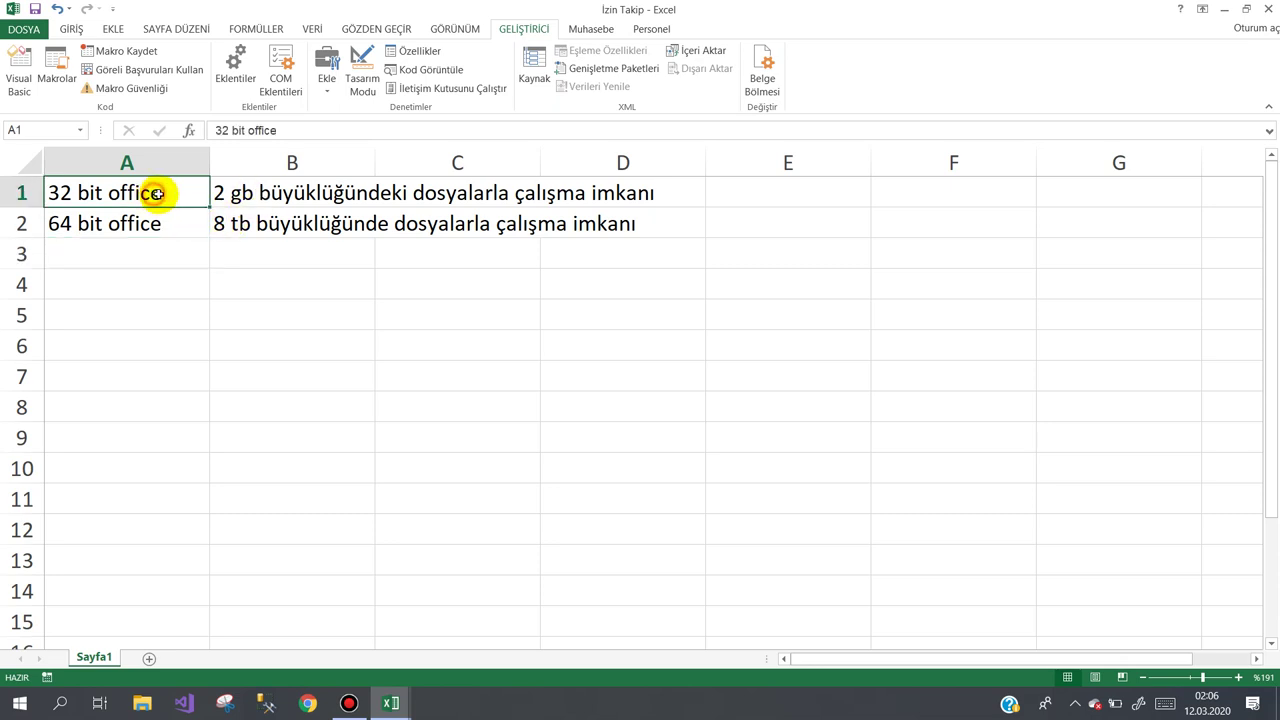
{"action": "left_click_drag", "start_coordinate": [157, 193], "coordinate": [634, 192]}
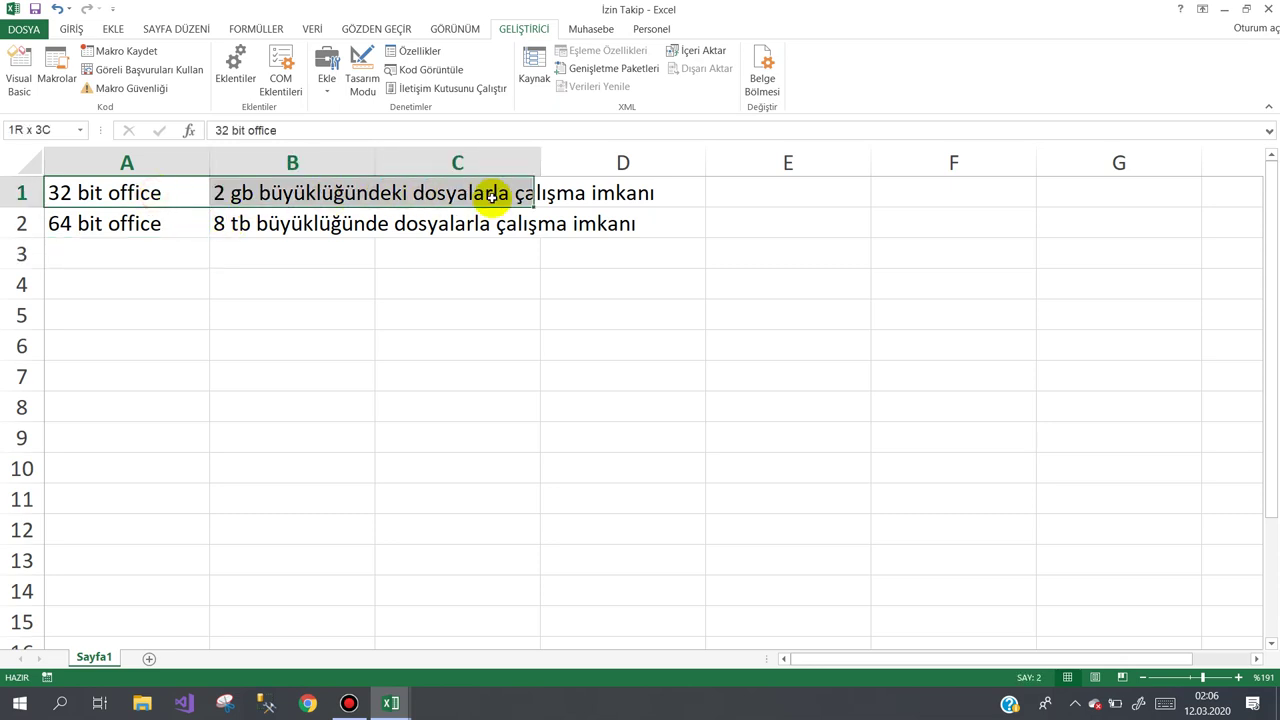
{"action": "left_click", "coordinate": [614, 286]}
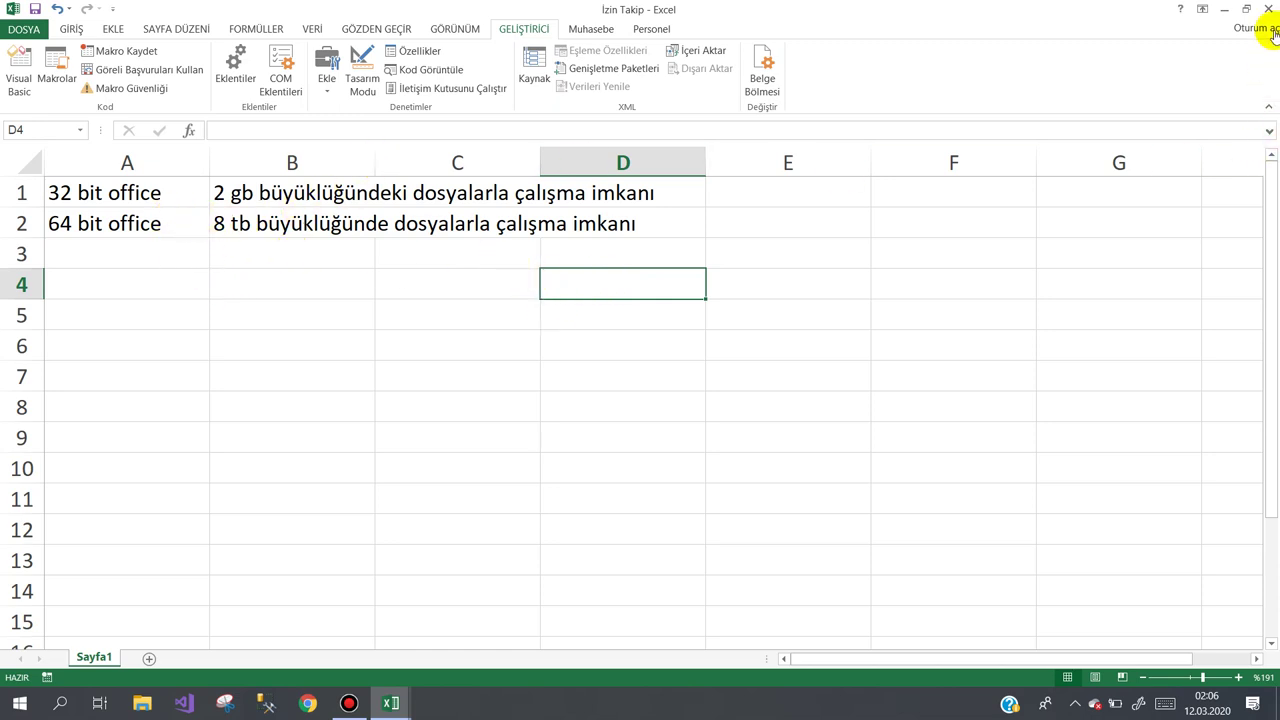
{"action": "left_click", "coordinate": [1224, 9]}
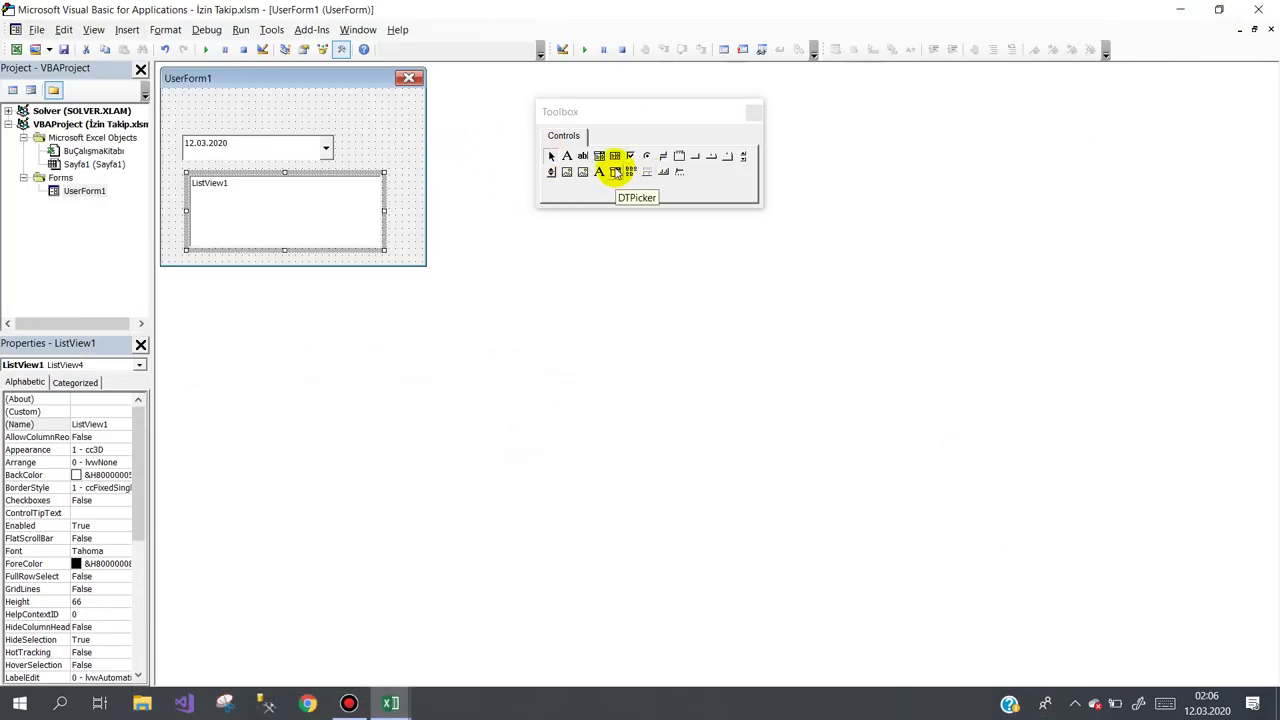
Enlarge UserForm1 to 281.4 high and draw a shorter DTPicker2 date control on it.
{"action": "left_click", "coordinate": [404, 134]}
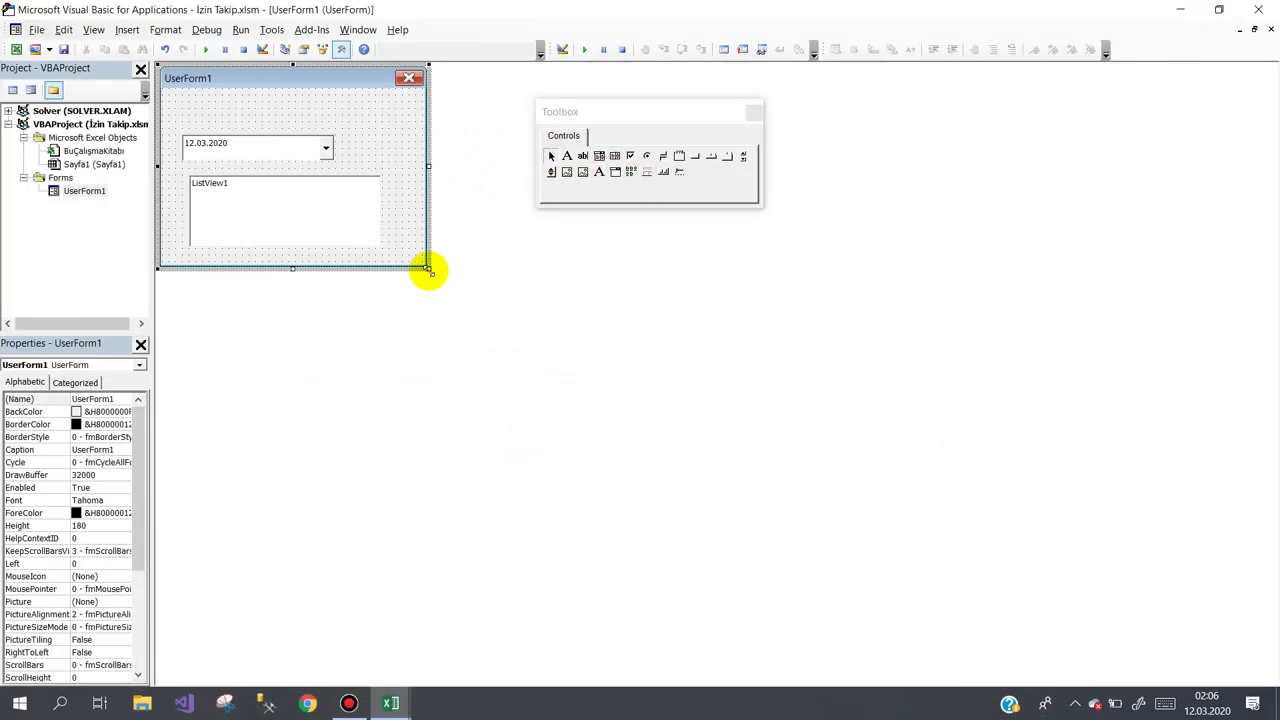
{"action": "left_click_drag", "start_coordinate": [427, 270], "coordinate": [727, 380]}
{"action": "left_click", "coordinate": [615, 171]}
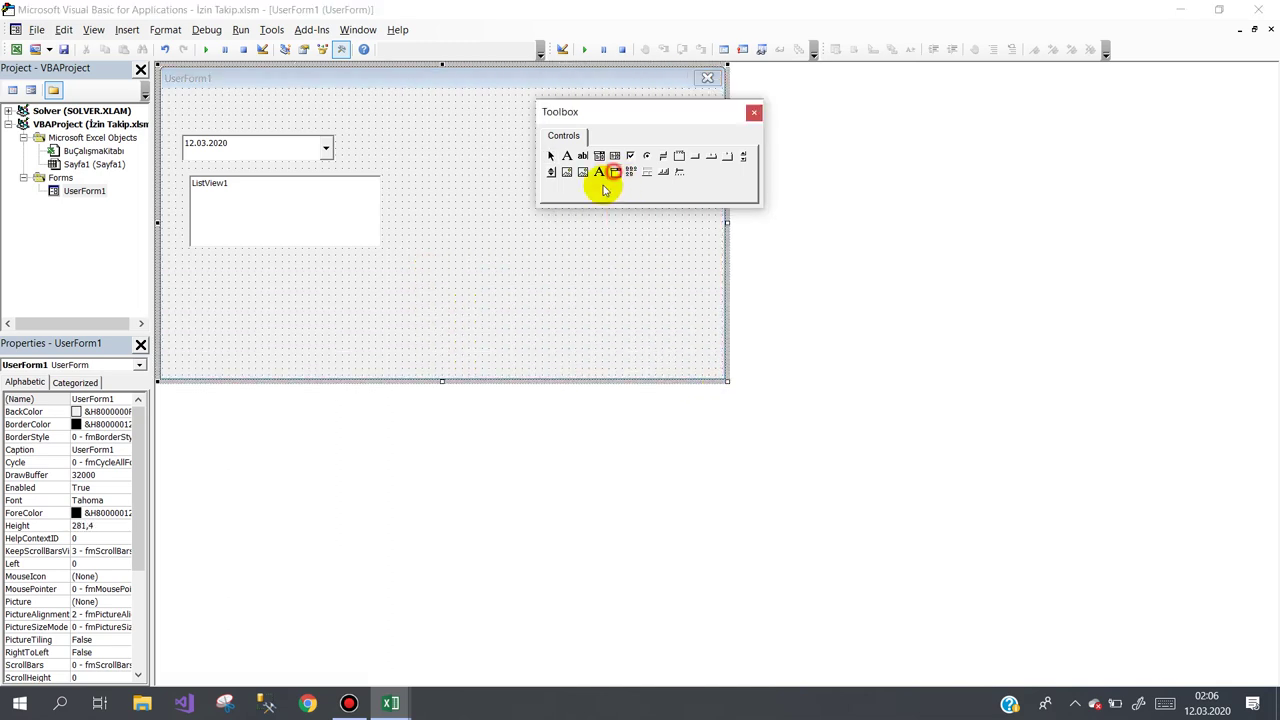
{"action": "left_click_drag", "start_coordinate": [375, 271], "coordinate": [497, 295]}
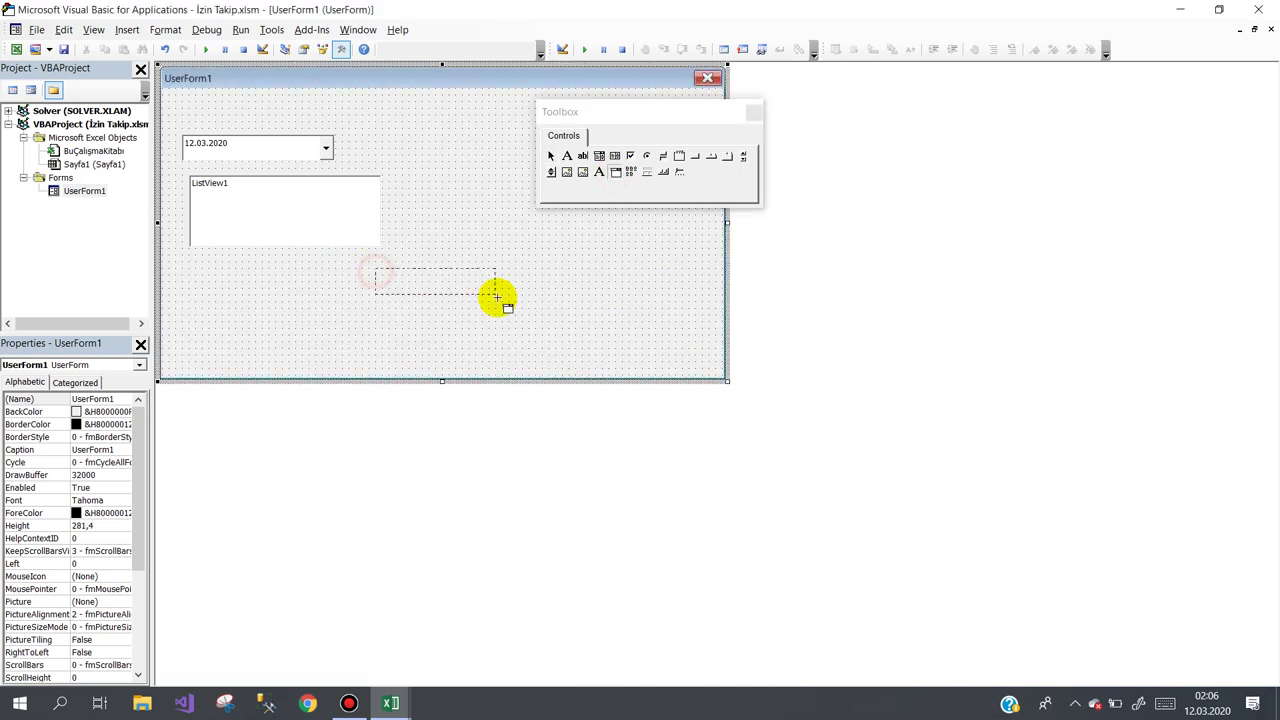
{"action": "left_click", "coordinate": [549, 262]}
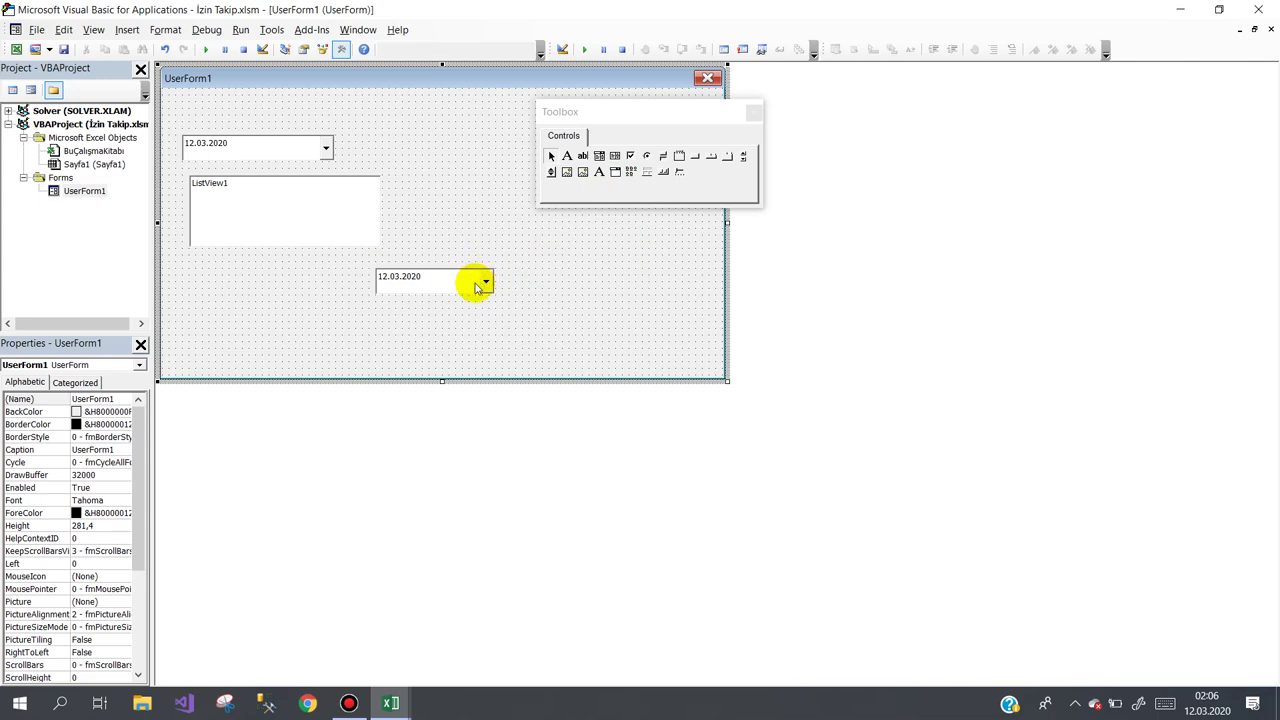
{"action": "left_click", "coordinate": [455, 284]}
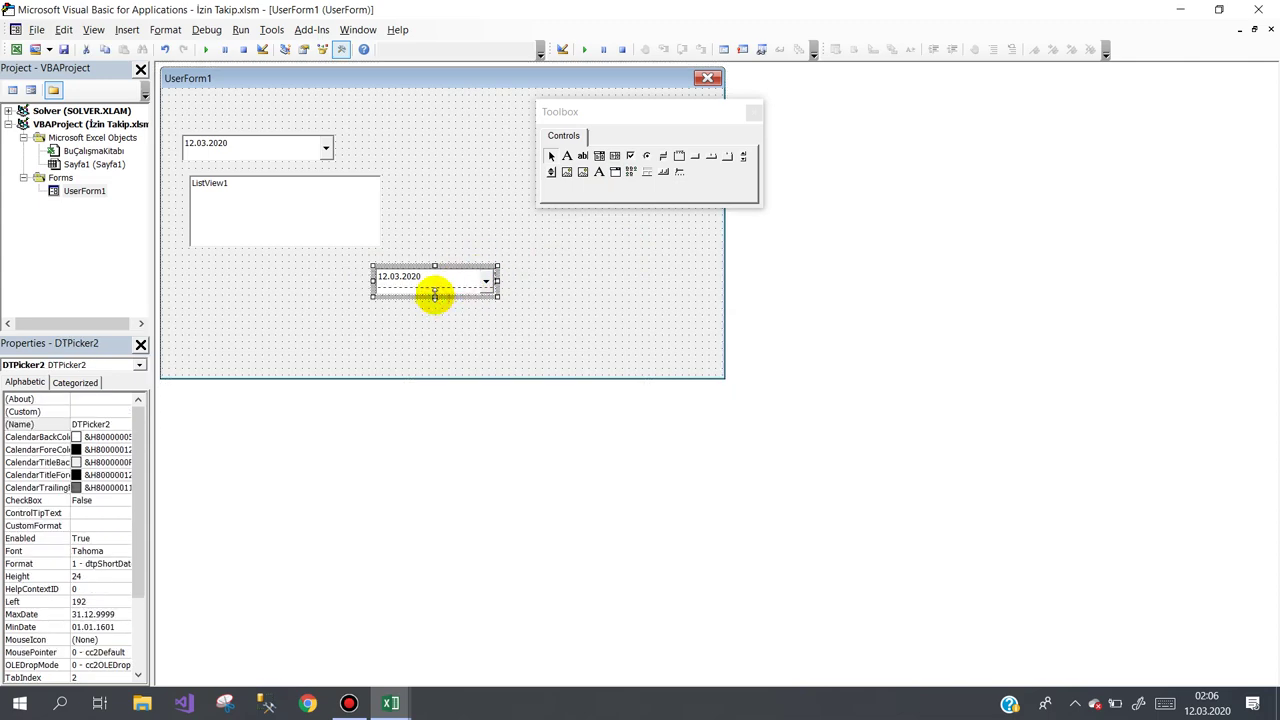
{"action": "left_click_drag", "start_coordinate": [435, 295], "coordinate": [435, 287]}
{"action": "left_click", "coordinate": [540, 278]}
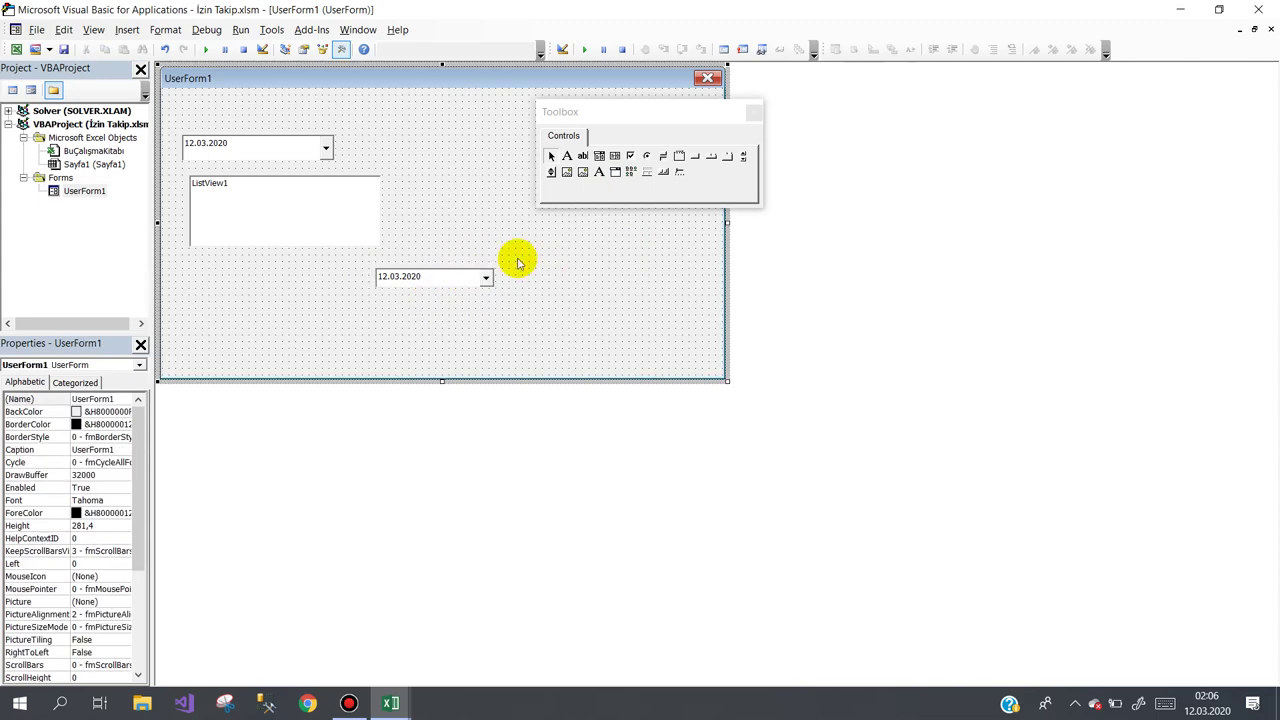
{"action": "left_click", "coordinate": [472, 280]}
{"action": "left_click", "coordinate": [468, 202]}
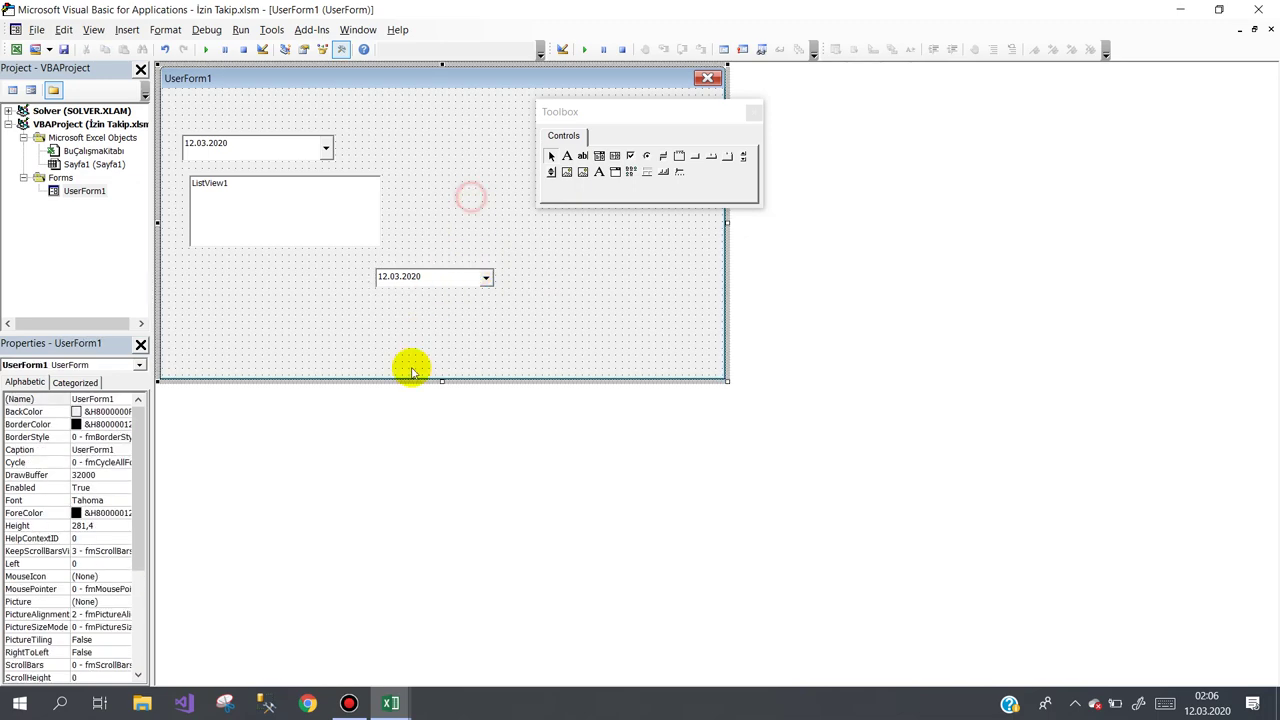
Switch to the İzin Takip workbook and check the Excel version under Account > About Excel.
{"action": "left_click", "coordinate": [378, 705]}
{"action": "left_click", "coordinate": [320, 623]}
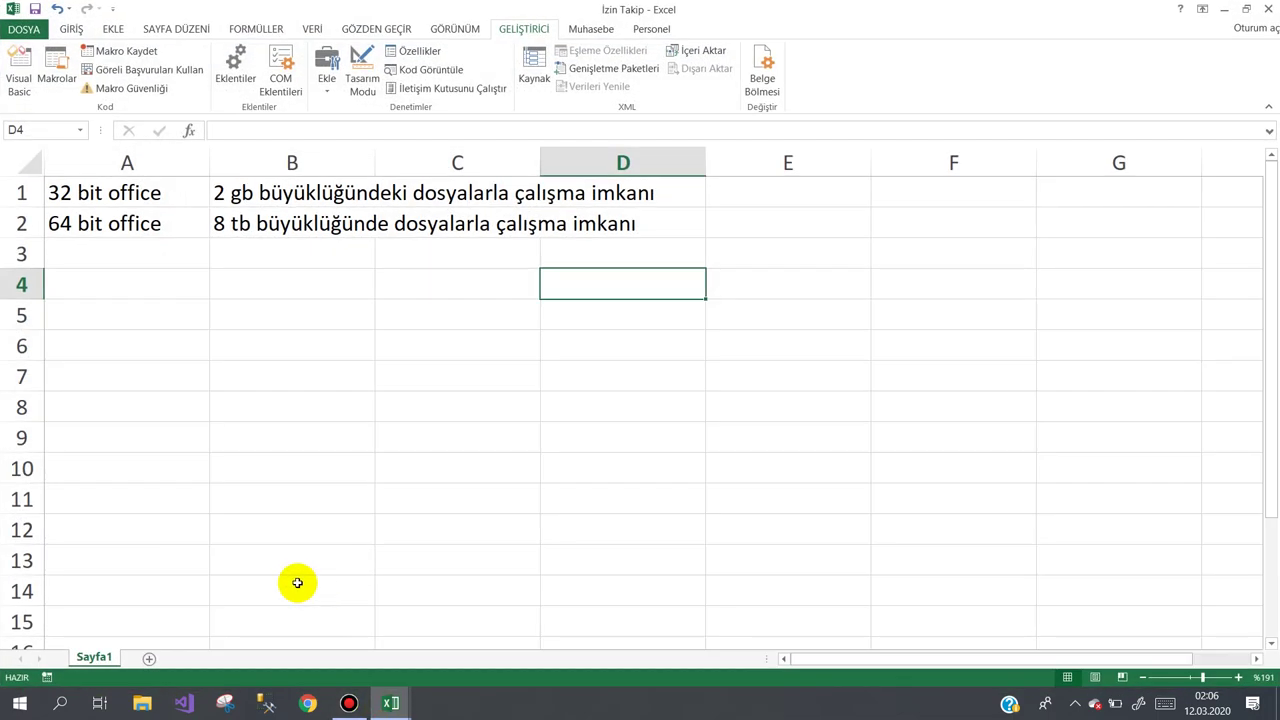
{"action": "left_click", "coordinate": [24, 29]}
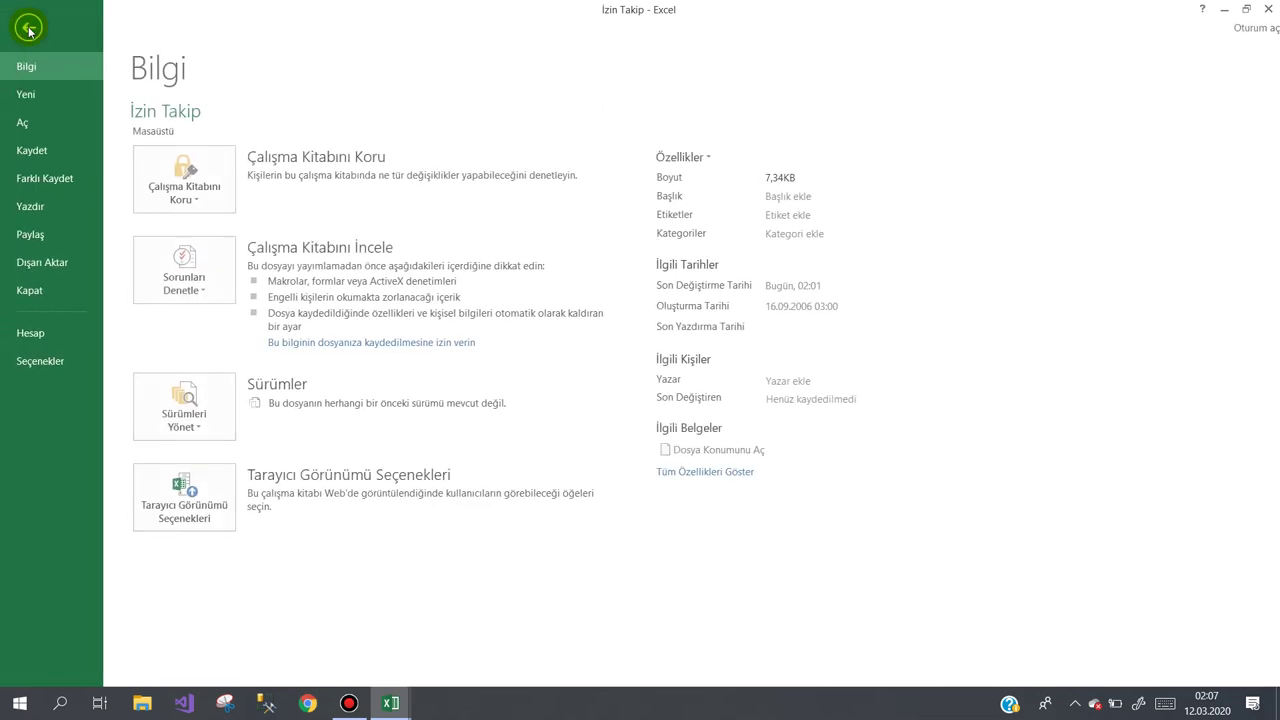
{"action": "left_click", "coordinate": [30, 333]}
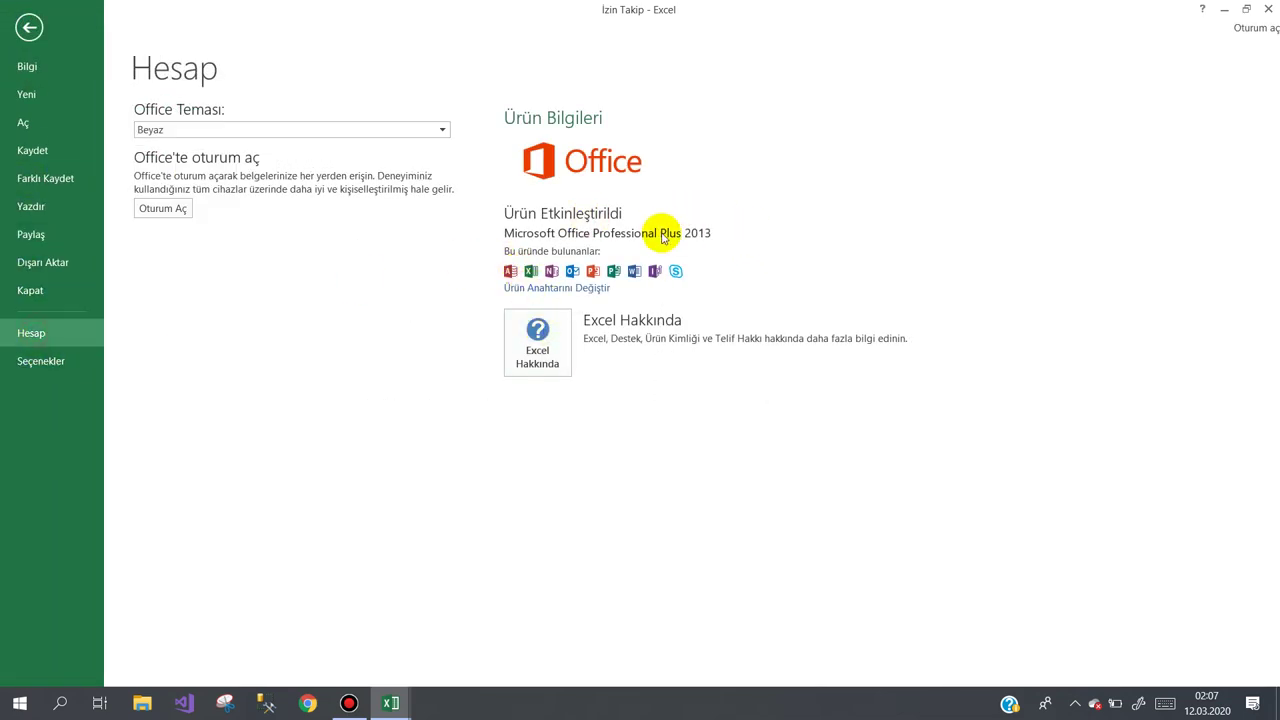
{"action": "left_click", "coordinate": [545, 342]}
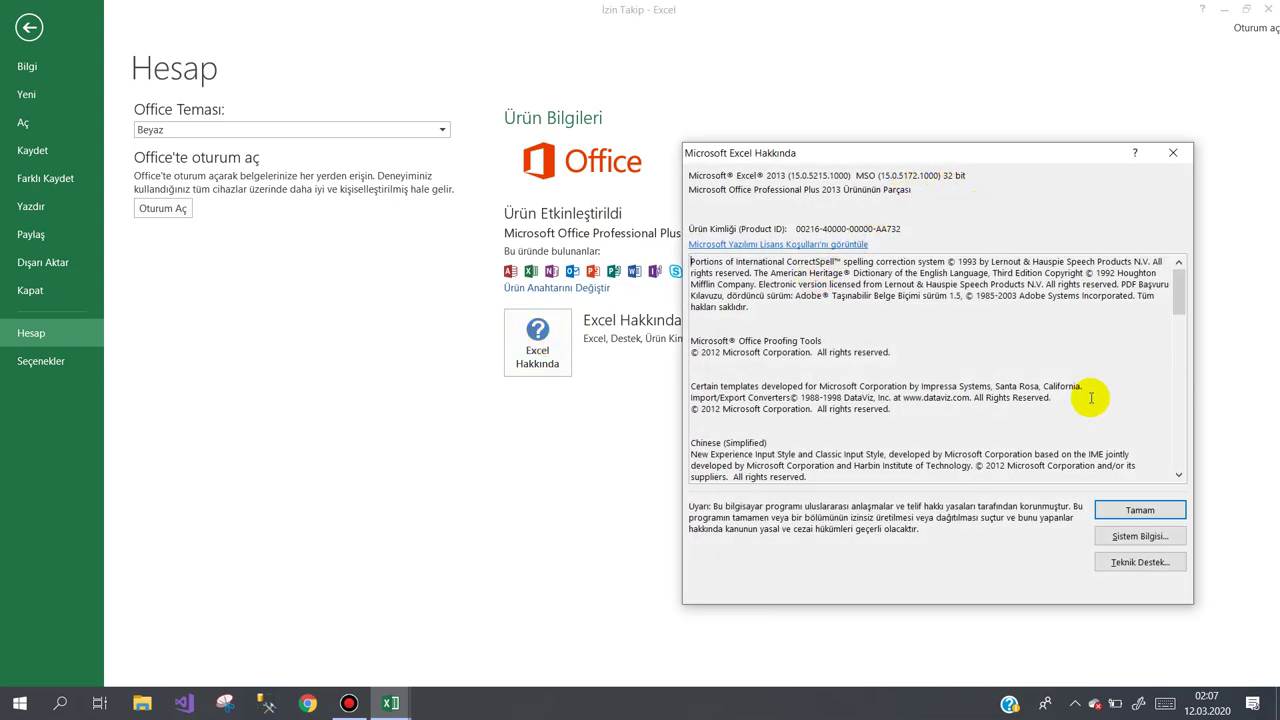
{"action": "left_click", "coordinate": [1125, 511]}
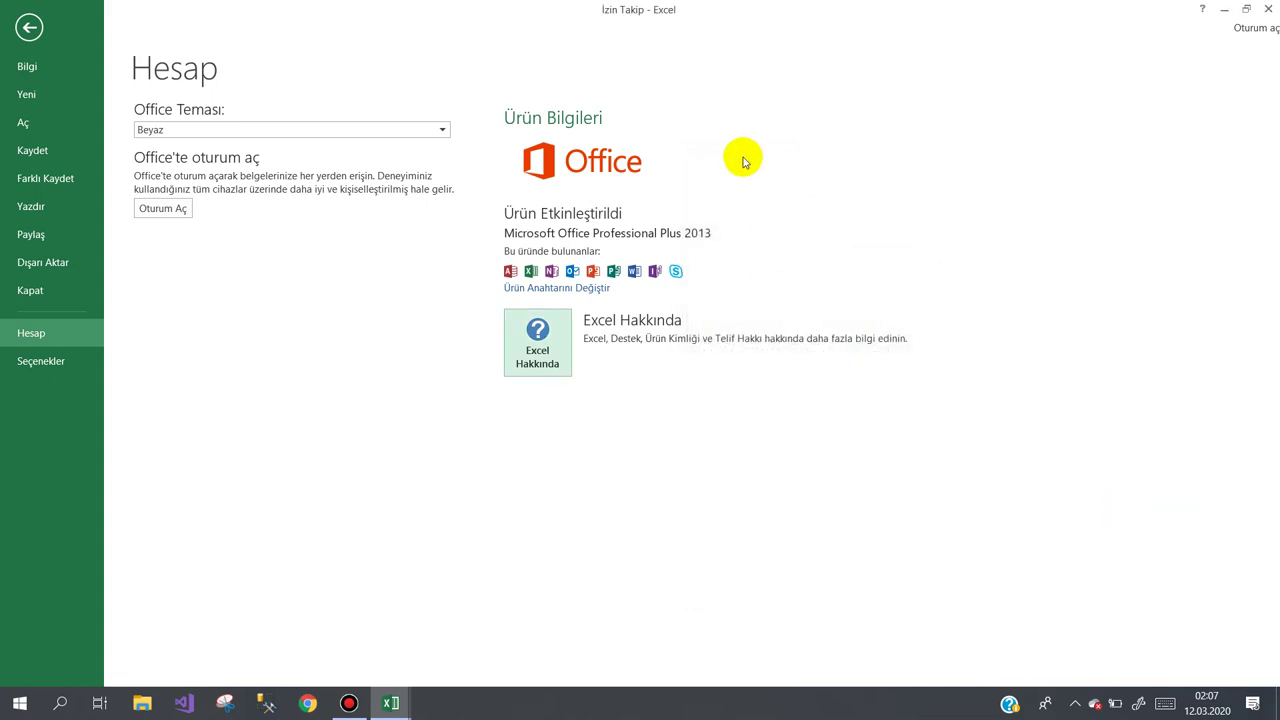
Cancel closing Excel at the save prompt, keeping İzin Takip open, then minimize the workbook.
{"action": "left_click", "coordinate": [1266, 9]}
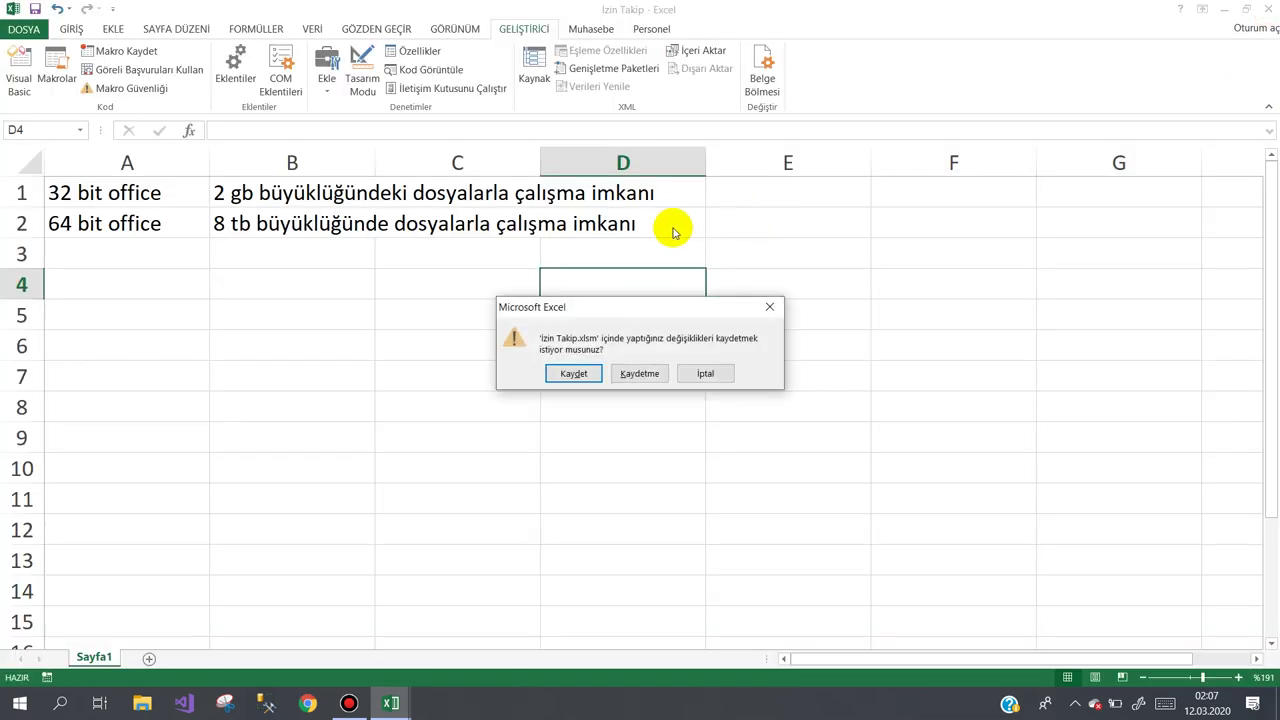
{"action": "left_click", "coordinate": [703, 374]}
{"action": "left_click", "coordinate": [393, 296]}
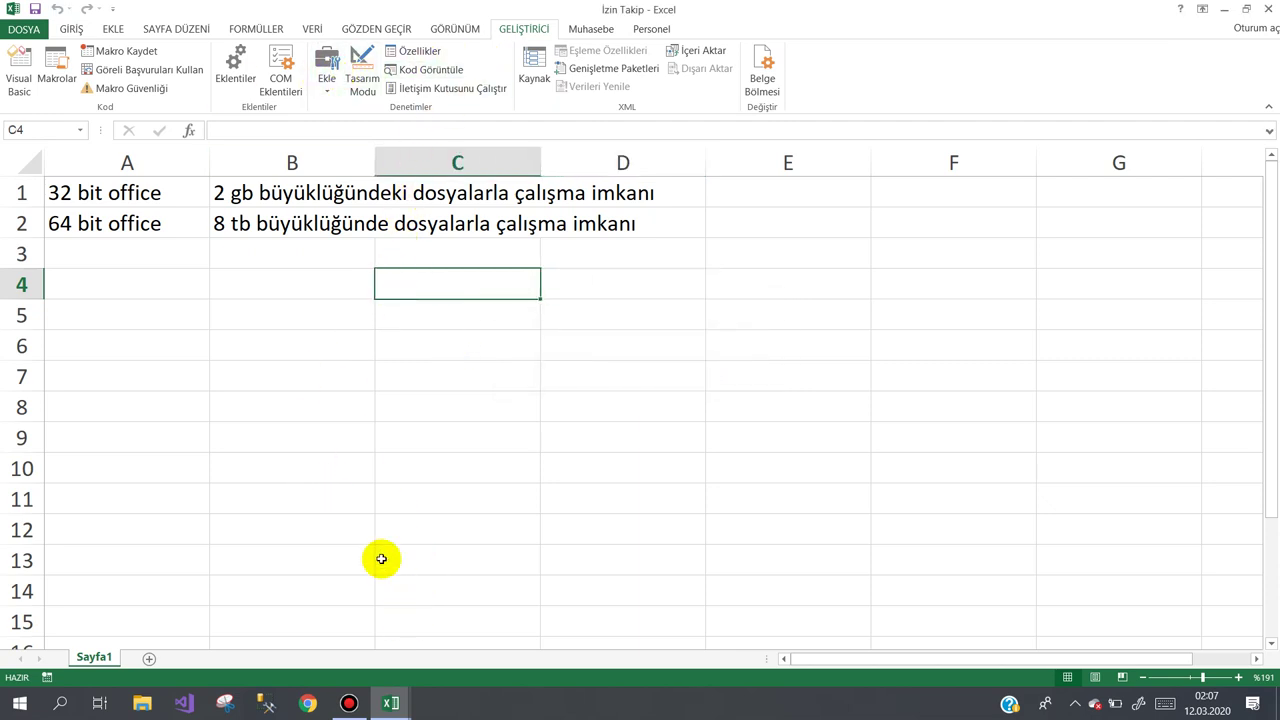
{"action": "left_click", "coordinate": [310, 379]}
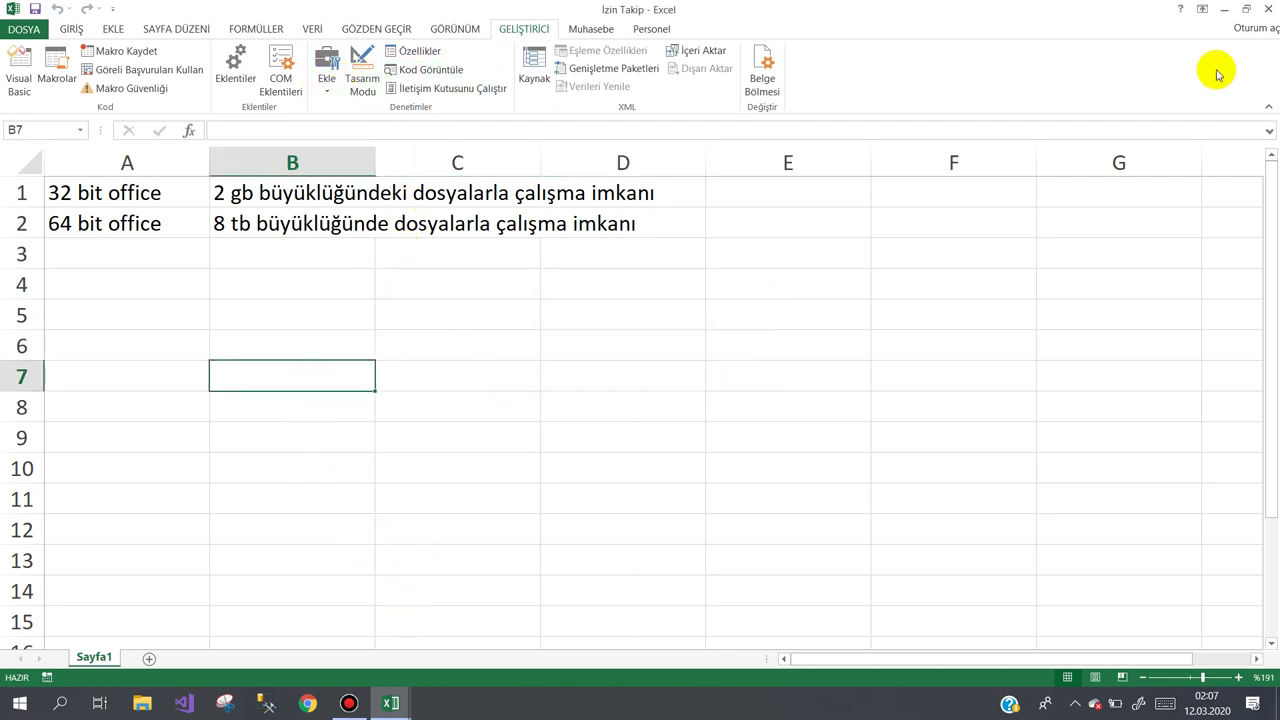
{"action": "left_click", "coordinate": [1225, 12]}
Minimize the code editor and copy MSCOMCT2.OCX from the desktop.
{"action": "left_click", "coordinate": [1184, 10]}
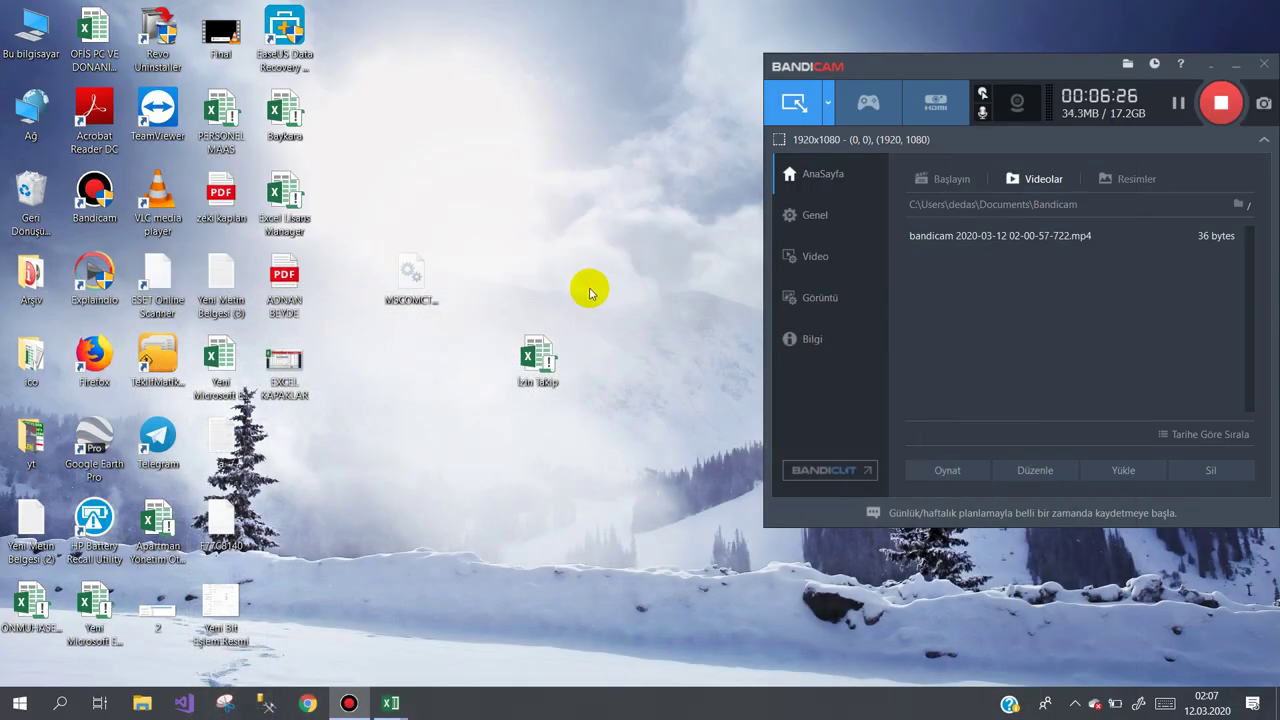
{"action": "left_click", "coordinate": [415, 277]}
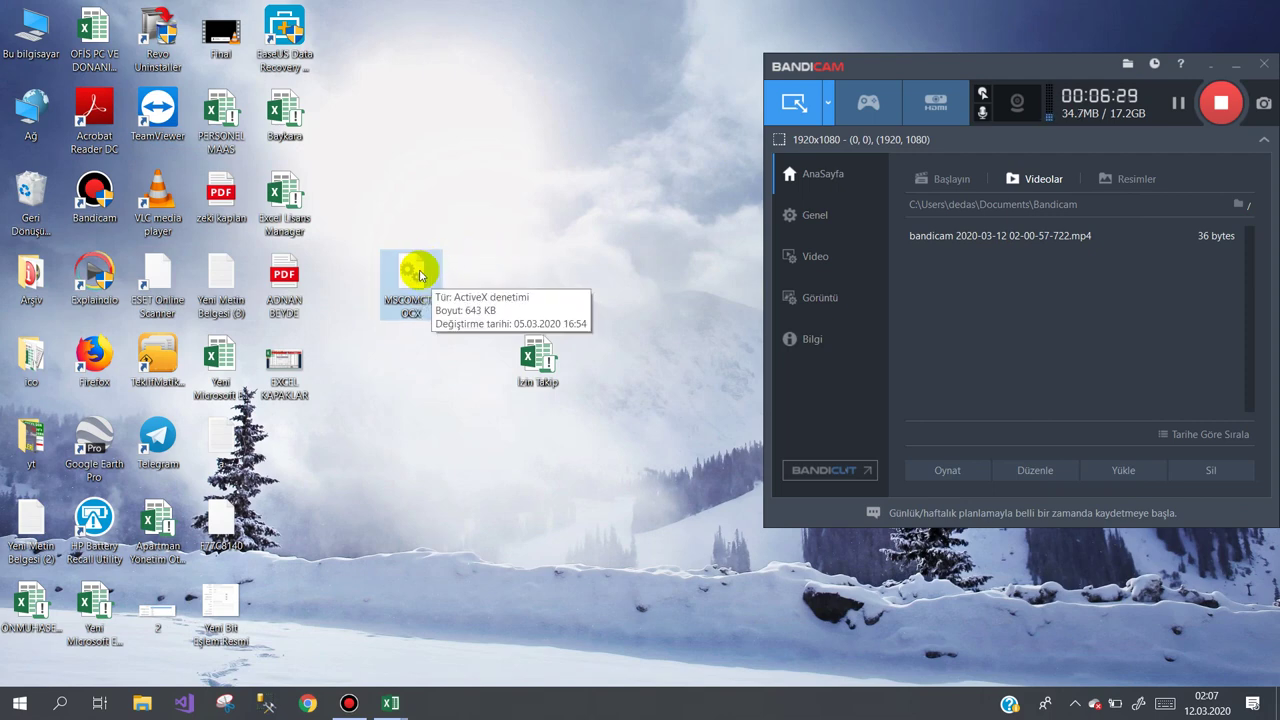
{"action": "right_click", "coordinate": [418, 275]}
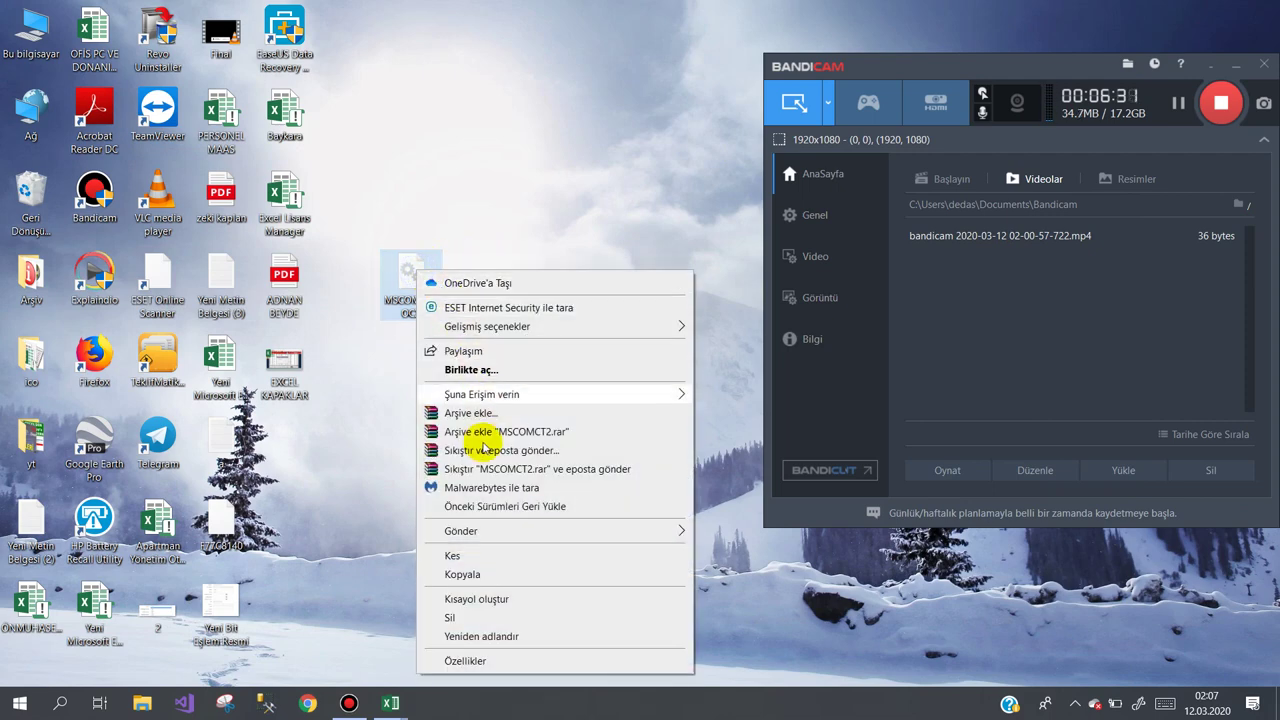
{"action": "left_click", "coordinate": [481, 573]}
Browse through This PC > C: > Windows to the SysWOW64 folder.
{"action": "double_click", "coordinate": [24, 36]}
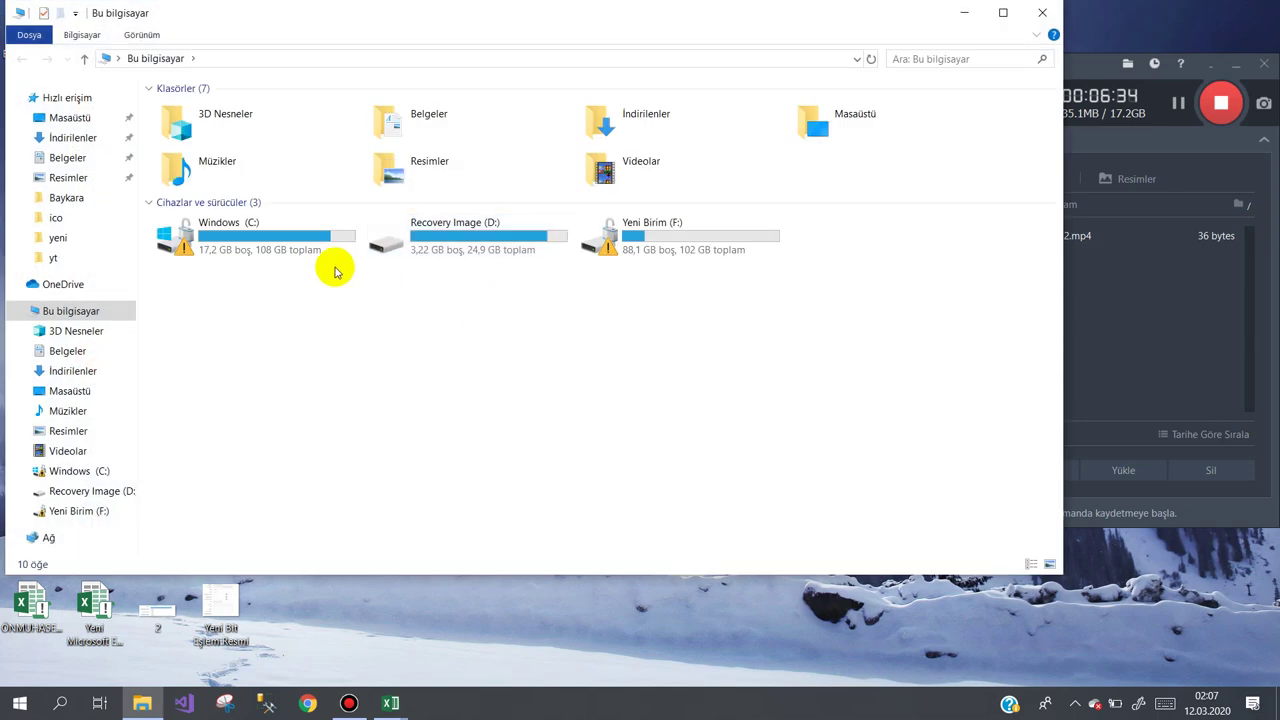
{"action": "double_click", "coordinate": [300, 252]}
{"action": "double_click", "coordinate": [204, 236]}
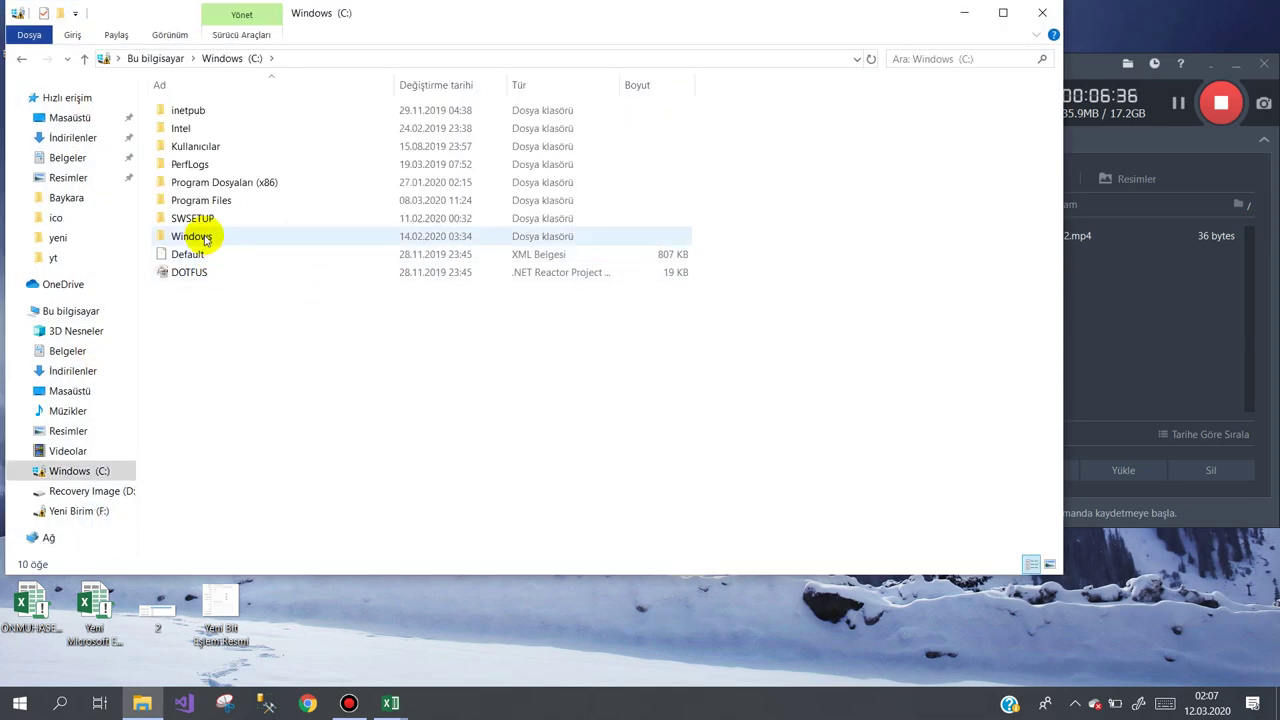
{"action": "scroll", "coordinate": [314, 351], "scroll_direction": "down", "scroll_amount": 5}
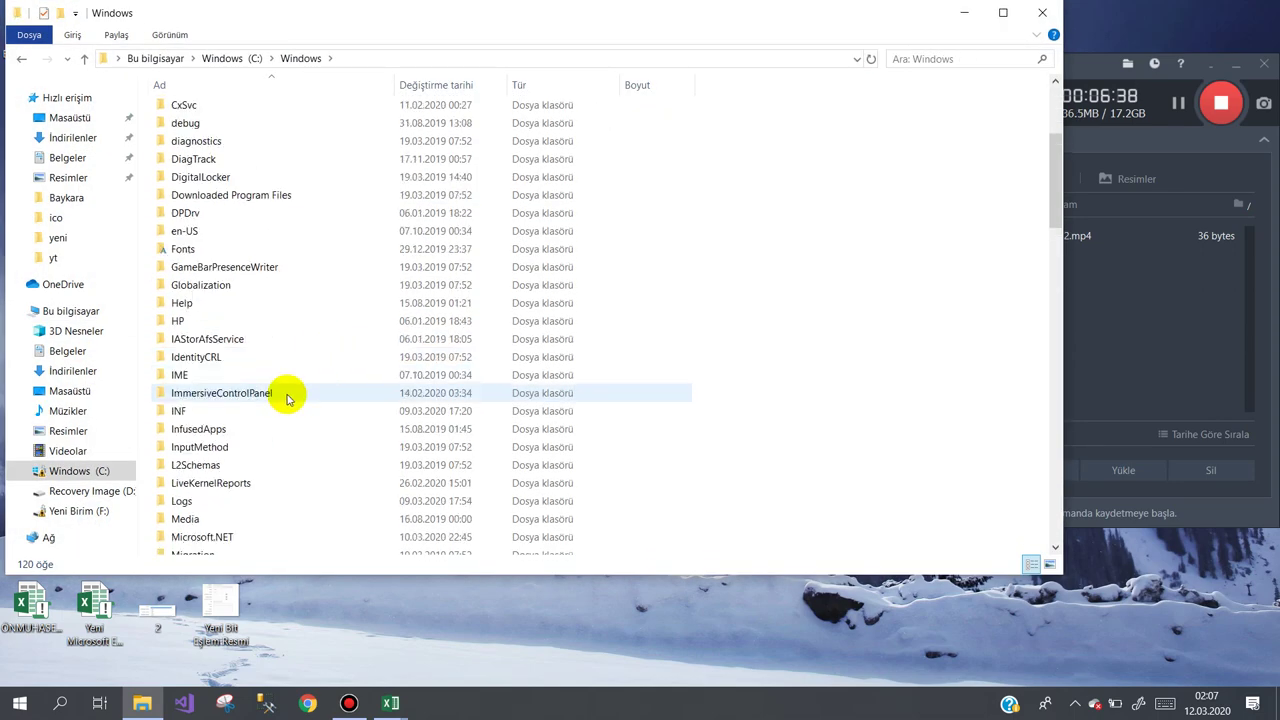
{"action": "scroll", "coordinate": [289, 394], "scroll_direction": "down", "scroll_amount": 1}
{"action": "scroll", "coordinate": [286, 399], "scroll_direction": "down", "scroll_amount": 2}
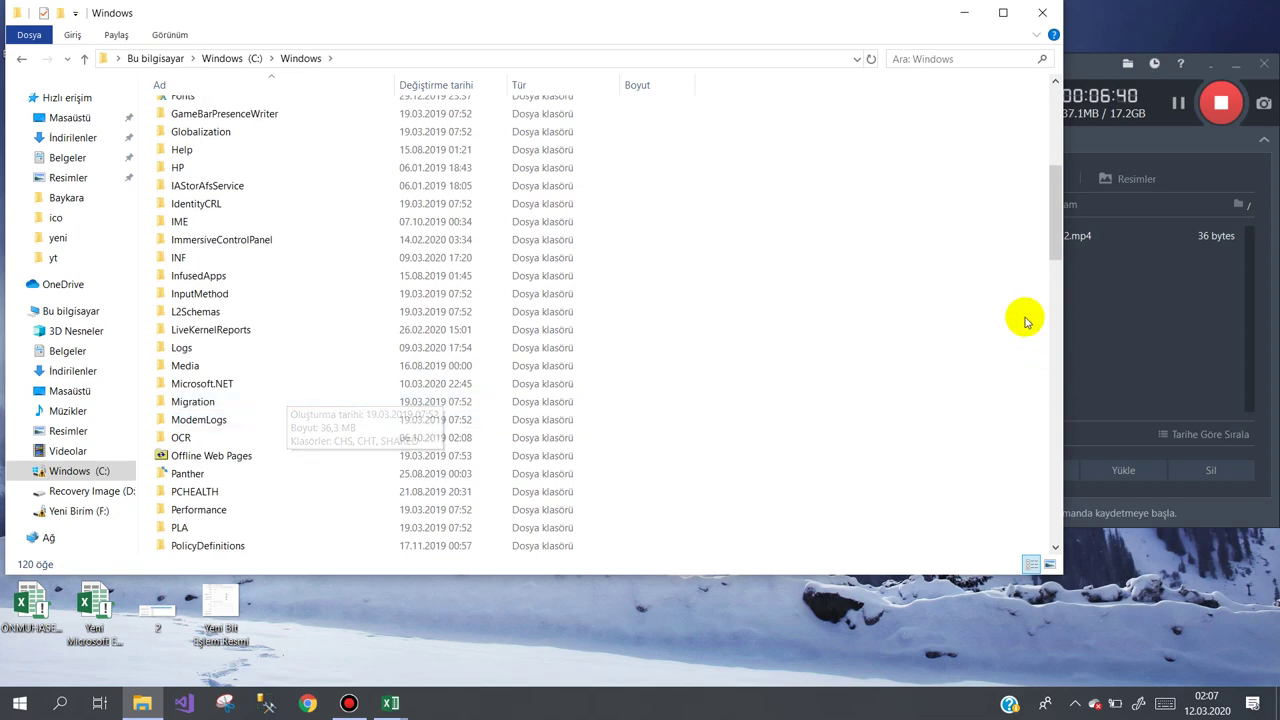
{"action": "left_click_drag", "start_coordinate": [1057, 229], "coordinate": [1057, 358]}
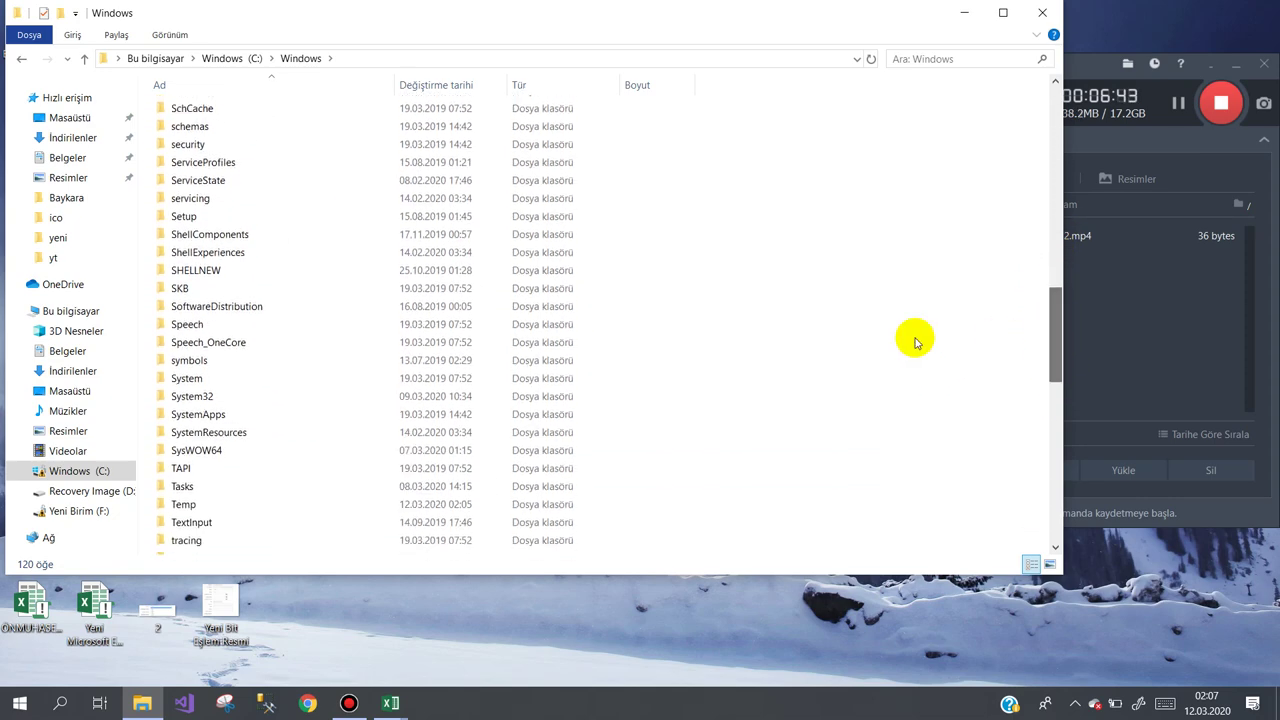
{"action": "double_click", "coordinate": [183, 450]}
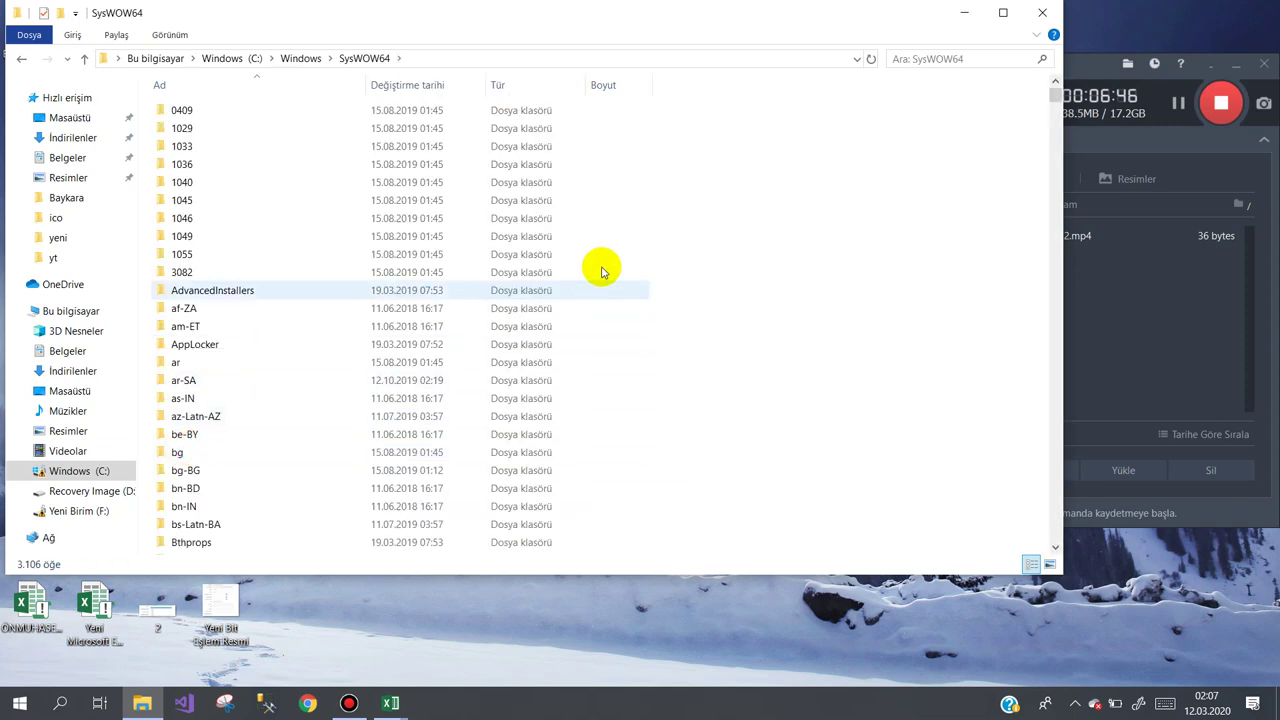
Paste MSCOMCT2.OCX into SysWOW64, dismiss the file-already-exists prompt, and close Explorer.
{"action": "right_click", "coordinate": [683, 225]}
{"action": "left_click", "coordinate": [729, 317]}
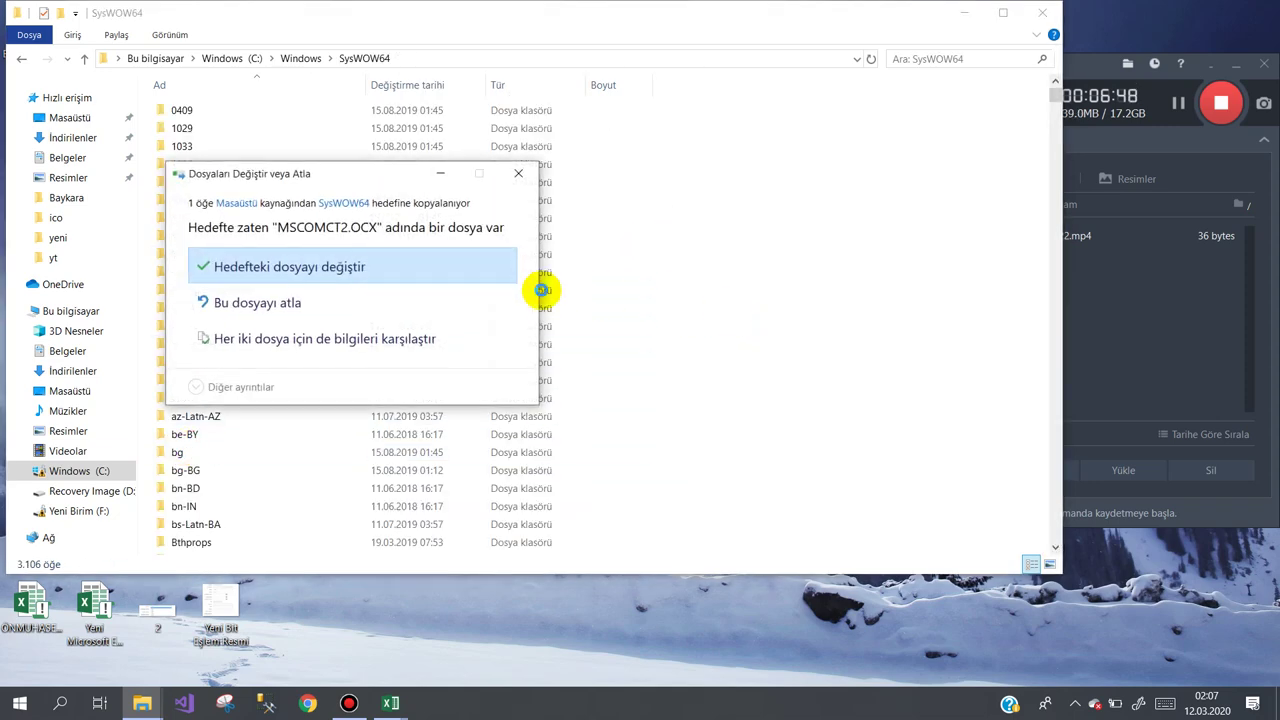
{"action": "left_click", "coordinate": [518, 175]}
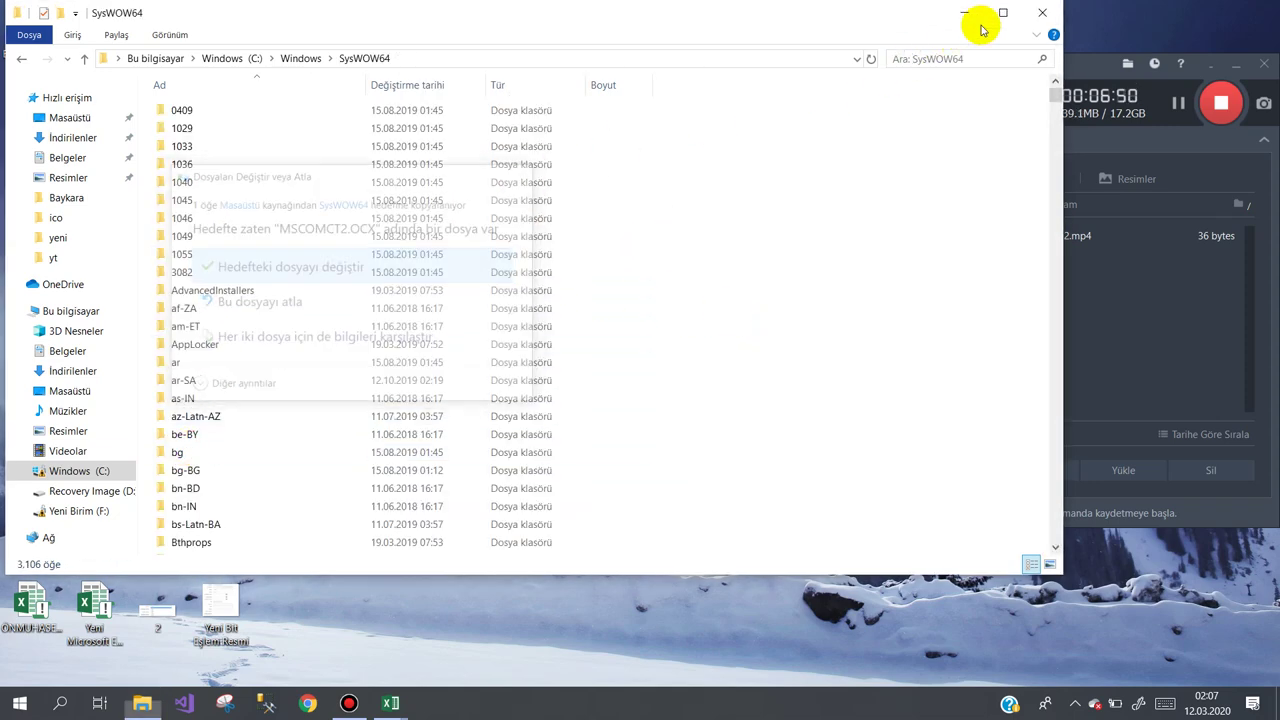
{"action": "left_click", "coordinate": [1042, 13]}
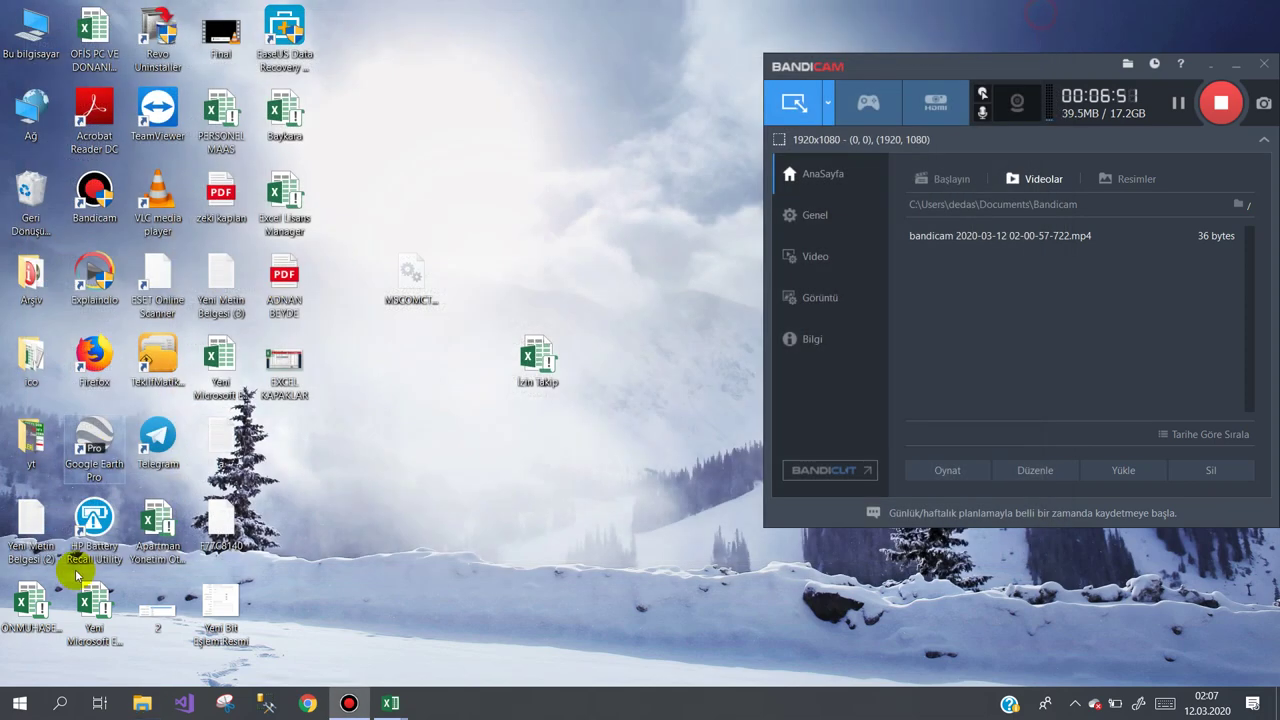
Search for cmd and run Command Prompt as administrator.
{"action": "left_click", "coordinate": [58, 705]}
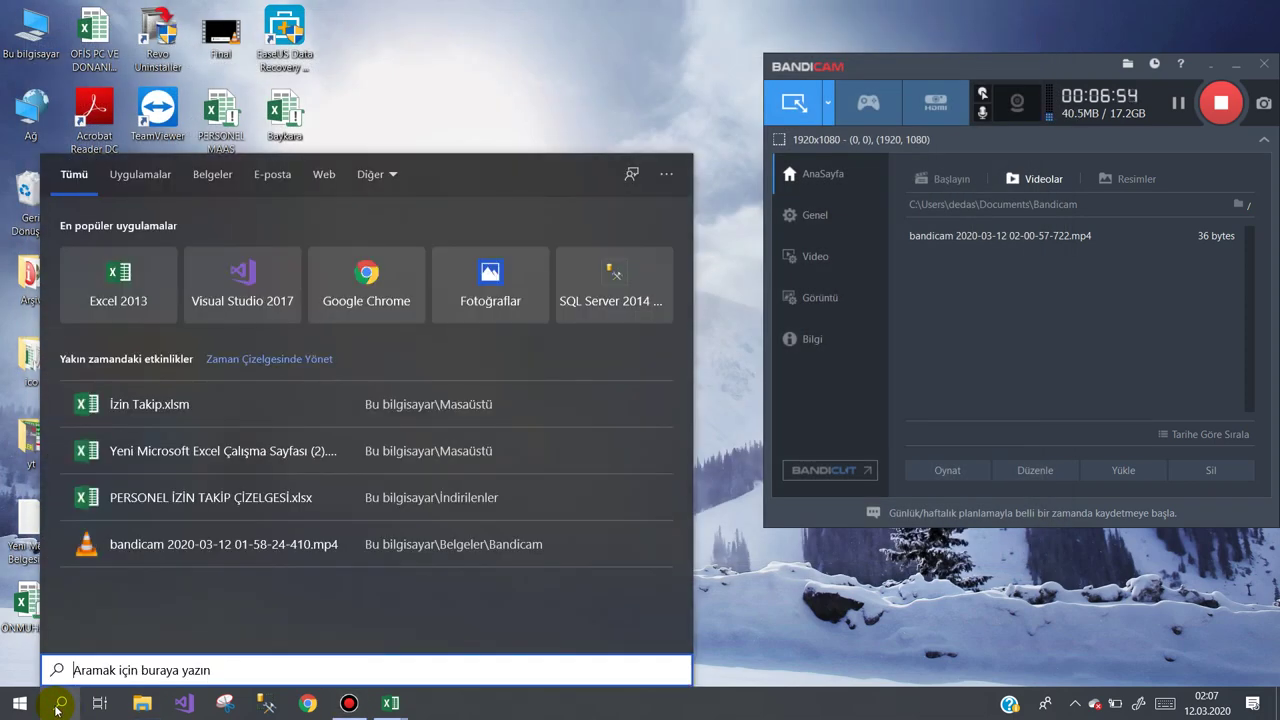
{"action": "type", "text": "cmd"}
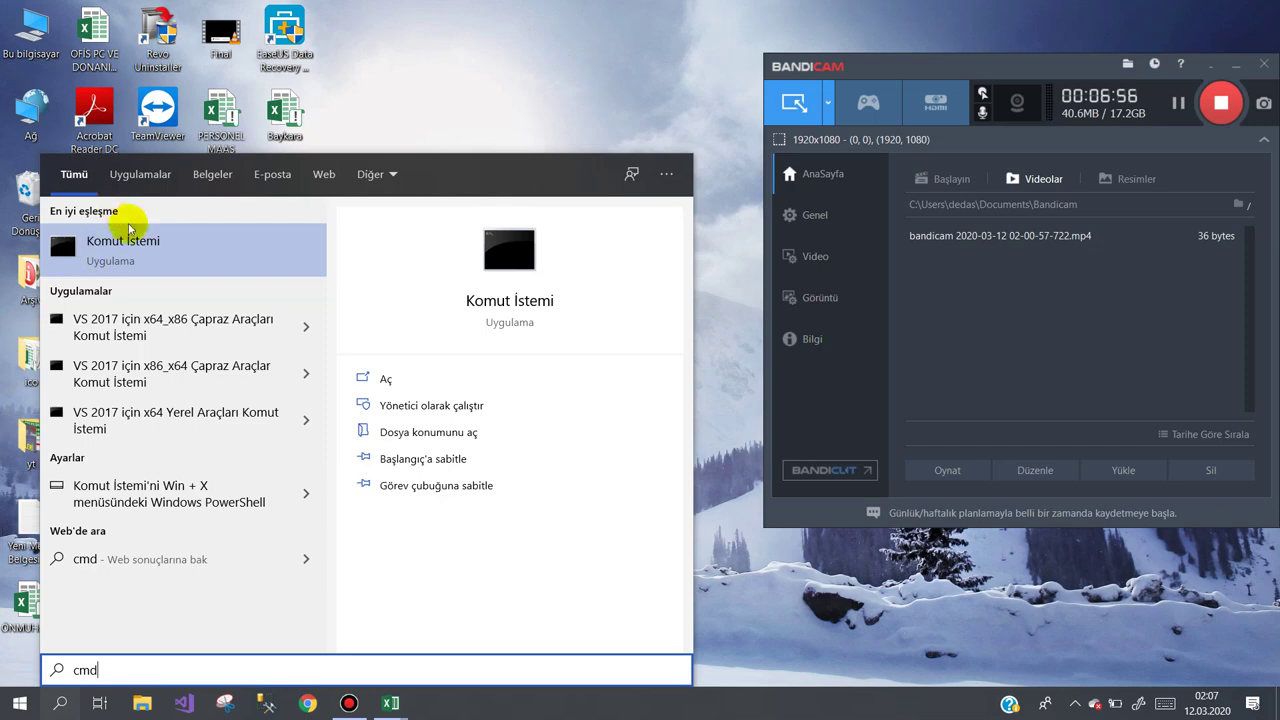
{"action": "right_click", "coordinate": [129, 255]}
{"action": "left_click", "coordinate": [163, 271]}
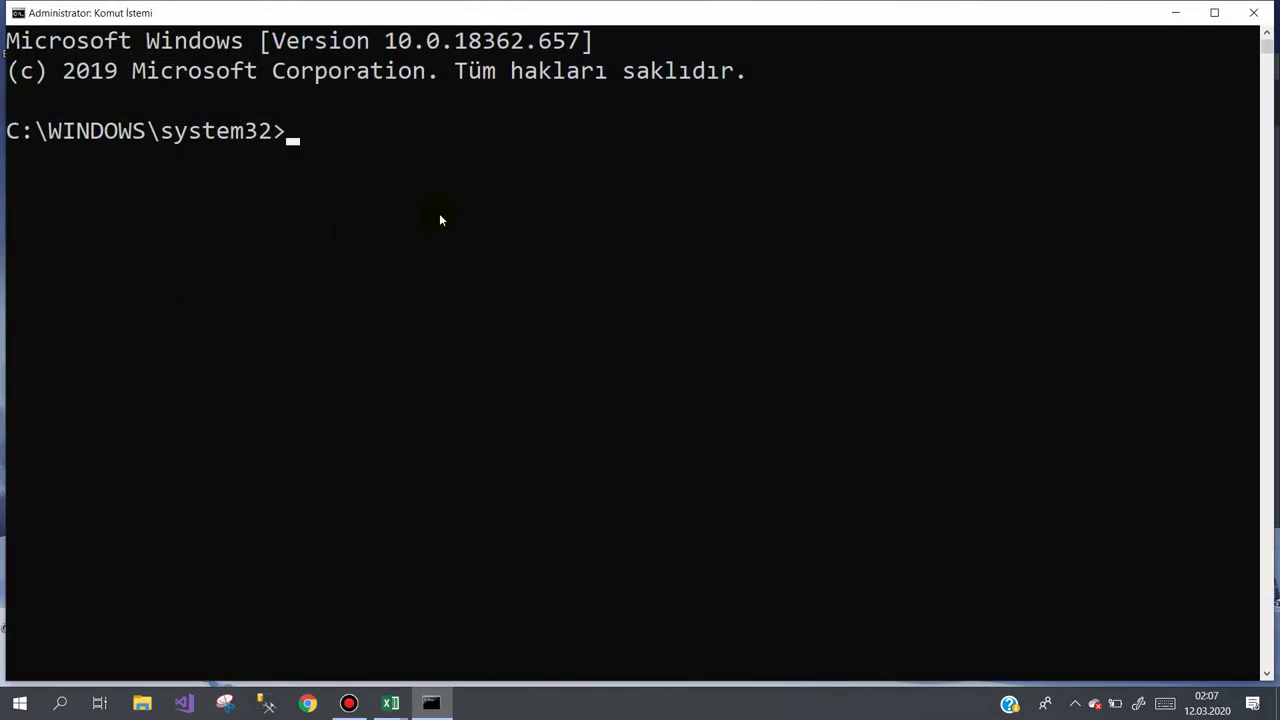
Change directory up to C:\Windows and into SysWOW64 with cd.. and cd SysWOW64.
{"action": "type", "text": "cd"}
{"action": "type", "text": ".."}
{"action": "key", "text": "Return"}
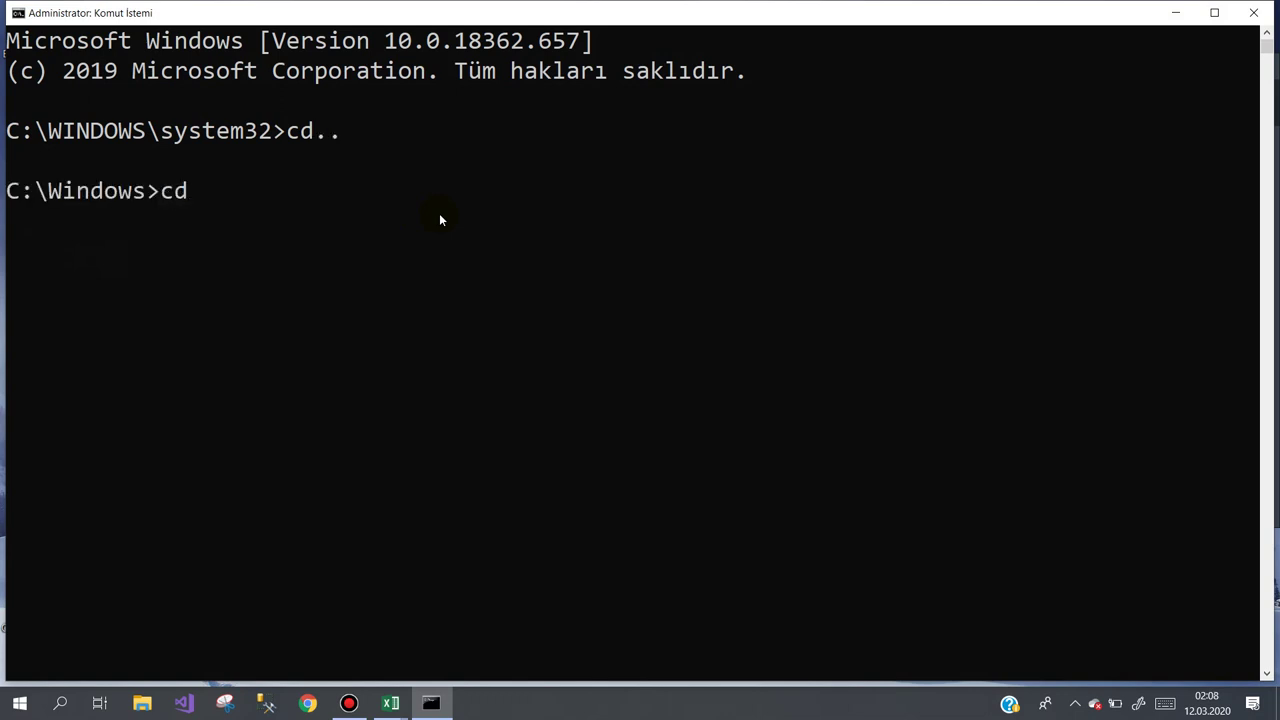
{"action": "type", "text": "sy"}
{"action": "type", "text": "sw"}
{"action": "key", "text": "Tab"}
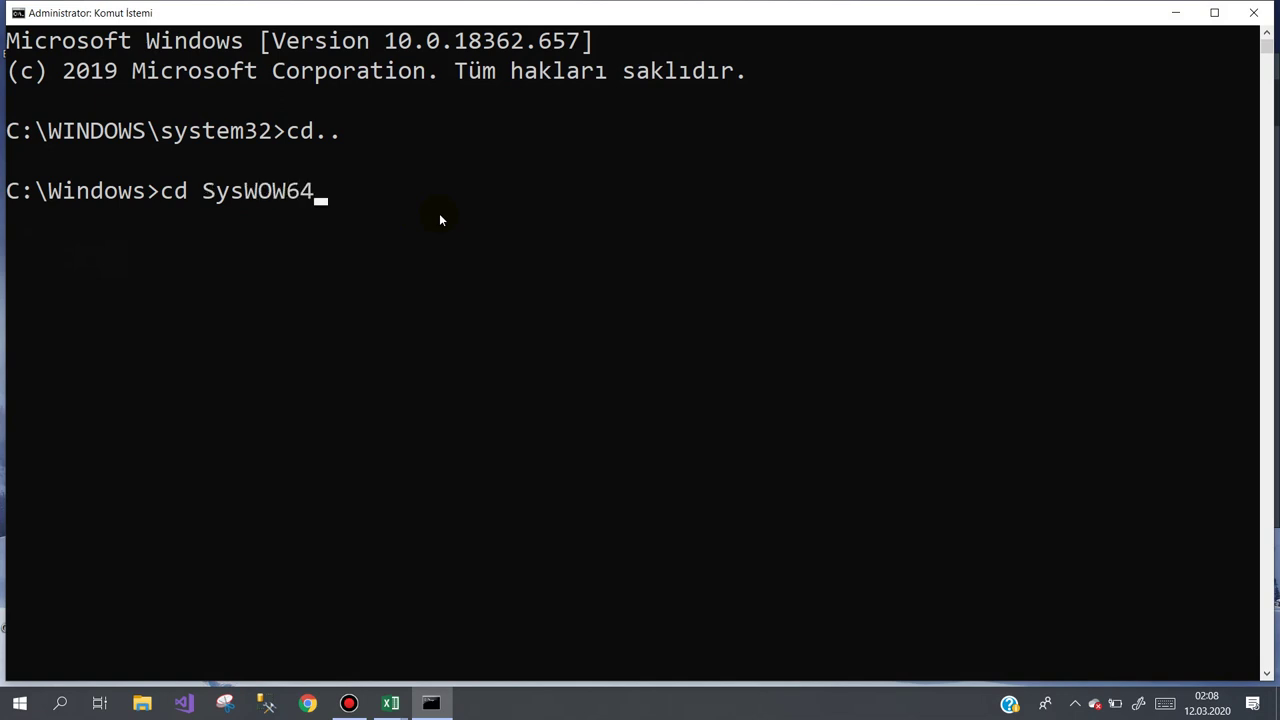
{"action": "key", "text": "Return"}
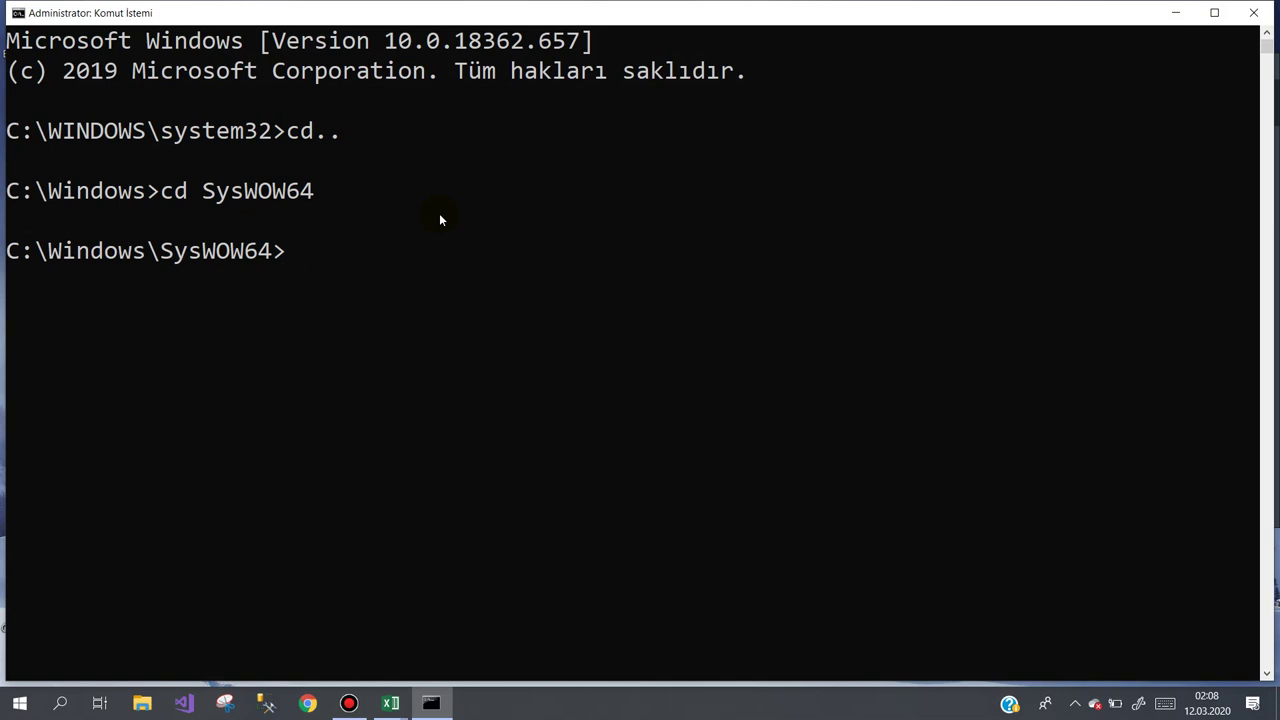
Run regsvr32 MSCOMCT2.OCX, acknowledge the success message, and close the console.
{"action": "type", "text": "reg"}
{"action": "type", "text": "svr"}
{"action": "type", "text": "32"}
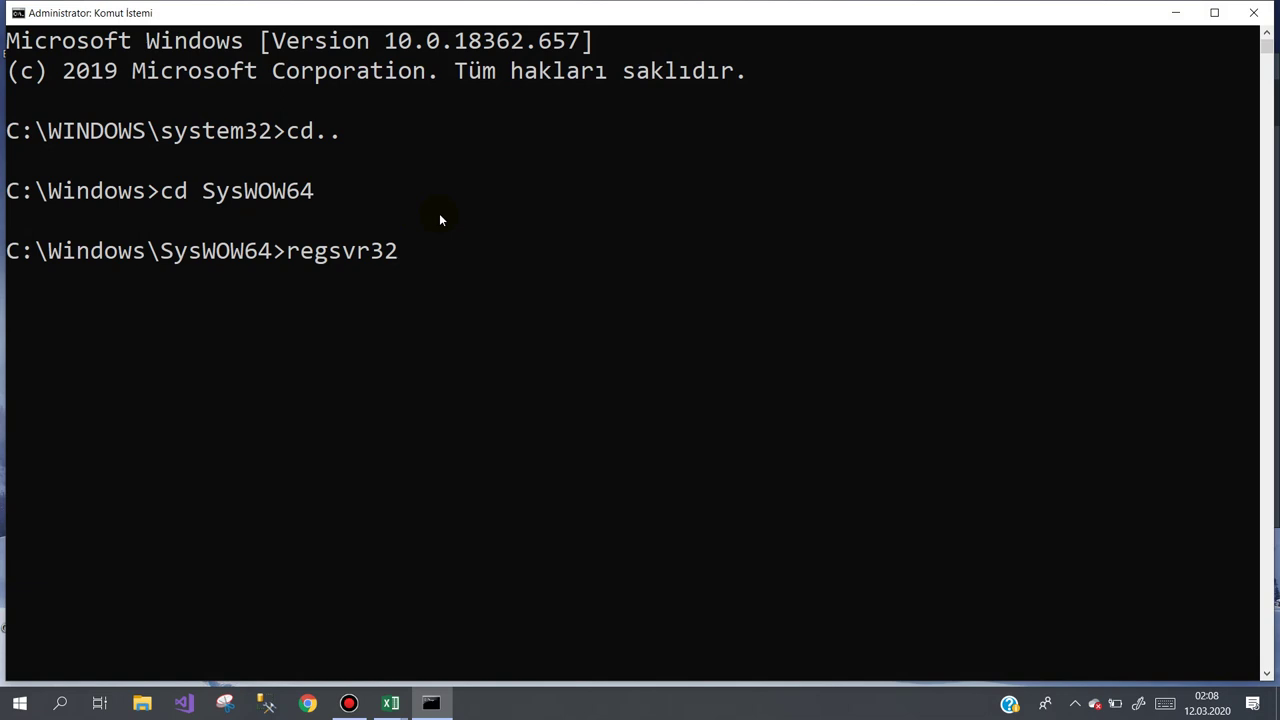
{"action": "type", "text": " mscom"}
{"action": "key", "text": "Tab"}
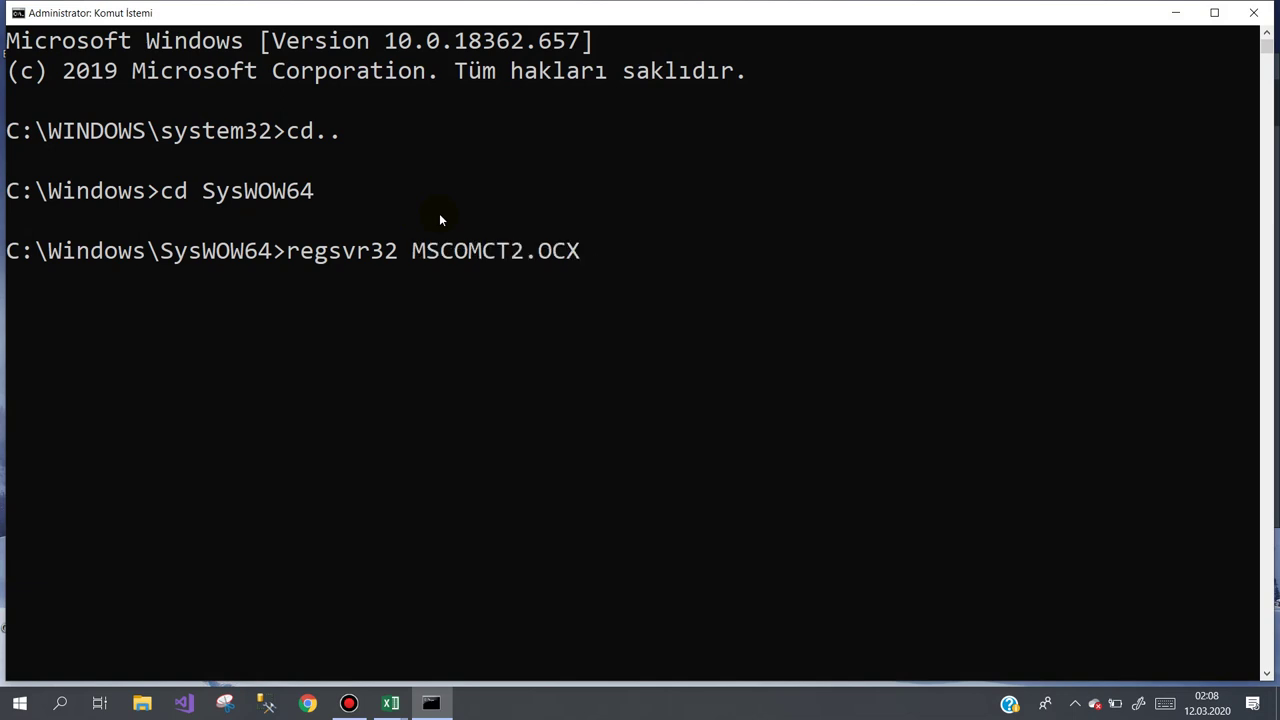
{"action": "key", "text": "Return"}
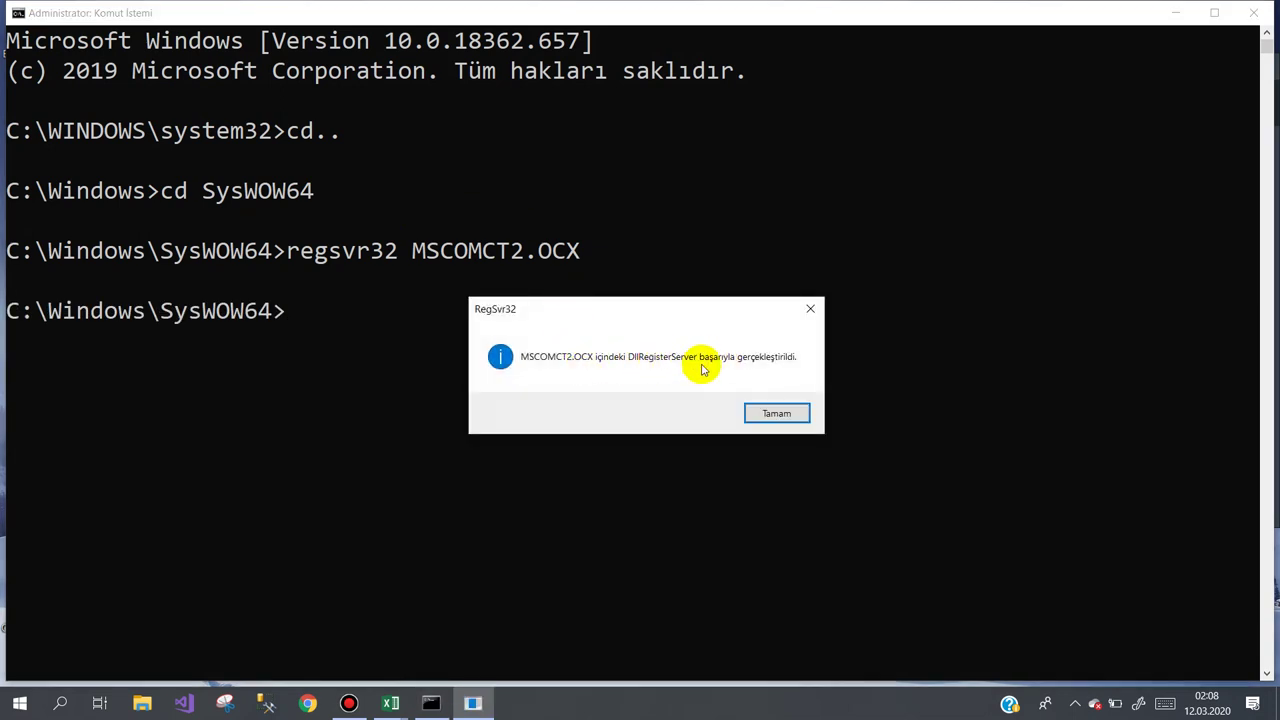
{"action": "left_click", "coordinate": [777, 415]}
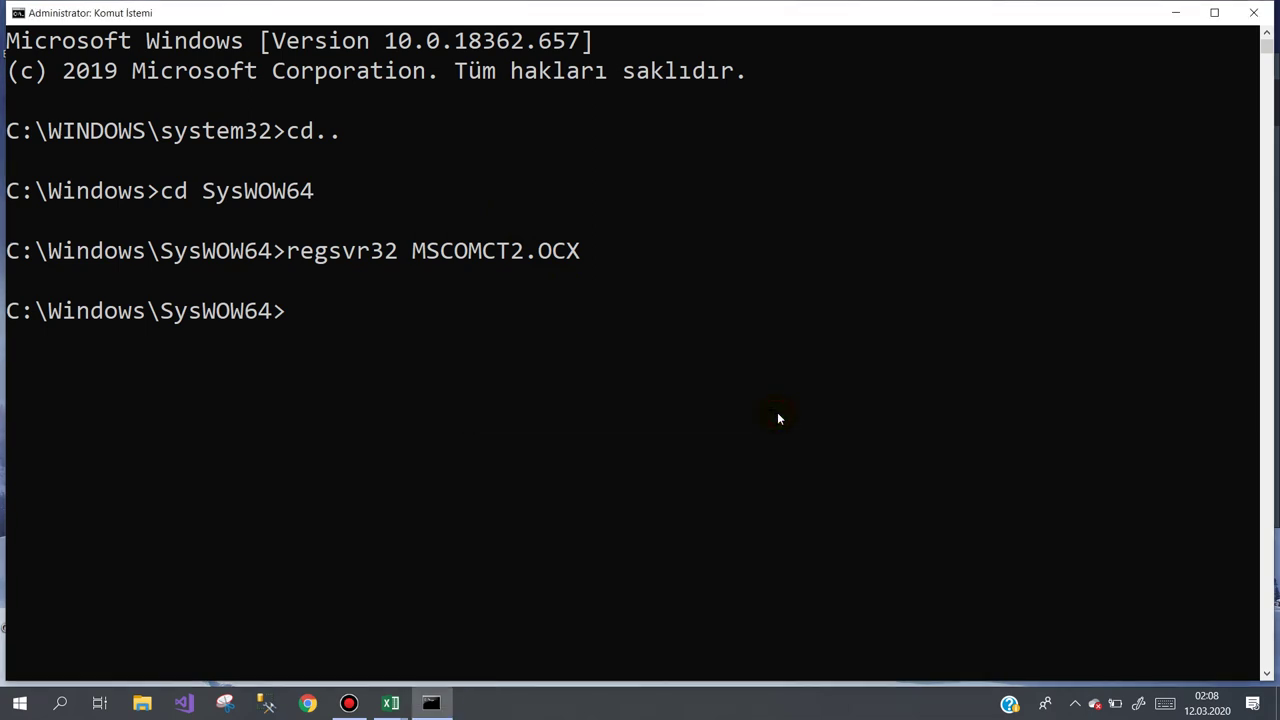
{"action": "left_click", "coordinate": [1253, 12]}
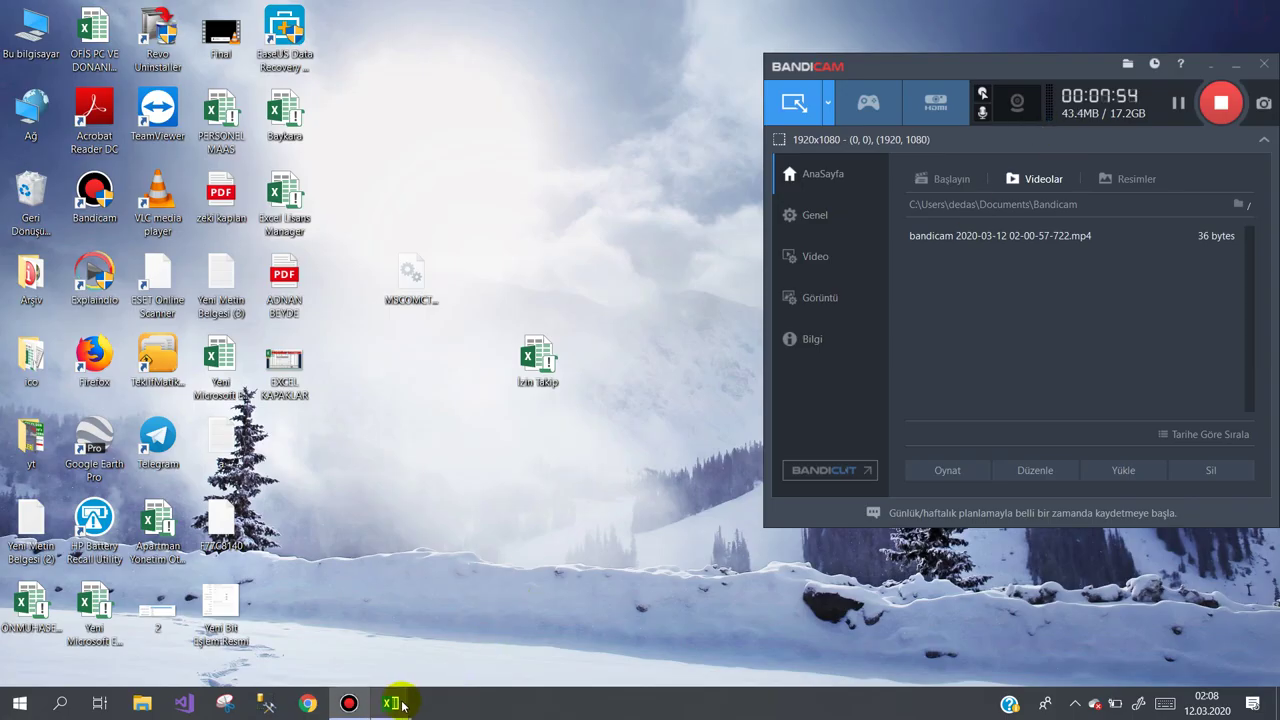
Back in the VBA editor, remove Slider, ListView, DTPicker and other added controls from the Toolbox.
{"action": "mouse_move", "coordinate": [400, 705]}
{"action": "left_click", "coordinate": [457, 630]}
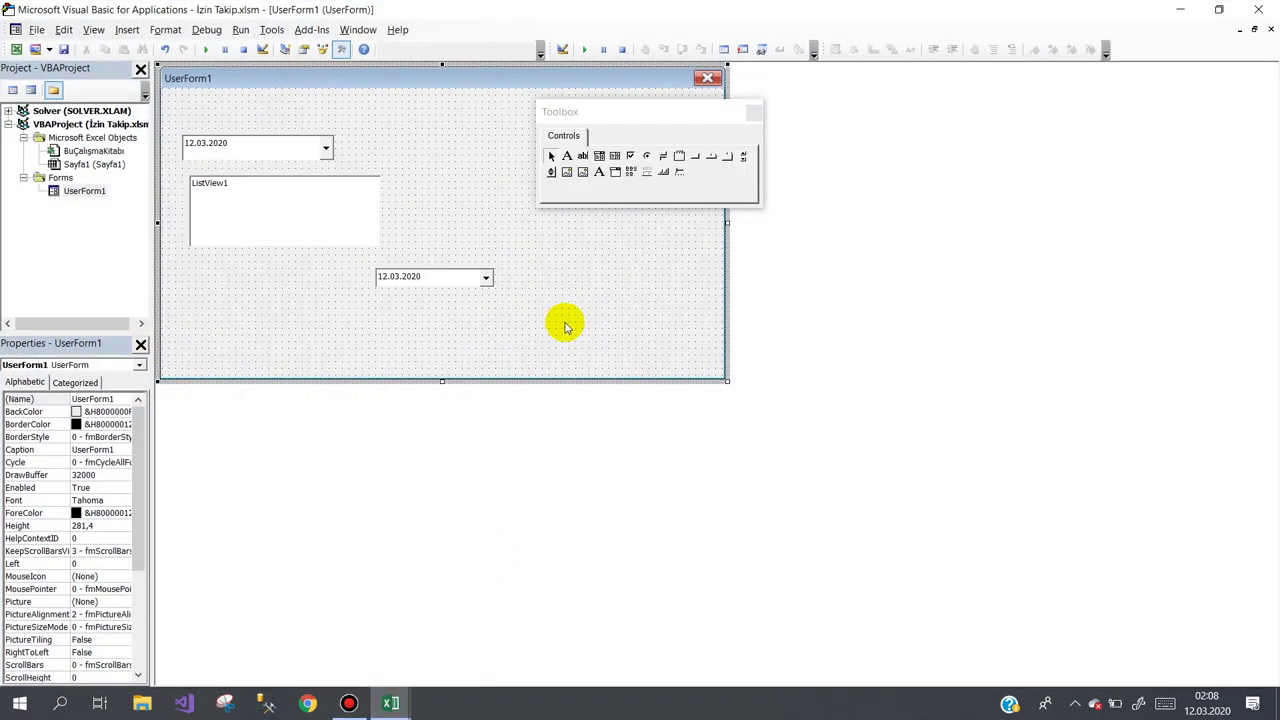
{"action": "right_click", "coordinate": [681, 174]}
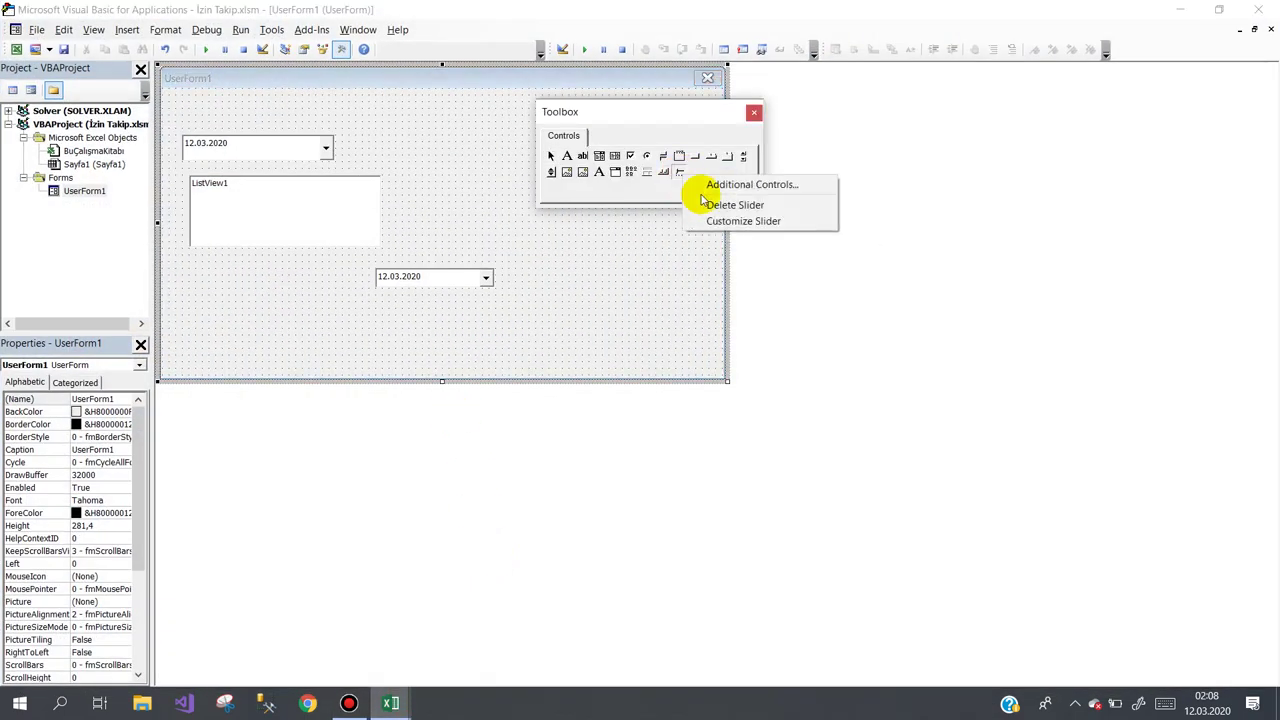
{"action": "left_click", "coordinate": [705, 204]}
{"action": "right_click", "coordinate": [663, 172]}
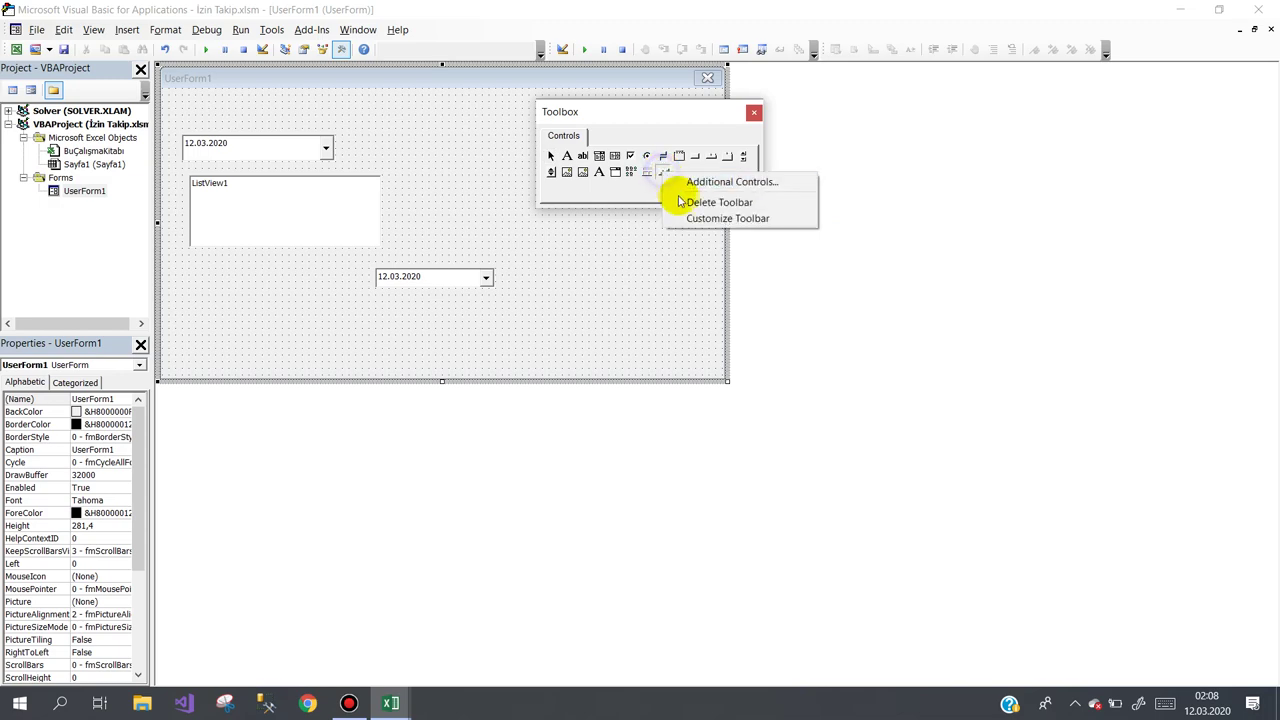
{"action": "left_click", "coordinate": [679, 202]}
{"action": "right_click", "coordinate": [650, 172]}
{"action": "left_click", "coordinate": [660, 202]}
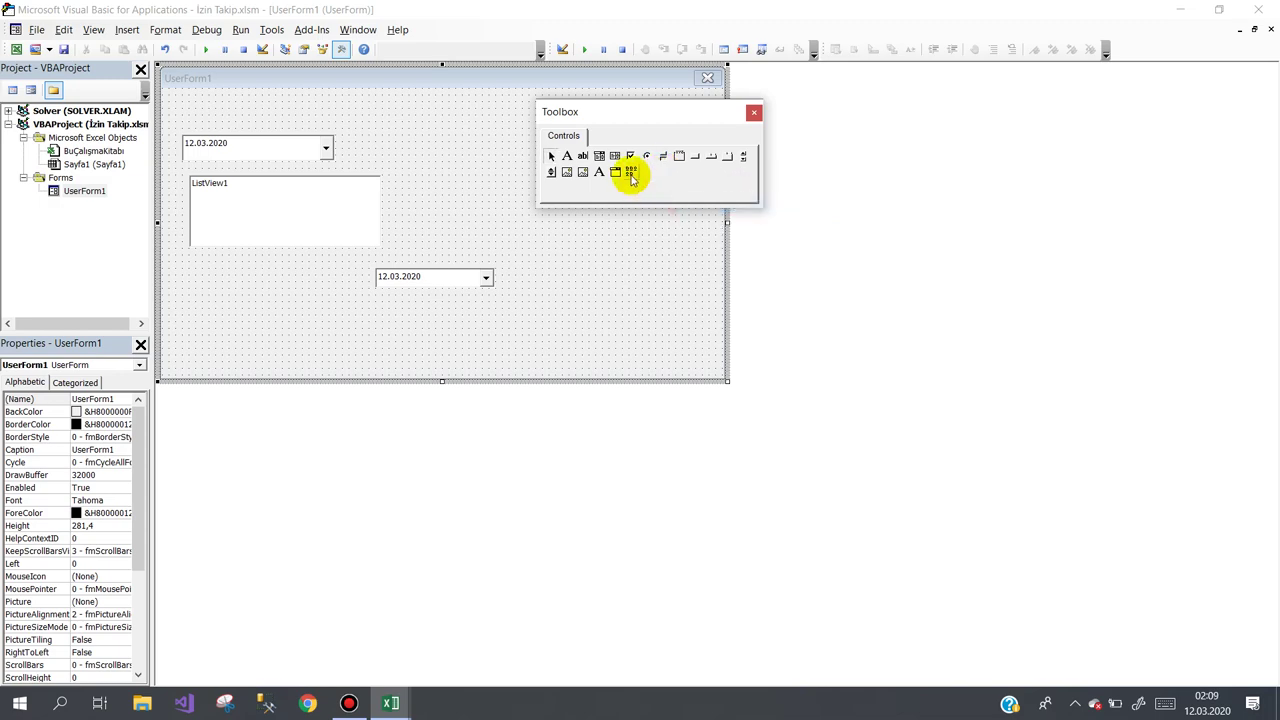
{"action": "right_click", "coordinate": [631, 174]}
{"action": "left_click", "coordinate": [655, 203]}
{"action": "right_click", "coordinate": [615, 172]}
{"action": "left_click", "coordinate": [616, 175]}
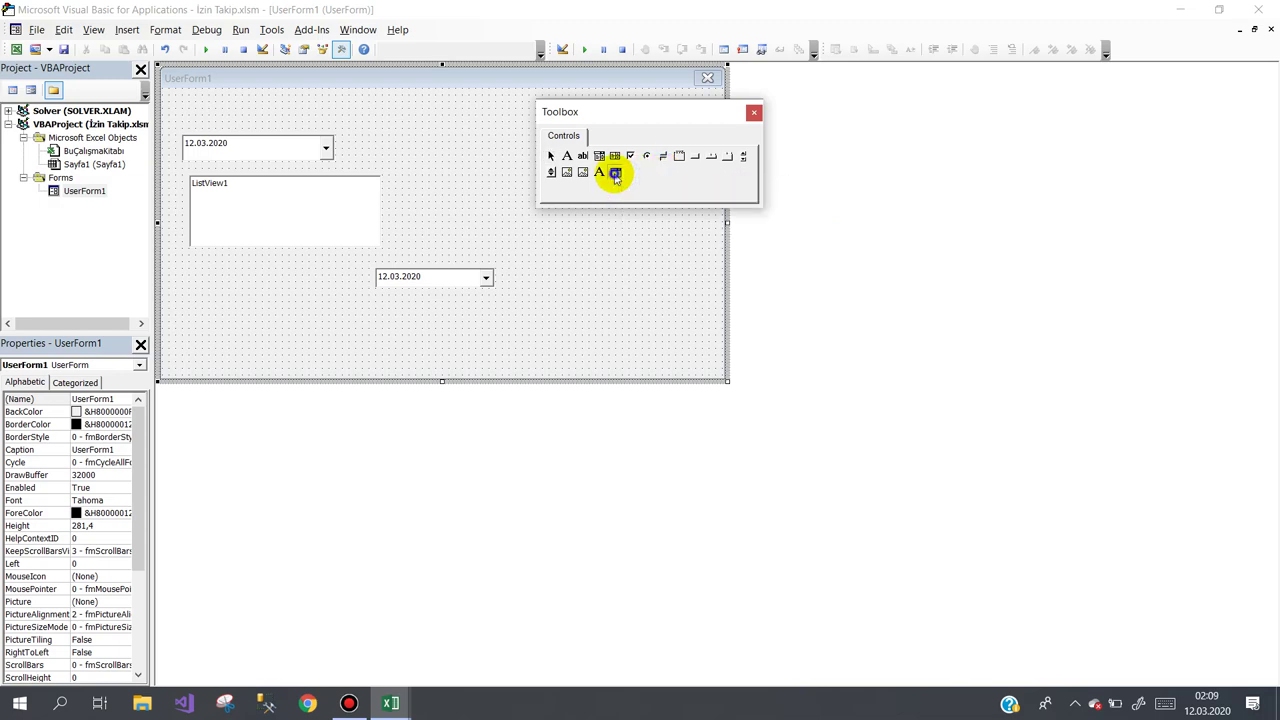
{"action": "right_click", "coordinate": [615, 173]}
{"action": "left_click", "coordinate": [640, 204]}
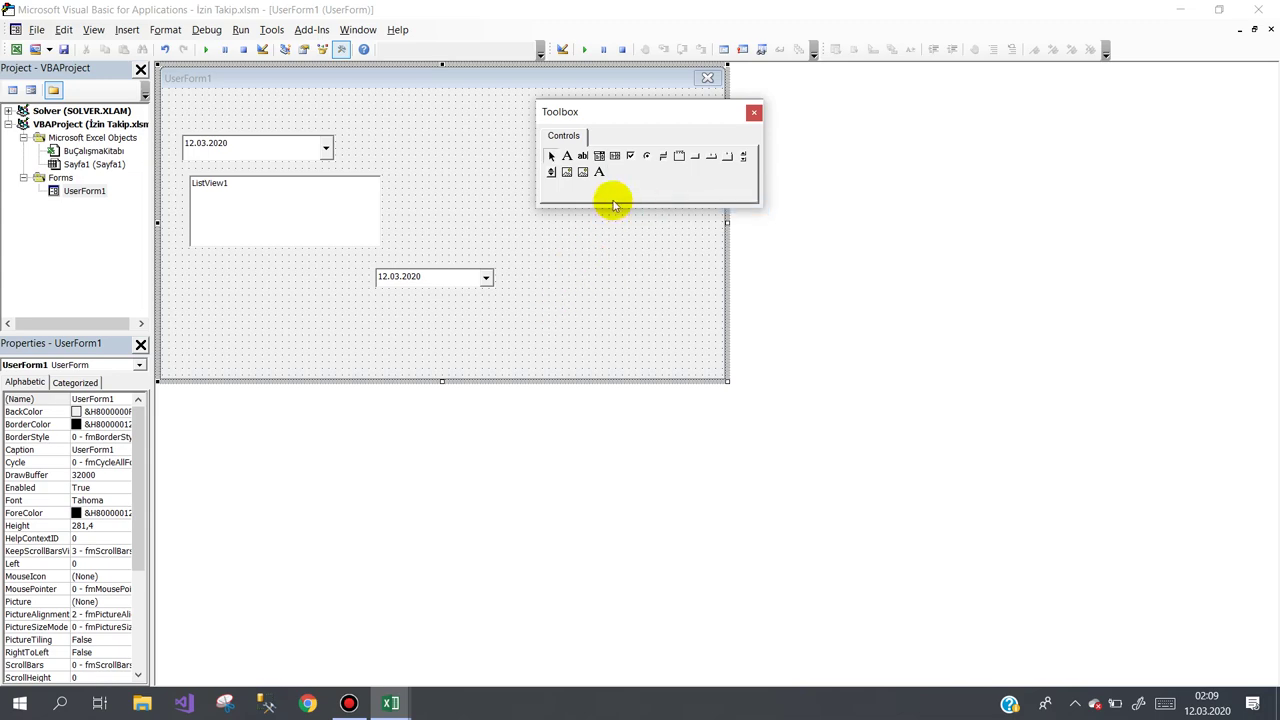
Add Microsoft Date and Time Picker Control 6.0 to the Toolbox via Additional Controls.
{"action": "right_click", "coordinate": [659, 177]}
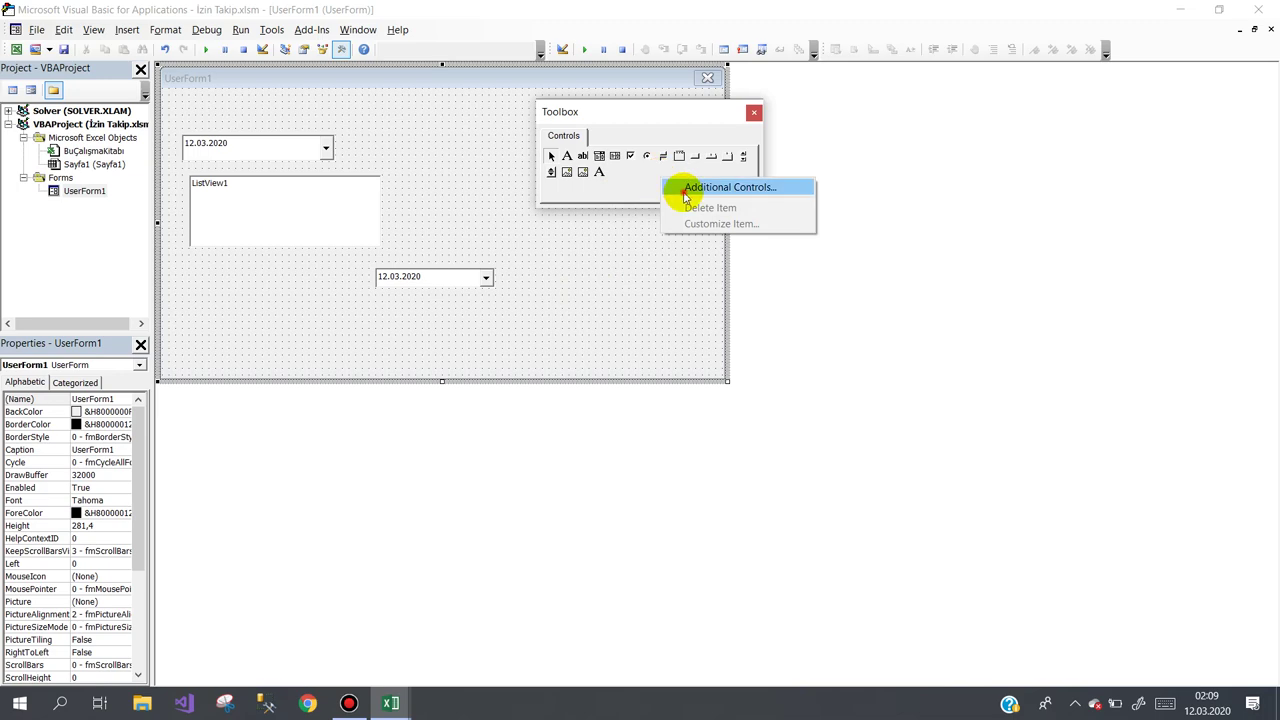
{"action": "left_click", "coordinate": [685, 190]}
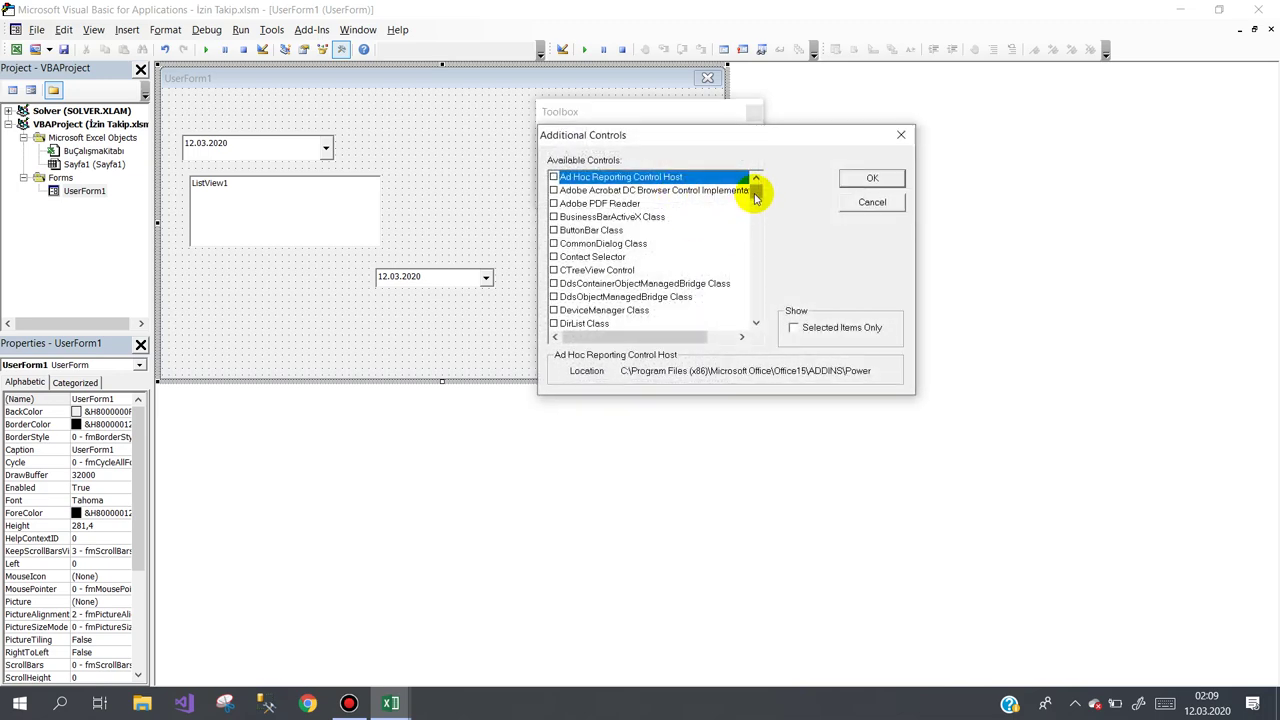
{"action": "left_click_drag", "start_coordinate": [755, 197], "coordinate": [755, 205]}
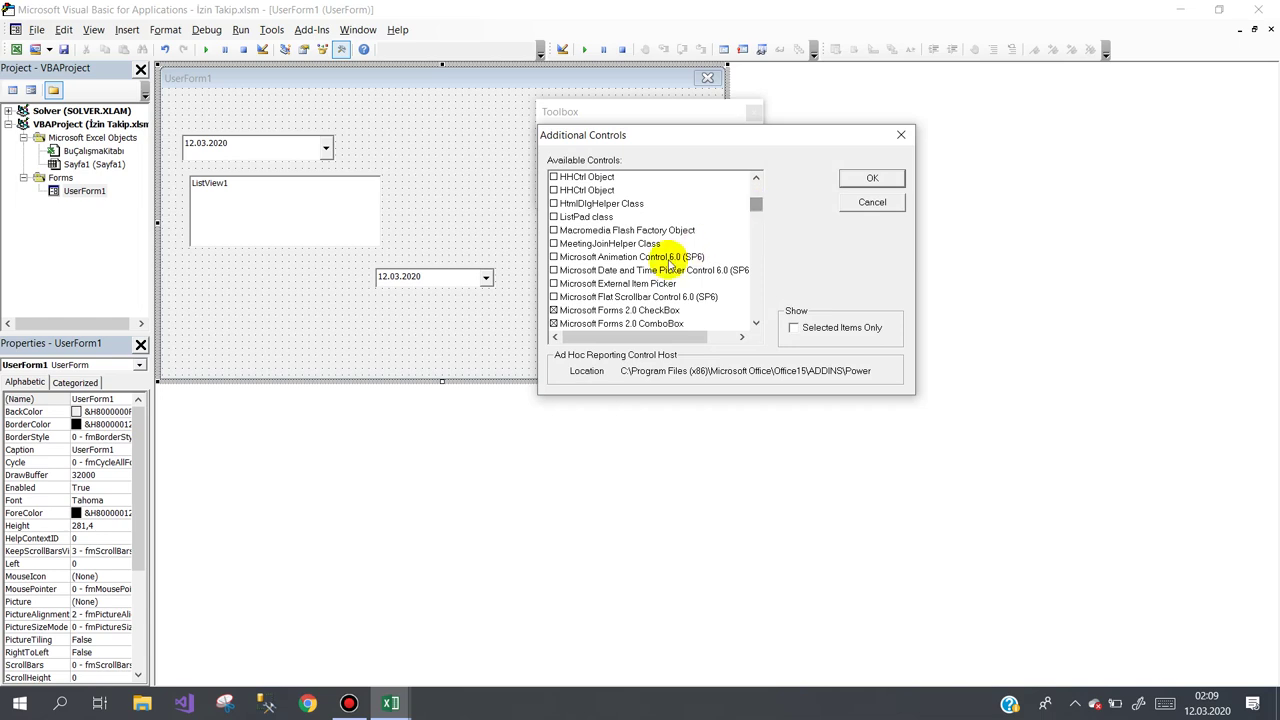
{"action": "left_click", "coordinate": [553, 270]}
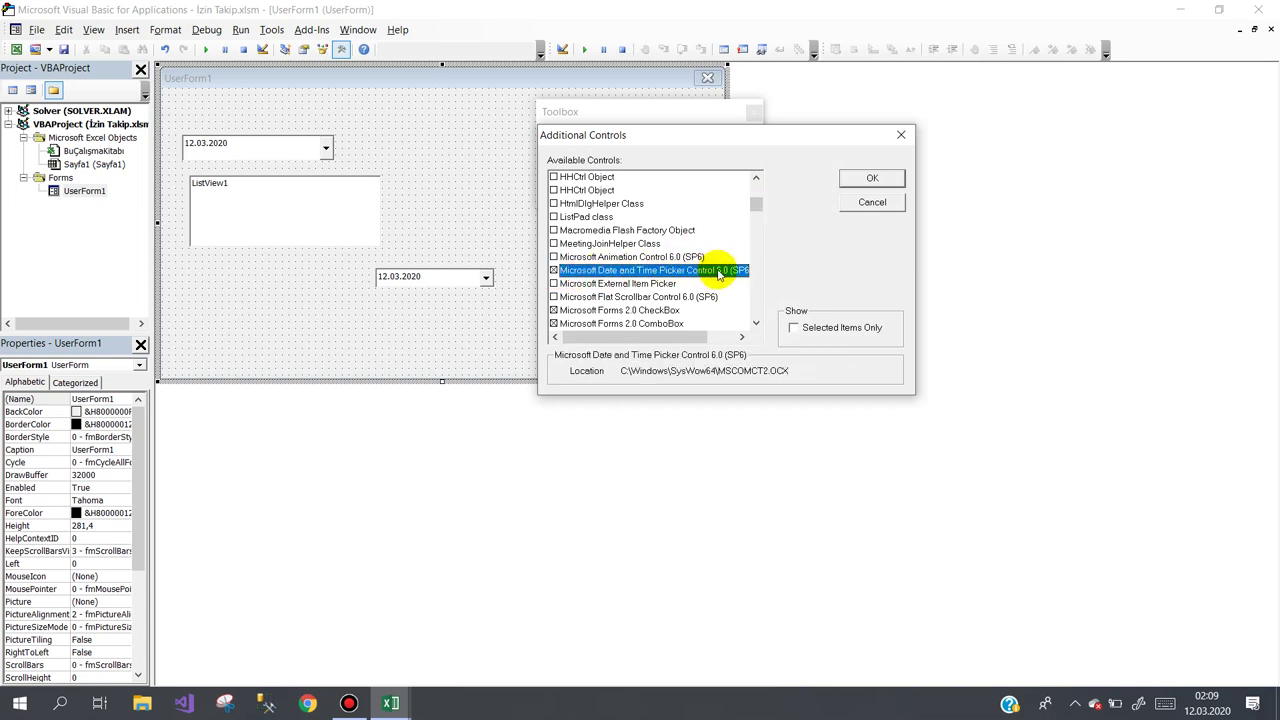
{"action": "left_click", "coordinate": [869, 181]}
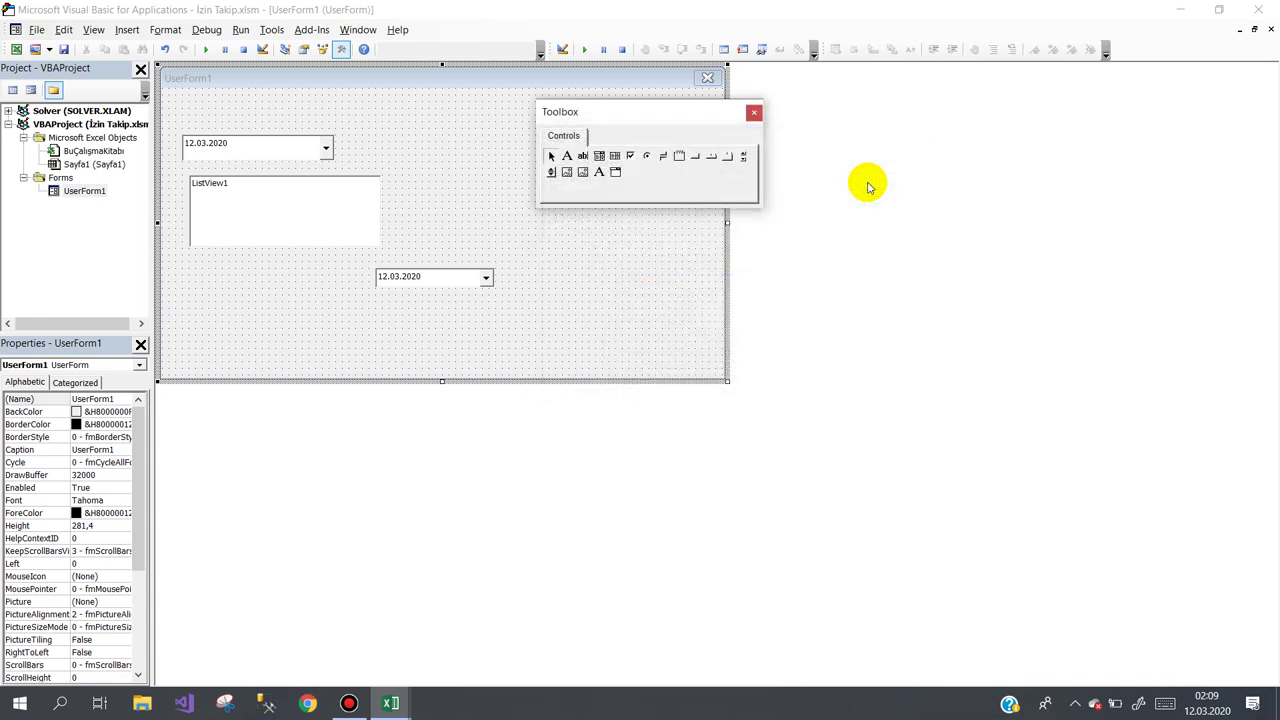
Draw two date pickers on UserForm1, one below the other.
{"action": "left_click", "coordinate": [617, 174]}
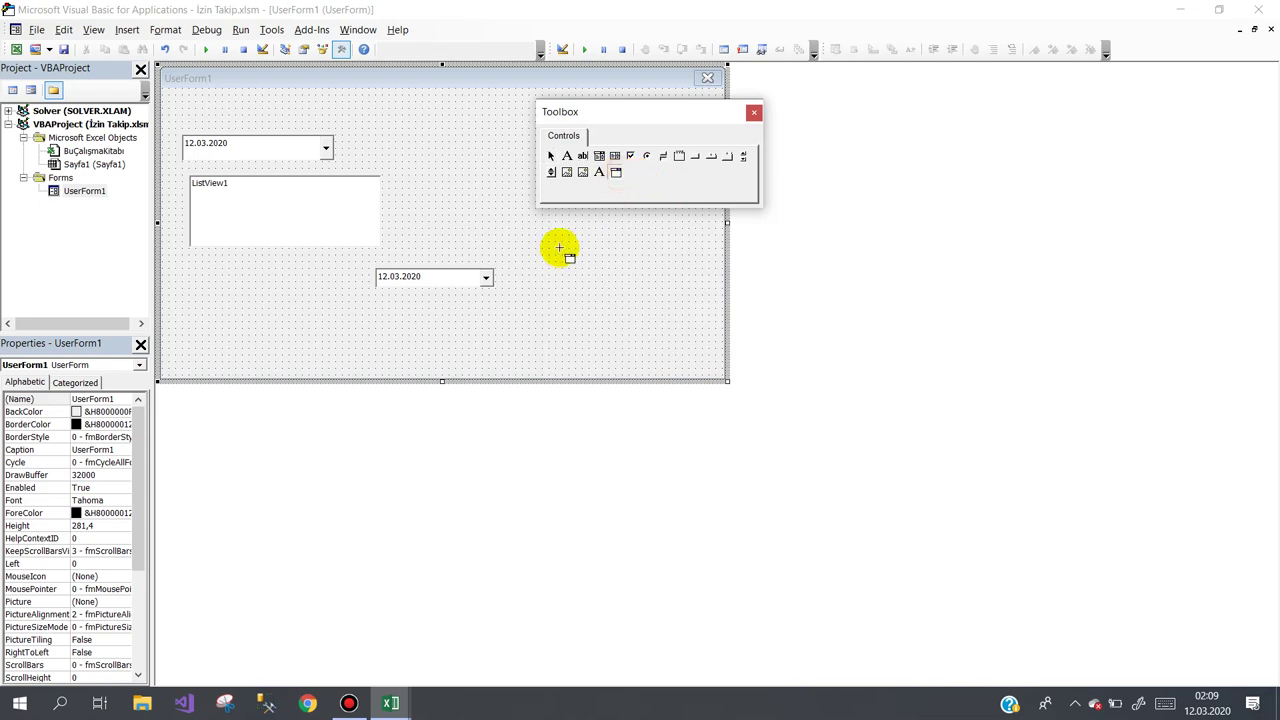
{"action": "left_click_drag", "start_coordinate": [553, 245], "coordinate": [670, 270]}
{"action": "left_click", "coordinate": [577, 311]}
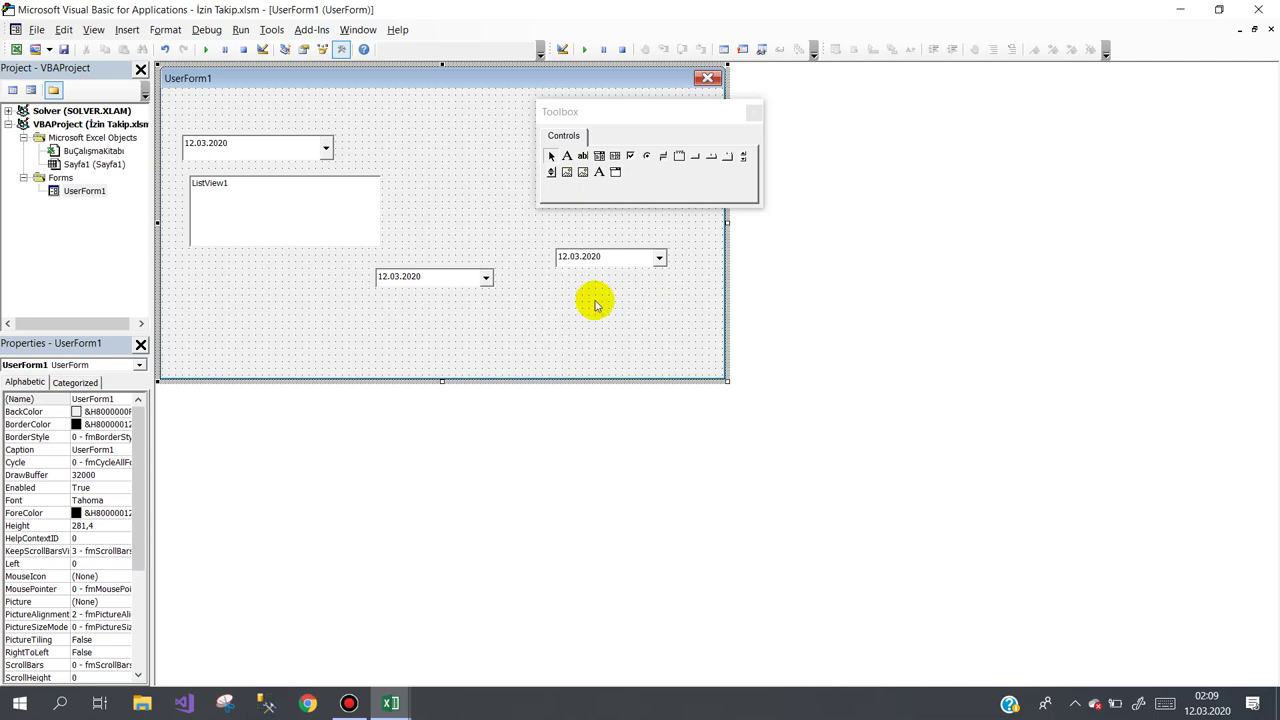
{"action": "left_click", "coordinate": [617, 173]}
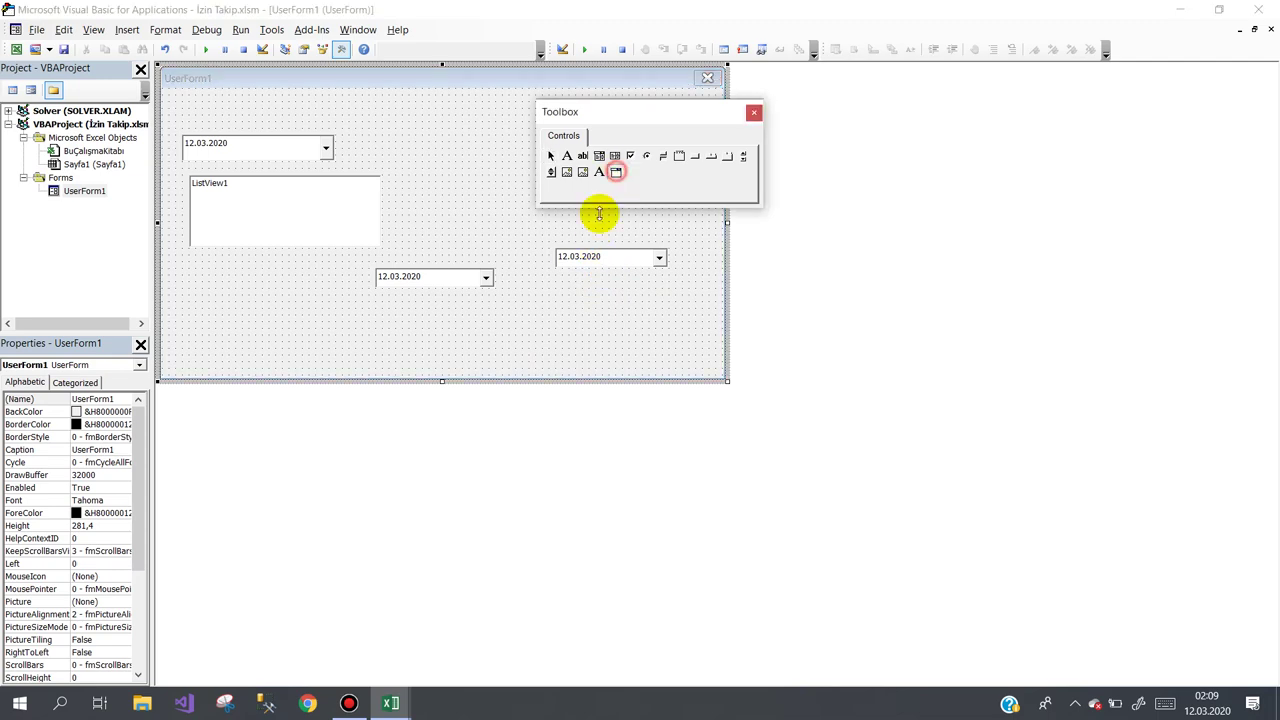
{"action": "left_click_drag", "start_coordinate": [548, 302], "coordinate": [664, 318]}
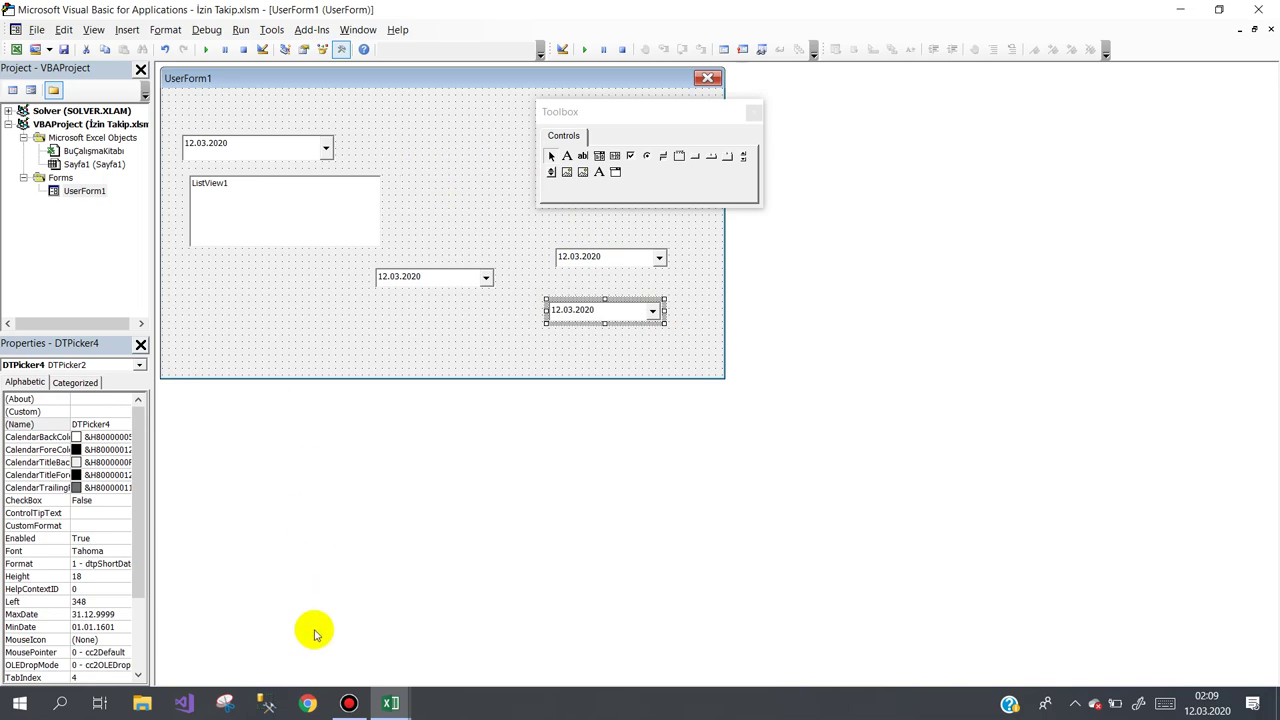
{"action": "left_click", "coordinate": [349, 700]}
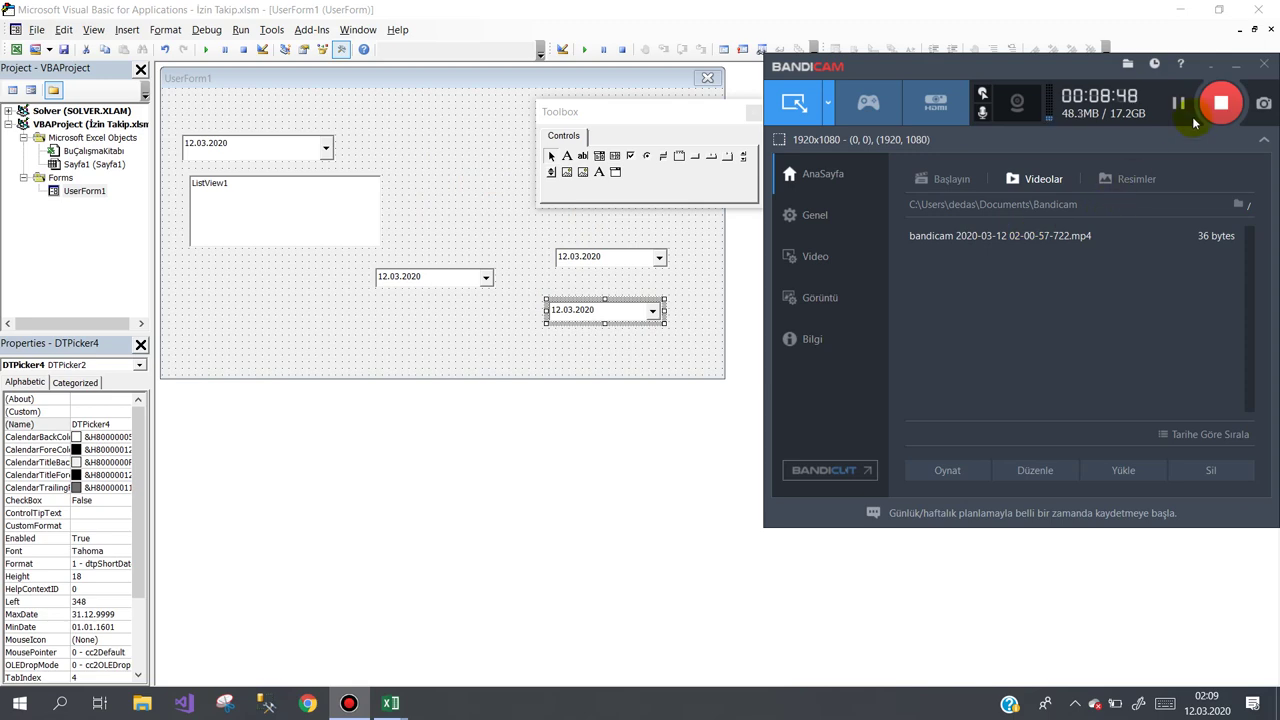
{"action": "left_click", "coordinate": [437, 176]}
Delete all controls from UserForm1, enlarge it to 473.4 high, and minimize the editor.
{"action": "left_click_drag", "start_coordinate": [609, 111], "coordinate": [971, 134]}
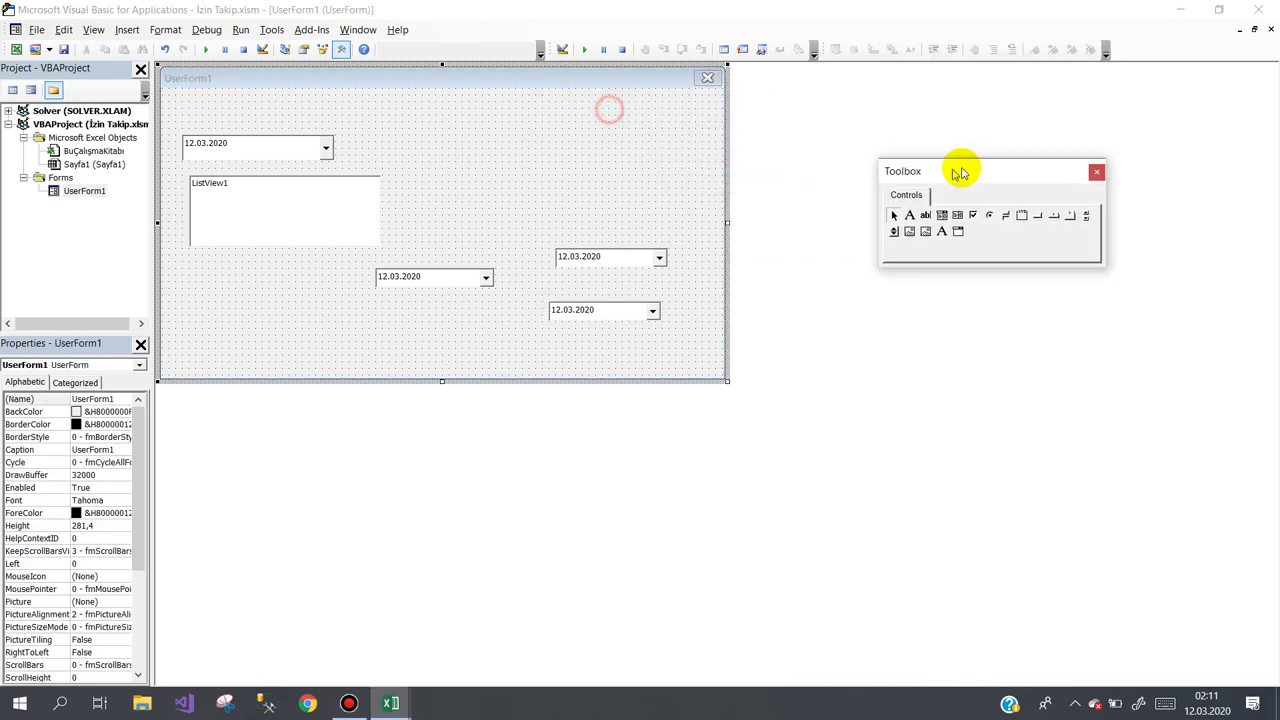
{"action": "left_click_drag", "start_coordinate": [678, 106], "coordinate": [174, 334]}
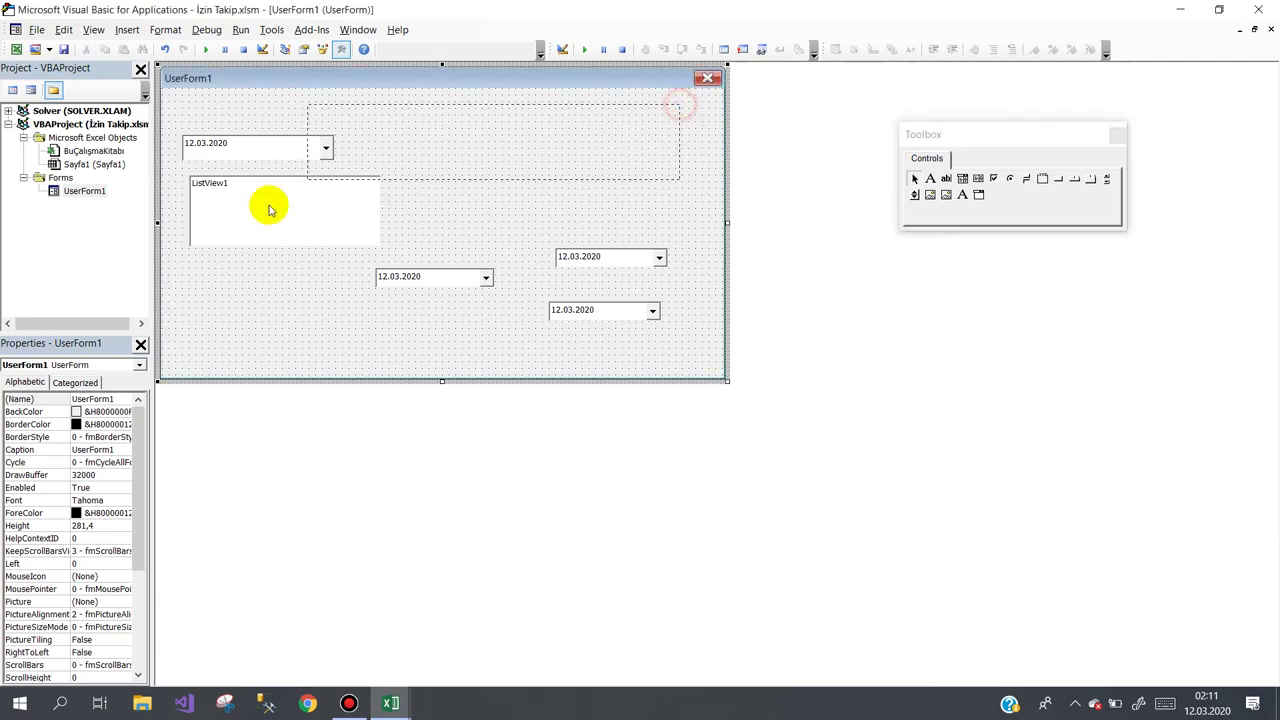
{"action": "key", "text": "Delete"}
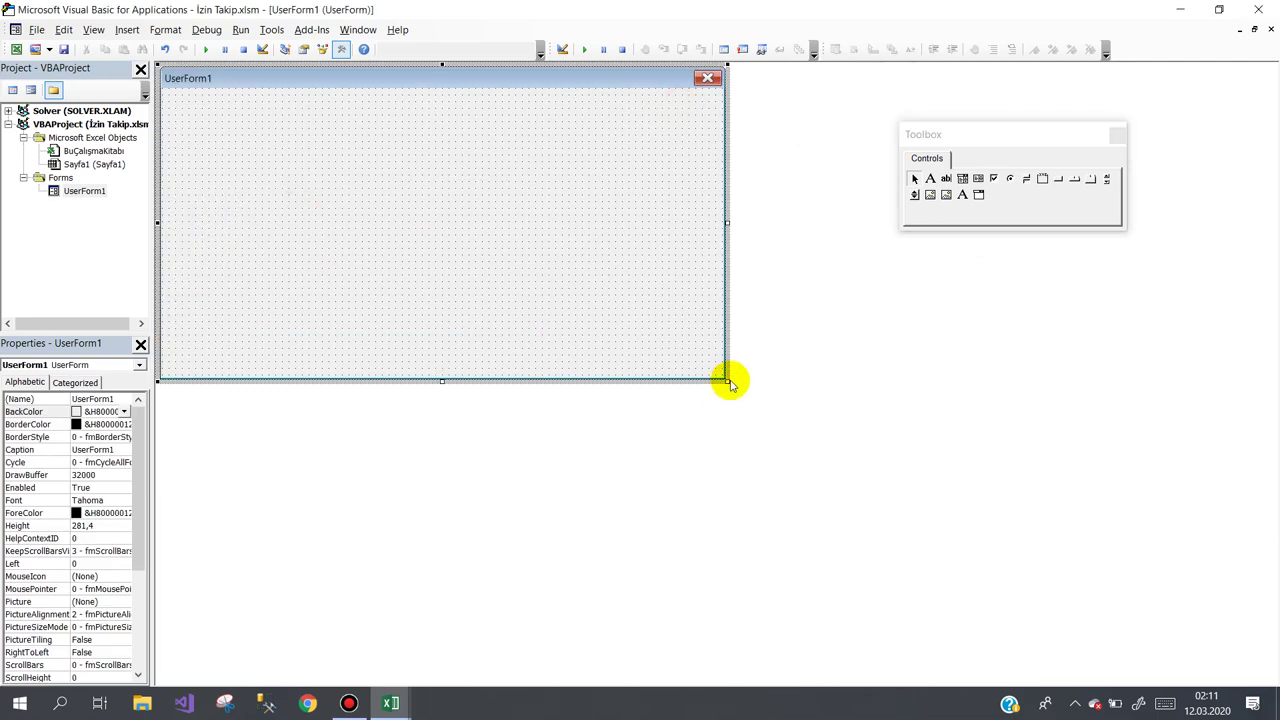
{"action": "mouse_move", "coordinate": [727, 381]}
{"action": "left_mouse_down"}
{"action": "mouse_move", "coordinate": [999, 589]}
{"action": "mouse_move", "coordinate": [950, 594]}
{"action": "left_mouse_up"}
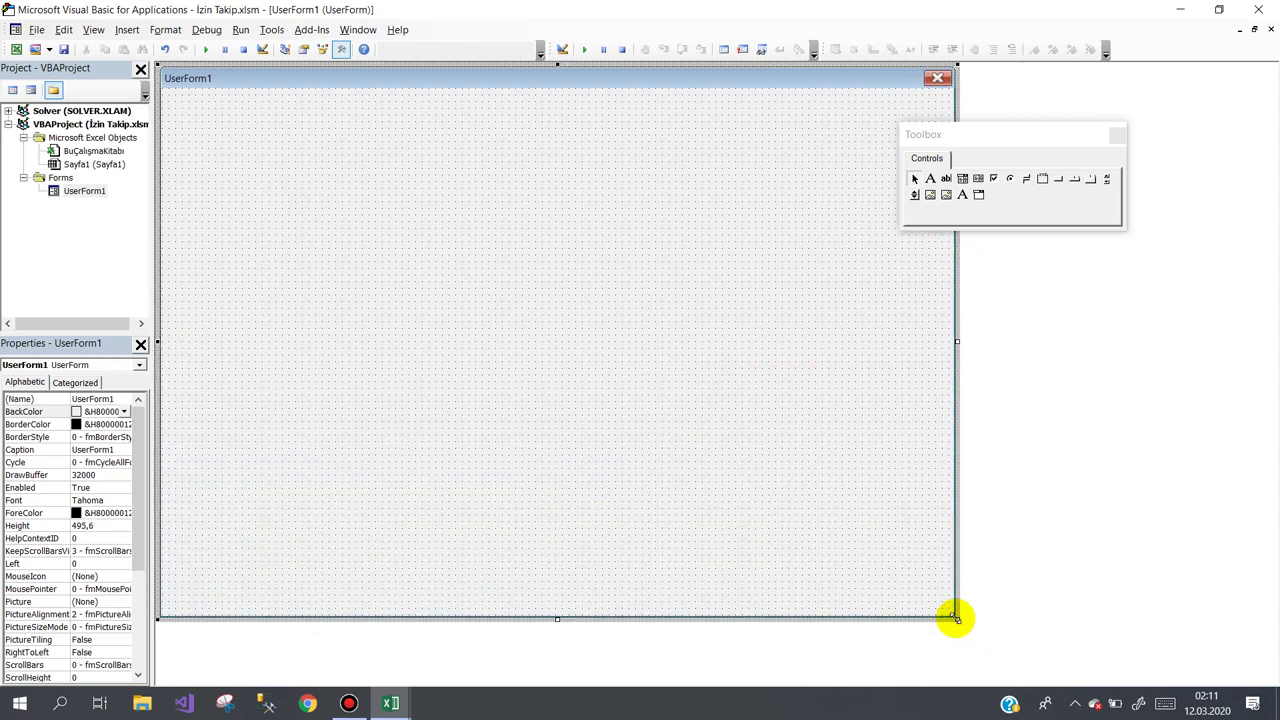
{"action": "left_click", "coordinate": [1180, 9]}
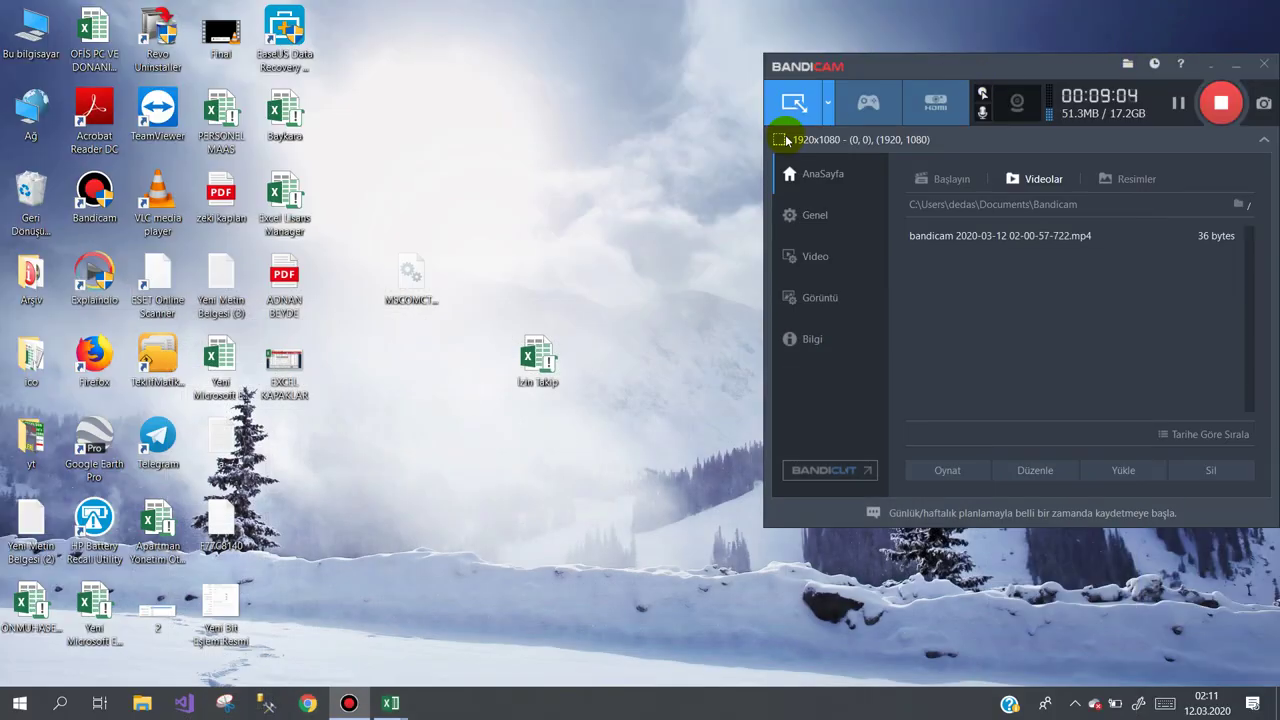
Open Yeni Bit Eşlem Resmi.bmp in Photos, then switch back to the VBA editor.
{"action": "double_click", "coordinate": [224, 602]}
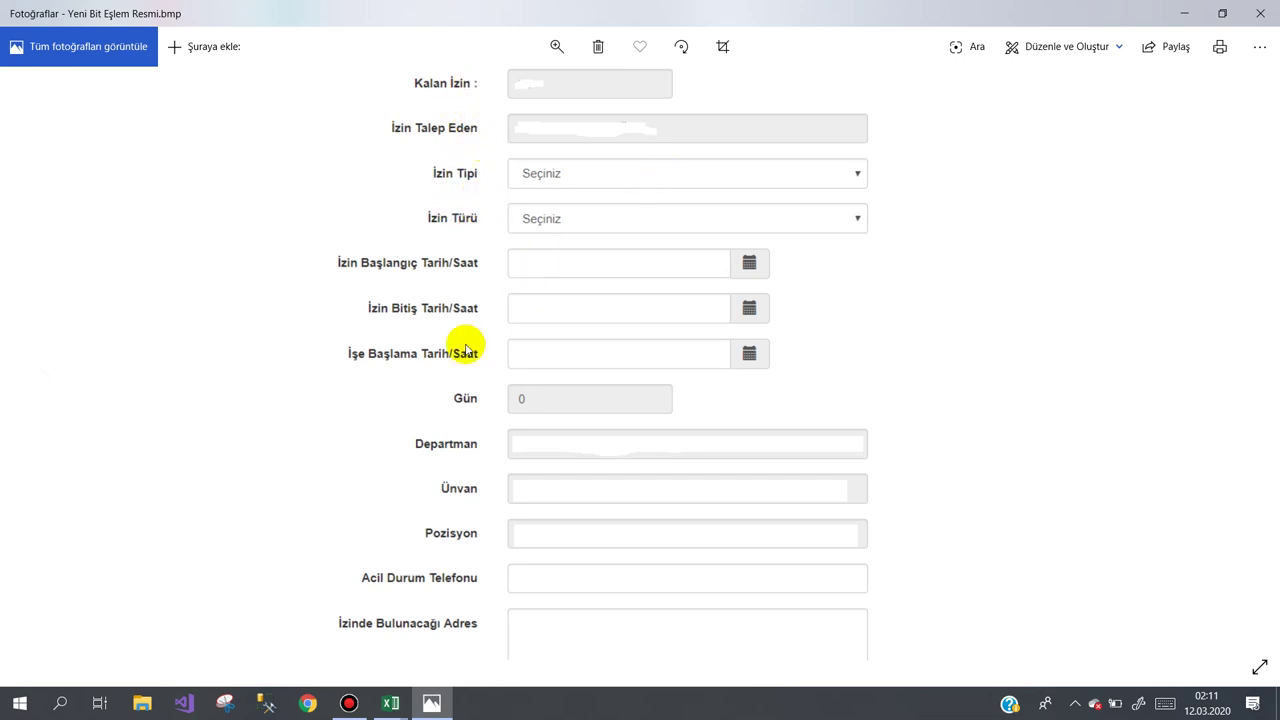
{"action": "mouse_move", "coordinate": [390, 703]}
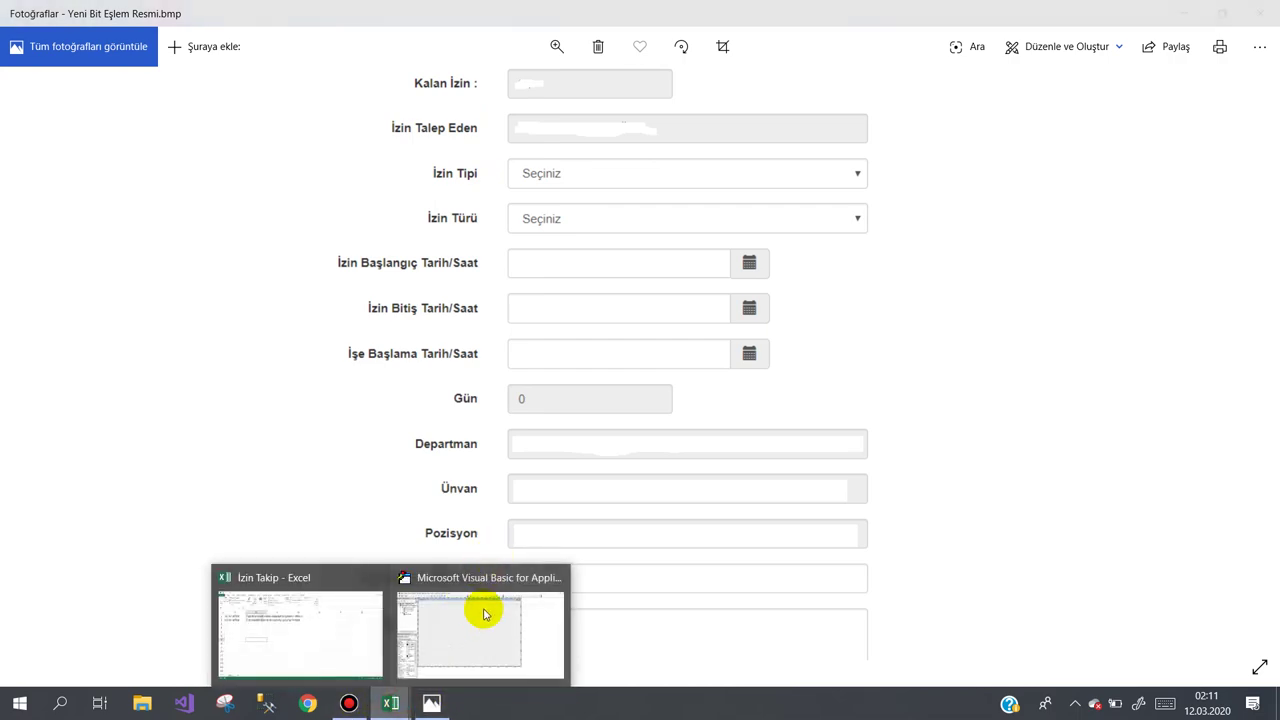
{"action": "left_click", "coordinate": [486, 609]}
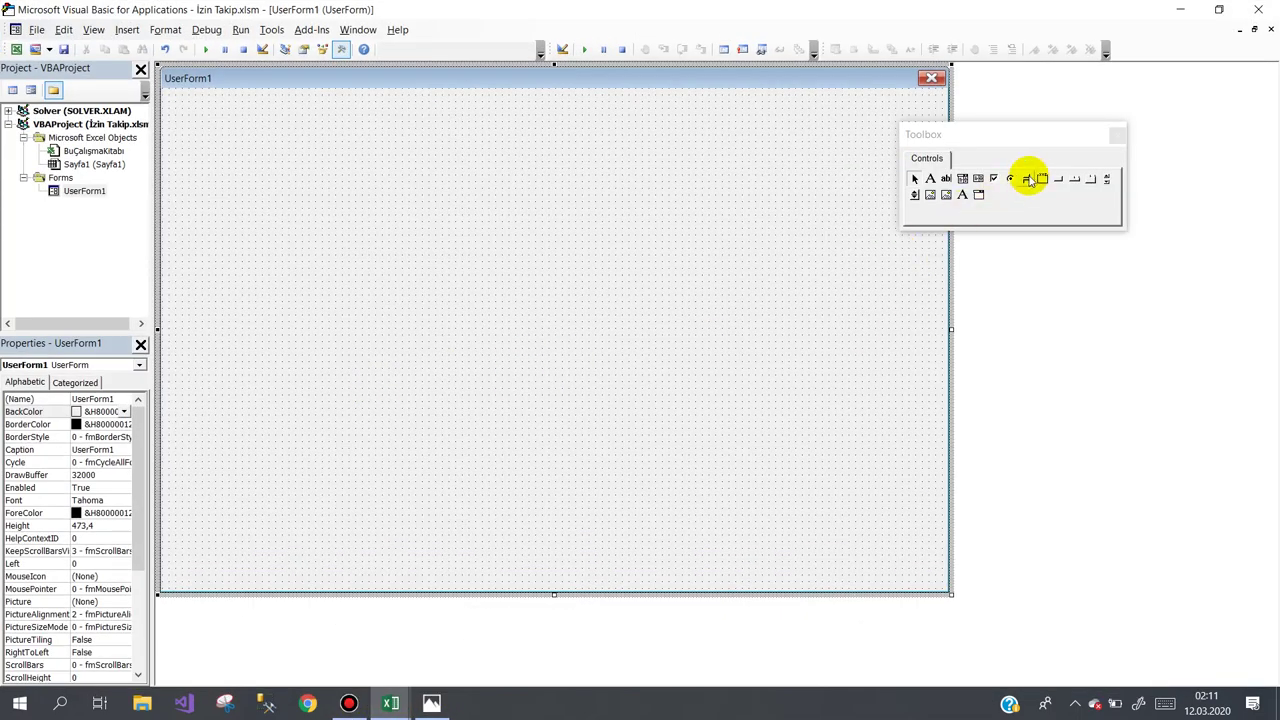
Draw a frame covering most of UserForm1.
{"action": "left_click", "coordinate": [1042, 178]}
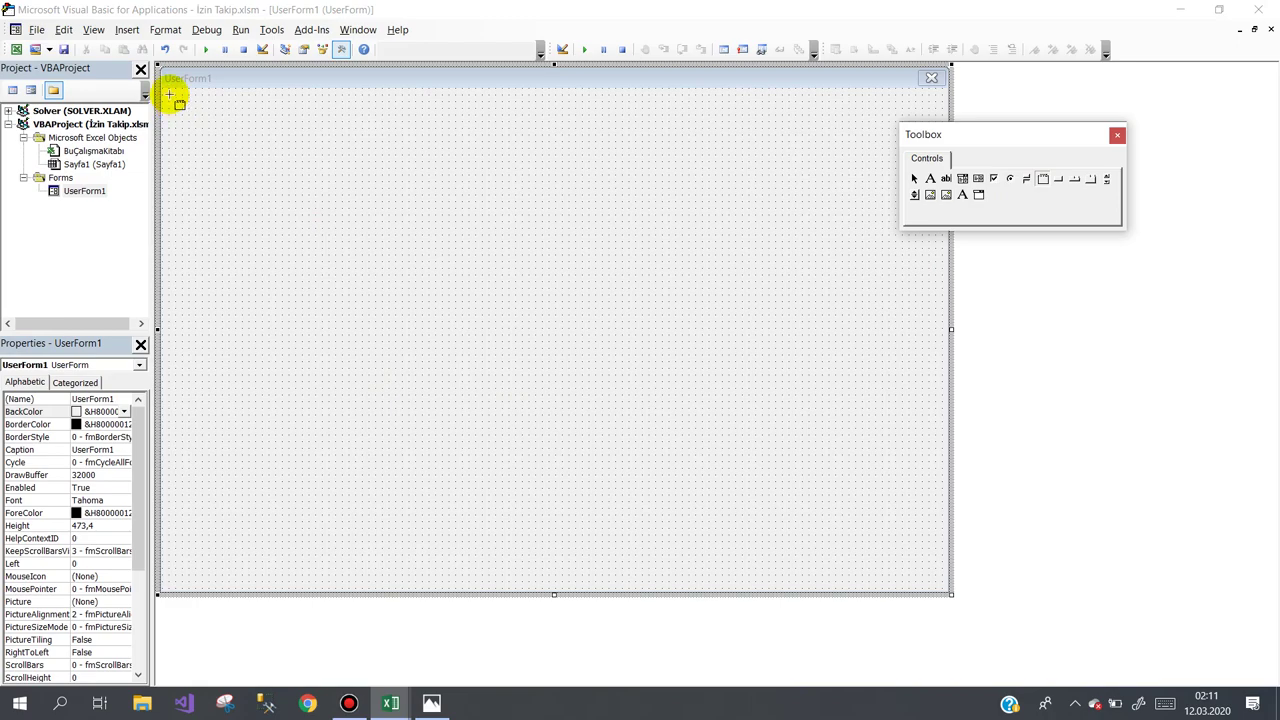
{"action": "mouse_move", "coordinate": [169, 94]}
{"action": "left_mouse_down"}
{"action": "mouse_move", "coordinate": [775, 516]}
{"action": "mouse_move", "coordinate": [690, 583]}
{"action": "left_mouse_up"}
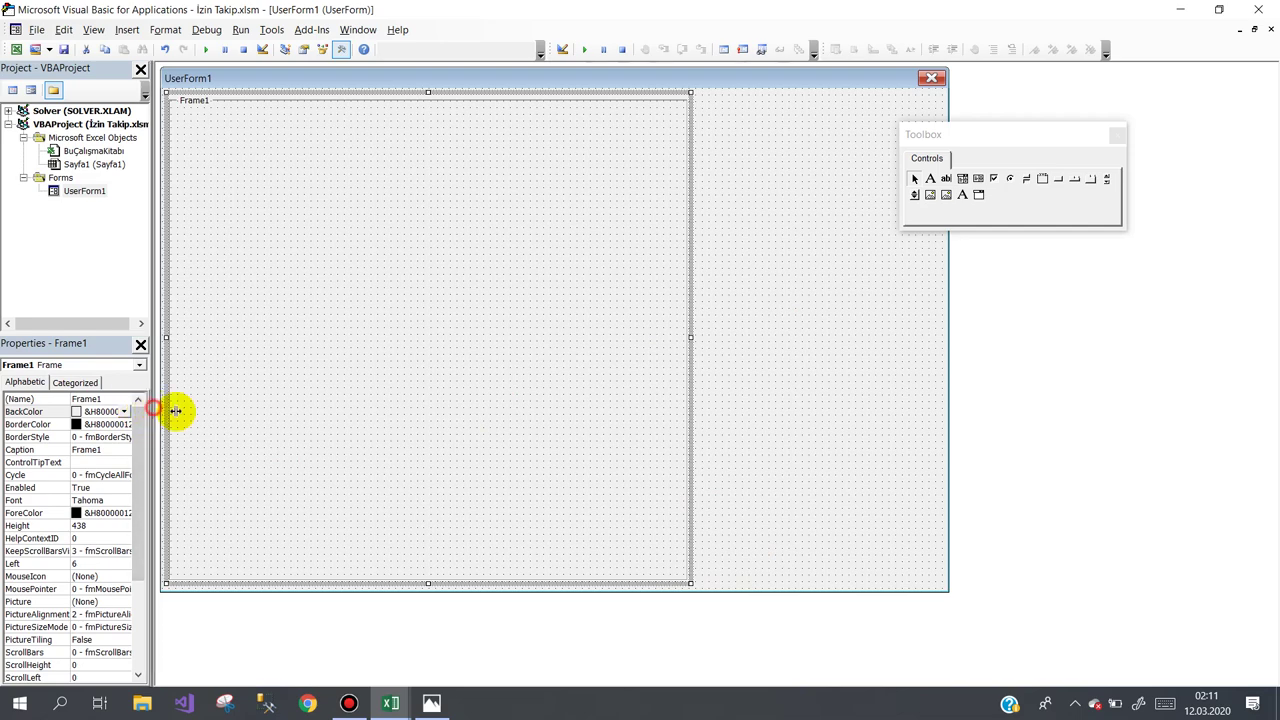
{"action": "left_click_drag", "start_coordinate": [155, 408], "coordinate": [186, 409]}
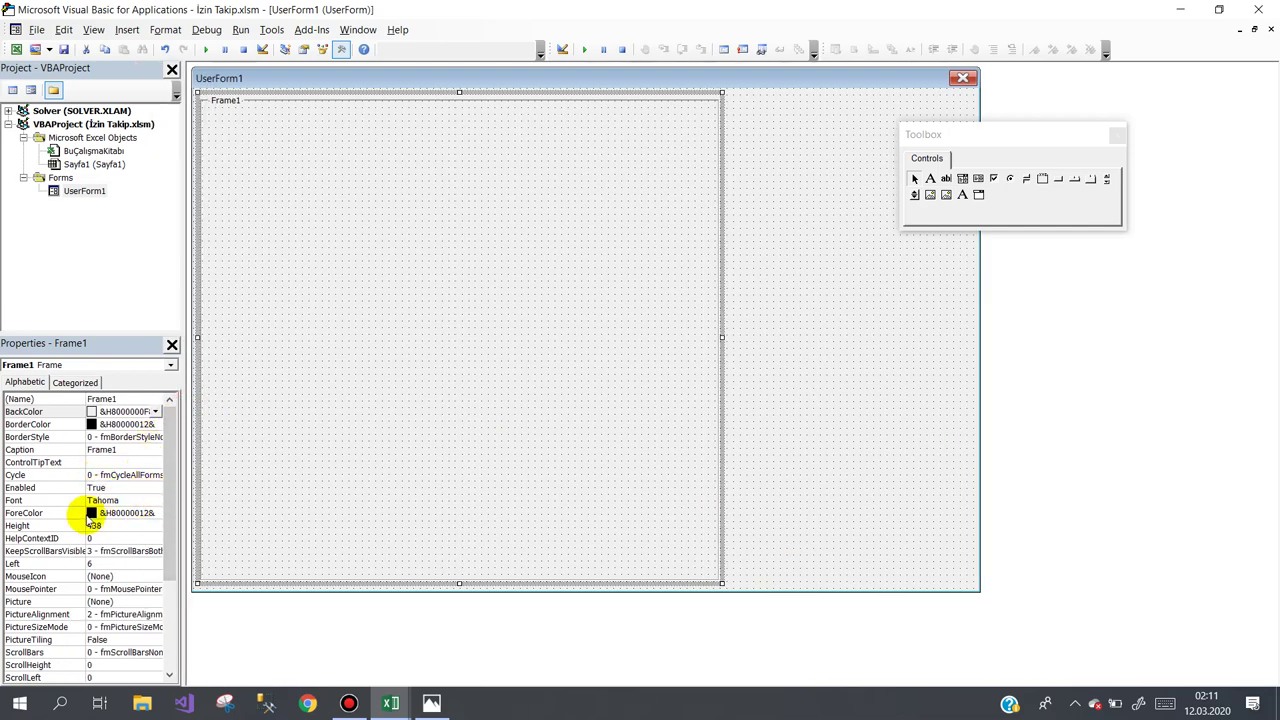
Set the frame's font to Calibri bold 11 and clear its caption.
{"action": "left_click", "coordinate": [48, 501]}
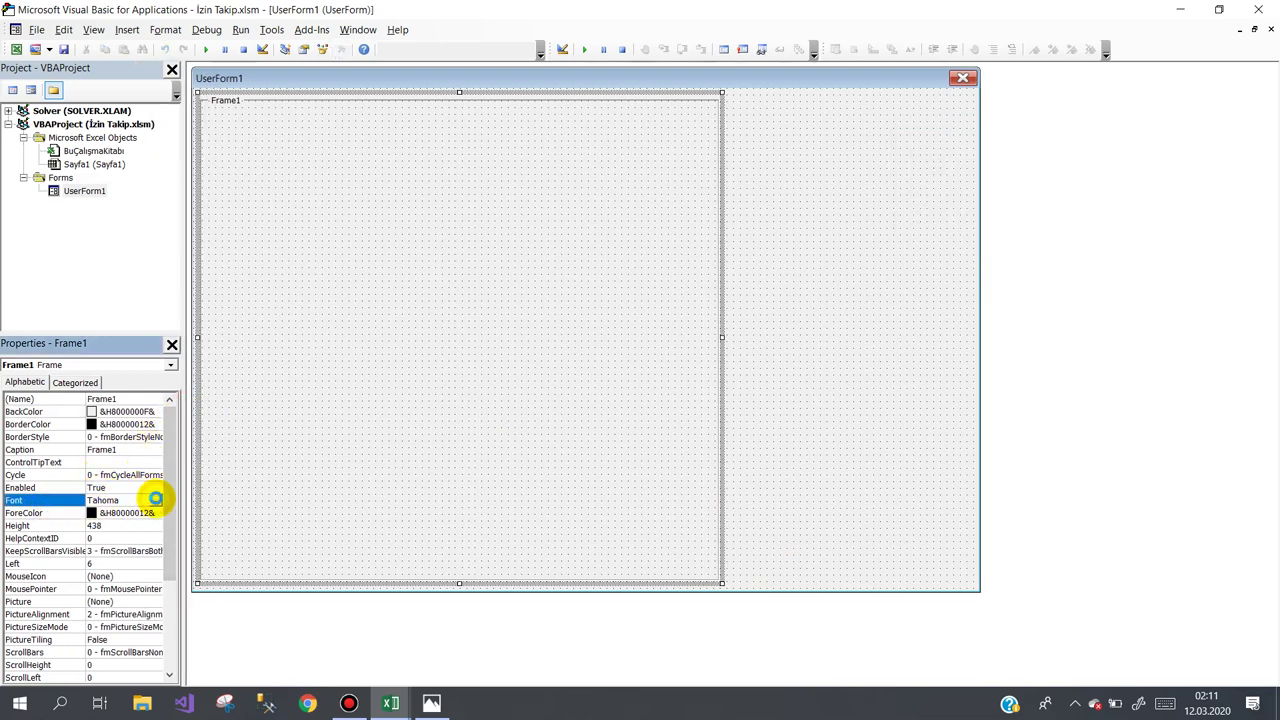
{"action": "left_click", "coordinate": [155, 498]}
{"action": "type", "text": "c"}
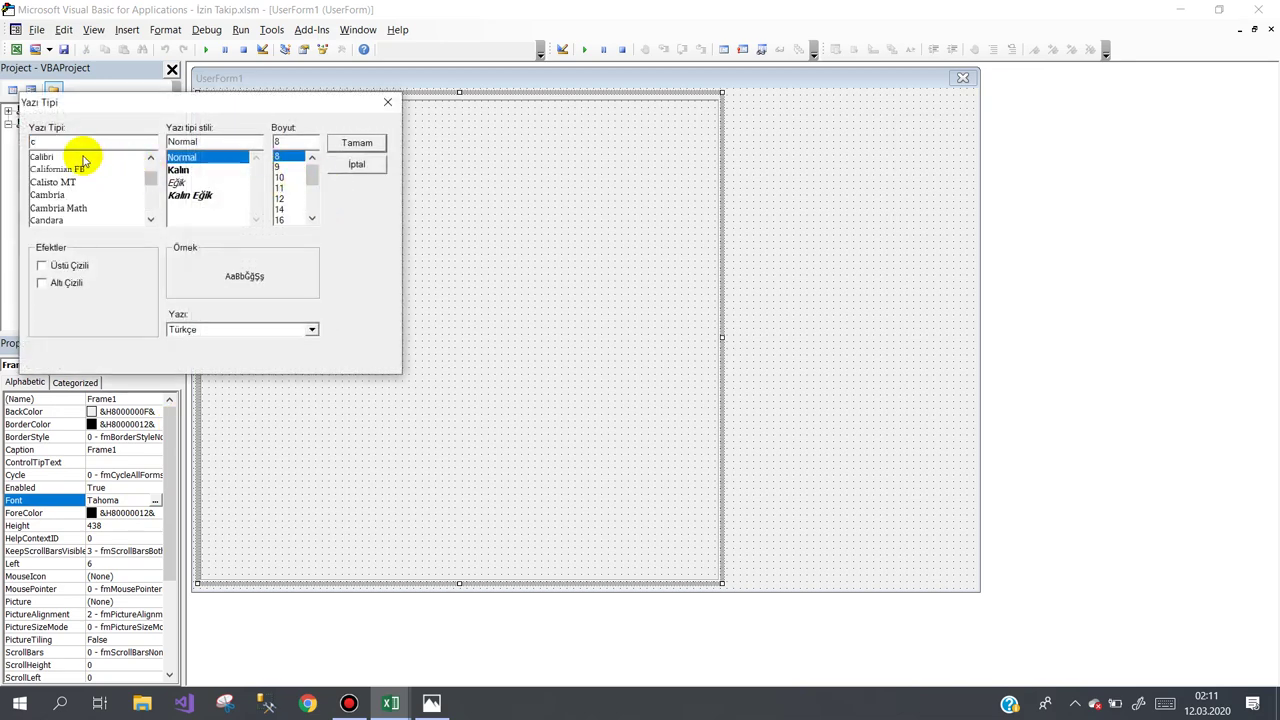
{"action": "left_click", "coordinate": [84, 160]}
{"action": "left_click", "coordinate": [195, 207]}
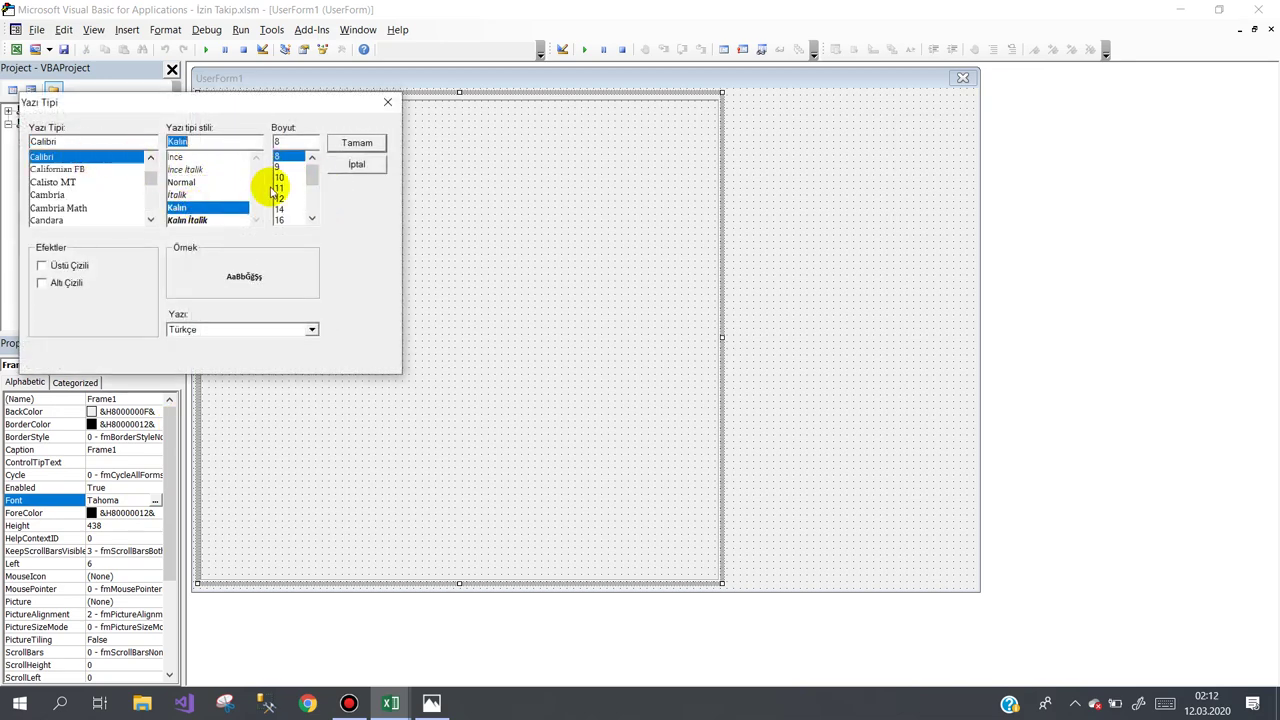
{"action": "left_click", "coordinate": [279, 188]}
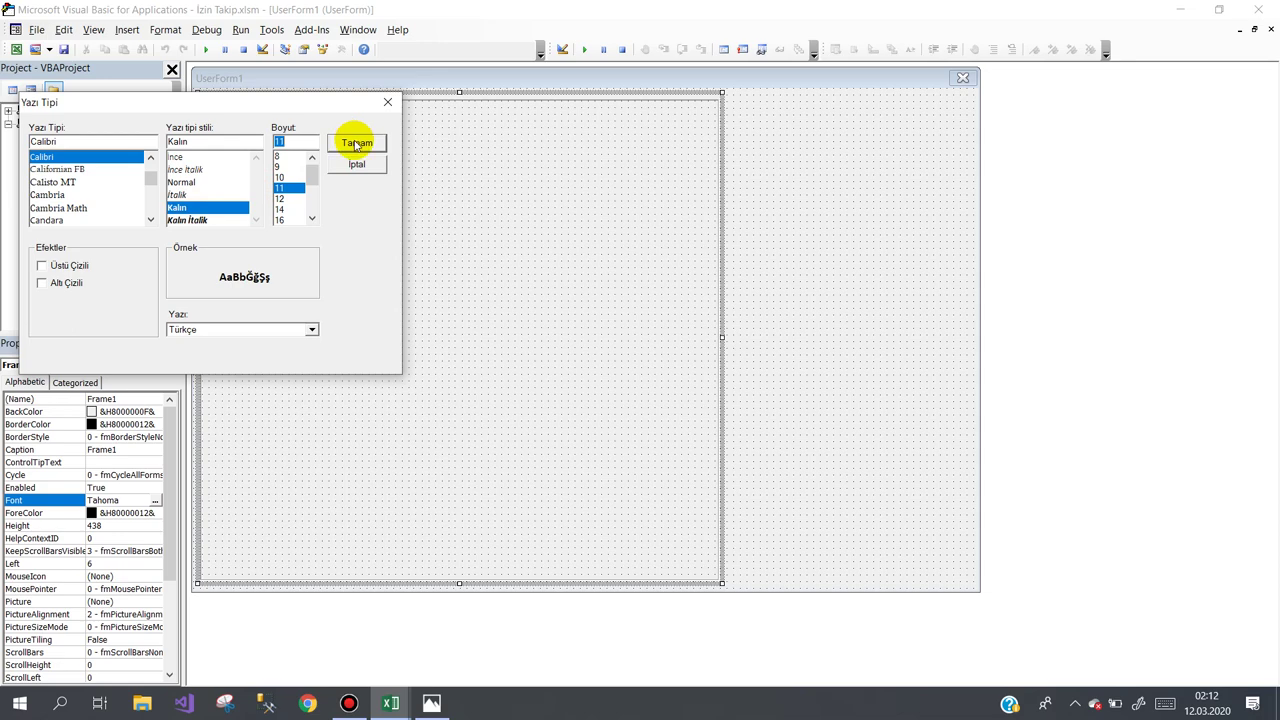
{"action": "left_click", "coordinate": [357, 145]}
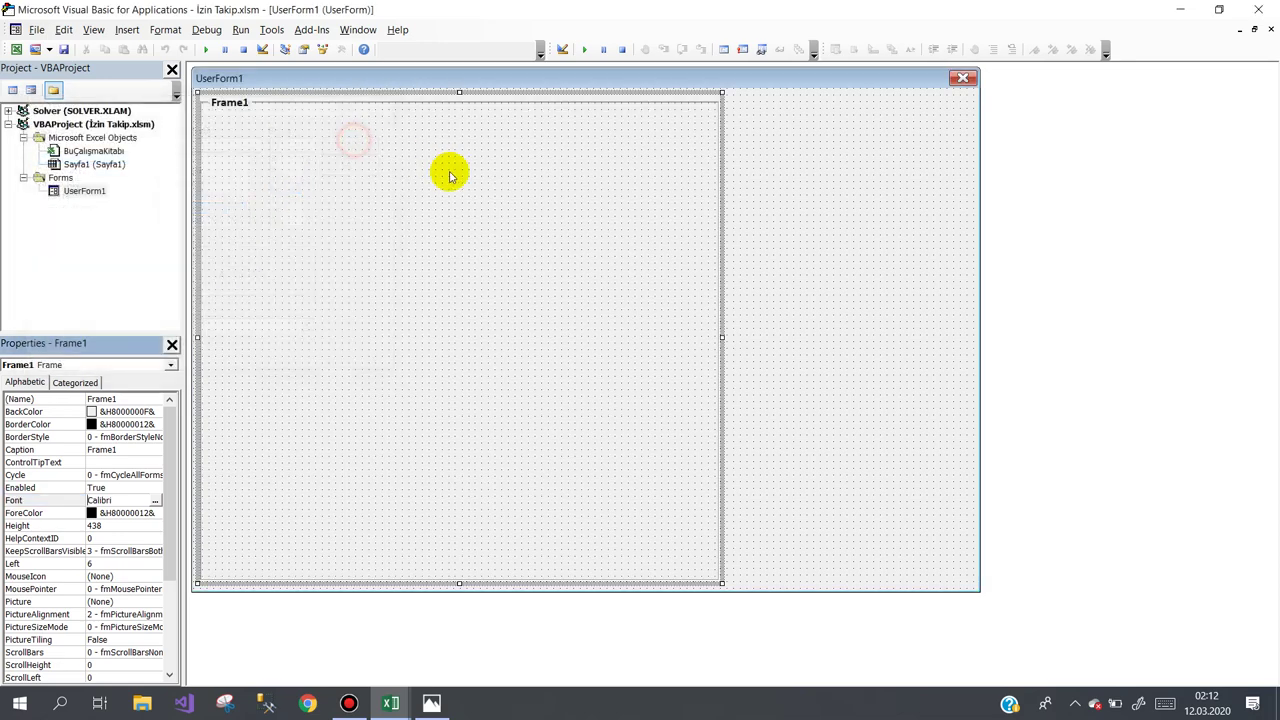
{"action": "double_click", "coordinate": [88, 450]}
{"action": "key", "text": "BackSpace"}
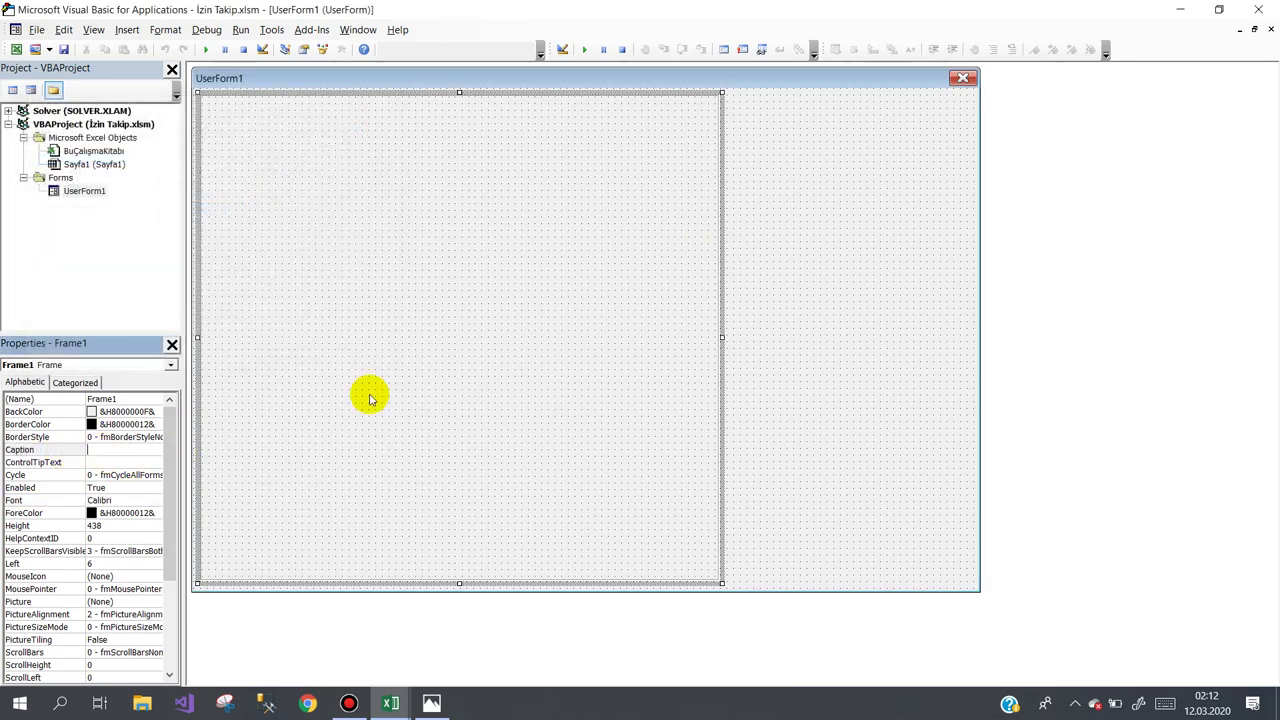
Narrow the form to fit the frame and place a 'Kalan İzin :' label at its top-left.
{"action": "left_click", "coordinate": [778, 252]}
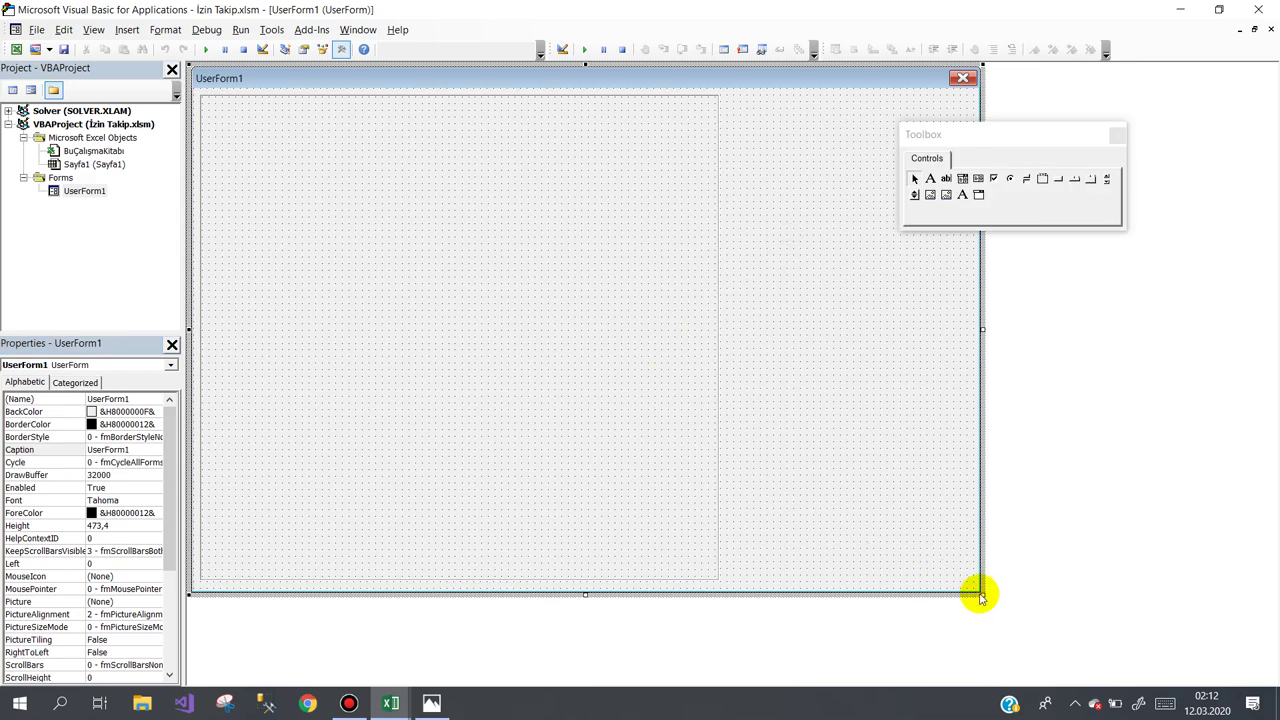
{"action": "left_click_drag", "start_coordinate": [982, 593], "coordinate": [740, 624]}
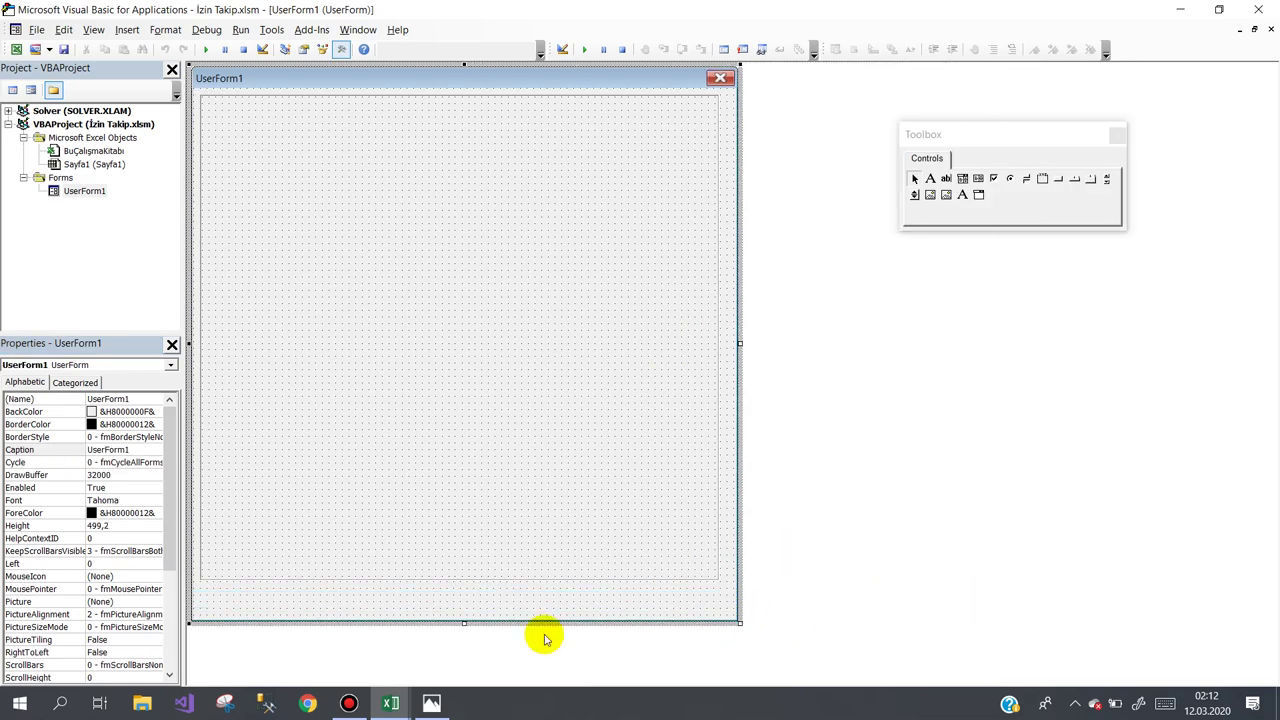
{"action": "left_click", "coordinate": [431, 704]}
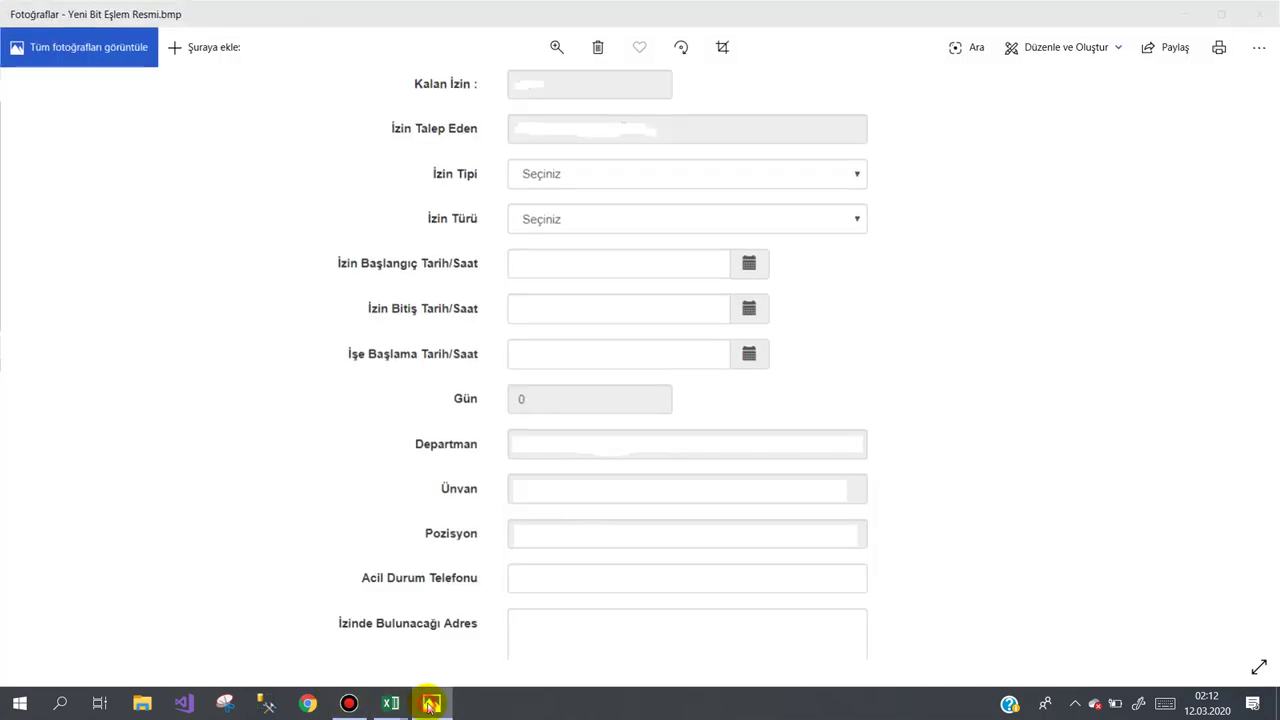
{"action": "left_click", "coordinate": [431, 704]}
{"action": "left_click", "coordinate": [930, 178]}
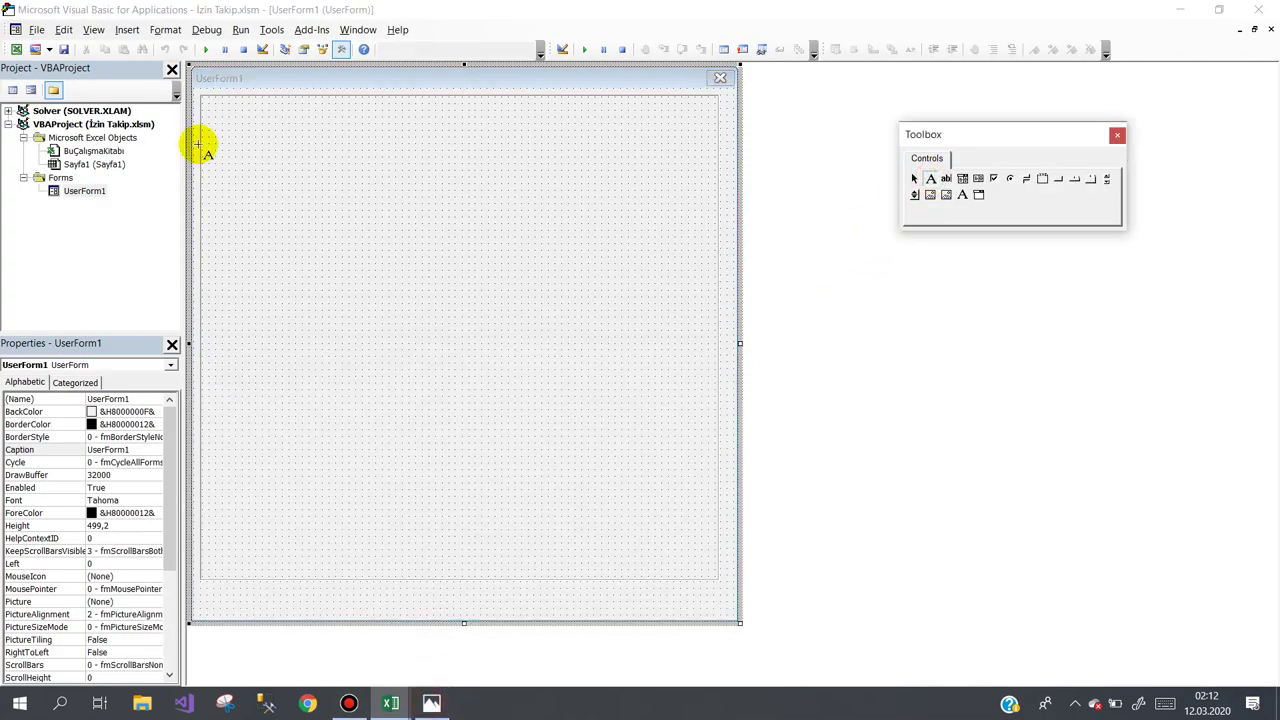
{"action": "left_click", "coordinate": [207, 108]}
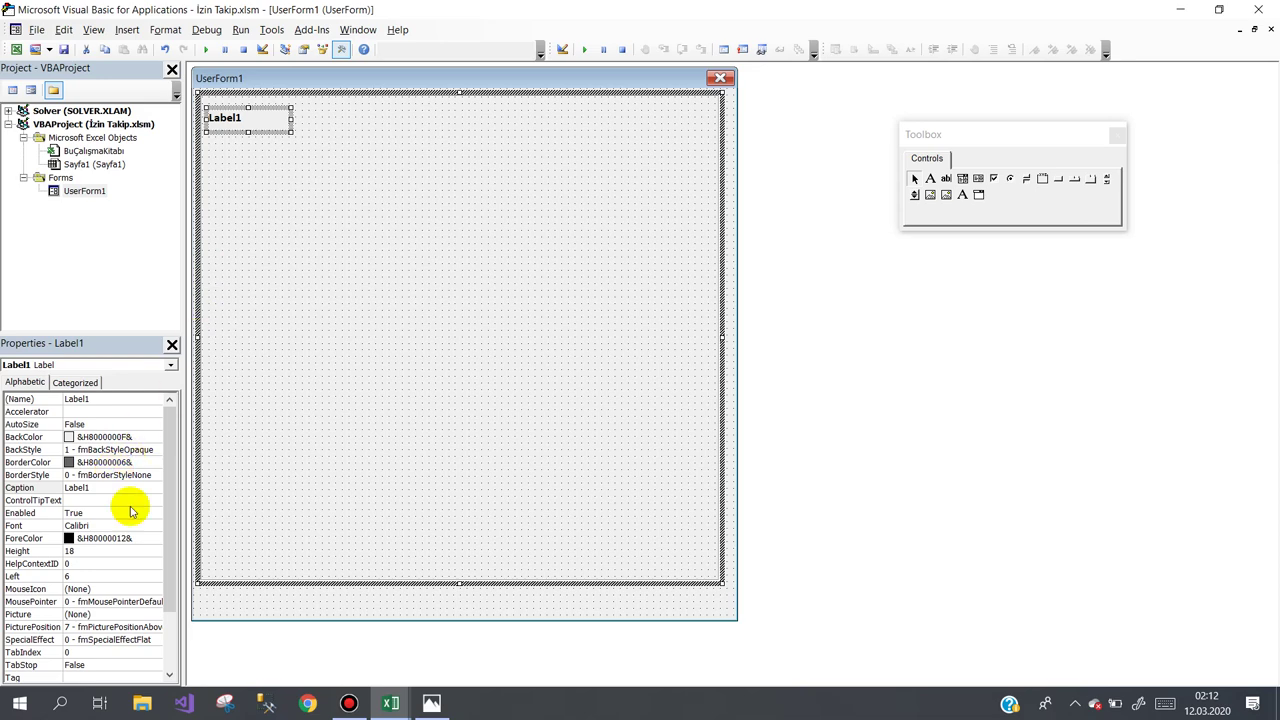
{"action": "double_click", "coordinate": [99, 491]}
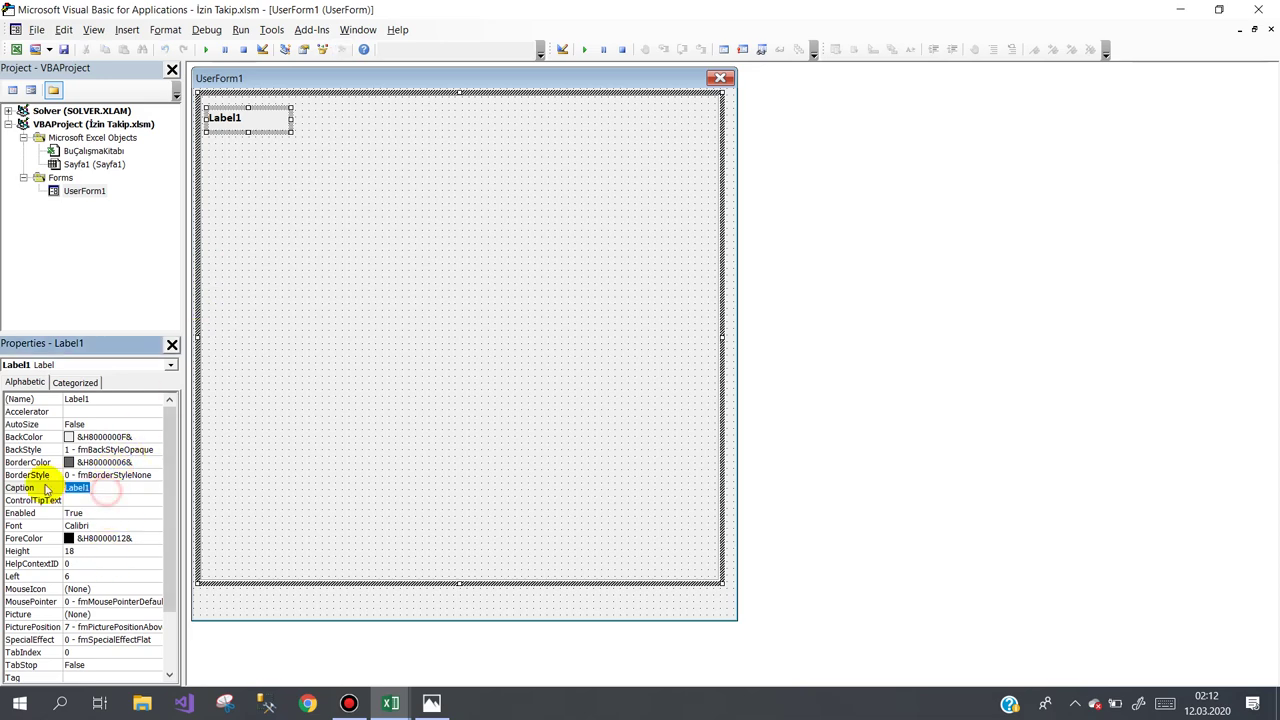
{"action": "type", "text": "Kala"}
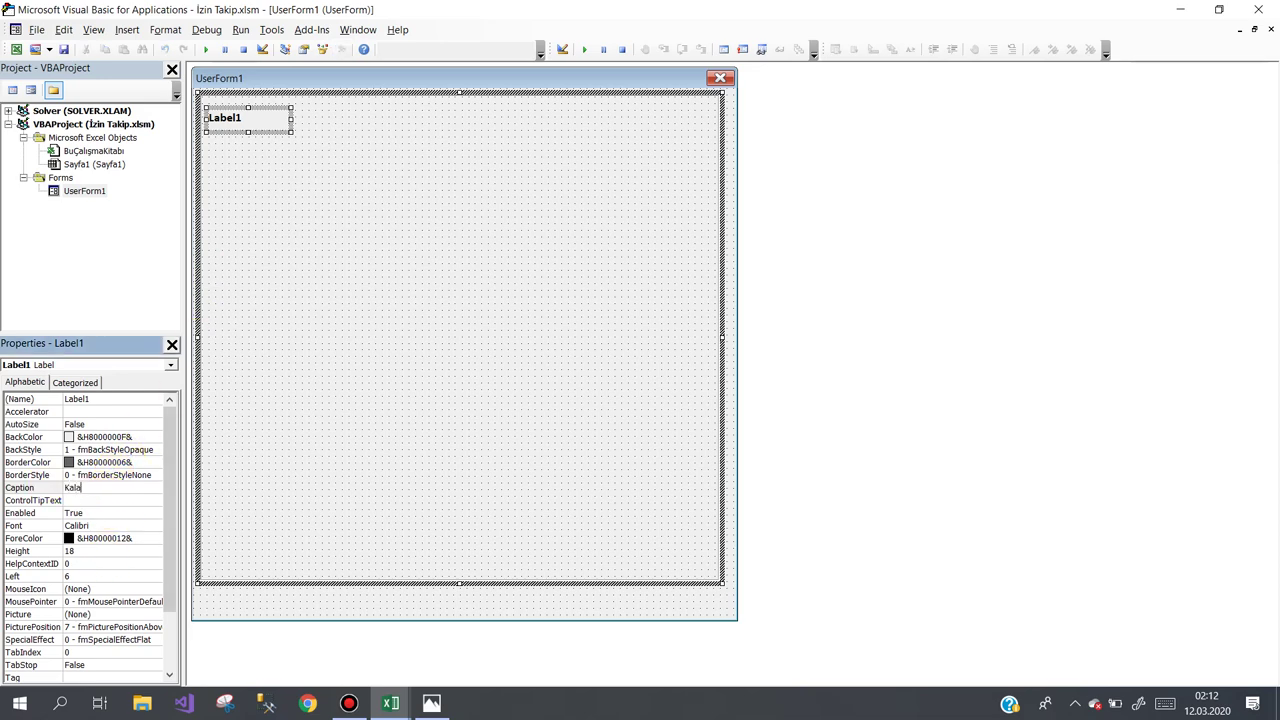
{"action": "type", "text": "n İzin :"}
{"action": "left_click", "coordinate": [280, 192]}
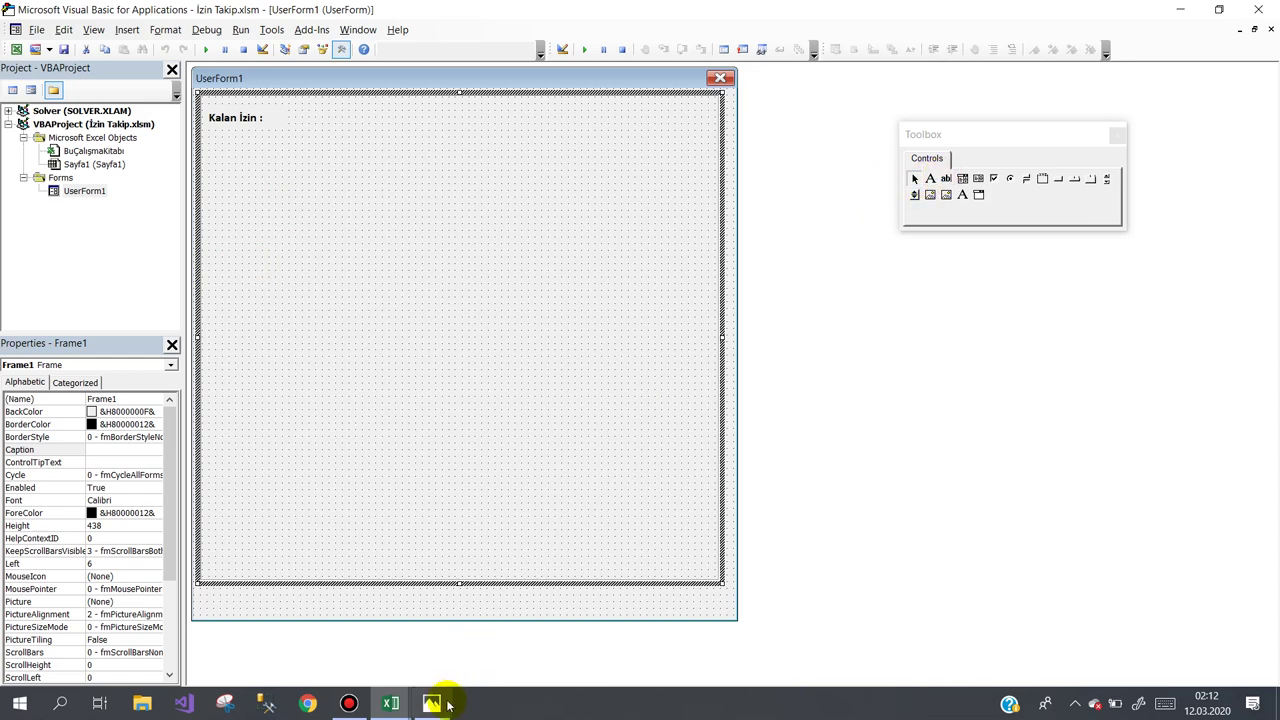
Place TextBox1 beside the Kalan İzin label and set Enabled to False.
{"action": "left_click", "coordinate": [946, 178]}
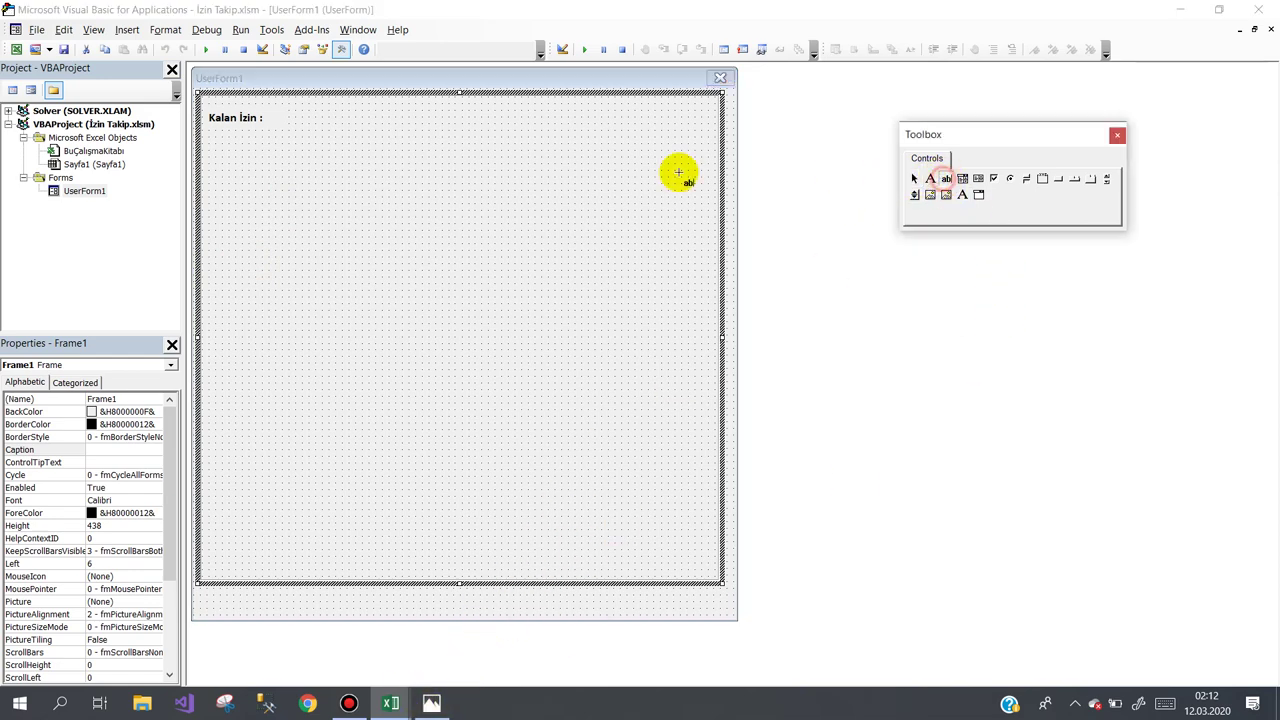
{"action": "left_click", "coordinate": [272, 111]}
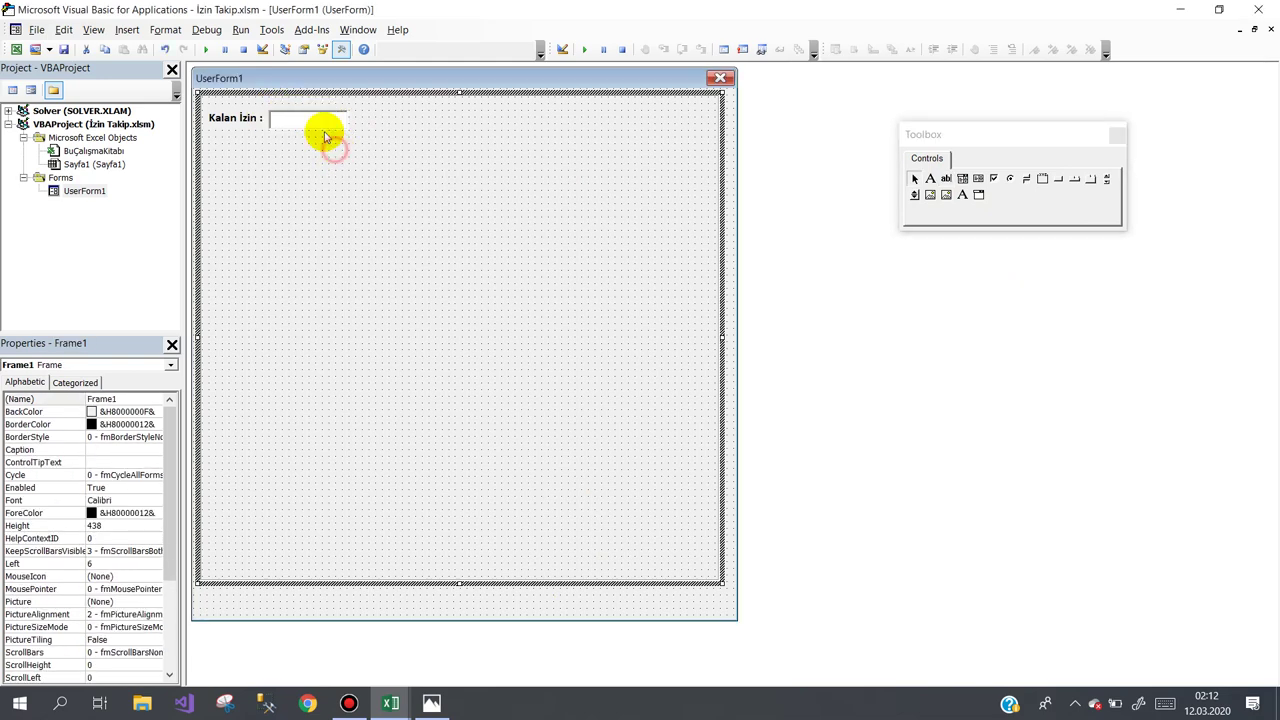
{"action": "left_click", "coordinate": [320, 120]}
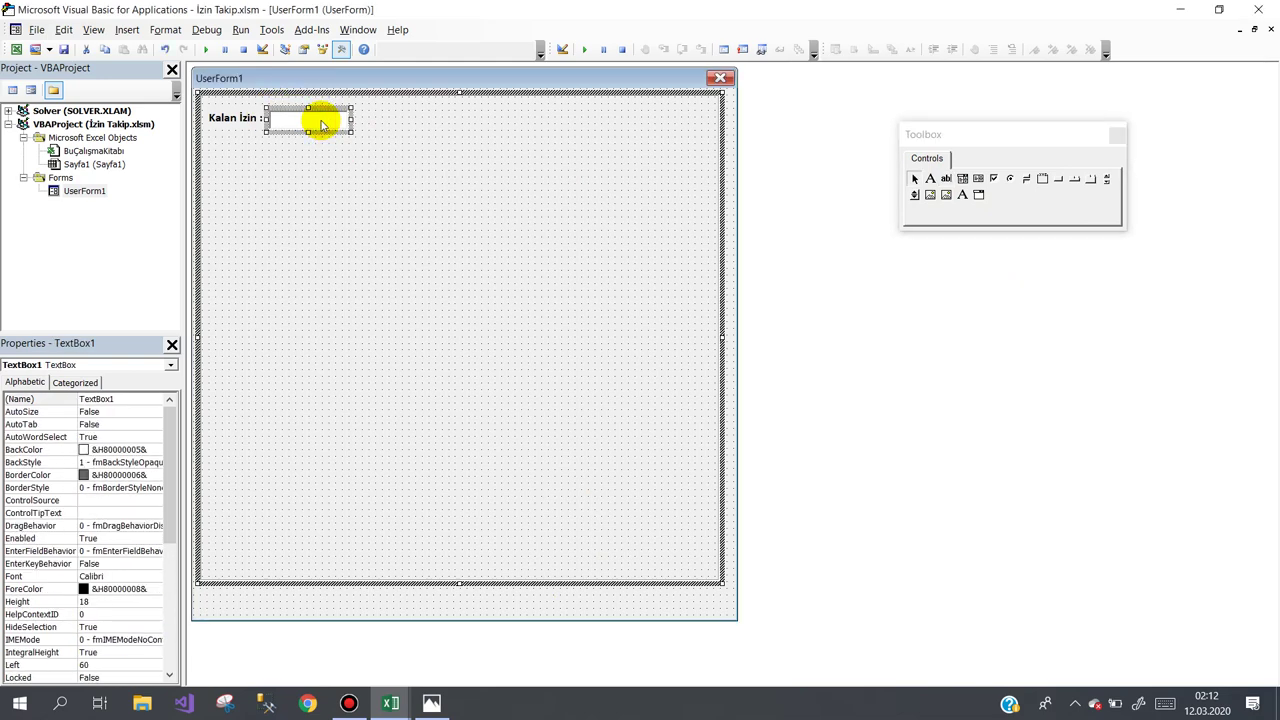
{"action": "double_click", "coordinate": [30, 539]}
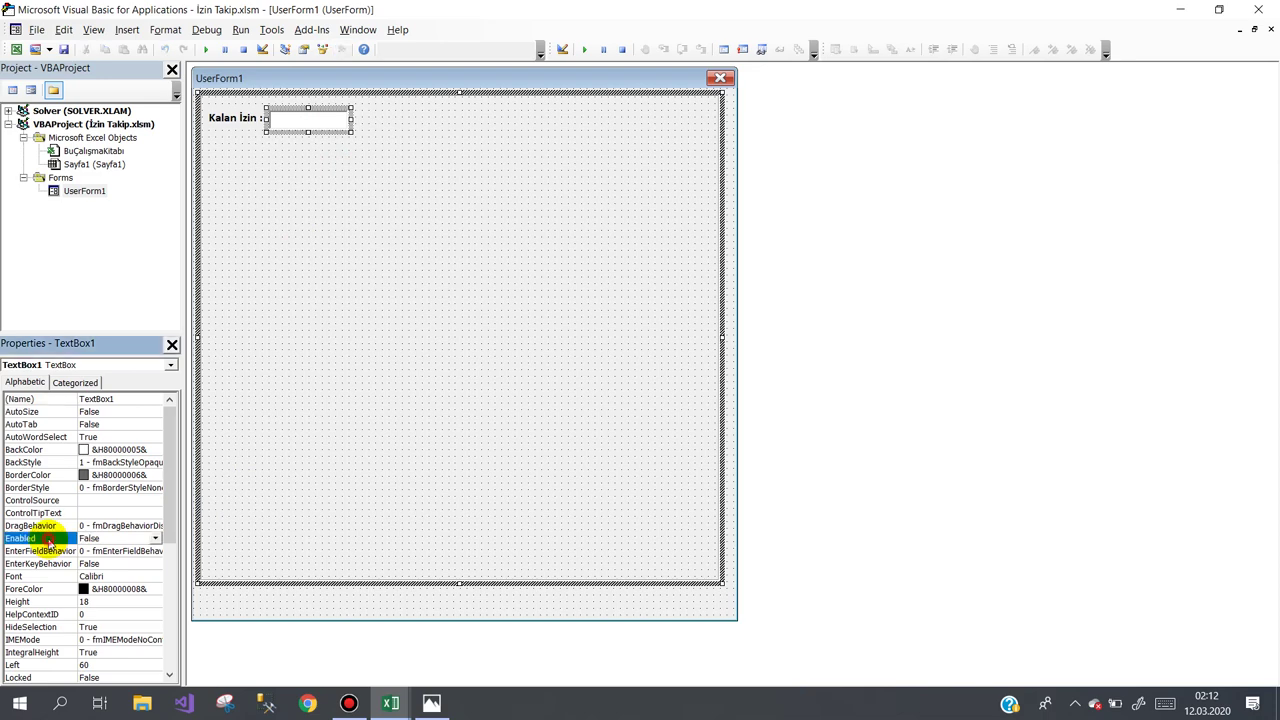
{"action": "left_click", "coordinate": [479, 158]}
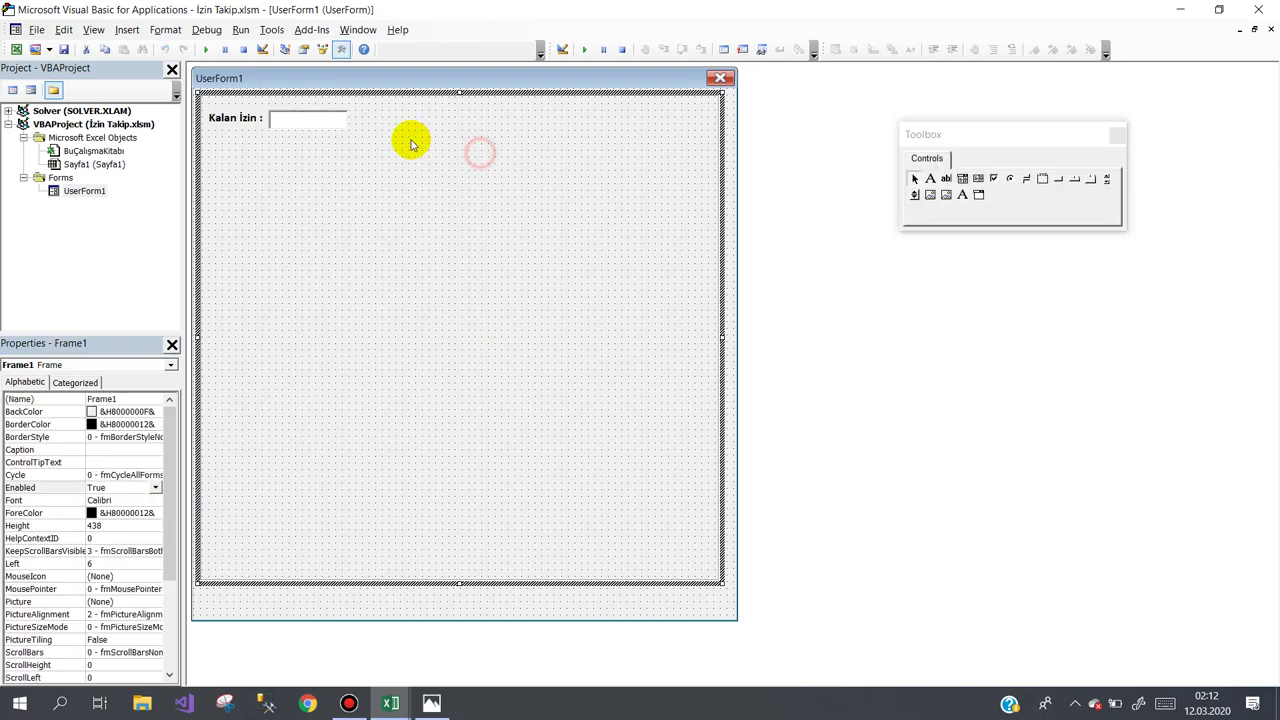
Run UserForm1 to preview it, close the preview, and show the reference image.
{"action": "left_click", "coordinate": [331, 117]}
{"action": "left_click", "coordinate": [333, 76]}
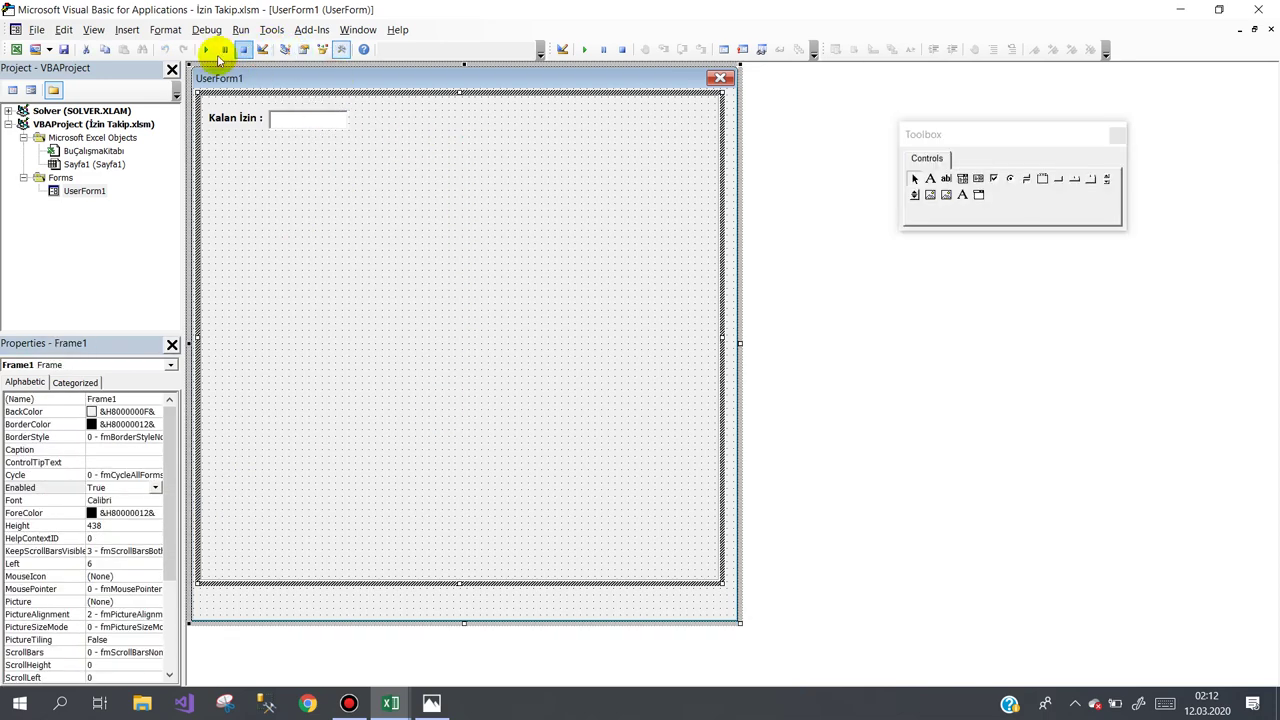
{"action": "left_click", "coordinate": [205, 50]}
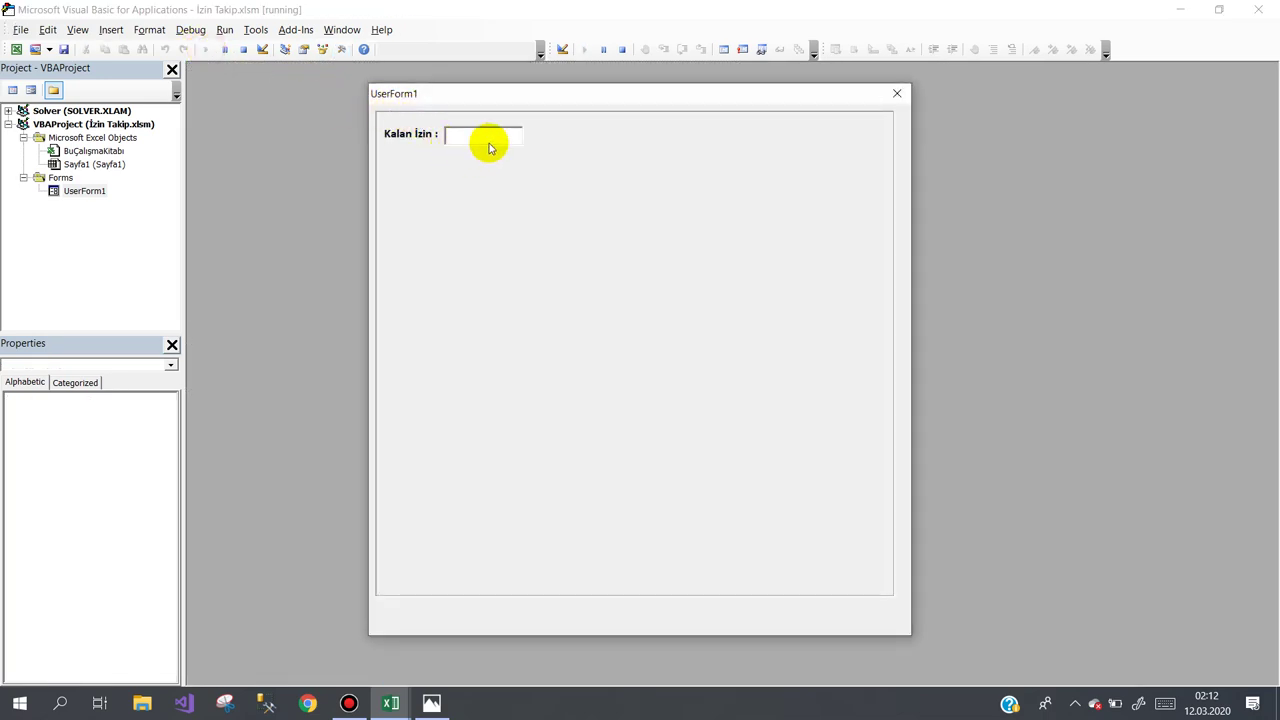
{"action": "left_click", "coordinate": [897, 93]}
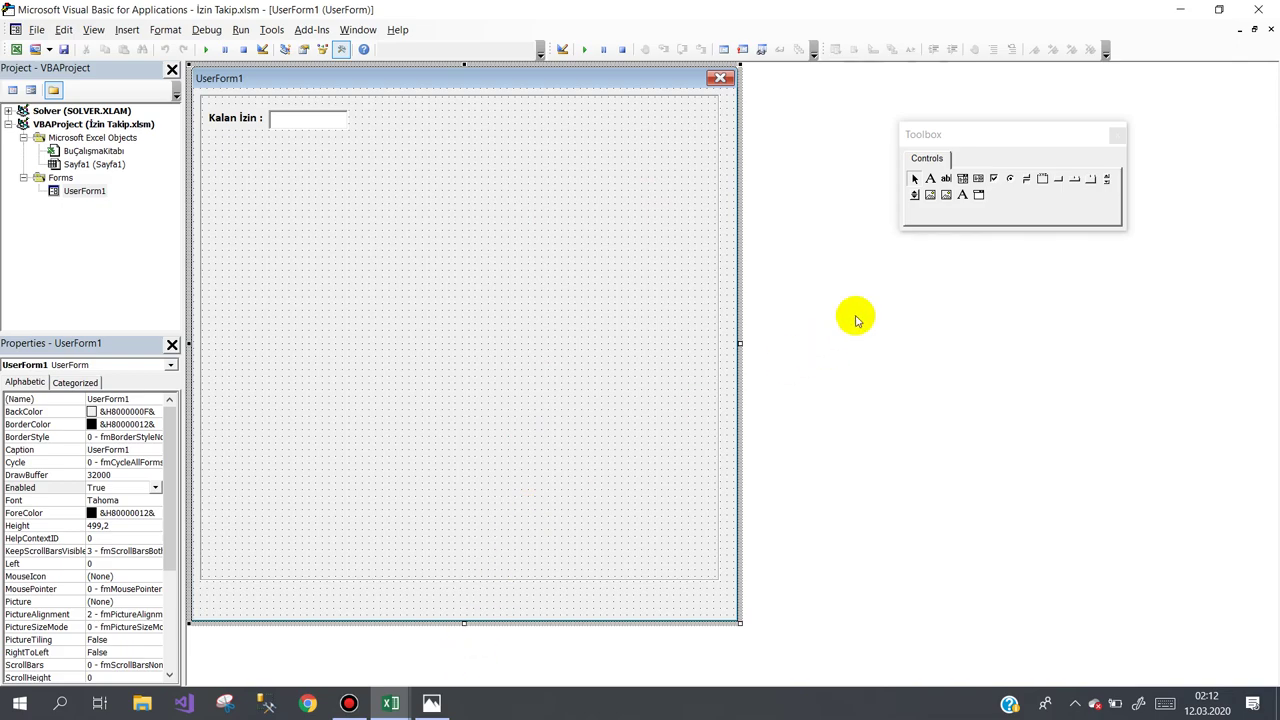
{"action": "left_click", "coordinate": [428, 705]}
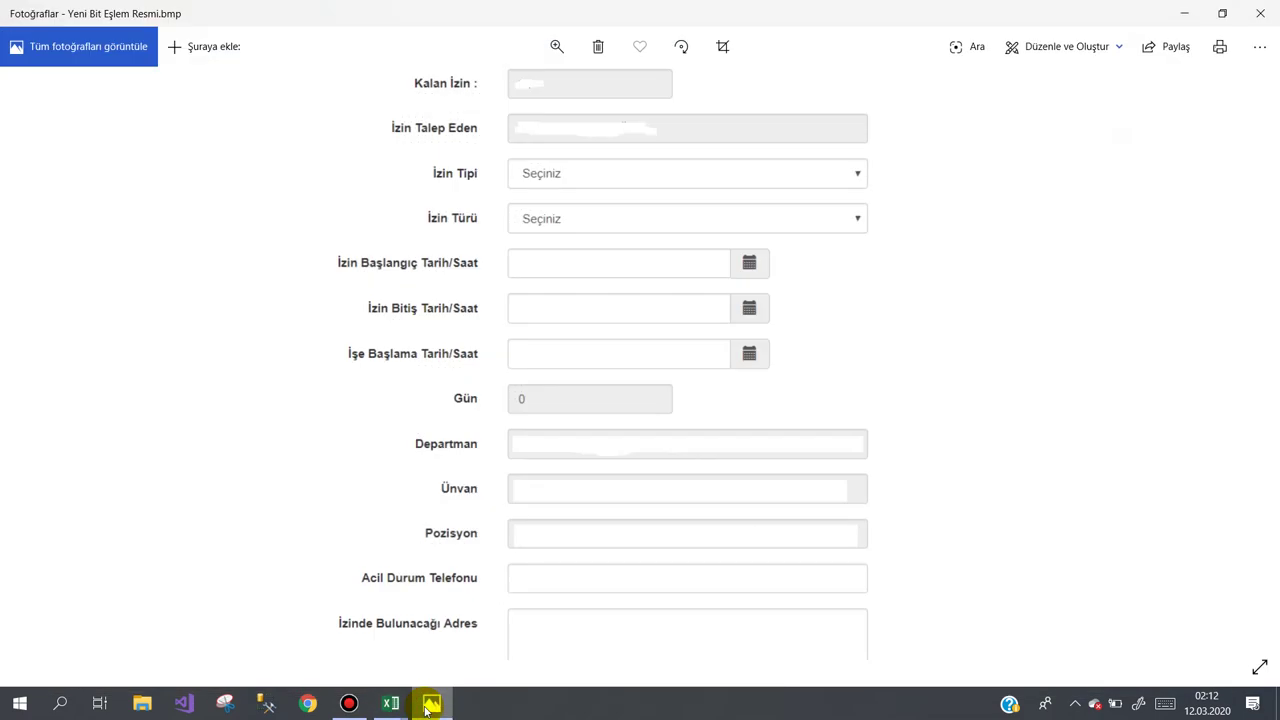
Copy the Kalan İzin label and its text box down as a second row.
{"action": "left_click", "coordinate": [428, 705]}
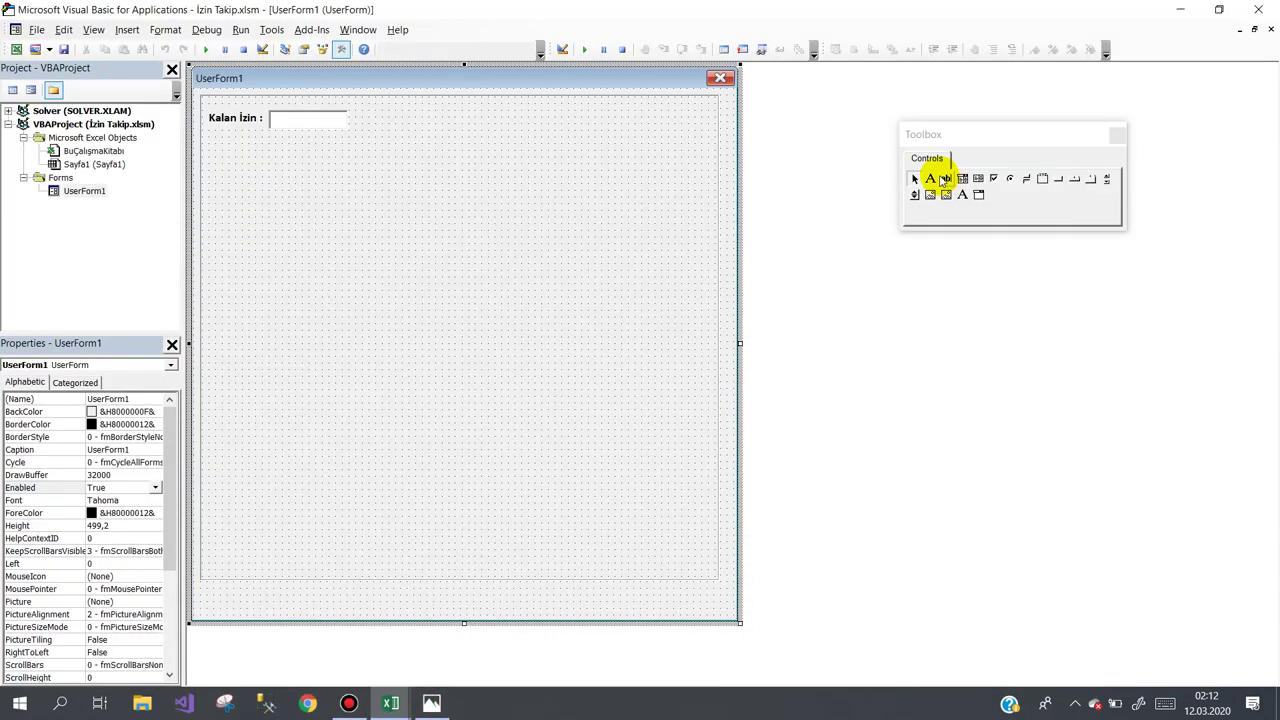
{"action": "left_click", "coordinate": [932, 178]}
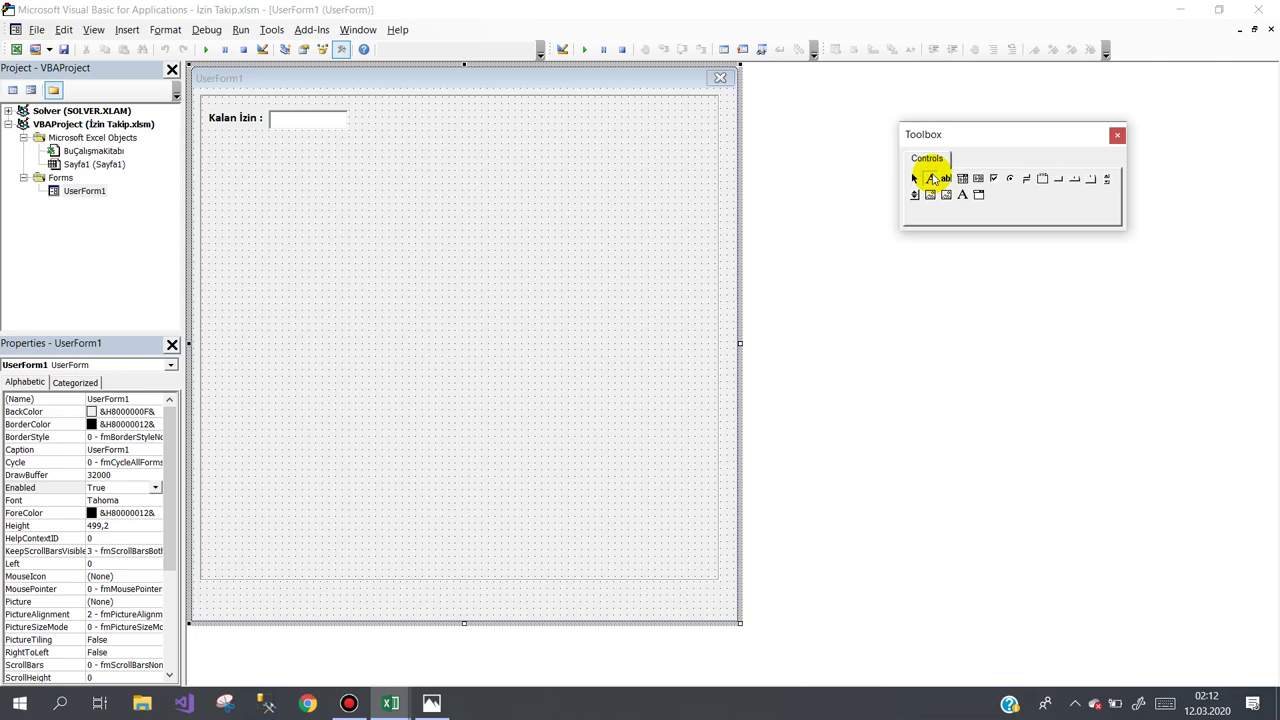
{"action": "left_click", "coordinate": [266, 162]}
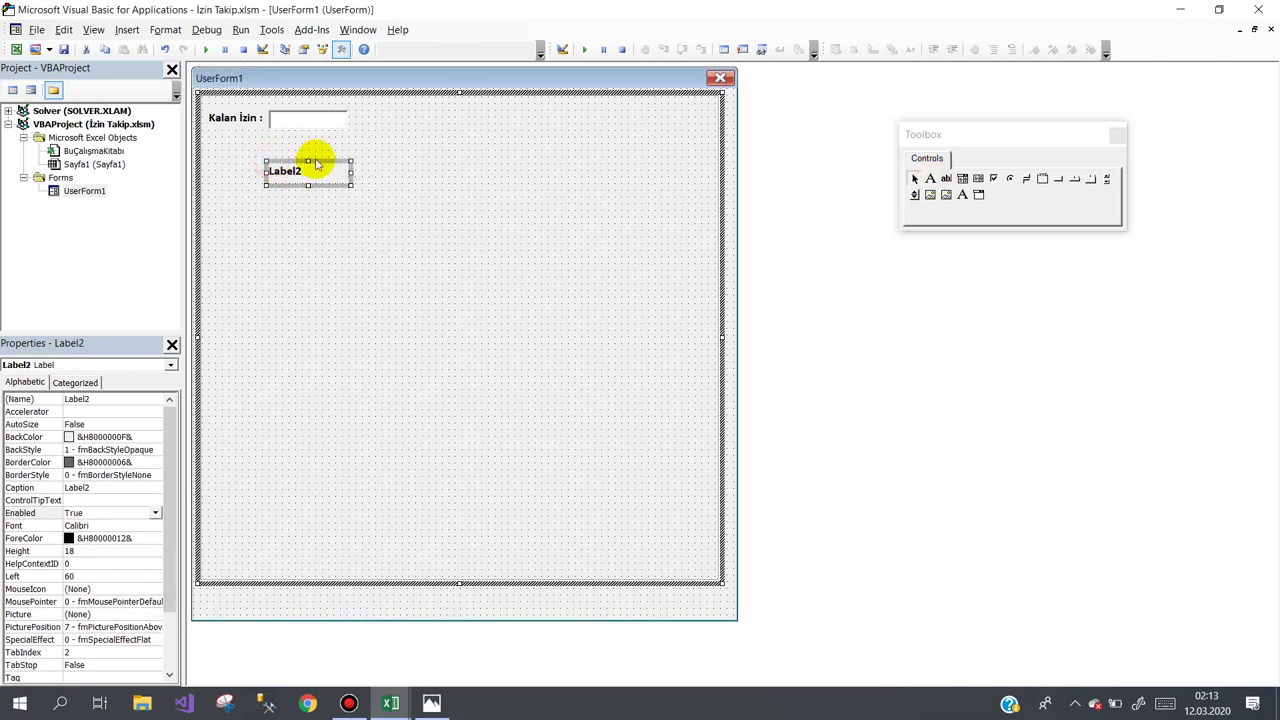
{"action": "key", "text": "Delete"}
{"action": "left_click", "coordinate": [250, 120]}
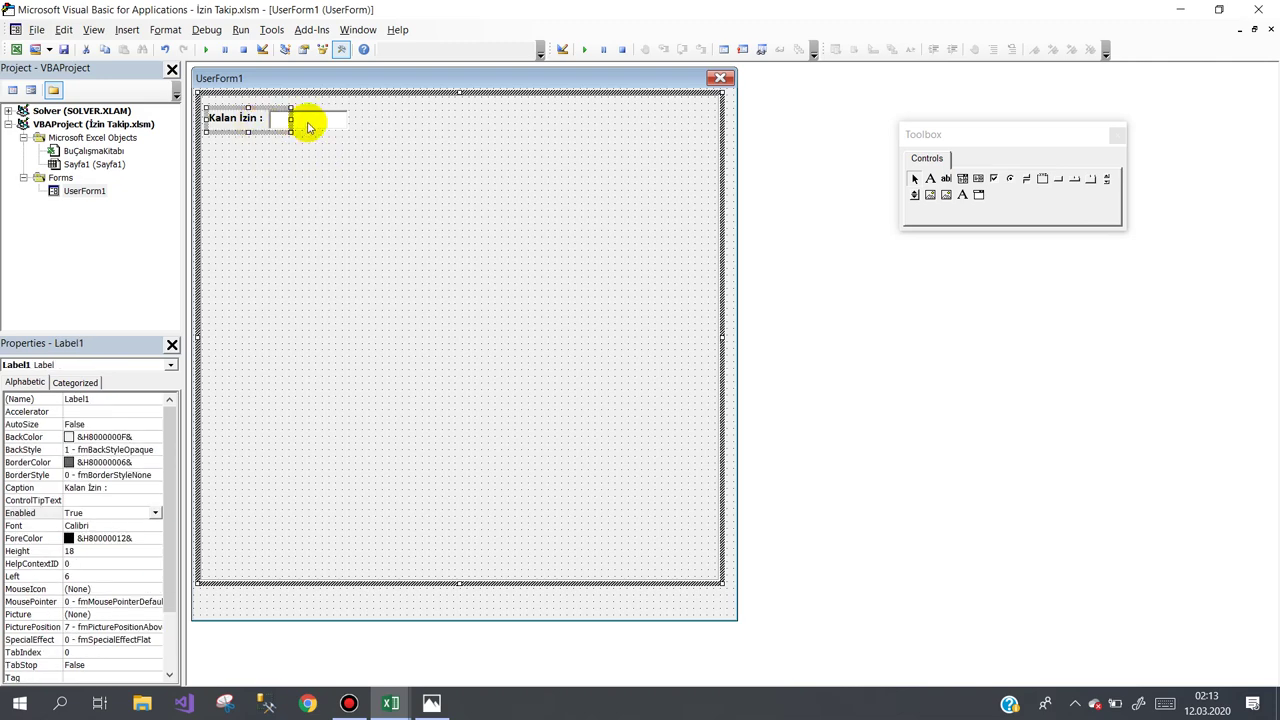
{"action": "left_click", "coordinate": [308, 126], "text": "ctrl"}
{"action": "left_click_drag", "start_coordinate": [318, 132], "coordinate": [320, 160]}
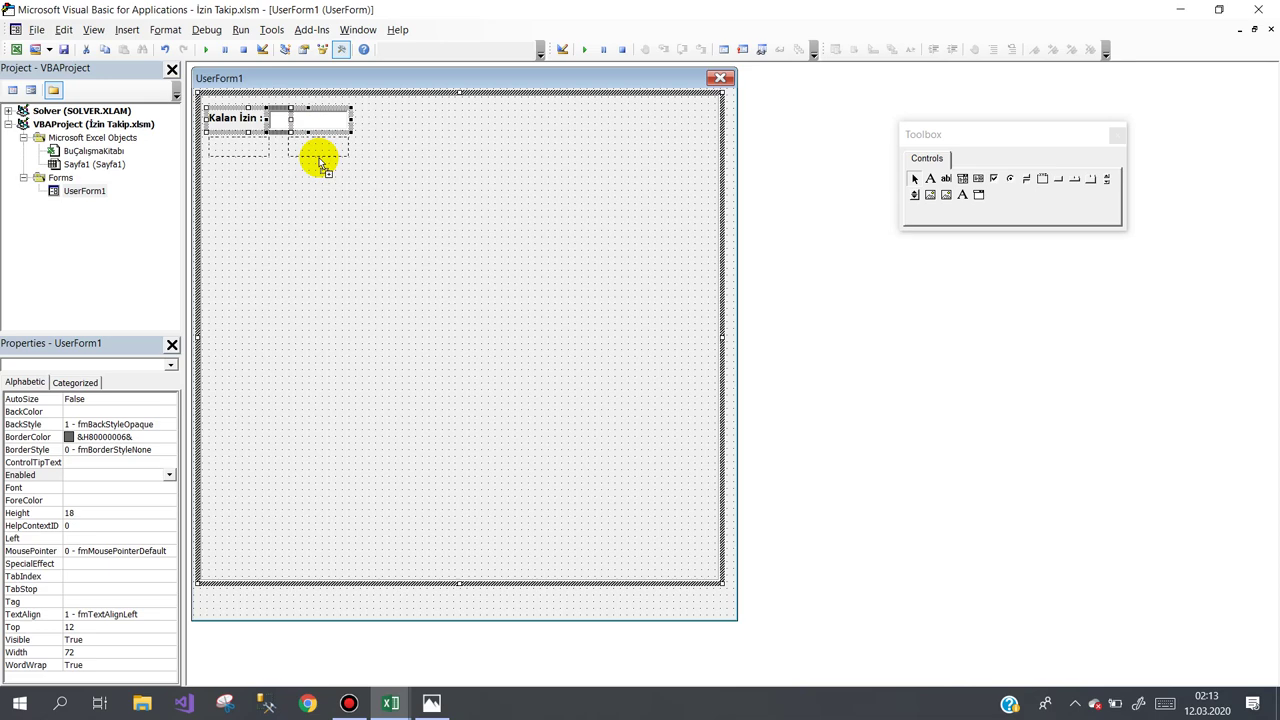
{"action": "left_click_drag", "start_coordinate": [322, 165], "coordinate": [316, 150]}
{"action": "left_click", "coordinate": [328, 176]}
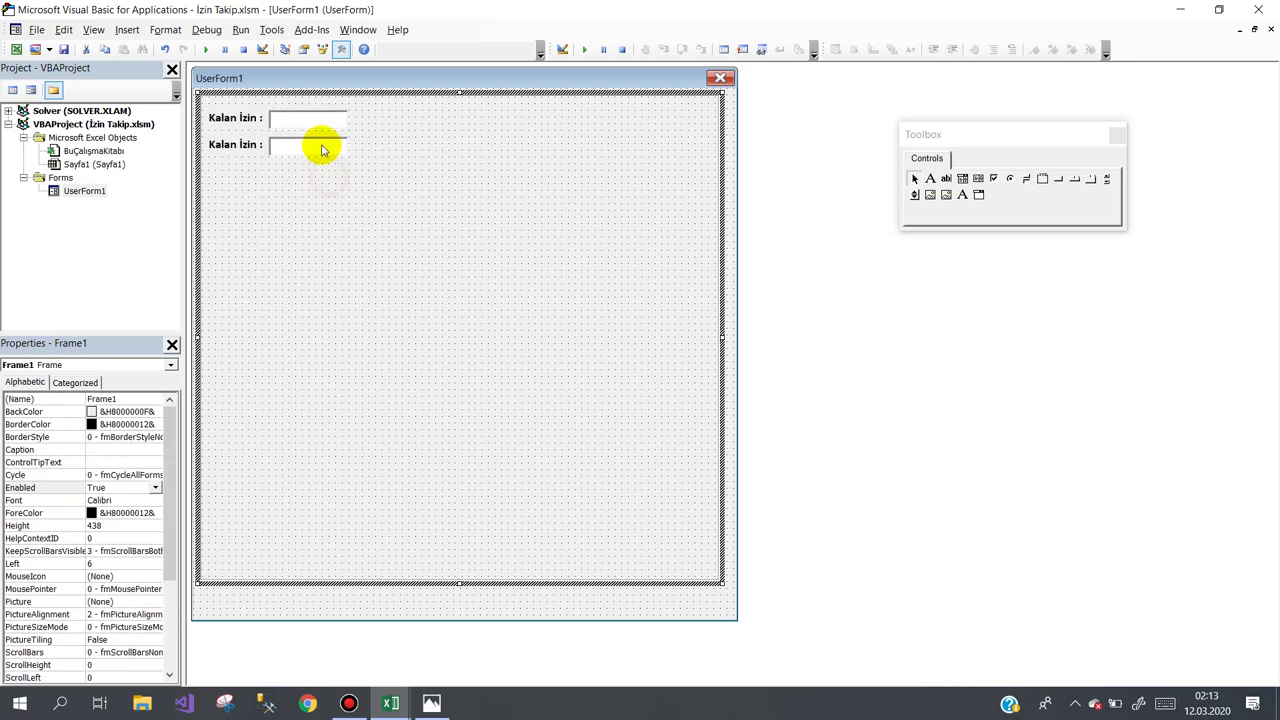
Widen the second-row TextBox2 and shift both rows slightly right.
{"action": "left_click", "coordinate": [330, 148]}
{"action": "left_click_drag", "start_coordinate": [351, 147], "coordinate": [513, 151]}
{"action": "left_click_drag", "start_coordinate": [250, 141], "coordinate": [382, 184]}
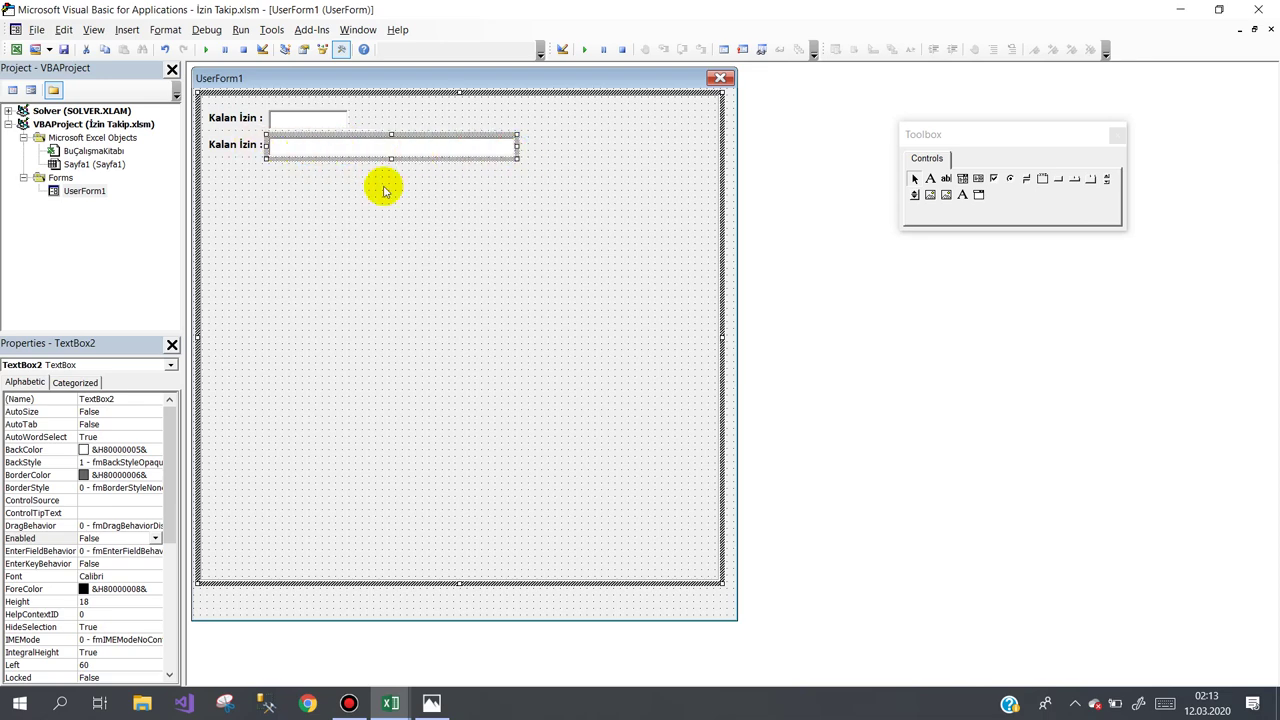
{"action": "left_click_drag", "start_coordinate": [245, 128], "coordinate": [310, 133]}
{"action": "left_click", "coordinate": [300, 180]}
Toggle TextBox2's Enabled setting and compare the form against the reference image.
{"action": "left_click", "coordinate": [266, 144]}
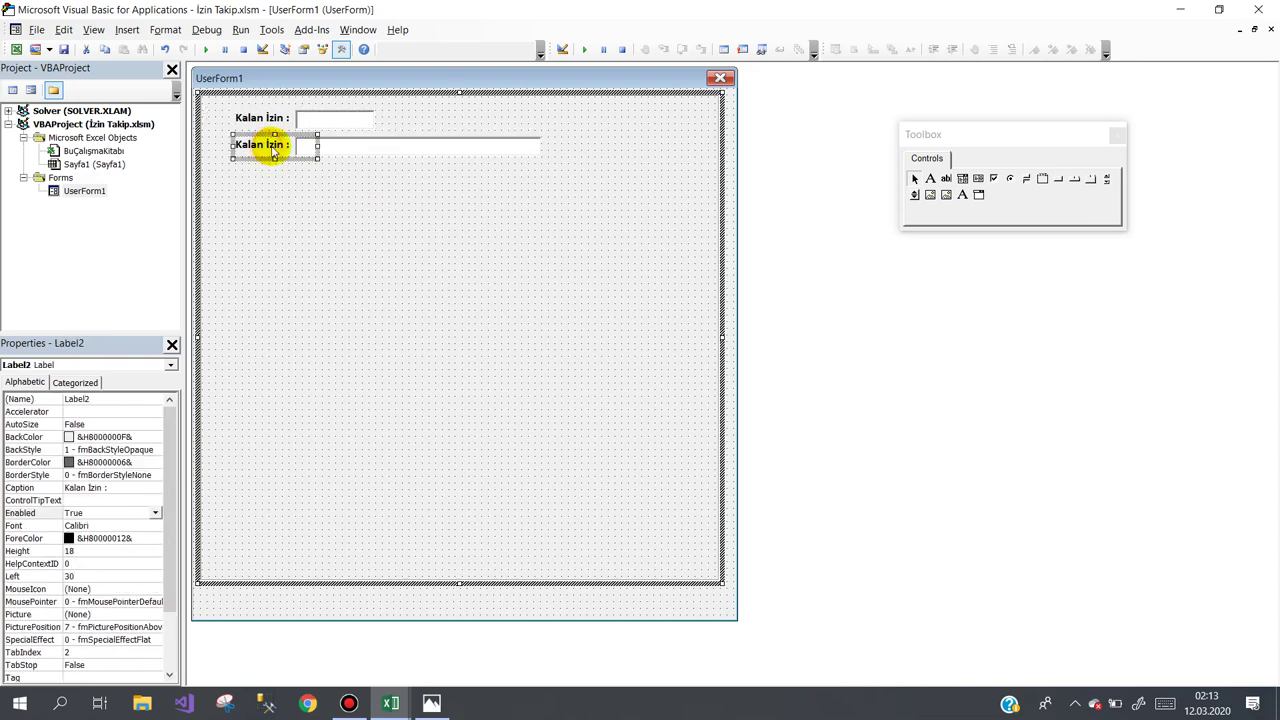
{"action": "left_click", "coordinate": [340, 150]}
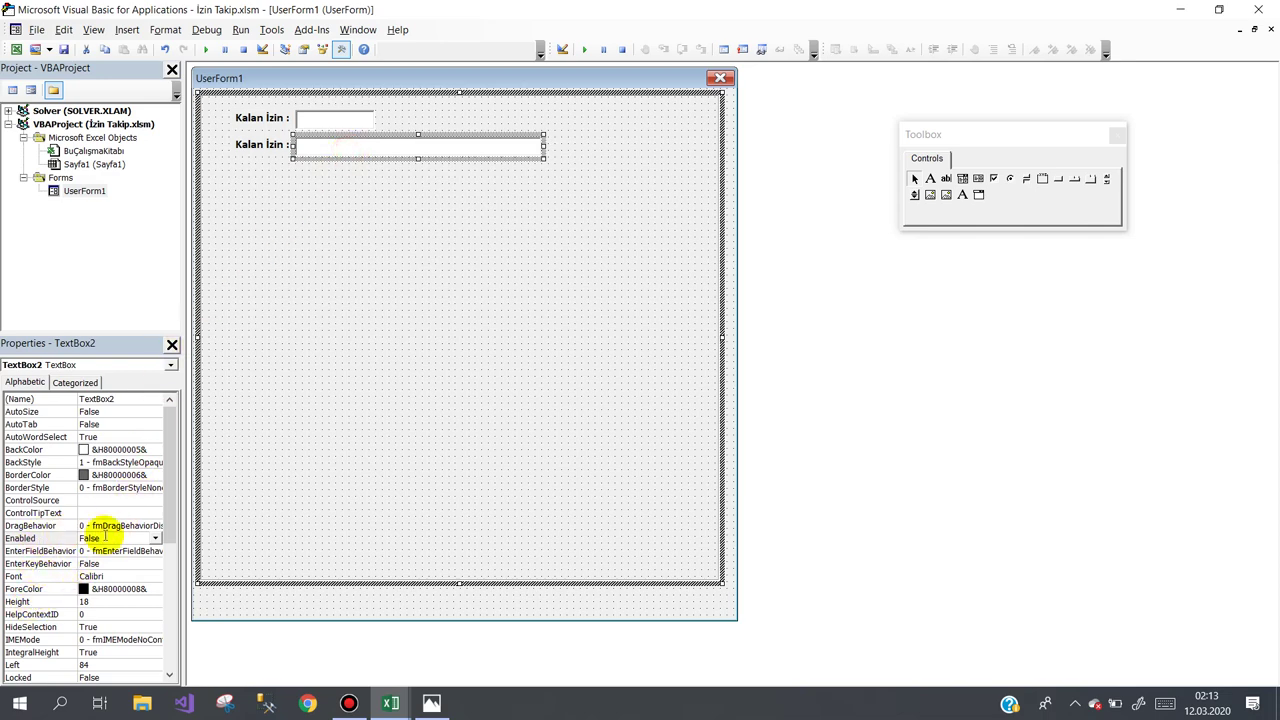
{"action": "double_click", "coordinate": [60, 545]}
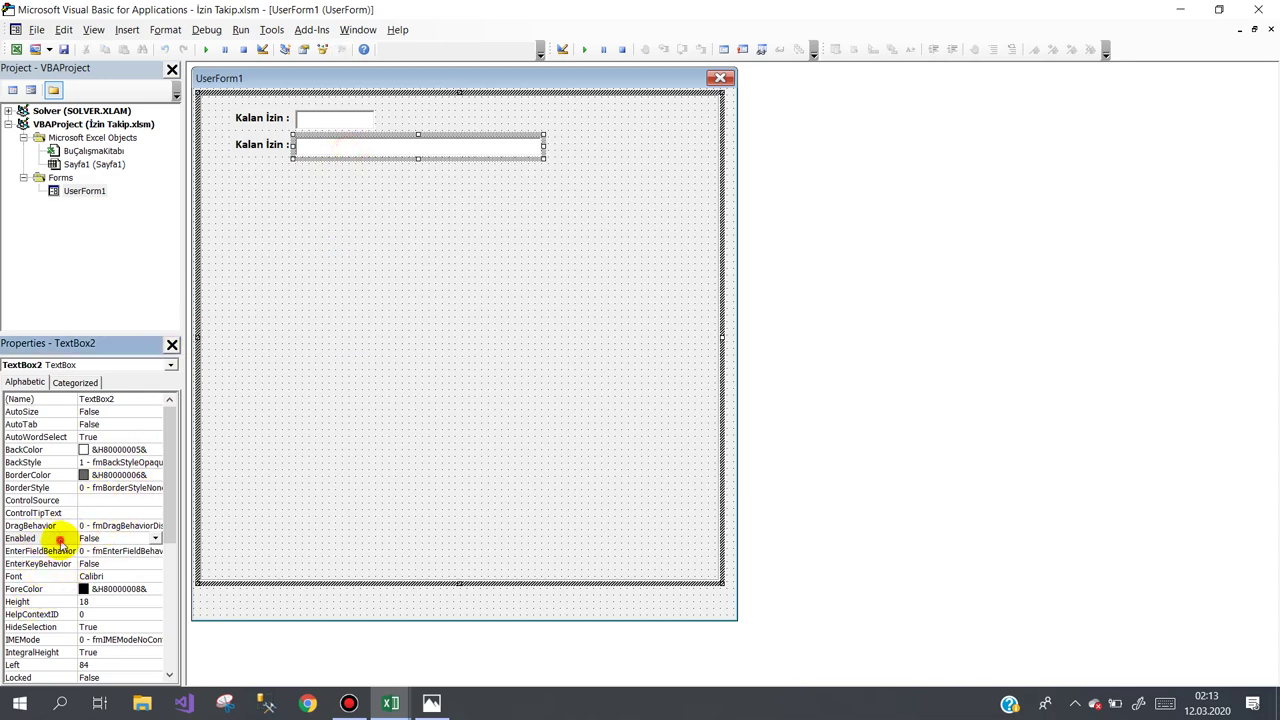
{"action": "left_click", "coordinate": [431, 703]}
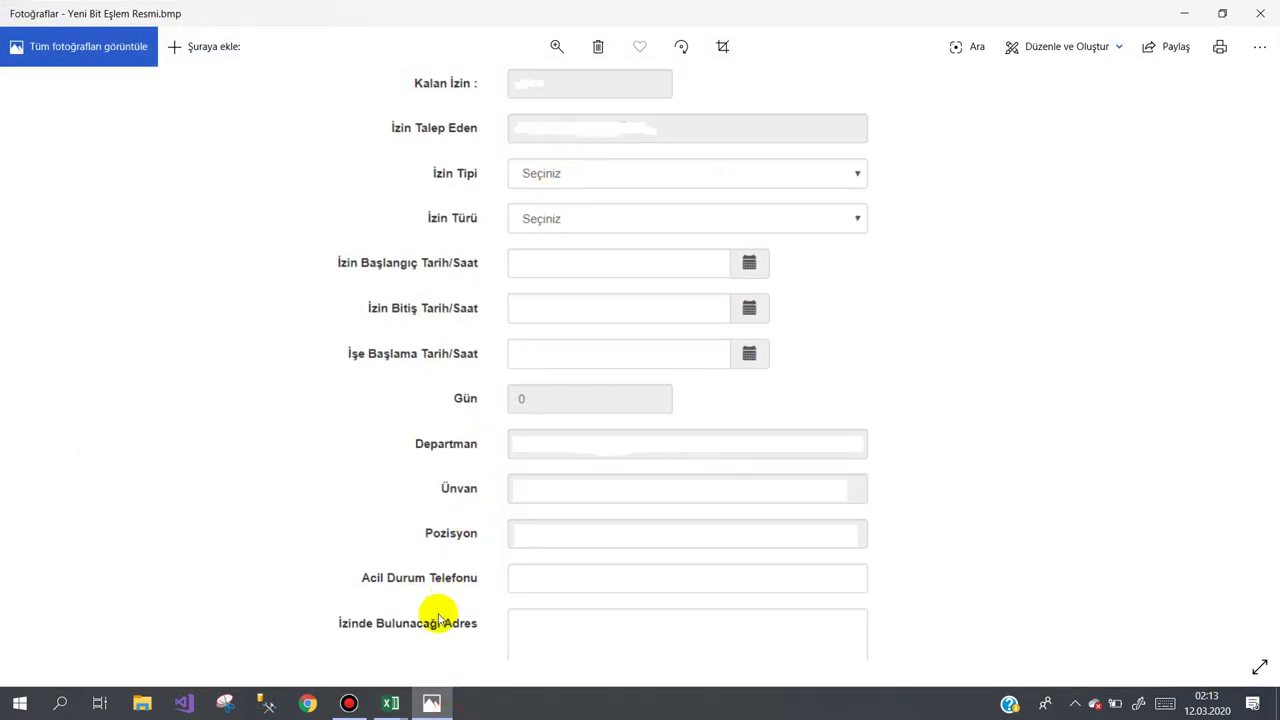
{"action": "left_click", "coordinate": [390, 703]}
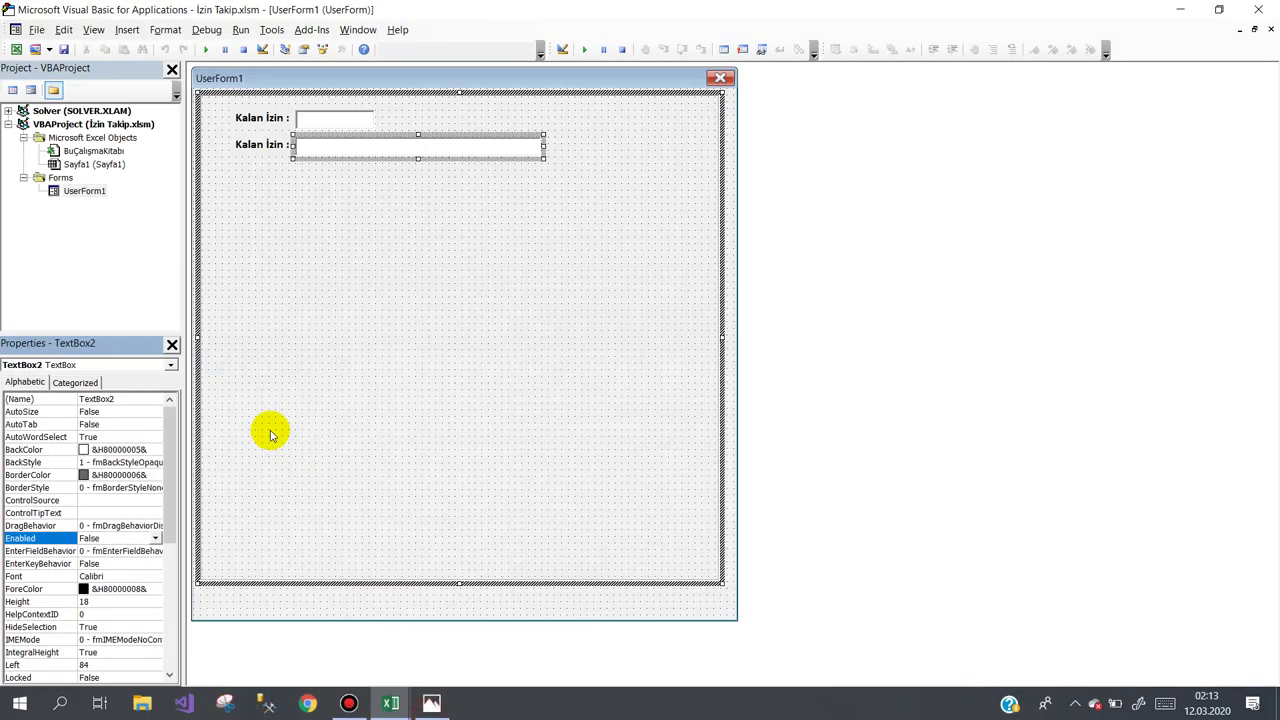
{"action": "left_click", "coordinate": [263, 140]}
Change the second-row label caption to 'İzin Talep Eden:' and move it to the form's left edge.
{"action": "left_click", "coordinate": [277, 143]}
{"action": "left_click_drag", "start_coordinate": [286, 143], "coordinate": [220, 144]}
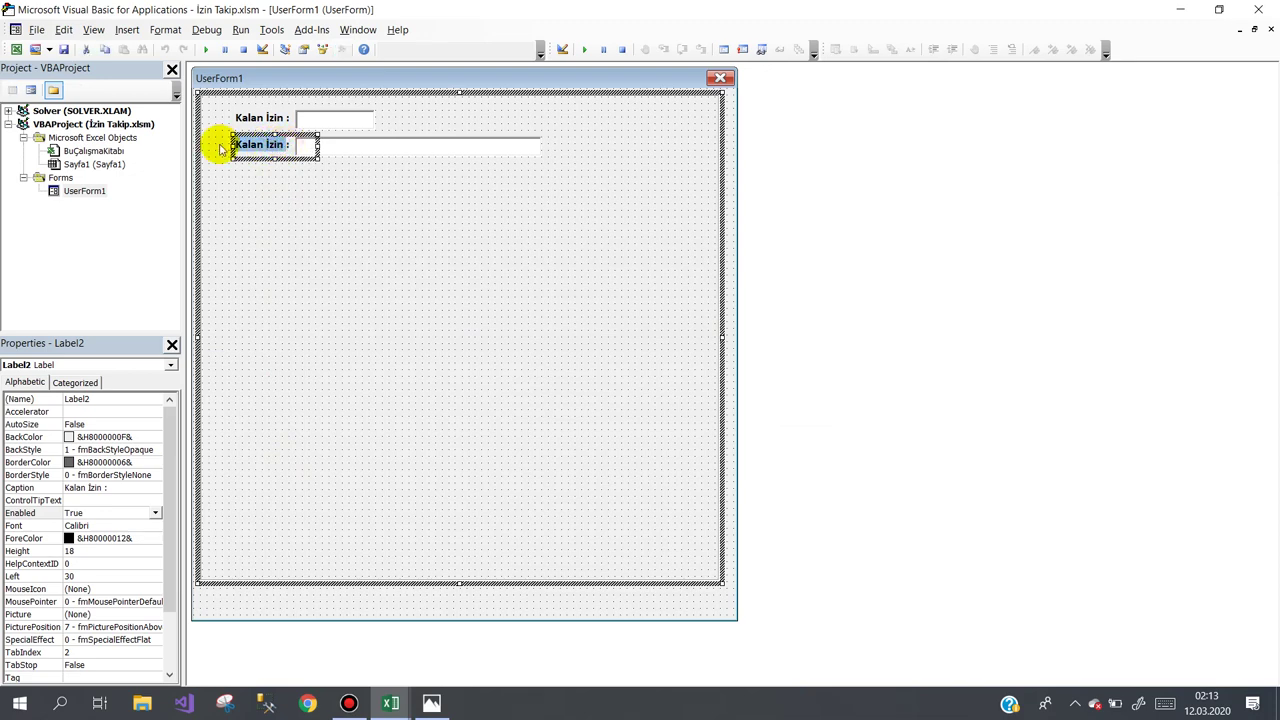
{"action": "type", "text": "İ"}
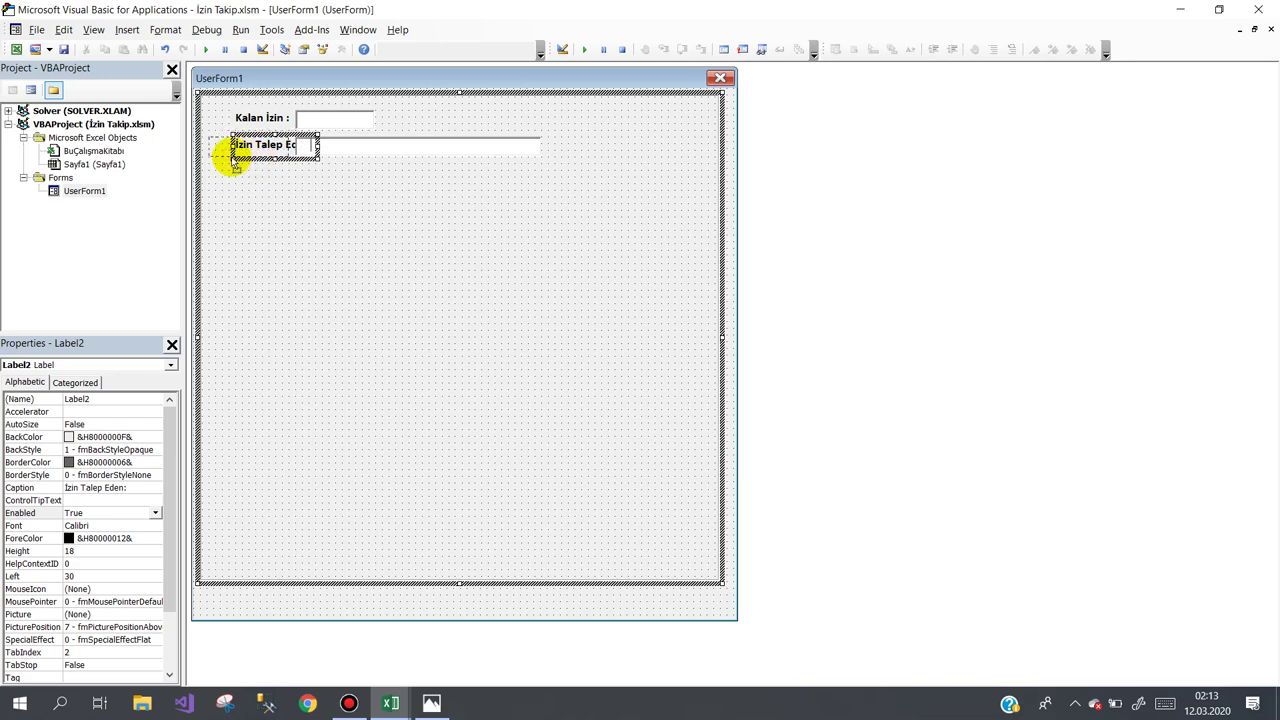
{"action": "left_click_drag", "start_coordinate": [234, 165], "coordinate": [236, 166]}
{"action": "left_click", "coordinate": [272, 175]}
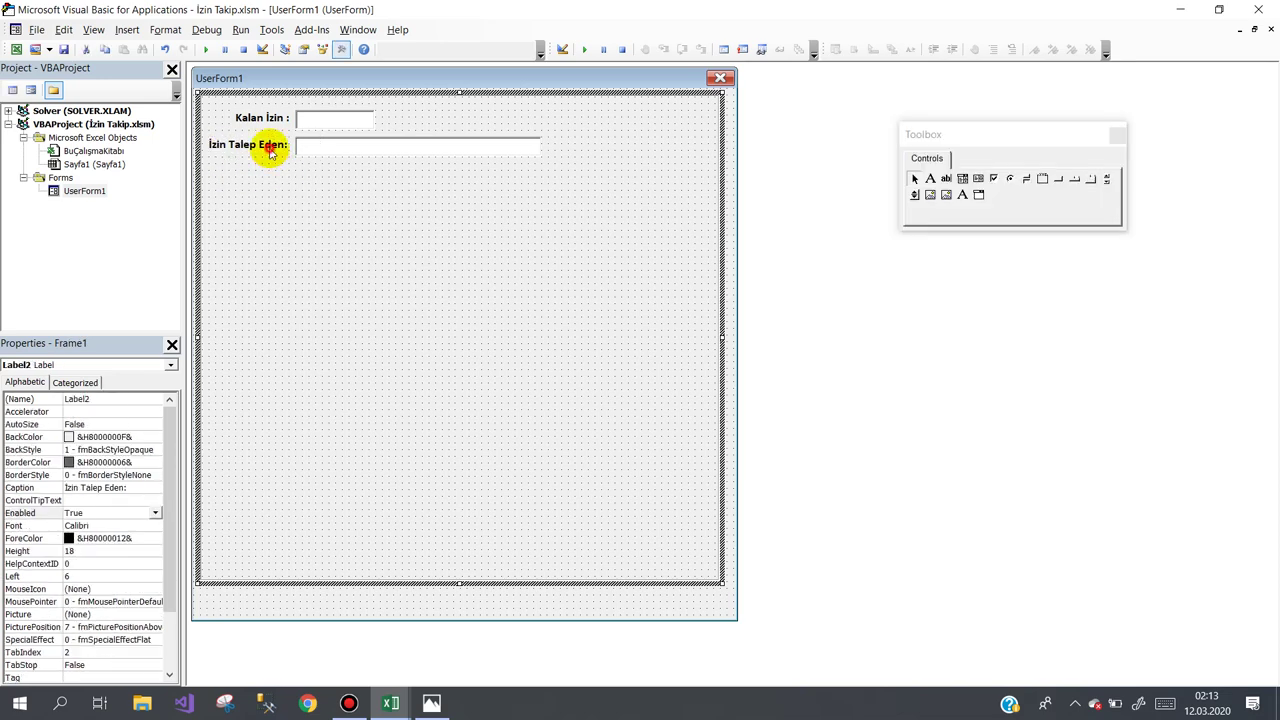
Set the İzin Talep Eden: label's TextAlign to 3 - fmTextAlignRight.
{"action": "left_click", "coordinate": [270, 150]}
{"action": "left_click_drag", "start_coordinate": [171, 471], "coordinate": [185, 595]}
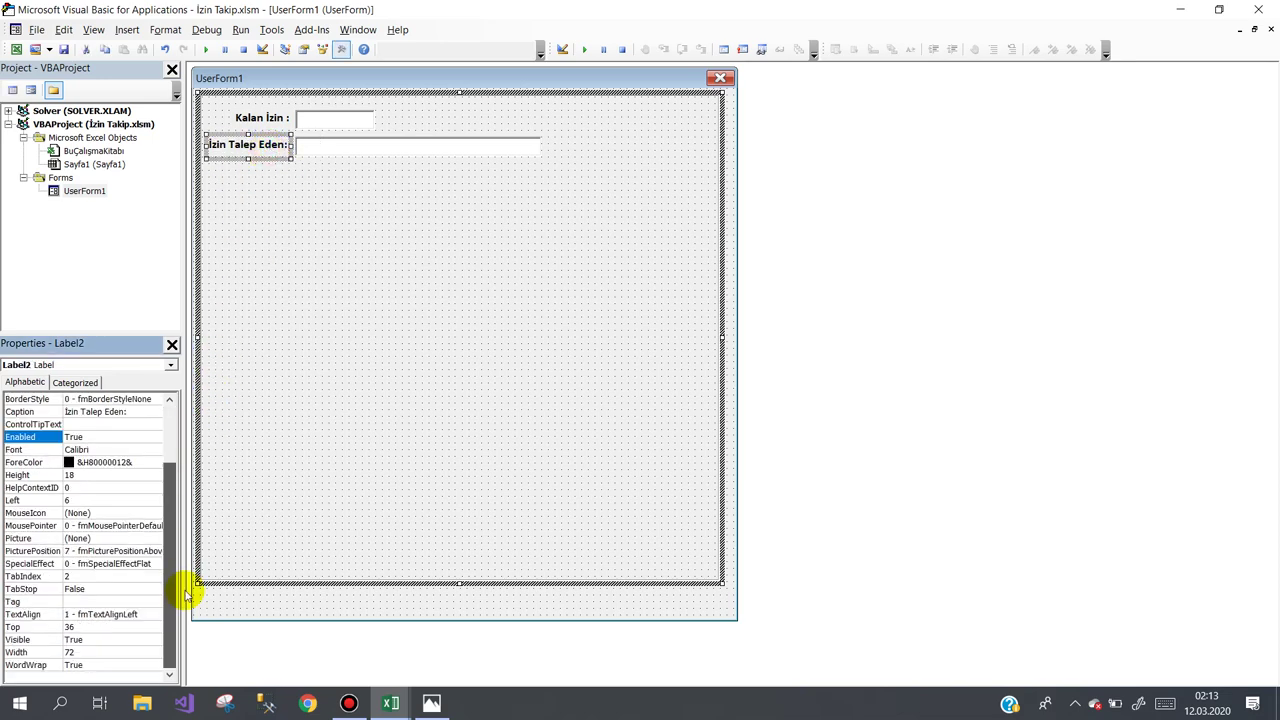
{"action": "left_click", "coordinate": [24, 614]}
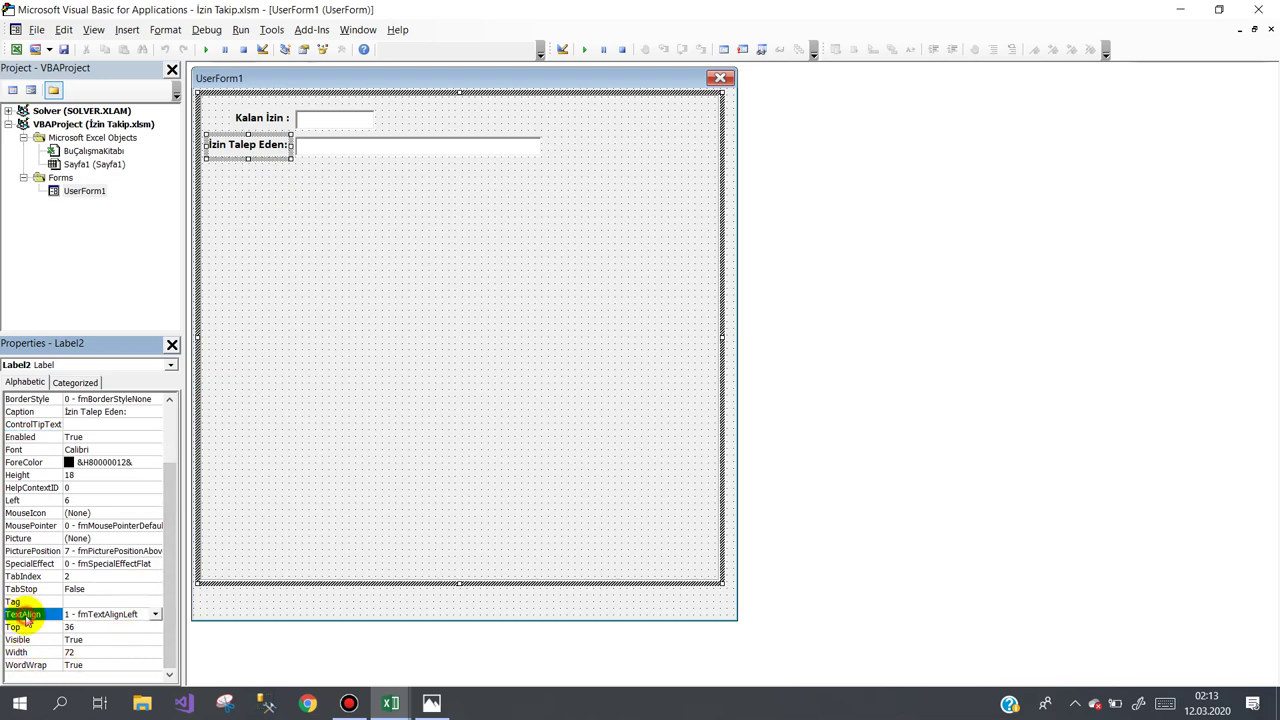
{"action": "left_click", "coordinate": [155, 614]}
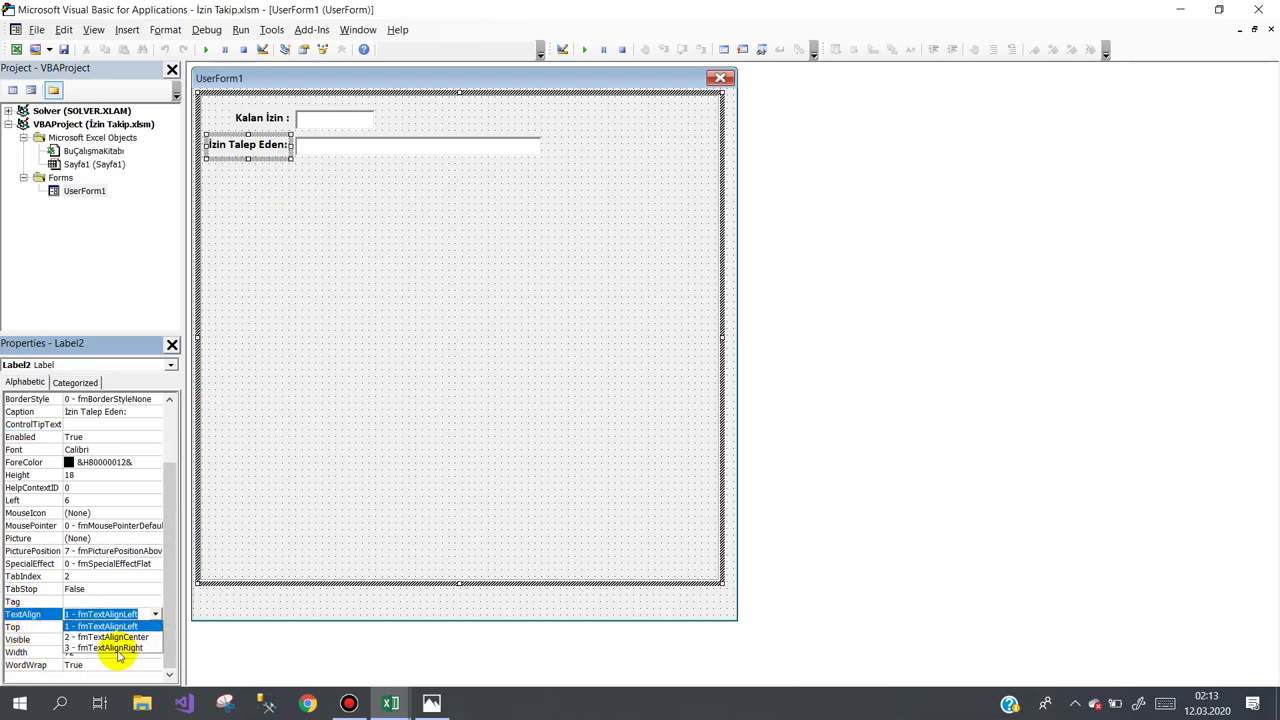
{"action": "left_click", "coordinate": [110, 649]}
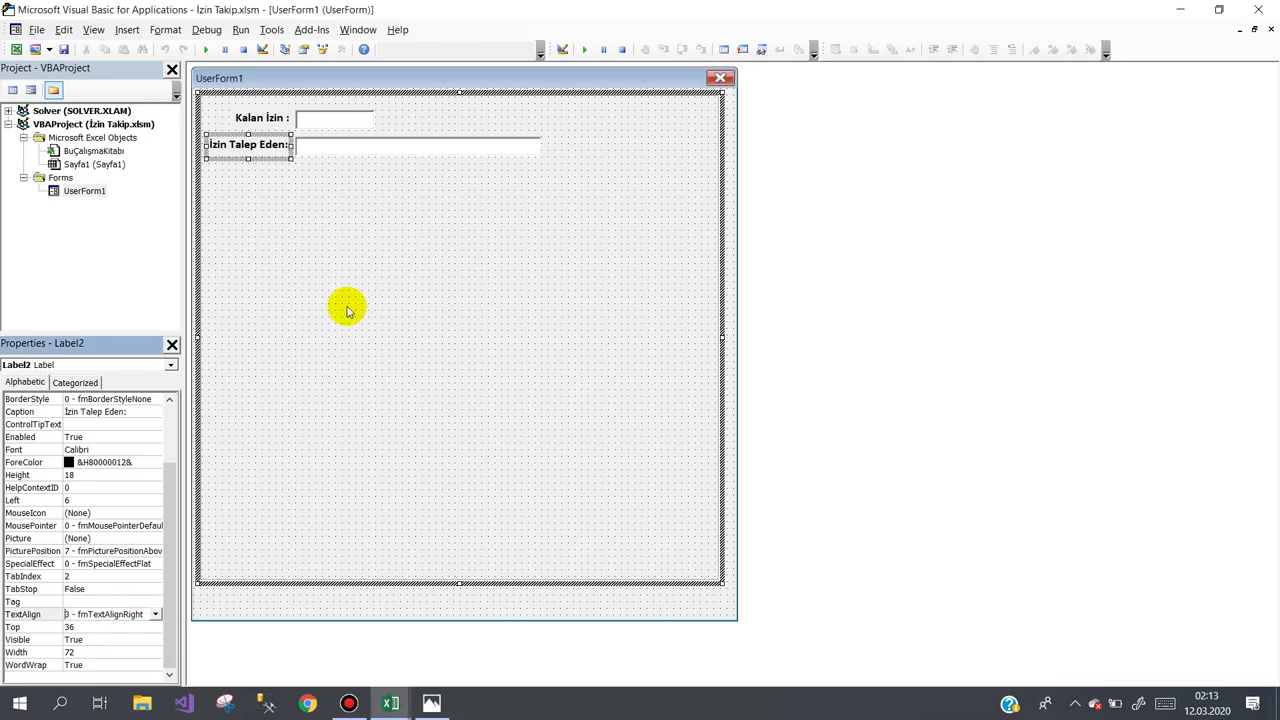
{"action": "left_click", "coordinate": [371, 207]}
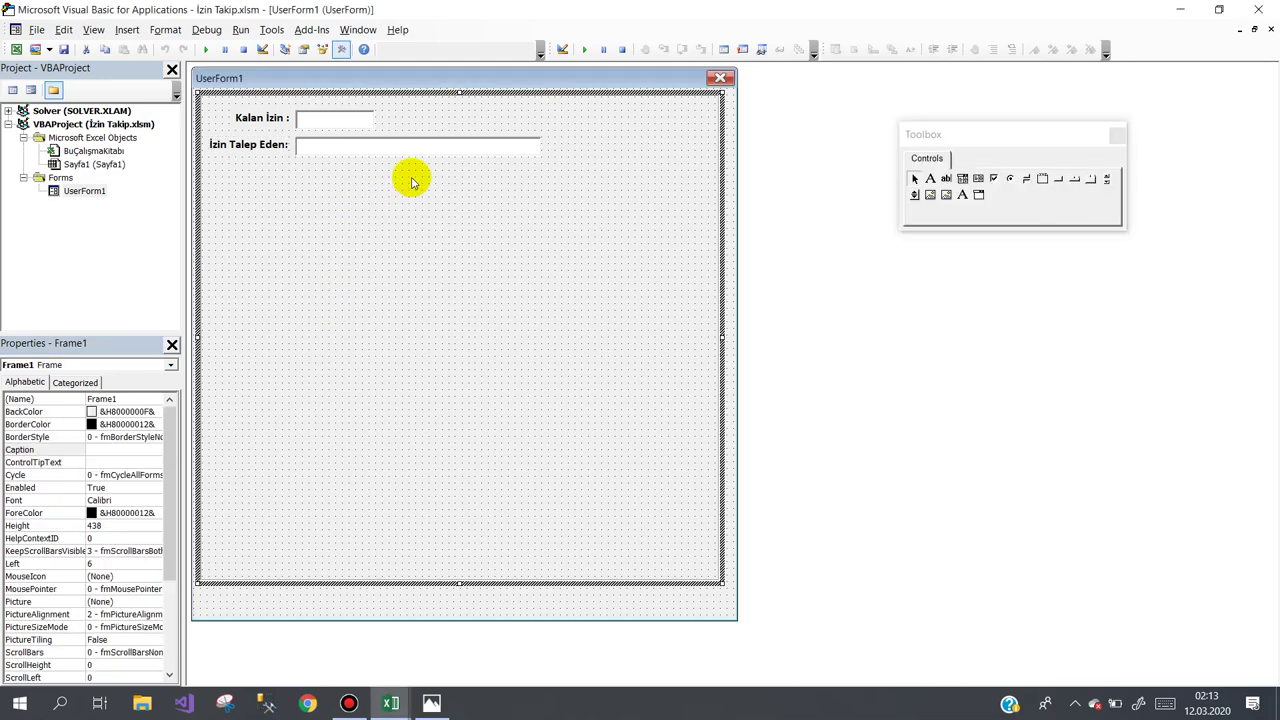
After checking the reference image, copy the İzin Talep Eden: label into the third row.
{"action": "left_click", "coordinate": [431, 703]}
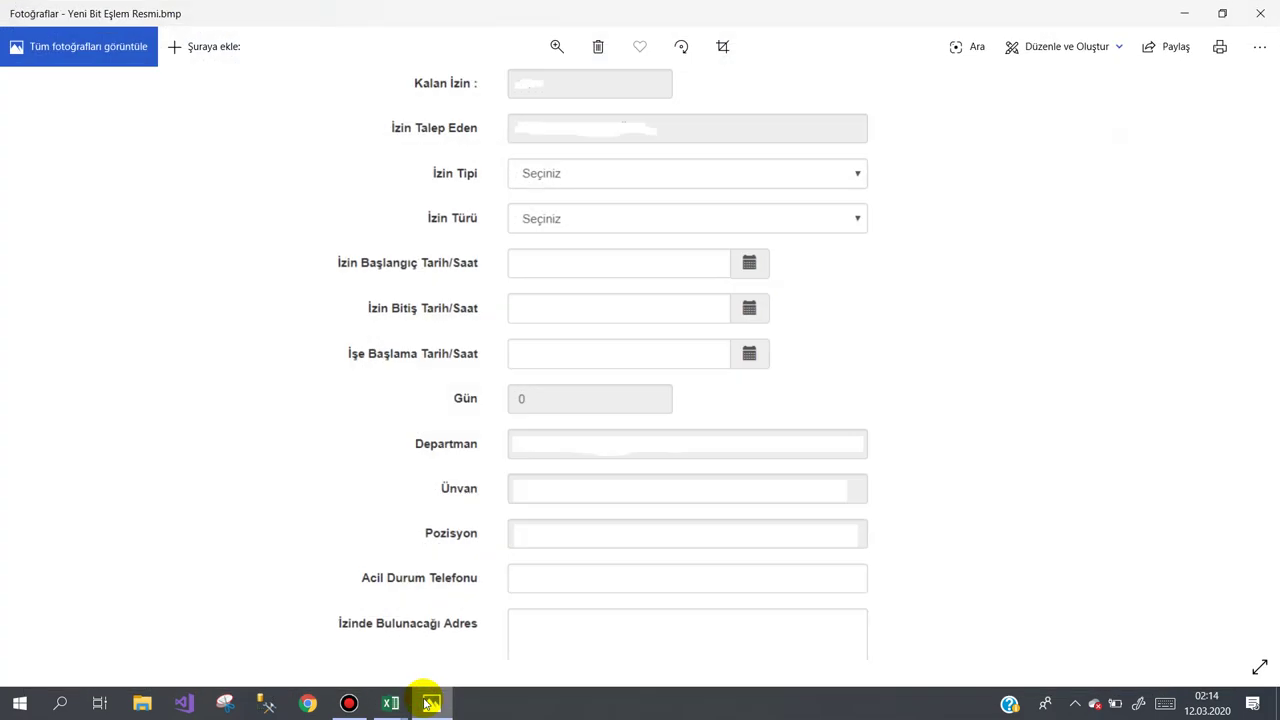
{"action": "left_click", "coordinate": [427, 703]}
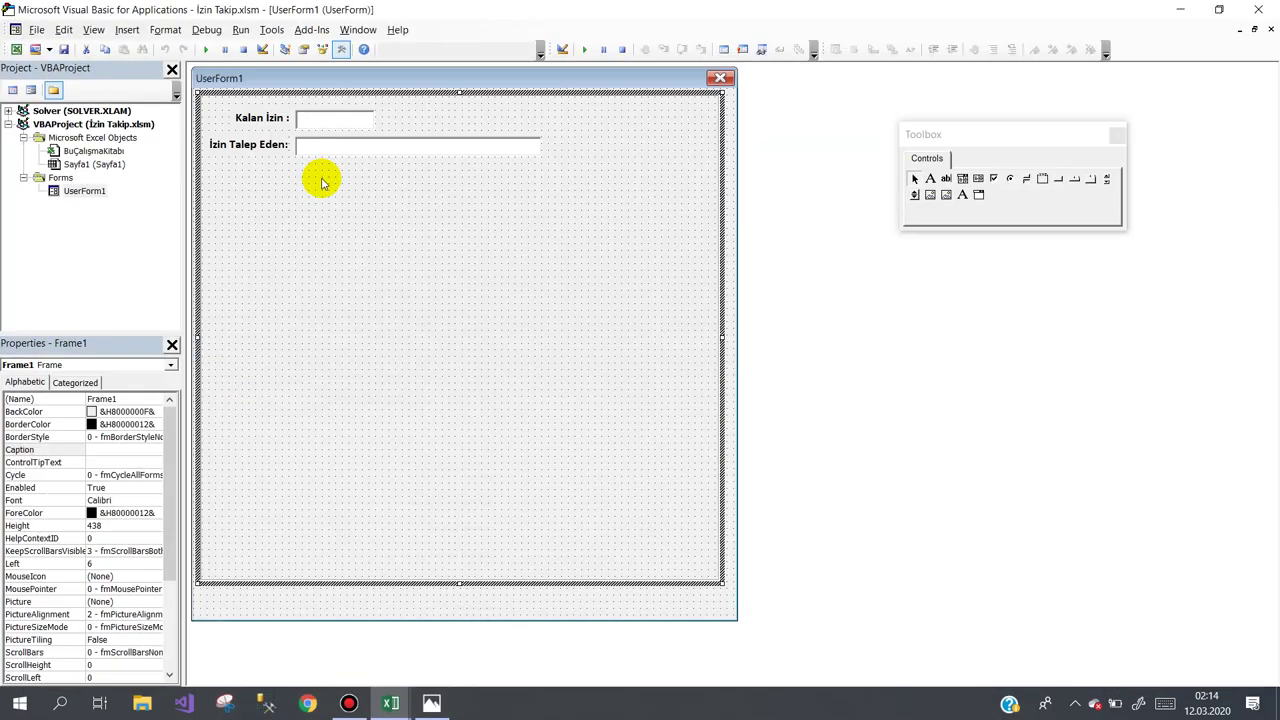
{"action": "left_click", "coordinate": [272, 150]}
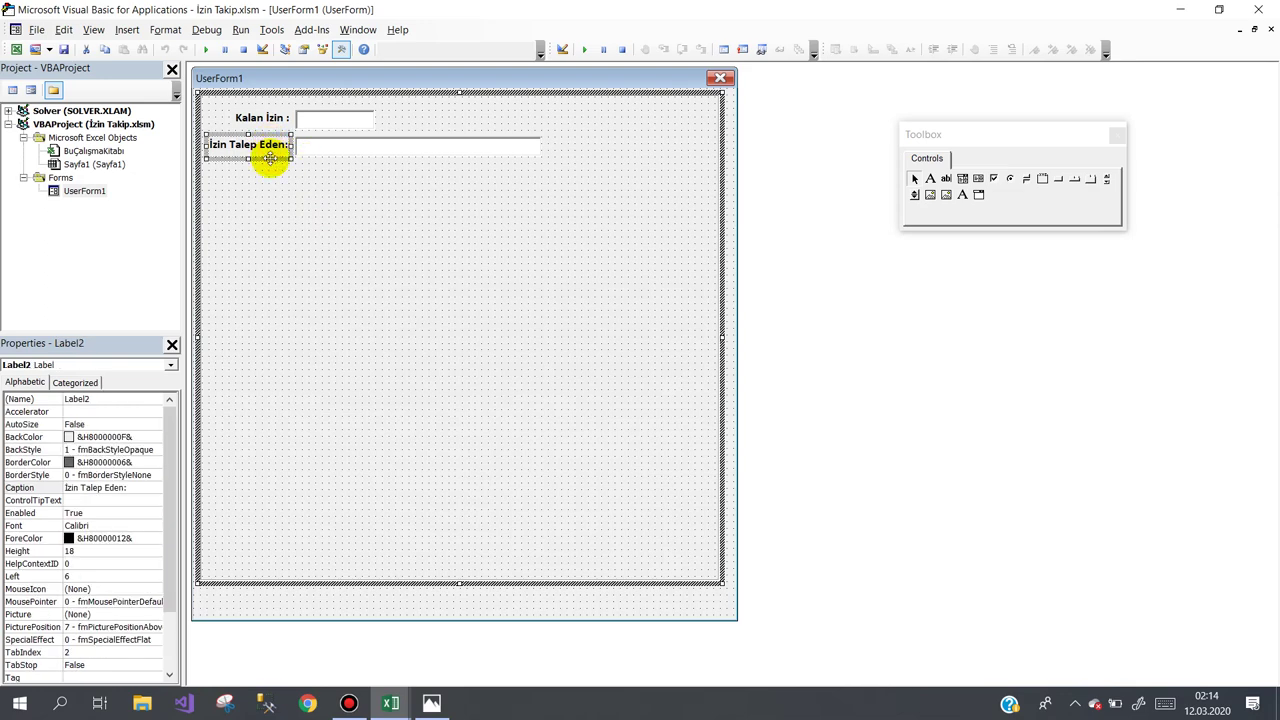
{"action": "left_click_drag", "start_coordinate": [270, 158], "coordinate": [276, 190]}
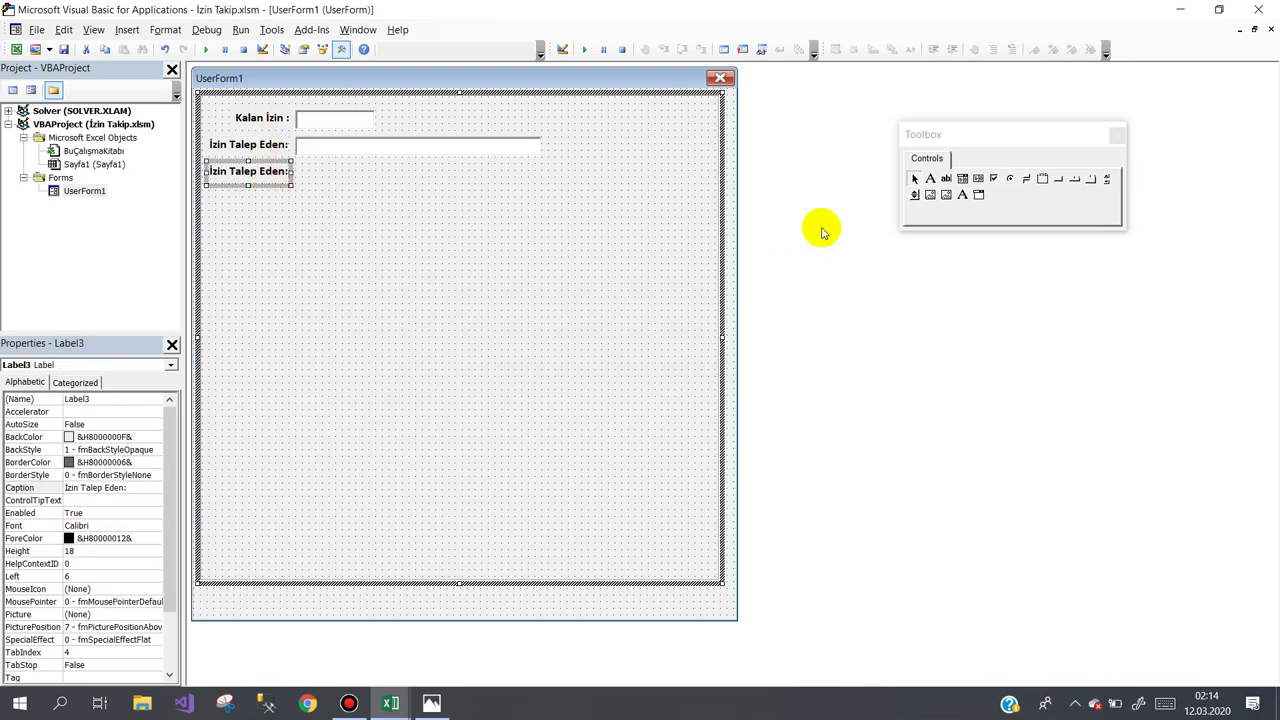
Draw a combo box beside the copied third-row label.
{"action": "left_click", "coordinate": [963, 178]}
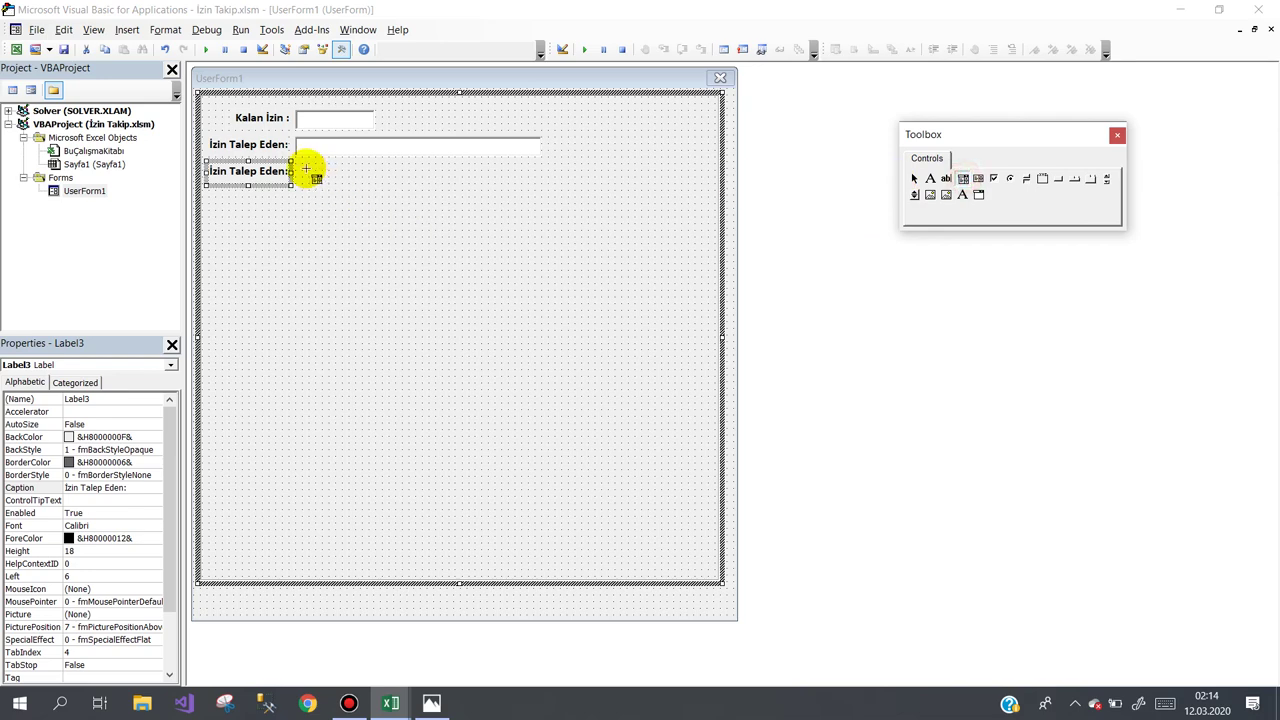
{"action": "mouse_move", "coordinate": [293, 161]}
{"action": "left_mouse_down"}
{"action": "mouse_move", "coordinate": [377, 185]}
{"action": "mouse_move", "coordinate": [418, 173]}
{"action": "left_mouse_up"}
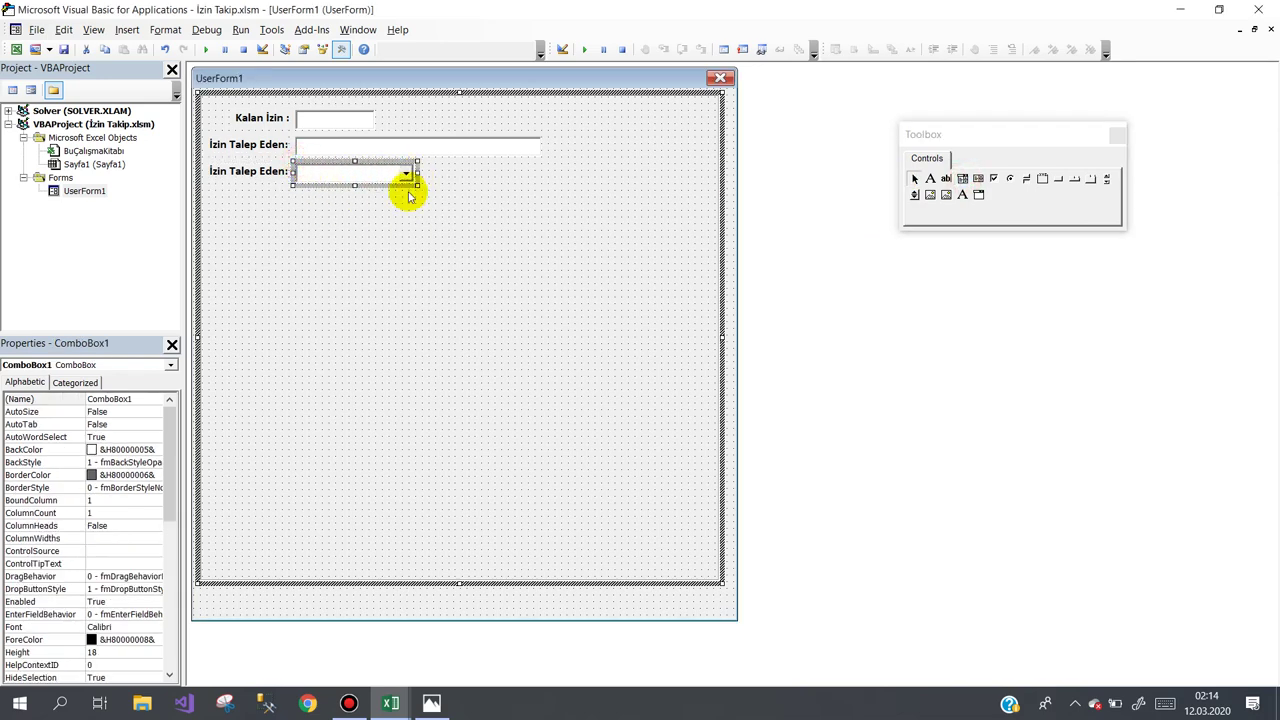
{"action": "left_click", "coordinate": [387, 221]}
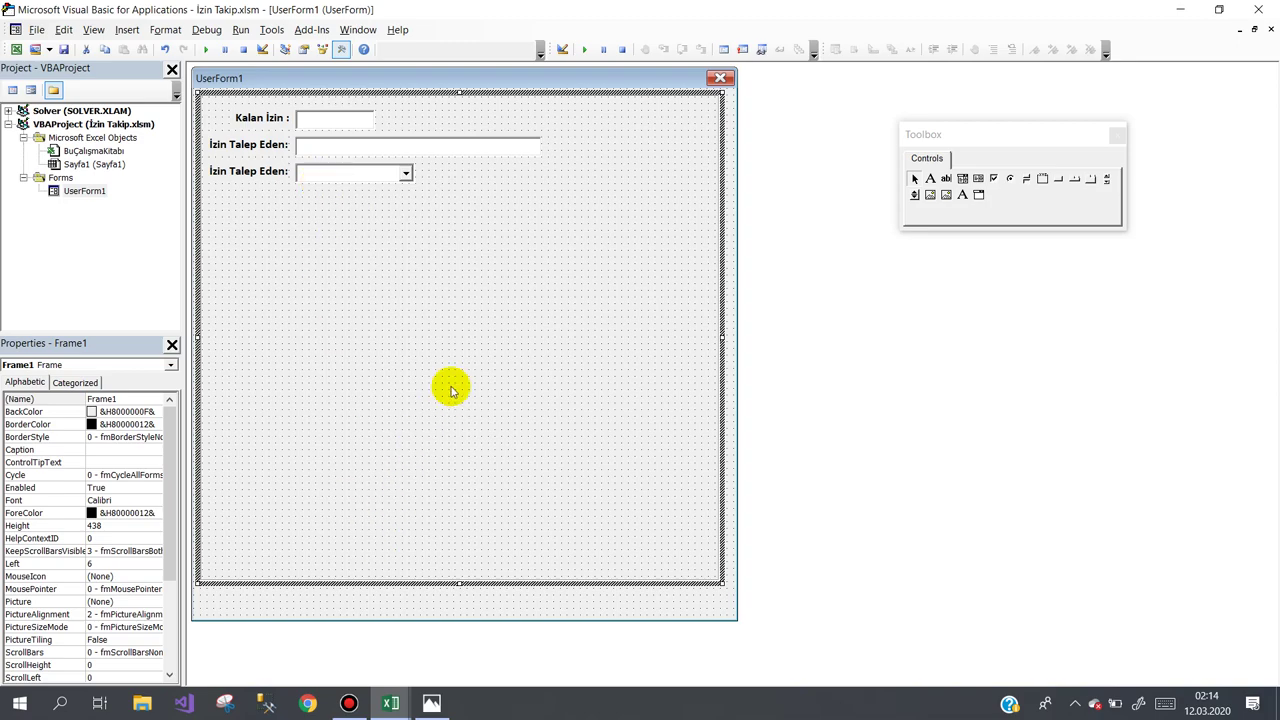
{"action": "left_click", "coordinate": [431, 703]}
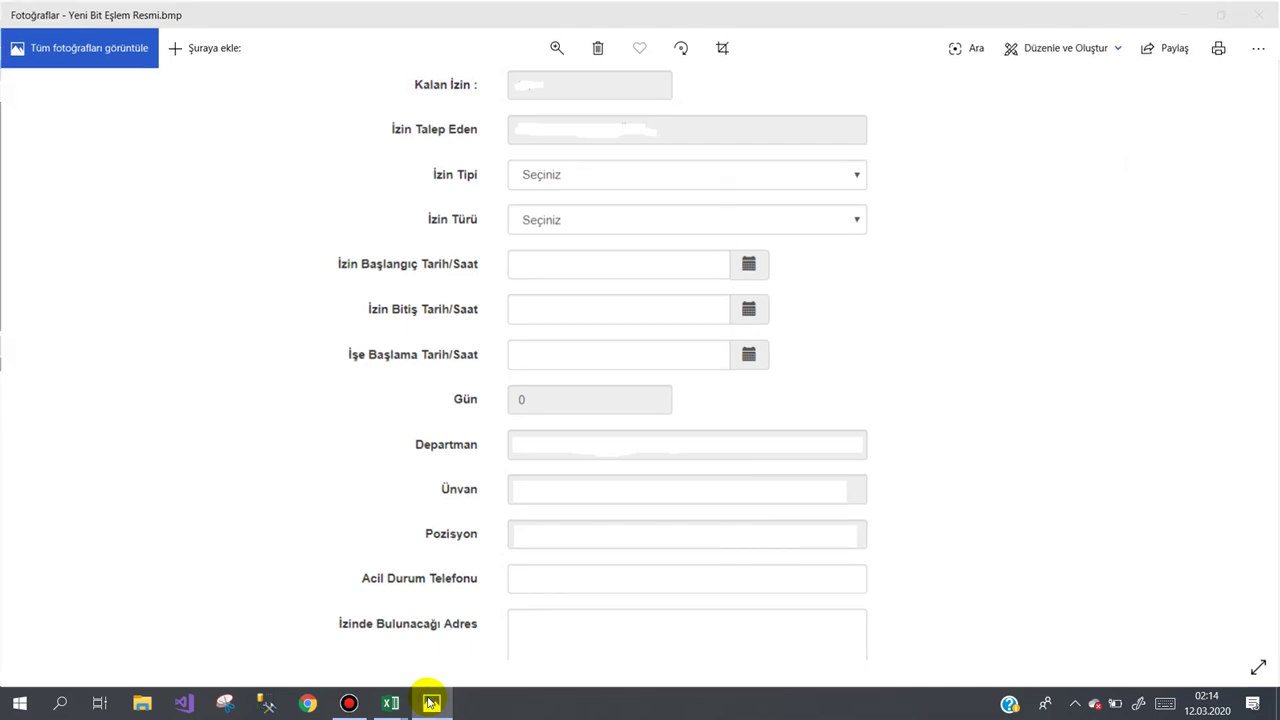
Copy the third-row label and combo box together into a fourth row.
{"action": "left_click", "coordinate": [433, 701]}
{"action": "left_click", "coordinate": [255, 172]}
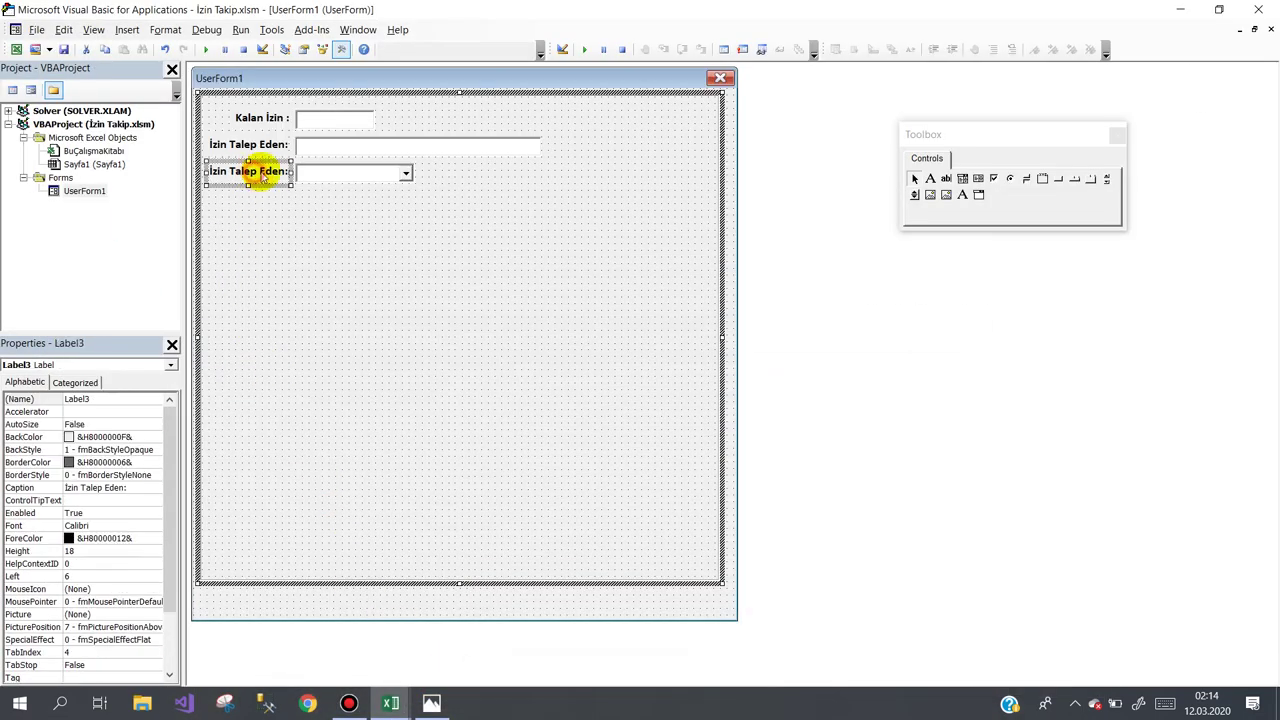
{"action": "left_click", "coordinate": [316, 176], "text": "ctrl"}
{"action": "left_click_drag", "start_coordinate": [318, 185], "coordinate": [316, 210]}
{"action": "left_click", "coordinate": [357, 248]}
Rename the third-row label's caption to 'İzin Tipi :'.
{"action": "left_click", "coordinate": [262, 201]}
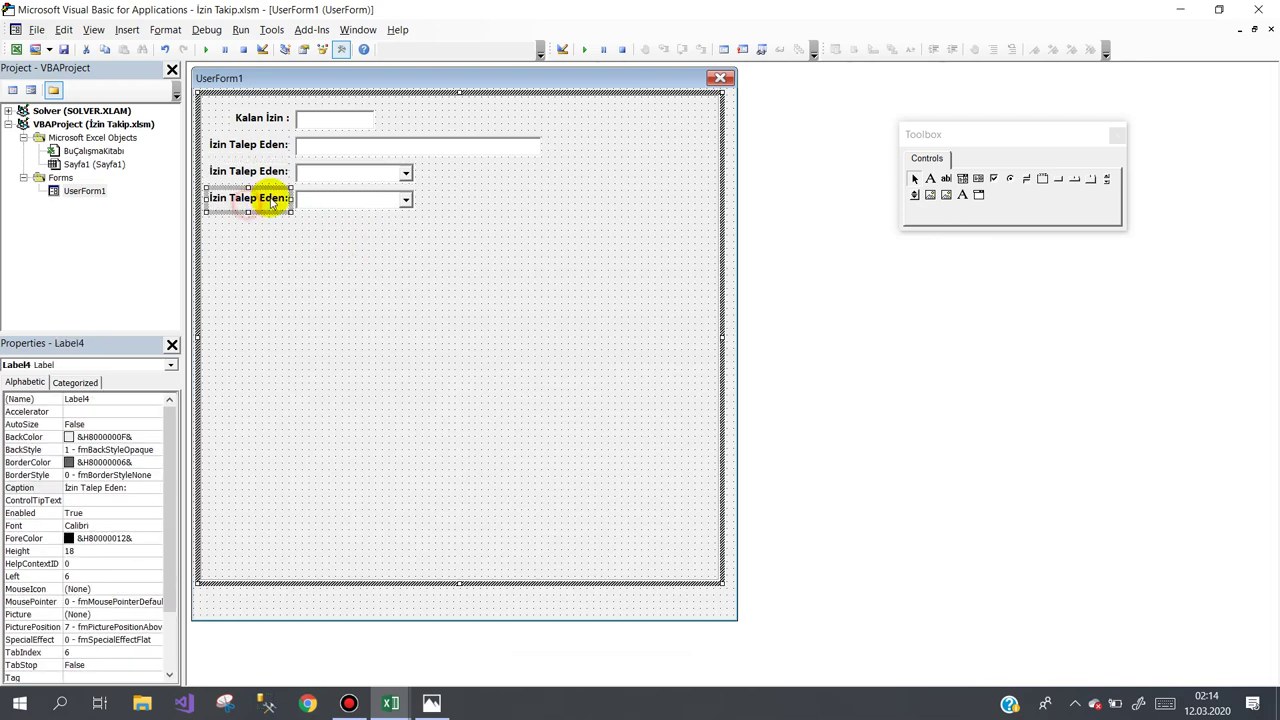
{"action": "left_click", "coordinate": [285, 198]}
{"action": "left_click_drag", "start_coordinate": [288, 198], "coordinate": [193, 198]}
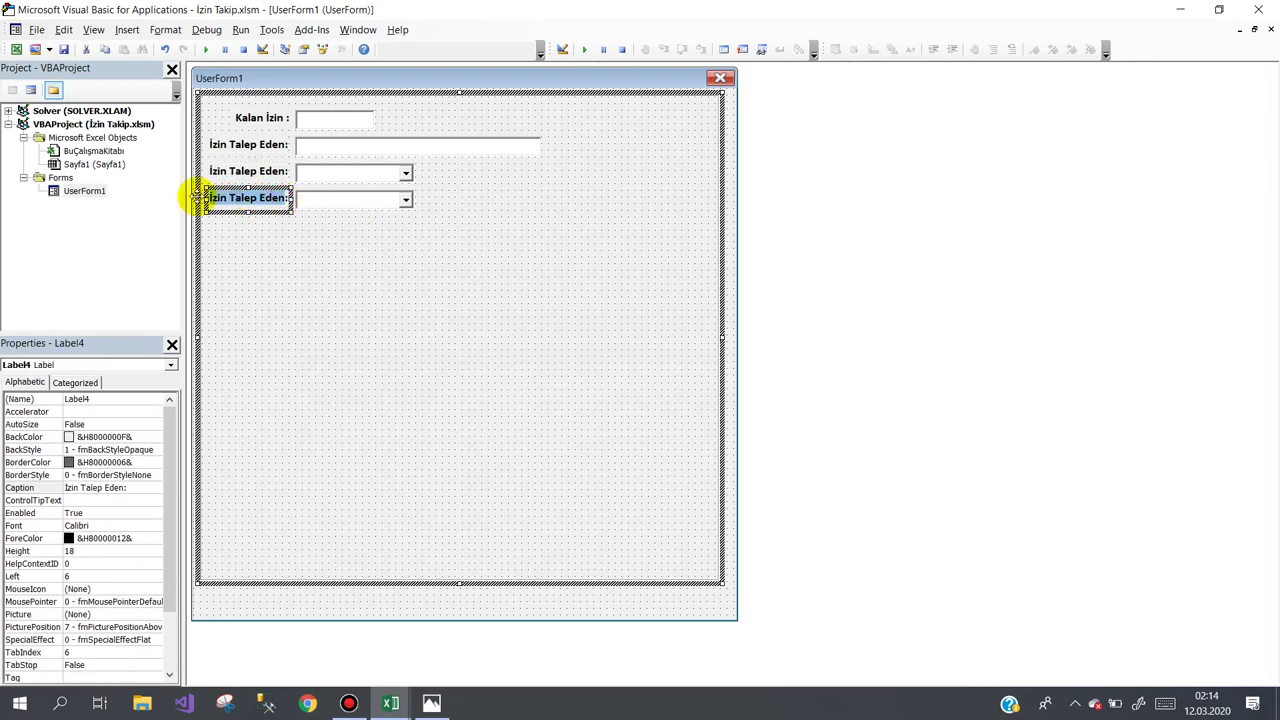
{"action": "left_click", "coordinate": [245, 171]}
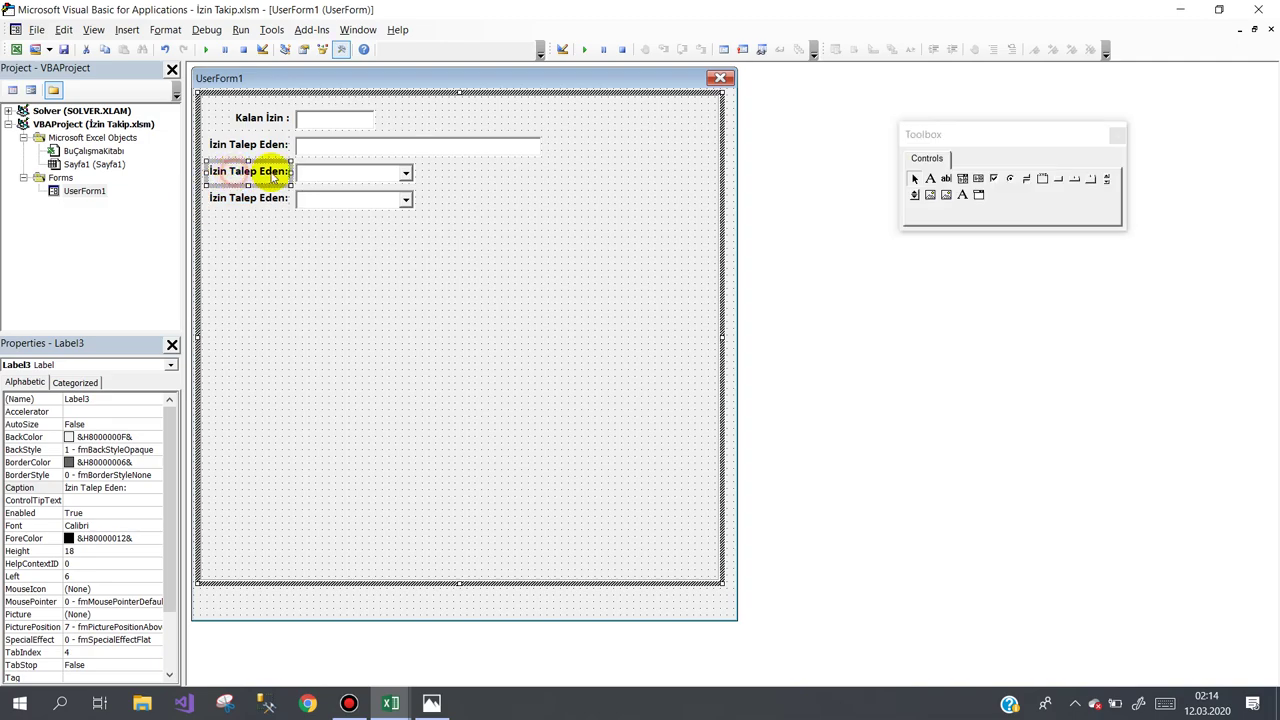
{"action": "left_click", "coordinate": [447, 705]}
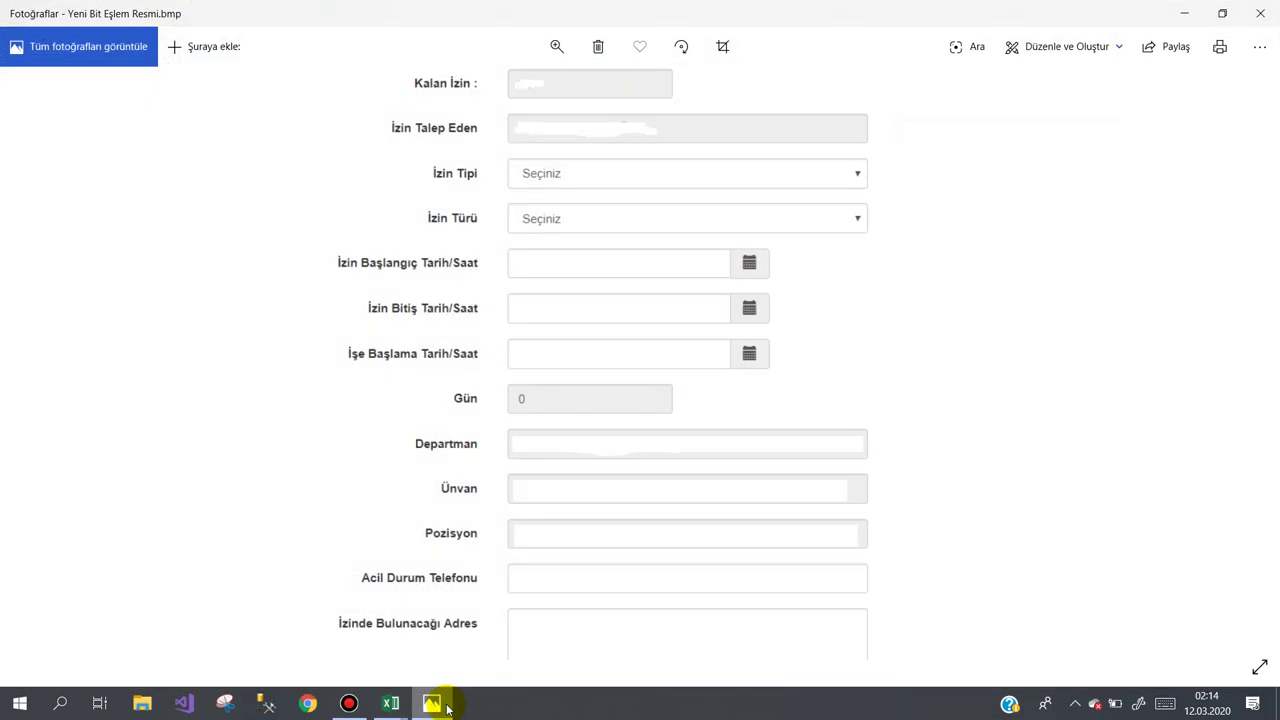
{"action": "left_click", "coordinate": [447, 705]}
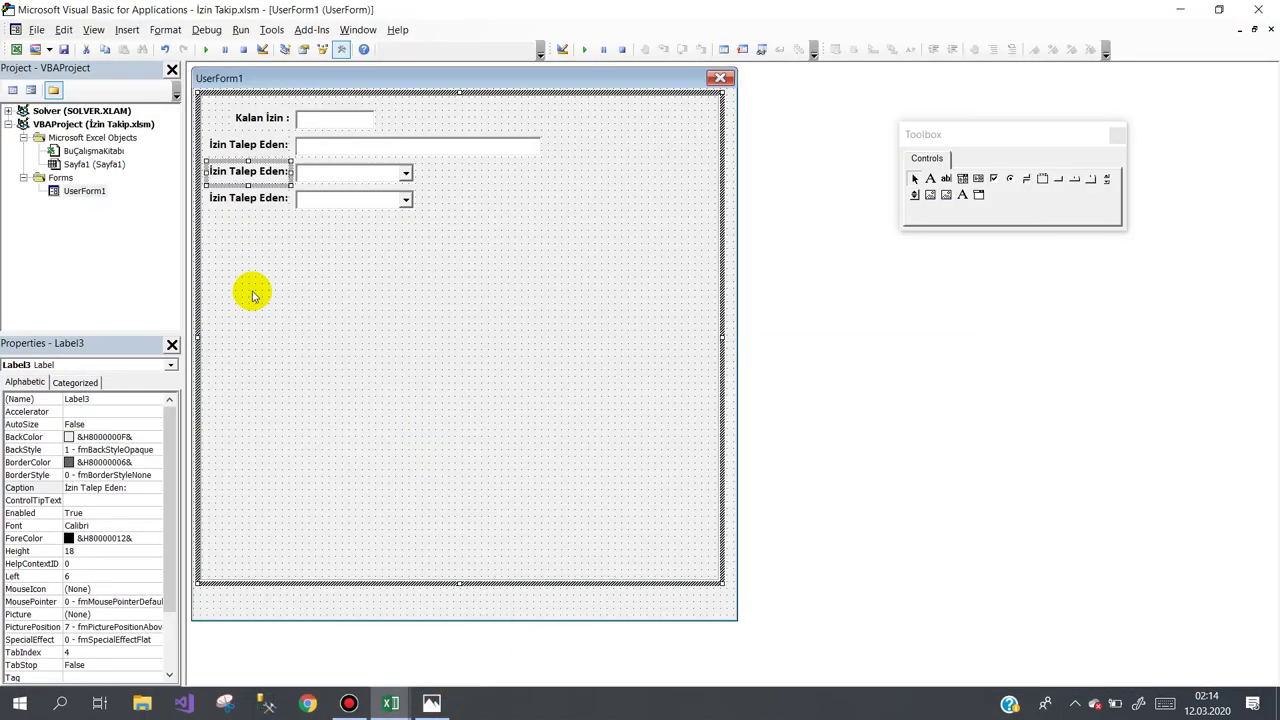
{"action": "left_click", "coordinate": [284, 173]}
{"action": "left_click_drag", "start_coordinate": [288, 172], "coordinate": [246, 172]}
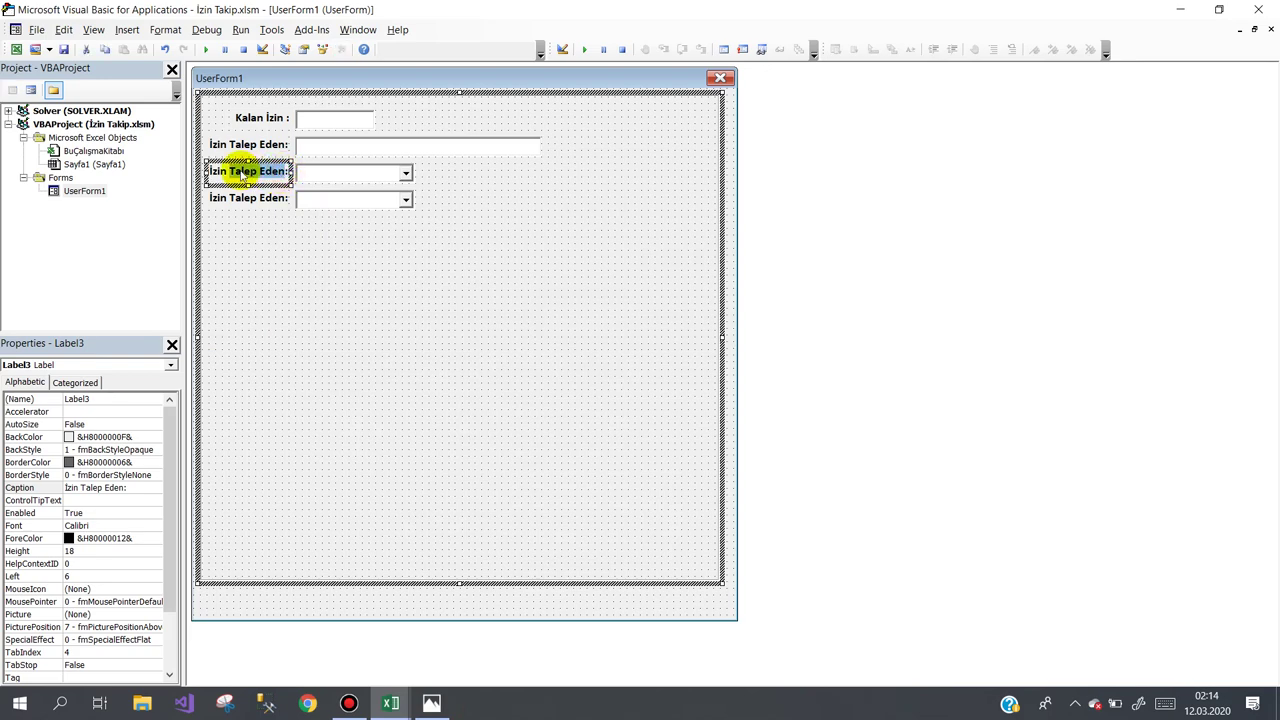
{"action": "type", "text": "T"}
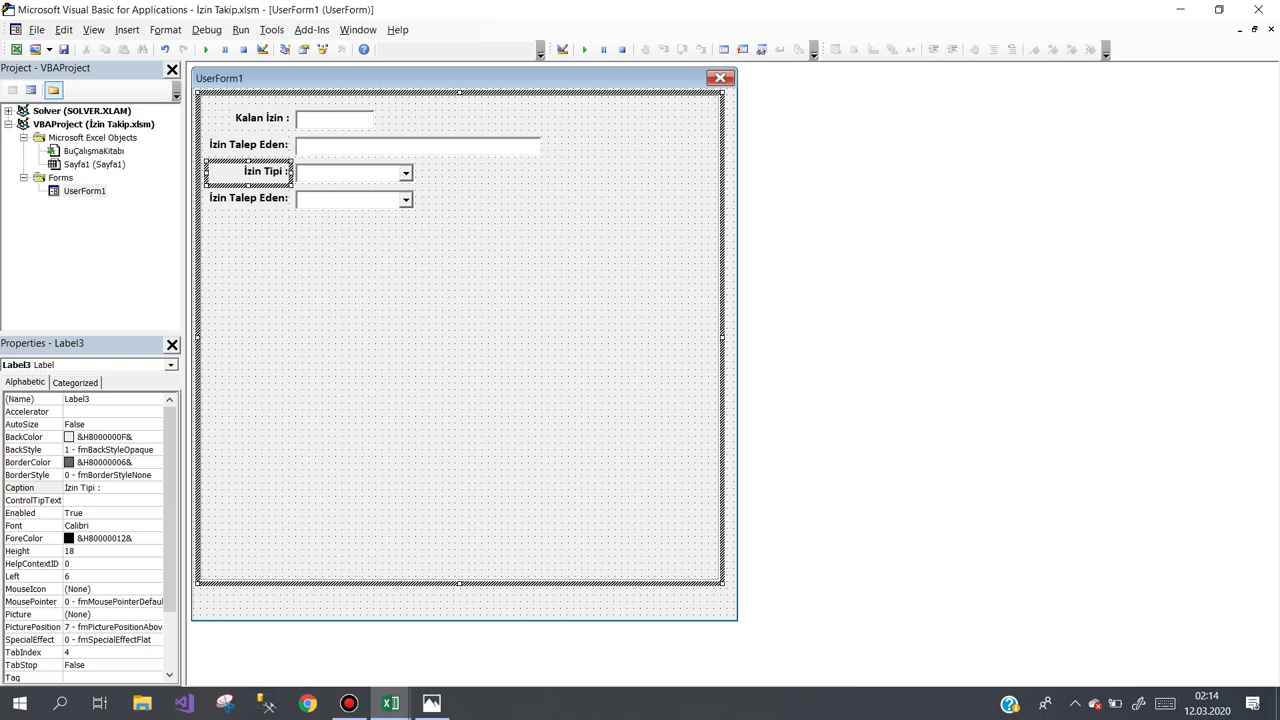
{"action": "left_click", "coordinate": [280, 145]}
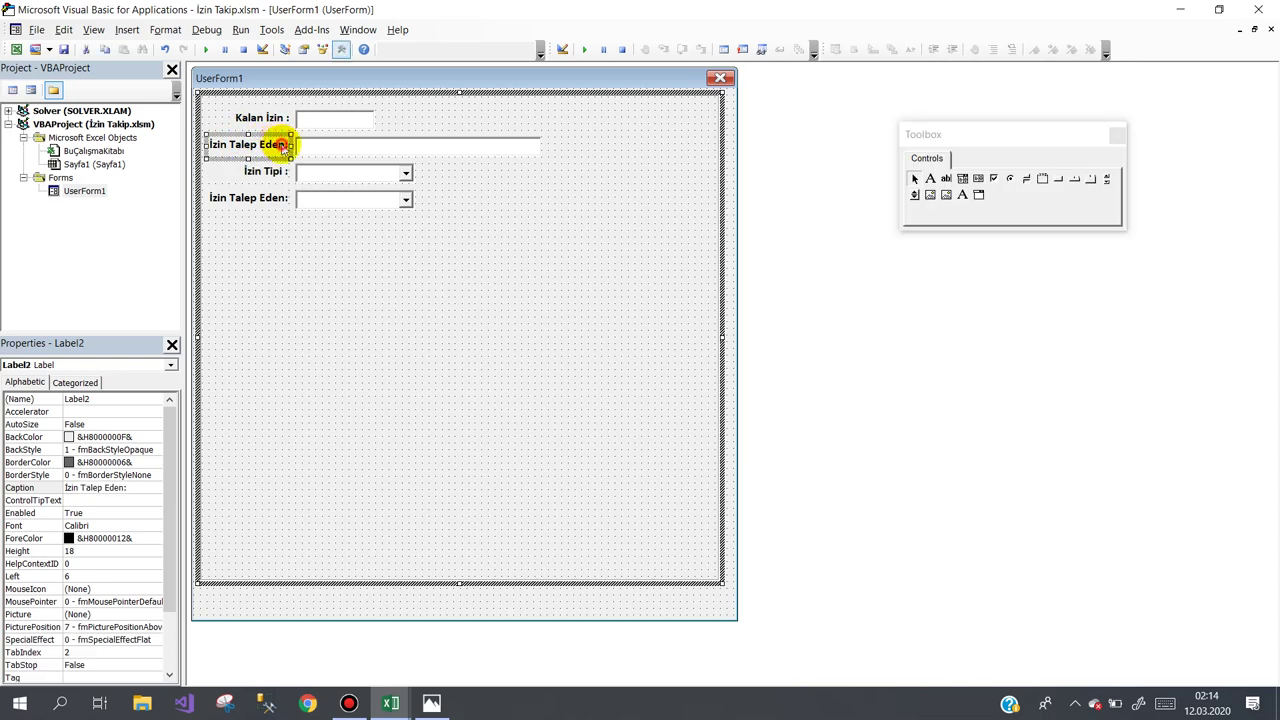
Change the second label's caption to 'İzin Talep Eden :' with a space before the colon.
{"action": "left_click", "coordinate": [283, 147]}
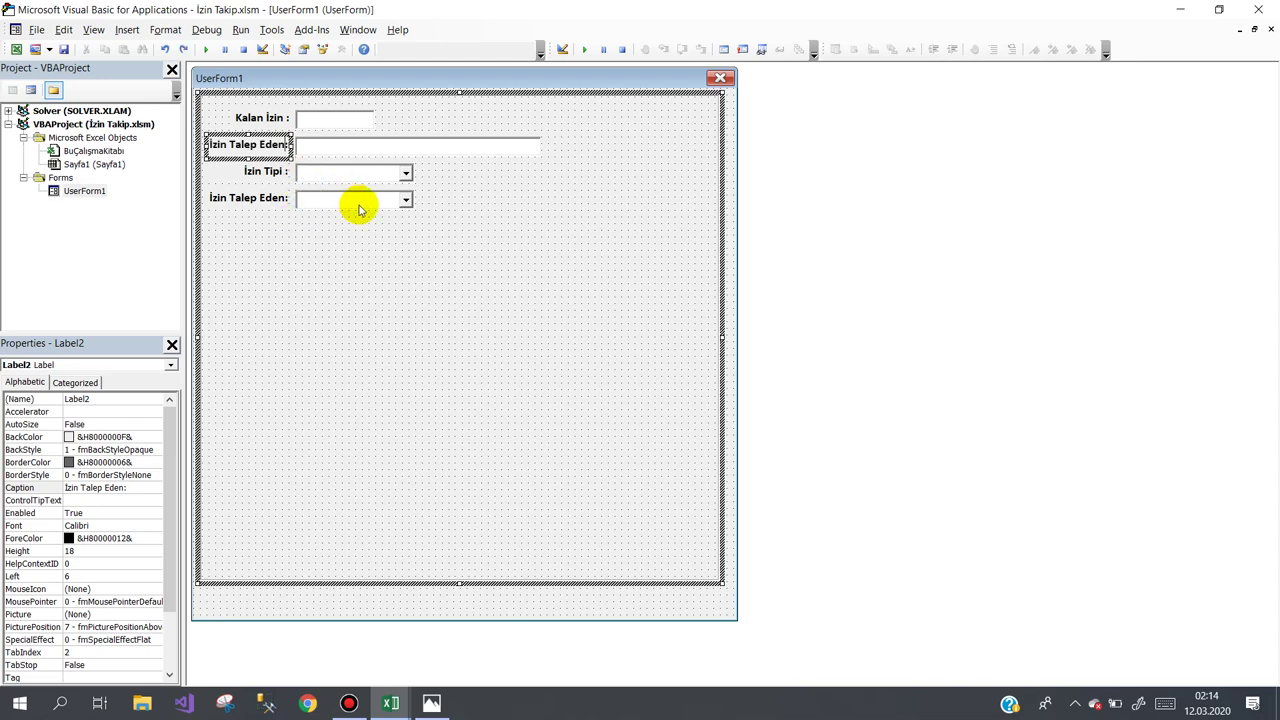
{"action": "left_click", "coordinate": [287, 145]}
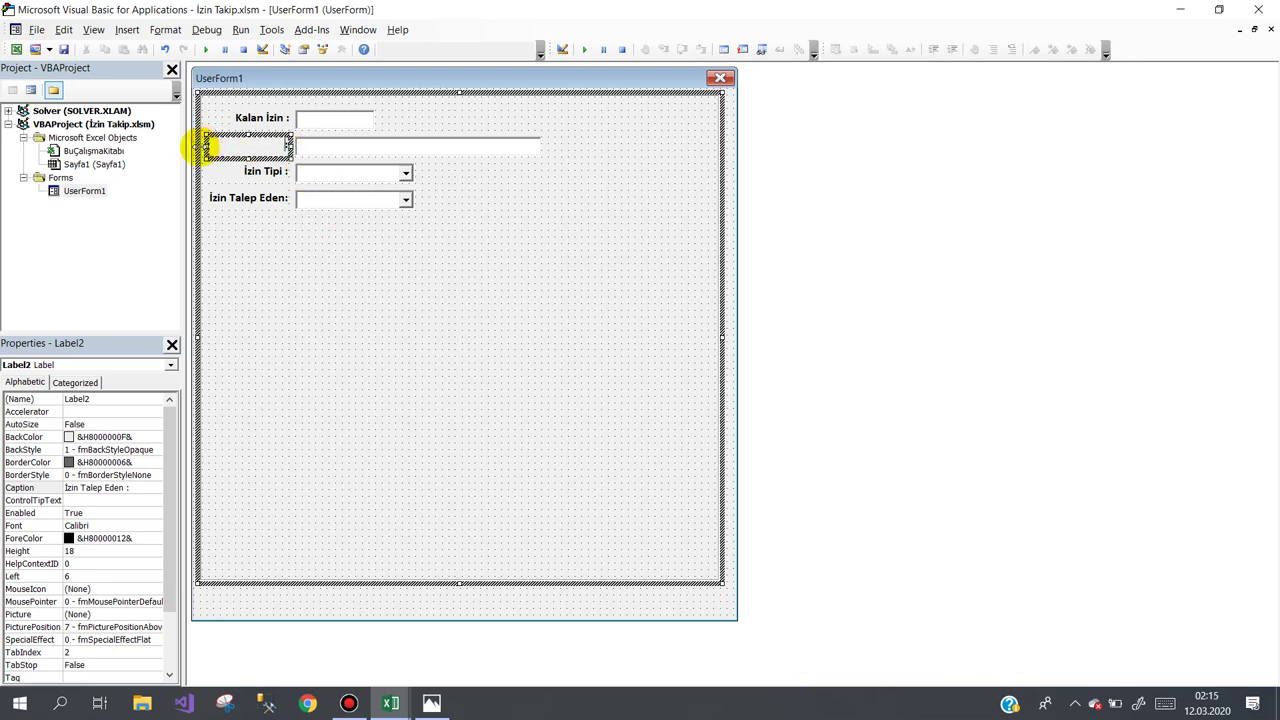
{"action": "left_click", "coordinate": [391, 266]}
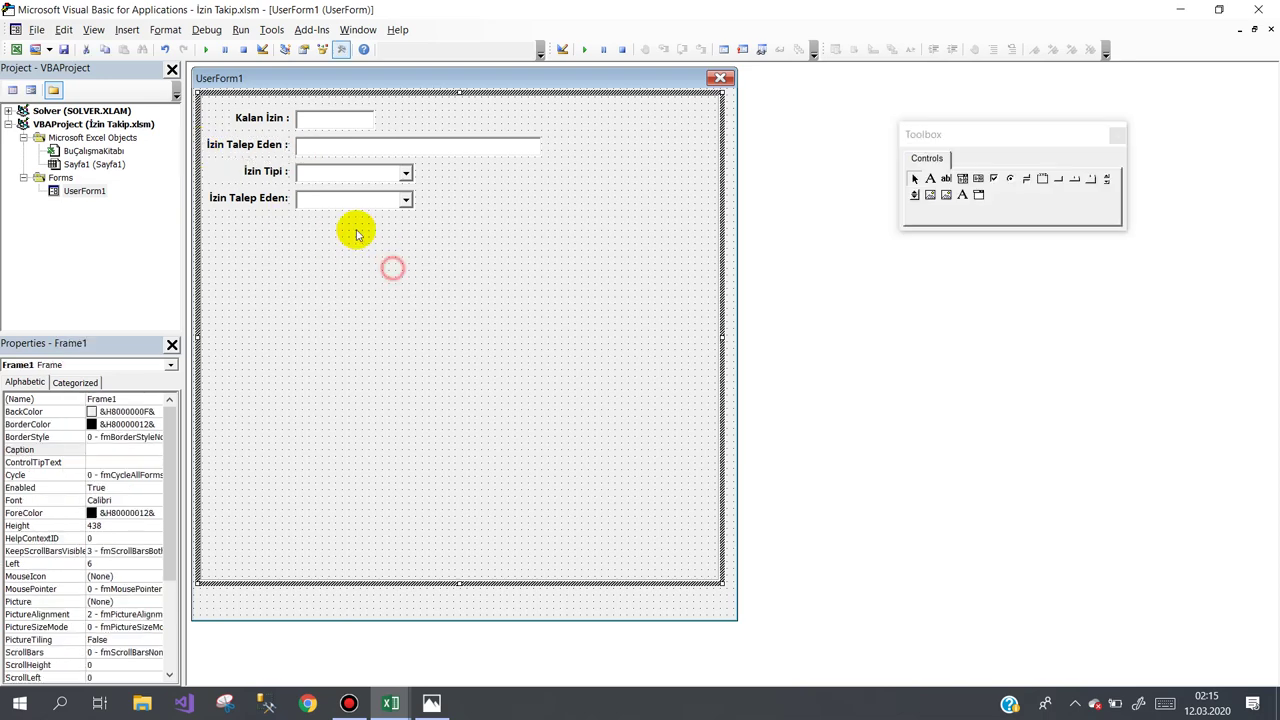
Rename the fourth-row label's caption to 'İzin Türü :'.
{"action": "left_click", "coordinate": [255, 200]}
{"action": "left_click", "coordinate": [285, 196]}
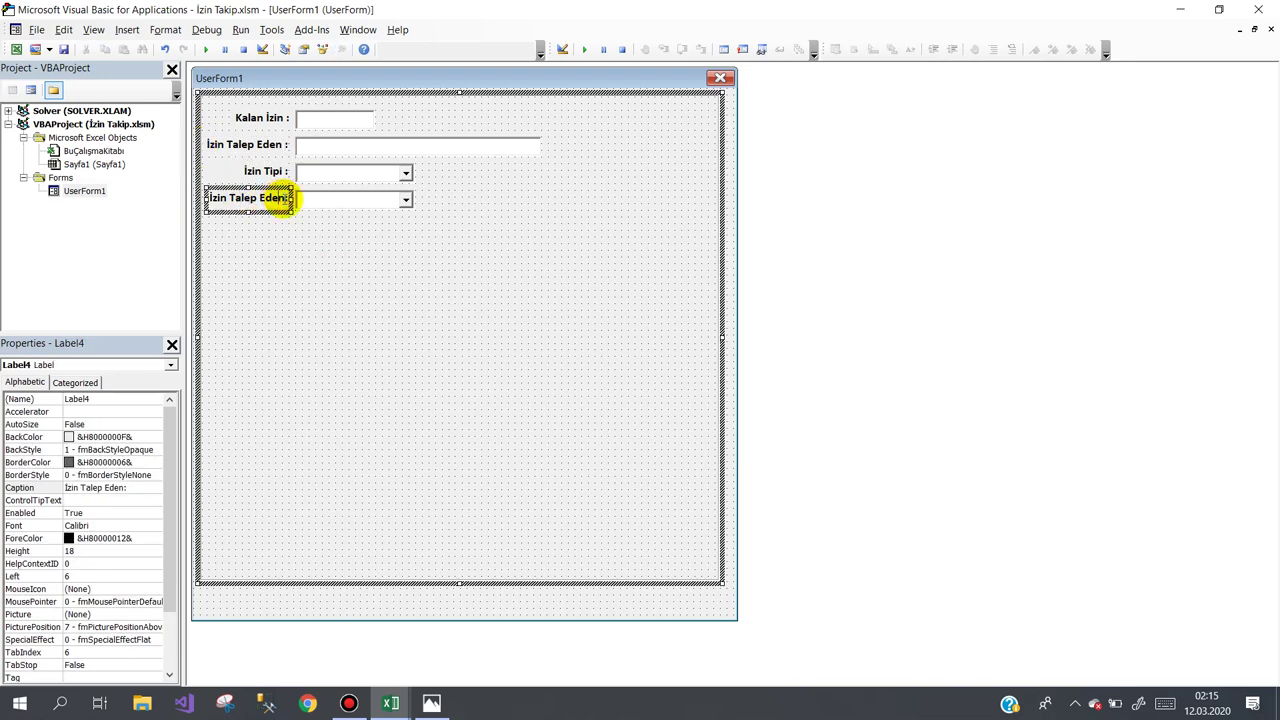
{"action": "left_click_drag", "start_coordinate": [288, 198], "coordinate": [175, 190]}
{"action": "type", "text": "İ"}
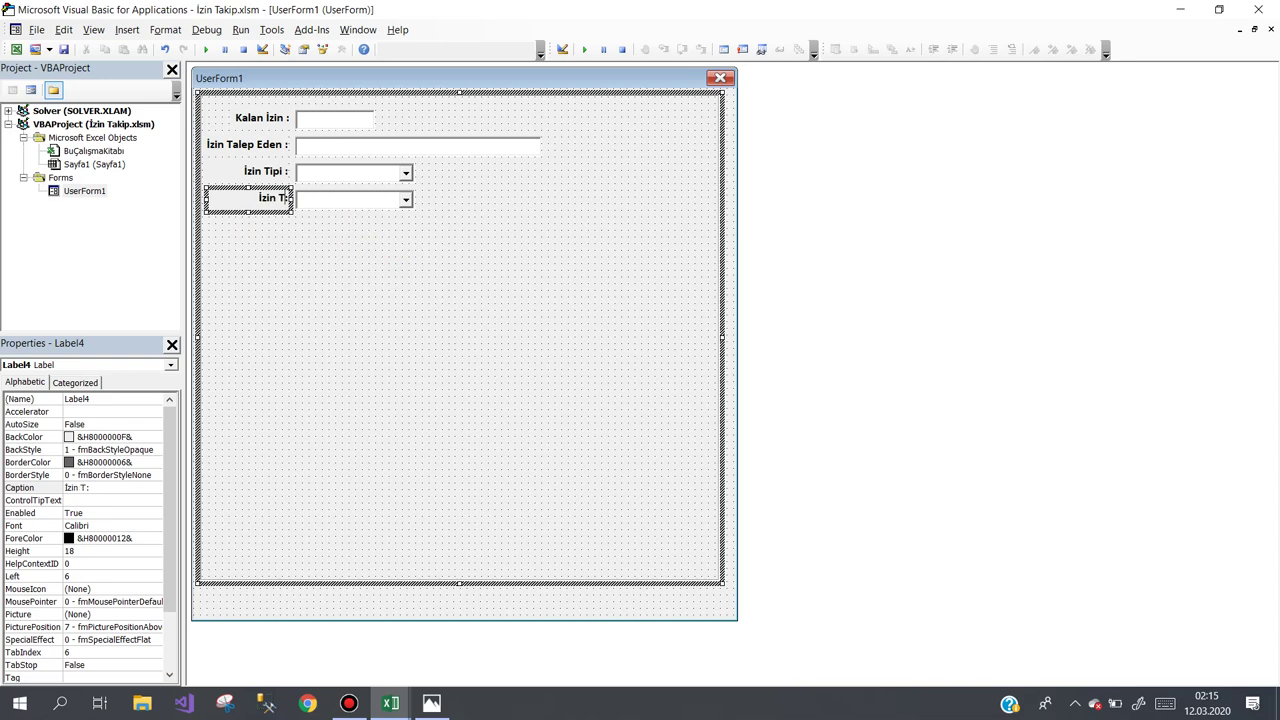
{"action": "left_click", "coordinate": [271, 249]}
{"action": "left_click", "coordinate": [440, 705]}
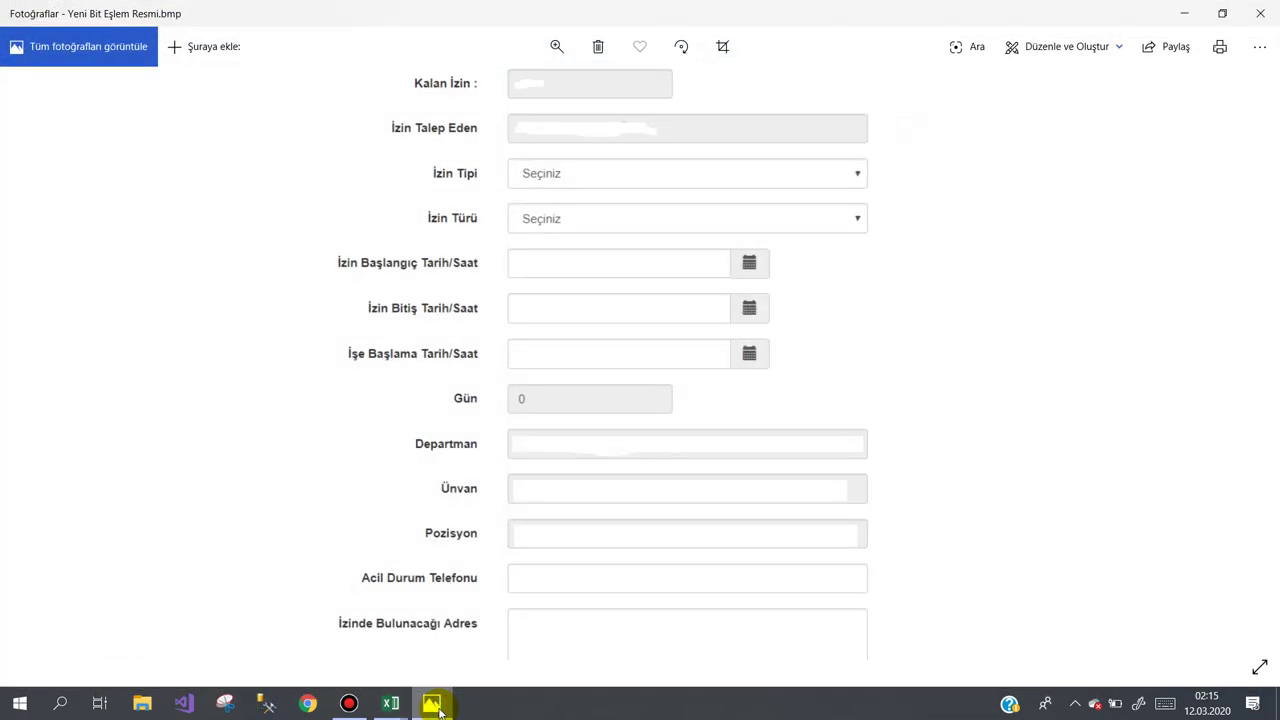
Copy the İzin Türü : label down into a fifth row.
{"action": "left_click", "coordinate": [440, 705]}
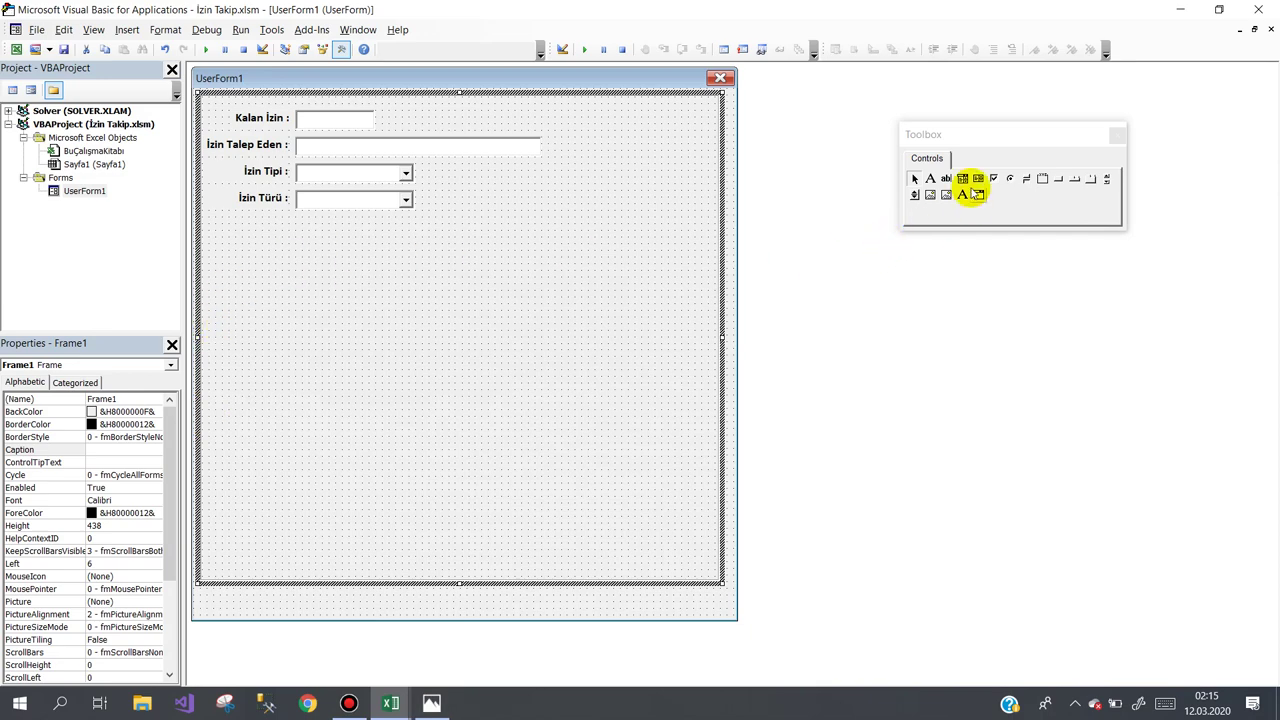
{"action": "left_click", "coordinate": [265, 200]}
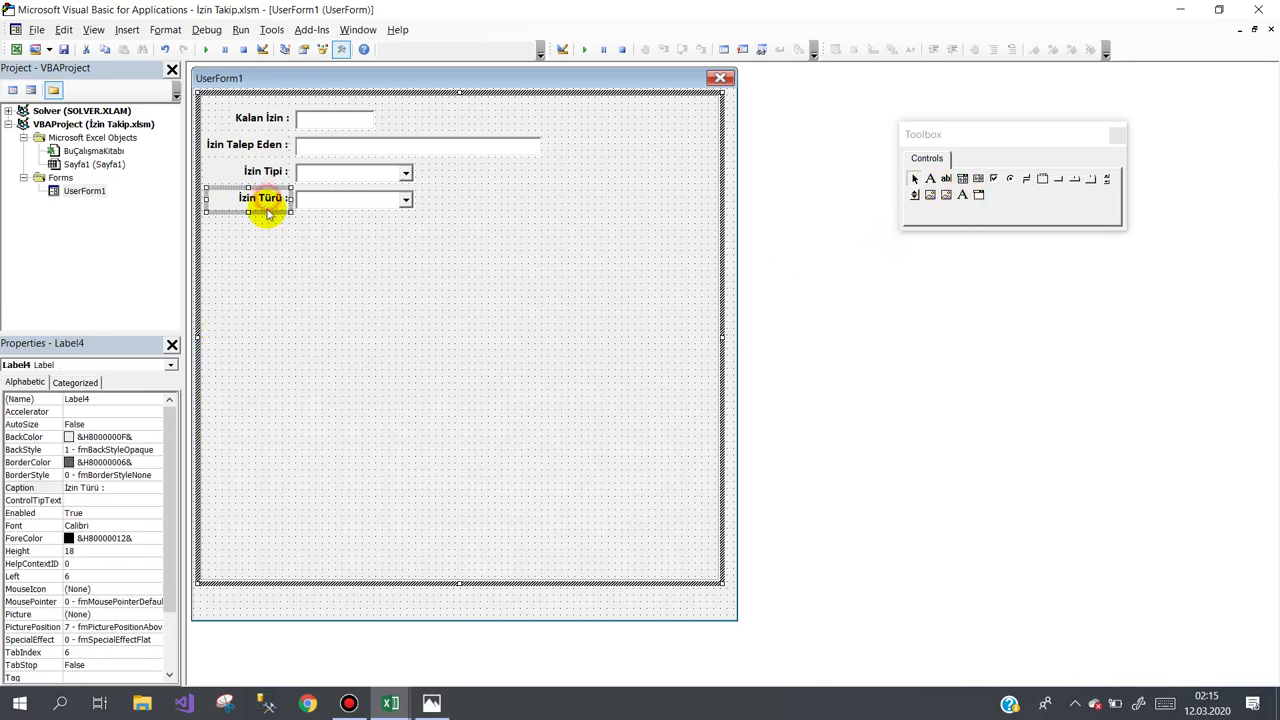
{"action": "left_click_drag", "start_coordinate": [266, 210], "coordinate": [266, 237]}
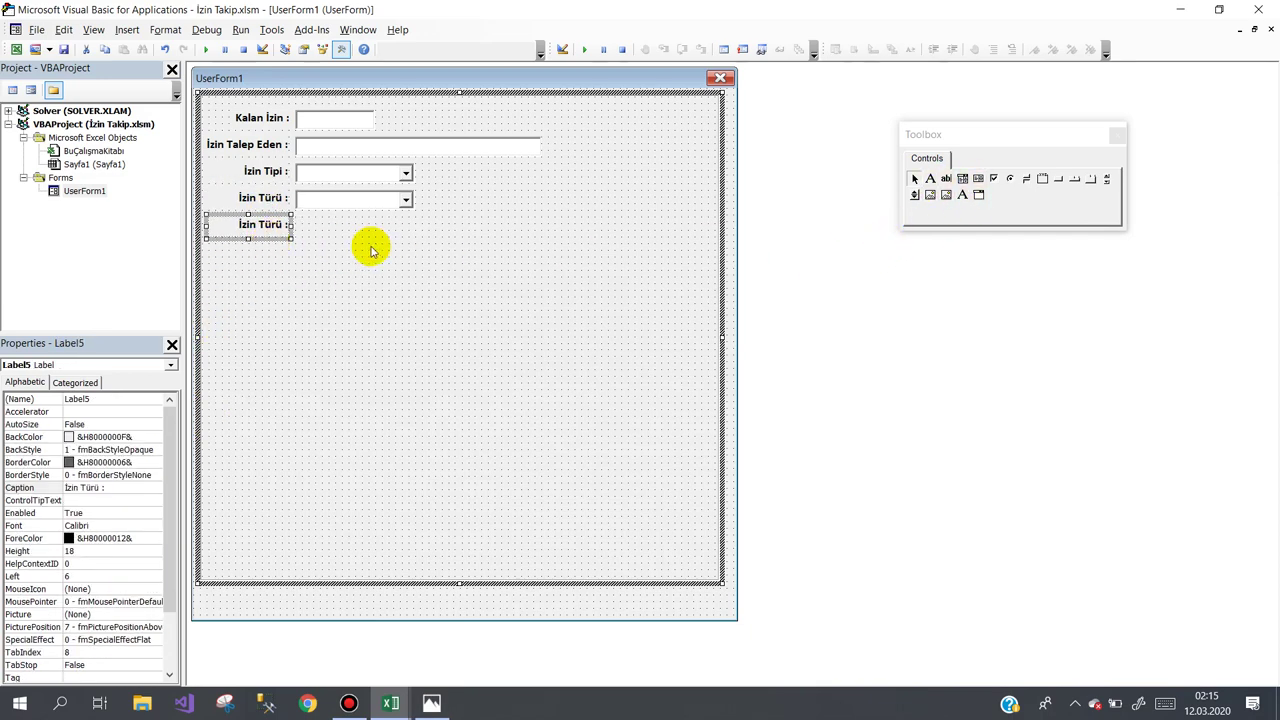
Replace the copied label's caption, starting to type 'B' for Başlangıç.
{"action": "left_click", "coordinate": [265, 228]}
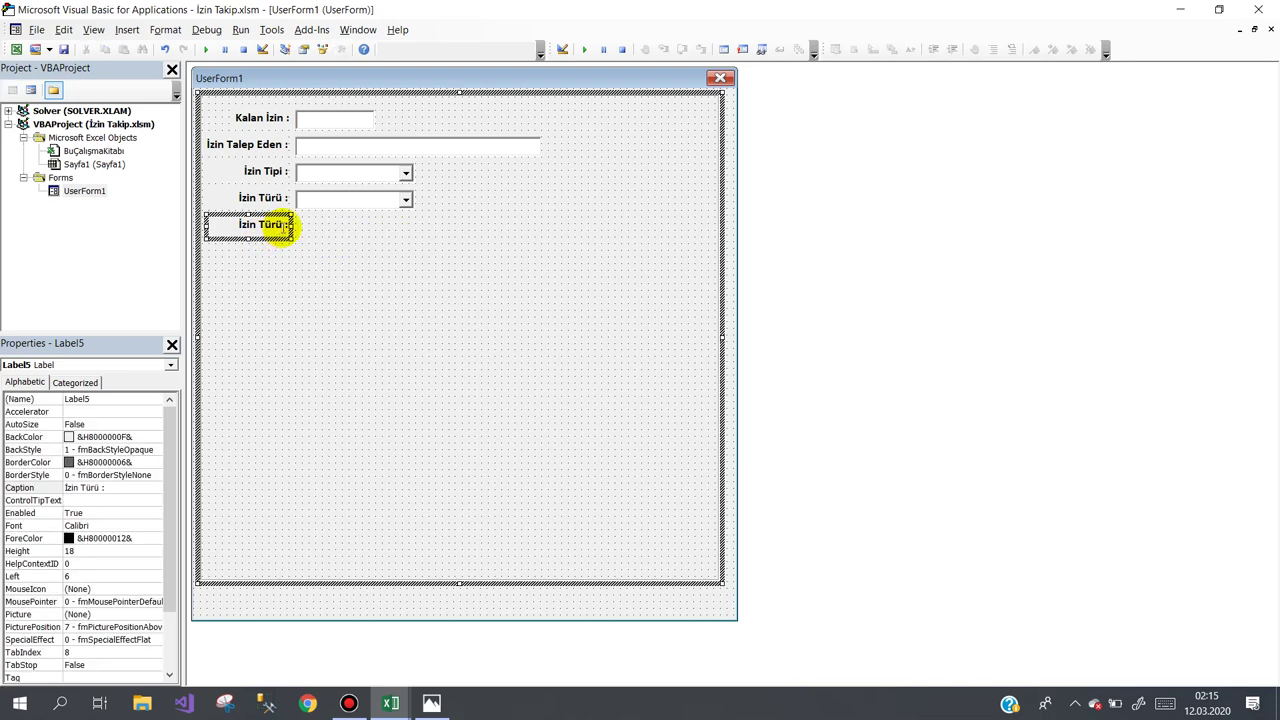
{"action": "left_click", "coordinate": [282, 226]}
{"action": "left_click_drag", "start_coordinate": [283, 226], "coordinate": [231, 224]}
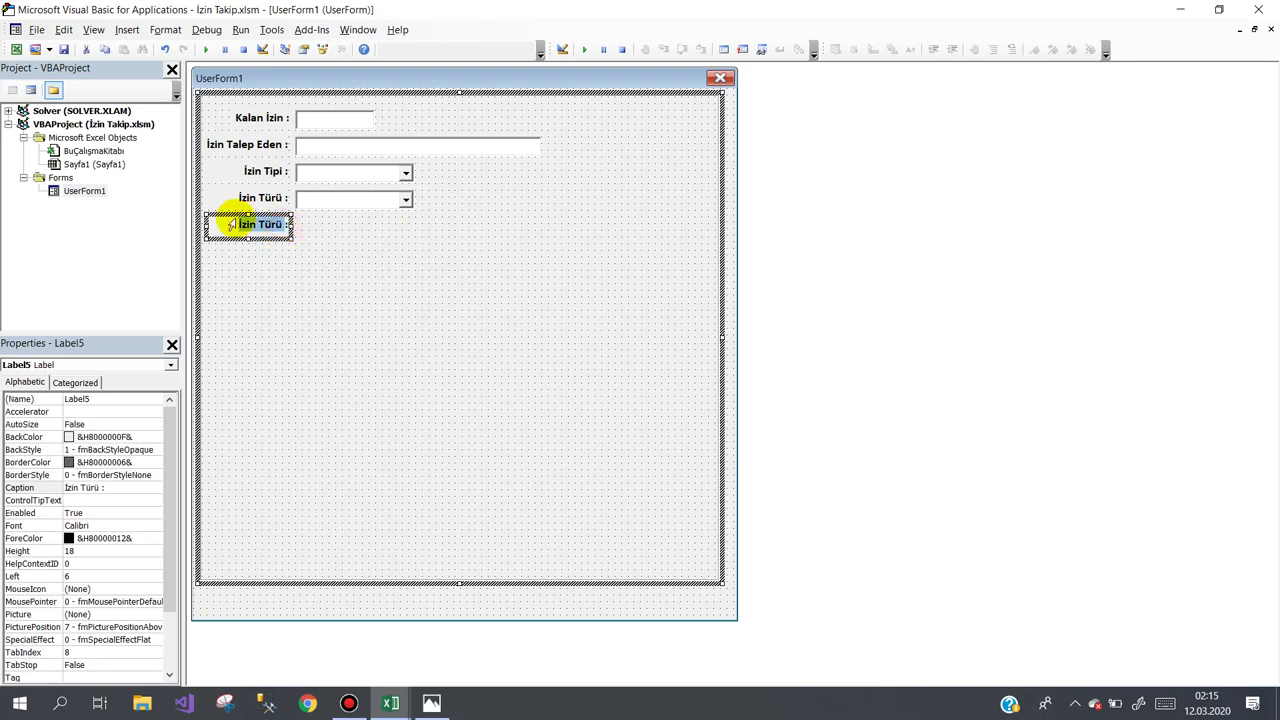
{"action": "type", "text": "Başlangıç"}
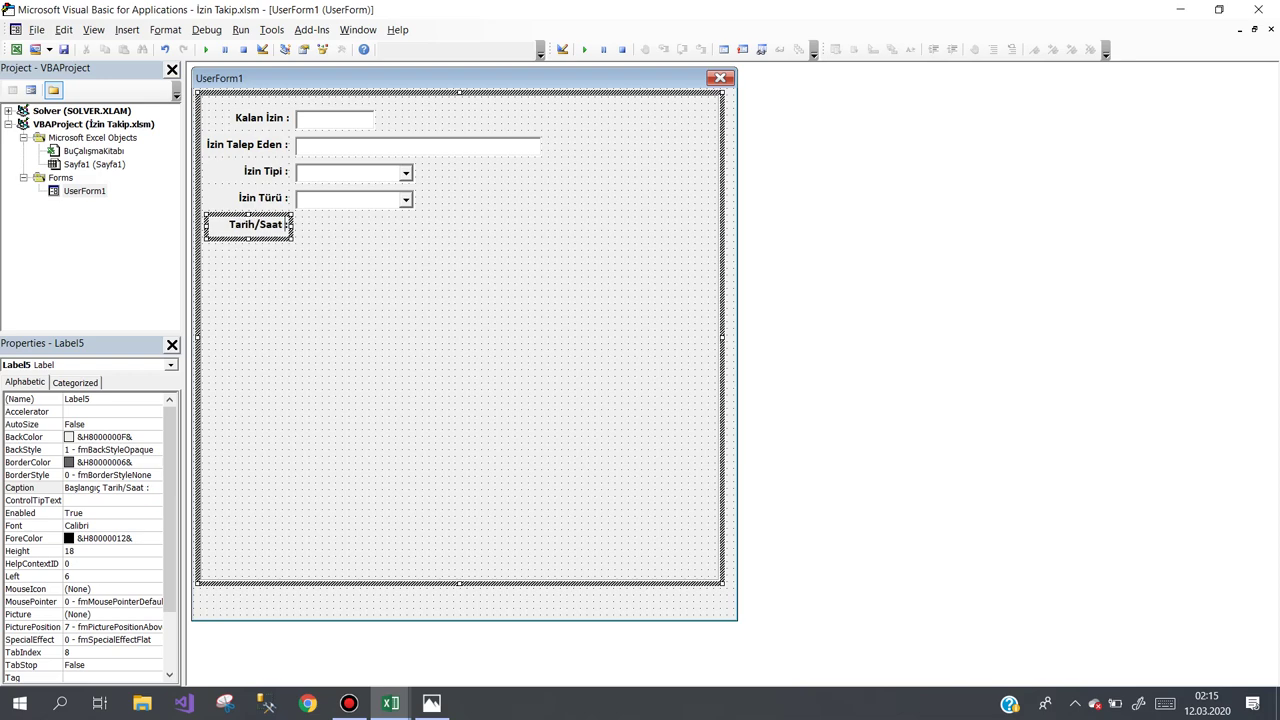
Shift the UserForm's input fields further to the right.
{"action": "left_click", "coordinate": [409, 252]}
{"action": "left_click_drag", "start_coordinate": [506, 263], "coordinate": [208, 107]}
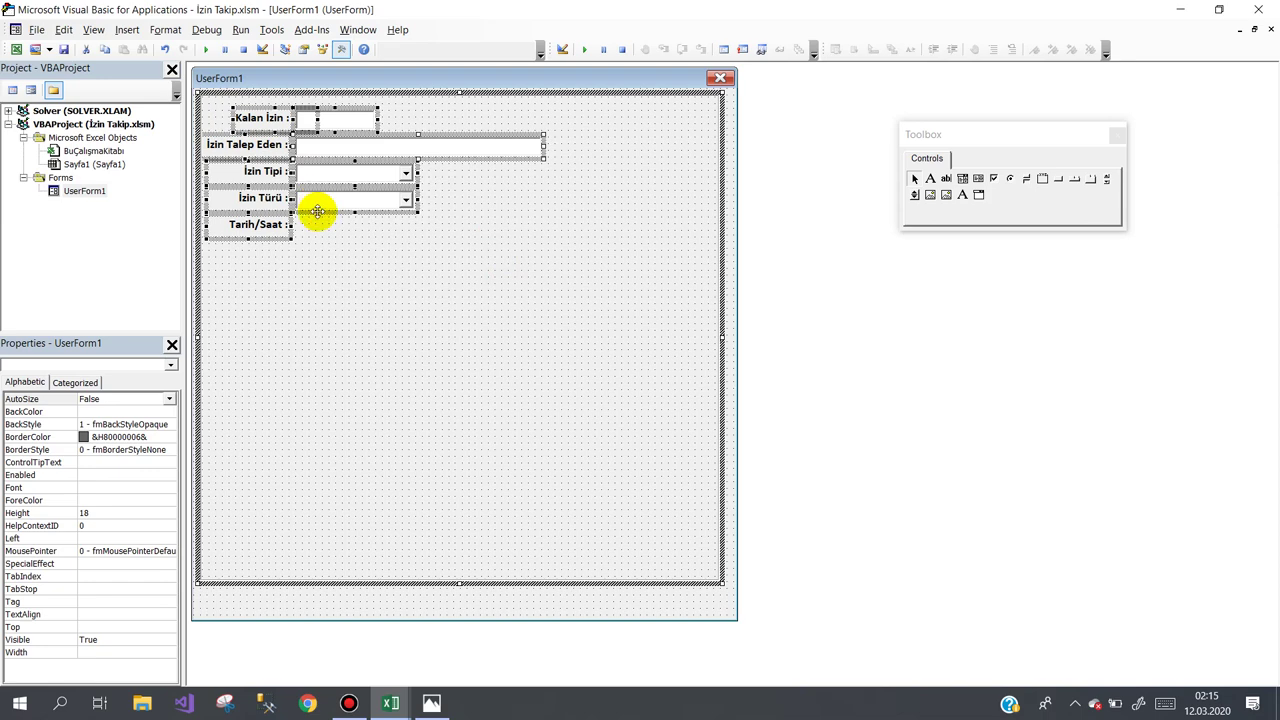
{"action": "left_click_drag", "start_coordinate": [319, 205], "coordinate": [352, 216]}
{"action": "left_click", "coordinate": [357, 243]}
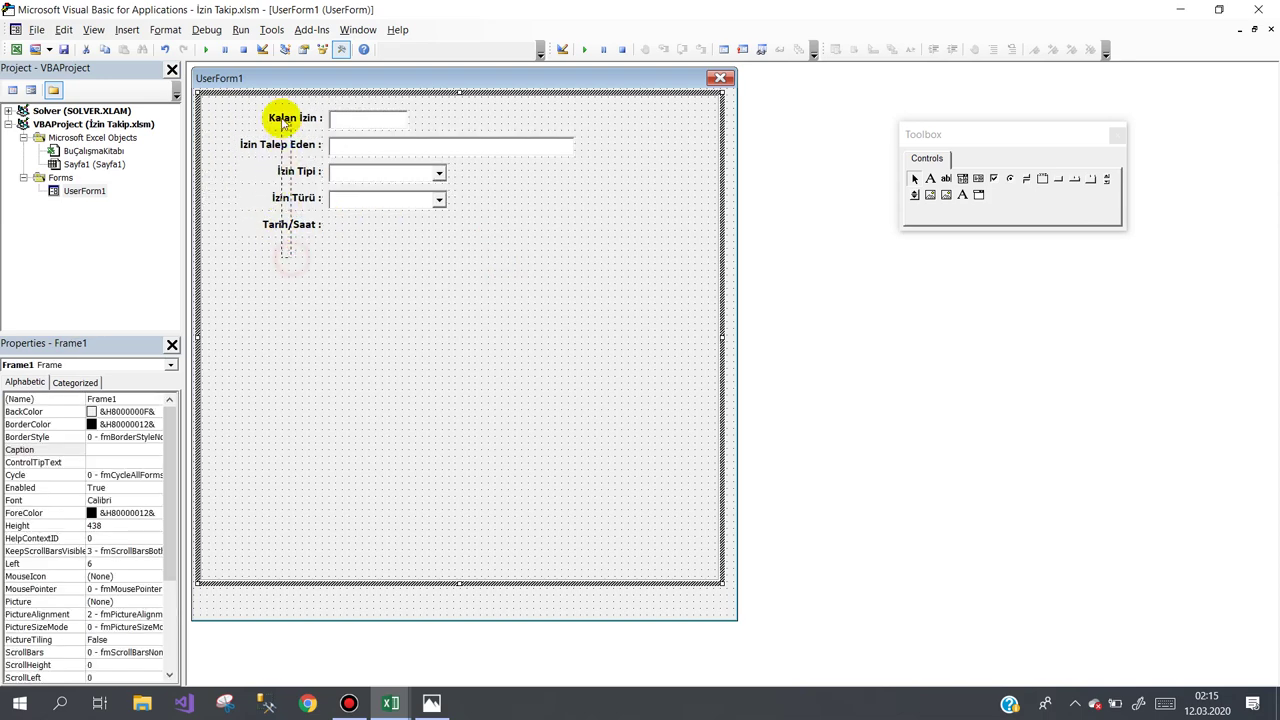
Widen all five labels so 'Başlangıç Tarih/Saat :' shows in full.
{"action": "left_click_drag", "start_coordinate": [283, 122], "coordinate": [204, 146]}
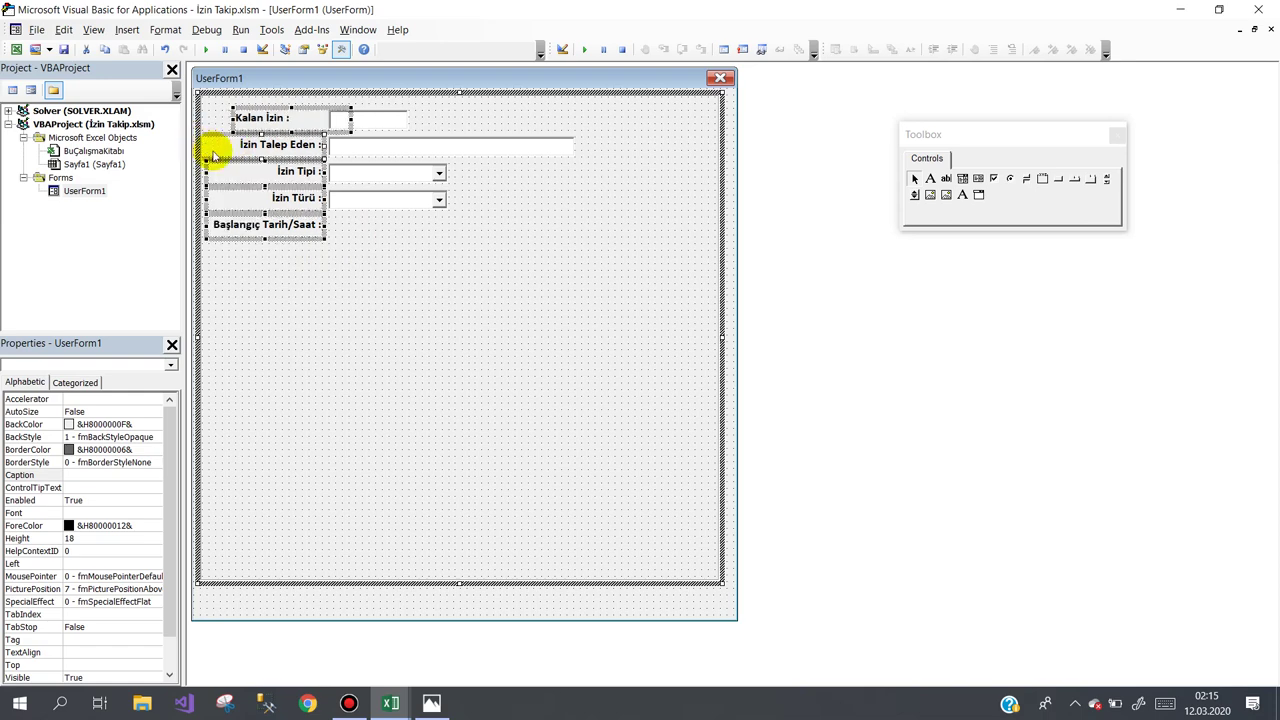
{"action": "left_click", "coordinate": [310, 257]}
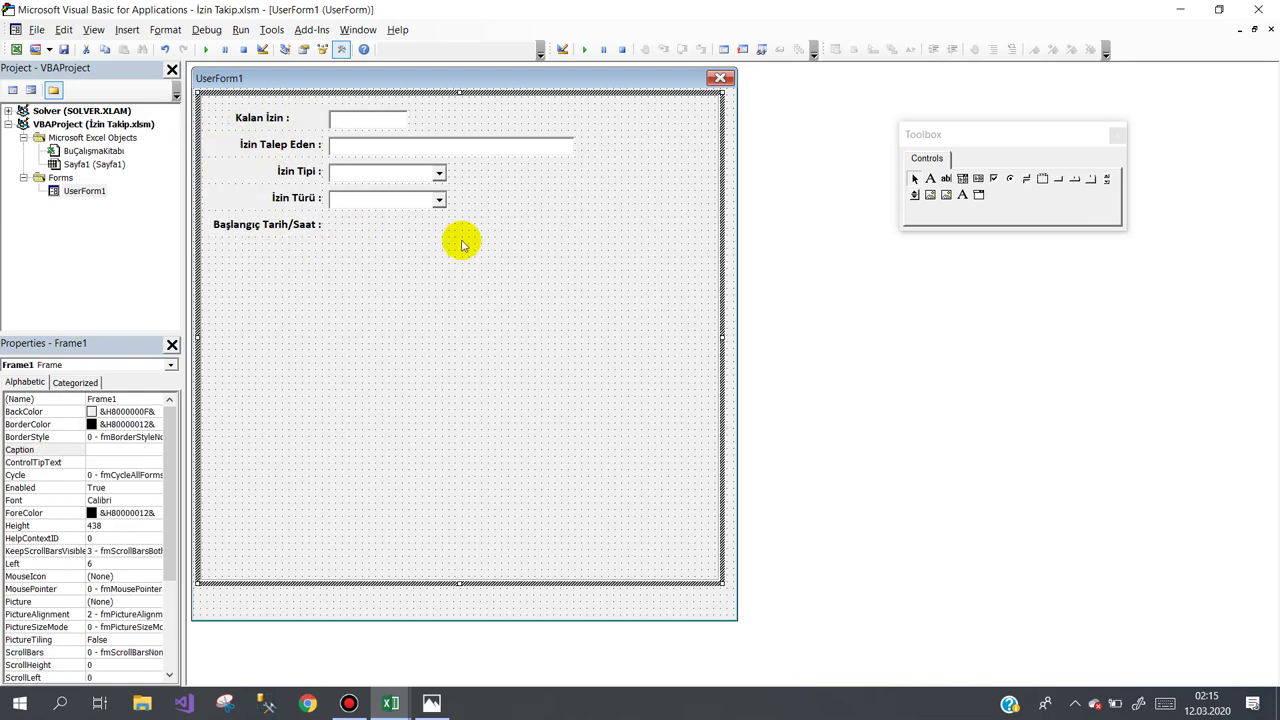
{"action": "left_click", "coordinate": [980, 196]}
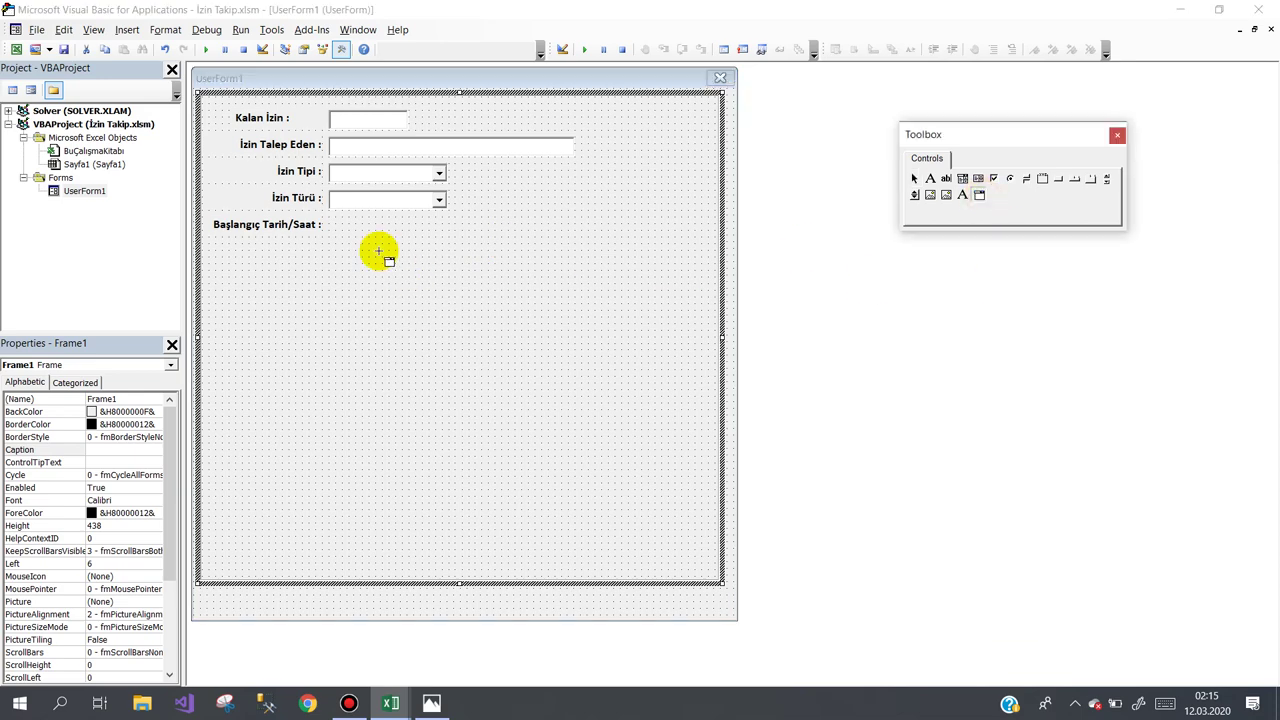
Place a one-row date picker beside Başlangıç Tarih/Saat, stretched to full field width.
{"action": "left_click", "coordinate": [330, 218]}
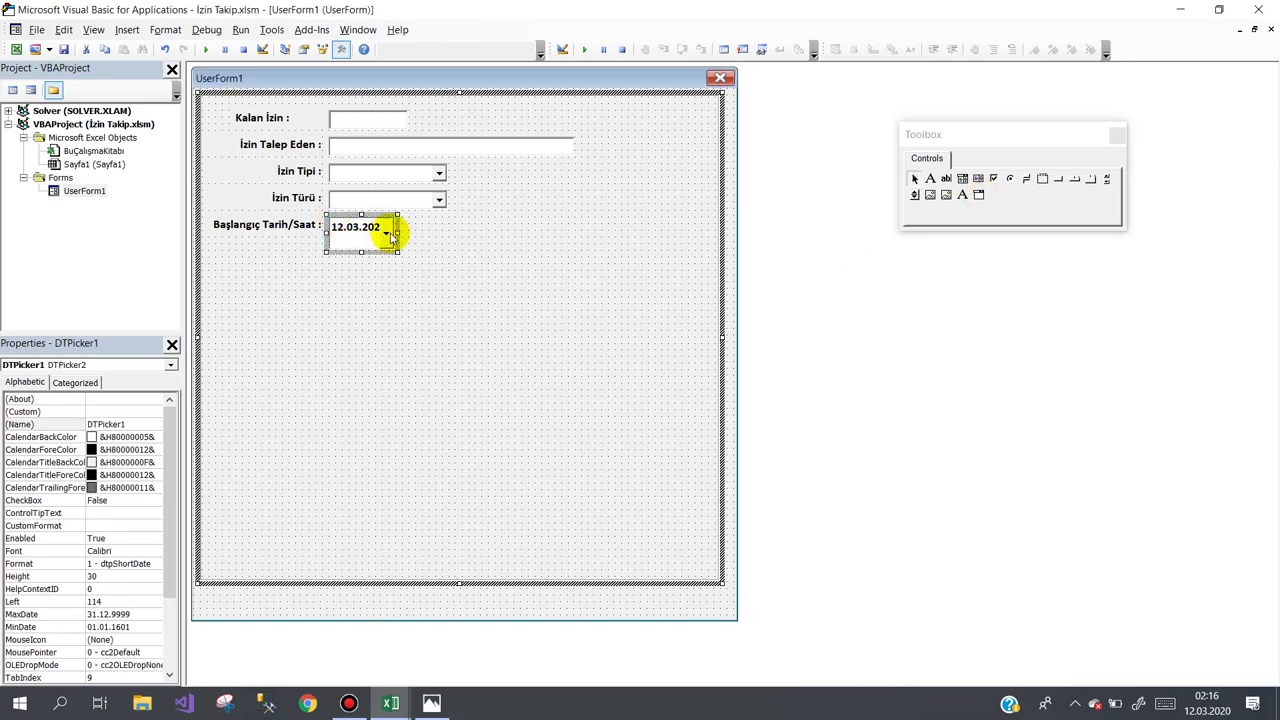
{"action": "left_click_drag", "start_coordinate": [397, 233], "coordinate": [565, 230]}
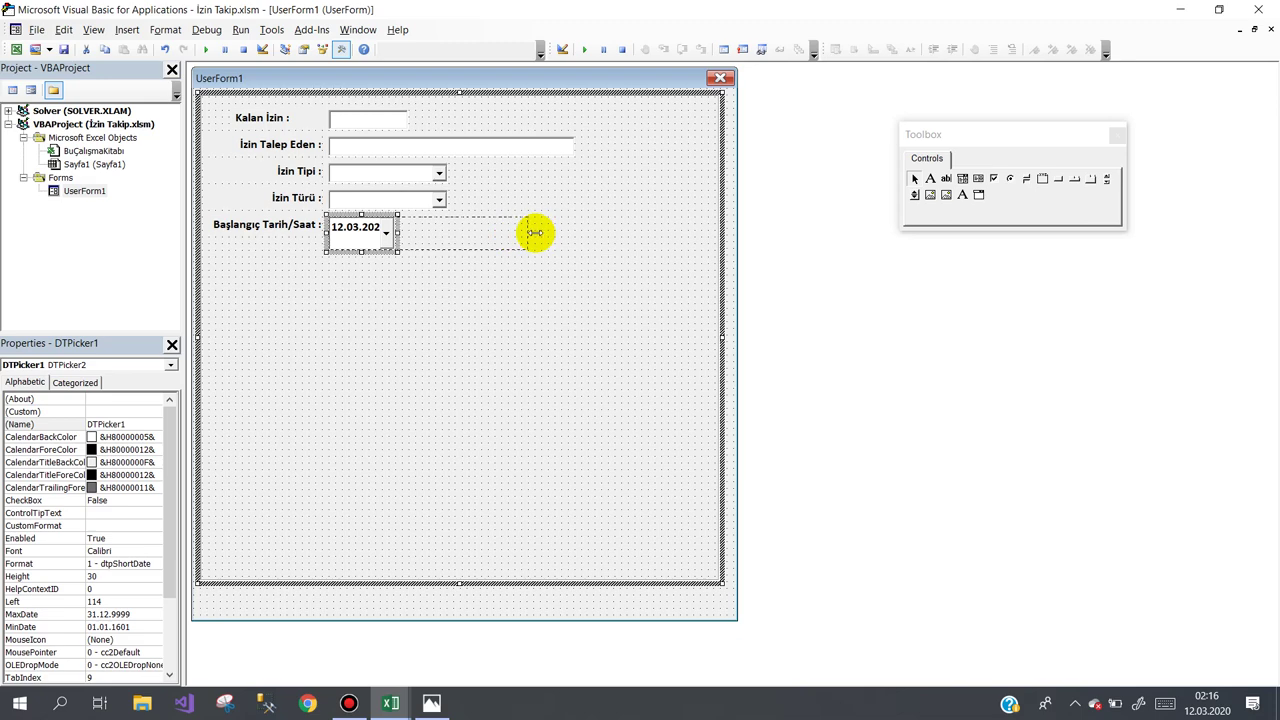
{"action": "left_click_drag", "start_coordinate": [573, 229], "coordinate": [576, 230]}
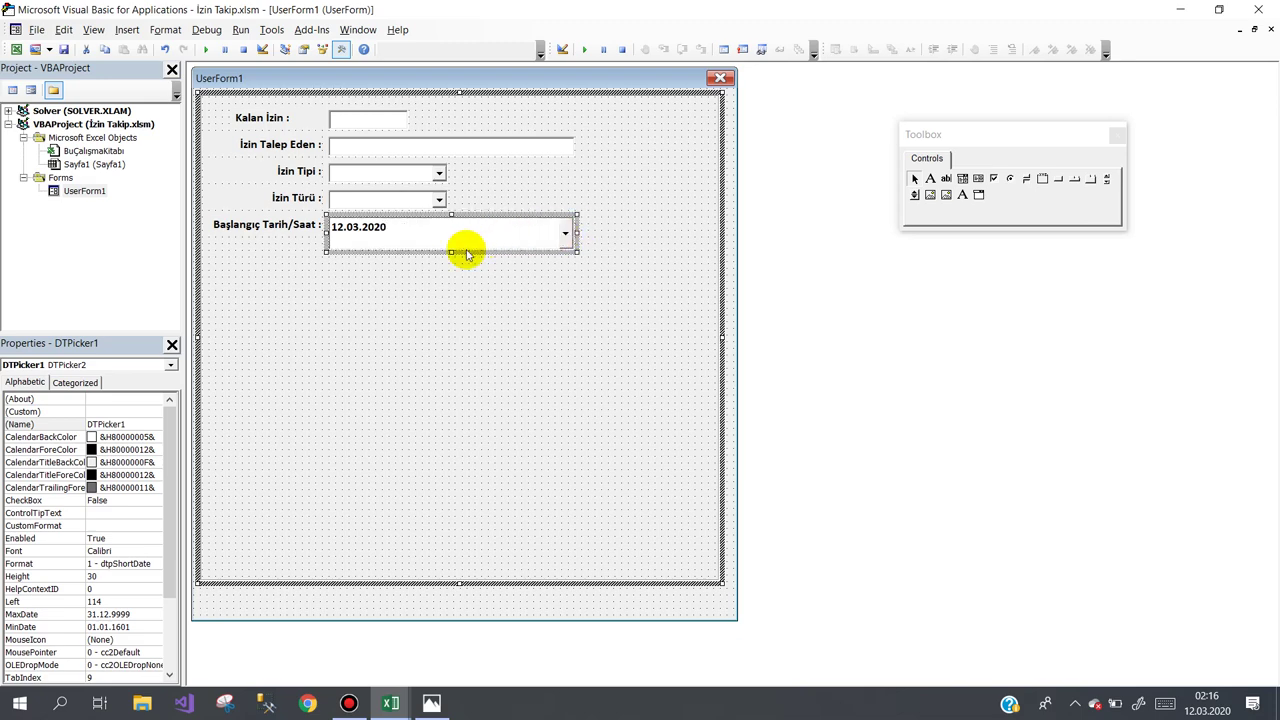
{"action": "left_click_drag", "start_coordinate": [450, 251], "coordinate": [445, 238]}
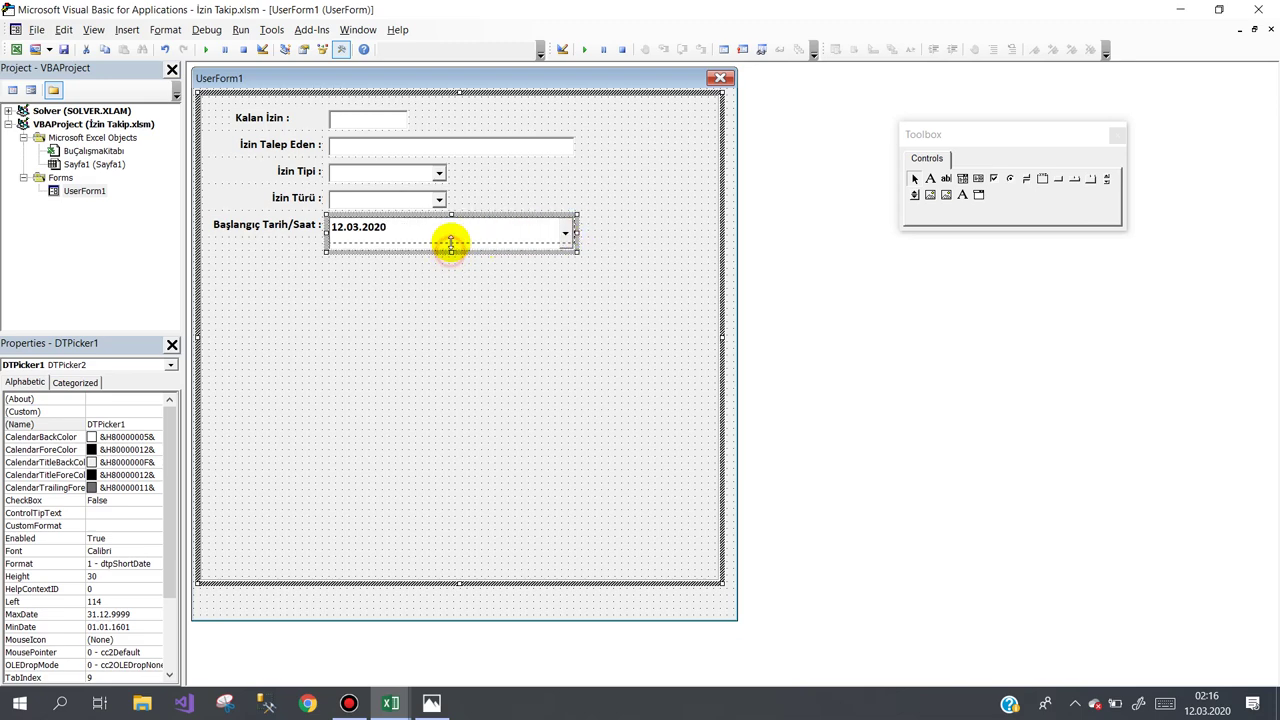
{"action": "left_click", "coordinate": [447, 262]}
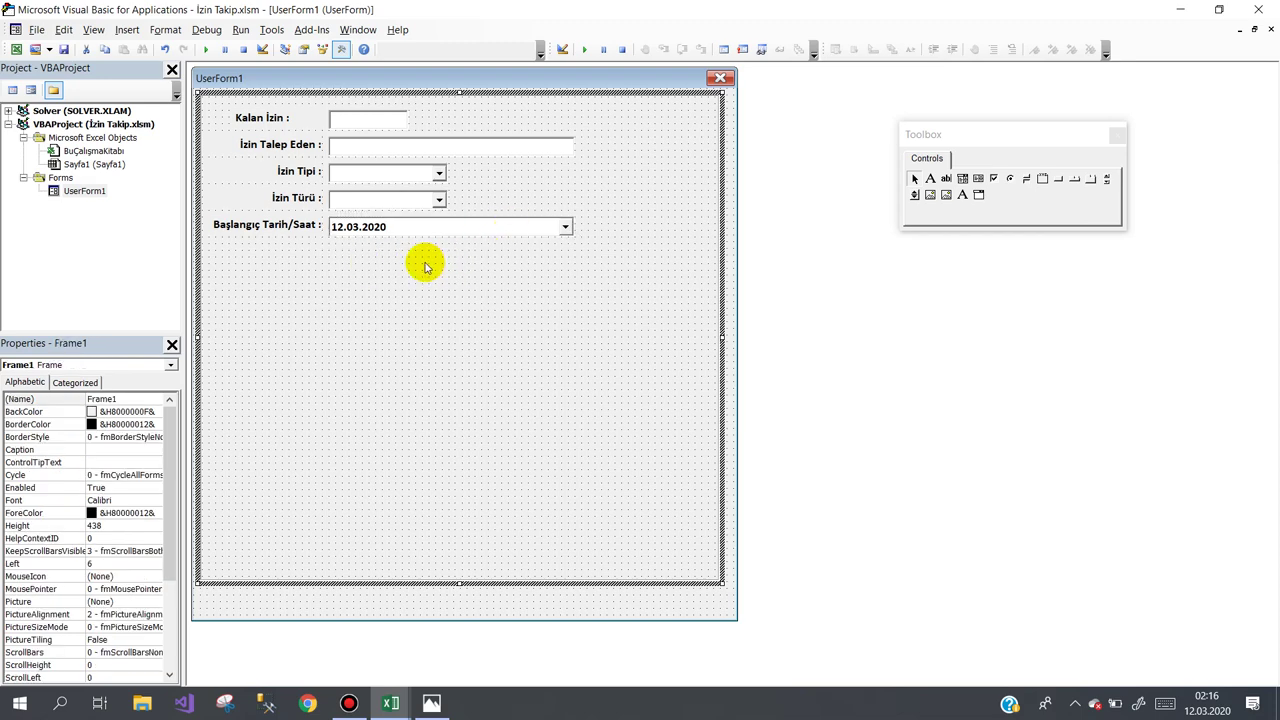
Copy the Başlangıç label and date picker row below, checking the reference form image.
{"action": "mouse_move", "coordinate": [414, 257]}
{"action": "left_mouse_down"}
{"action": "mouse_move", "coordinate": [305, 225]}
{"action": "mouse_move", "coordinate": [368, 270]}
{"action": "mouse_move", "coordinate": [372, 302]}
{"action": "left_mouse_up"}
{"action": "left_click", "coordinate": [380, 334]}
{"action": "left_click", "coordinate": [431, 703]}
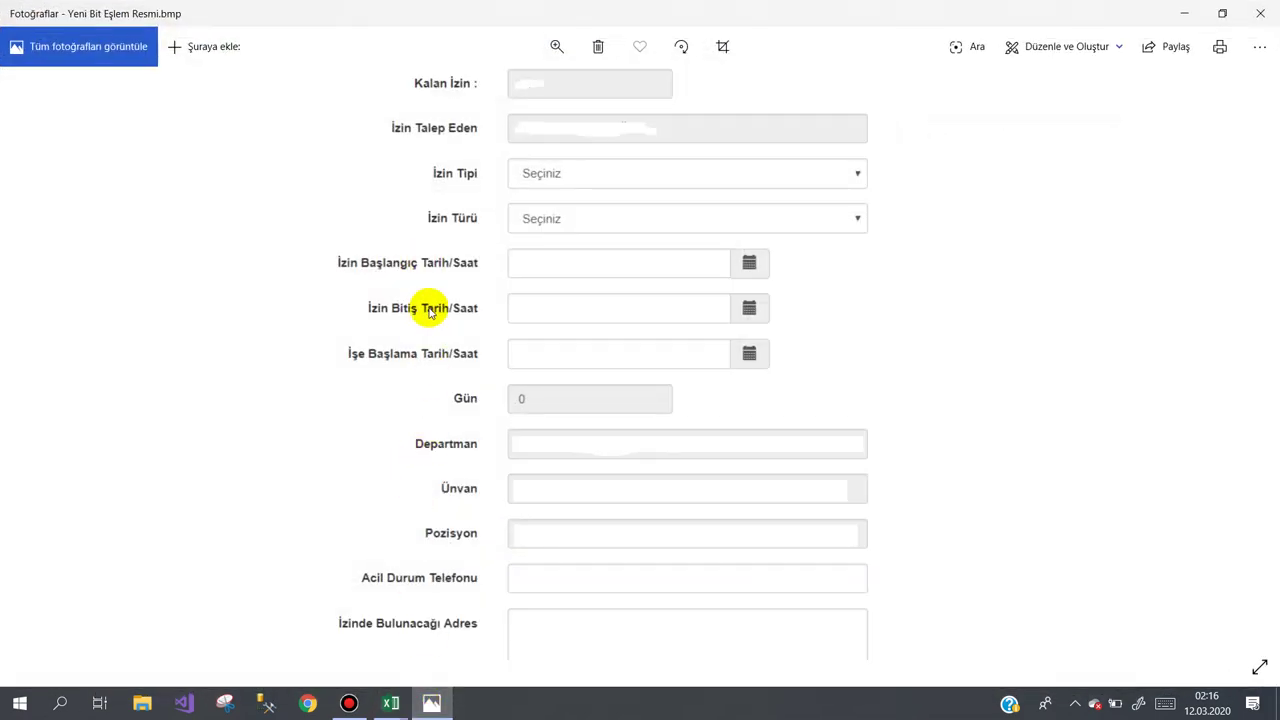
{"action": "left_click", "coordinate": [437, 703]}
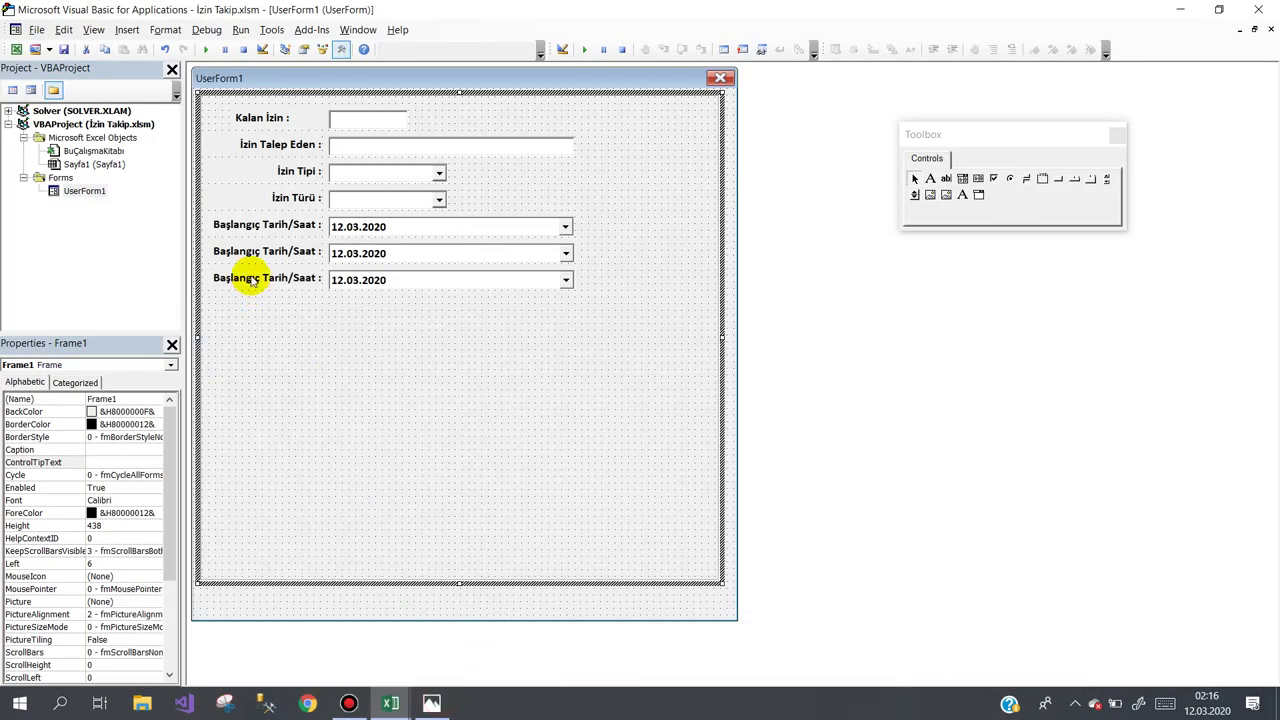
Rename the second date row's caption to 'Bitiş Tarih/Saat :'.
{"action": "left_click", "coordinate": [238, 228]}
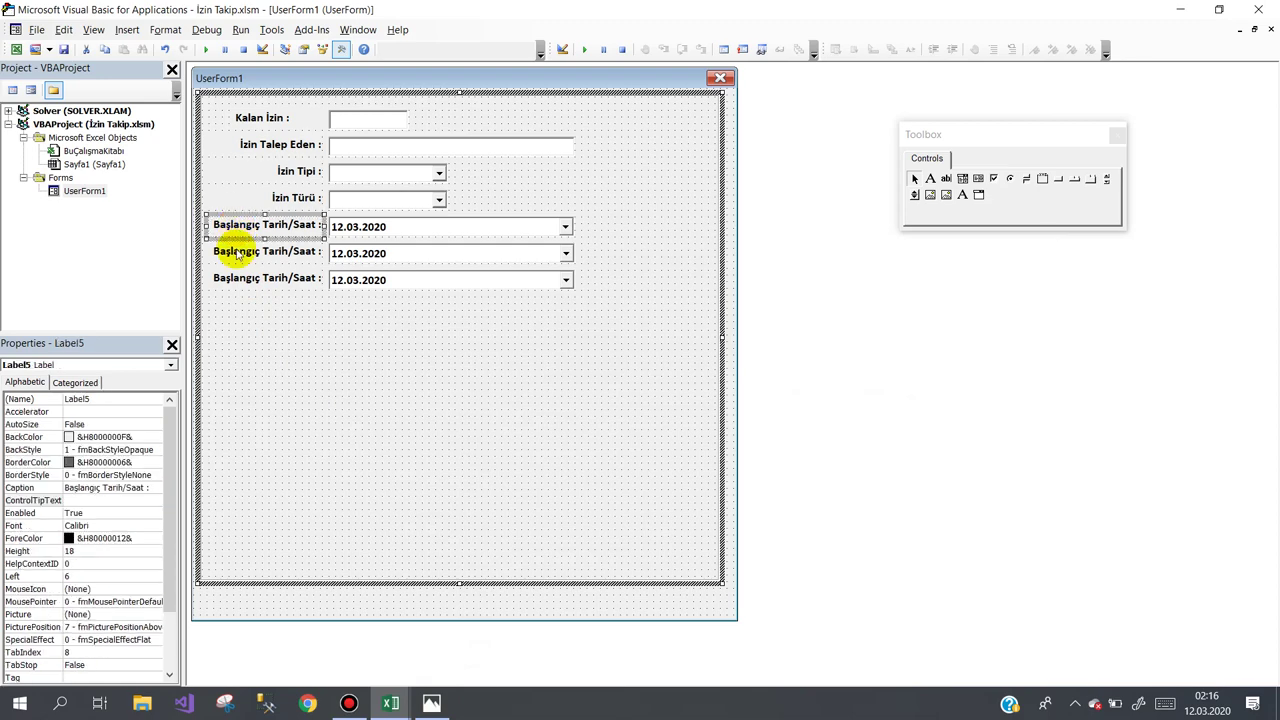
{"action": "left_click", "coordinate": [245, 251]}
{"action": "left_click", "coordinate": [264, 251]}
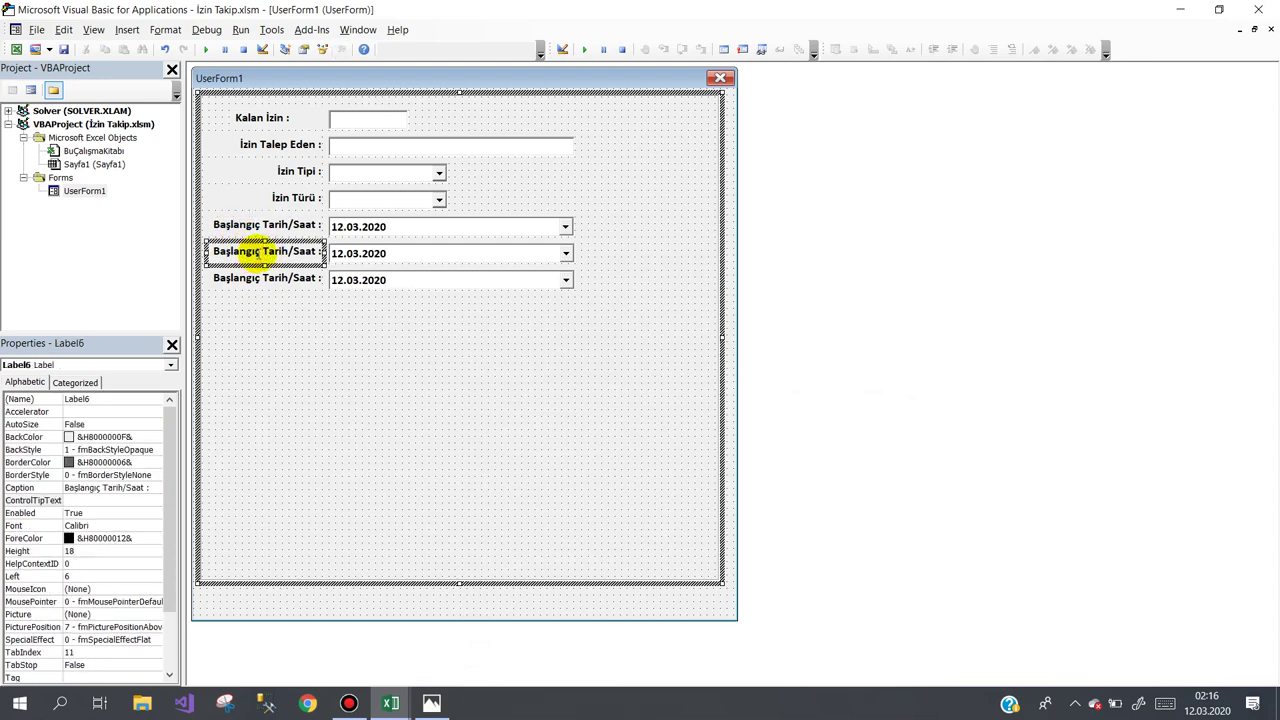
{"action": "left_click_drag", "start_coordinate": [262, 251], "coordinate": [214, 251]}
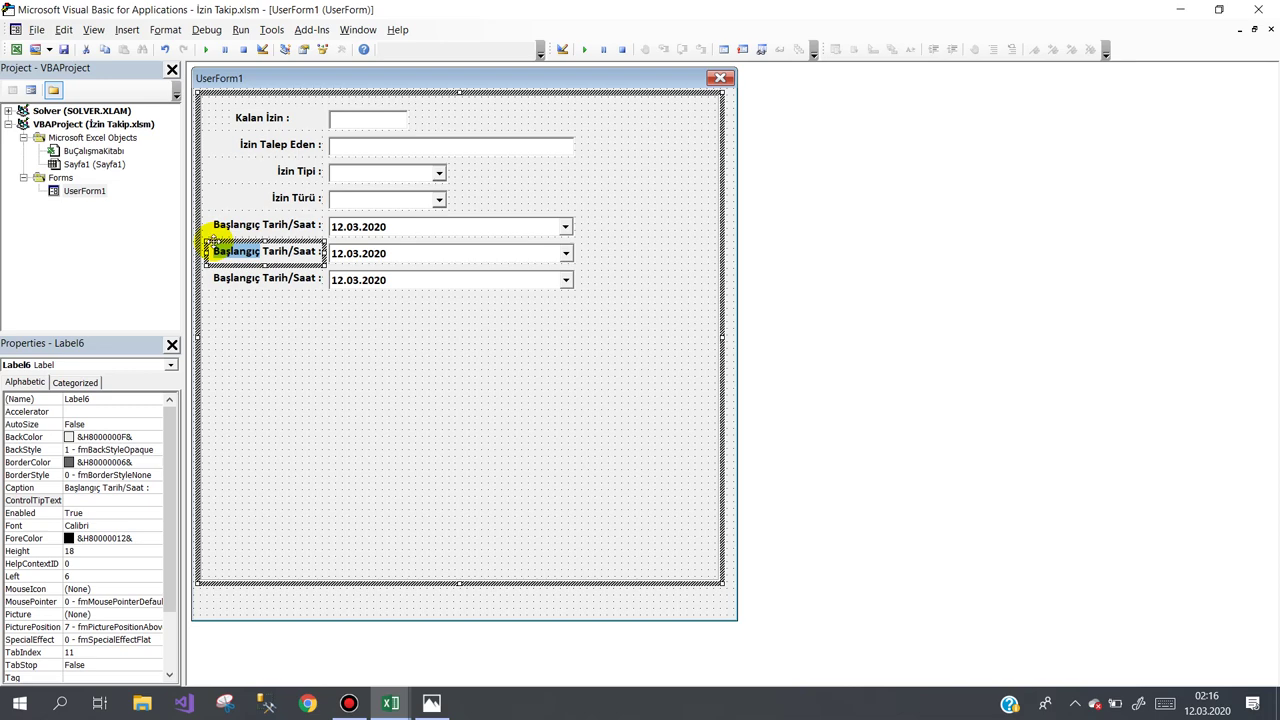
{"action": "type", "text": "B"}
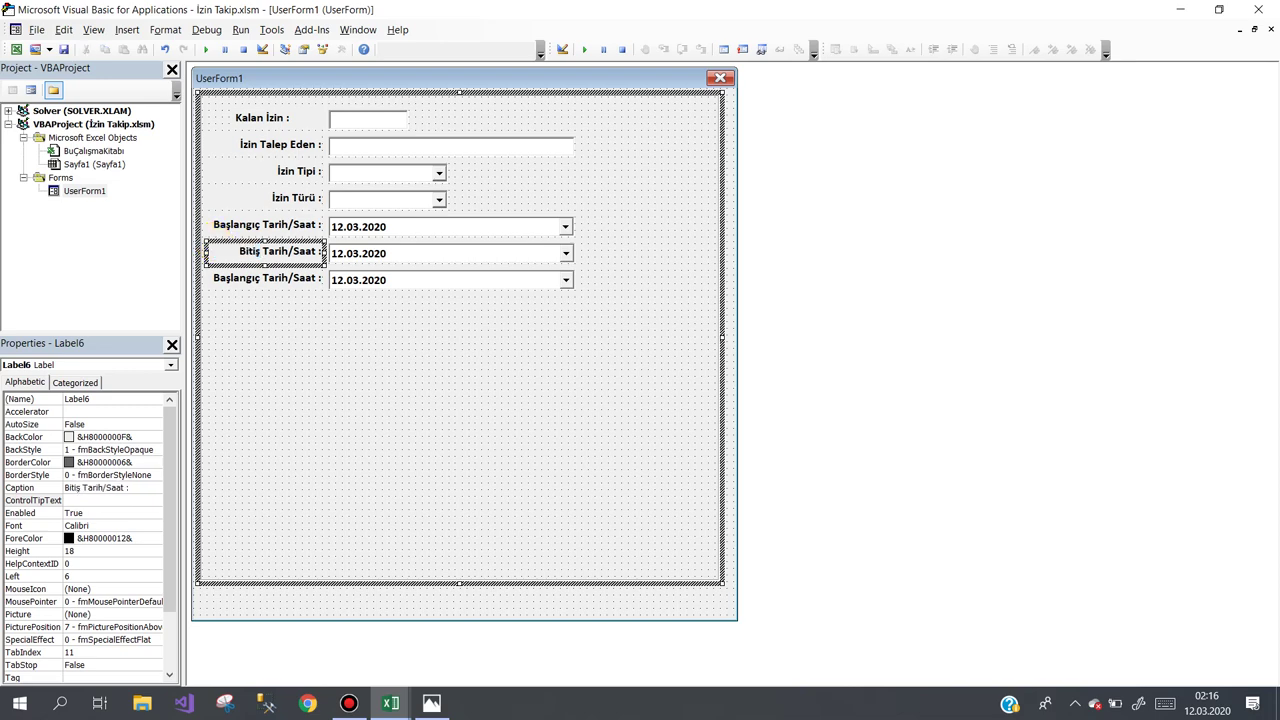
{"action": "left_click", "coordinate": [245, 290]}
{"action": "left_click", "coordinate": [430, 704]}
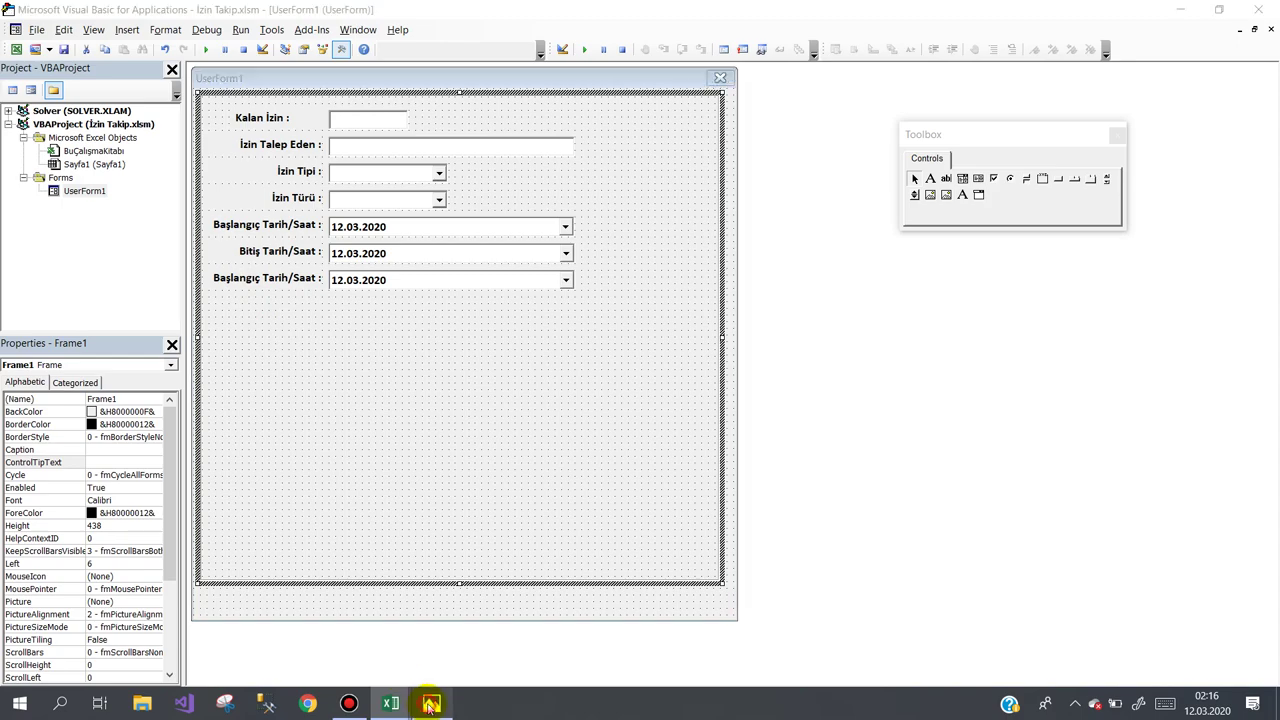
{"action": "left_click", "coordinate": [430, 704]}
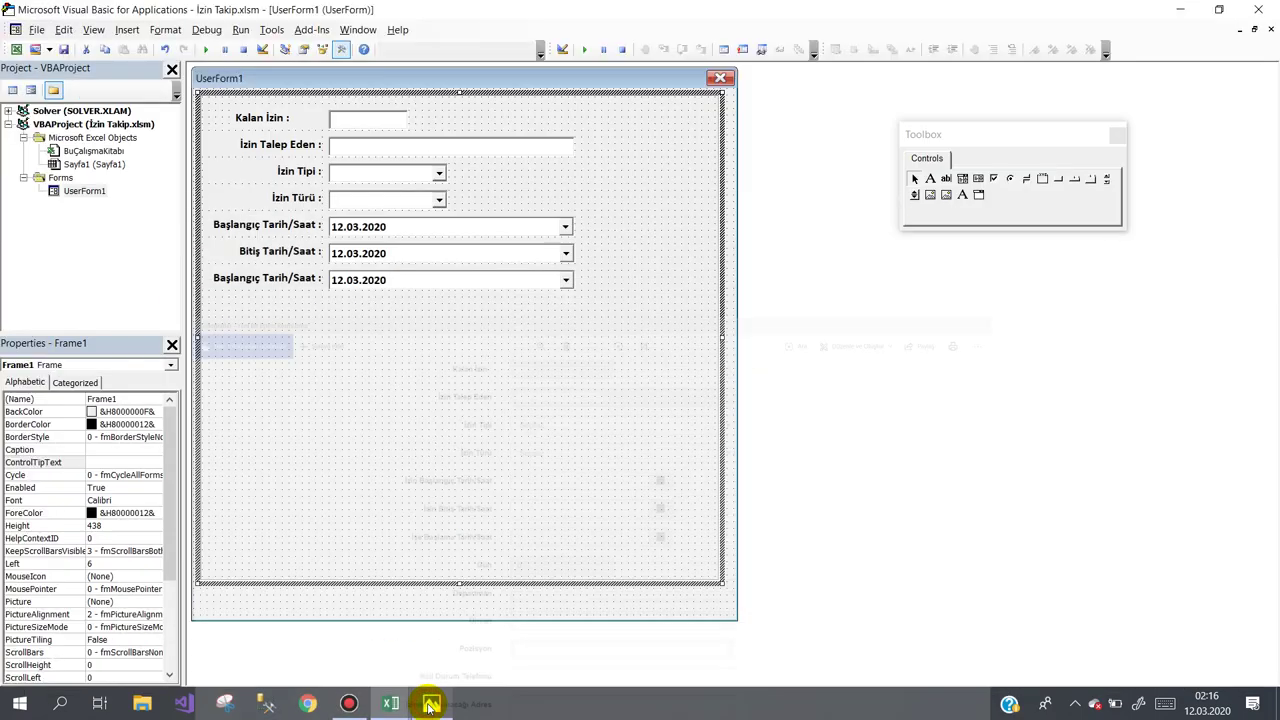
Rename the third date row to 'İşe Başlama Tarih/Saat :' and widen that label leftward.
{"action": "left_click", "coordinate": [254, 281]}
{"action": "left_click", "coordinate": [255, 281]}
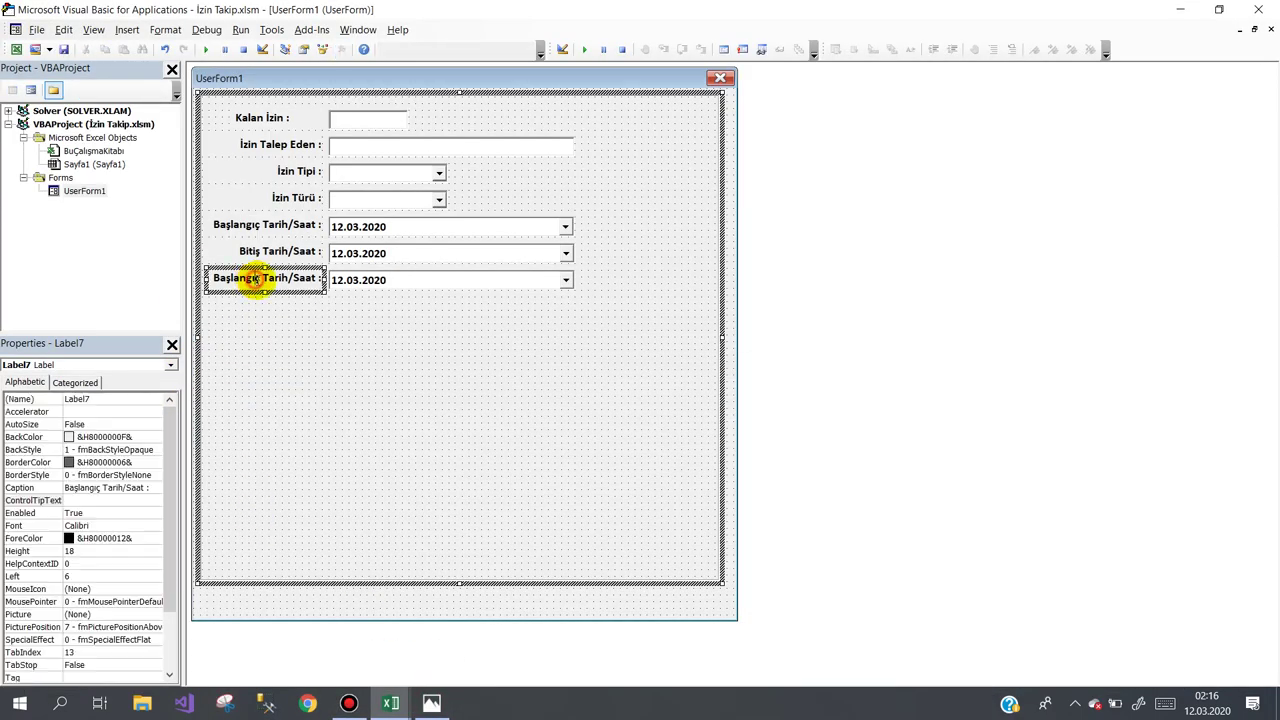
{"action": "left_click_drag", "start_coordinate": [260, 281], "coordinate": [196, 278]}
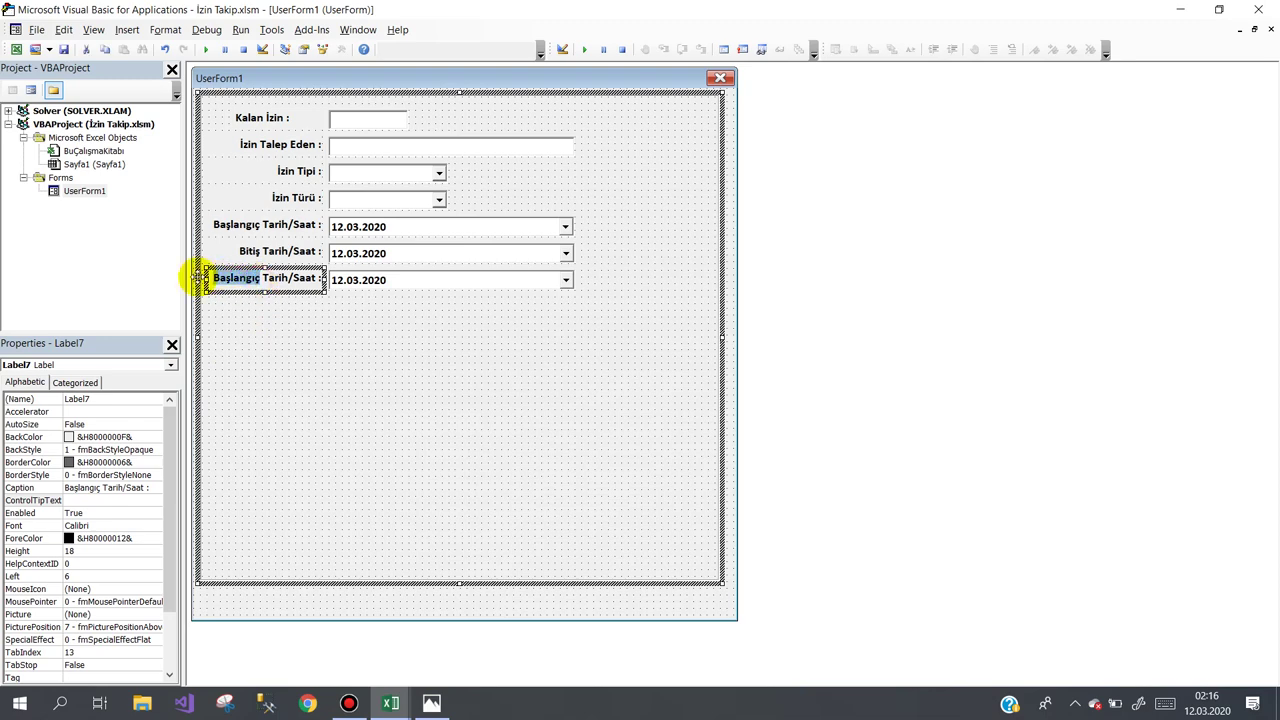
{"action": "type", "text": "İşe "}
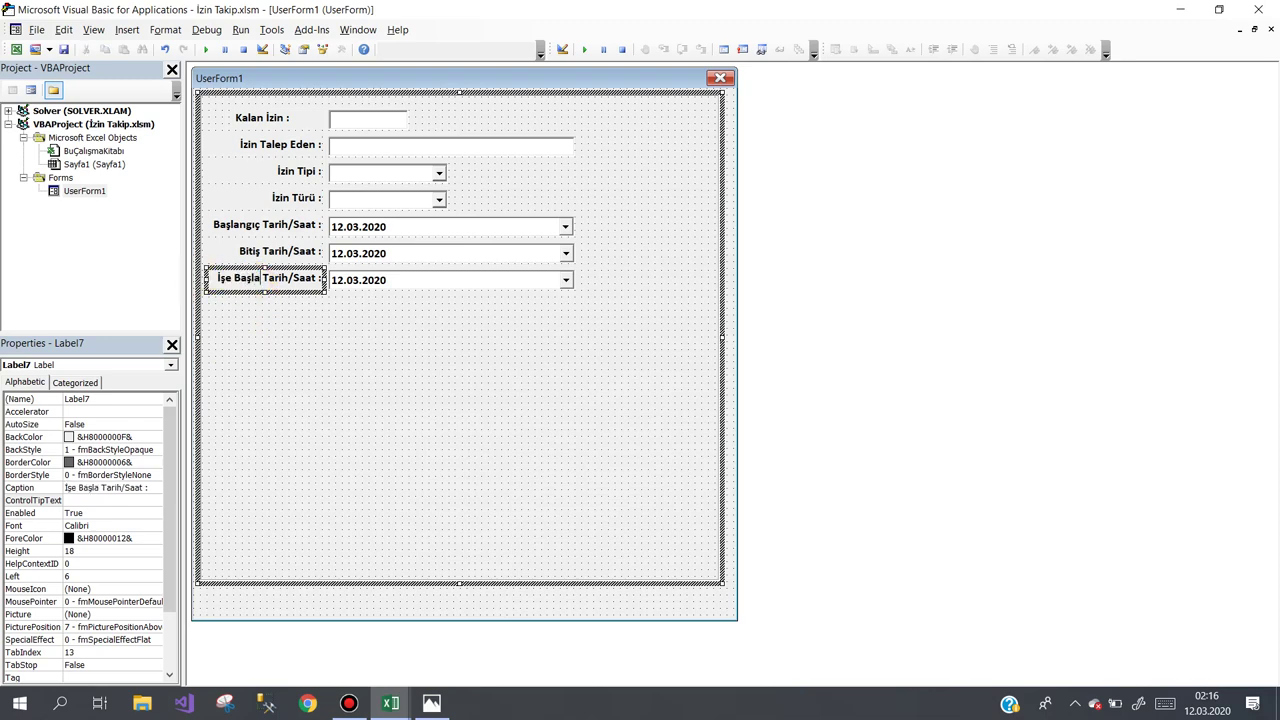
{"action": "type", "text": "ma"}
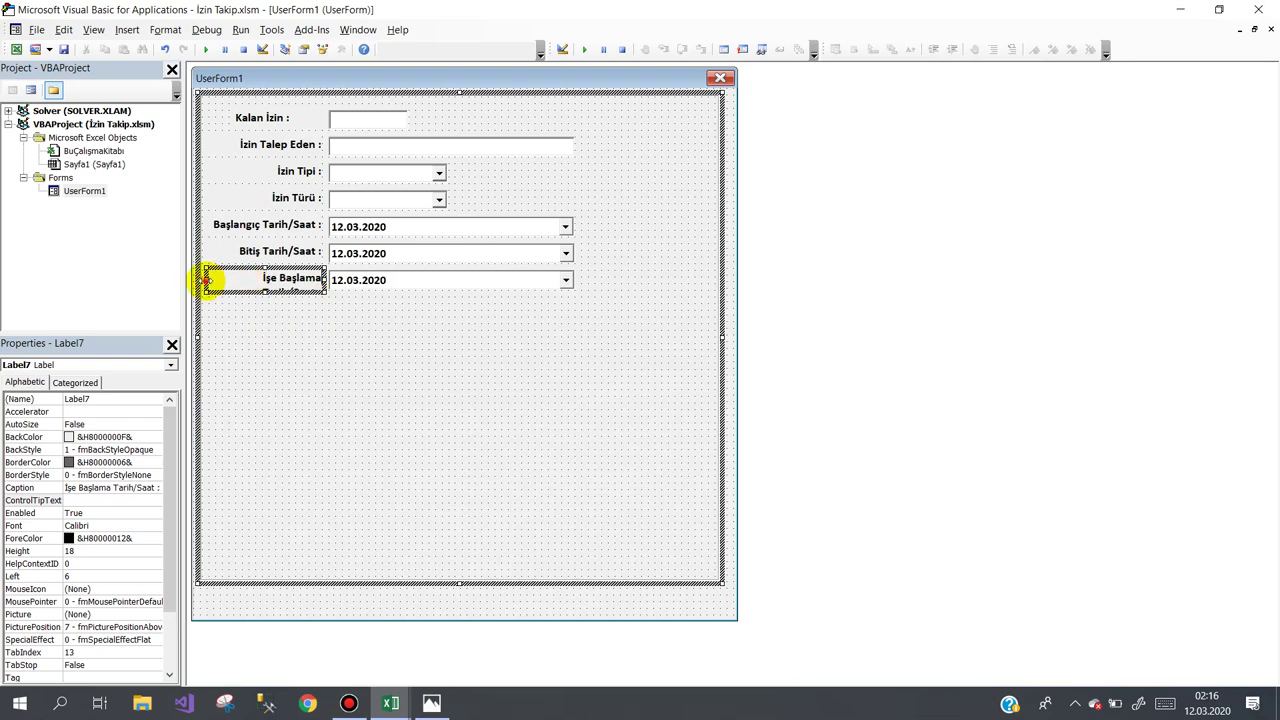
{"action": "left_click_drag", "start_coordinate": [203, 282], "coordinate": [197, 282]}
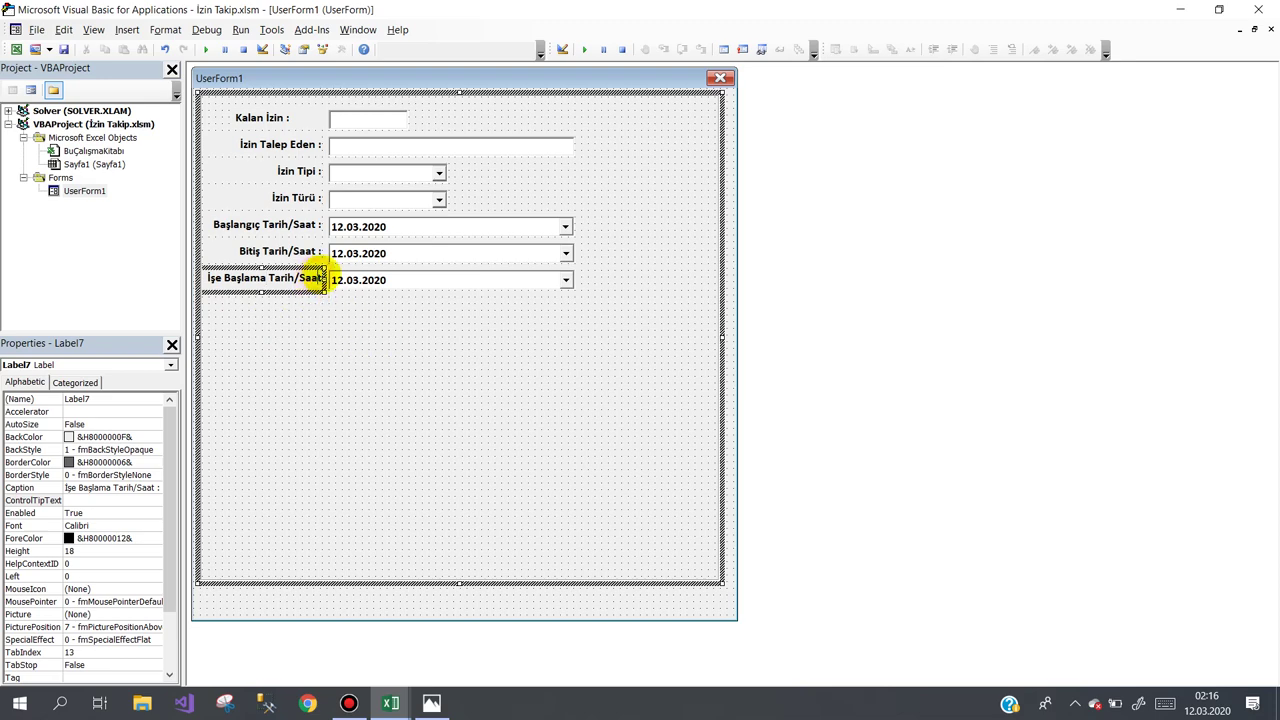
{"action": "left_click", "coordinate": [300, 287]}
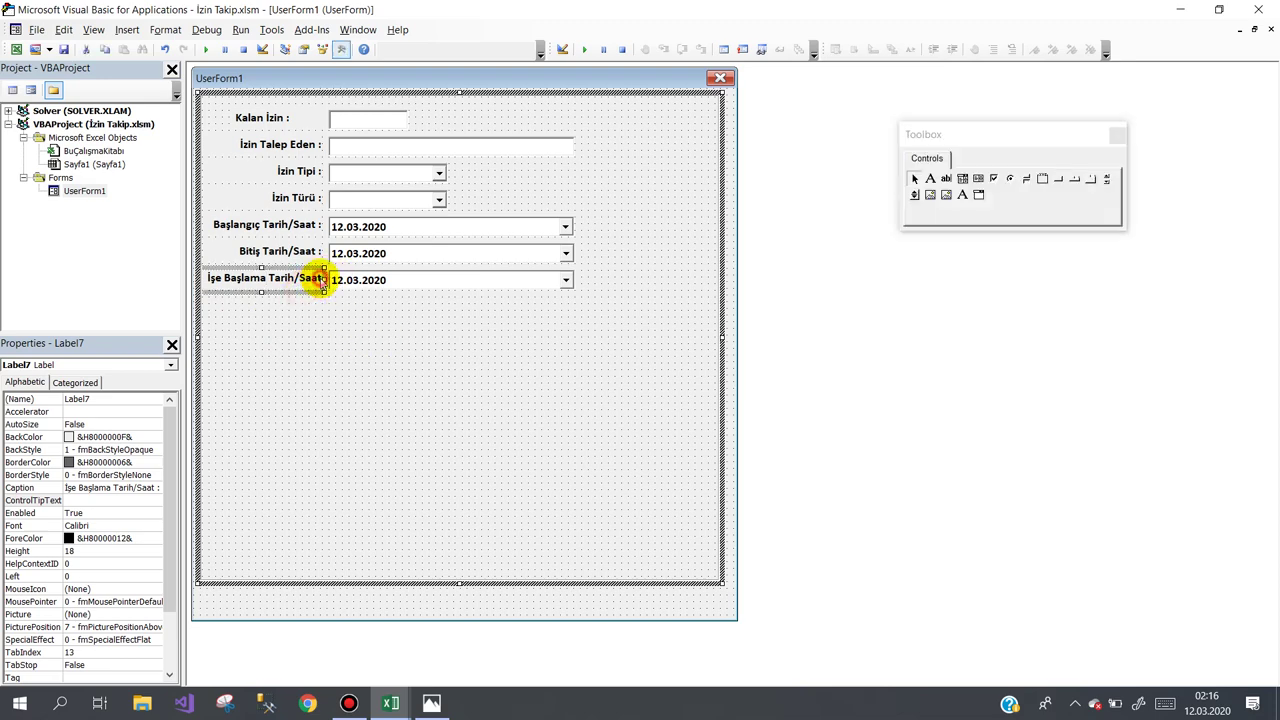
{"action": "left_click", "coordinate": [322, 283]}
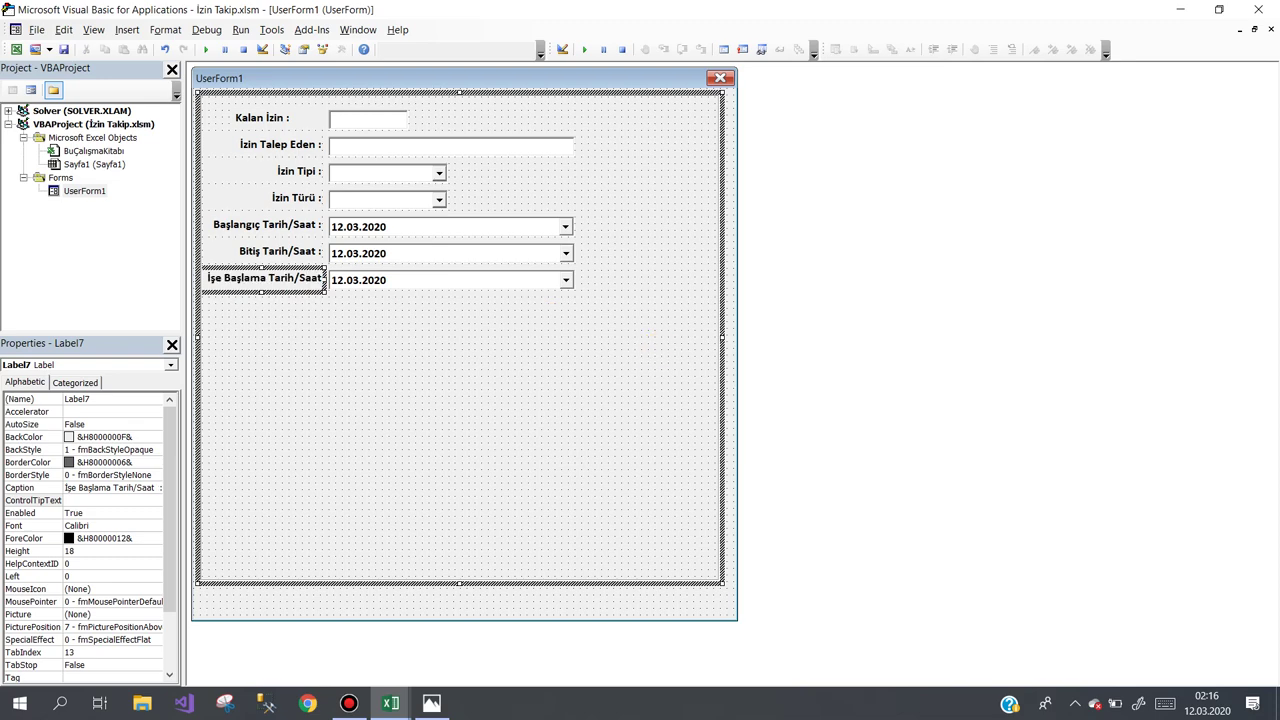
{"action": "left_click", "coordinate": [574, 374]}
{"action": "left_click_drag", "start_coordinate": [477, 312], "coordinate": [378, 111]}
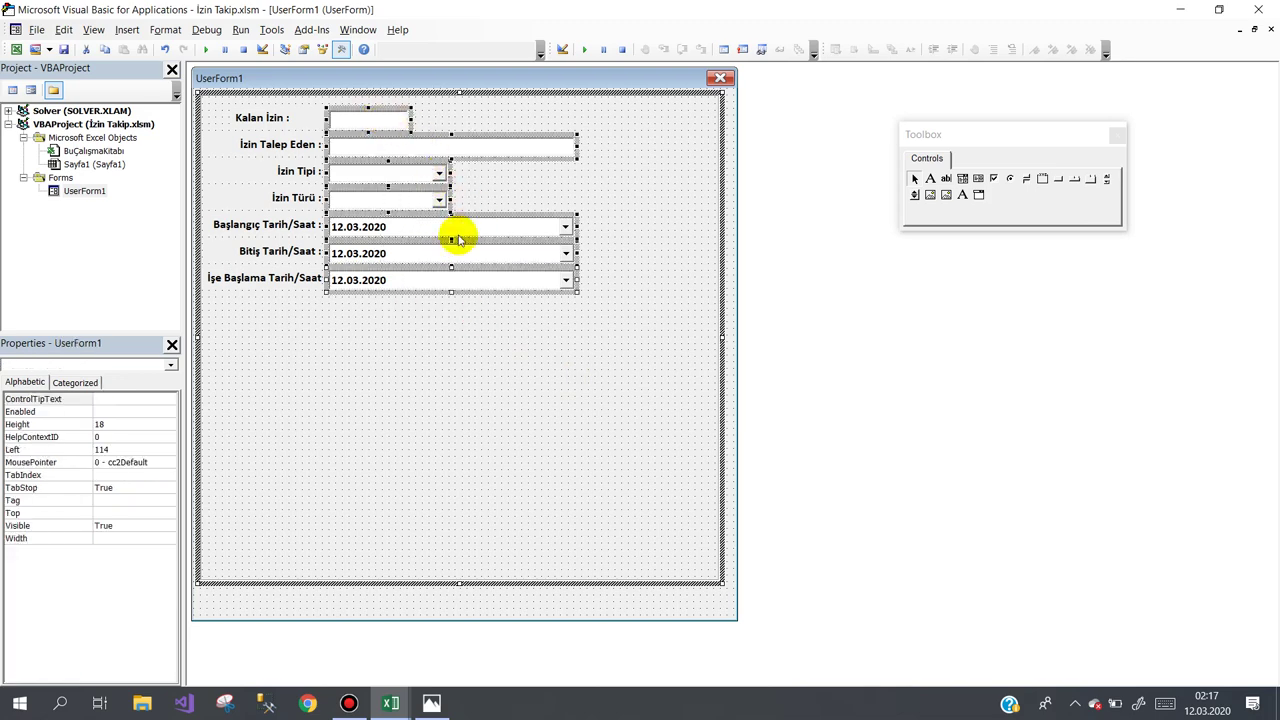
Nudge the input fields right and widen all labels slightly to line up.
{"action": "left_click", "coordinate": [420, 291]}
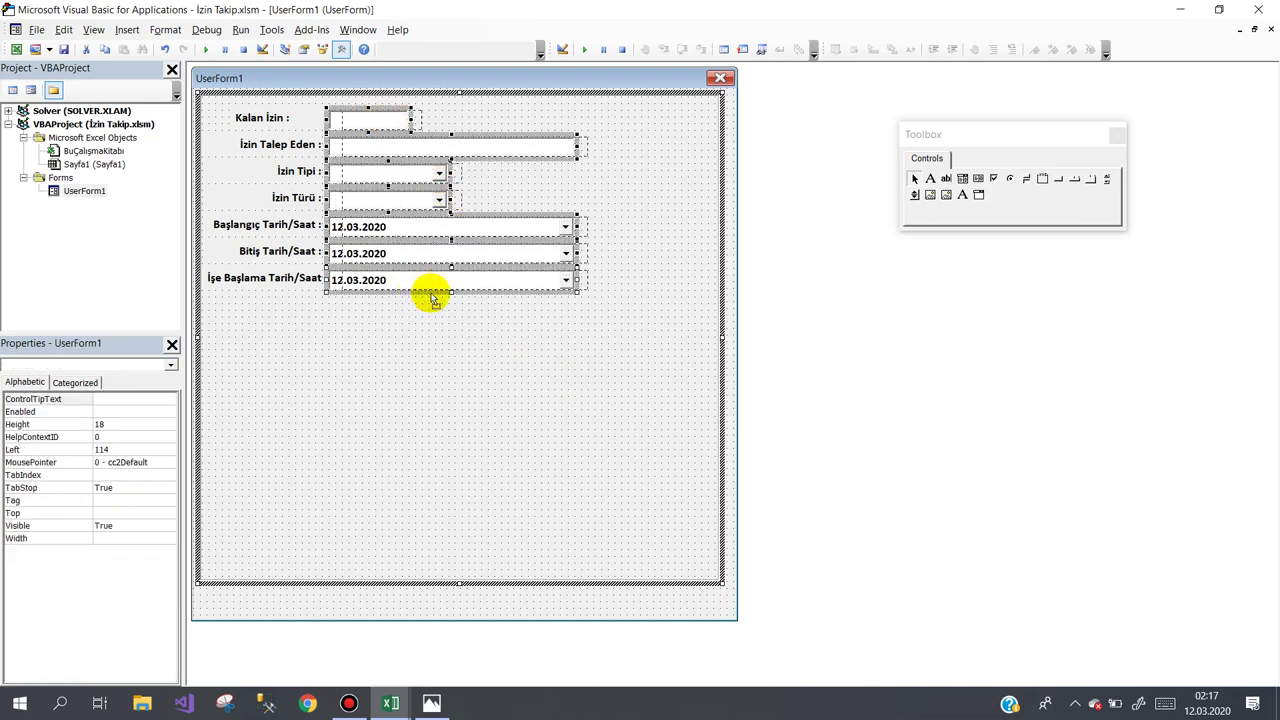
{"action": "left_click_drag", "start_coordinate": [432, 298], "coordinate": [433, 298]}
{"action": "mouse_move", "coordinate": [320, 285]}
{"action": "left_mouse_down"}
{"action": "mouse_move", "coordinate": [300, 210]}
{"action": "mouse_move", "coordinate": [324, 289]}
{"action": "left_mouse_up"}
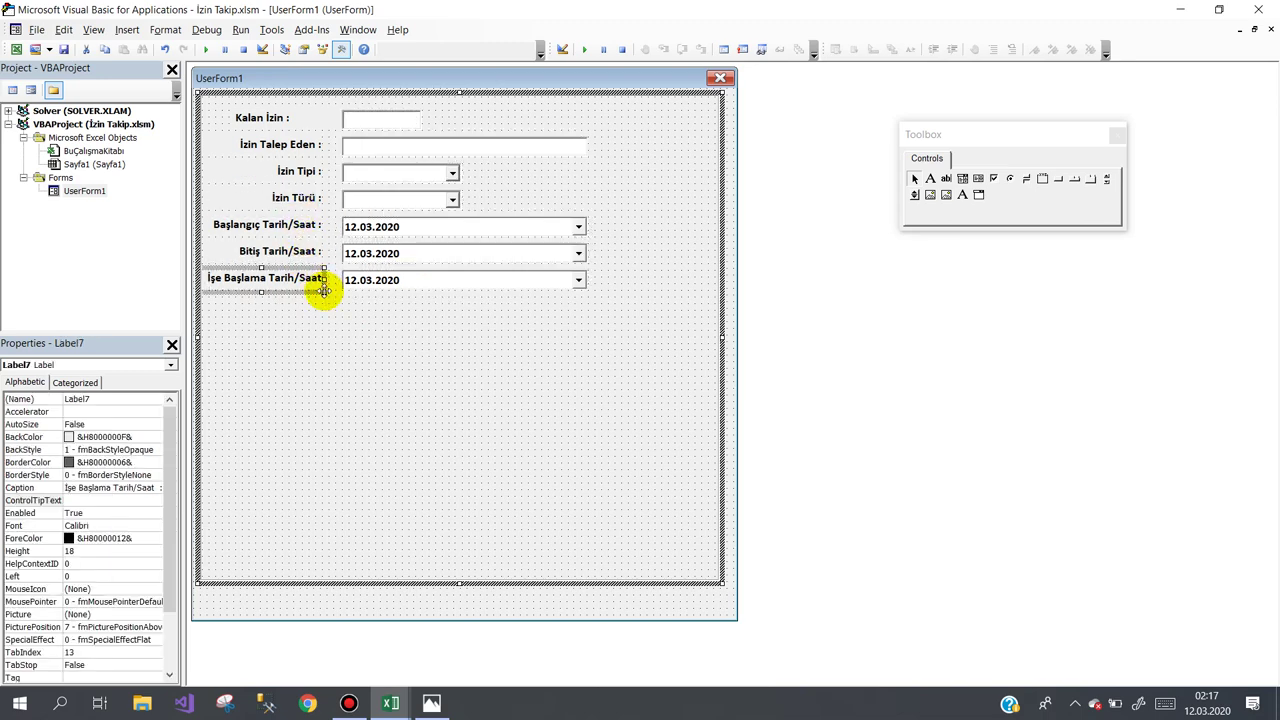
{"action": "mouse_move", "coordinate": [324, 290]}
{"action": "left_mouse_down"}
{"action": "mouse_move", "coordinate": [308, 297]}
{"action": "mouse_move", "coordinate": [252, 118]}
{"action": "left_mouse_up"}
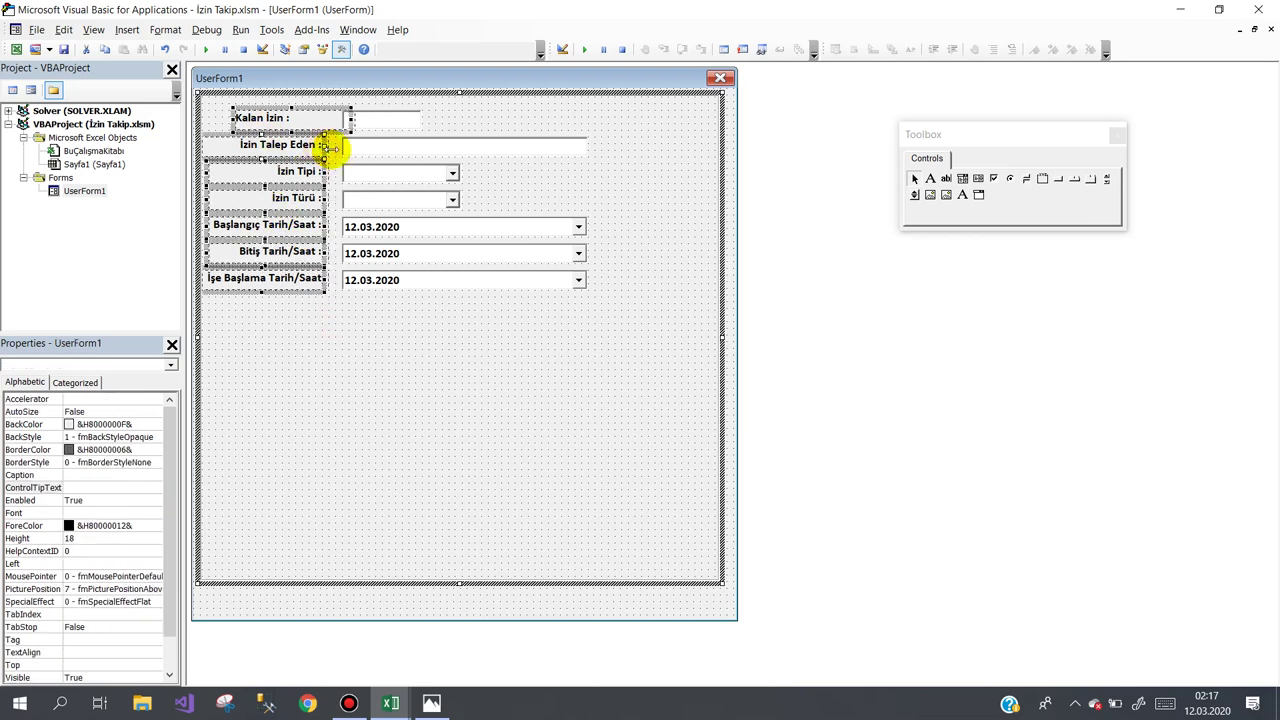
{"action": "left_click_drag", "start_coordinate": [329, 148], "coordinate": [331, 147]}
{"action": "left_click", "coordinate": [415, 341]}
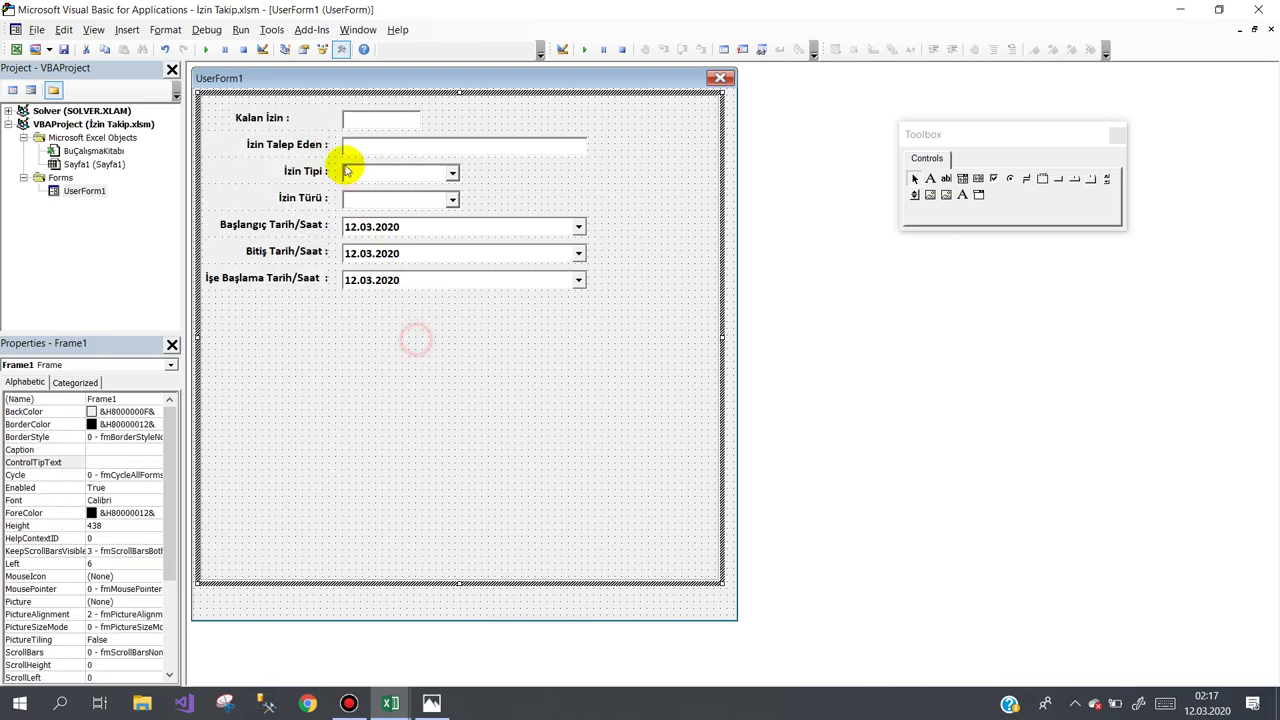
Set Kalan İzin's TextAlign to 3 - fmTextAlignRight and align it left with other labels.
{"action": "left_click", "coordinate": [306, 117]}
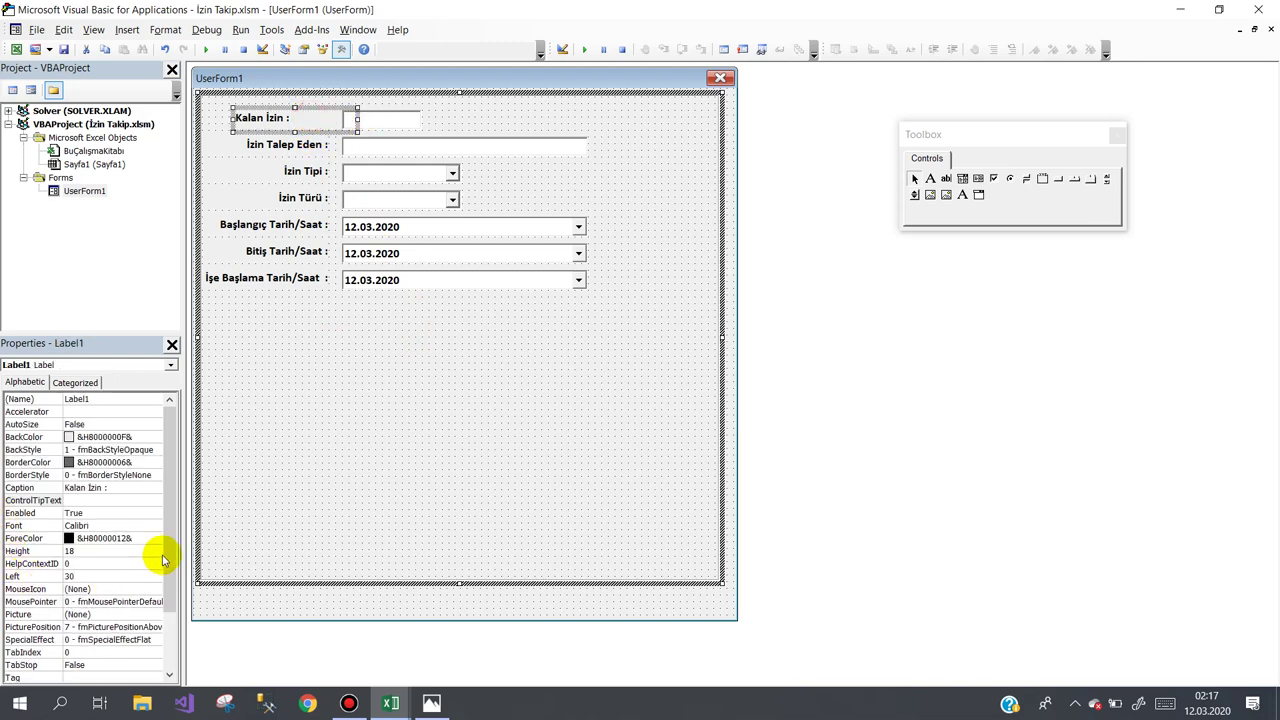
{"action": "left_click_drag", "start_coordinate": [168, 560], "coordinate": [168, 648]}
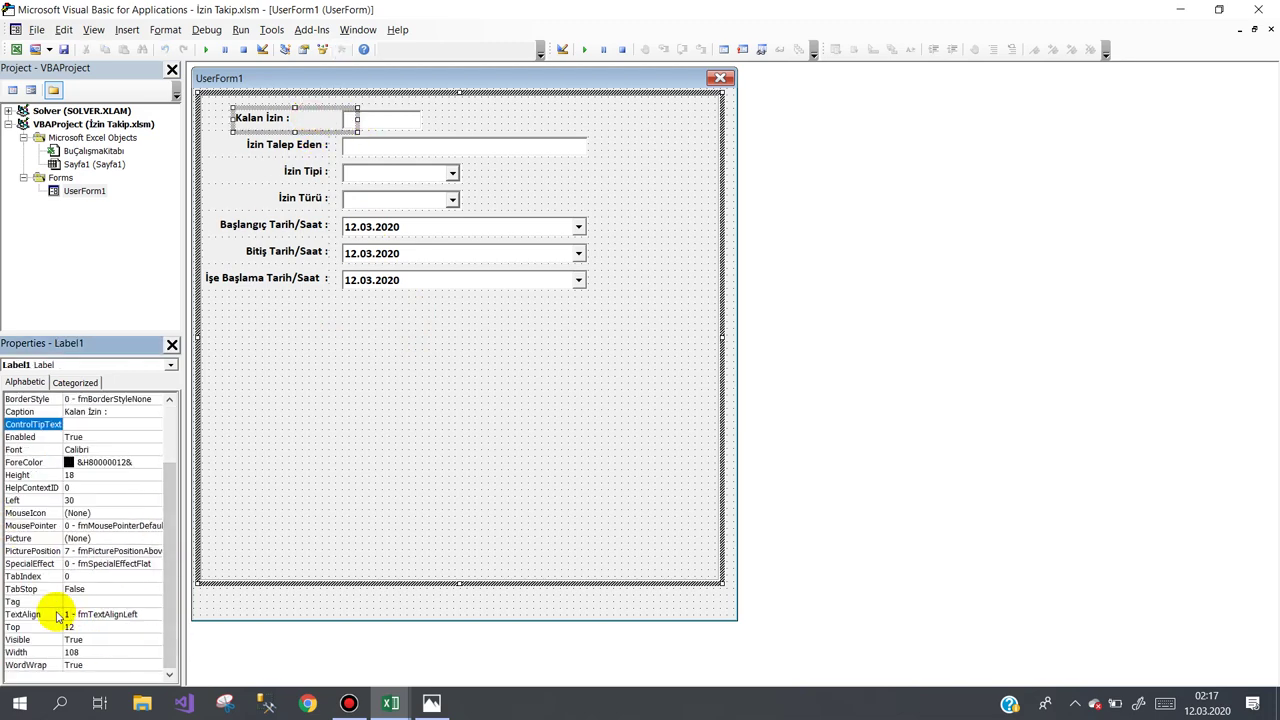
{"action": "left_click", "coordinate": [52, 614]}
{"action": "left_click", "coordinate": [155, 614]}
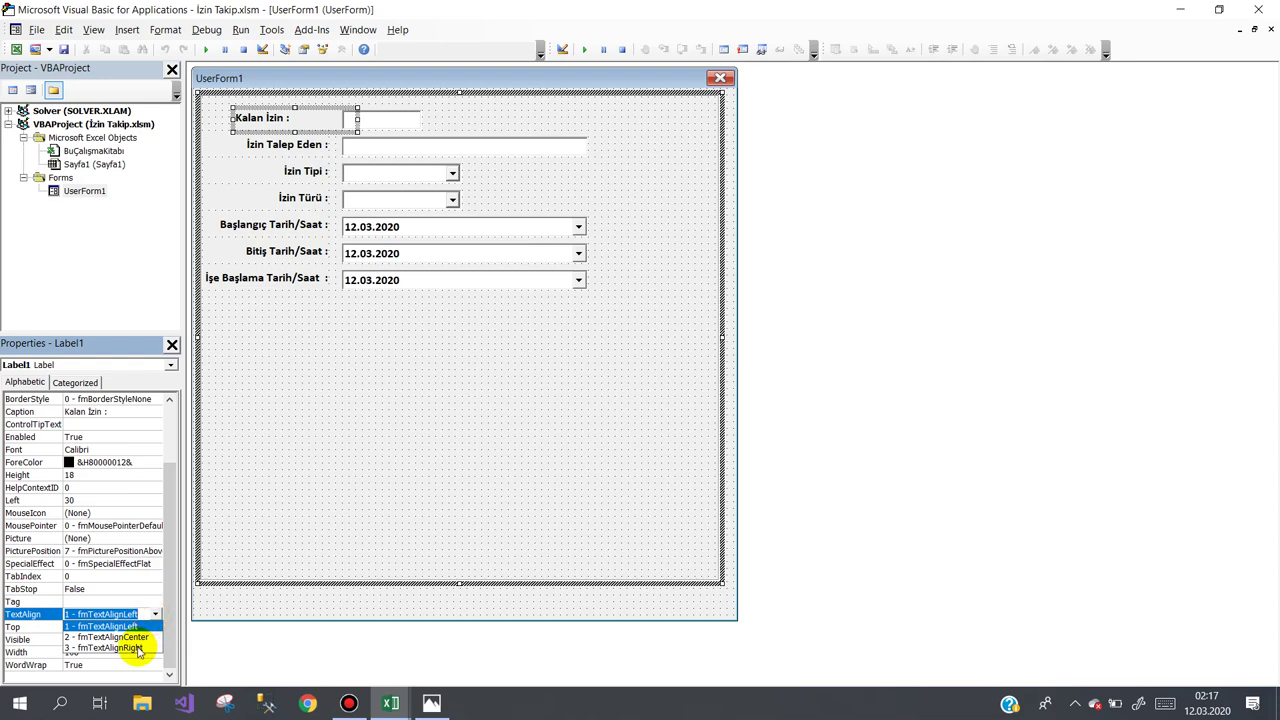
{"action": "left_click", "coordinate": [120, 700]}
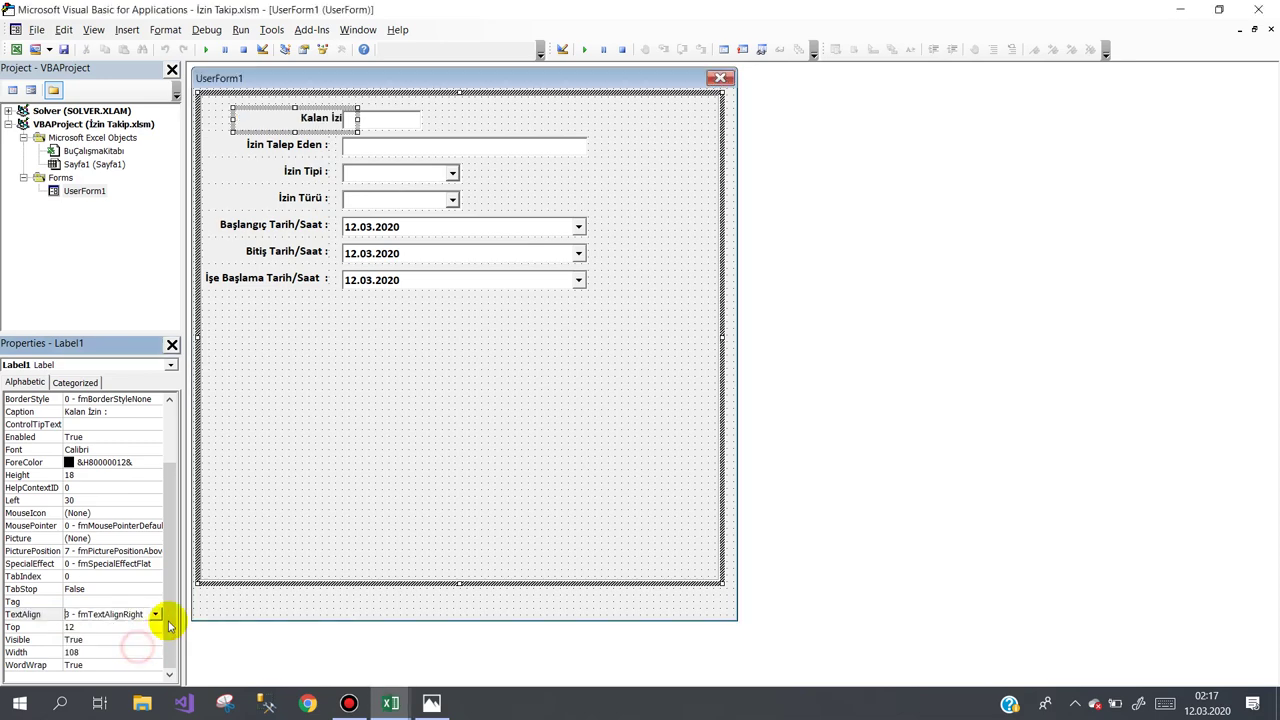
{"action": "left_click", "coordinate": [330, 131]}
{"action": "left_click_drag", "start_coordinate": [311, 133], "coordinate": [310, 131]}
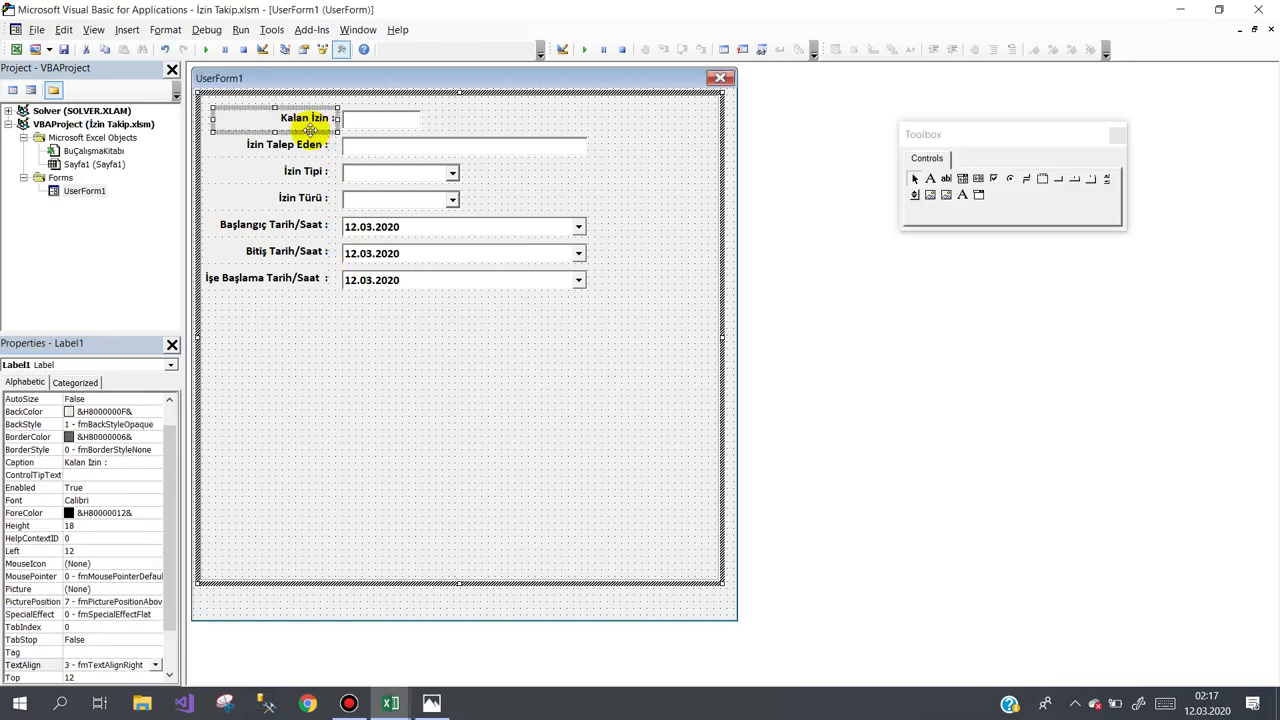
{"action": "left_click", "coordinate": [396, 330]}
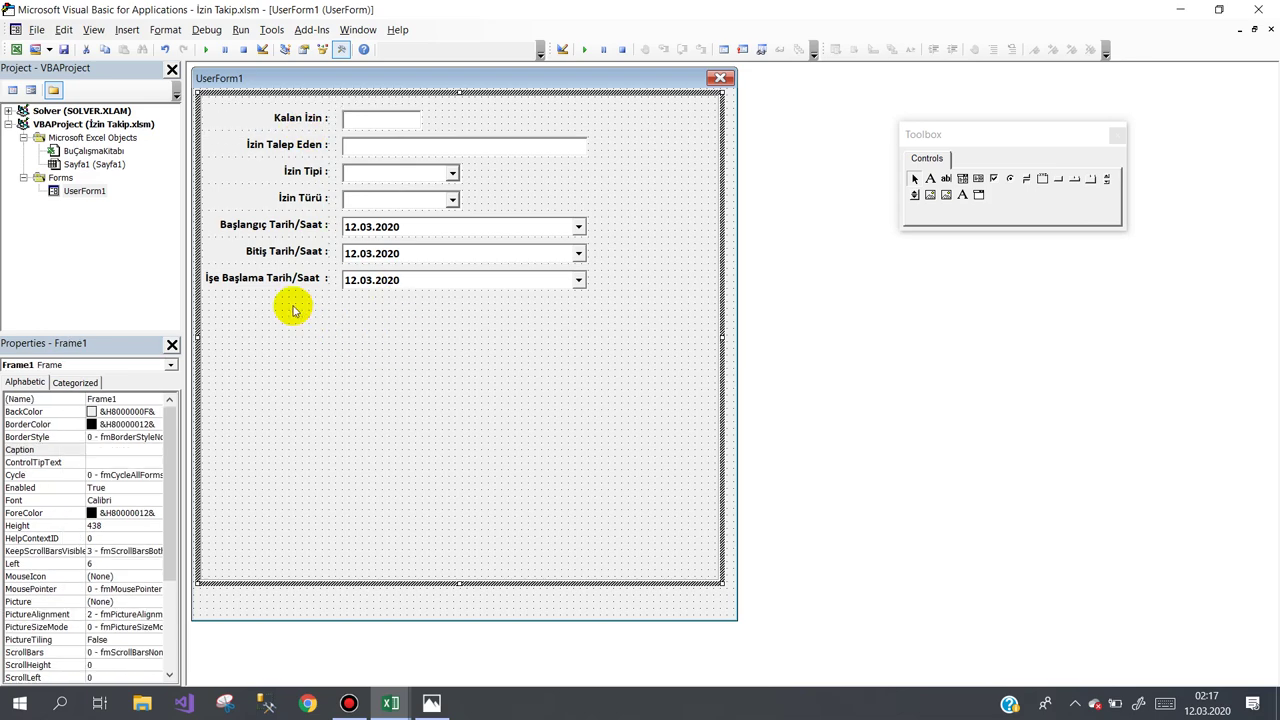
Prefix the start-date caption to read 'İzin Başlangıç Tarih/Saat :'.
{"action": "left_click", "coordinate": [238, 232]}
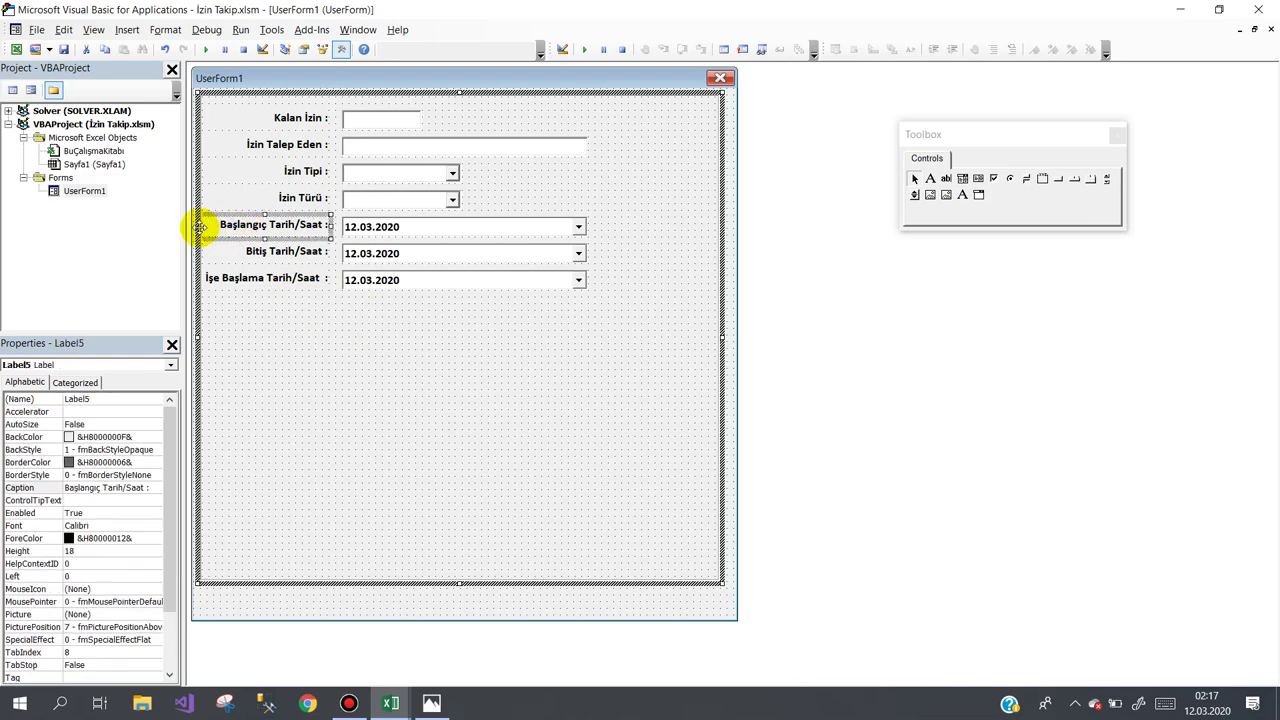
{"action": "left_click", "coordinate": [211, 230]}
{"action": "left_click", "coordinate": [275, 232]}
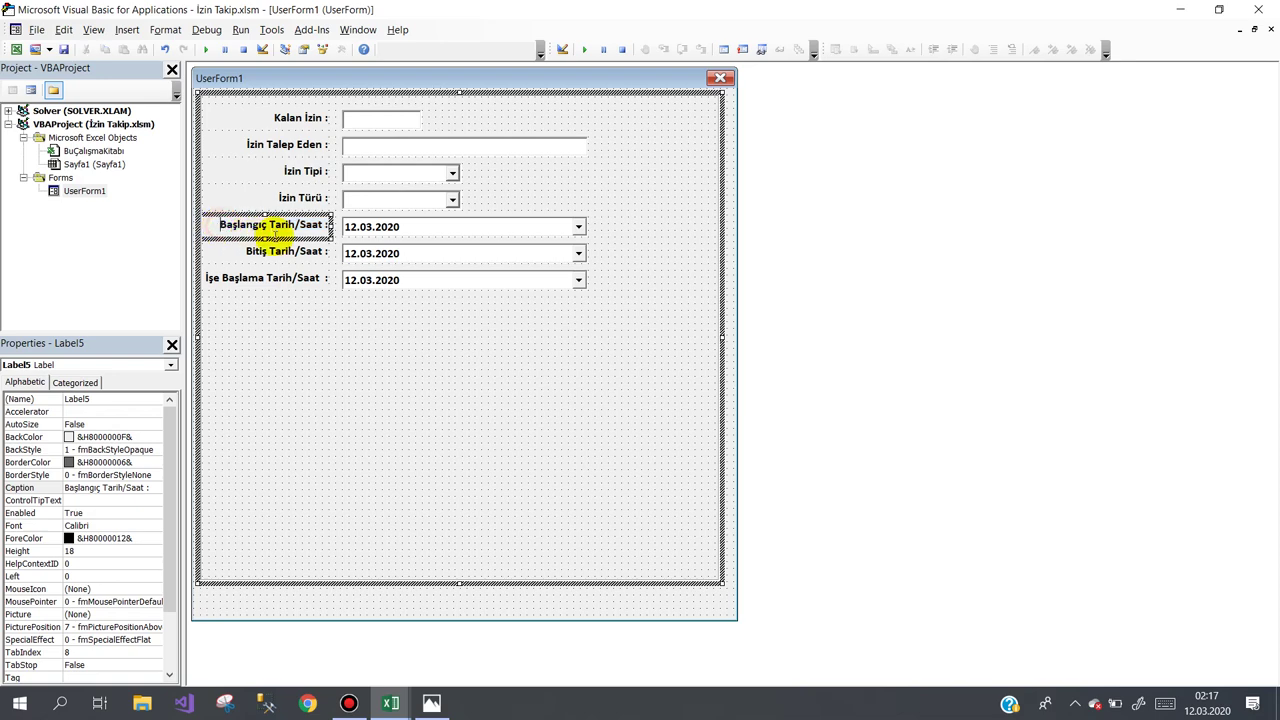
{"action": "type", "text": "İzin"}
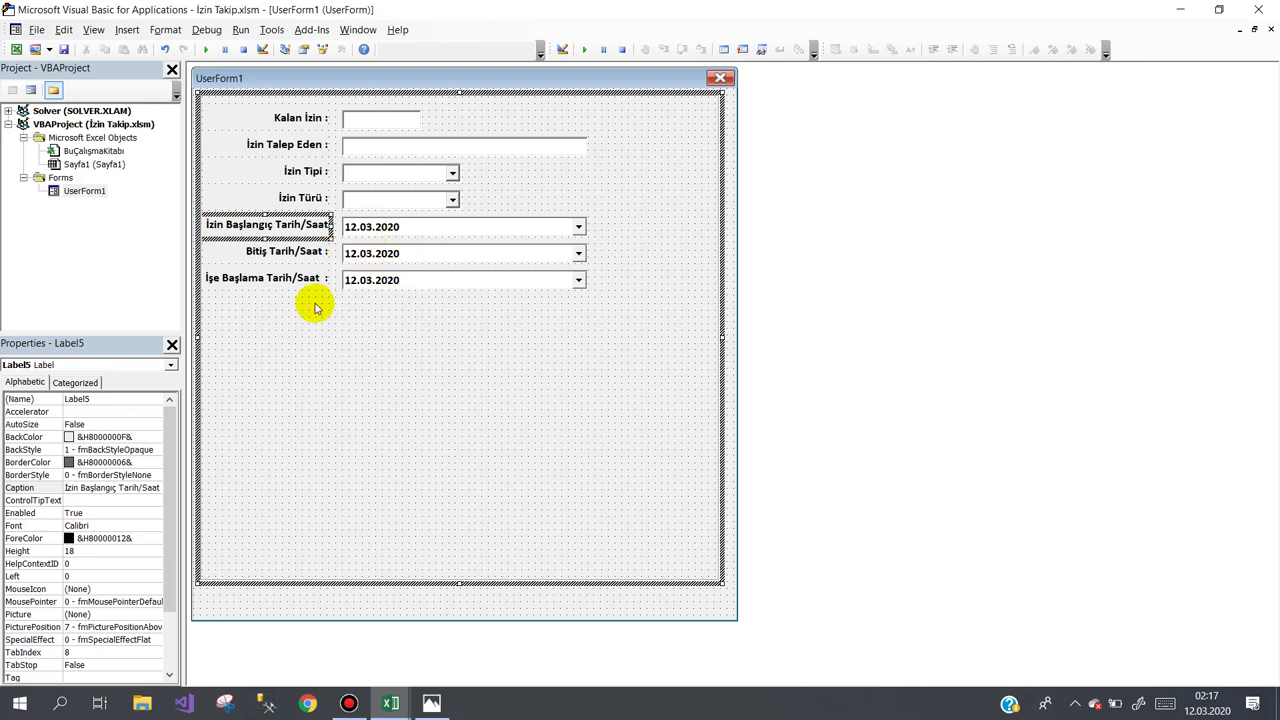
Widen all seven form labels slightly and compare with the reference image.
{"action": "left_click_drag", "start_coordinate": [284, 322], "coordinate": [276, 100]}
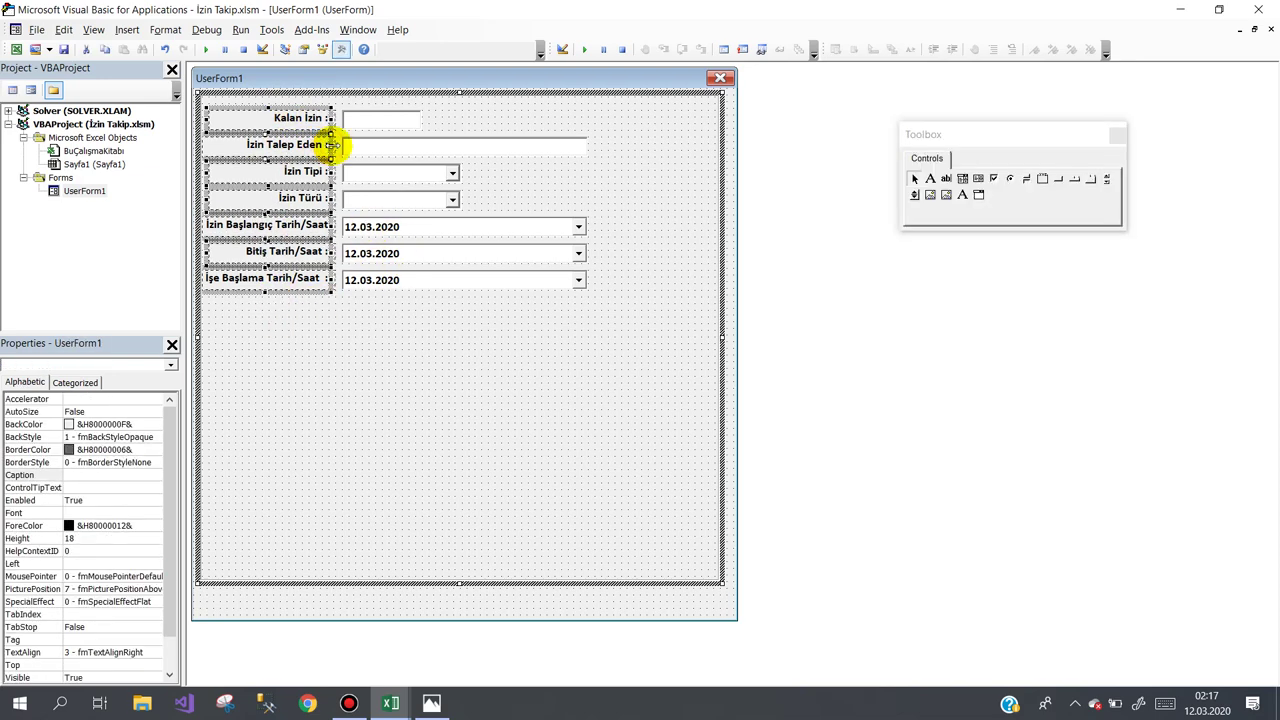
{"action": "left_click_drag", "start_coordinate": [330, 145], "coordinate": [337, 147]}
{"action": "left_click", "coordinate": [383, 331]}
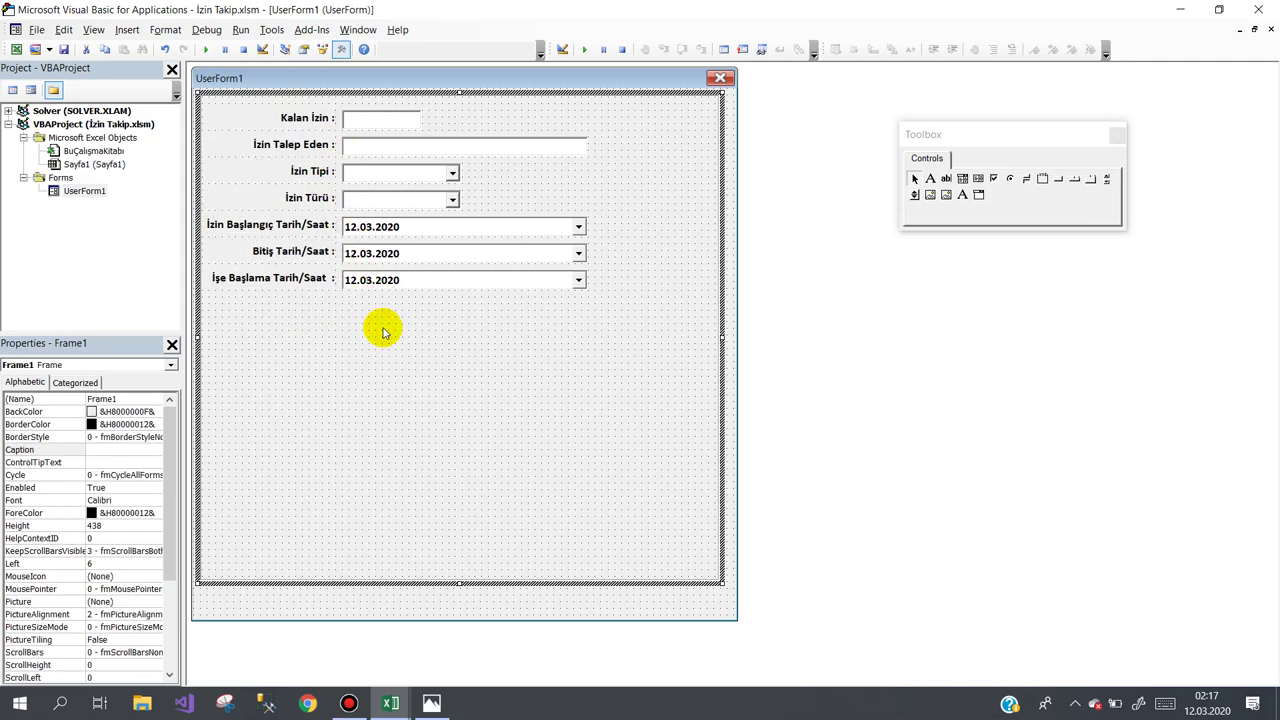
{"action": "left_click", "coordinate": [431, 703]}
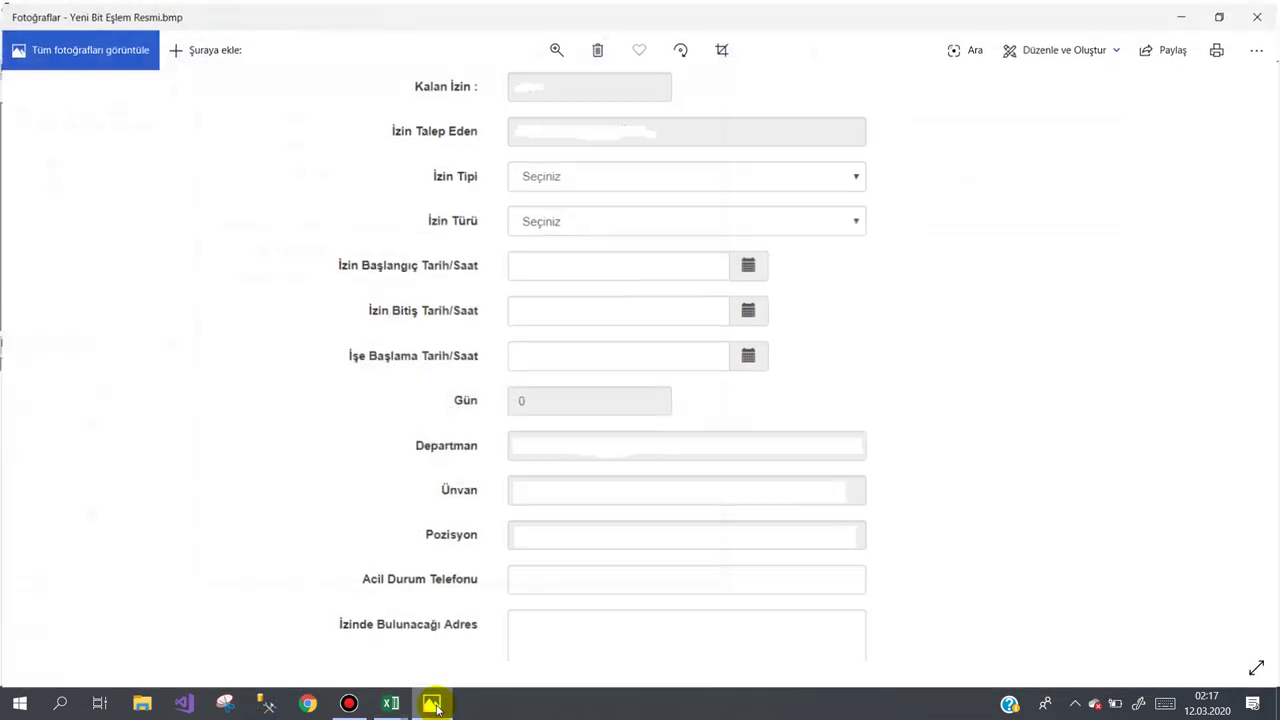
{"action": "left_click", "coordinate": [431, 703]}
Change the end-date caption to 'İzin Bitiş Tarih/Saat :' and view the reference form image.
{"action": "left_click", "coordinate": [240, 262]}
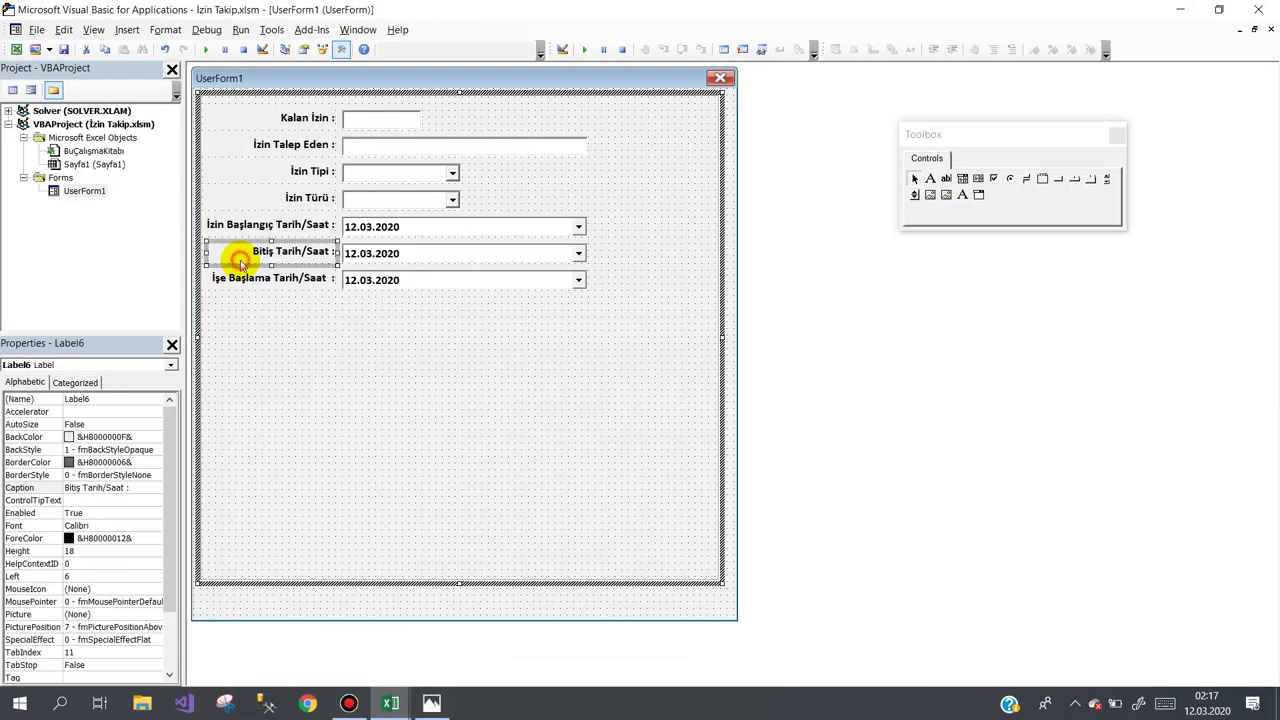
{"action": "left_click", "coordinate": [254, 256]}
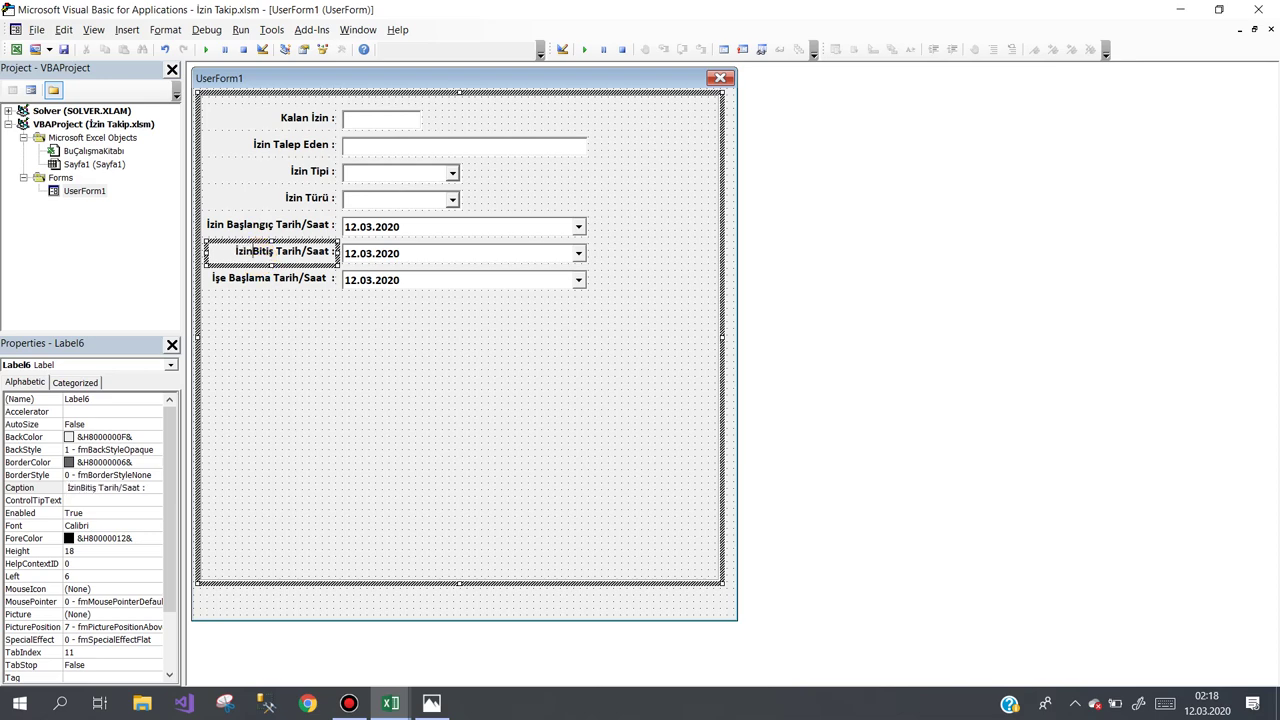
{"action": "left_click", "coordinate": [366, 362]}
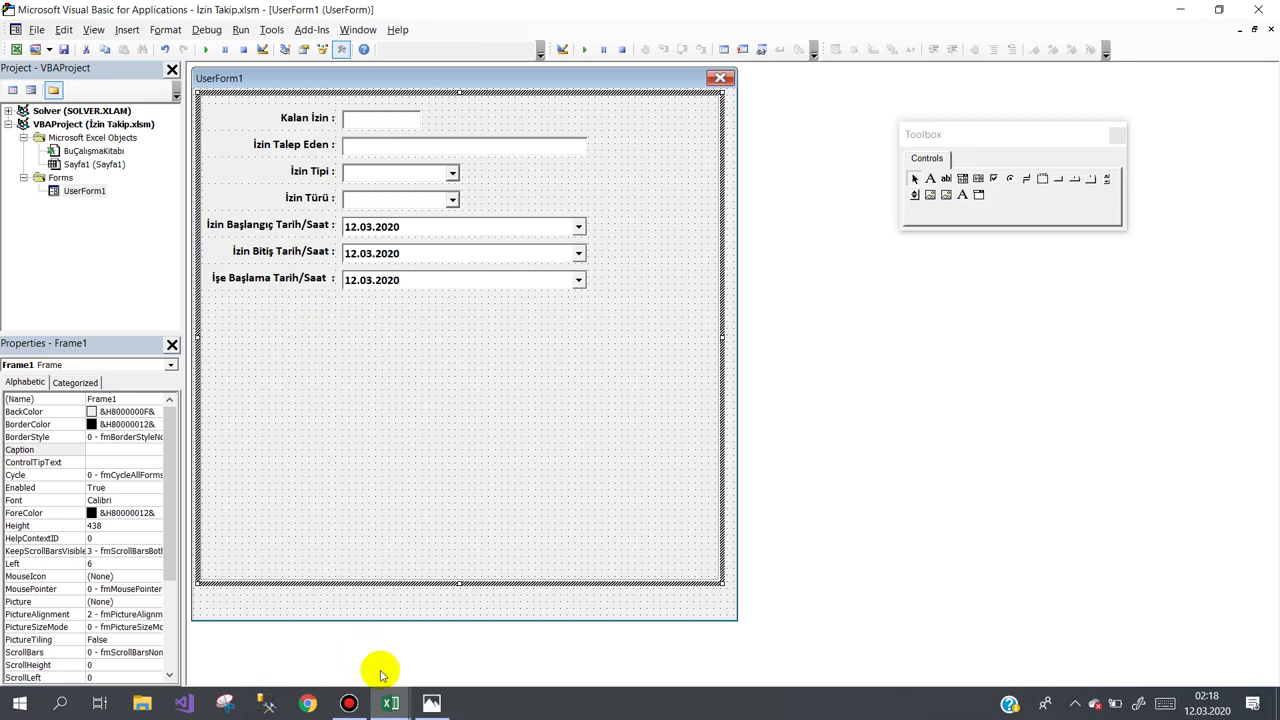
{"action": "left_click", "coordinate": [428, 700]}
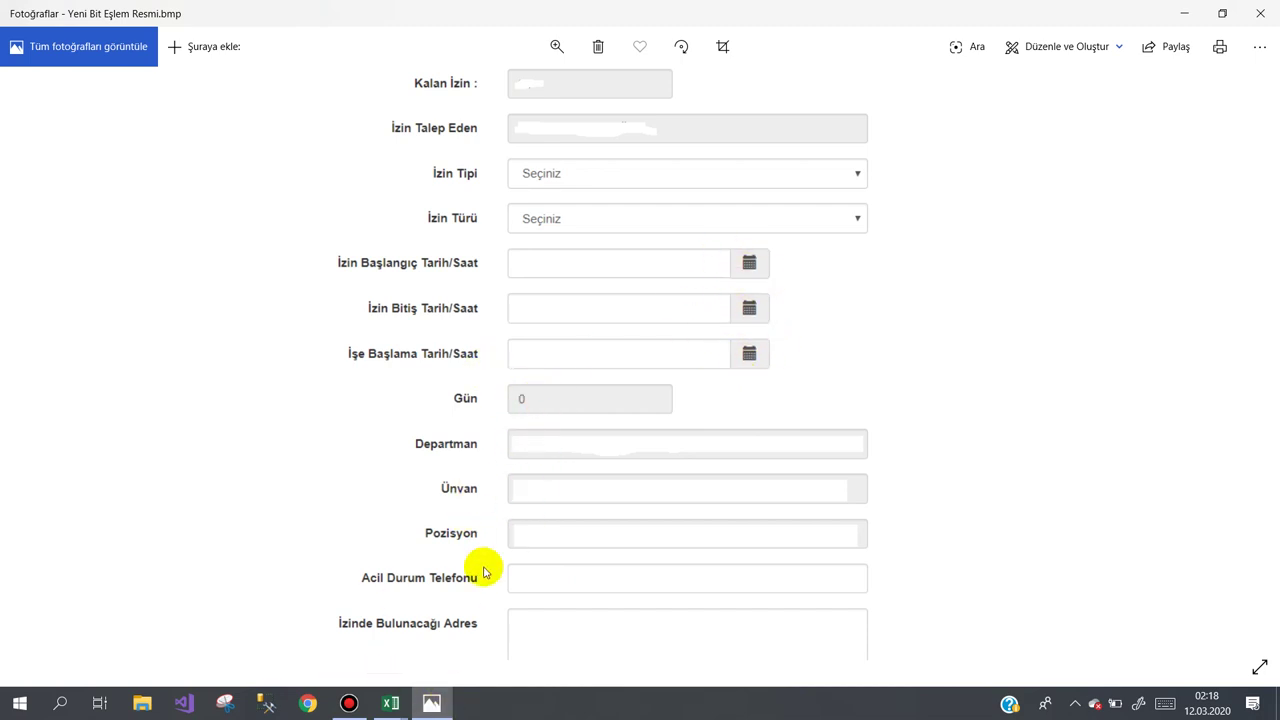
Copy the Kalan İzin label and text box to a new row below İşe Başlama Tarih/Saat.
{"action": "left_click", "coordinate": [432, 703]}
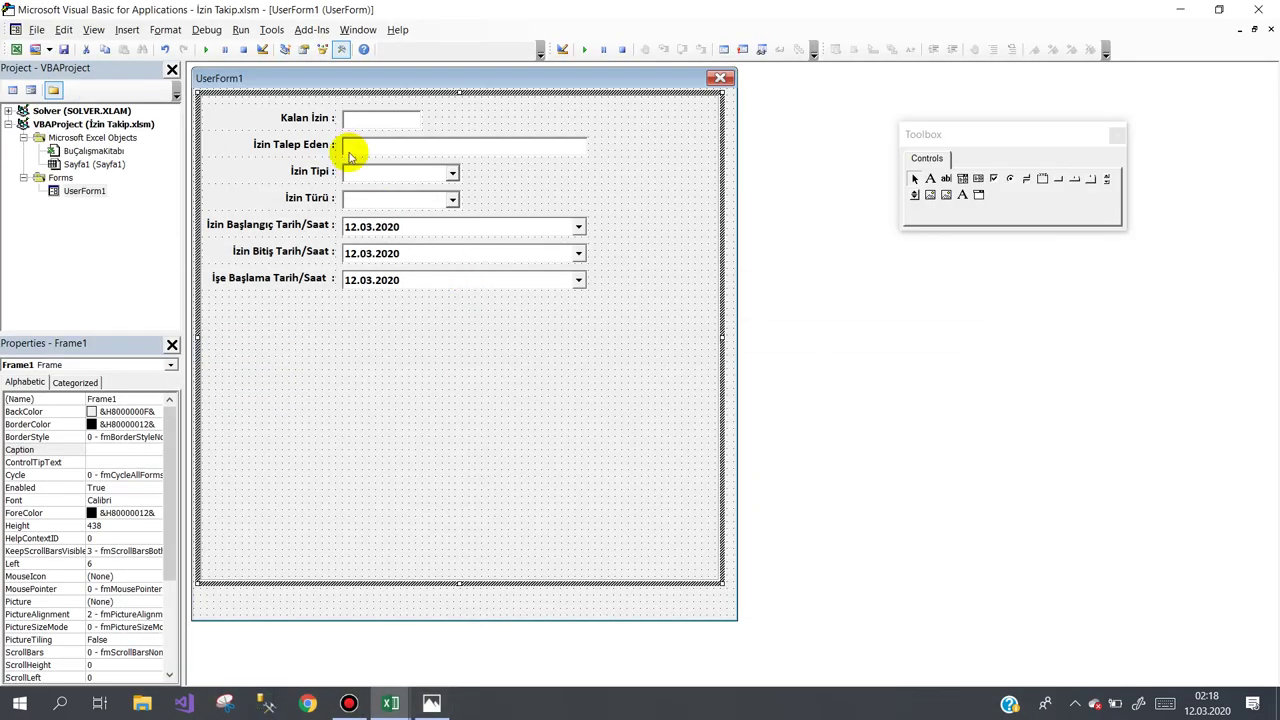
{"action": "left_click", "coordinate": [320, 118]}
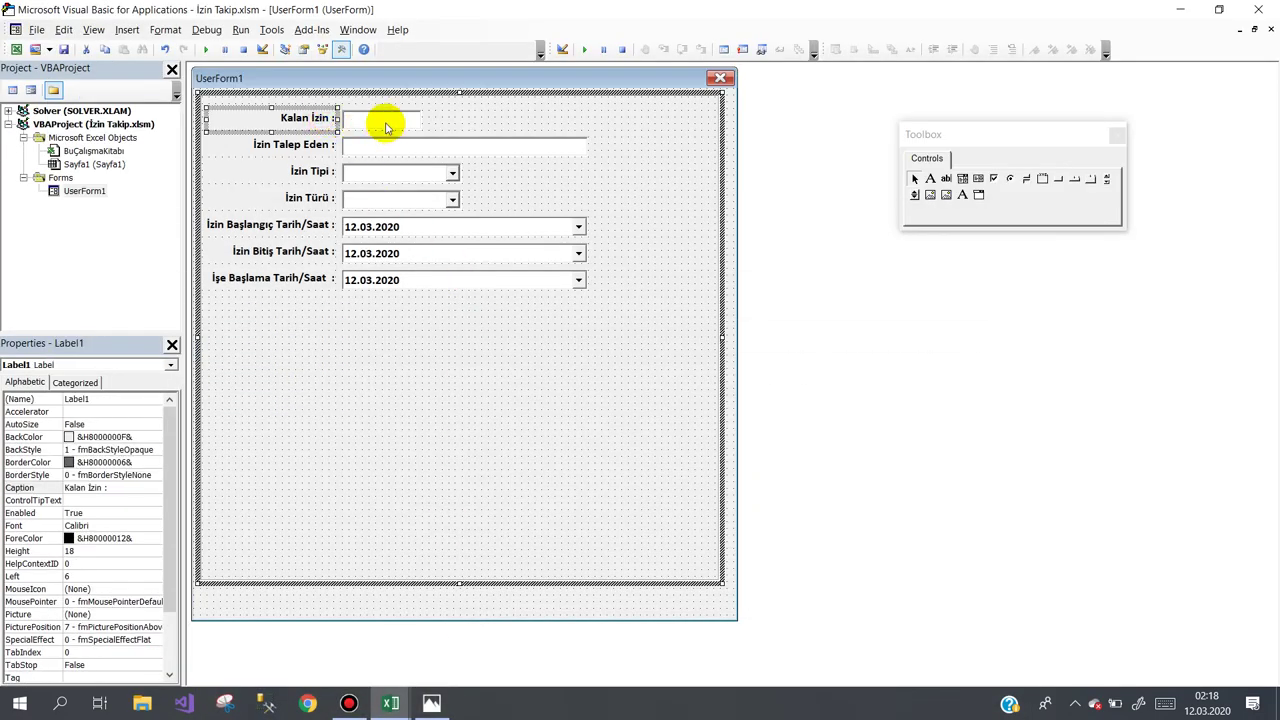
{"action": "left_click", "coordinate": [386, 127], "text": "ctrl"}
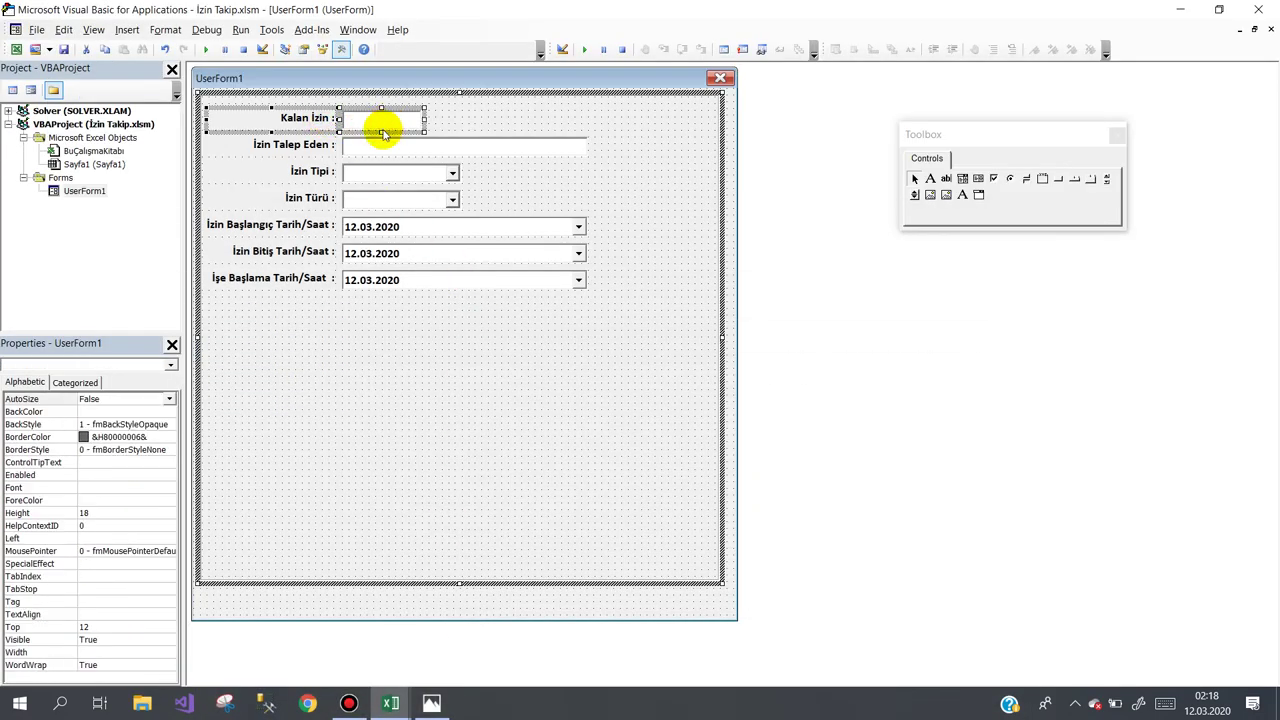
{"action": "left_click_drag", "start_coordinate": [387, 132], "coordinate": [397, 322]}
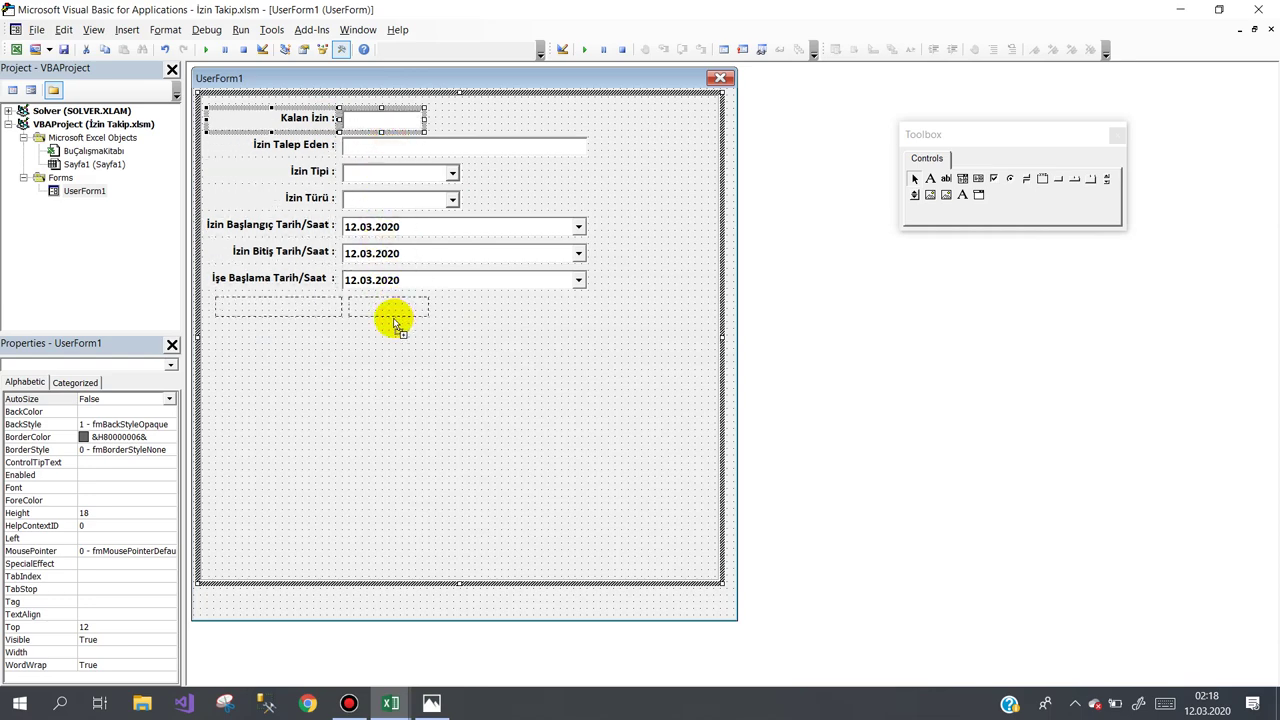
{"action": "left_click_drag", "start_coordinate": [390, 322], "coordinate": [391, 324]}
{"action": "left_click", "coordinate": [393, 345]}
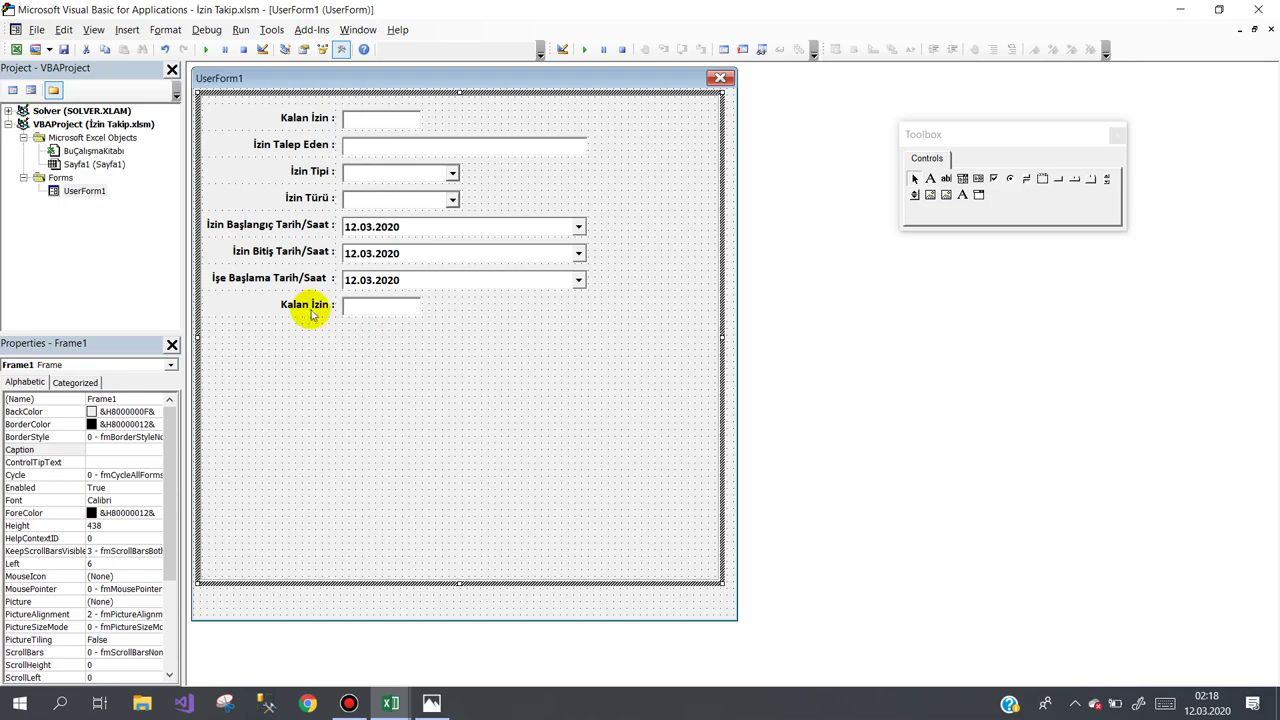
{"action": "left_click", "coordinate": [431, 703]}
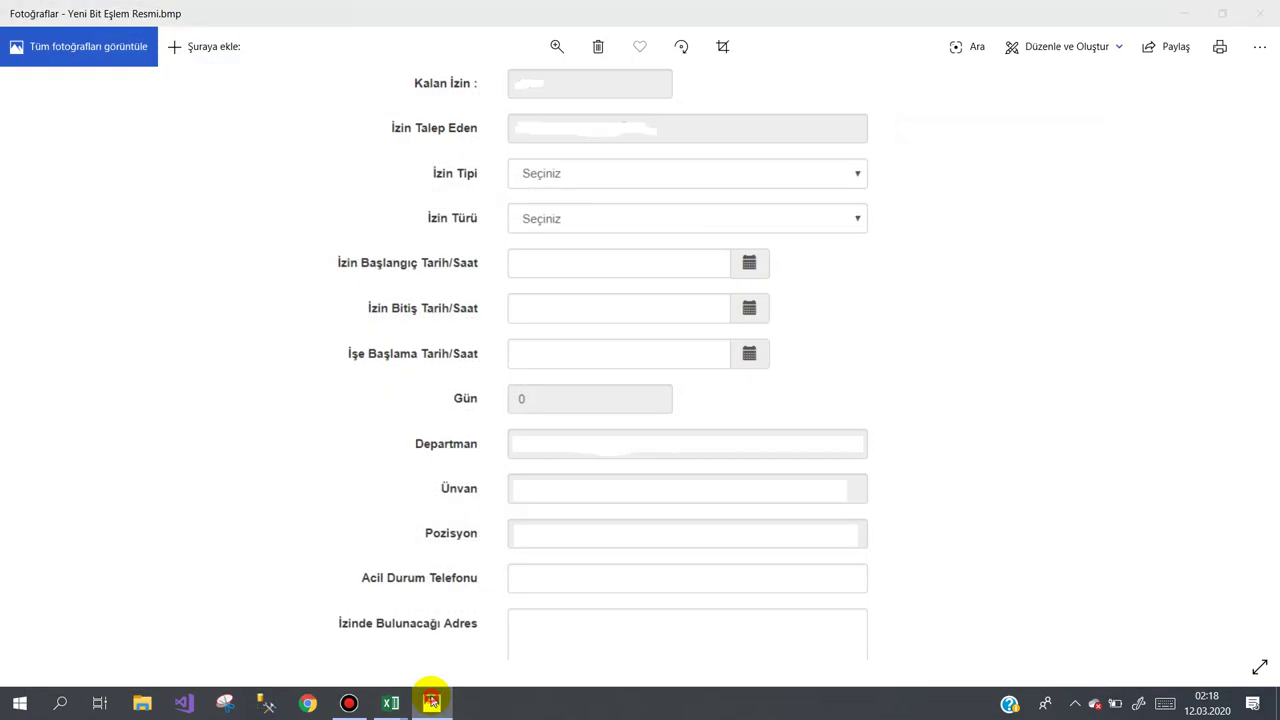
{"action": "left_click", "coordinate": [431, 703]}
Change the copied row's caption from Kalan İzin to 'Gün :'.
{"action": "left_click", "coordinate": [306, 313]}
{"action": "left_click", "coordinate": [316, 308]}
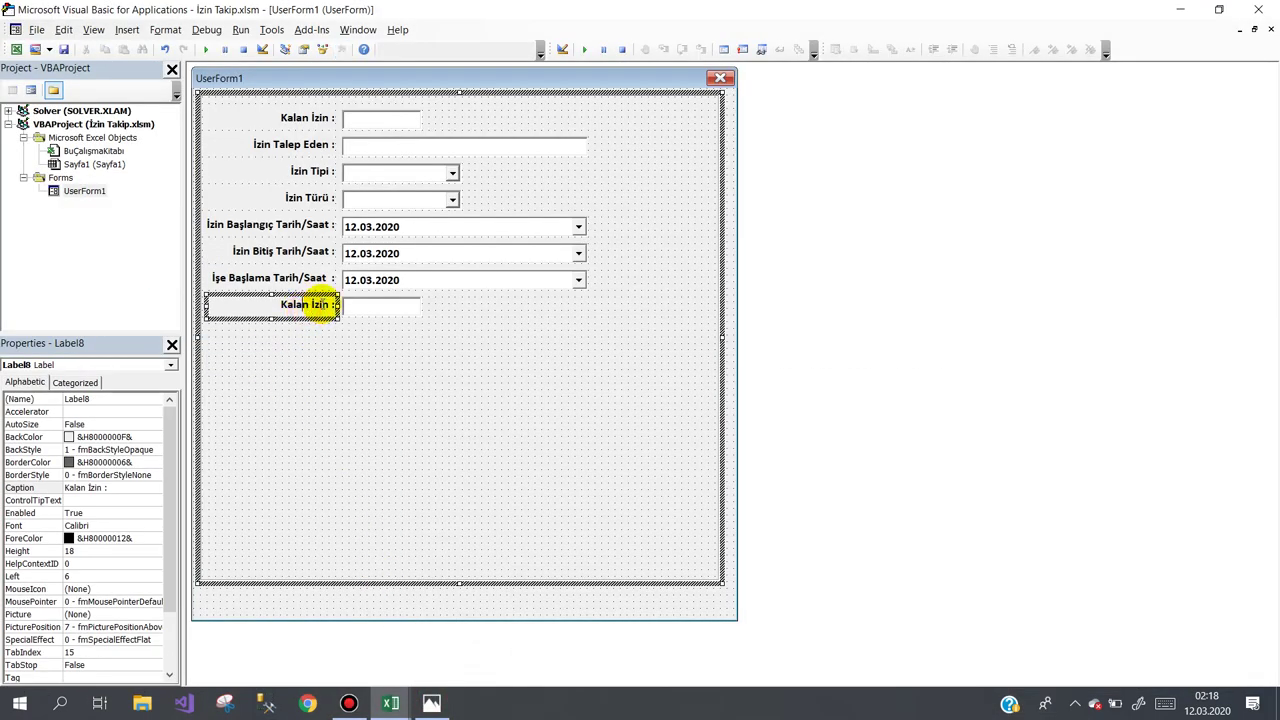
{"action": "left_click_drag", "start_coordinate": [325, 305], "coordinate": [284, 302]}
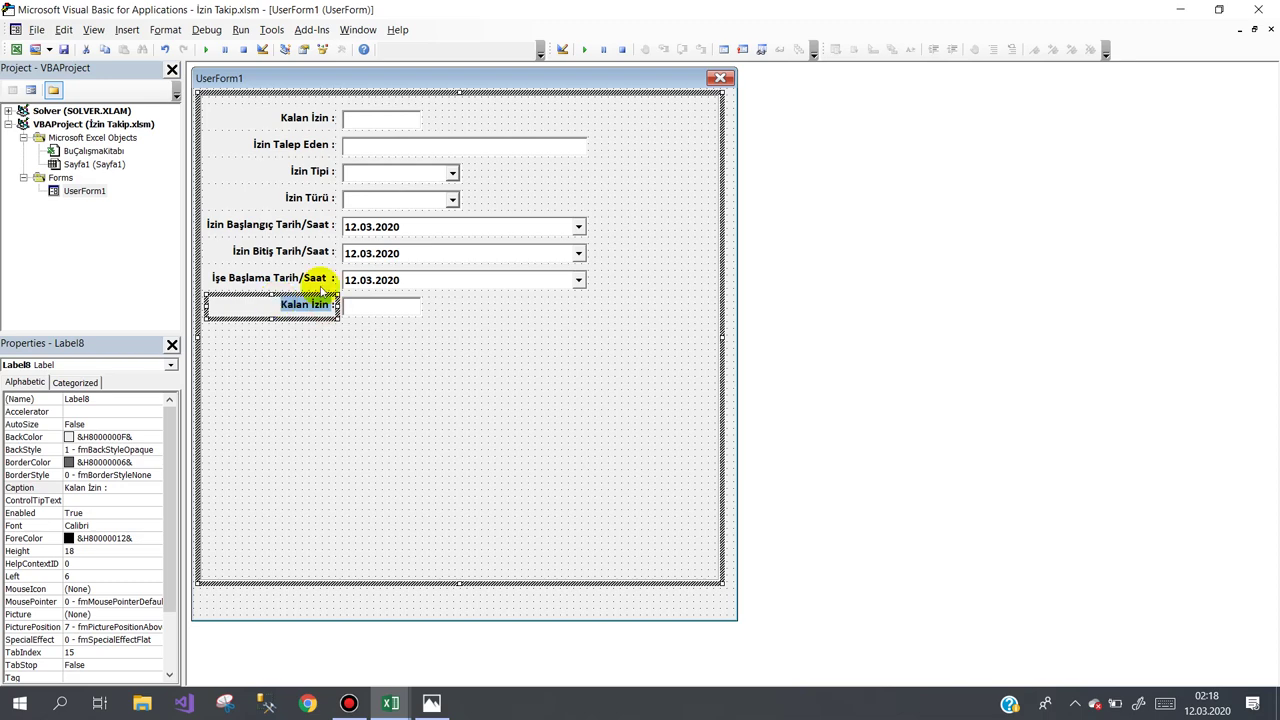
{"action": "type", "text": "Gün"}
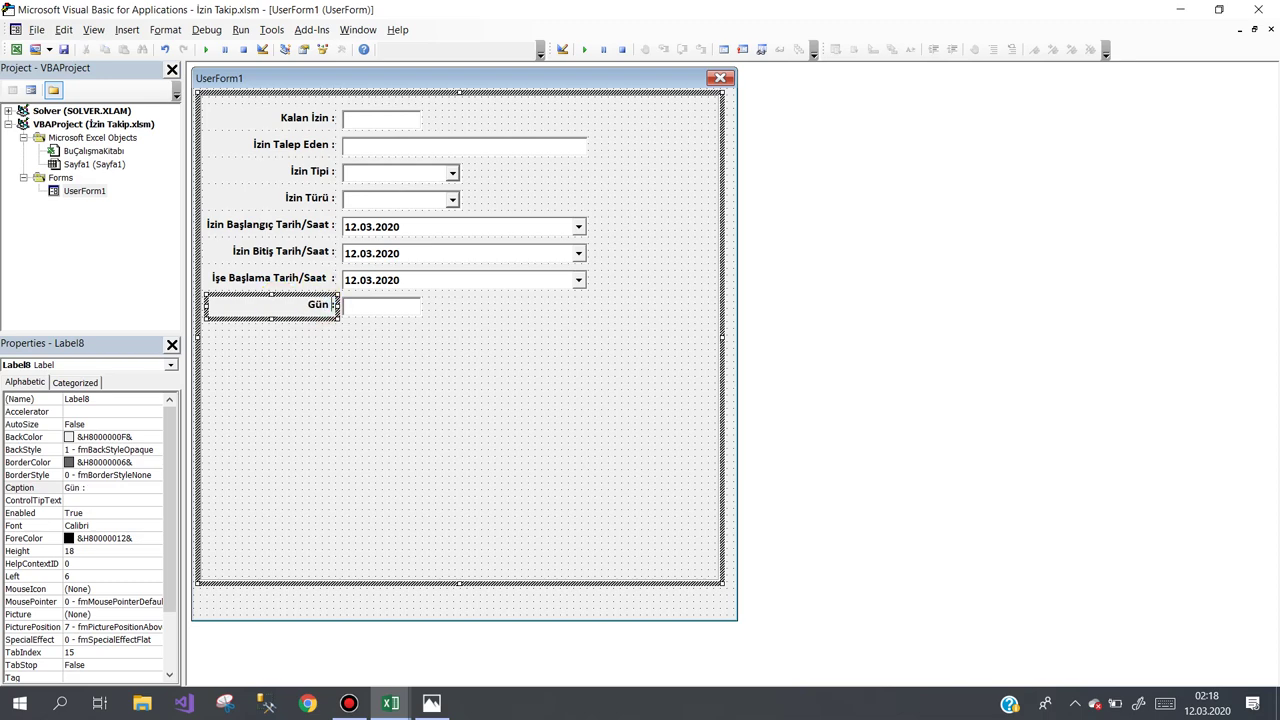
{"action": "left_click", "coordinate": [410, 352]}
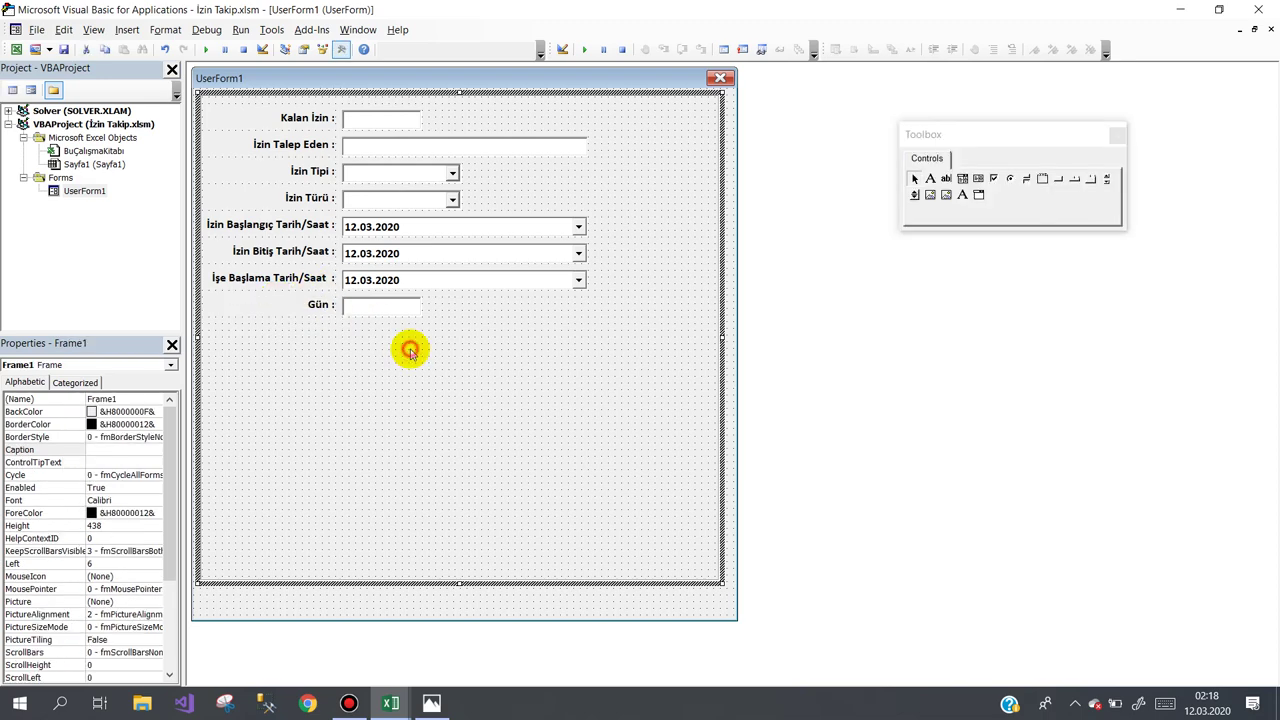
{"action": "left_click", "coordinate": [431, 697]}
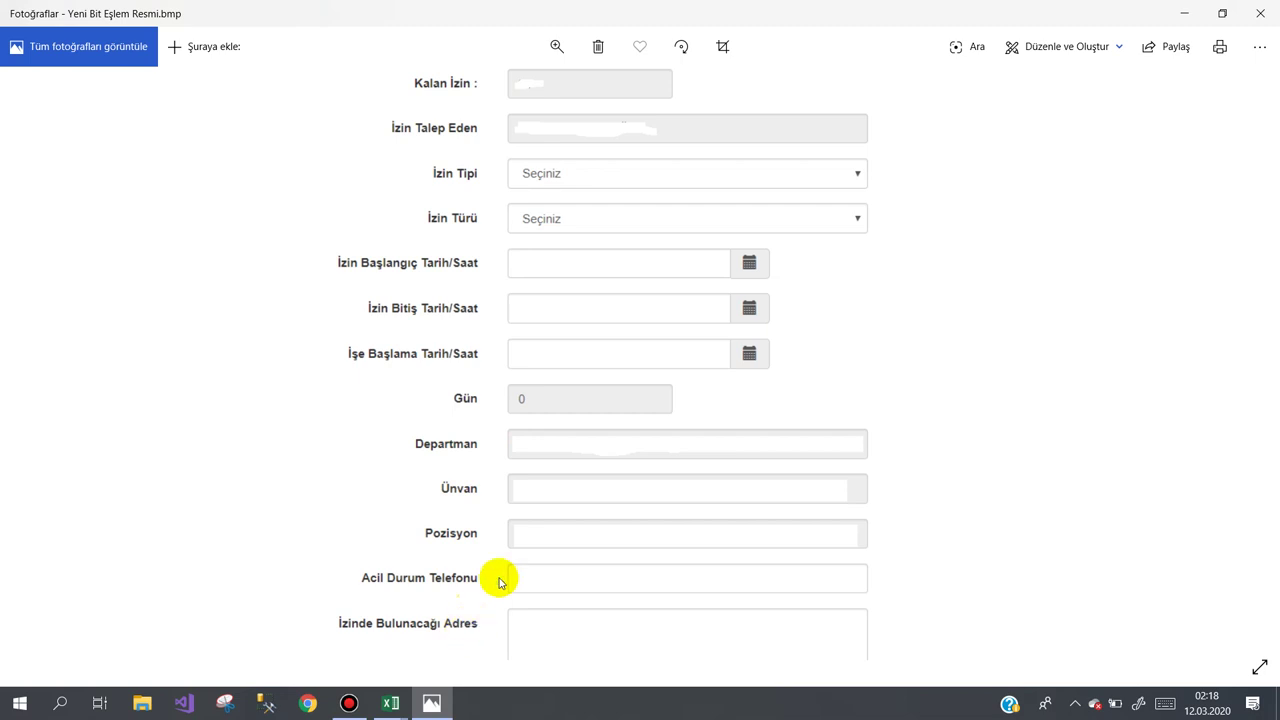
{"action": "left_click", "coordinate": [423, 705]}
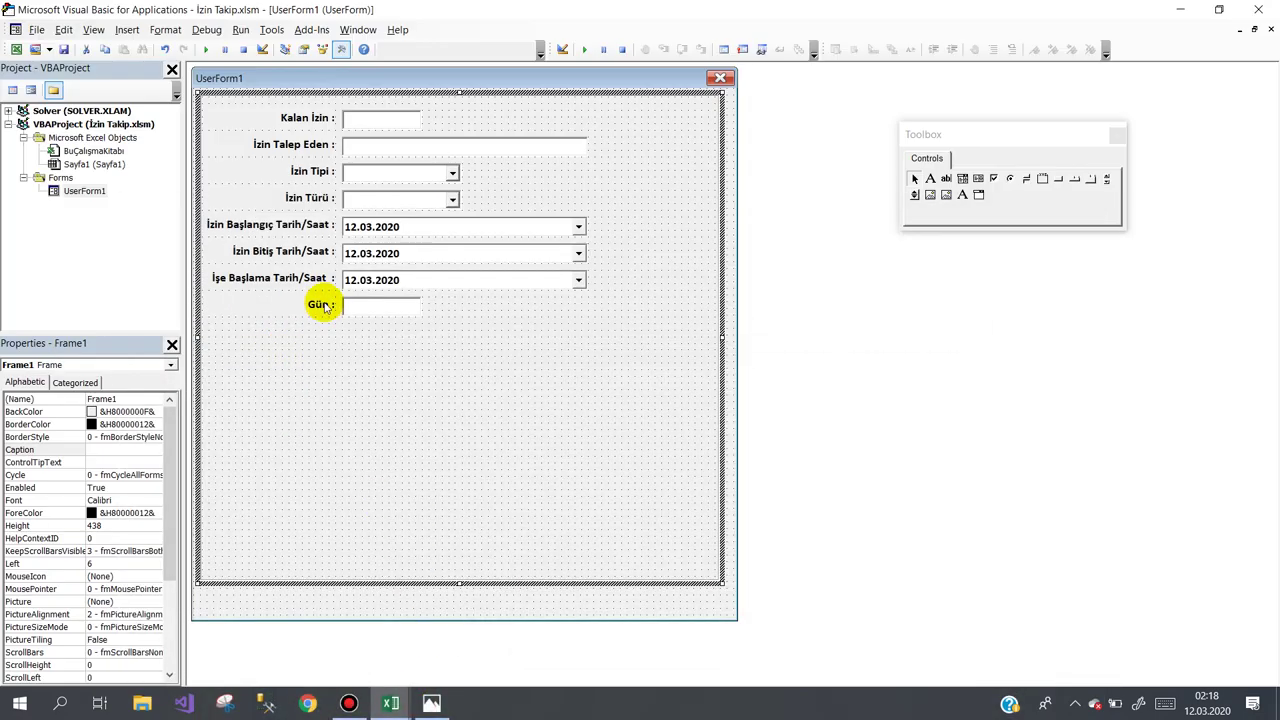
Copy the İzin Talep Eden label and text box to a new row below Gün.
{"action": "left_click", "coordinate": [308, 146]}
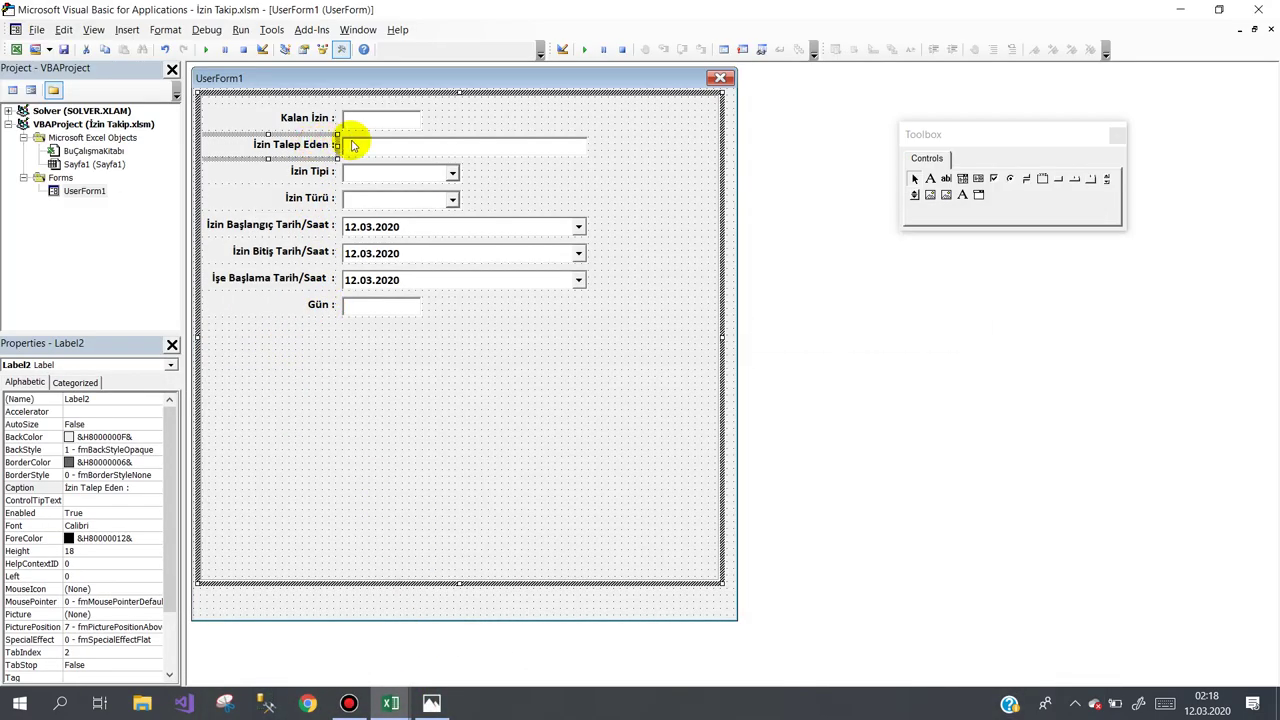
{"action": "left_click", "coordinate": [358, 148], "text": "ctrl"}
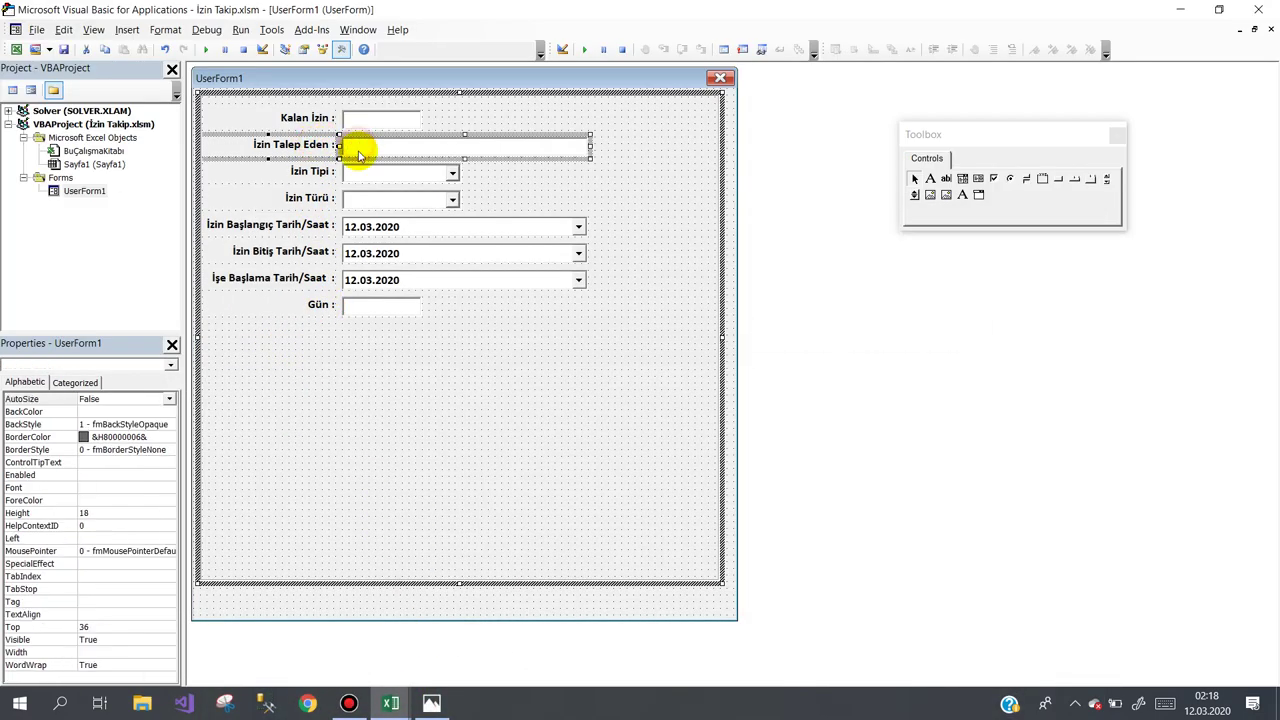
{"action": "left_click_drag", "start_coordinate": [360, 157], "coordinate": [363, 342]}
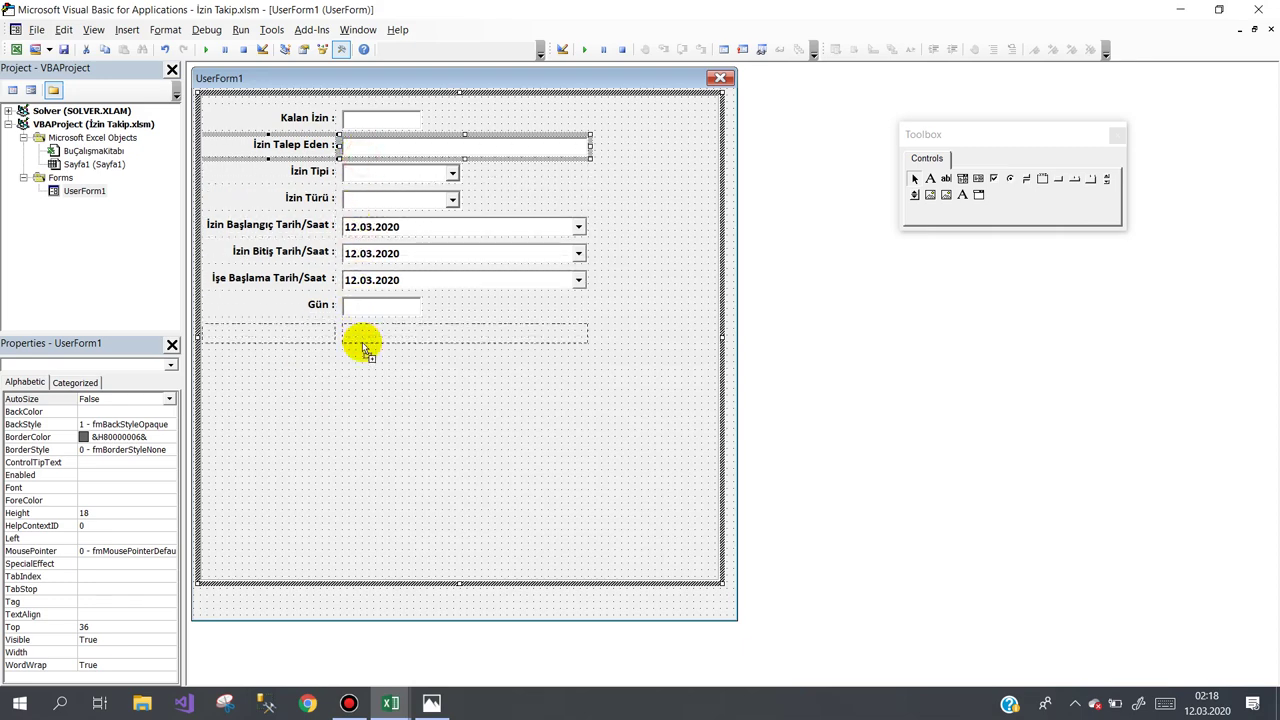
{"action": "left_click_drag", "start_coordinate": [363, 350], "coordinate": [364, 352]}
{"action": "left_click", "coordinate": [368, 434]}
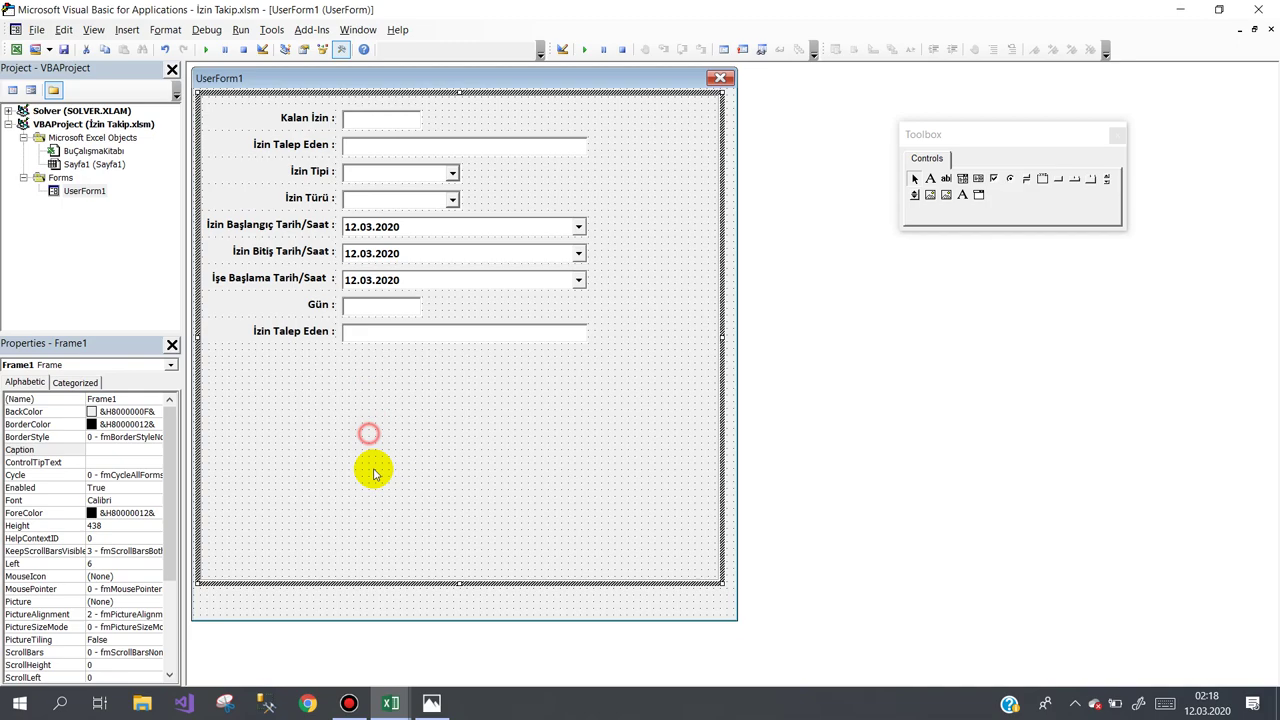
{"action": "left_click", "coordinate": [432, 711]}
{"action": "left_click", "coordinate": [432, 708]}
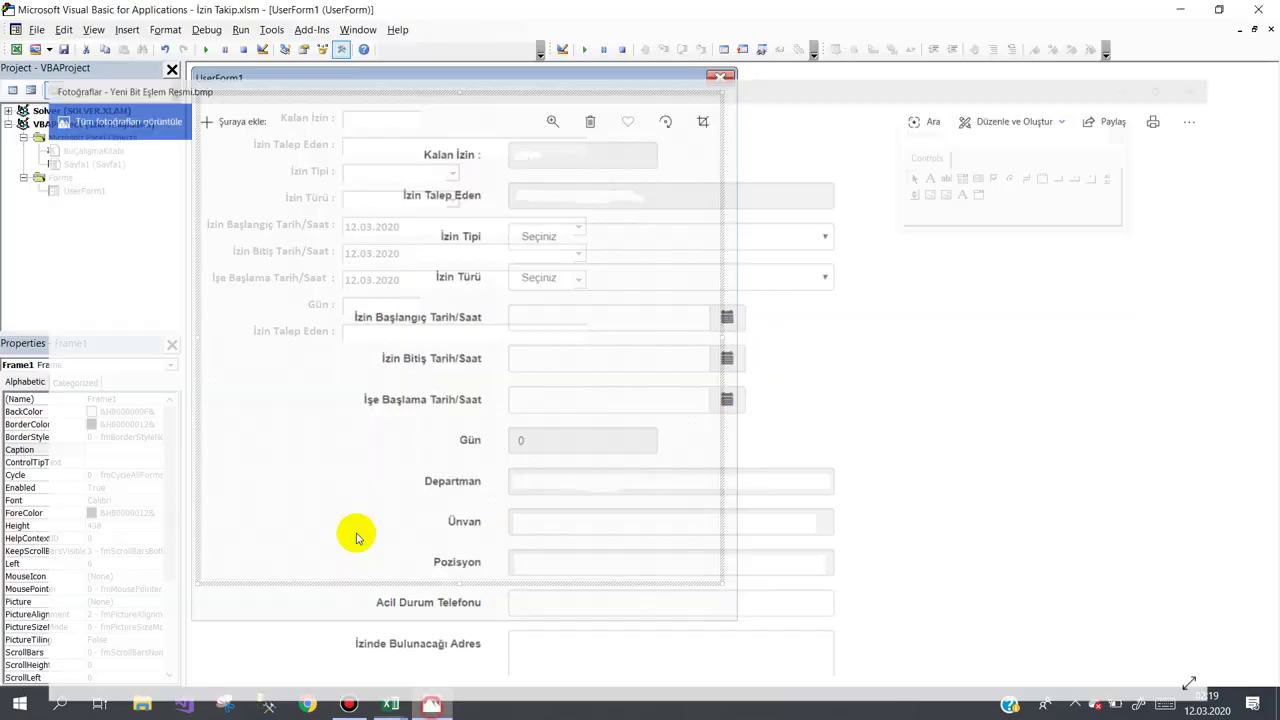
Relabel the copied row 'Departman :' and bring up the reference form image.
{"action": "left_click", "coordinate": [298, 335]}
{"action": "left_click", "coordinate": [312, 333]}
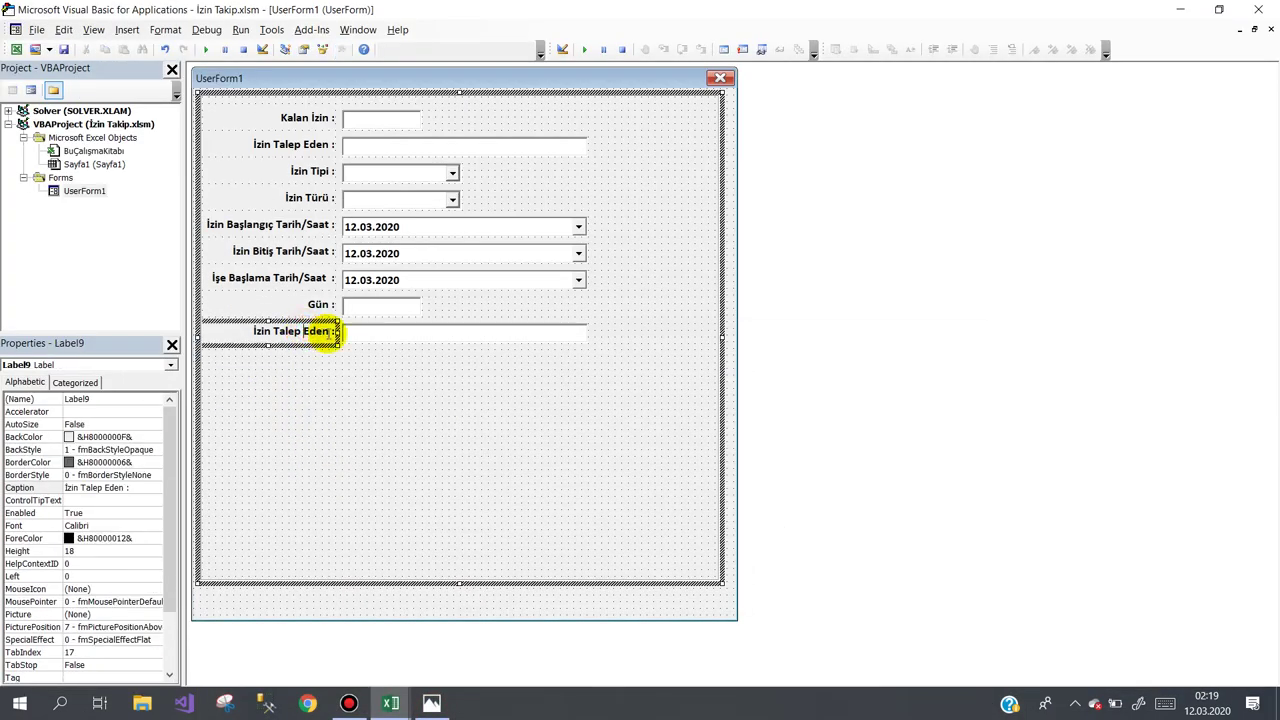
{"action": "double_click", "coordinate": [312, 333]}
{"action": "type", "text": "D:"}
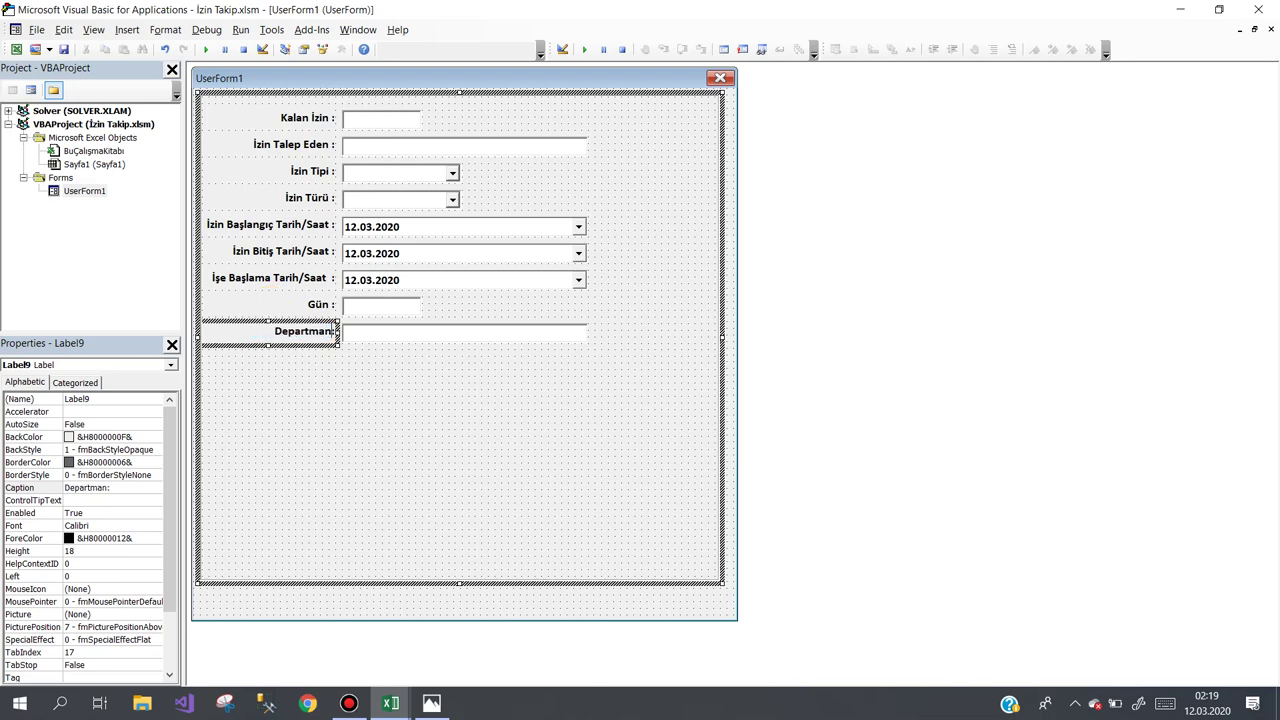
{"action": "left_click", "coordinate": [326, 394]}
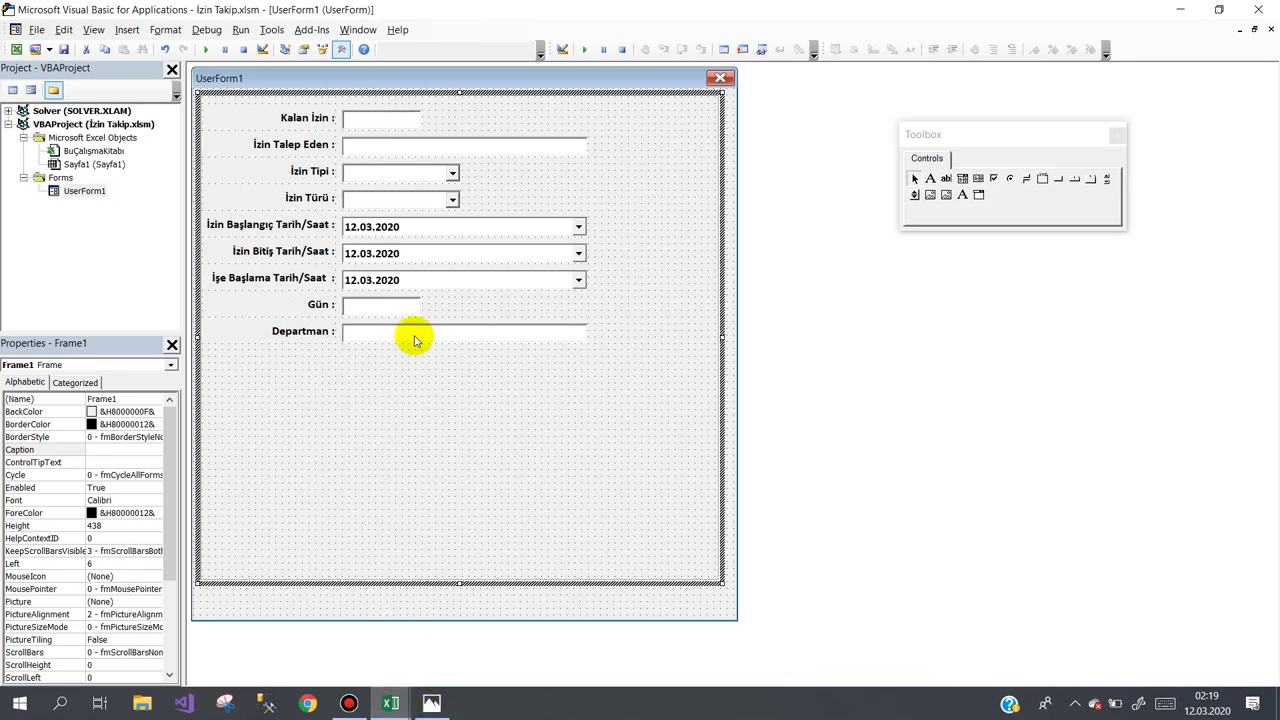
{"action": "left_click", "coordinate": [431, 704]}
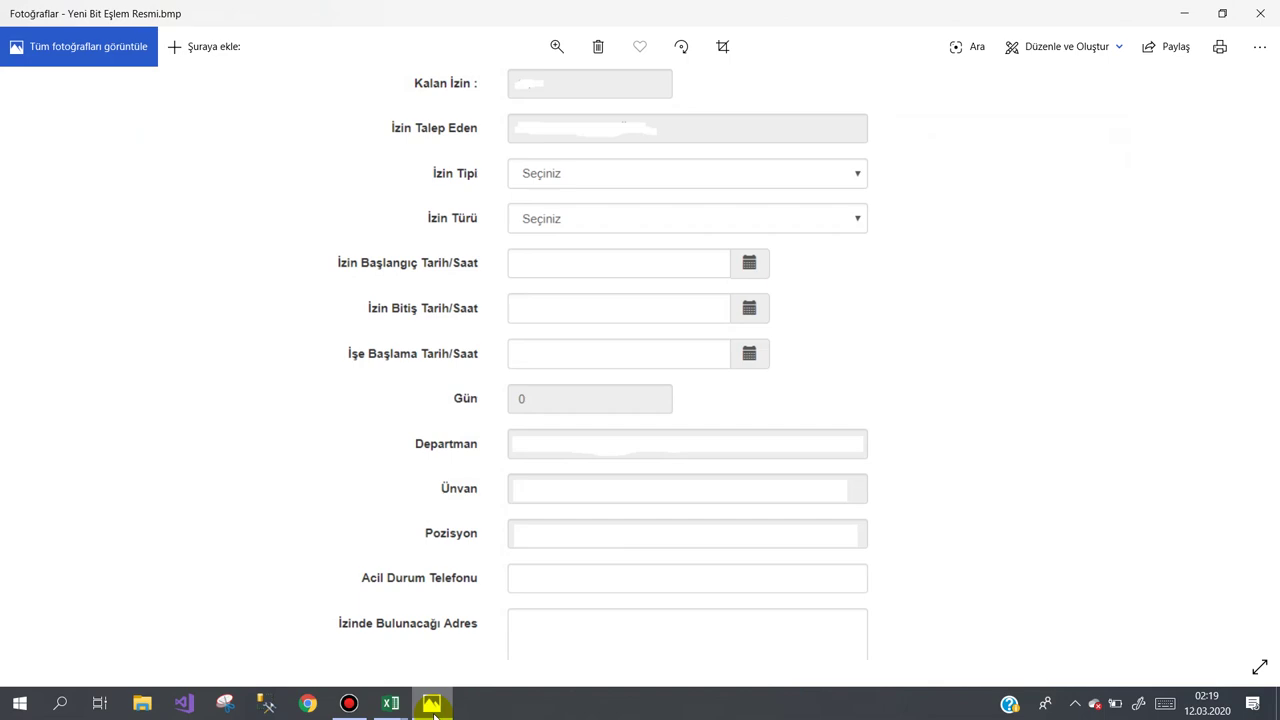
Copy the Departman label and textbox down to form two new rows.
{"action": "left_click", "coordinate": [431, 704]}
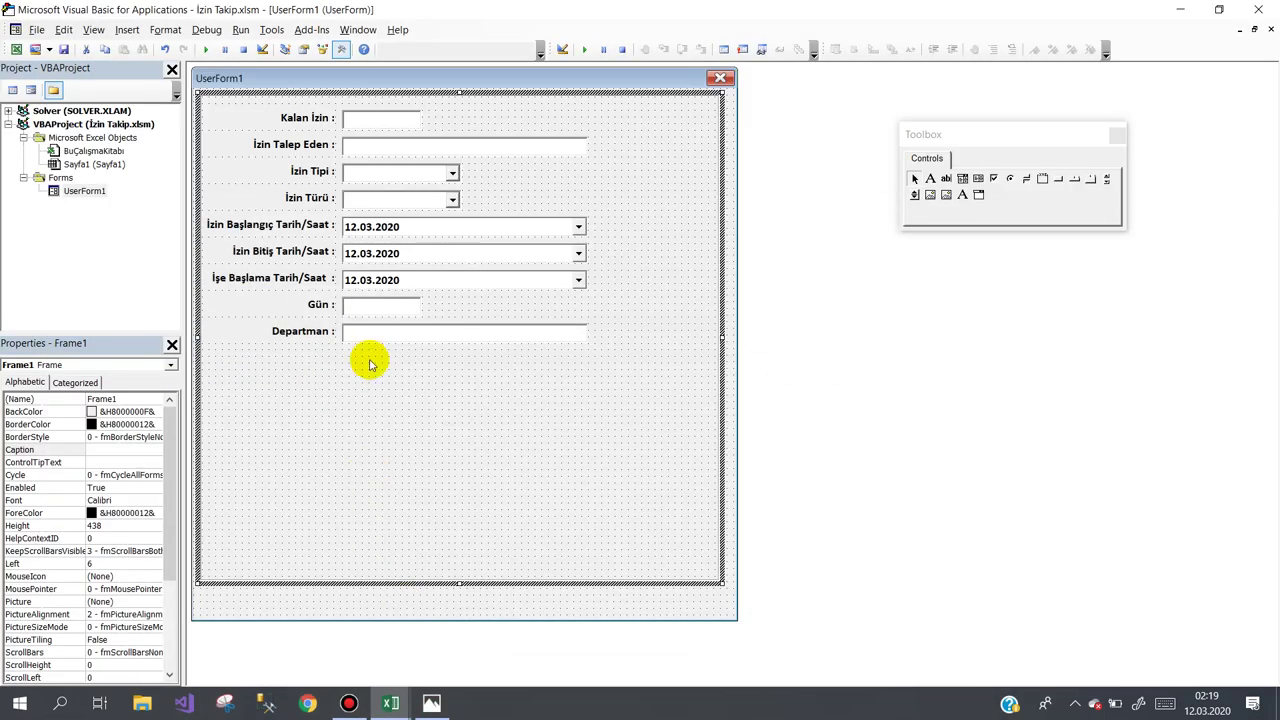
{"action": "left_click_drag", "start_coordinate": [369, 359], "coordinate": [268, 335]}
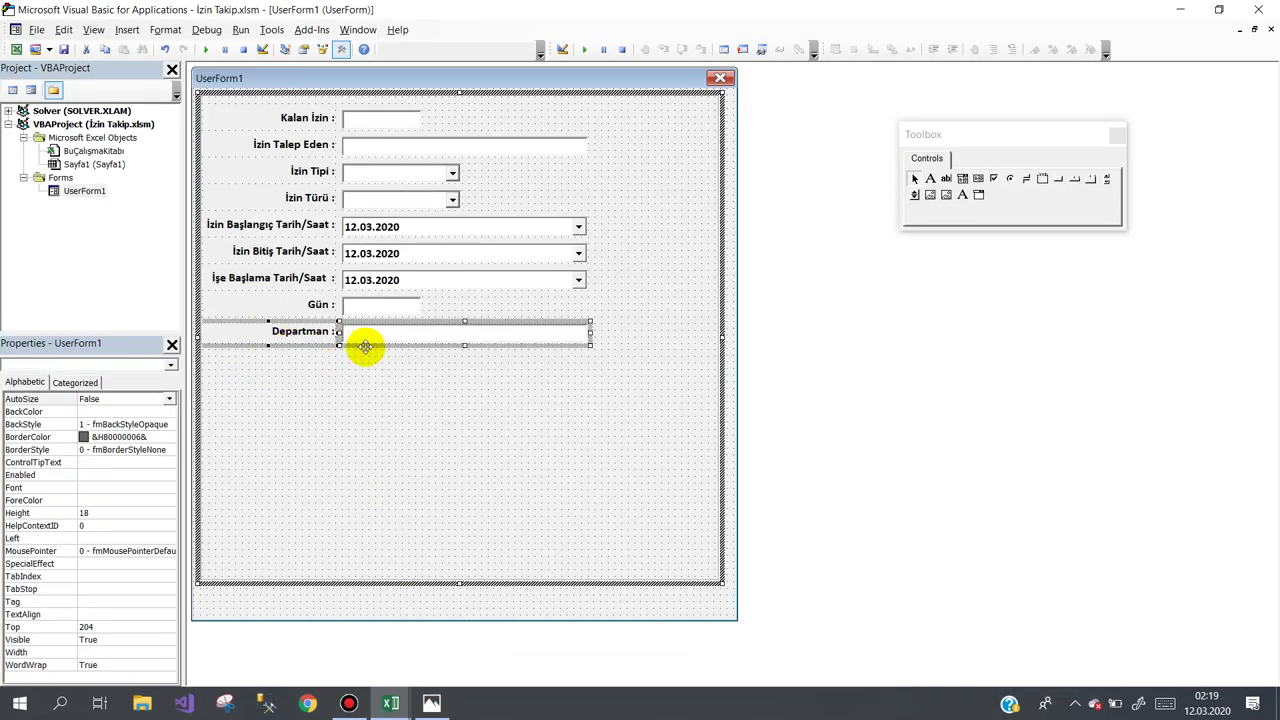
{"action": "left_click_drag", "start_coordinate": [366, 347], "coordinate": [362, 400]}
{"action": "left_click", "coordinate": [364, 422]}
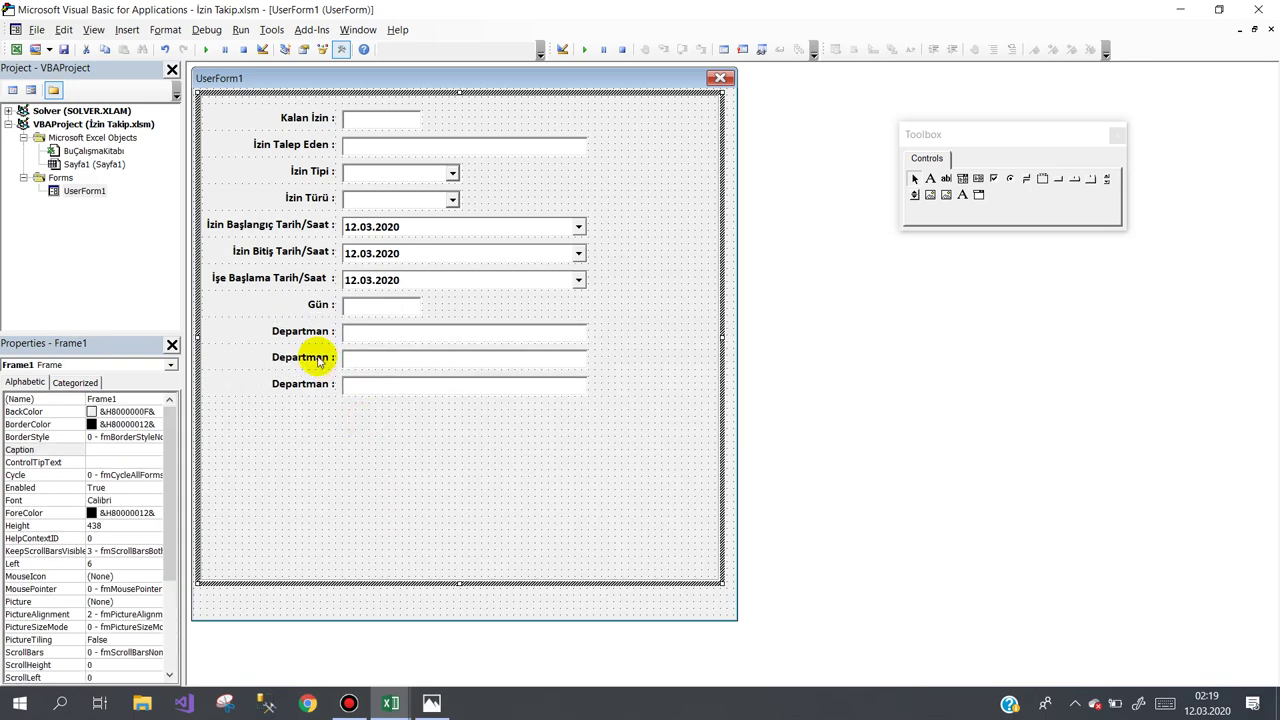
Rename the middle copied label's caption to 'Ünvan :'.
{"action": "left_click", "coordinate": [316, 357]}
{"action": "double_click", "coordinate": [316, 357]}
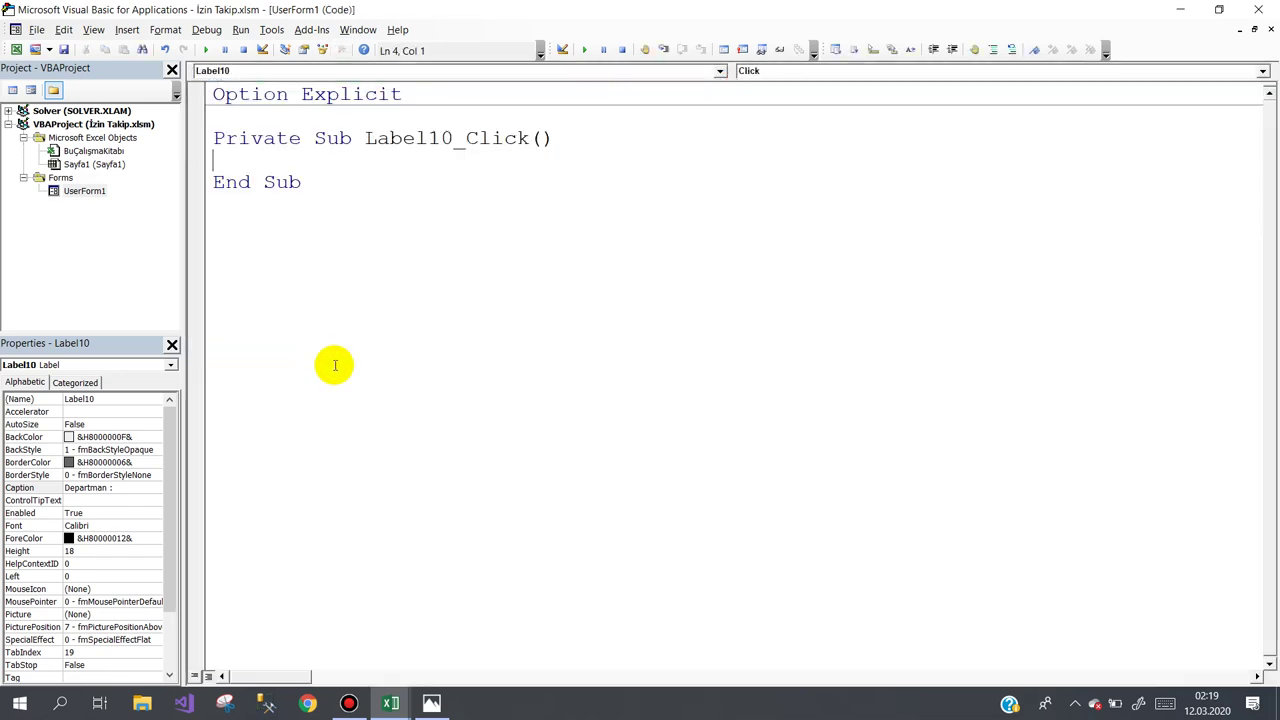
{"action": "double_click", "coordinate": [88, 191]}
{"action": "double_click", "coordinate": [330, 357]}
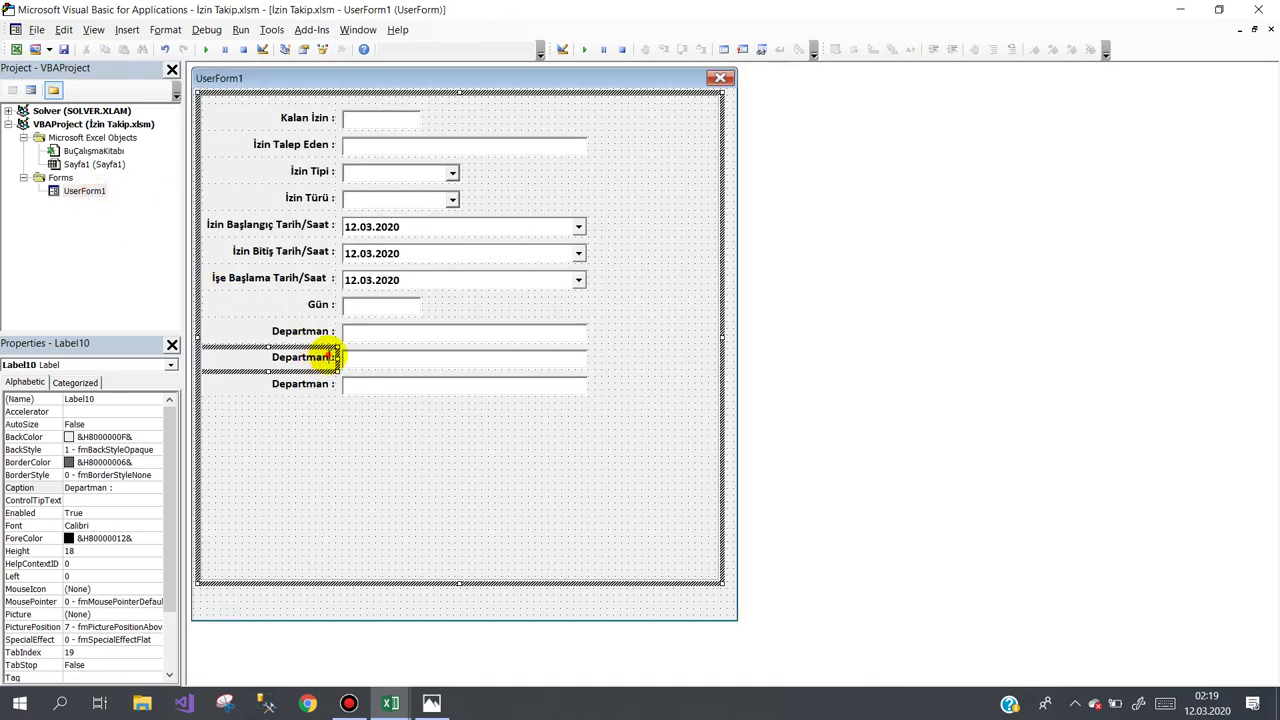
{"action": "double_click", "coordinate": [330, 357]}
{"action": "type", "text": "Ünvan"}
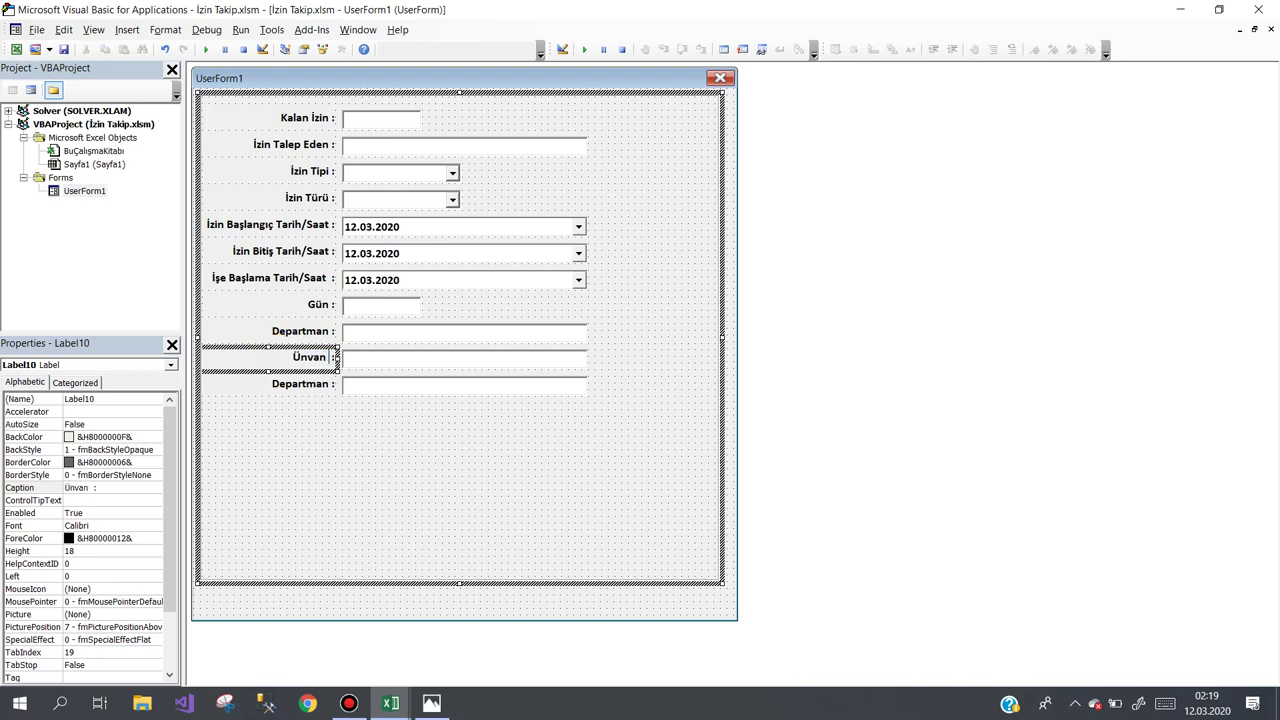
{"action": "left_click", "coordinate": [298, 362]}
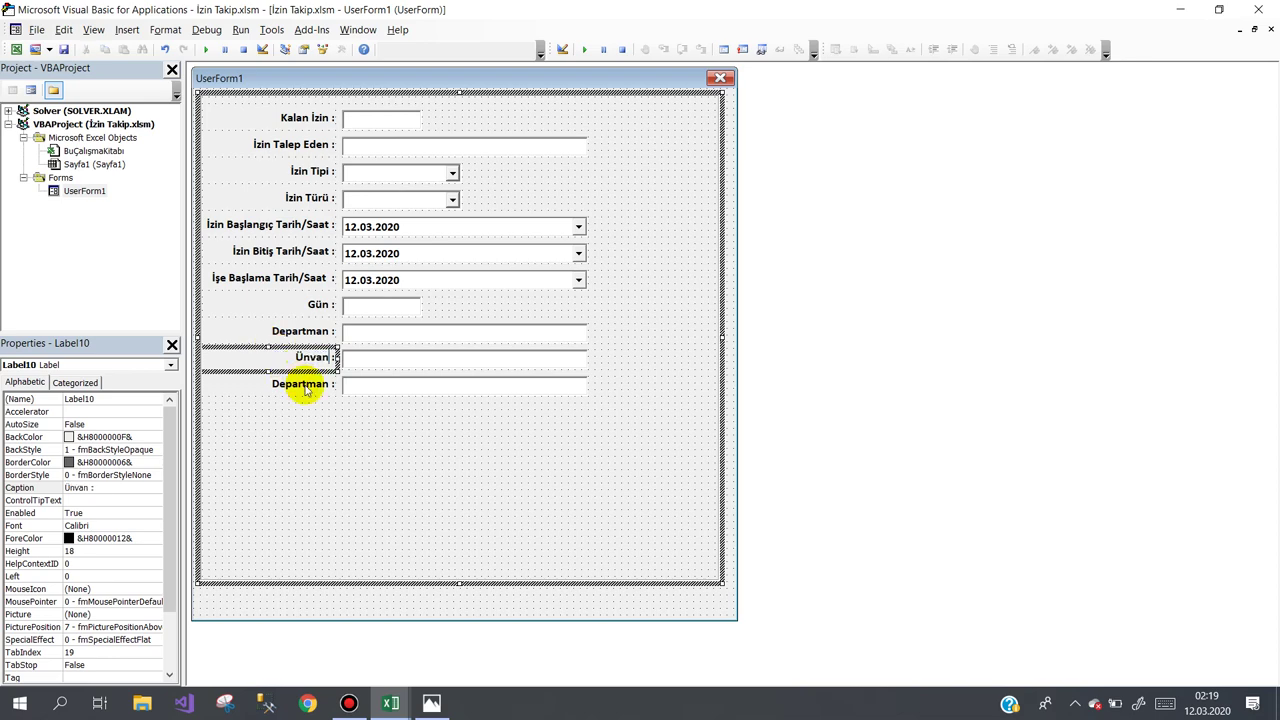
Rename the bottom copied label's caption to Pozisyon.
{"action": "left_click", "coordinate": [305, 389]}
{"action": "left_click", "coordinate": [314, 388]}
{"action": "left_click_drag", "start_coordinate": [336, 384], "coordinate": [270, 384]}
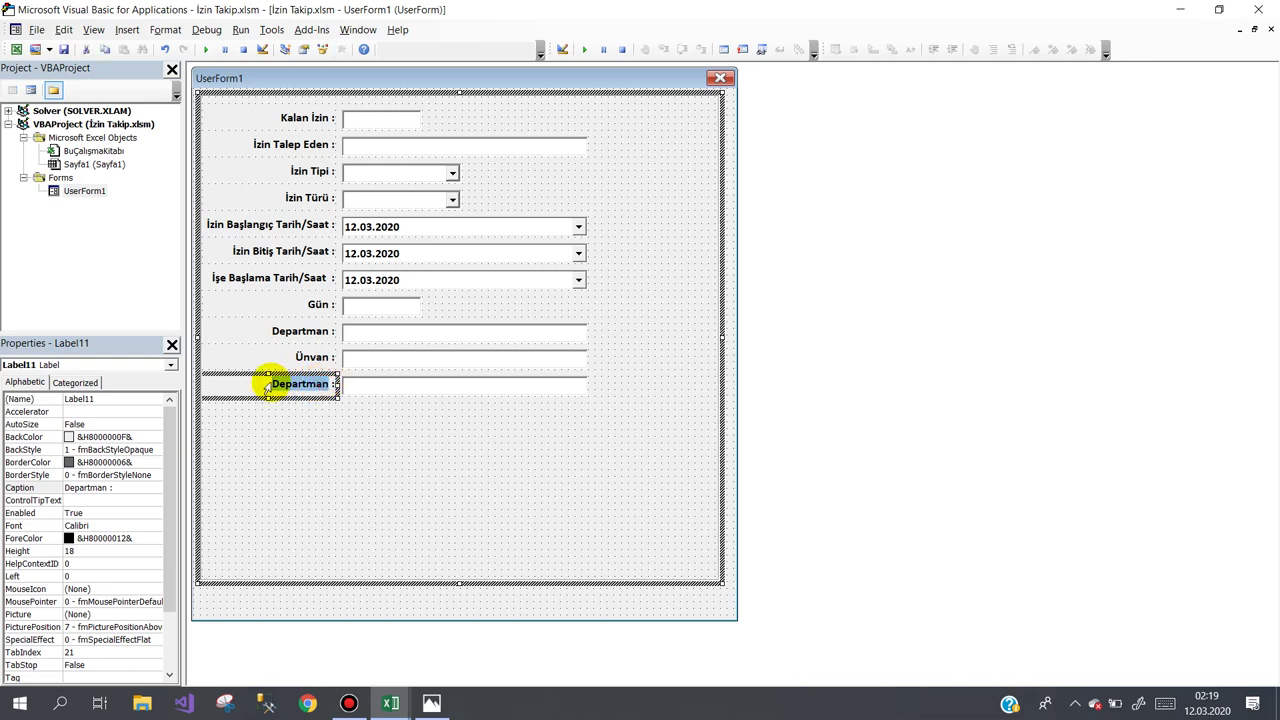
{"action": "type", "text": "Pozisyonu"}
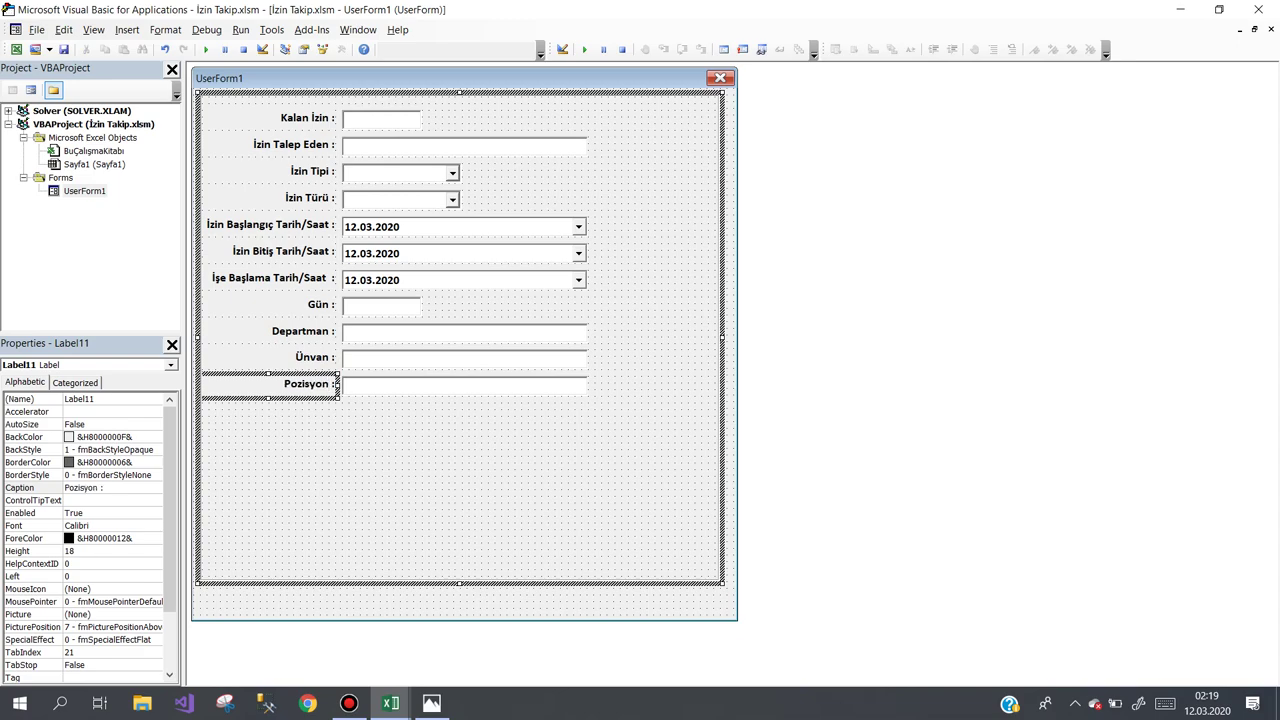
{"action": "left_click", "coordinate": [334, 449]}
{"action": "left_click", "coordinate": [431, 703]}
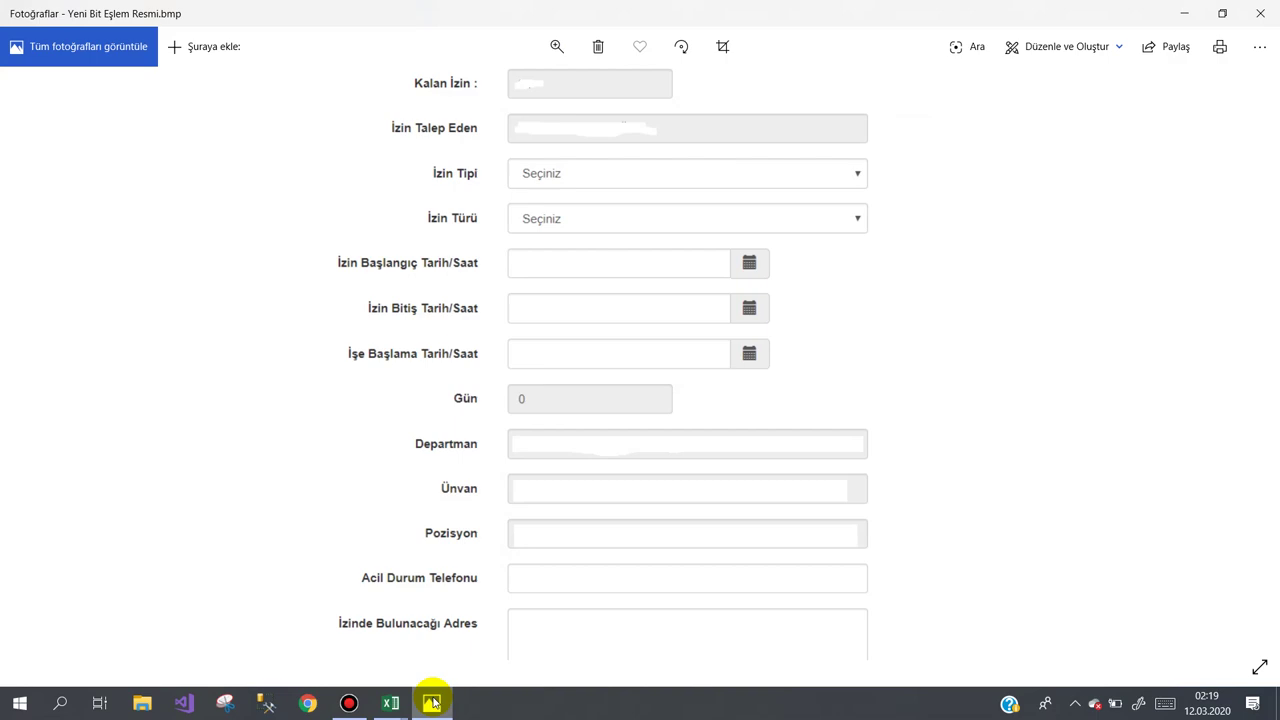
{"action": "left_click", "coordinate": [431, 703]}
Remove the extra 'u' from 'Pozisyonu' so the label reads 'Pozisyon :'.
{"action": "left_click", "coordinate": [330, 386]}
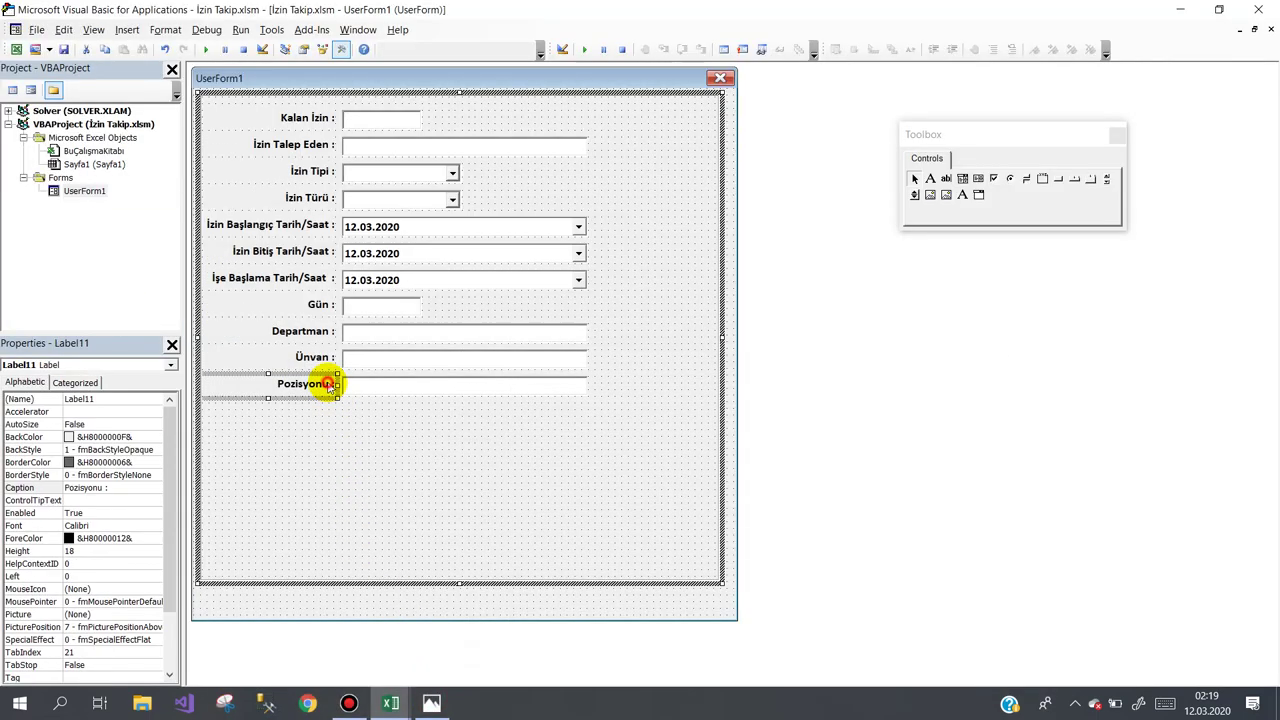
{"action": "left_click", "coordinate": [330, 386]}
{"action": "key", "text": "BackSpace"}
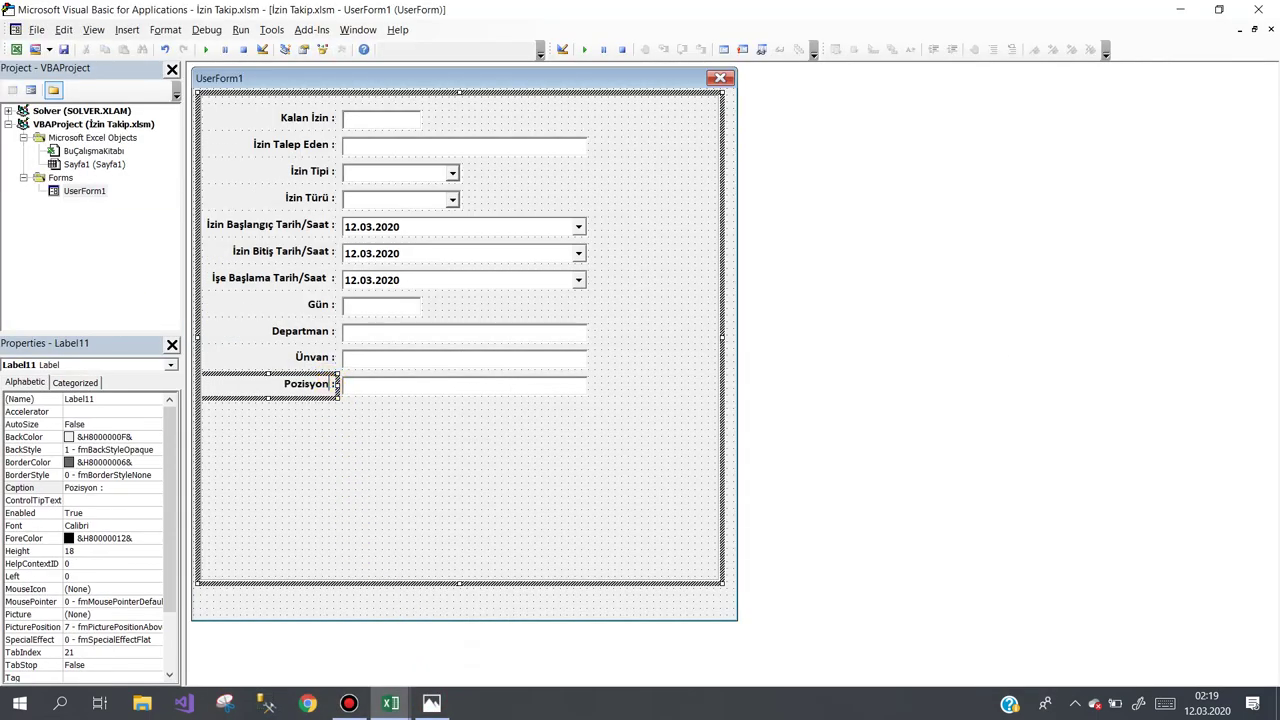
{"action": "left_click", "coordinate": [392, 419]}
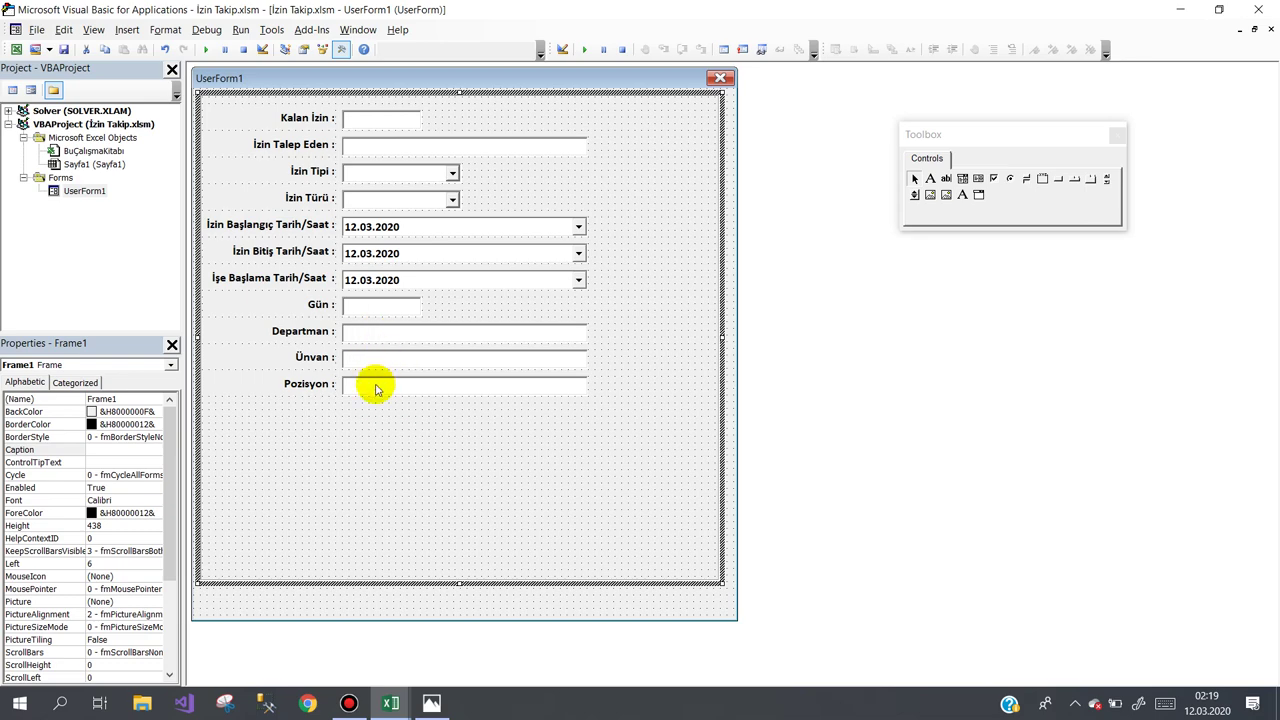
{"action": "left_click", "coordinate": [431, 703]}
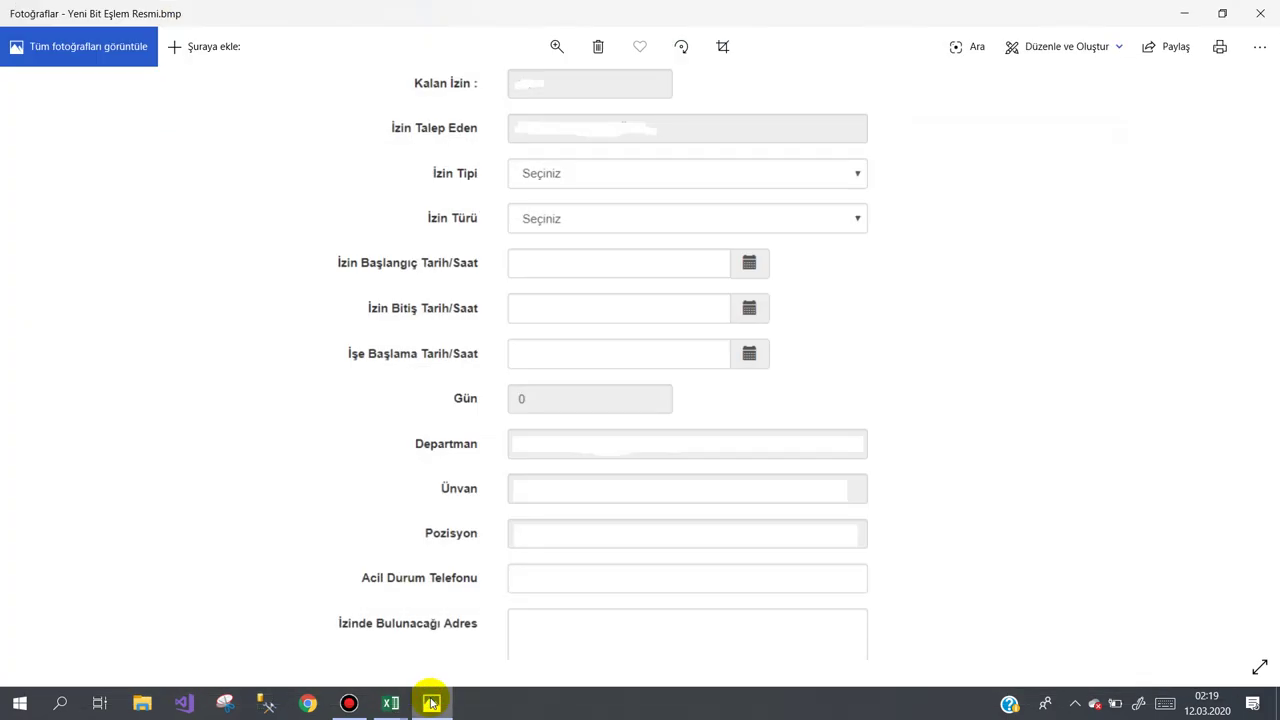
{"action": "left_click", "coordinate": [431, 703]}
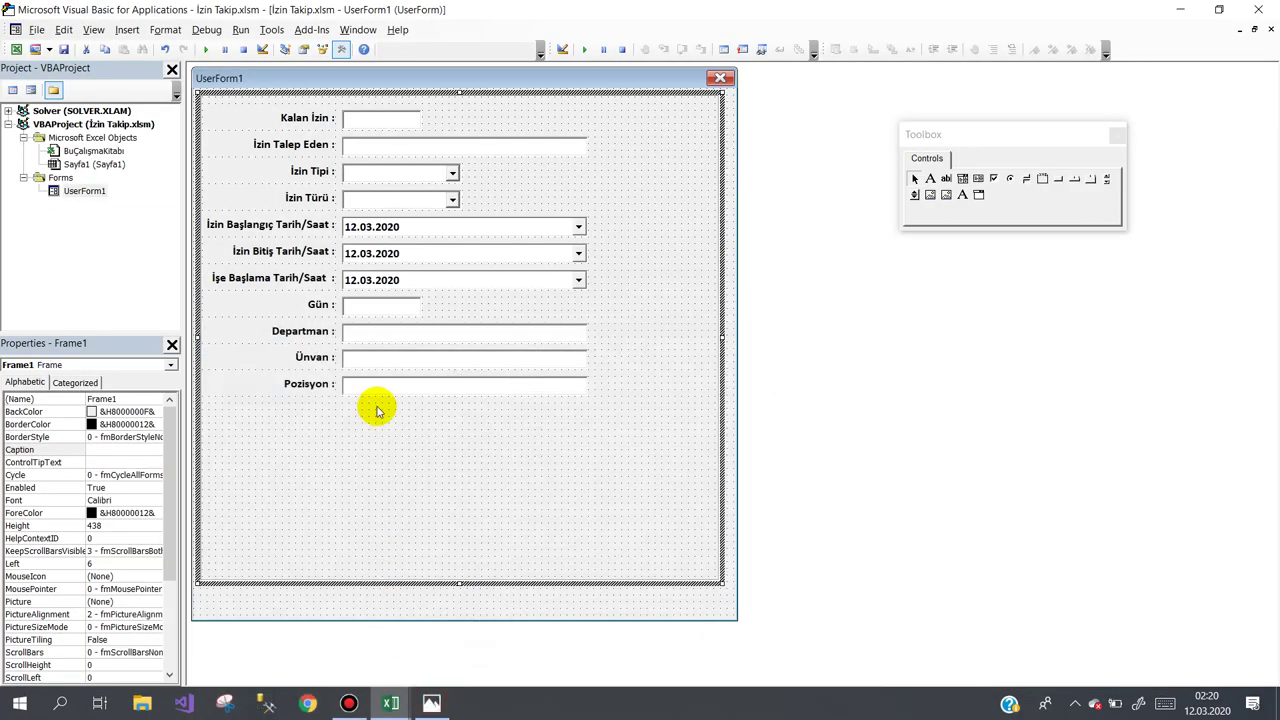
Turn on Enabled for the Departman, Ünvan and Pozisyon textboxes, then select the Pozisyon row.
{"action": "left_click_drag", "start_coordinate": [405, 404], "coordinate": [381, 318]}
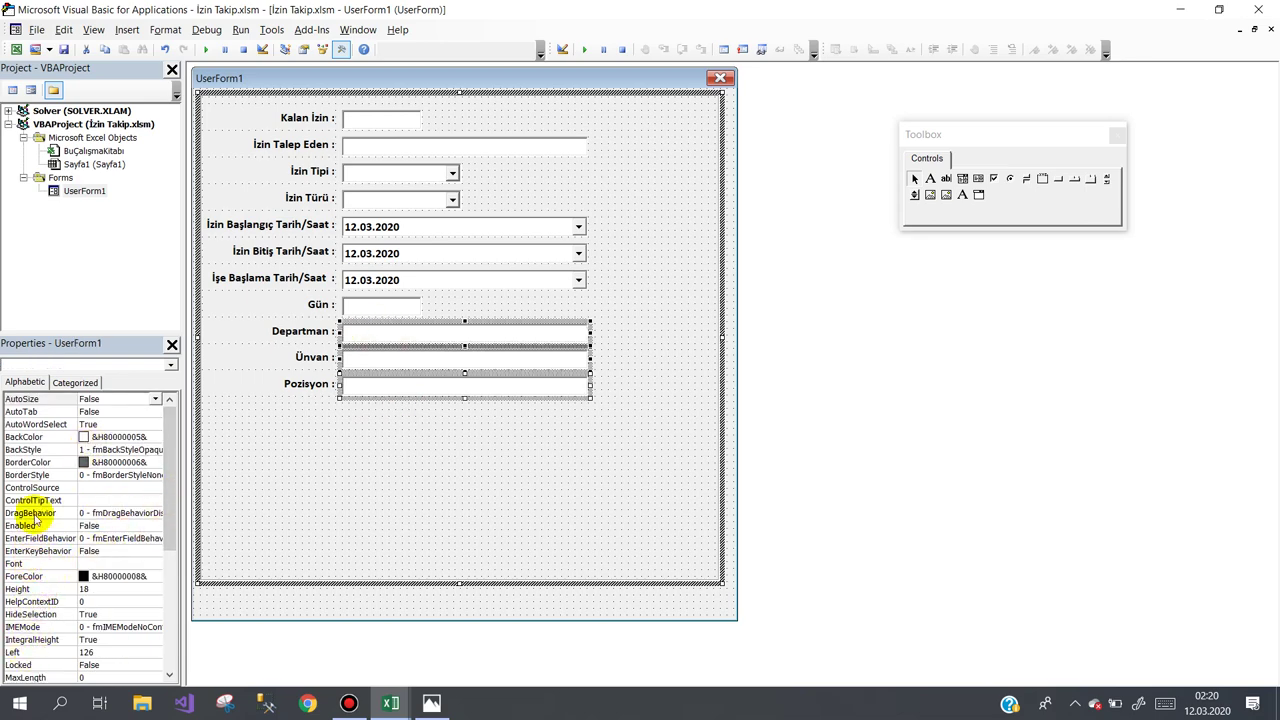
{"action": "left_click", "coordinate": [35, 527]}
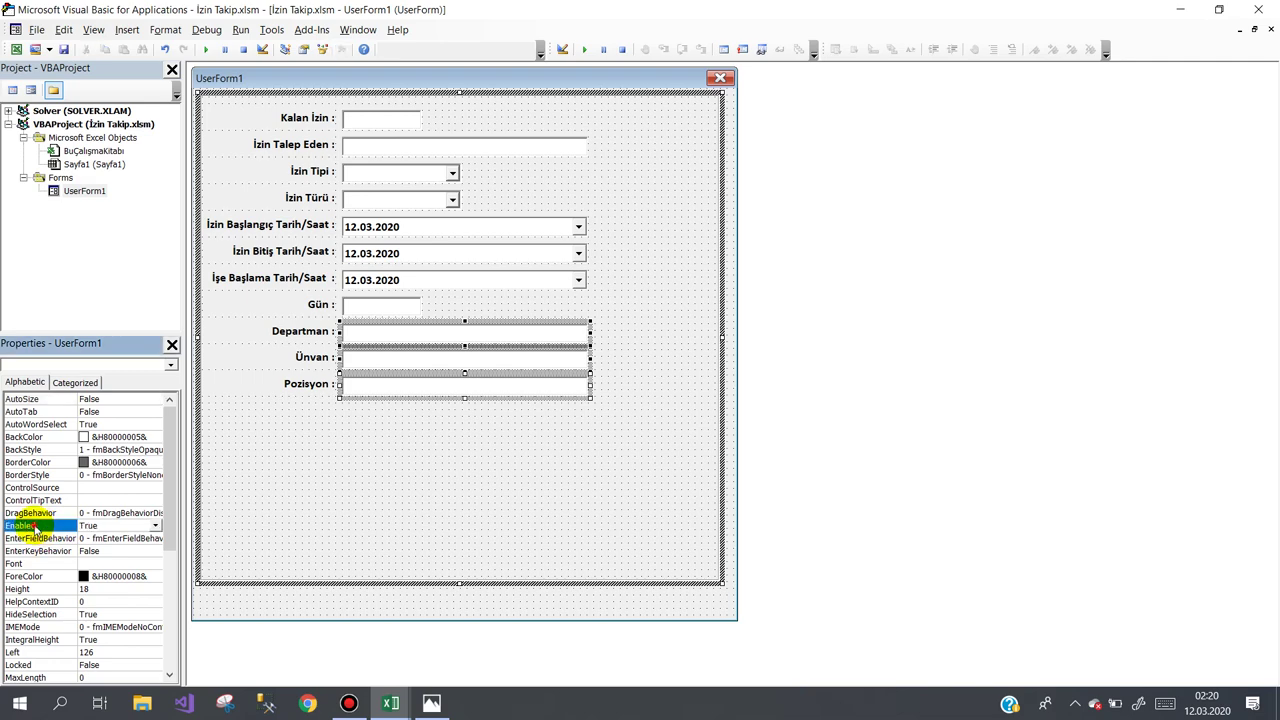
{"action": "left_click", "coordinate": [400, 423]}
{"action": "mouse_move", "coordinate": [392, 408]}
{"action": "left_mouse_down"}
{"action": "mouse_move", "coordinate": [324, 385]}
{"action": "mouse_move", "coordinate": [364, 424]}
{"action": "left_mouse_up"}
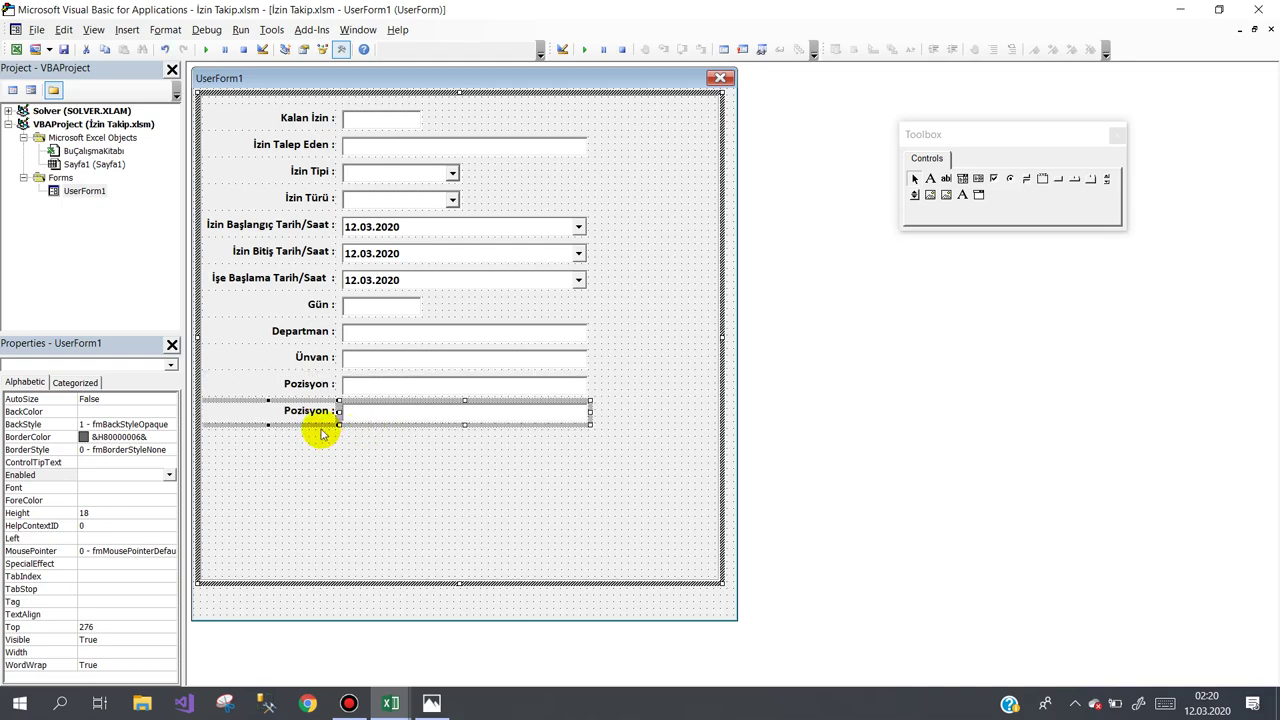
Recaption the copied Pozisyon label as 'Acil Durum Telefonu :' and bring up the reference picture in Photos.
{"action": "left_click", "coordinate": [431, 704]}
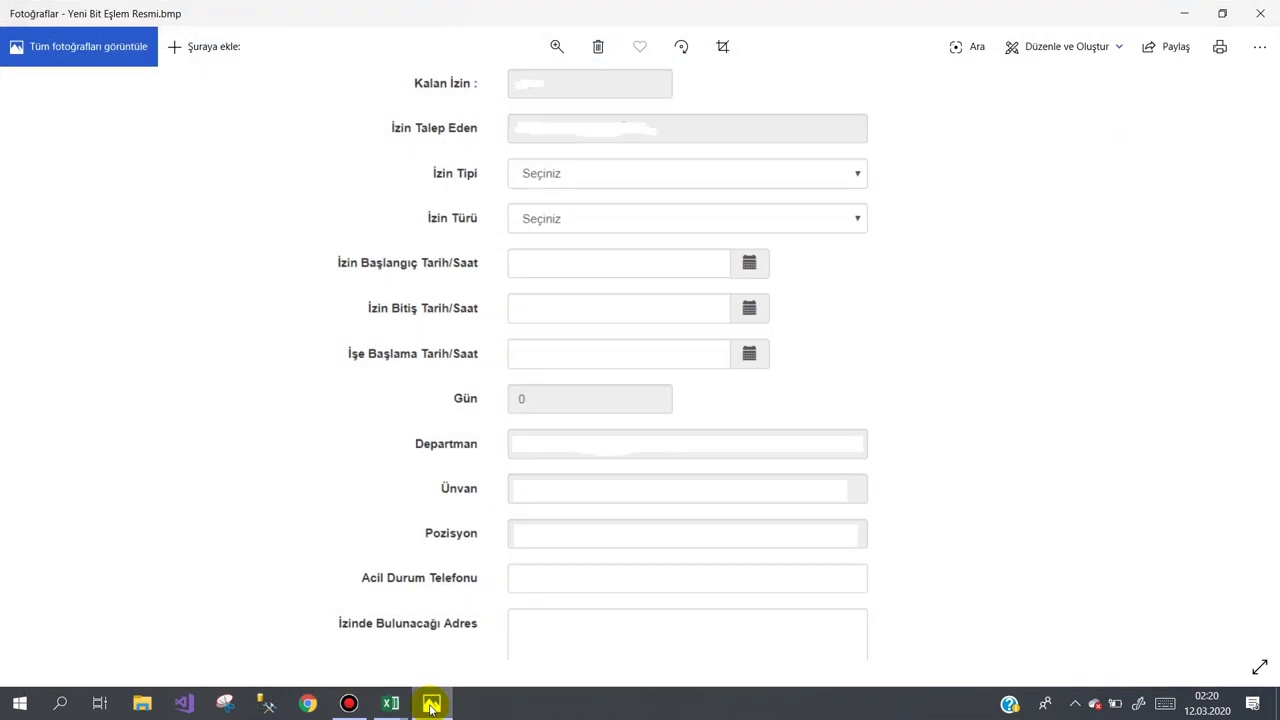
{"action": "left_click", "coordinate": [431, 704]}
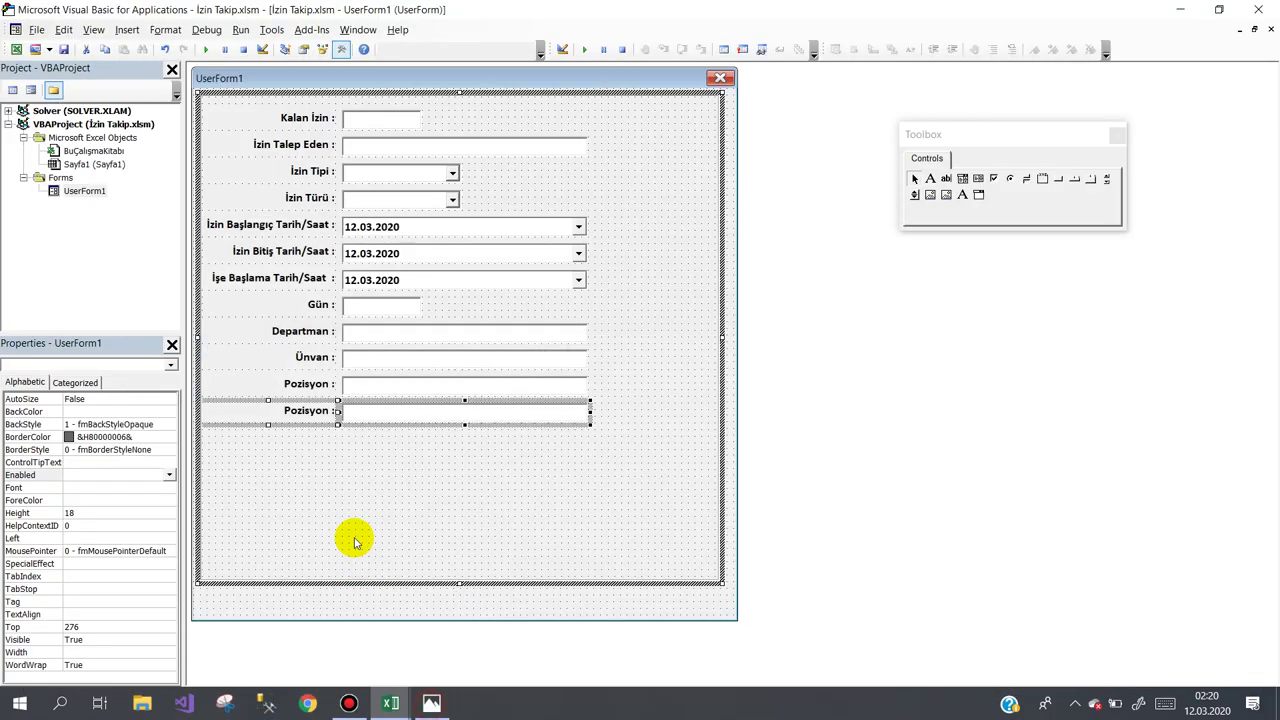
{"action": "left_click", "coordinate": [329, 449]}
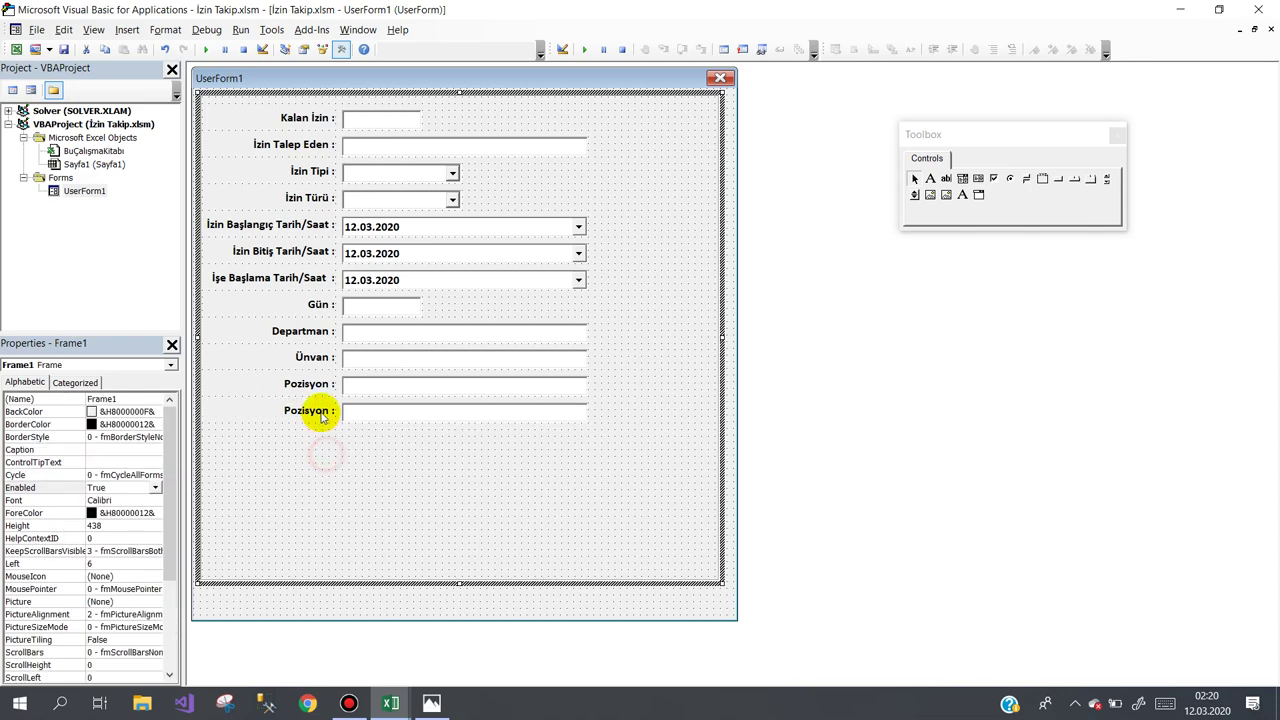
{"action": "left_click", "coordinate": [325, 411]}
{"action": "left_click", "coordinate": [331, 411]}
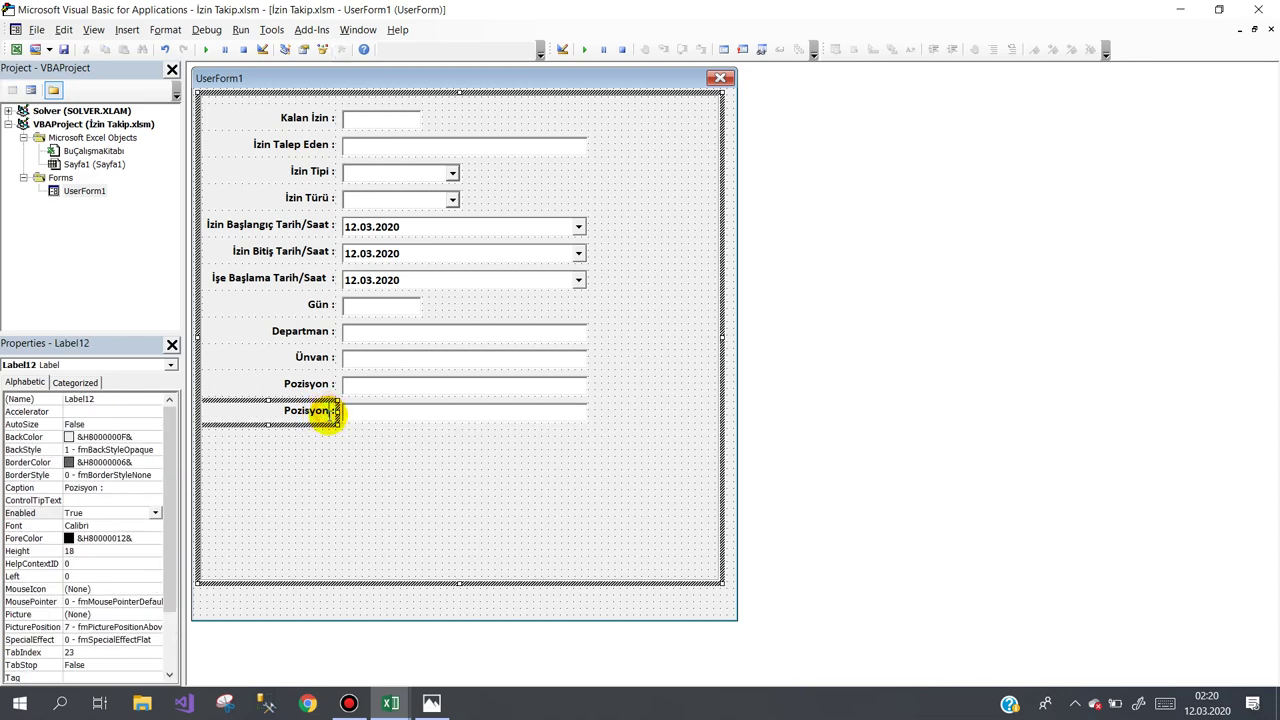
{"action": "left_click_drag", "start_coordinate": [328, 412], "coordinate": [279, 409]}
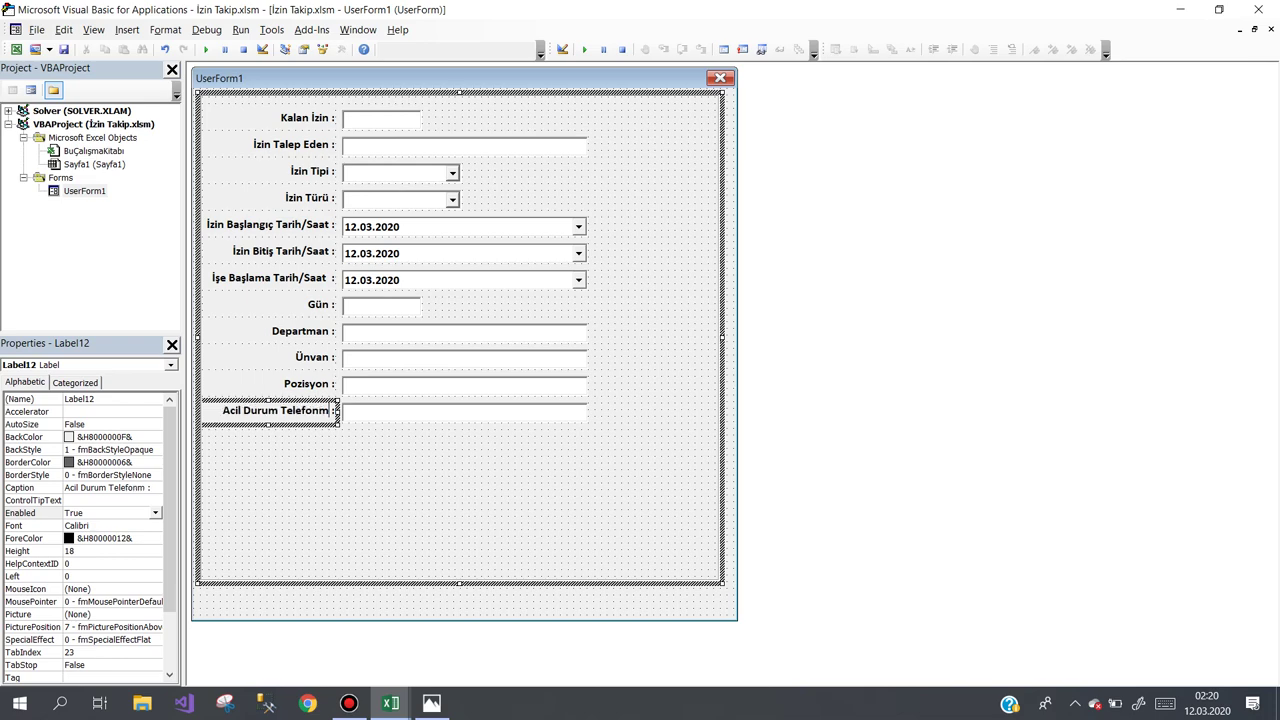
{"action": "left_click", "coordinate": [357, 468]}
{"action": "left_click", "coordinate": [434, 702]}
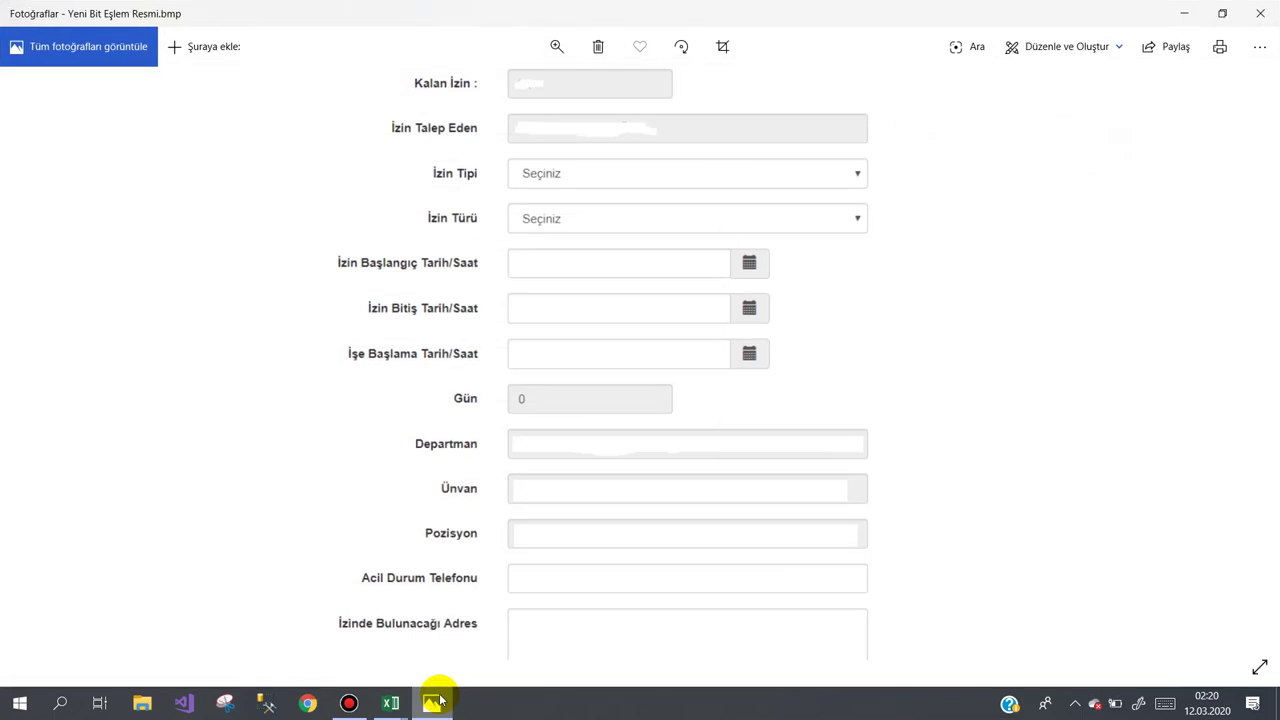
Copy the Acil Durum Telefonu label and its text box one row lower.
{"action": "left_click", "coordinate": [437, 700]}
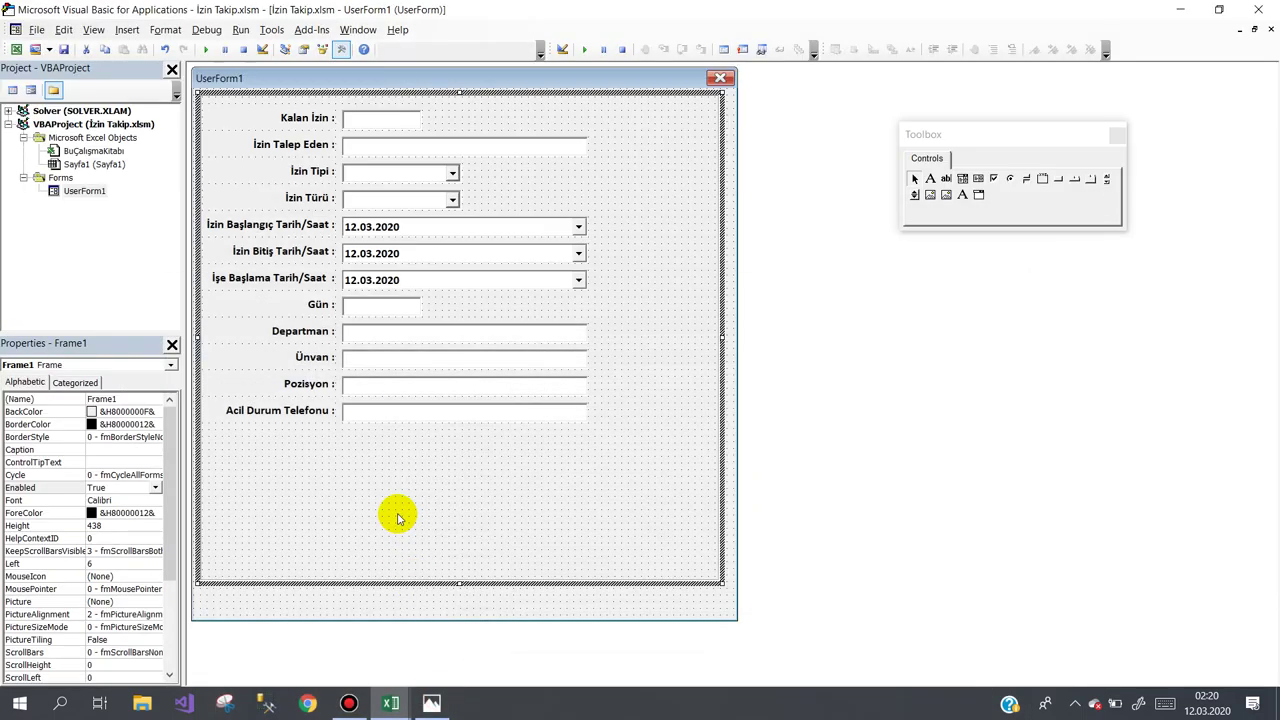
{"action": "left_click", "coordinate": [305, 415]}
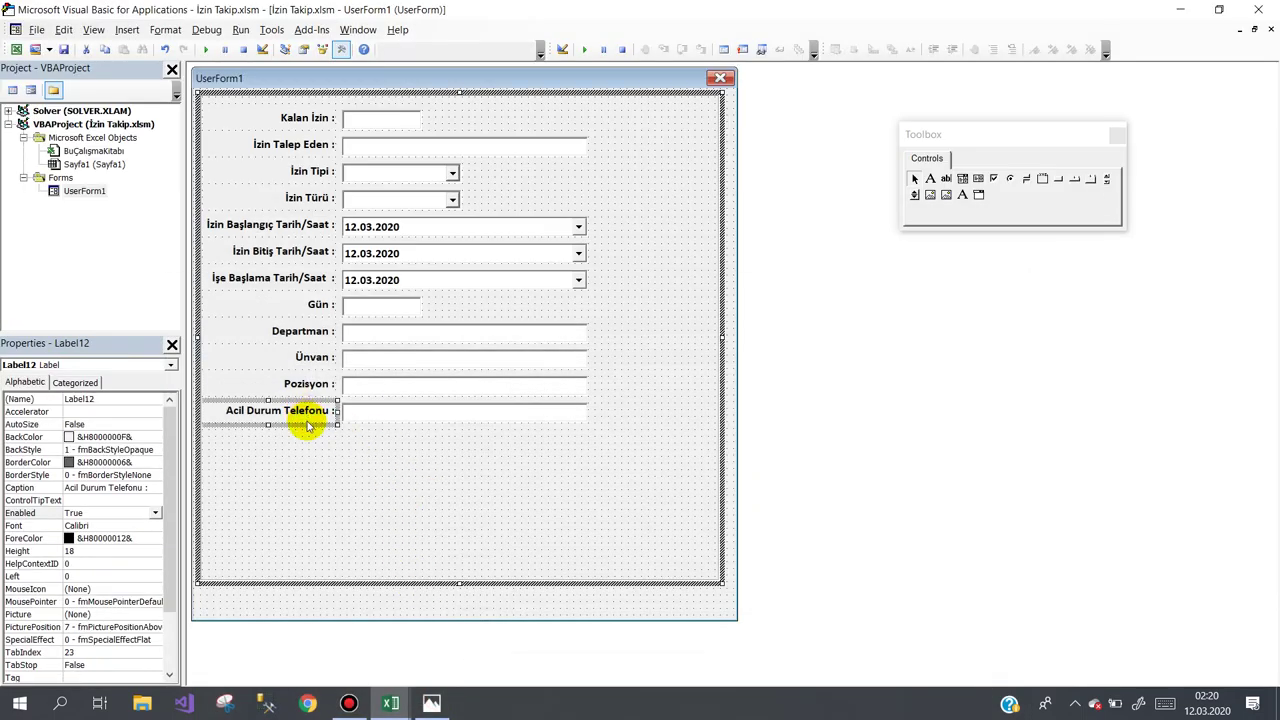
{"action": "left_click_drag", "start_coordinate": [307, 425], "coordinate": [311, 430]}
{"action": "left_click", "coordinate": [360, 415], "text": "ctrl"}
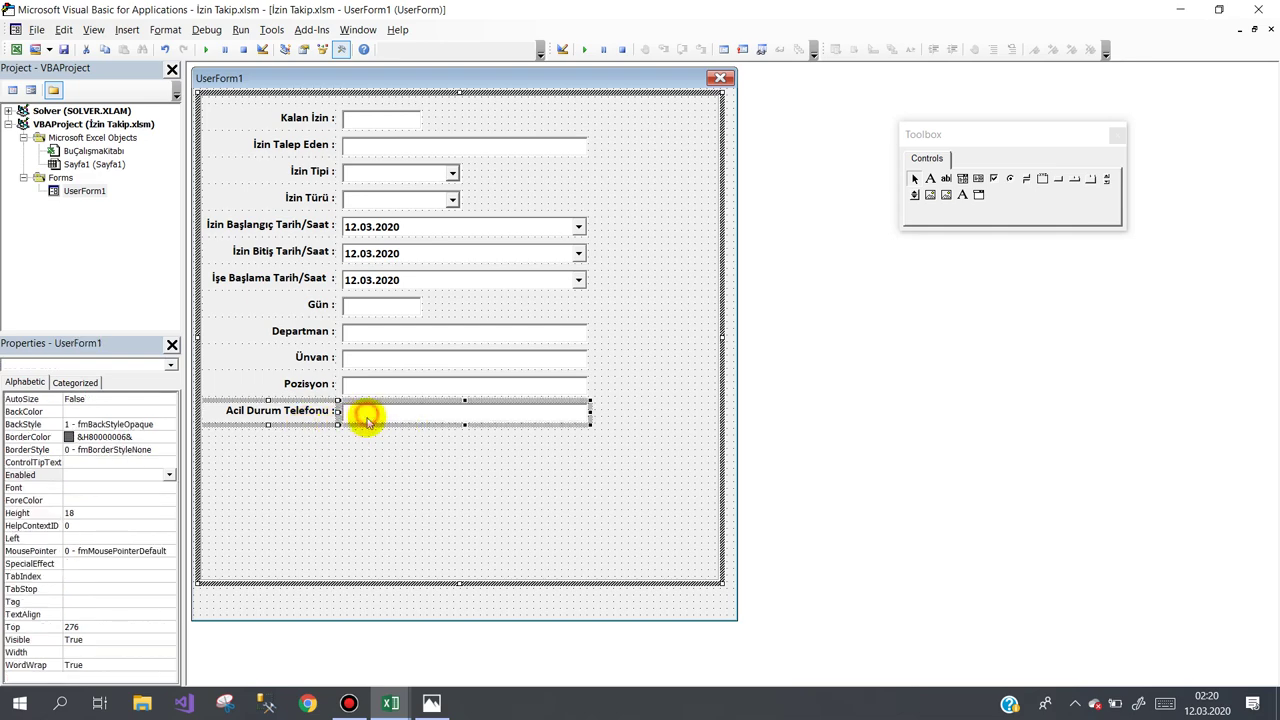
{"action": "left_click_drag", "start_coordinate": [367, 420], "coordinate": [370, 460]}
Change the copied label's caption to 'İzinde Bulunacağı Adres :'.
{"action": "left_click", "coordinate": [366, 472]}
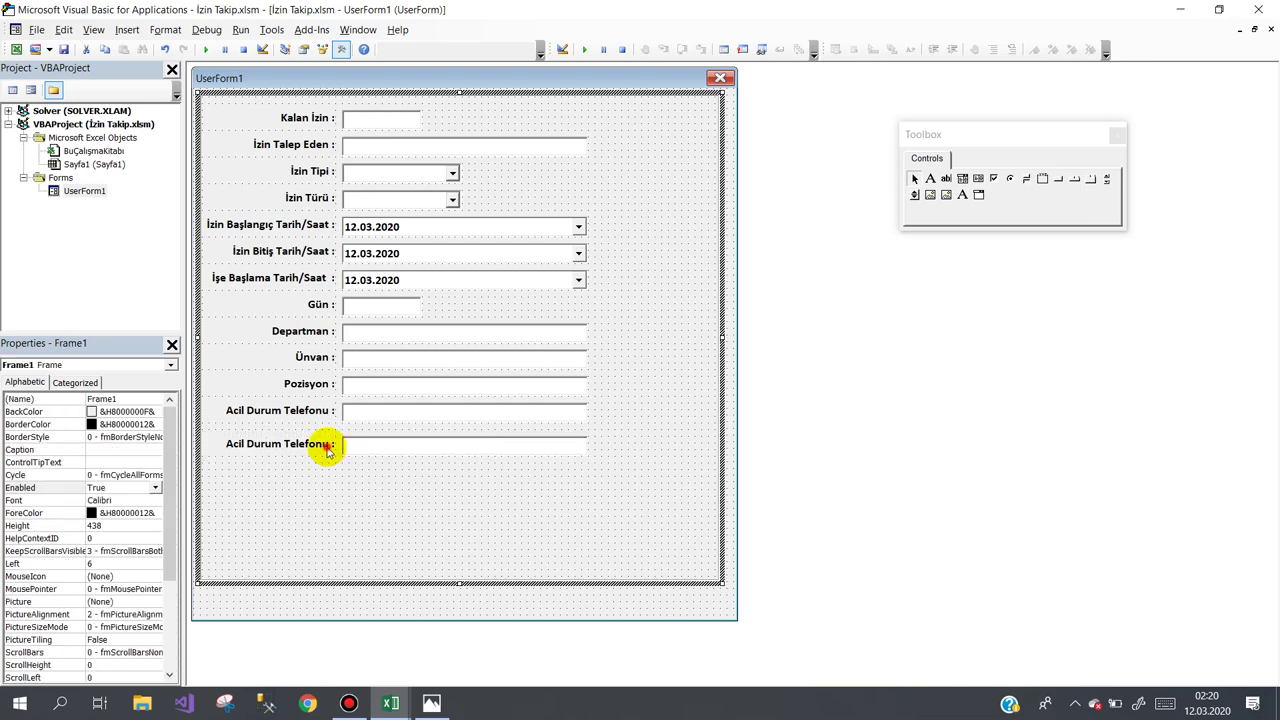
{"action": "left_click", "coordinate": [325, 444]}
{"action": "left_click_drag", "start_coordinate": [327, 444], "coordinate": [228, 444]}
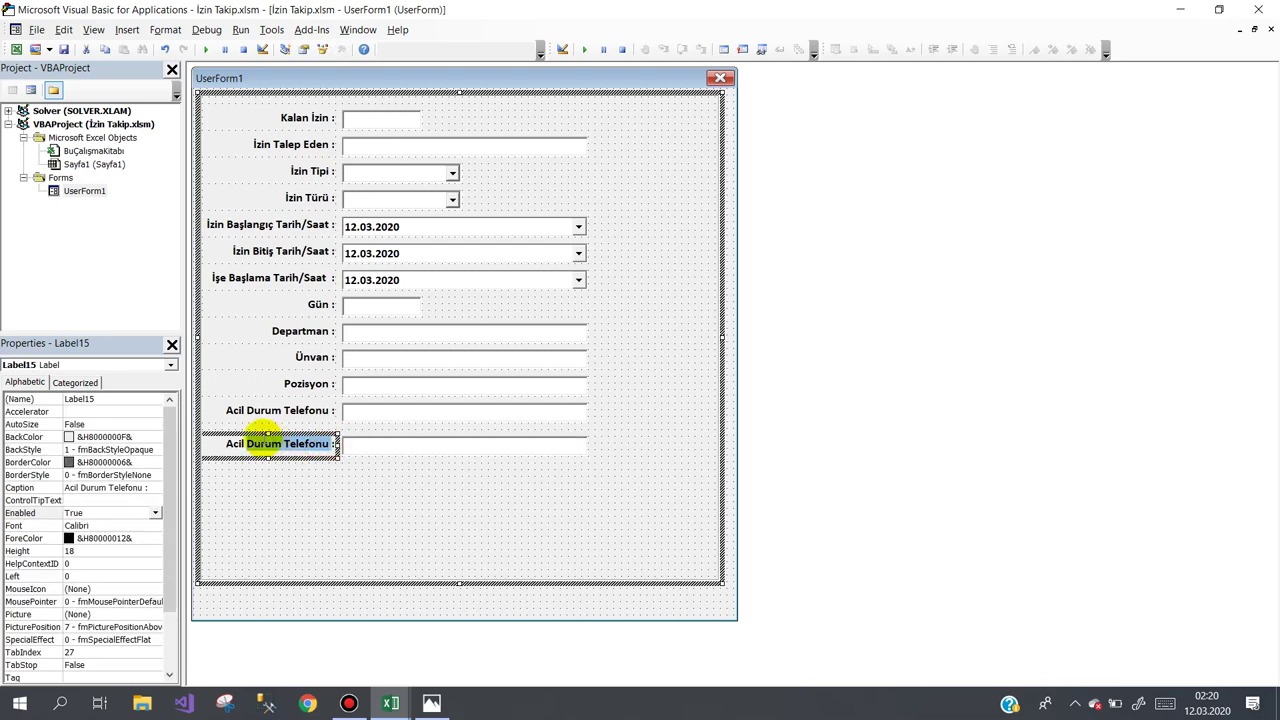
{"action": "type", "text": "I"}
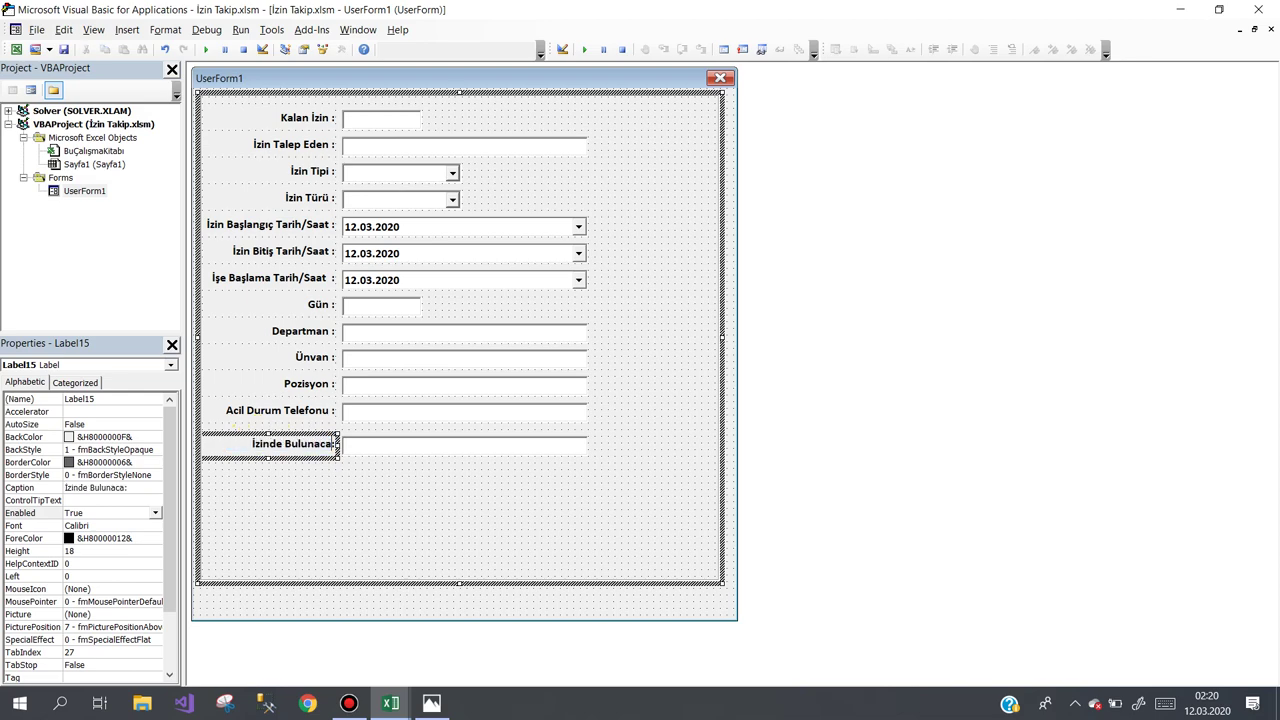
{"action": "type", "text": "Adr"}
{"action": "type", "text": "es"}
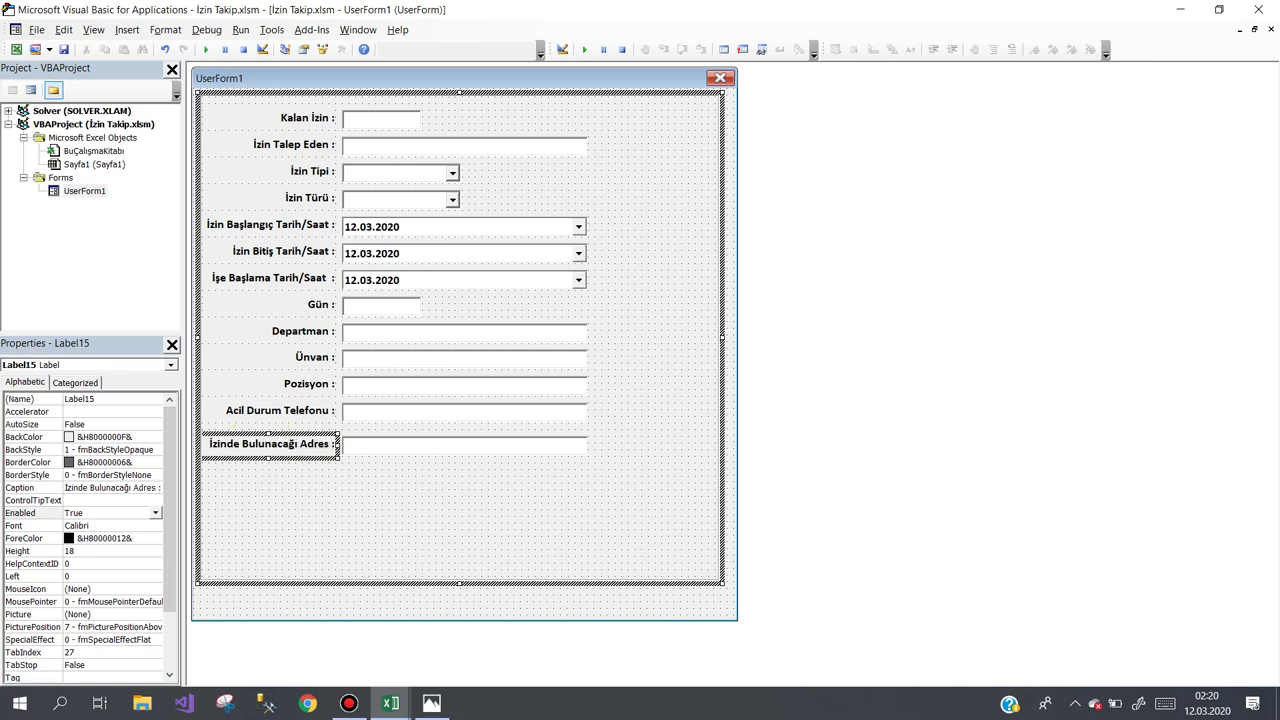
Make the address text box TextBox8 taller by extending its bottom edge.
{"action": "left_click", "coordinate": [490, 445]}
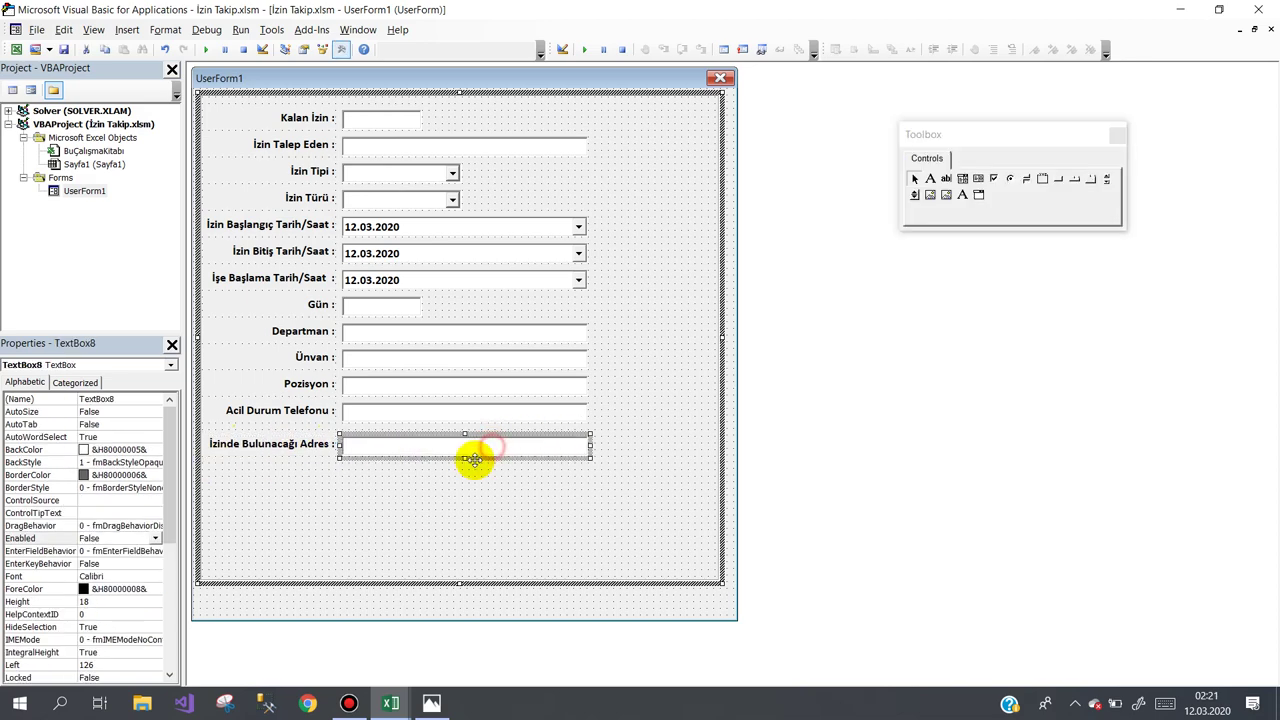
{"action": "left_click_drag", "start_coordinate": [465, 458], "coordinate": [465, 512]}
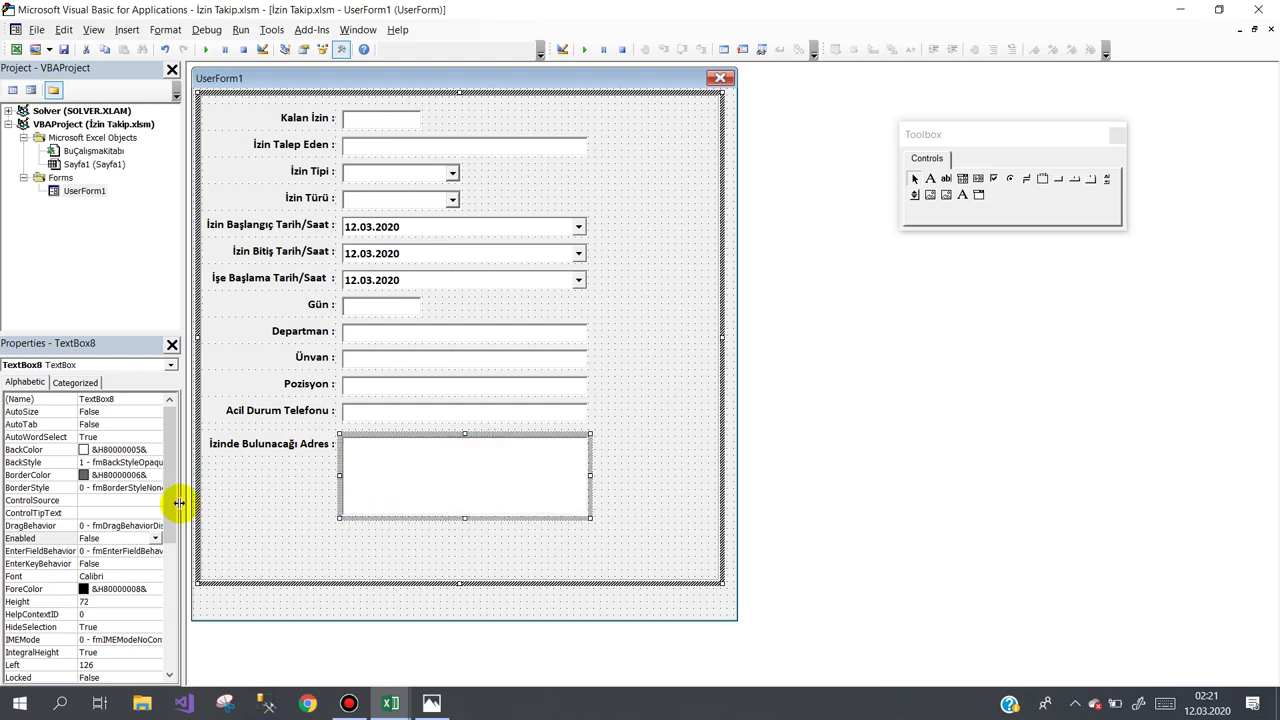
{"action": "left_click_drag", "start_coordinate": [171, 499], "coordinate": [171, 566]}
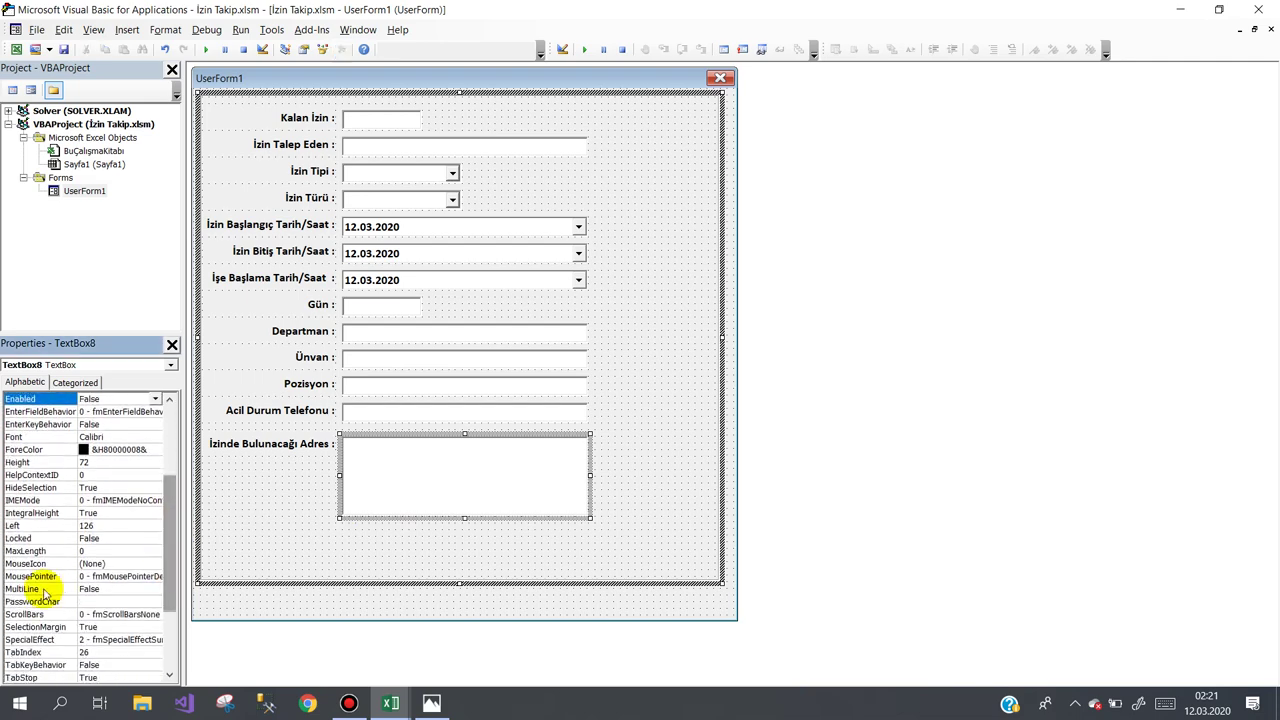
Set the address box's MultiLine to True and ScrollBars to 2 - fmScrollBarsVertical.
{"action": "double_click", "coordinate": [44, 590]}
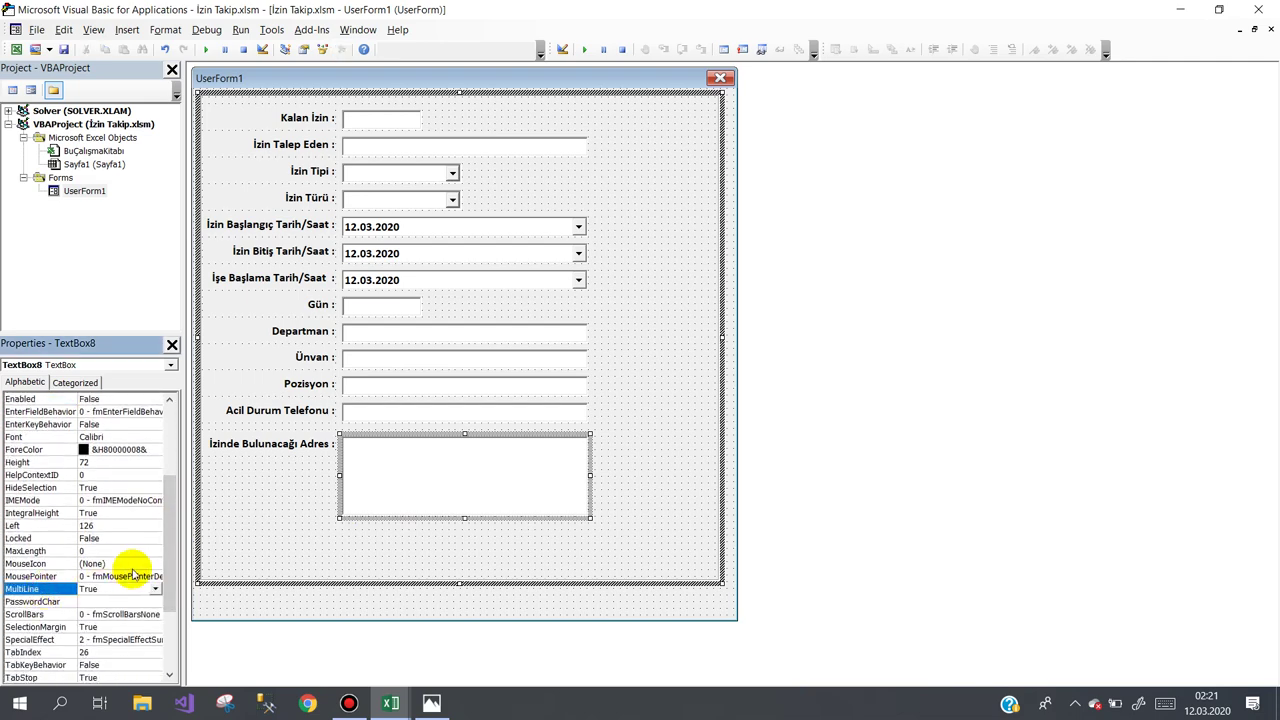
{"action": "left_click", "coordinate": [55, 615]}
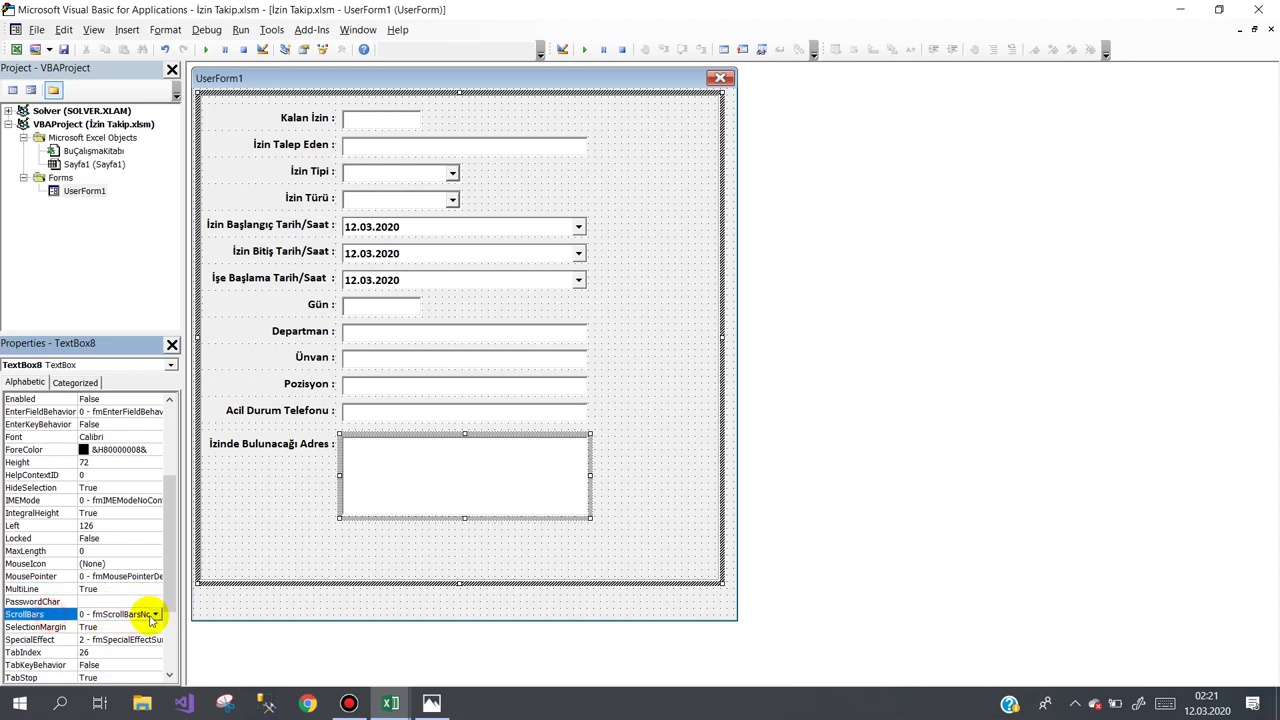
{"action": "left_click", "coordinate": [155, 614]}
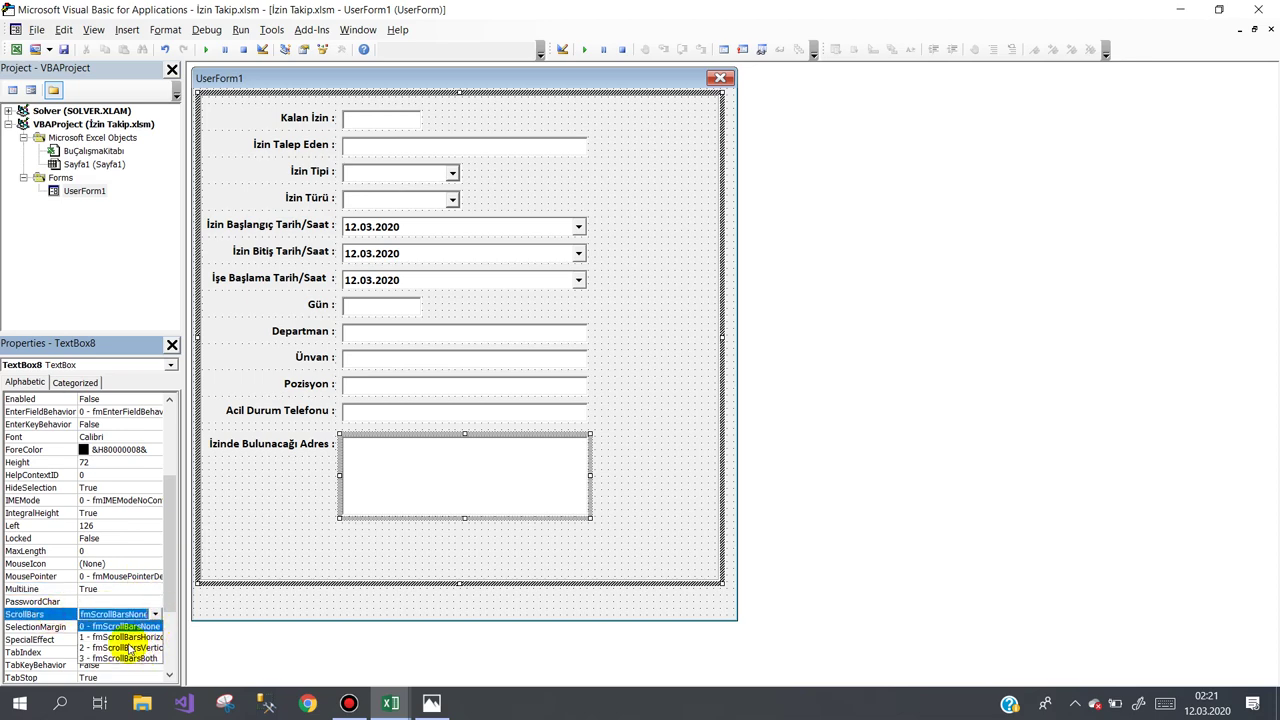
{"action": "left_click", "coordinate": [140, 648]}
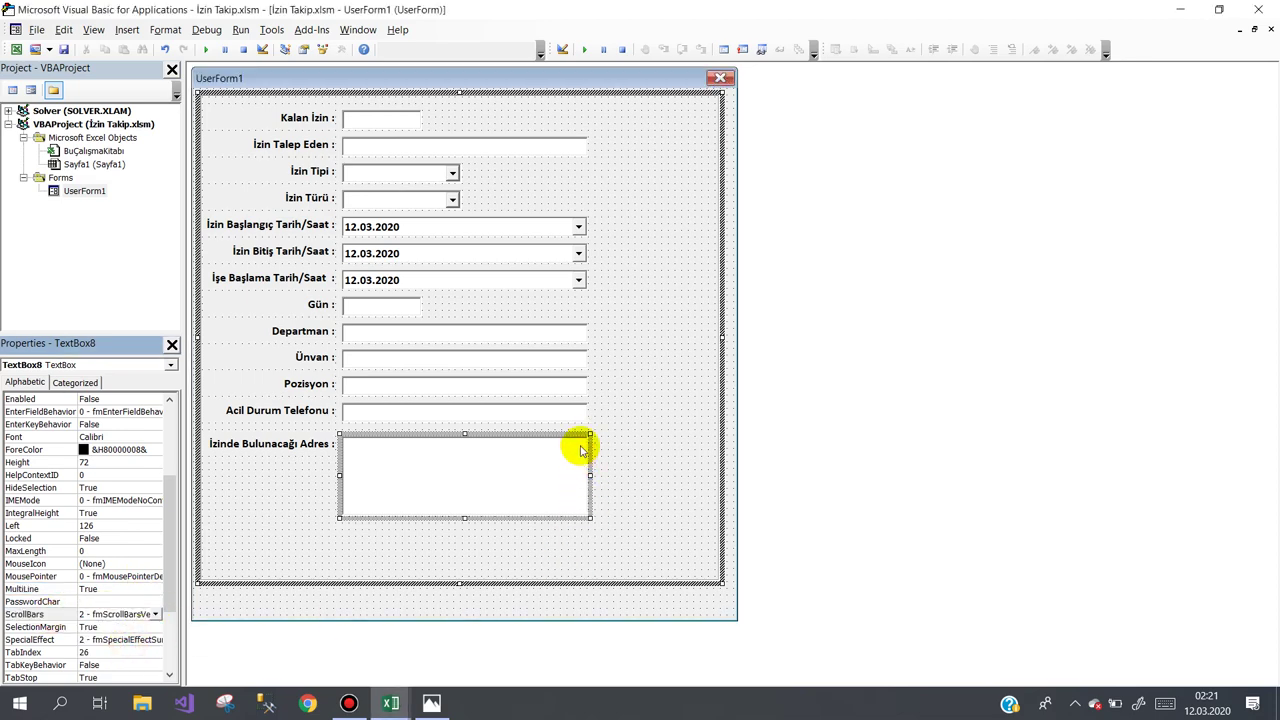
{"action": "left_click", "coordinate": [624, 484]}
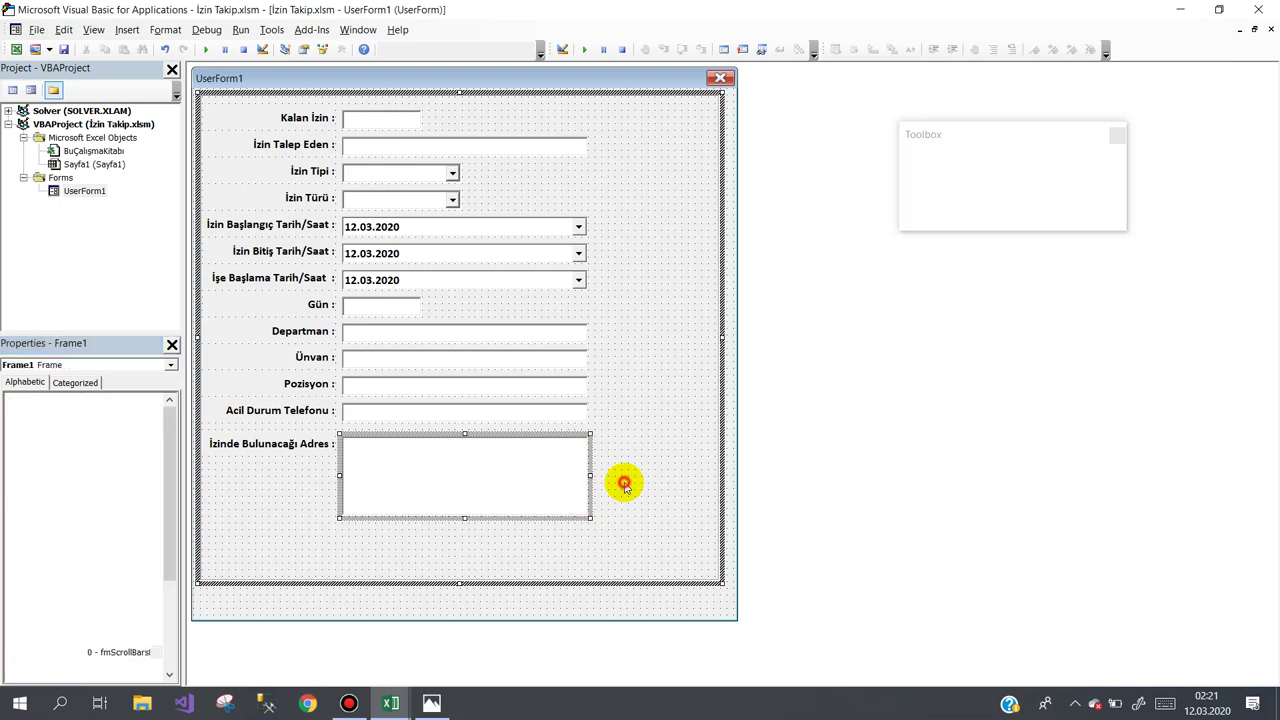
Make UserForm1 and Frame1 taller to fit another field.
{"action": "left_click", "coordinate": [664, 607]}
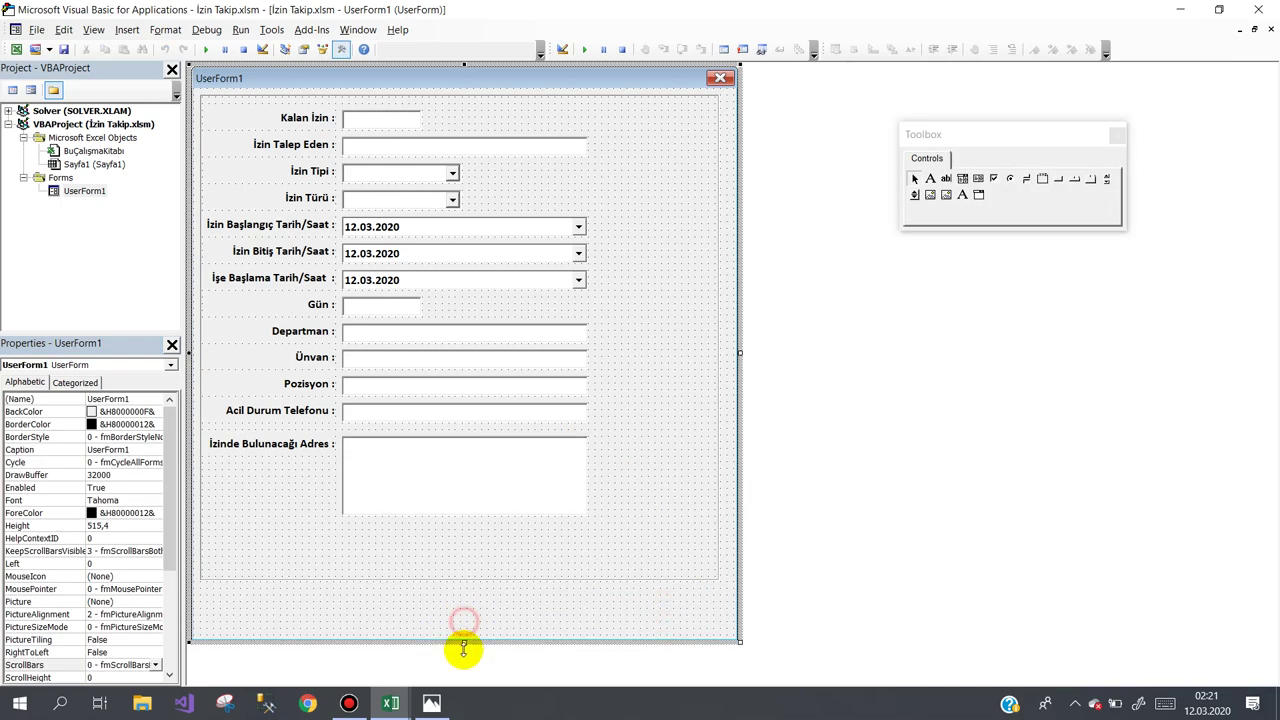
{"action": "left_click_drag", "start_coordinate": [464, 622], "coordinate": [458, 666]}
{"action": "left_click", "coordinate": [451, 568]}
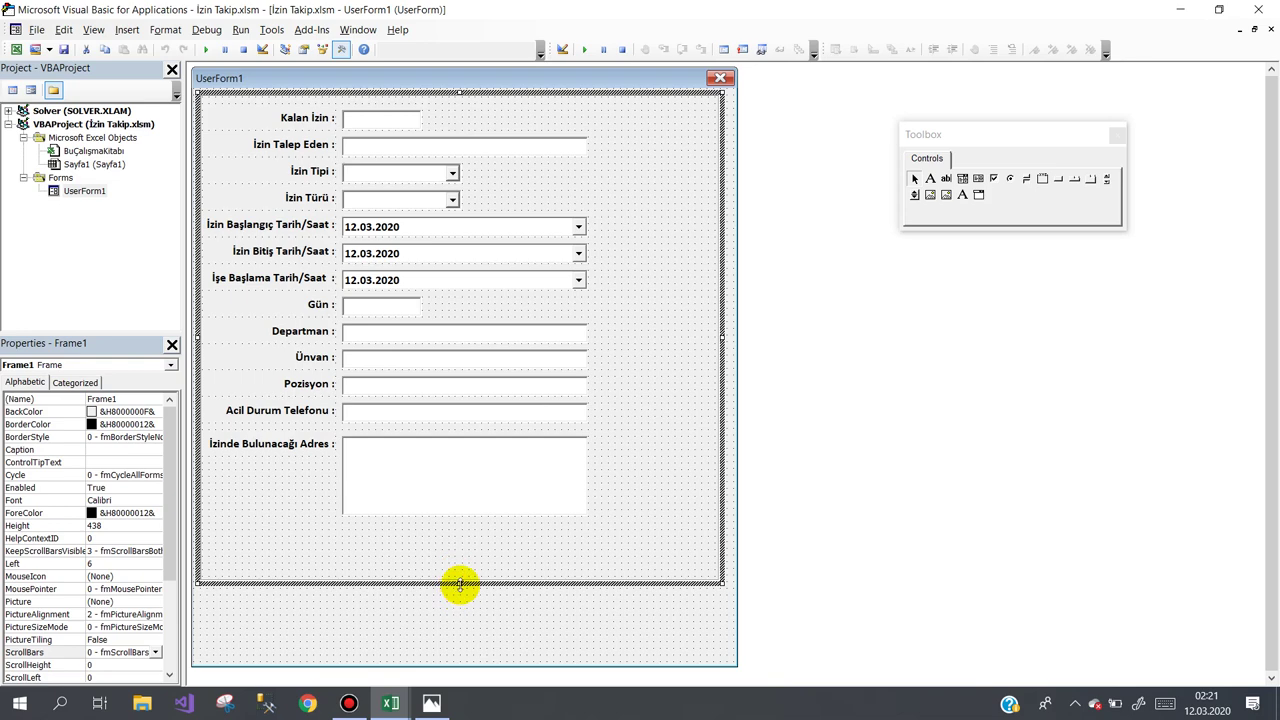
{"action": "left_click_drag", "start_coordinate": [457, 585], "coordinate": [457, 635]}
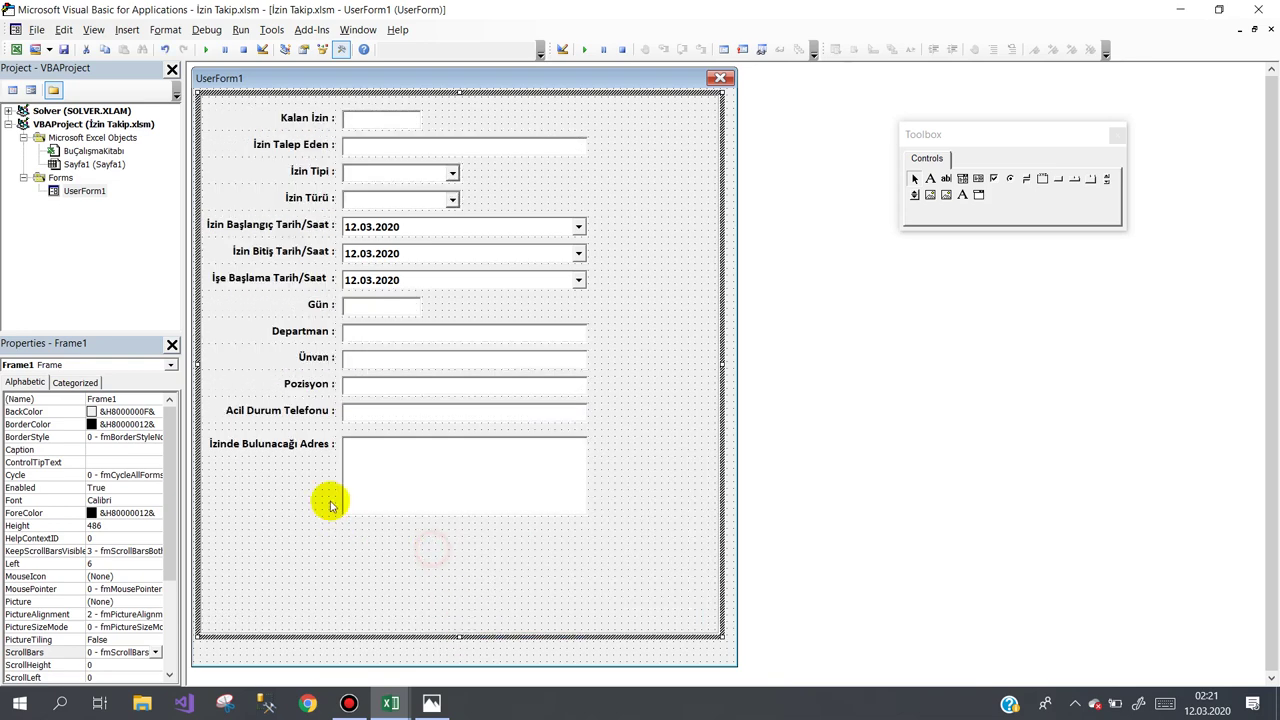
Copy the address label and tall text box lower, captioning the copy 'Talep Edilen Açıklama :'.
{"action": "left_click", "coordinate": [315, 444]}
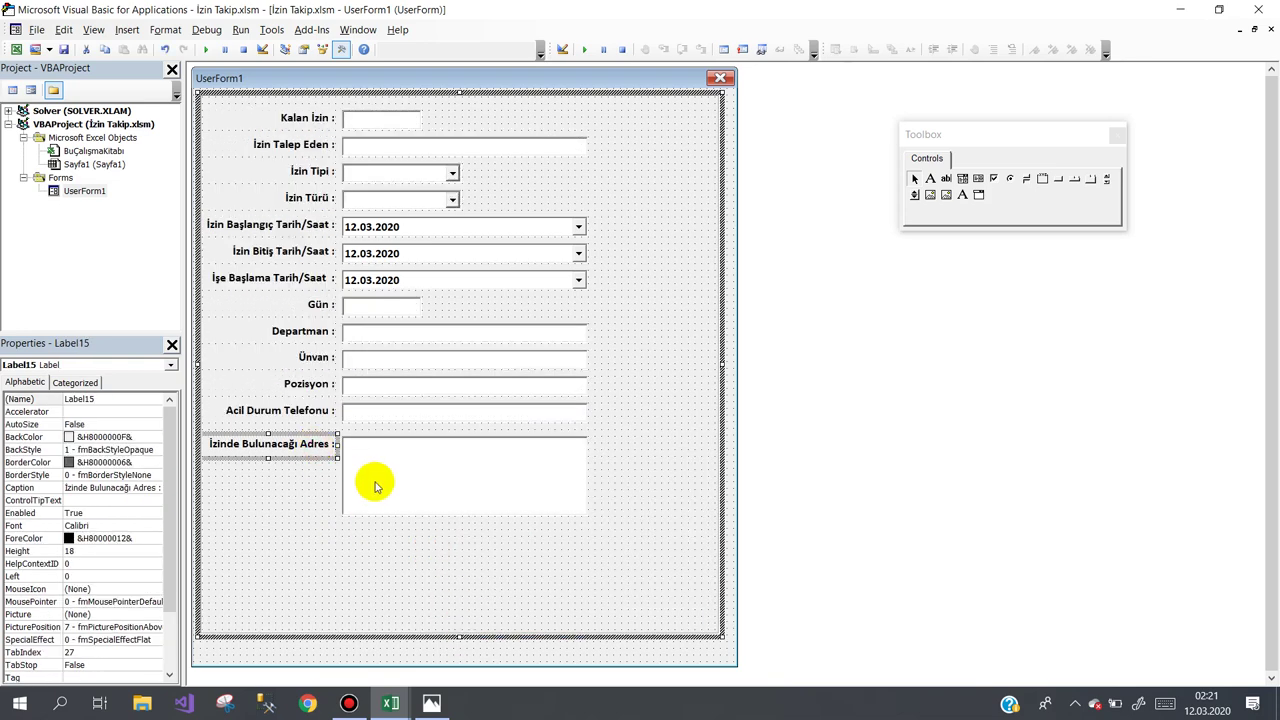
{"action": "left_click", "coordinate": [378, 480], "text": "ctrl"}
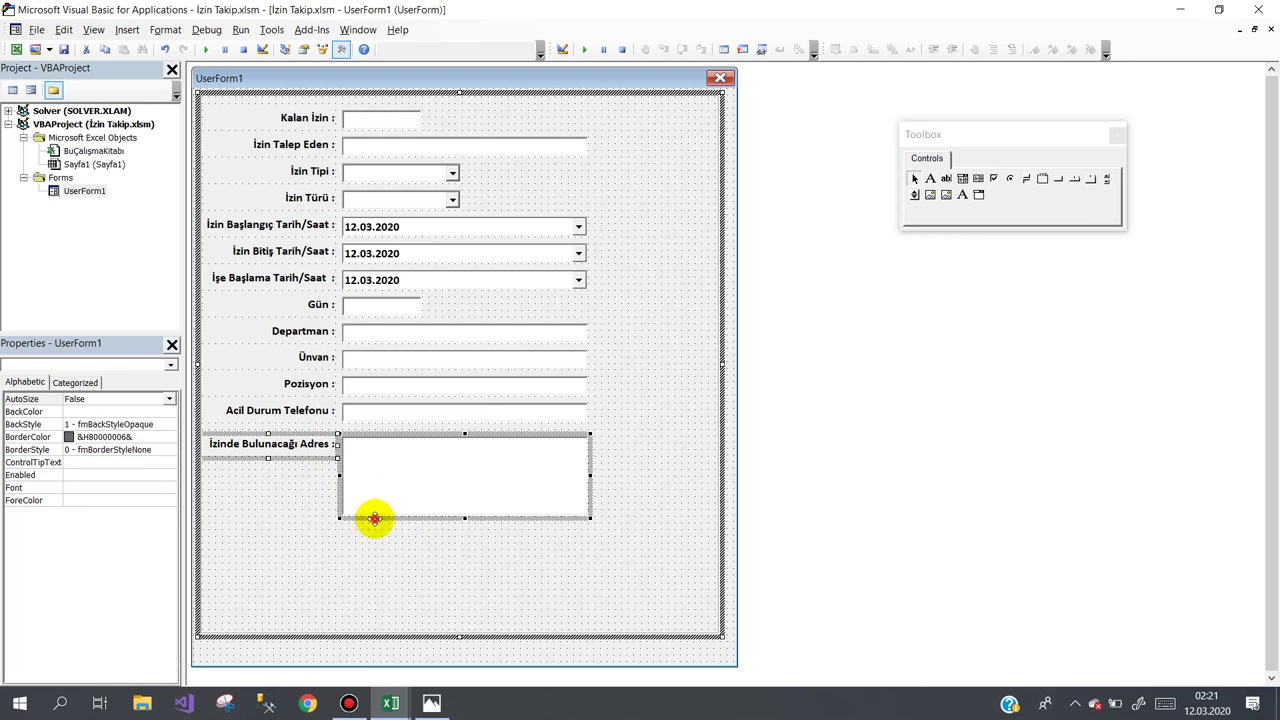
{"action": "left_click_drag", "start_coordinate": [374, 518], "coordinate": [370, 612]}
{"action": "left_click", "coordinate": [240, 573]}
{"action": "left_click", "coordinate": [285, 534]}
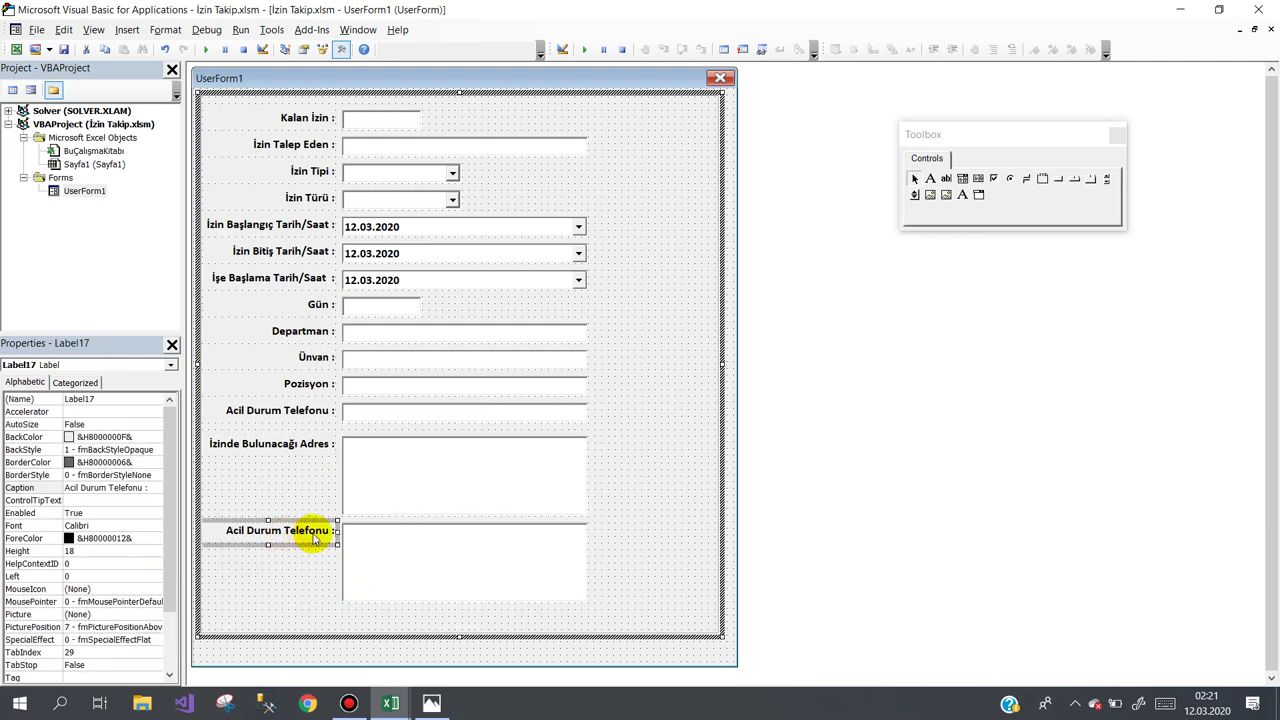
{"action": "left_click", "coordinate": [315, 535]}
{"action": "left_click_drag", "start_coordinate": [334, 531], "coordinate": [240, 531]}
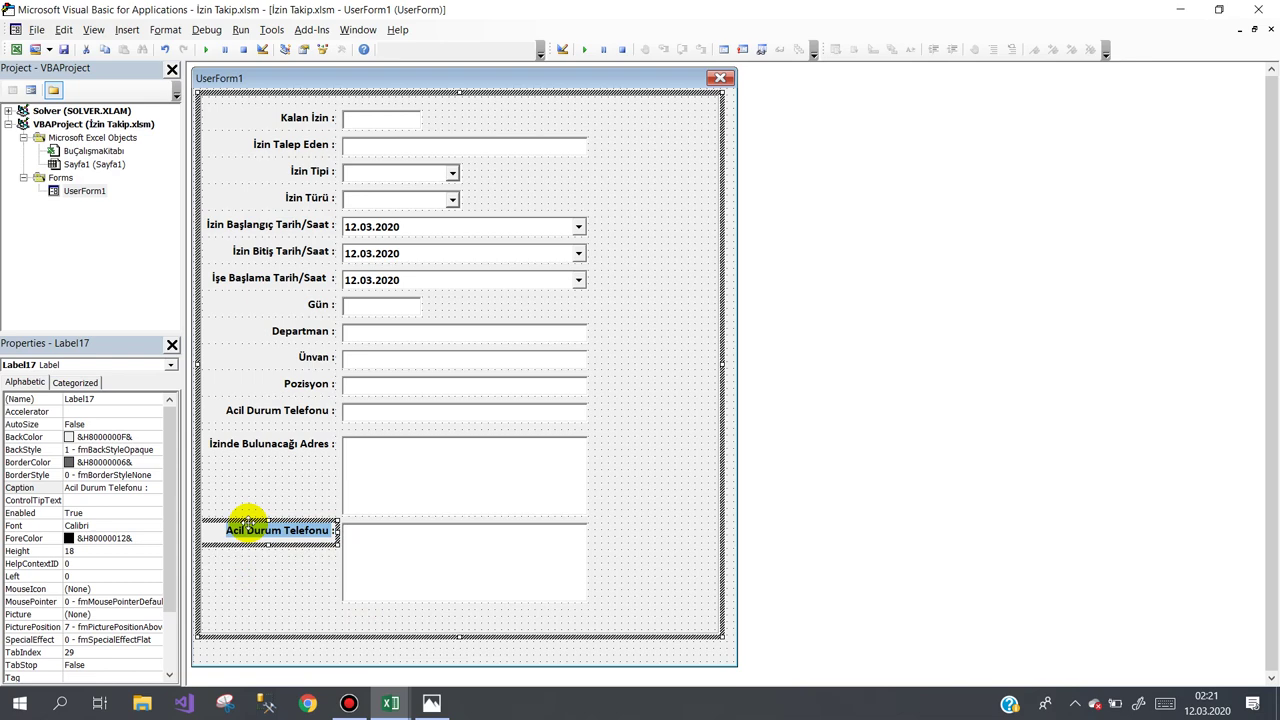
{"action": "type", "text": "Talep Edilen:"}
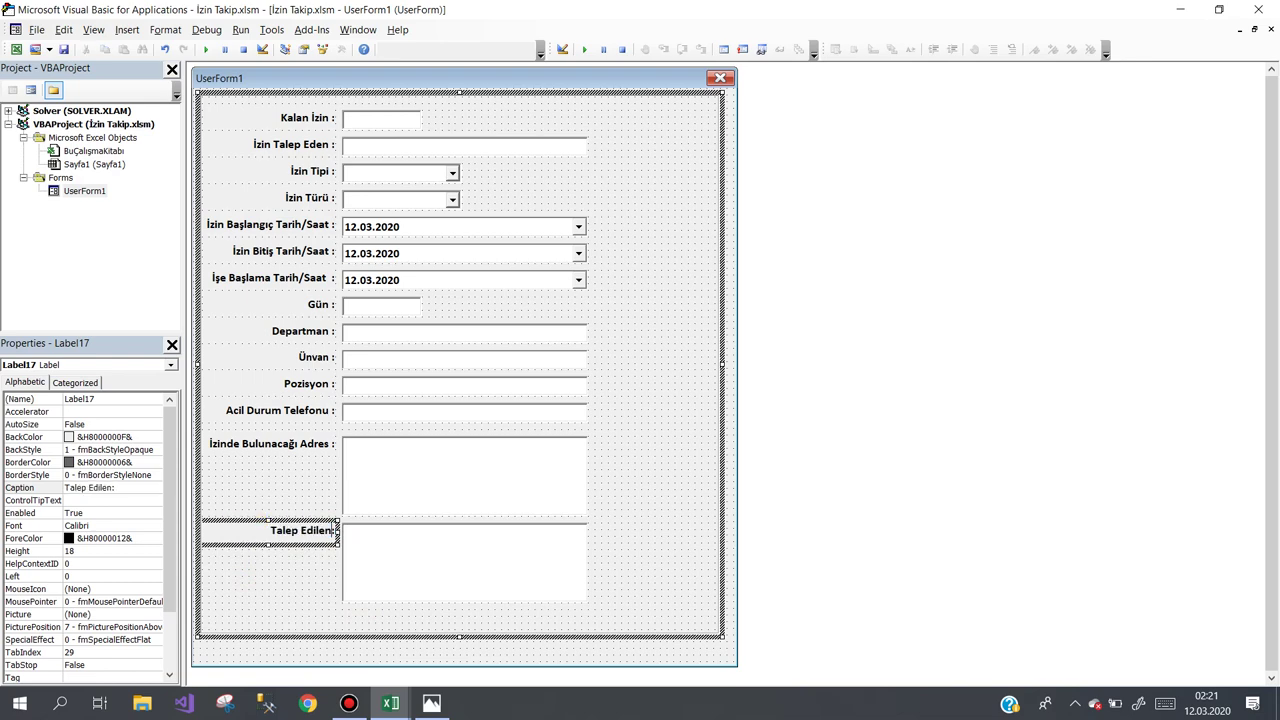
{"action": "type", "text": " Açıkl"}
{"action": "type", "text": "ama"}
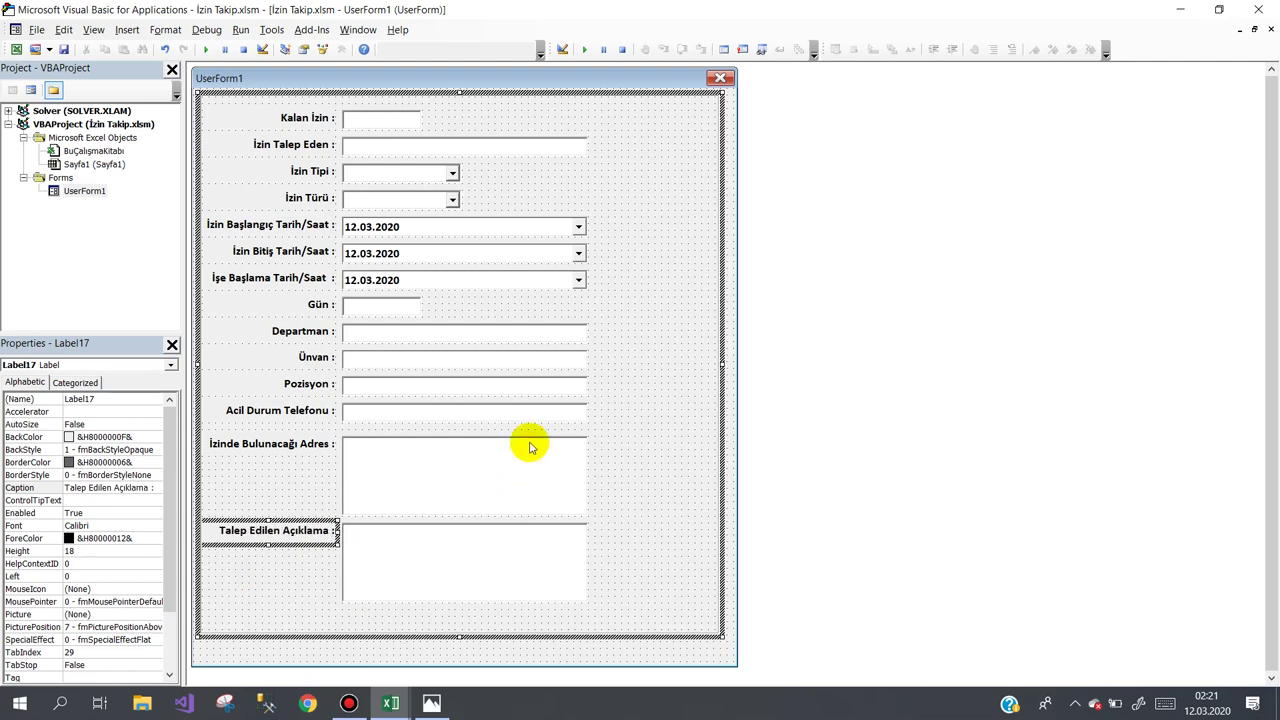
{"action": "left_click", "coordinate": [646, 397]}
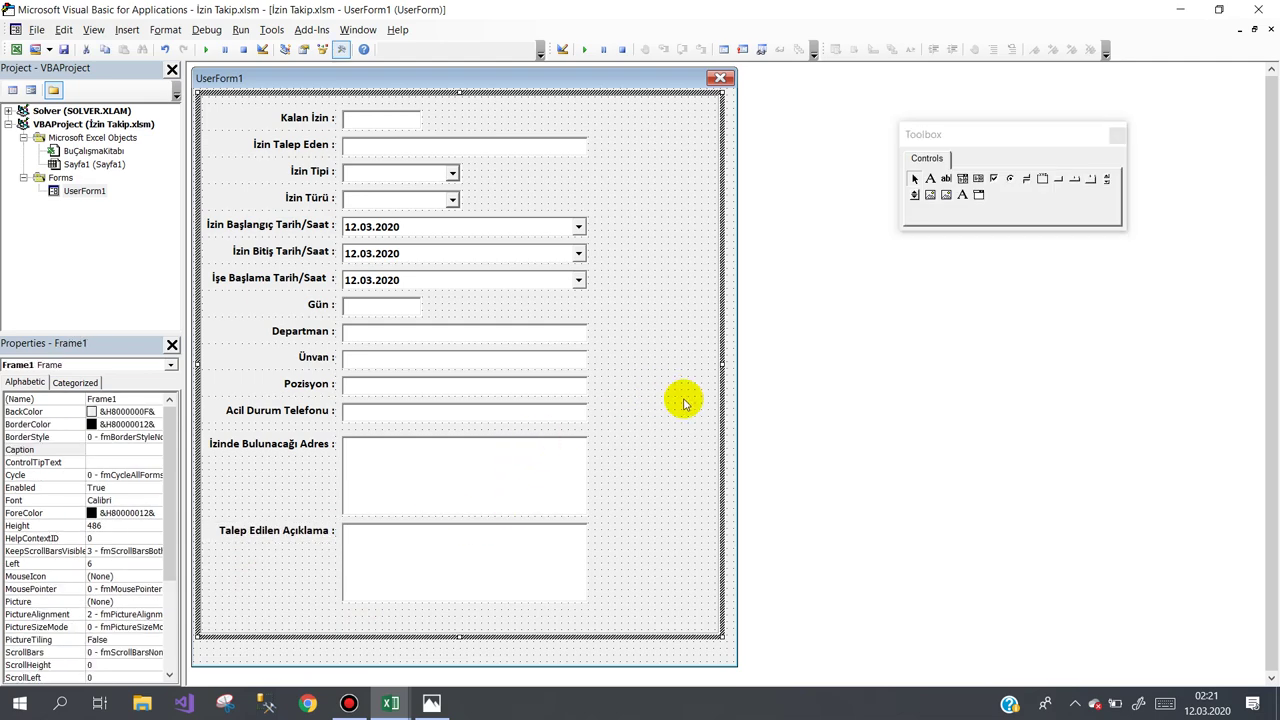
Widen UserForm1 to the right, narrow Frame1 to the fields, and lower its bottom edge.
{"action": "left_click_drag", "start_coordinate": [720, 364], "coordinate": [638, 363]}
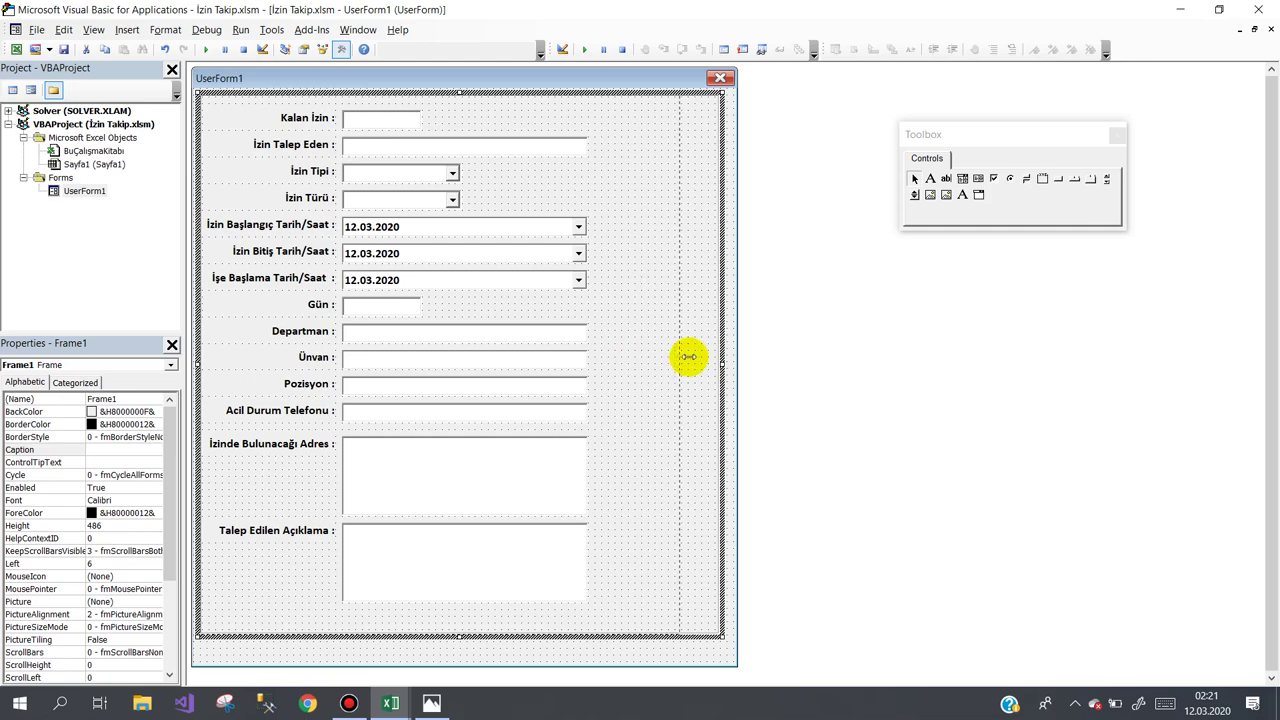
{"action": "mouse_move", "coordinate": [637, 363]}
{"action": "left_mouse_down"}
{"action": "mouse_move", "coordinate": [702, 354]}
{"action": "mouse_move", "coordinate": [1232, 404]}
{"action": "left_mouse_up"}
{"action": "left_click", "coordinate": [733, 345]}
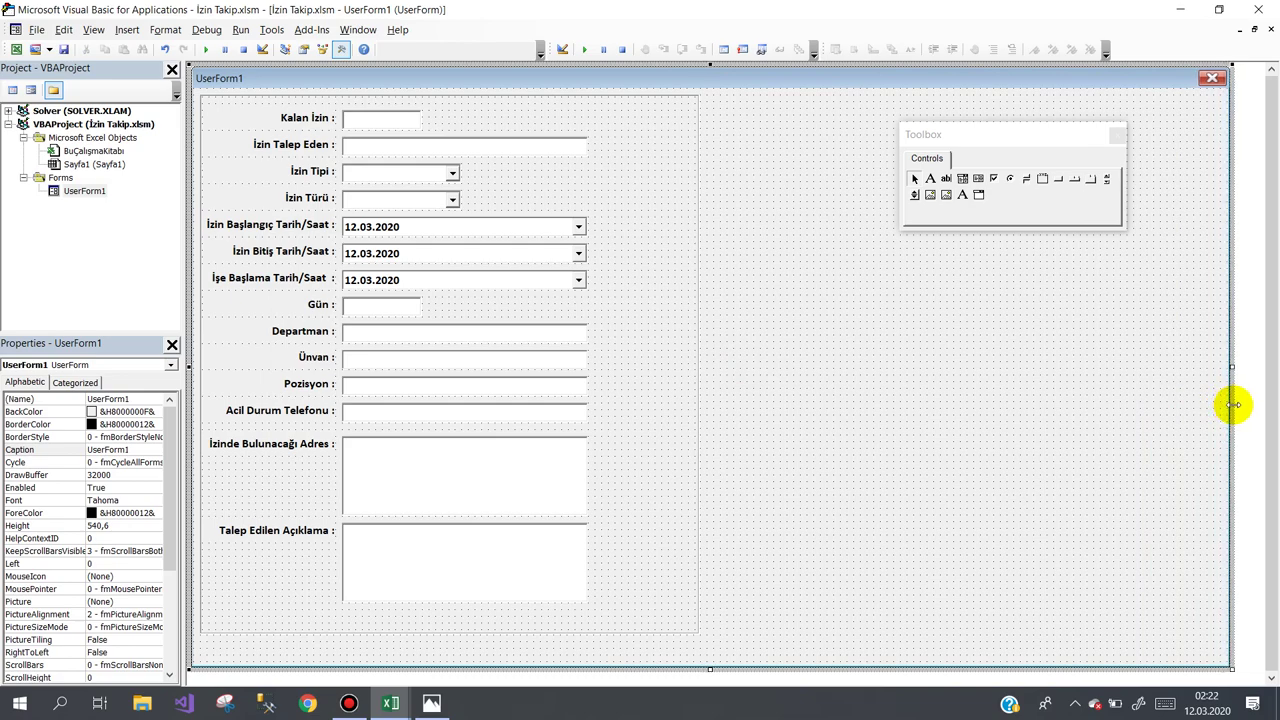
{"action": "left_click_drag", "start_coordinate": [1232, 404], "coordinate": [1230, 404]}
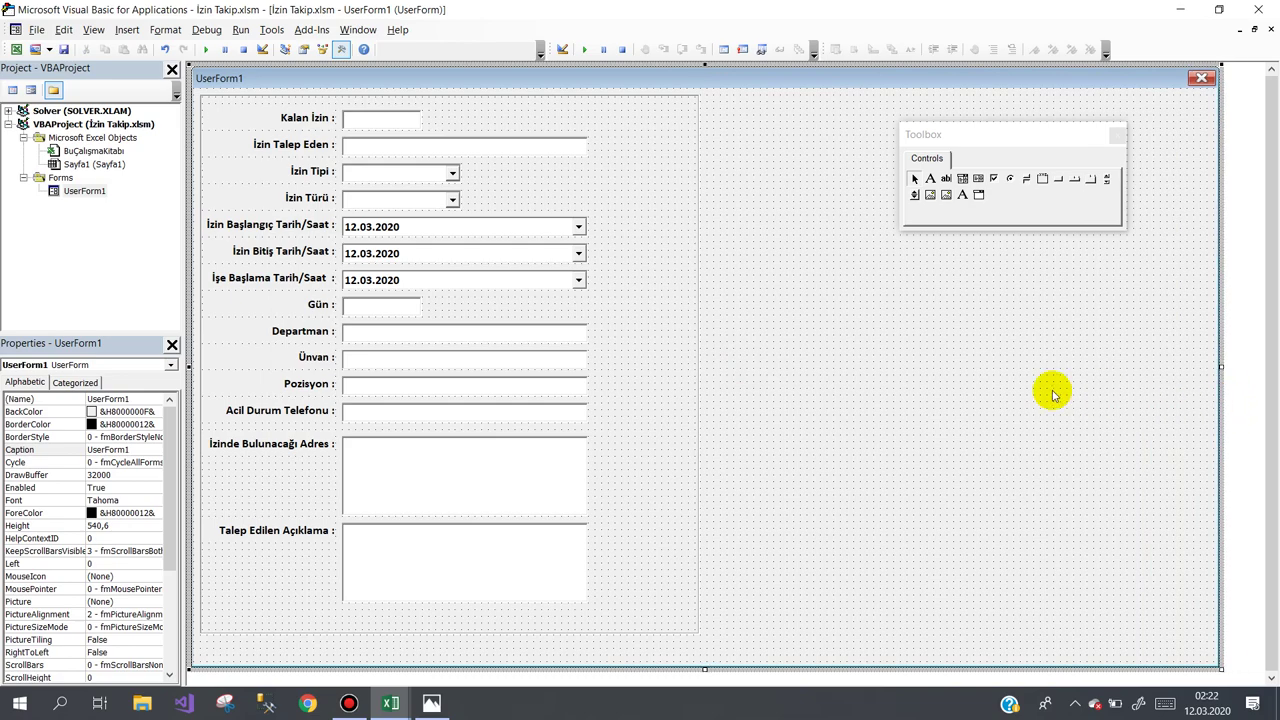
{"action": "left_click", "coordinate": [660, 368]}
{"action": "left_click_drag", "start_coordinate": [702, 360], "coordinate": [607, 354]}
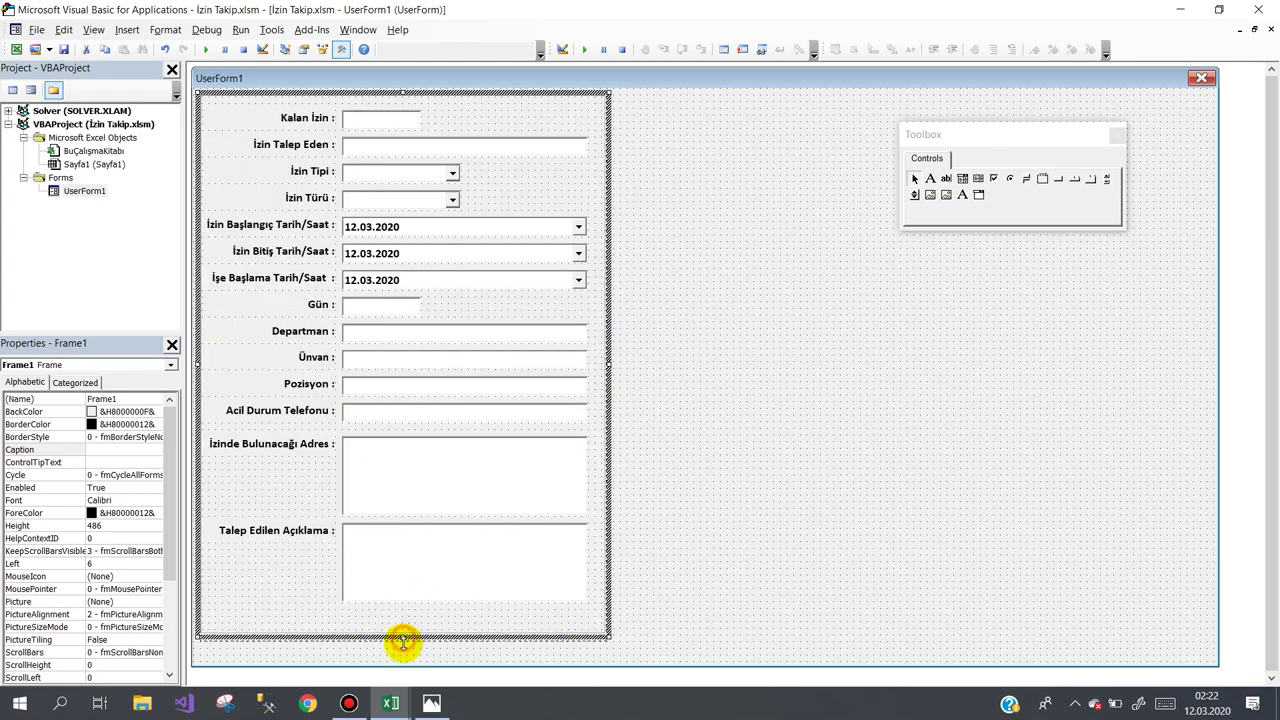
{"action": "left_click_drag", "start_coordinate": [405, 637], "coordinate": [405, 657]}
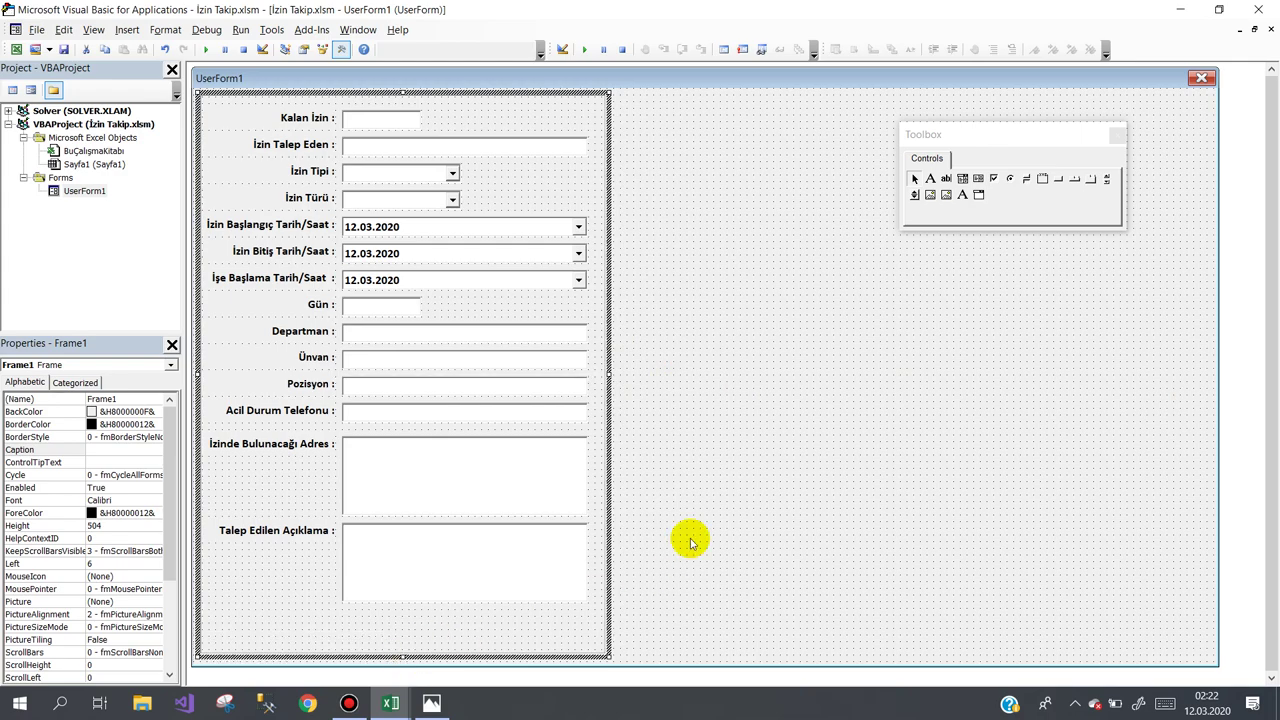
Draw a command button at the frame's bottom and erase its caption.
{"action": "left_click", "coordinate": [1058, 178]}
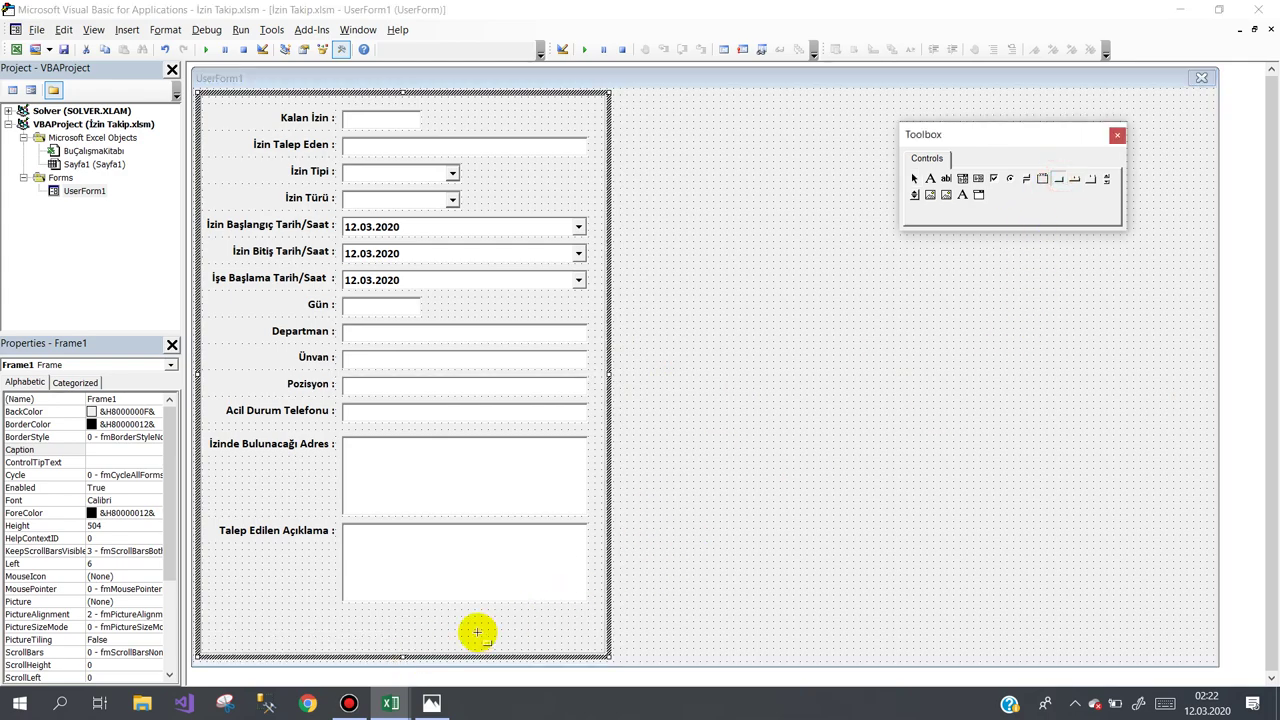
{"action": "left_click_drag", "start_coordinate": [518, 609], "coordinate": [588, 650]}
{"action": "left_click_drag", "start_coordinate": [514, 630], "coordinate": [492, 630]}
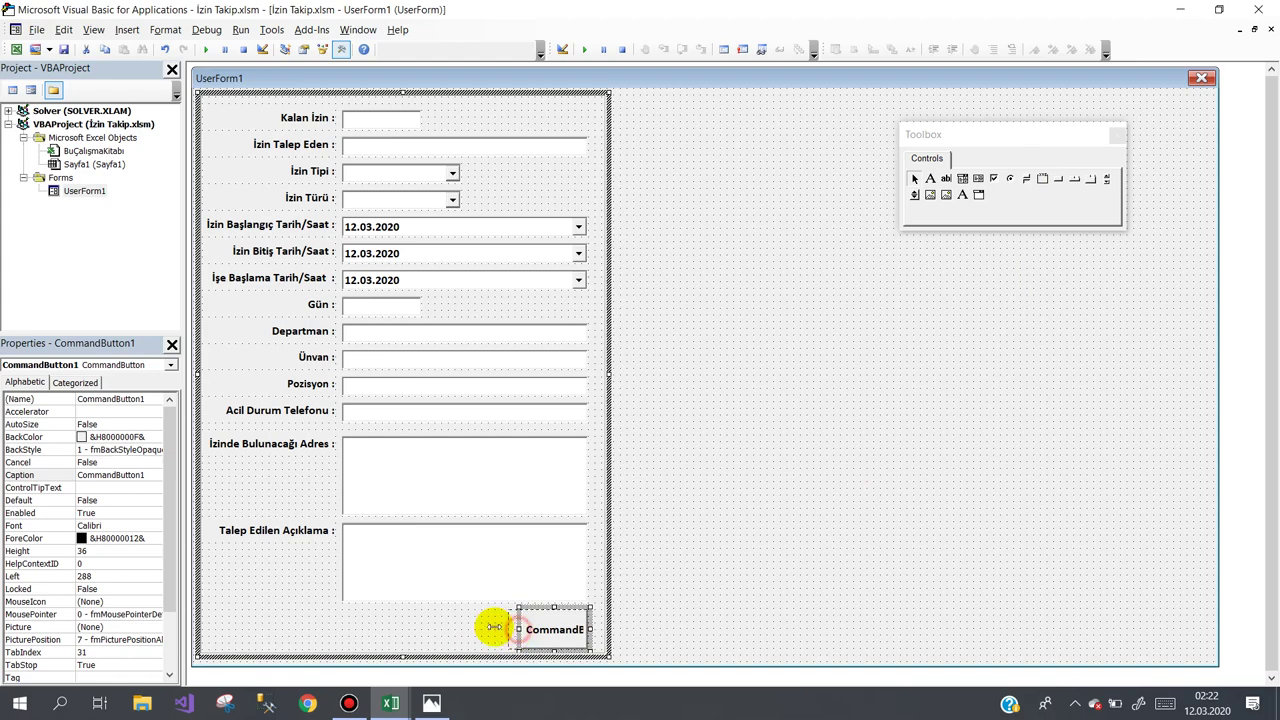
{"action": "left_click", "coordinate": [540, 630]}
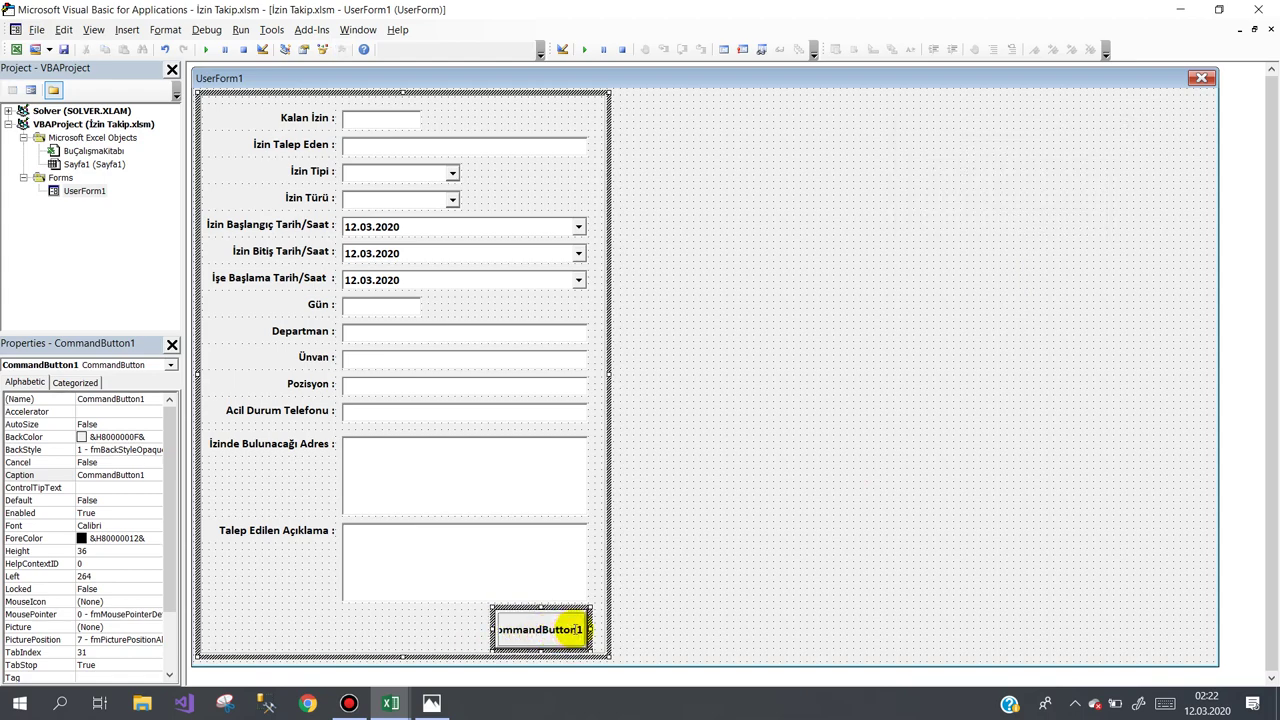
{"action": "left_click_drag", "start_coordinate": [588, 630], "coordinate": [455, 628]}
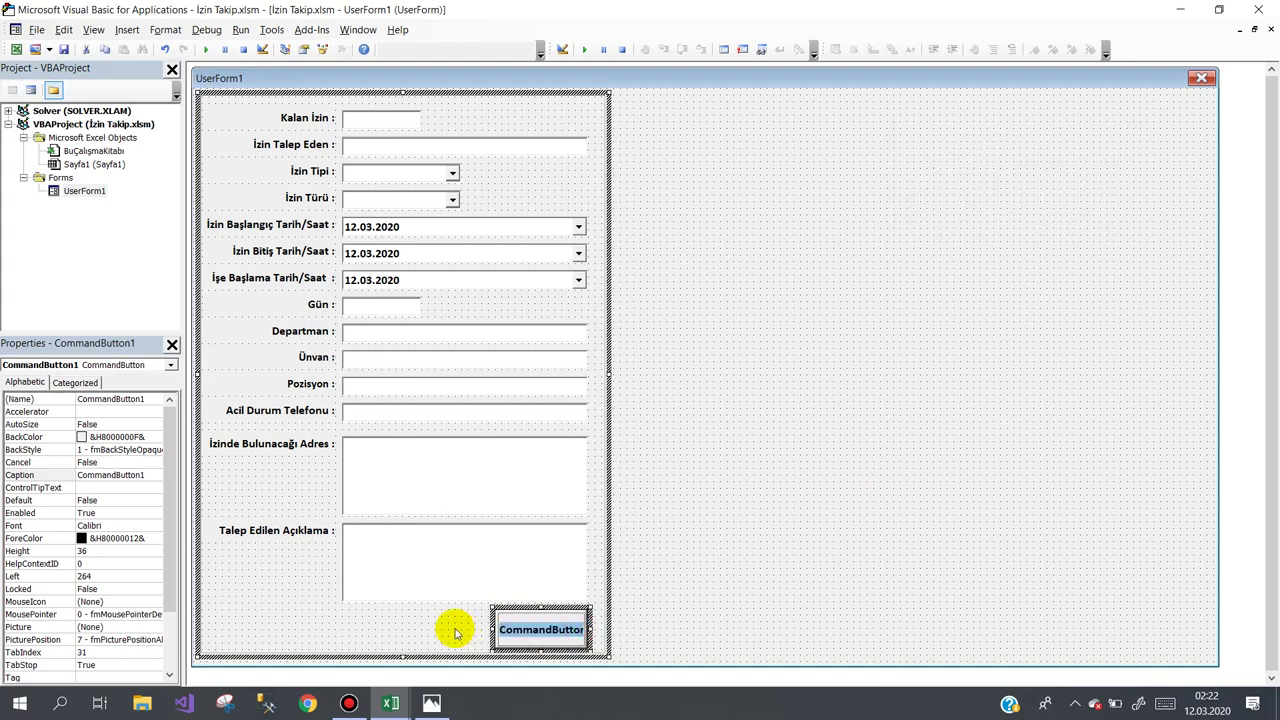
{"action": "key", "text": "Delete"}
{"action": "left_click", "coordinate": [452, 627]}
{"action": "left_click", "coordinate": [514, 620]}
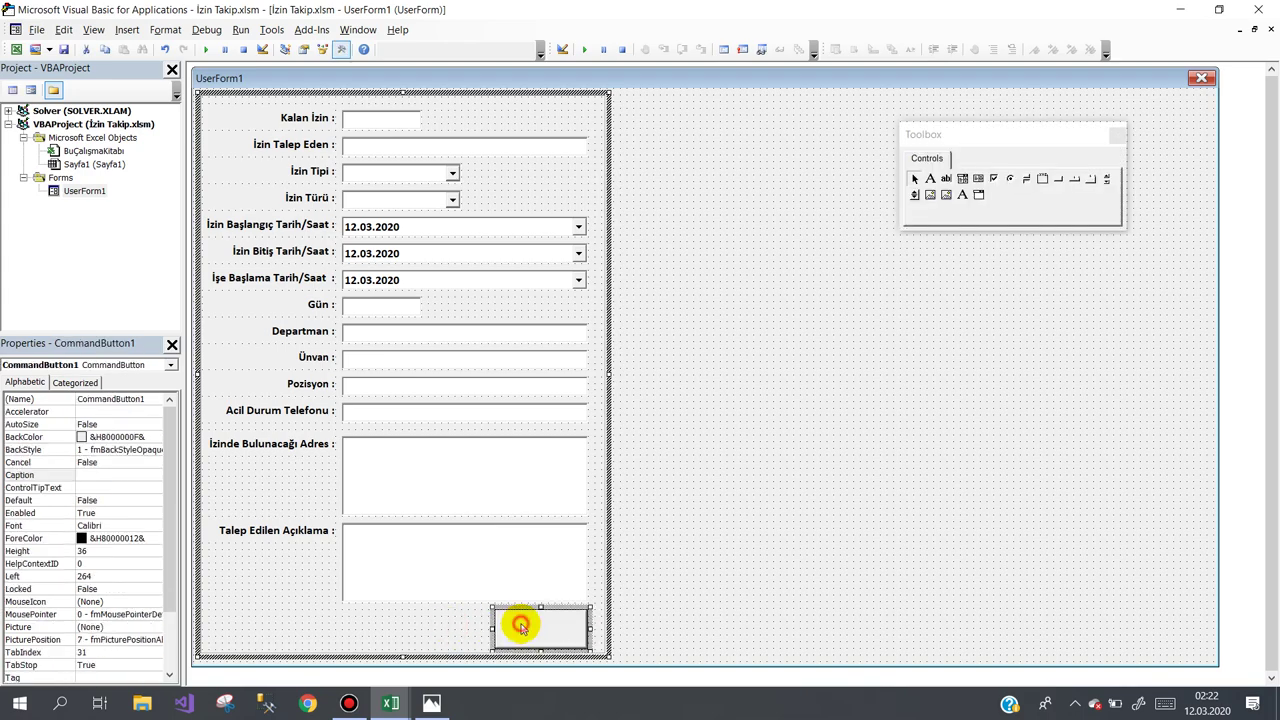
Load the save icon from the ico > yeni folder as the button's Picture.
{"action": "left_click", "coordinate": [128, 627]}
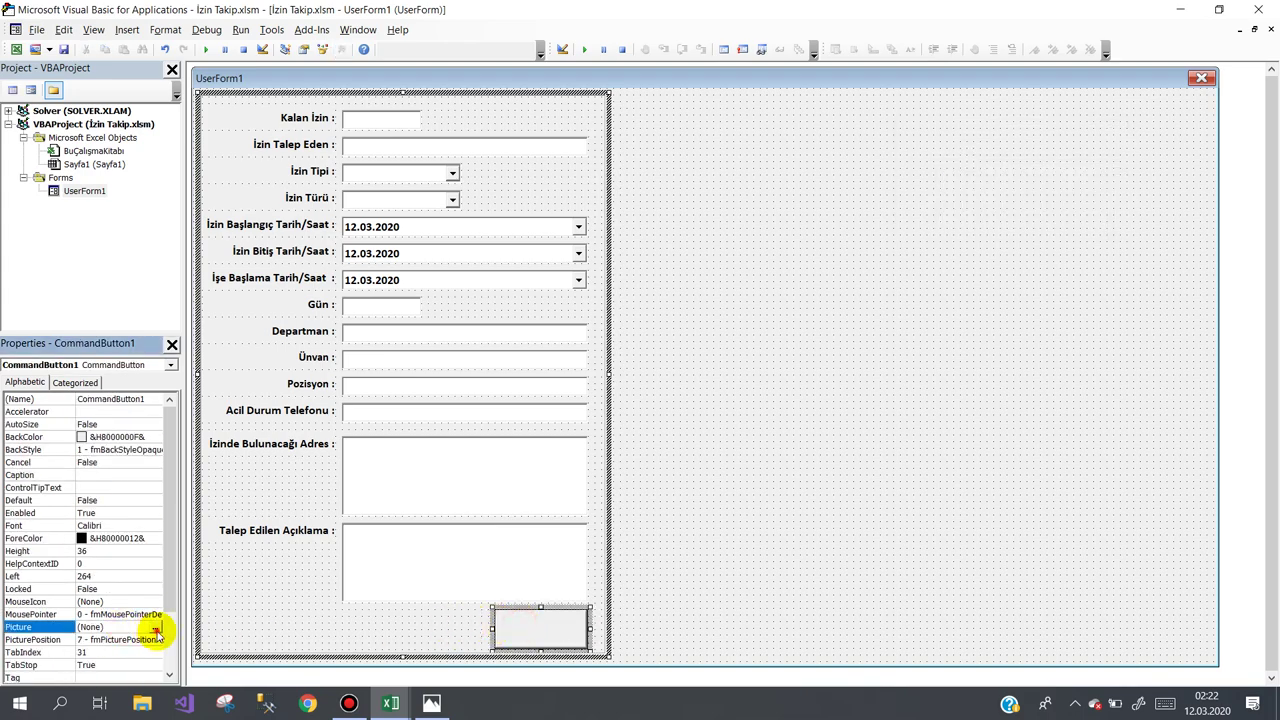
{"action": "left_click", "coordinate": [155, 627]}
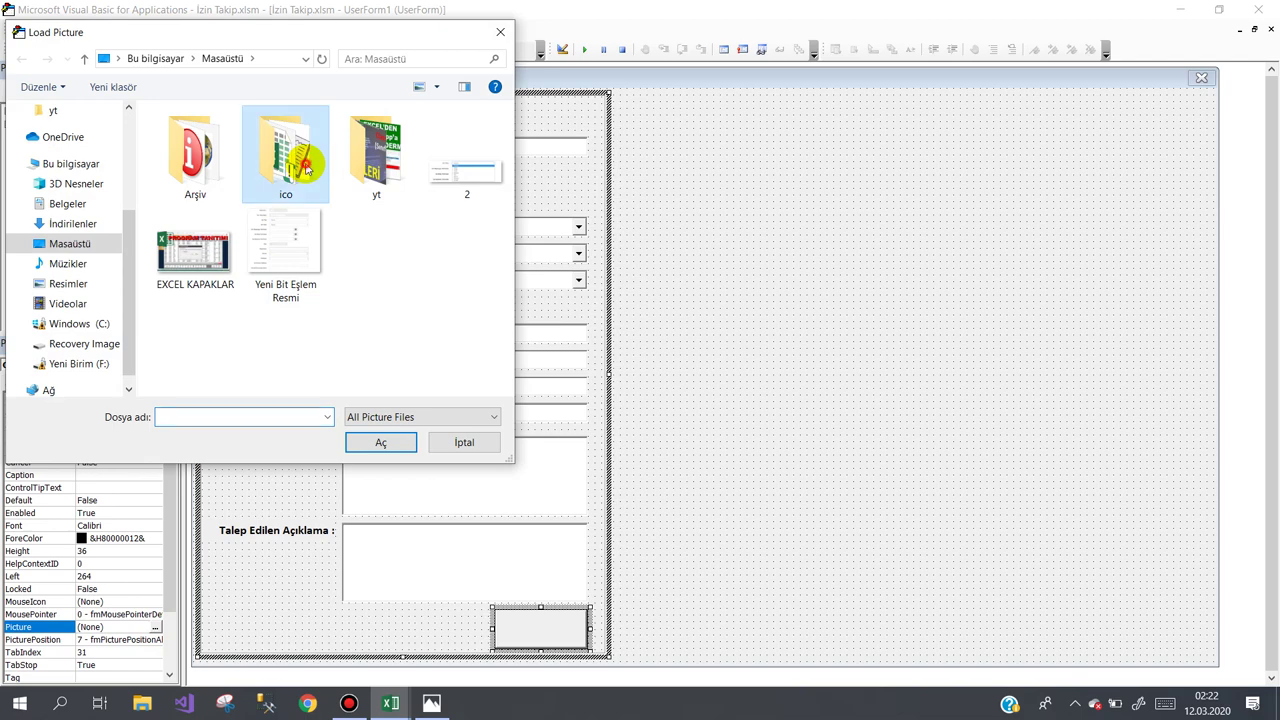
{"action": "double_click", "coordinate": [306, 174]}
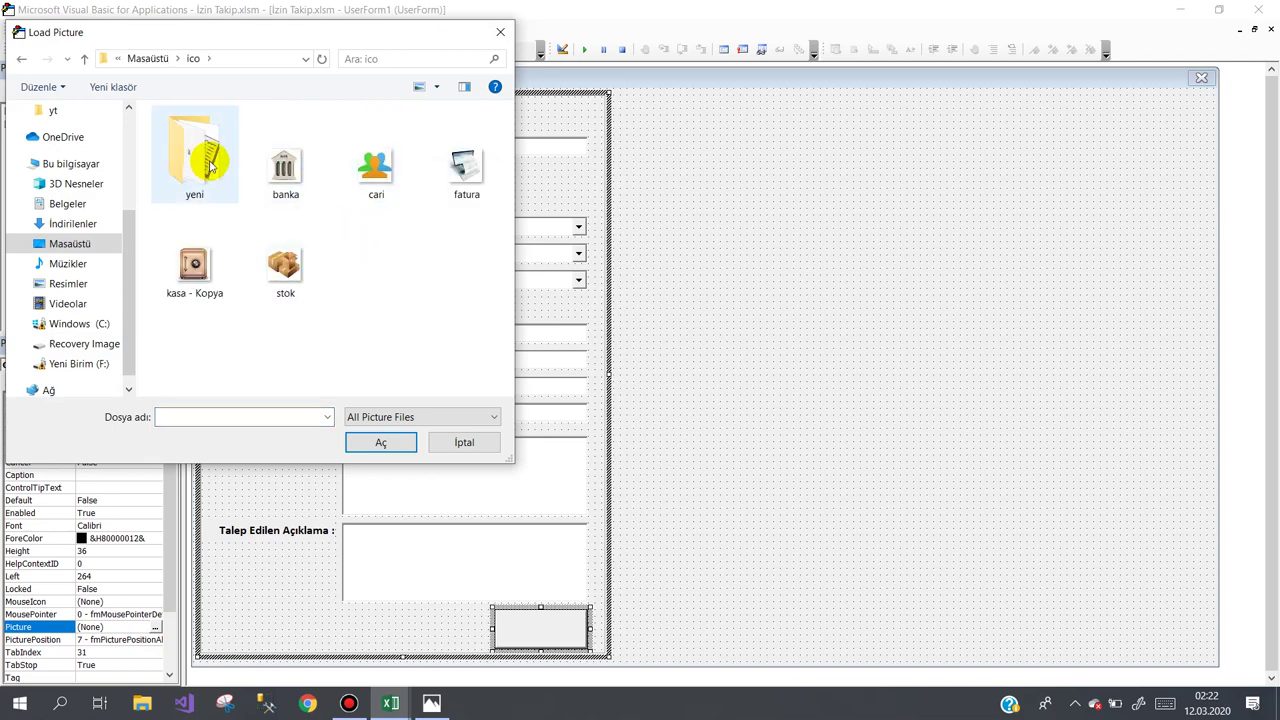
{"action": "double_click", "coordinate": [194, 152]}
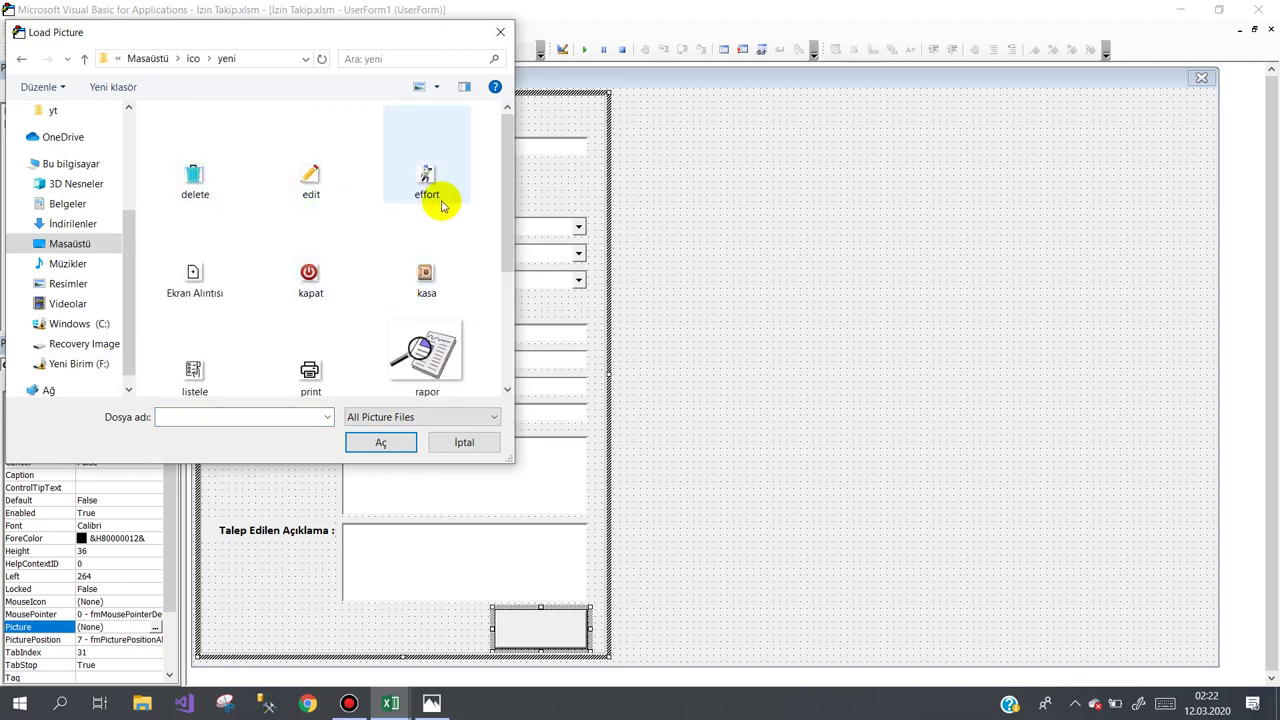
{"action": "left_click_drag", "start_coordinate": [503, 208], "coordinate": [506, 285]}
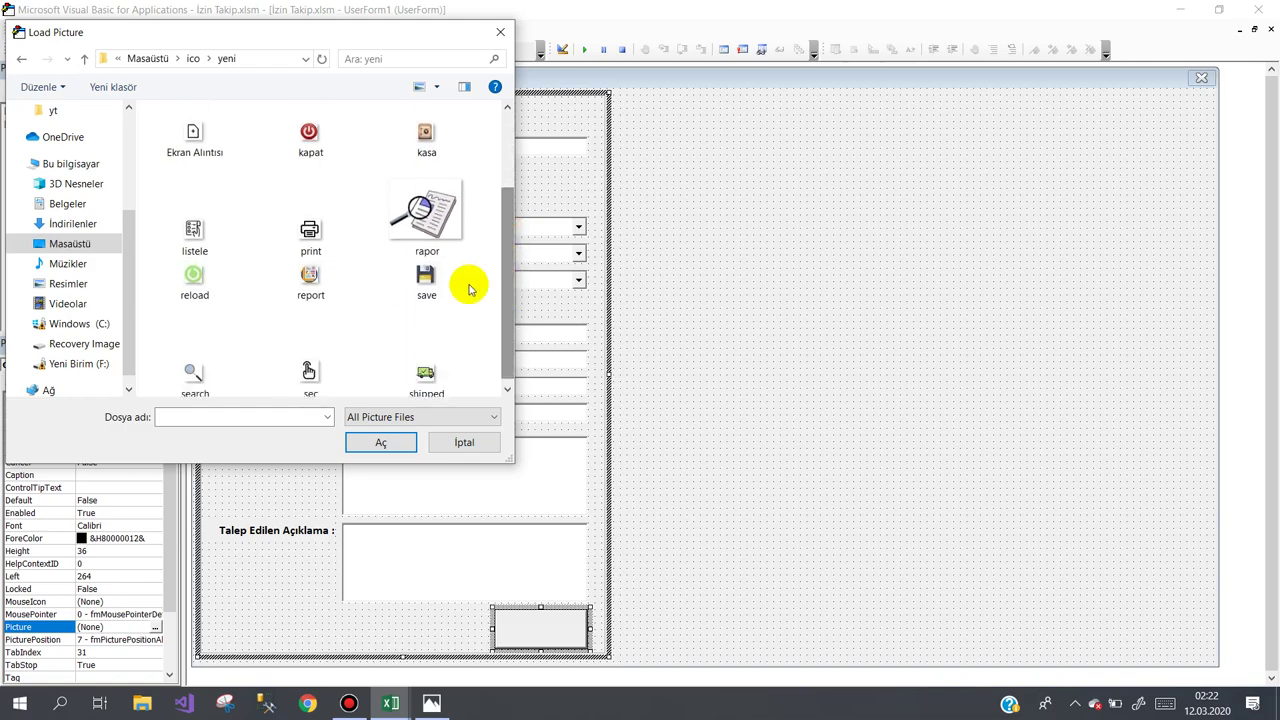
{"action": "double_click", "coordinate": [428, 280]}
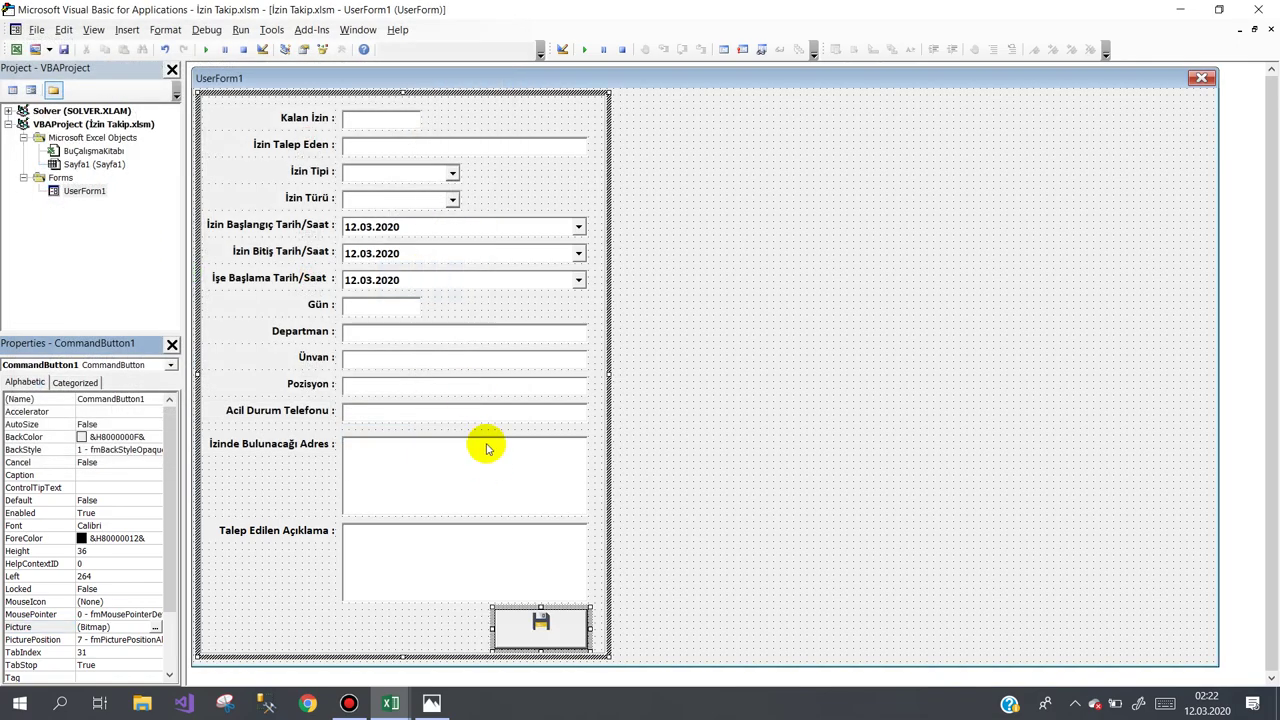
Set the button's PicturePosition to 2.
{"action": "left_click", "coordinate": [120, 639]}
{"action": "left_click", "coordinate": [155, 639]}
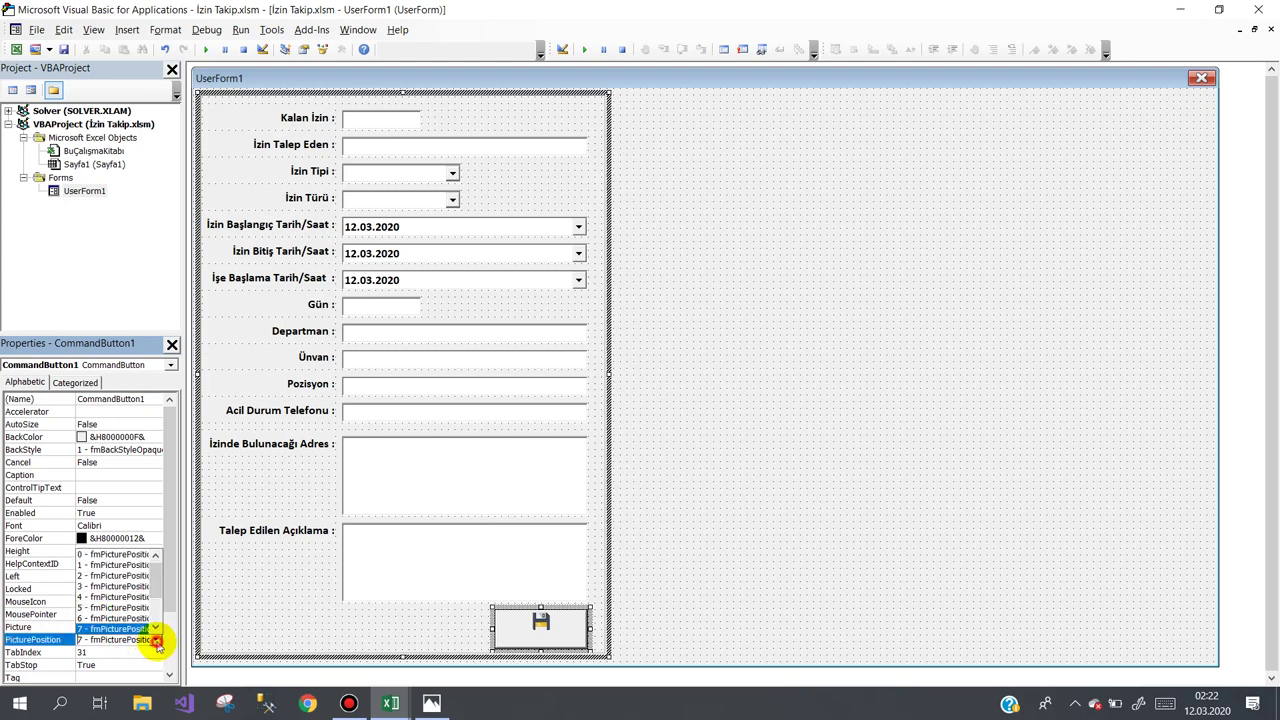
{"action": "left_click", "coordinate": [100, 577]}
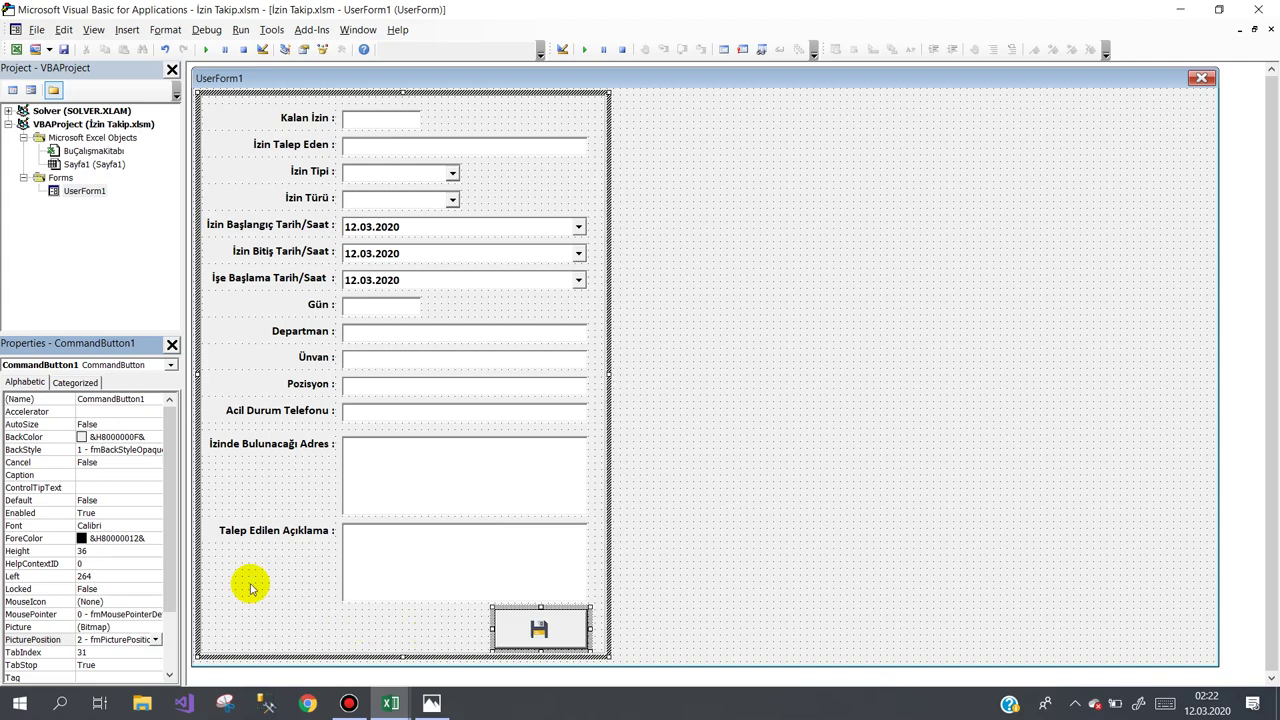
{"action": "left_click", "coordinate": [58, 477]}
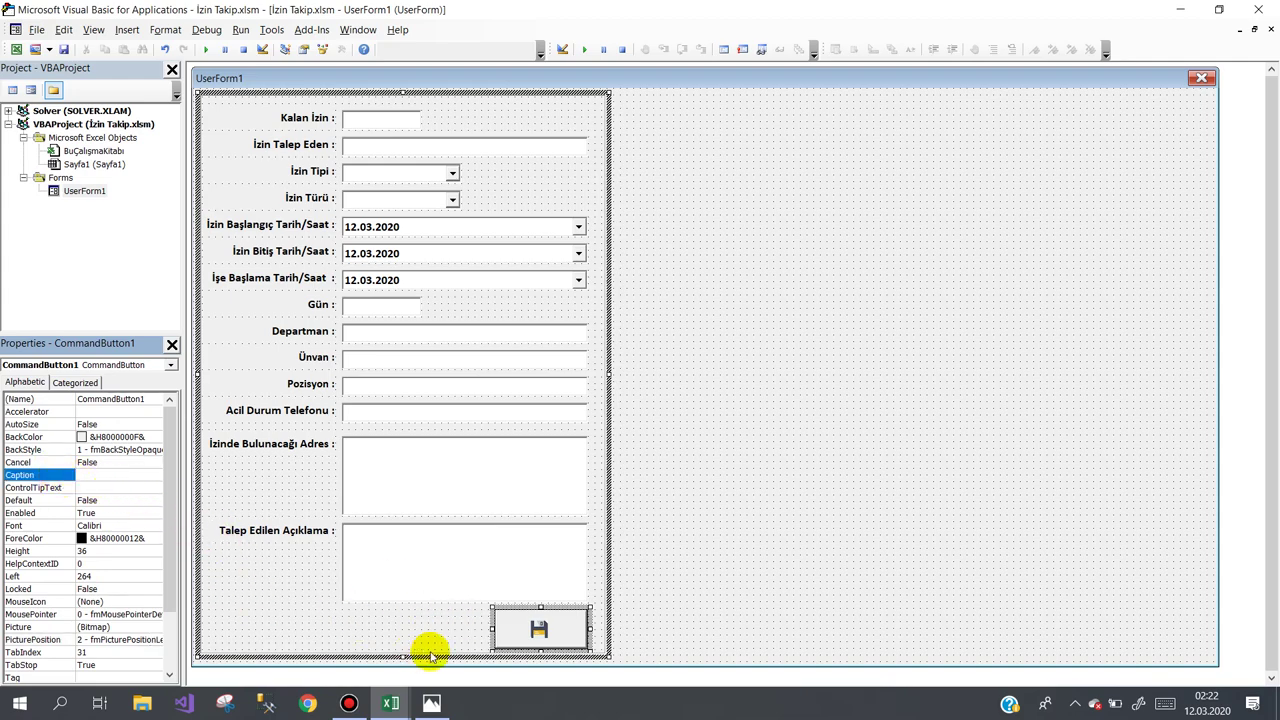
{"action": "left_click", "coordinate": [427, 620]}
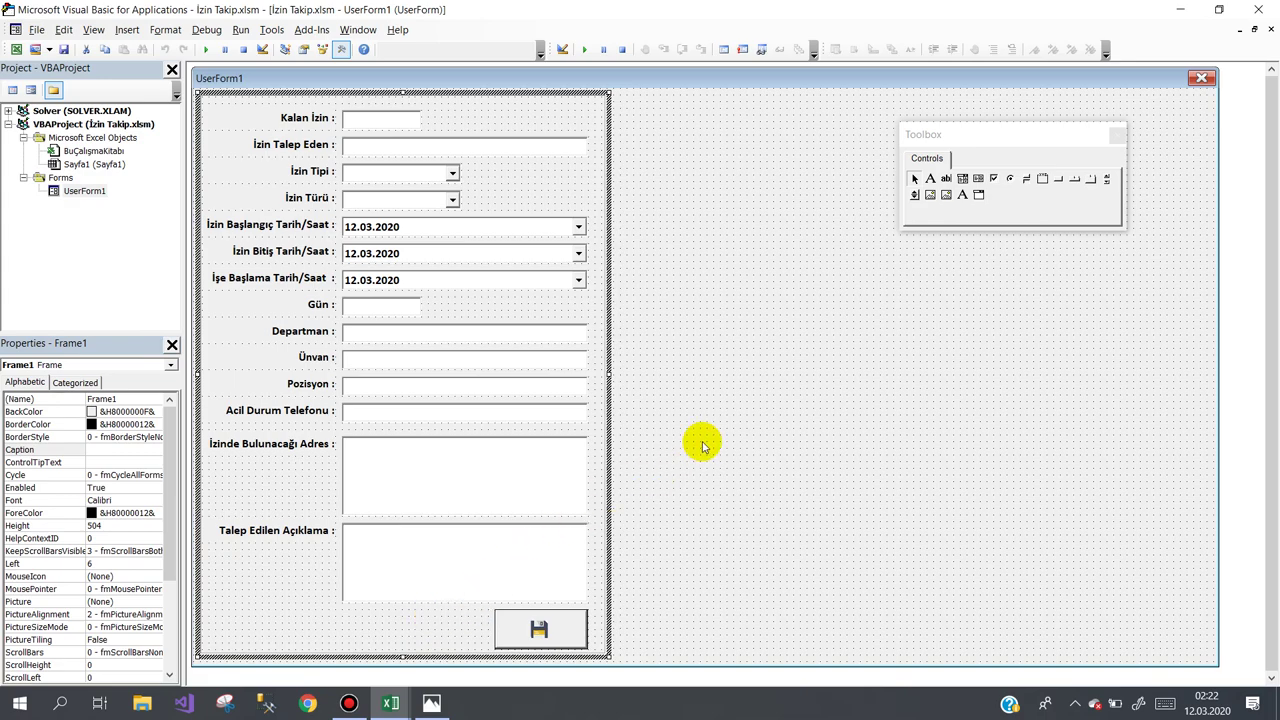
Draw Frame2 across UserForm1's right half and delete its caption.
{"action": "left_click", "coordinate": [723, 300]}
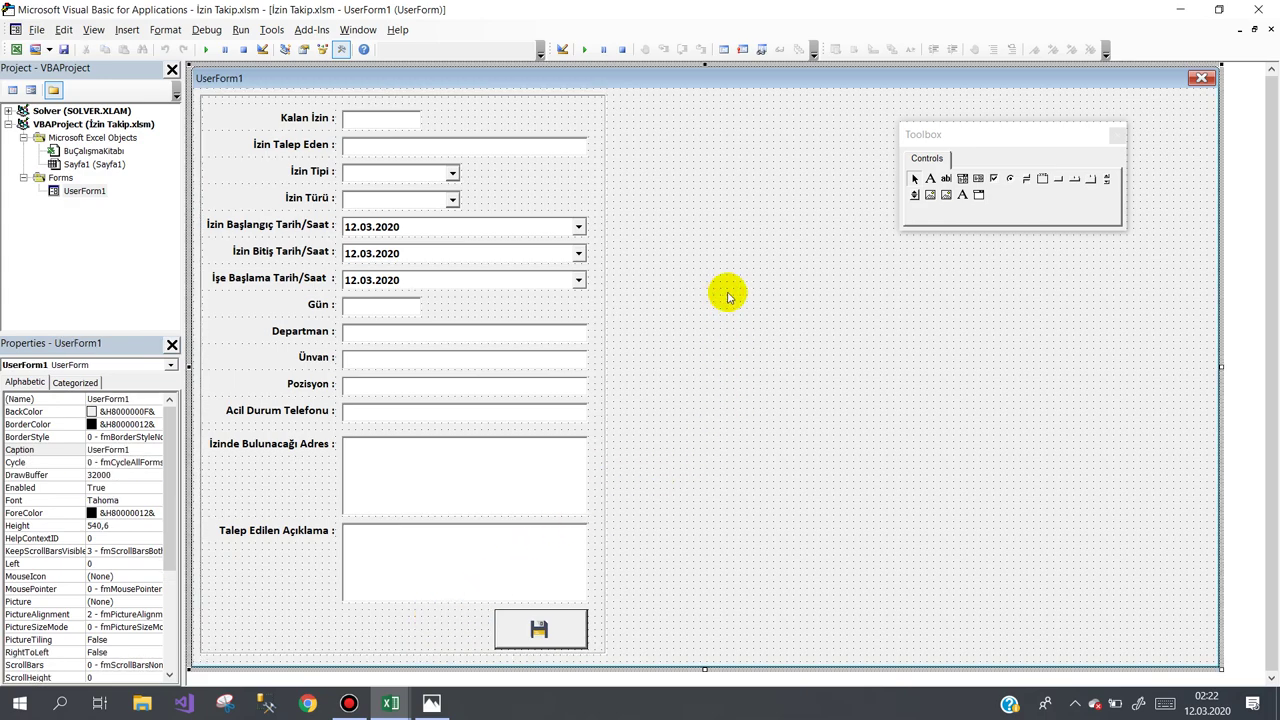
{"action": "left_click", "coordinate": [1042, 178]}
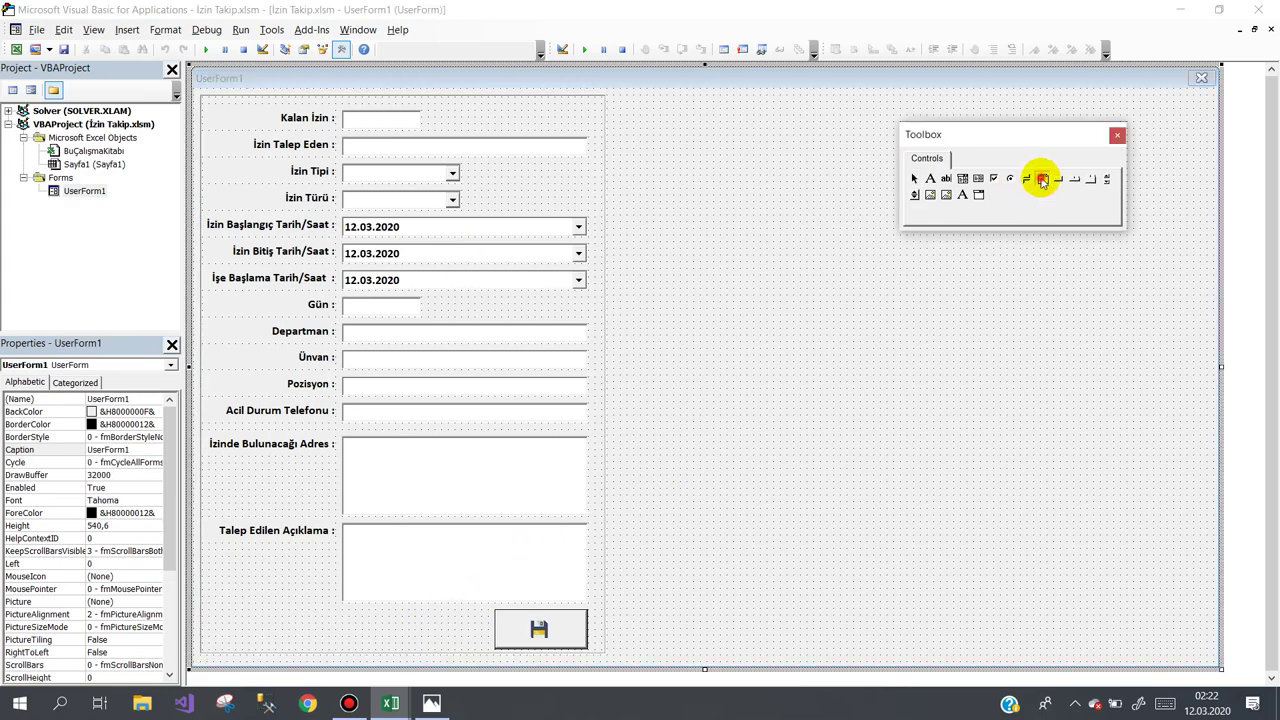
{"action": "mouse_move", "coordinate": [607, 96]}
{"action": "left_mouse_down"}
{"action": "mouse_move", "coordinate": [717, 178]}
{"action": "mouse_move", "coordinate": [1148, 643]}
{"action": "mouse_move", "coordinate": [1210, 657]}
{"action": "left_mouse_up"}
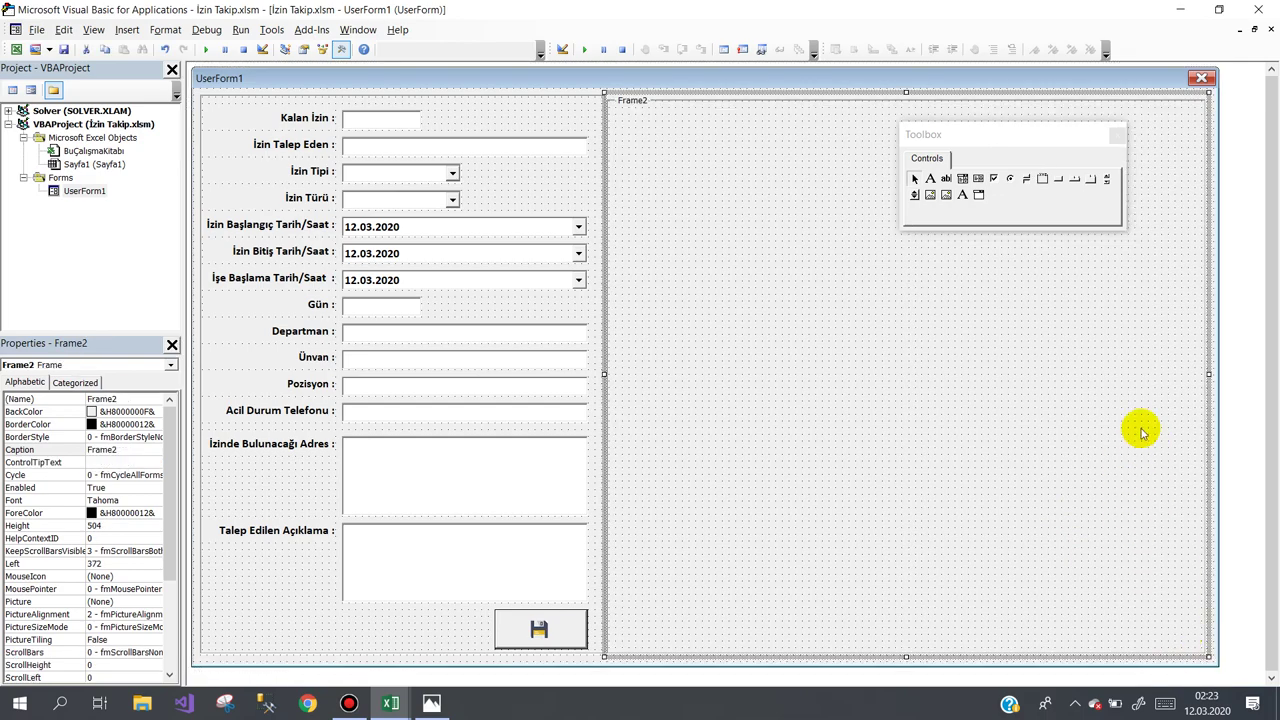
{"action": "left_click", "coordinate": [50, 449]}
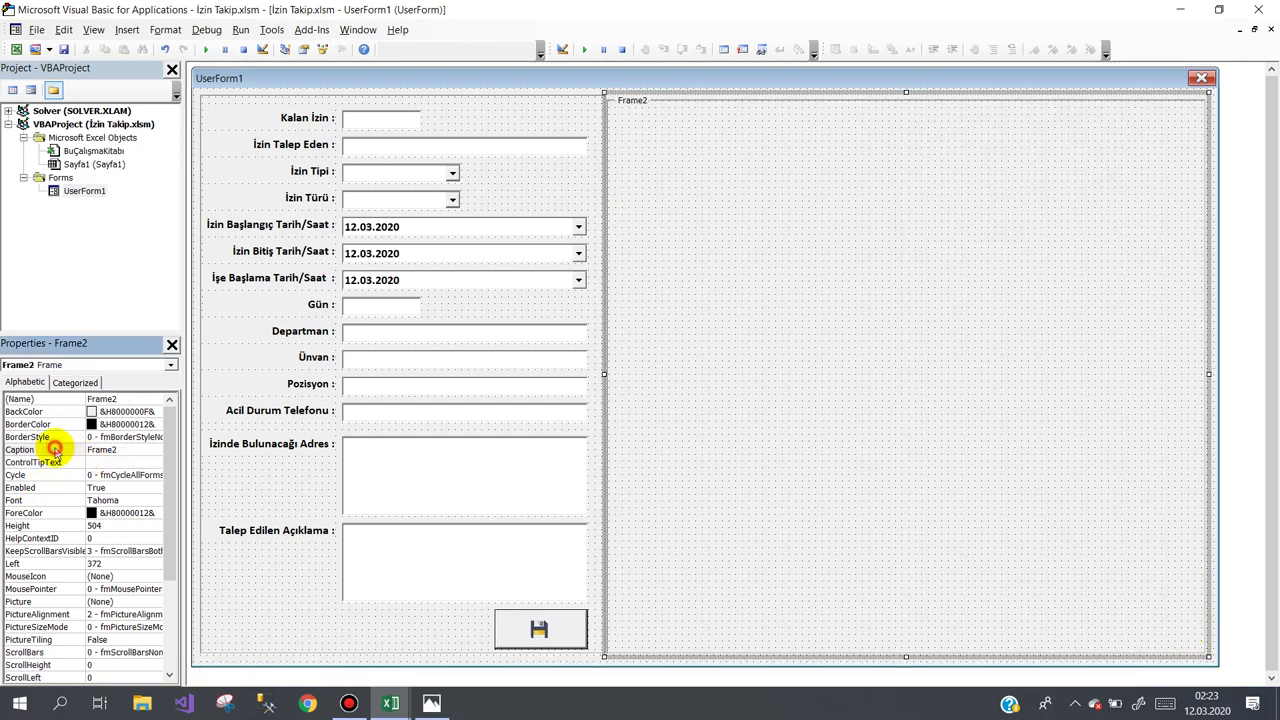
{"action": "key", "text": "BackSpace"}
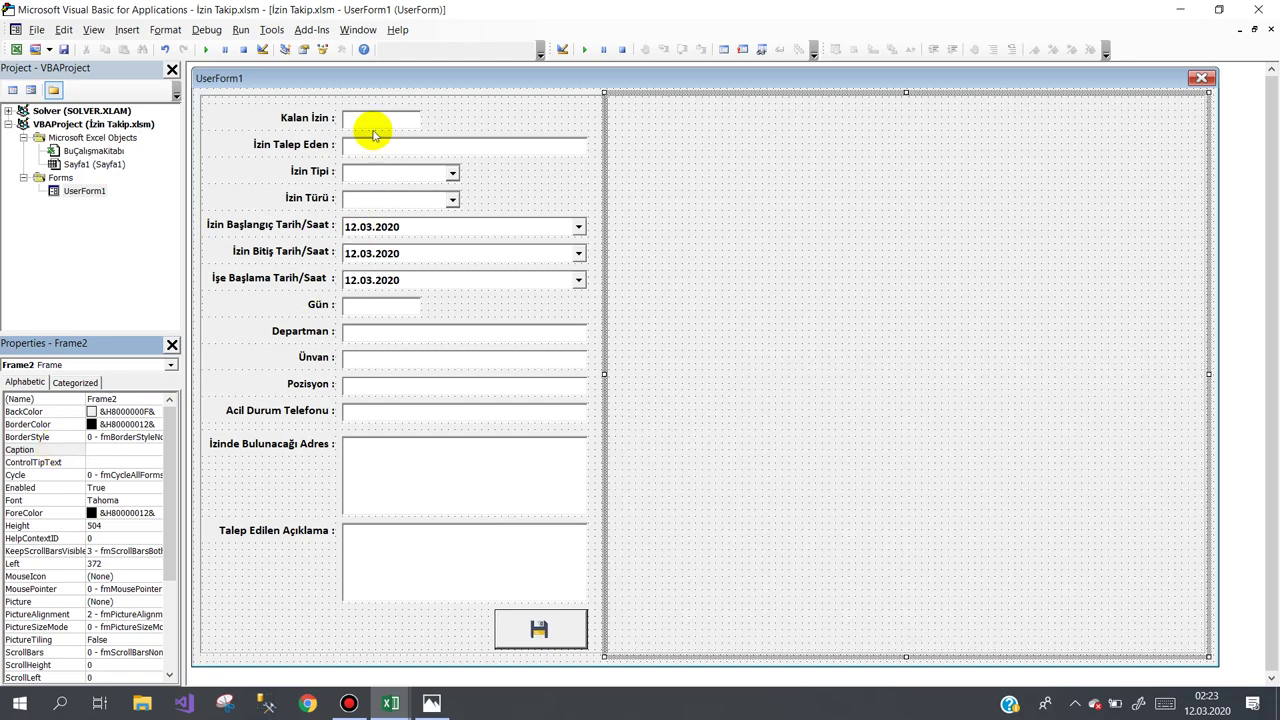
{"action": "left_click", "coordinate": [435, 78]}
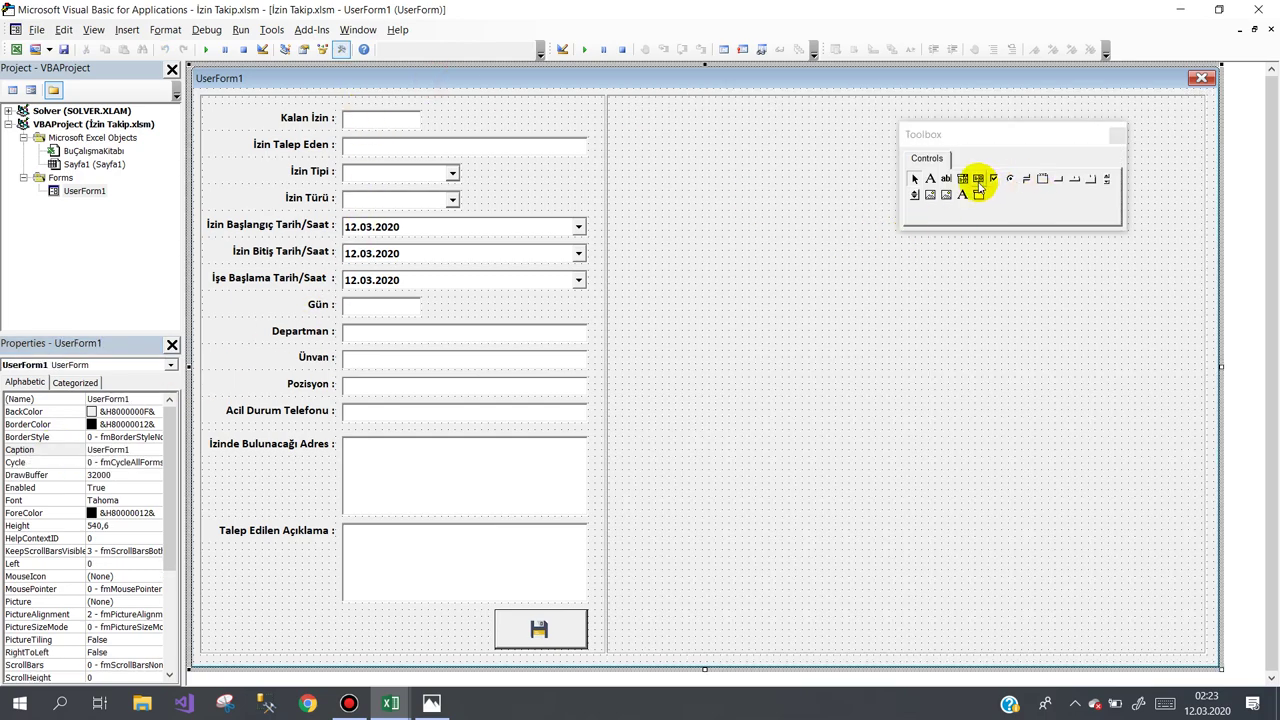
{"action": "right_click", "coordinate": [1026, 216]}
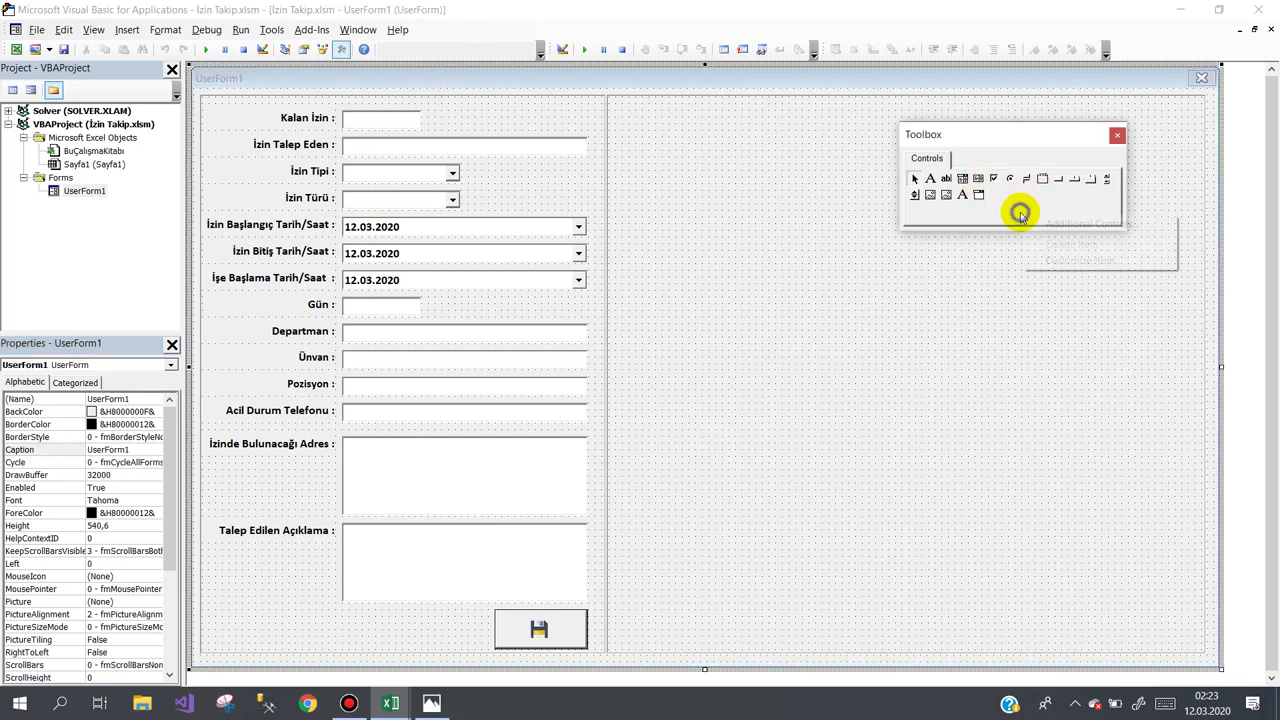
{"action": "left_click", "coordinate": [1030, 224]}
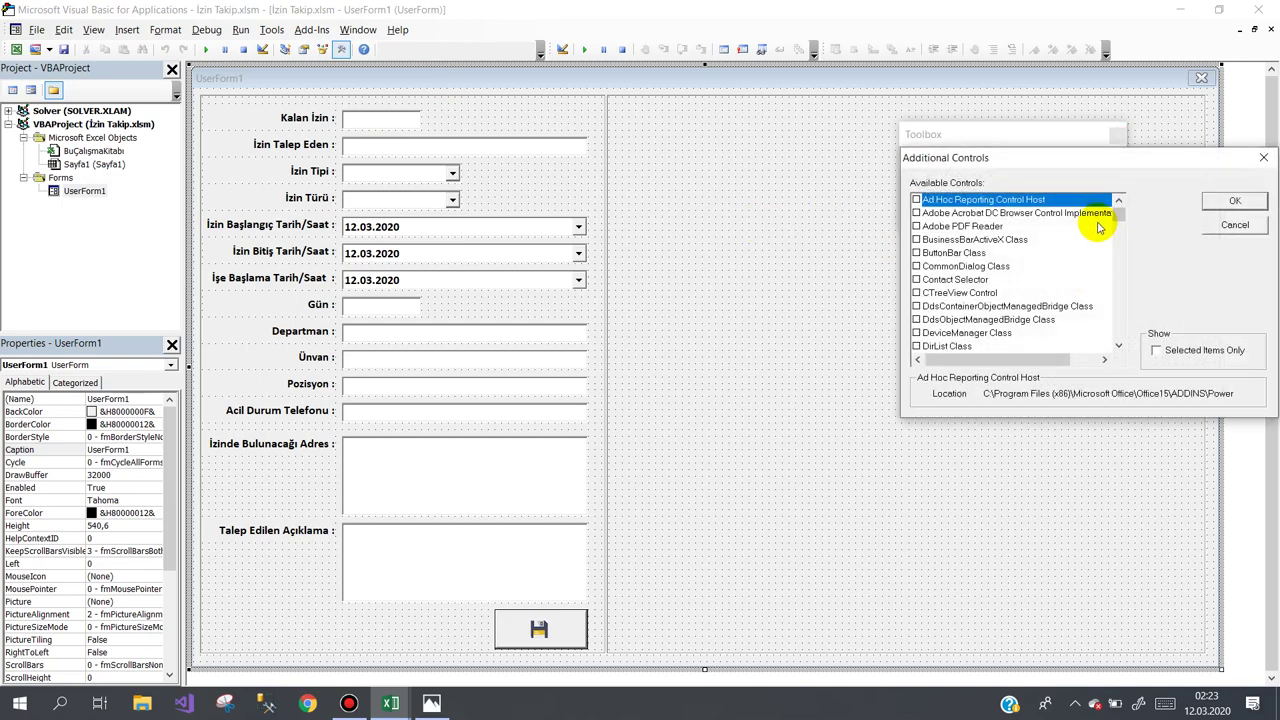
{"action": "left_click_drag", "start_coordinate": [1121, 219], "coordinate": [1127, 254]}
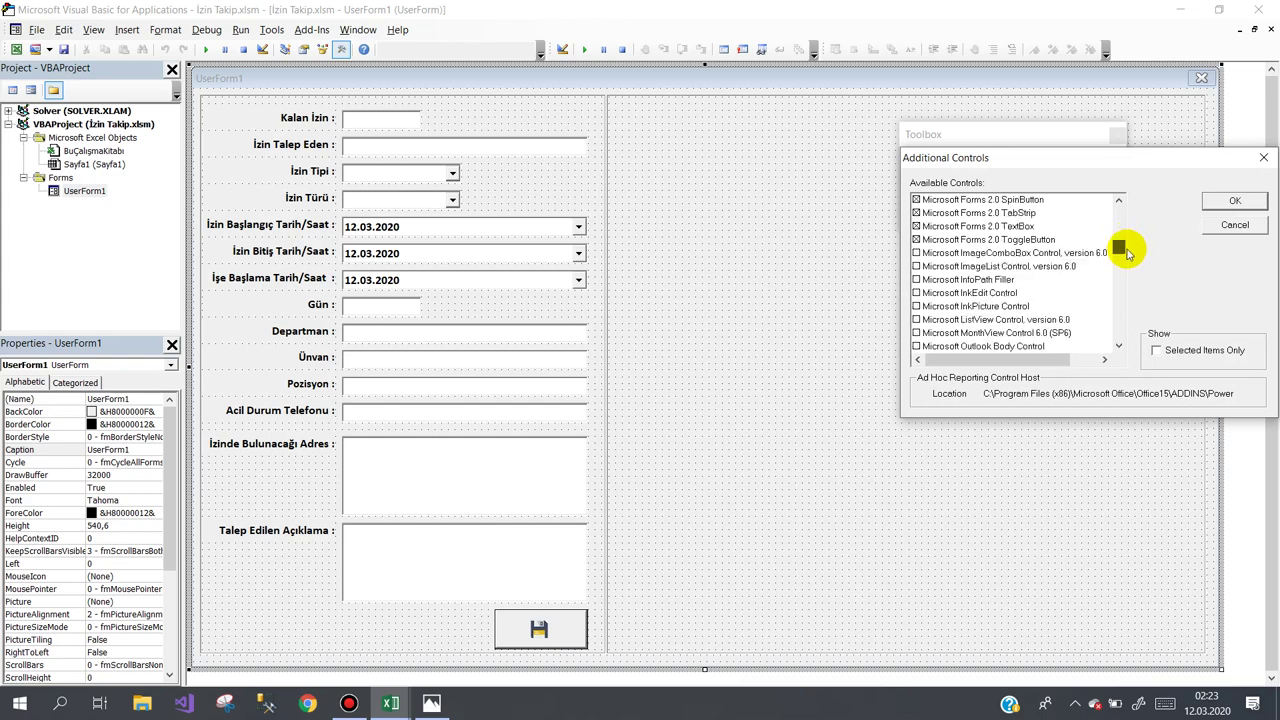
{"action": "left_click", "coordinate": [916, 320]}
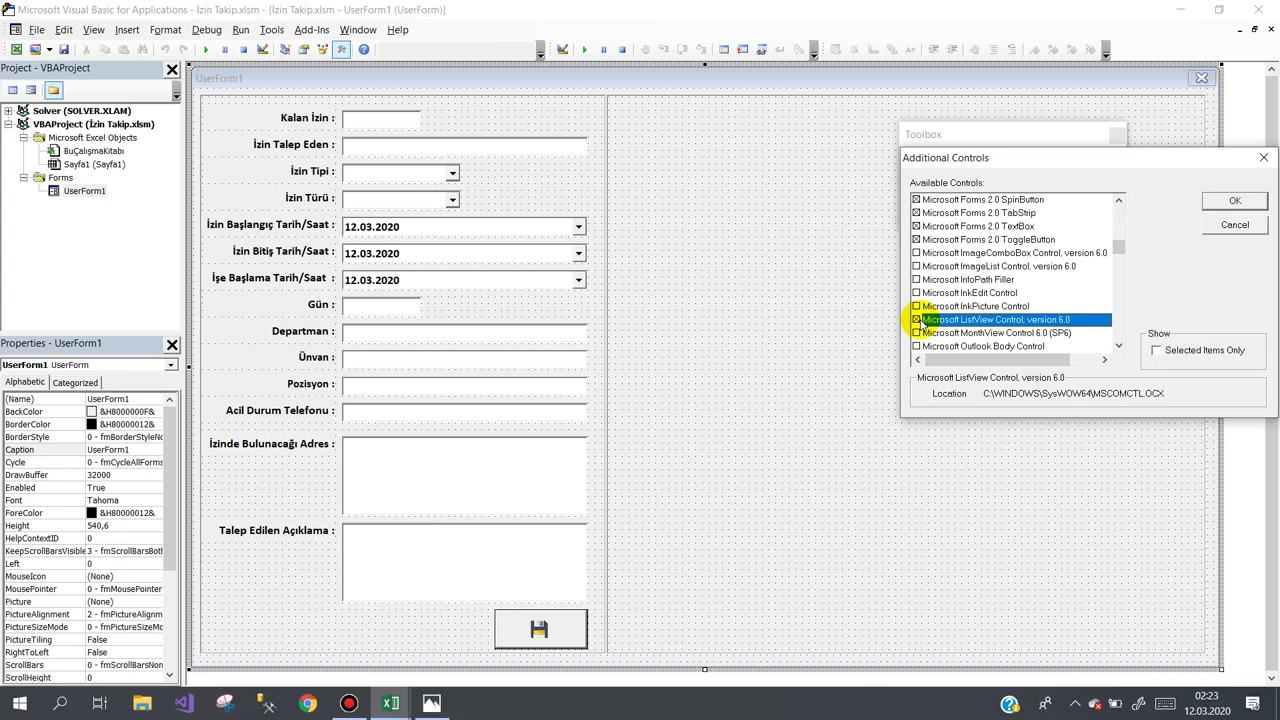
{"action": "left_click", "coordinate": [1235, 226]}
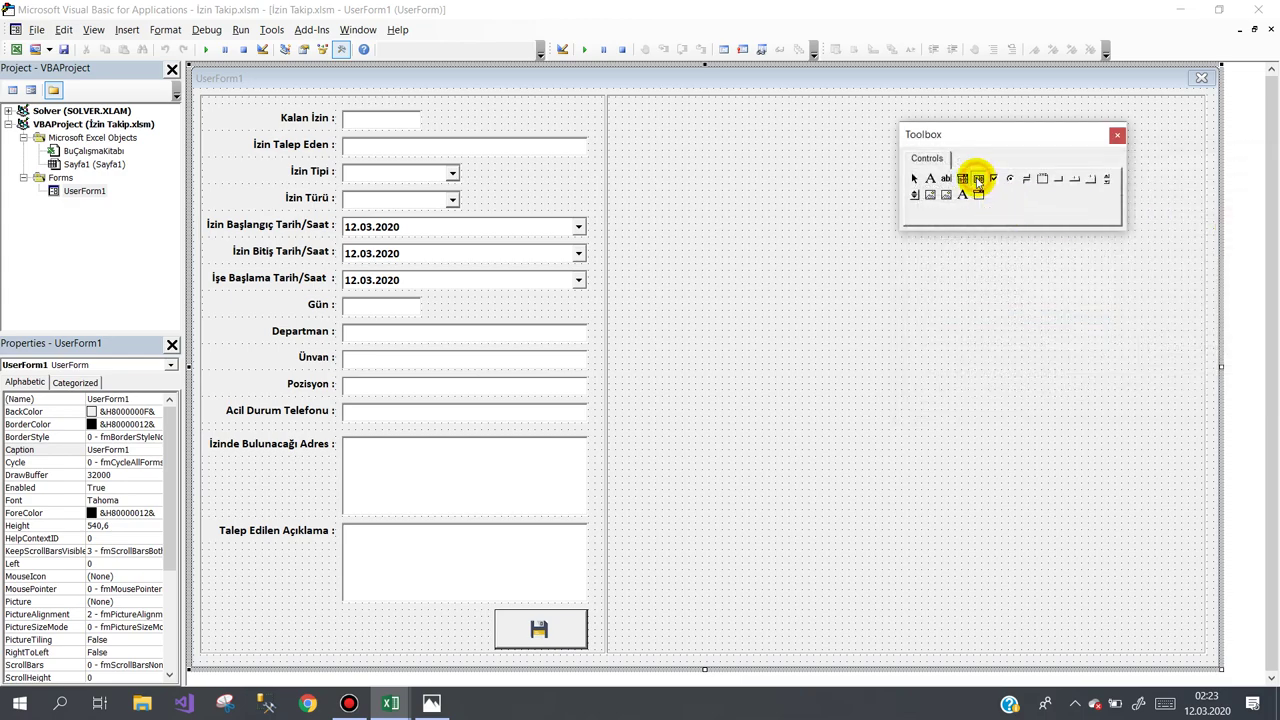
Draw a large list box filling most of Frame2.
{"action": "left_click", "coordinate": [978, 180]}
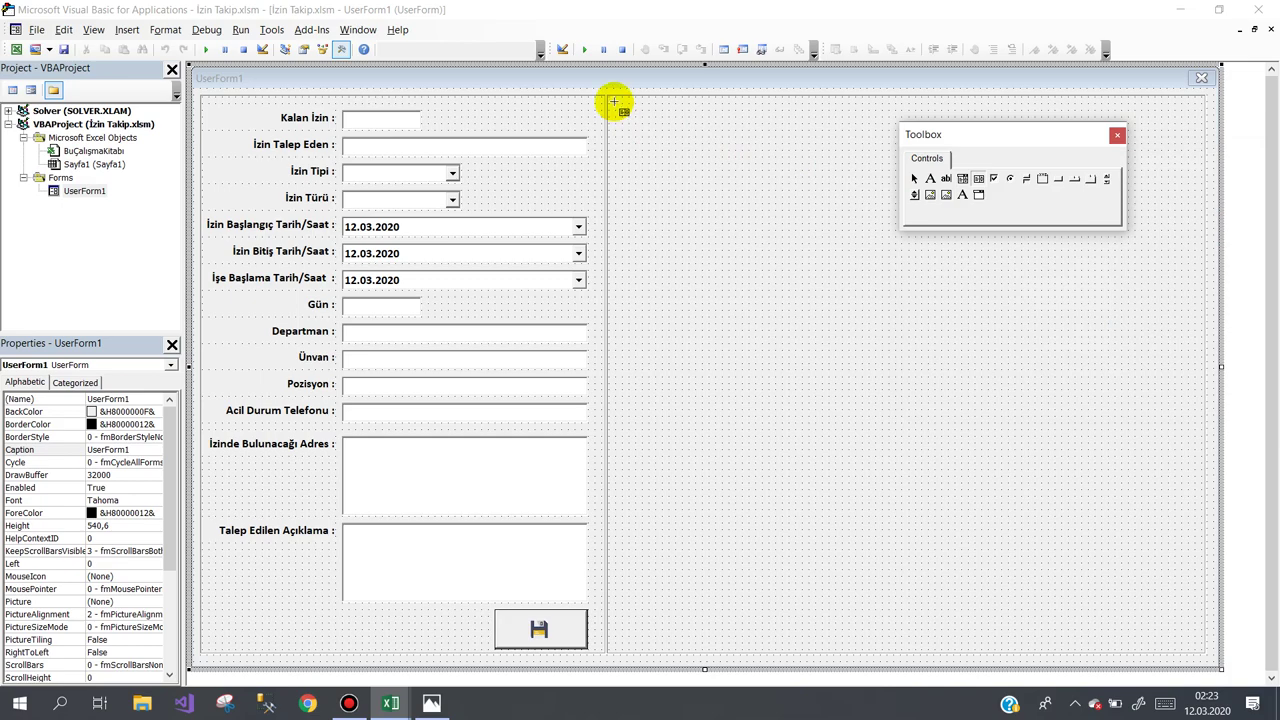
{"action": "mouse_move", "coordinate": [614, 101]}
{"action": "left_mouse_down"}
{"action": "mouse_move", "coordinate": [1190, 552]}
{"action": "mouse_move", "coordinate": [1195, 601]}
{"action": "mouse_move", "coordinate": [1196, 569]}
{"action": "left_mouse_up"}
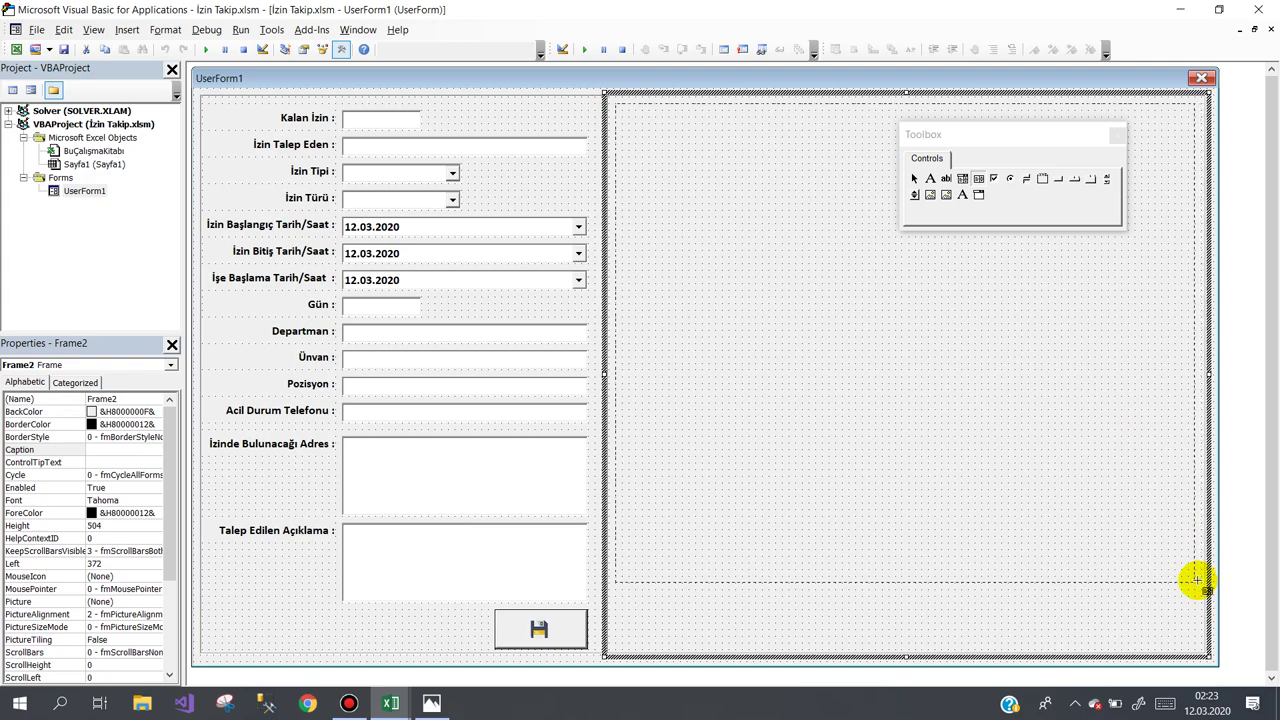
{"action": "left_click_drag", "start_coordinate": [1197, 580], "coordinate": [1203, 584]}
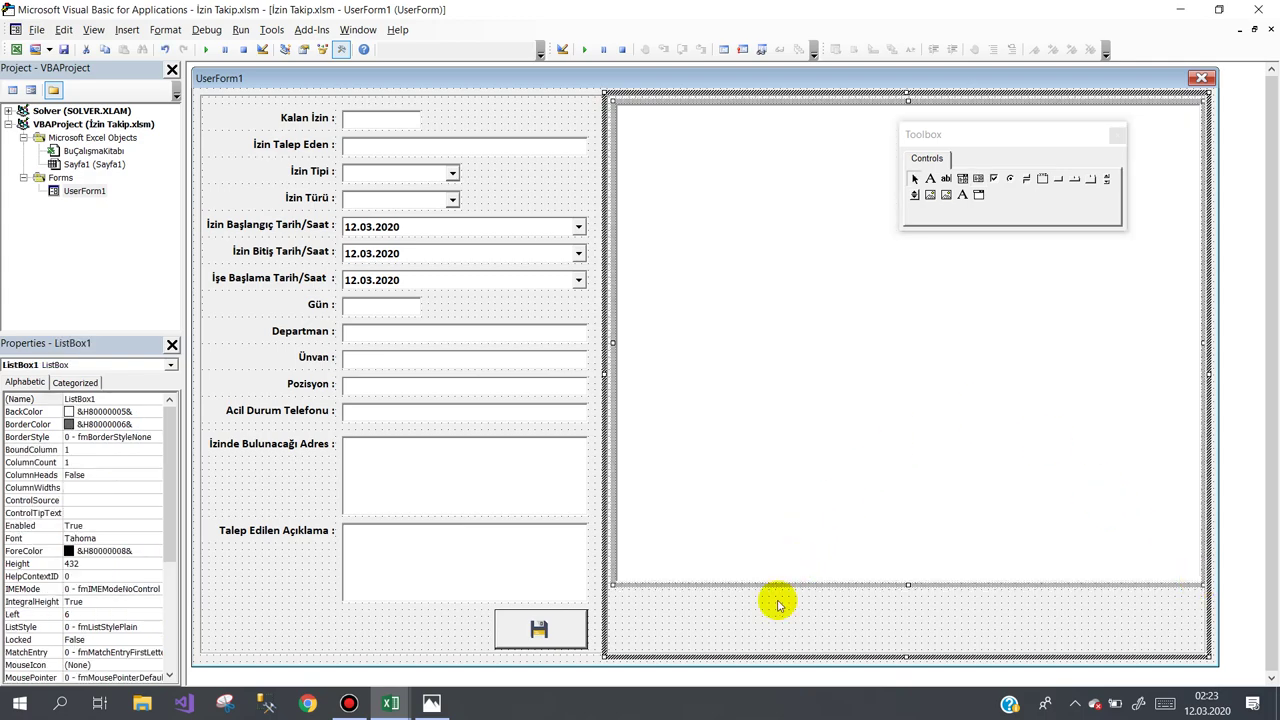
{"action": "key", "text": "Escape"}
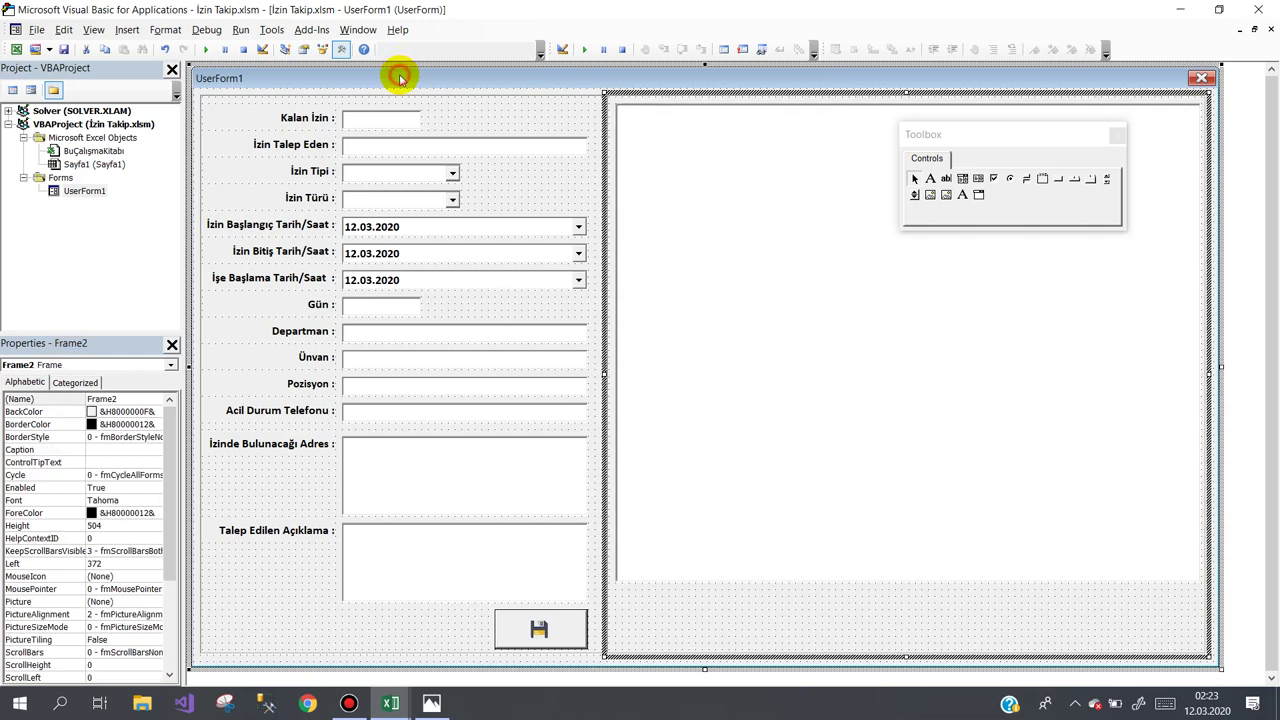
Enter 'İzin Giriş Formu' as Frame2's caption, then delete it to leave it untitled.
{"action": "left_click", "coordinate": [47, 451]}
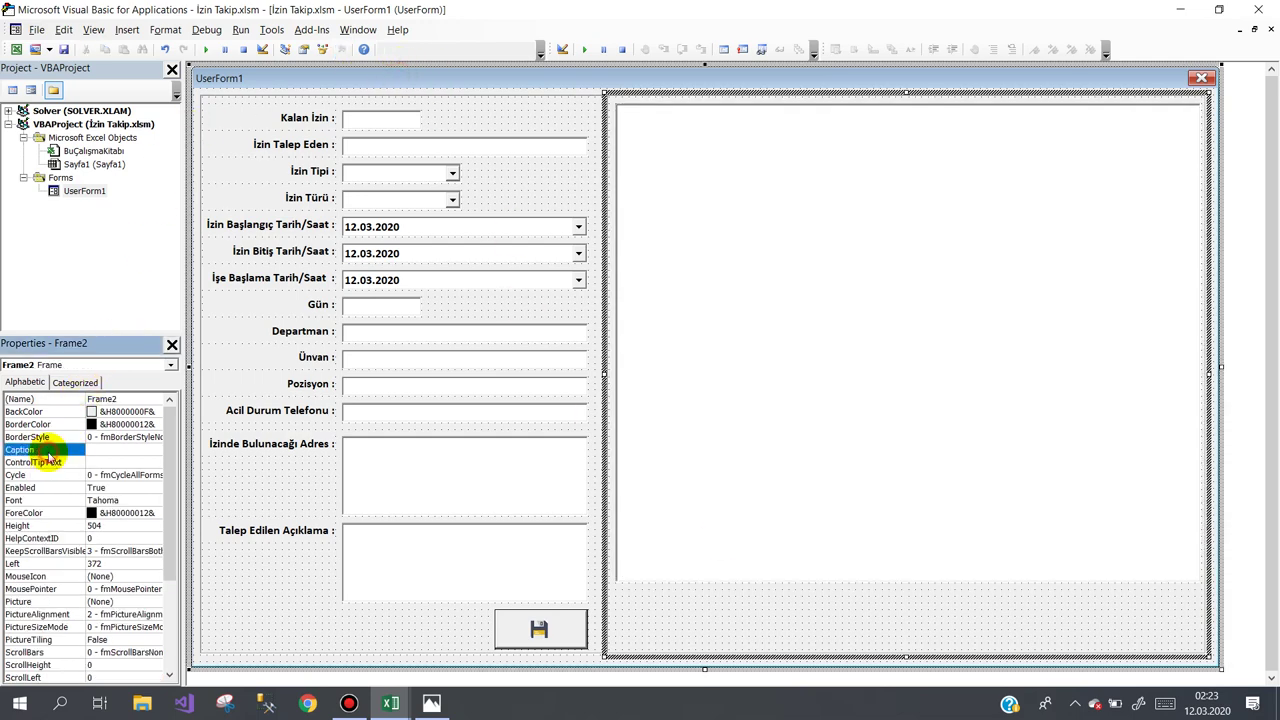
{"action": "type", "text": "İ"}
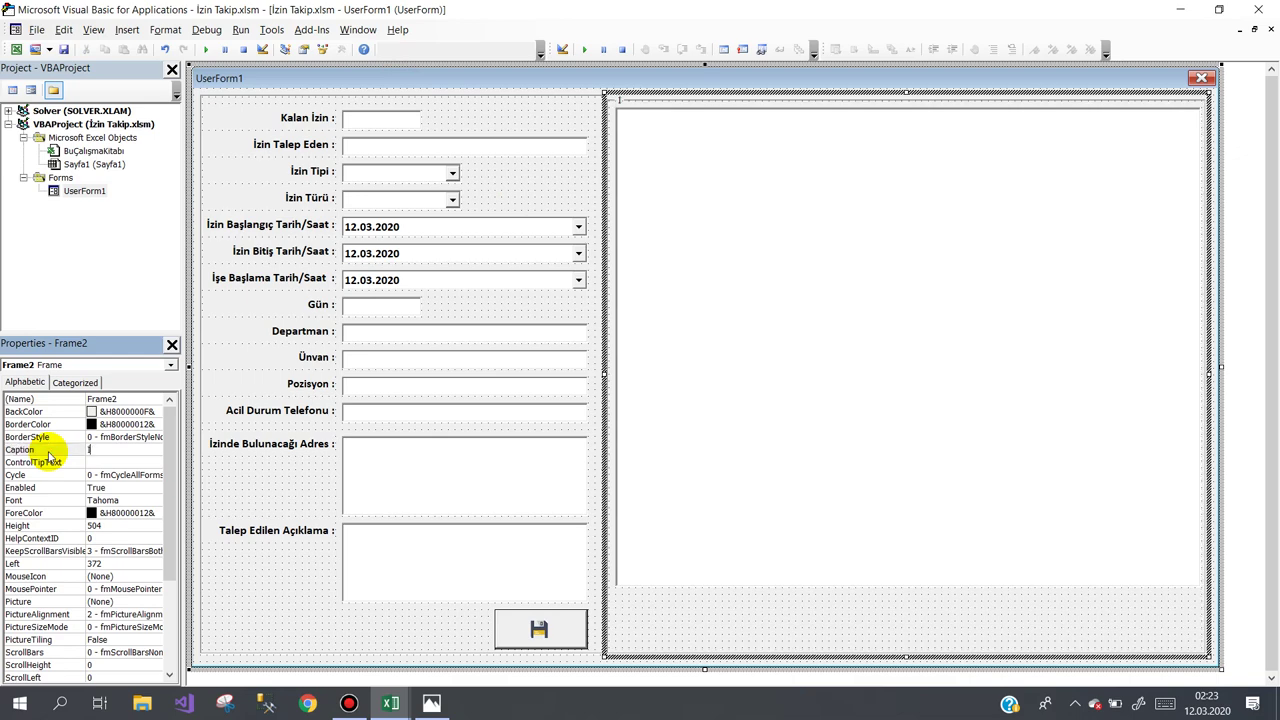
{"action": "type", "text": "zin Giriş Formu"}
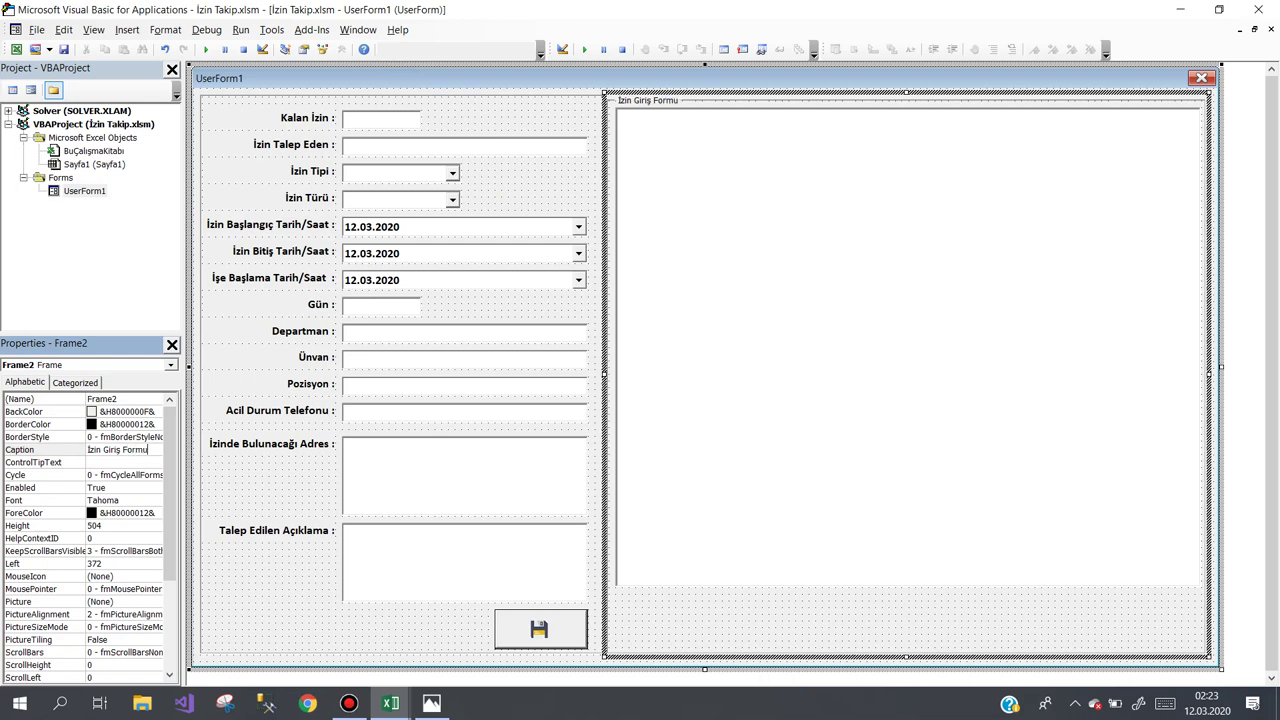
{"action": "left_click", "coordinate": [384, 74]}
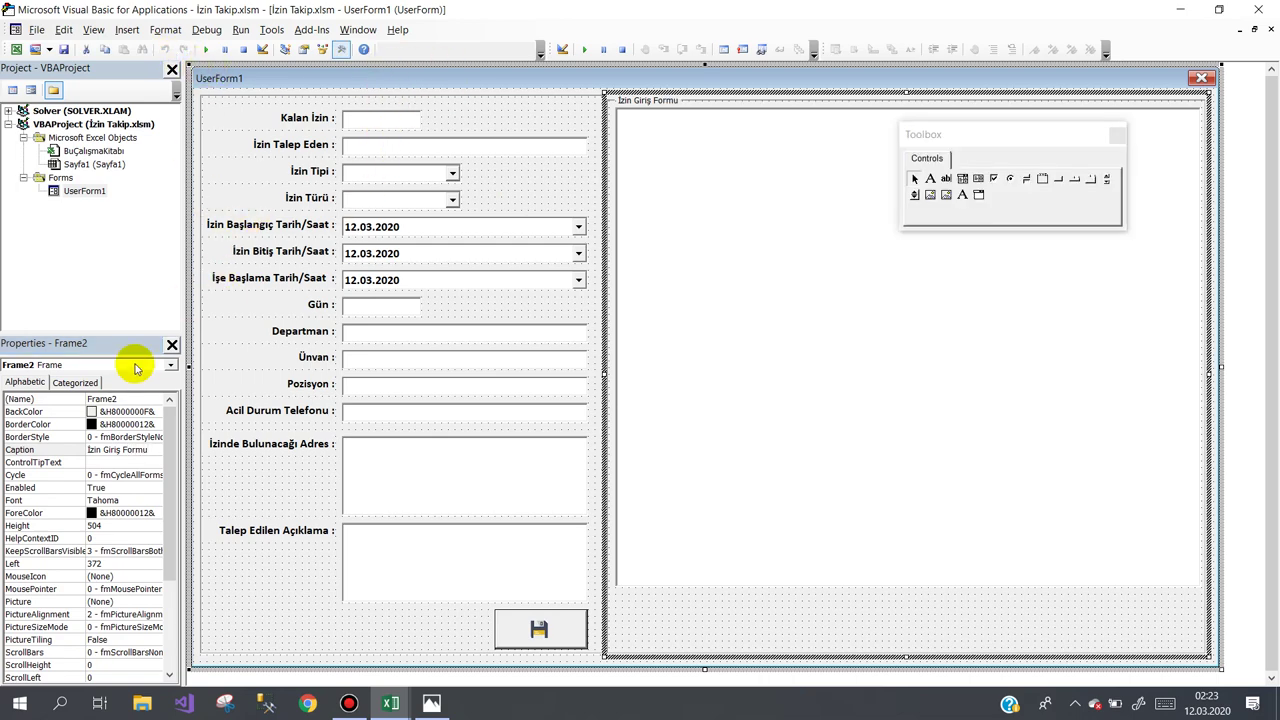
{"action": "left_click", "coordinate": [153, 450]}
{"action": "left_click", "coordinate": [155, 450]}
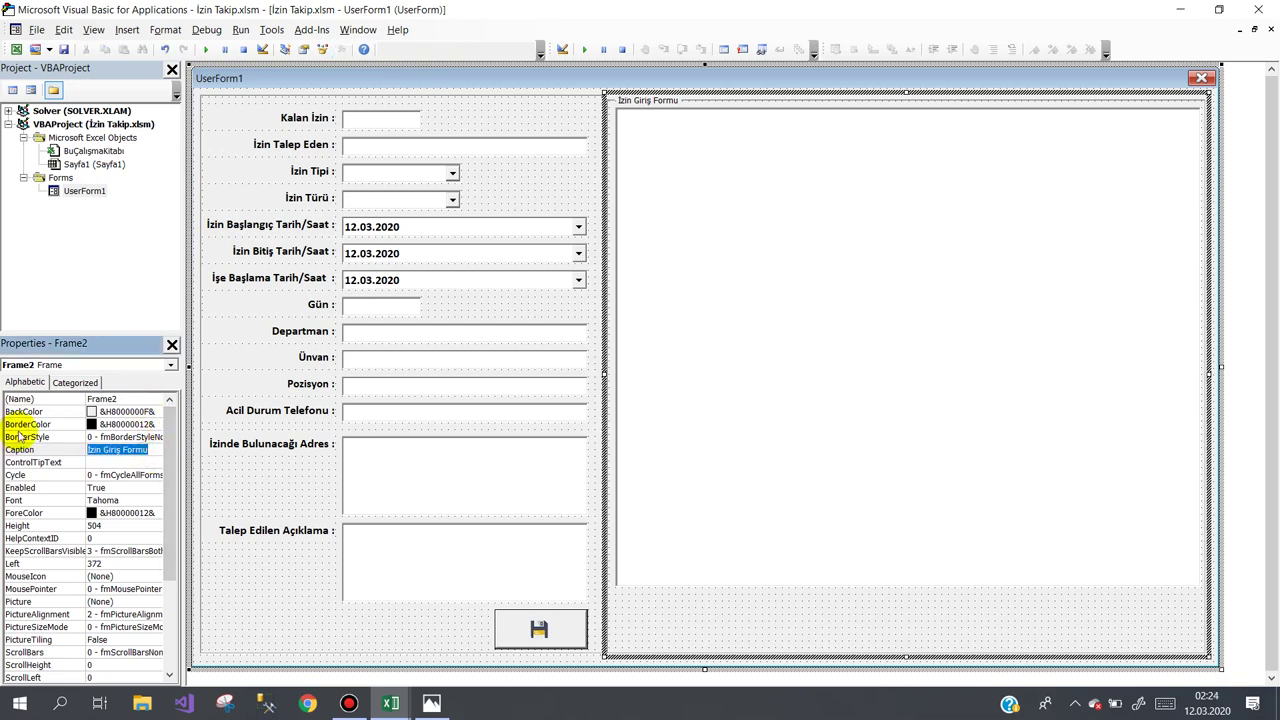
{"action": "key", "text": "Delete"}
{"action": "left_click", "coordinate": [236, 80]}
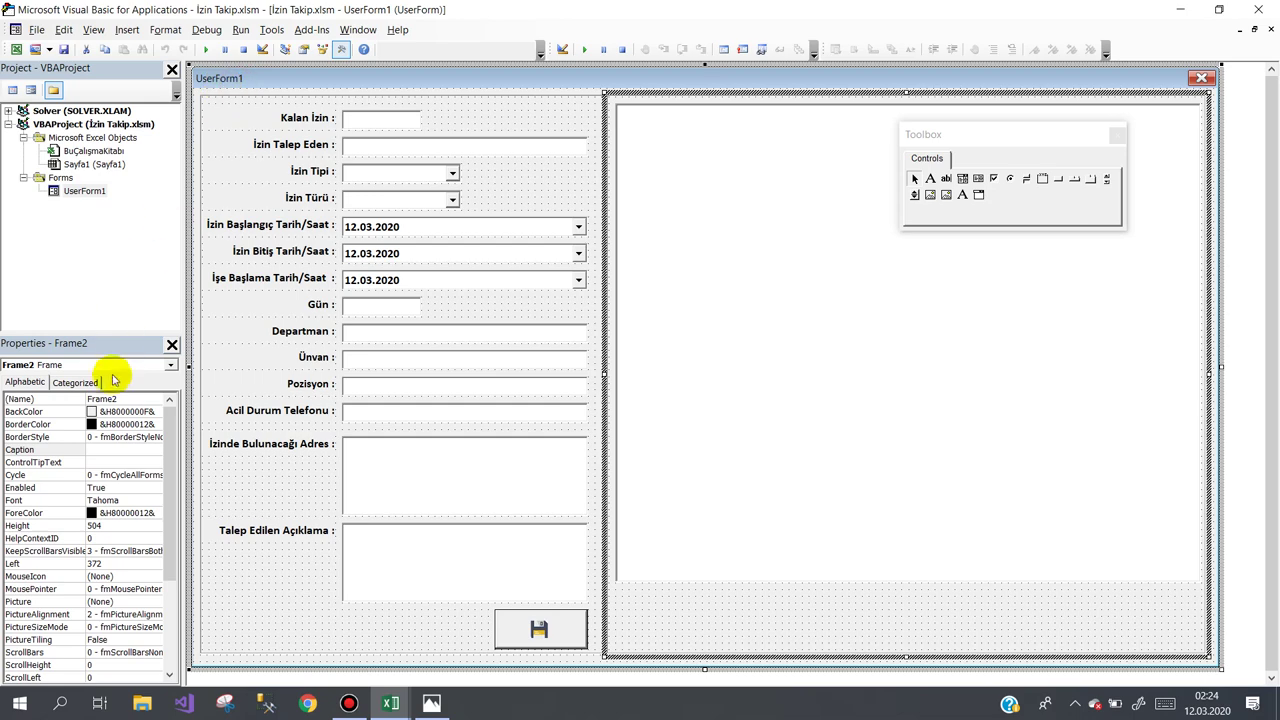
{"action": "left_click", "coordinate": [204, 335]}
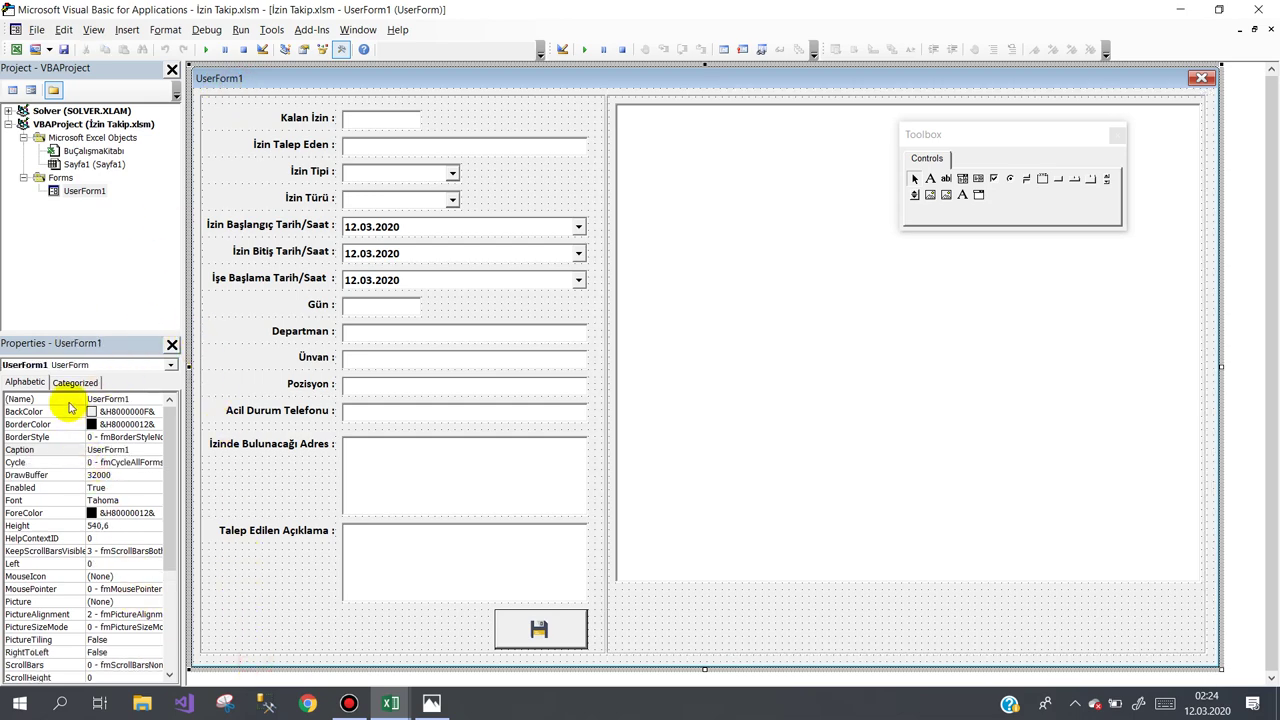
Set the user form's (Name) to frmYeniIzin and return to the Excel workbook.
{"action": "left_click", "coordinate": [67, 455]}
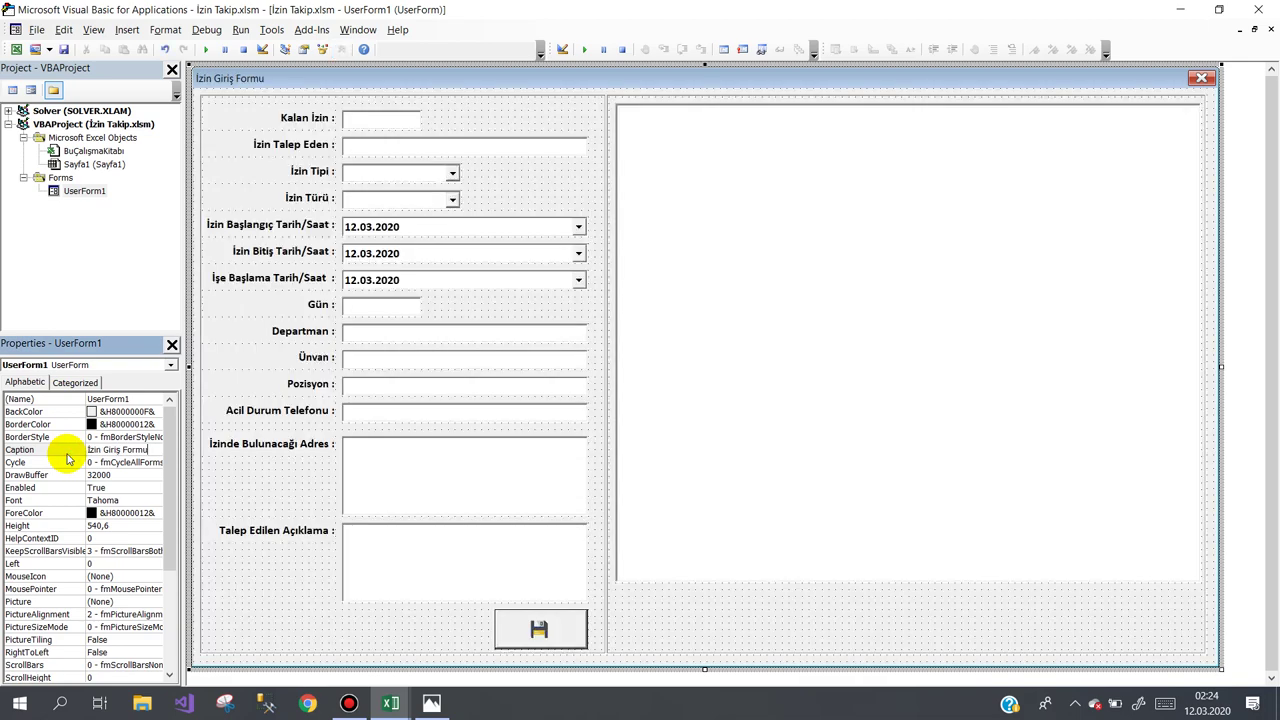
{"action": "left_click", "coordinate": [248, 79]}
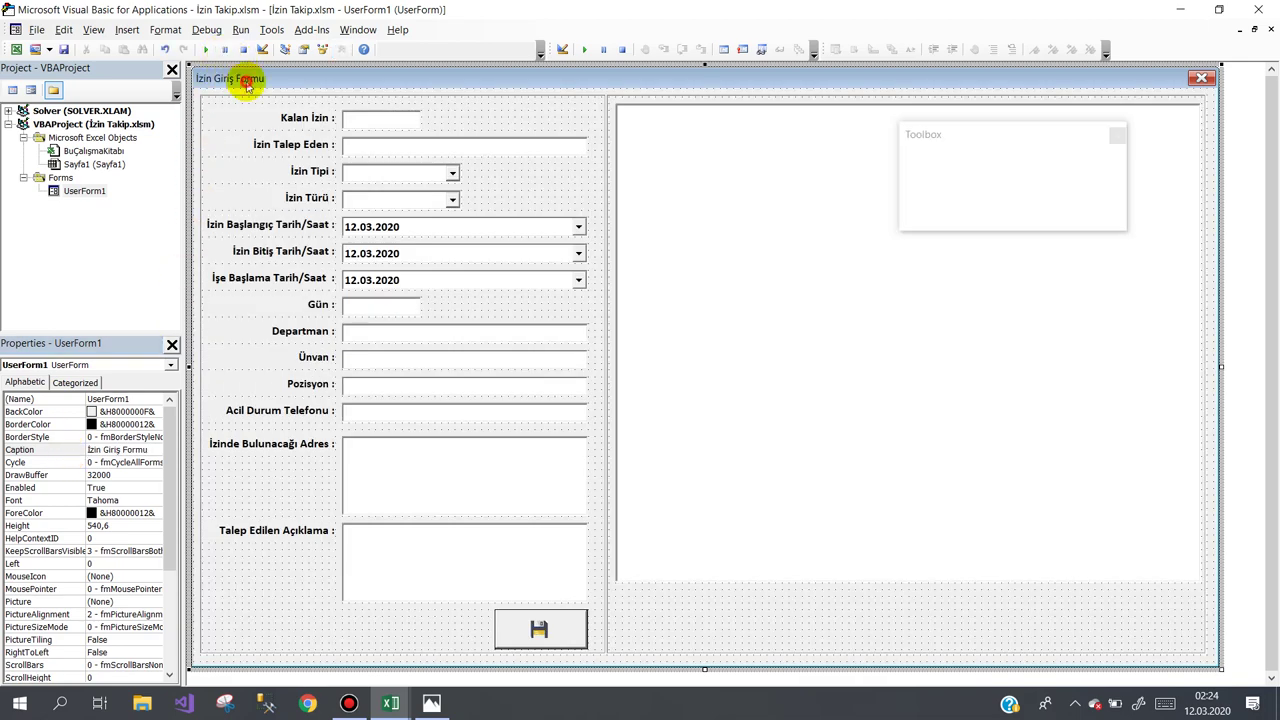
{"action": "left_click", "coordinate": [73, 197]}
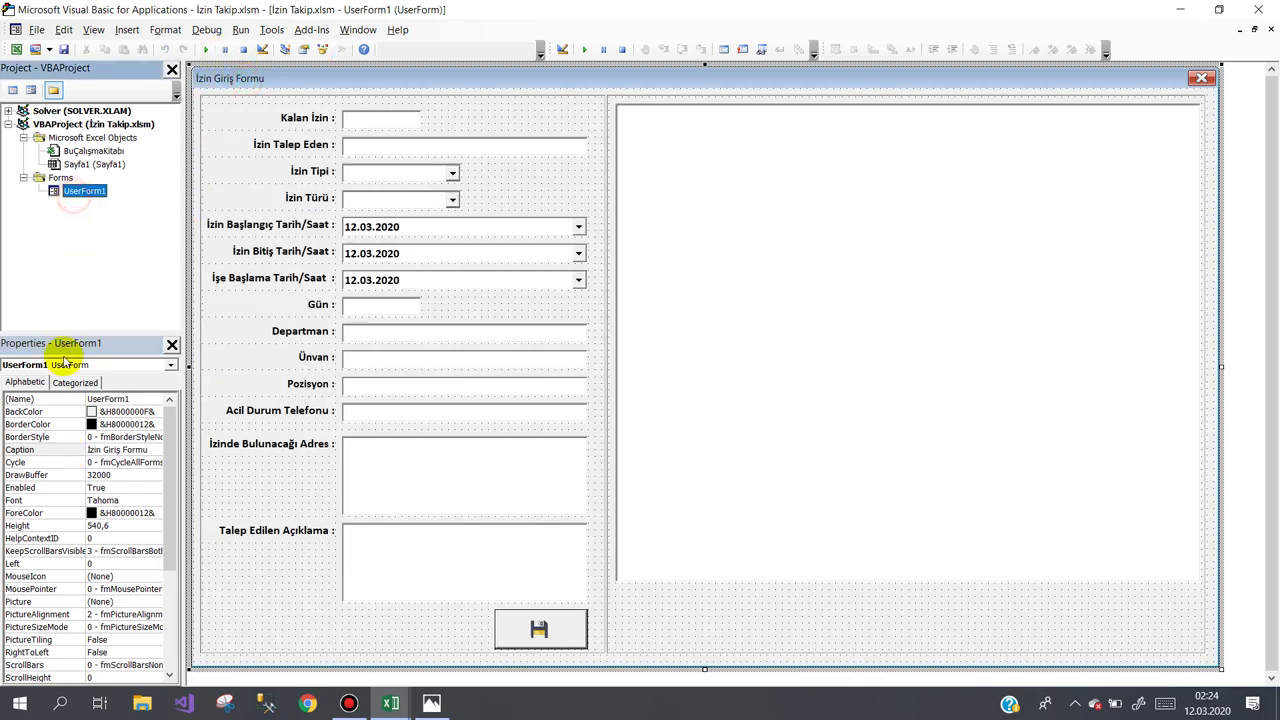
{"action": "left_click", "coordinate": [66, 401]}
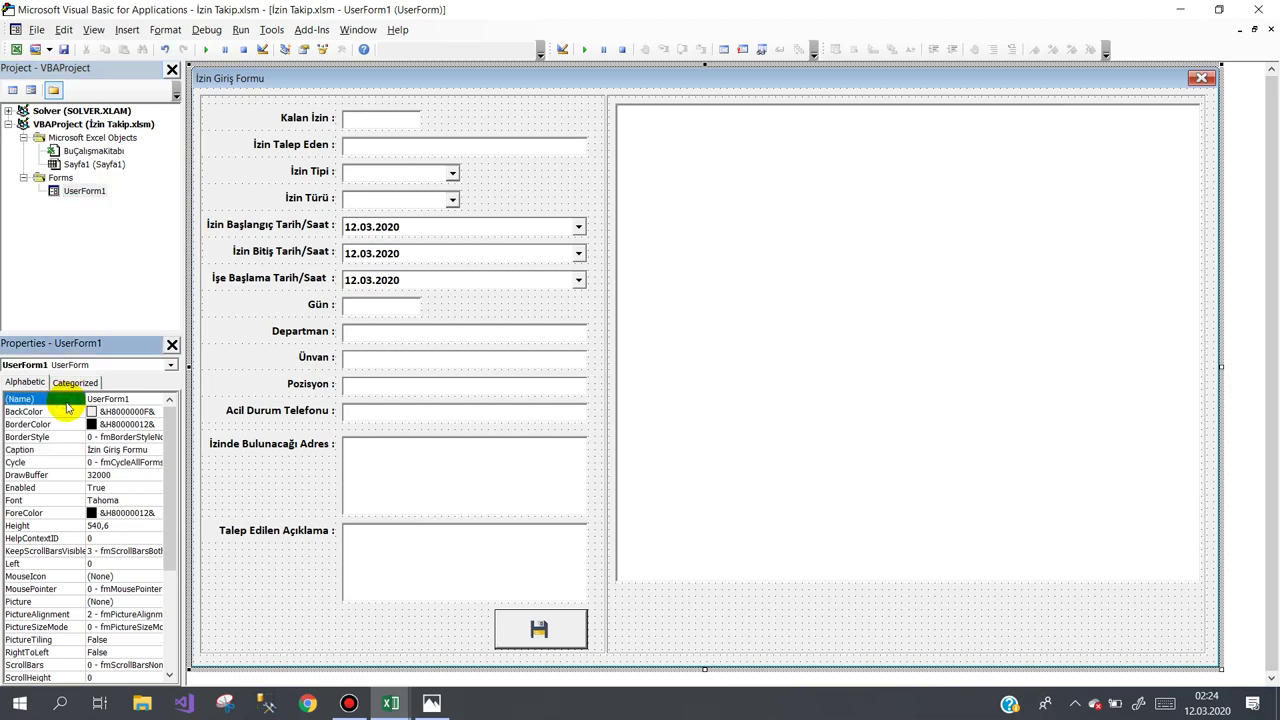
{"action": "type", "text": "frmYeniIzin"}
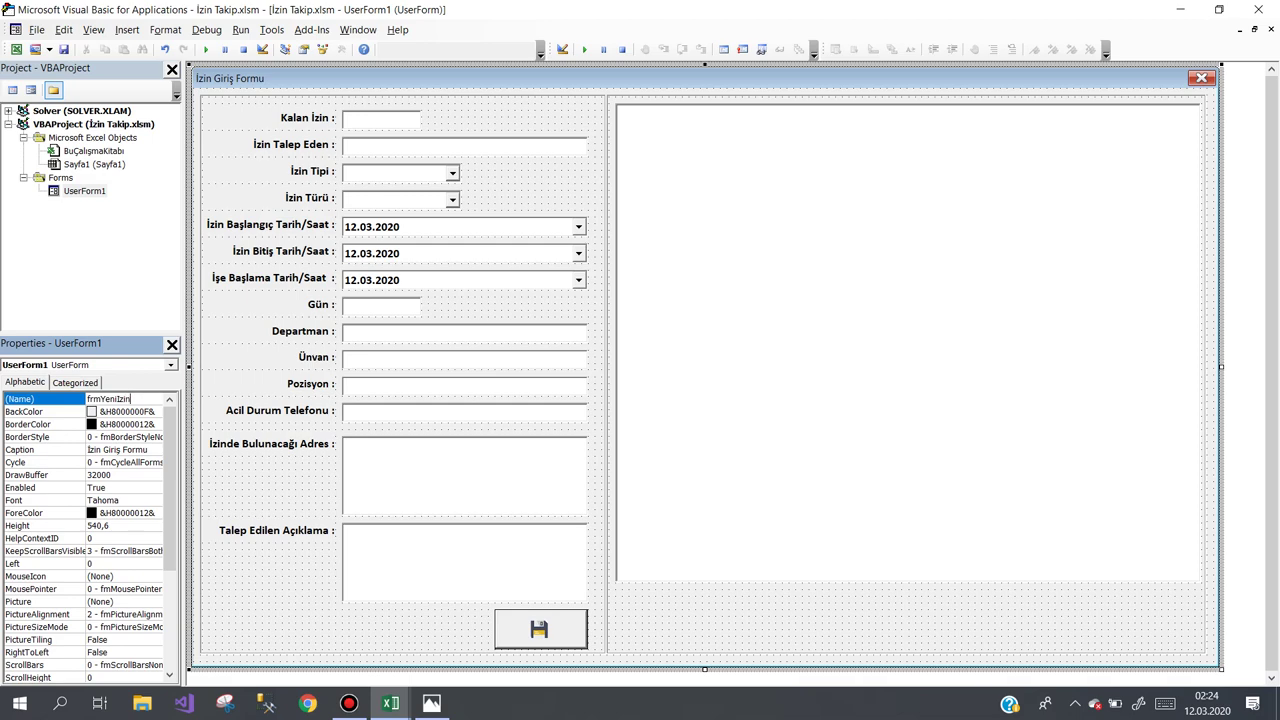
{"action": "left_click", "coordinate": [66, 405]}
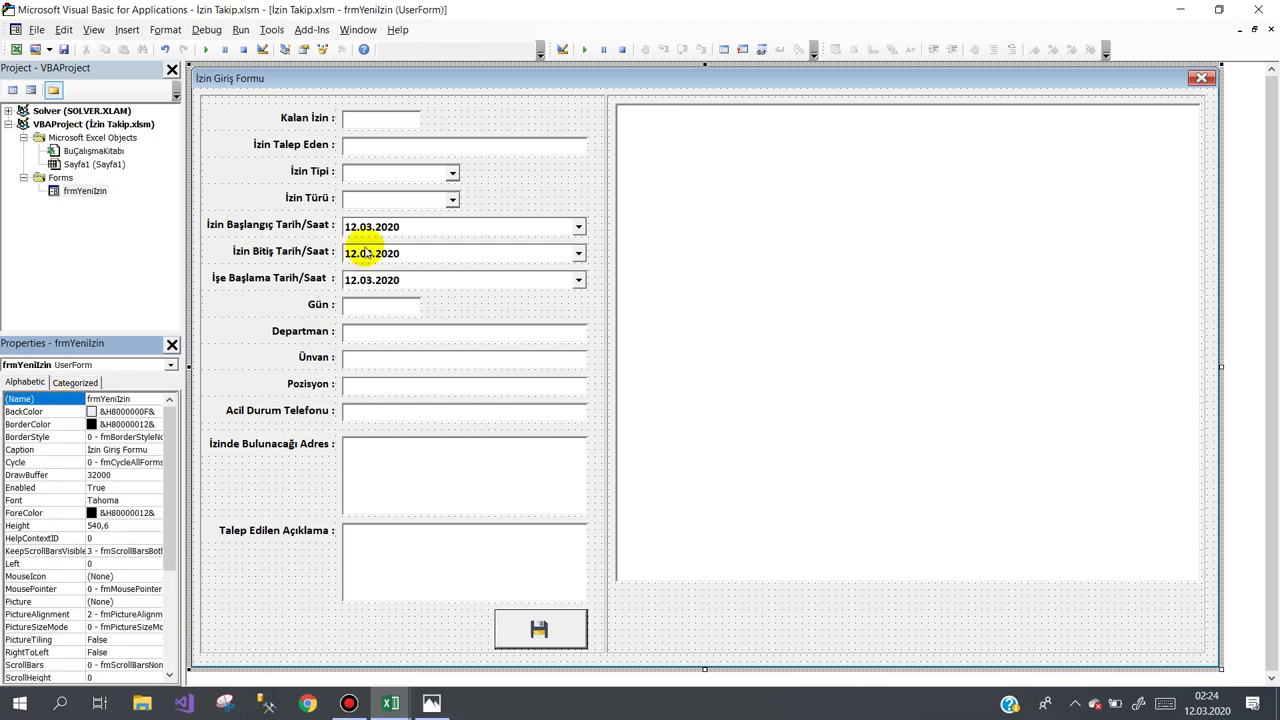
{"action": "left_click", "coordinate": [395, 700]}
{"action": "left_click", "coordinate": [344, 637]}
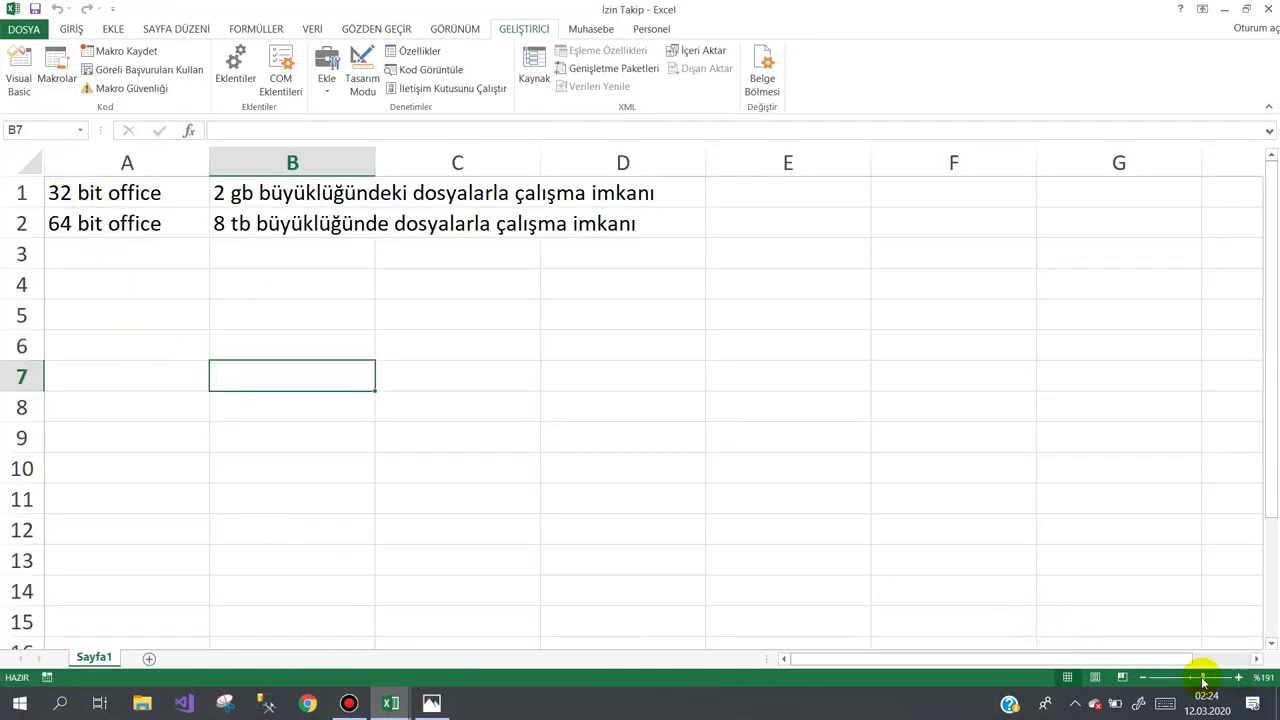
Zoom Sayfa1 to 100% and delete all existing cell contents.
{"action": "left_click_drag", "start_coordinate": [1203, 681], "coordinate": [1190, 677]}
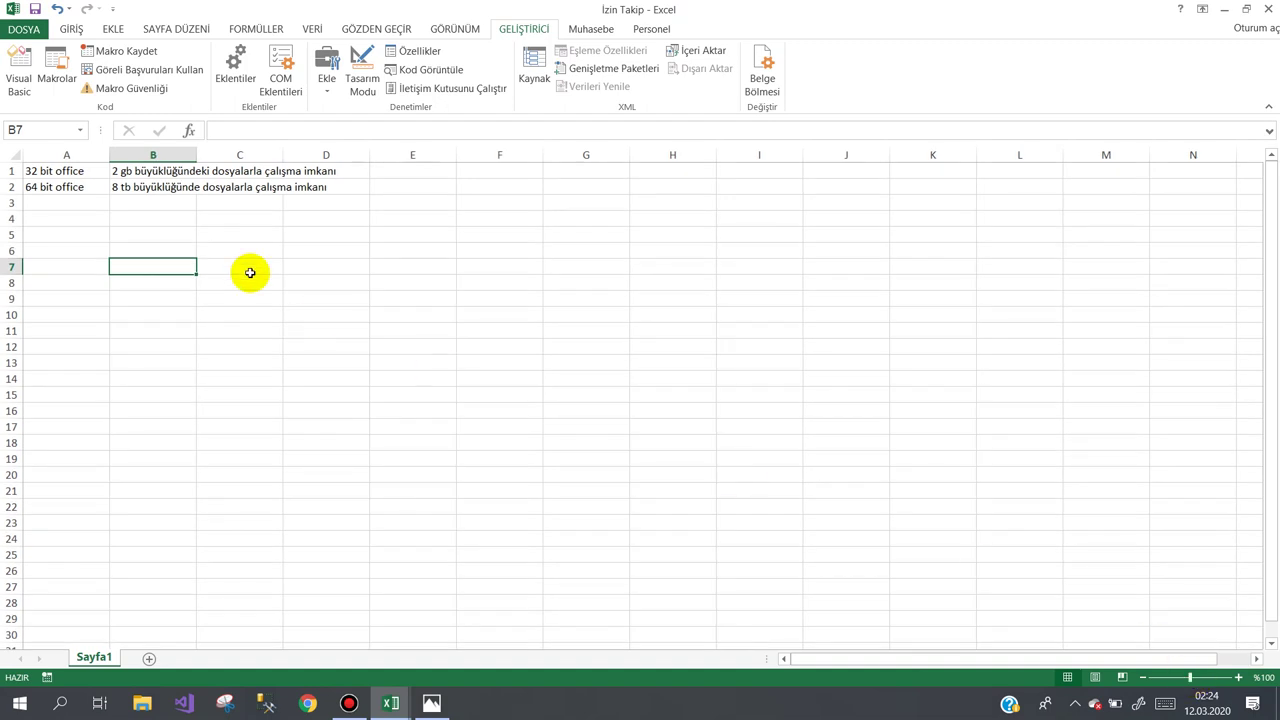
{"action": "left_click", "coordinate": [11, 151]}
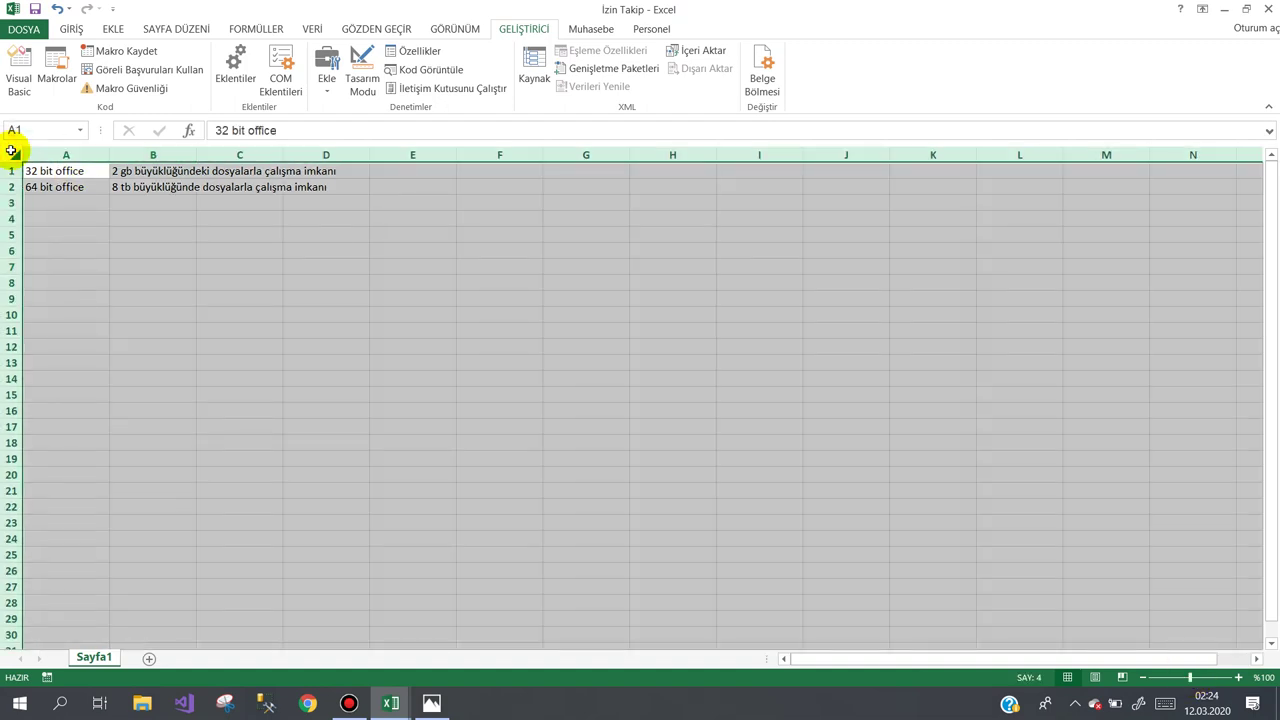
{"action": "key", "text": "Delete"}
{"action": "left_click", "coordinate": [126, 280]}
Fill the entire worksheet with blue using the GİRİŞ Fill Color.
{"action": "left_click", "coordinate": [14, 150]}
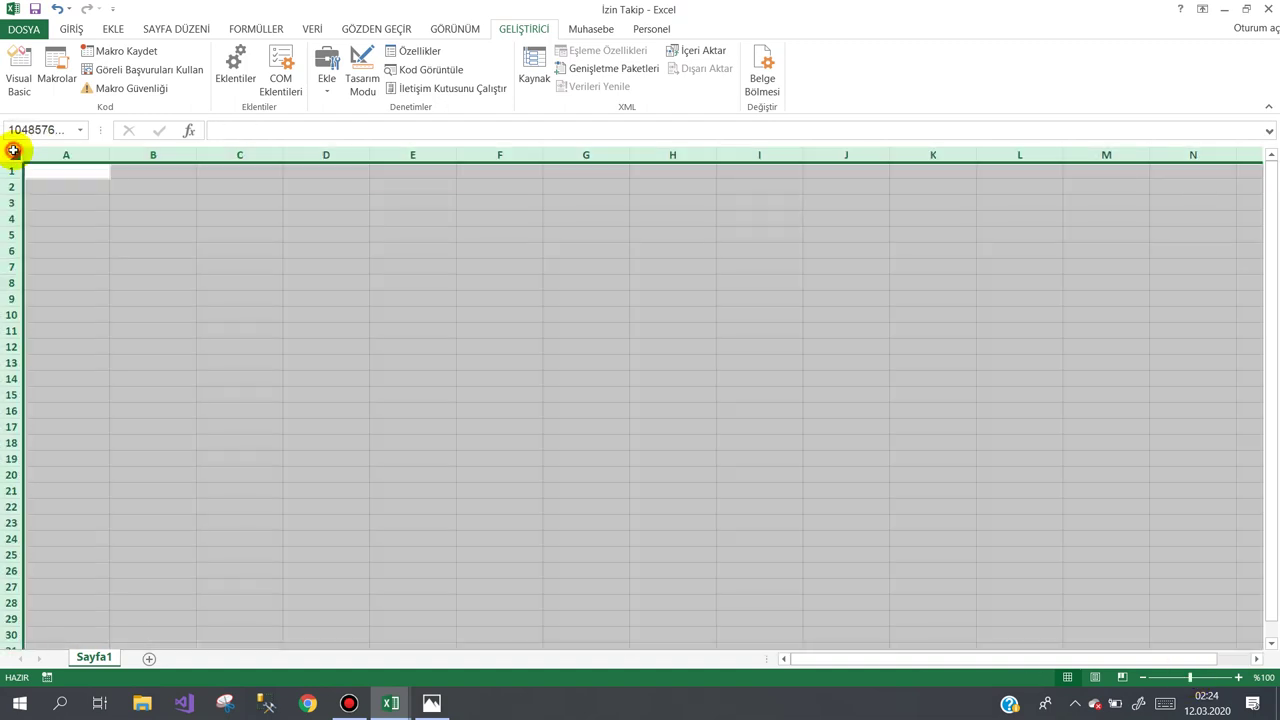
{"action": "left_click", "coordinate": [80, 28]}
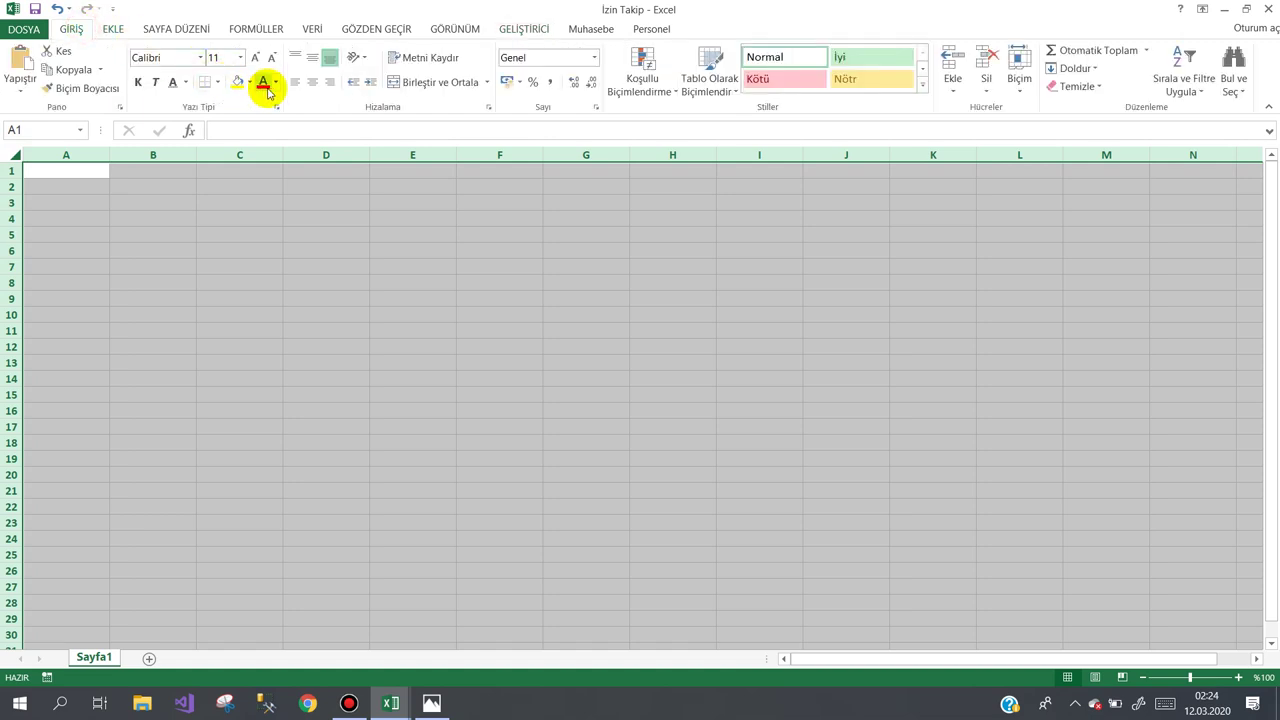
{"action": "left_click", "coordinate": [249, 84]}
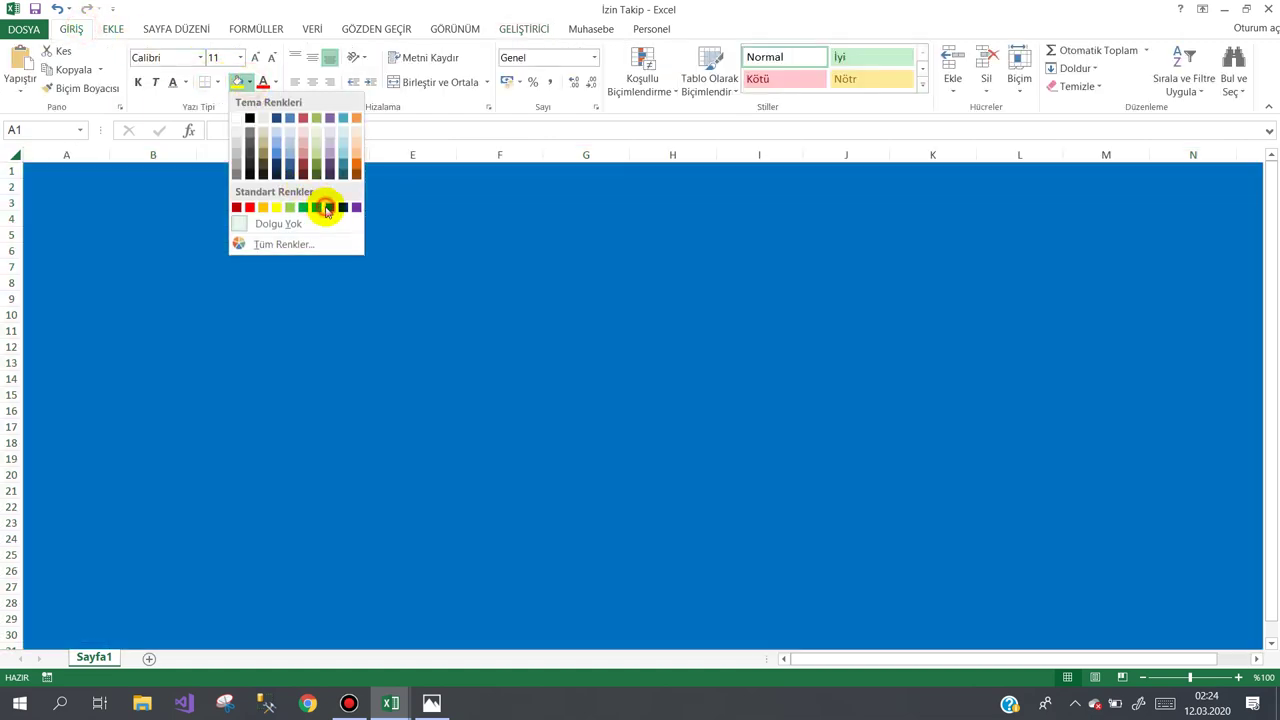
{"action": "left_click", "coordinate": [327, 208]}
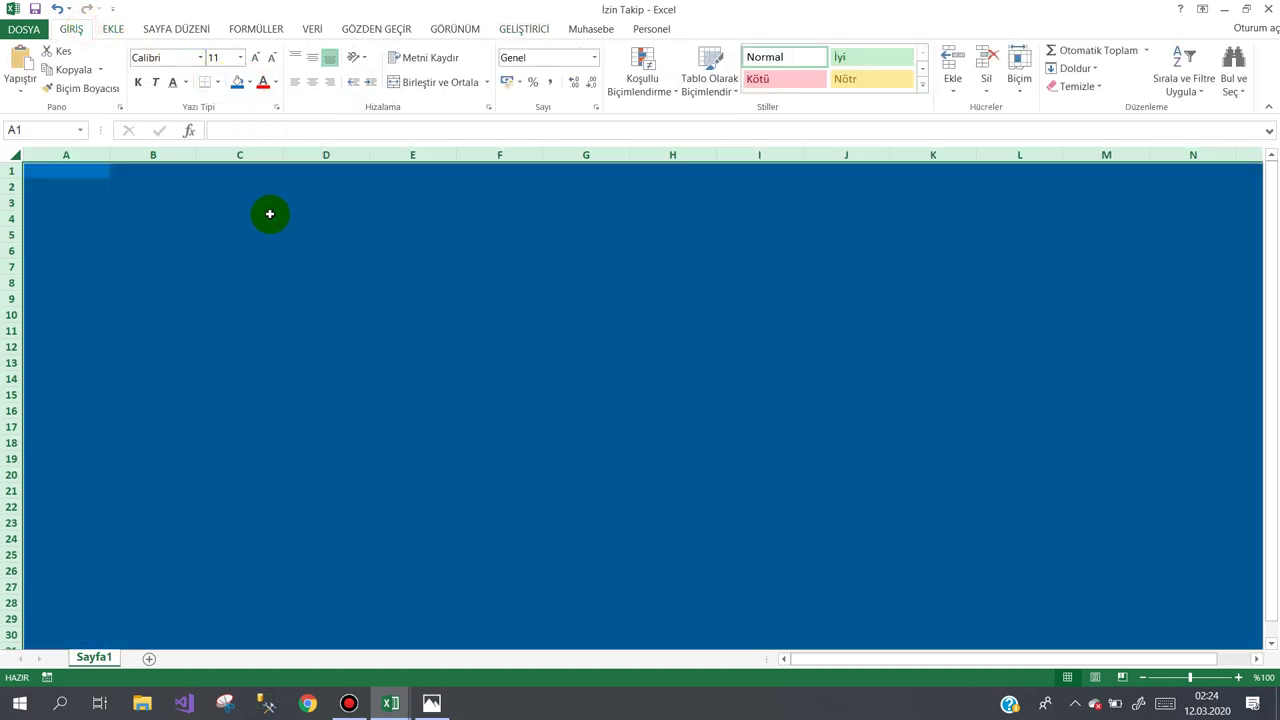
{"action": "left_click", "coordinate": [269, 212]}
{"action": "left_click", "coordinate": [600, 30]}
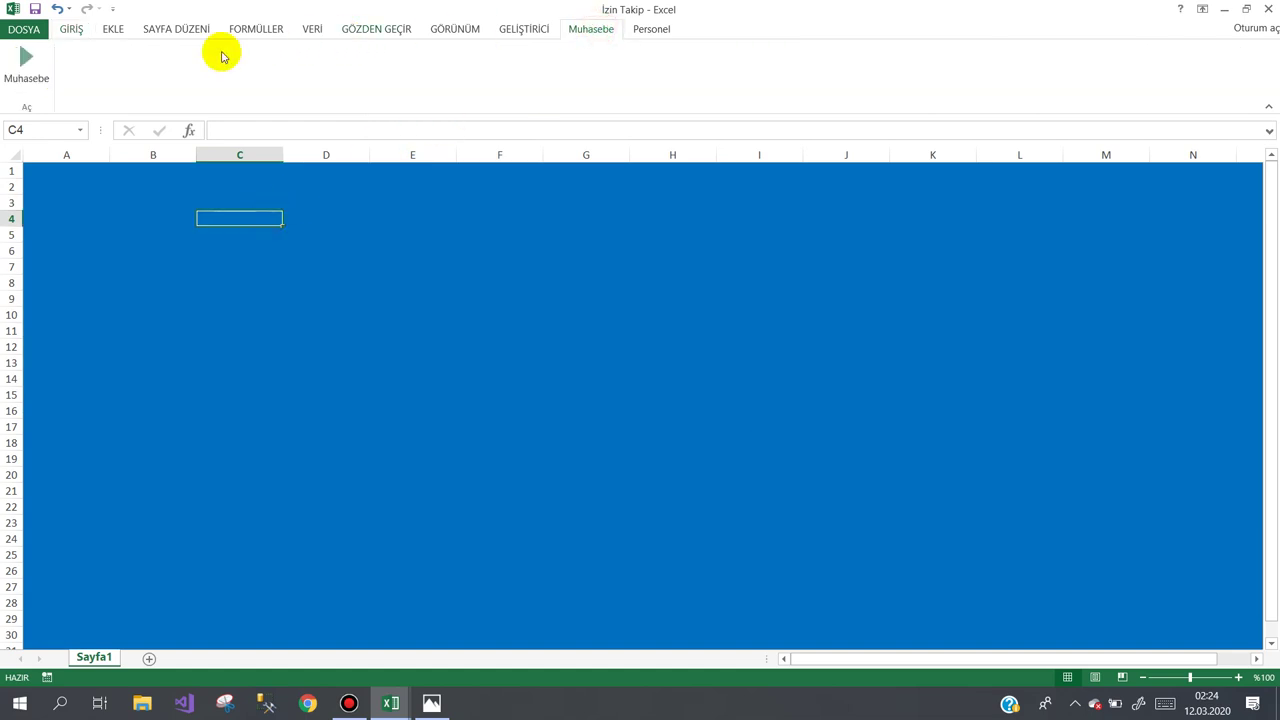
Rename the Sayfa1 sheet tab to 'AnaSayfa'.
{"action": "left_click", "coordinate": [71, 28]}
{"action": "left_click", "coordinate": [332, 190]}
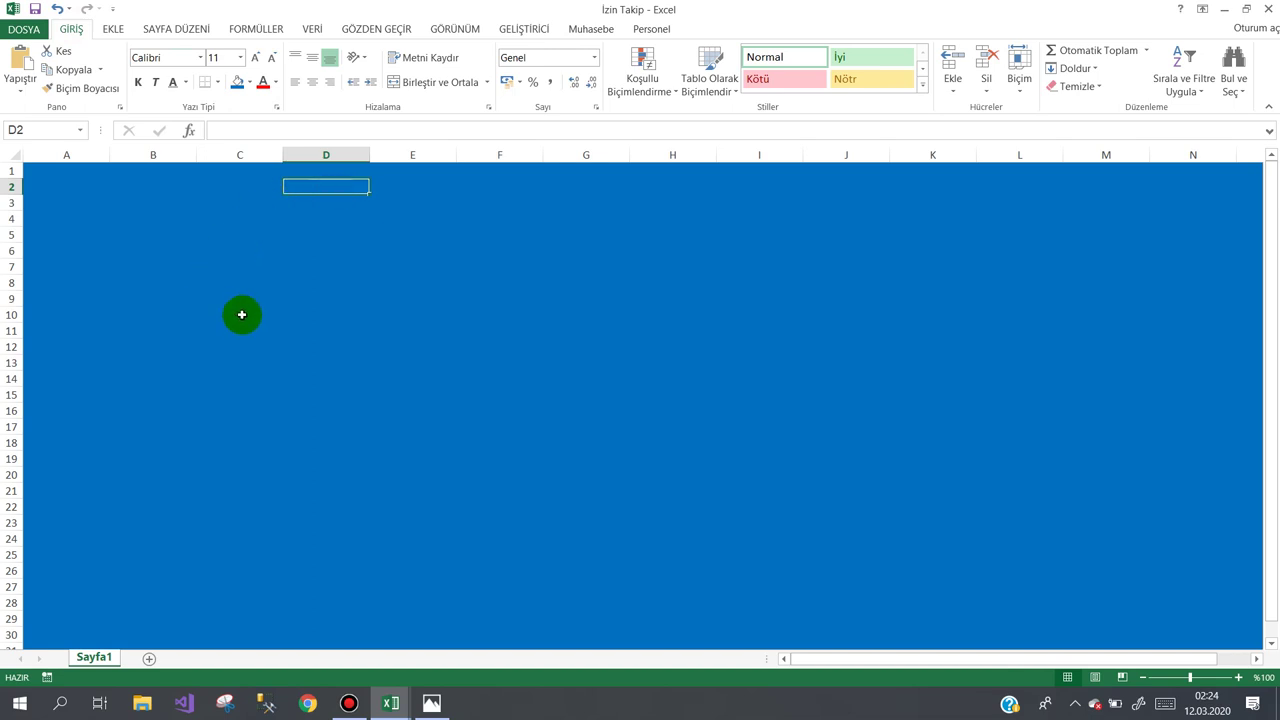
{"action": "left_click", "coordinate": [94, 657]}
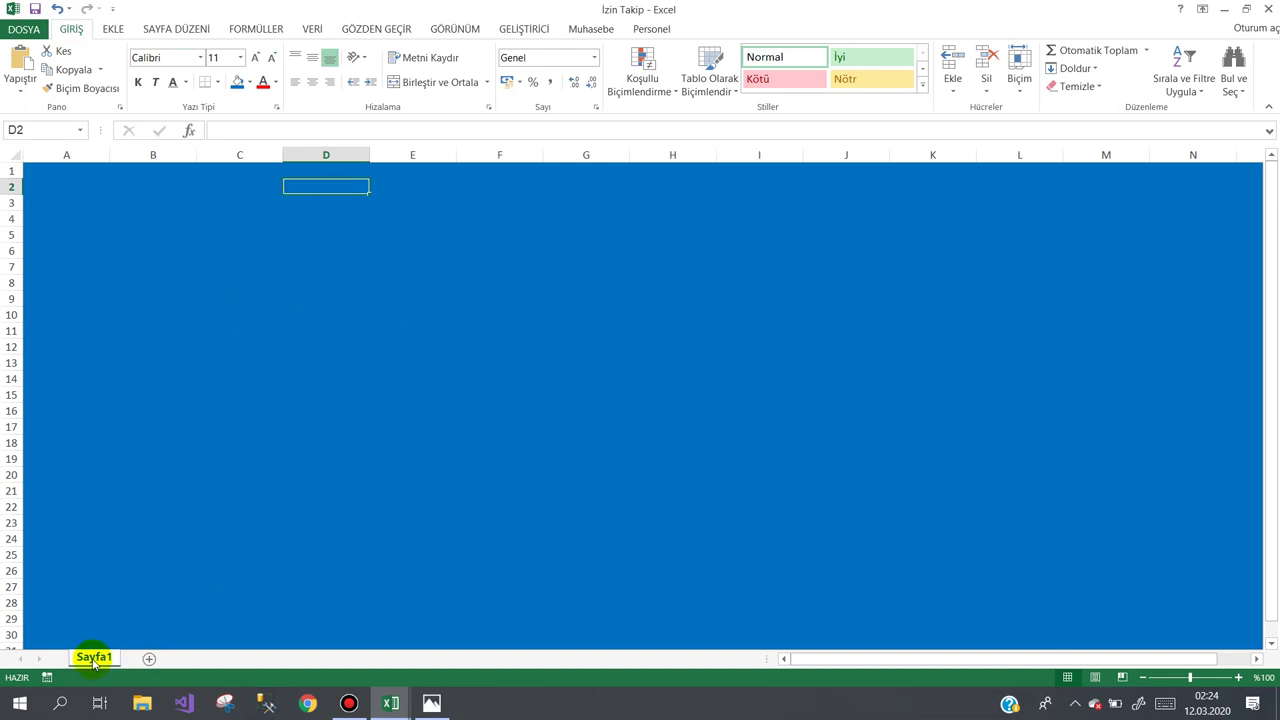
{"action": "double_click", "coordinate": [91, 657]}
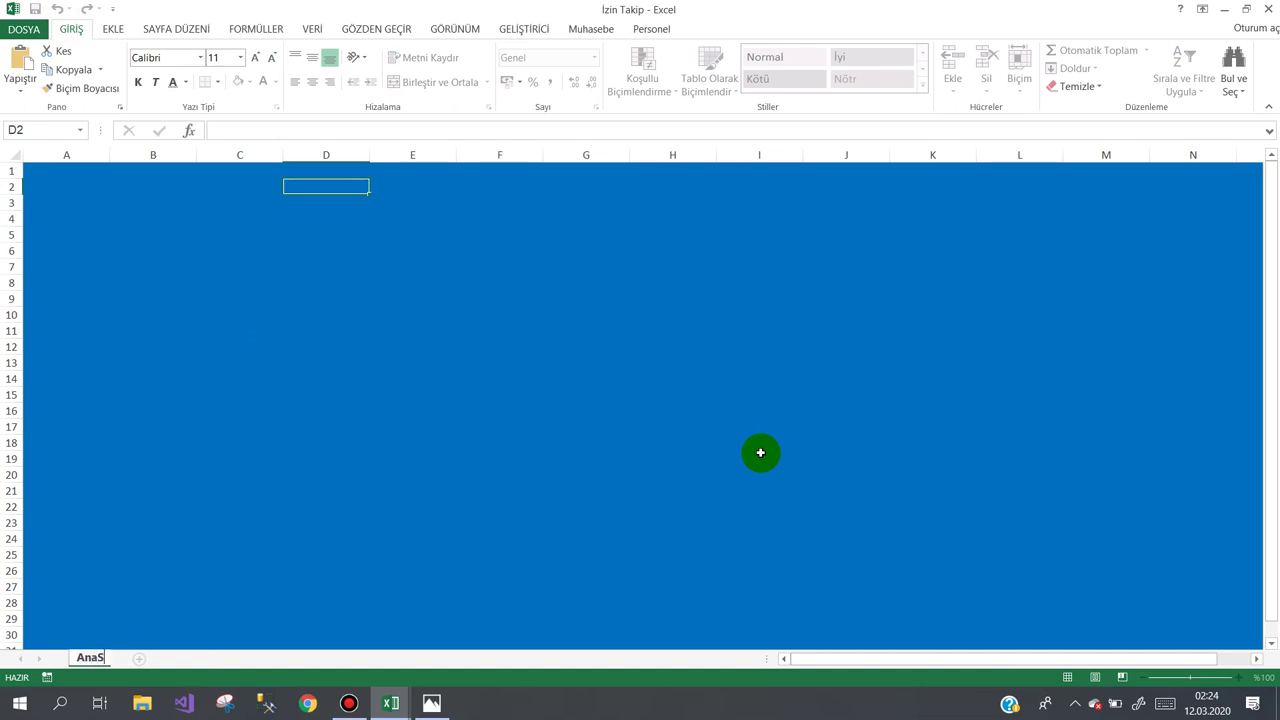
{"action": "key", "text": "Return"}
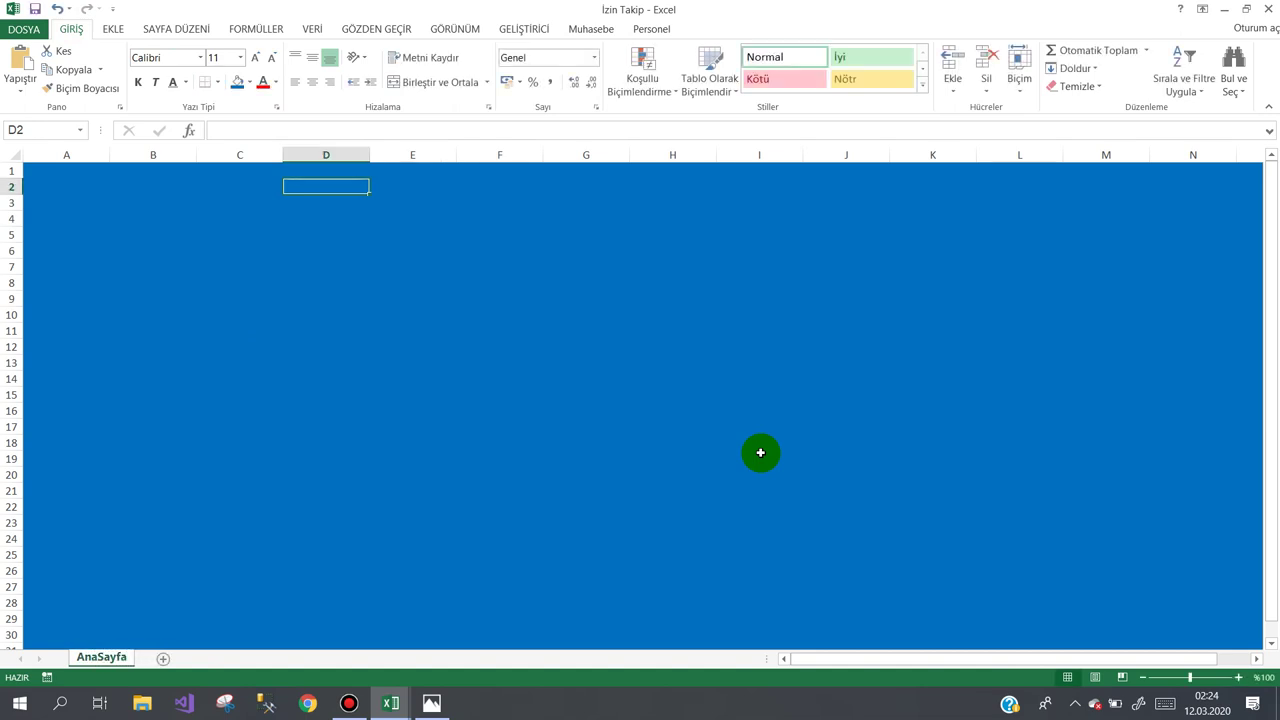
{"action": "left_click", "coordinate": [318, 250]}
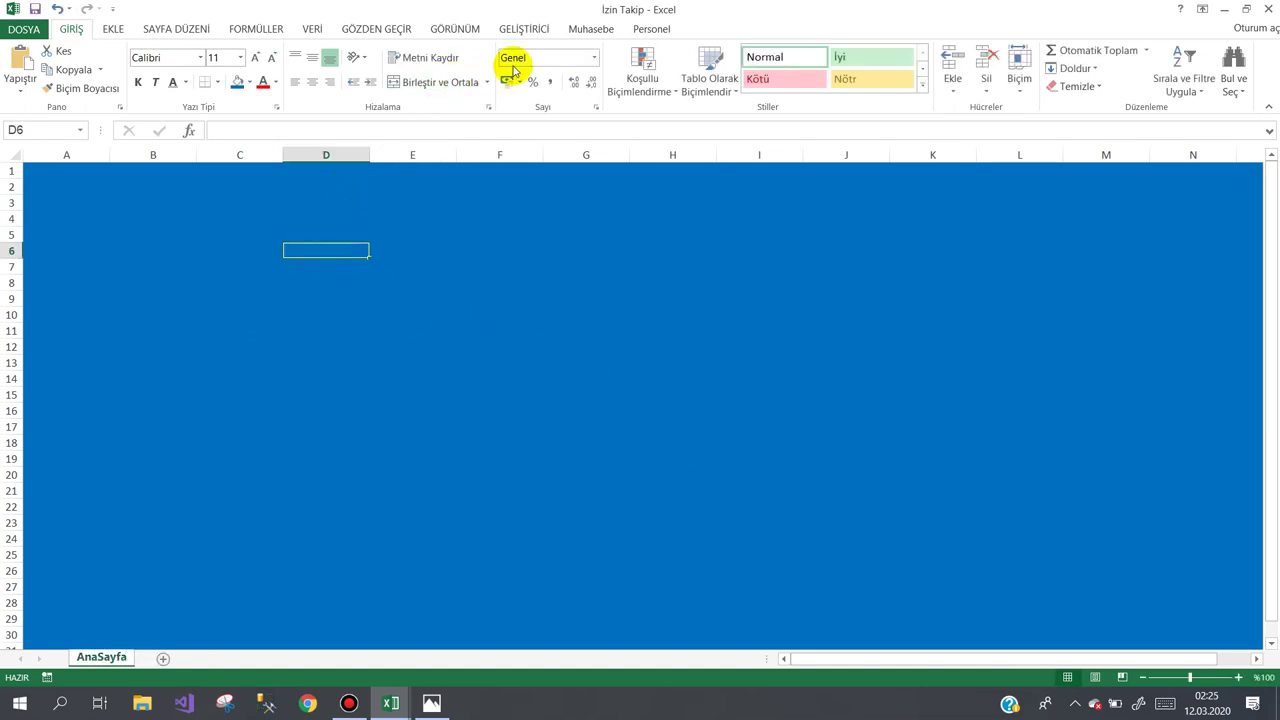
Insert a white WordArt title reading 'ABC BELEDİYESİ' and move it to the sheet's top-left.
{"action": "left_click", "coordinate": [113, 28]}
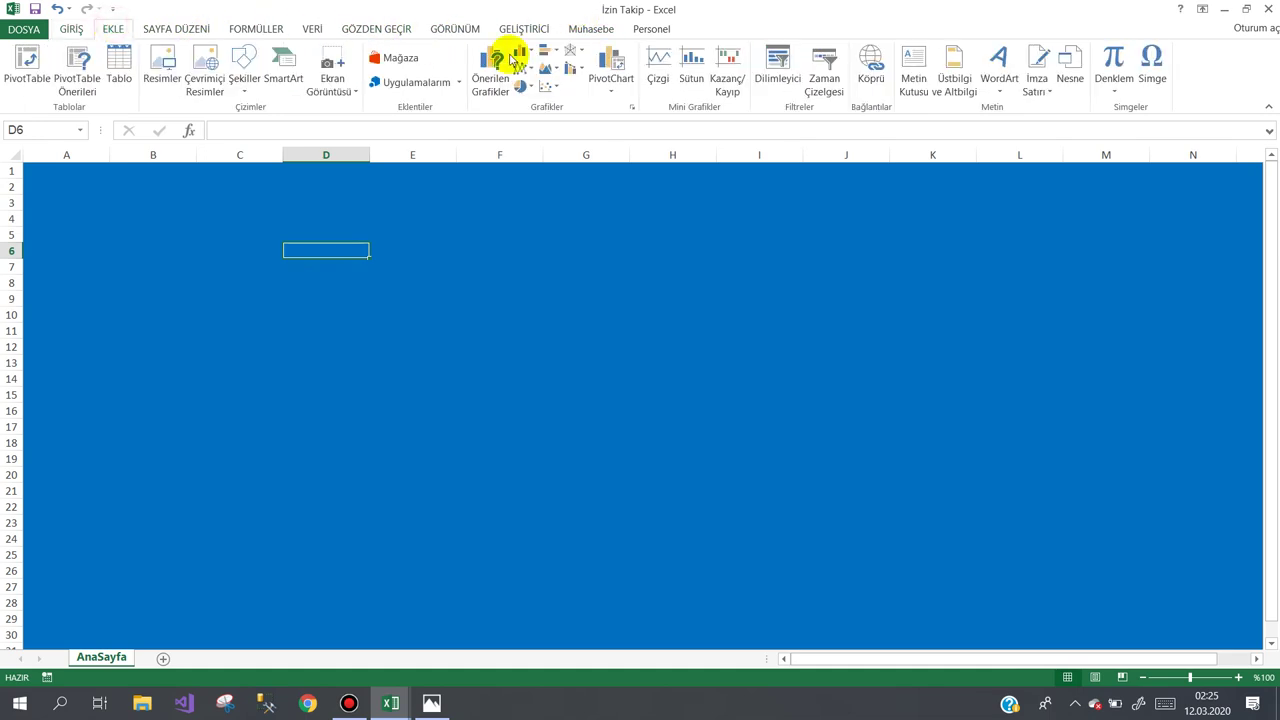
{"action": "left_click", "coordinate": [998, 66]}
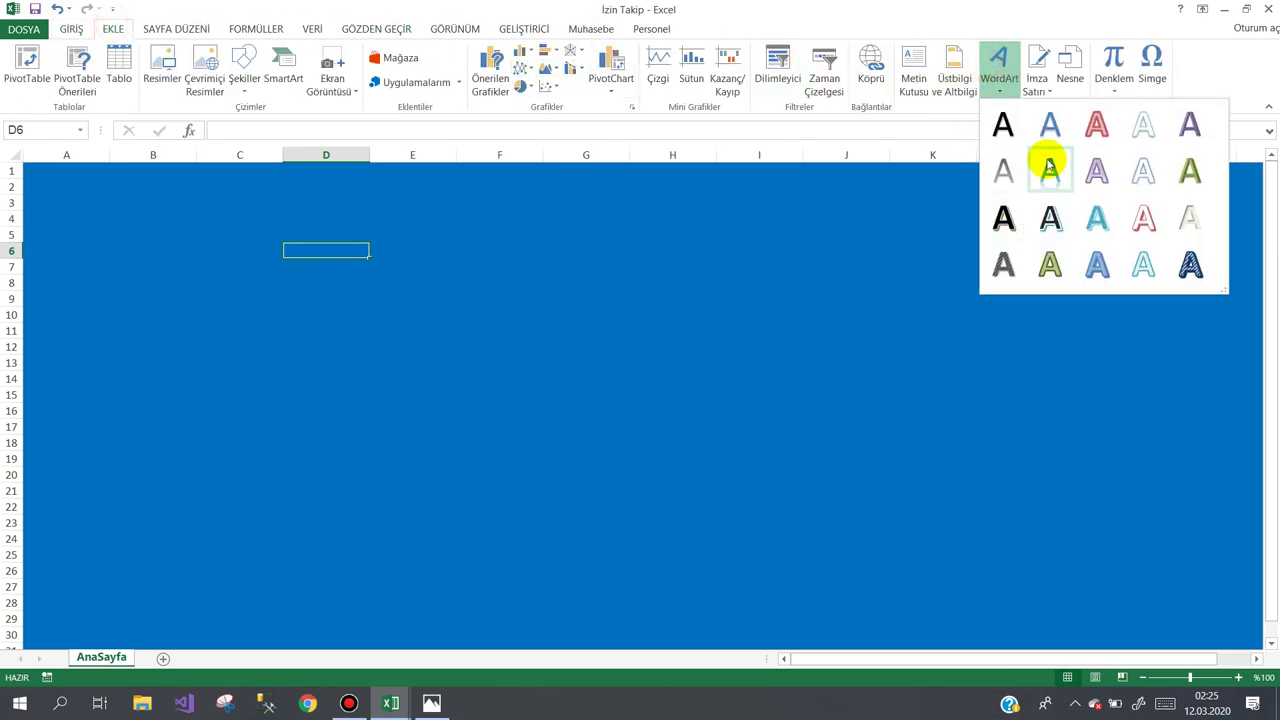
{"action": "left_click", "coordinate": [1140, 155]}
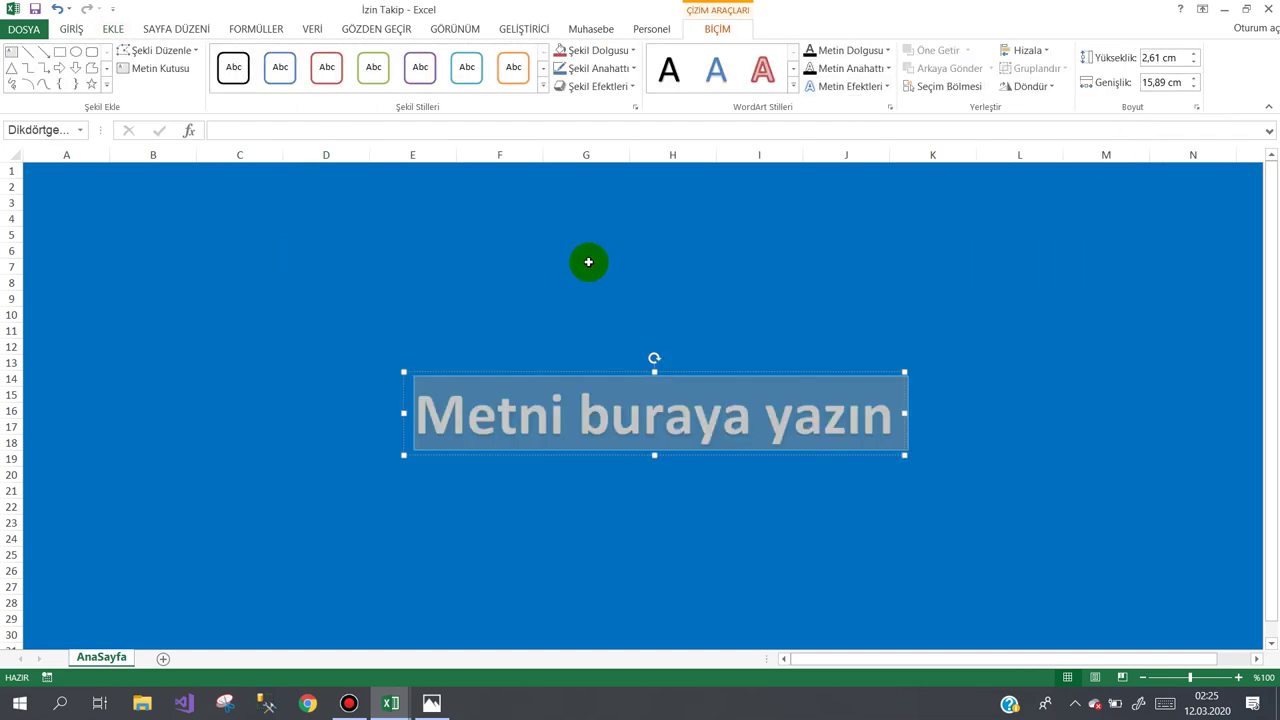
{"action": "type", "text": "t"}
{"action": "key", "text": "BackSpace"}
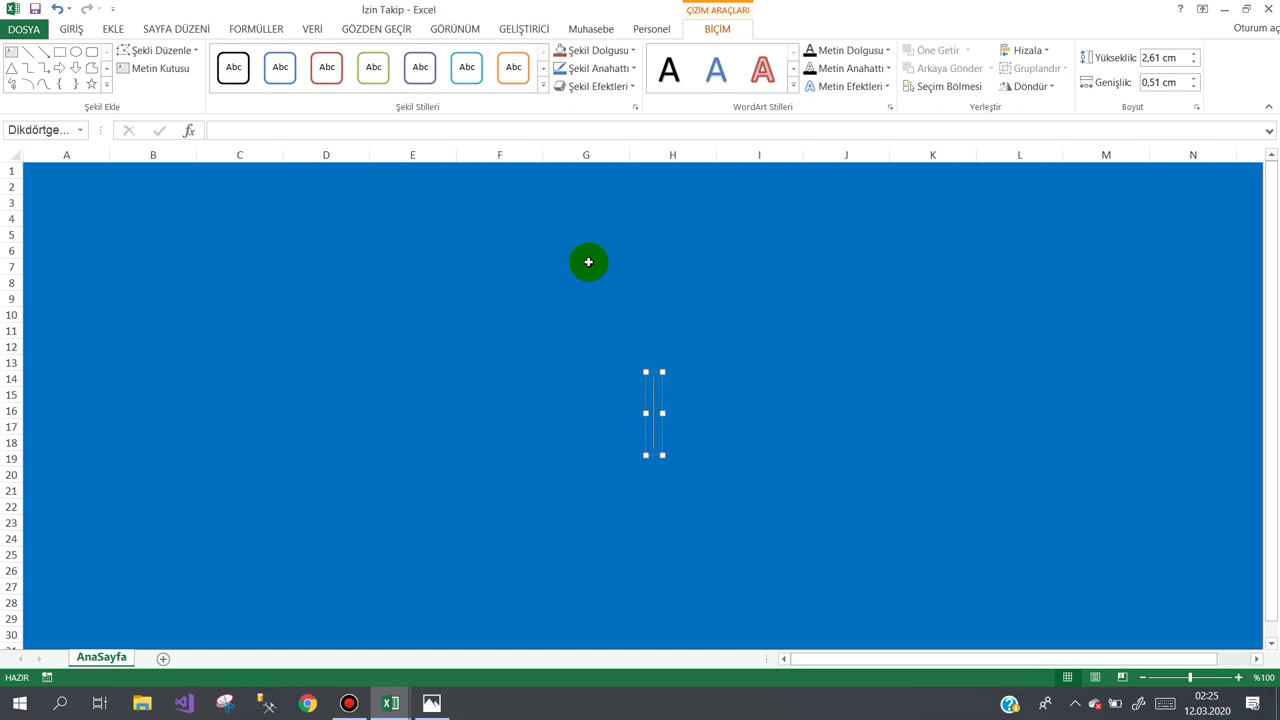
{"action": "type", "text": "ABC "}
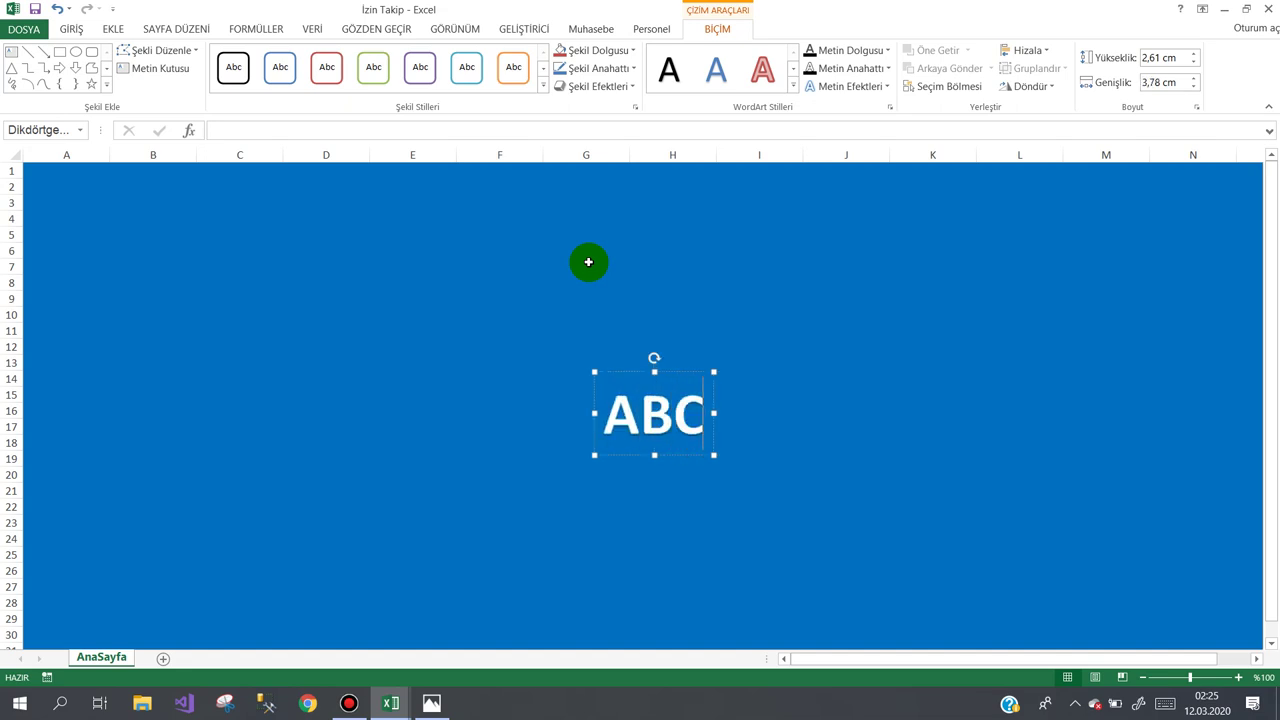
{"action": "type", "text": "BELED"}
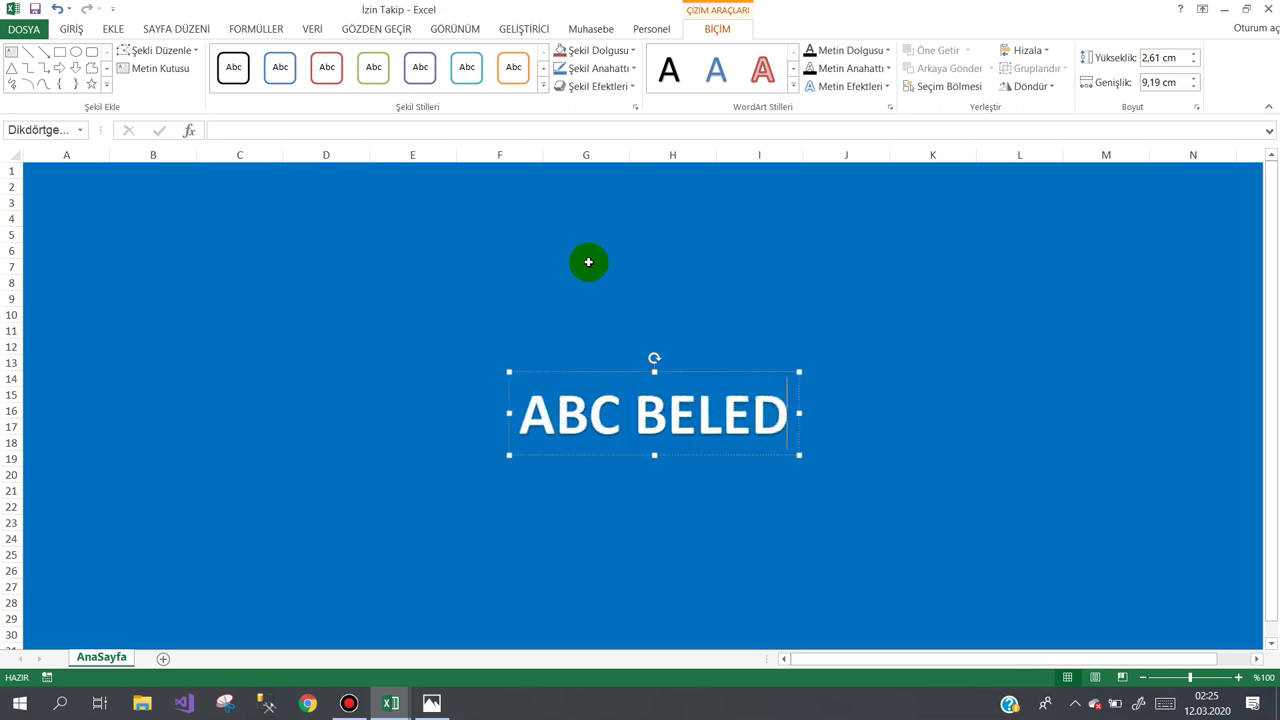
{"action": "type", "text": "İYEI"}
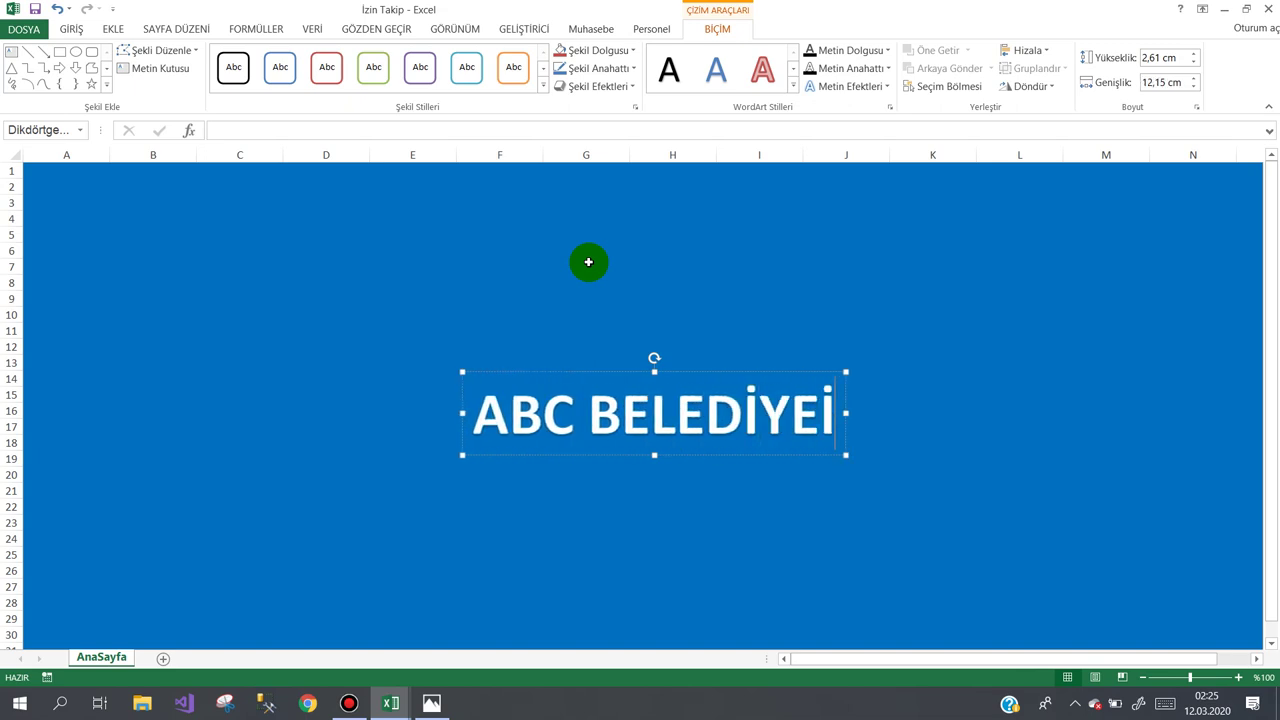
{"action": "key", "text": "BackSpace"}
{"action": "type", "text": "Sİ"}
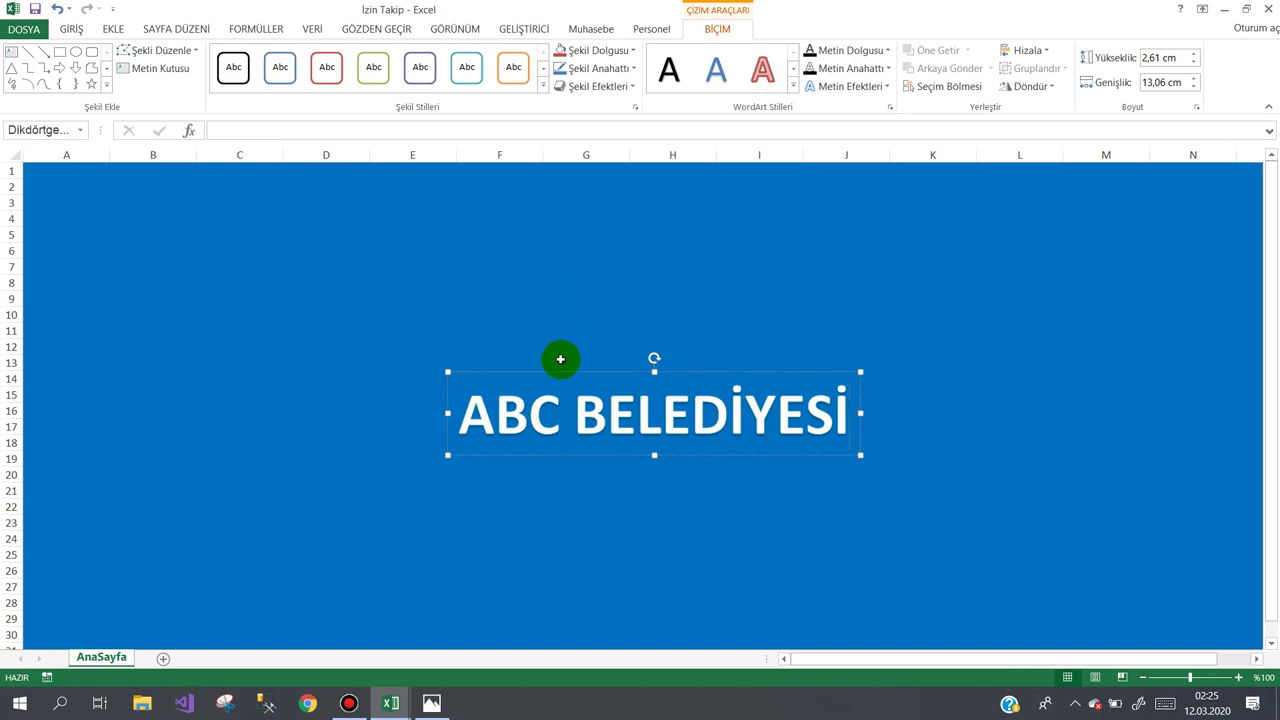
{"action": "left_click_drag", "start_coordinate": [560, 358], "coordinate": [197, 168]}
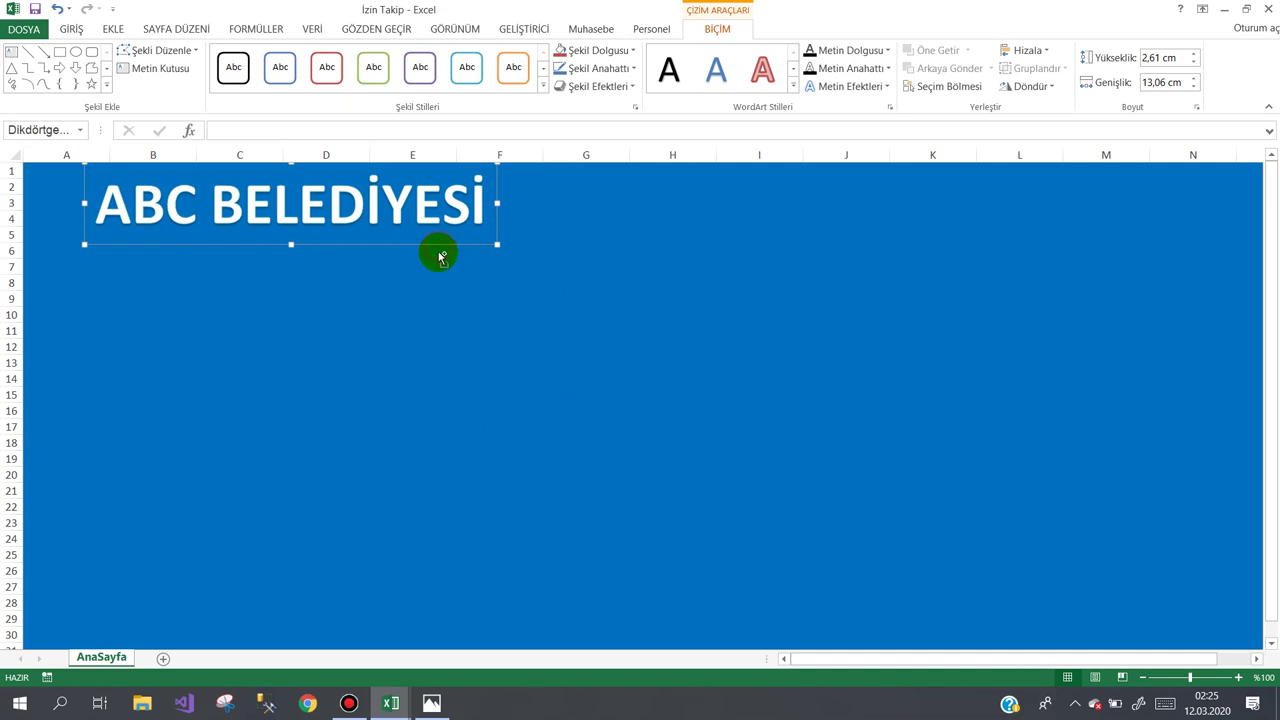
Copy the title just below and retype the copy as 'İzin Takip Programı'.
{"action": "left_click_drag", "start_coordinate": [440, 257], "coordinate": [439, 314], "text": "ctrl"}
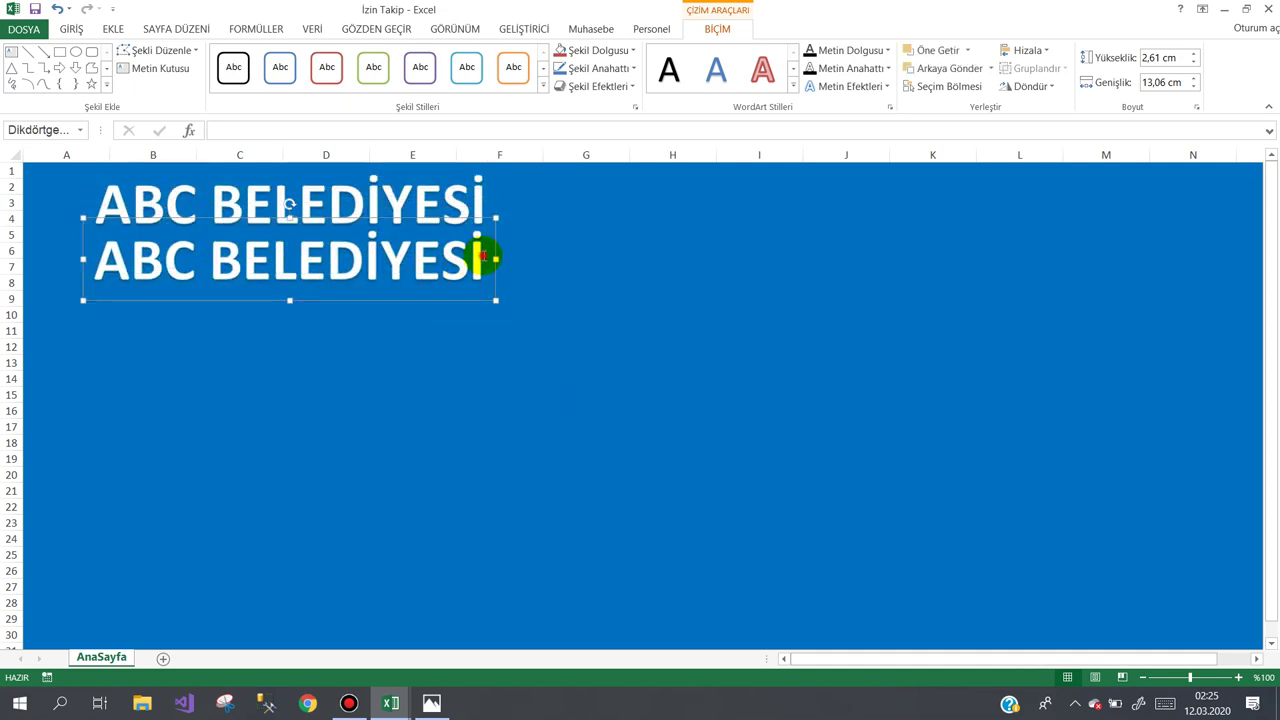
{"action": "left_click_drag", "start_coordinate": [481, 257], "coordinate": [174, 266]}
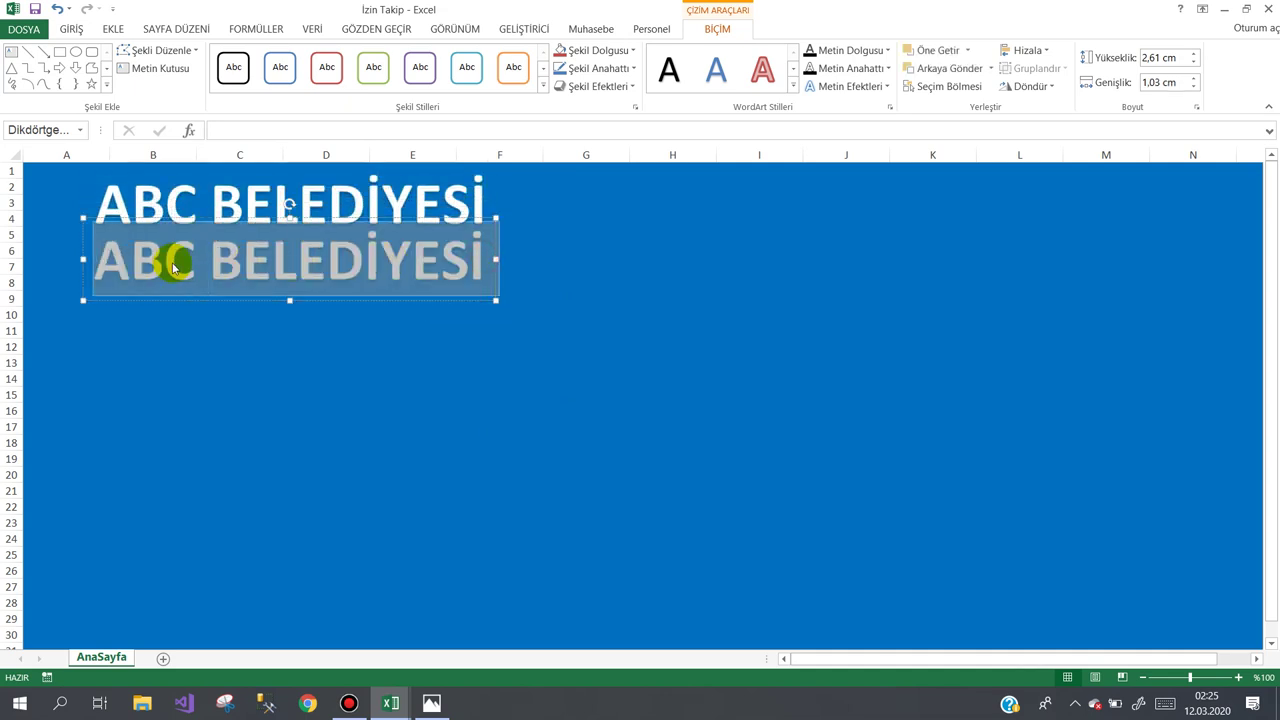
{"action": "type", "text": "İzi"}
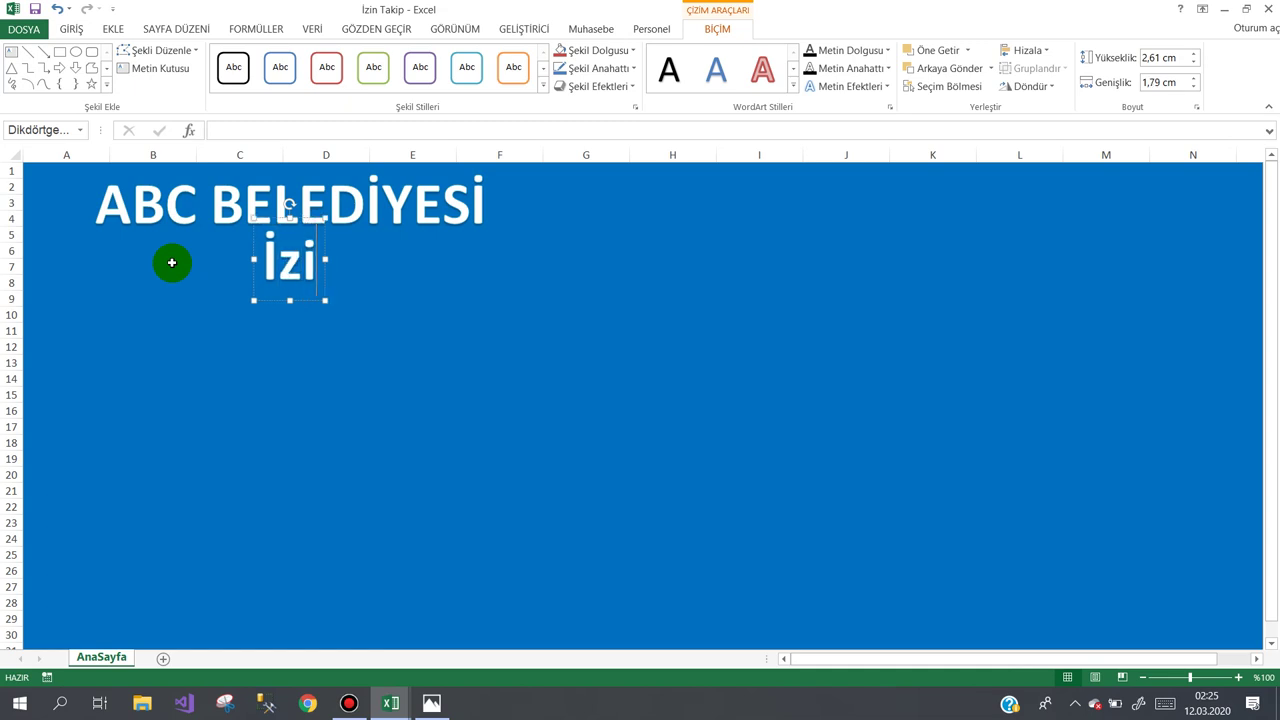
{"action": "type", "text": "n Taki"}
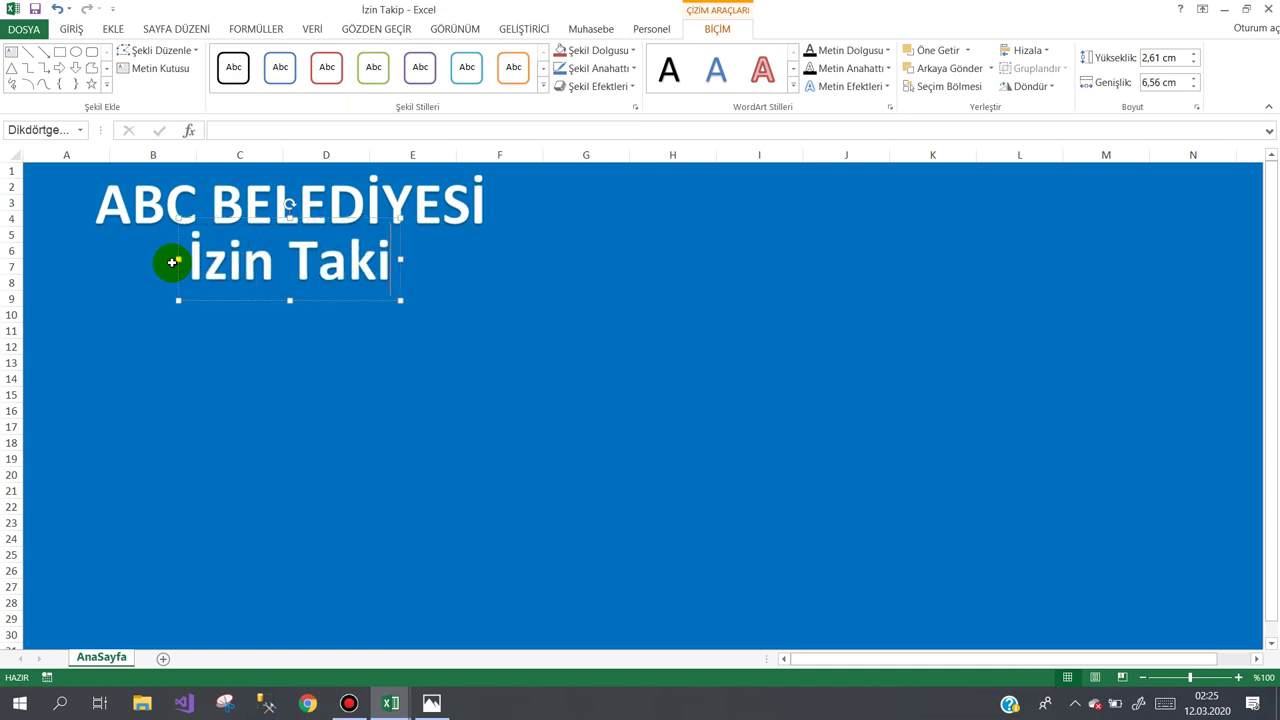
{"action": "type", "text": "p Prog"}
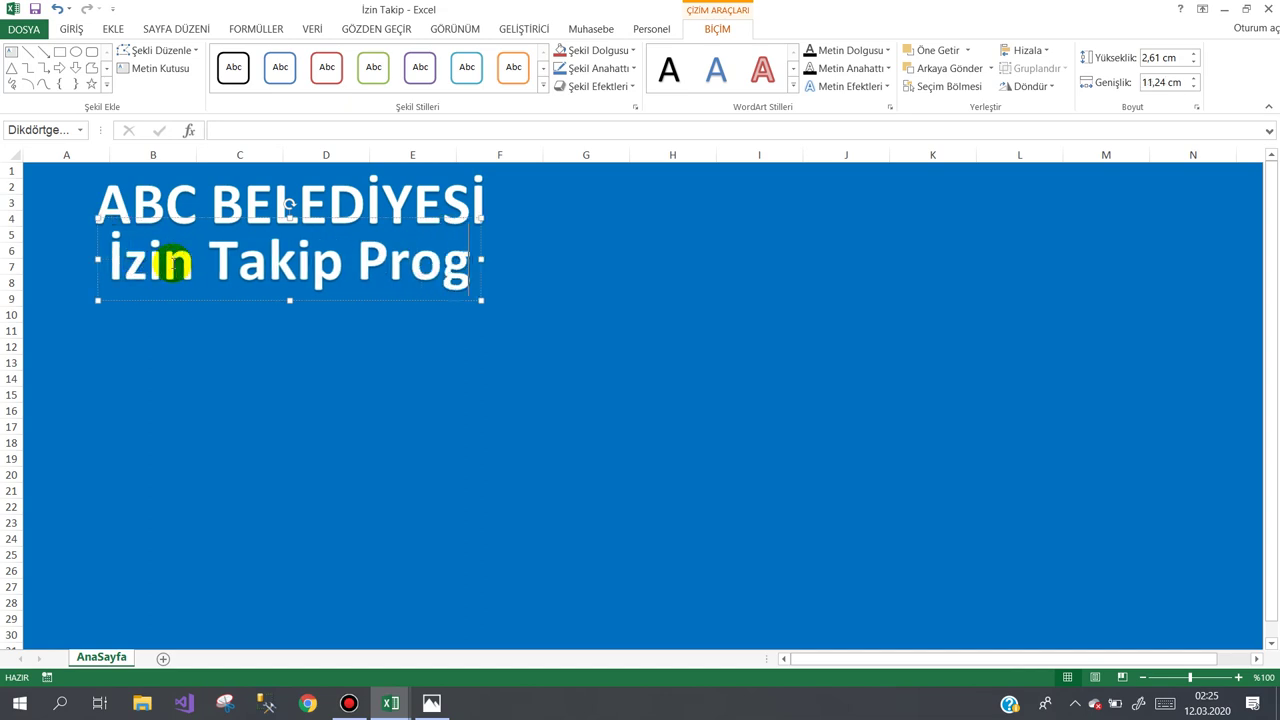
{"action": "type", "text": "ramı"}
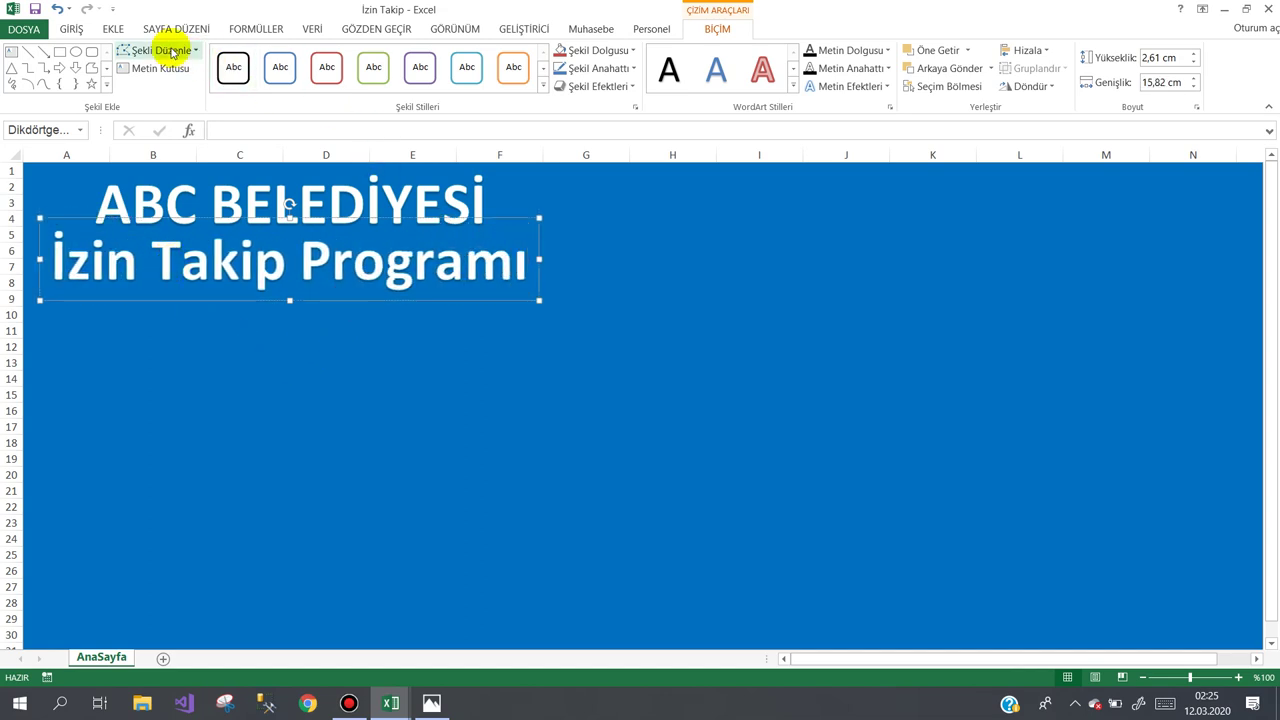
Try an orange shape style on the subtitle, undo it, then apply a purple WordArt style.
{"action": "left_click", "coordinate": [543, 68]}
{"action": "left_click", "coordinate": [509, 75]}
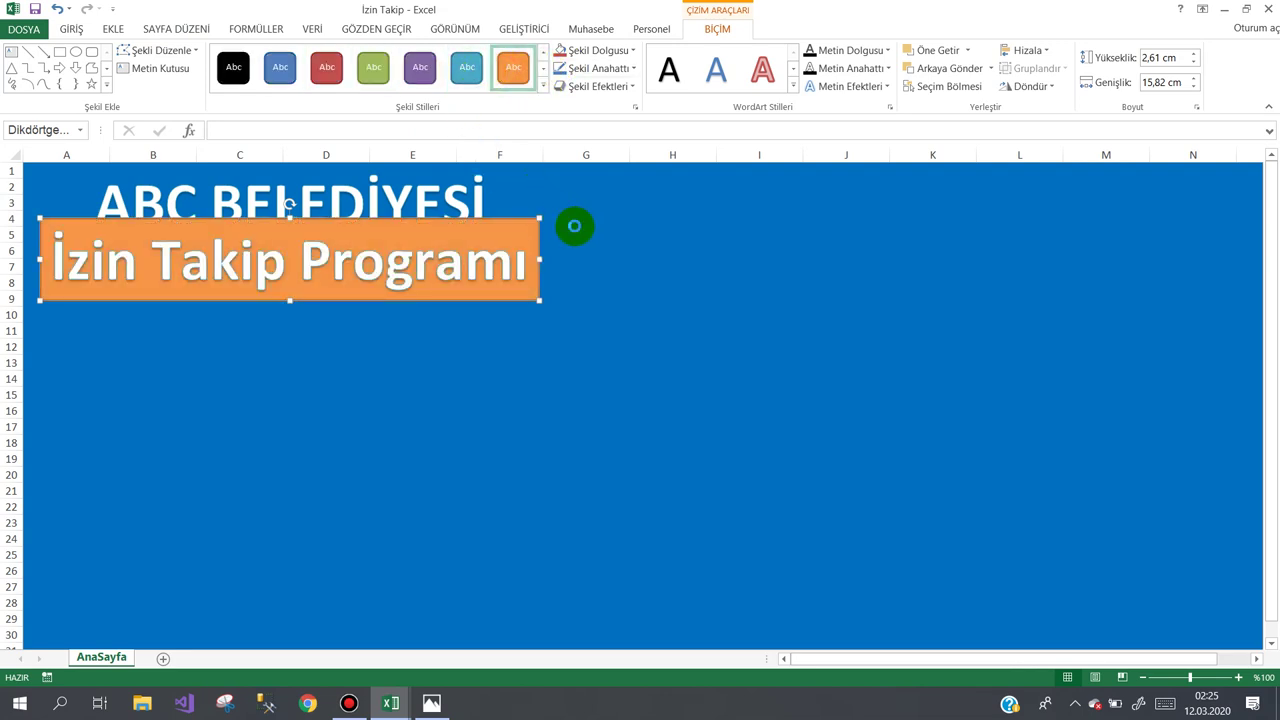
{"action": "key", "text": "ctrl+z"}
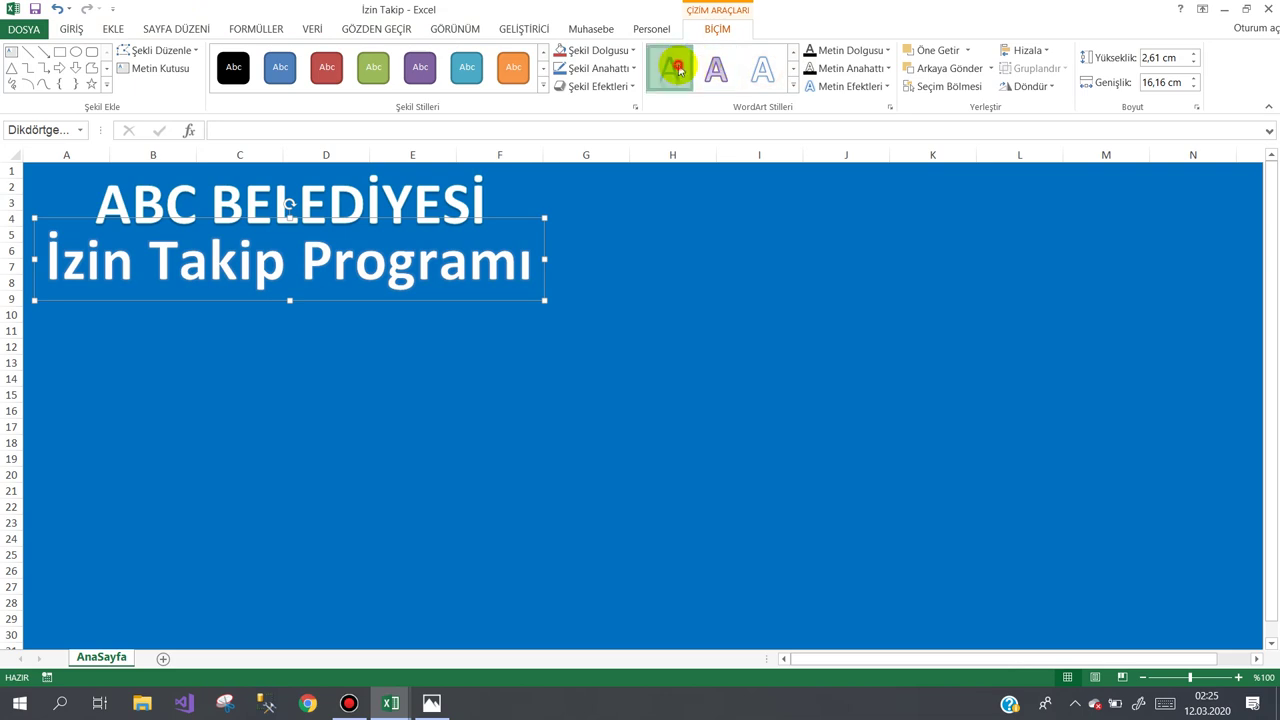
{"action": "left_click", "coordinate": [793, 69]}
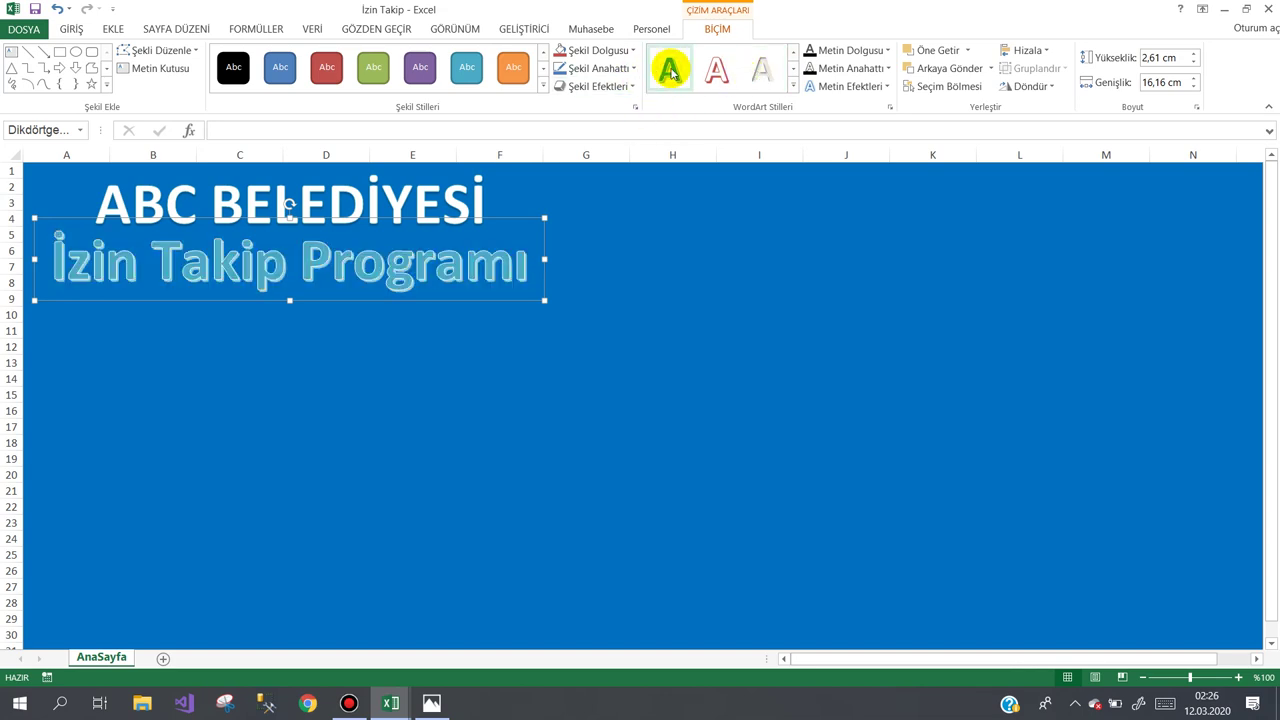
{"action": "left_click", "coordinate": [792, 66]}
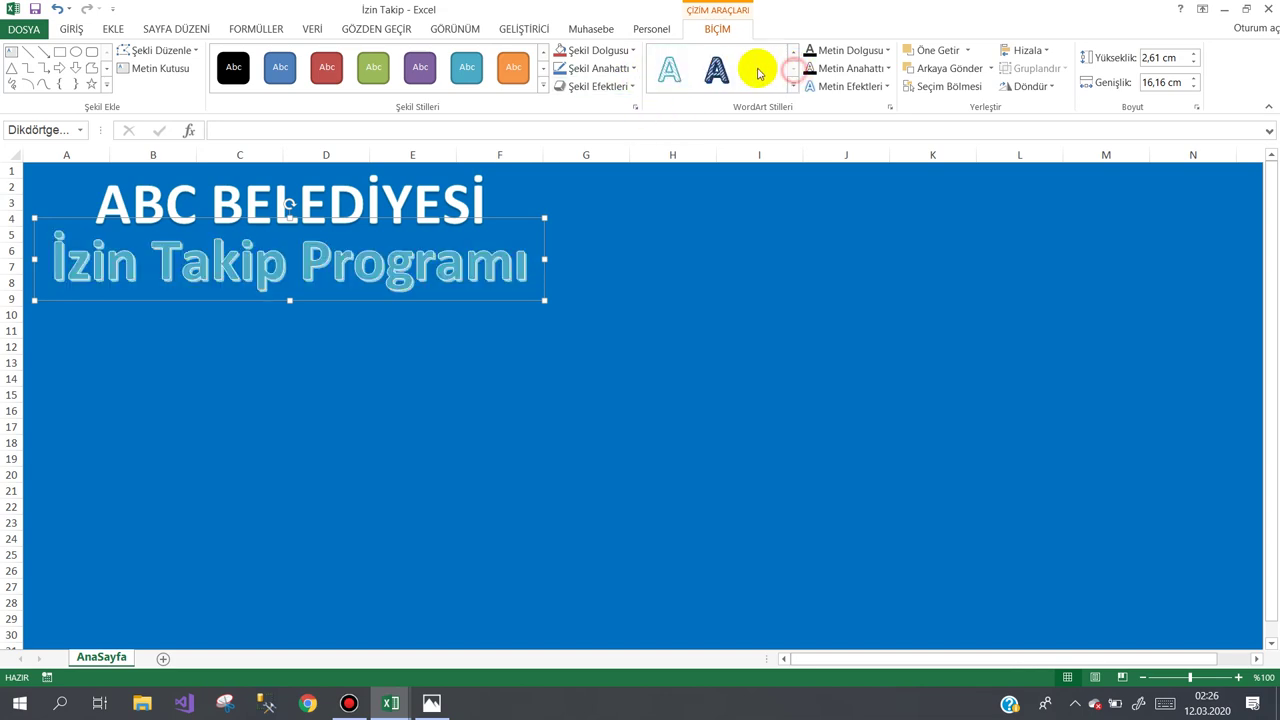
{"action": "left_click", "coordinate": [788, 55]}
{"action": "left_click", "coordinate": [791, 55]}
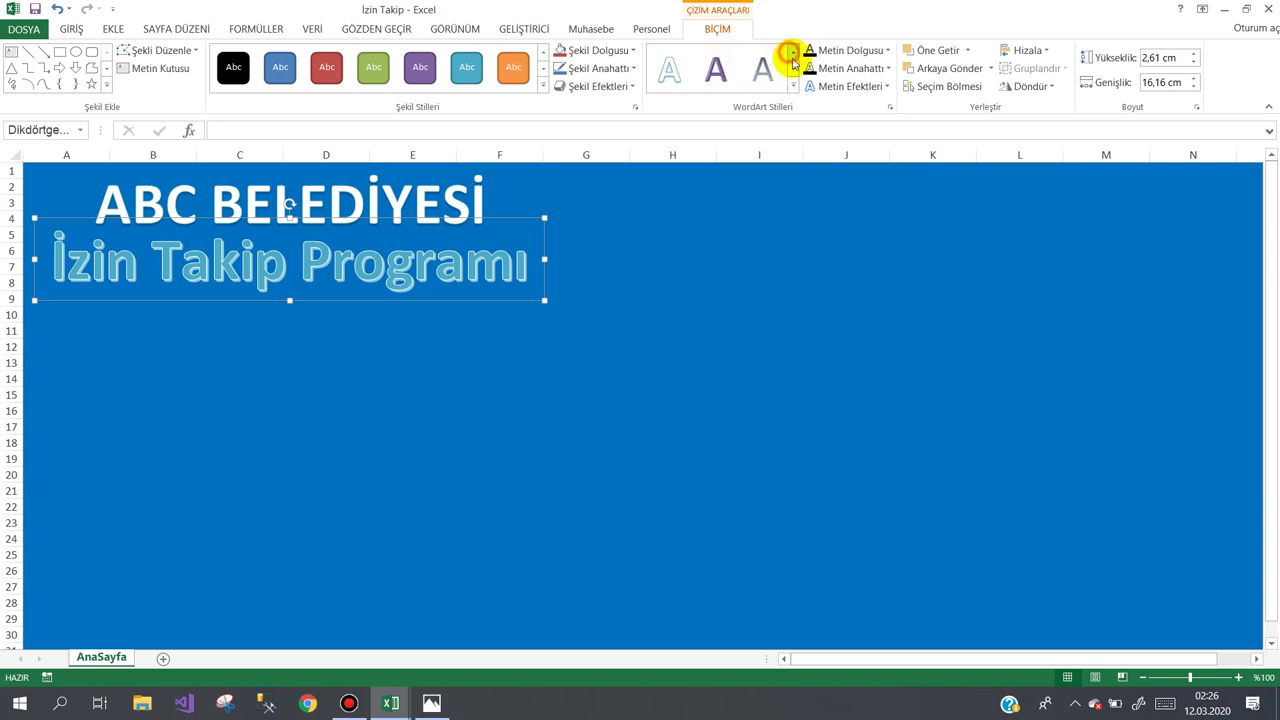
{"action": "left_click", "coordinate": [793, 58]}
{"action": "left_click", "coordinate": [715, 68]}
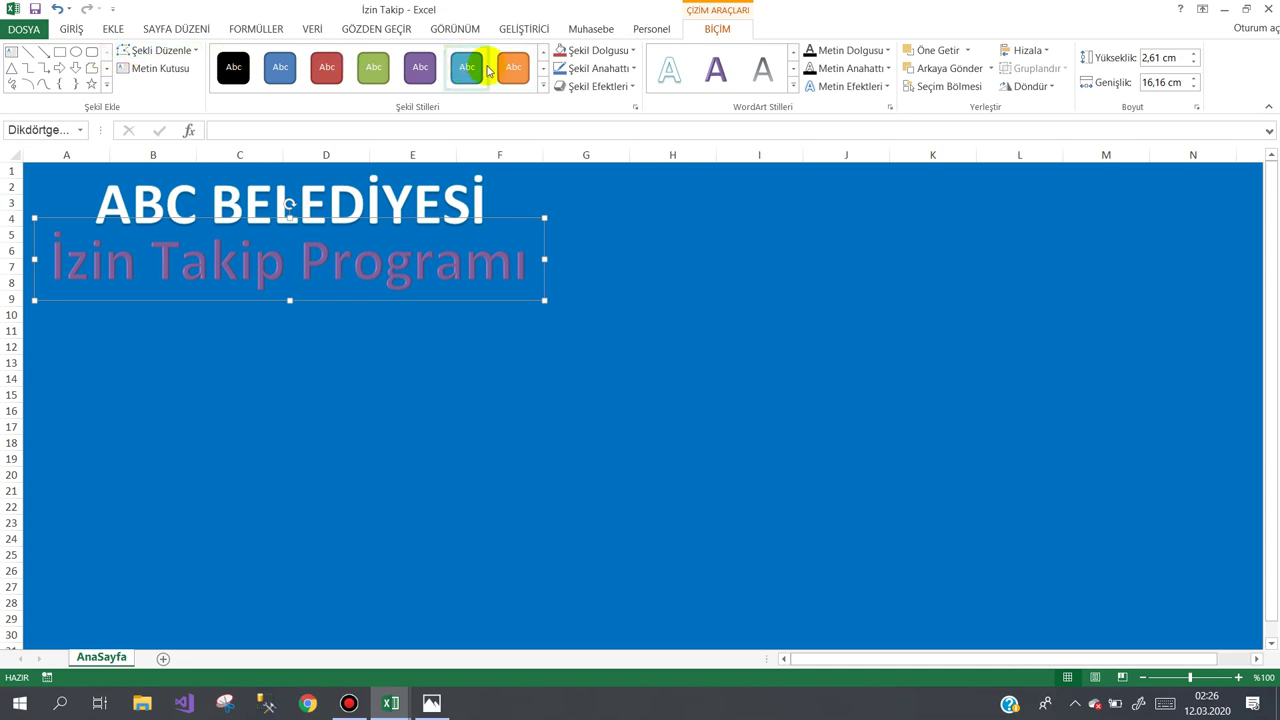
Set the subtitle's text fill to yellow, then select both the title and subtitle shapes.
{"action": "left_click", "coordinate": [879, 50]}
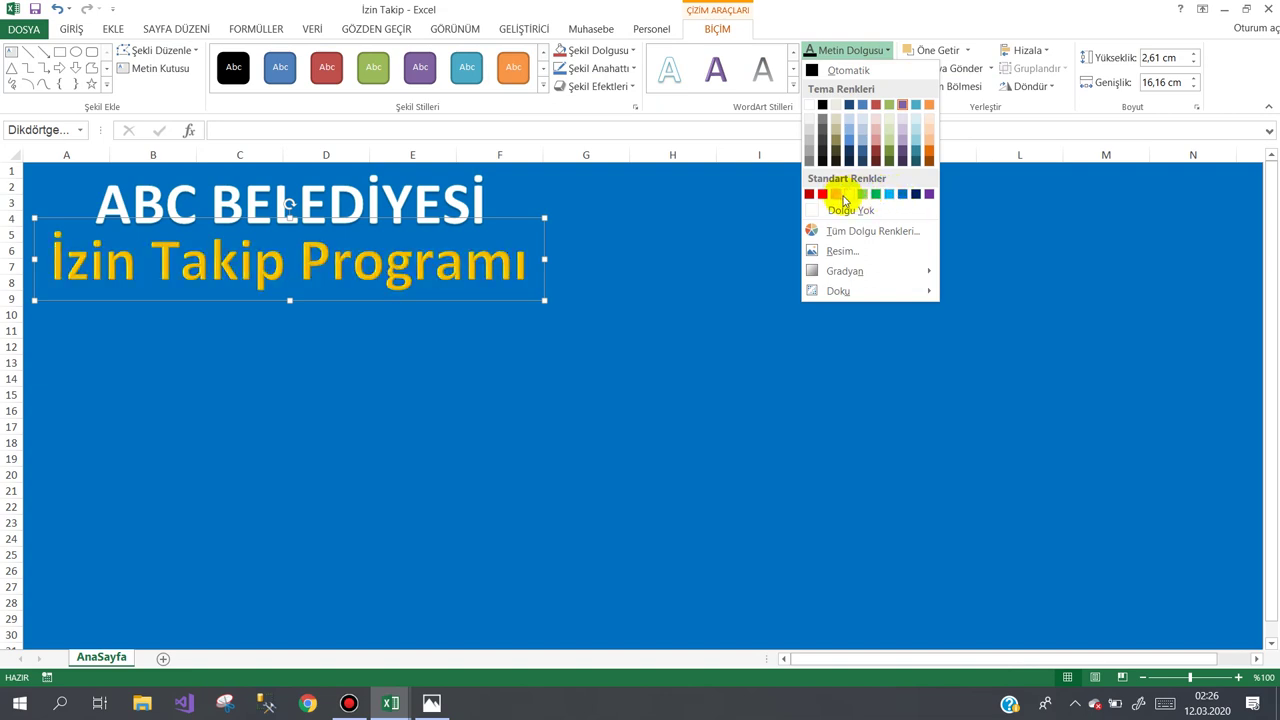
{"action": "left_click", "coordinate": [850, 194]}
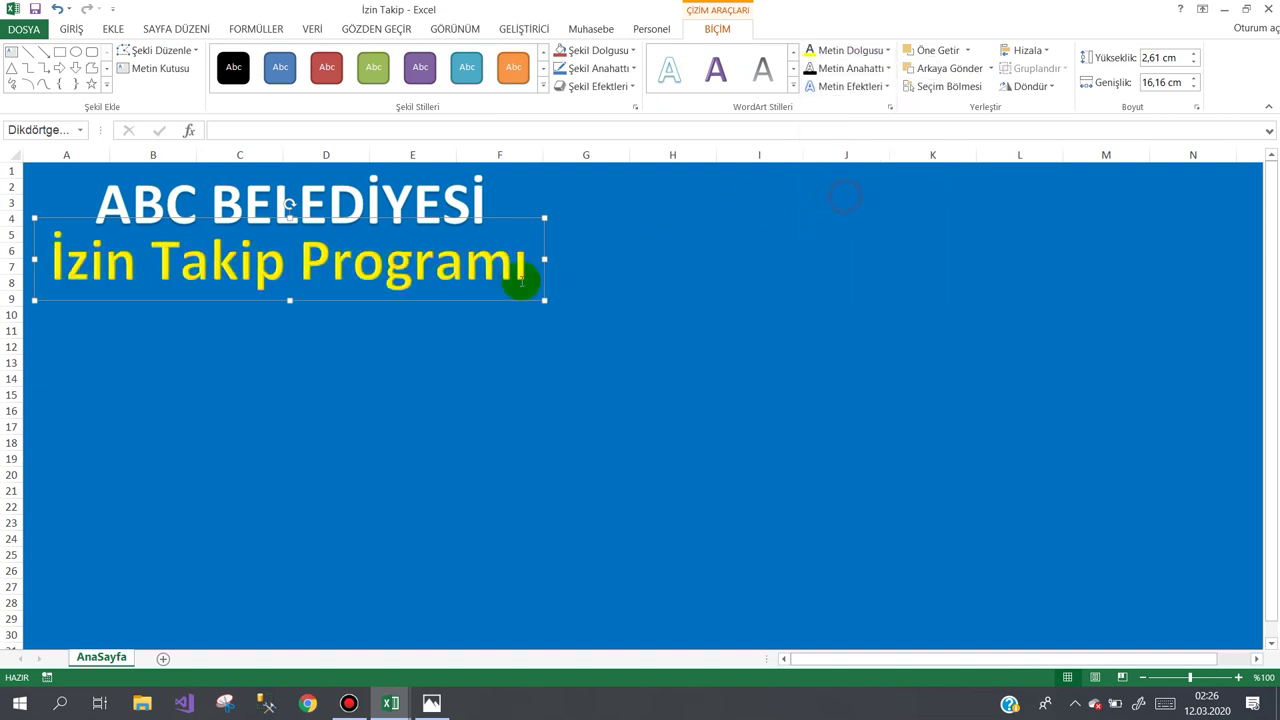
{"action": "left_click", "coordinate": [445, 193]}
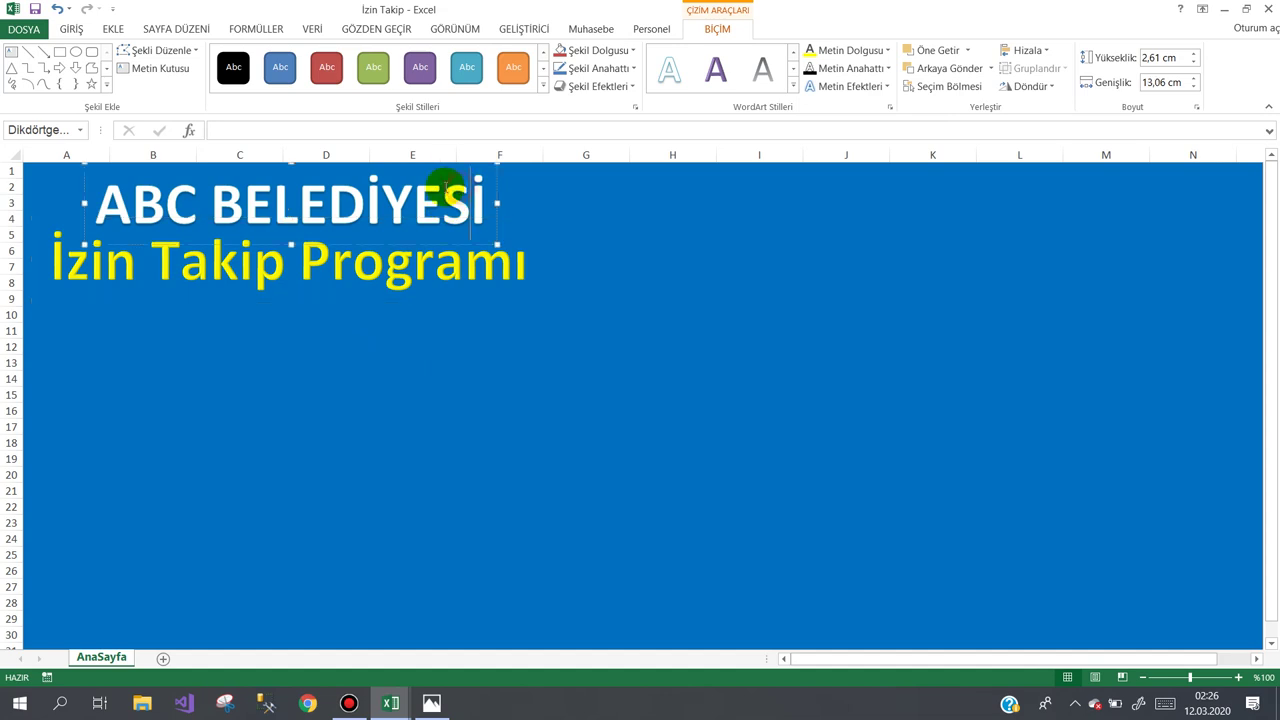
{"action": "left_click", "coordinate": [503, 280], "text": "shift"}
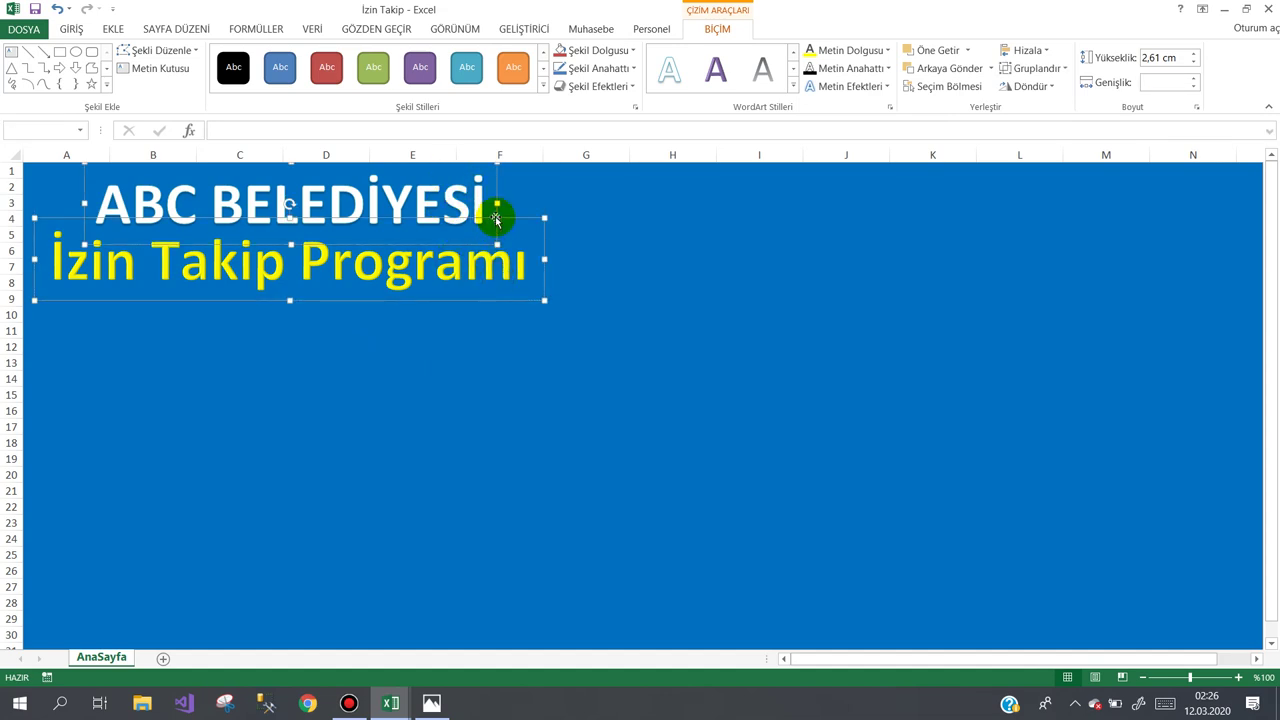
Group the 'ABC BELEDİYESİ' and 'İzin Takip Programı' shapes via right-click Gruplandır.
{"action": "right_click", "coordinate": [496, 218]}
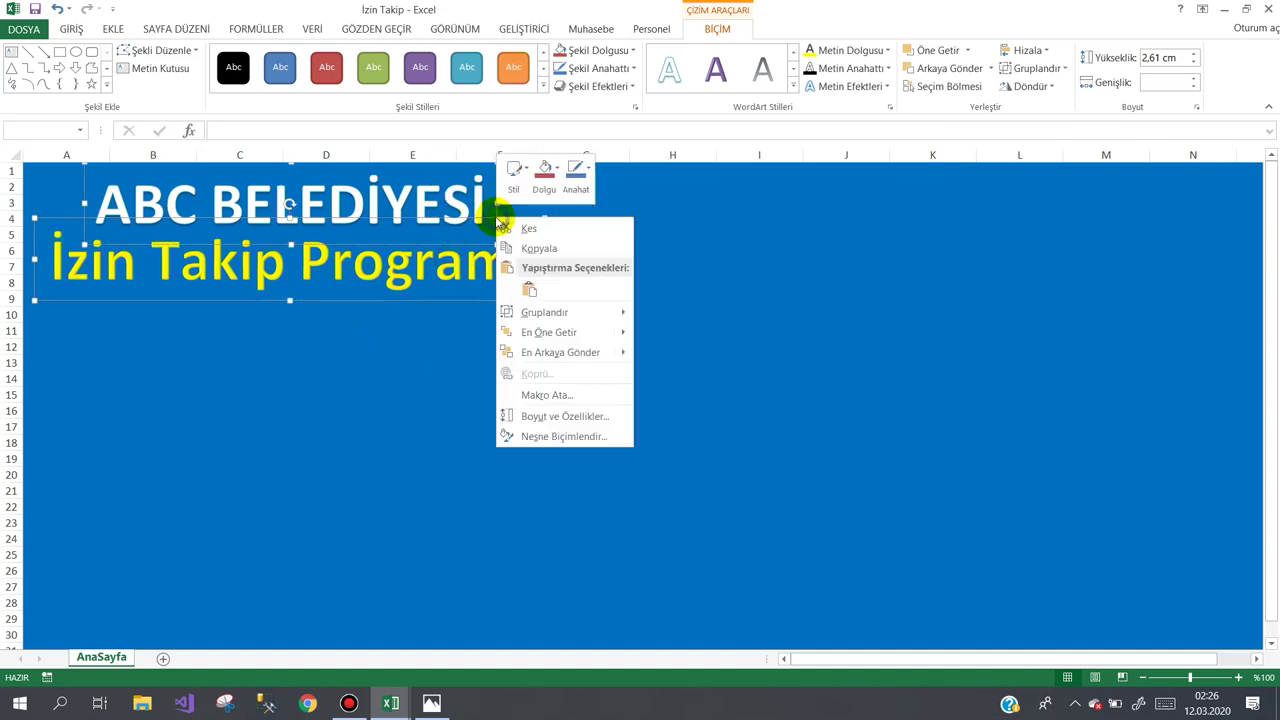
{"action": "mouse_move", "coordinate": [569, 316]}
{"action": "left_click", "coordinate": [655, 315]}
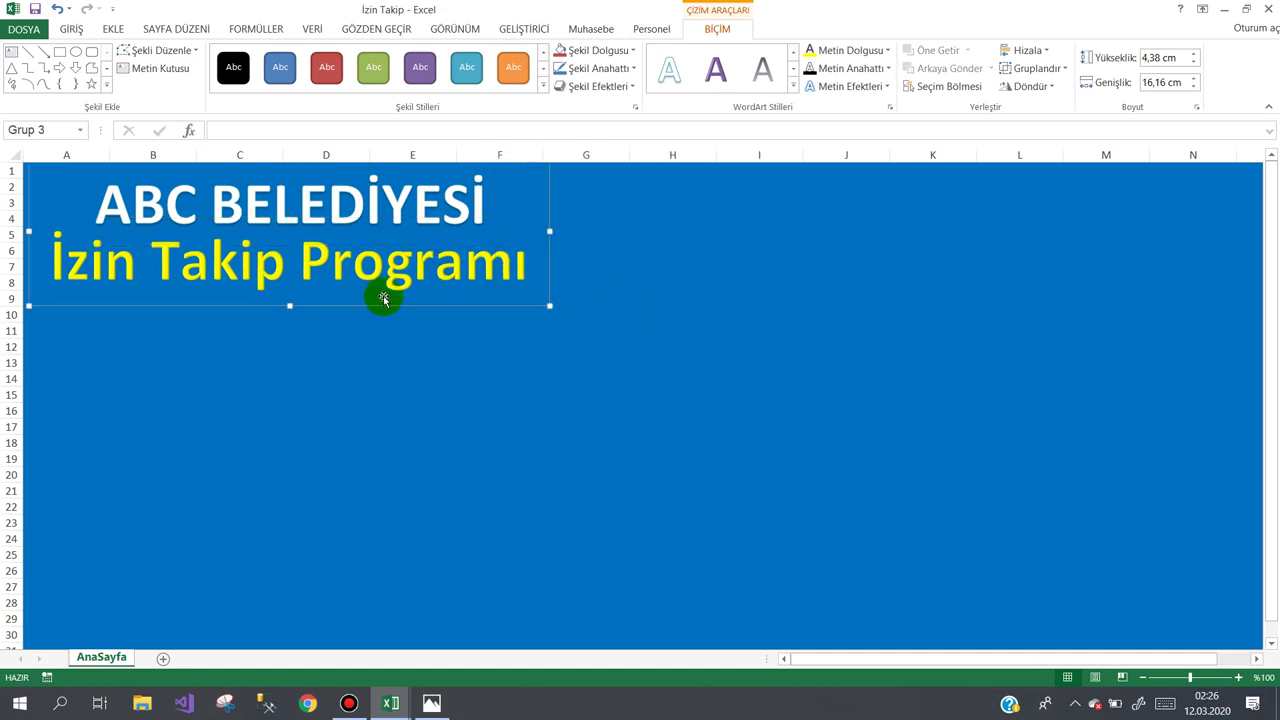
{"action": "left_click", "coordinate": [606, 248]}
{"action": "left_click", "coordinate": [476, 271]}
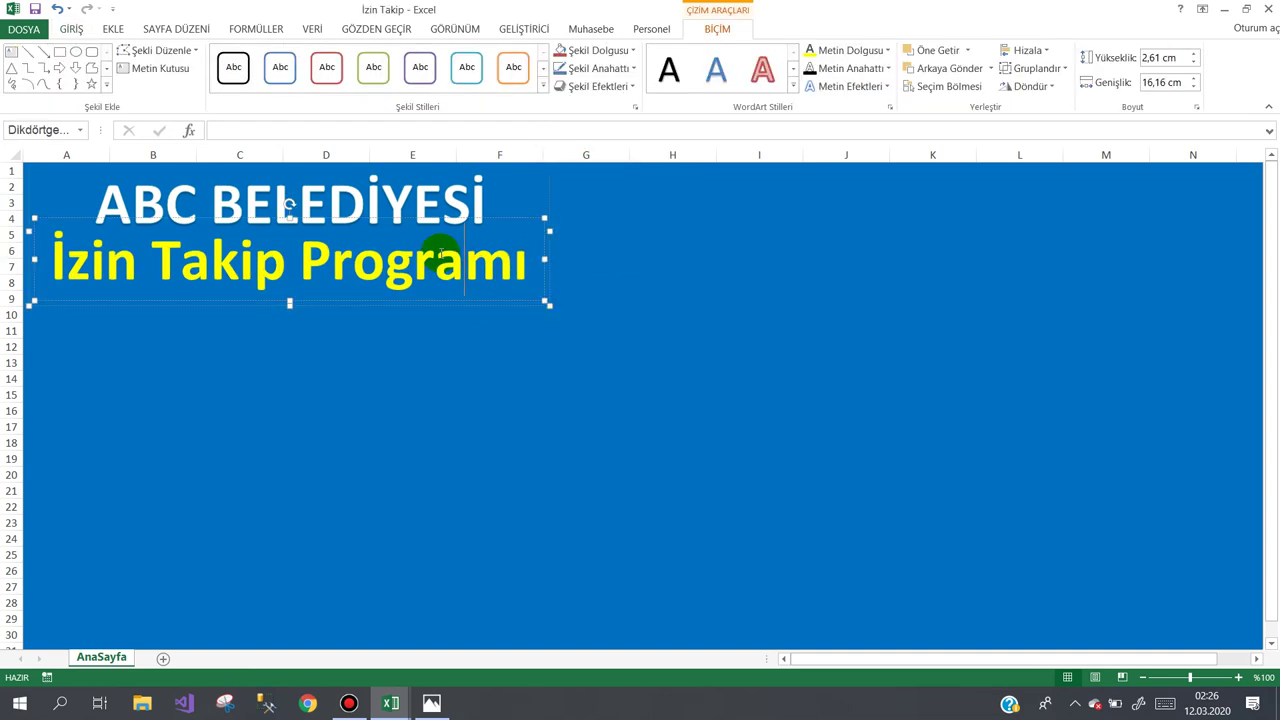
{"action": "left_click", "coordinate": [434, 207]}
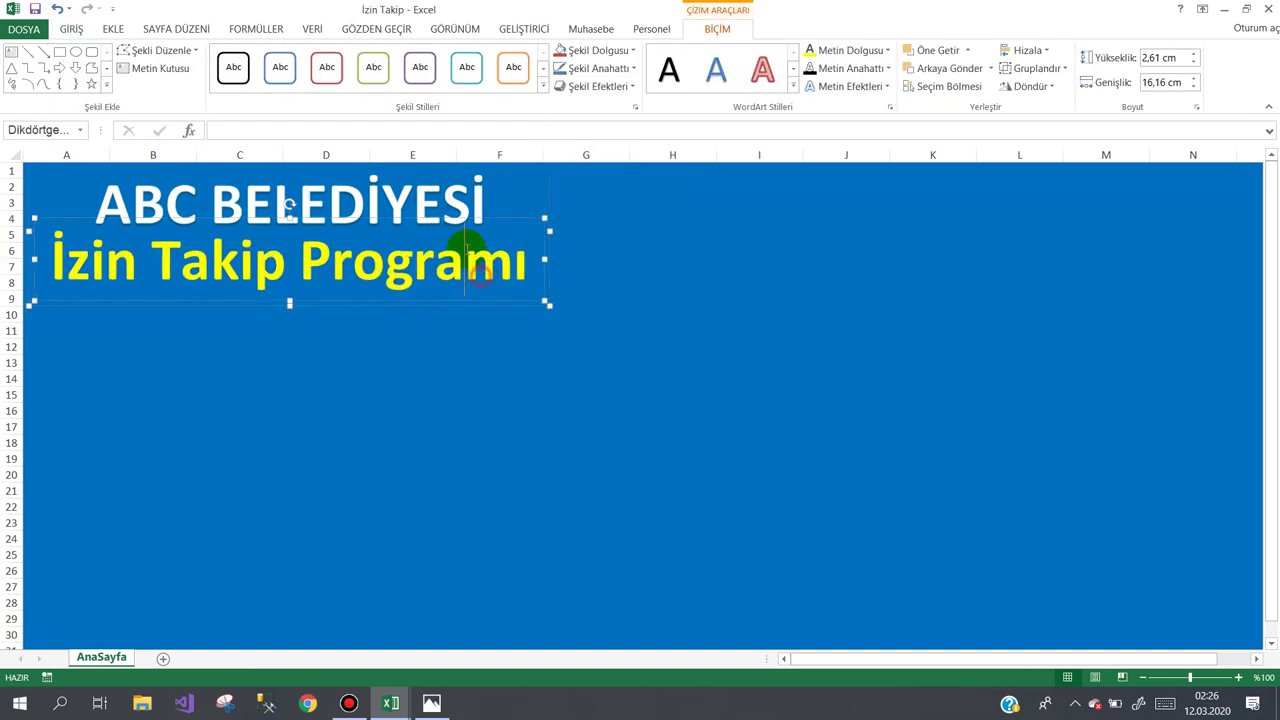
{"action": "left_click", "coordinate": [618, 234]}
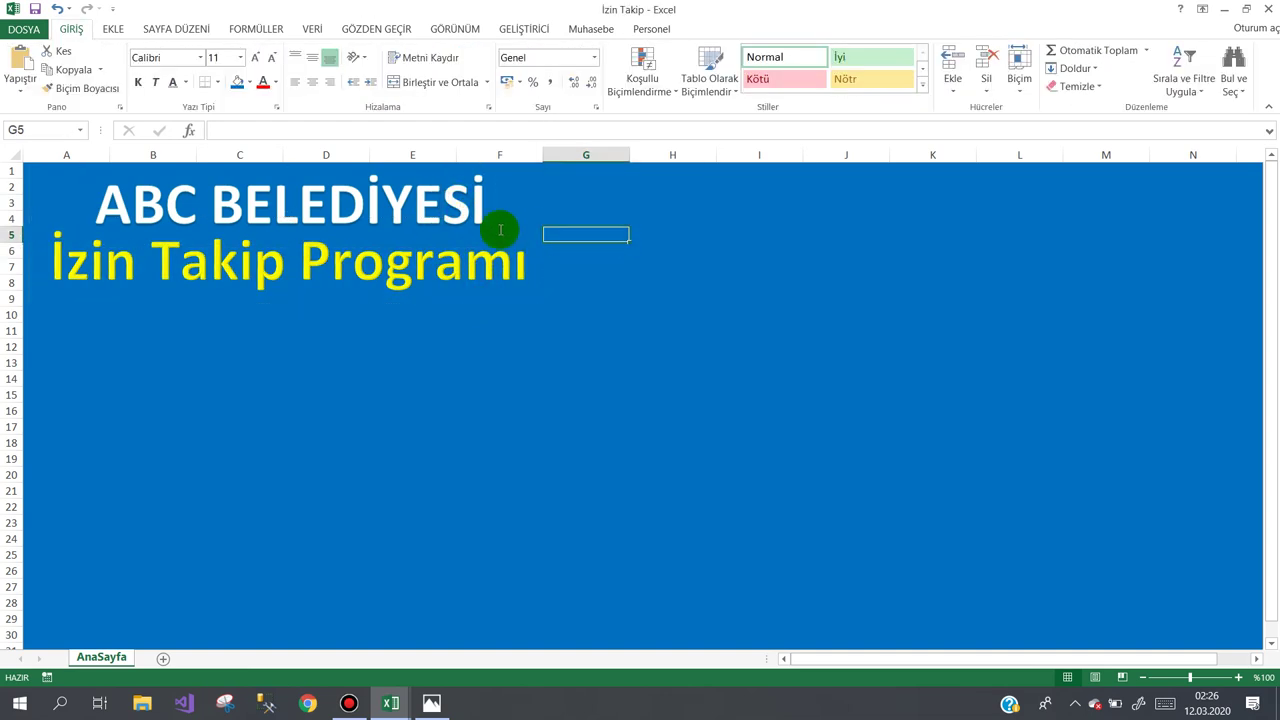
{"action": "left_click", "coordinate": [490, 224]}
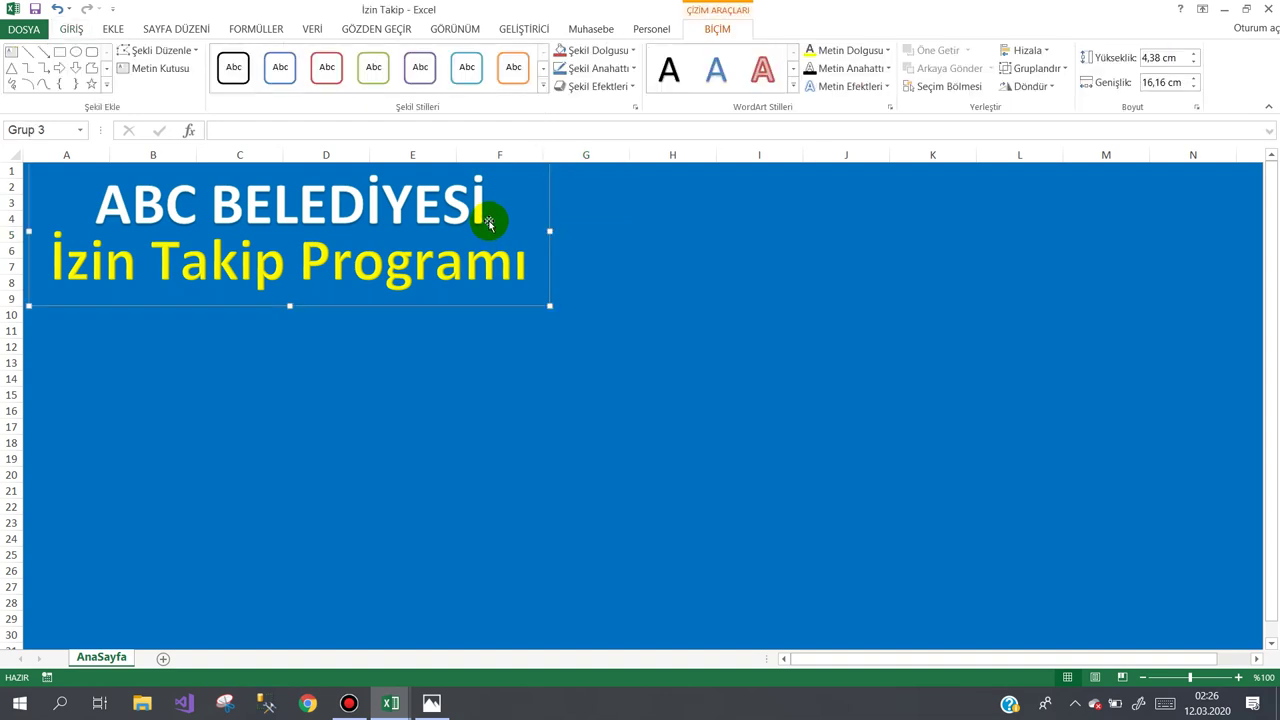
On the Geliştirici tab, start a macro recording and stop it again.
{"action": "left_click", "coordinate": [545, 30]}
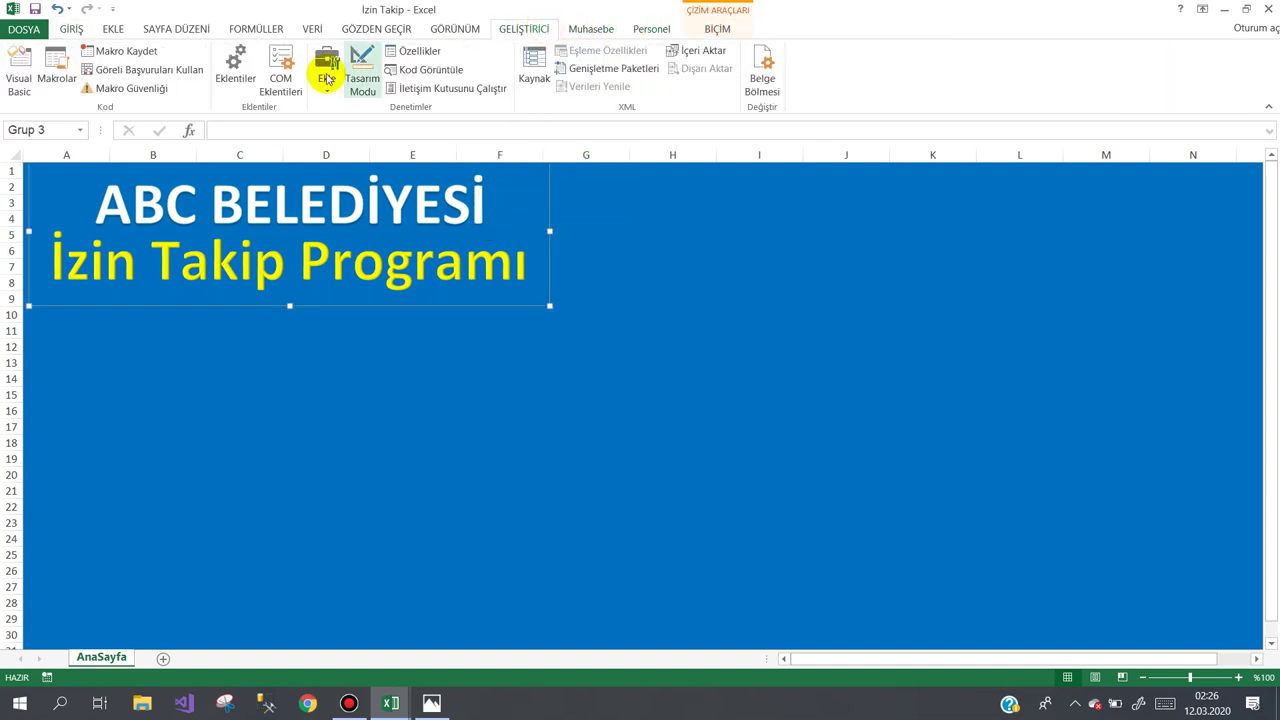
{"action": "left_click", "coordinate": [128, 56]}
{"action": "left_click", "coordinate": [957, 474]}
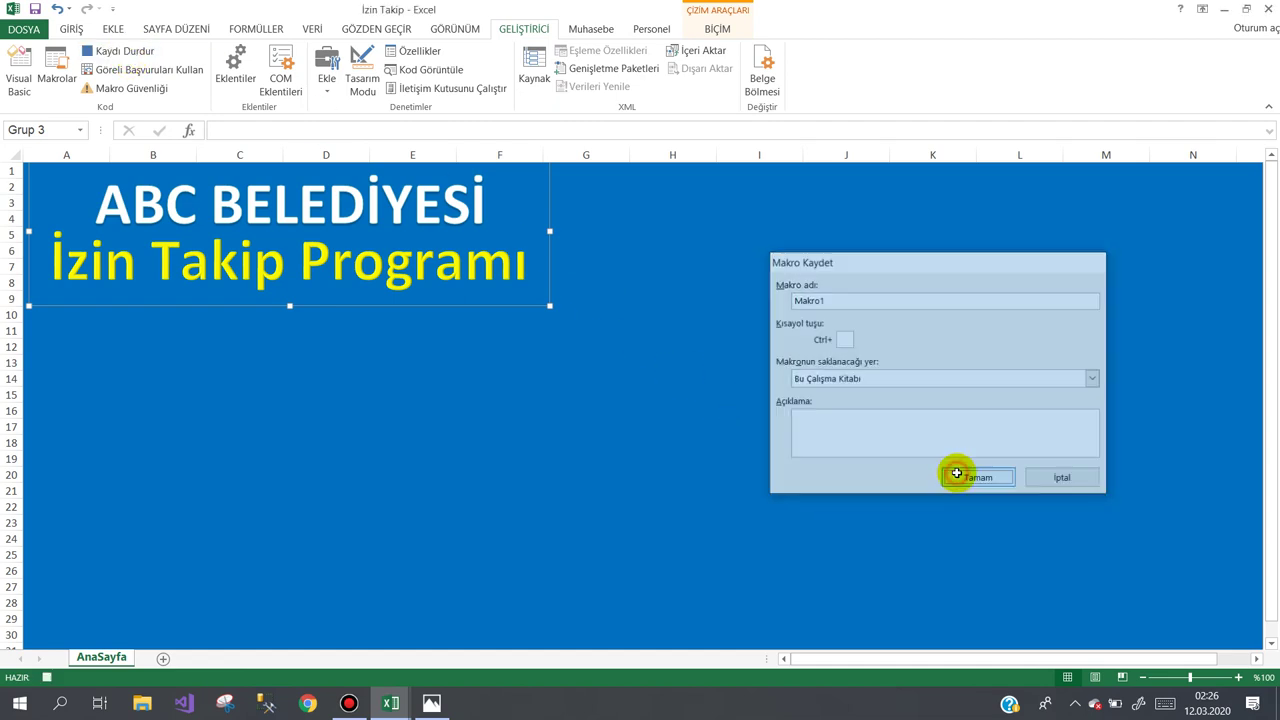
{"action": "left_click", "coordinate": [134, 48]}
Select the grouped title object and cut it with Ctrl+X.
{"action": "left_click", "coordinate": [166, 346]}
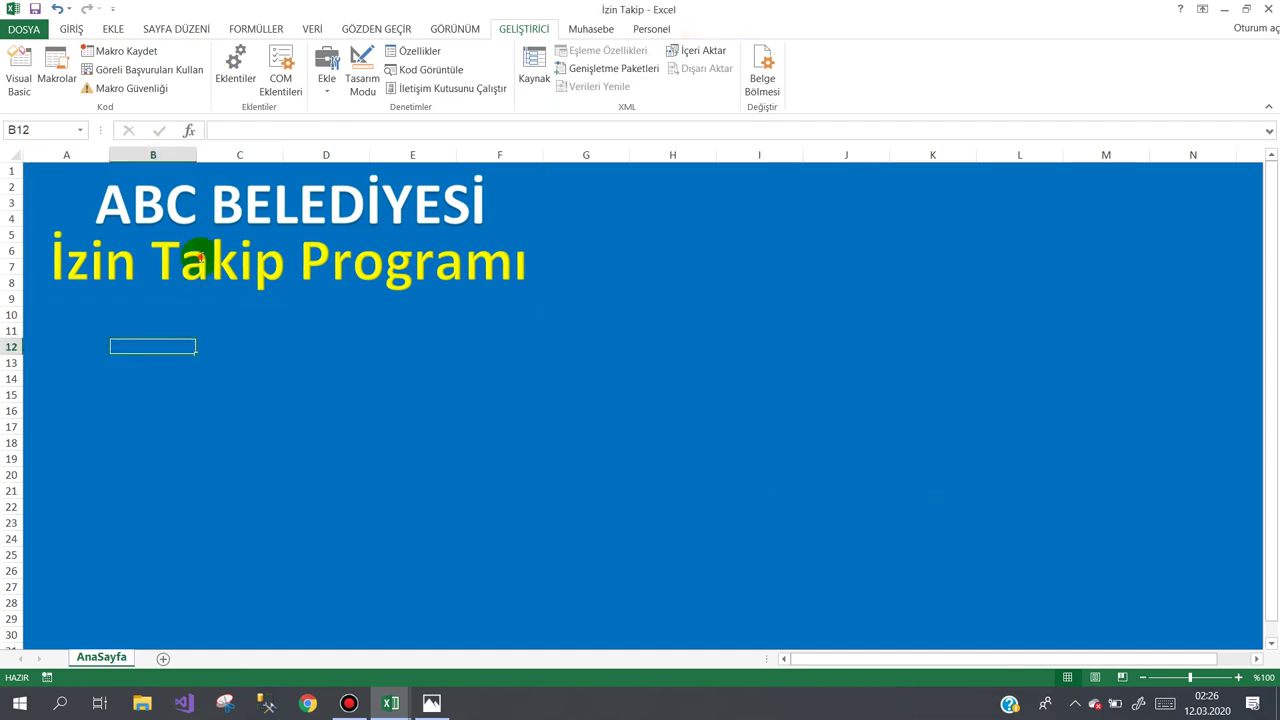
{"action": "left_click", "coordinate": [210, 257]}
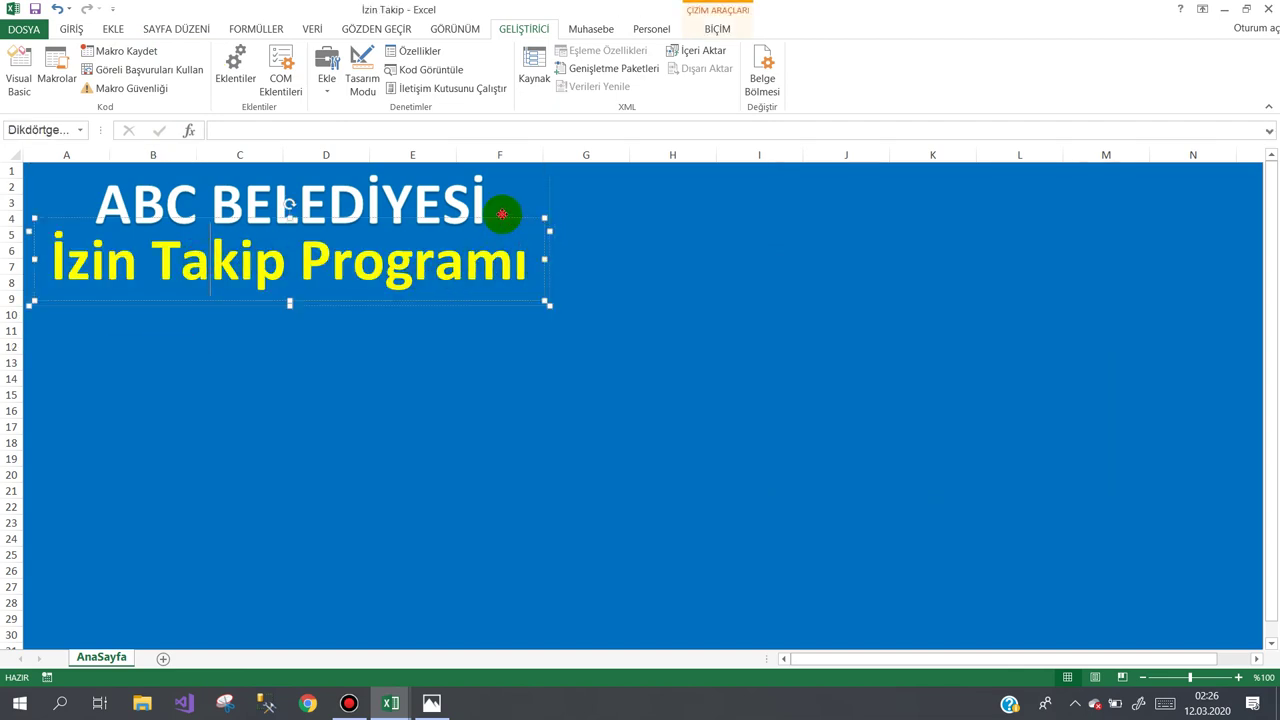
{"action": "left_click", "coordinate": [650, 218]}
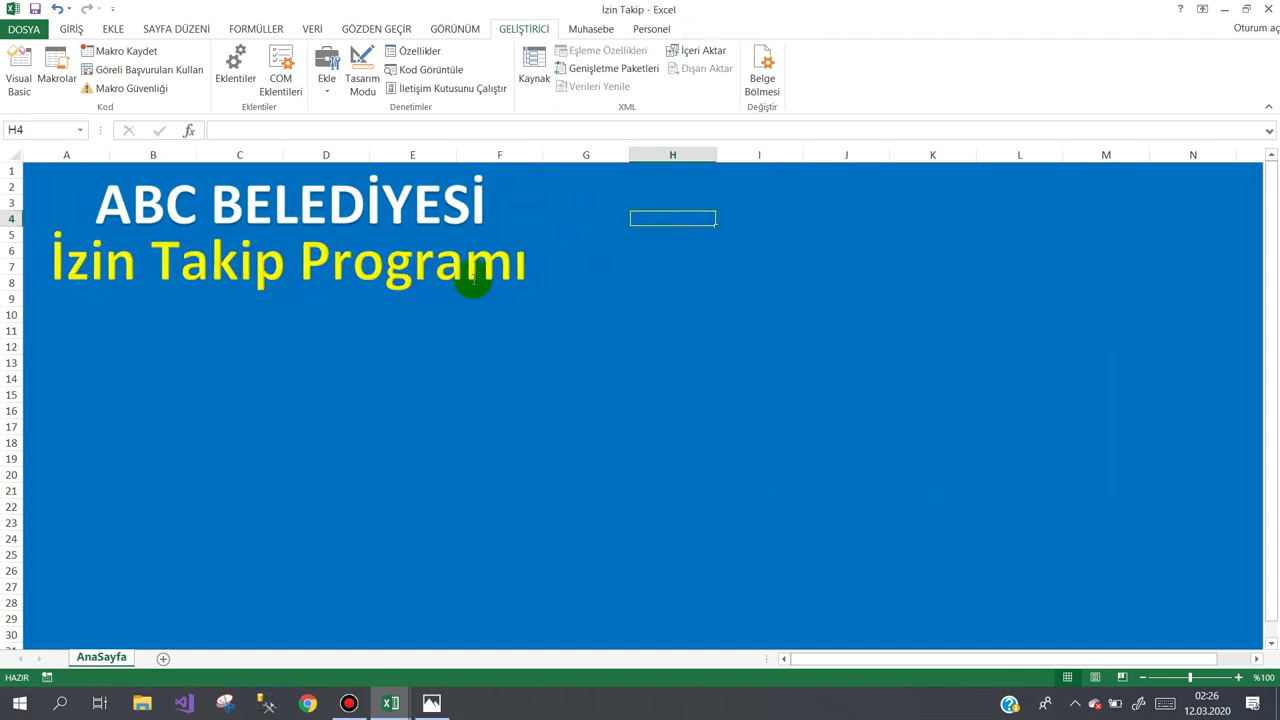
{"action": "left_click", "coordinate": [514, 302]}
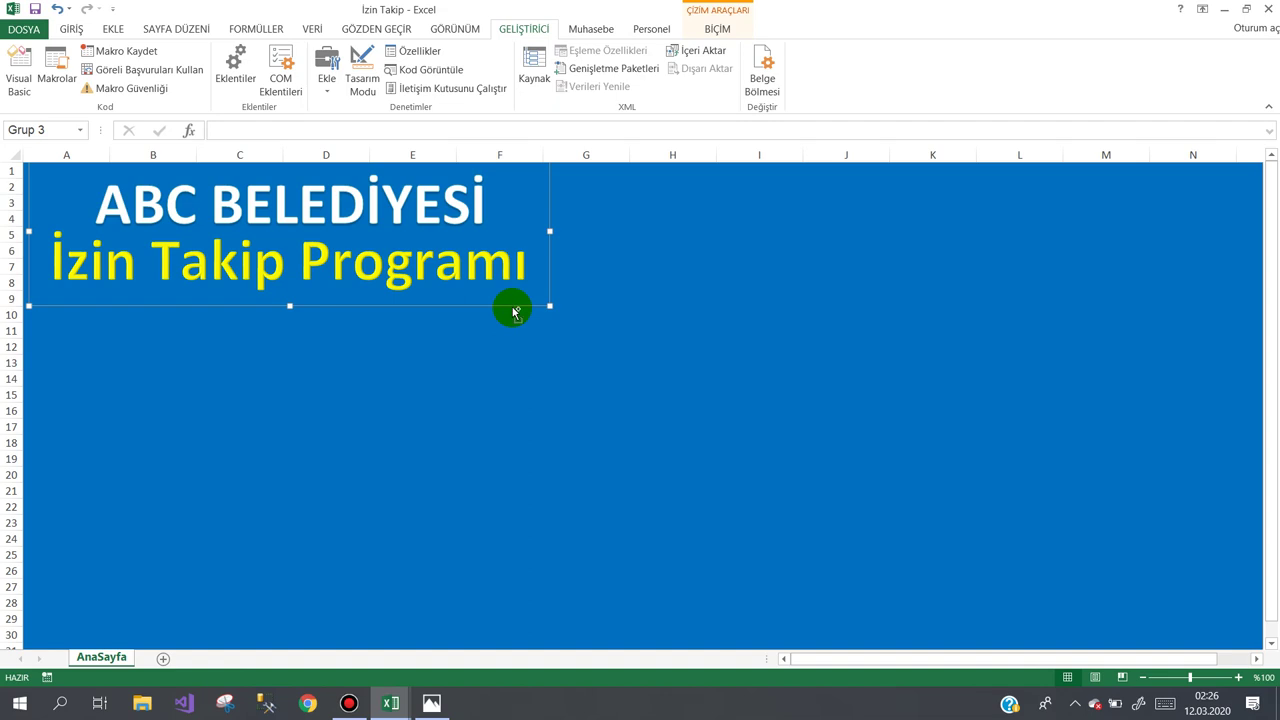
{"action": "key", "text": "ctrl+x"}
Paste the title back as a picture at E4 and move it to the top-left.
{"action": "right_click", "coordinate": [372, 219]}
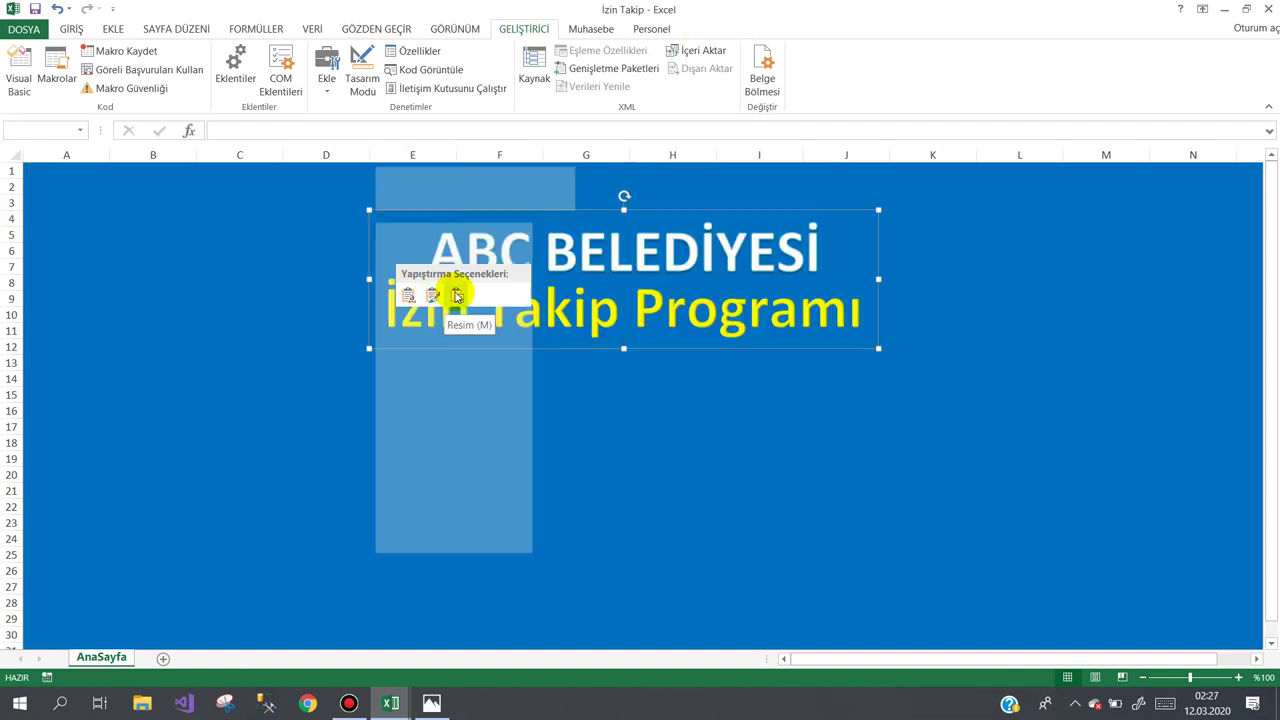
{"action": "left_click", "coordinate": [456, 295]}
{"action": "left_click_drag", "start_coordinate": [546, 342], "coordinate": [209, 294]}
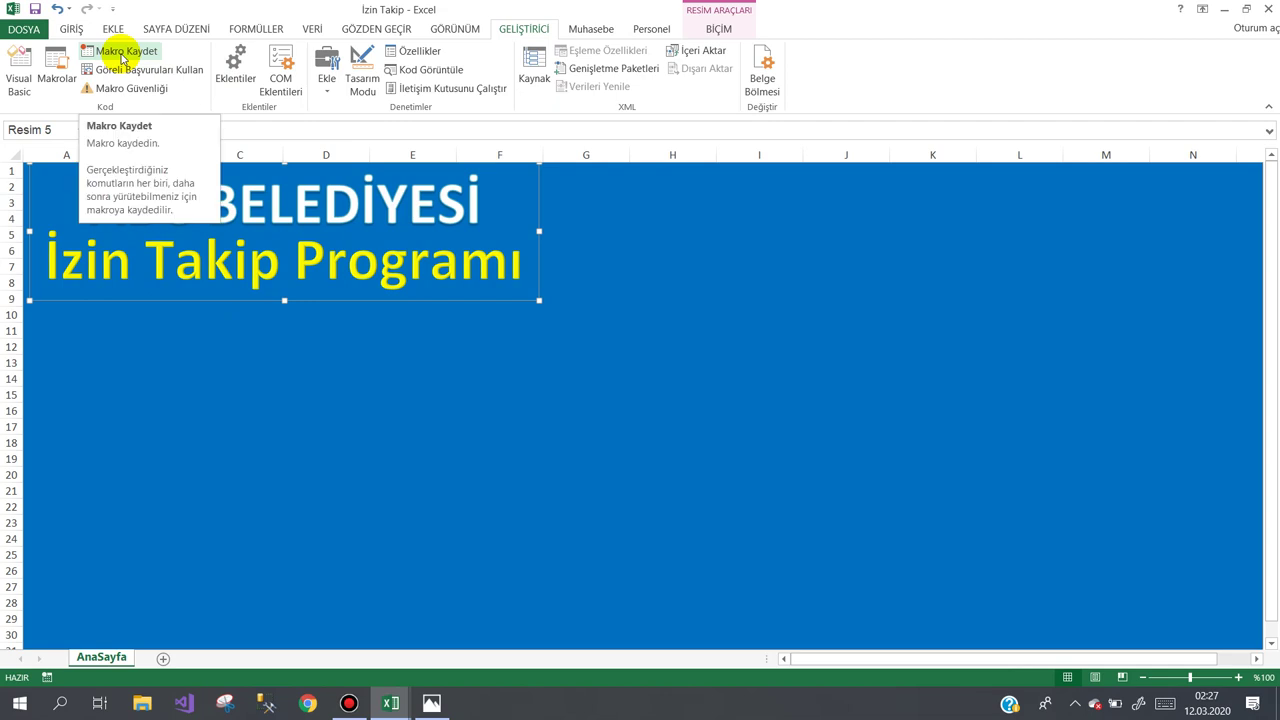
Record a new macro, Makro3, in this workbook, then stop the recording.
{"action": "left_click", "coordinate": [122, 52]}
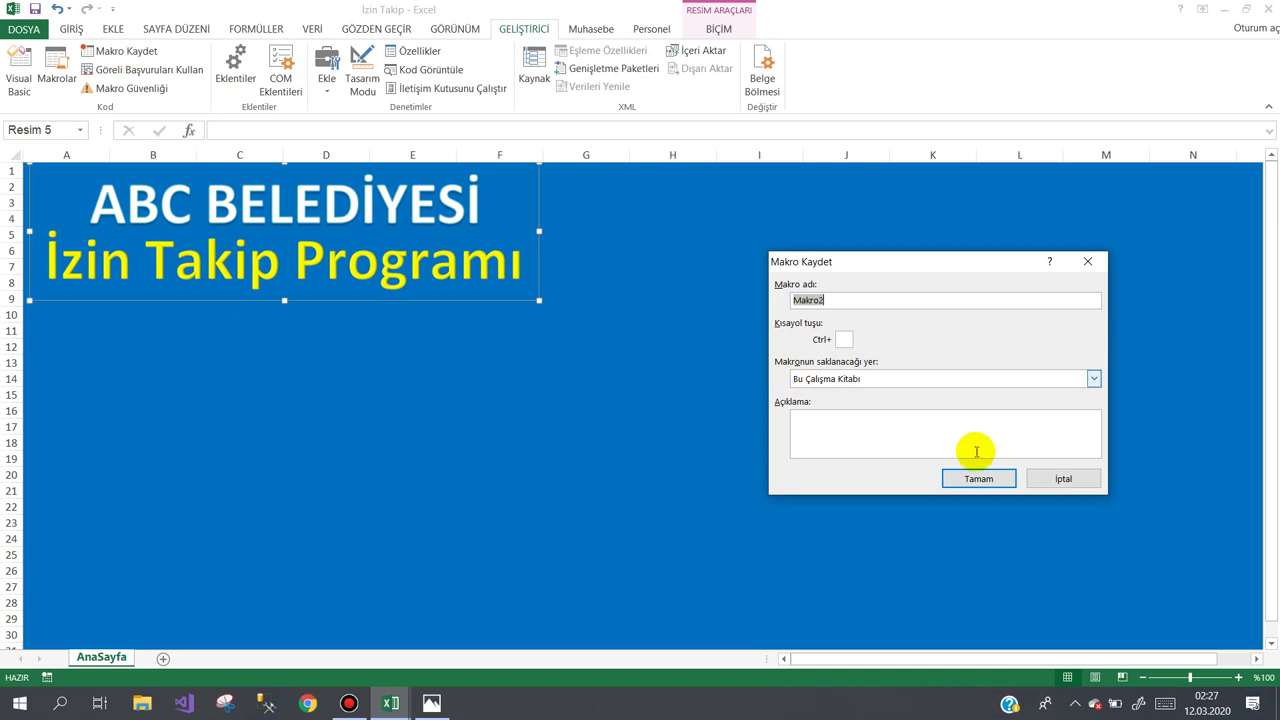
{"action": "left_click", "coordinate": [964, 482]}
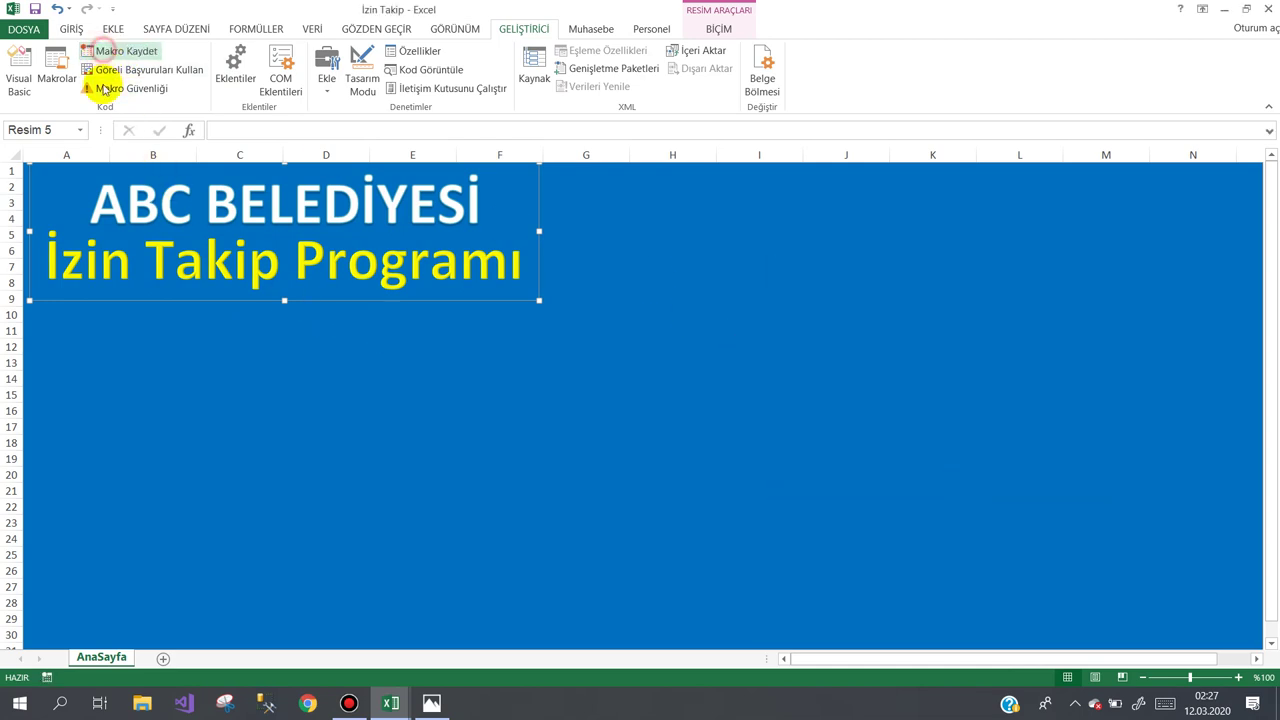
{"action": "left_click", "coordinate": [83, 318]}
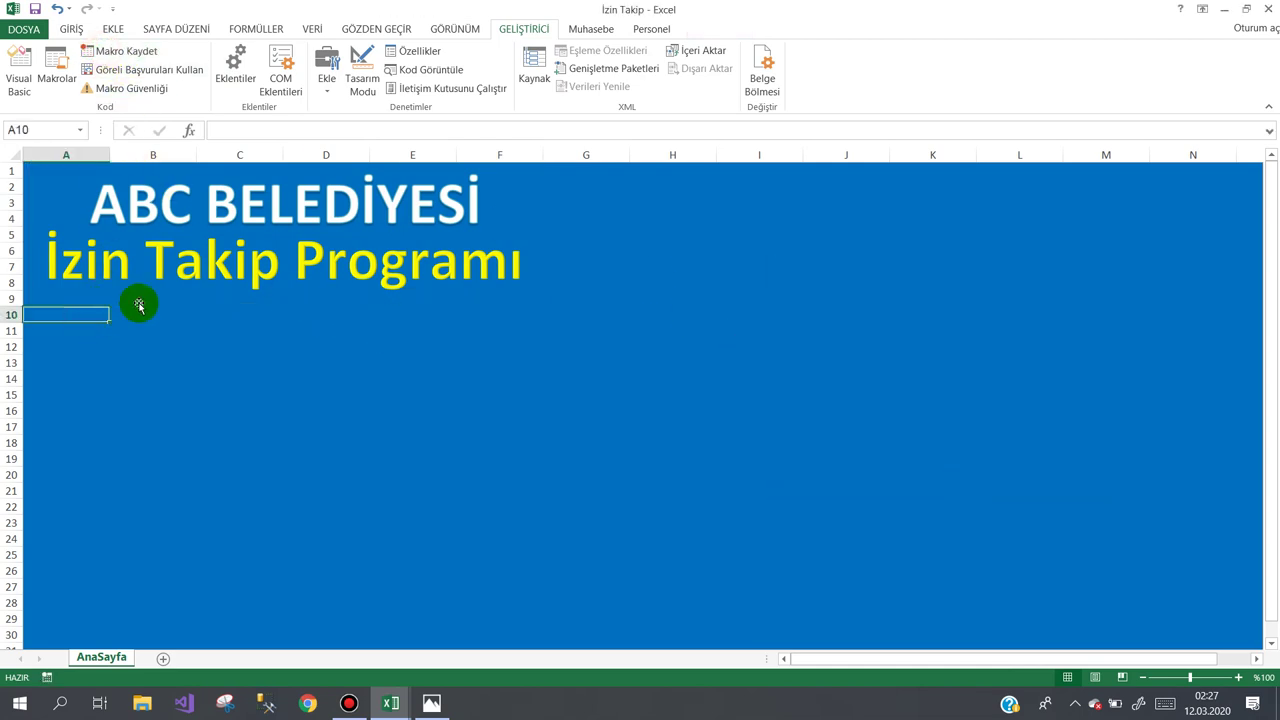
{"action": "left_click", "coordinate": [178, 265]}
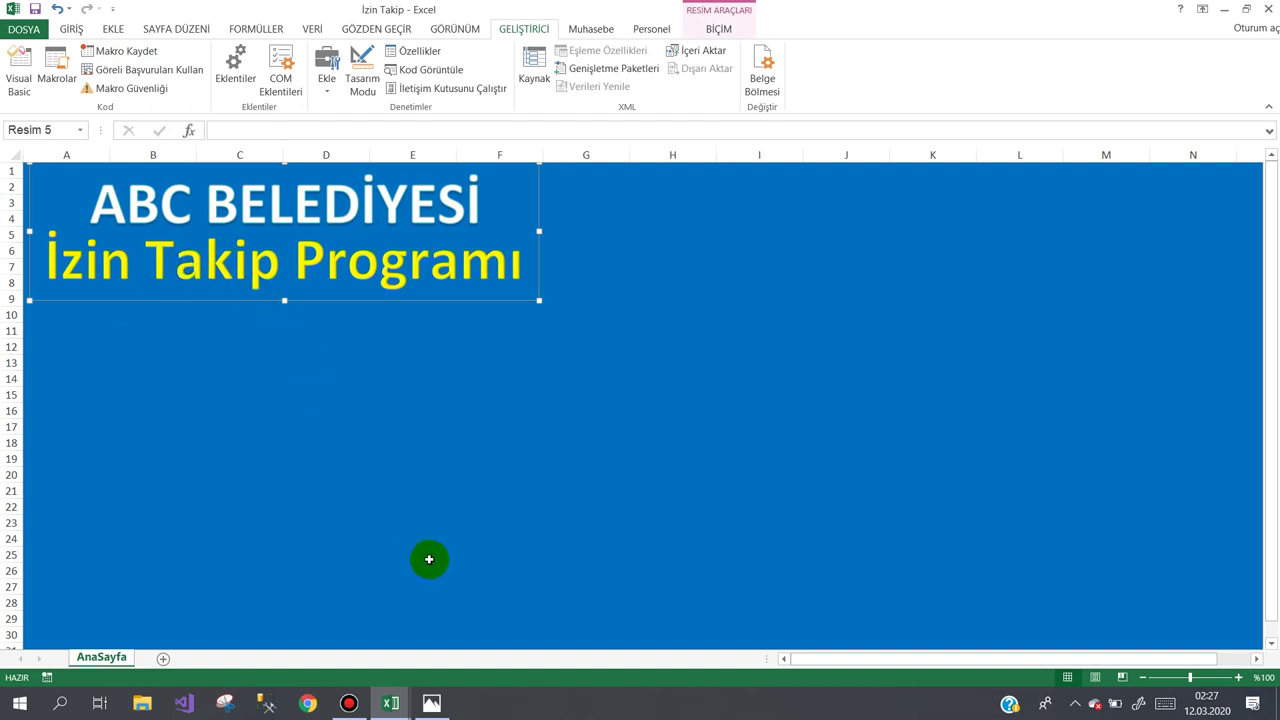
{"action": "left_click", "coordinate": [350, 703]}
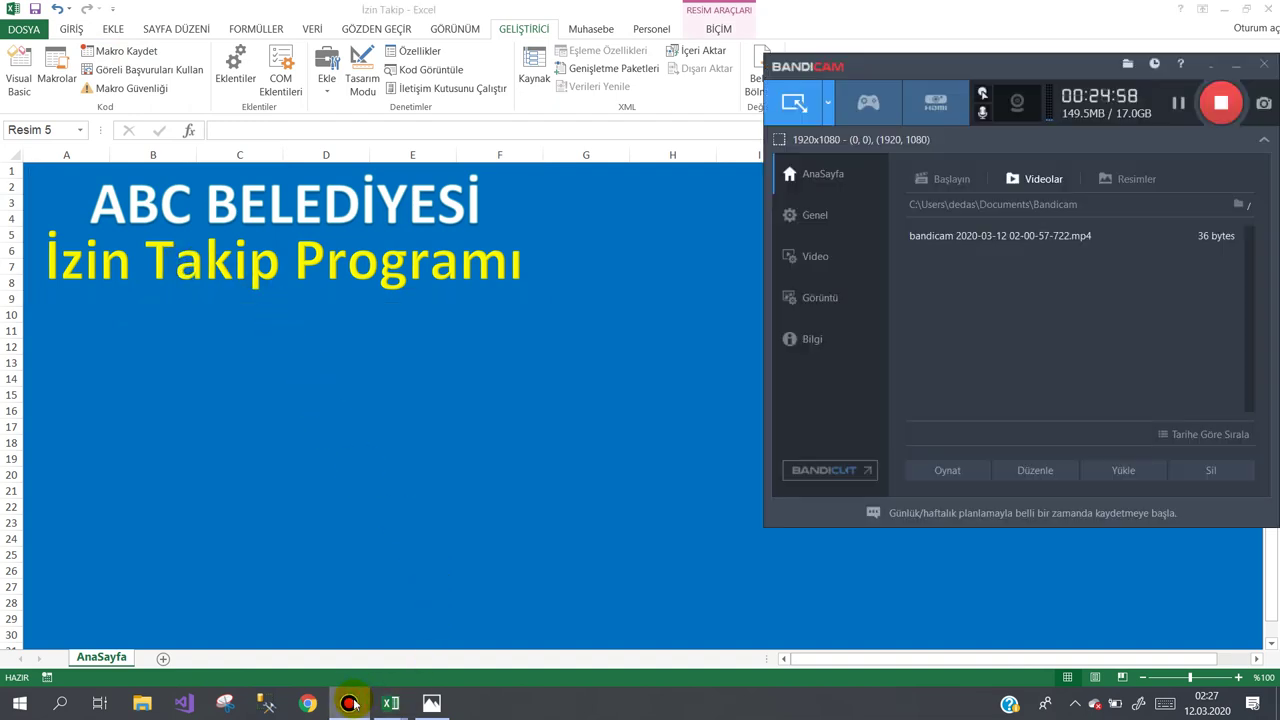
{"action": "left_click", "coordinate": [350, 703]}
{"action": "left_click", "coordinate": [500, 377]}
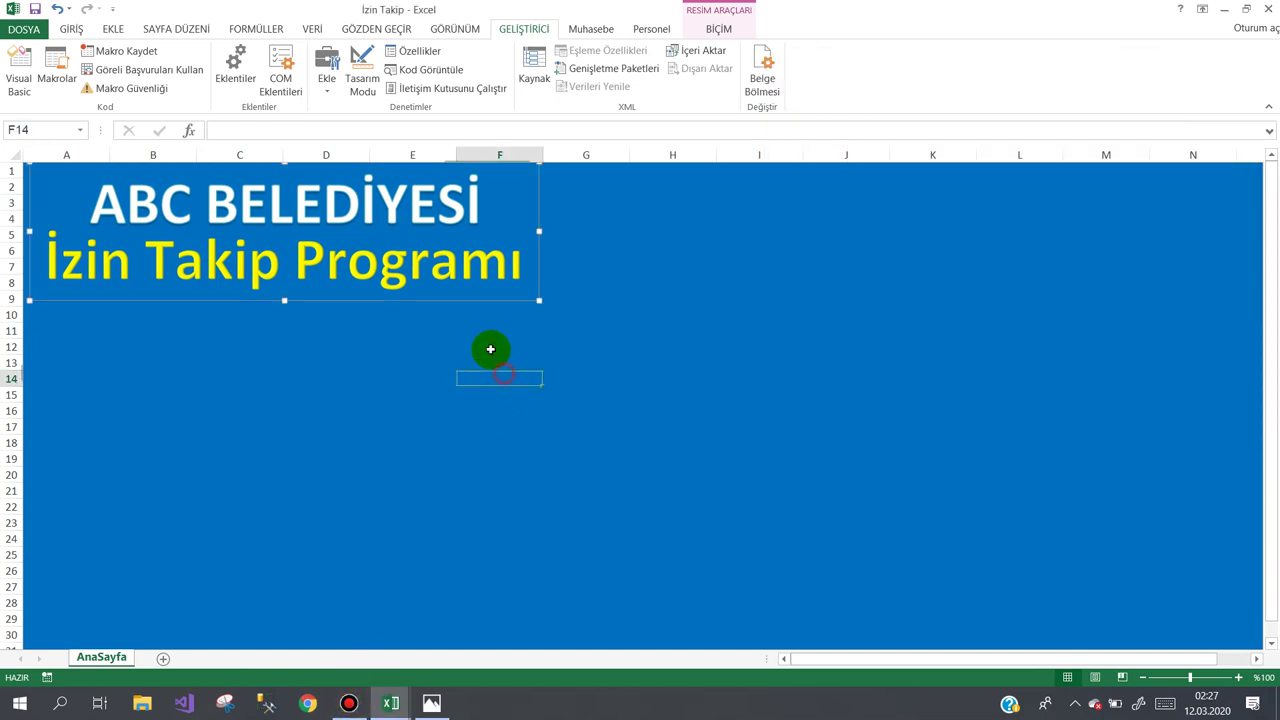
{"action": "left_click", "coordinate": [498, 280]}
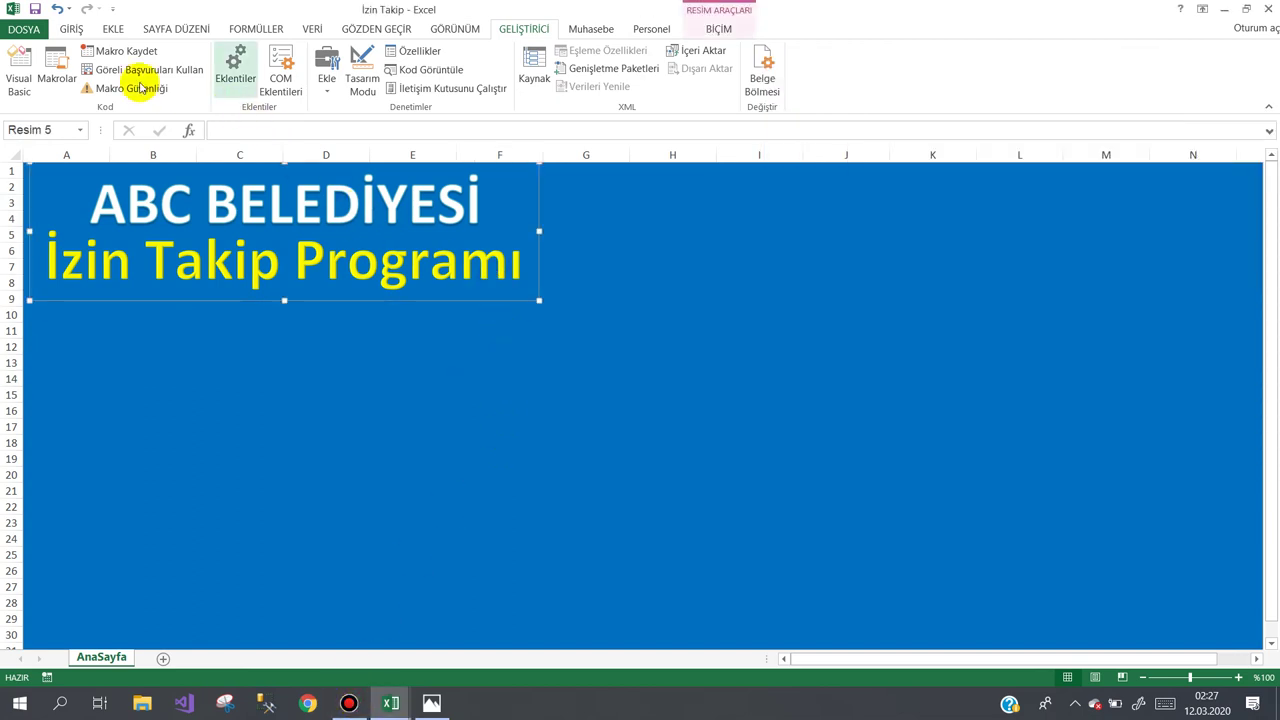
{"action": "left_click", "coordinate": [124, 52]}
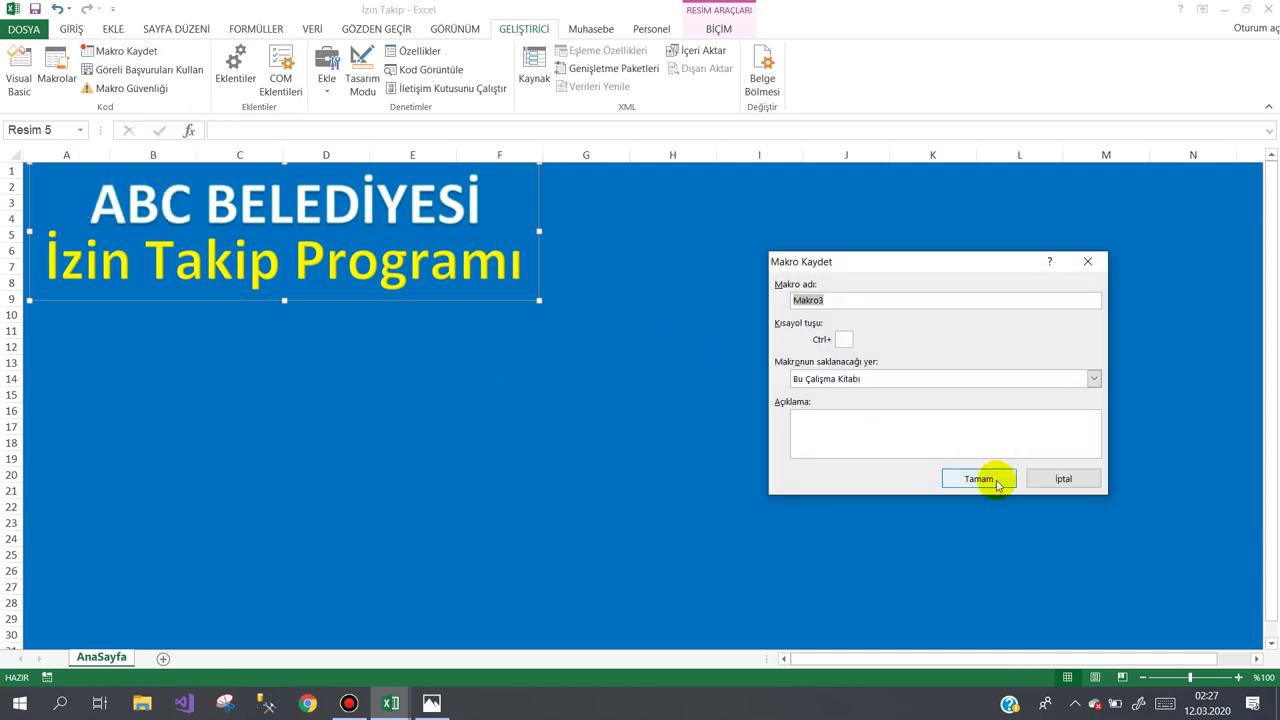
{"action": "left_click", "coordinate": [996, 484]}
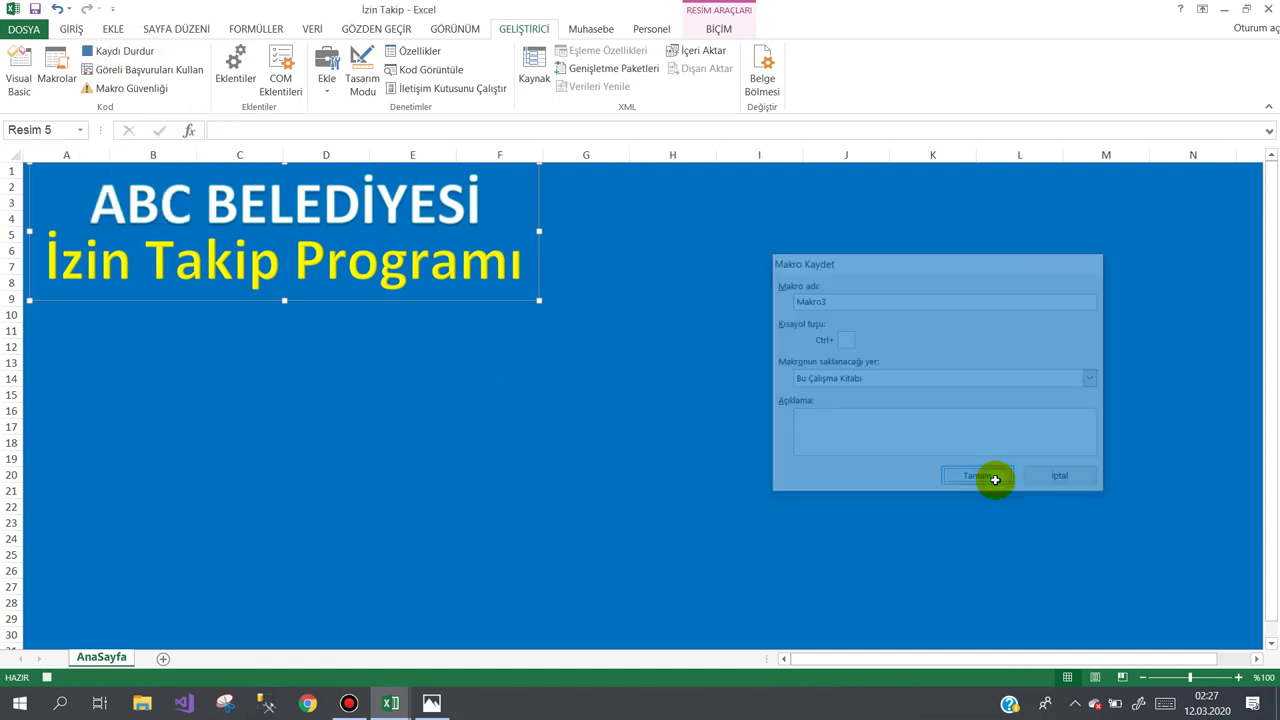
{"action": "left_click", "coordinate": [75, 307]}
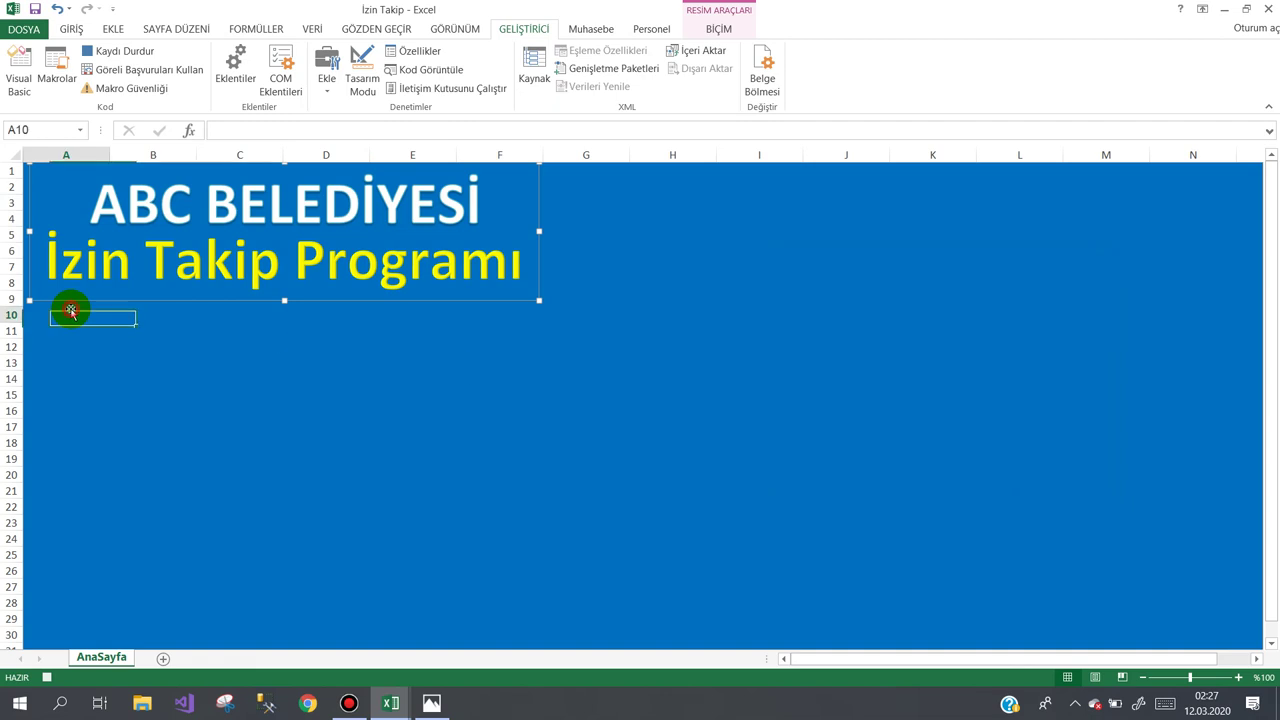
{"action": "left_click", "coordinate": [111, 52]}
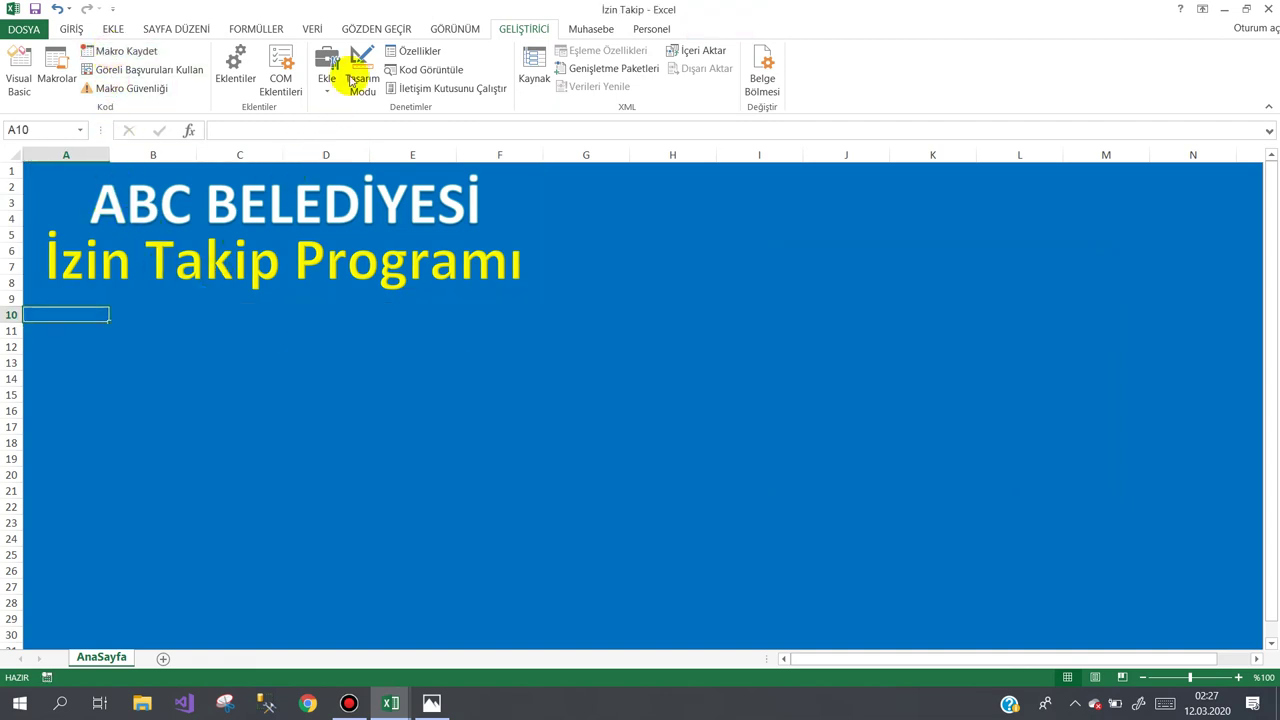
Toggle Tasarım Modu on and off, then reselect and deselect the title picture.
{"action": "left_click", "coordinate": [357, 62]}
{"action": "left_click", "coordinate": [362, 62]}
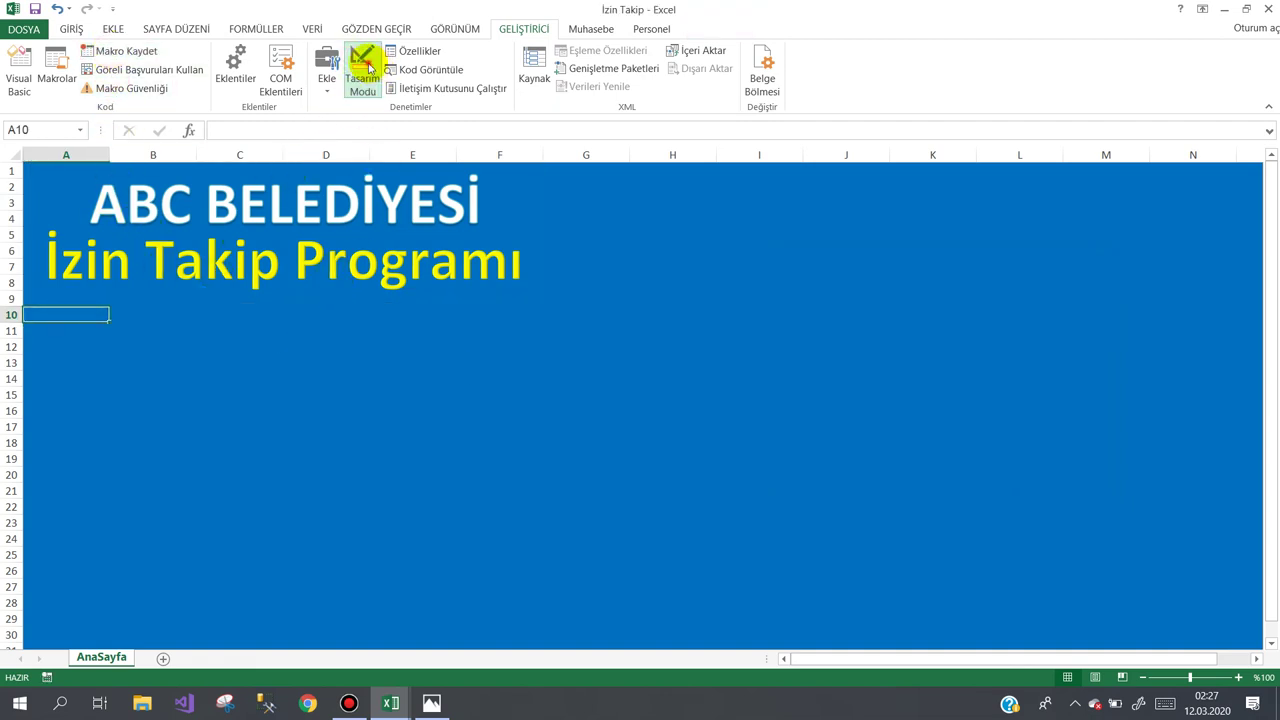
{"action": "left_click", "coordinate": [329, 314]}
{"action": "left_click", "coordinate": [491, 270]}
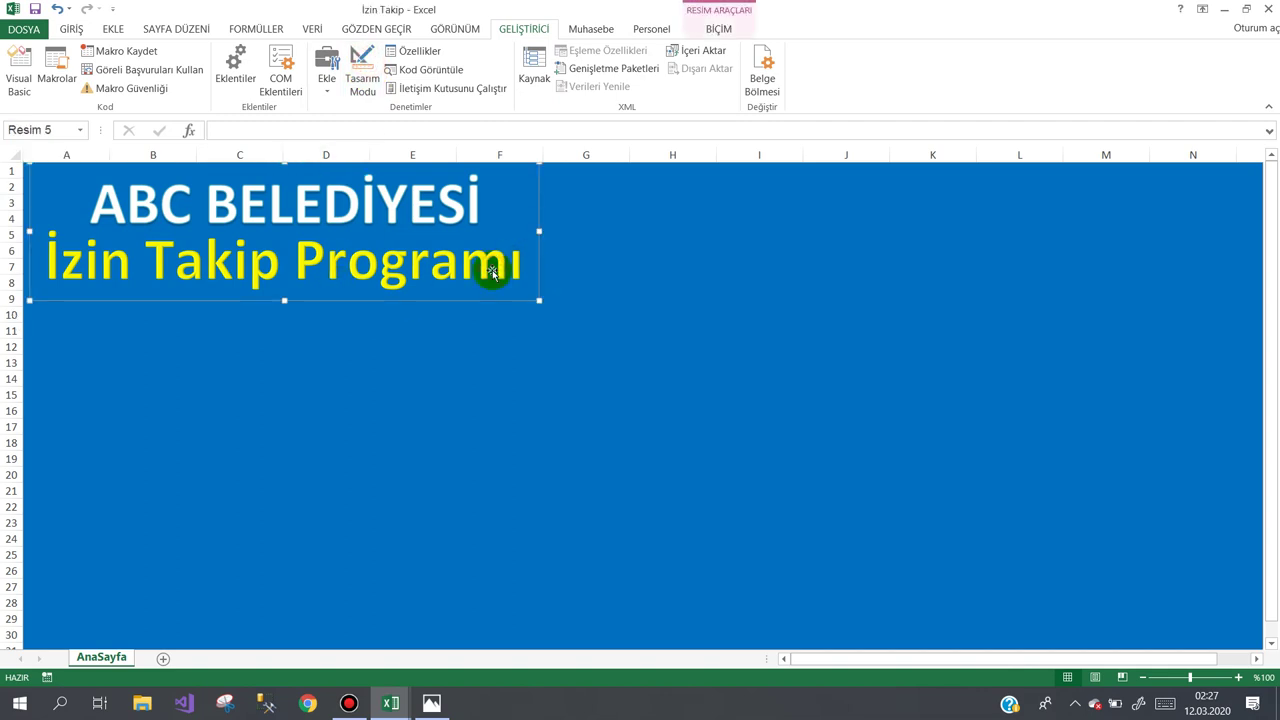
{"action": "left_click", "coordinate": [645, 236]}
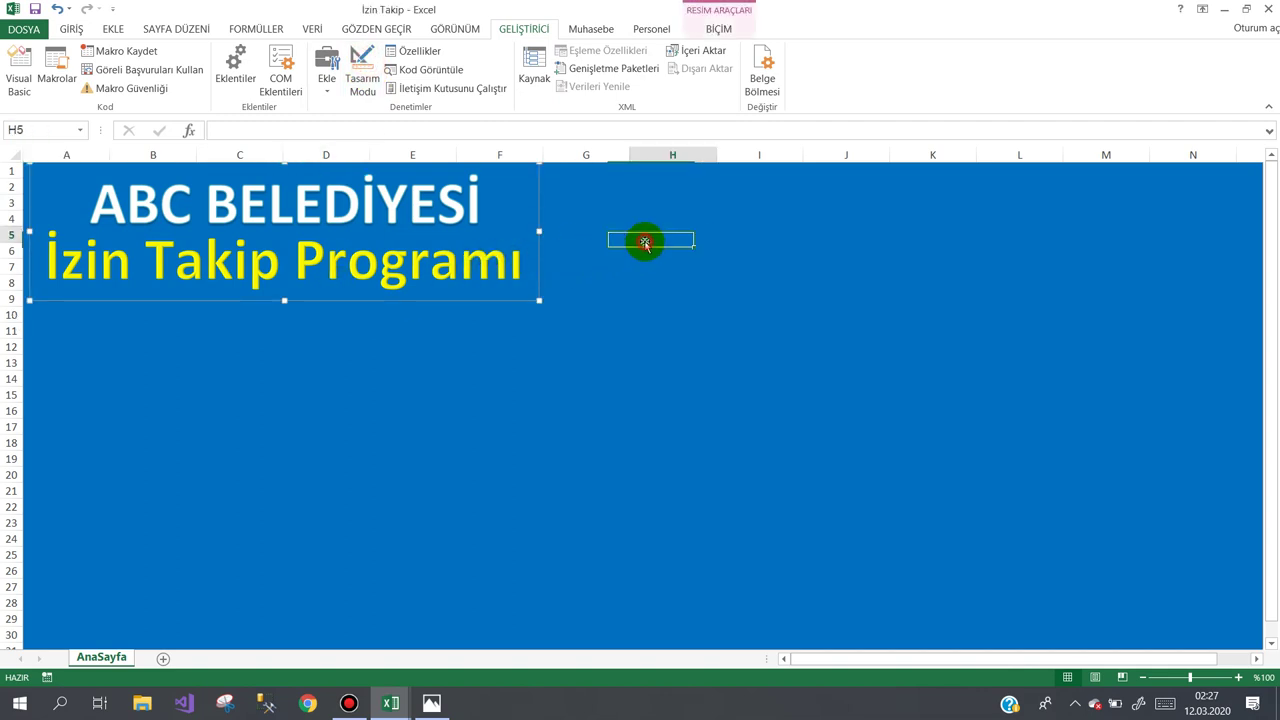
Close İzin Takip saving changes, accept the personal-information warning, and reopen it from the desktop.
{"action": "left_click", "coordinate": [1268, 9]}
{"action": "left_click", "coordinate": [579, 386]}
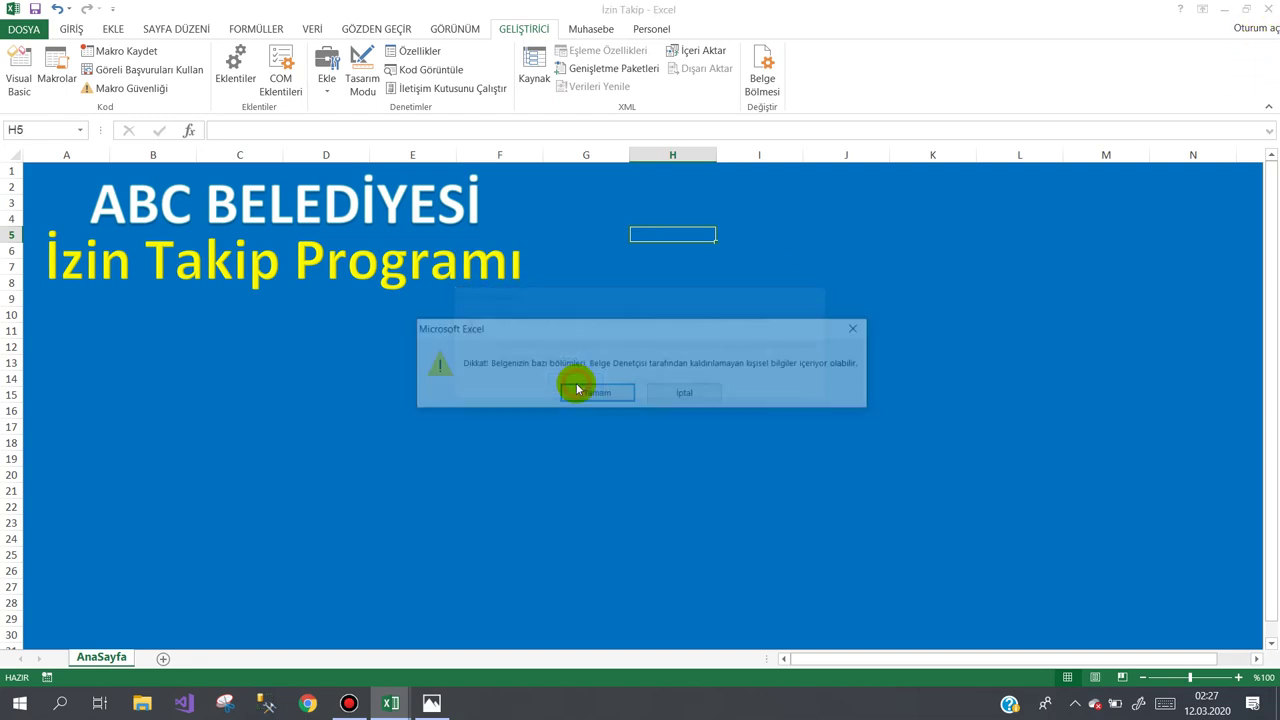
{"action": "left_click", "coordinate": [577, 387]}
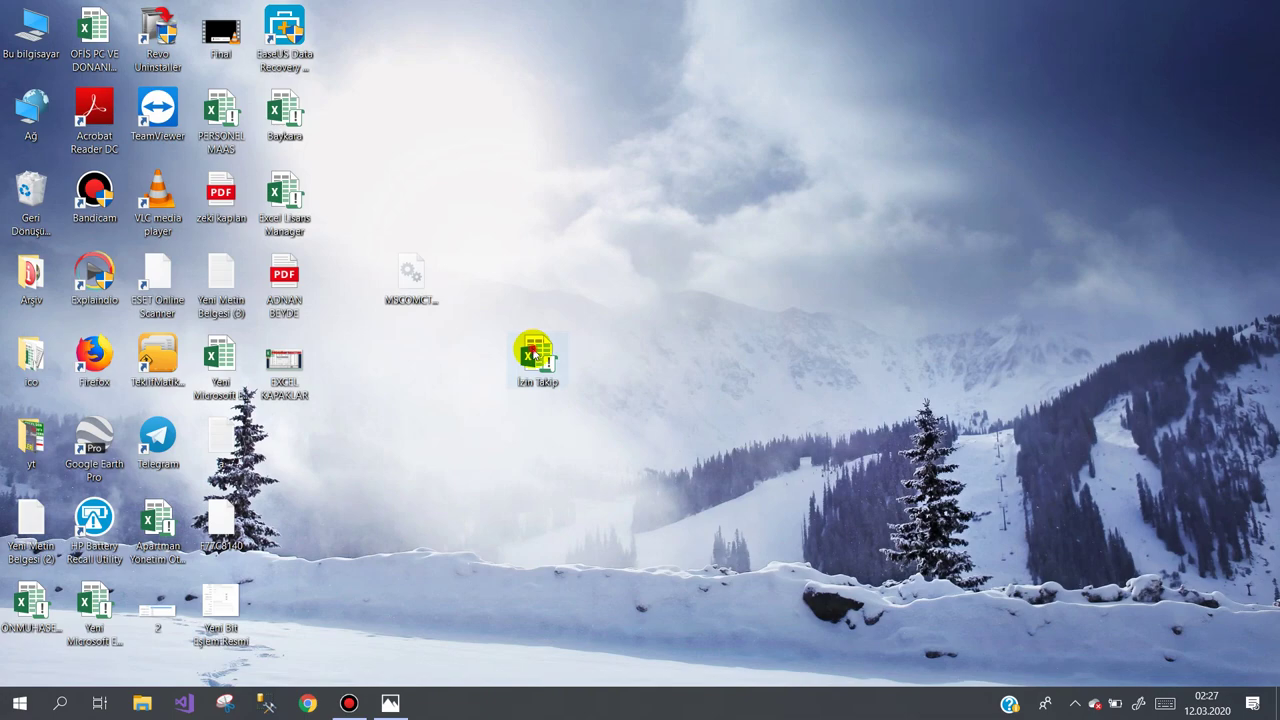
{"action": "double_click", "coordinate": [535, 352]}
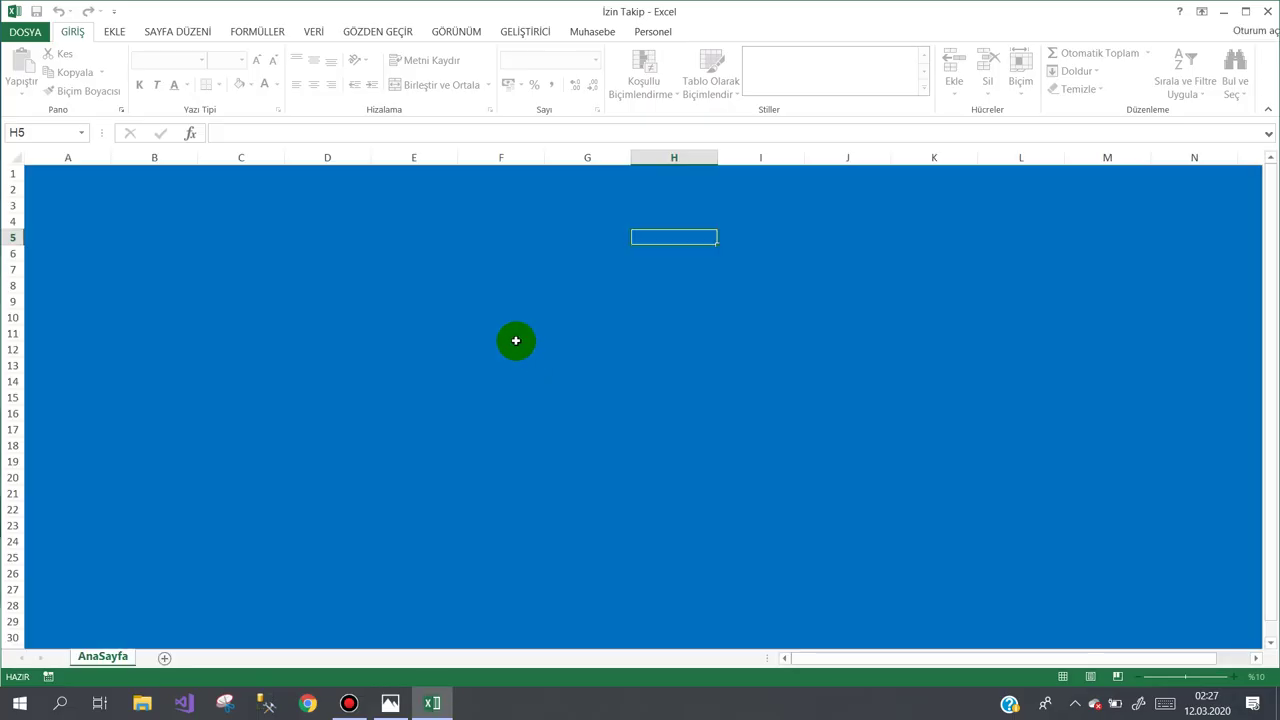
{"action": "left_click", "coordinate": [418, 276]}
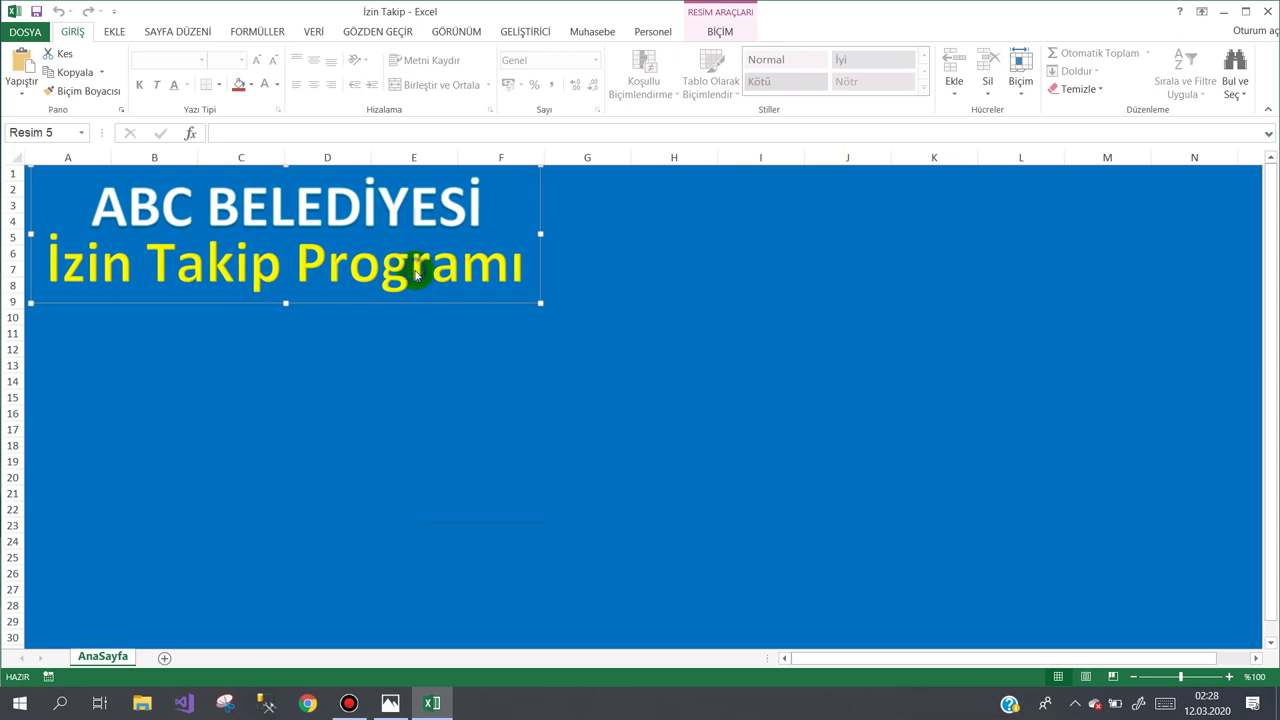
Assign the title picture a newly recorded Resim5_Tıklat macro stored in İzin Takip.xlsm.
{"action": "right_click", "coordinate": [418, 276]}
{"action": "left_click", "coordinate": [469, 470]}
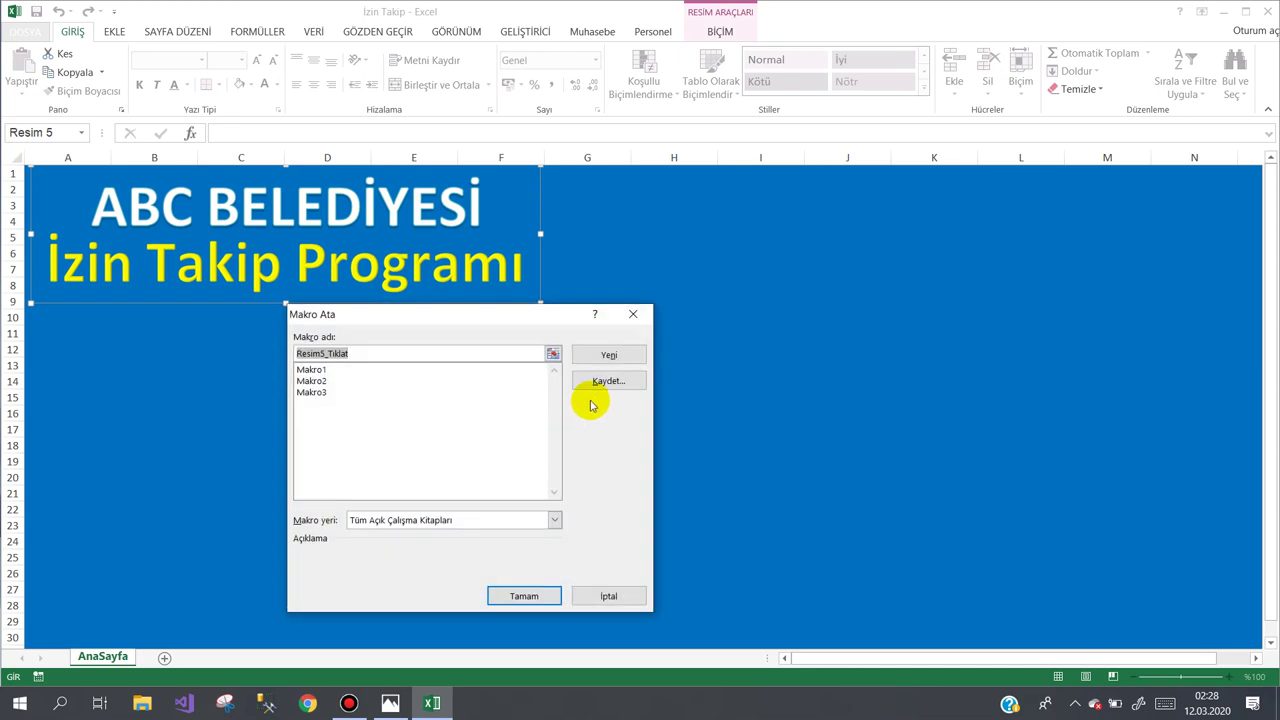
{"action": "left_click", "coordinate": [551, 528]}
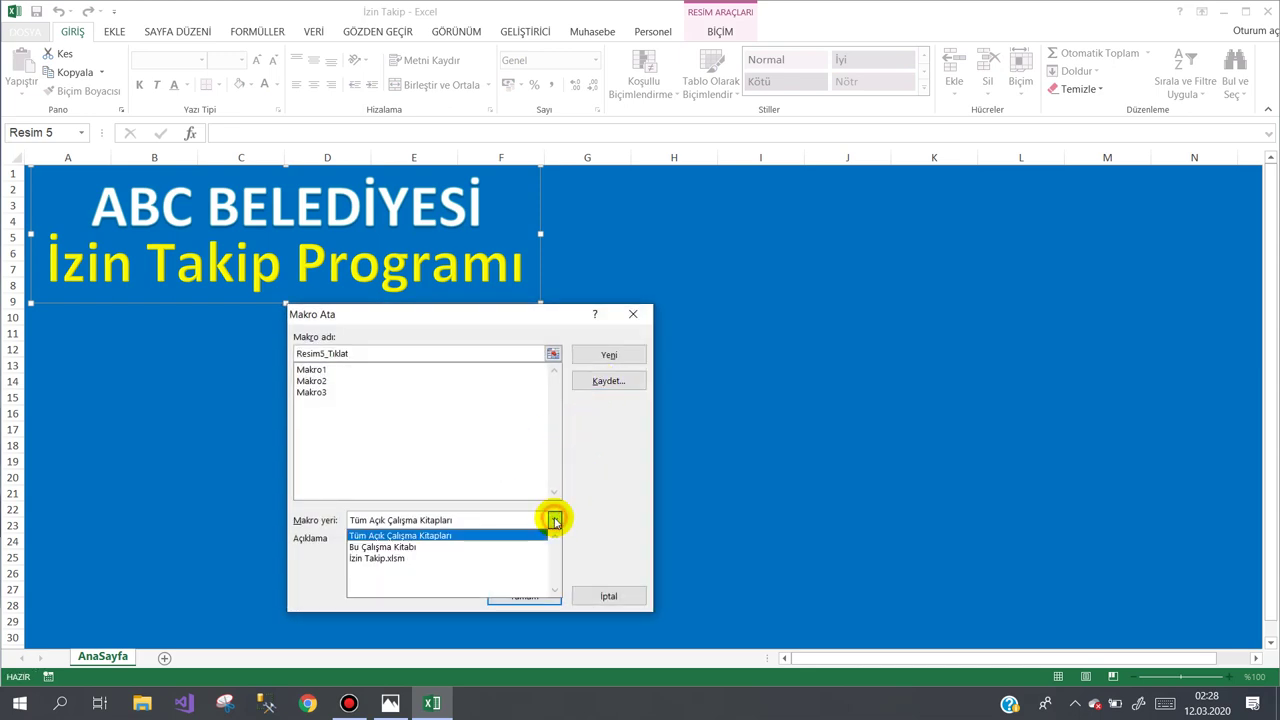
{"action": "left_click", "coordinate": [450, 558]}
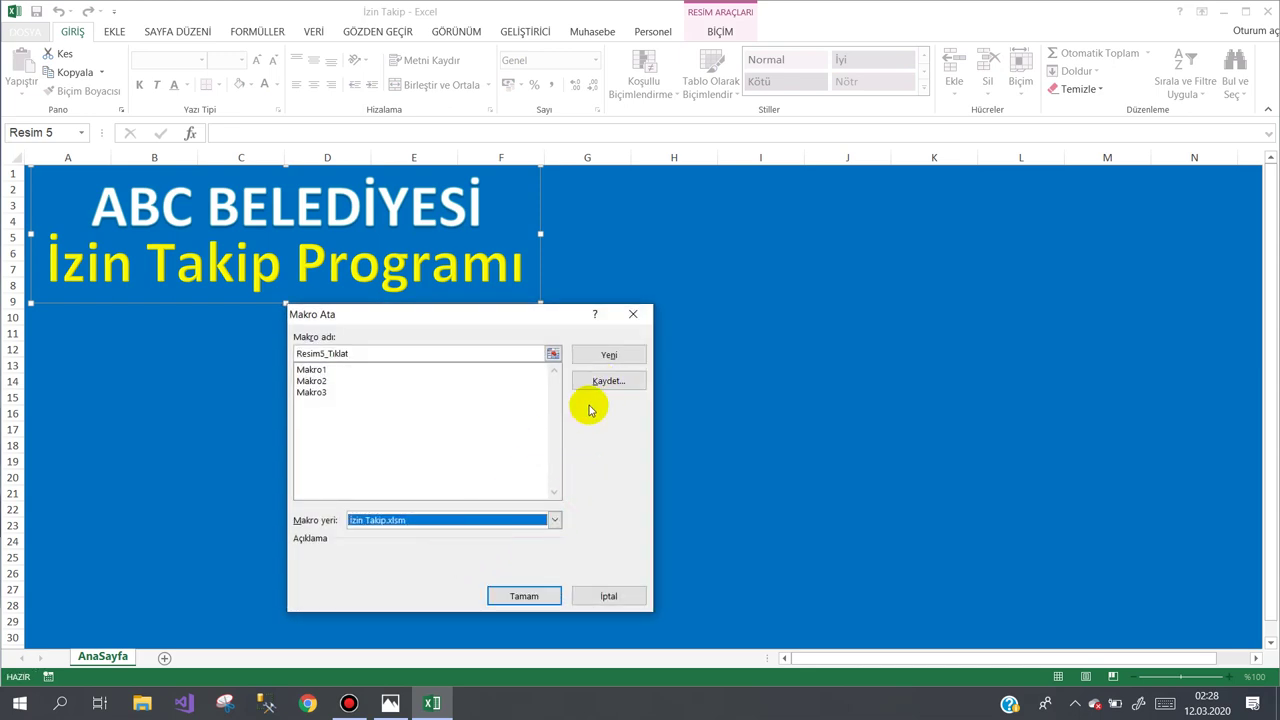
{"action": "left_click", "coordinate": [595, 381]}
{"action": "left_click", "coordinate": [502, 564]}
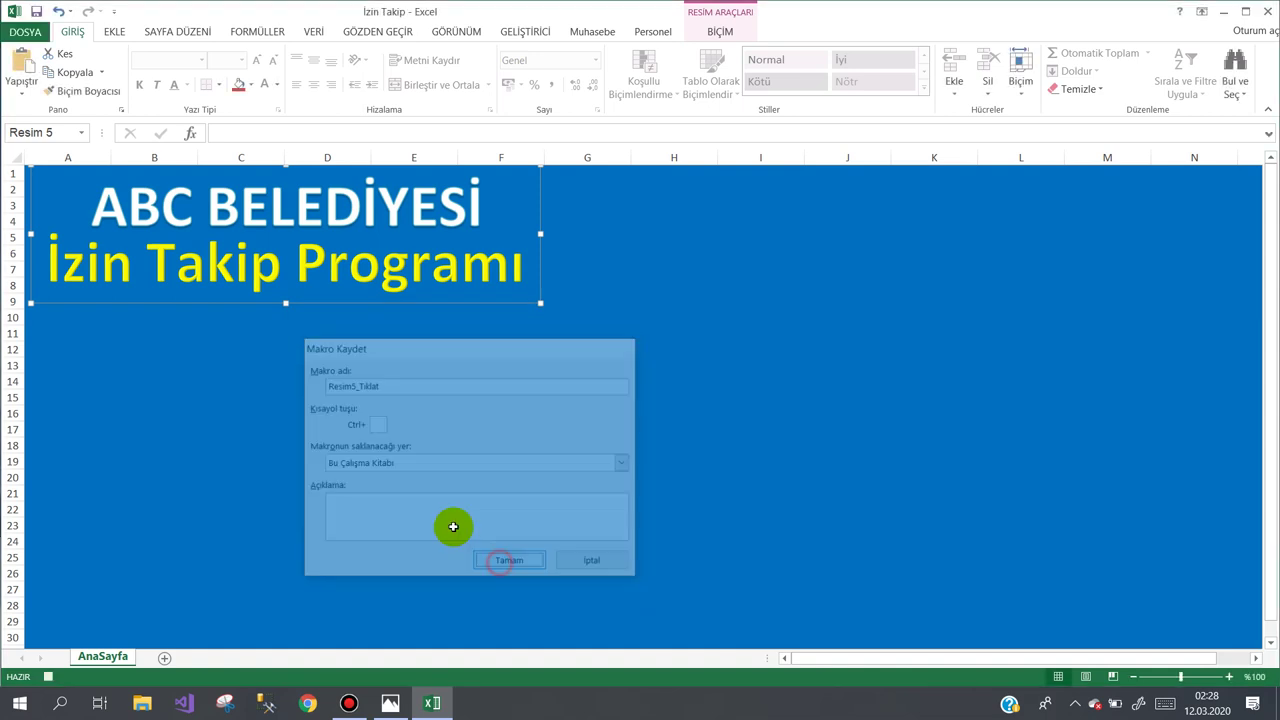
{"action": "left_click", "coordinate": [103, 316]}
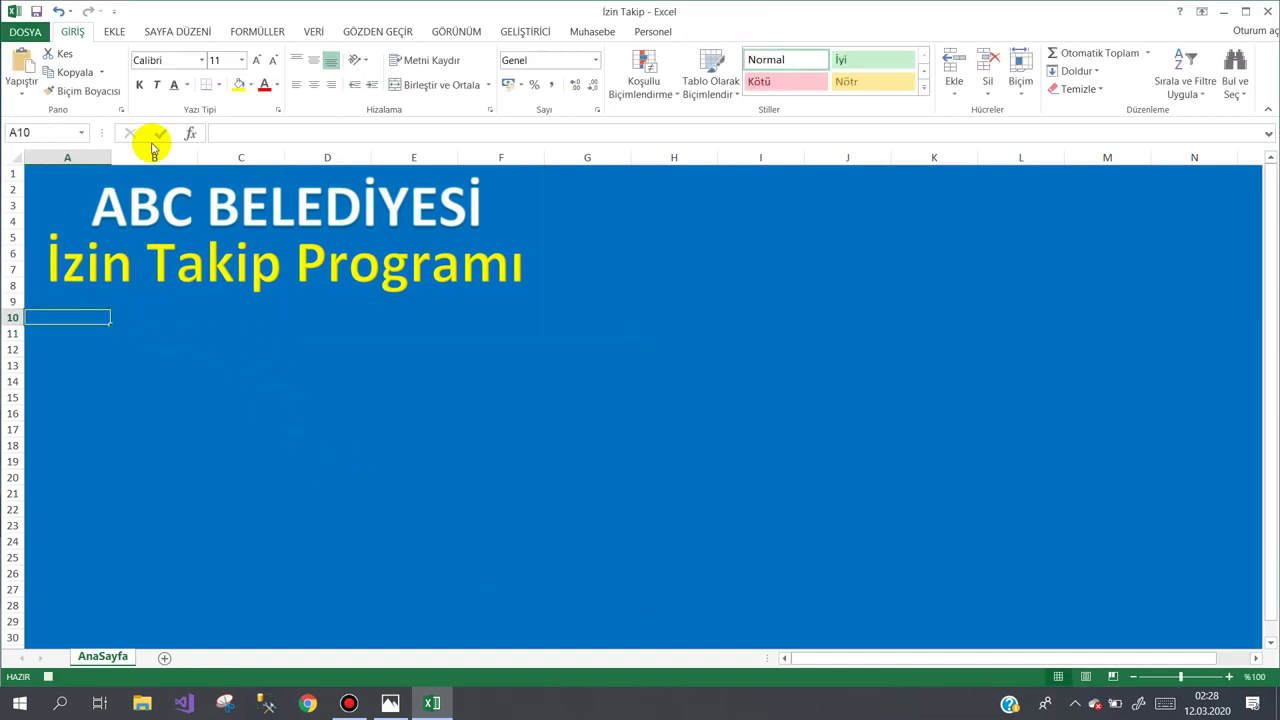
{"action": "left_click", "coordinate": [543, 30]}
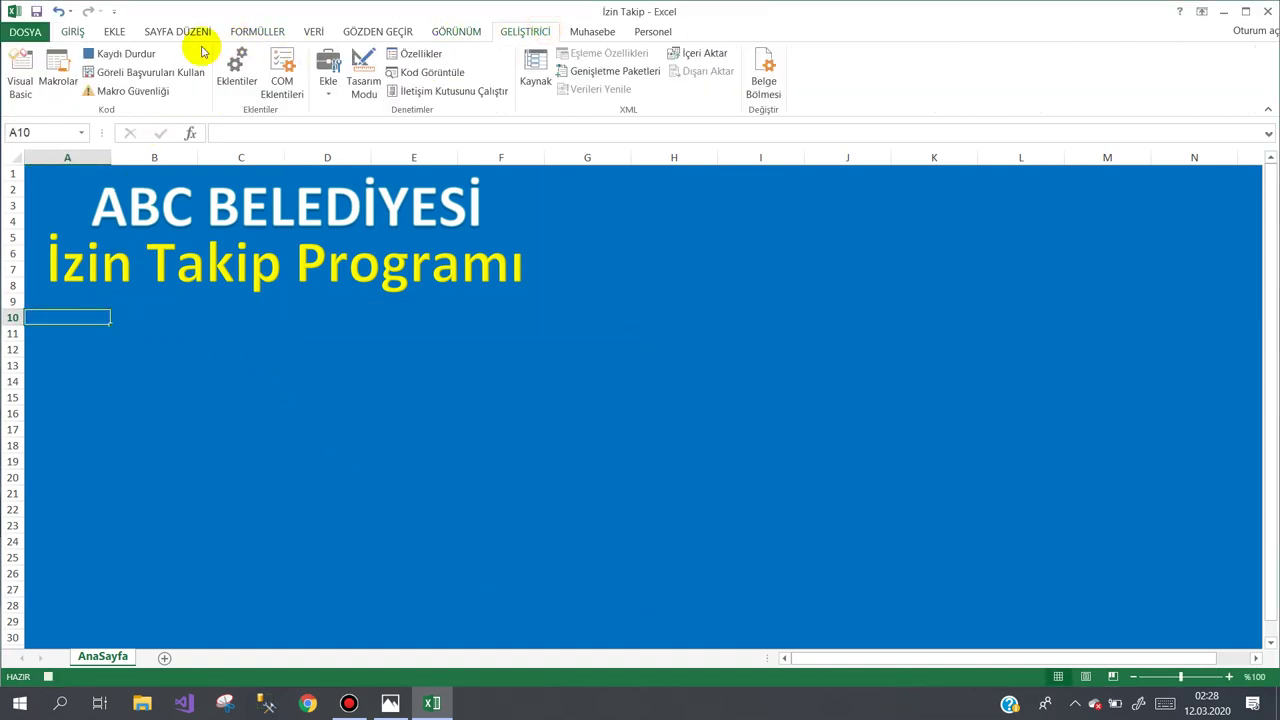
{"action": "left_click", "coordinate": [122, 53]}
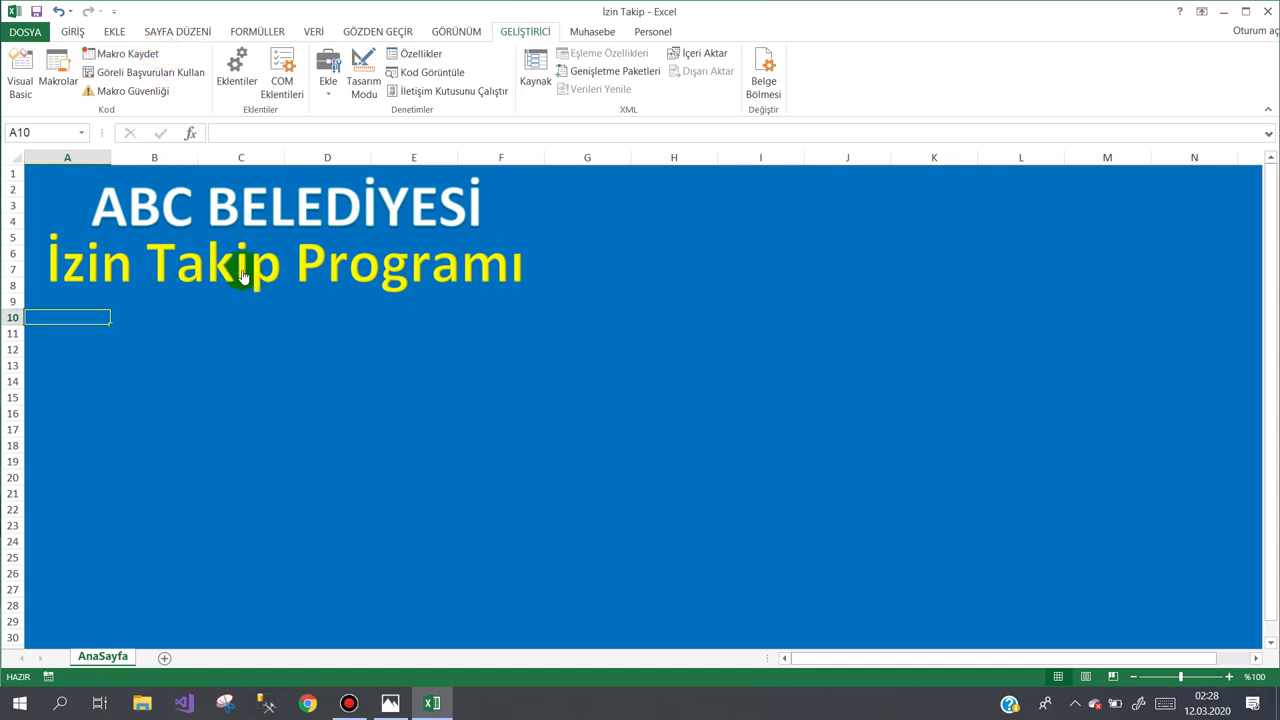
Test the title picture's attached macro from an empty cell.
{"action": "left_click", "coordinate": [300, 316]}
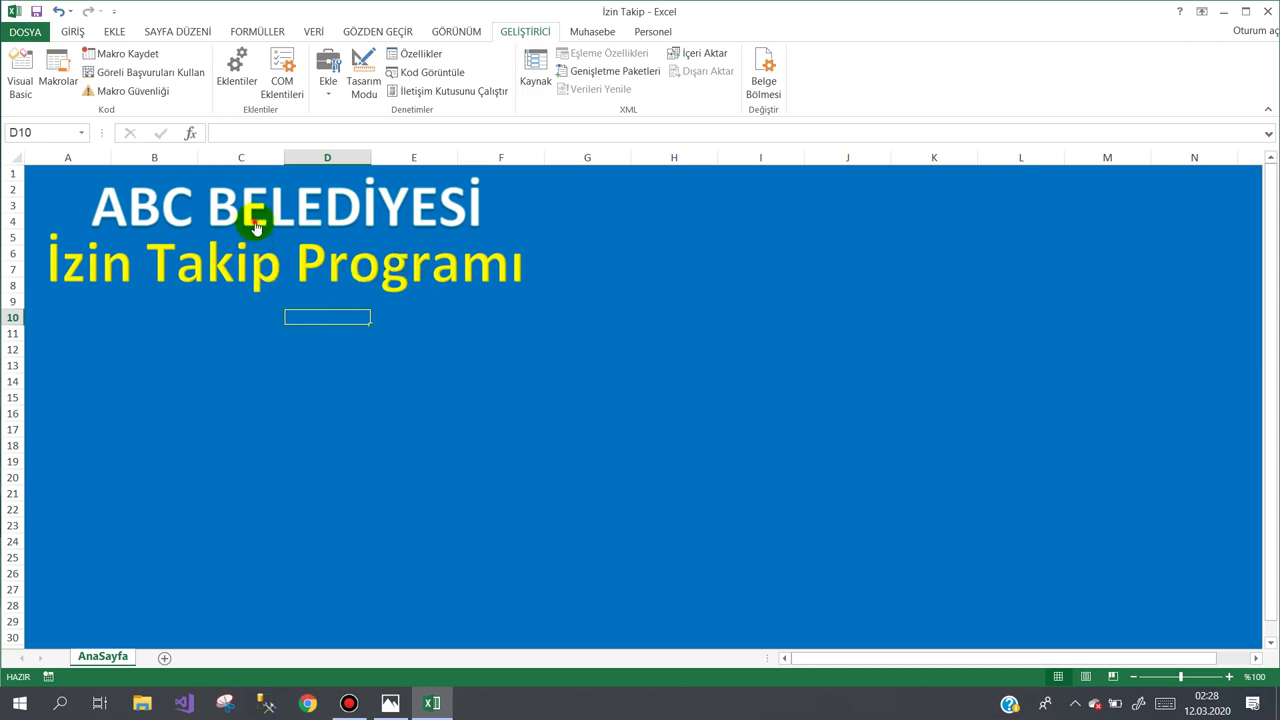
{"action": "key", "text": "Home"}
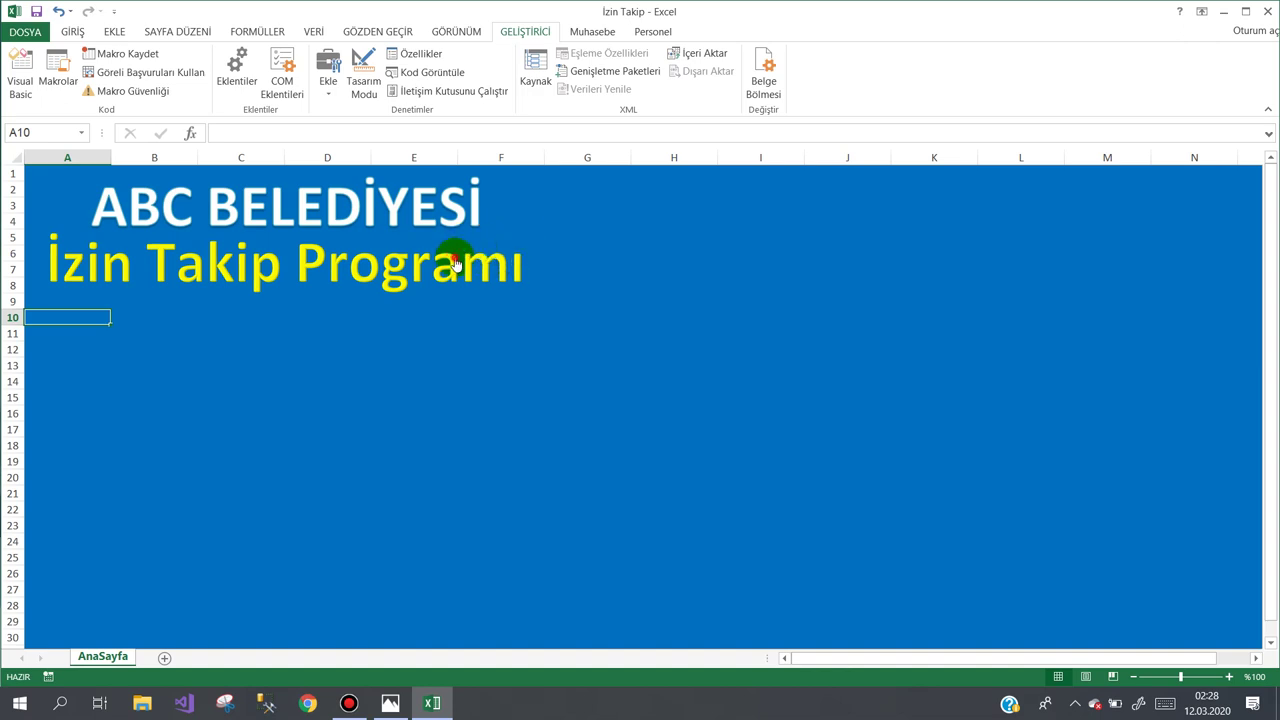
{"action": "left_click", "coordinate": [617, 236]}
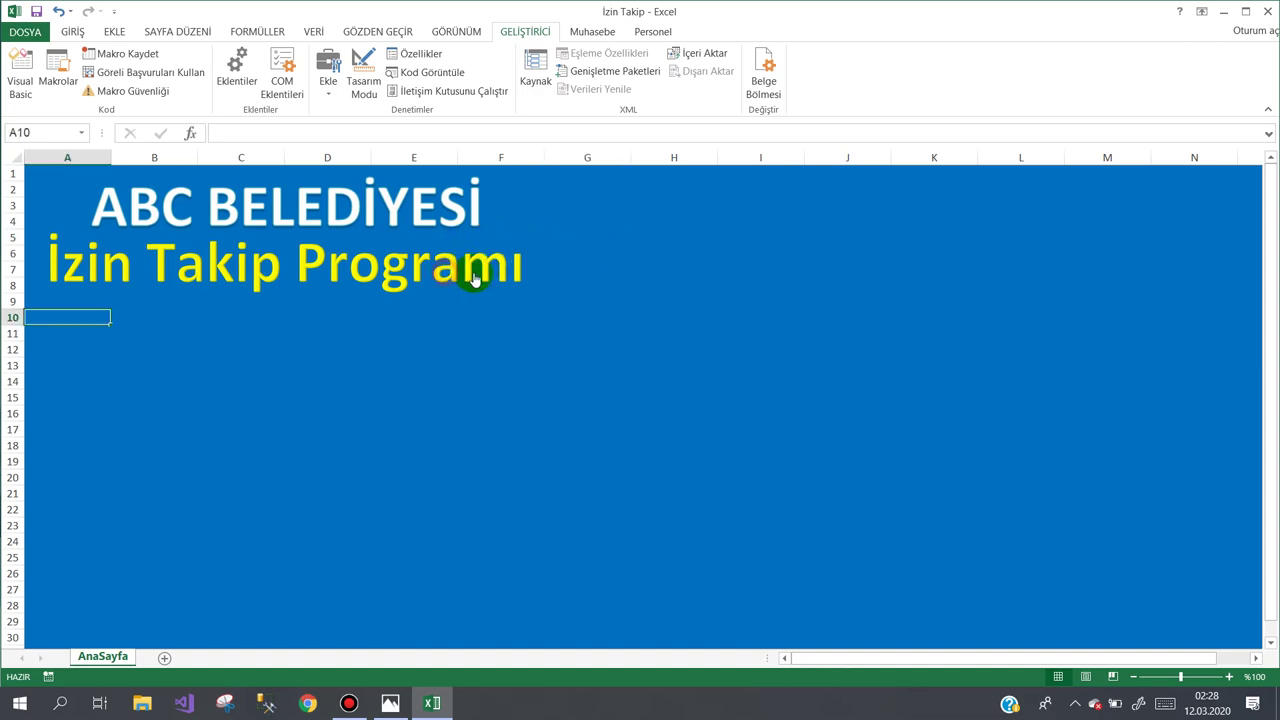
{"action": "left_click", "coordinate": [652, 252]}
{"action": "right_click", "coordinate": [466, 275]}
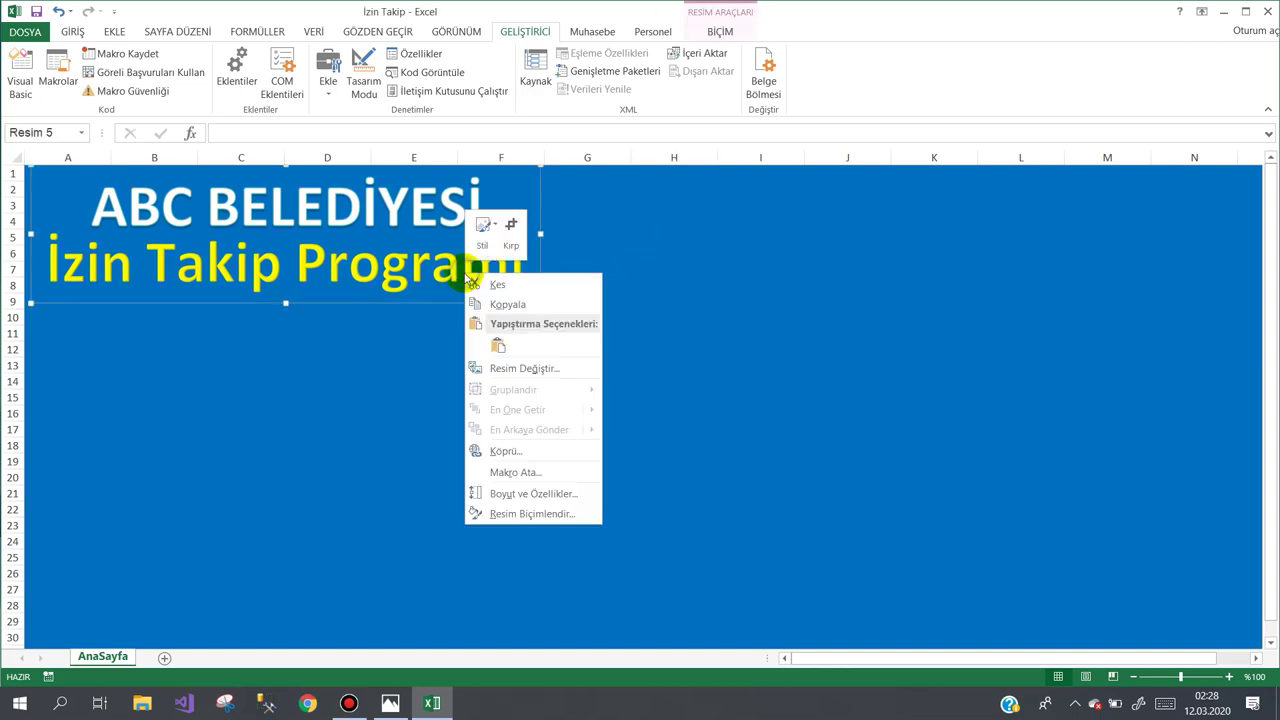
{"action": "left_click", "coordinate": [622, 233]}
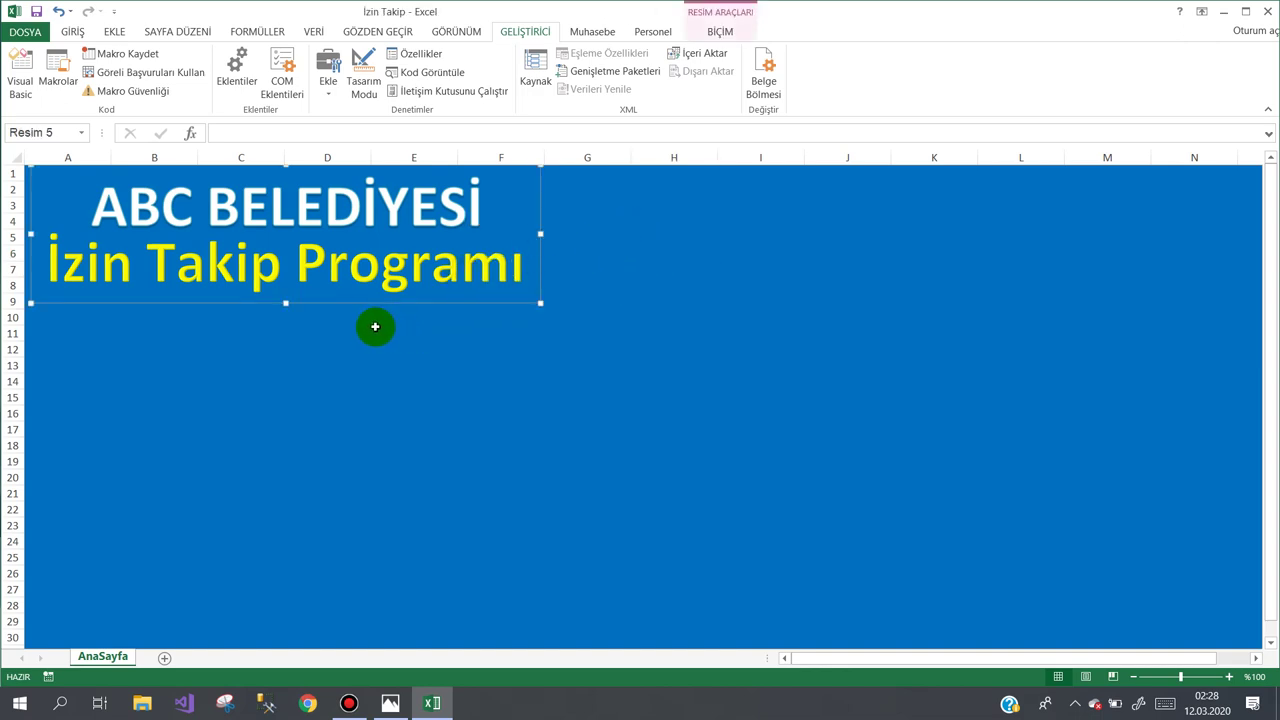
{"action": "left_click", "coordinate": [320, 330]}
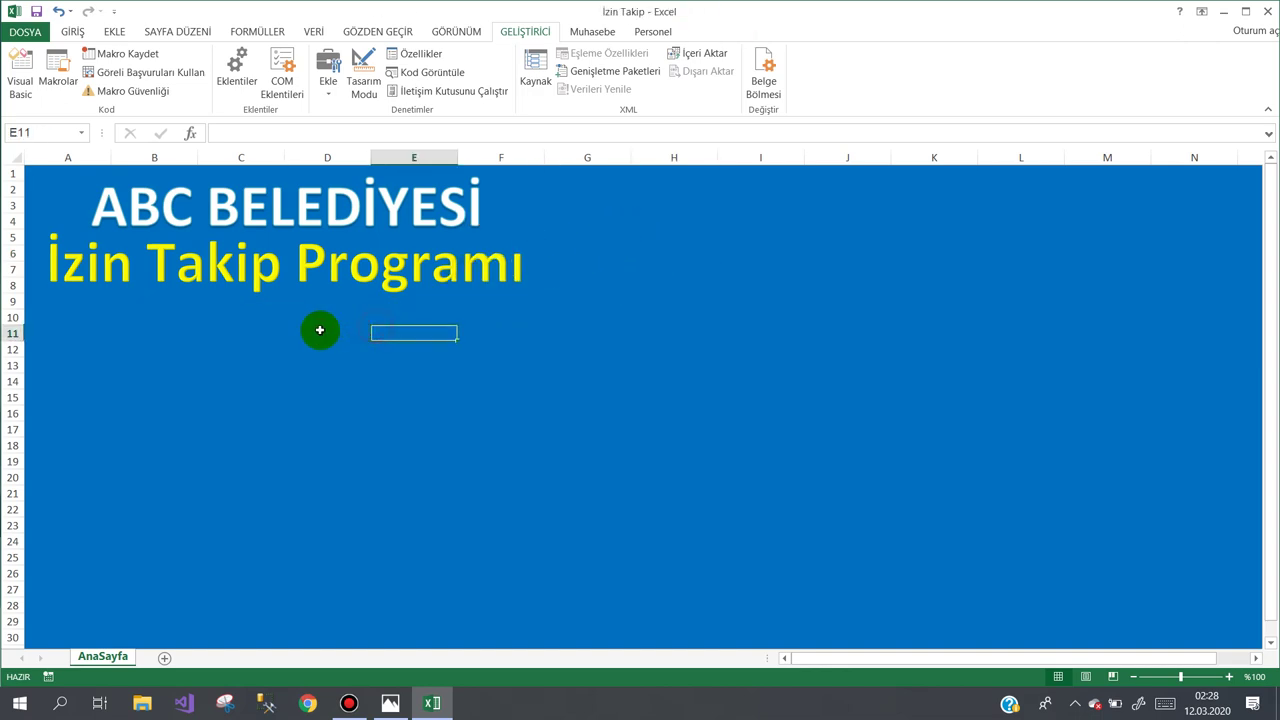
In design mode, draw an ActiveX command button below the title across rows 9–11.
{"action": "left_click", "coordinate": [363, 62]}
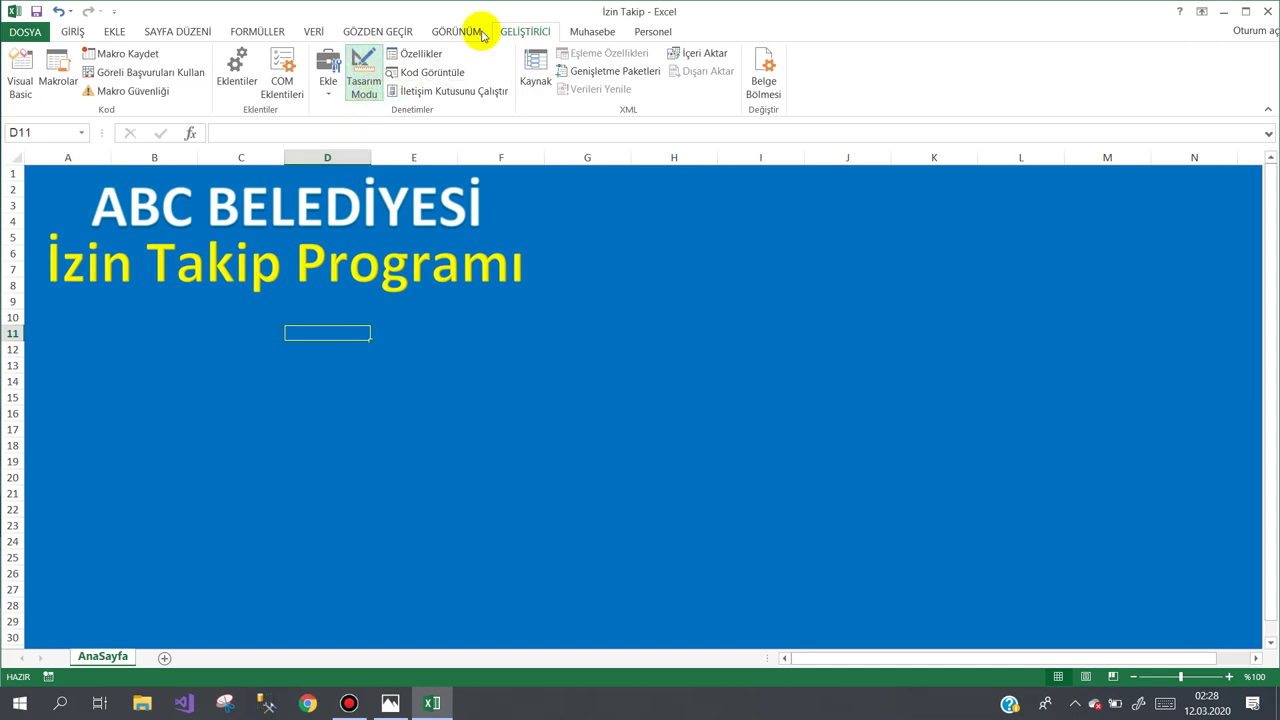
{"action": "left_click", "coordinate": [328, 92]}
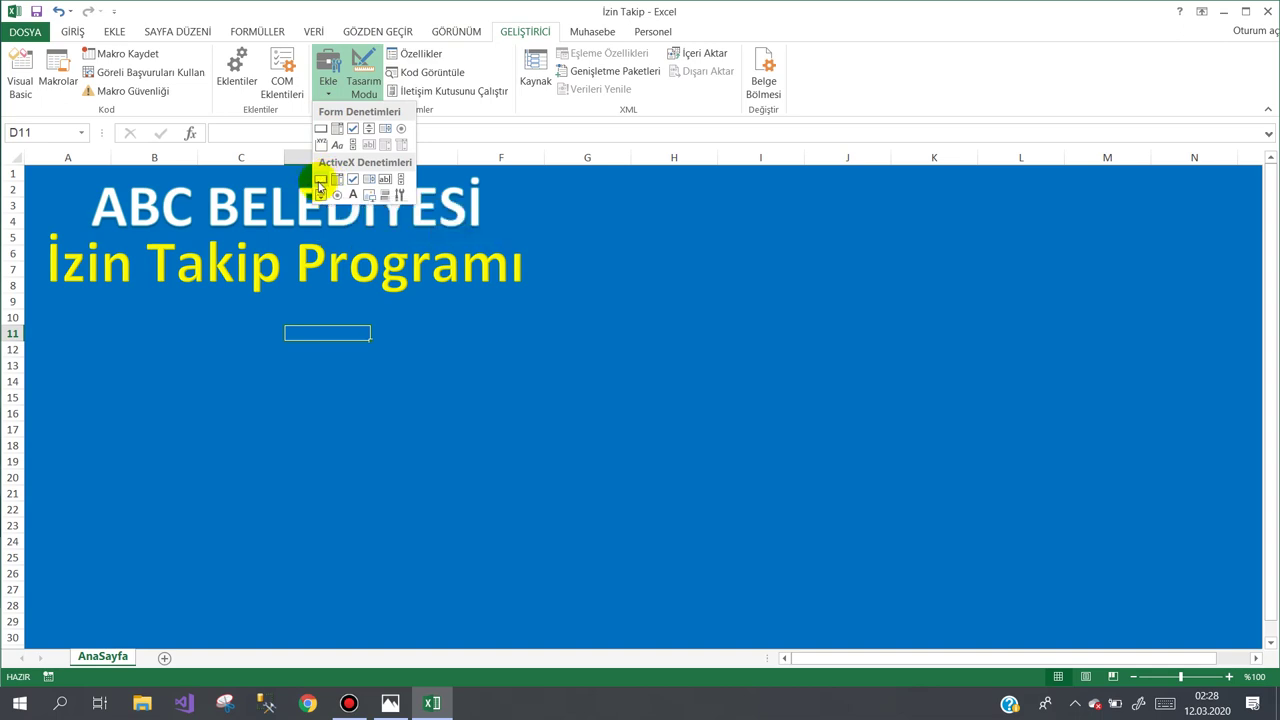
{"action": "left_click", "coordinate": [320, 181]}
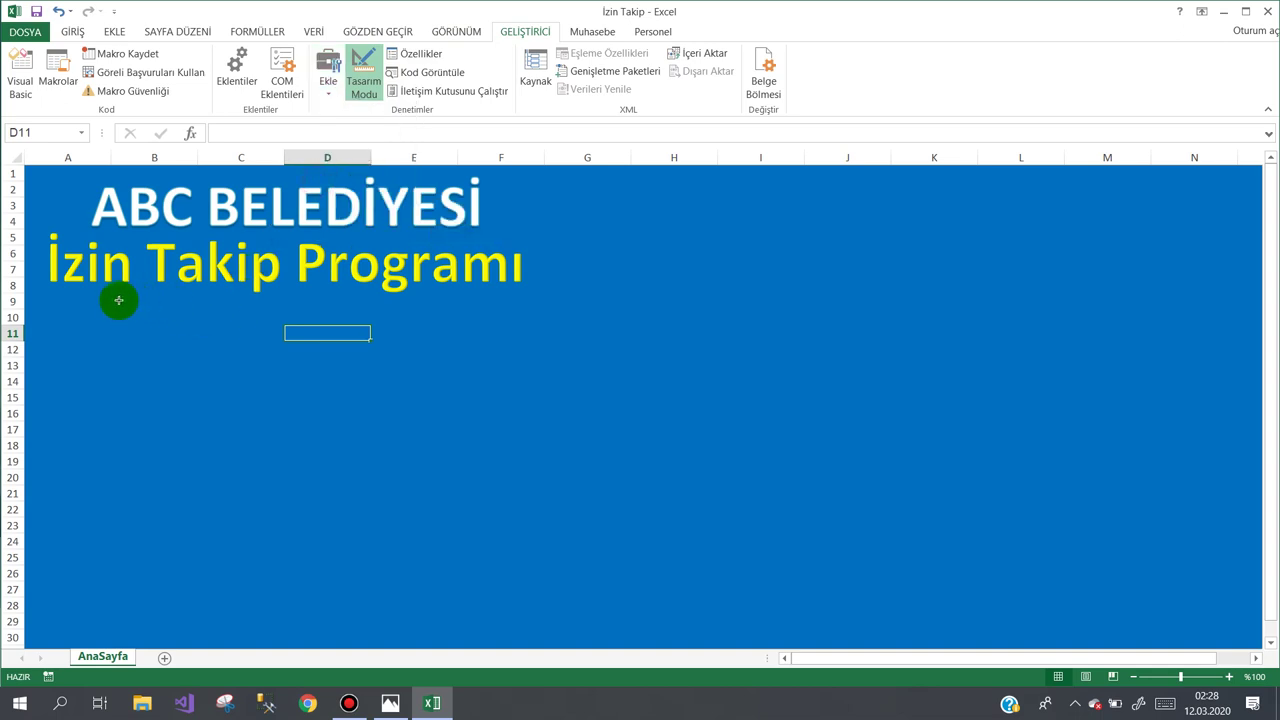
{"action": "left_click_drag", "start_coordinate": [118, 300], "coordinate": [445, 355]}
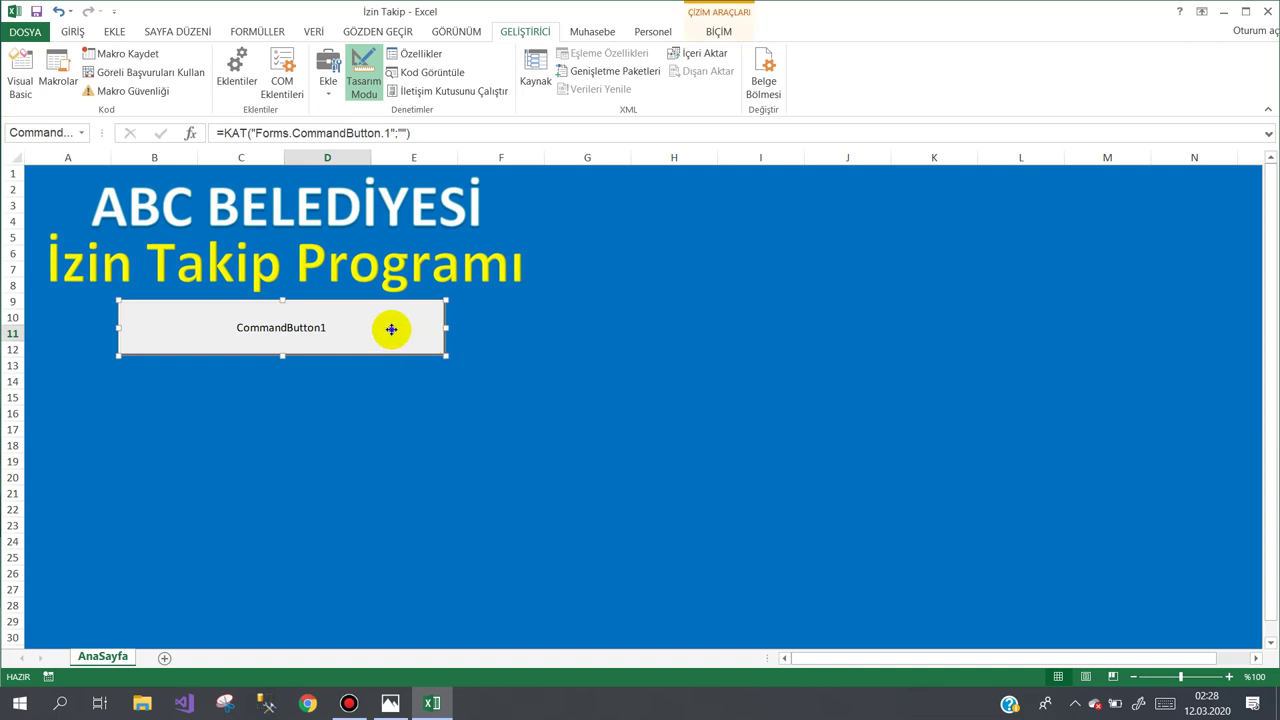
Open CommandButton1's Properties window and select its Caption property for editing.
{"action": "right_click", "coordinate": [391, 329]}
{"action": "right_click", "coordinate": [360, 326]}
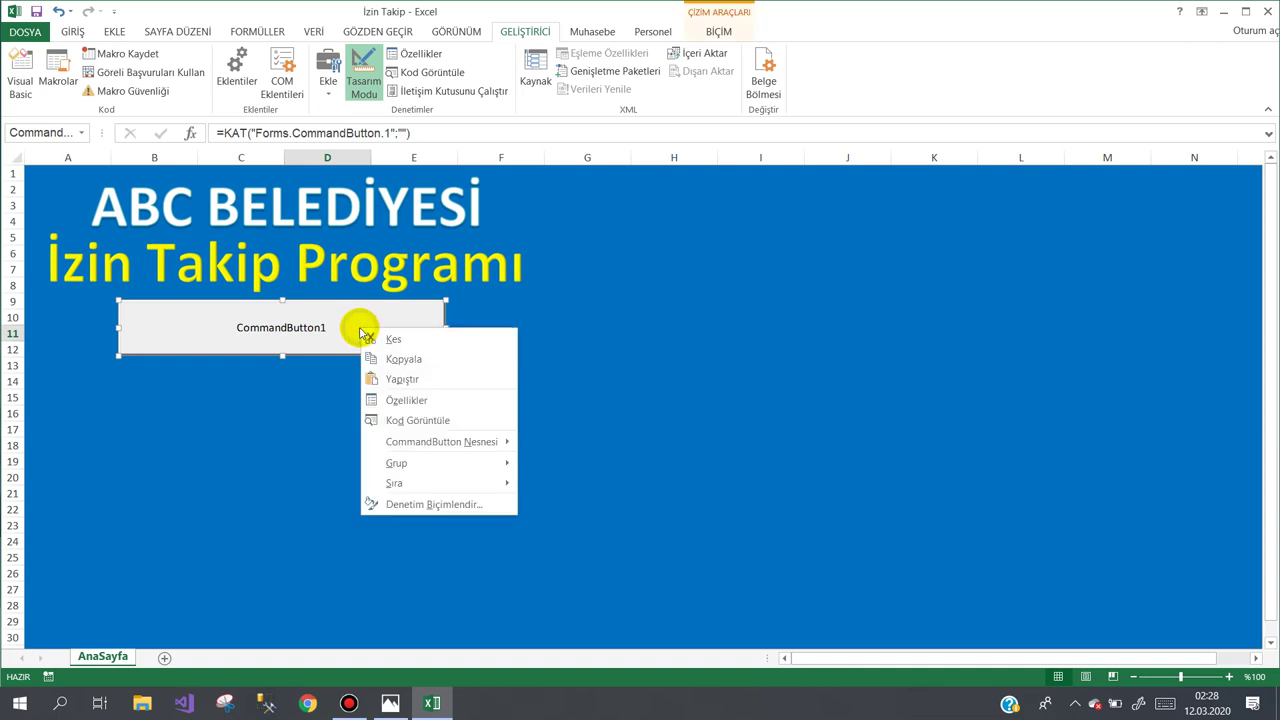
{"action": "left_click", "coordinate": [404, 400]}
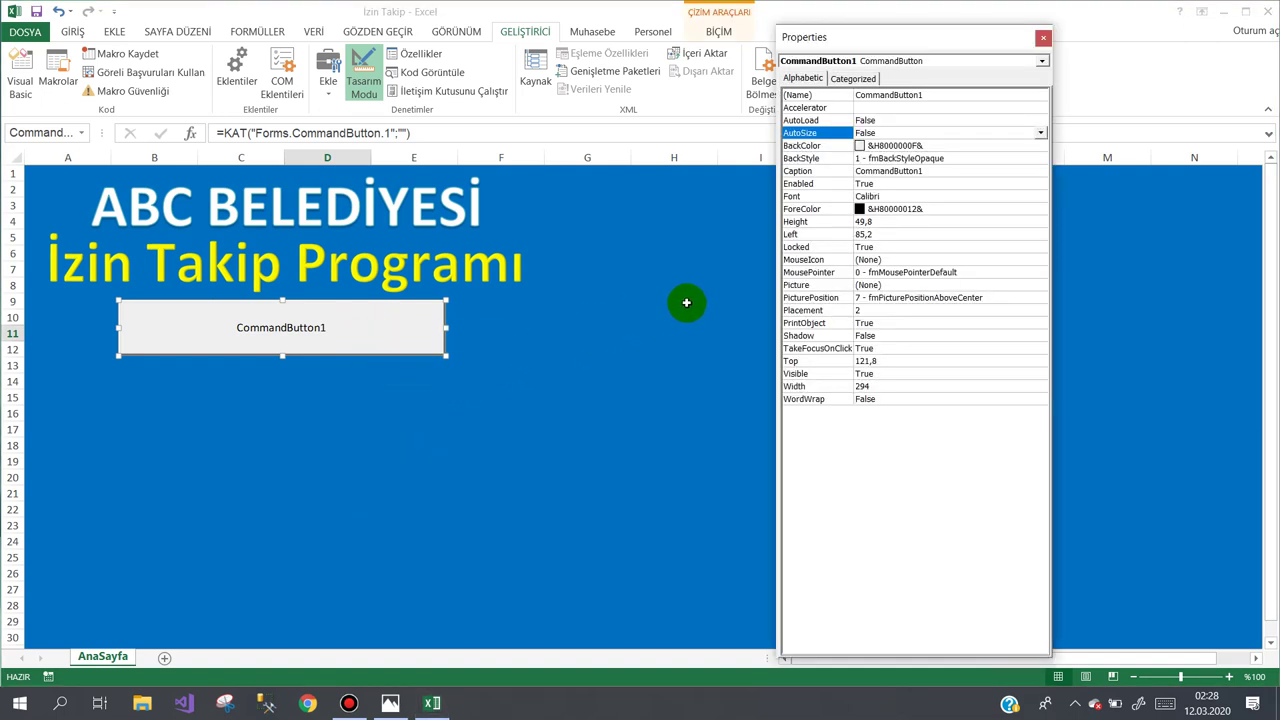
{"action": "left_click", "coordinate": [838, 173]}
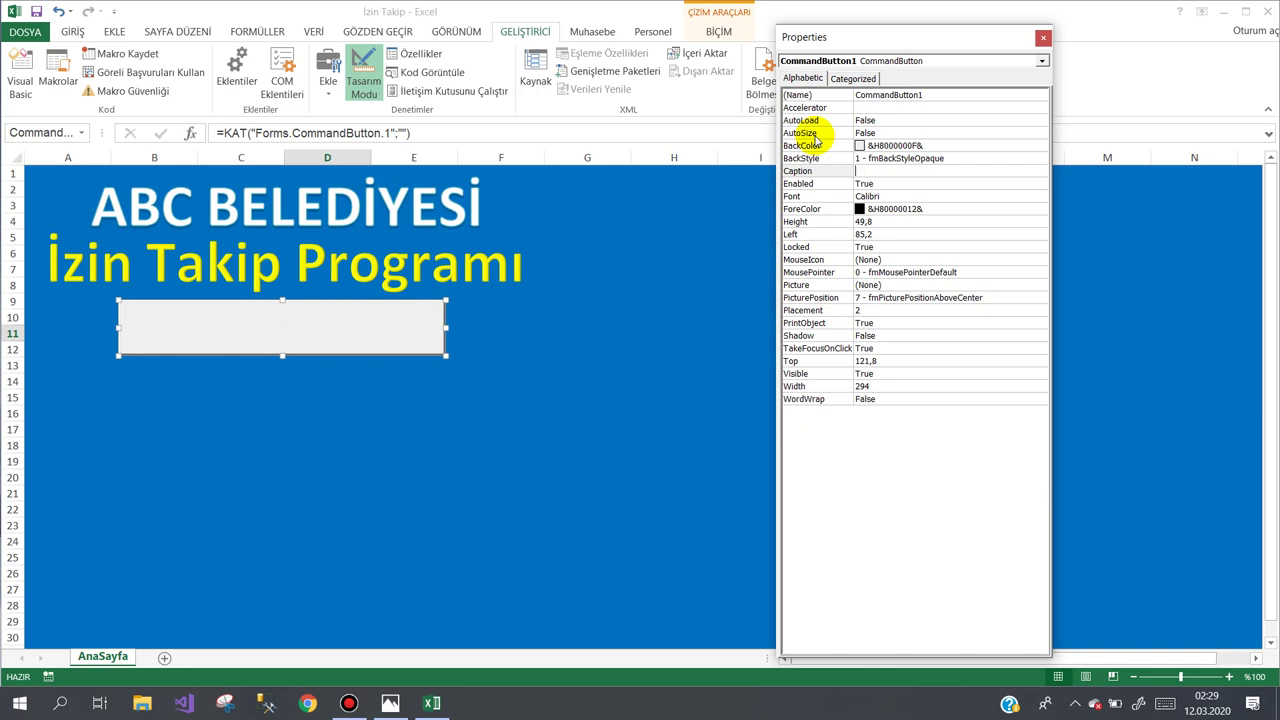
Caption the sheet button 'Programı Aç', name it btnProgram, and open its click event code.
{"action": "type", "text": "Programı Aç"}
{"action": "left_click", "coordinate": [840, 95]}
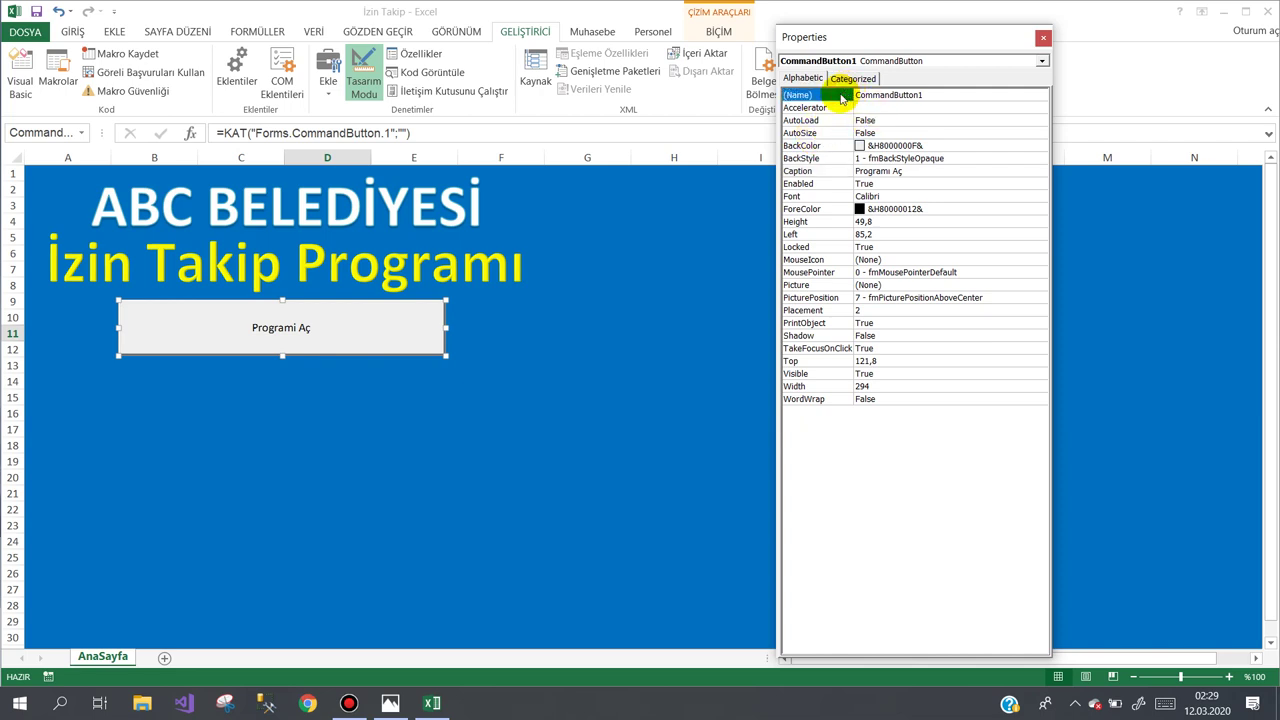
{"action": "type", "text": "btnProgram"}
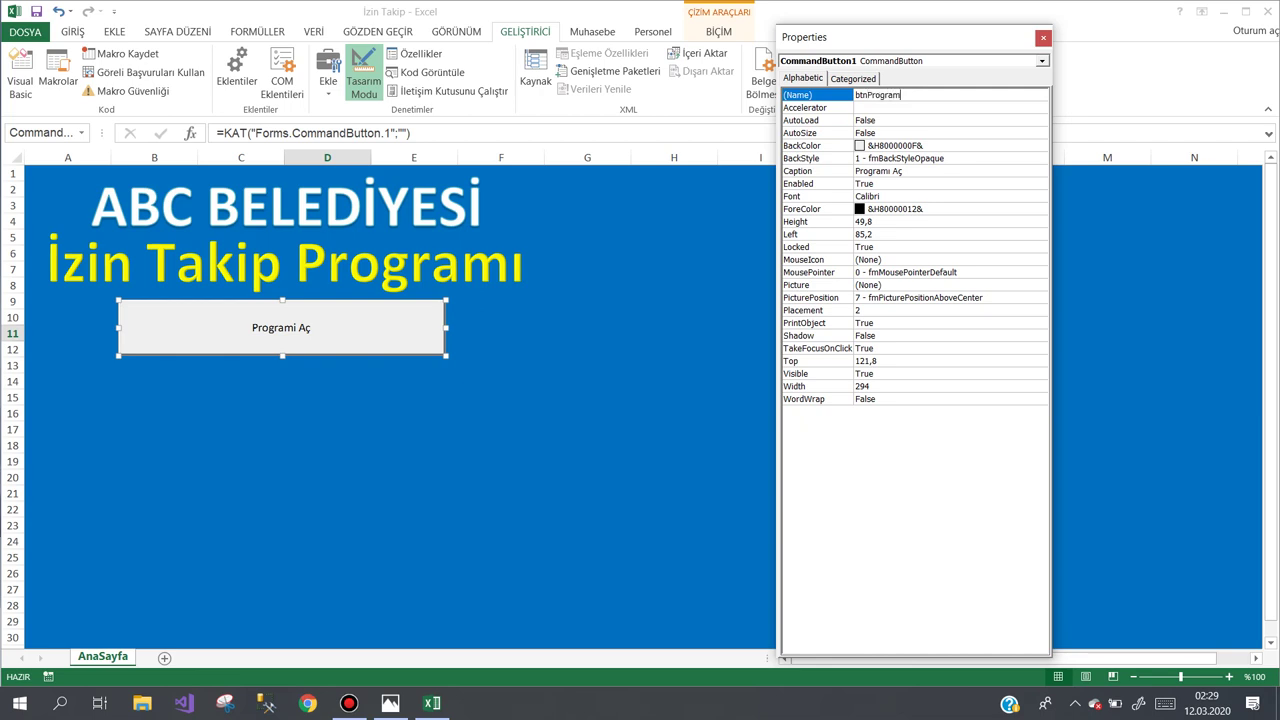
{"action": "left_click", "coordinate": [842, 97]}
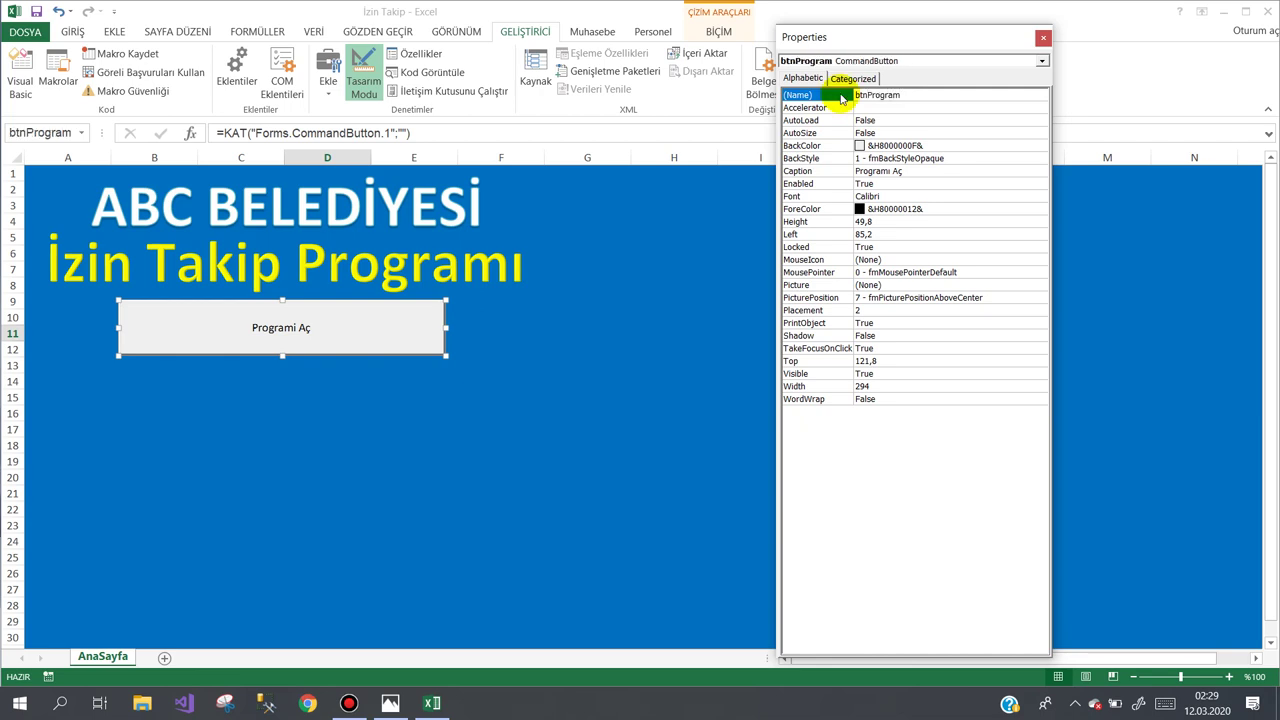
{"action": "double_click", "coordinate": [356, 314]}
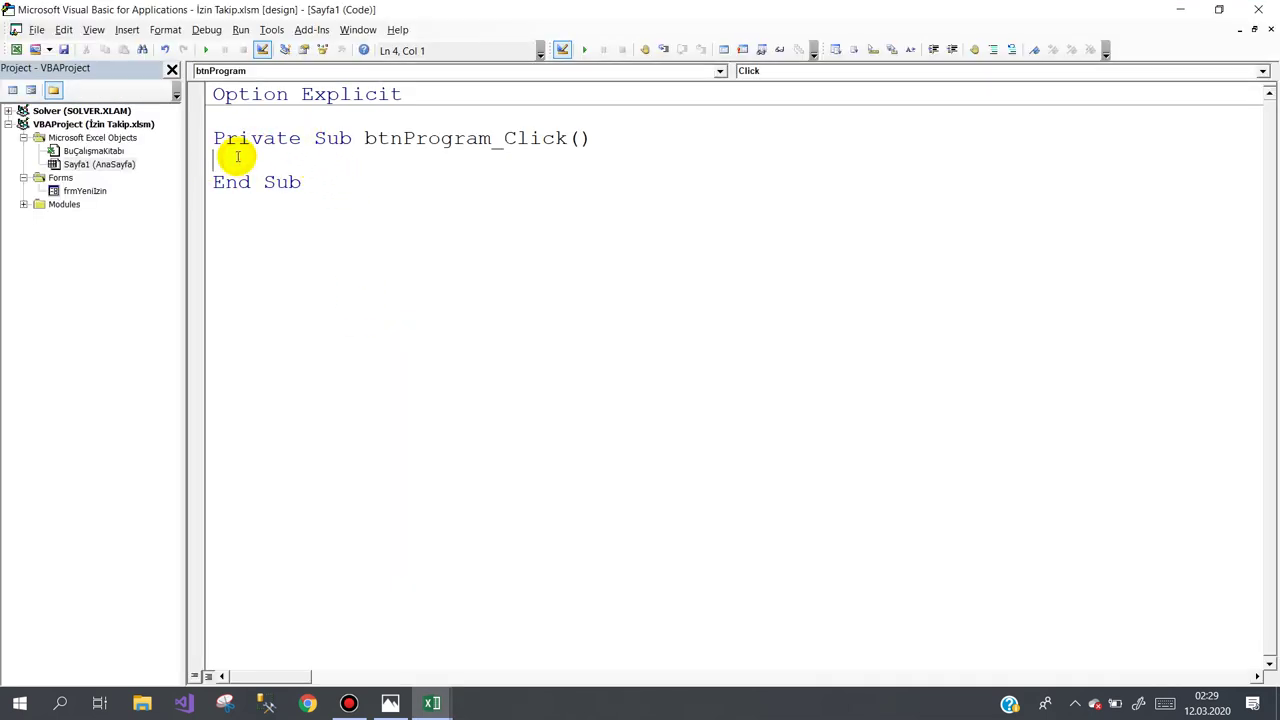
Write frmYeniIzin.Show inside the btnProgram_Click procedure.
{"action": "type", "text": "frmYeniIzin"}
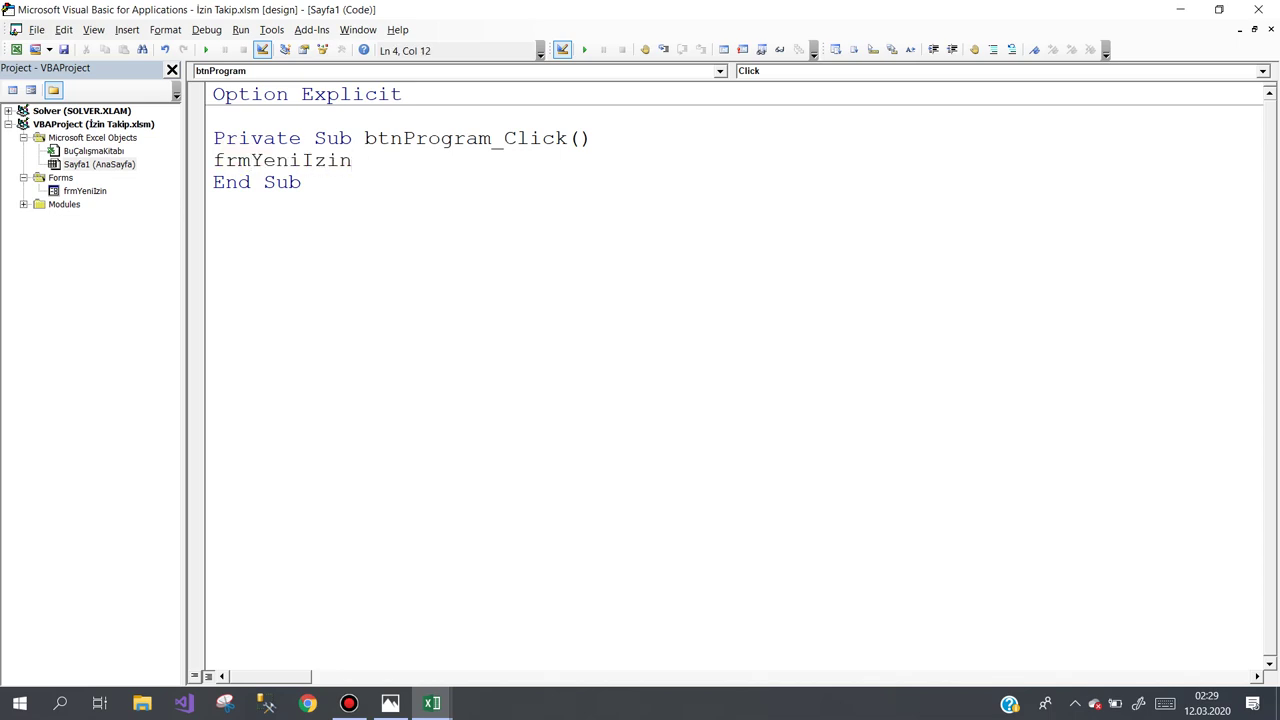
{"action": "type", "text": ".sh"}
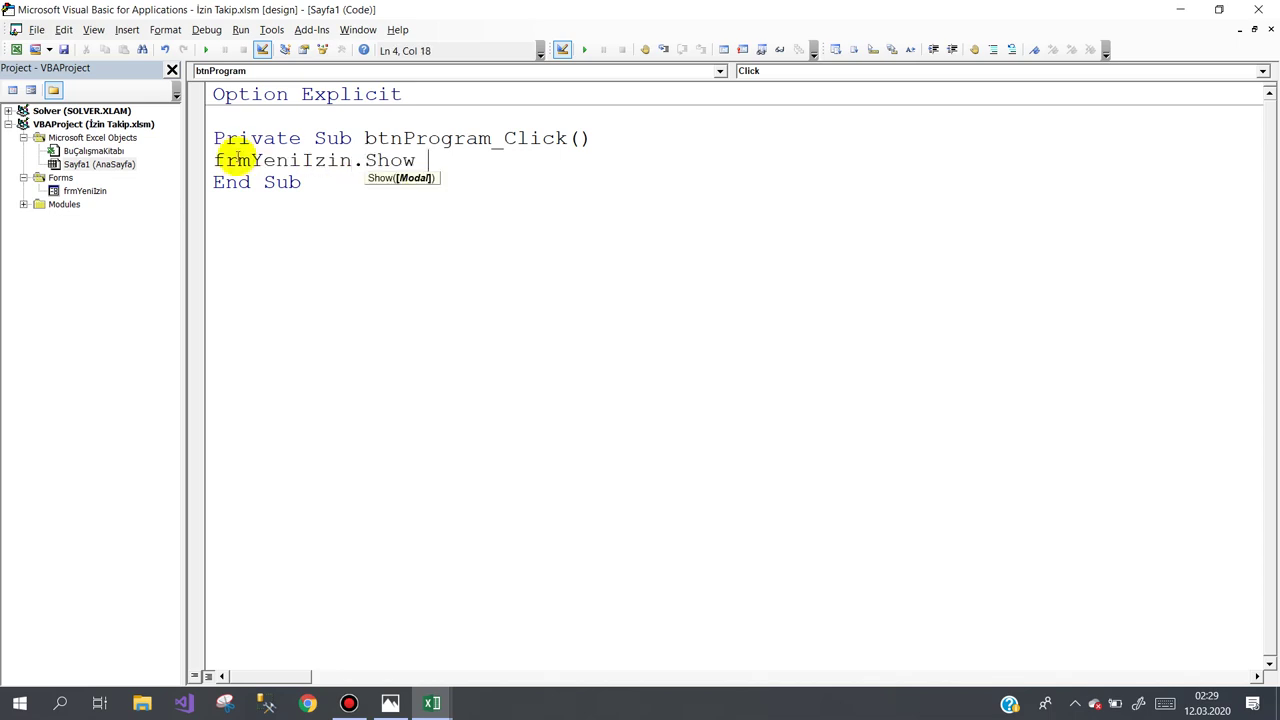
Back in Excel, close Properties, turn off Tasarım Modu, and launch the leave form with Programı Aç.
{"action": "left_click", "coordinate": [1190, 12]}
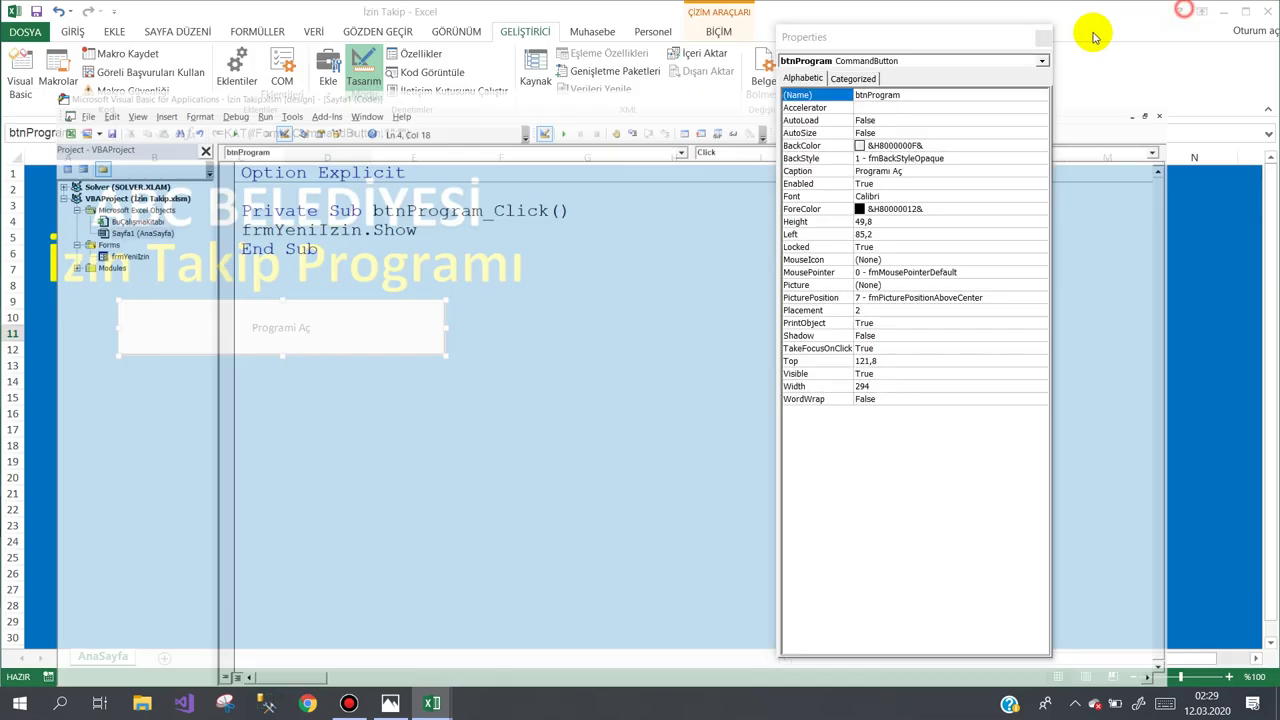
{"action": "left_click", "coordinate": [1043, 37]}
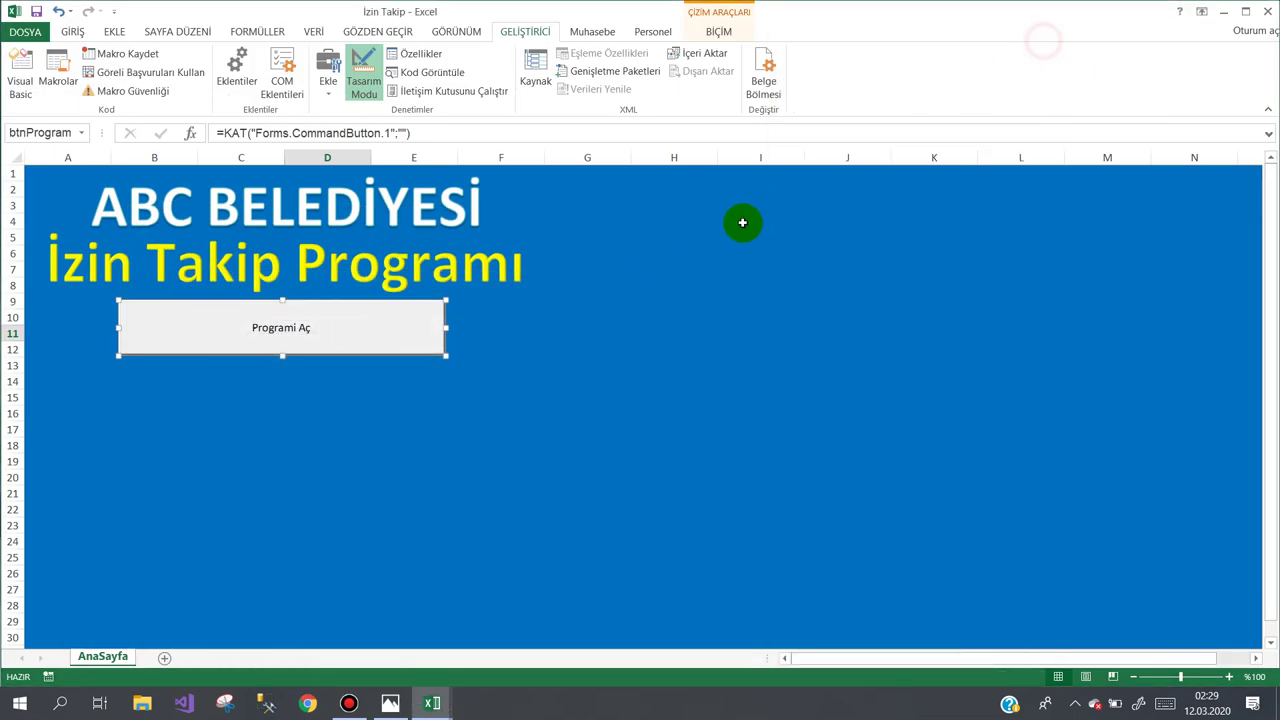
{"action": "left_click", "coordinate": [364, 72]}
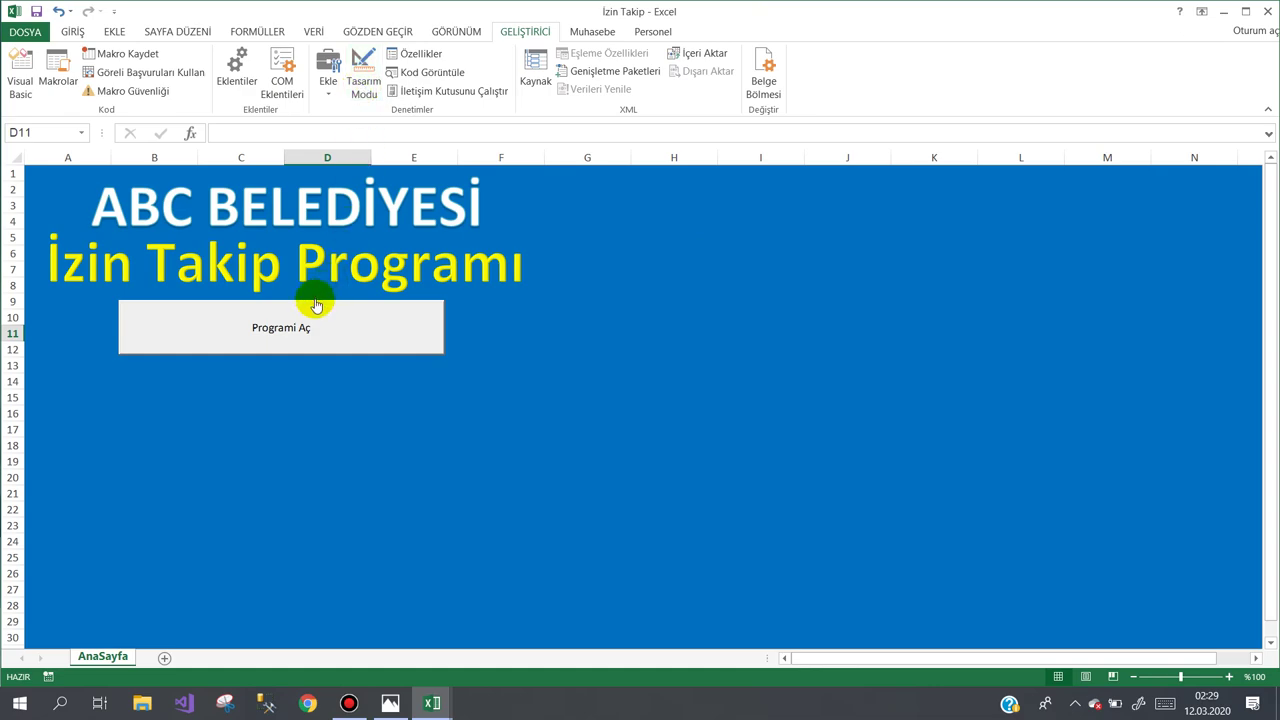
{"action": "left_click", "coordinate": [279, 331]}
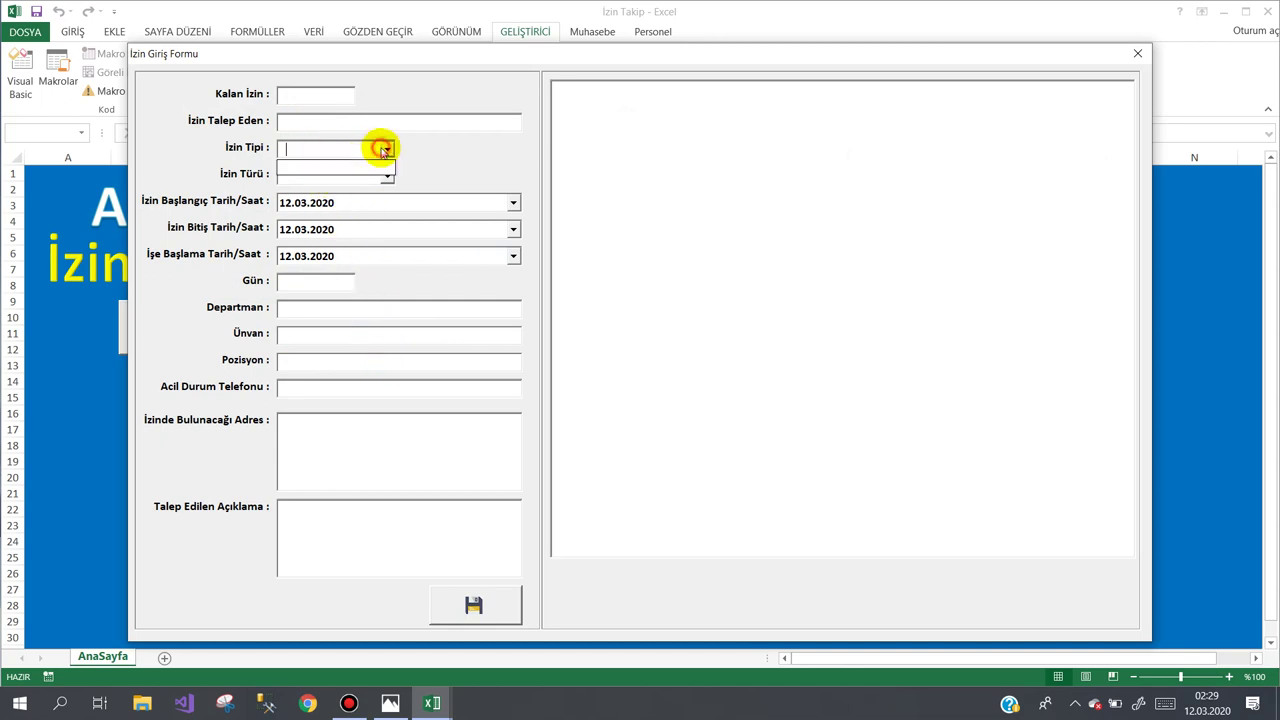
Test the date pickers with 6 March start and 13 March end, then close and reopen the form.
{"action": "left_click", "coordinate": [505, 204]}
{"action": "left_click", "coordinate": [507, 205]}
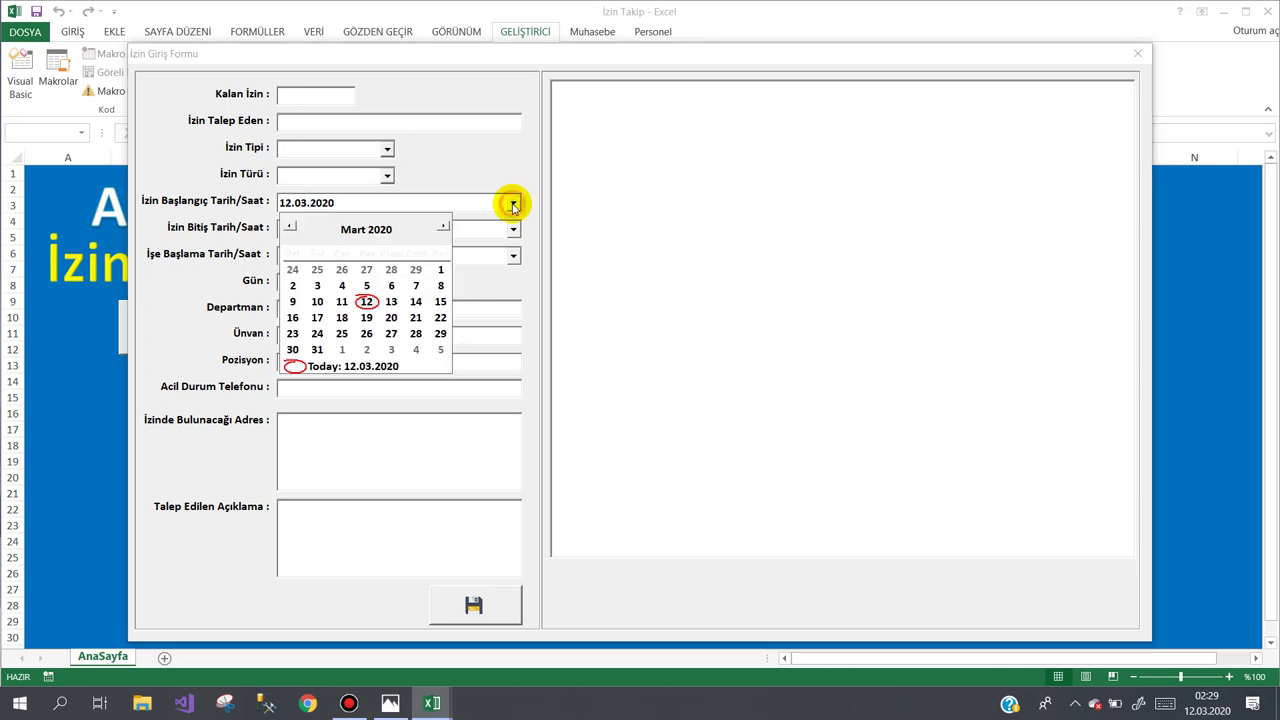
{"action": "left_click", "coordinate": [398, 288]}
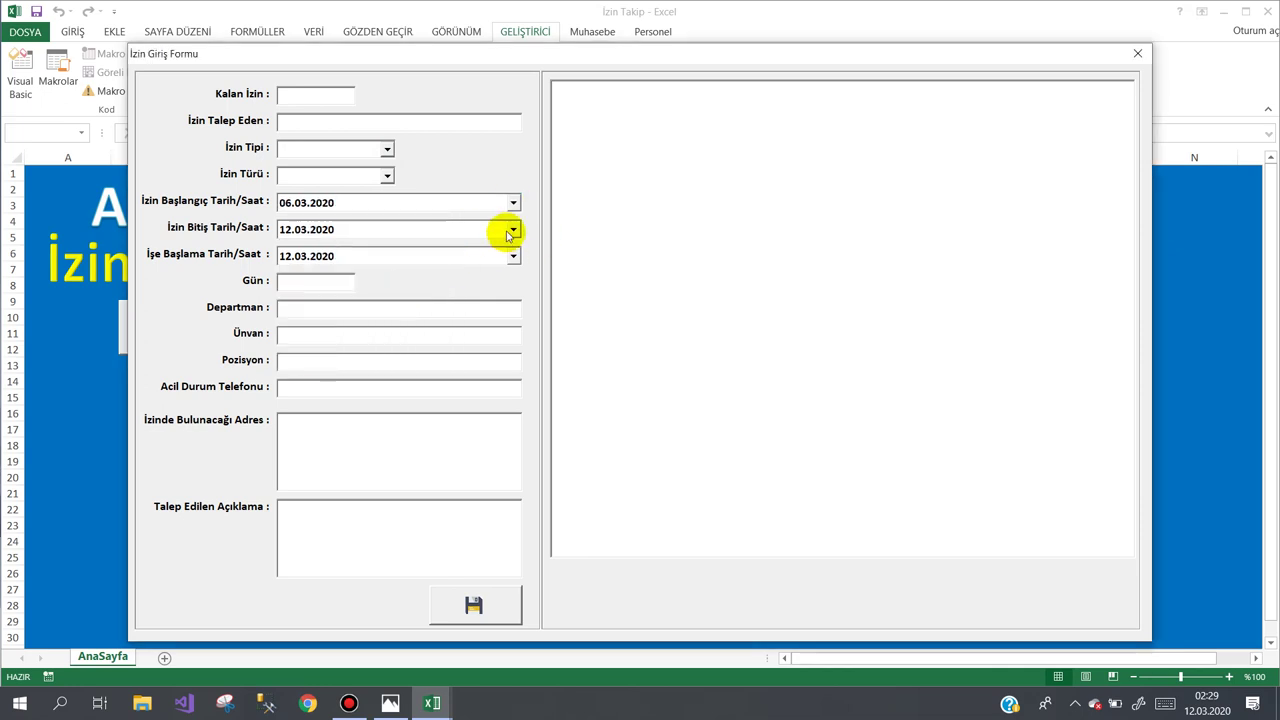
{"action": "left_click", "coordinate": [513, 229]}
{"action": "left_click", "coordinate": [402, 330]}
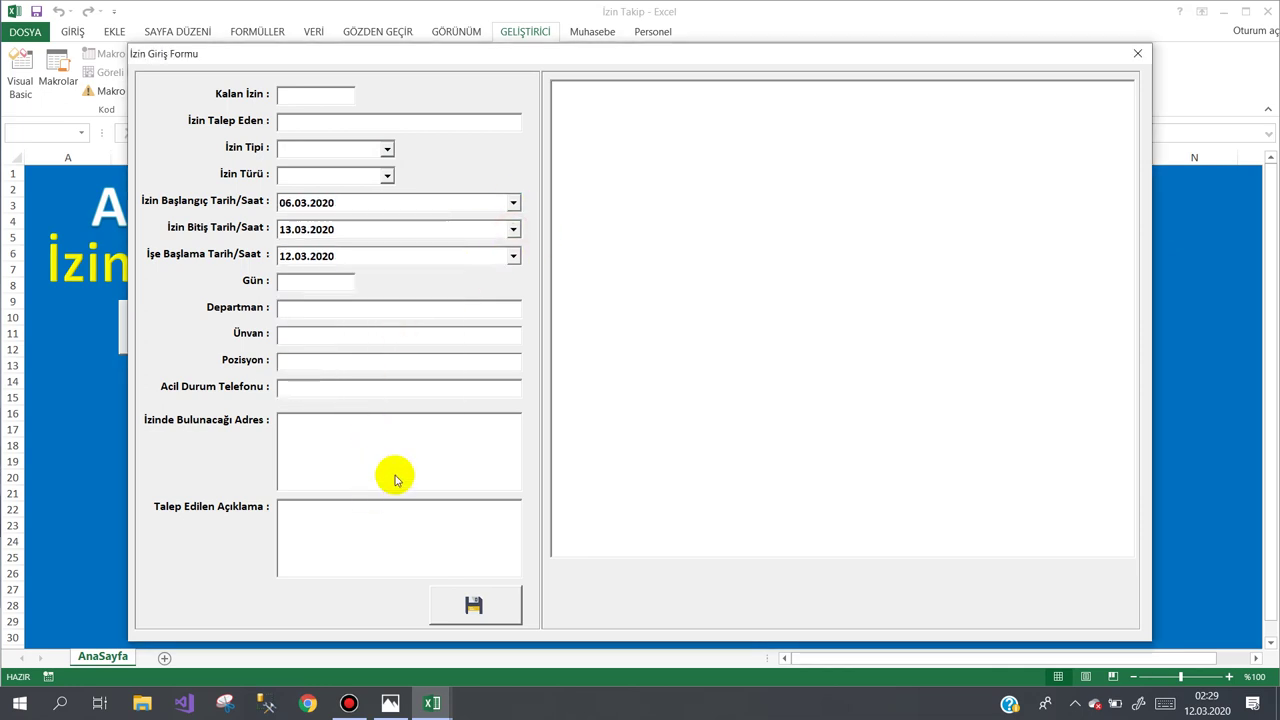
{"action": "left_click", "coordinate": [1137, 53]}
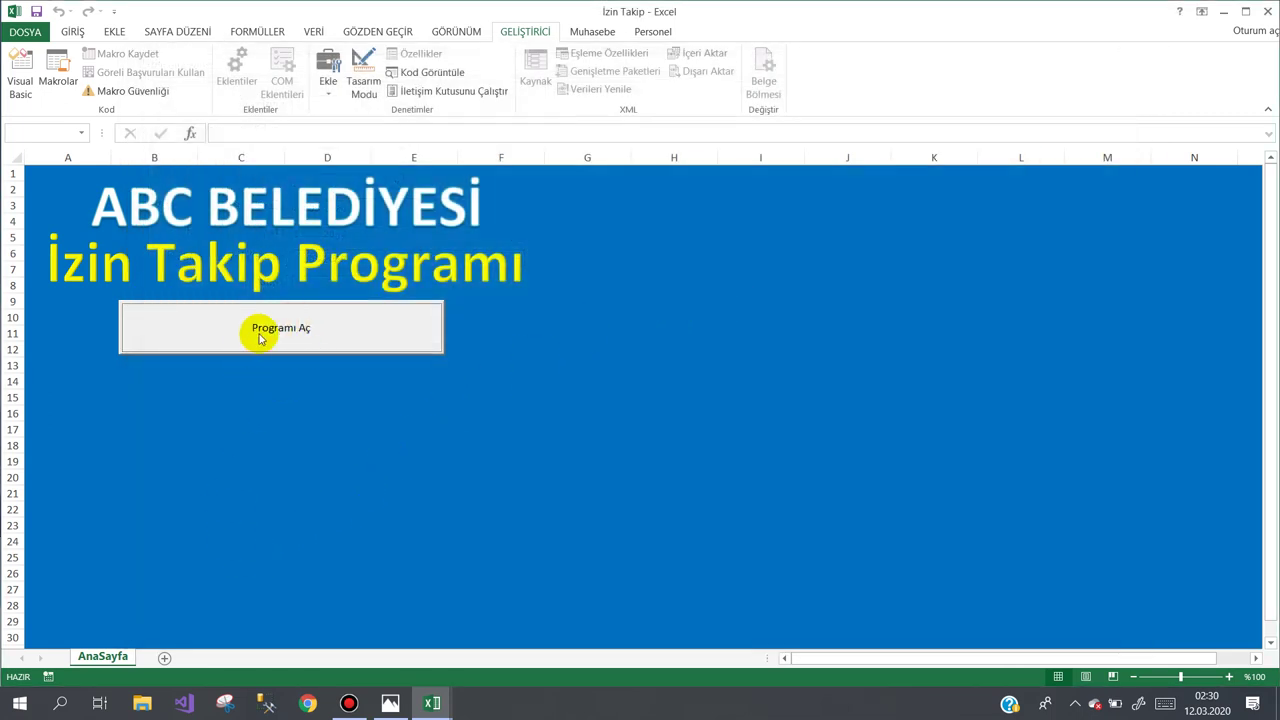
{"action": "left_click", "coordinate": [260, 336]}
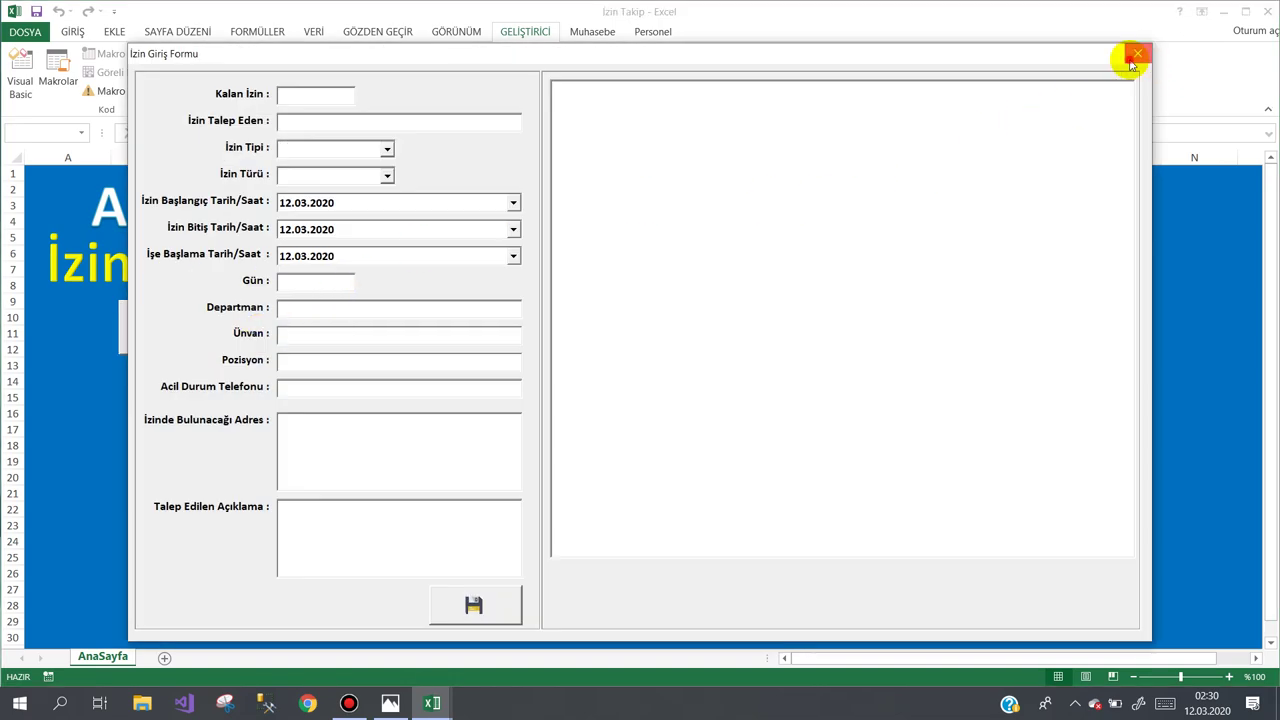
{"action": "left_click", "coordinate": [1136, 55]}
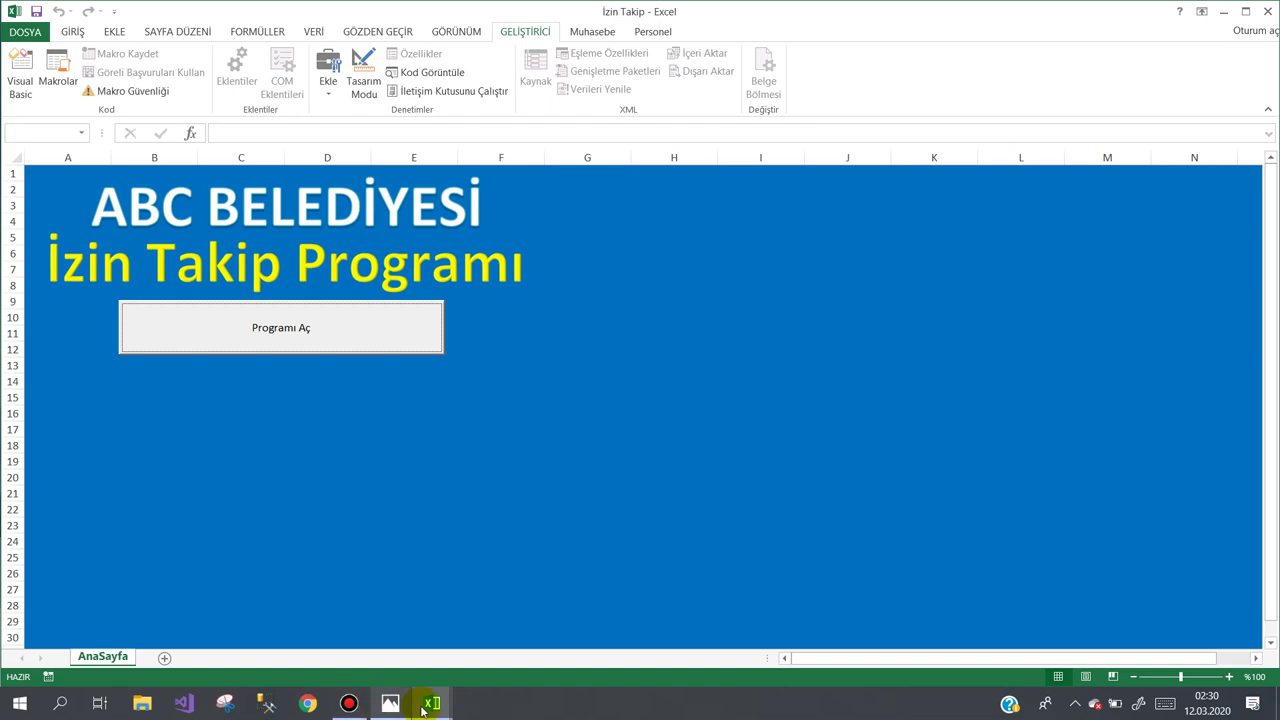
Insert a new blank UserForm1 into the VBA project.
{"action": "mouse_move", "coordinate": [428, 706]}
{"action": "left_click", "coordinate": [475, 600]}
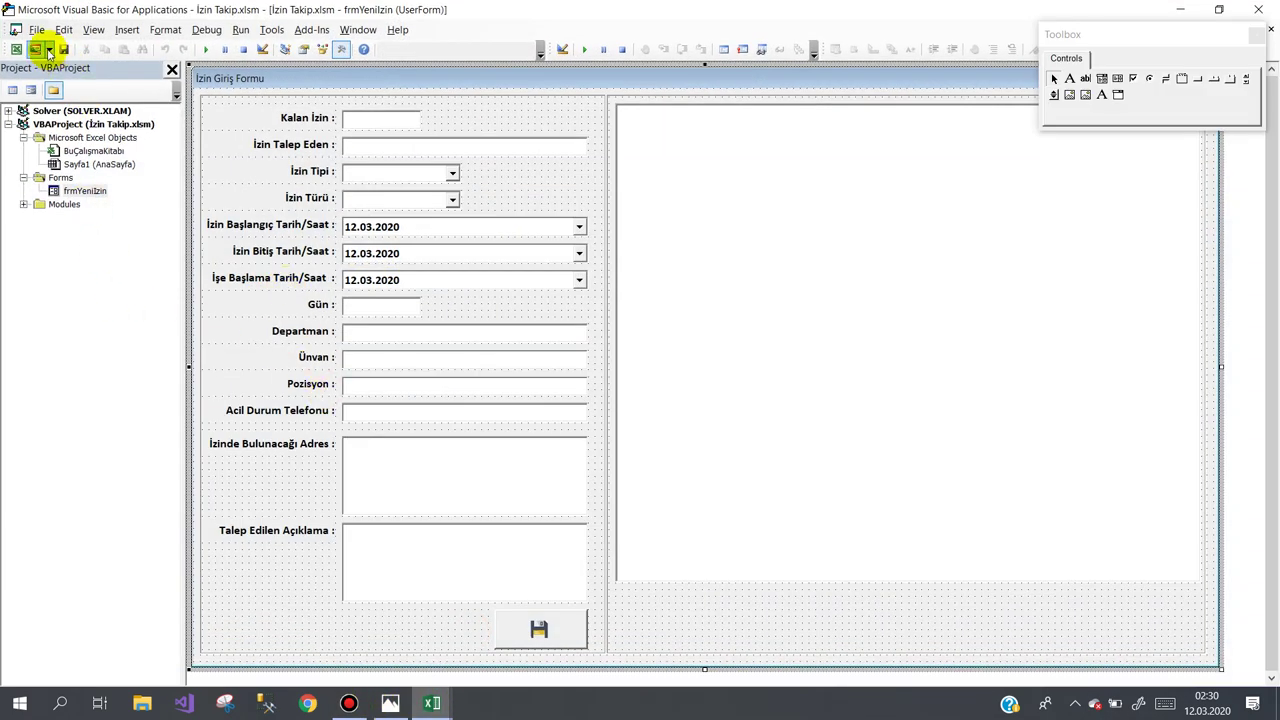
{"action": "left_click", "coordinate": [48, 50]}
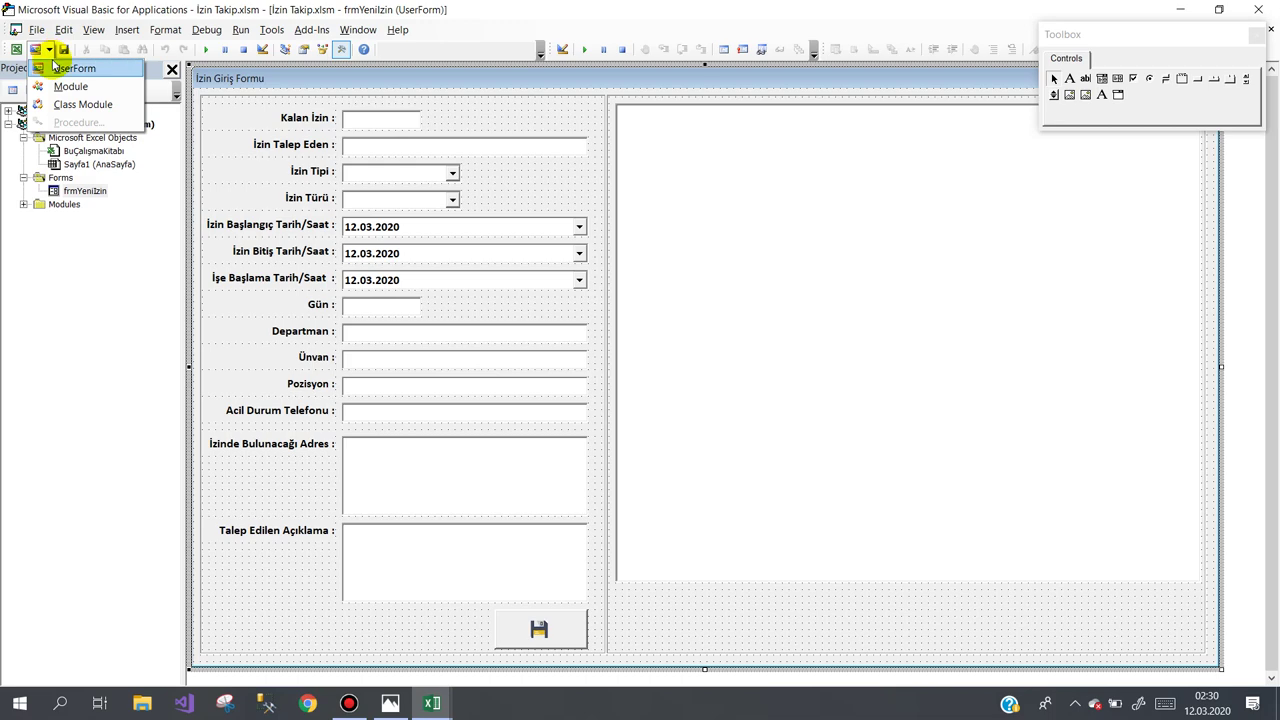
{"action": "left_click", "coordinate": [55, 68]}
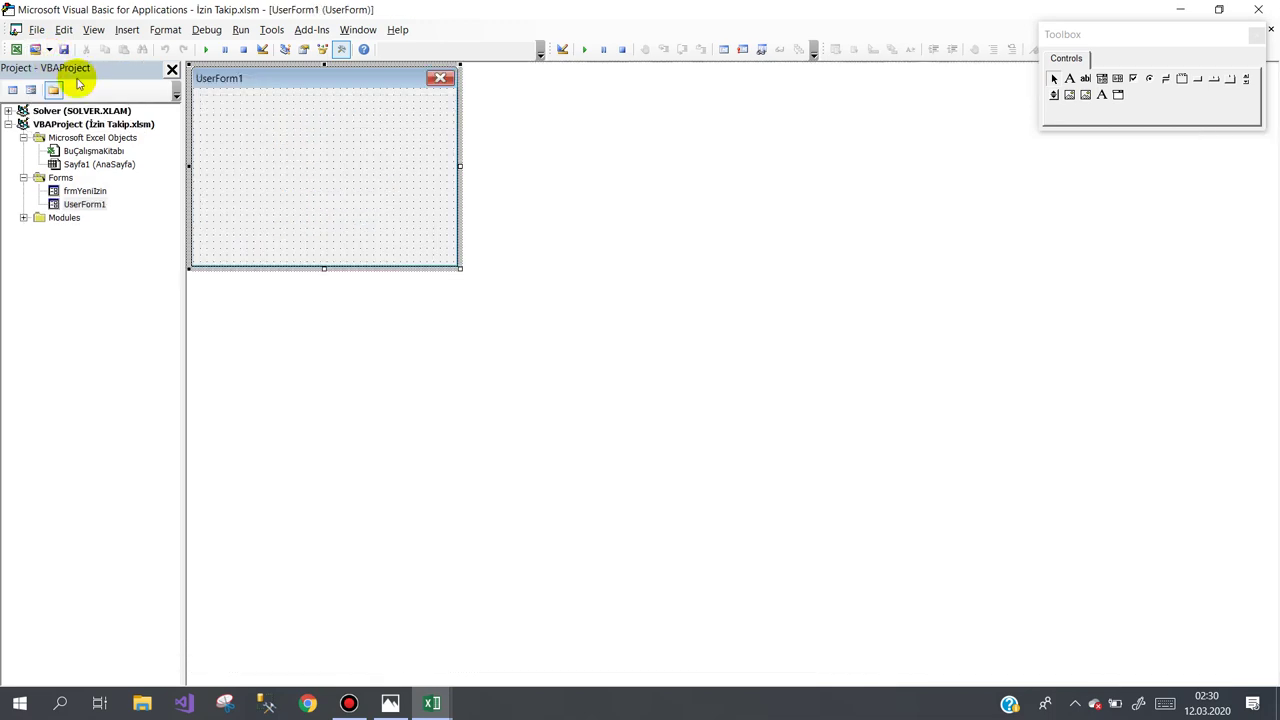
{"action": "left_click", "coordinate": [88, 204]}
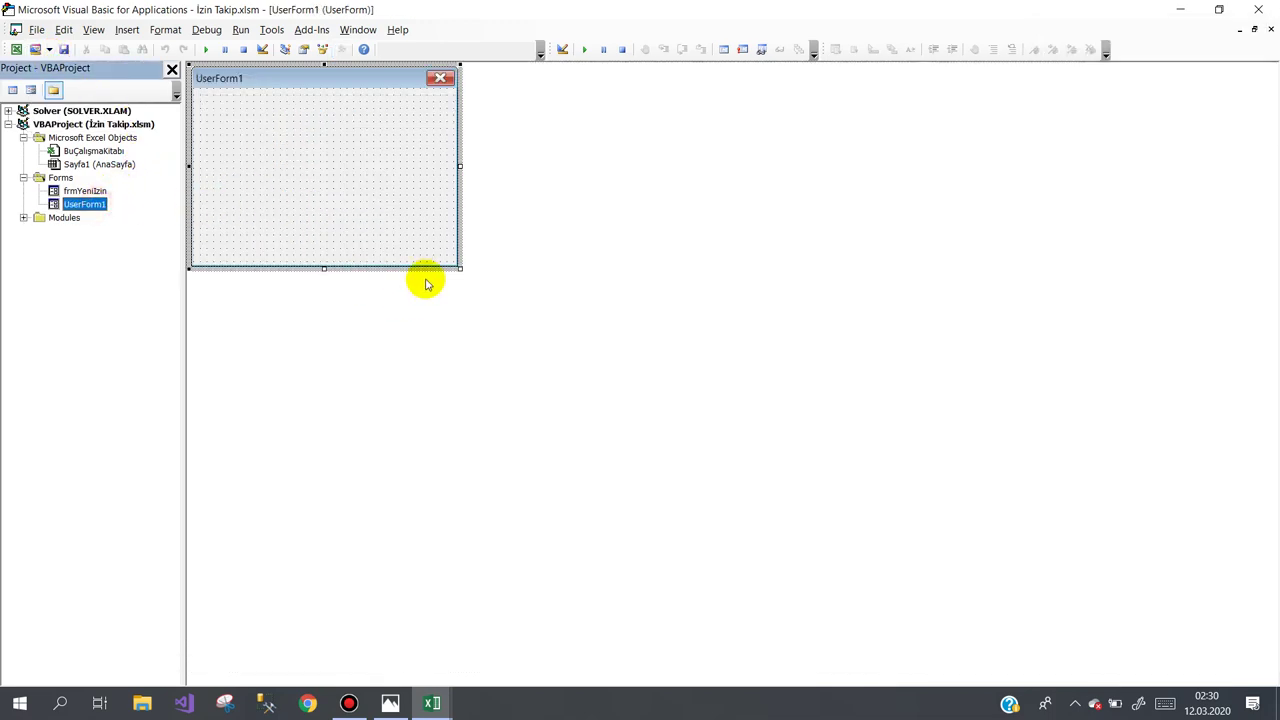
Enlarge UserForm1 to about 1055 by 565 and show its Properties window.
{"action": "left_click_drag", "start_coordinate": [459, 266], "coordinate": [1245, 632]}
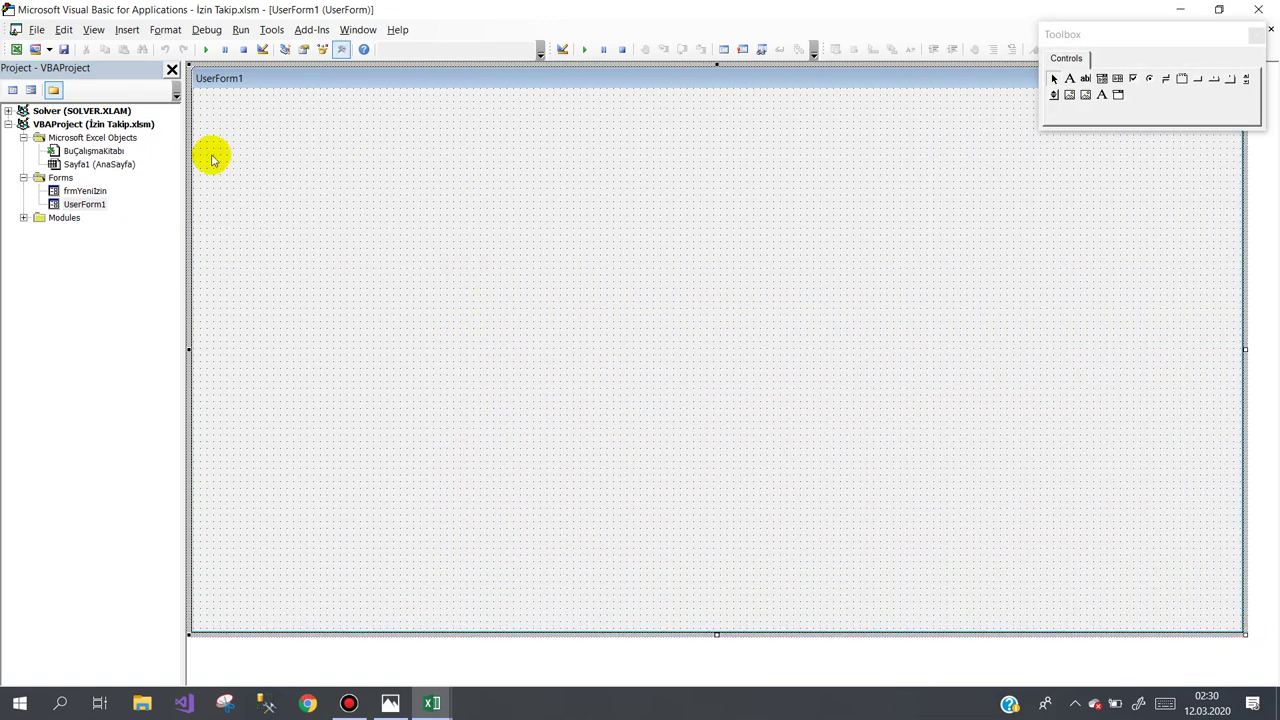
{"action": "left_click", "coordinate": [83, 195]}
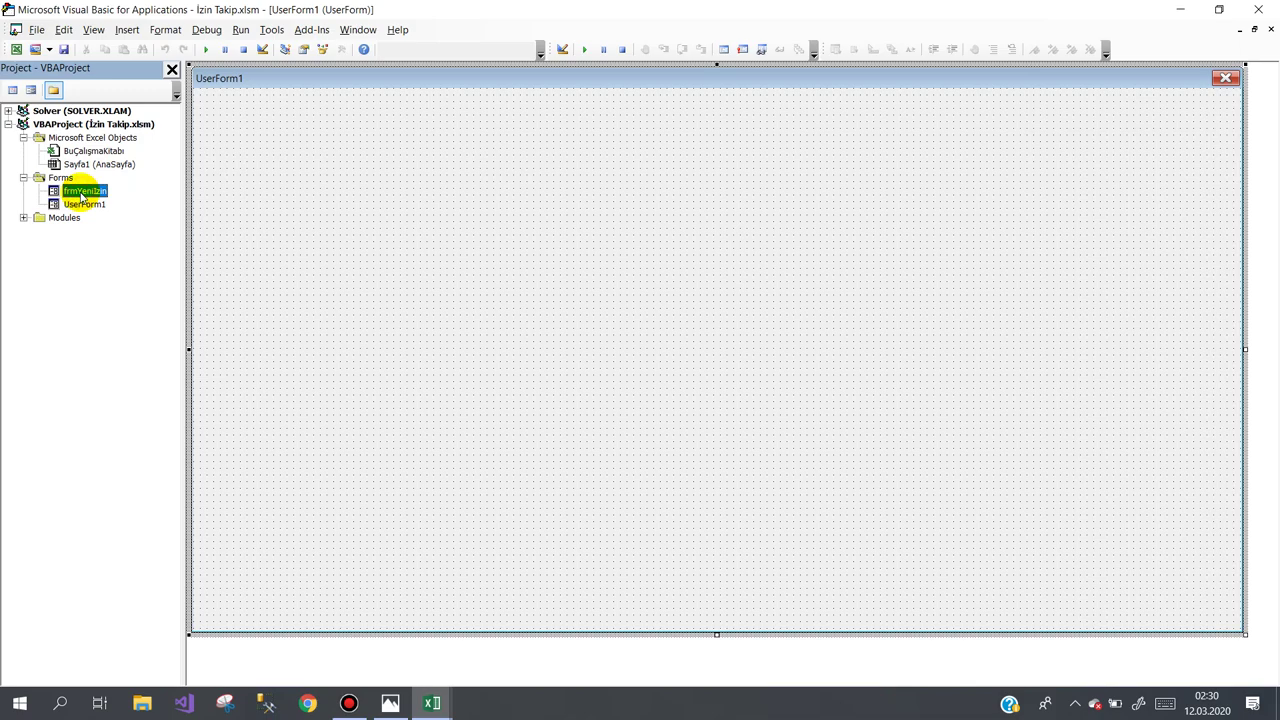
{"action": "left_click", "coordinate": [88, 204]}
{"action": "left_click", "coordinate": [392, 318]}
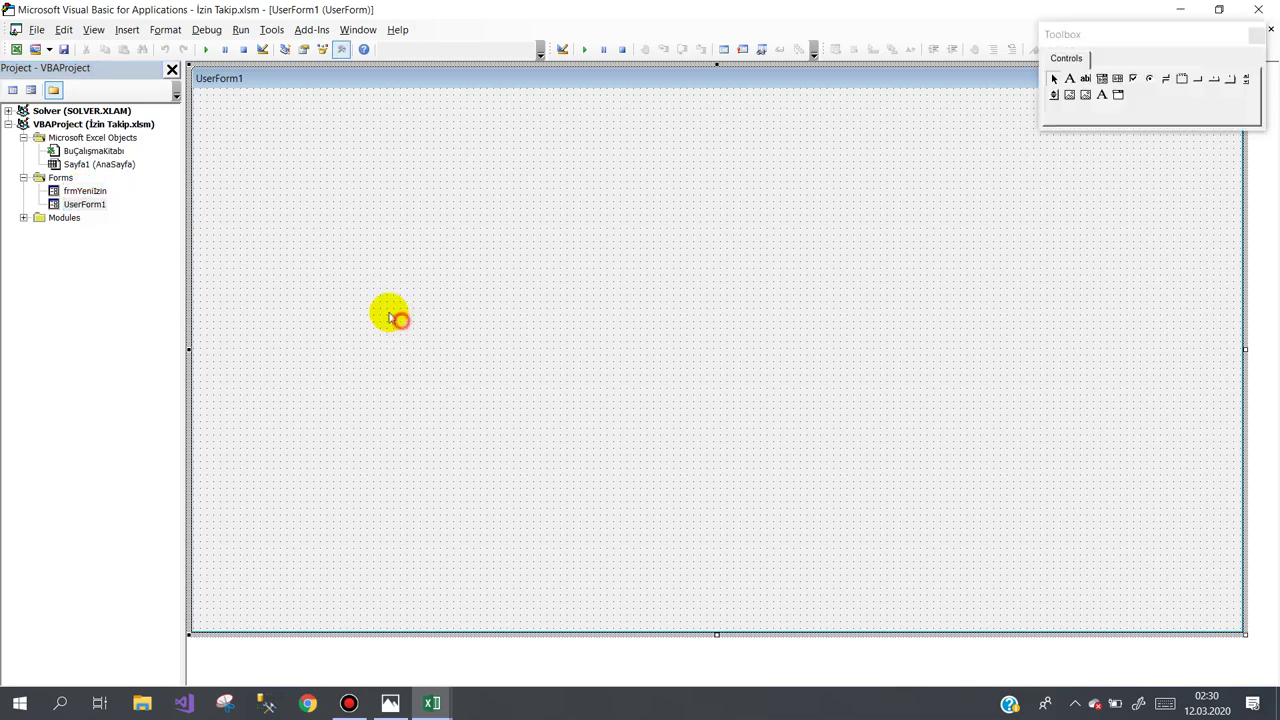
{"action": "left_click", "coordinate": [85, 204]}
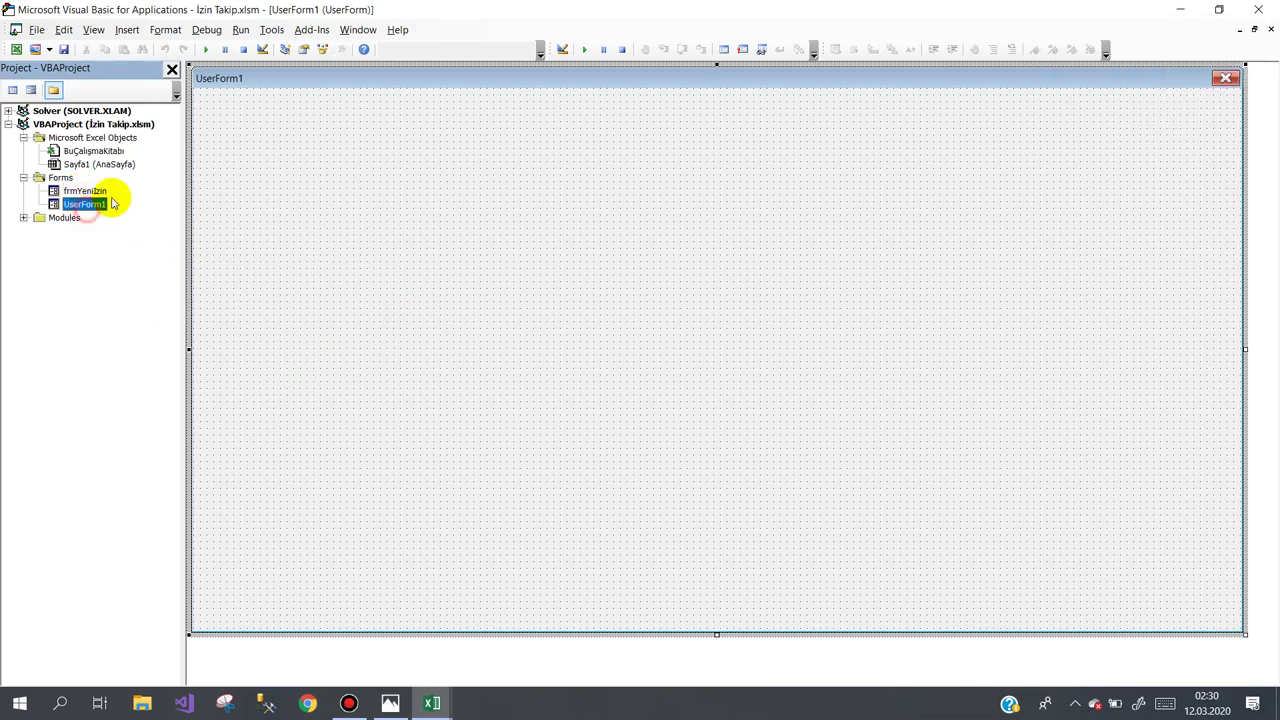
{"action": "left_click", "coordinate": [304, 50]}
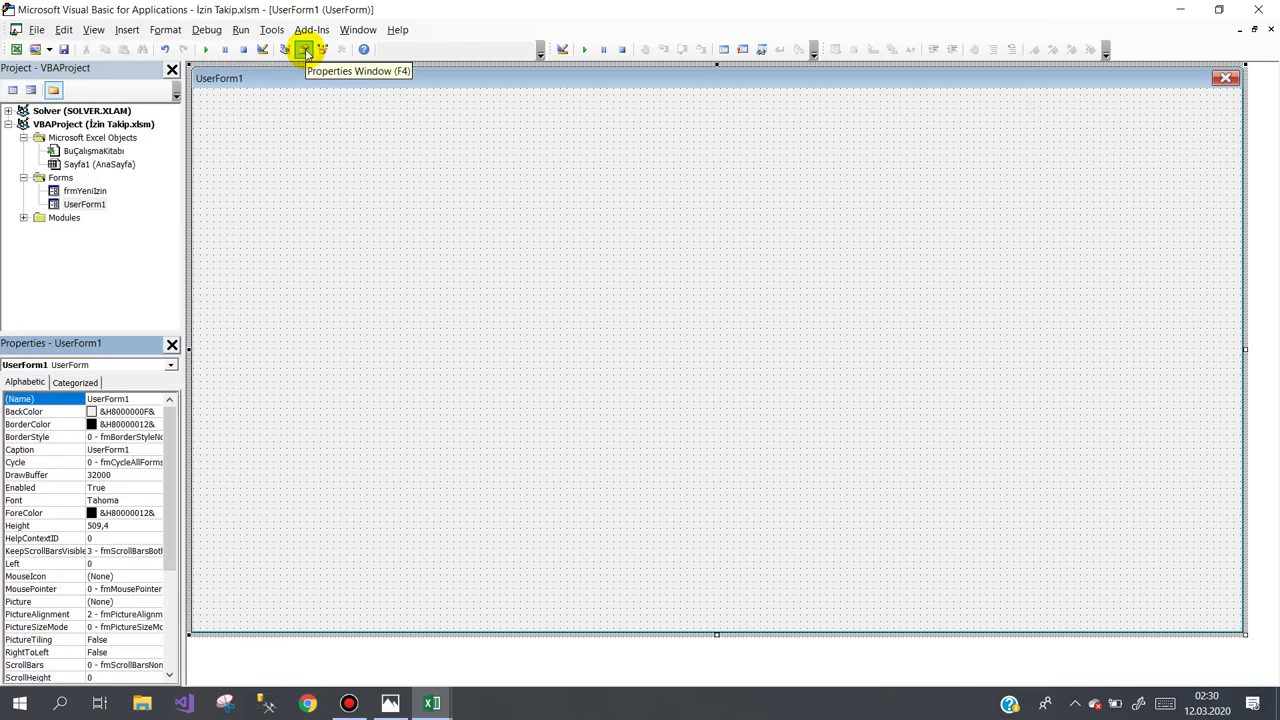
Copy the large frame from frmYeniIzin and paste it onto UserForm1.
{"action": "double_click", "coordinate": [86, 191]}
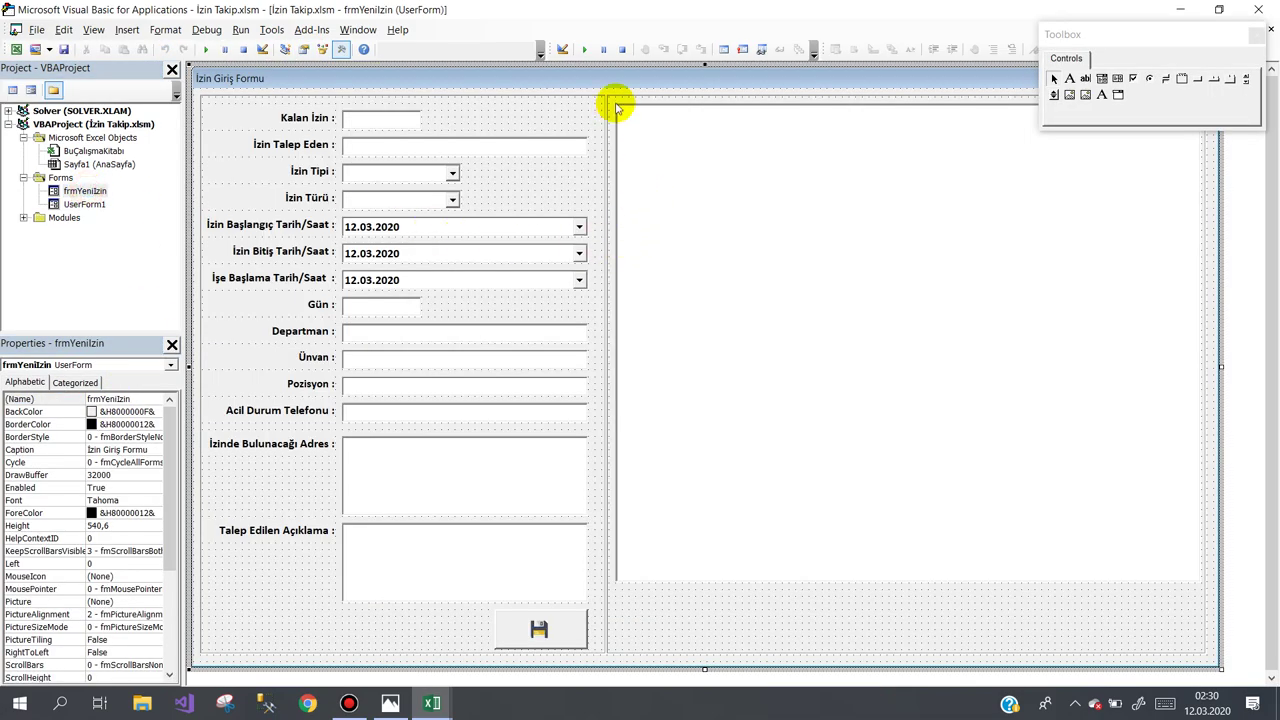
{"action": "left_click", "coordinate": [615, 102]}
{"action": "right_click", "coordinate": [617, 103]}
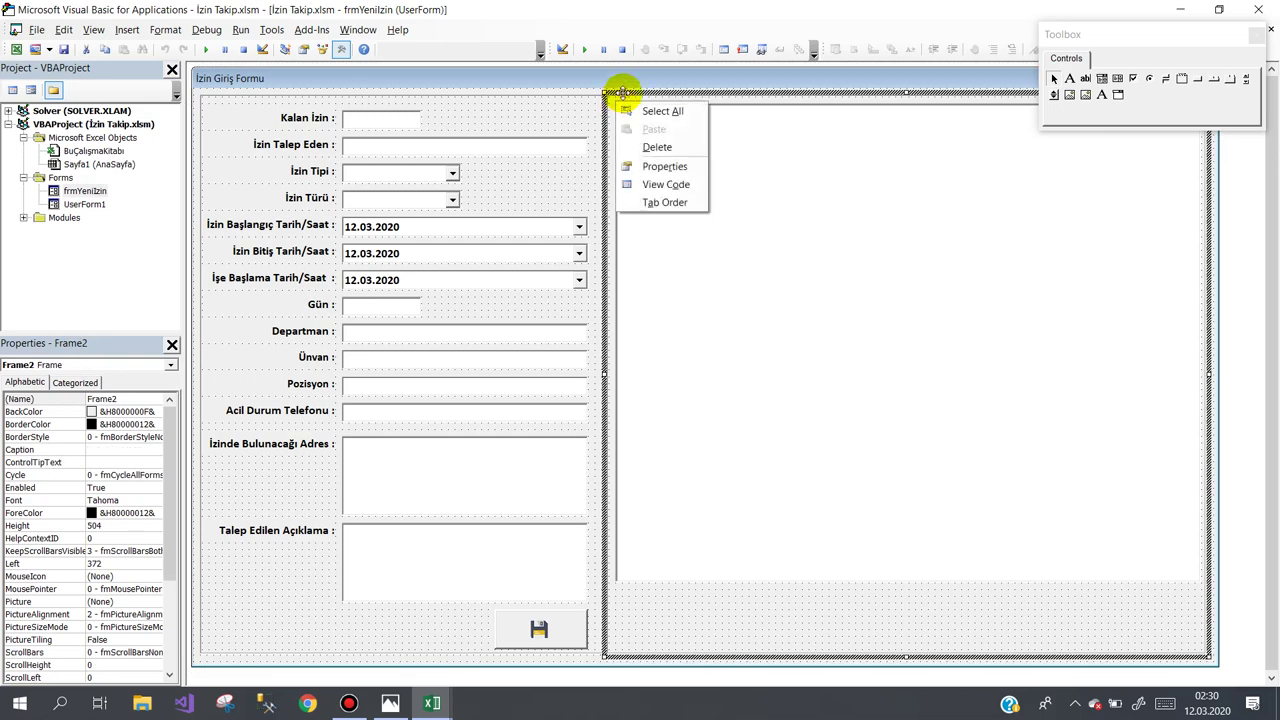
{"action": "left_click", "coordinate": [622, 92]}
{"action": "right_click", "coordinate": [623, 94]}
{"action": "left_click", "coordinate": [645, 120]}
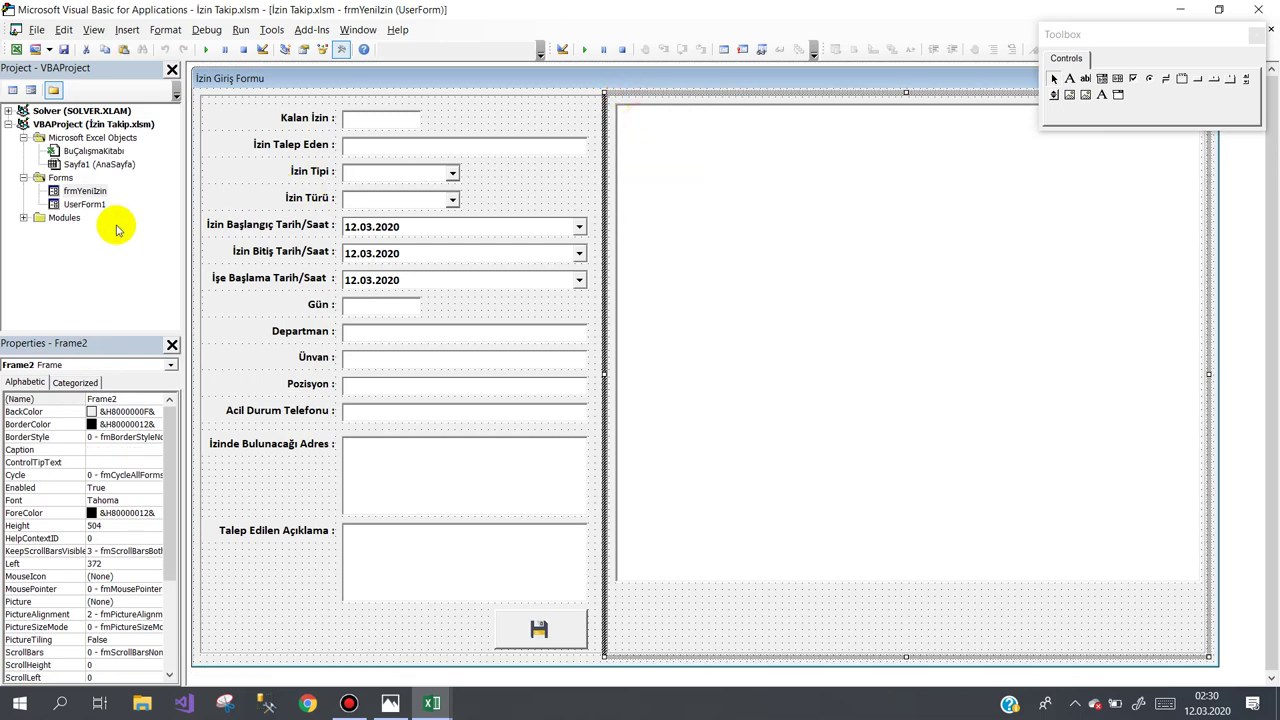
{"action": "double_click", "coordinate": [85, 204]}
{"action": "right_click", "coordinate": [300, 166]}
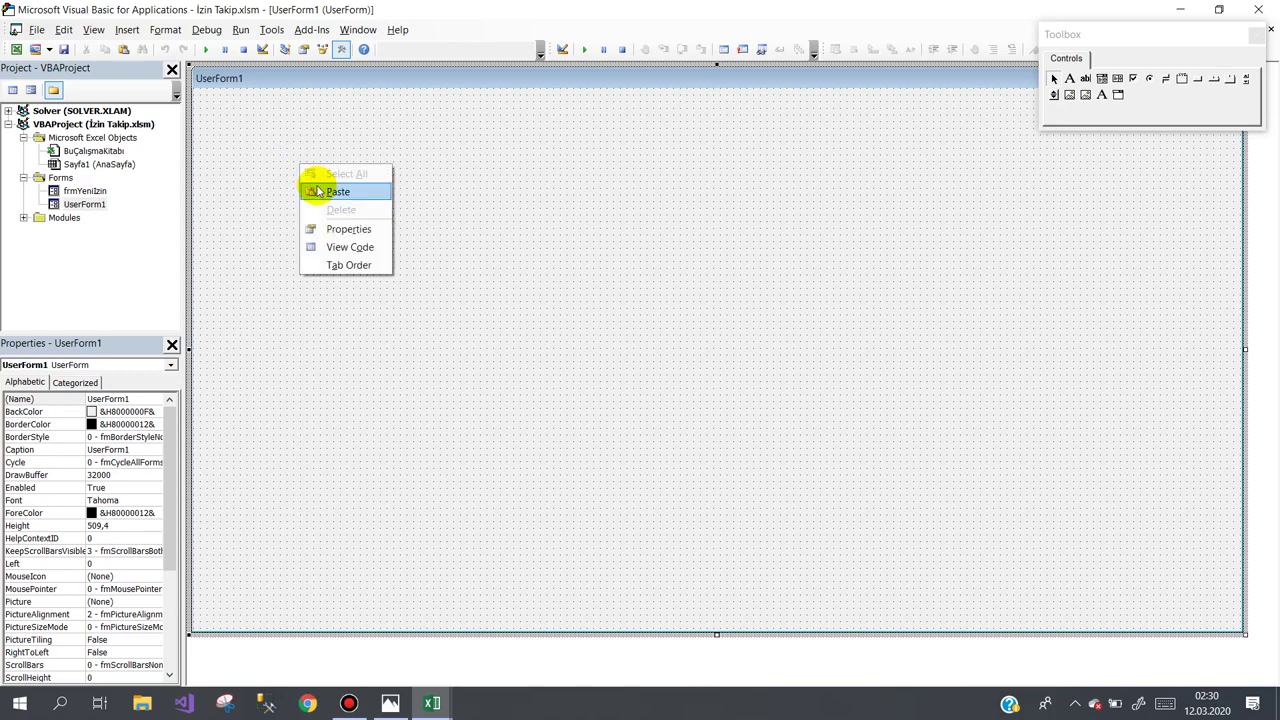
{"action": "left_click", "coordinate": [318, 191]}
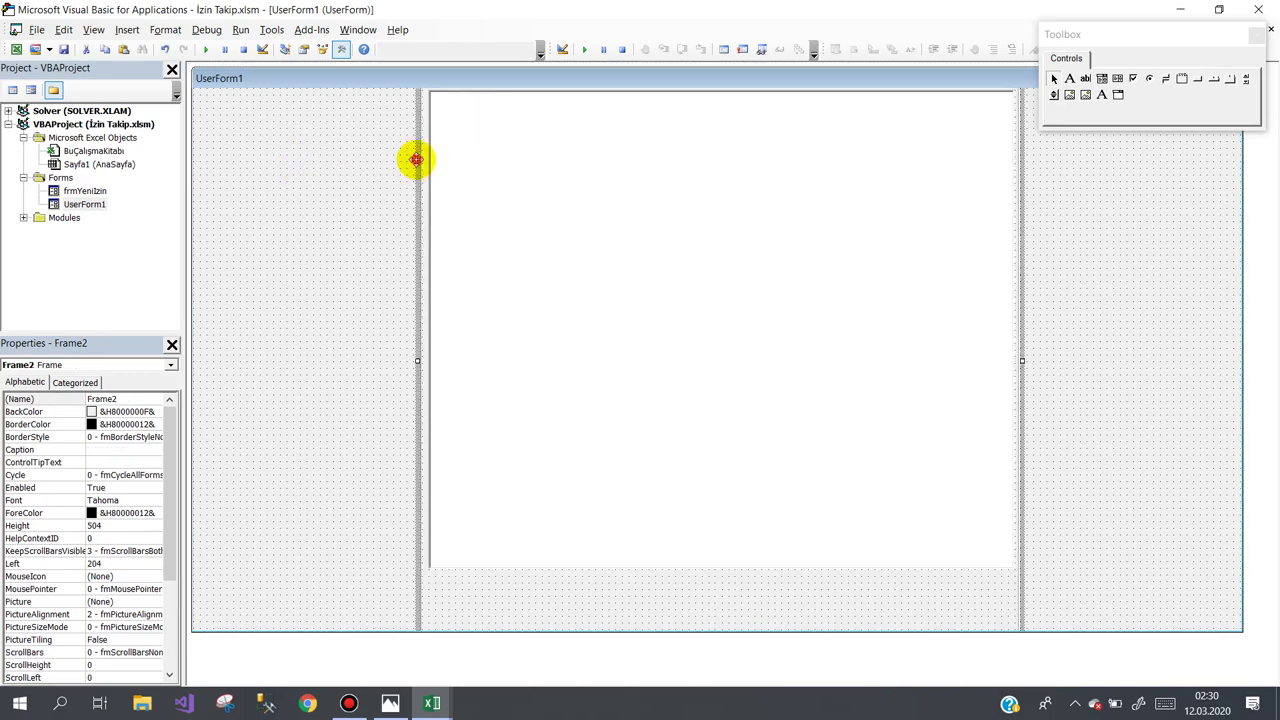
{"action": "left_click_drag", "start_coordinate": [416, 160], "coordinate": [398, 243]}
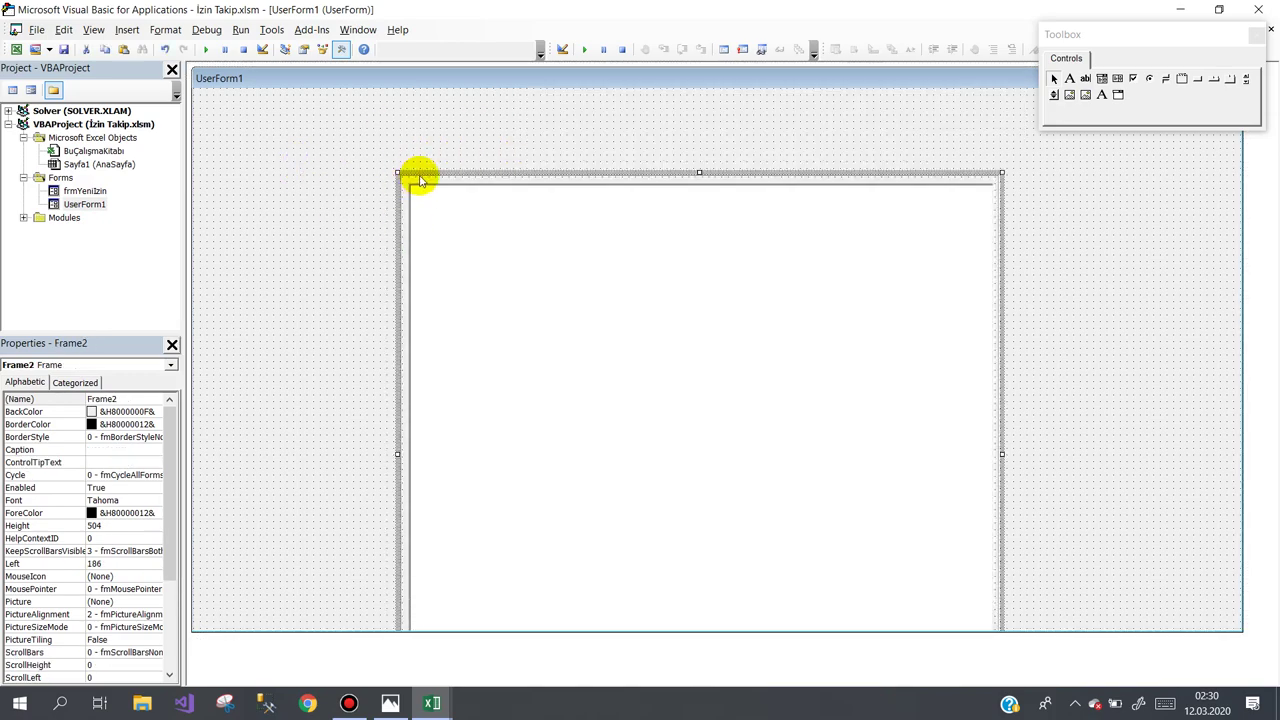
Cut the list box, delete the old frame, and draw a captionless frame filling the form.
{"action": "left_click", "coordinate": [699, 205]}
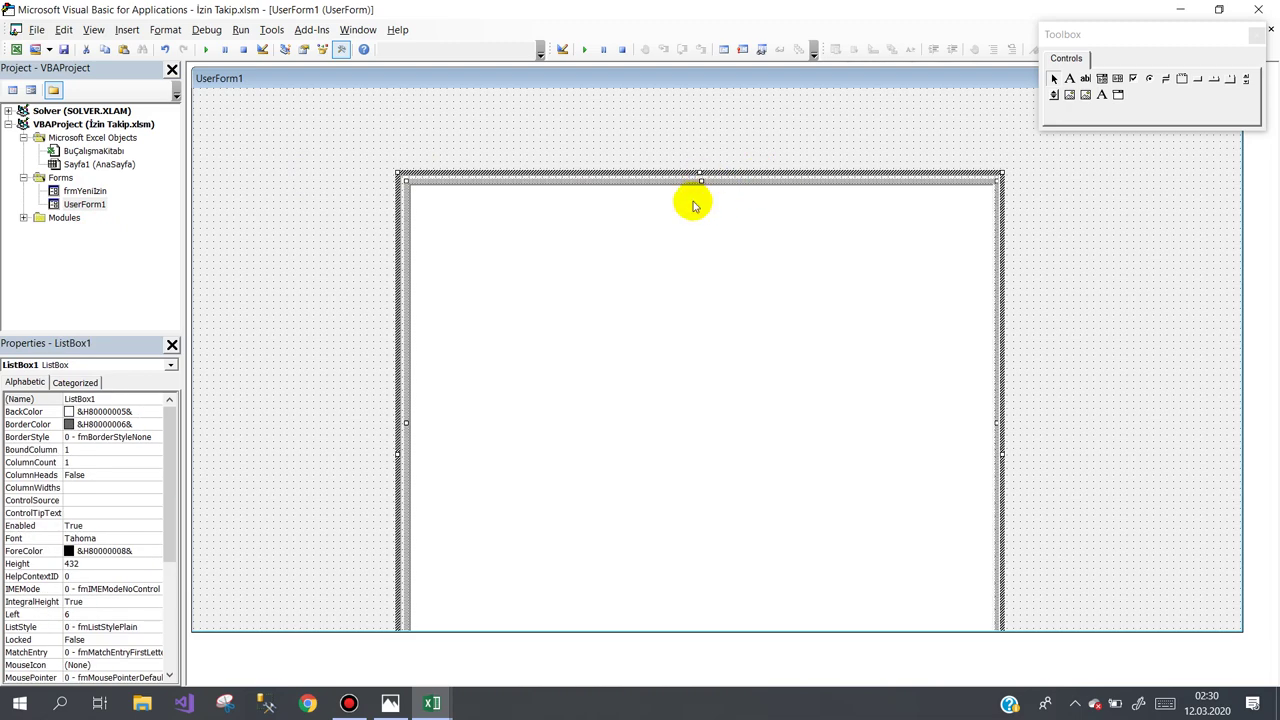
{"action": "key", "text": "Delete"}
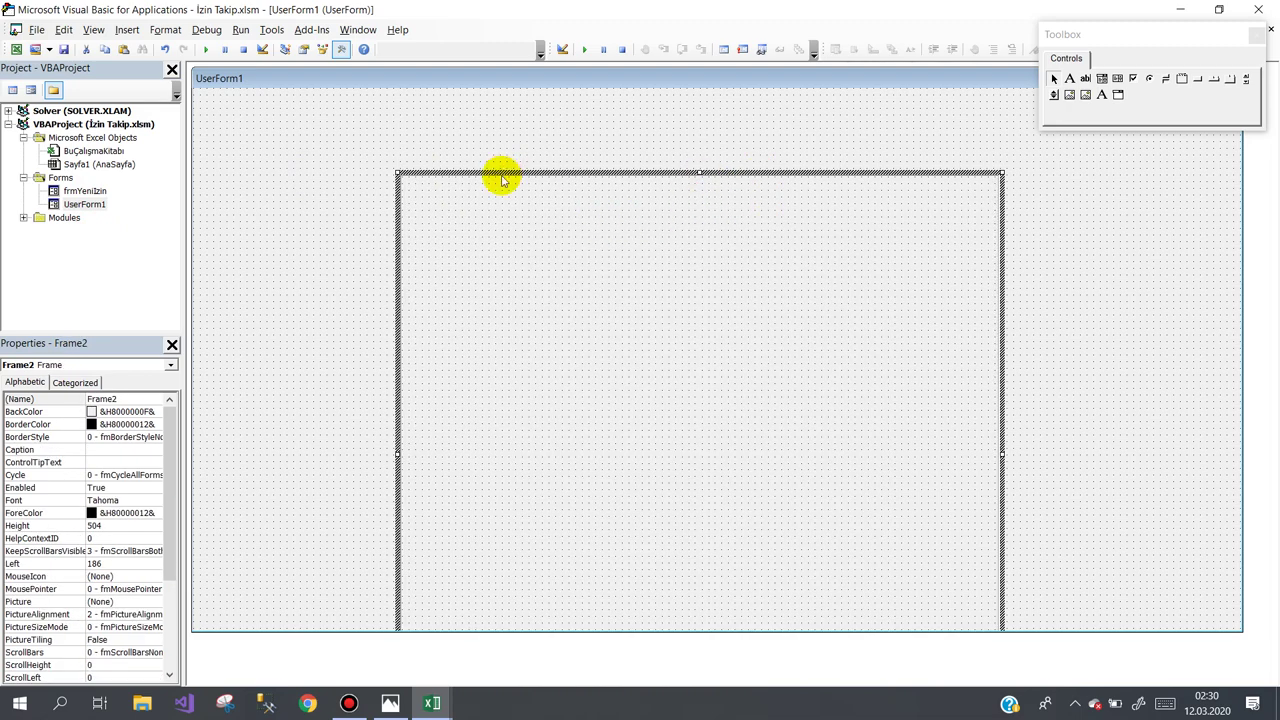
{"action": "left_click", "coordinate": [501, 174]}
{"action": "key", "text": "Delete"}
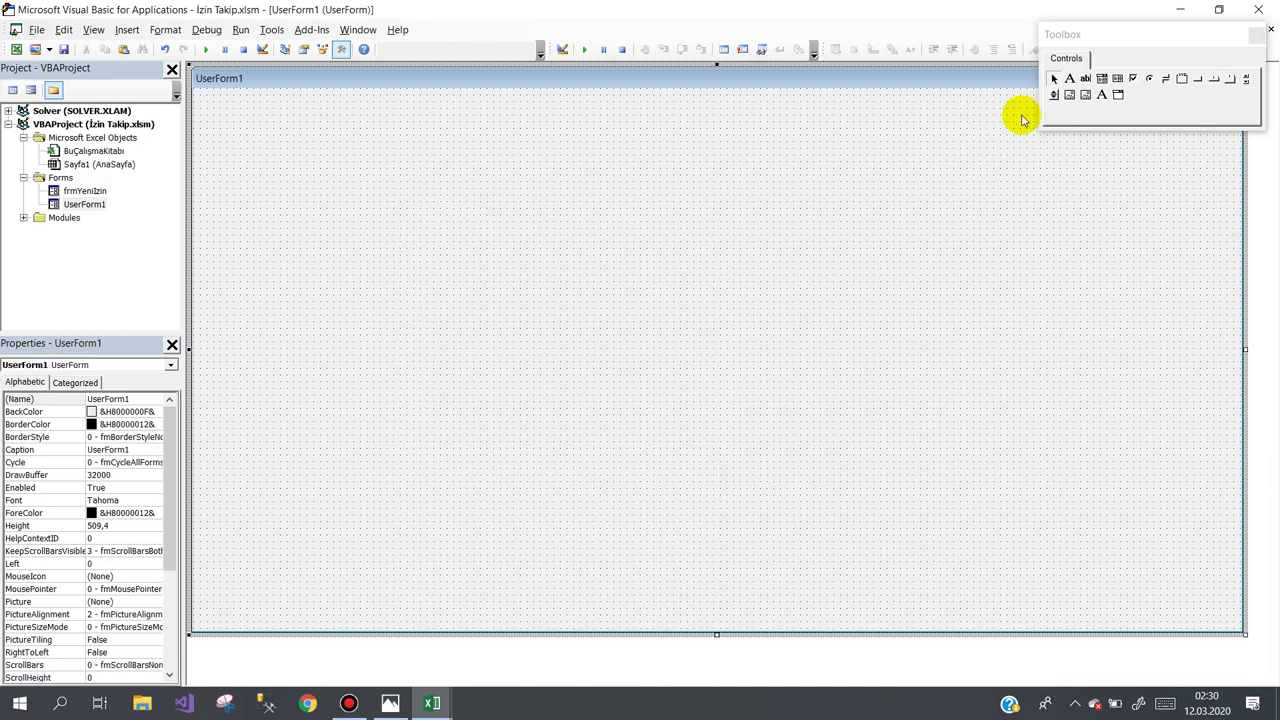
{"action": "left_click", "coordinate": [1181, 78]}
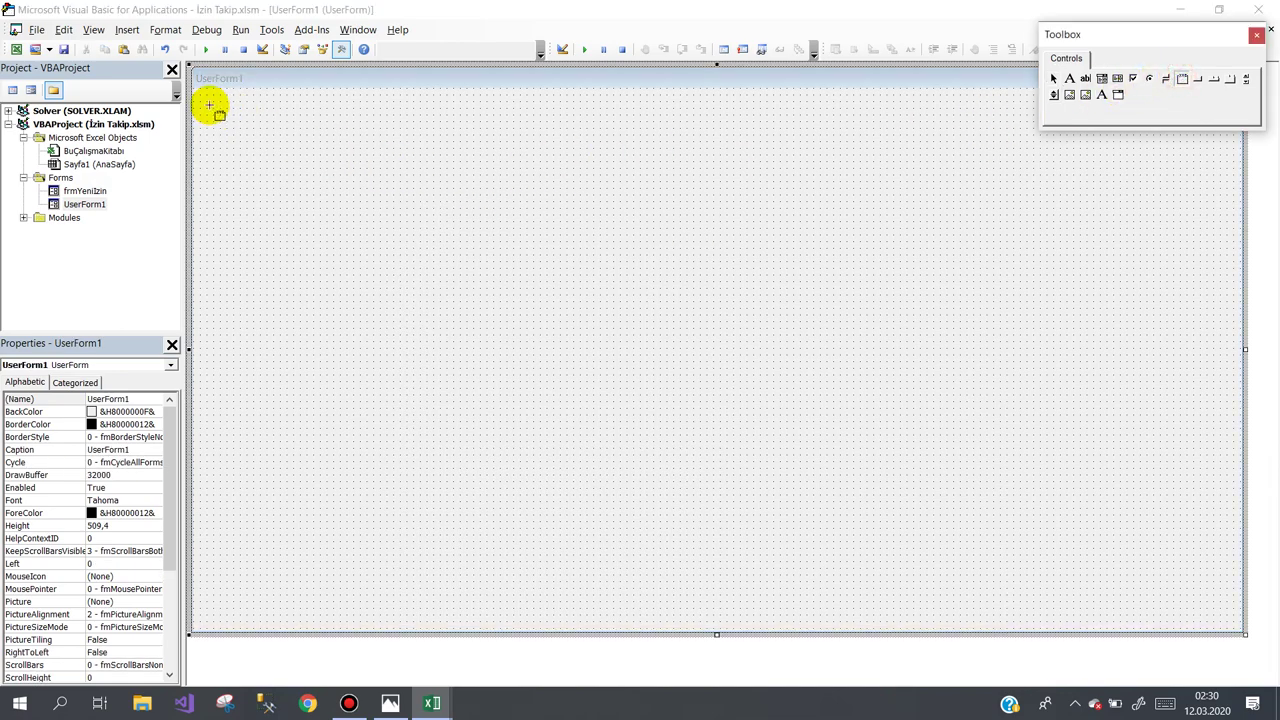
{"action": "left_click_drag", "start_coordinate": [198, 93], "coordinate": [1214, 574]}
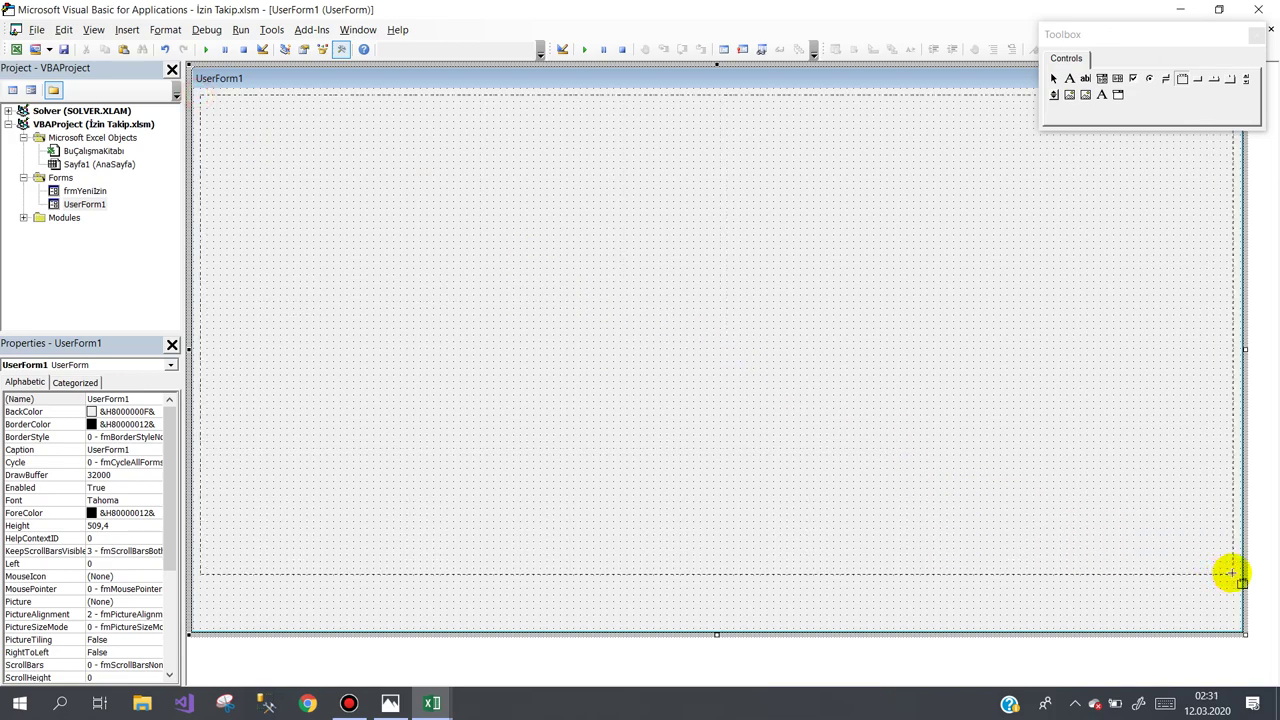
{"action": "left_click_drag", "start_coordinate": [1231, 573], "coordinate": [1235, 576]}
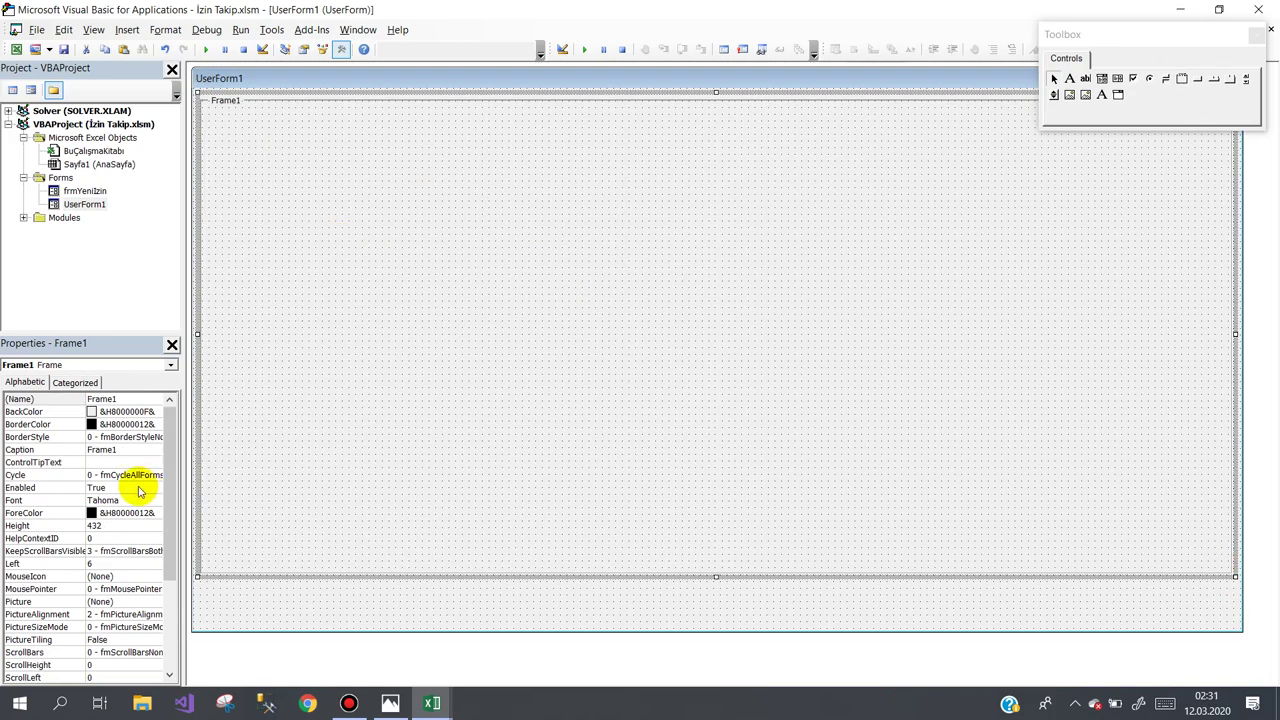
{"action": "left_click", "coordinate": [125, 452]}
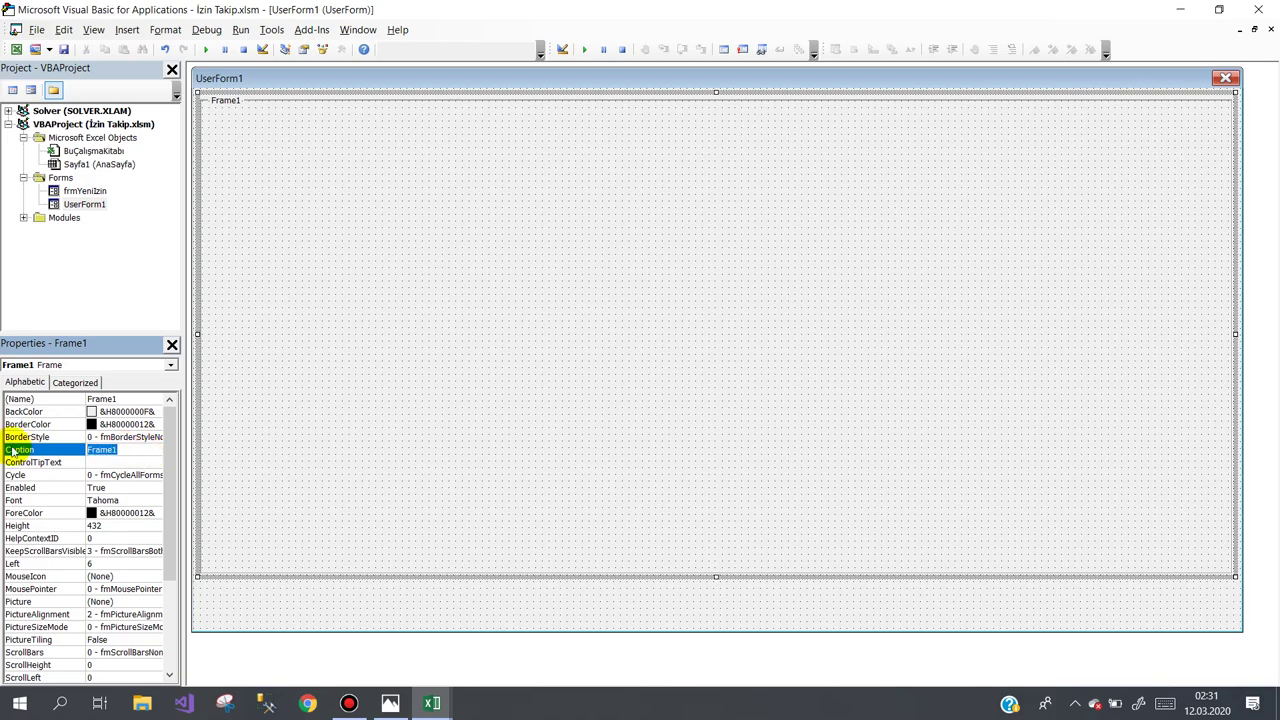
{"action": "key", "text": "Delete"}
Paste the list box into the new frame and lower its top edge.
{"action": "right_click", "coordinate": [290, 179]}
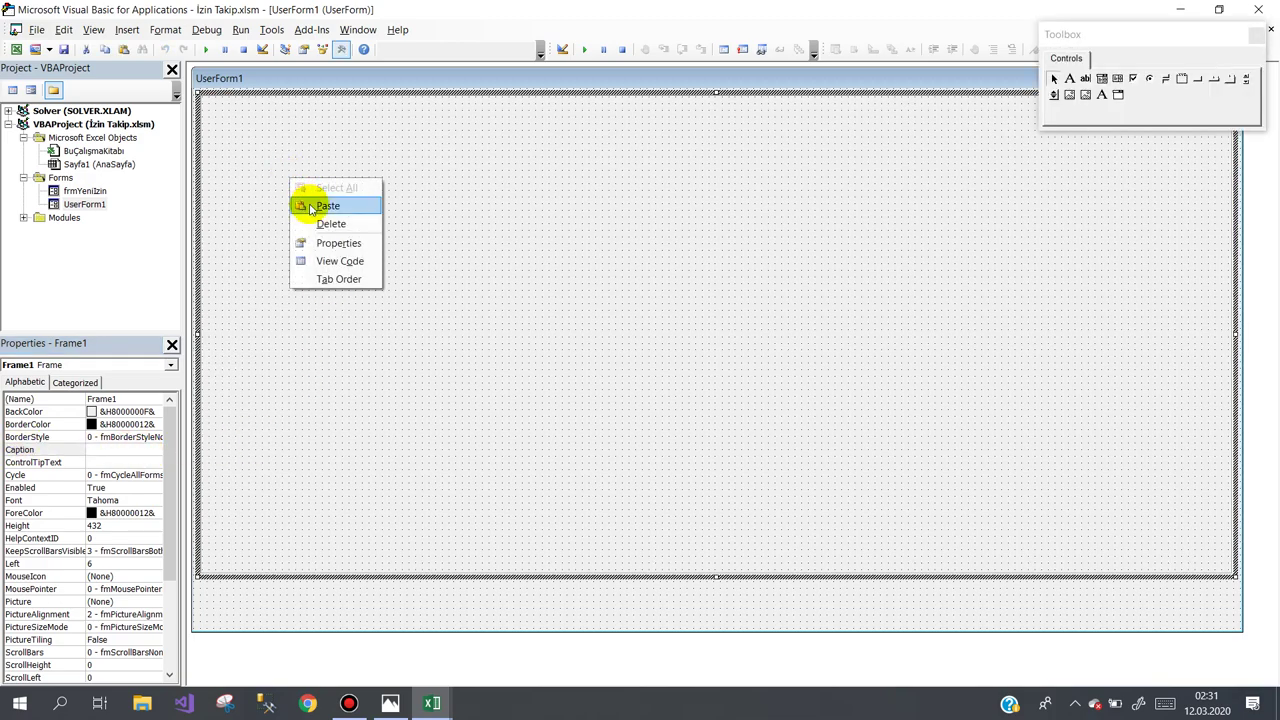
{"action": "left_click", "coordinate": [327, 206]}
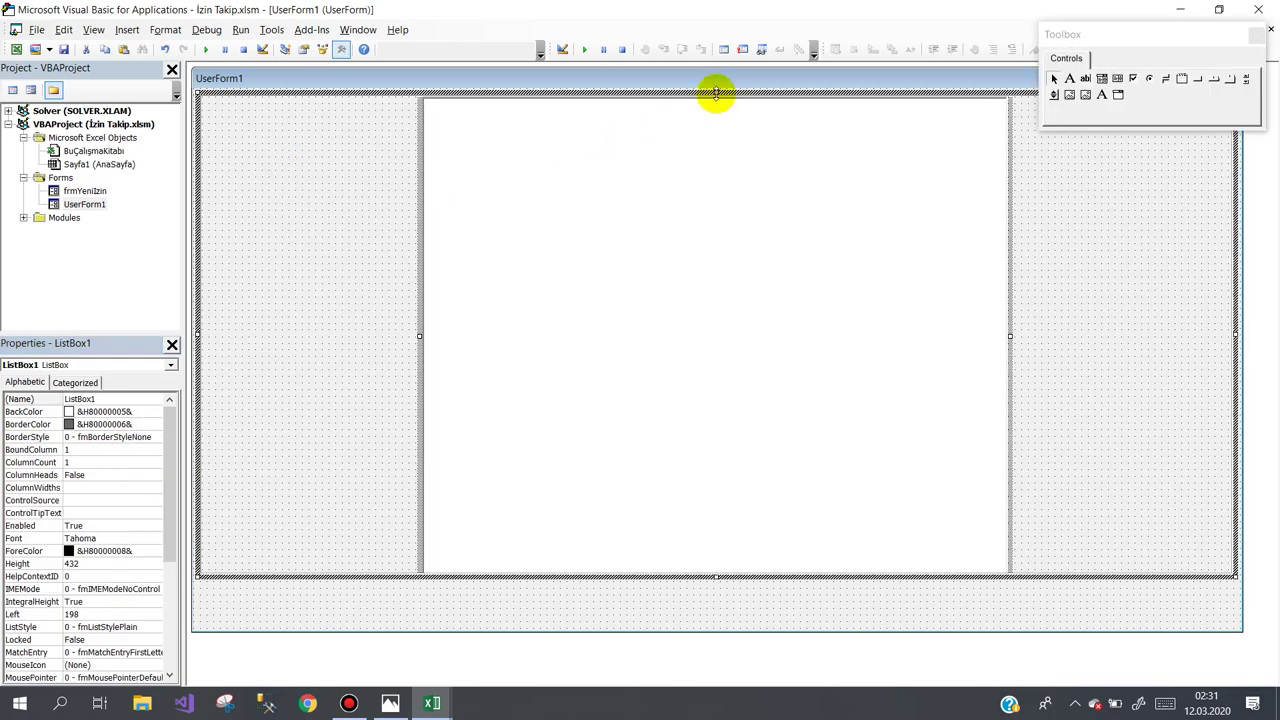
{"action": "left_click_drag", "start_coordinate": [716, 93], "coordinate": [701, 219]}
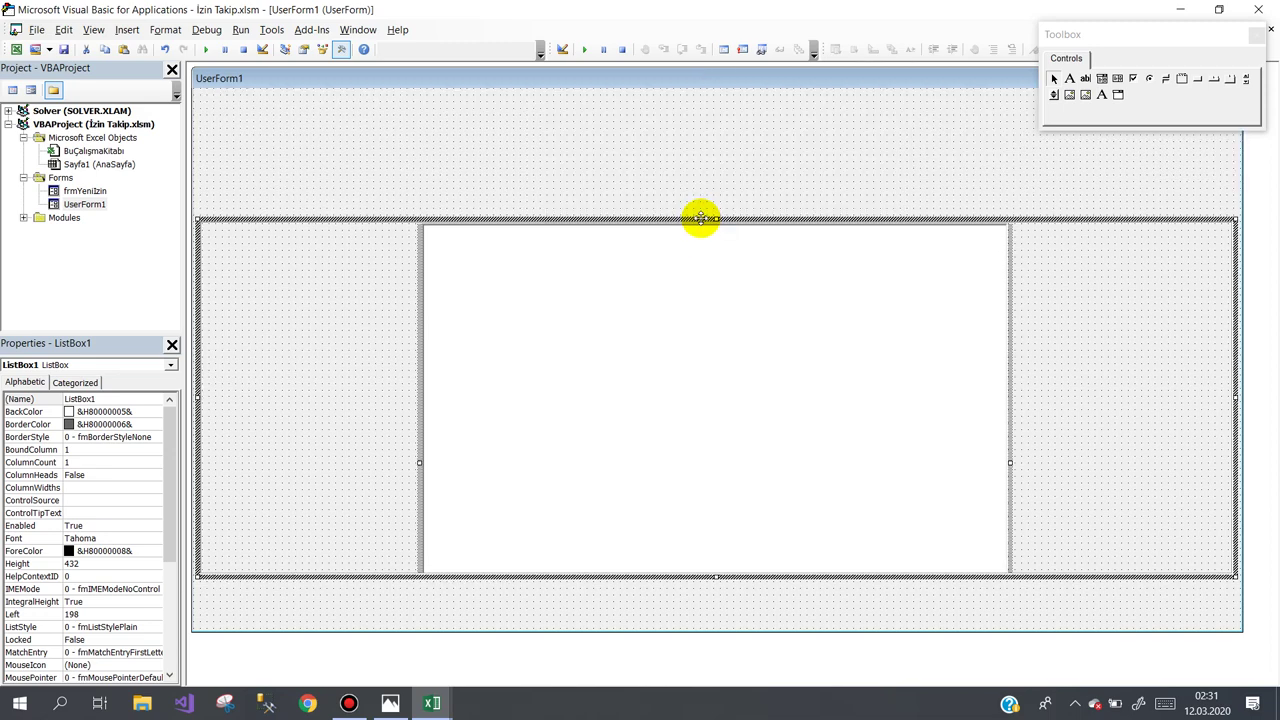
Replace the pasted list box with a new ListBox drawn across the whole frame.
{"action": "key", "text": "ctrl+z"}
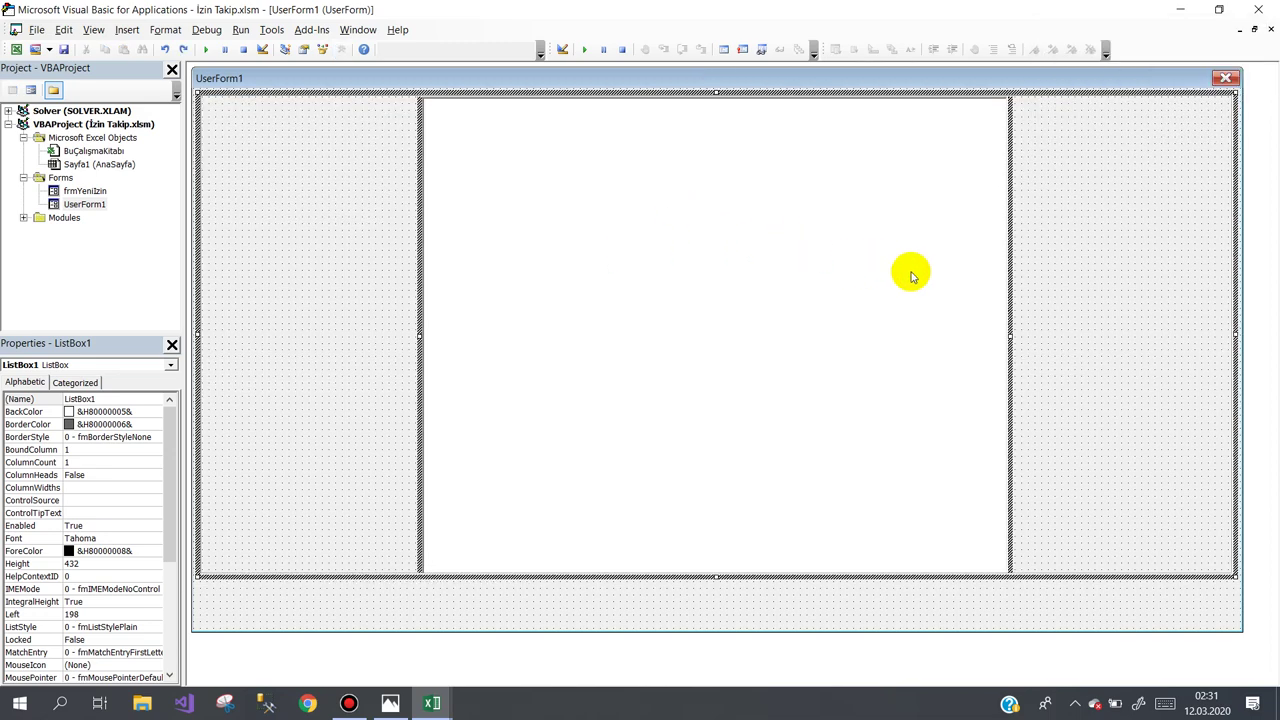
{"action": "key", "text": "Delete"}
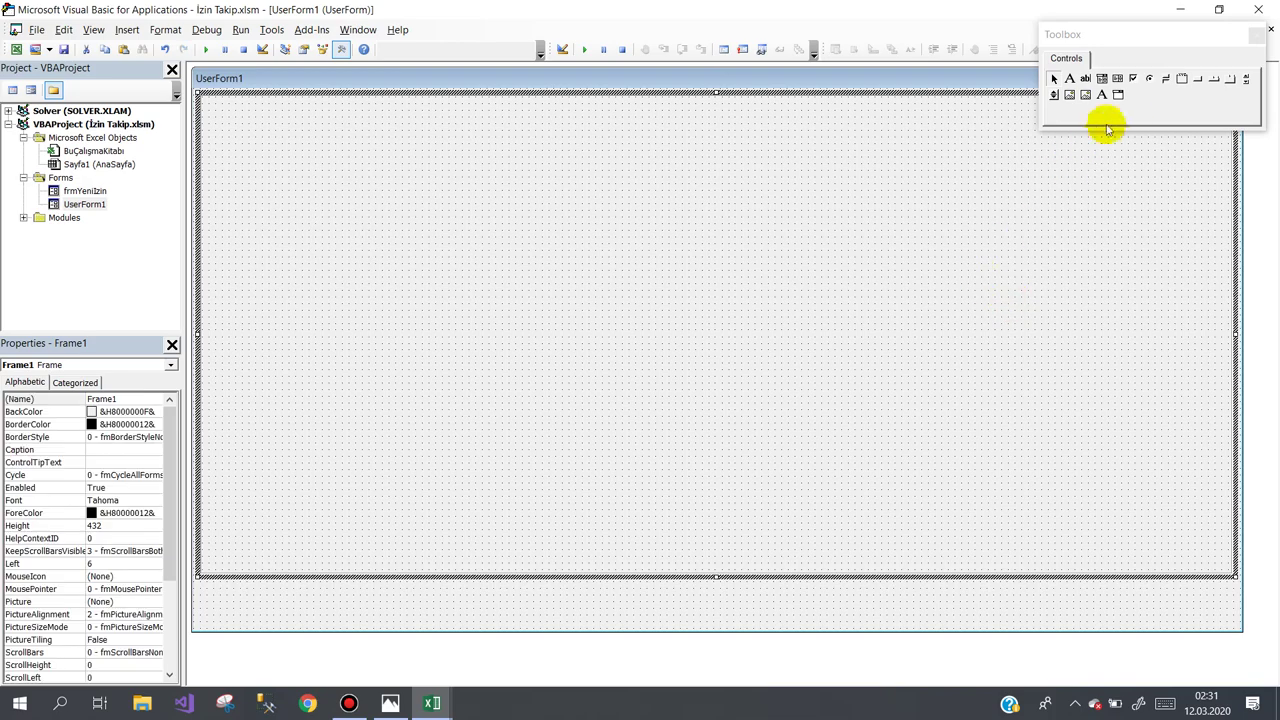
{"action": "left_click", "coordinate": [1118, 80]}
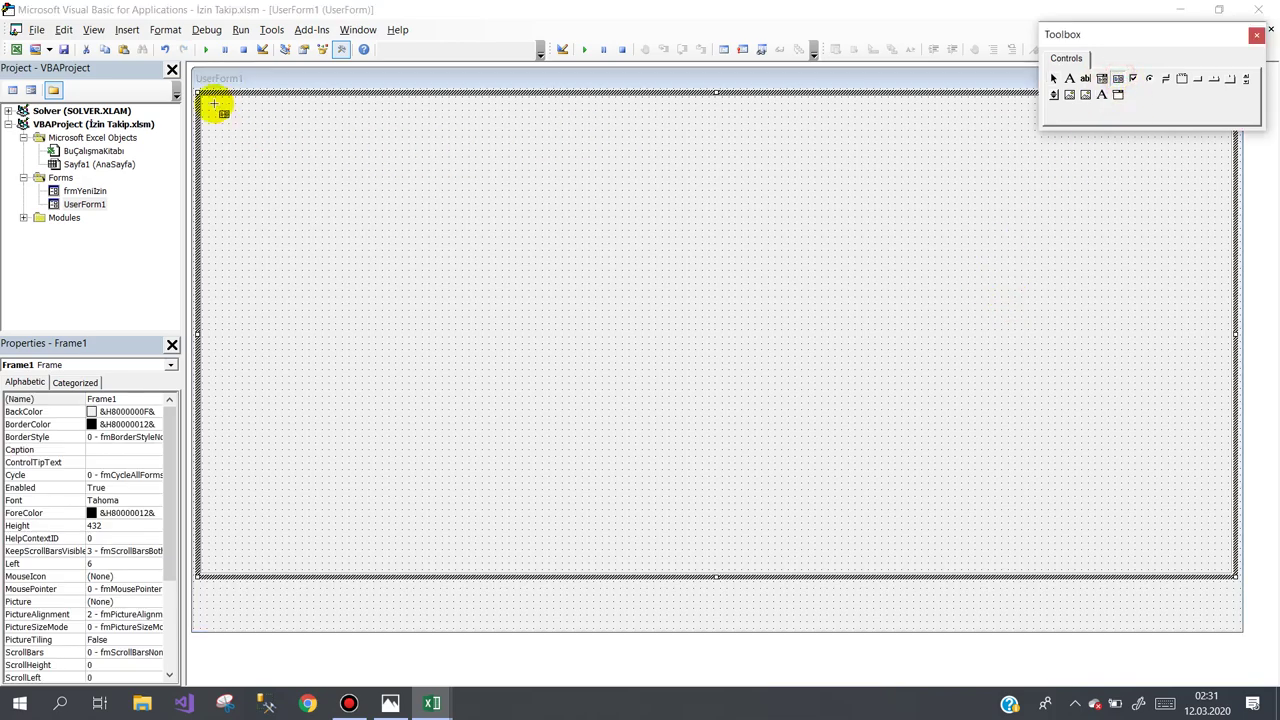
{"action": "mouse_move", "coordinate": [209, 102]}
{"action": "left_mouse_down"}
{"action": "mouse_move", "coordinate": [1228, 538]}
{"action": "mouse_move", "coordinate": [1224, 554]}
{"action": "left_mouse_up"}
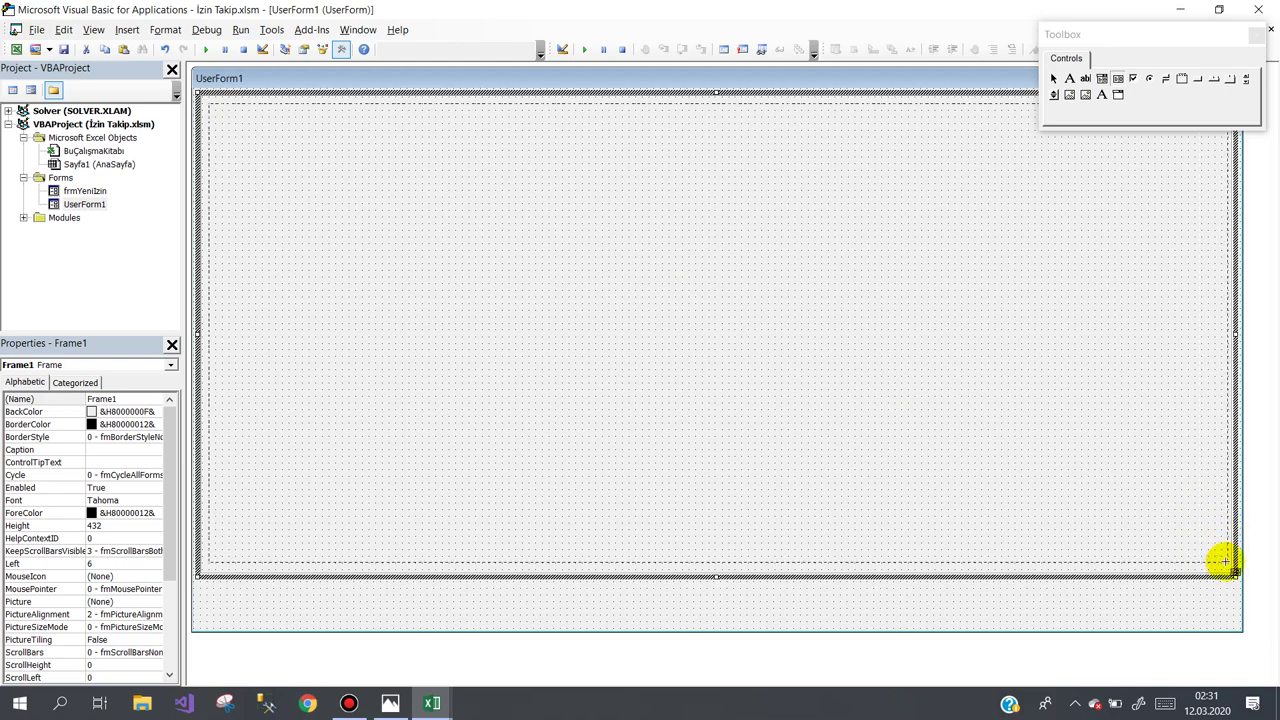
{"action": "left_click_drag", "start_coordinate": [1224, 562], "coordinate": [1222, 562]}
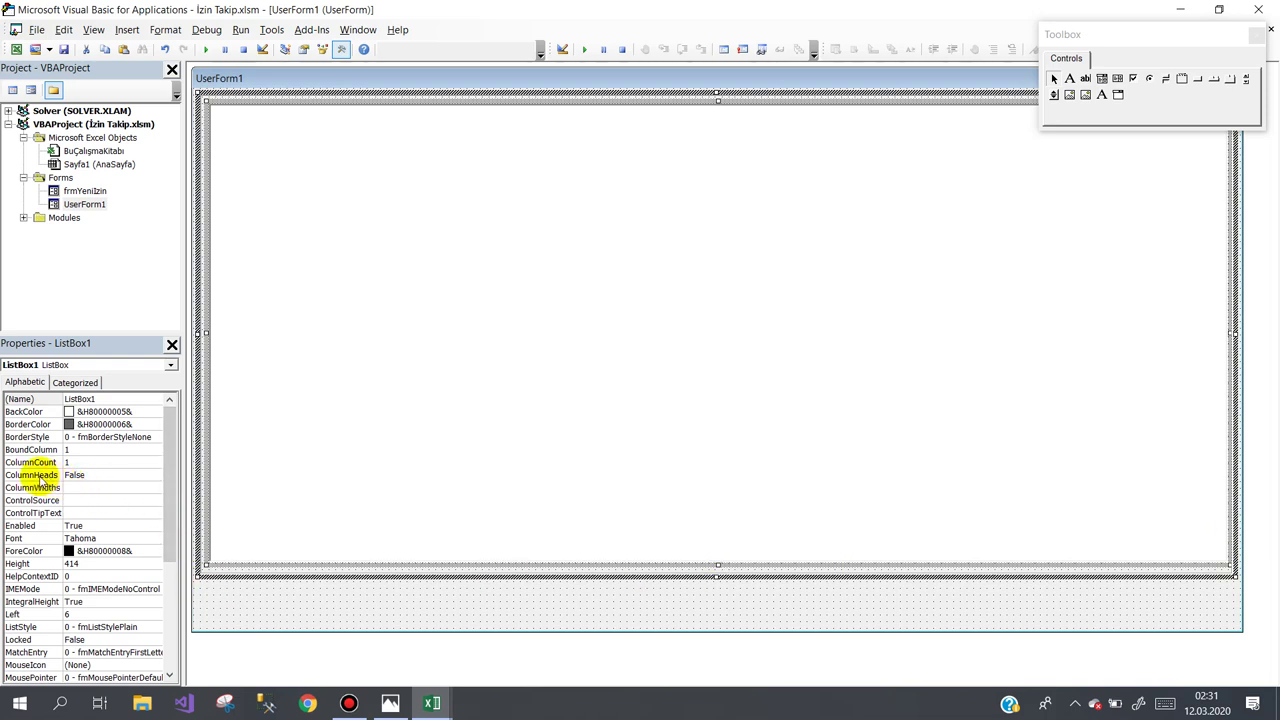
Set the list box ColumnHeads to True and ListStyle to 1 - fmListStyleOption.
{"action": "double_click", "coordinate": [40, 476]}
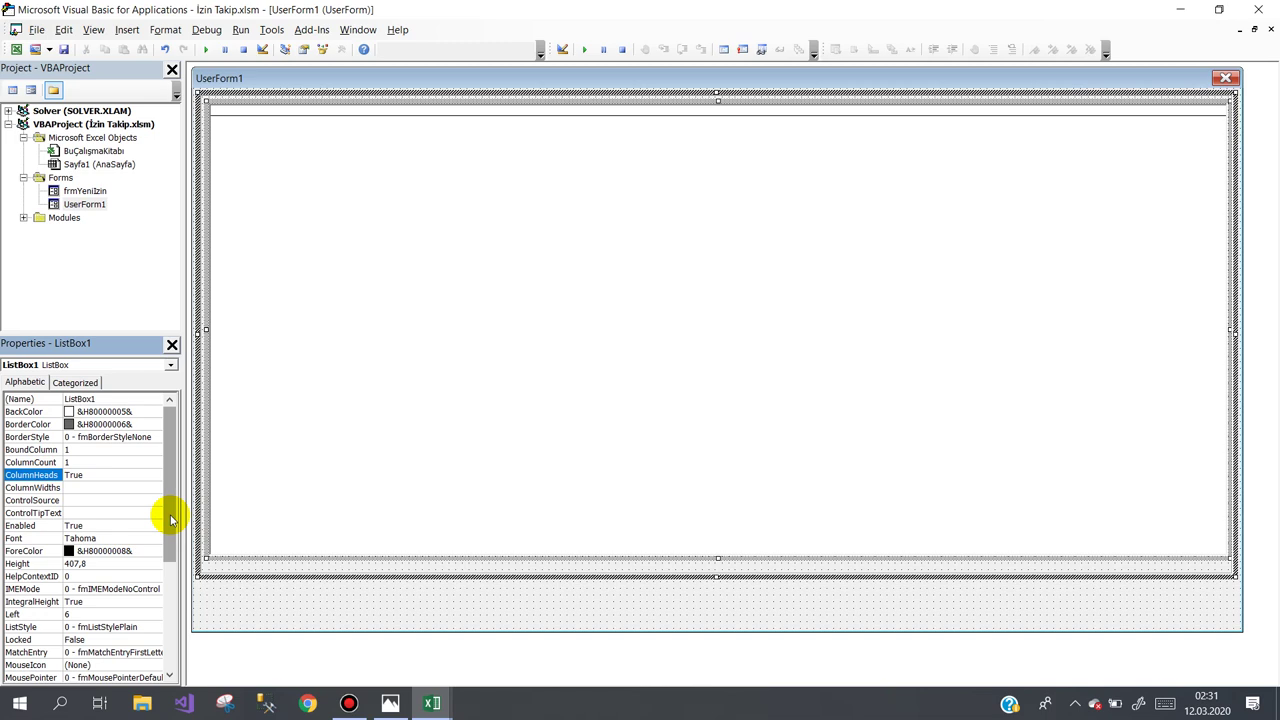
{"action": "left_click", "coordinate": [150, 627]}
{"action": "left_click", "coordinate": [152, 627]}
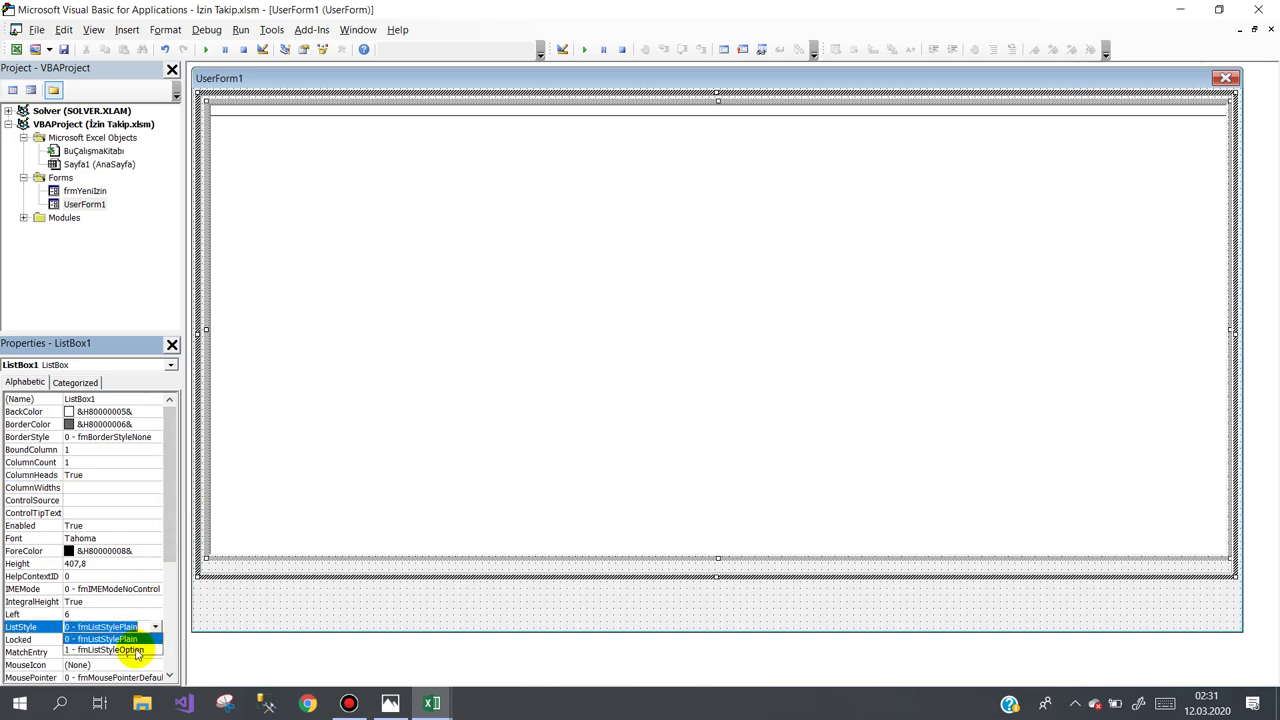
{"action": "left_click", "coordinate": [136, 651]}
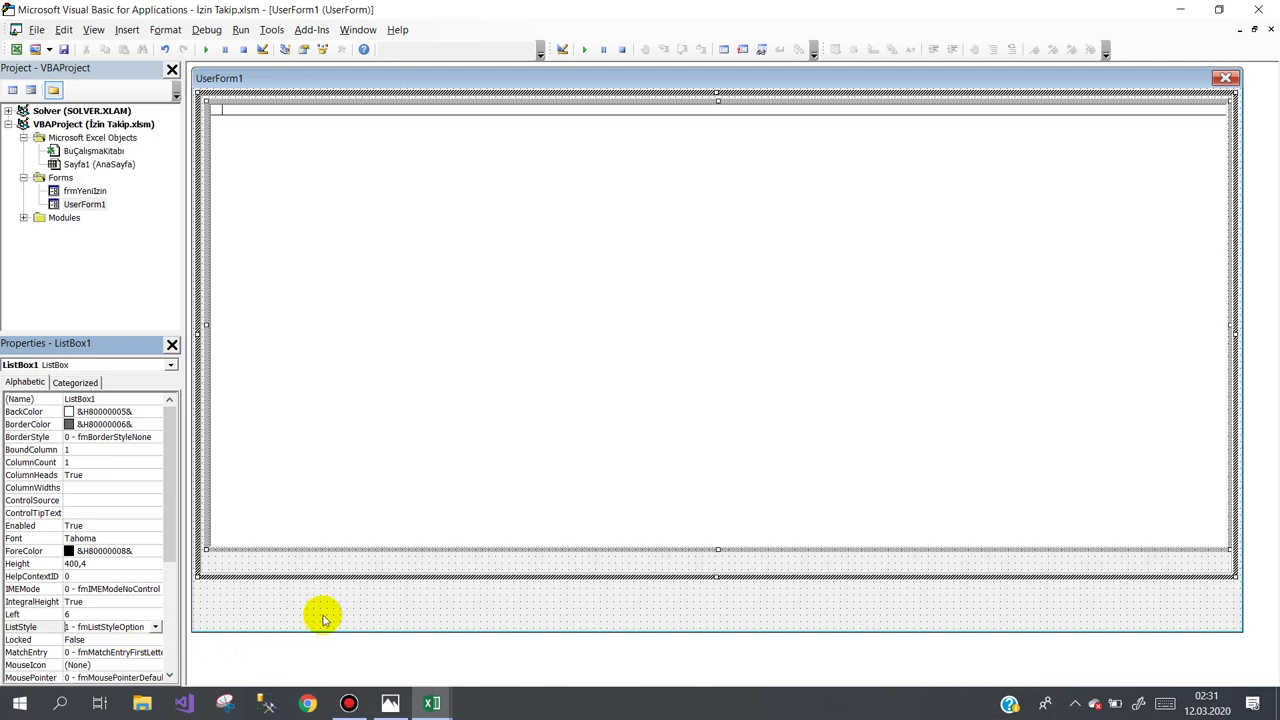
{"action": "left_click", "coordinate": [326, 614]}
Preview the form, then caption it 'Personel Listesi' and begin naming it frmAnaForm.
{"action": "left_click", "coordinate": [205, 49]}
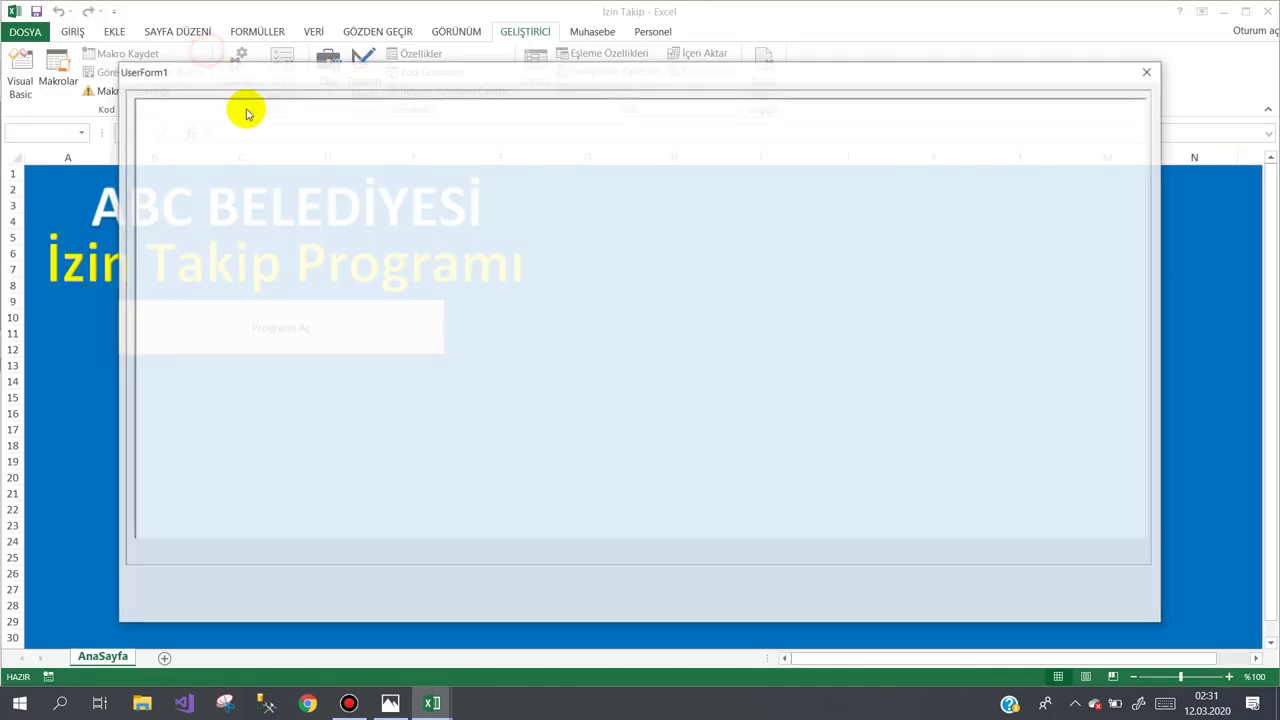
{"action": "left_click", "coordinate": [1151, 73]}
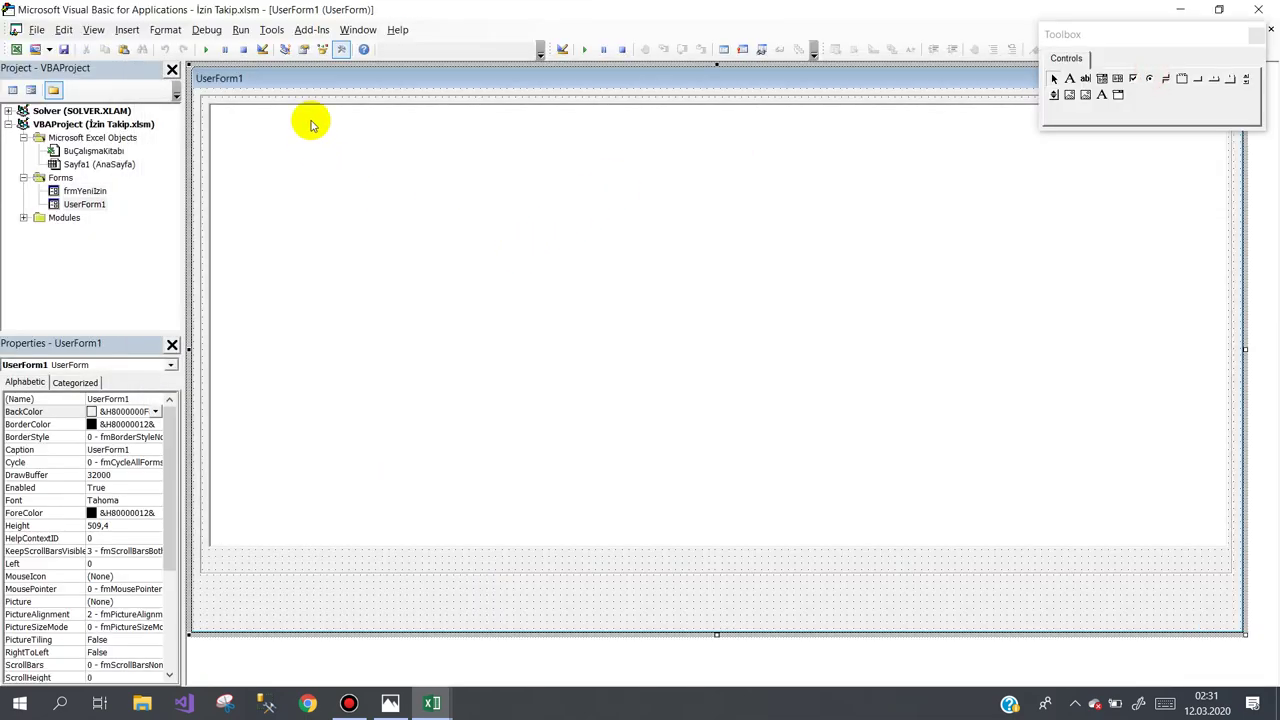
{"action": "left_click", "coordinate": [55, 451]}
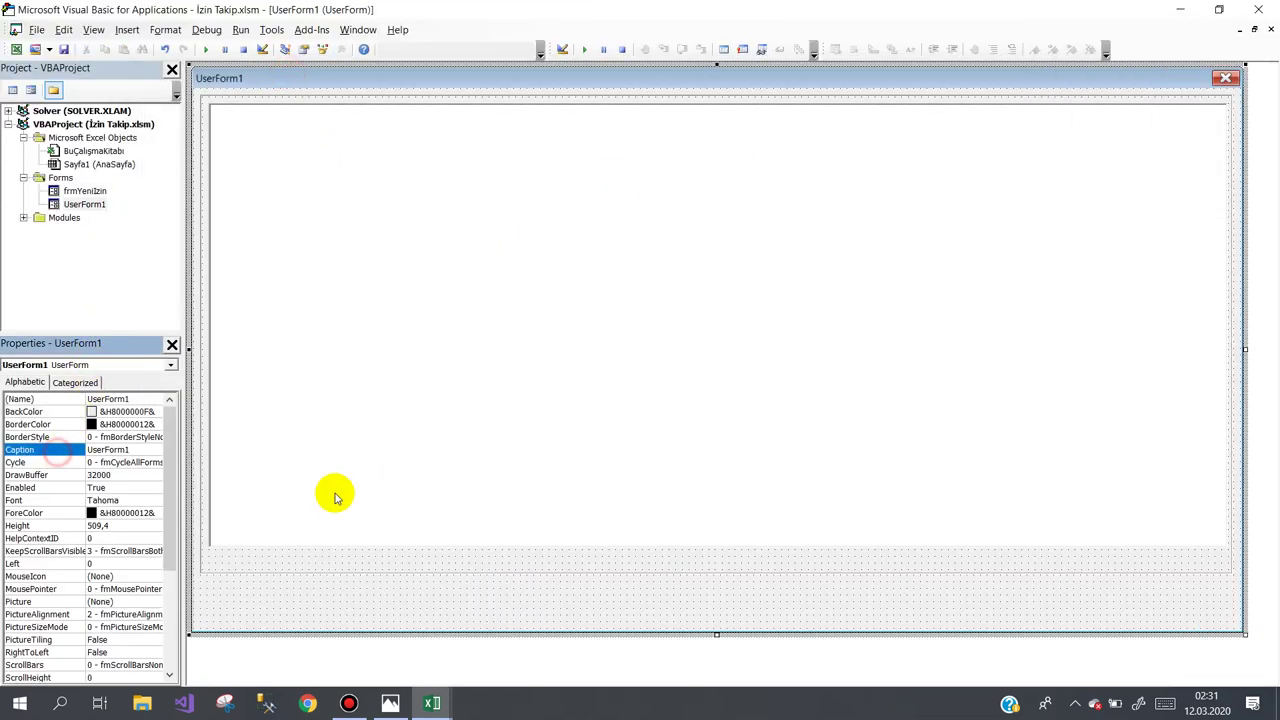
{"action": "type", "text": "Persone"}
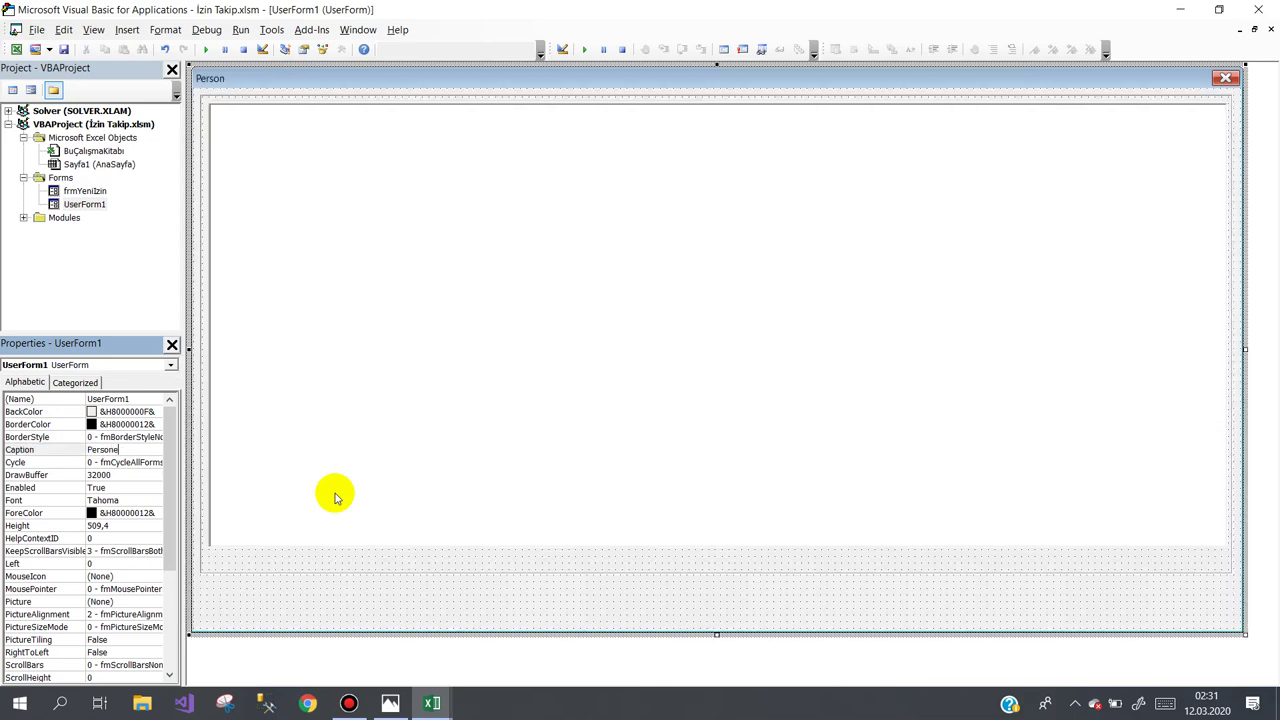
{"action": "type", "text": "l List"}
{"action": "type", "text": "esi"}
{"action": "left_click", "coordinate": [69, 400]}
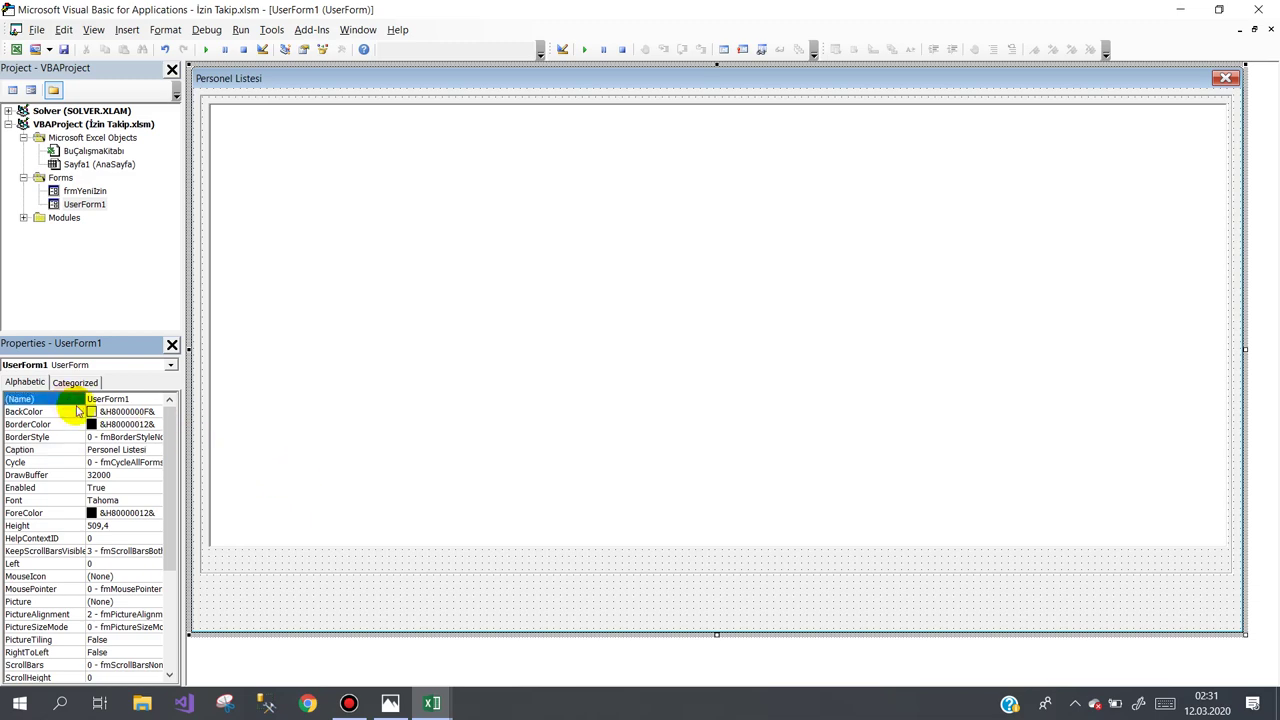
{"action": "type", "text": "frmAna"}
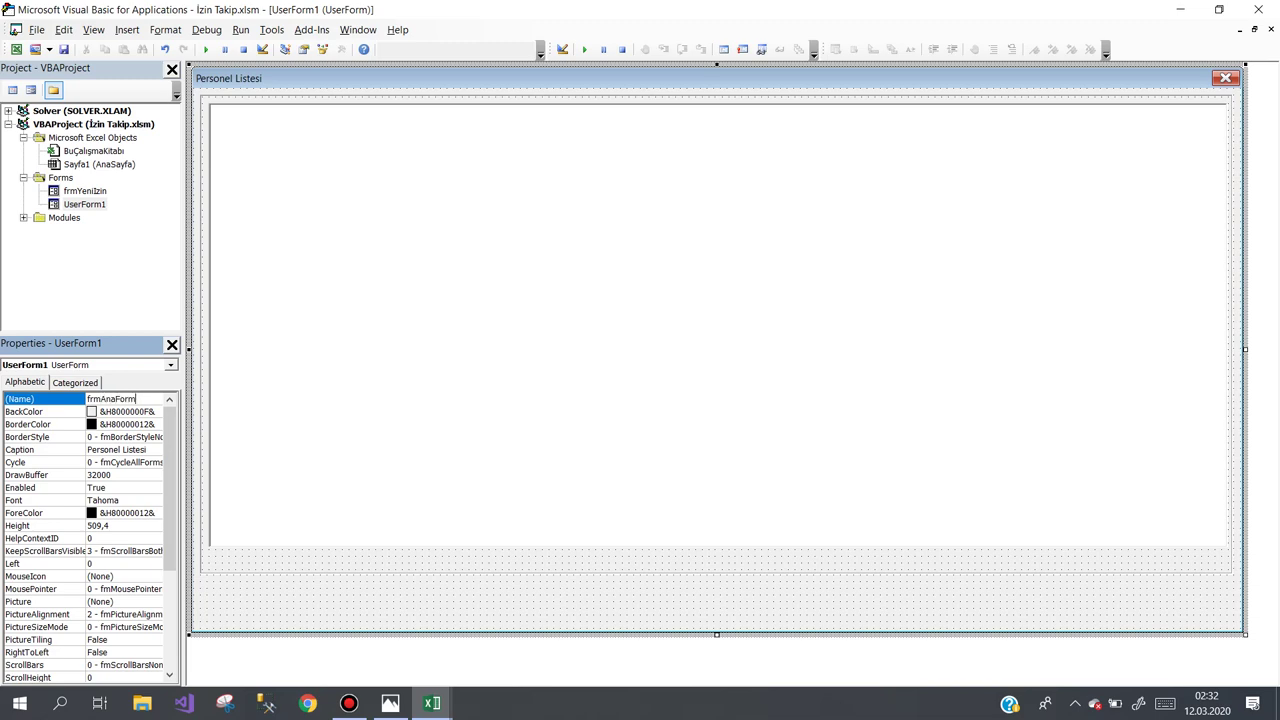
Confirm the name frmAnaForm and stretch the list box slightly lower.
{"action": "left_click", "coordinate": [78, 411]}
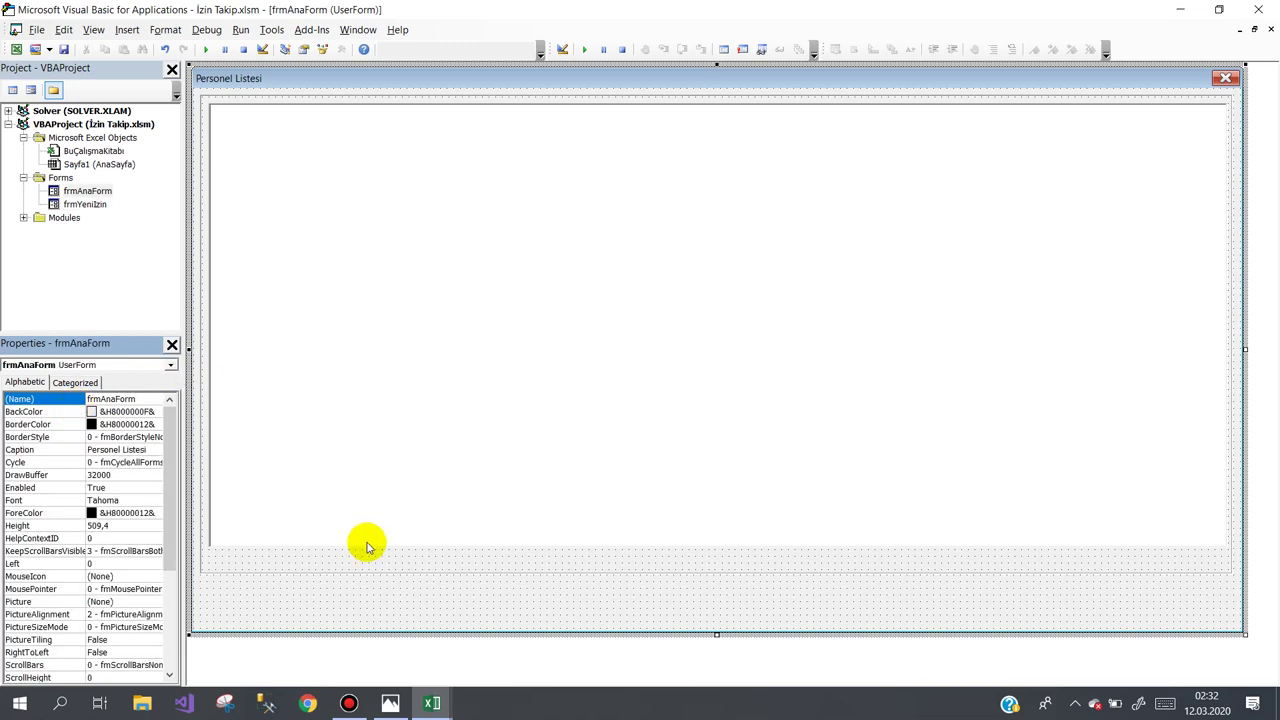
{"action": "left_click", "coordinate": [450, 527]}
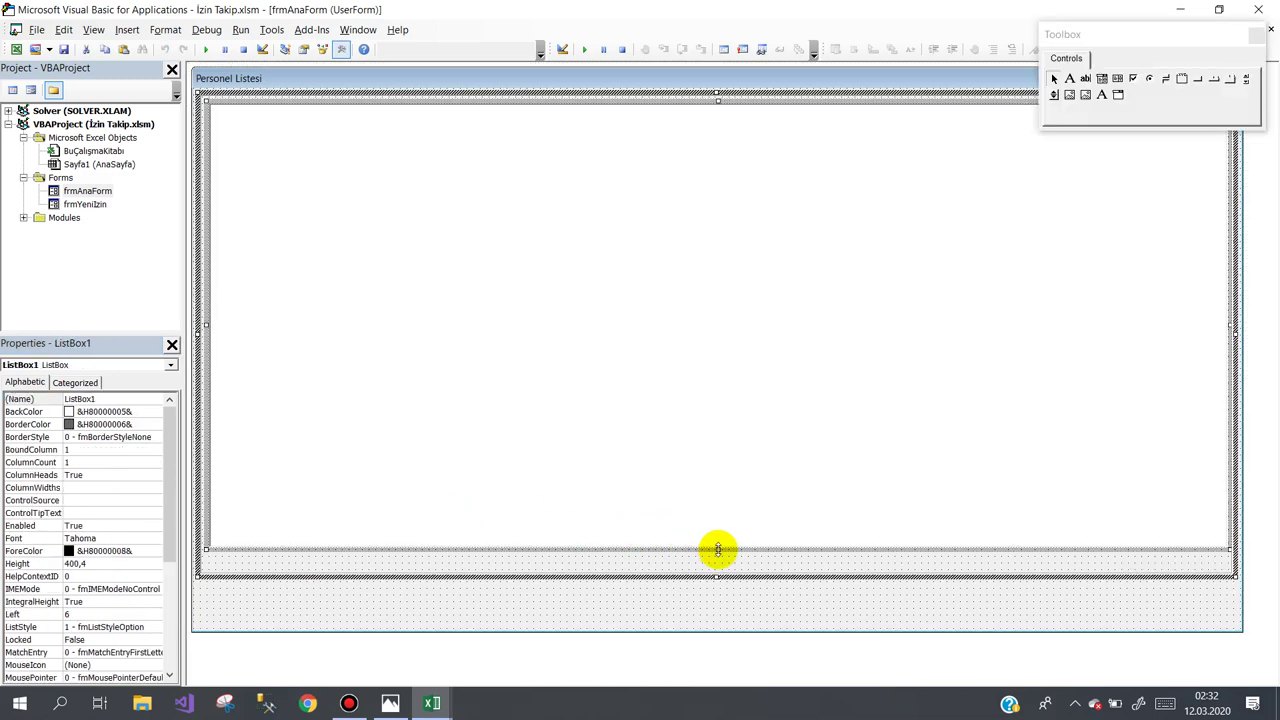
{"action": "left_click_drag", "start_coordinate": [717, 549], "coordinate": [718, 568]}
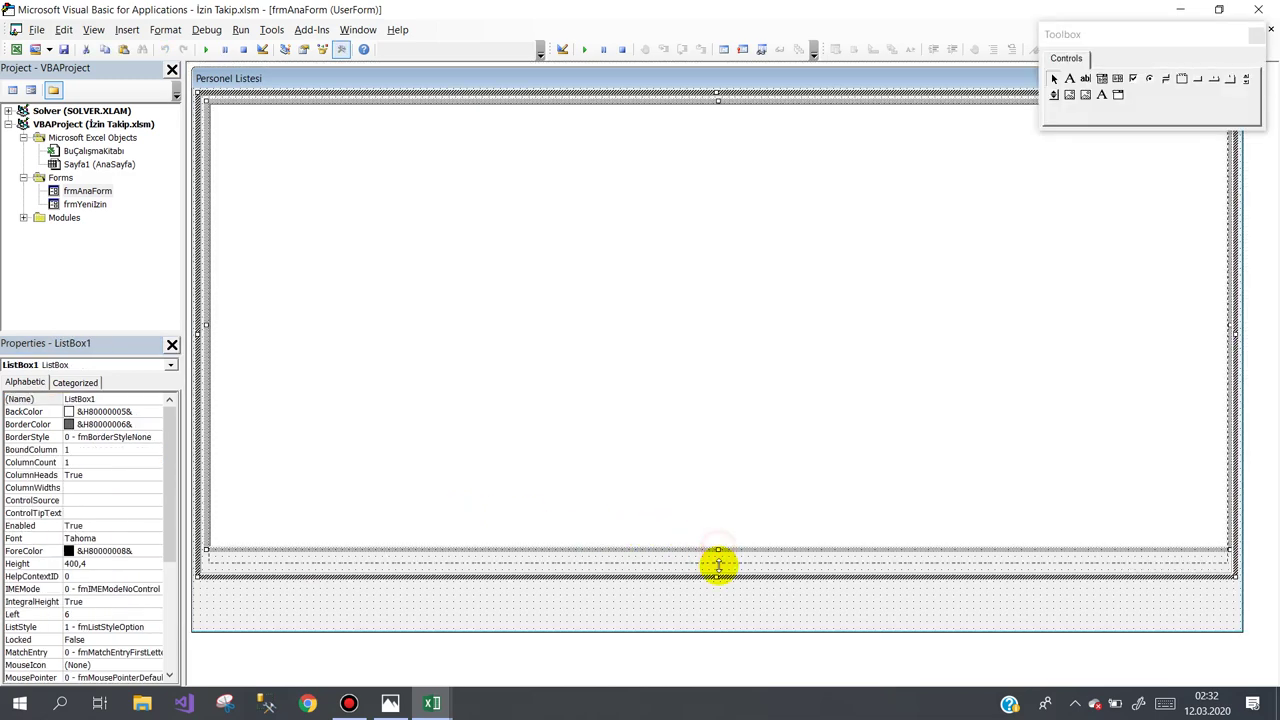
{"action": "left_click", "coordinate": [377, 608]}
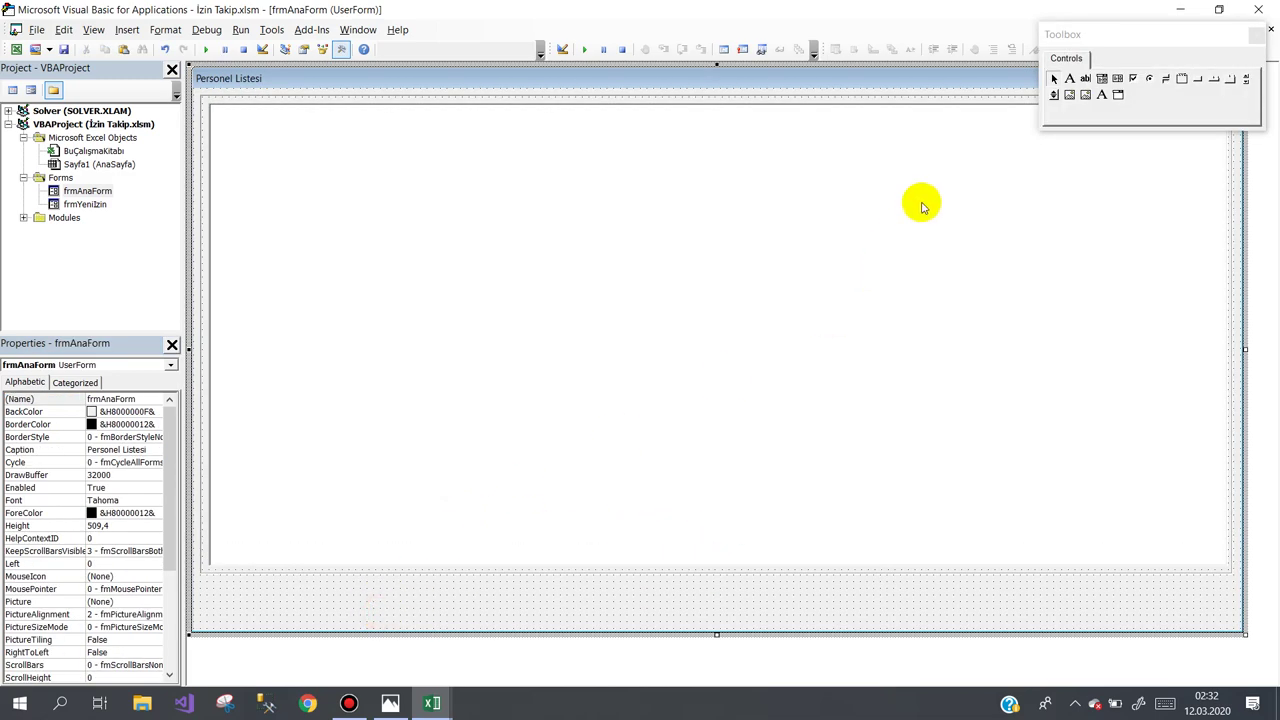
Draw Frame2 along the form's bottom strip and make the form a bit taller.
{"action": "left_click", "coordinate": [1181, 79]}
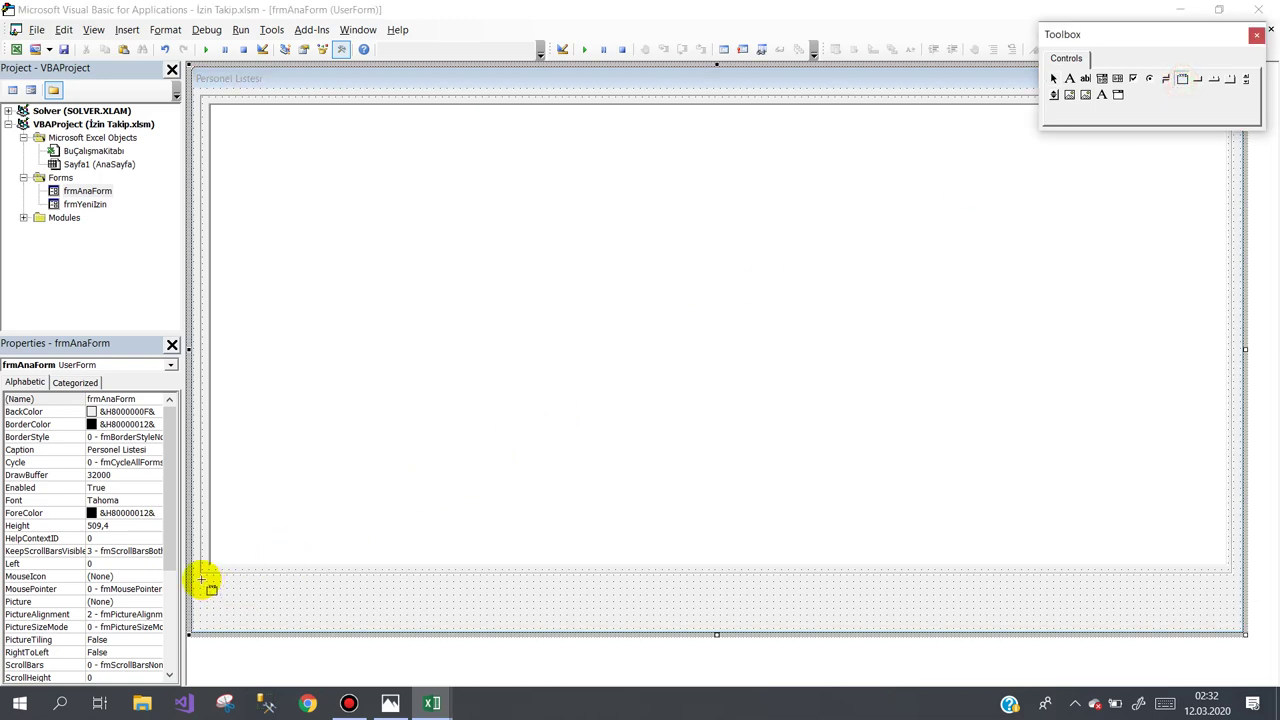
{"action": "left_click_drag", "start_coordinate": [201, 579], "coordinate": [1229, 629]}
{"action": "left_click", "coordinate": [1240, 589]}
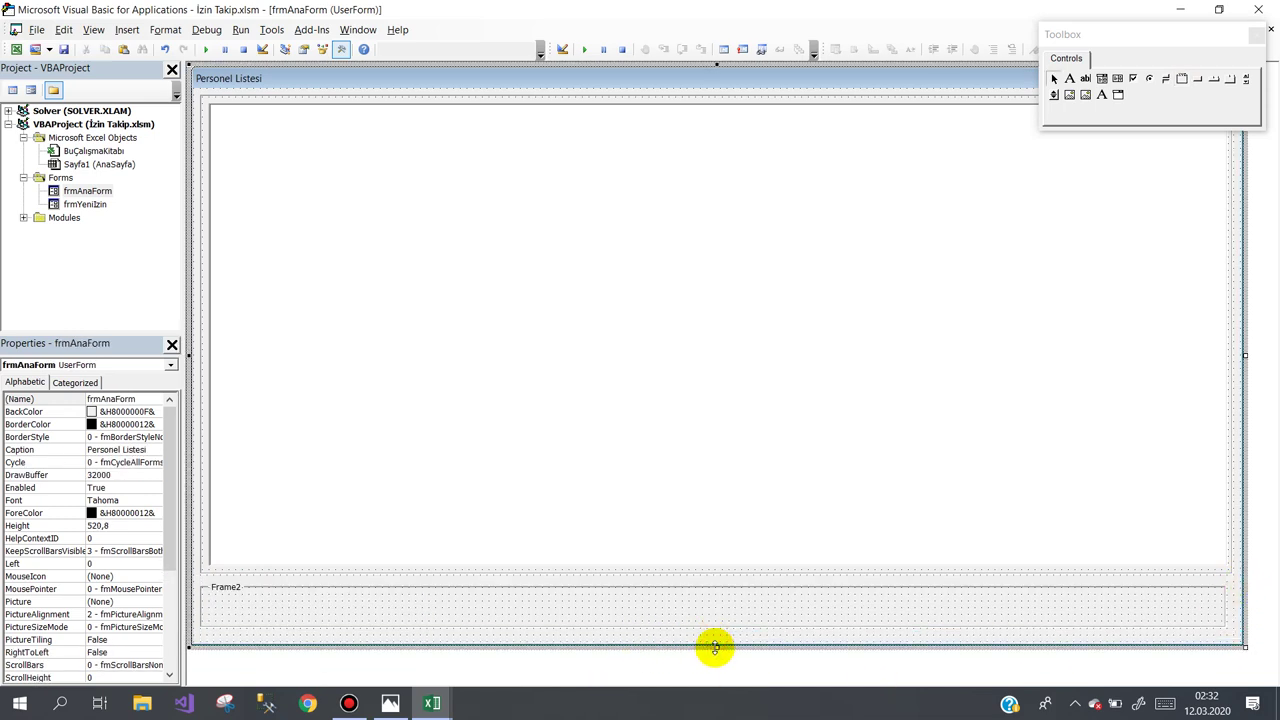
{"action": "mouse_move", "coordinate": [716, 636]}
{"action": "left_mouse_down"}
{"action": "mouse_move", "coordinate": [714, 649]}
{"action": "mouse_move", "coordinate": [705, 641]}
{"action": "left_mouse_up"}
{"action": "left_click", "coordinate": [688, 614]}
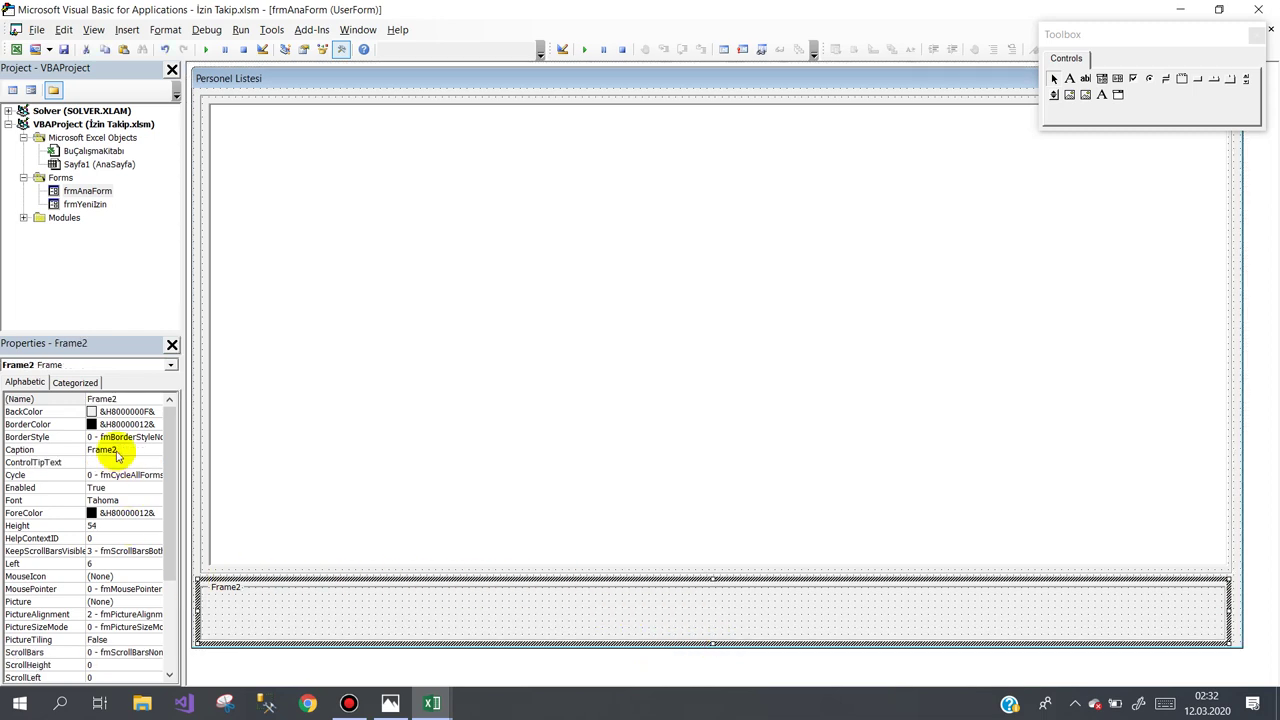
Give Frame2 an empty caption, grey BackColor, and SpecialEffect 2 - fmSpecialEffectSunken.
{"action": "left_click", "coordinate": [62, 452]}
{"action": "key", "text": "BackSpace"}
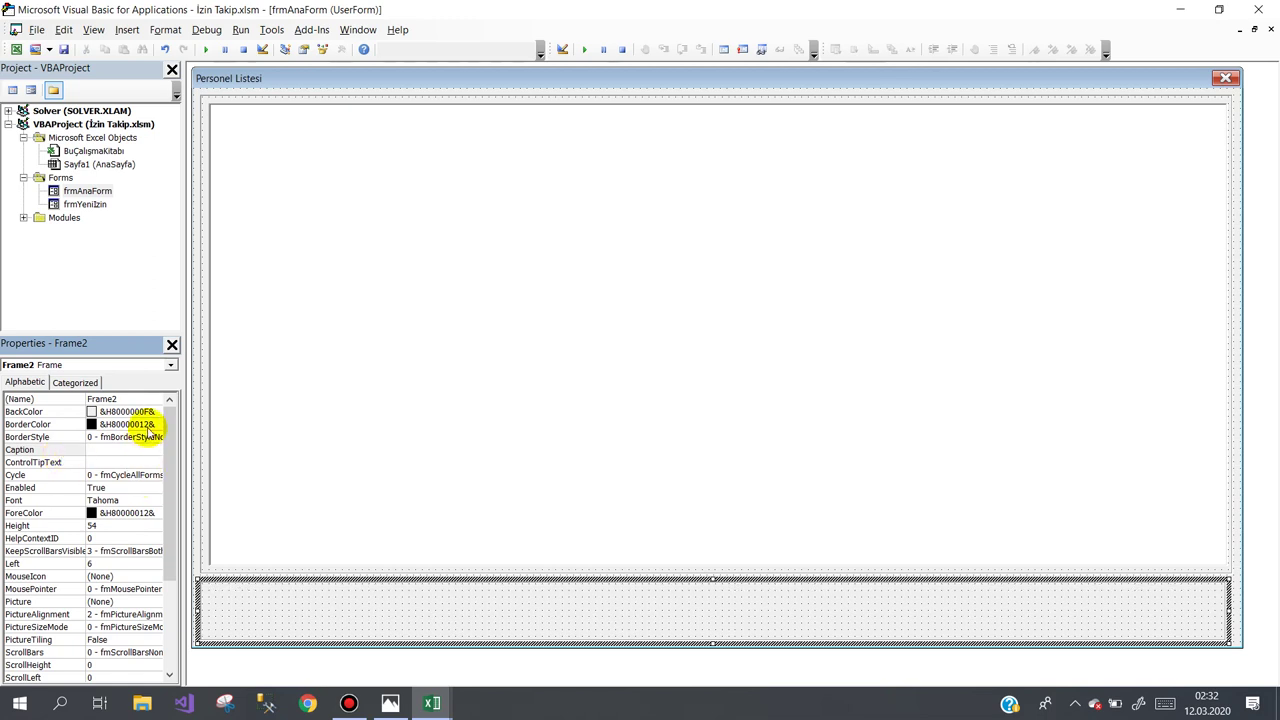
{"action": "left_click", "coordinate": [152, 411]}
{"action": "left_click", "coordinate": [155, 413]}
{"action": "left_click", "coordinate": [57, 427]}
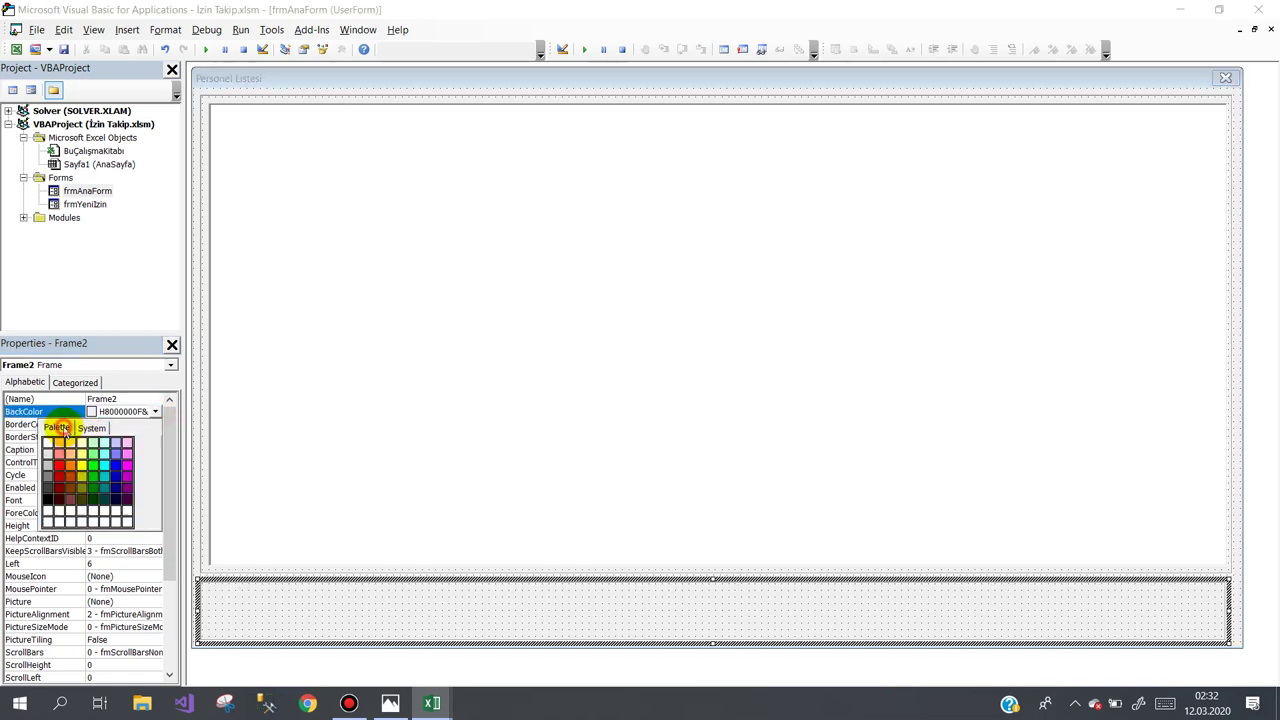
{"action": "left_click", "coordinate": [47, 480]}
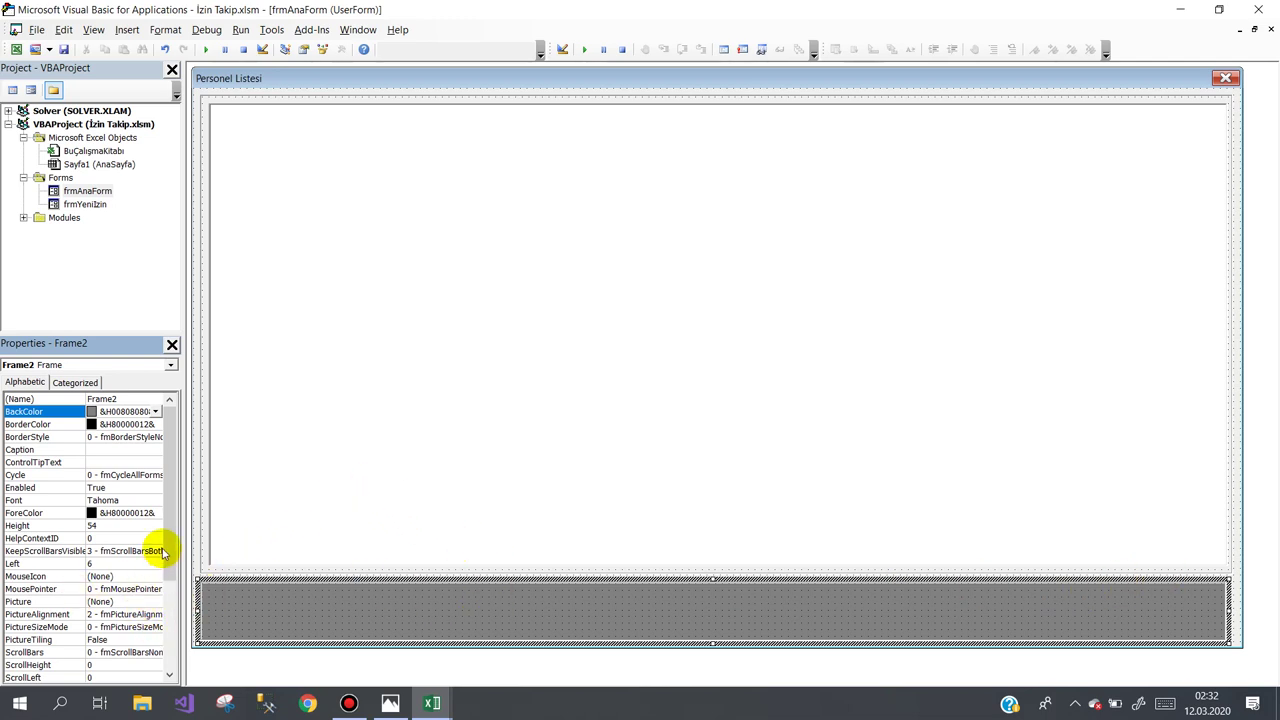
{"action": "left_click_drag", "start_coordinate": [171, 551], "coordinate": [172, 612]}
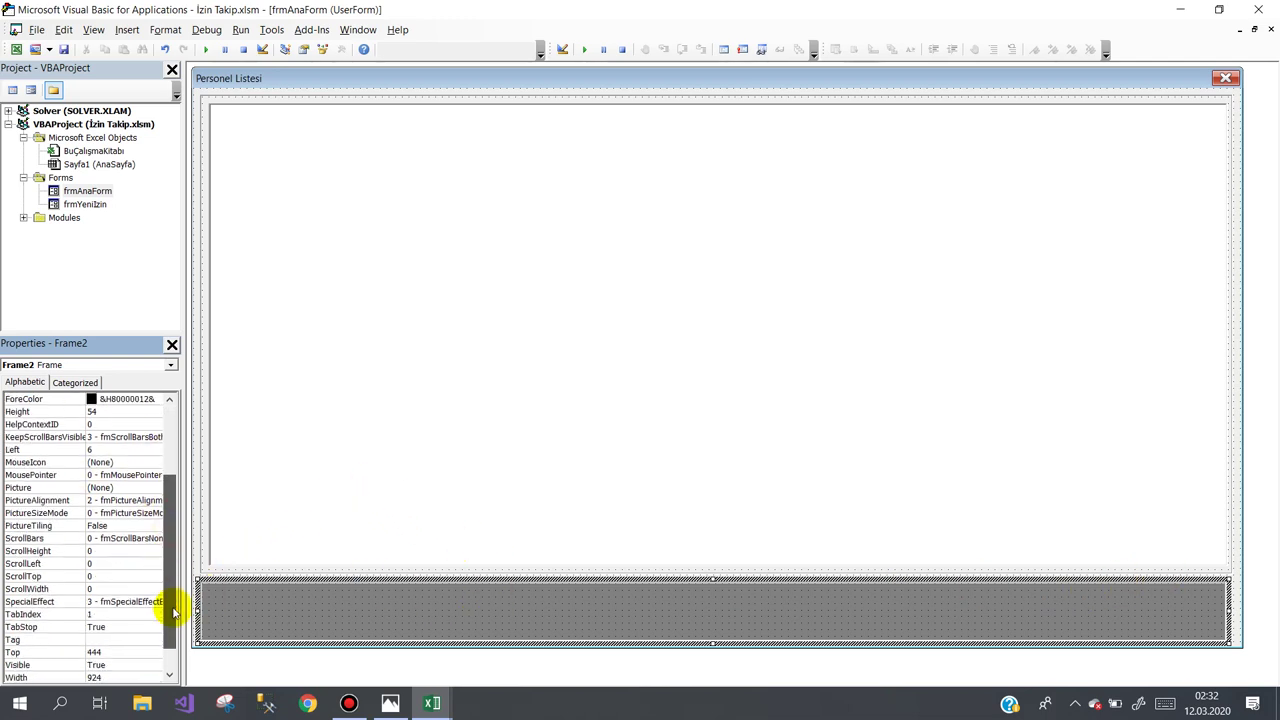
{"action": "double_click", "coordinate": [45, 602]}
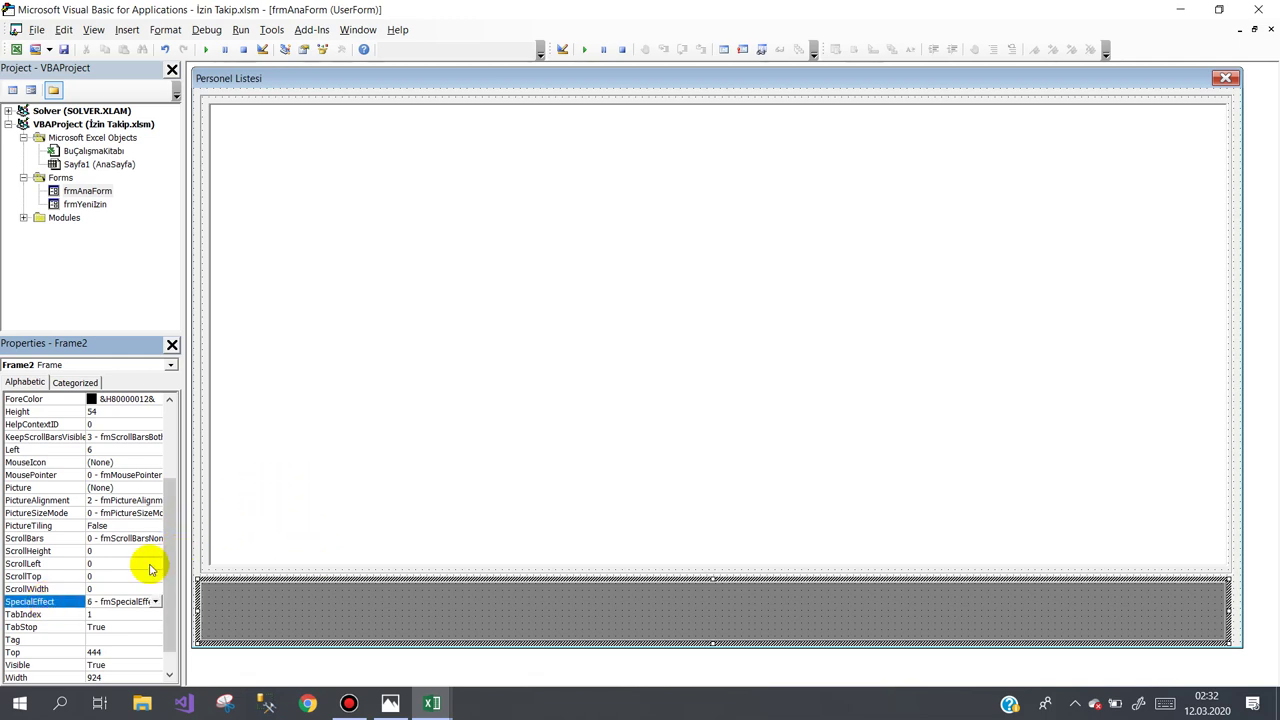
{"action": "double_click", "coordinate": [70, 604]}
{"action": "double_click", "coordinate": [70, 604]}
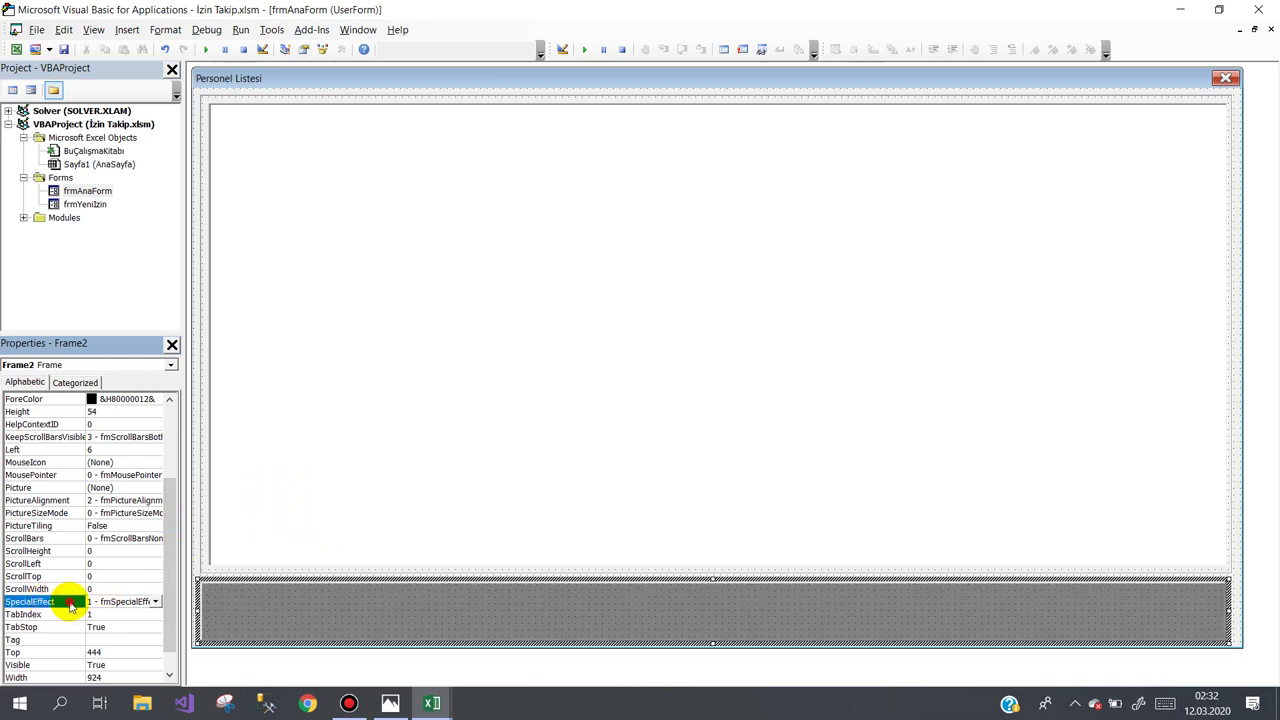
{"action": "double_click", "coordinate": [70, 604]}
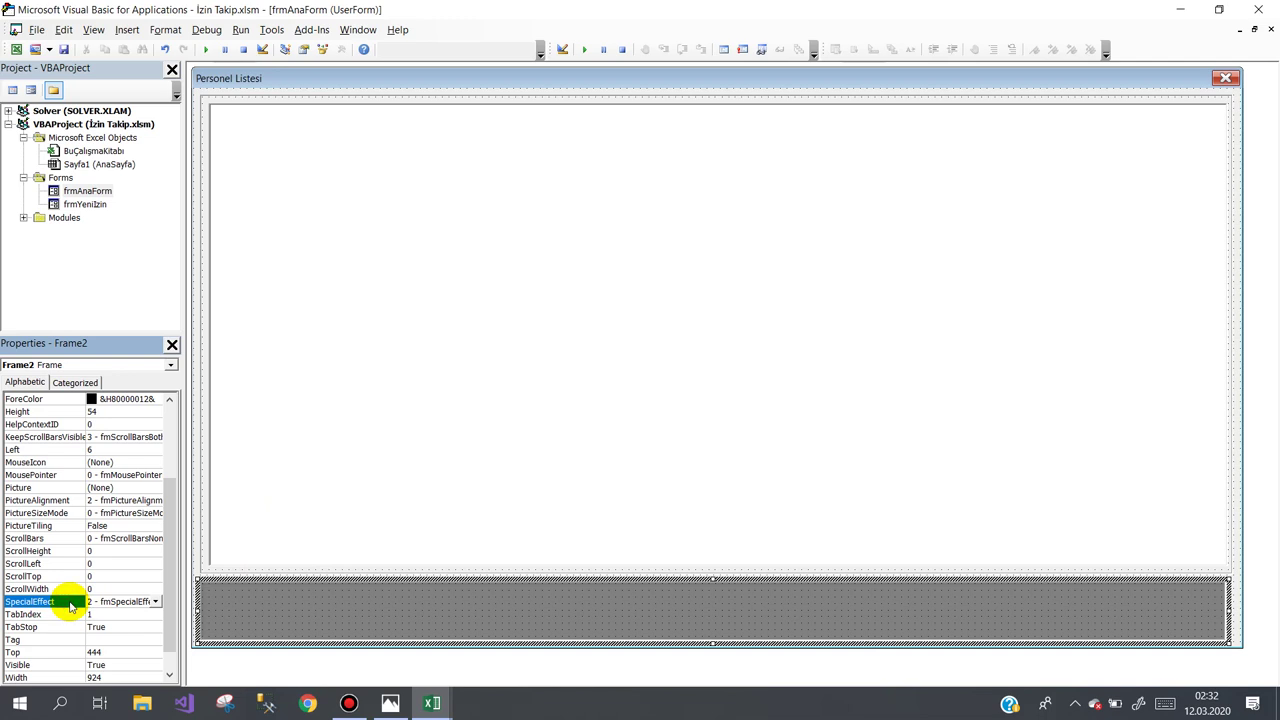
Draw a command button in Frame2's bottom-left and load the Ekran Alıntısı icon as its Picture.
{"action": "left_click", "coordinate": [198, 293]}
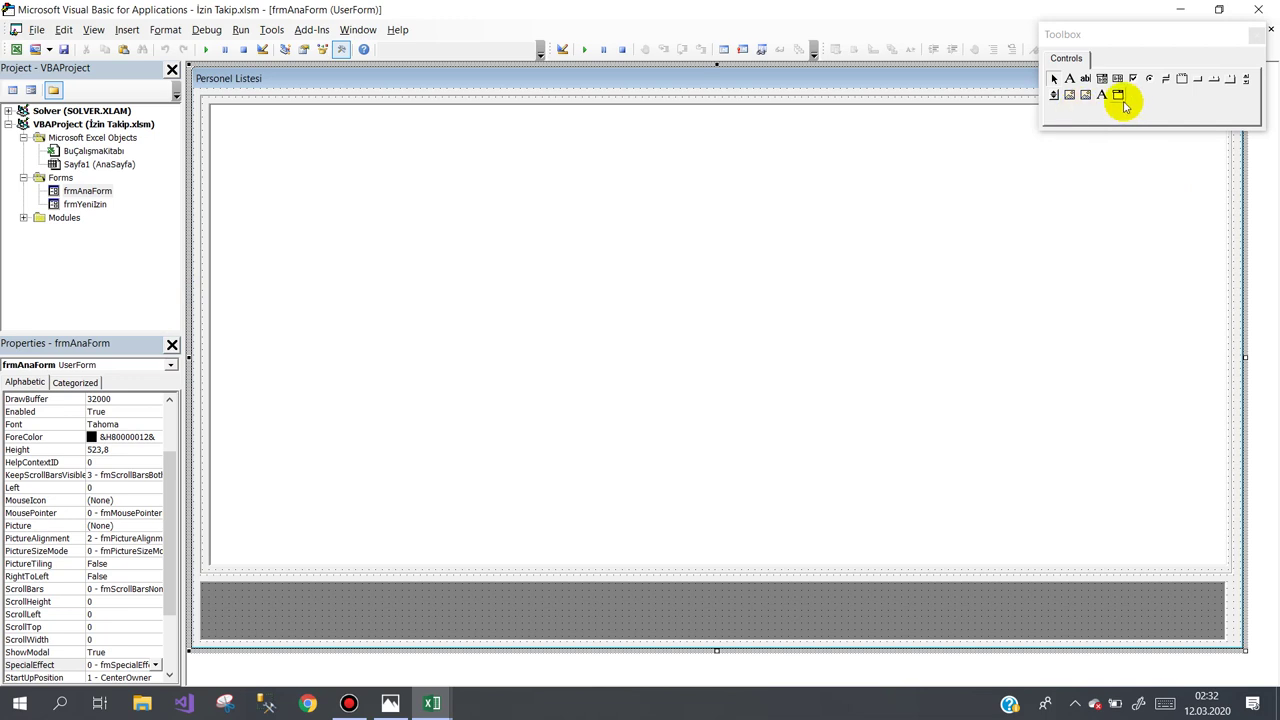
{"action": "left_click", "coordinate": [1197, 79]}
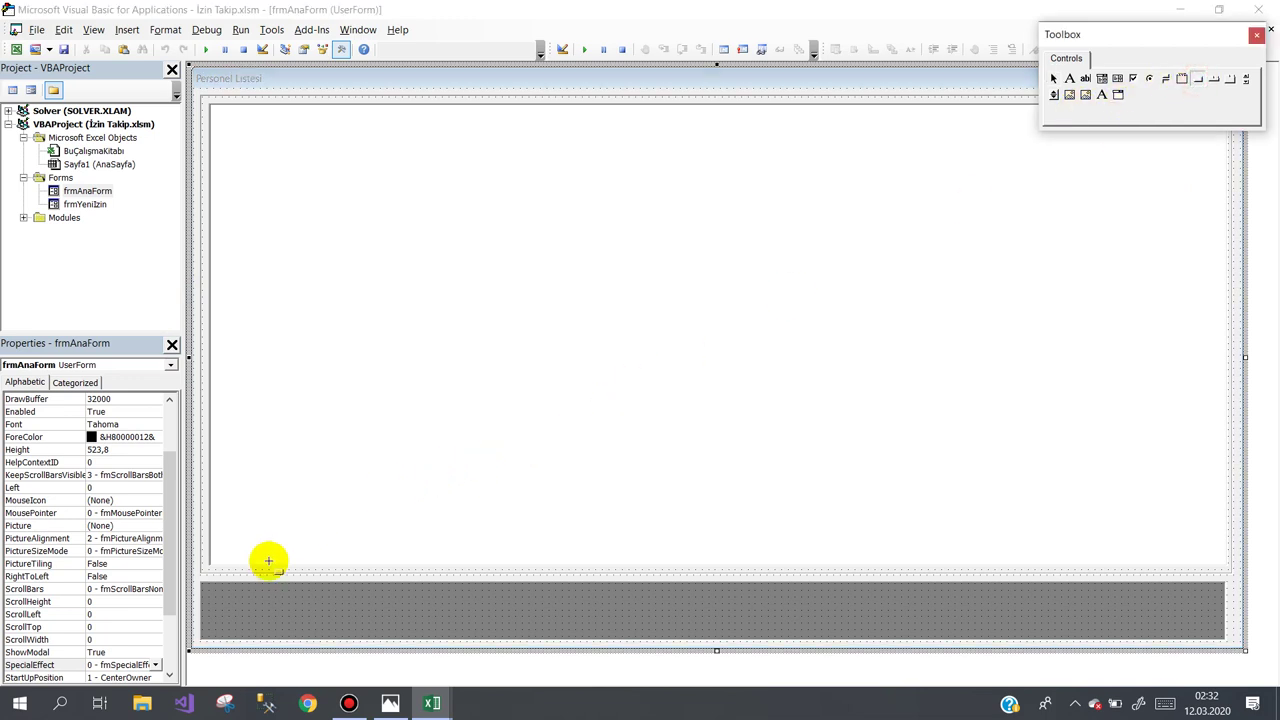
{"action": "left_click", "coordinate": [209, 592]}
{"action": "left_click_drag", "start_coordinate": [209, 592], "coordinate": [304, 630]}
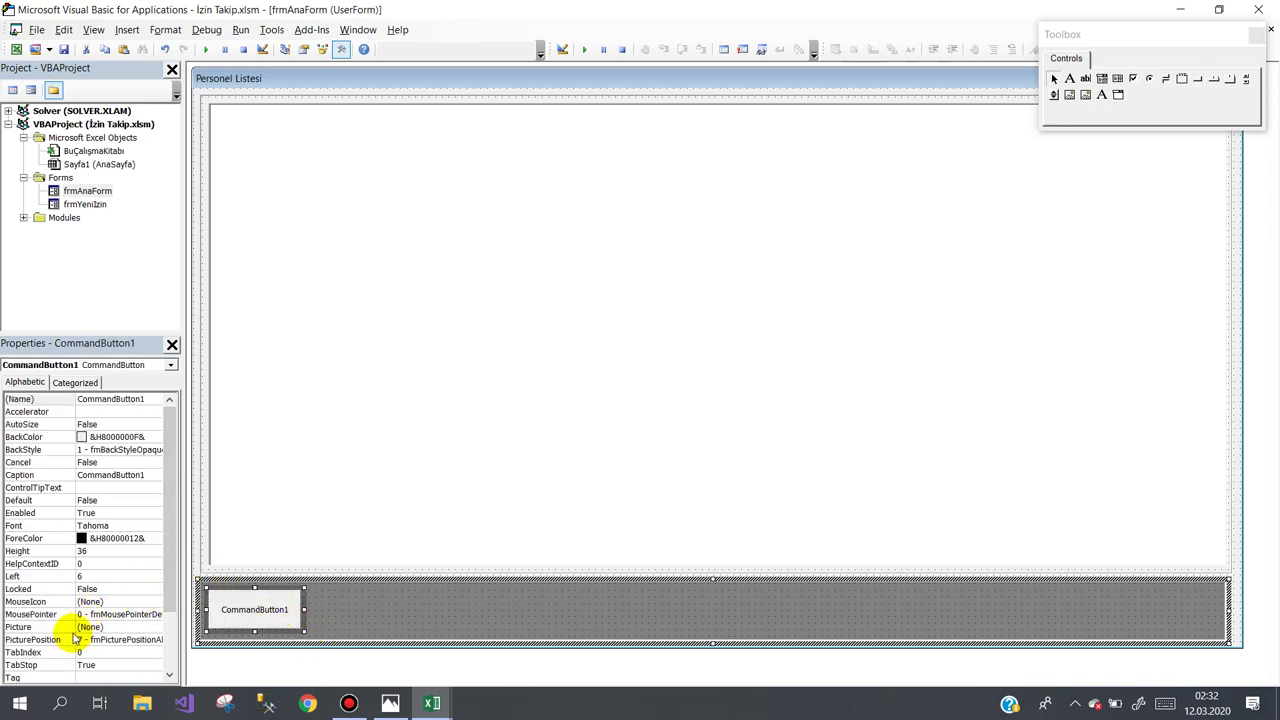
{"action": "left_click", "coordinate": [45, 627]}
{"action": "left_click", "coordinate": [155, 627]}
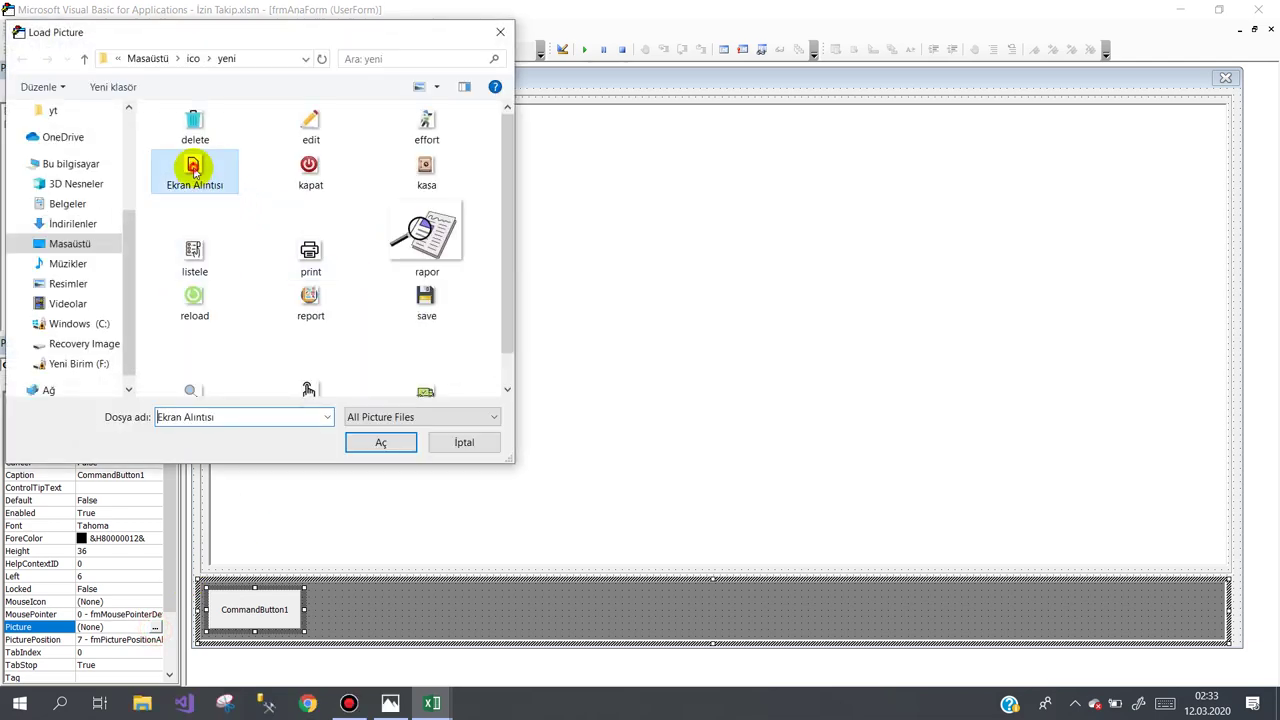
{"action": "double_click", "coordinate": [194, 180]}
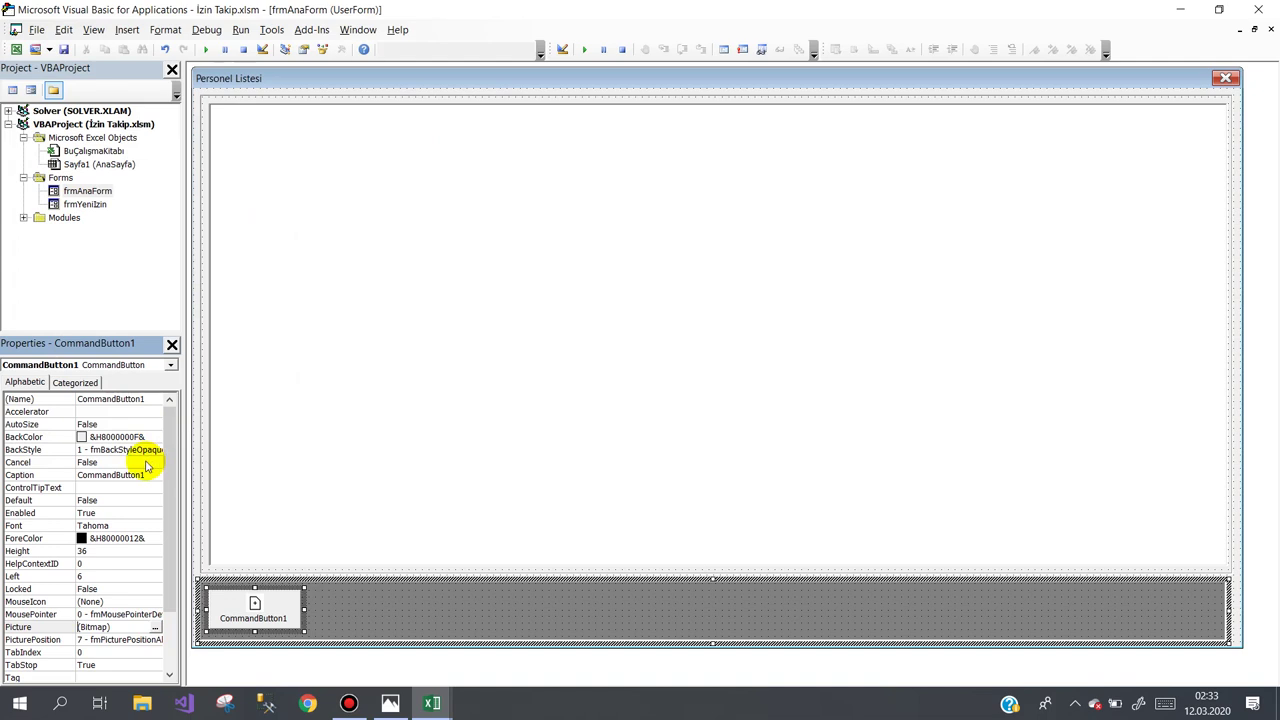
Caption the button 'Yeni İzin Girişi' and set its BackColor to white.
{"action": "left_click", "coordinate": [62, 476]}
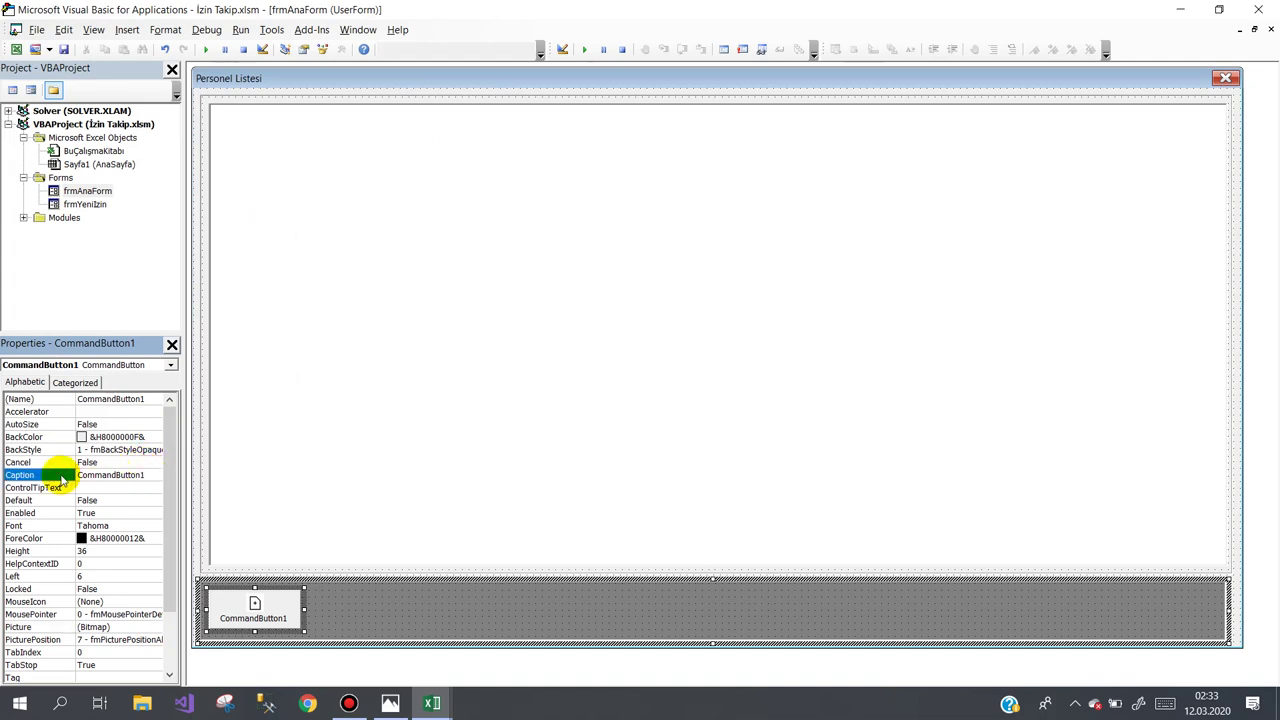
{"action": "type", "text": "Yeni İzin Girişi"}
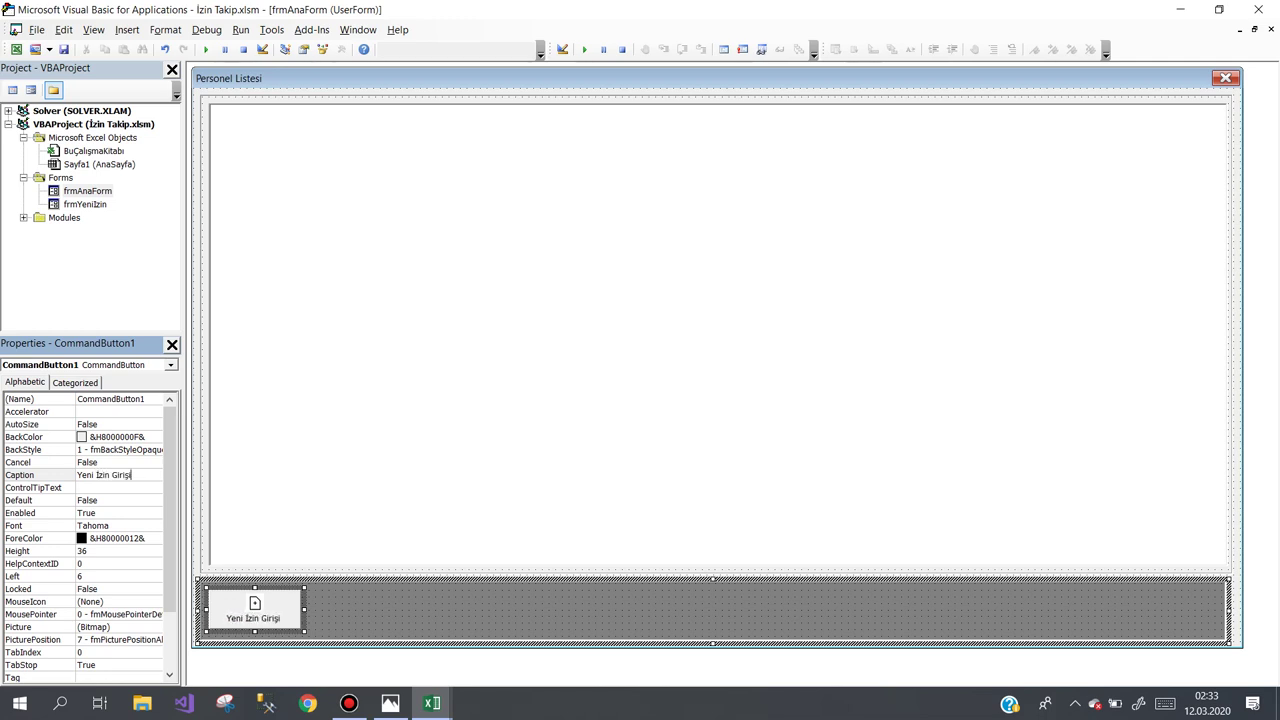
{"action": "left_click", "coordinate": [151, 437]}
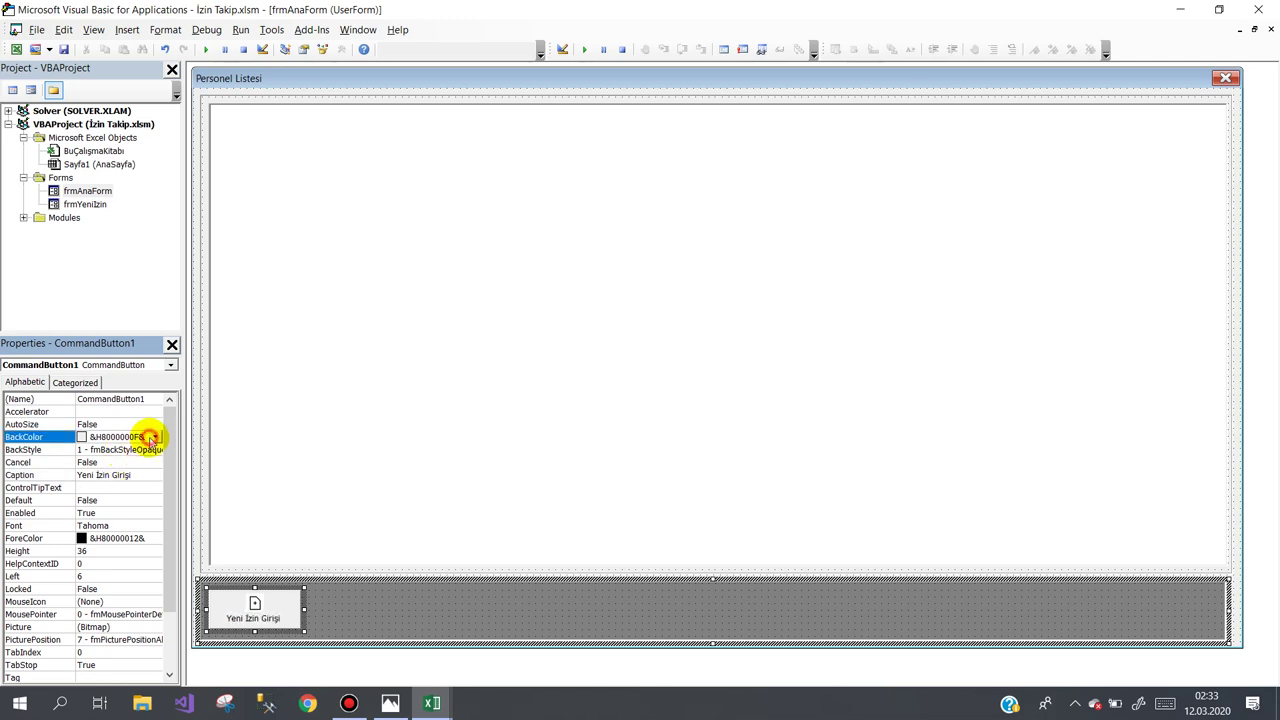
{"action": "left_click", "coordinate": [156, 437]}
{"action": "left_click", "coordinate": [57, 453]}
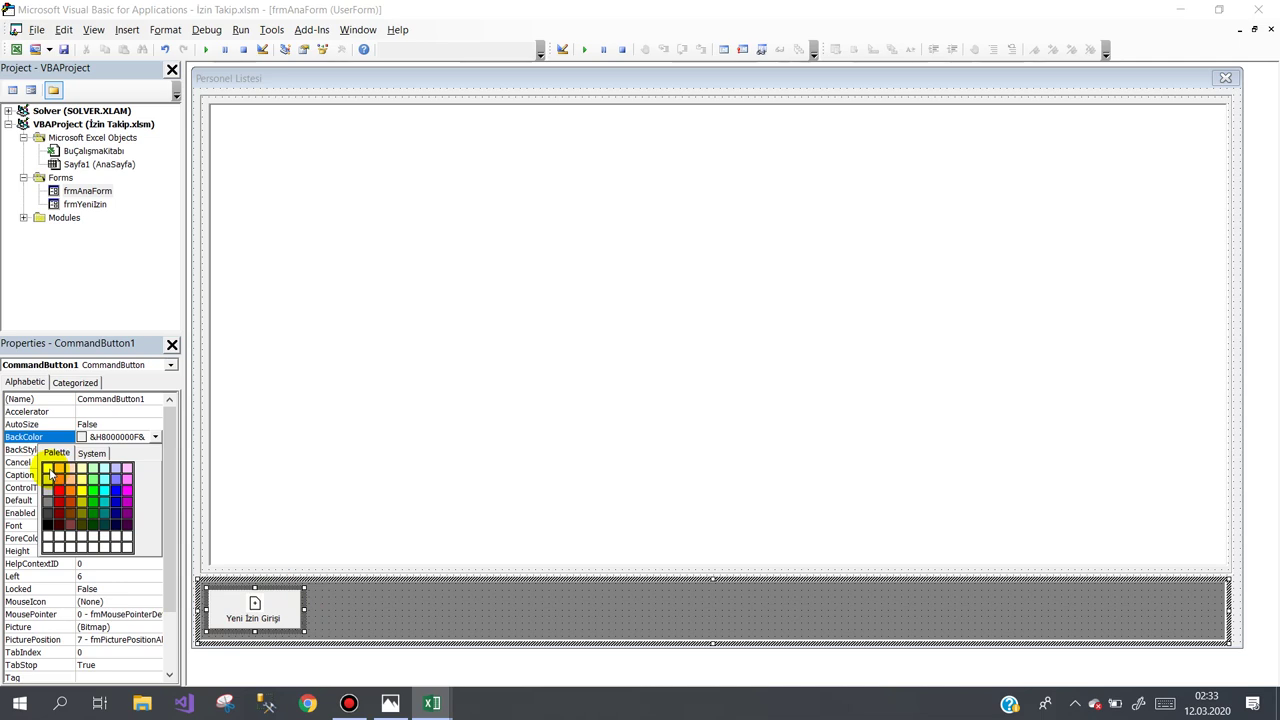
{"action": "left_click", "coordinate": [48, 468]}
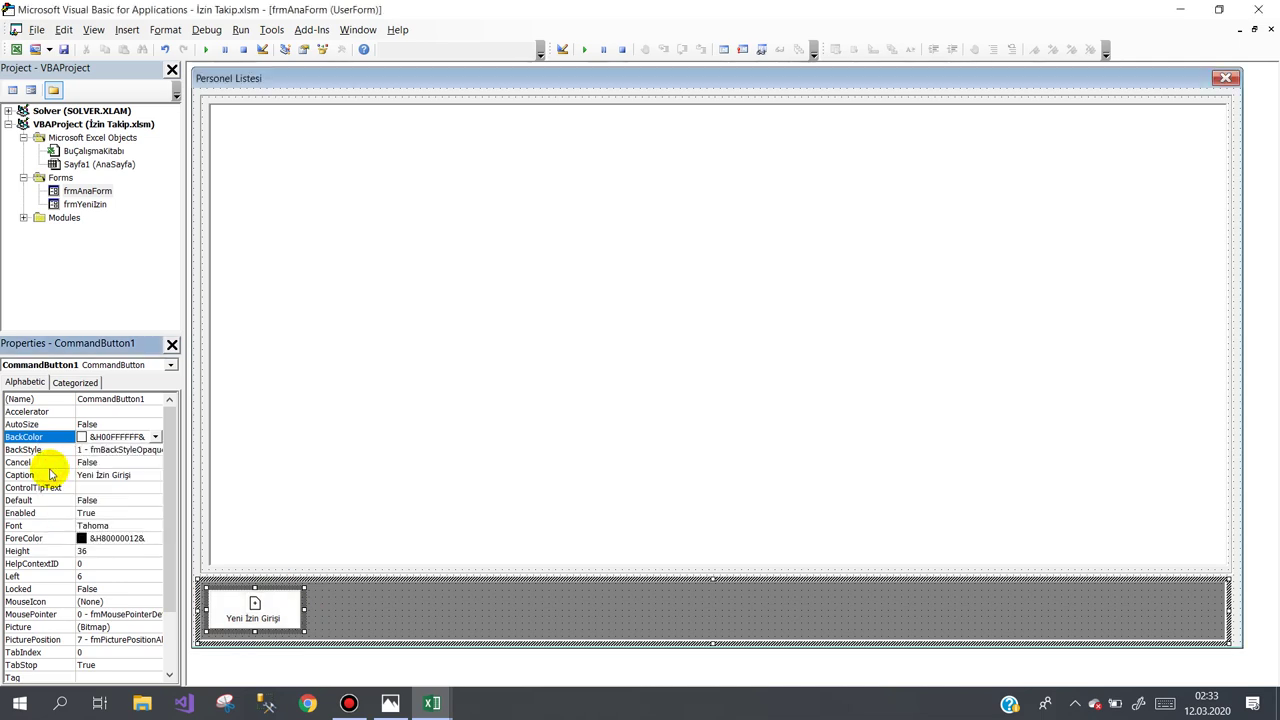
Reselect the button and start renaming it btnYeni.
{"action": "left_click", "coordinate": [400, 610]}
{"action": "left_click", "coordinate": [256, 603]}
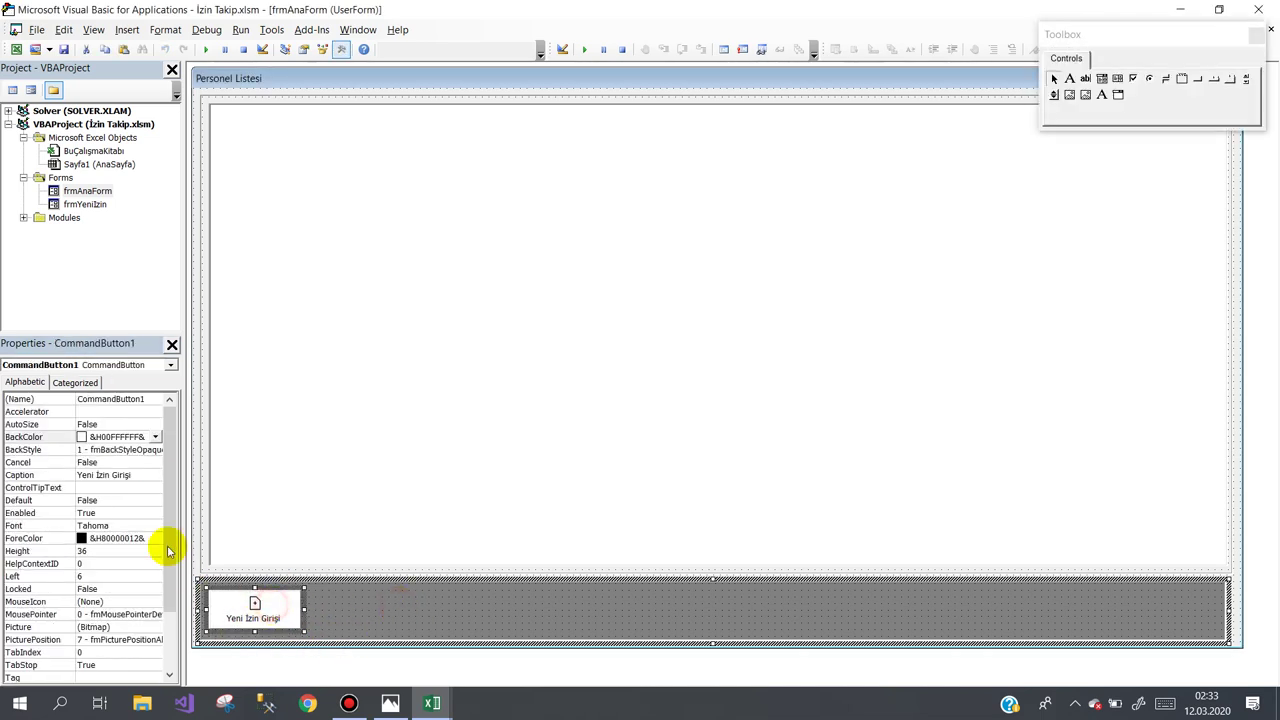
{"action": "left_click", "coordinate": [67, 400]}
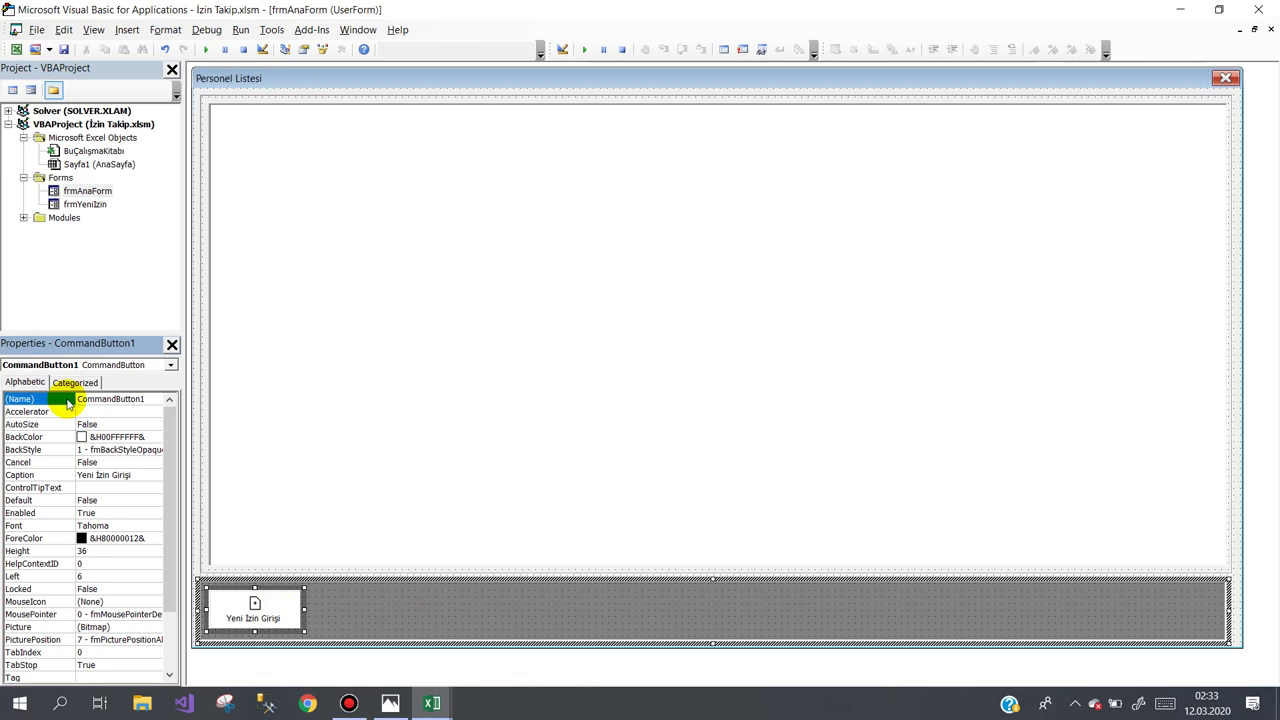
{"action": "type", "text": "btnYeni"}
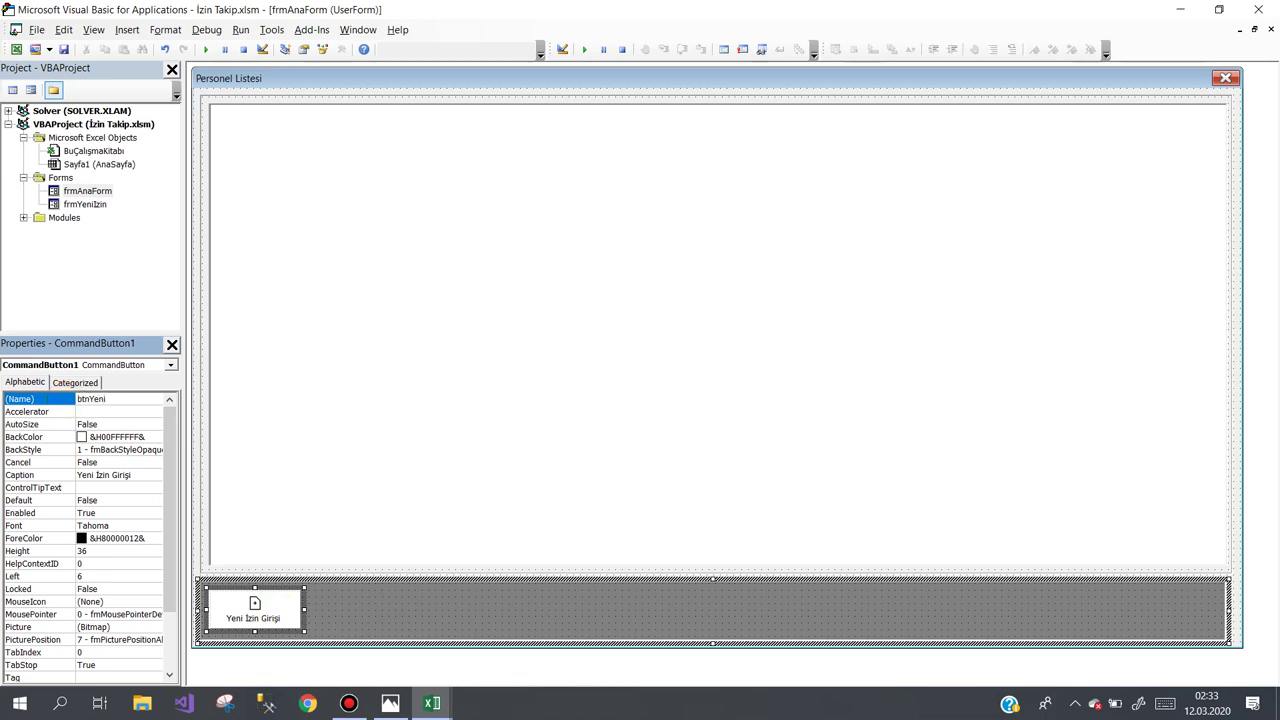
Name the button btnYeni and make its click procedure call frmYeniIzin.Show.
{"action": "left_click", "coordinate": [67, 400]}
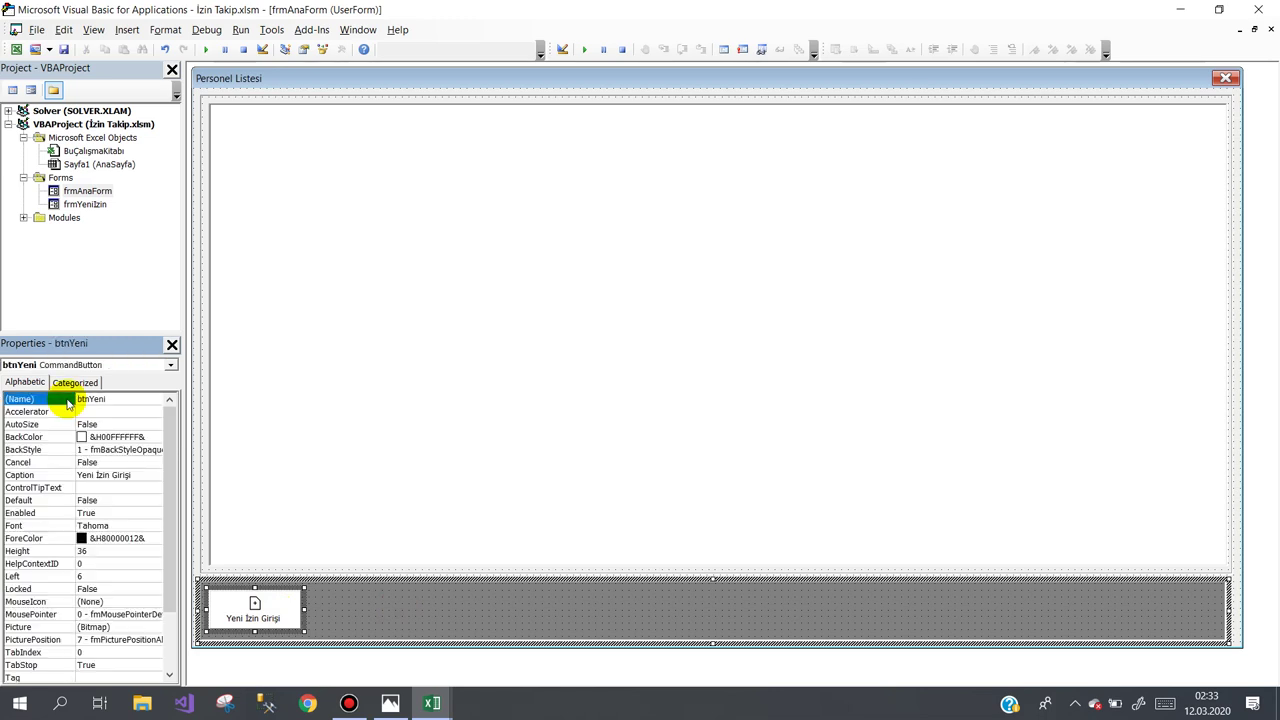
{"action": "double_click", "coordinate": [244, 605]}
{"action": "type", "text": "frmYeniIzin"}
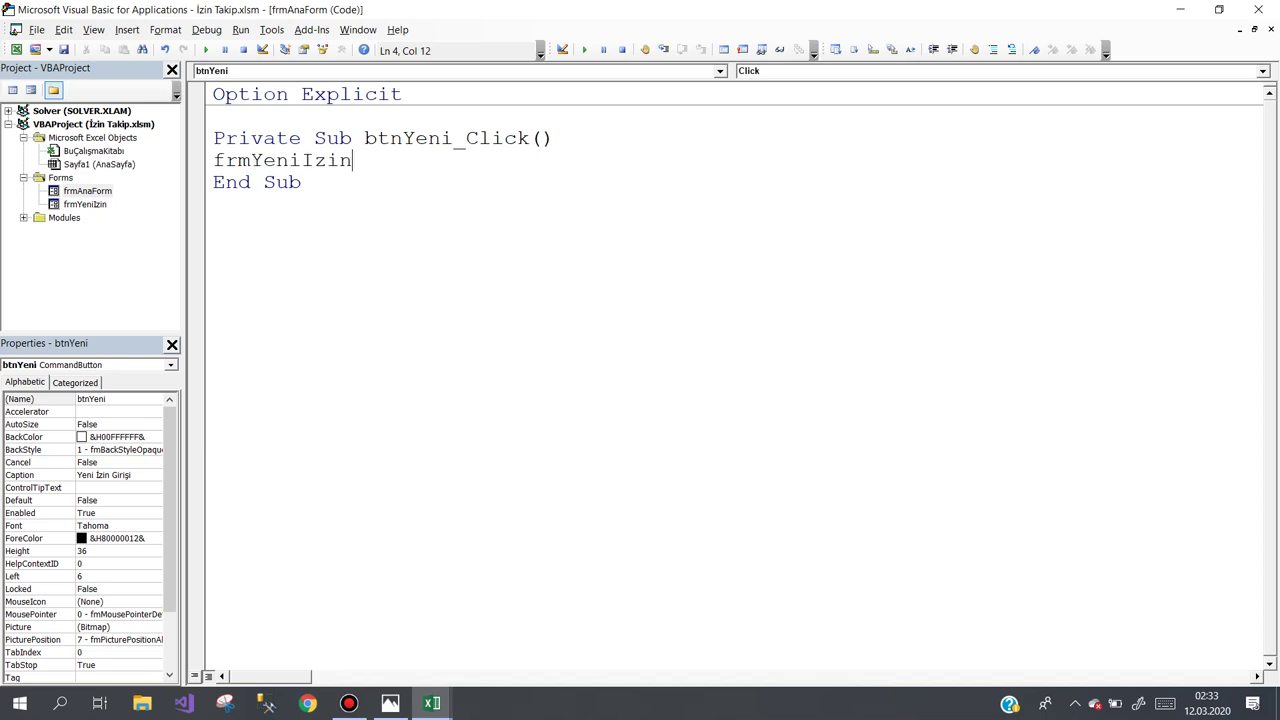
{"action": "type", "text": ".sh"}
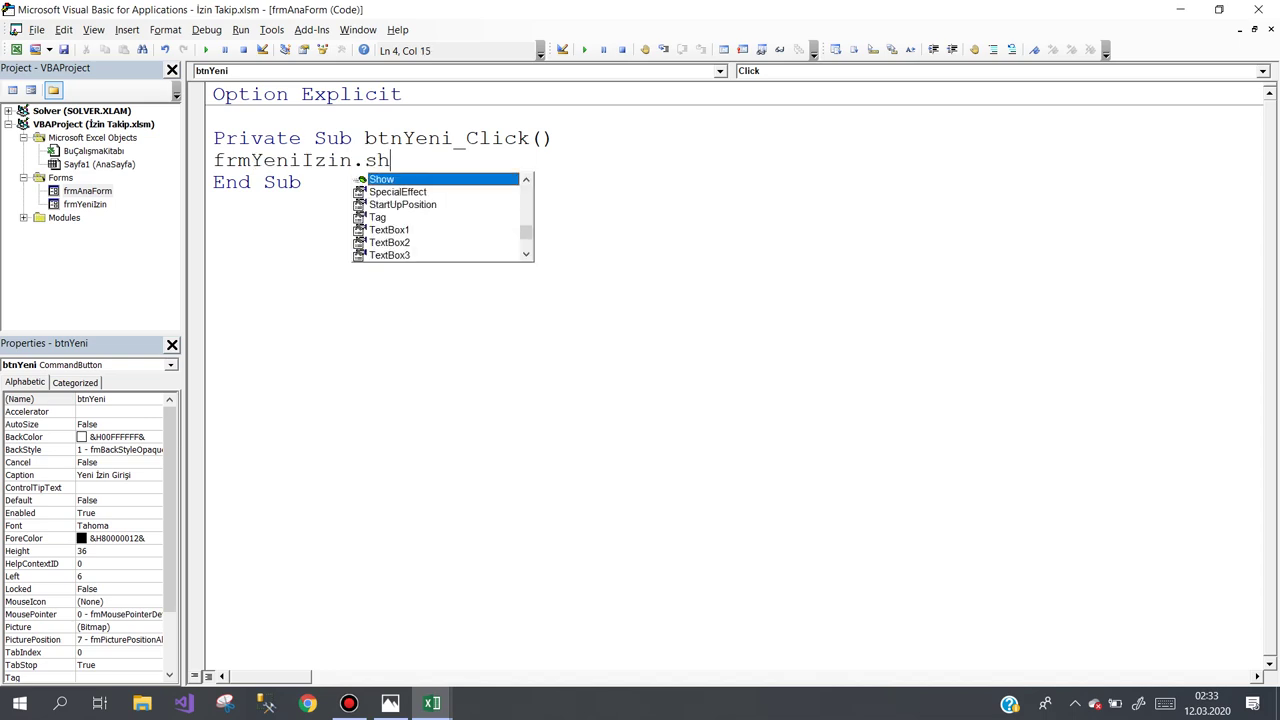
{"action": "key", "text": "space"}
{"action": "left_click", "coordinate": [571, 220]}
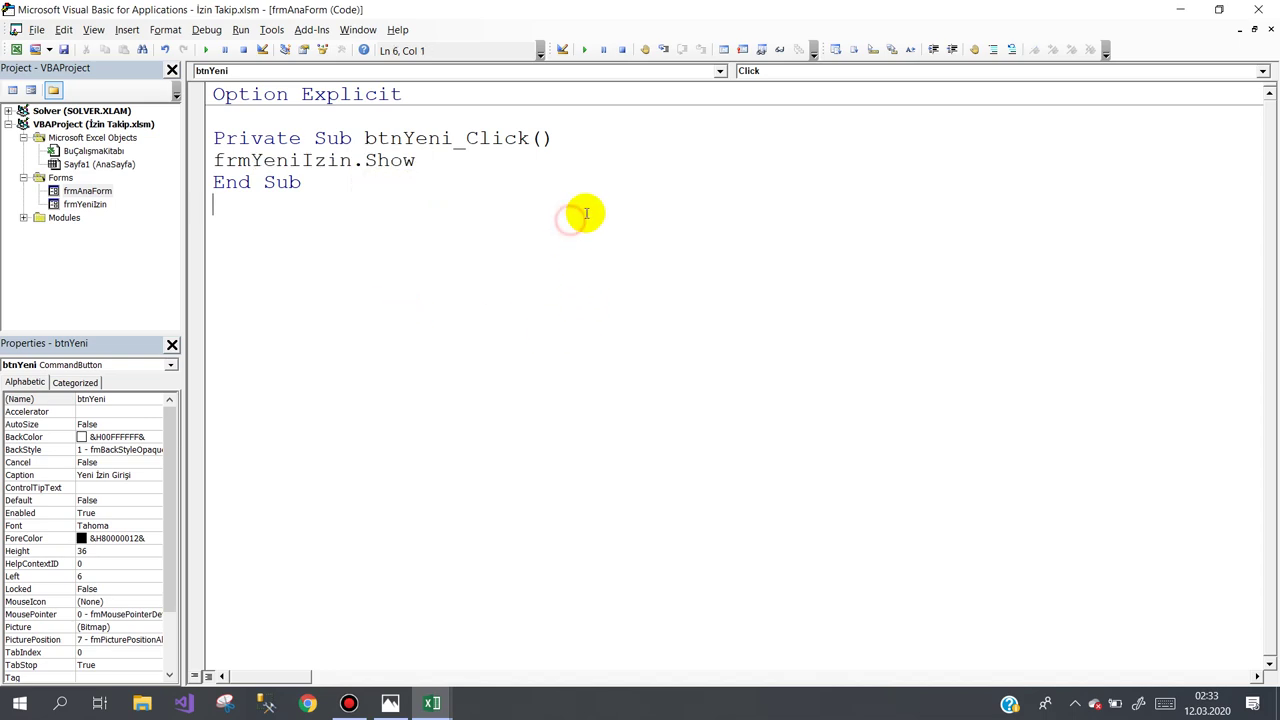
Open the AnaSayfa sheet's code and select the form name in btnProgram_Click.
{"action": "double_click", "coordinate": [93, 150]}
{"action": "double_click", "coordinate": [80, 164]}
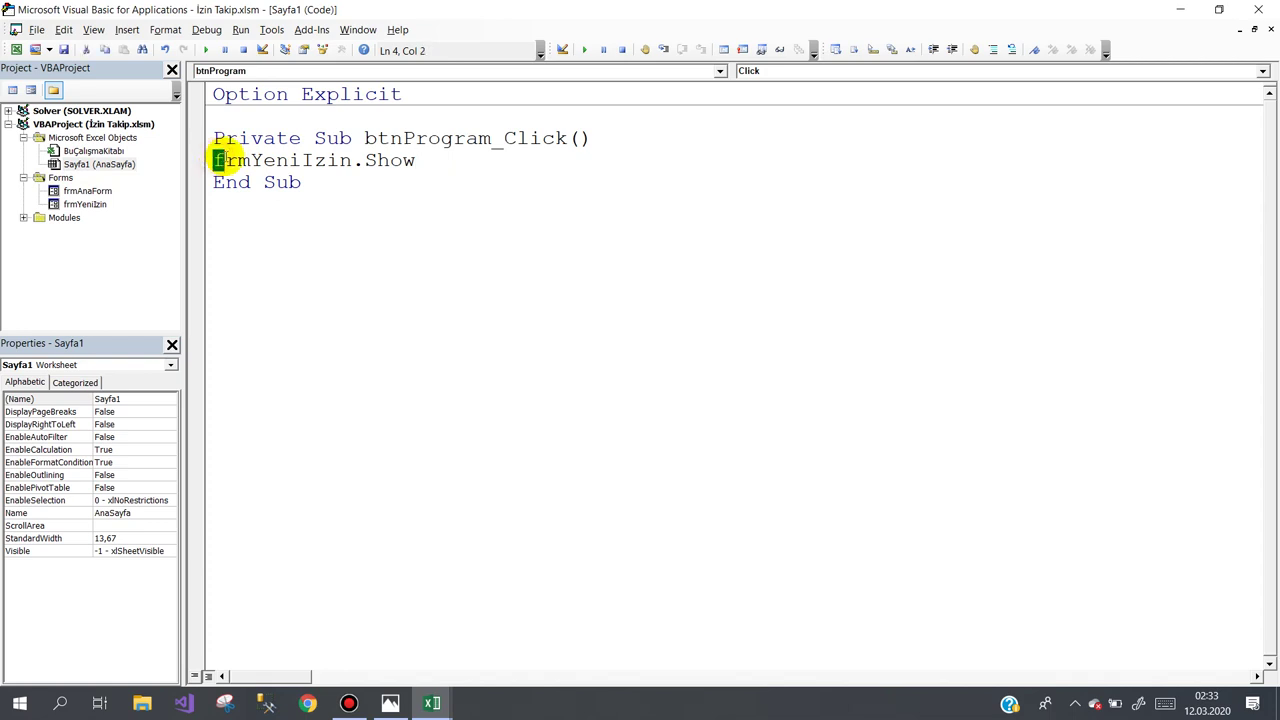
{"action": "left_click_drag", "start_coordinate": [218, 160], "coordinate": [345, 160]}
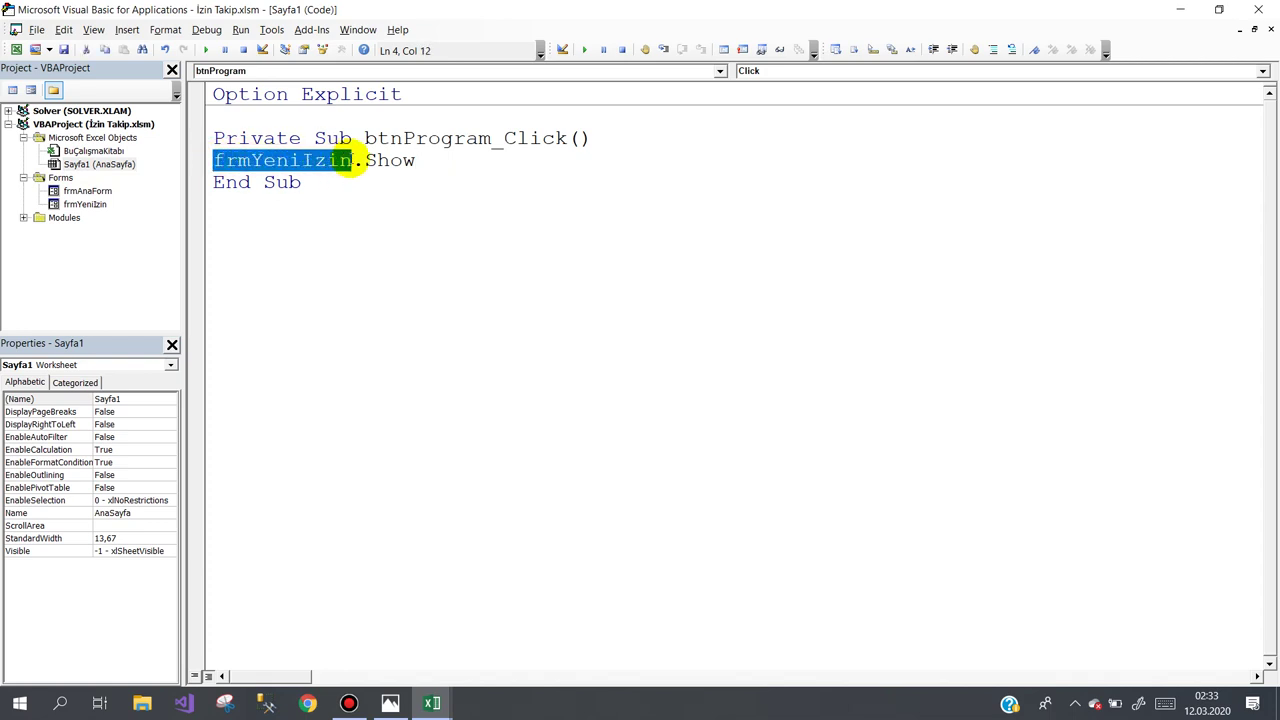
Test Excel's Programı Aç button, which opens the İzin Giriş Formu, then close that form.
{"action": "left_click", "coordinate": [1258, 9]}
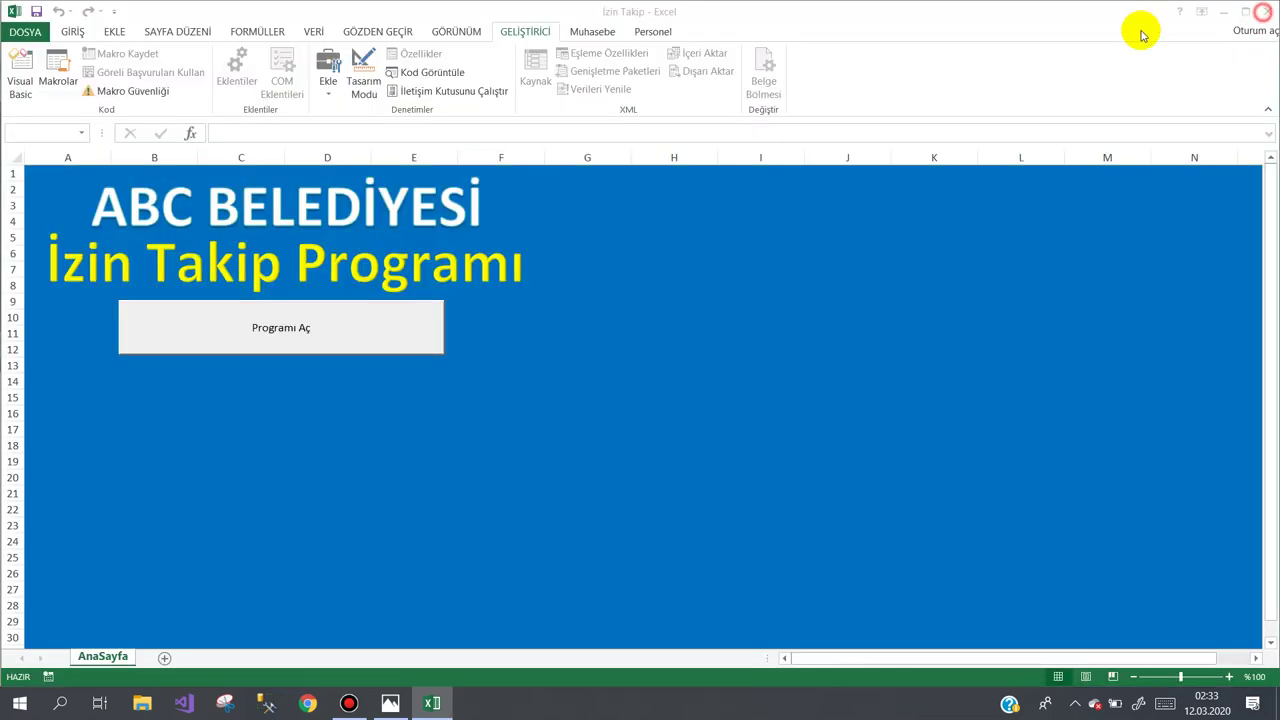
{"action": "left_click", "coordinate": [350, 318]}
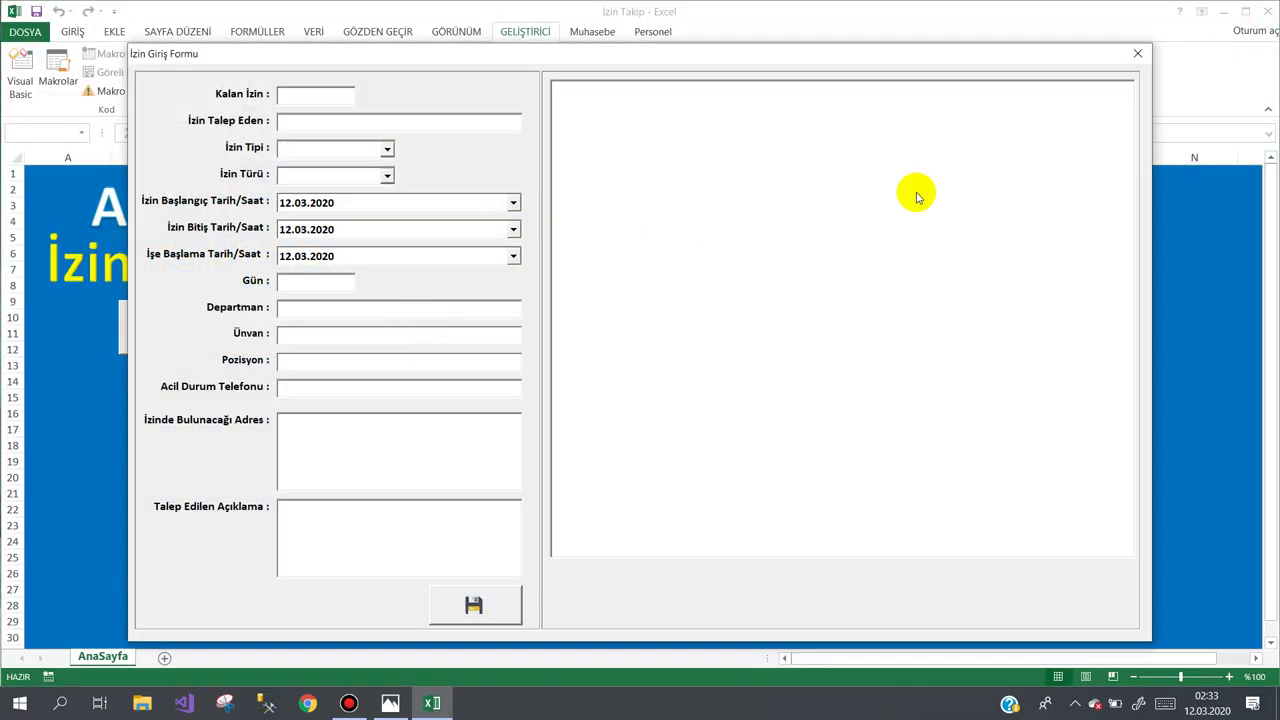
{"action": "left_click", "coordinate": [1131, 56]}
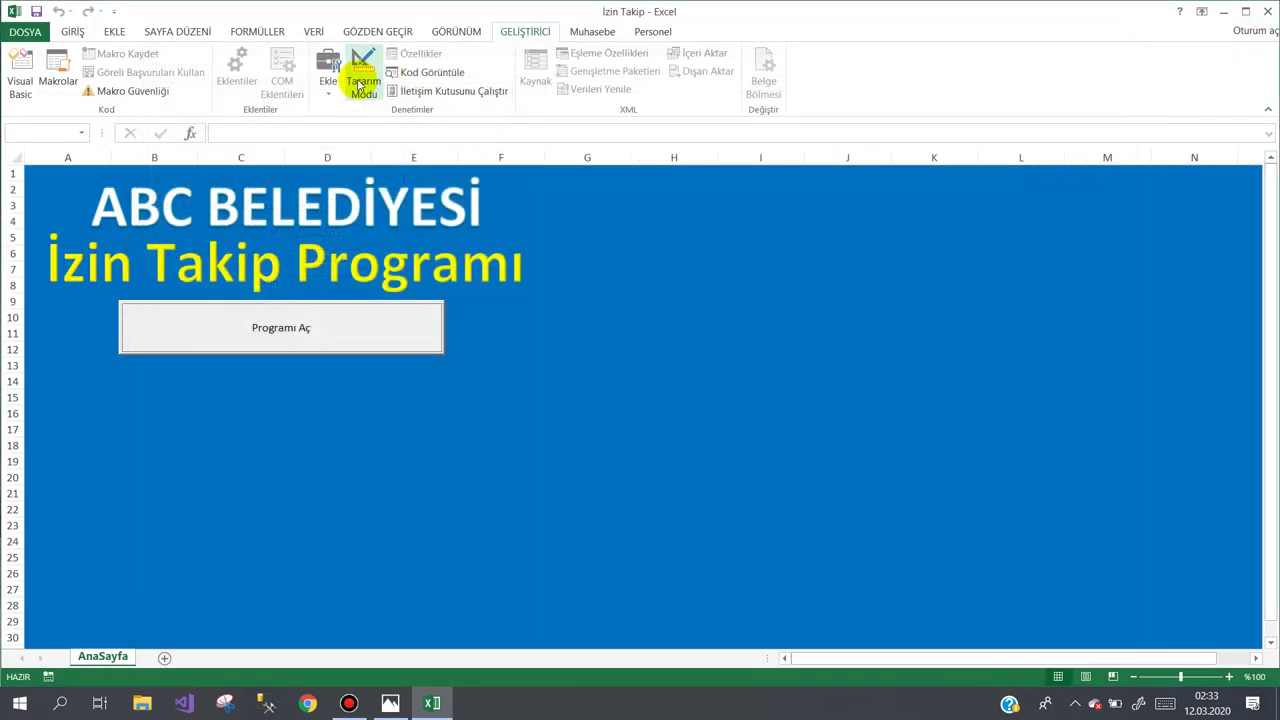
In Design Mode, change the Programı Aç click code to frmAnaForm.Show.
{"action": "left_click", "coordinate": [363, 75]}
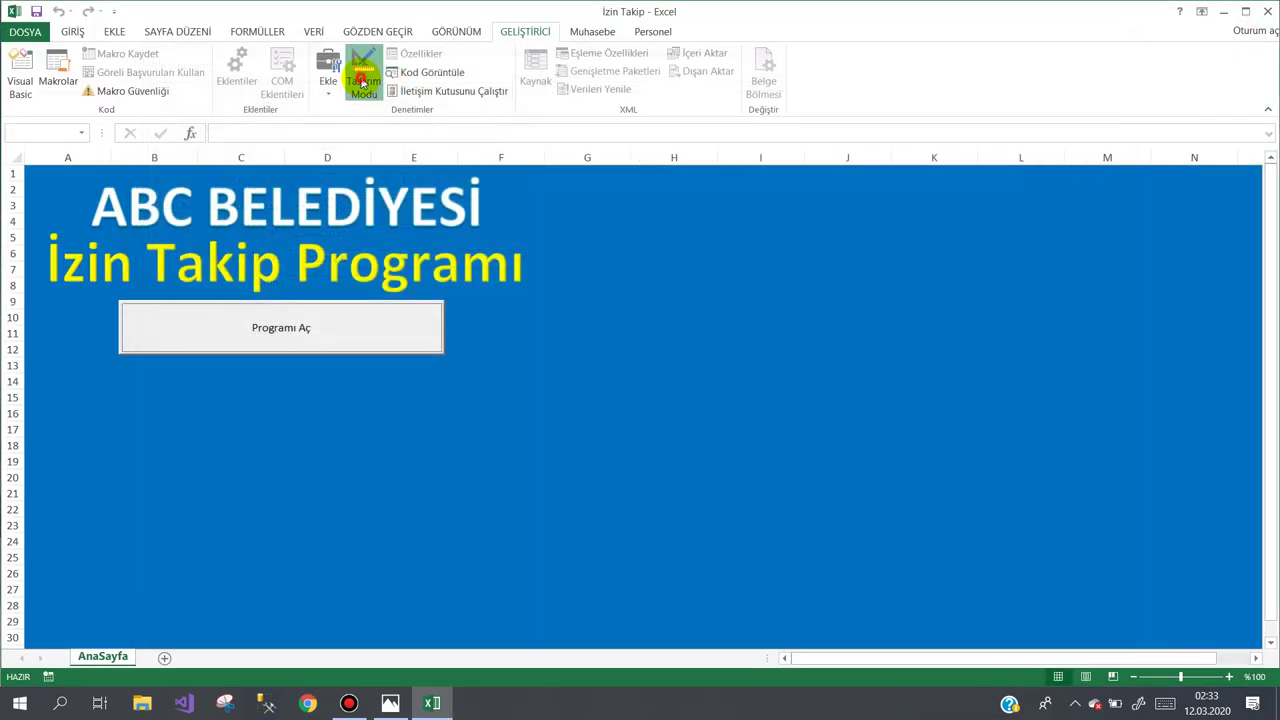
{"action": "double_click", "coordinate": [299, 320]}
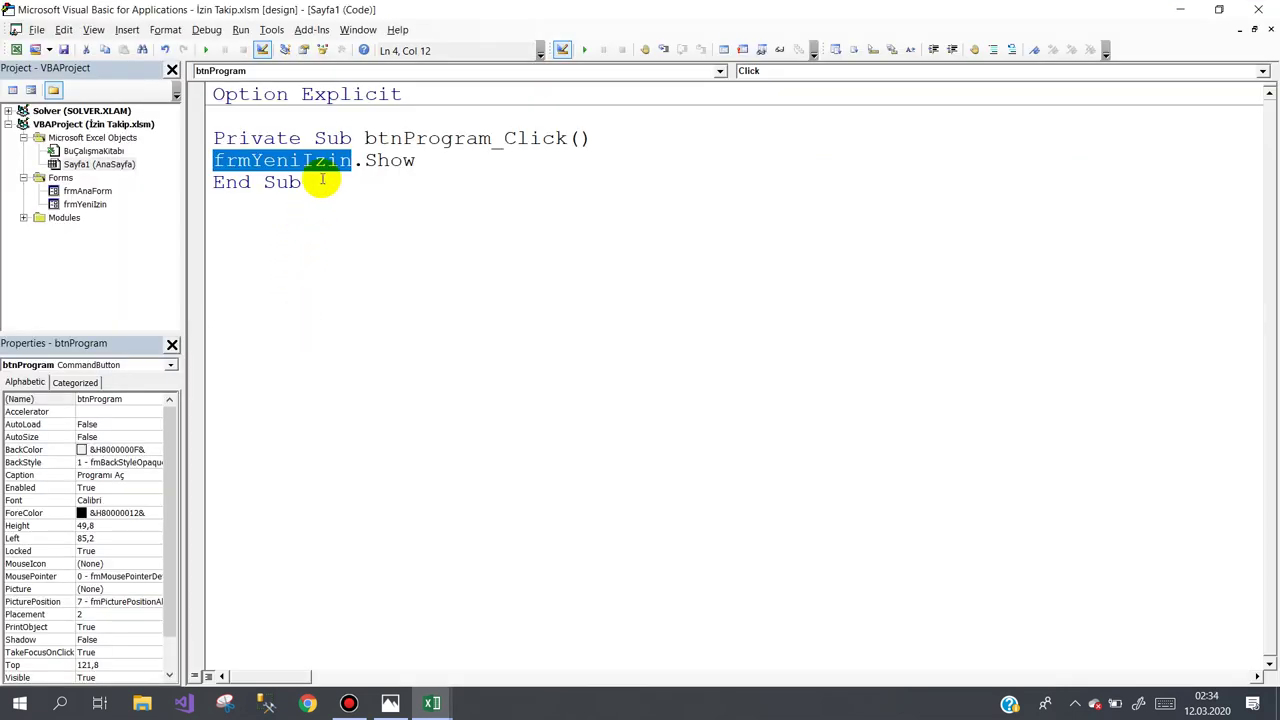
{"action": "type", "text": "frm"}
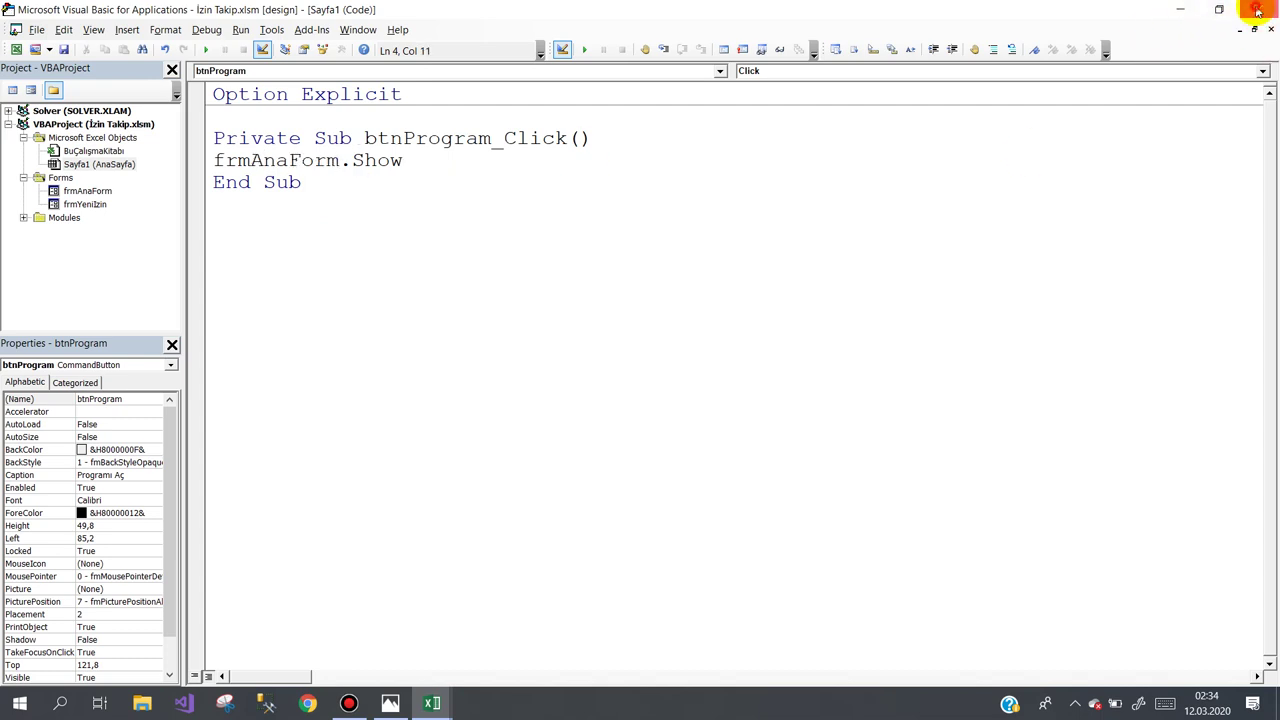
{"action": "left_click", "coordinate": [1181, 10]}
With Design Mode off, test Programı Aç and Yeni İzin Girişi, then close the leave form.
{"action": "left_click", "coordinate": [364, 72]}
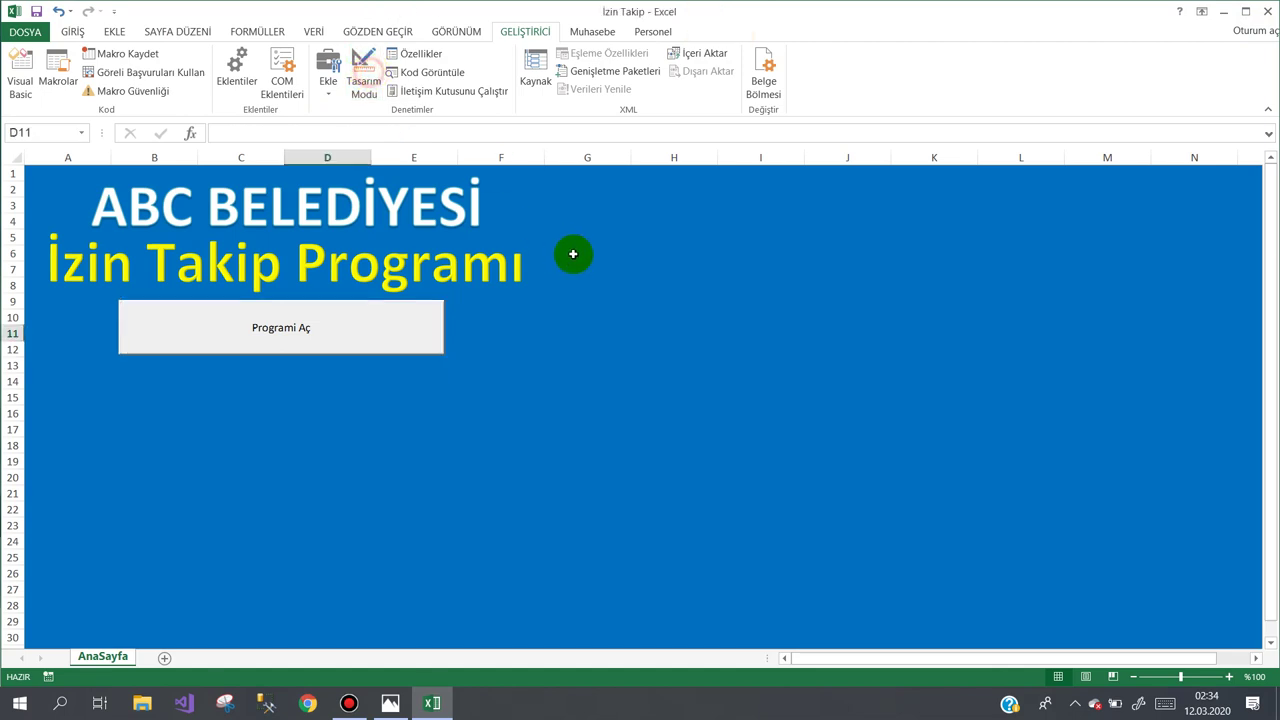
{"action": "left_click", "coordinate": [645, 224]}
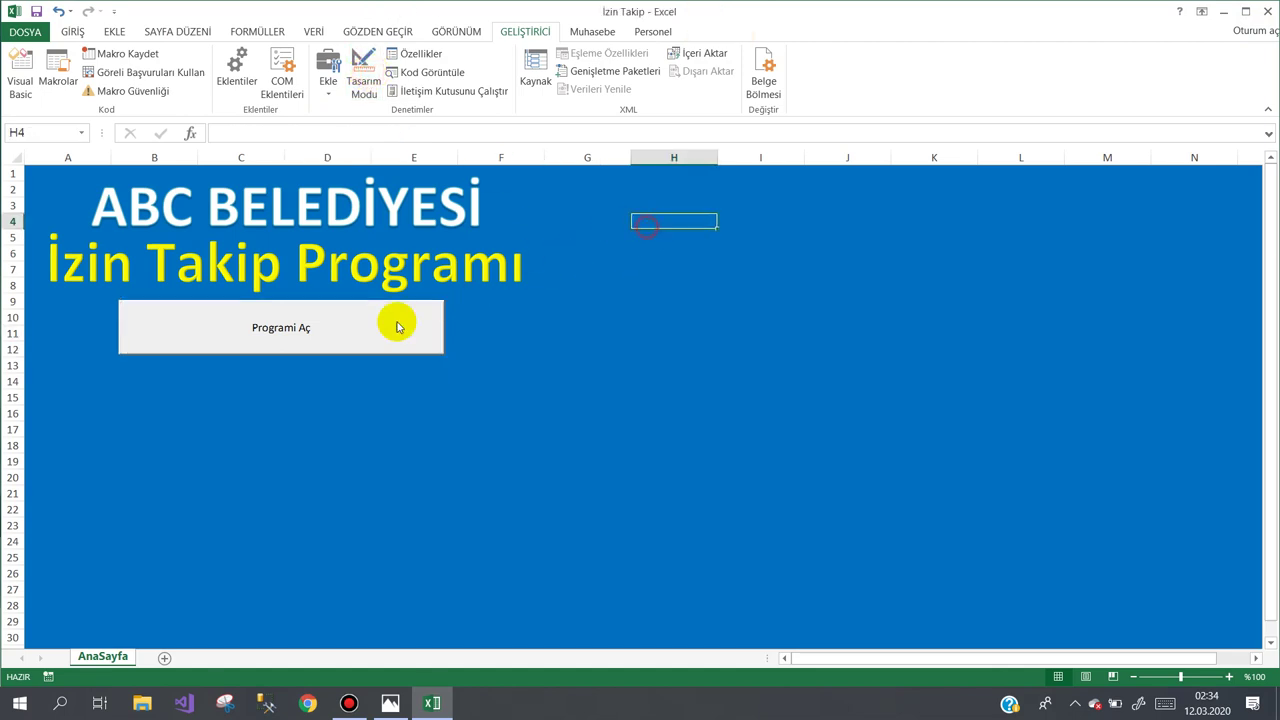
{"action": "left_click", "coordinate": [260, 338]}
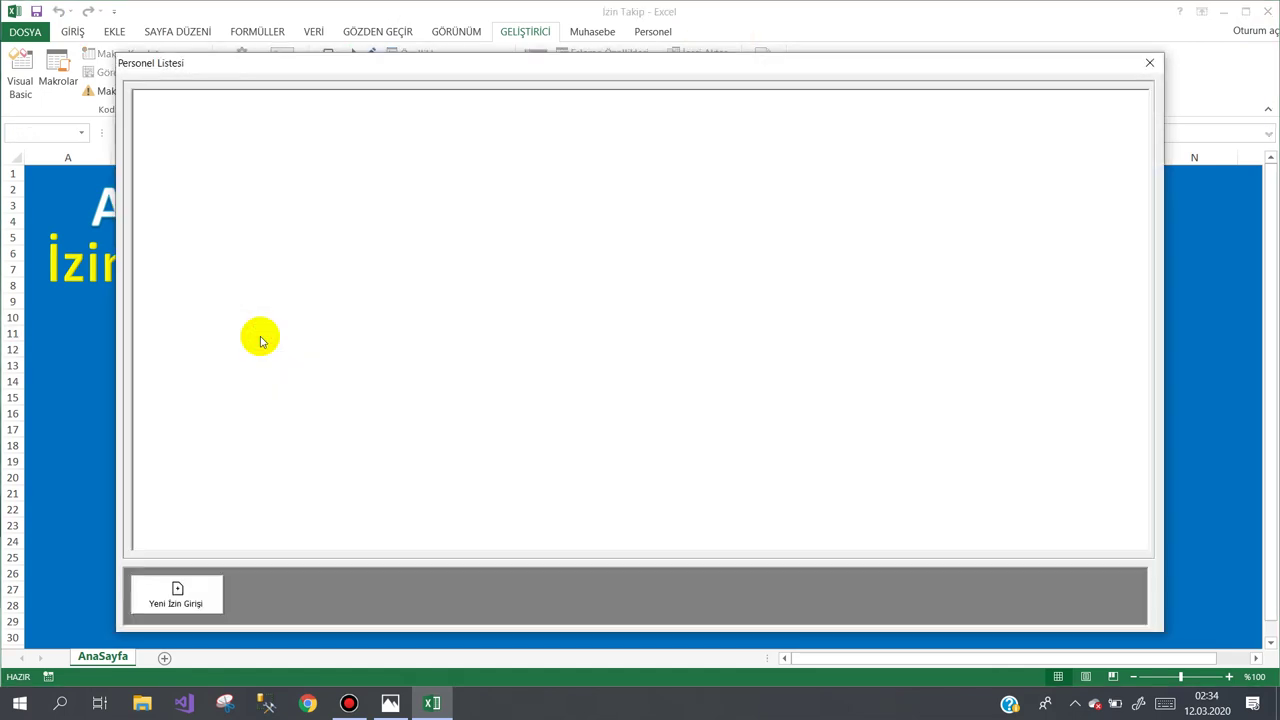
{"action": "left_click", "coordinate": [187, 603]}
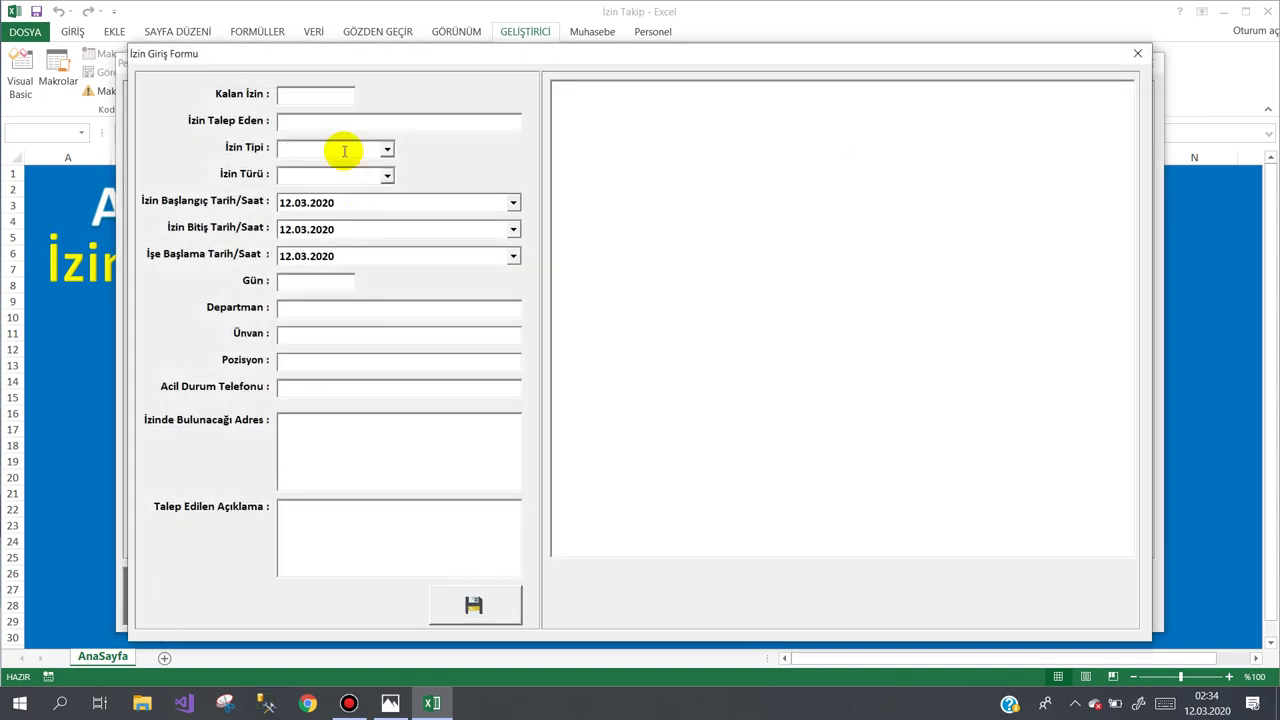
{"action": "mouse_move", "coordinate": [337, 60]}
{"action": "left_mouse_down"}
{"action": "mouse_move", "coordinate": [394, 64]}
{"action": "mouse_move", "coordinate": [463, 40]}
{"action": "mouse_move", "coordinate": [410, 42]}
{"action": "left_mouse_up"}
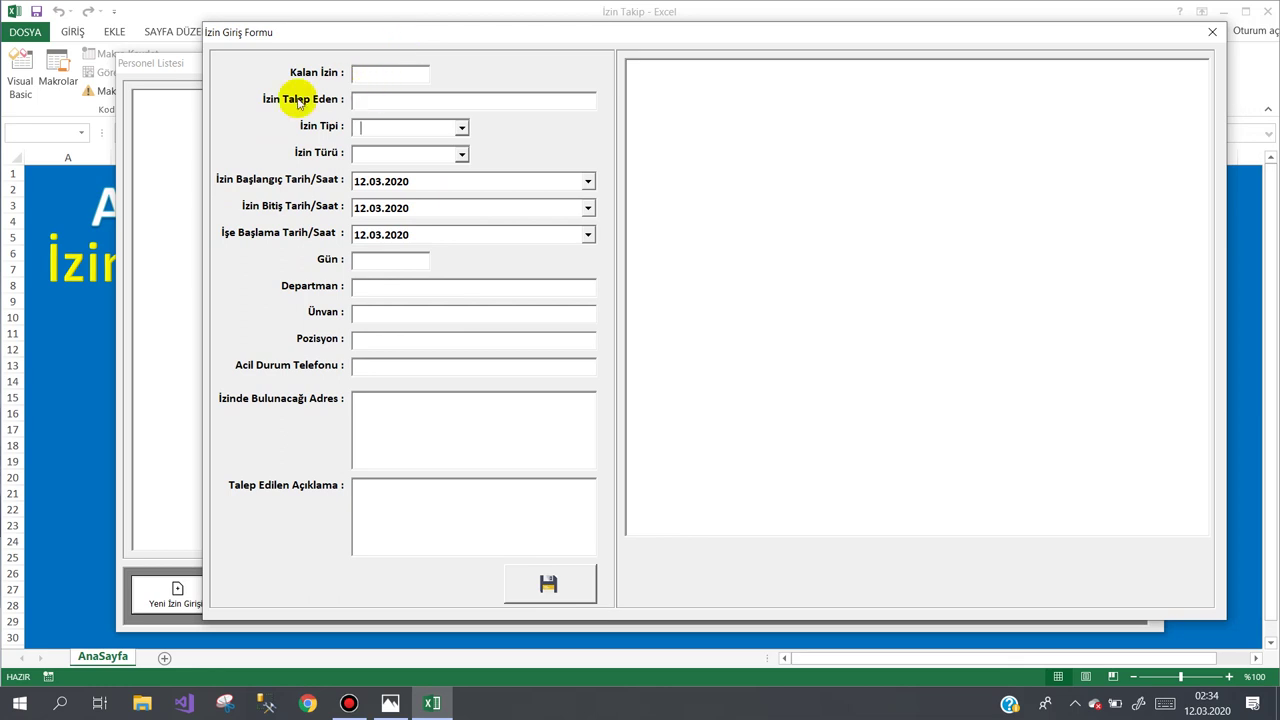
{"action": "left_click", "coordinate": [1212, 32]}
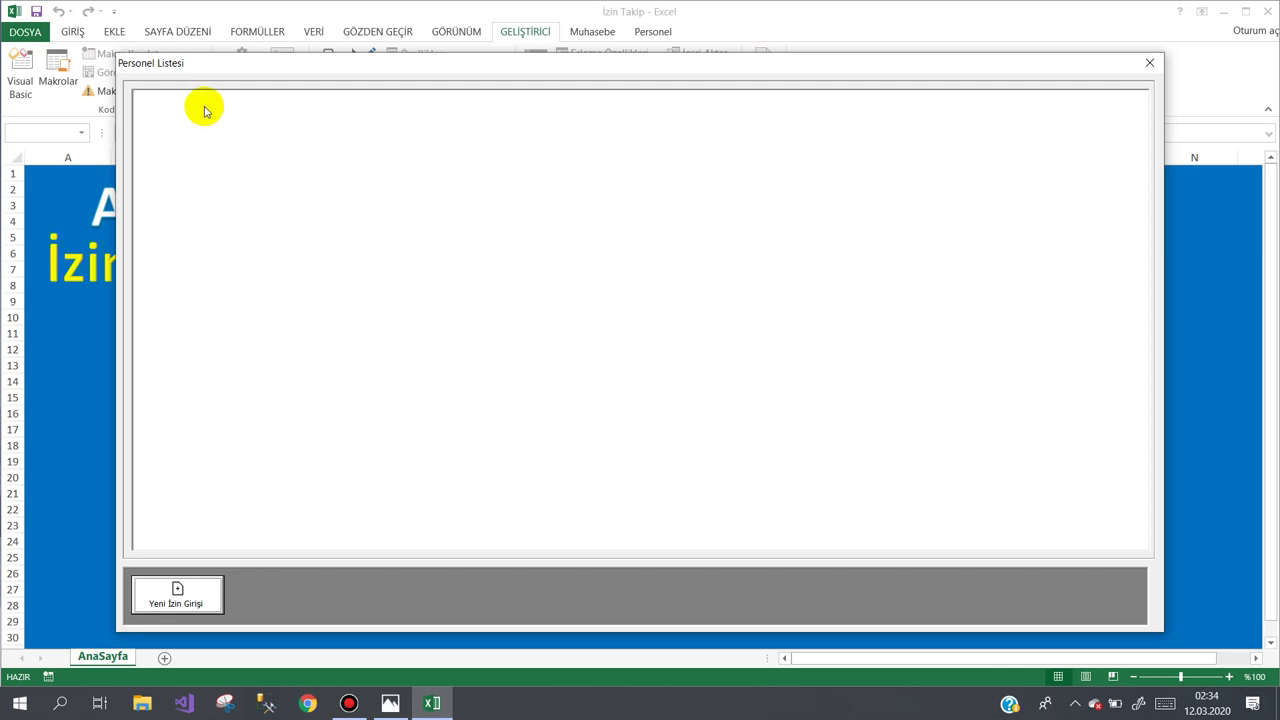
Reopen the leave entry form, close it and the Personel Listesi form, and restore the workbook.
{"action": "left_click", "coordinate": [175, 603]}
{"action": "mouse_move", "coordinate": [496, 52]}
{"action": "left_mouse_down"}
{"action": "mouse_move", "coordinate": [626, 41]}
{"action": "mouse_move", "coordinate": [554, 14]}
{"action": "mouse_move", "coordinate": [504, 37]}
{"action": "left_mouse_up"}
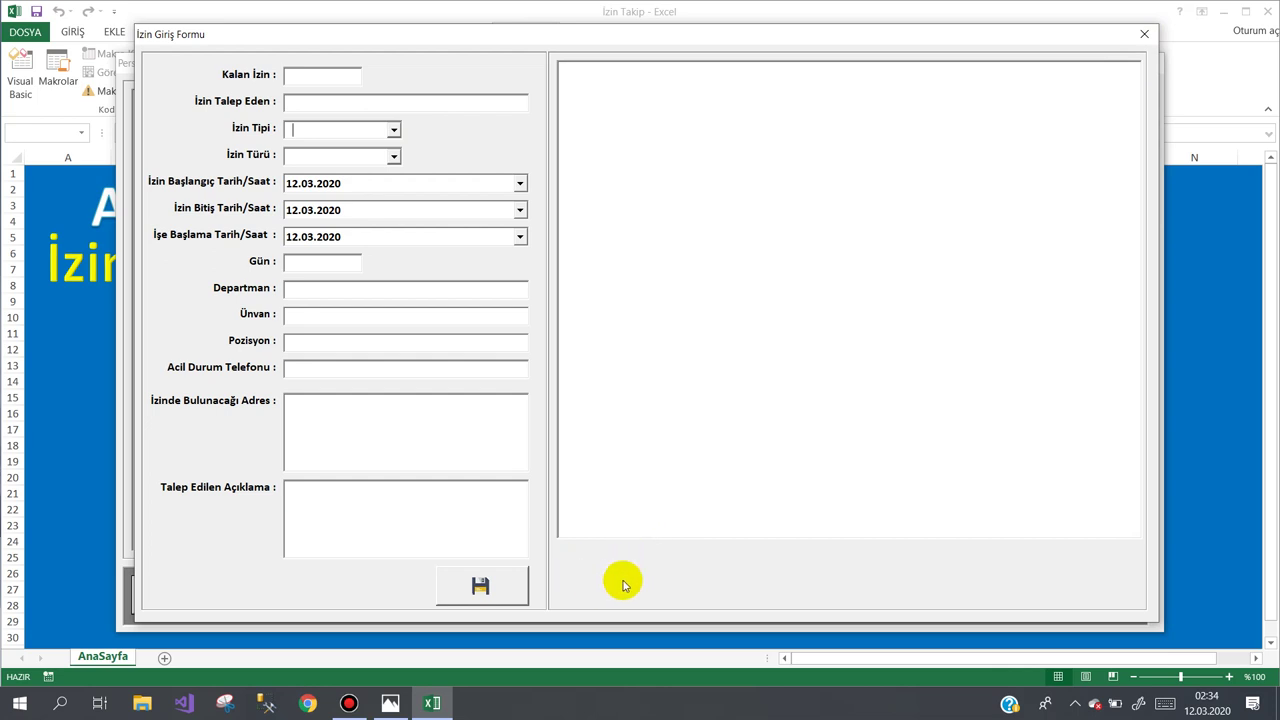
{"action": "left_click", "coordinate": [1147, 38]}
{"action": "left_click", "coordinate": [1147, 64]}
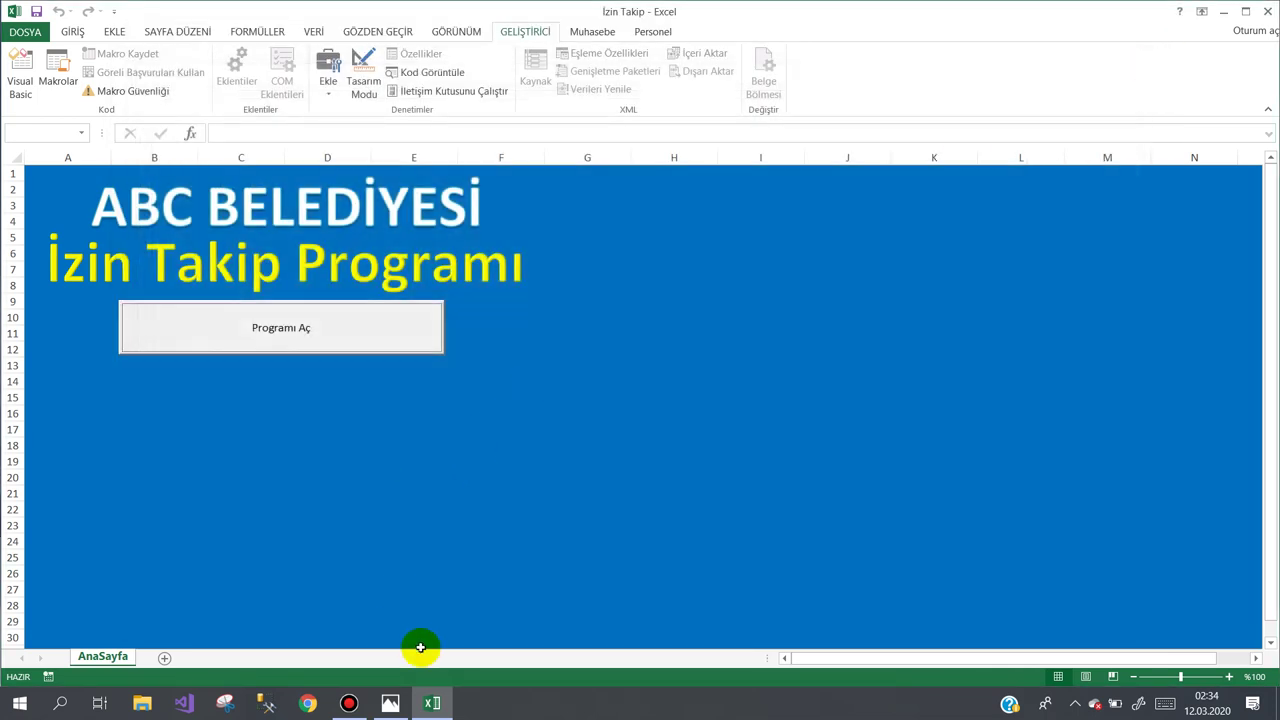
{"action": "left_click", "coordinate": [349, 705]}
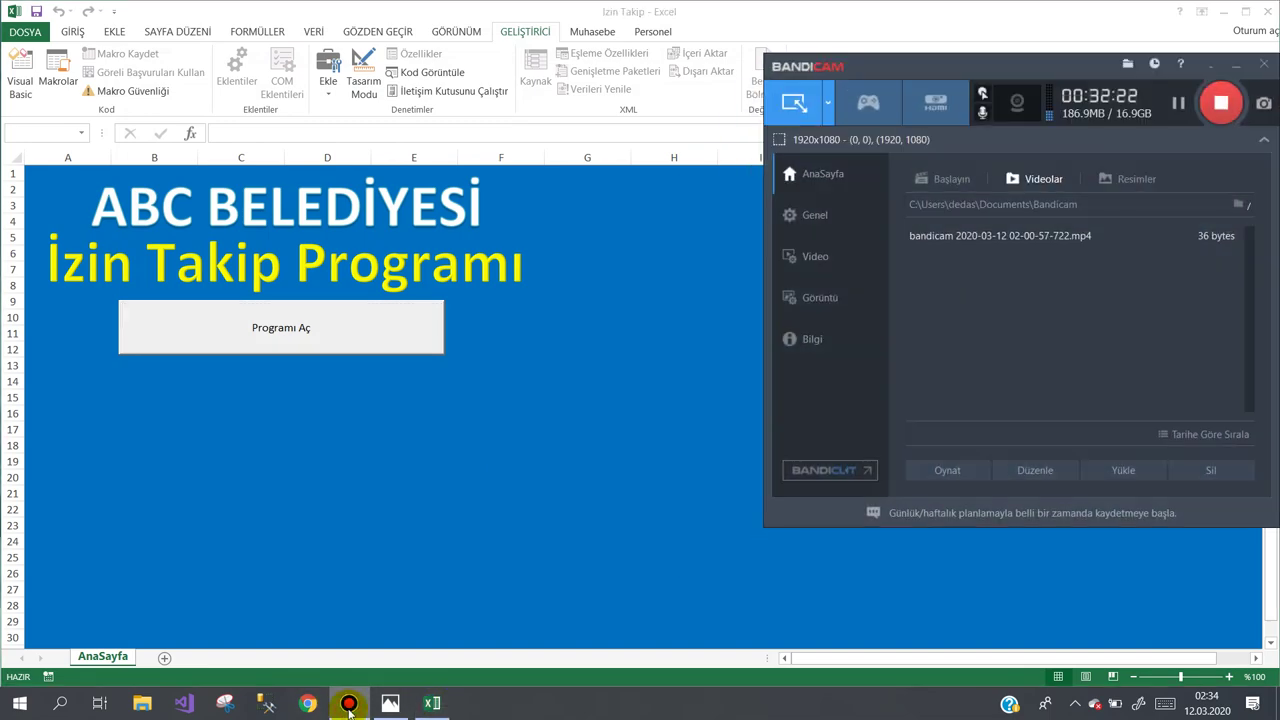
{"action": "left_click", "coordinate": [349, 708]}
{"action": "left_click", "coordinate": [437, 698]}
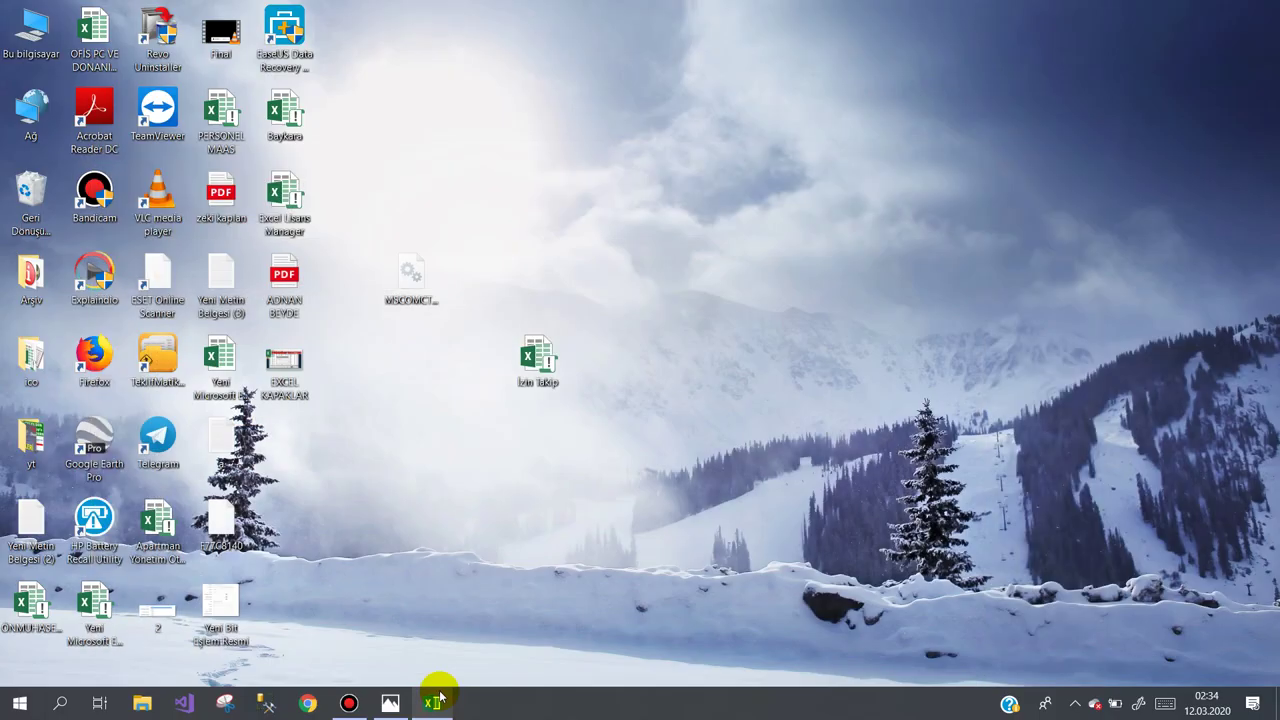
{"action": "left_click", "coordinate": [437, 703]}
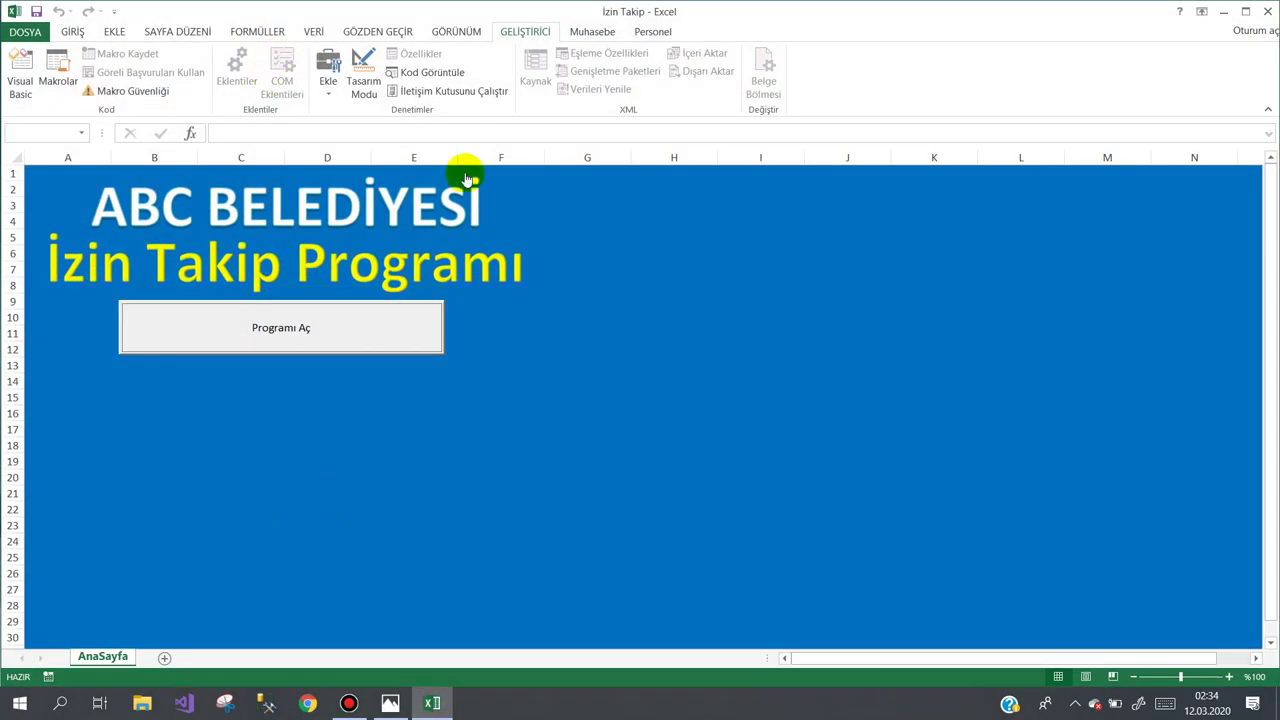
Open frmYeniIzin in the designer and shorten the large list box from its bottom edge.
{"action": "left_click", "coordinate": [21, 80]}
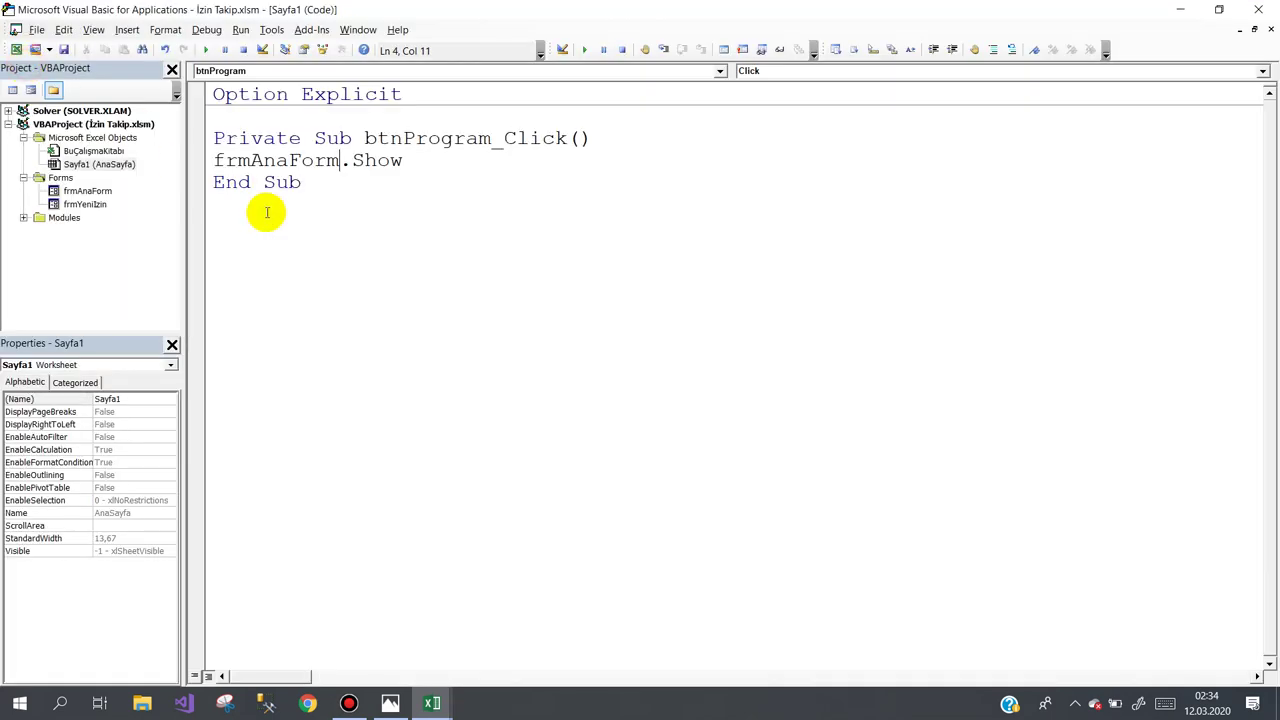
{"action": "double_click", "coordinate": [88, 205]}
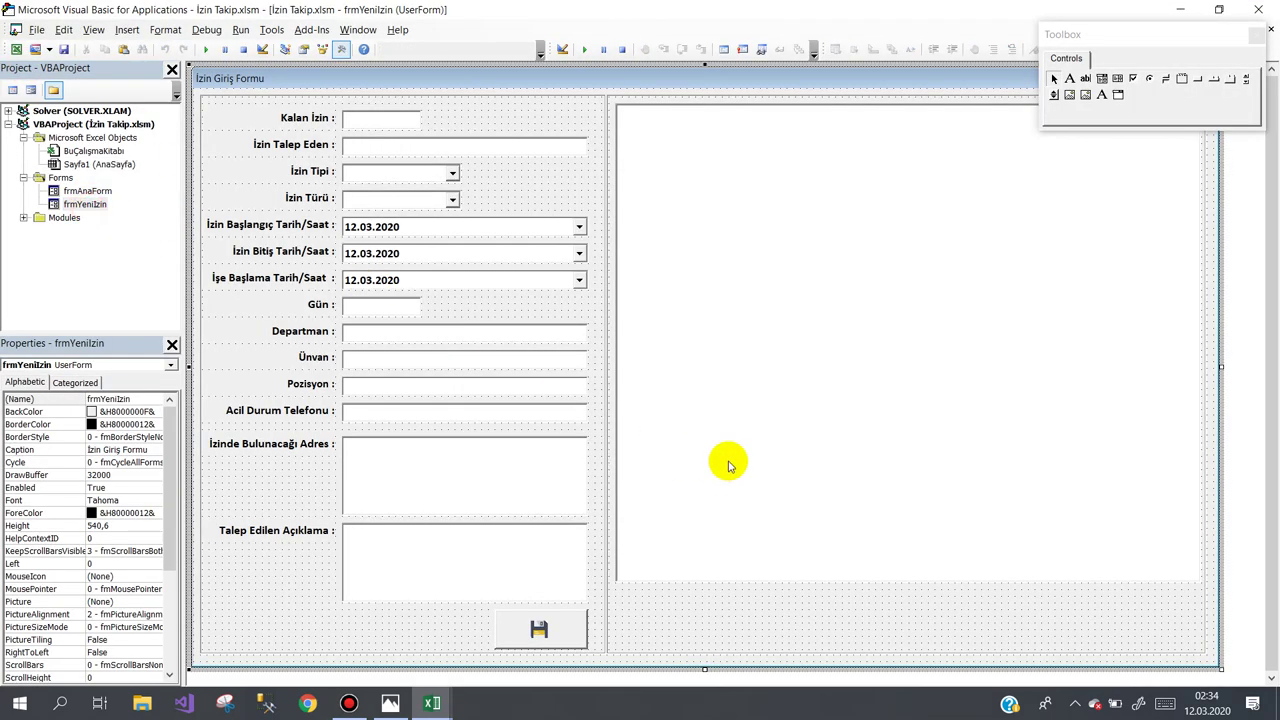
{"action": "left_click", "coordinate": [773, 538]}
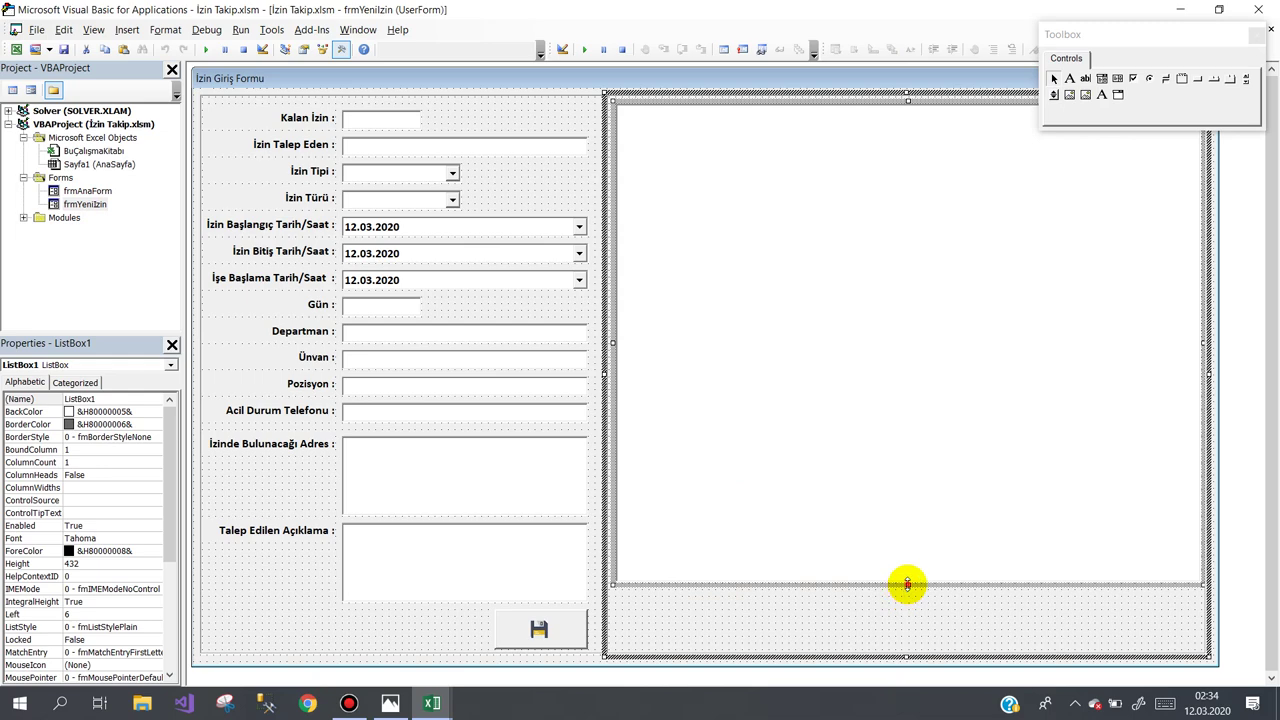
{"action": "left_click_drag", "start_coordinate": [907, 584], "coordinate": [907, 537]}
{"action": "left_click", "coordinate": [843, 591]}
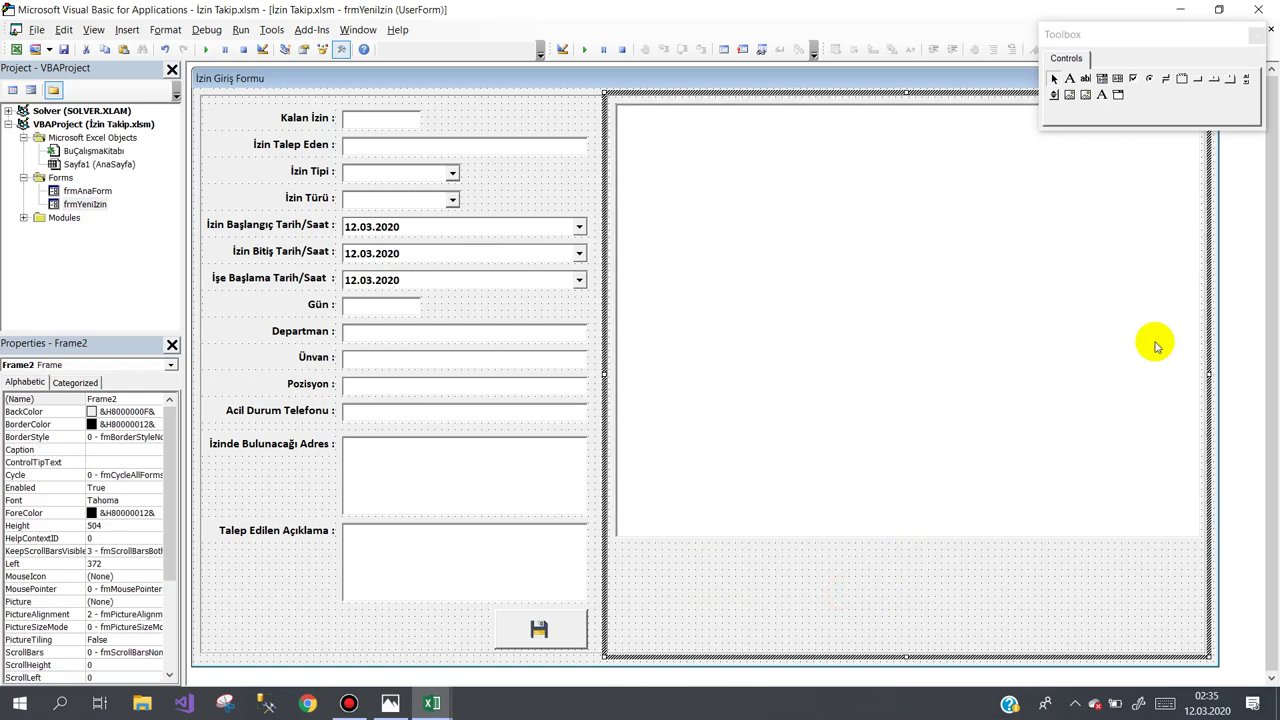
Draw a frame across the form below the list box and caption it İzin Bilgileri.
{"action": "left_click", "coordinate": [1181, 80]}
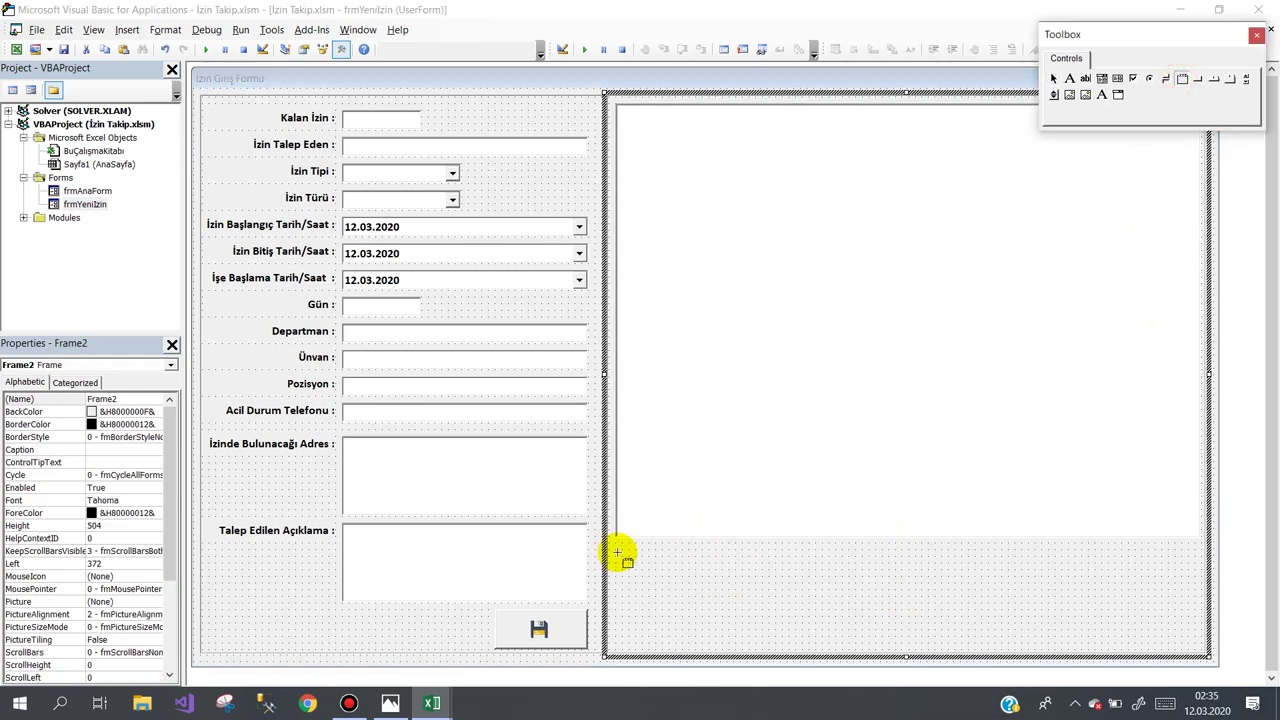
{"action": "left_click_drag", "start_coordinate": [619, 545], "coordinate": [1165, 642]}
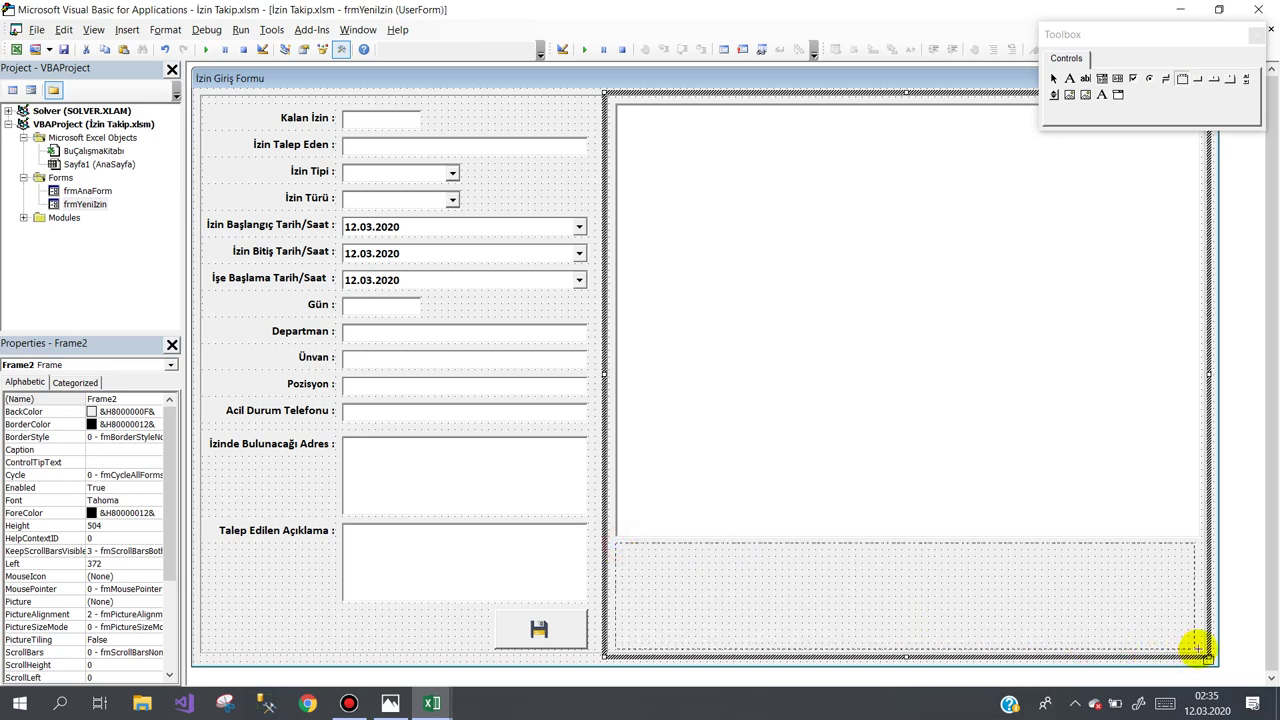
{"action": "left_click_drag", "start_coordinate": [1199, 648], "coordinate": [1203, 652]}
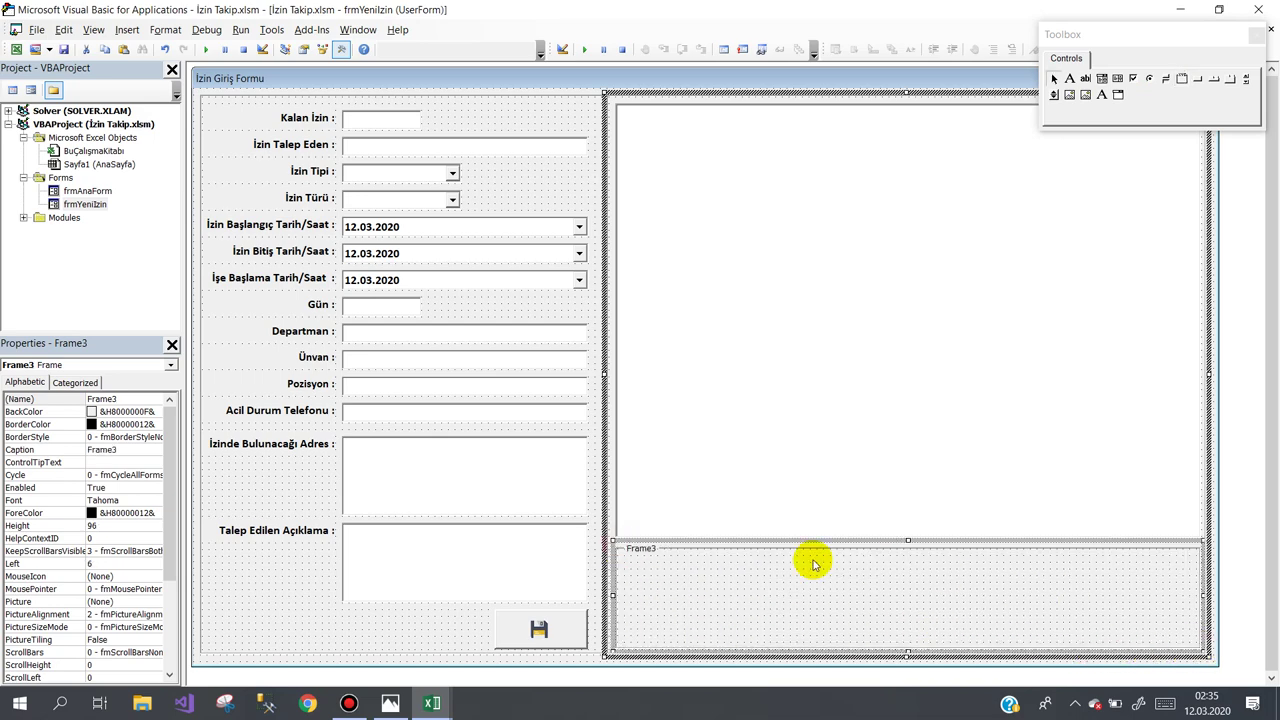
{"action": "left_click", "coordinate": [70, 452]}
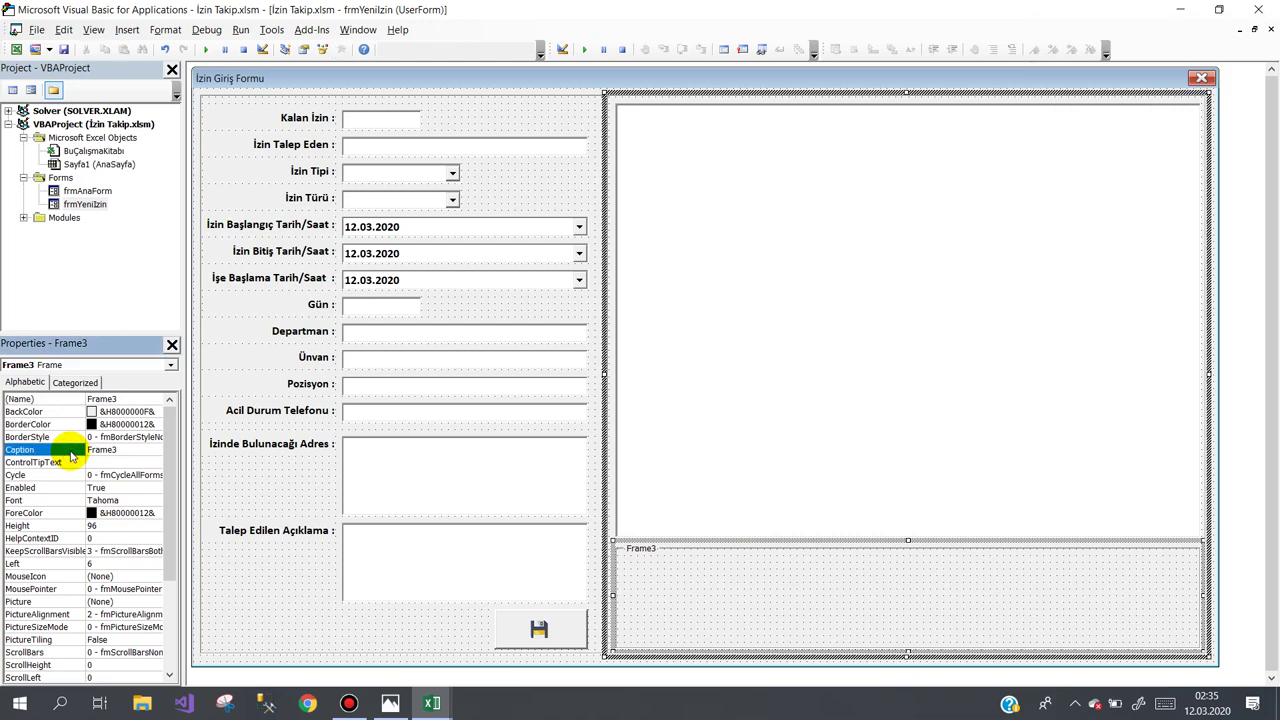
{"action": "type", "text": "İzin Bilgileri"}
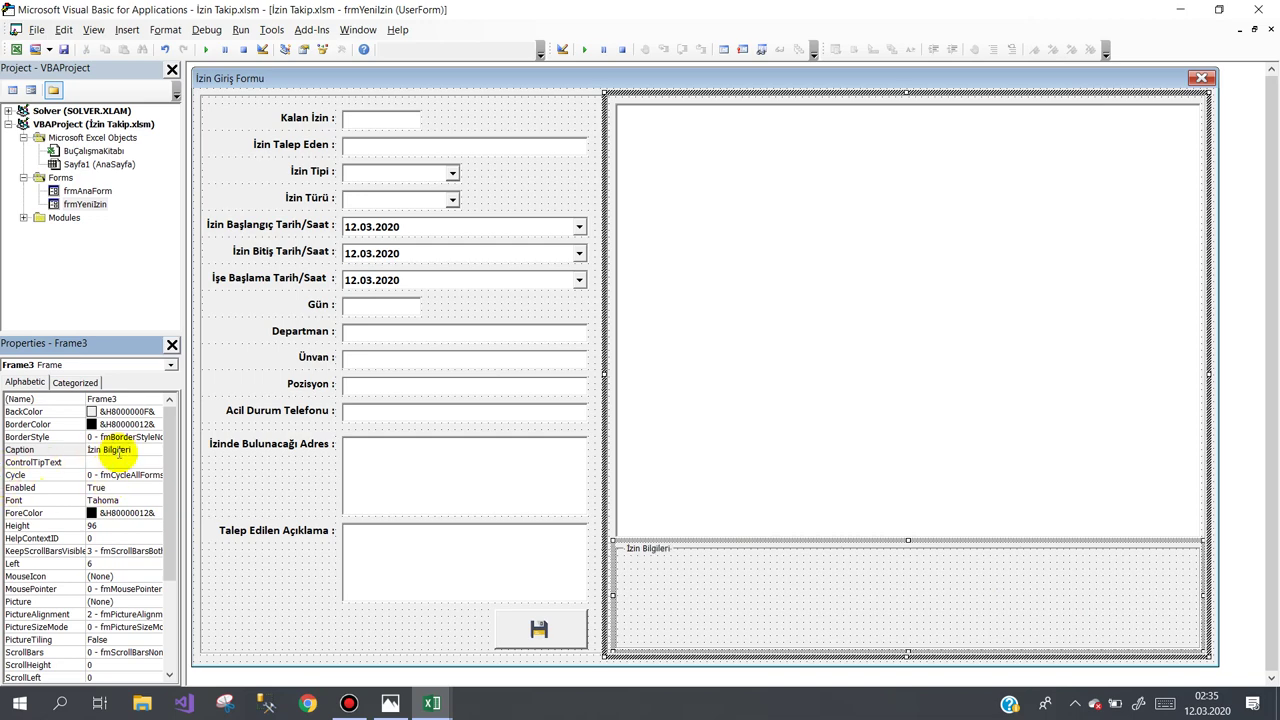
Set the İzin Bilgileri frame caption font to Calibri, bold, size 11.
{"action": "left_click", "coordinate": [137, 500]}
{"action": "left_click", "coordinate": [153, 500]}
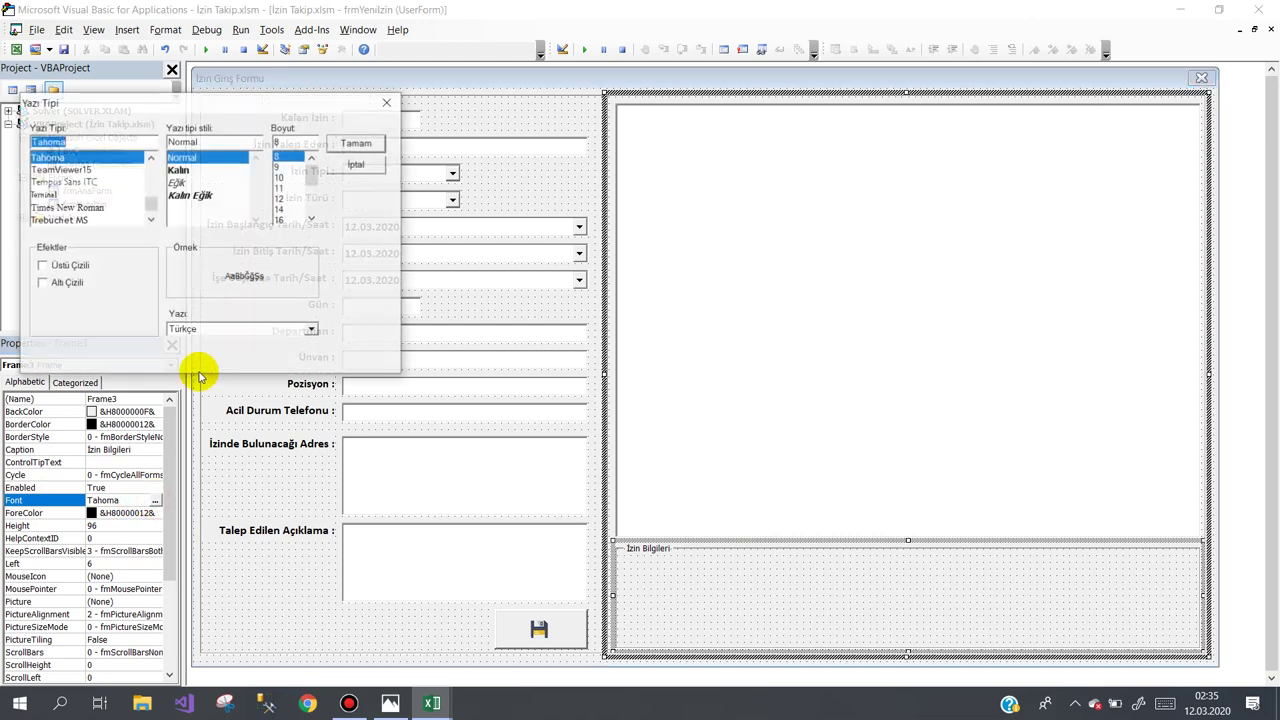
{"action": "scroll", "coordinate": [135, 192], "scroll_direction": "up", "scroll_amount": 10}
{"action": "left_click", "coordinate": [95, 157]}
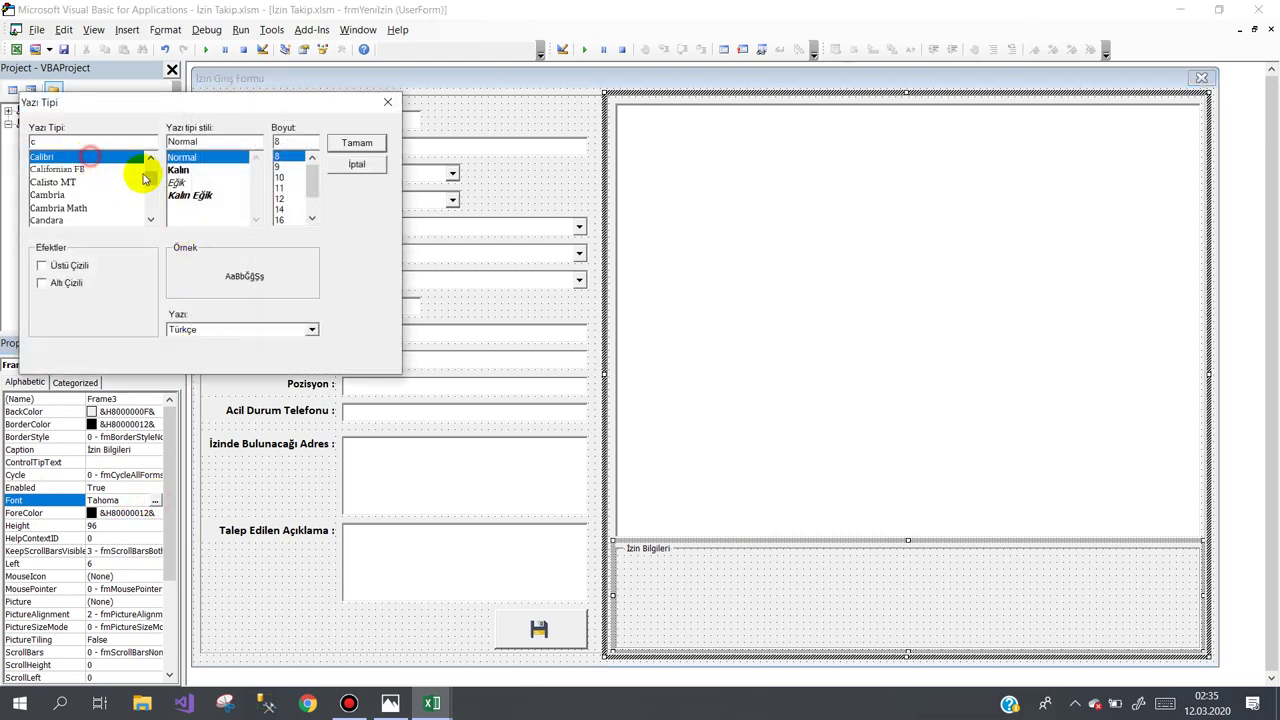
{"action": "left_click", "coordinate": [213, 207]}
{"action": "left_click", "coordinate": [283, 187]}
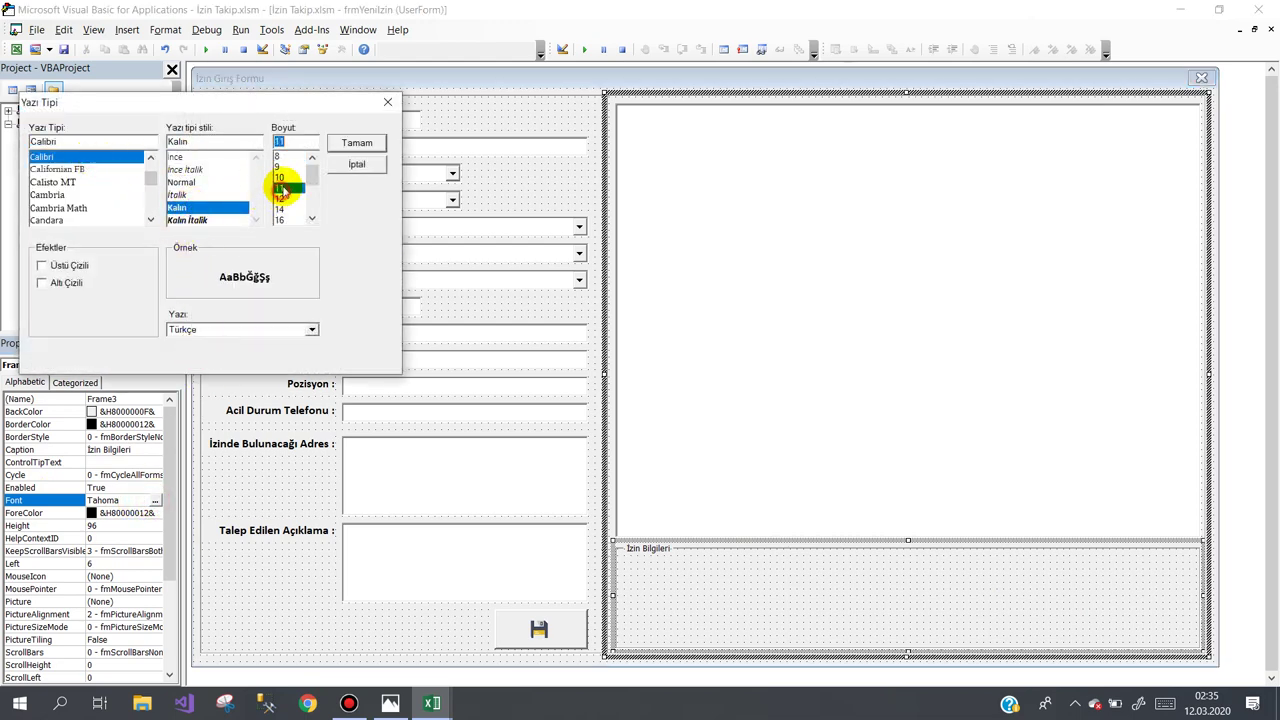
{"action": "left_click", "coordinate": [347, 145]}
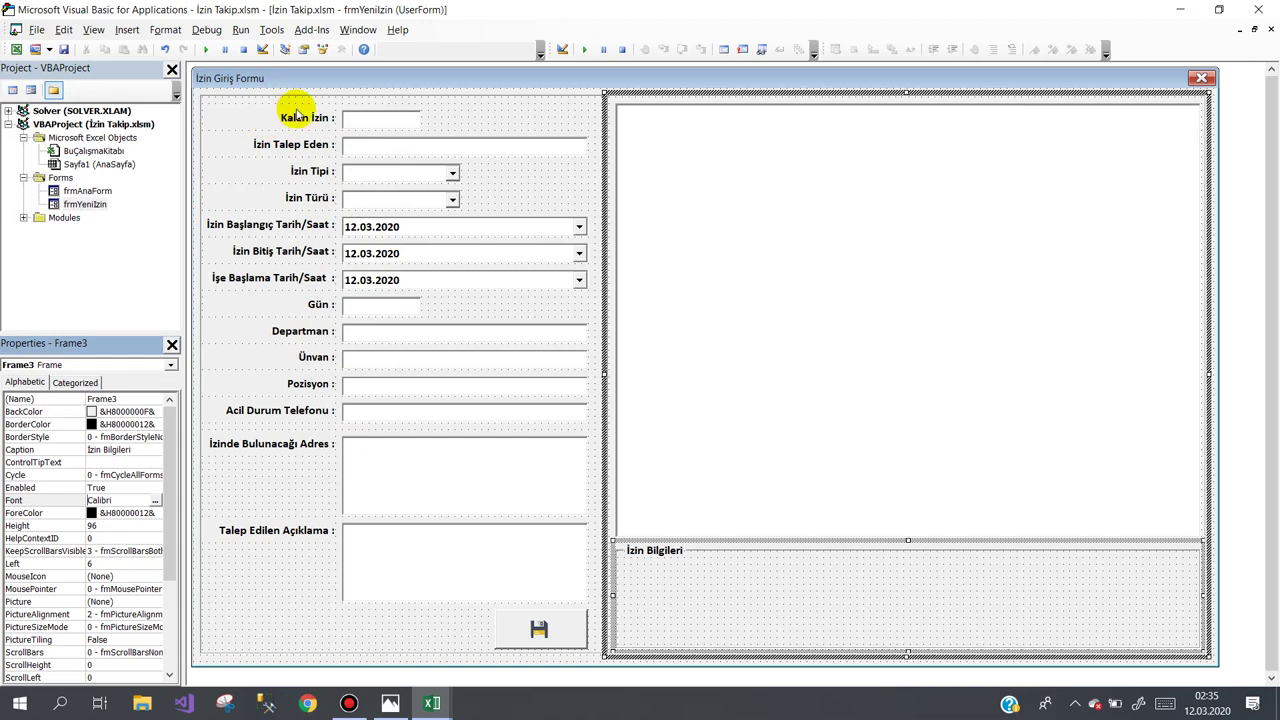
Change the left-column labels to a regular, size 10 font.
{"action": "left_click_drag", "start_coordinate": [283, 605], "coordinate": [313, 128]}
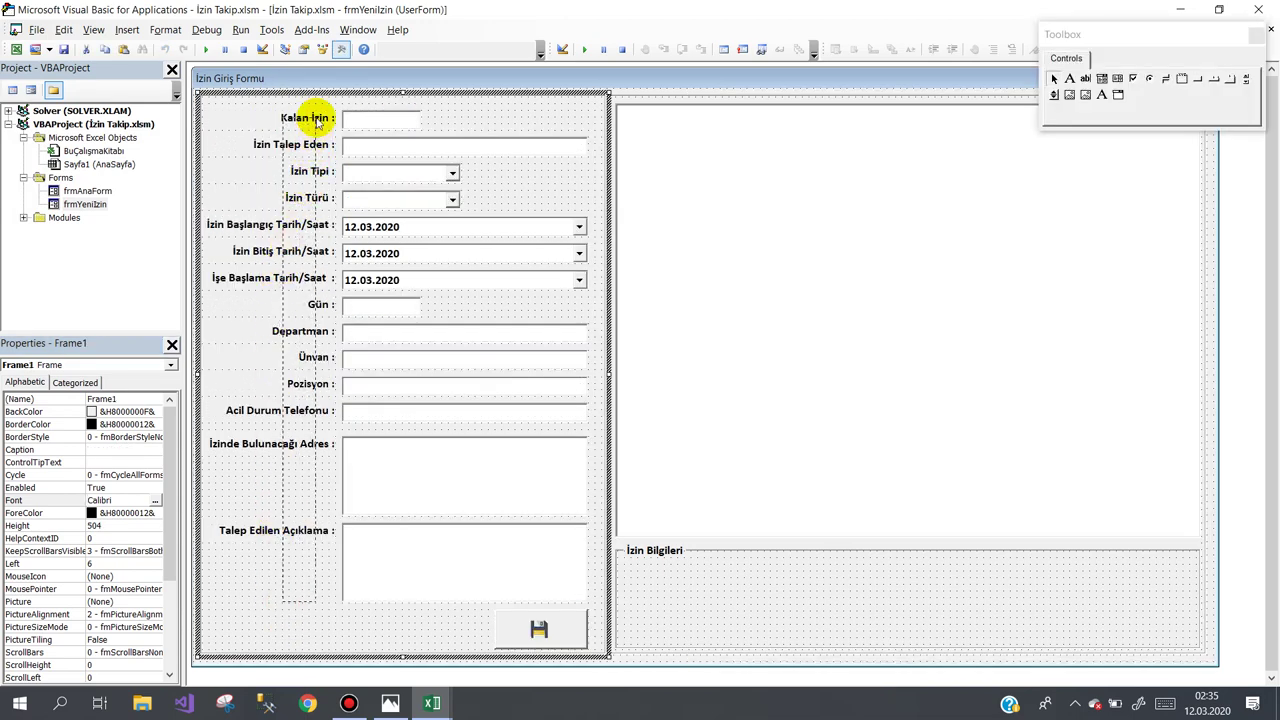
{"action": "left_click_drag", "start_coordinate": [320, 117], "coordinate": [312, 126]}
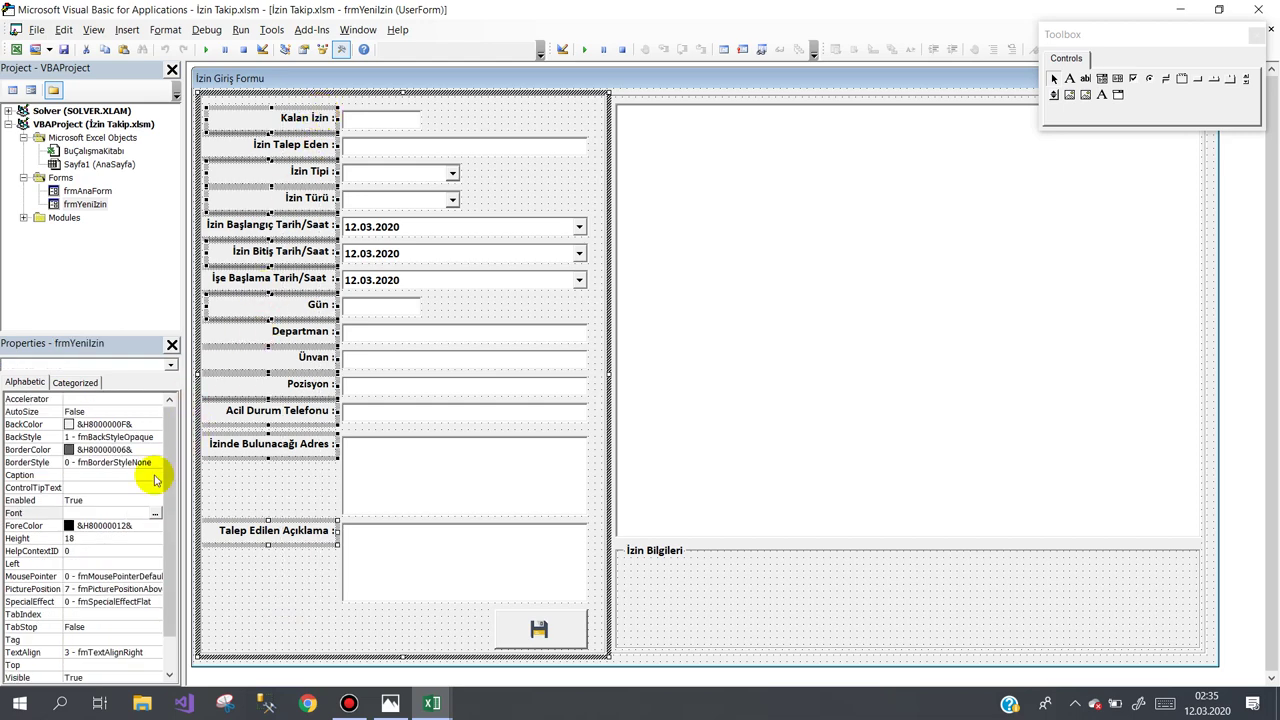
{"action": "left_click", "coordinate": [156, 514]}
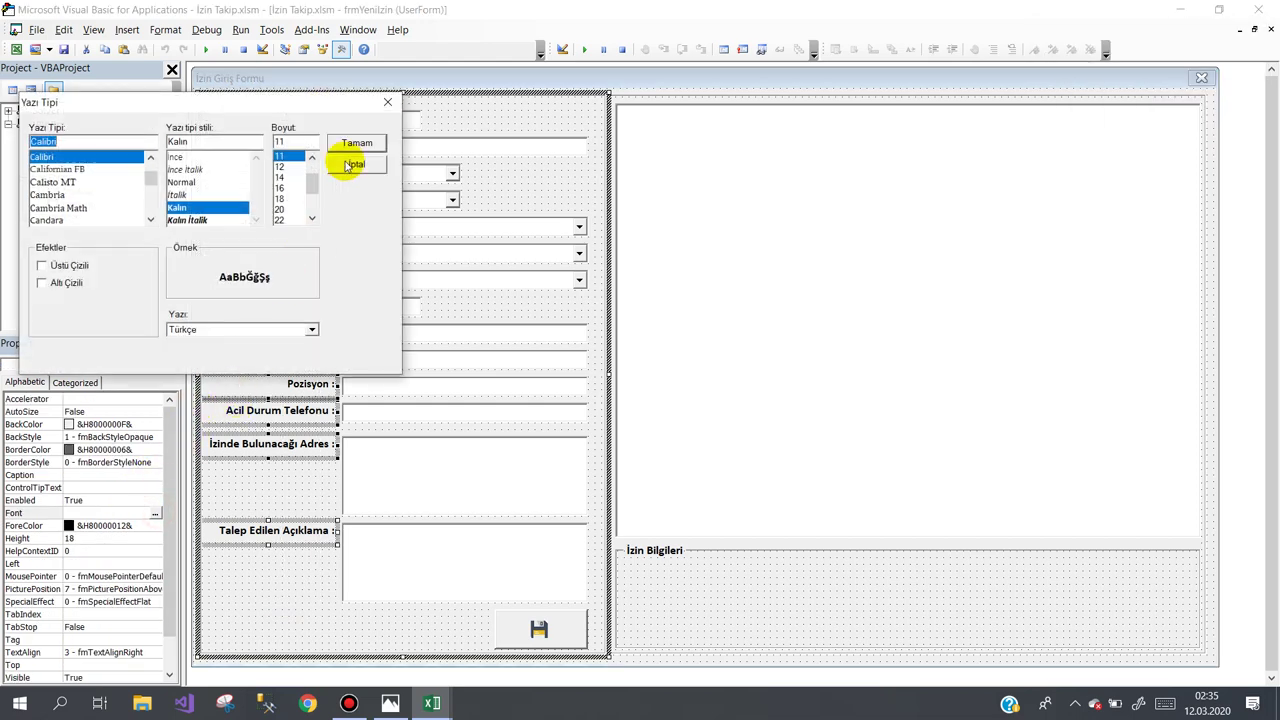
{"action": "left_click", "coordinate": [200, 183]}
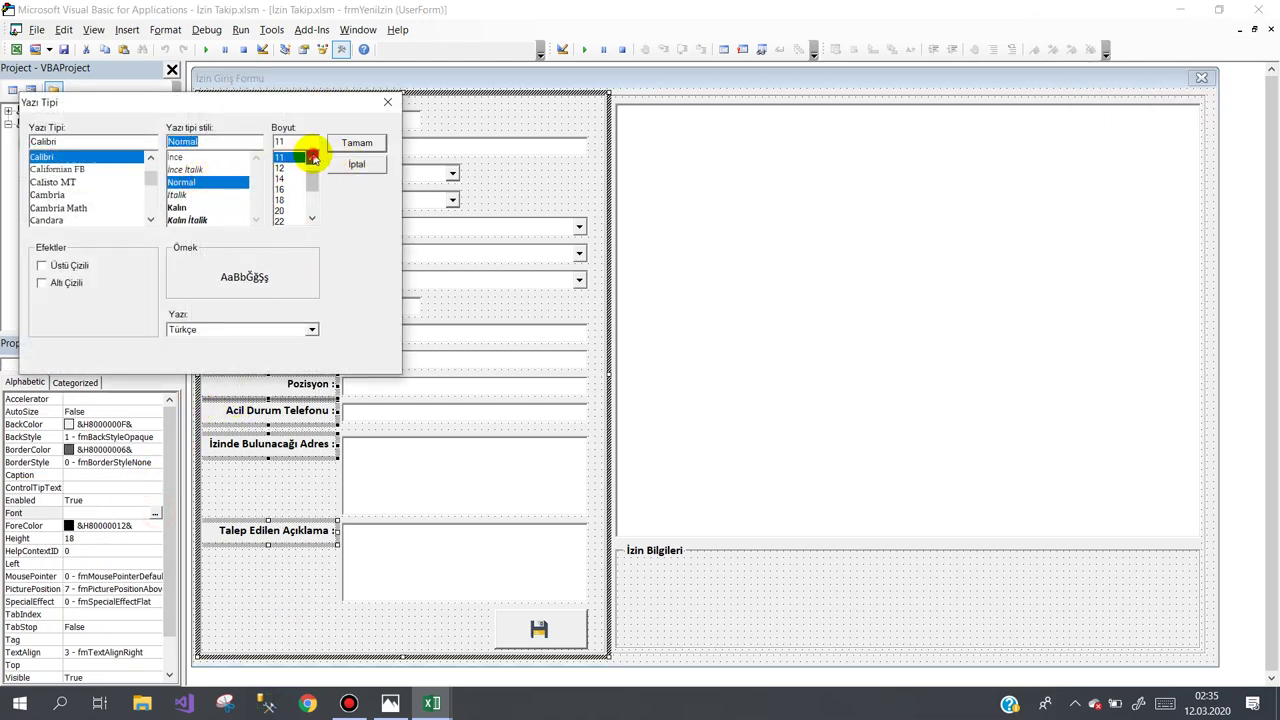
{"action": "left_click", "coordinate": [312, 157]}
{"action": "left_click", "coordinate": [289, 177]}
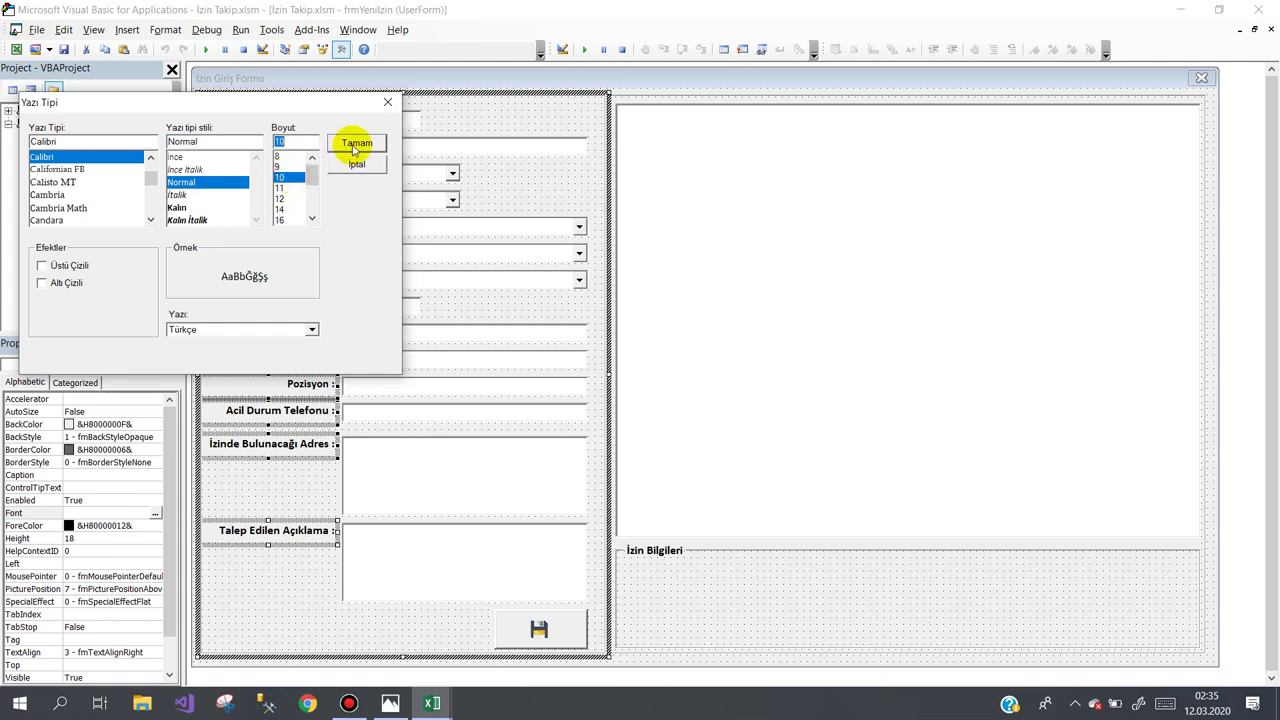
{"action": "left_click", "coordinate": [345, 142]}
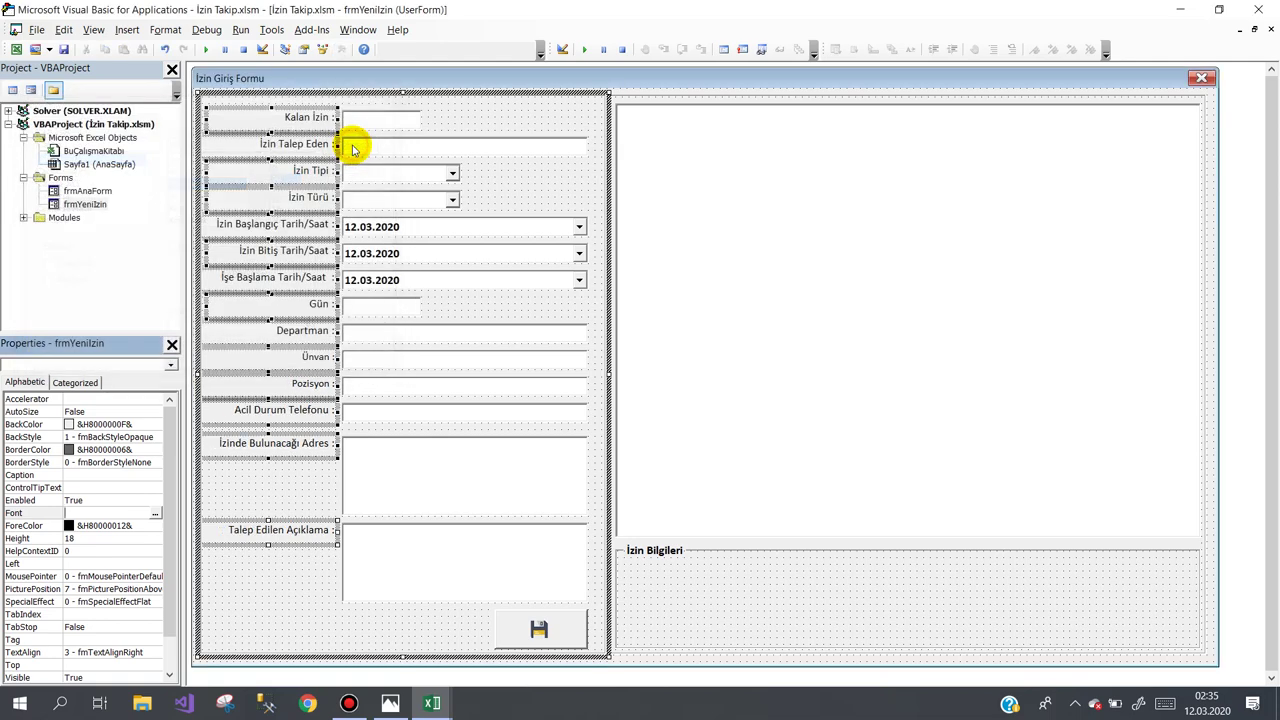
{"action": "left_click", "coordinate": [288, 586]}
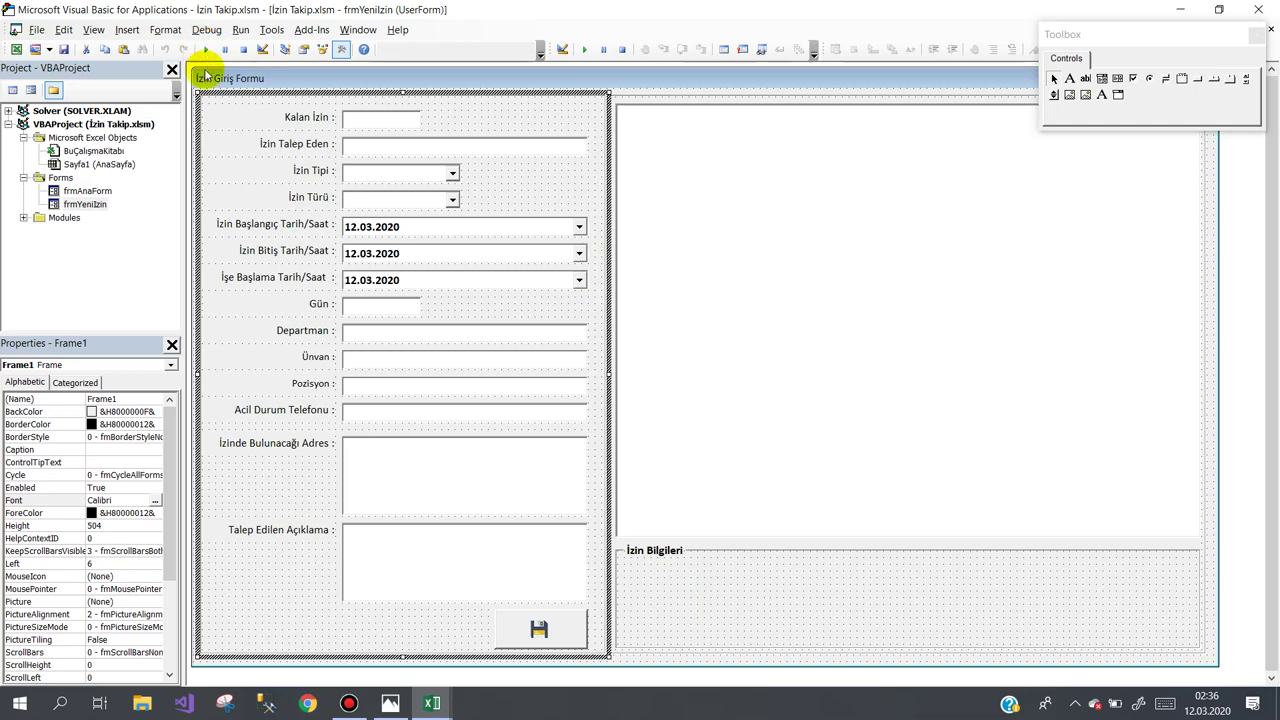
Run the İzin Giriş Formu, try the İzin Başlangıç calendar and address box, then close it.
{"action": "left_click", "coordinate": [206, 49]}
{"action": "left_click", "coordinate": [511, 203]}
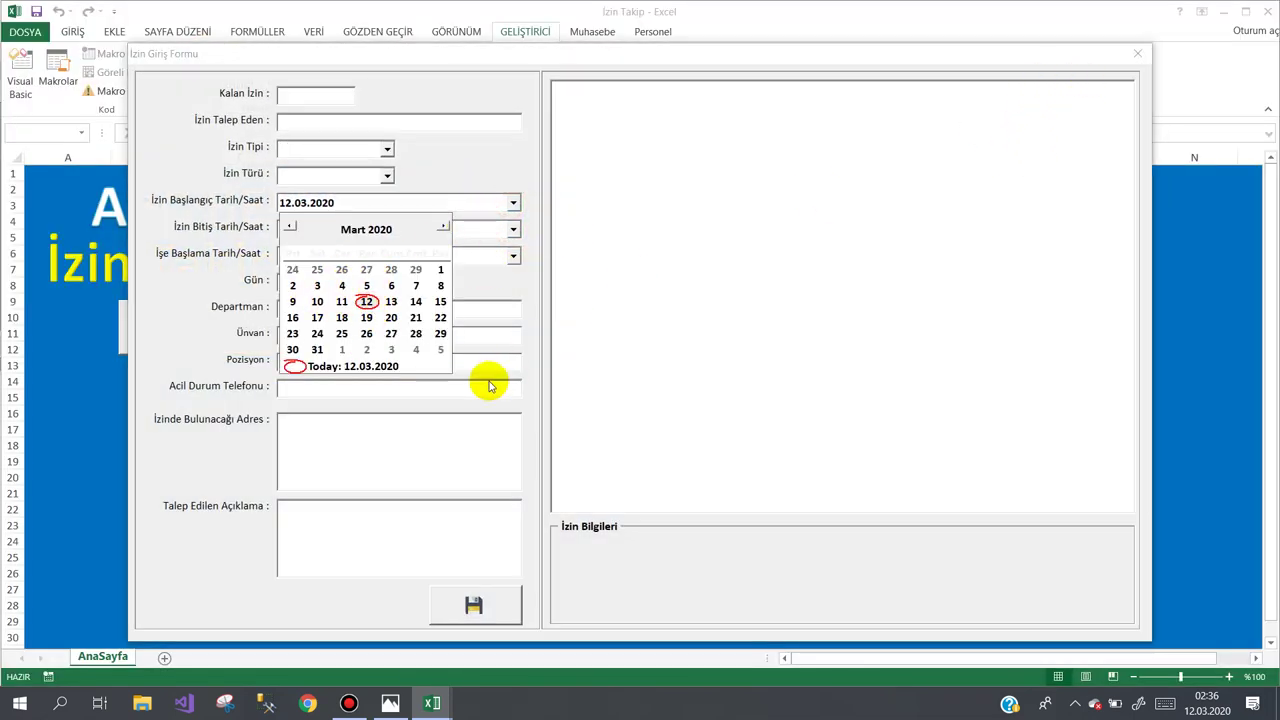
{"action": "left_click", "coordinate": [383, 517]}
{"action": "left_click", "coordinate": [356, 448]}
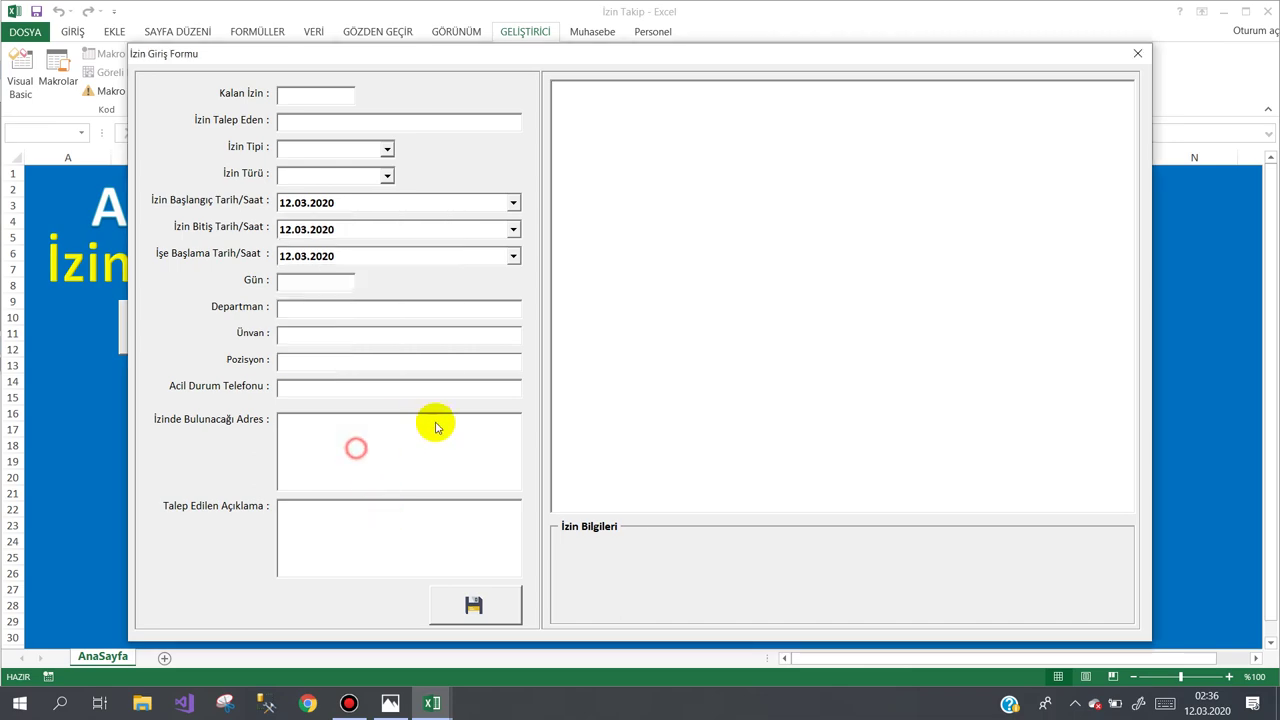
{"action": "left_click", "coordinate": [1133, 54]}
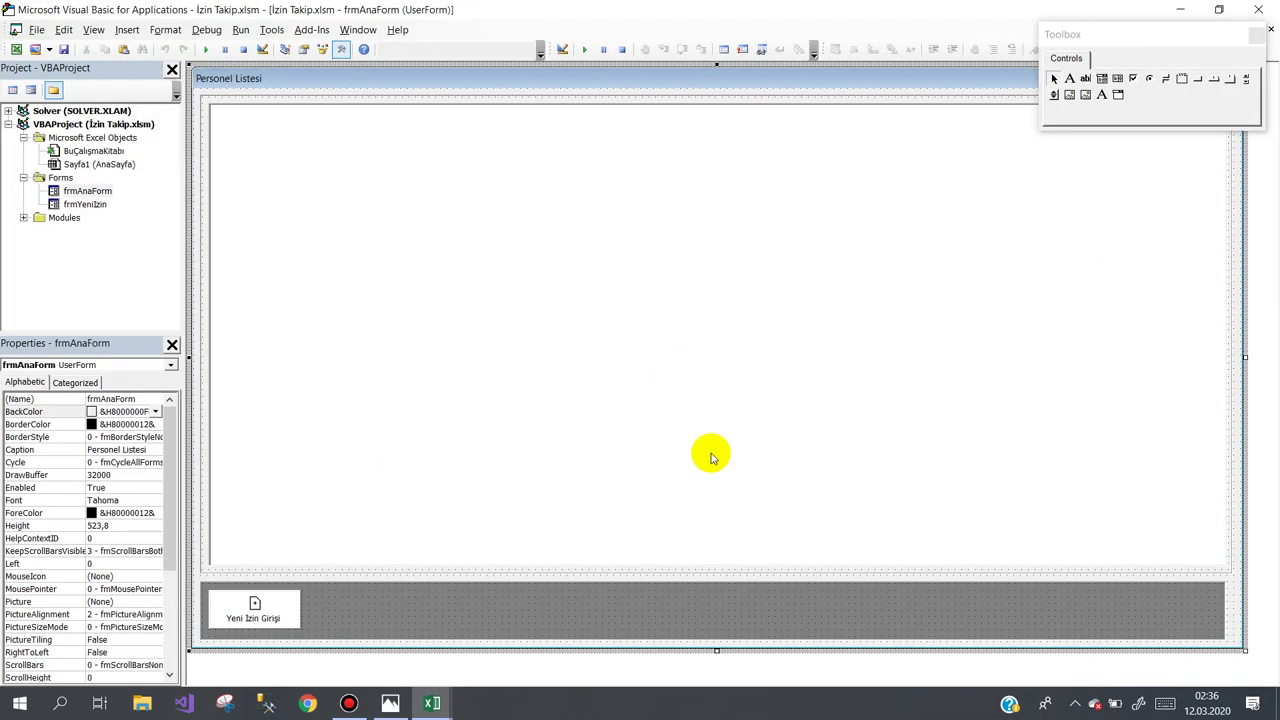
Add a label inside the İzin Bilgileri frame of frmYeniIzin, then delete it again.
{"action": "double_click", "coordinate": [70, 205]}
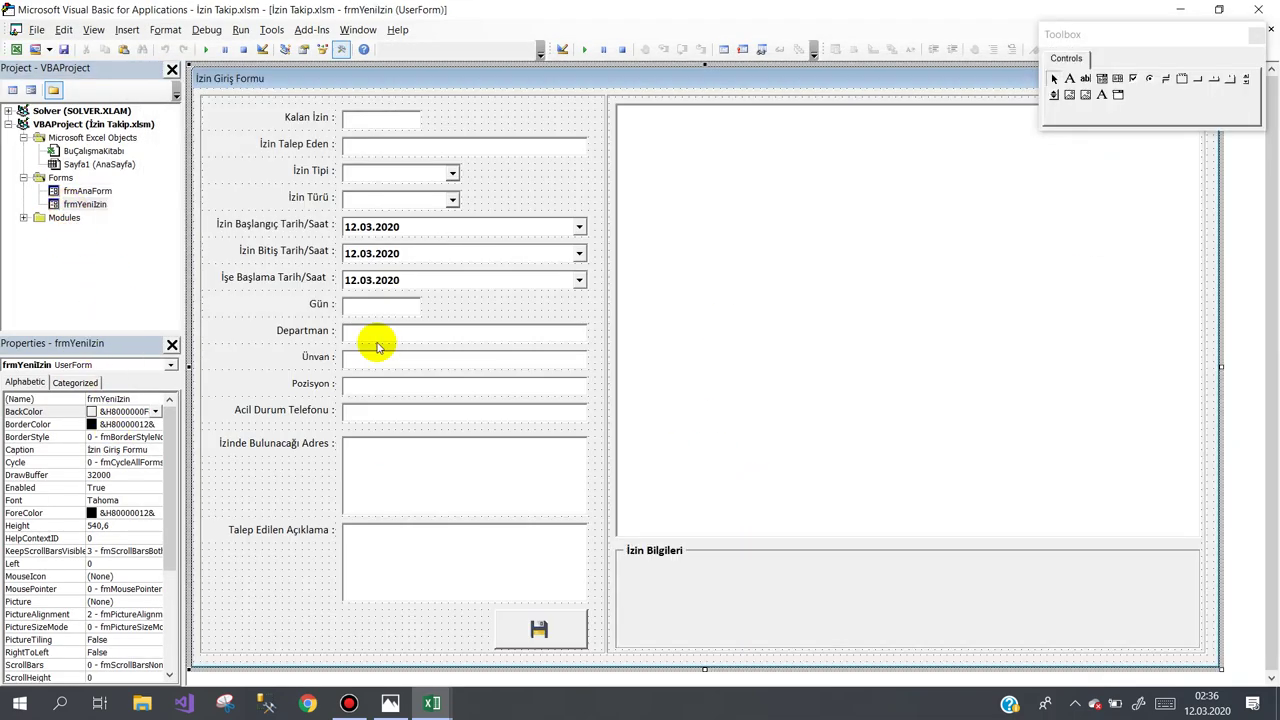
{"action": "left_click", "coordinate": [1069, 78]}
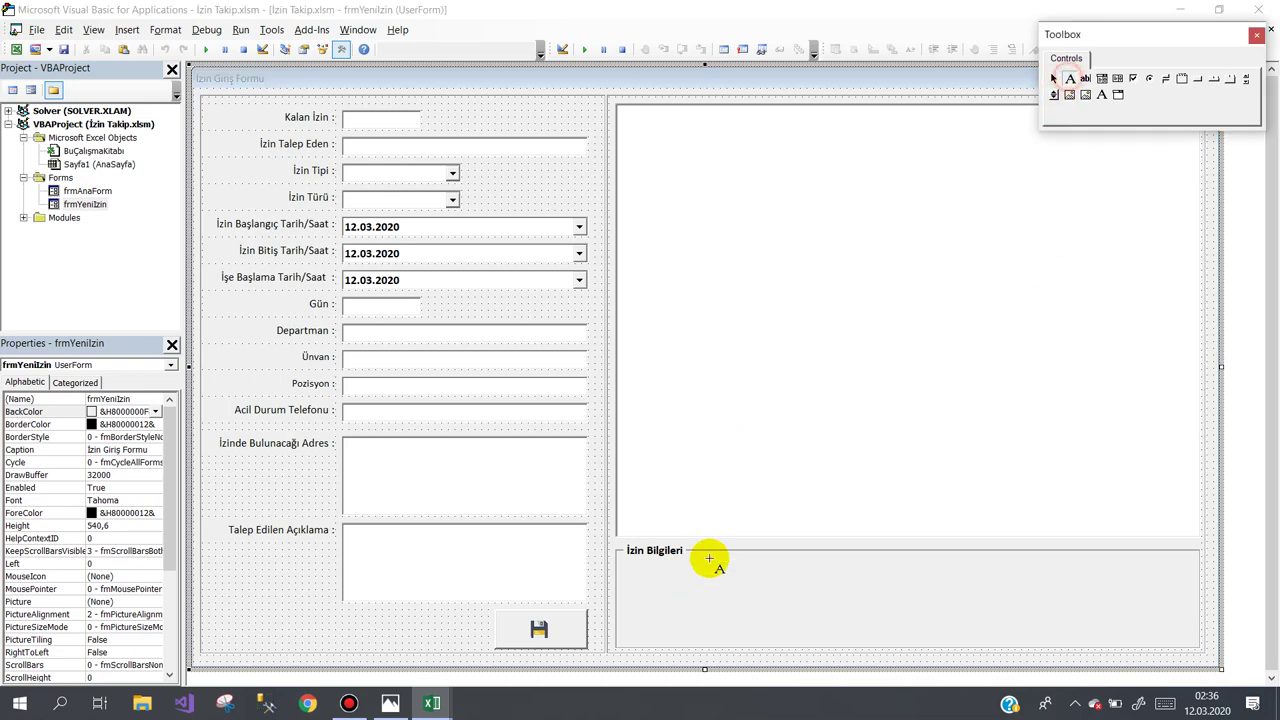
{"action": "left_click", "coordinate": [628, 569]}
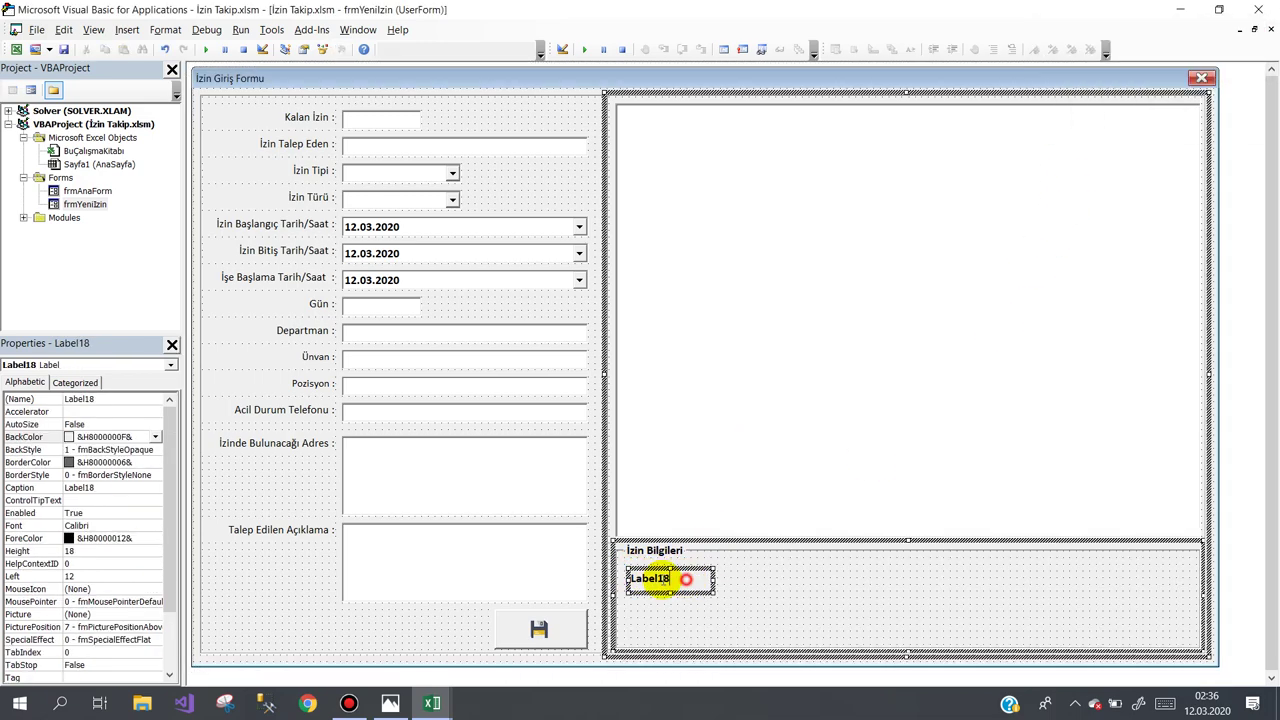
{"action": "left_click", "coordinate": [686, 579]}
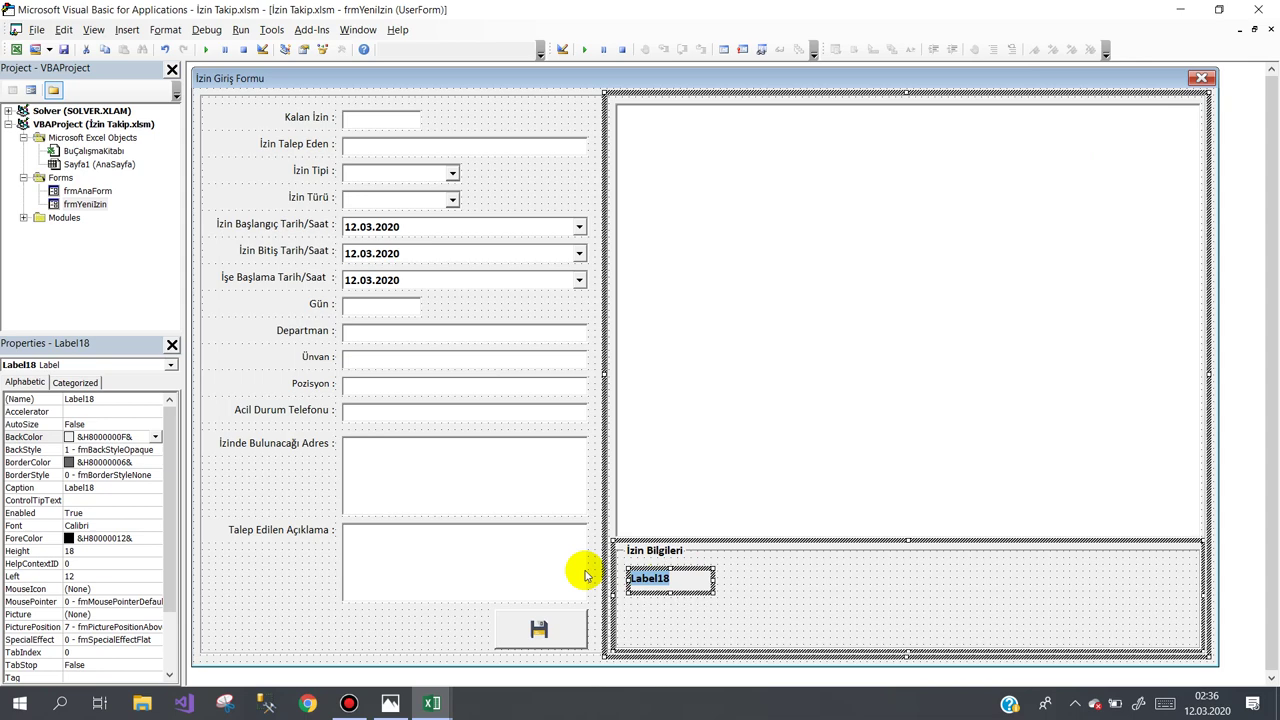
{"action": "type", "text": "T"}
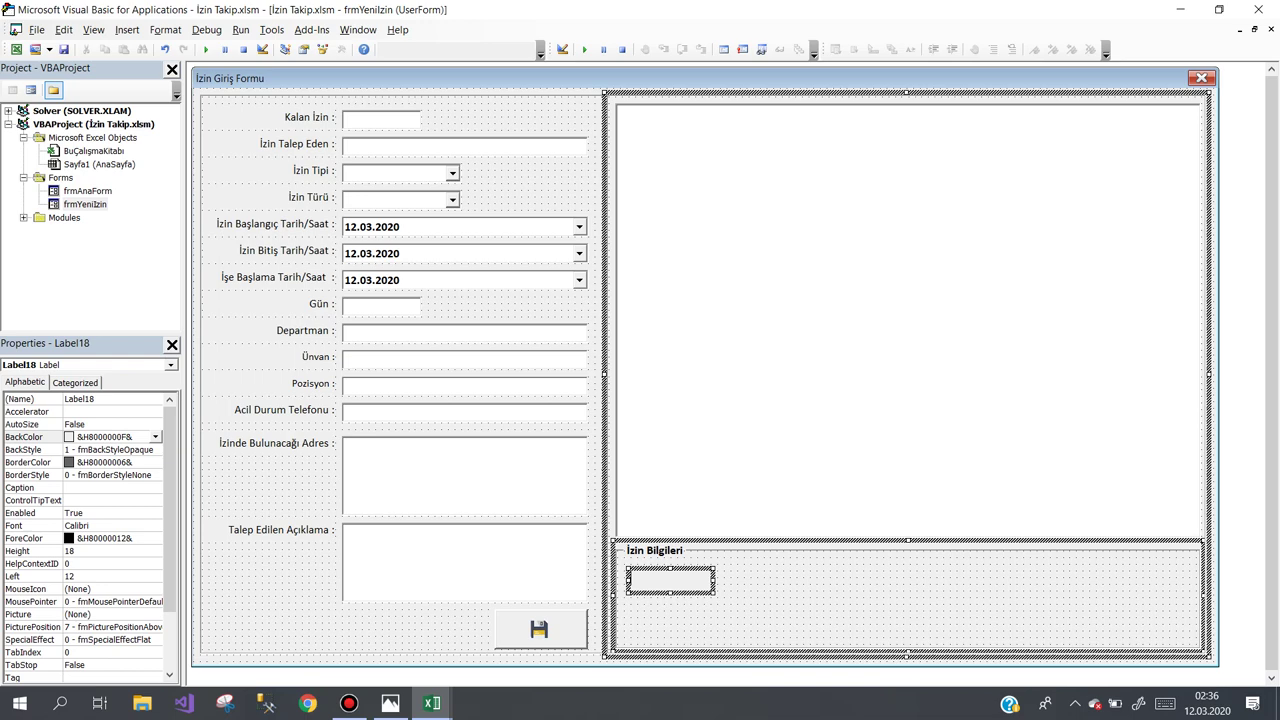
{"action": "left_click", "coordinate": [657, 590]}
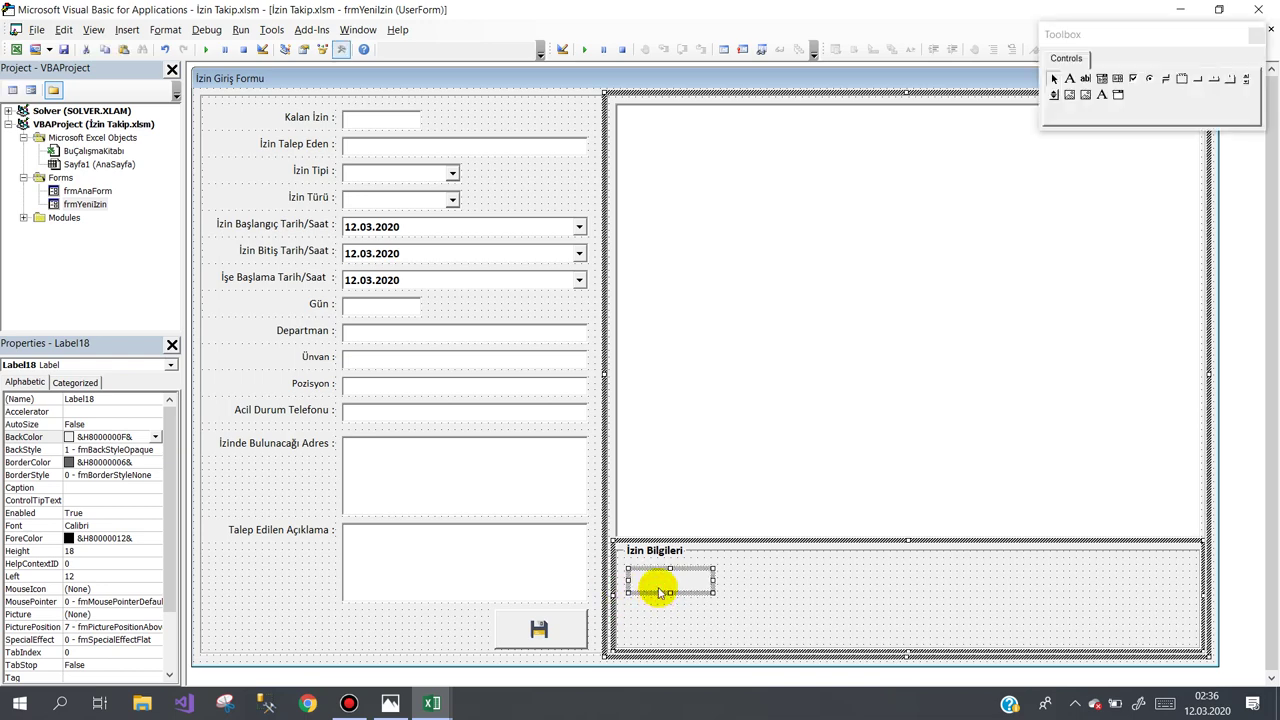
{"action": "key", "text": "Delete"}
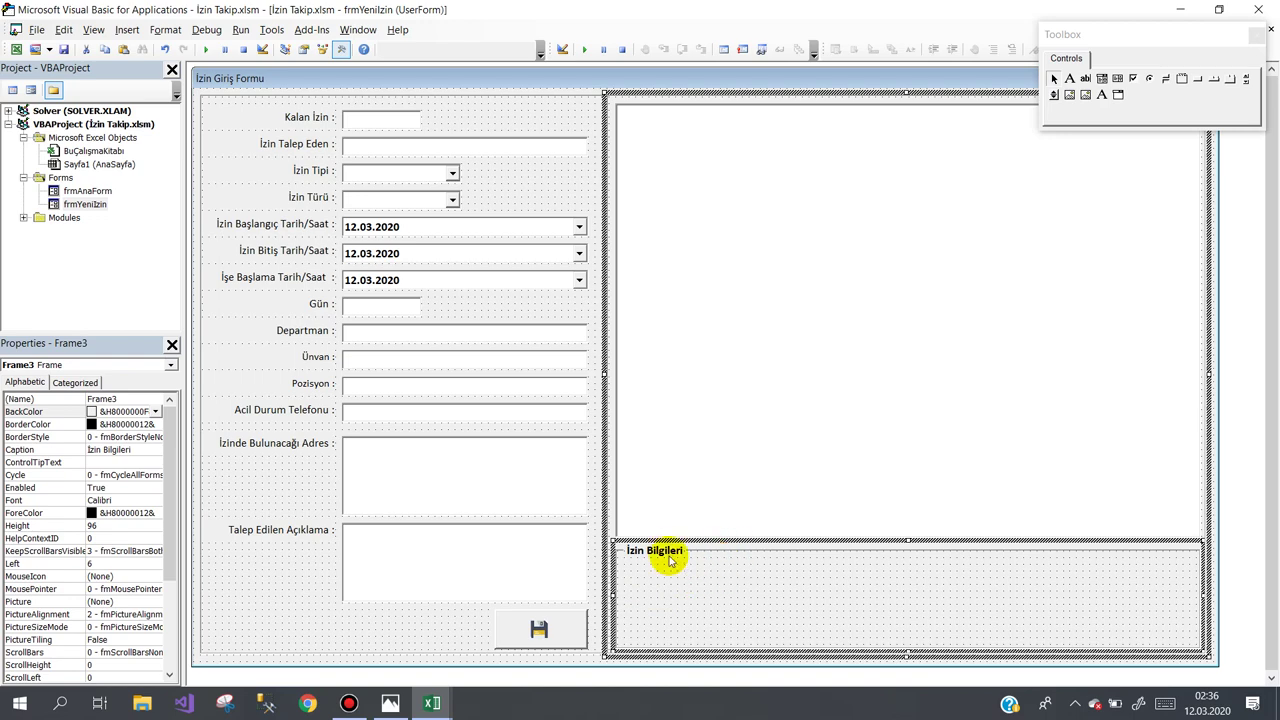
Select the whole form and bring the İzin Takip workbook to the front.
{"action": "left_click", "coordinate": [528, 88]}
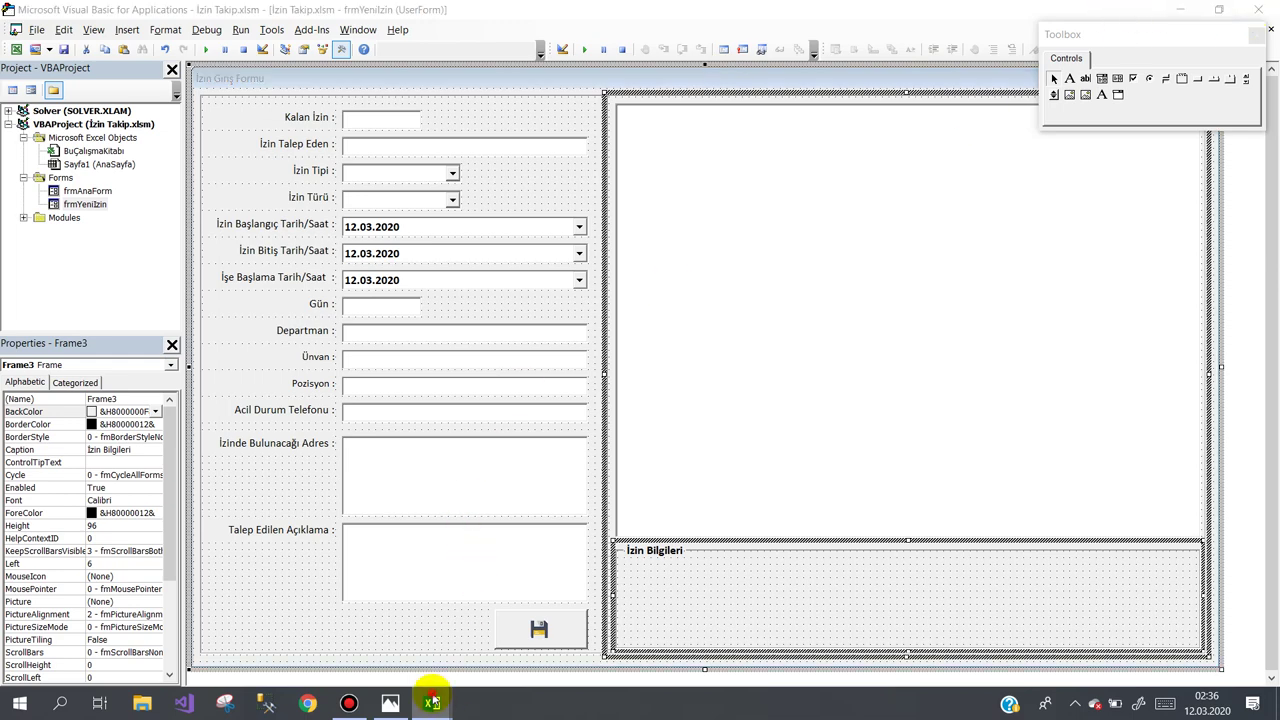
{"action": "mouse_move", "coordinate": [430, 700]}
{"action": "left_click", "coordinate": [352, 630]}
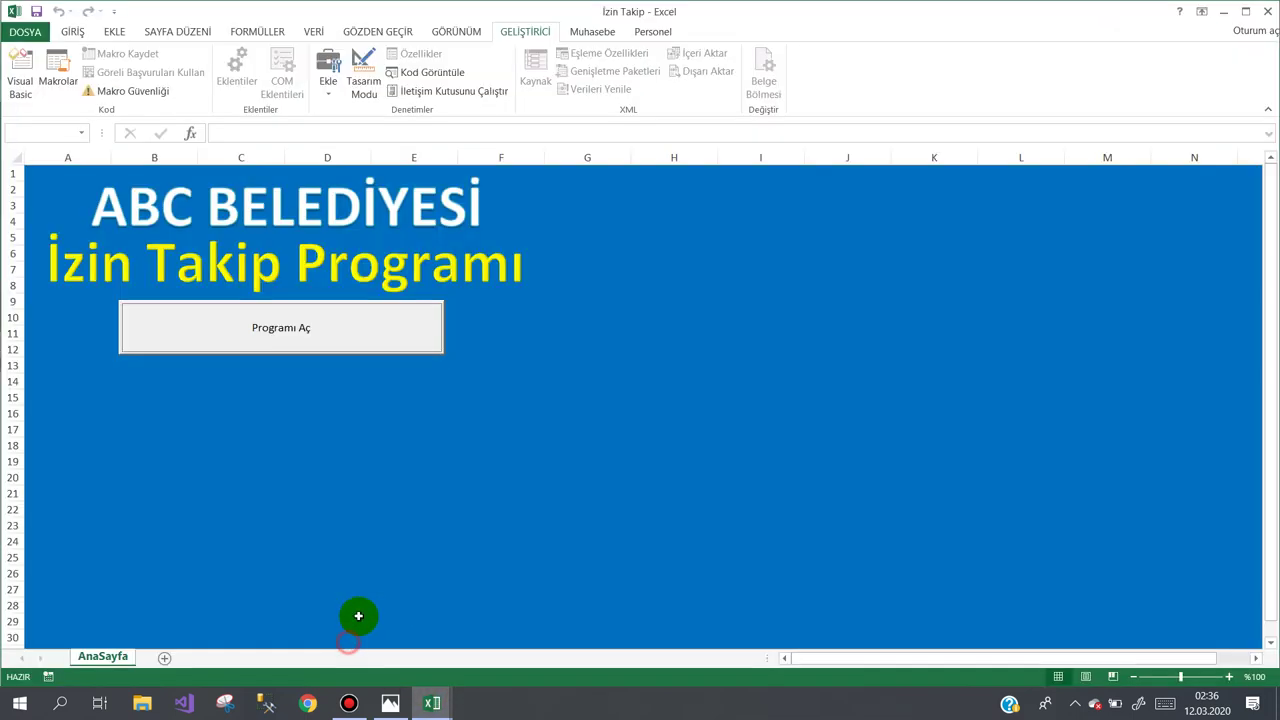
Add a new worksheet and name it Personel Bilgileri.
{"action": "left_click", "coordinate": [165, 657]}
{"action": "double_click", "coordinate": [163, 657]}
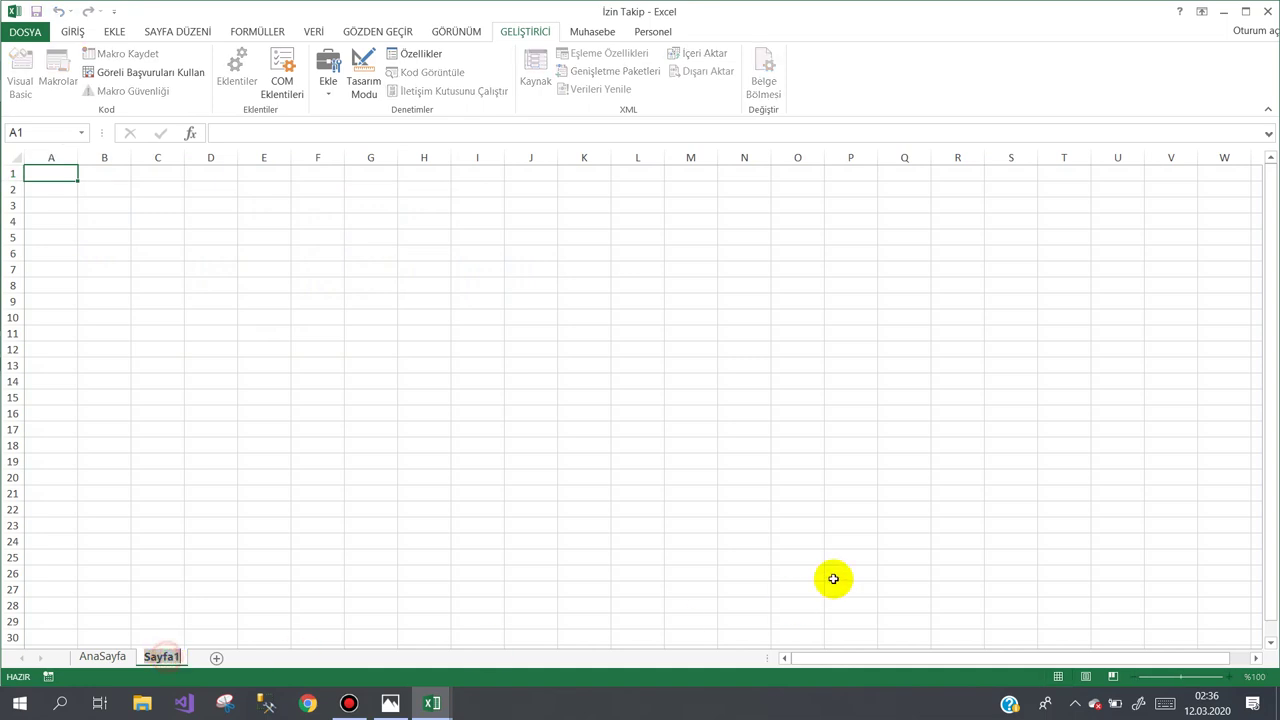
{"action": "type", "text": "P"}
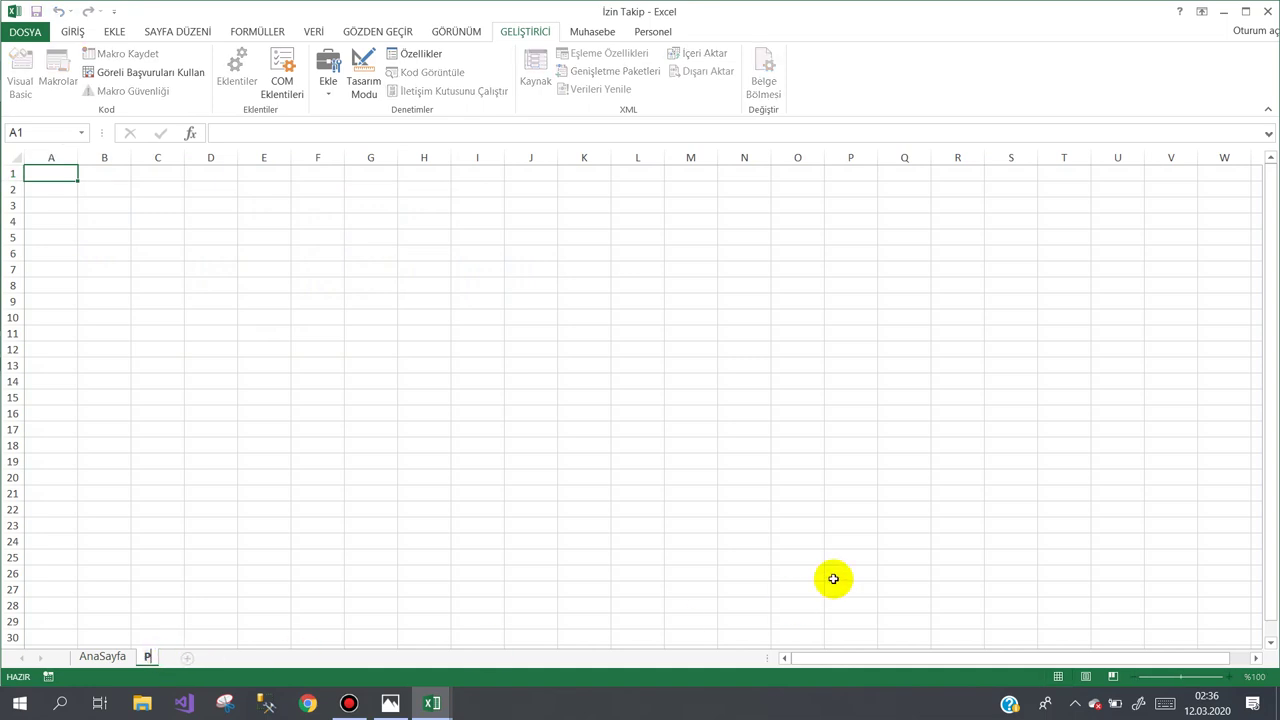
{"action": "type", "text": "ersonel"}
{"action": "type", "text": " Bilgi"}
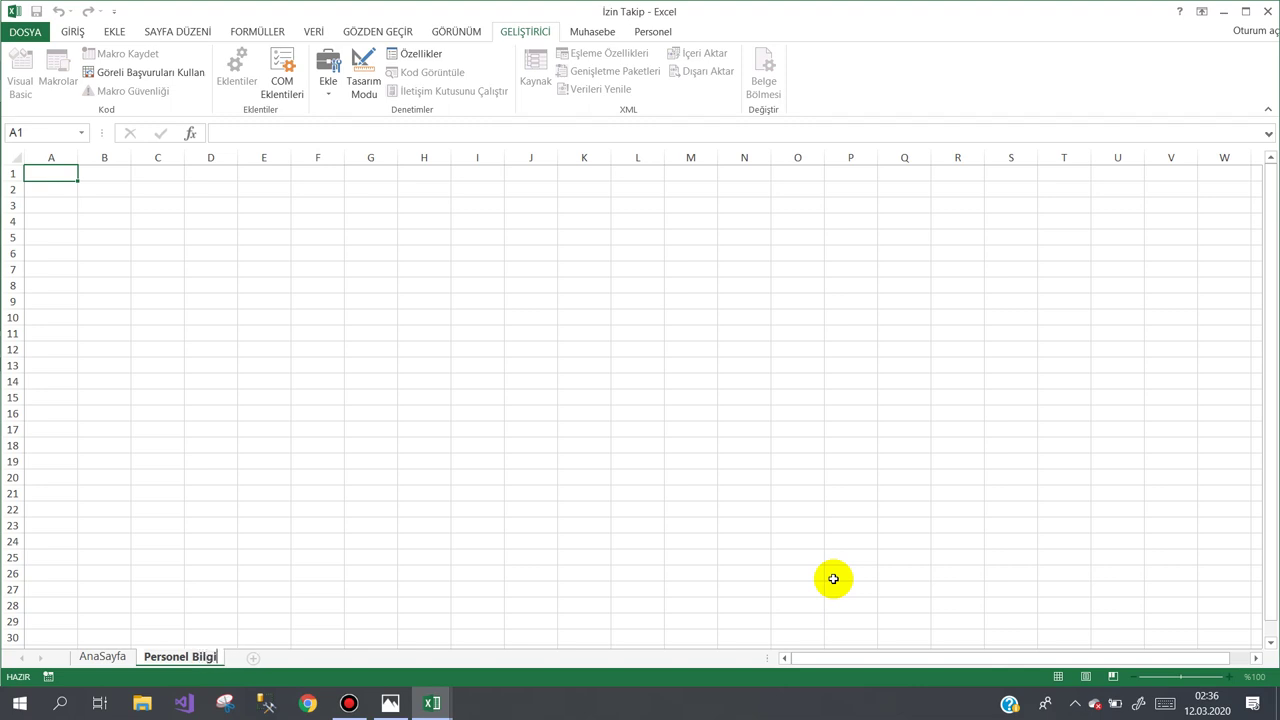
{"action": "type", "text": "leri"}
{"action": "key", "text": "Return"}
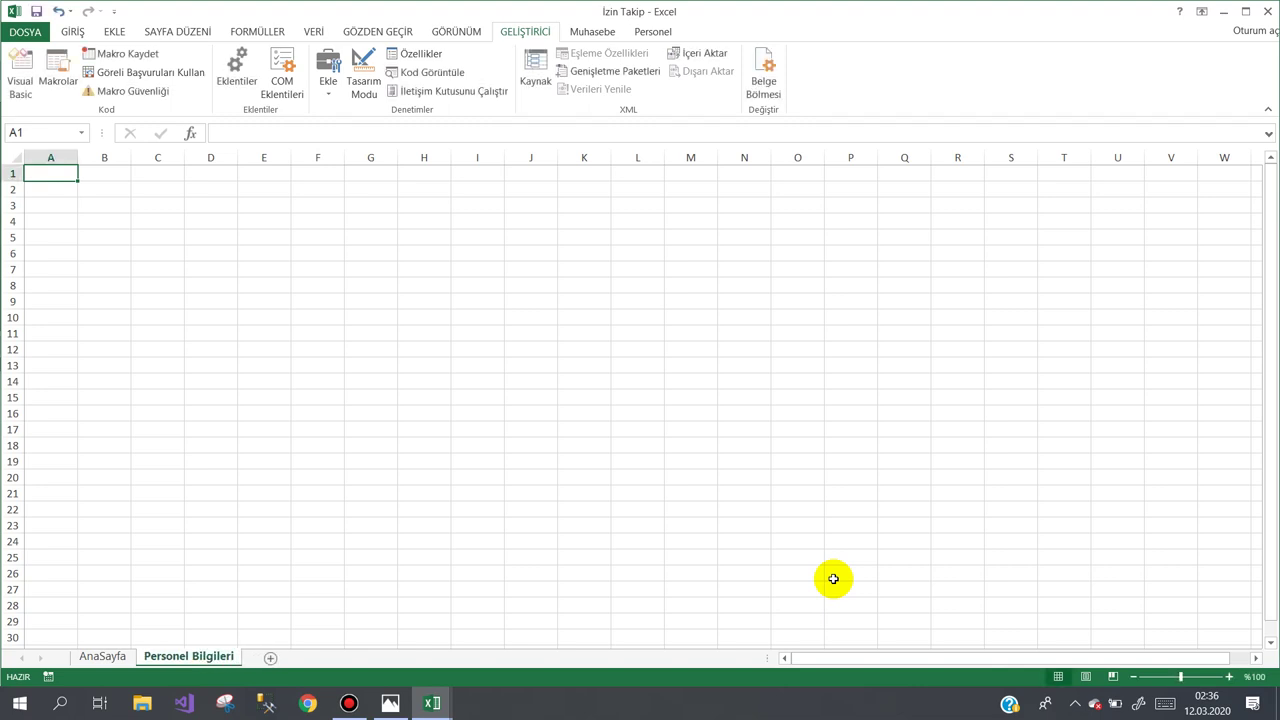
Widen every column of the sheet to 15,89, then return to it from the VBA window.
{"action": "left_click", "coordinate": [17, 158]}
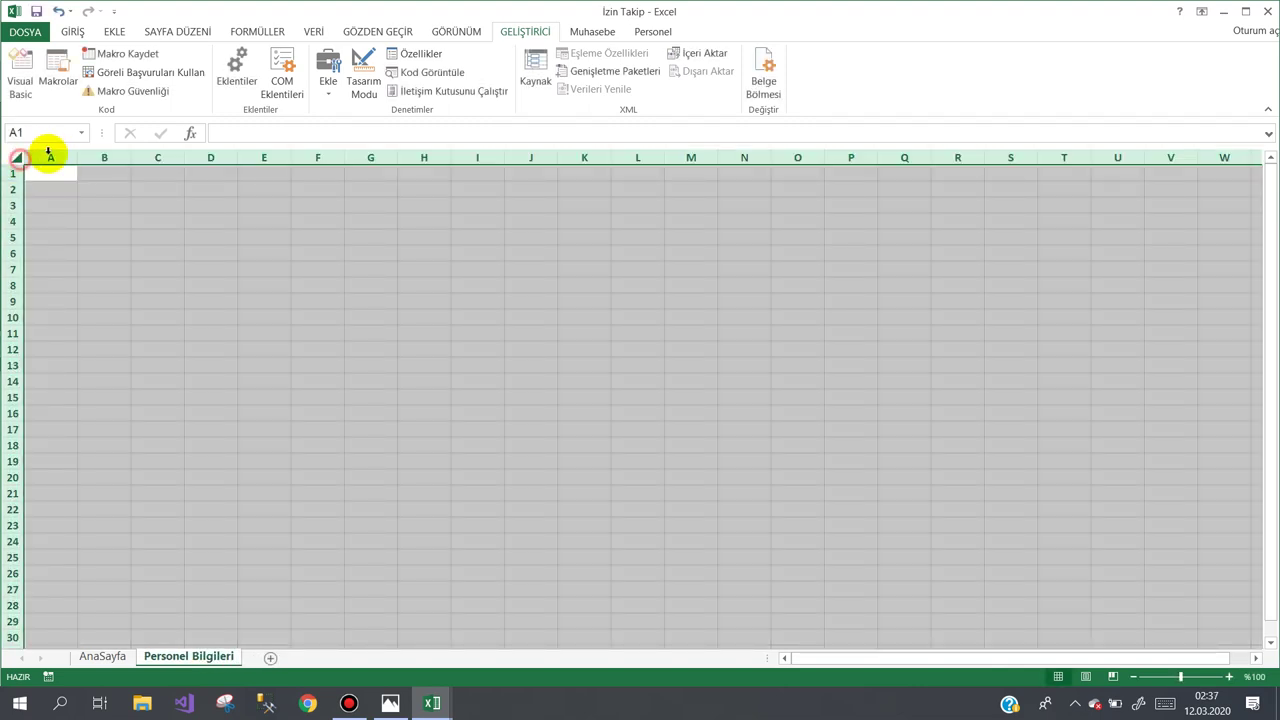
{"action": "left_click_drag", "start_coordinate": [77, 158], "coordinate": [123, 163]}
{"action": "left_click", "coordinate": [297, 377]}
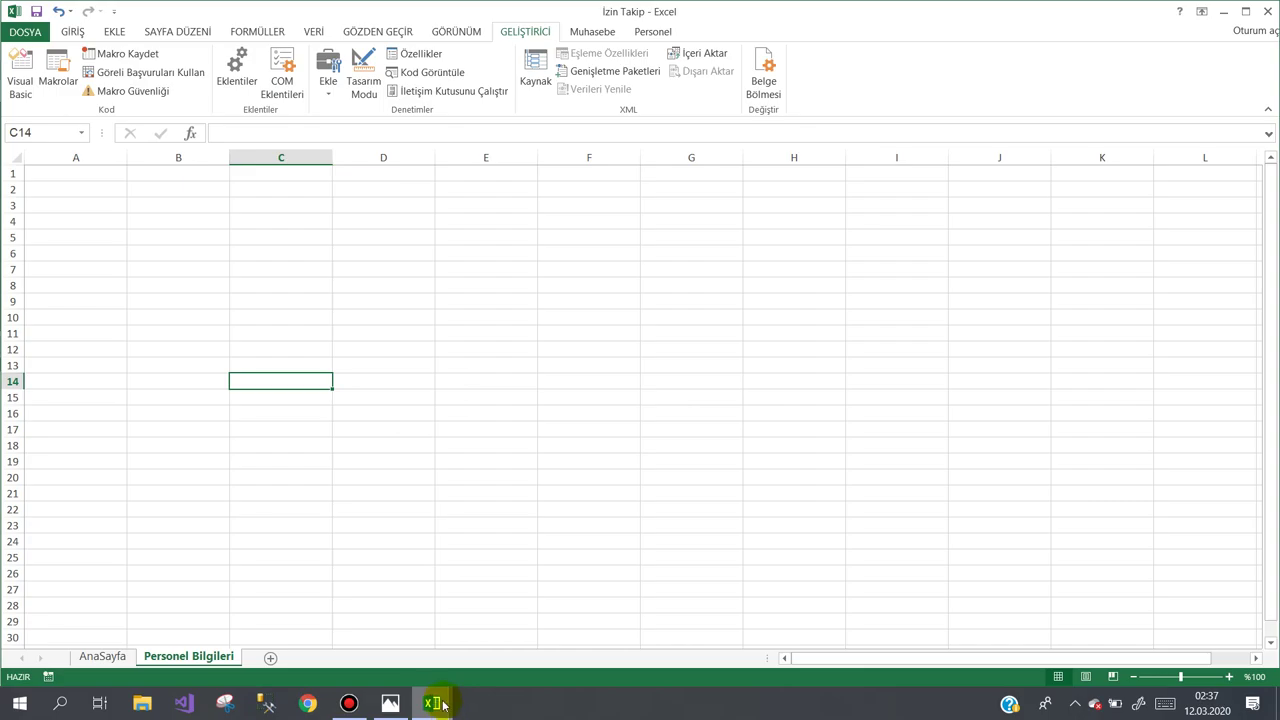
{"action": "mouse_move", "coordinate": [440, 703]}
{"action": "left_click", "coordinate": [491, 651]}
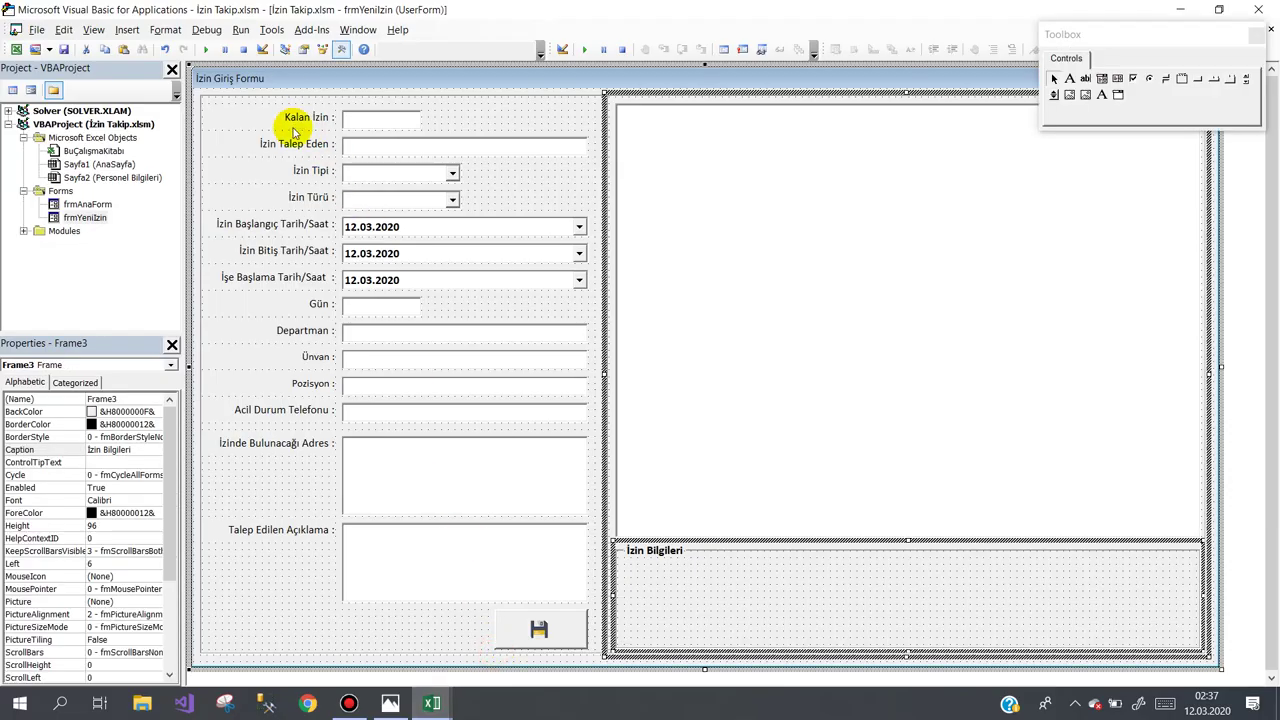
{"action": "left_click", "coordinate": [432, 703]}
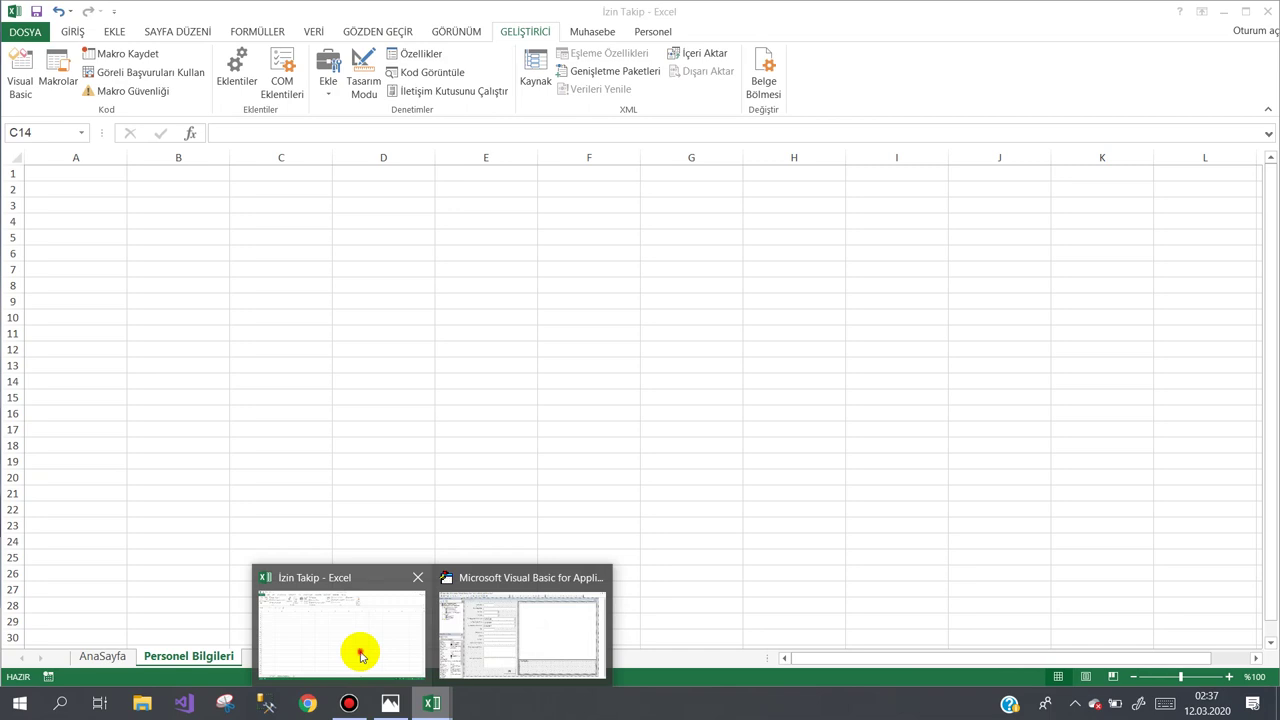
{"action": "left_click", "coordinate": [358, 652]}
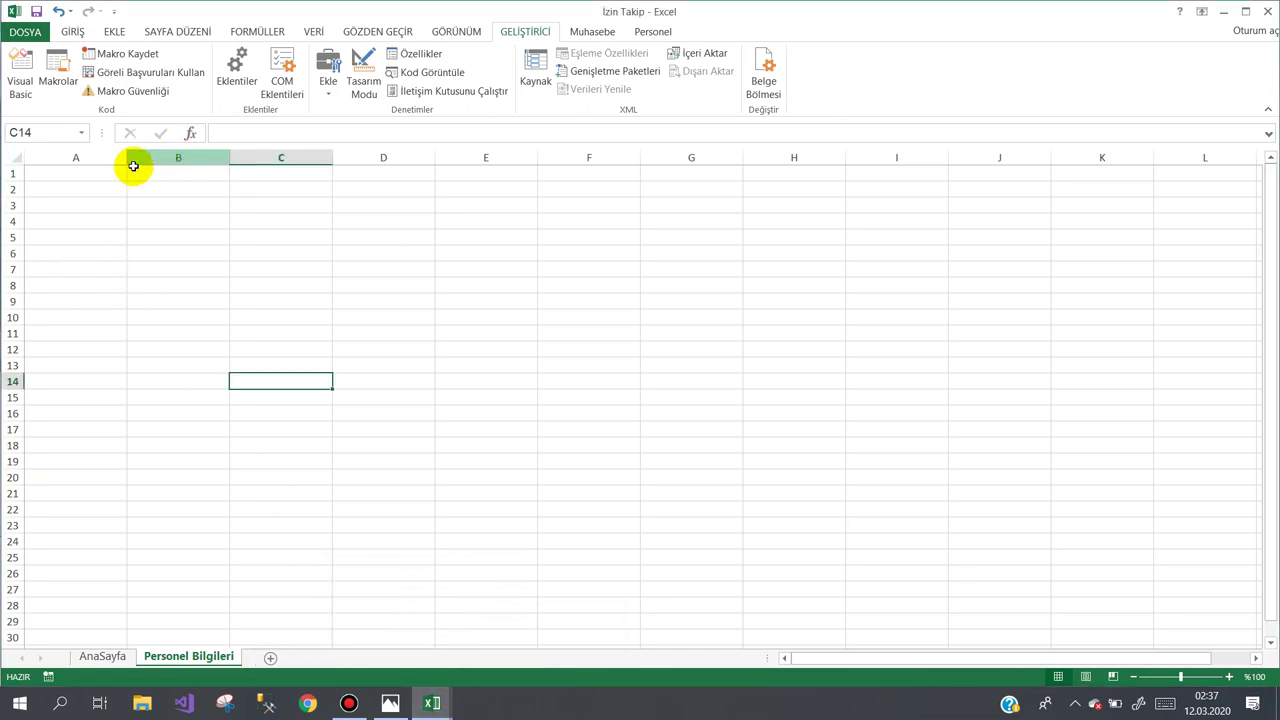
Enter the Sicil No header, insert a narrow column A before it headed ID.
{"action": "left_click", "coordinate": [99, 174]}
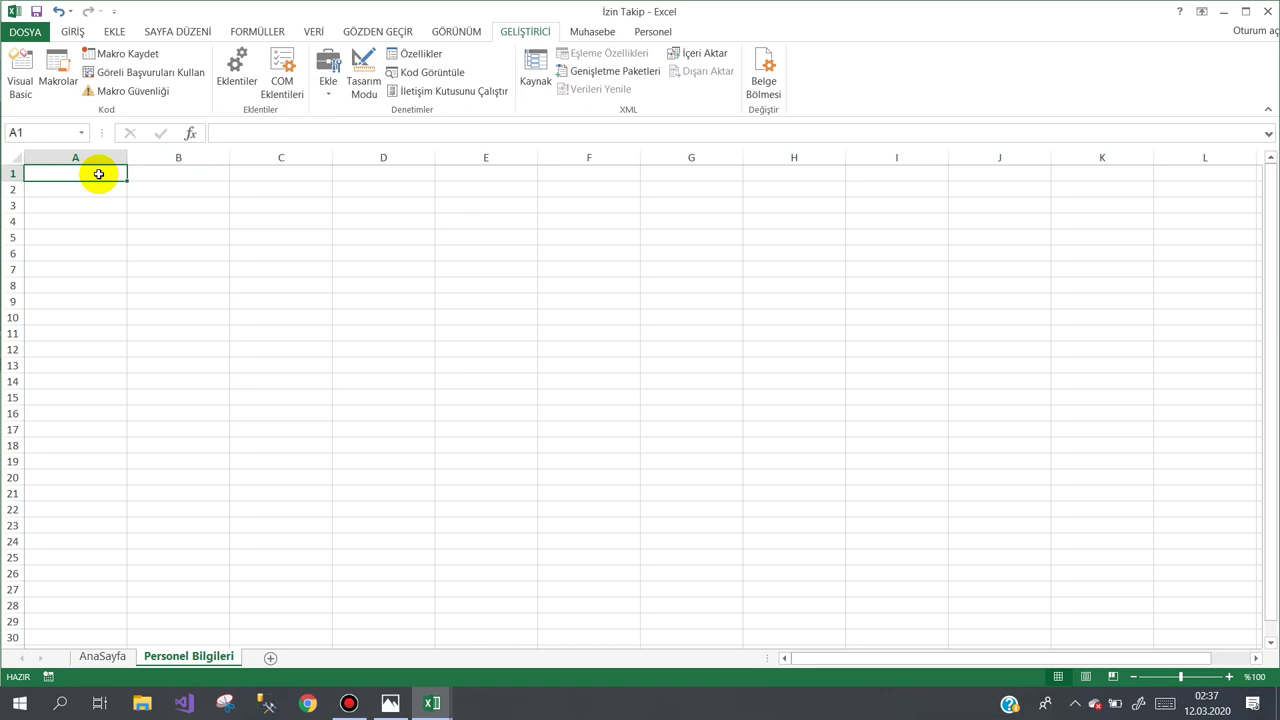
{"action": "type", "text": "Sicil No"}
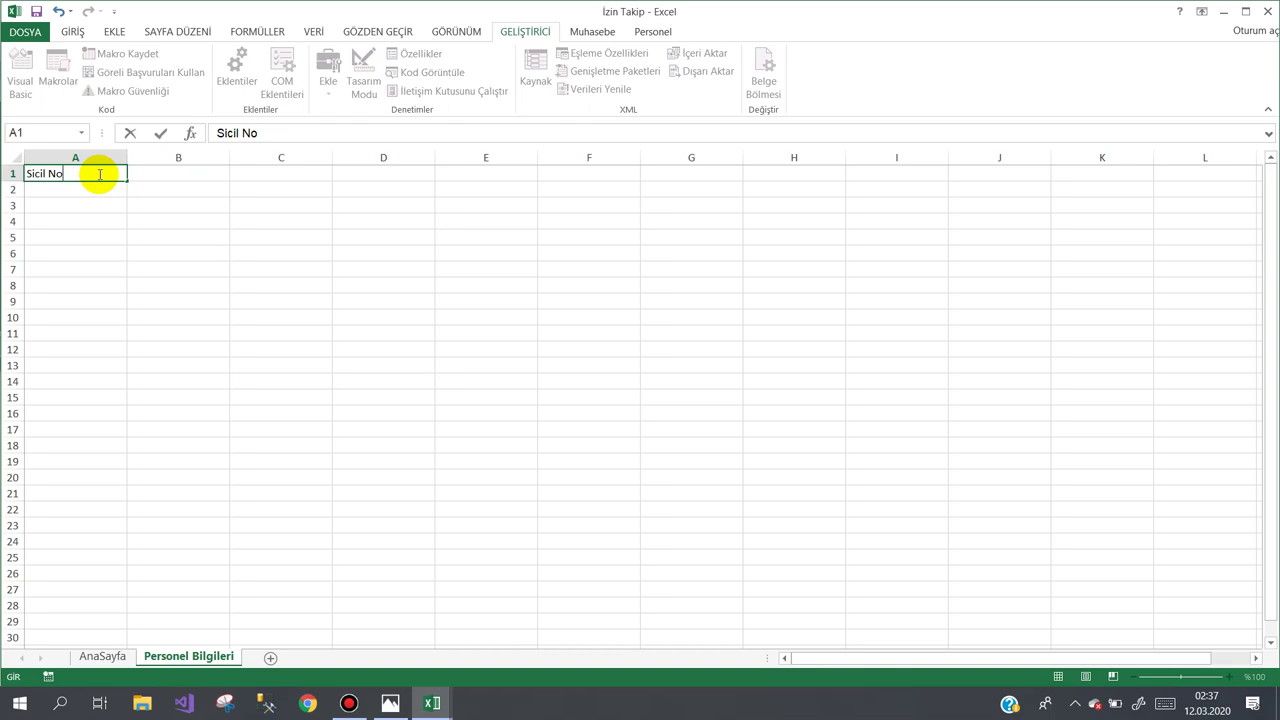
{"action": "key", "text": "Tab"}
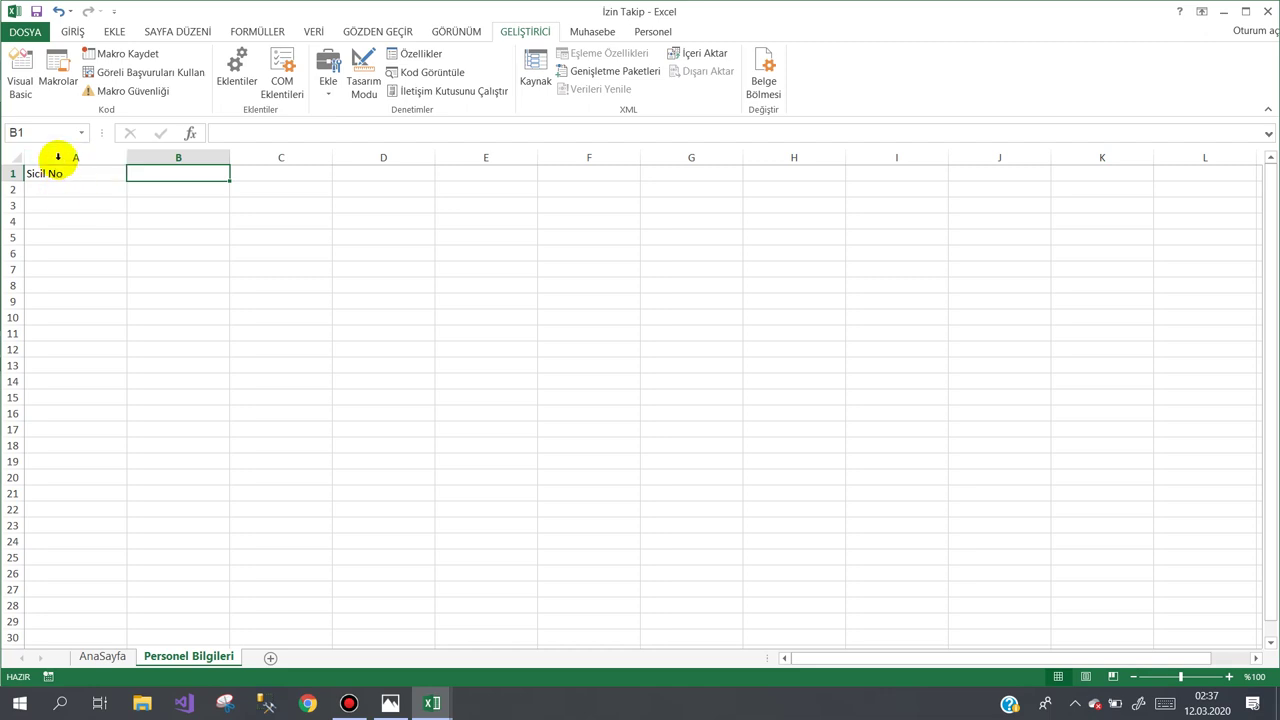
{"action": "left_click", "coordinate": [60, 157]}
{"action": "right_click", "coordinate": [60, 160]}
{"action": "left_click", "coordinate": [109, 274]}
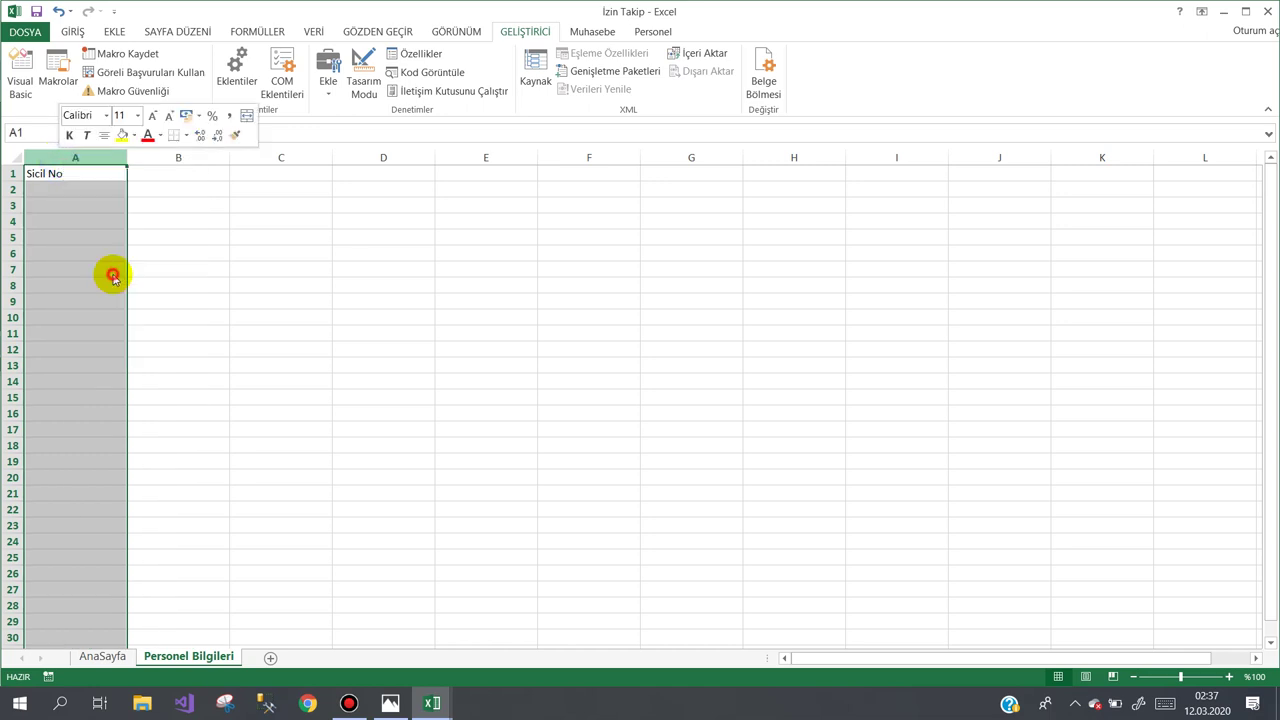
{"action": "left_click", "coordinate": [72, 177]}
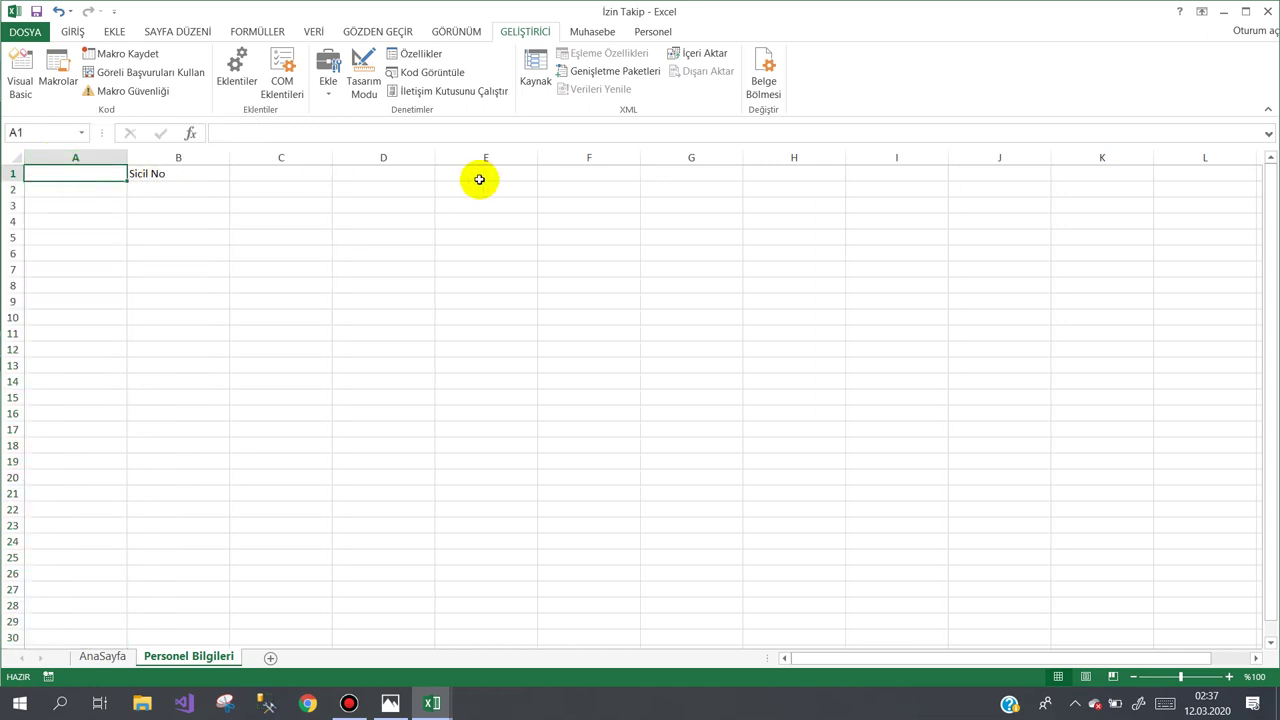
{"action": "type", "text": "ID"}
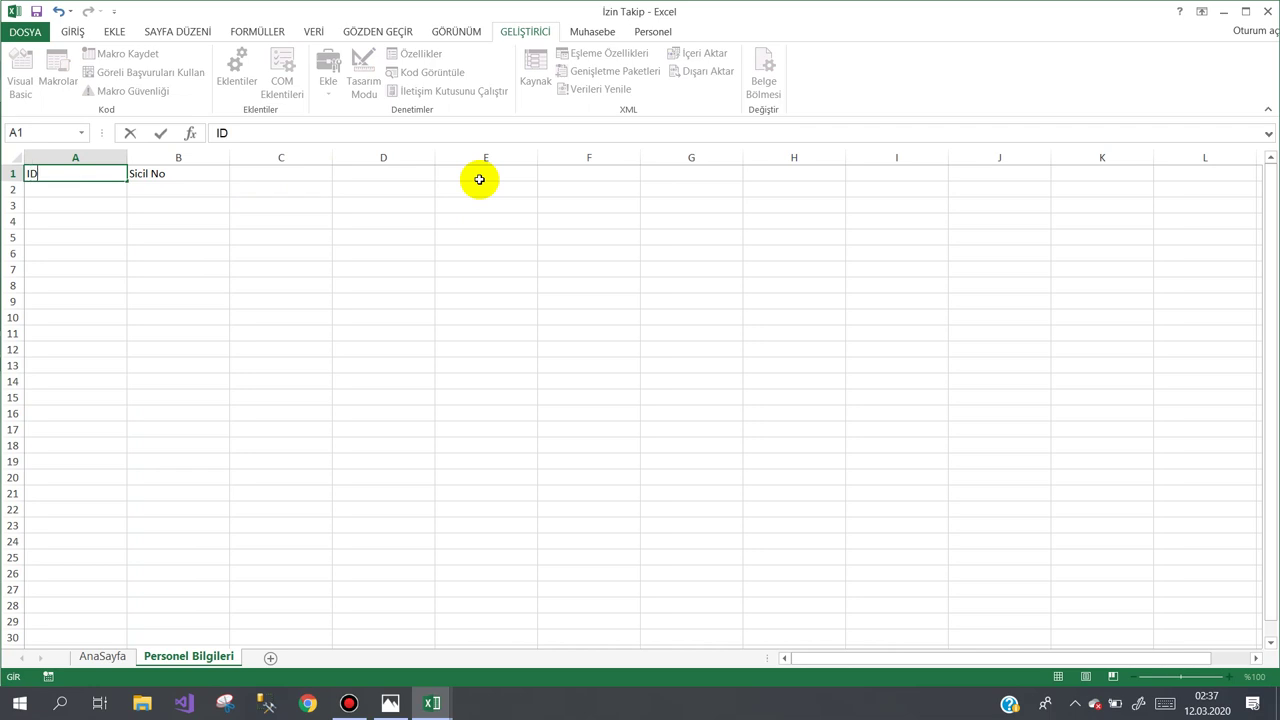
{"action": "left_click", "coordinate": [166, 256]}
{"action": "left_click_drag", "start_coordinate": [128, 157], "coordinate": [68, 157]}
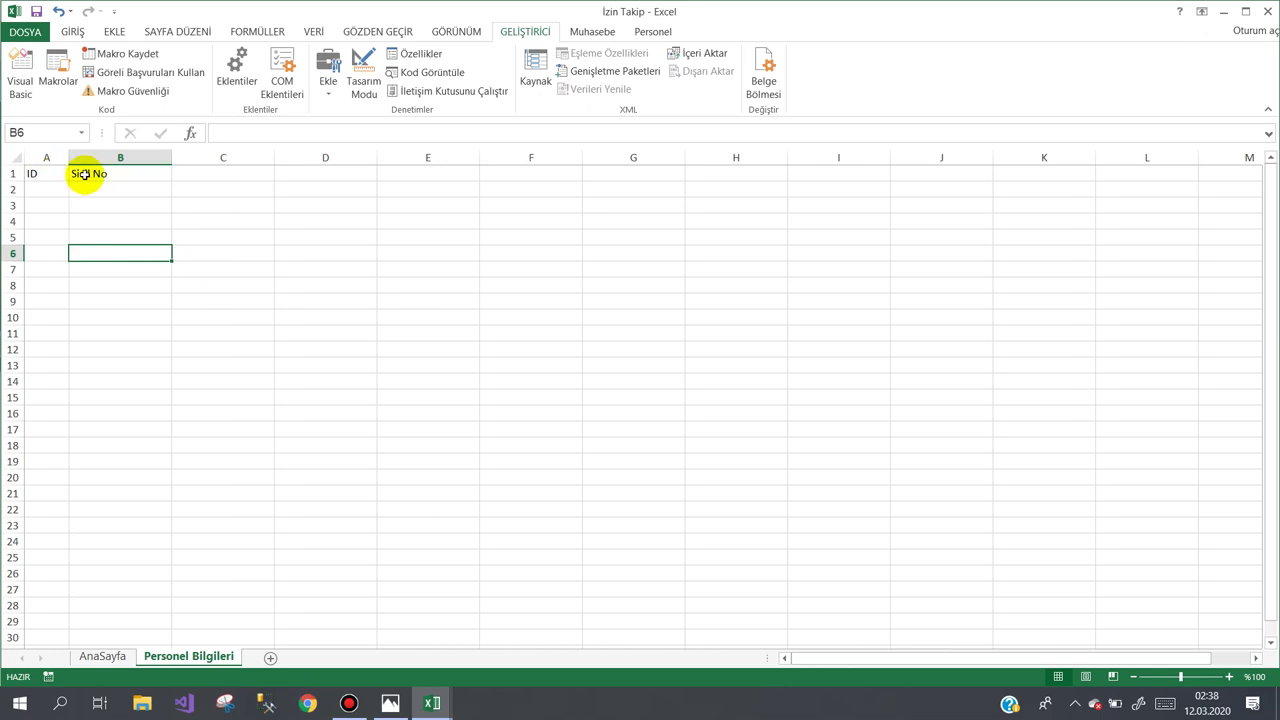
Type Adı Soyadı as the header in C1, then bring the form designer forward.
{"action": "left_click", "coordinate": [203, 175]}
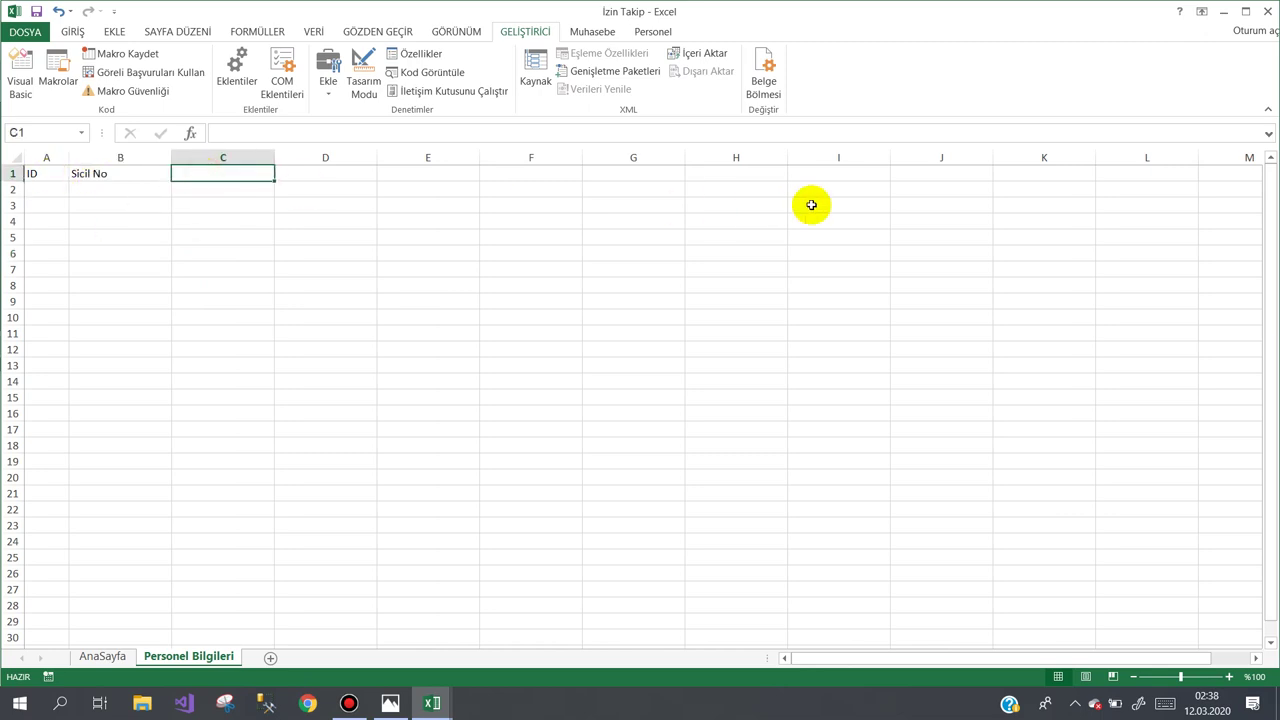
{"action": "type", "text": "Adı"}
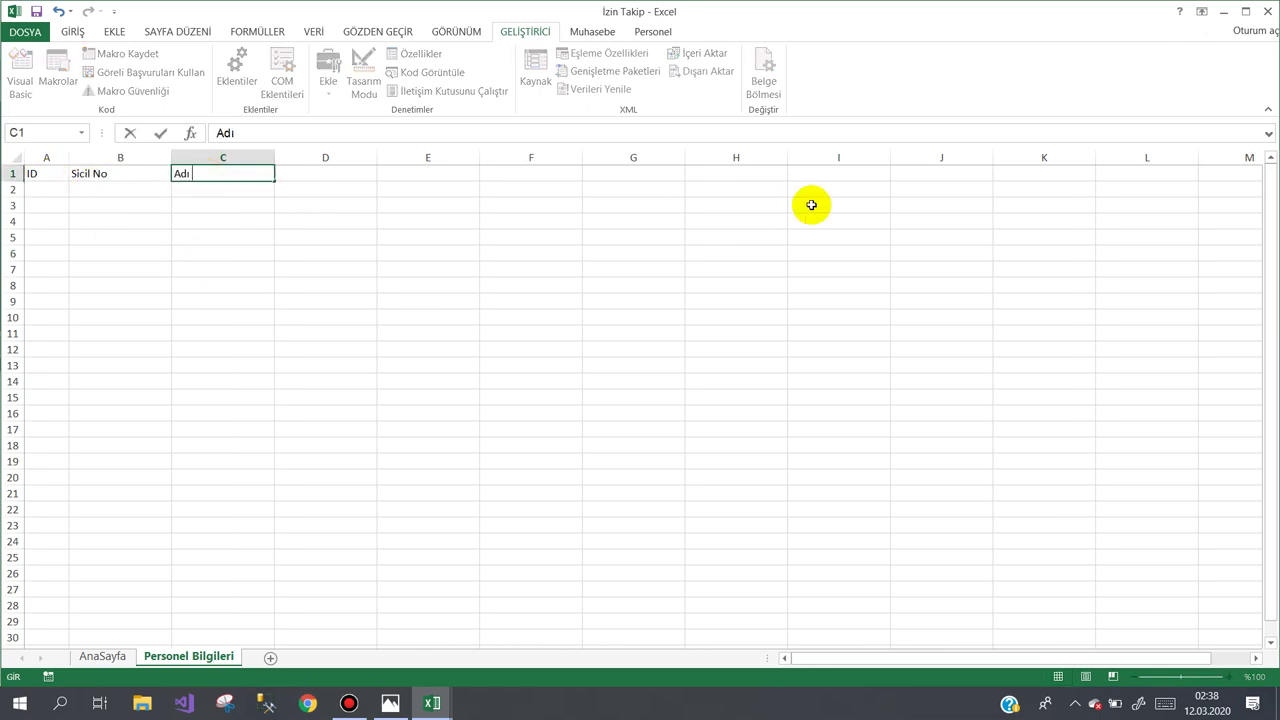
{"action": "type", "text": " Soyadı"}
{"action": "left_click", "coordinate": [823, 236]}
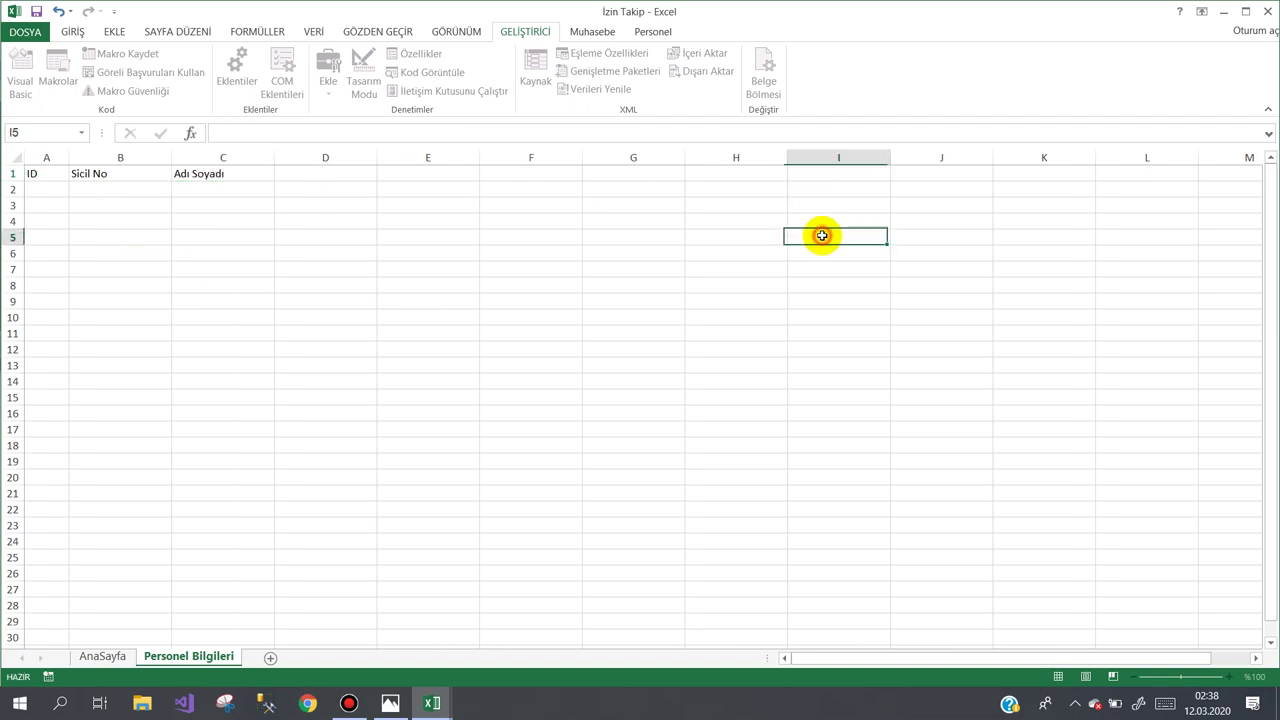
{"action": "mouse_move", "coordinate": [452, 705]}
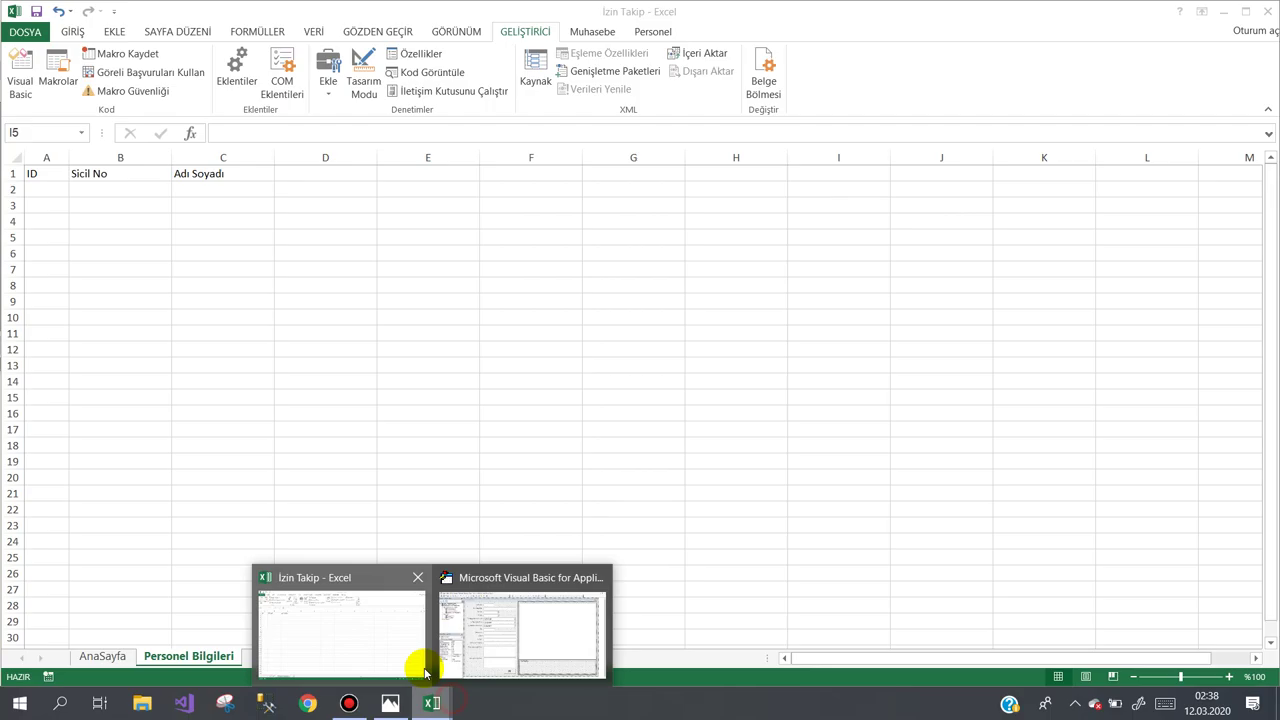
{"action": "left_click", "coordinate": [483, 629]}
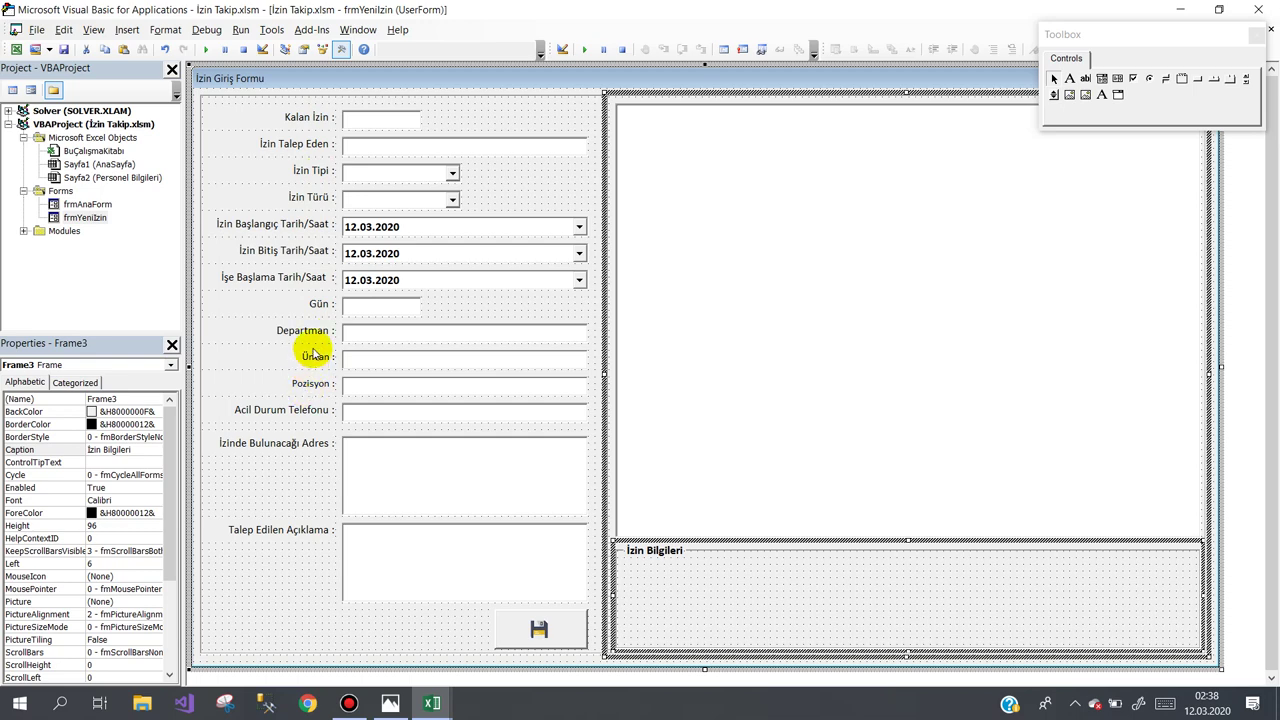
Compare the İzin Talep Eden form field with the sheet headers, ending on D1 in Personel Bilgileri.
{"action": "left_click", "coordinate": [365, 155]}
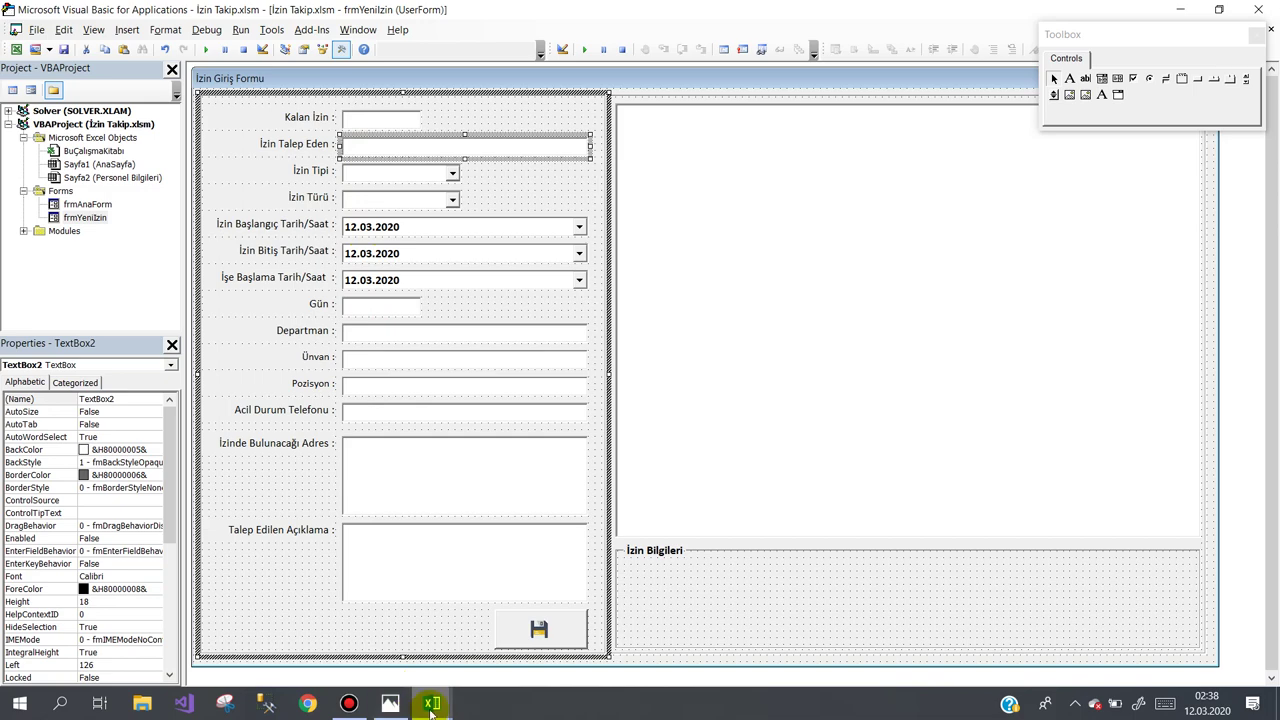
{"action": "mouse_move", "coordinate": [432, 706]}
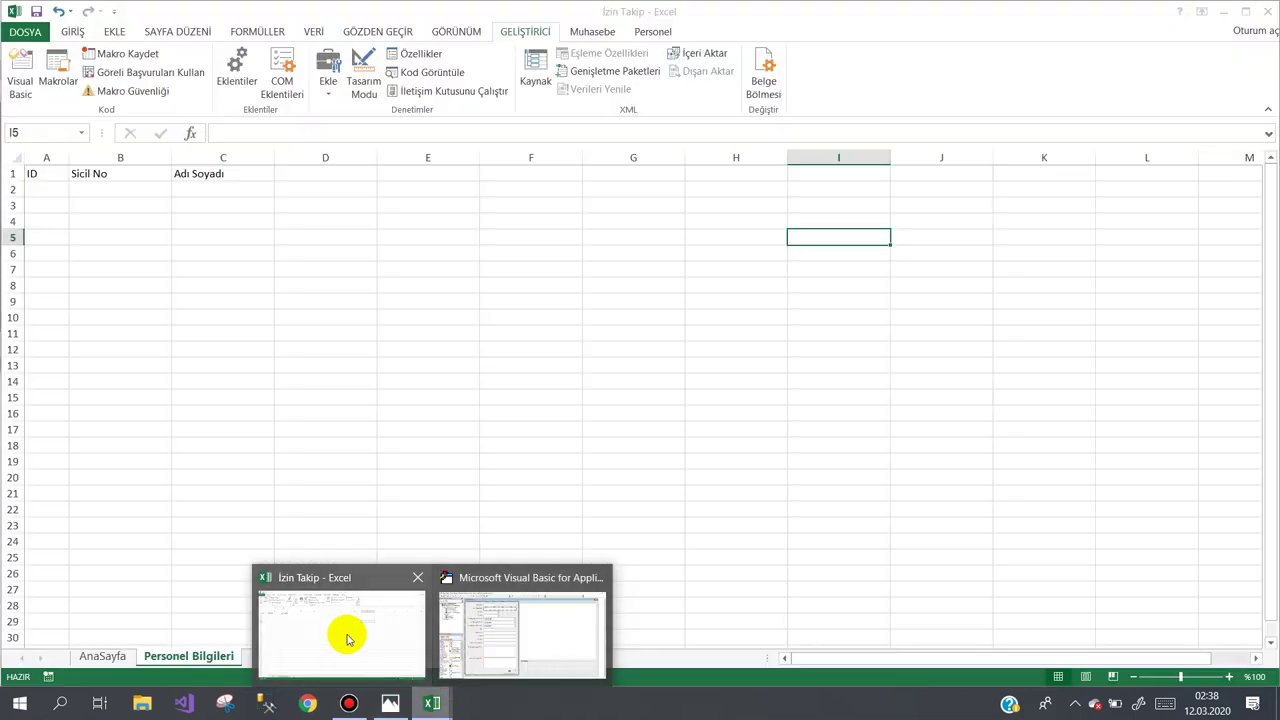
{"action": "left_click", "coordinate": [345, 636]}
{"action": "left_click", "coordinate": [325, 174]}
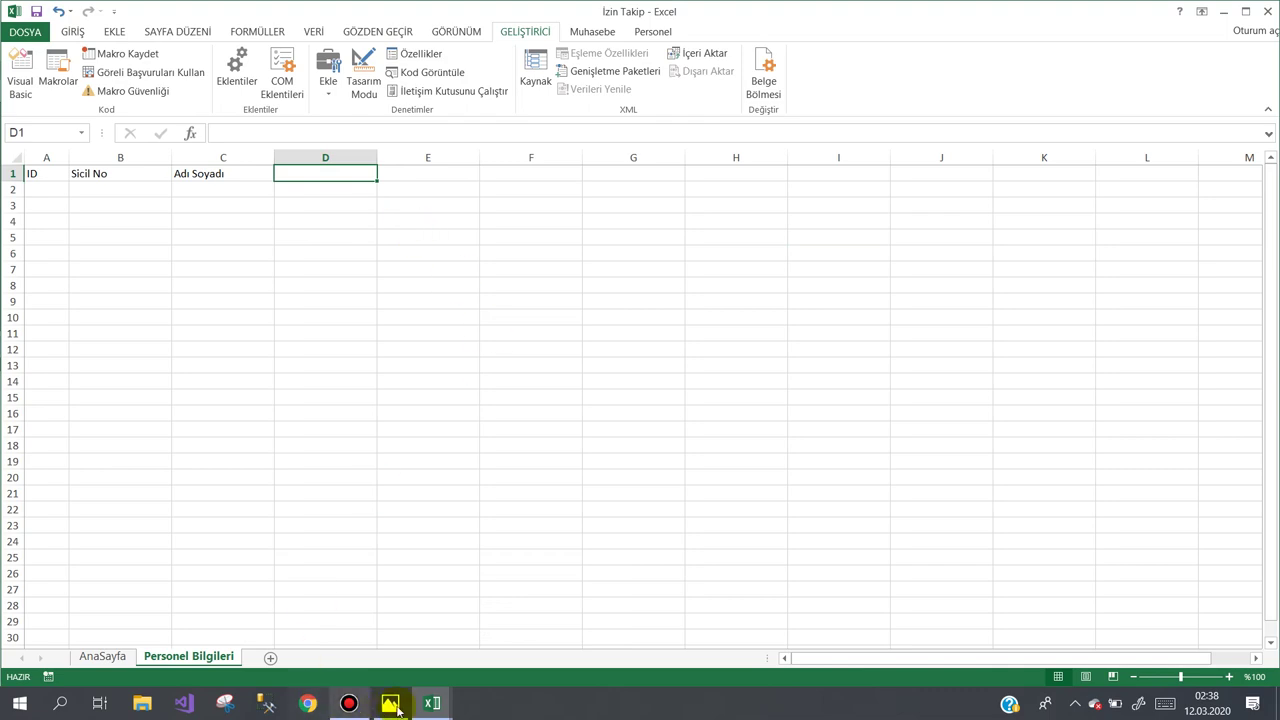
{"action": "mouse_move", "coordinate": [432, 706]}
{"action": "left_click", "coordinate": [478, 636]}
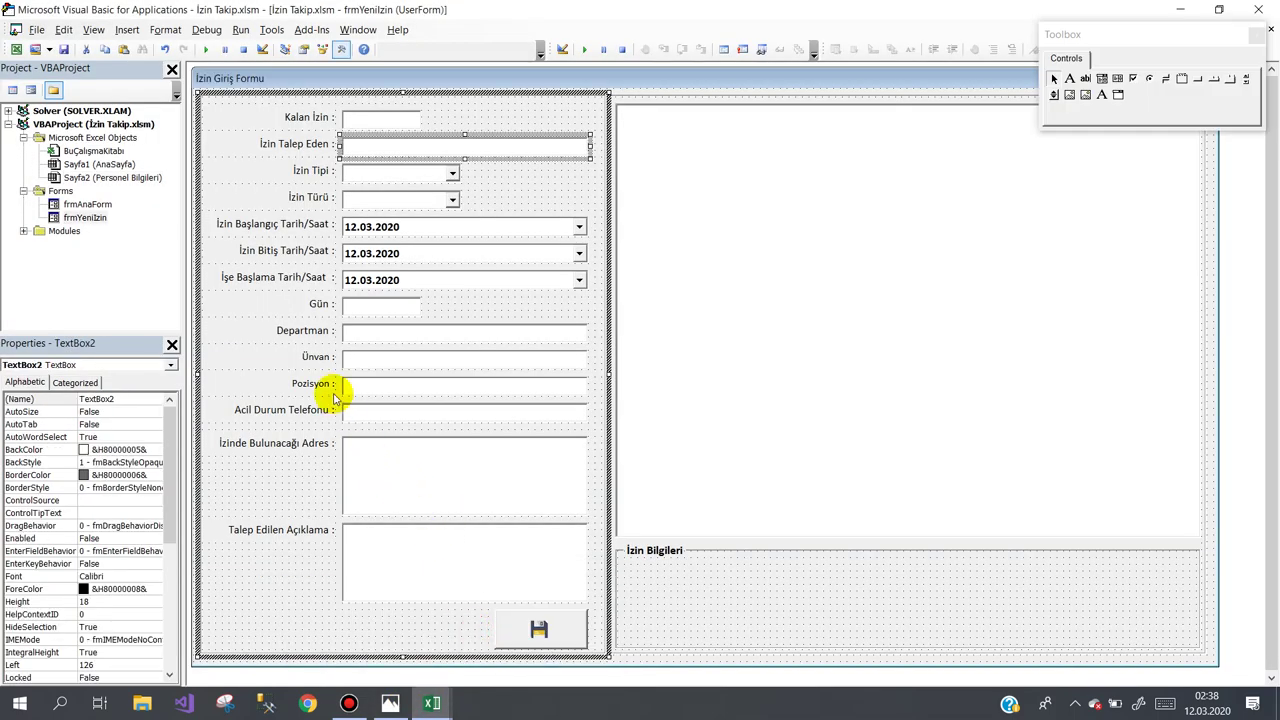
{"action": "mouse_move", "coordinate": [430, 706]}
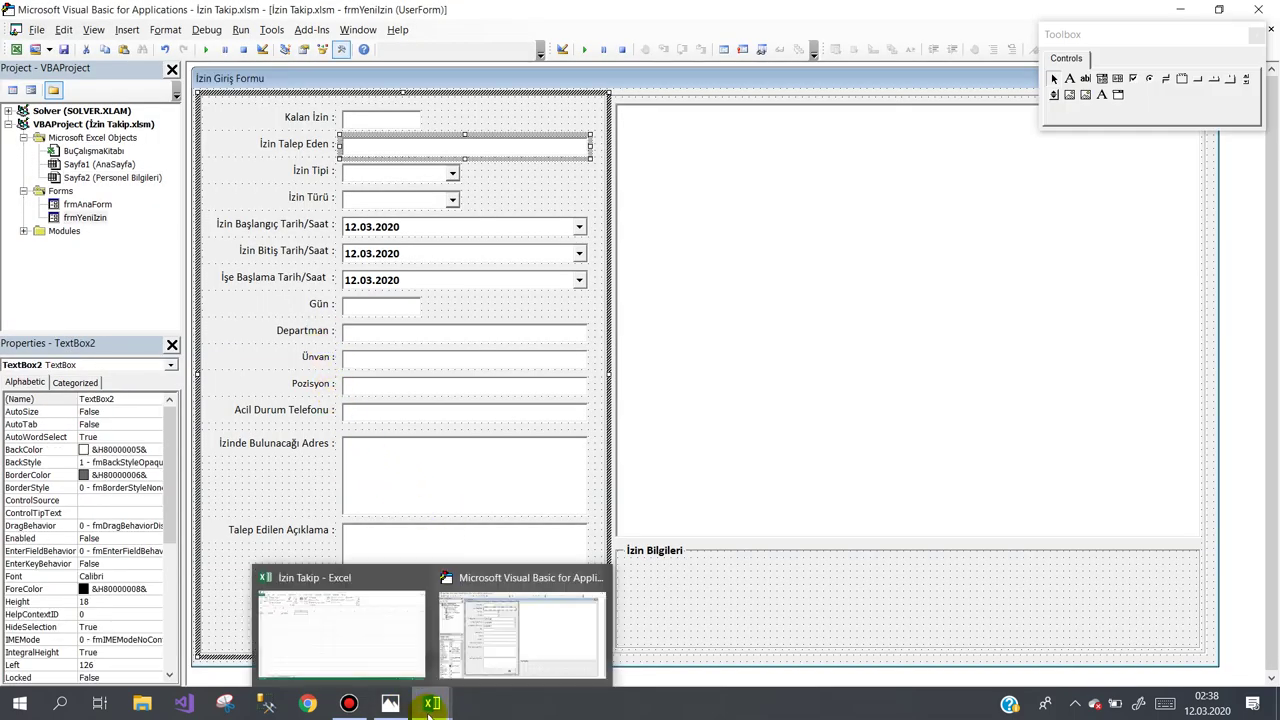
{"action": "left_click", "coordinate": [354, 648]}
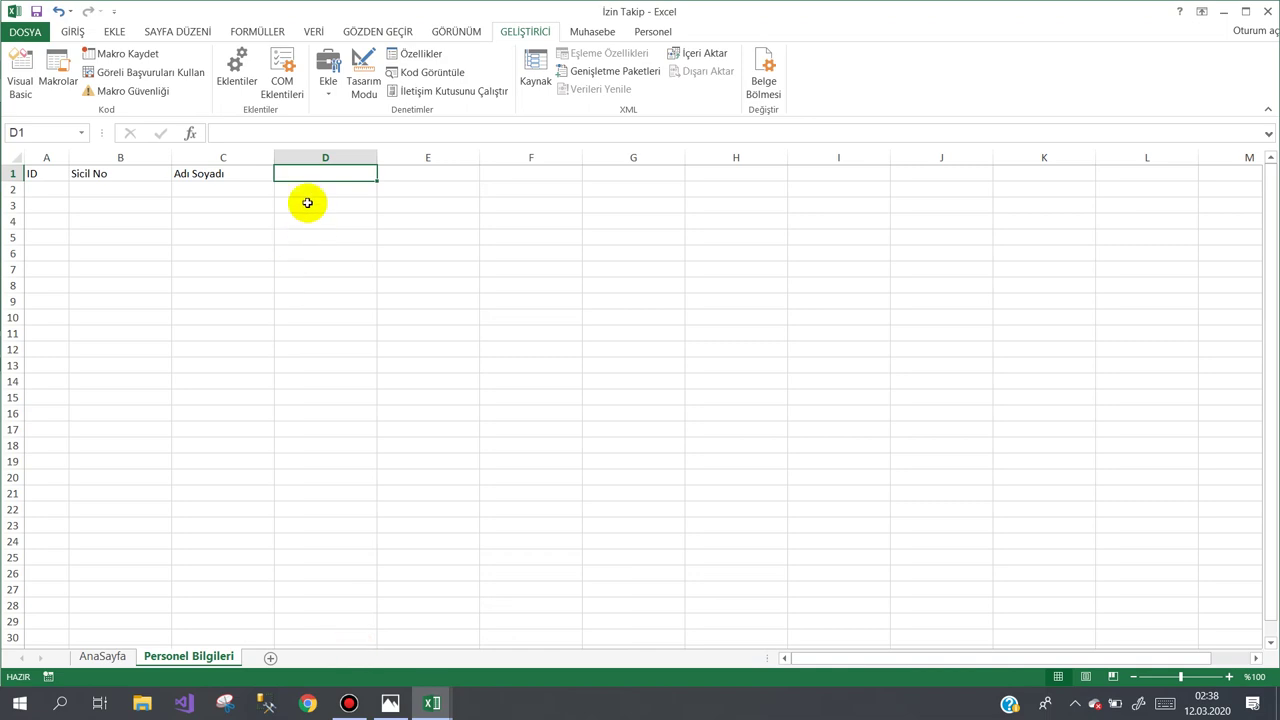
Put the headers Unvan in D1 and Departman in E1, correcting the typos.
{"action": "type", "text": "Depar"}
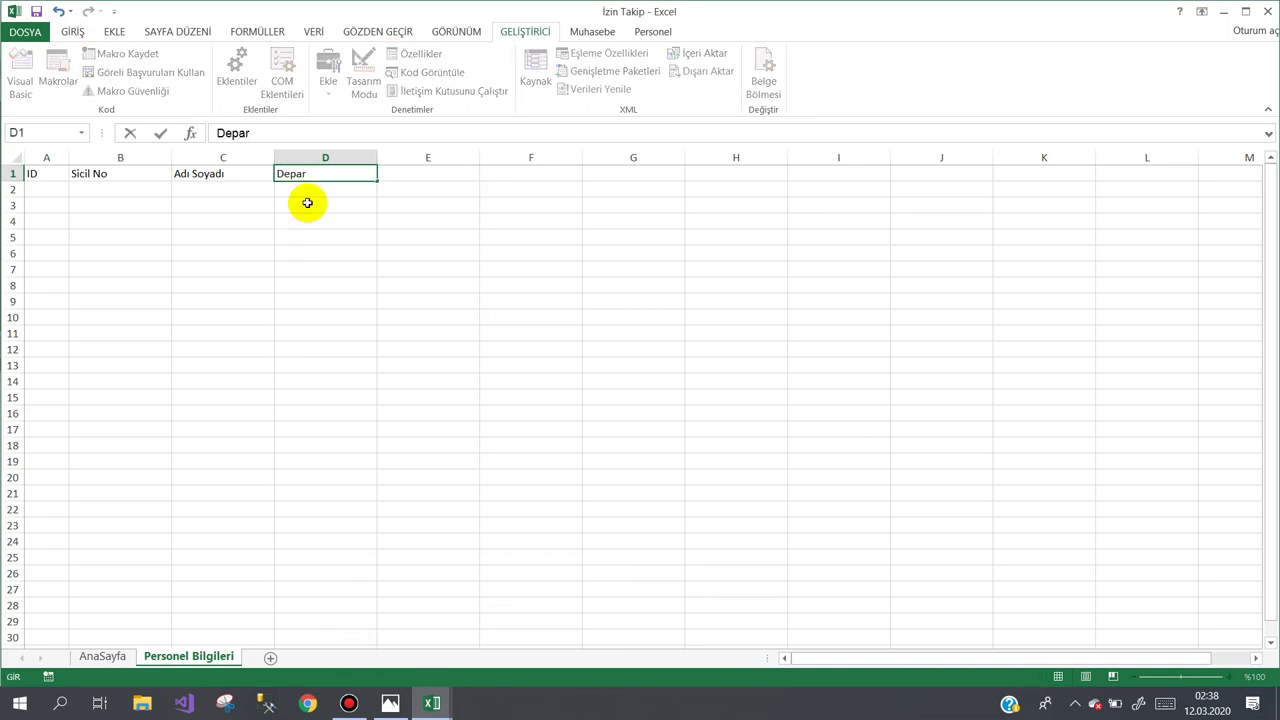
{"action": "type", "text": "tmanı"}
{"action": "key", "text": "Tab"}
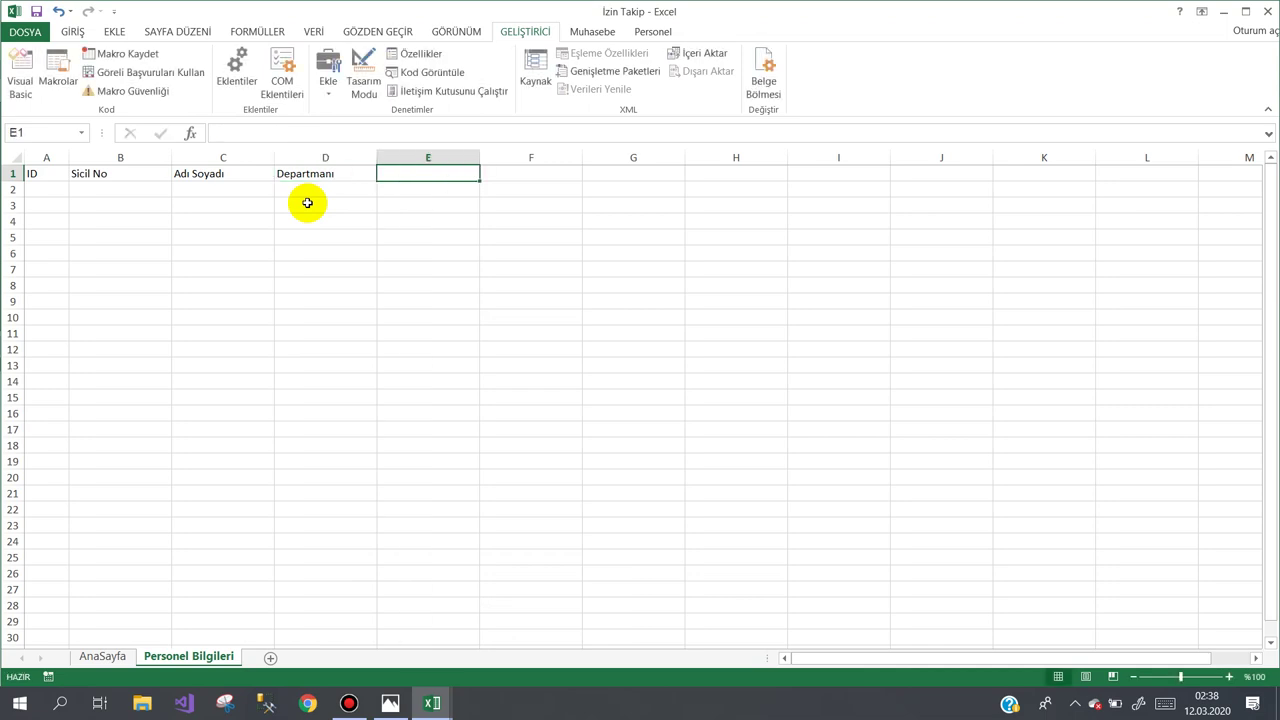
{"action": "key", "text": "Left"}
{"action": "key", "text": "F2"}
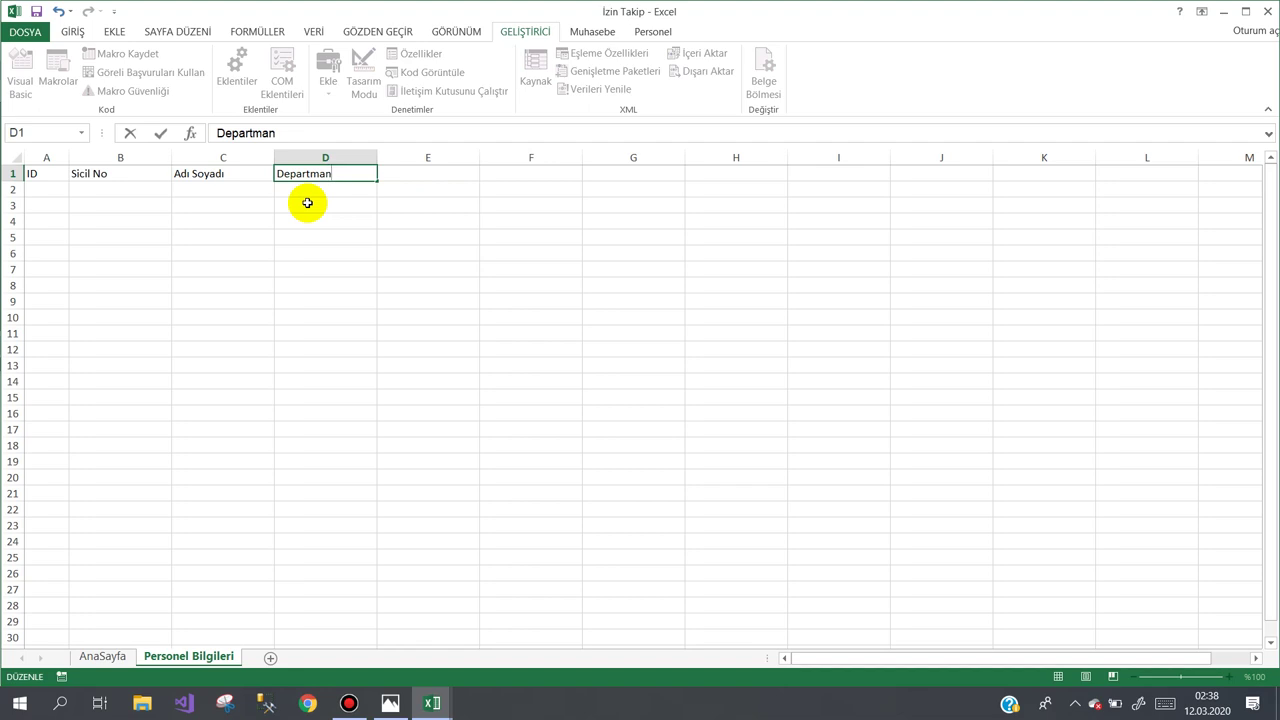
{"action": "left_click", "coordinate": [414, 172]}
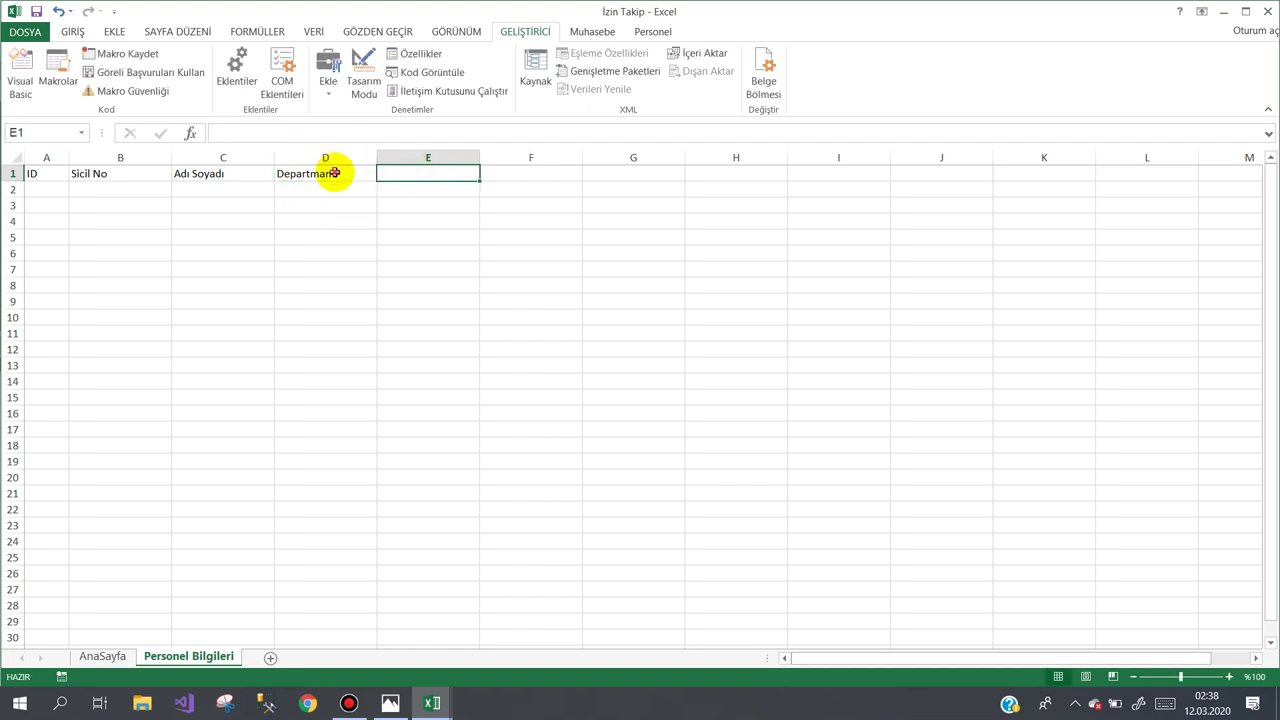
{"action": "left_click", "coordinate": [335, 173]}
{"action": "type", "text": "Ünv"}
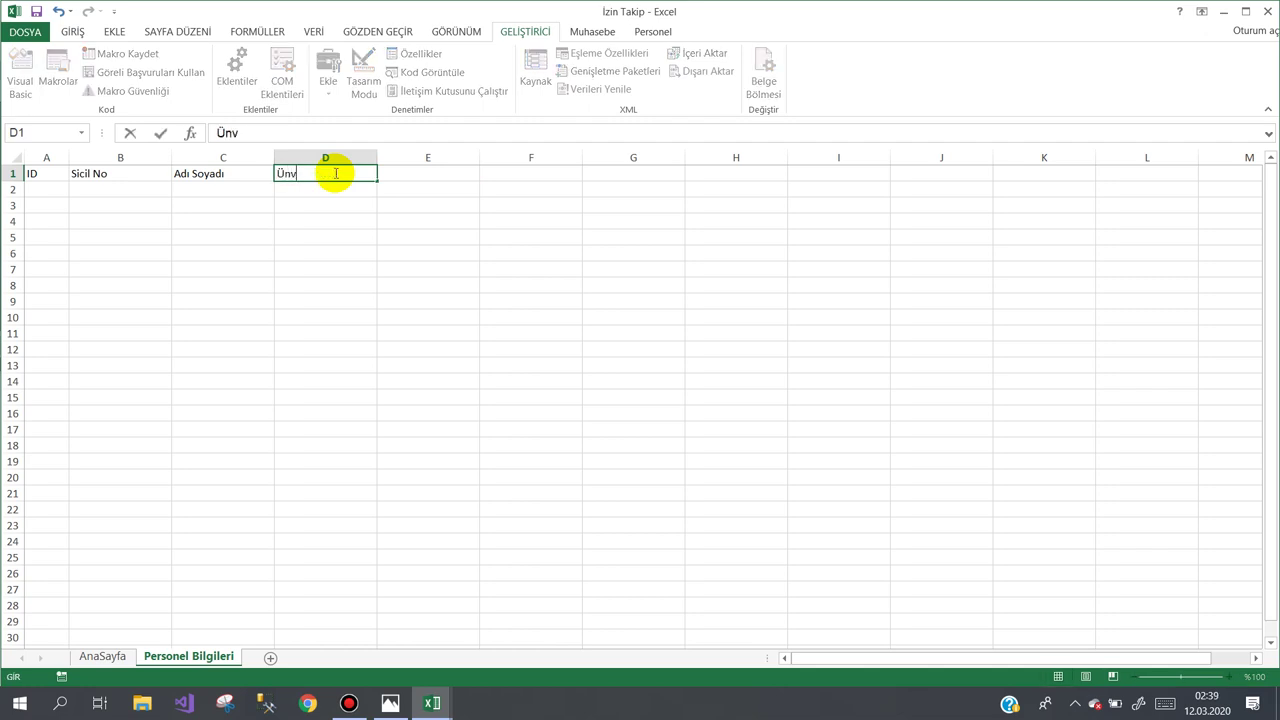
{"action": "type", "text": "anı"}
{"action": "key", "text": "Tab"}
{"action": "type", "text": "Depa"}
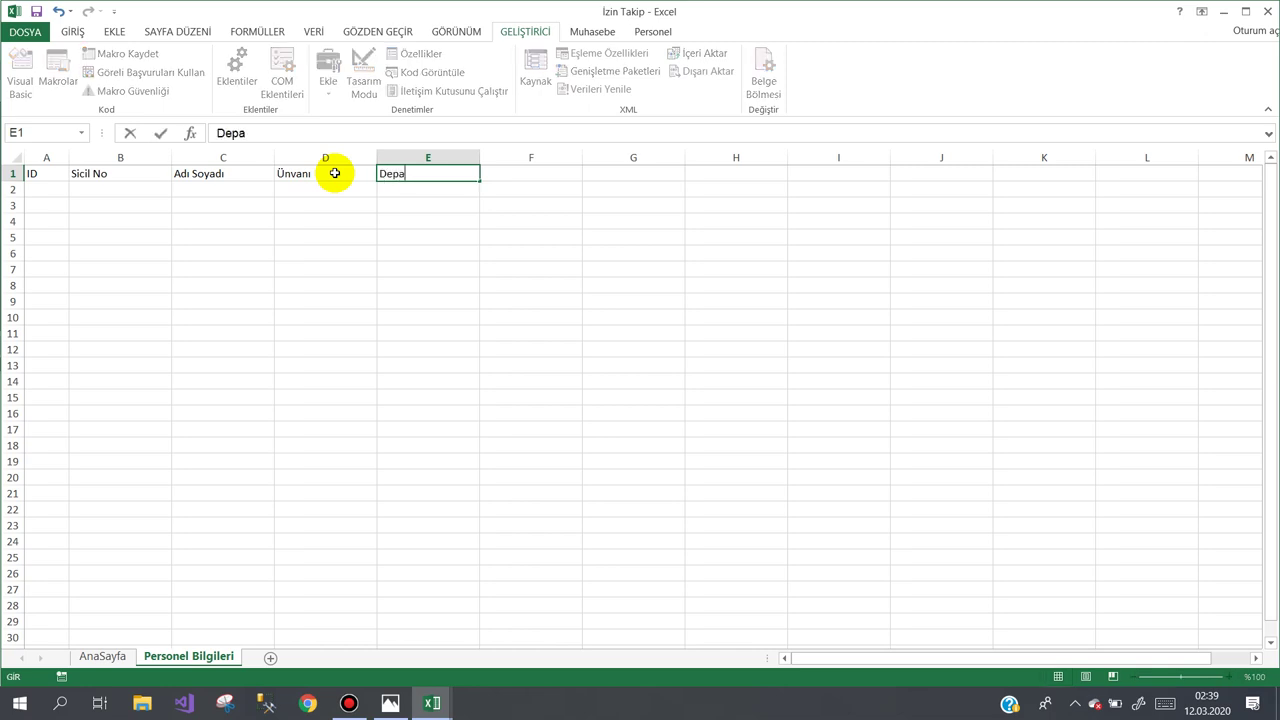
{"action": "type", "text": "rtman"}
{"action": "left_click", "coordinate": [335, 173]}
{"action": "double_click", "coordinate": [335, 173]}
{"action": "key", "text": "BackSpace"}
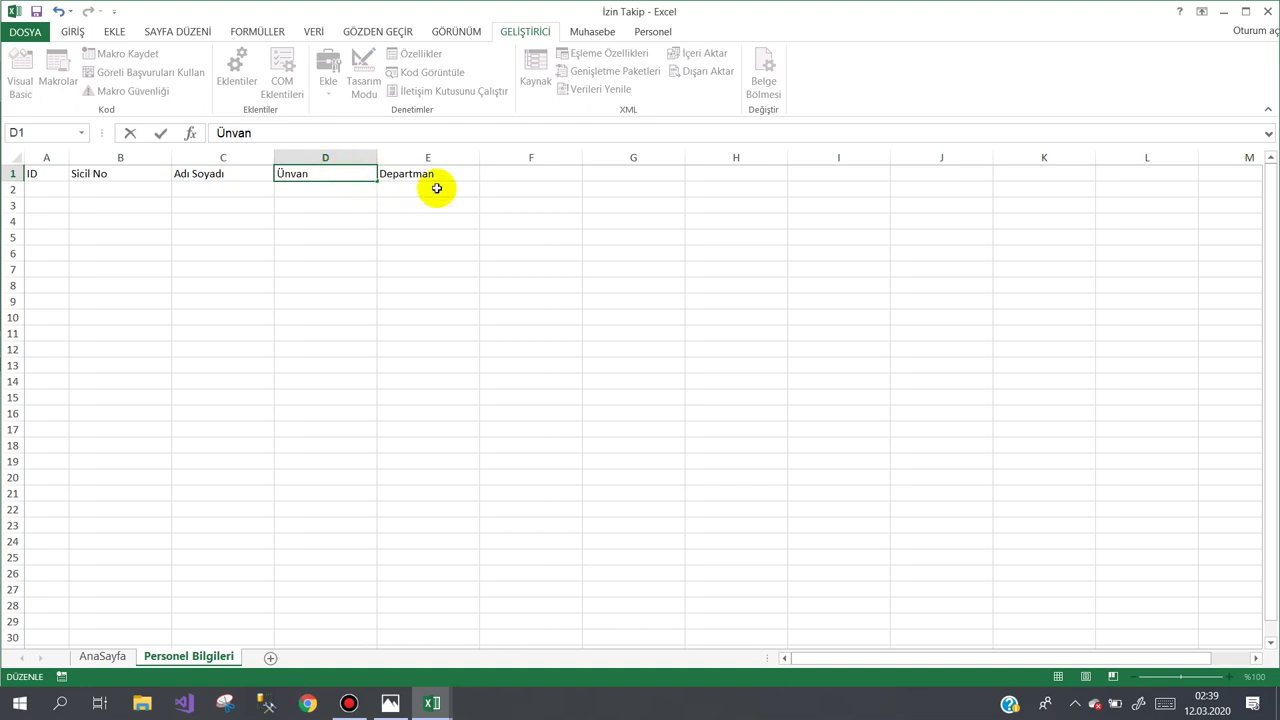
{"action": "left_click", "coordinate": [518, 174]}
Enter Pozisyon as the header in F1.
{"action": "type", "text": "PŞ"}
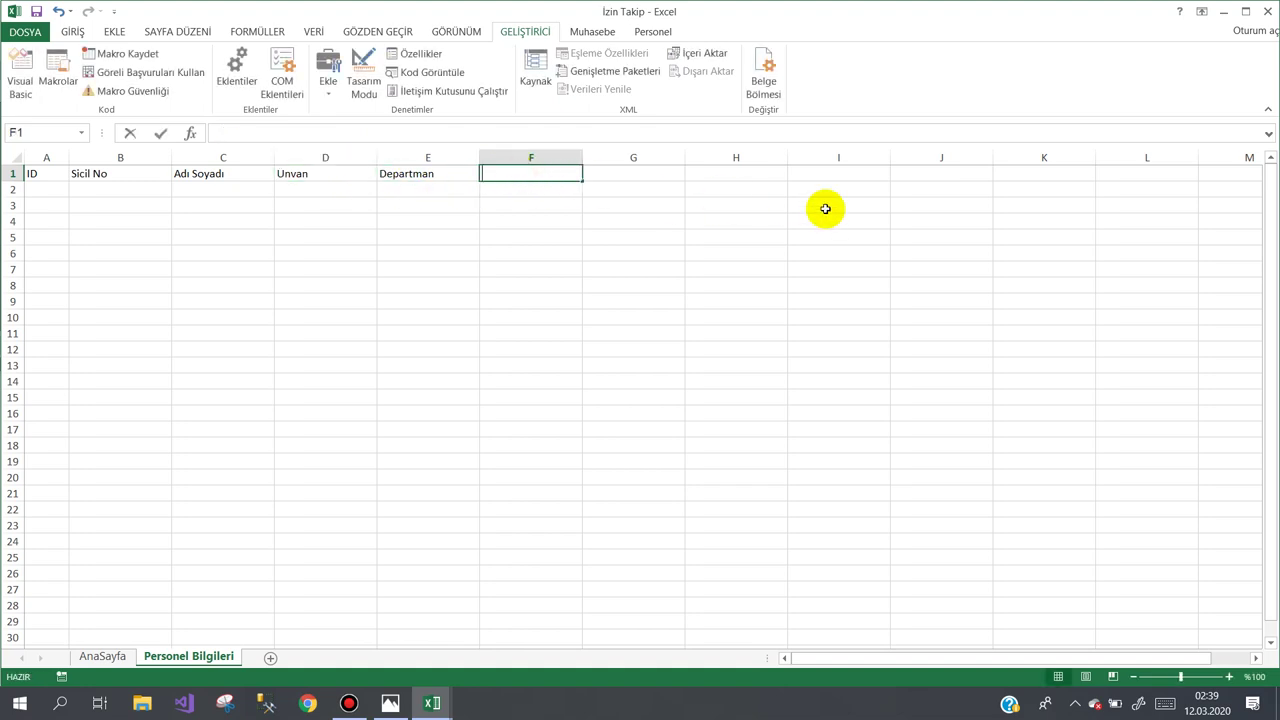
{"action": "key", "text": "BackSpace"}
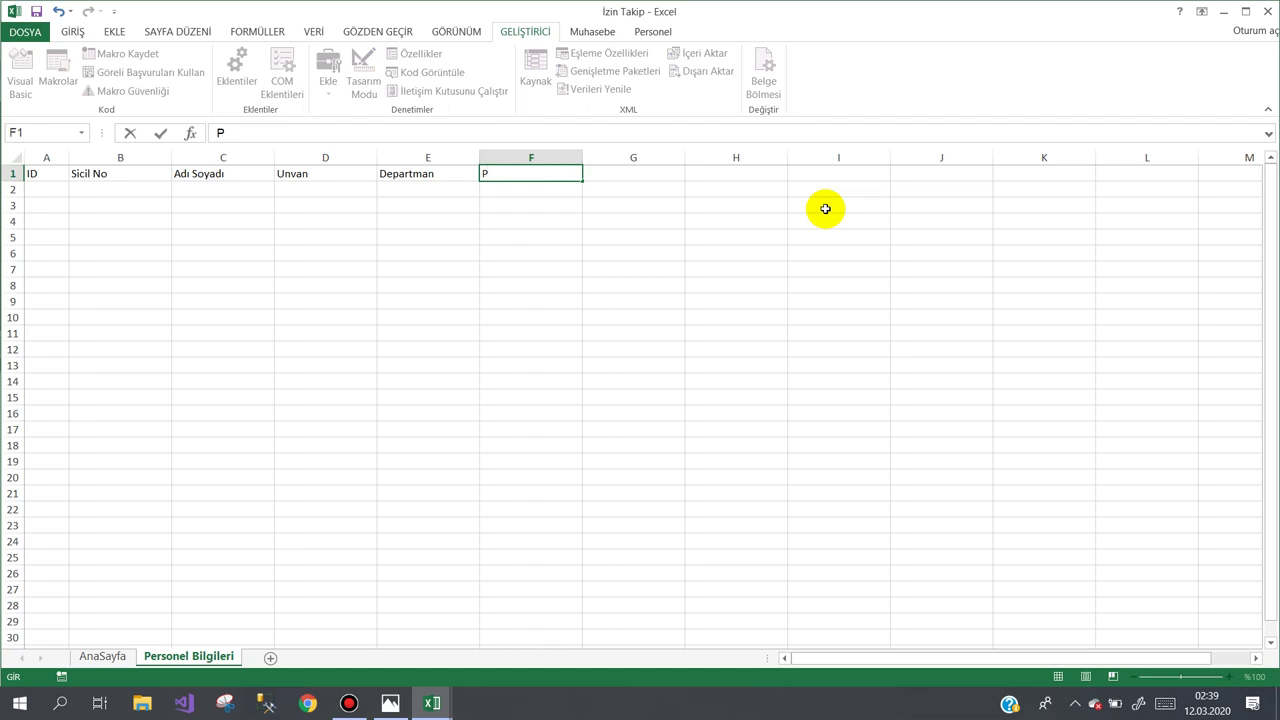
{"action": "type", "text": "ozisyon"}
{"action": "key", "text": "Tab"}
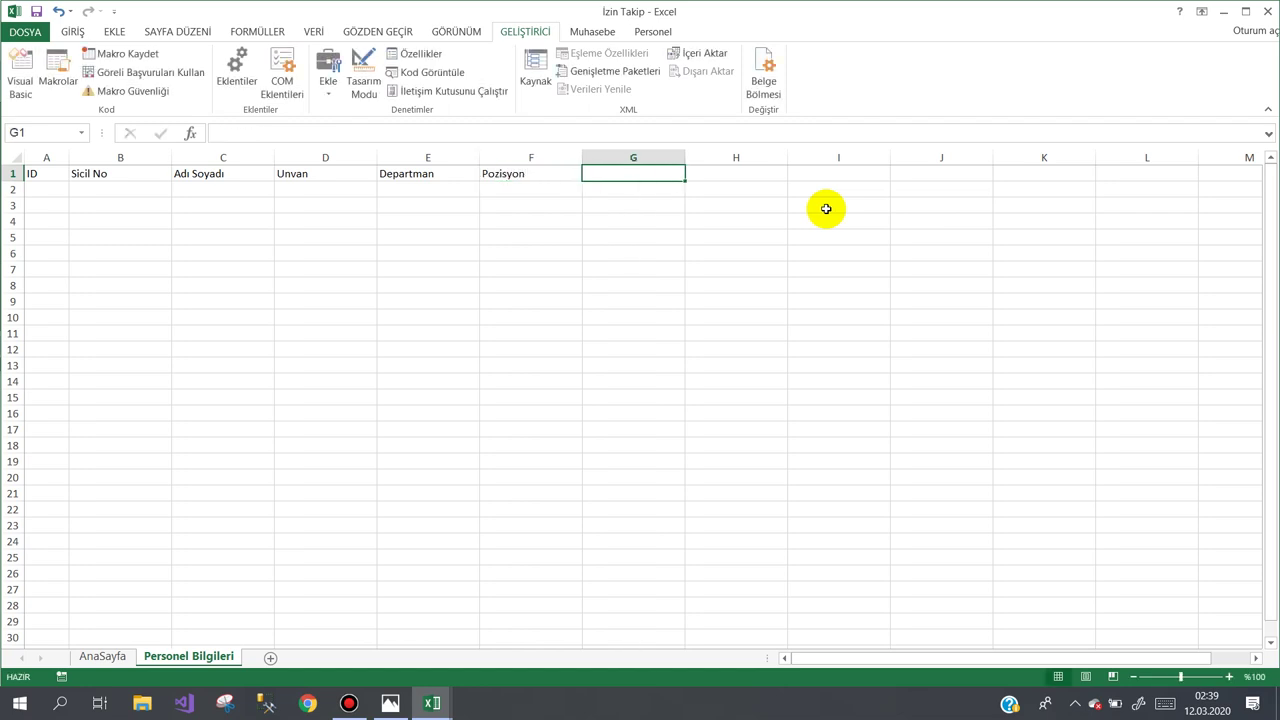
Check the form's fields in the VBA designer and return to the Personel Bilgileri sheet.
{"action": "left_click", "coordinate": [429, 706]}
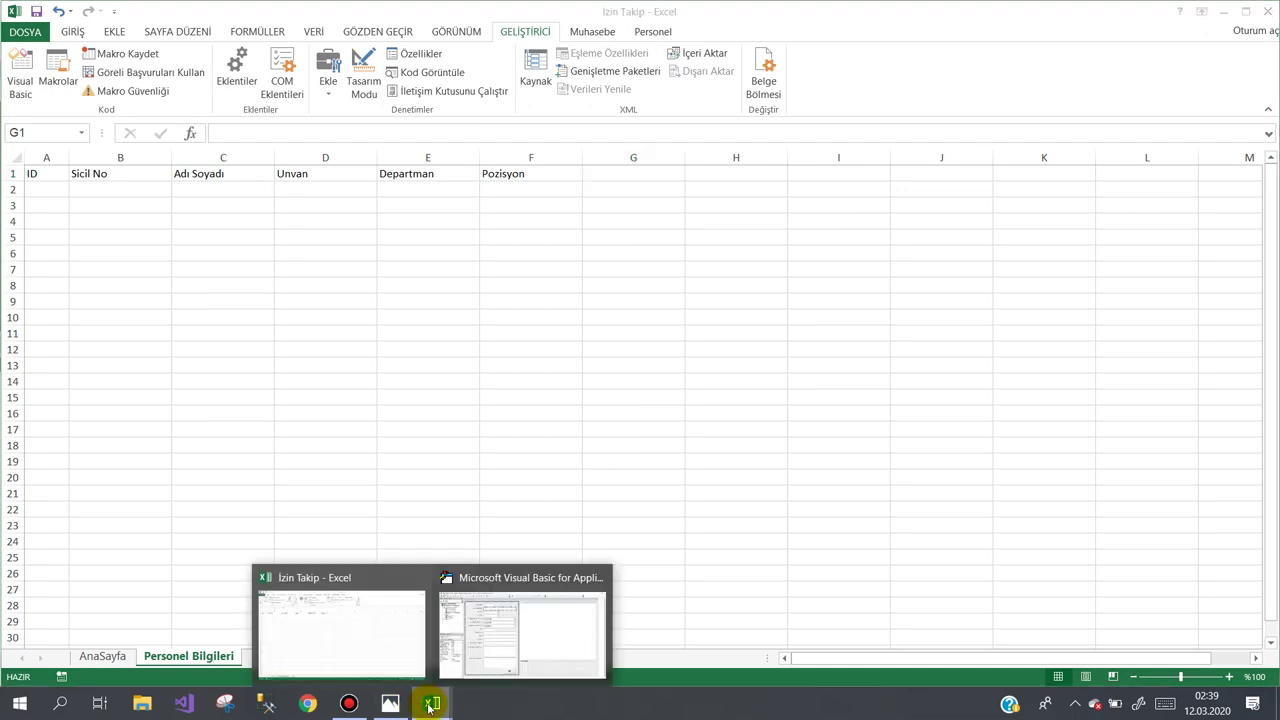
{"action": "left_click", "coordinate": [475, 628]}
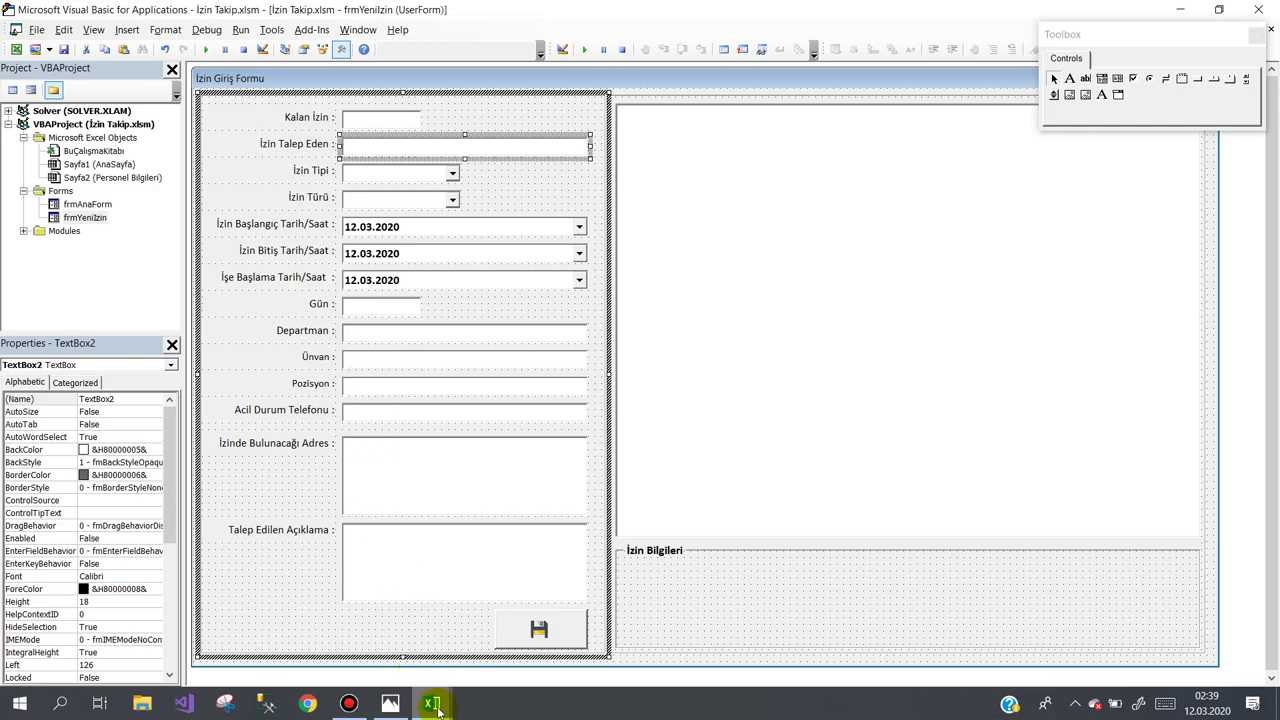
{"action": "mouse_move", "coordinate": [437, 708]}
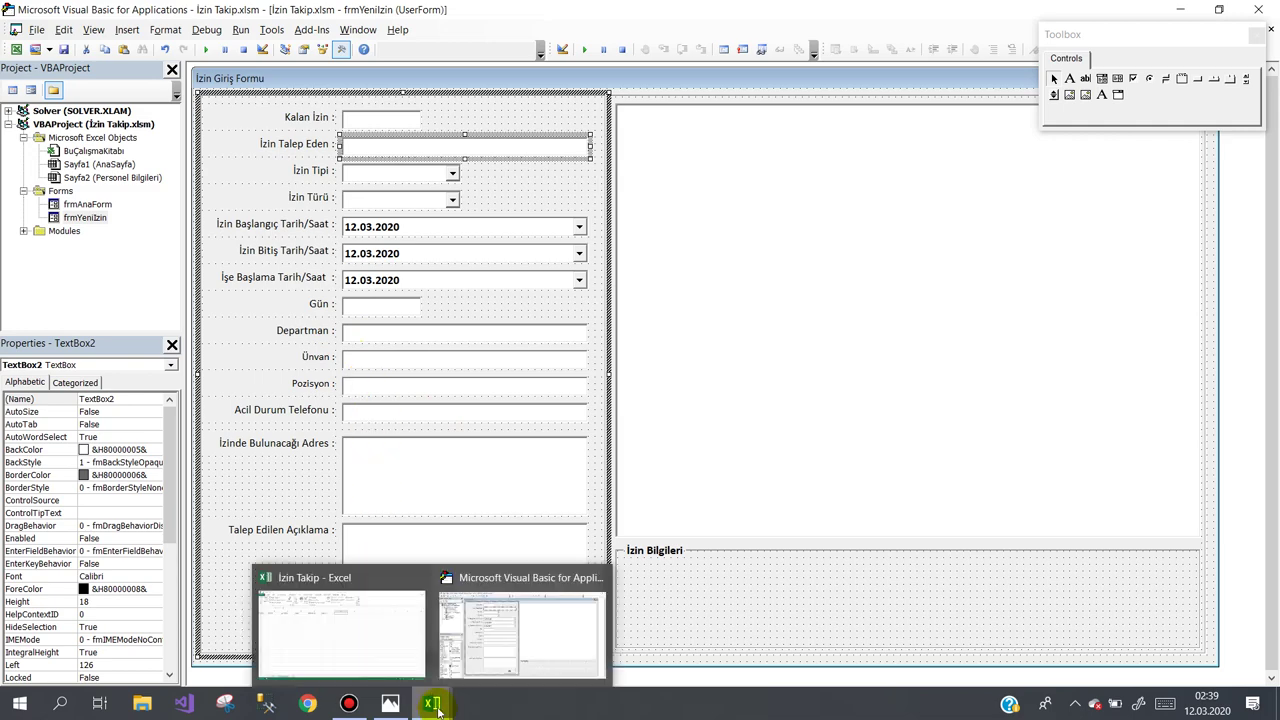
{"action": "left_click", "coordinate": [358, 645]}
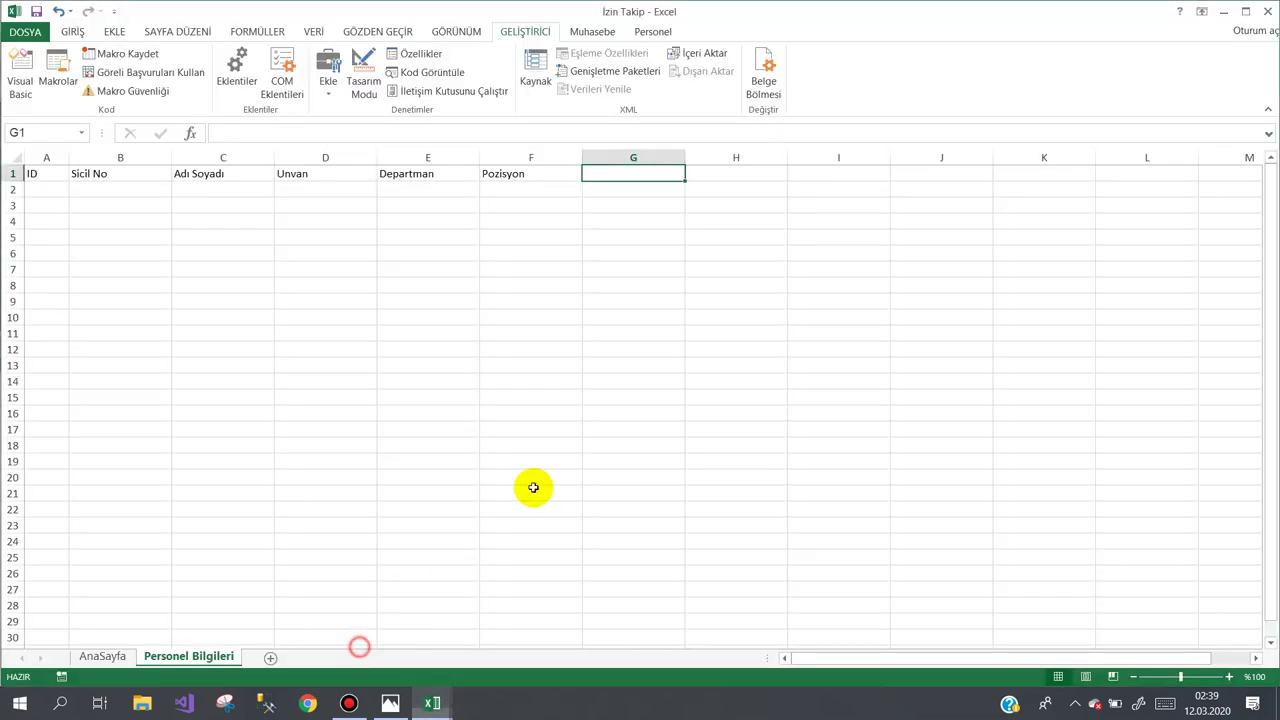
Enter Telefon in G1 and undo the accidental comment on that cell.
{"action": "type", "text": "Te"}
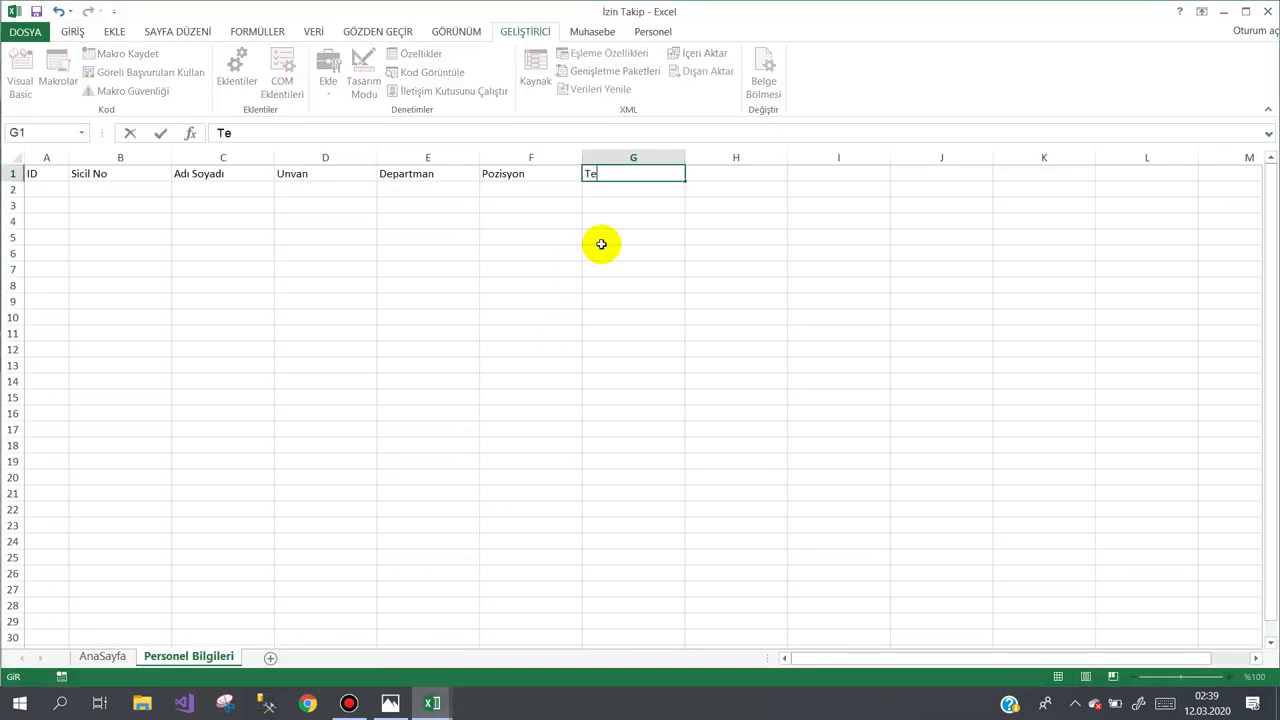
{"action": "type", "text": "lefon"}
{"action": "key", "text": "Tab"}
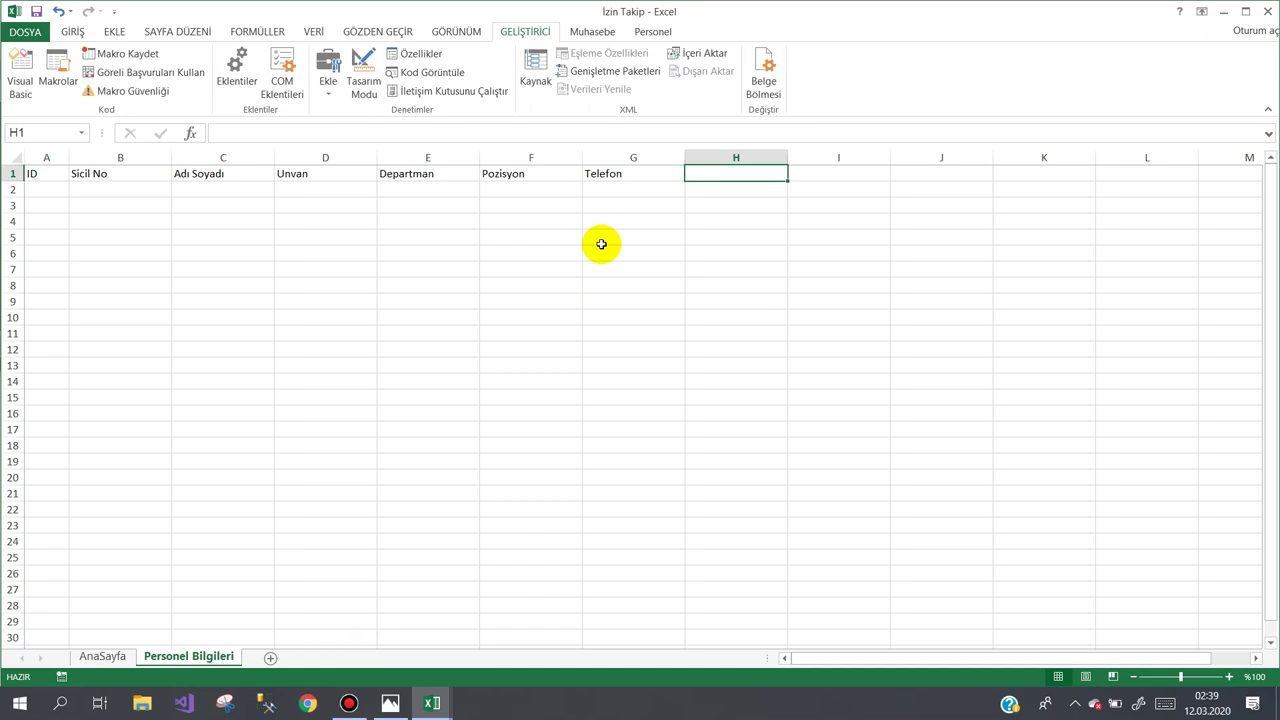
{"action": "key", "text": "Left"}
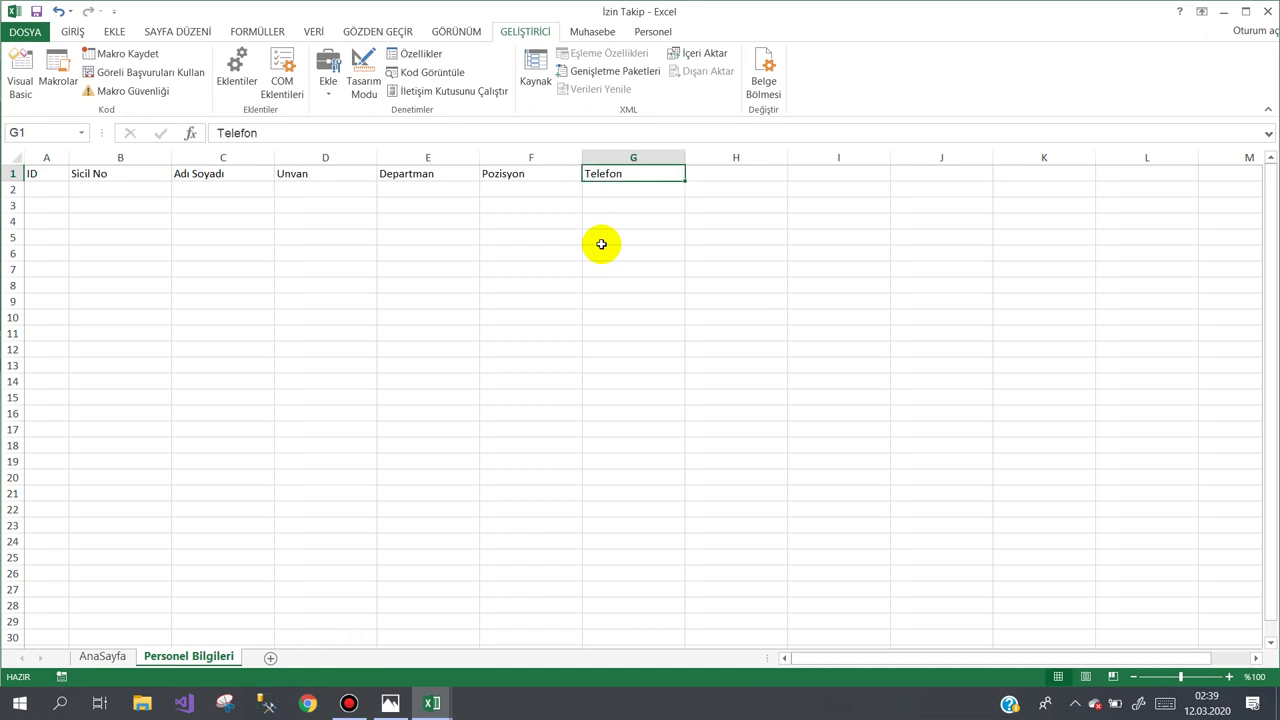
{"action": "key", "text": "shift+F2"}
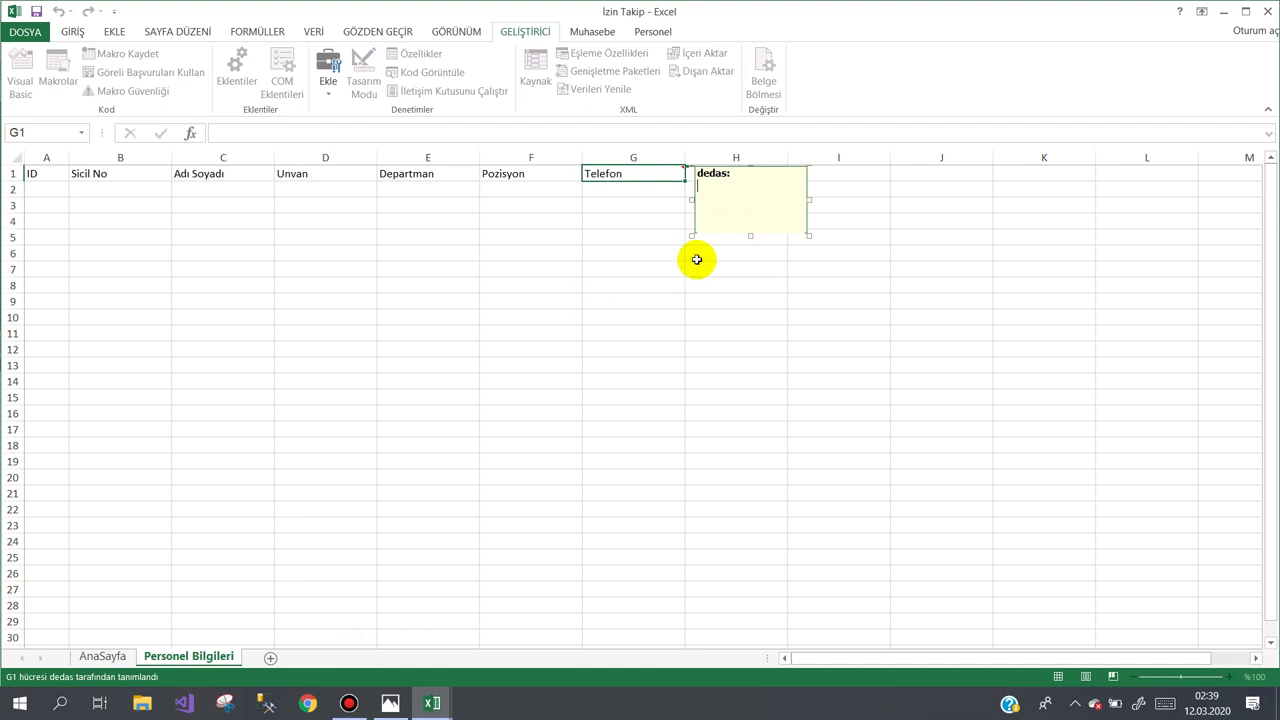
{"action": "left_click", "coordinate": [617, 285]}
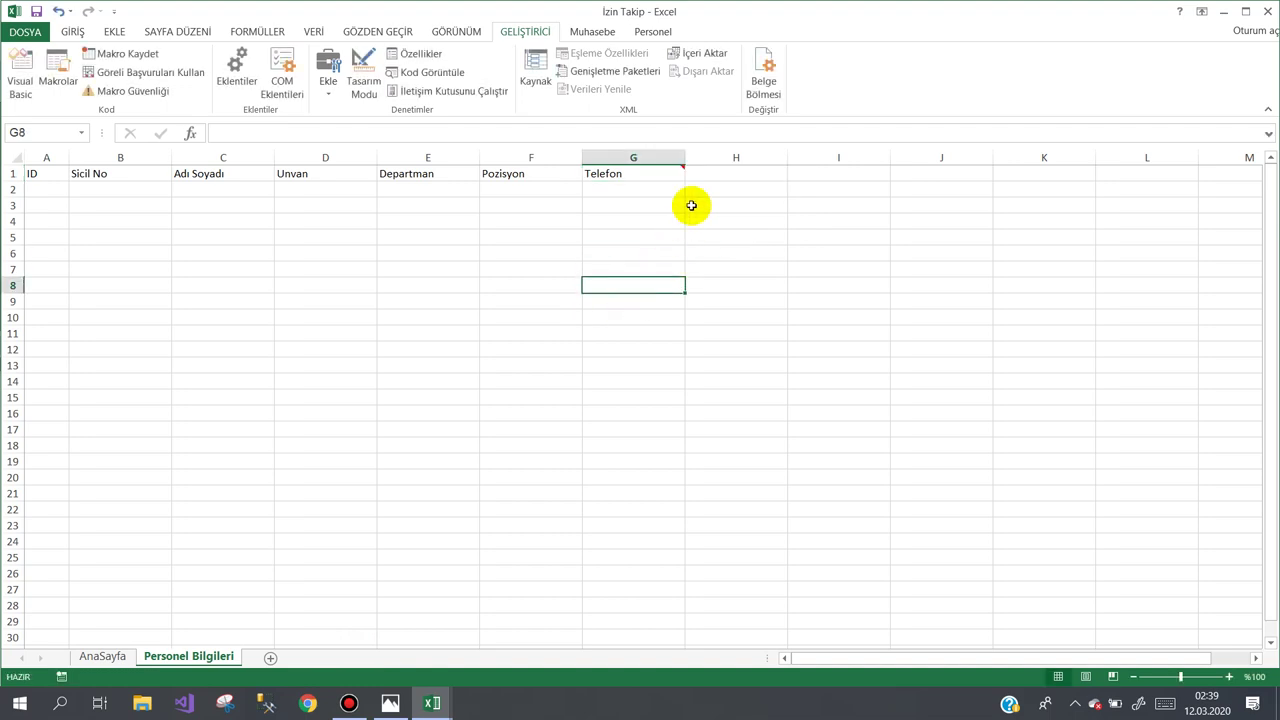
{"action": "key", "text": "ctrl+z"}
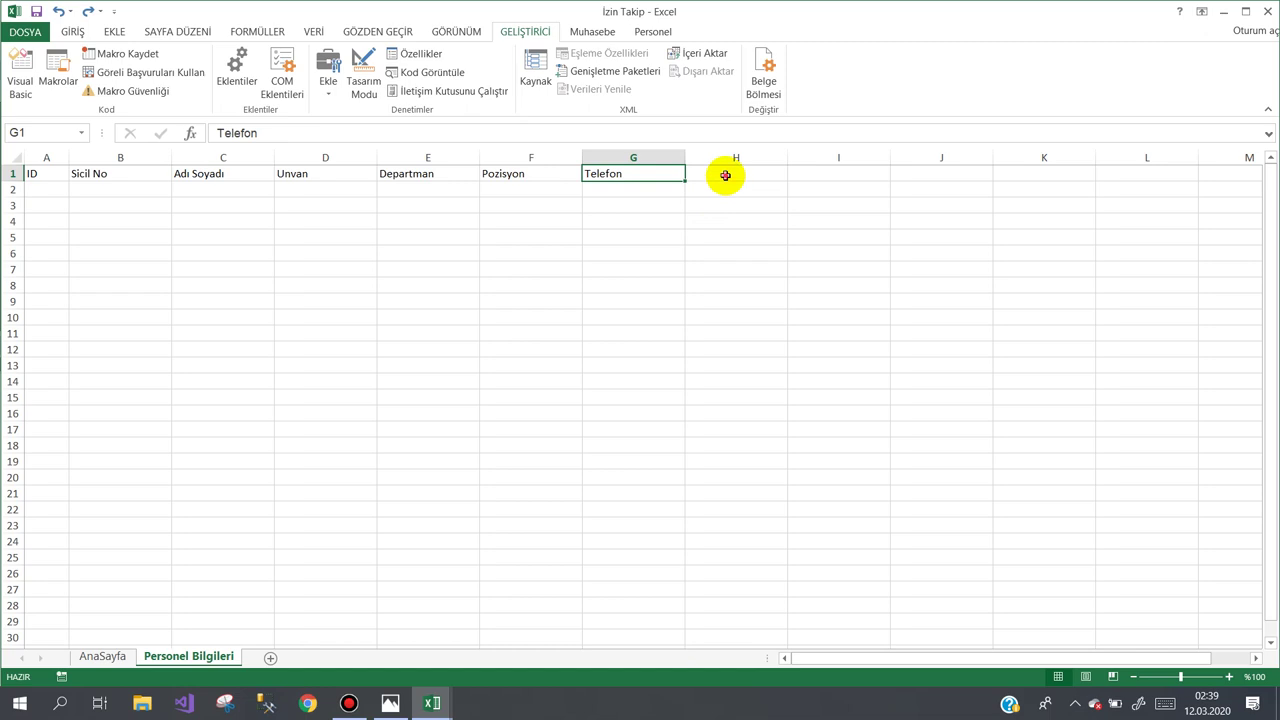
{"action": "left_click", "coordinate": [725, 175]}
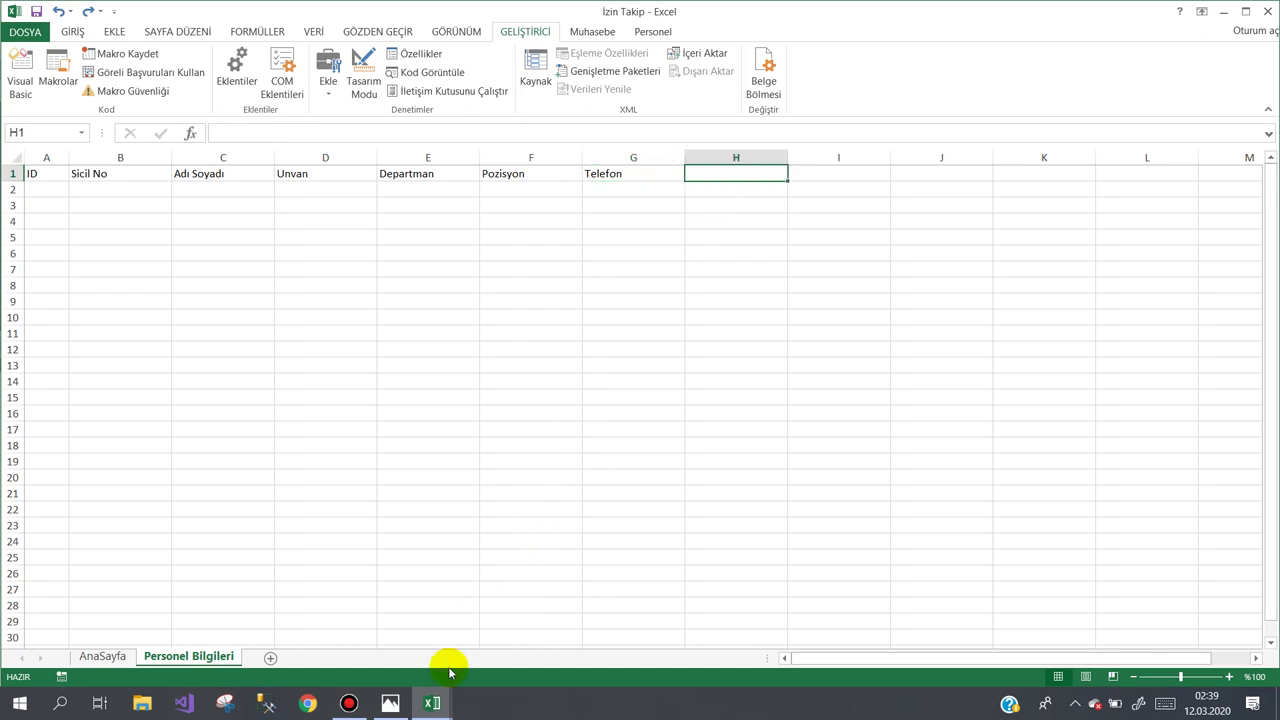
Enter Bulunacağı Adres as the header in H1.
{"action": "left_click", "coordinate": [391, 704]}
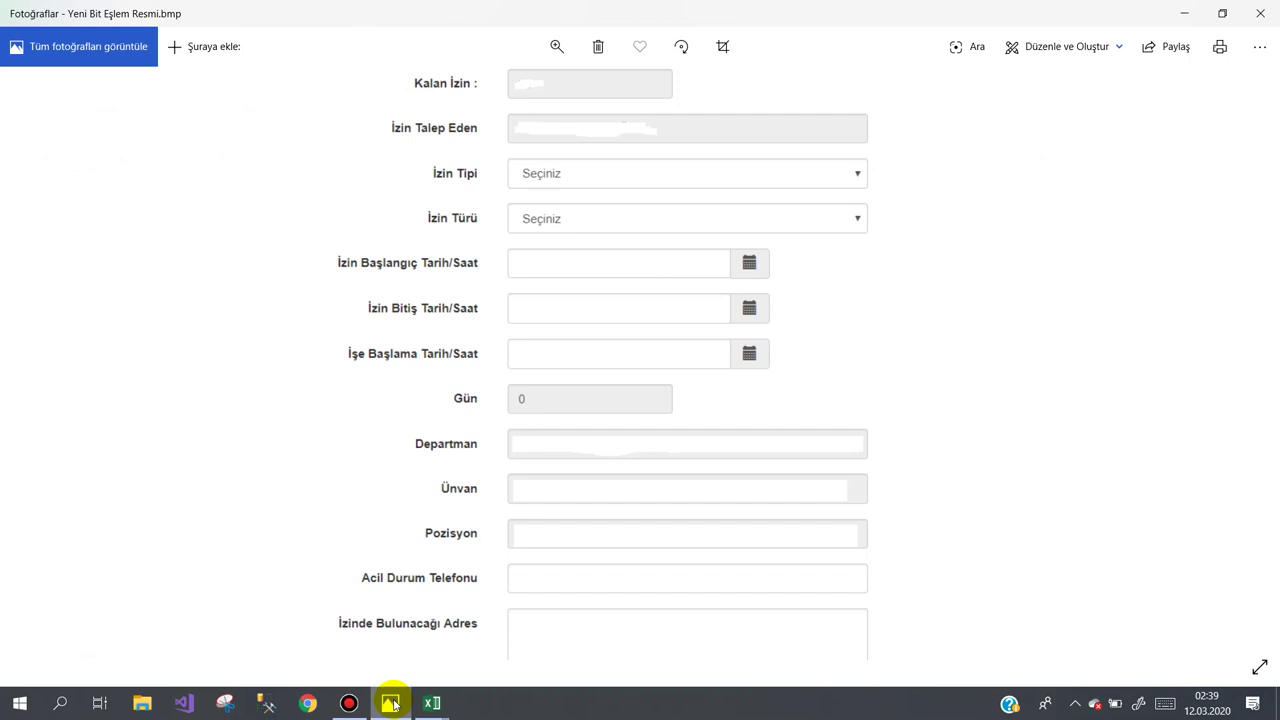
{"action": "left_click", "coordinate": [391, 704]}
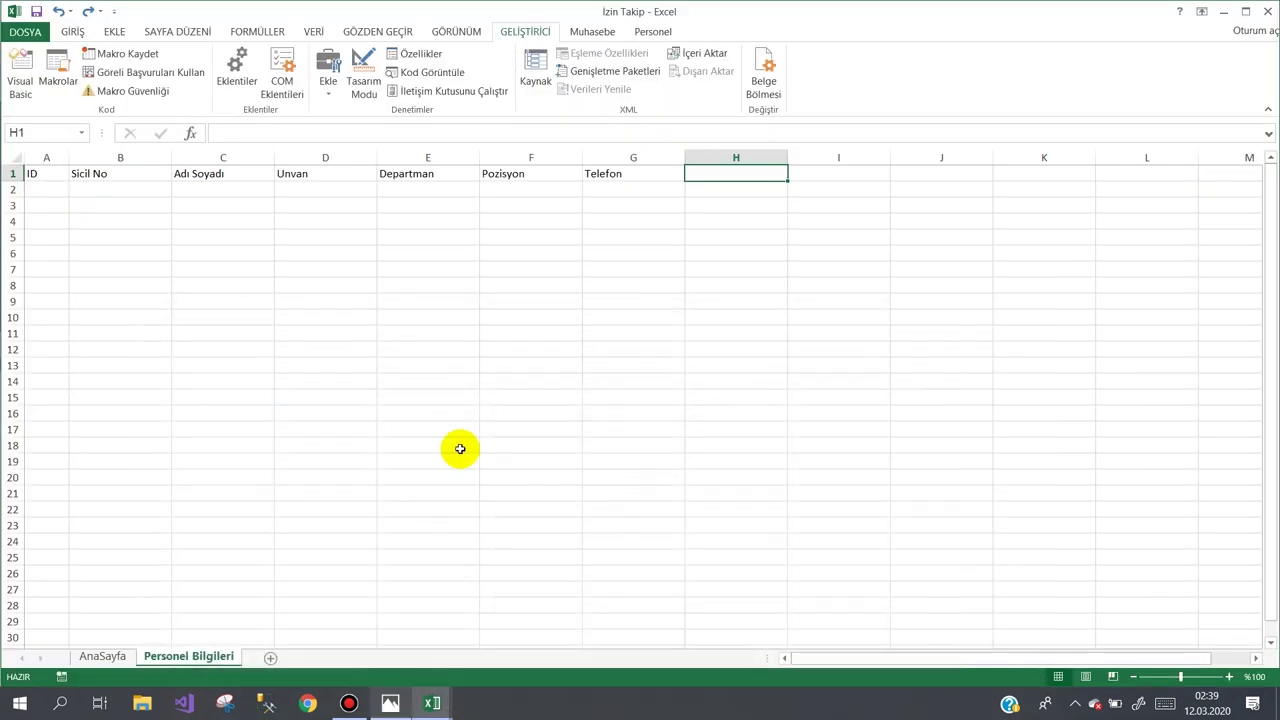
{"action": "left_click", "coordinate": [608, 174]}
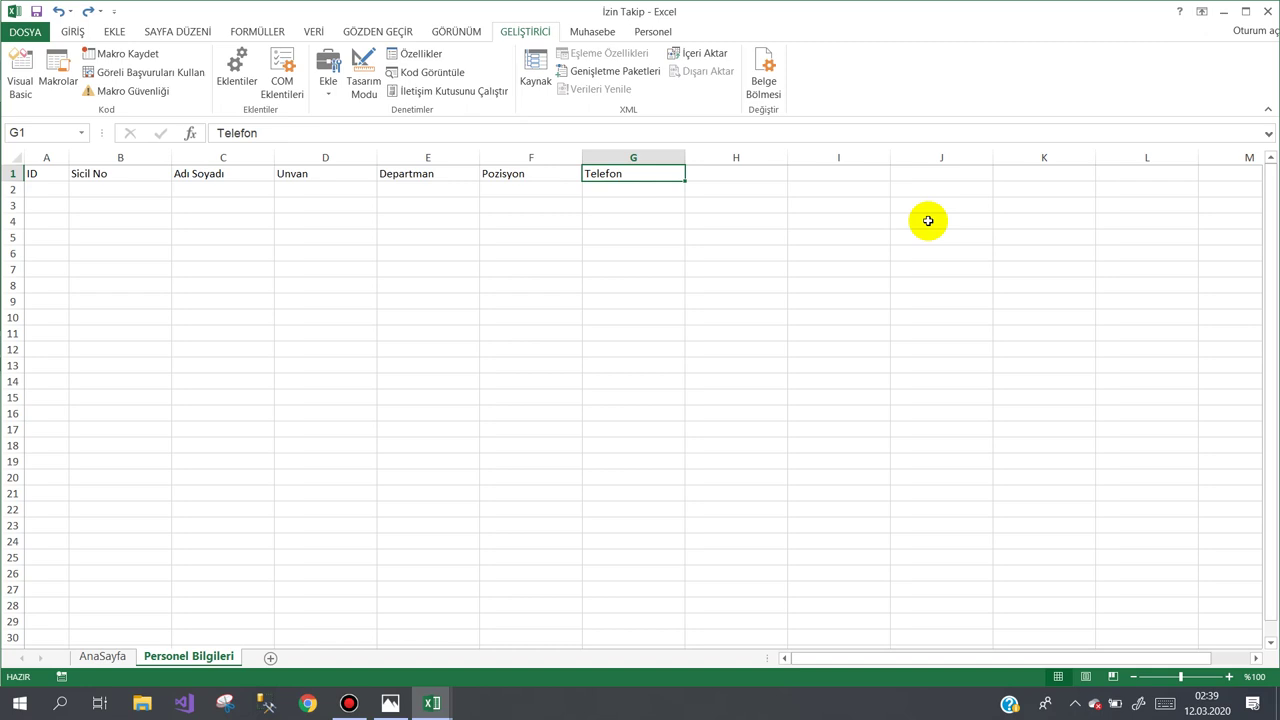
{"action": "key", "text": "Right"}
{"action": "type", "text": "Ad"}
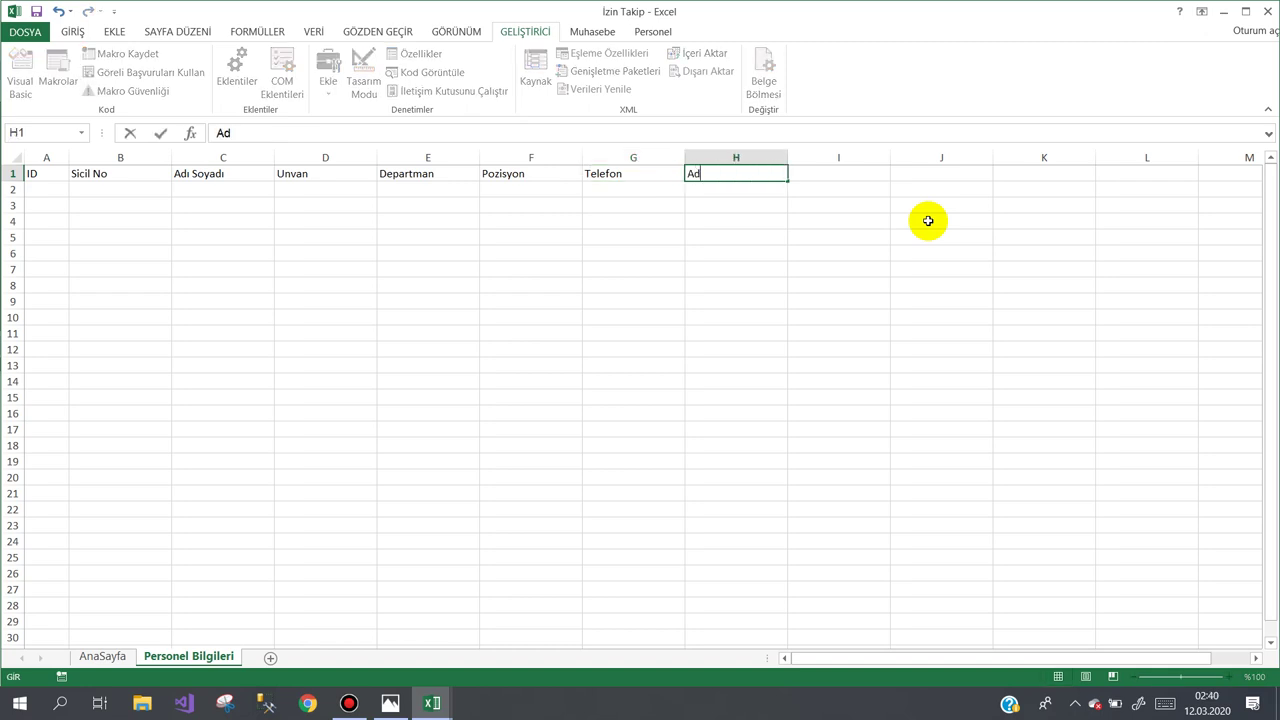
{"action": "type", "text": "res"}
{"action": "key", "text": "BackSpace"}
{"action": "key", "text": "BackSpace"}
{"action": "key", "text": "BackSpace"}
{"action": "key", "text": "BackSpace"}
{"action": "key", "text": "BackSpace"}
{"action": "type", "text": "Bulu"}
{"action": "type", "text": "nacağp"}
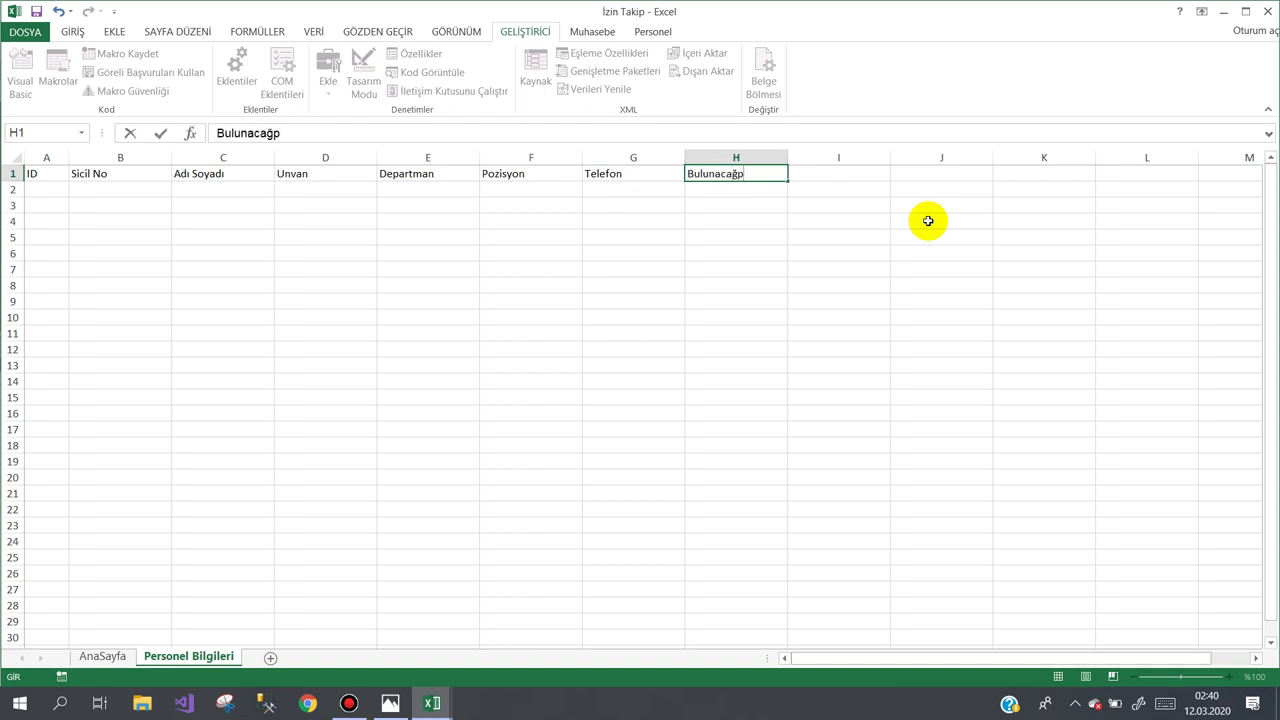
{"action": "key", "text": "BackSpace"}
{"action": "type", "text": "ı Adres"}
{"action": "key", "text": "Tab"}
Enter Açıklama in I1, then bring up the leave form image for reference.
{"action": "type", "text": "Aç"}
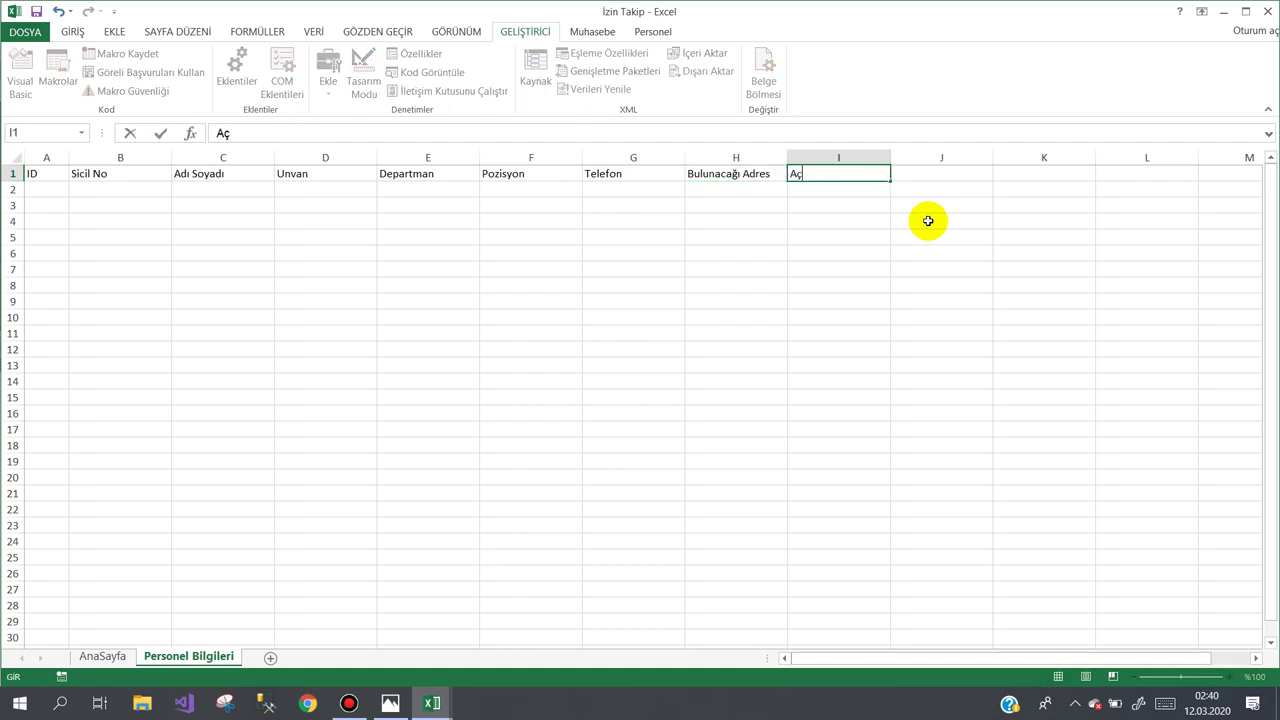
{"action": "type", "text": "ıklama"}
{"action": "key", "text": "Tab"}
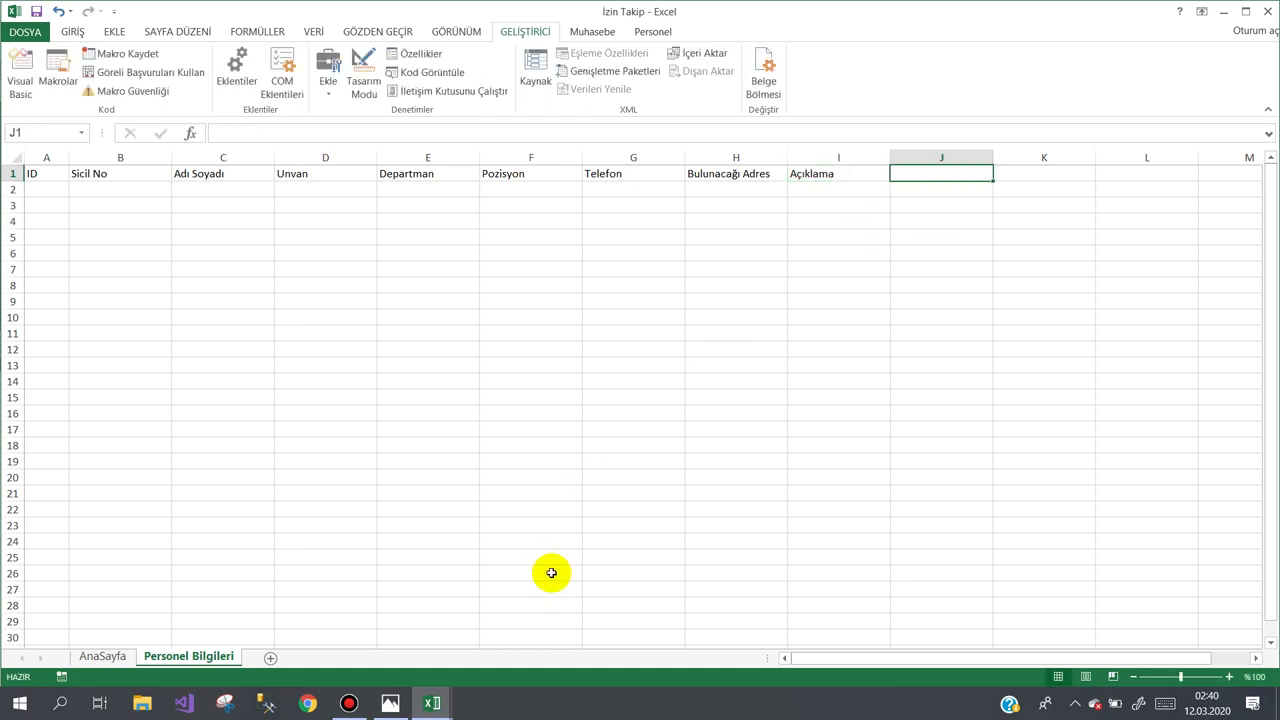
{"action": "left_click", "coordinate": [400, 705]}
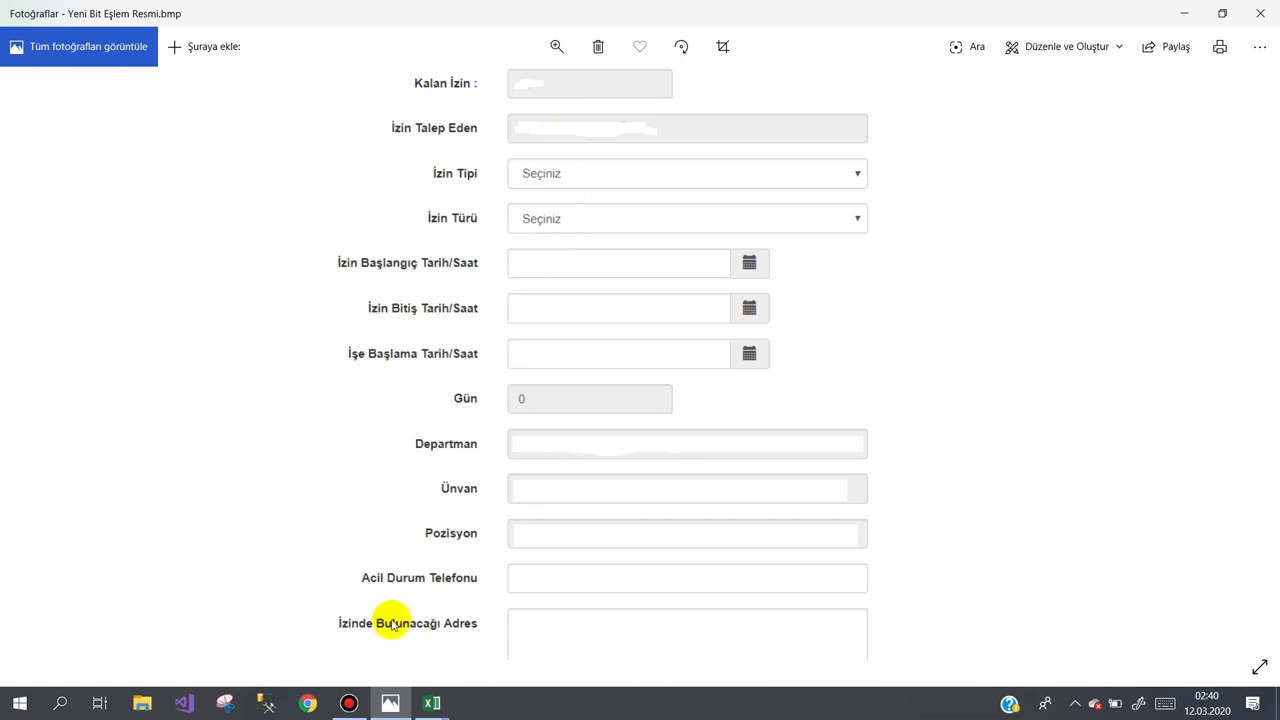
Enter the header İzin Başlama Tarihi in J1, checking the leave form image.
{"action": "mouse_move", "coordinate": [440, 709]}
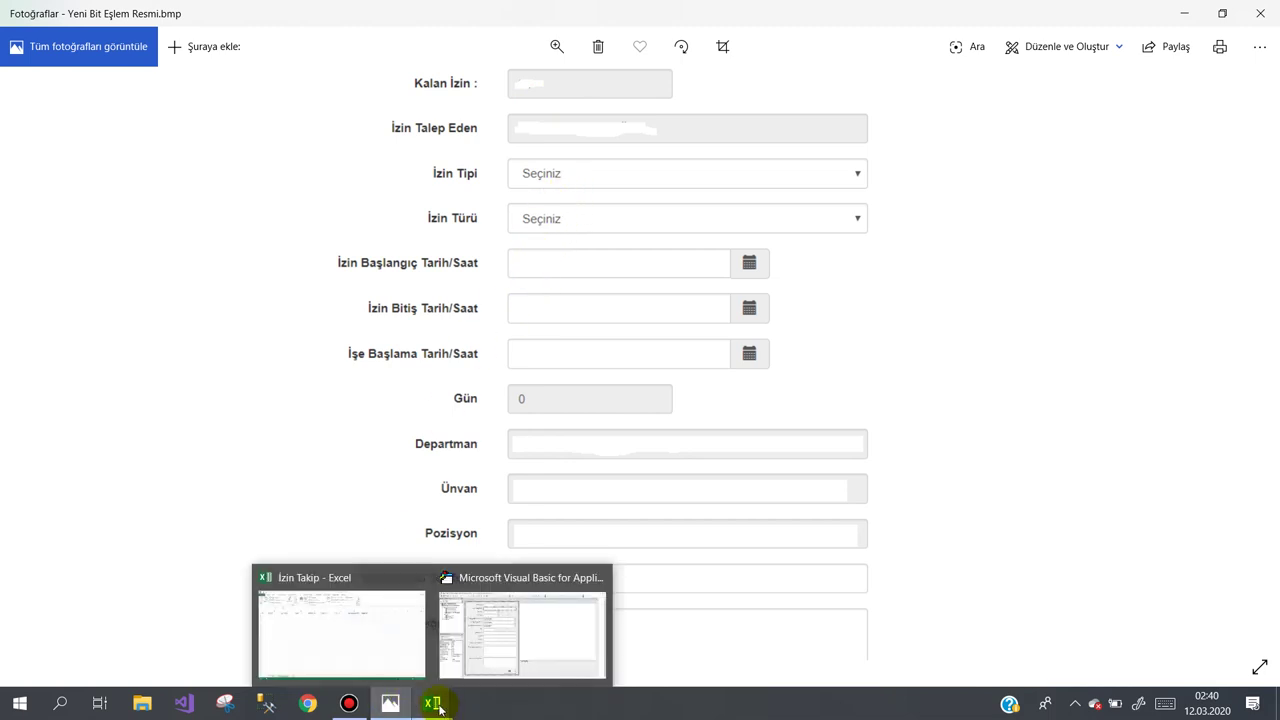
{"action": "left_click", "coordinate": [337, 631]}
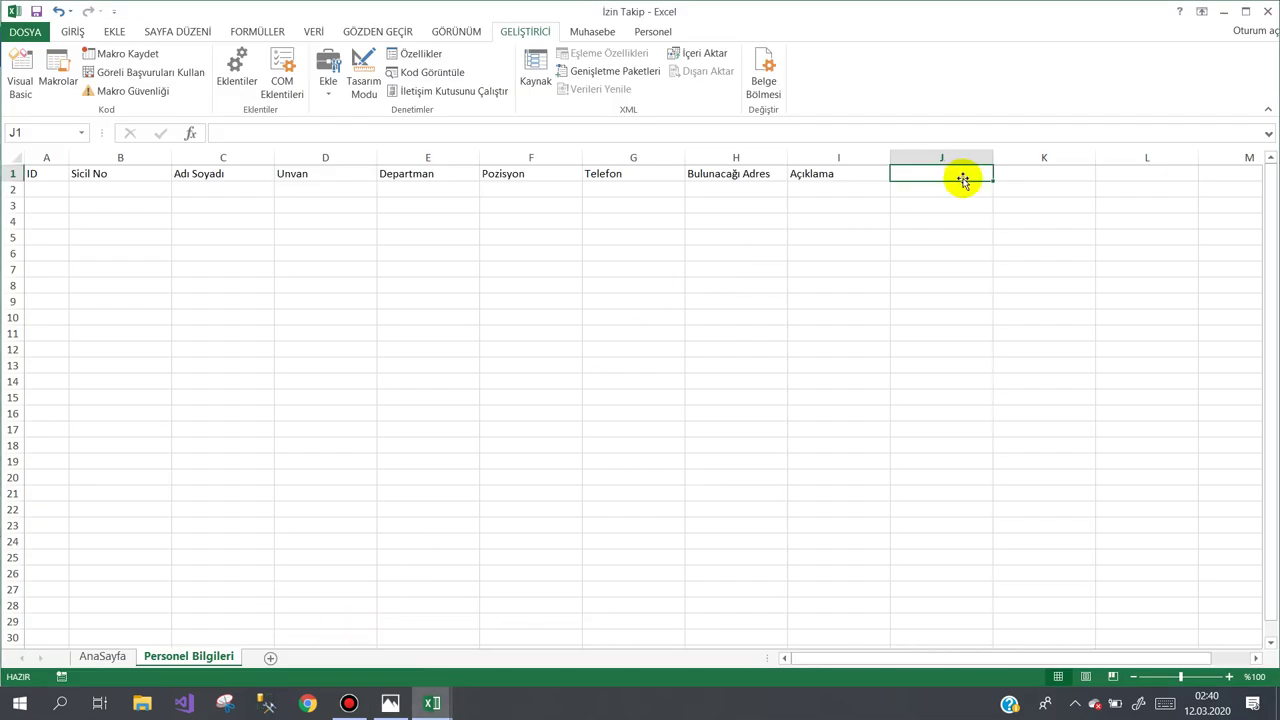
{"action": "type", "text": "İ"}
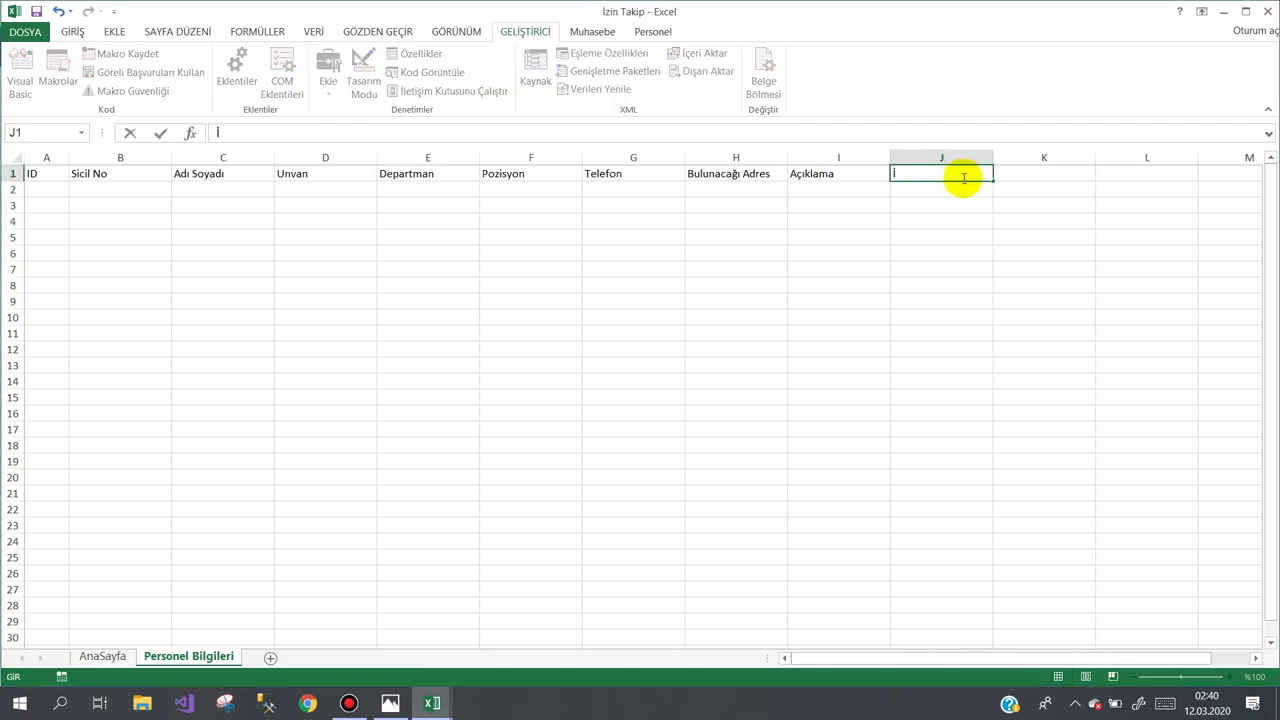
{"action": "type", "text": "zin Ba"}
{"action": "type", "text": "şlama Tarihi"}
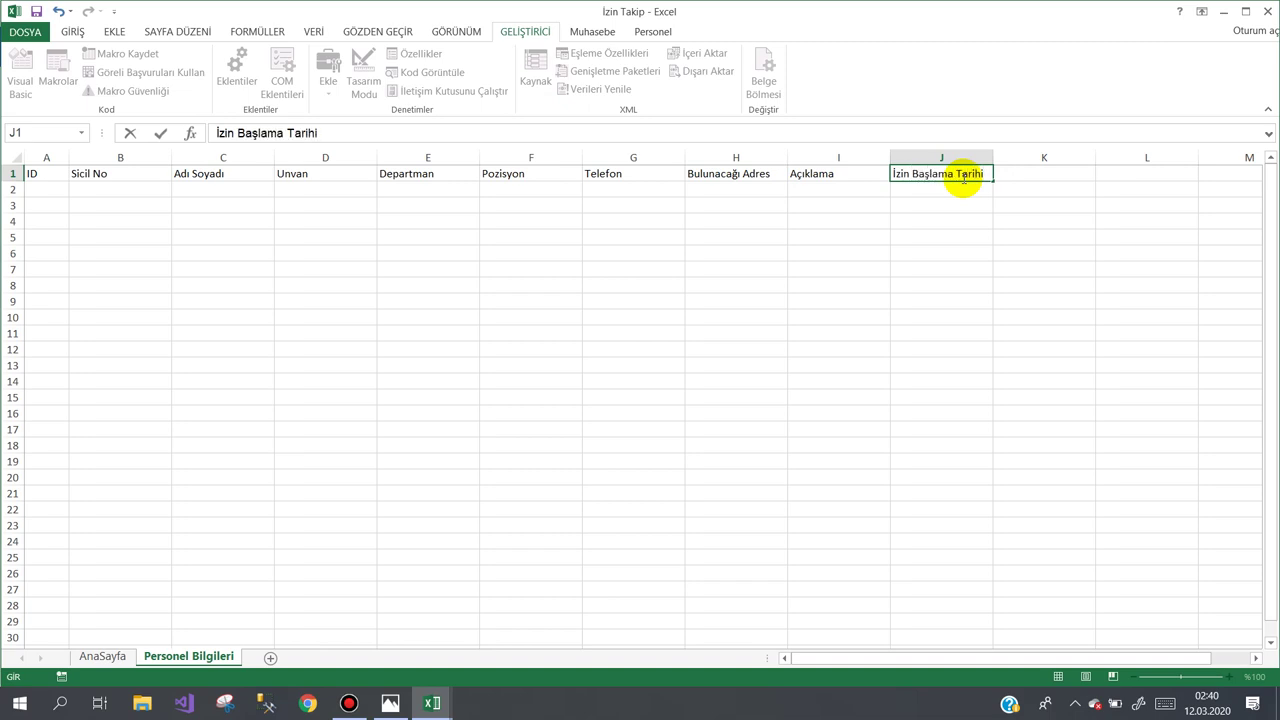
{"action": "key", "text": "Tab"}
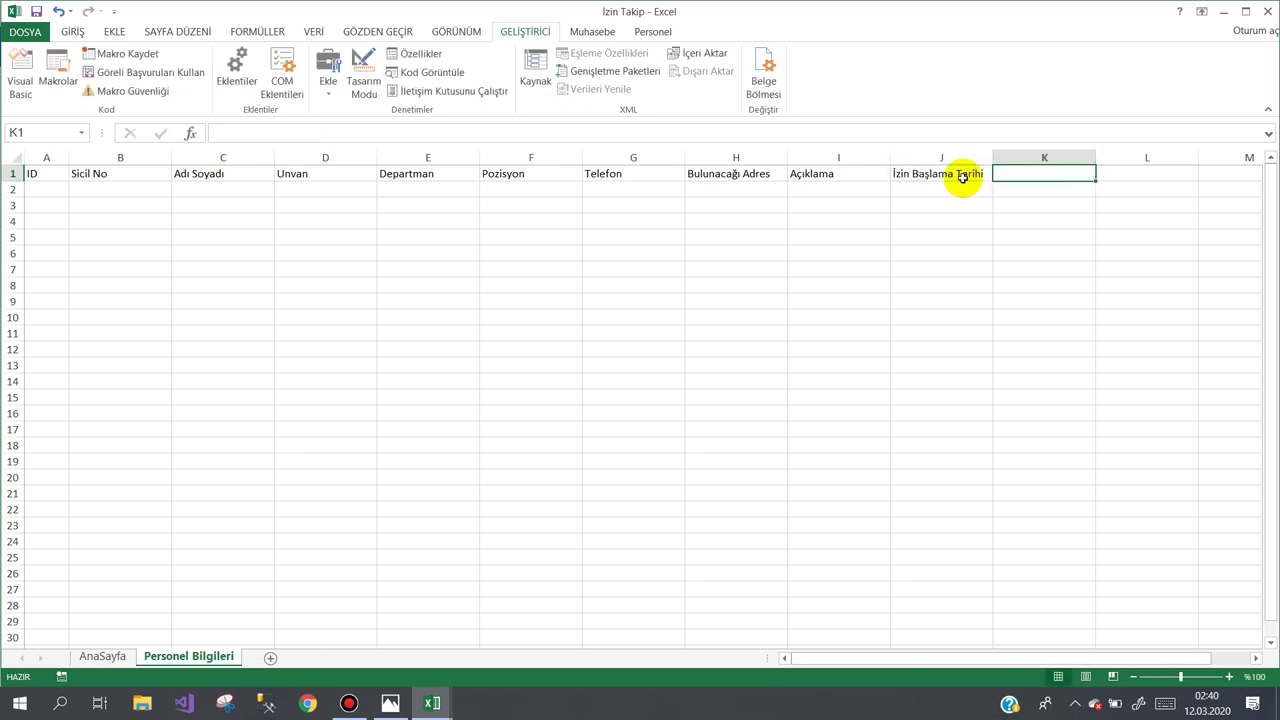
{"action": "left_click", "coordinate": [389, 703]}
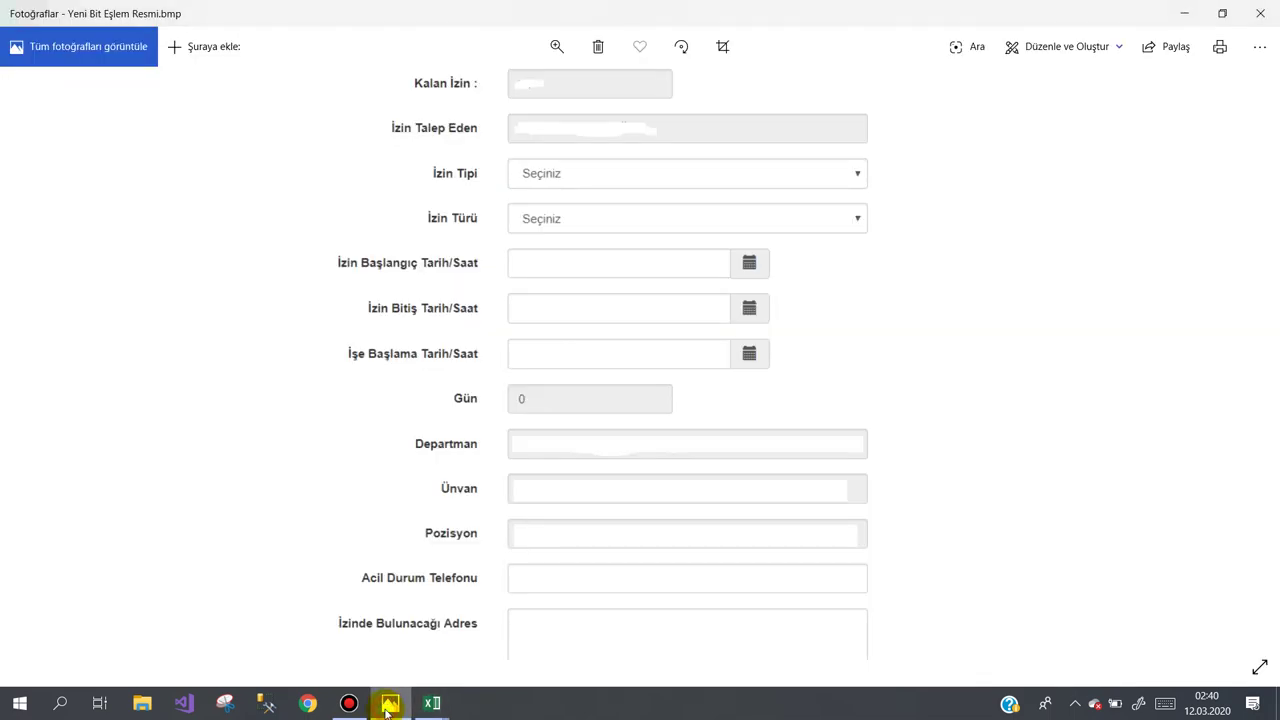
{"action": "left_click", "coordinate": [388, 705]}
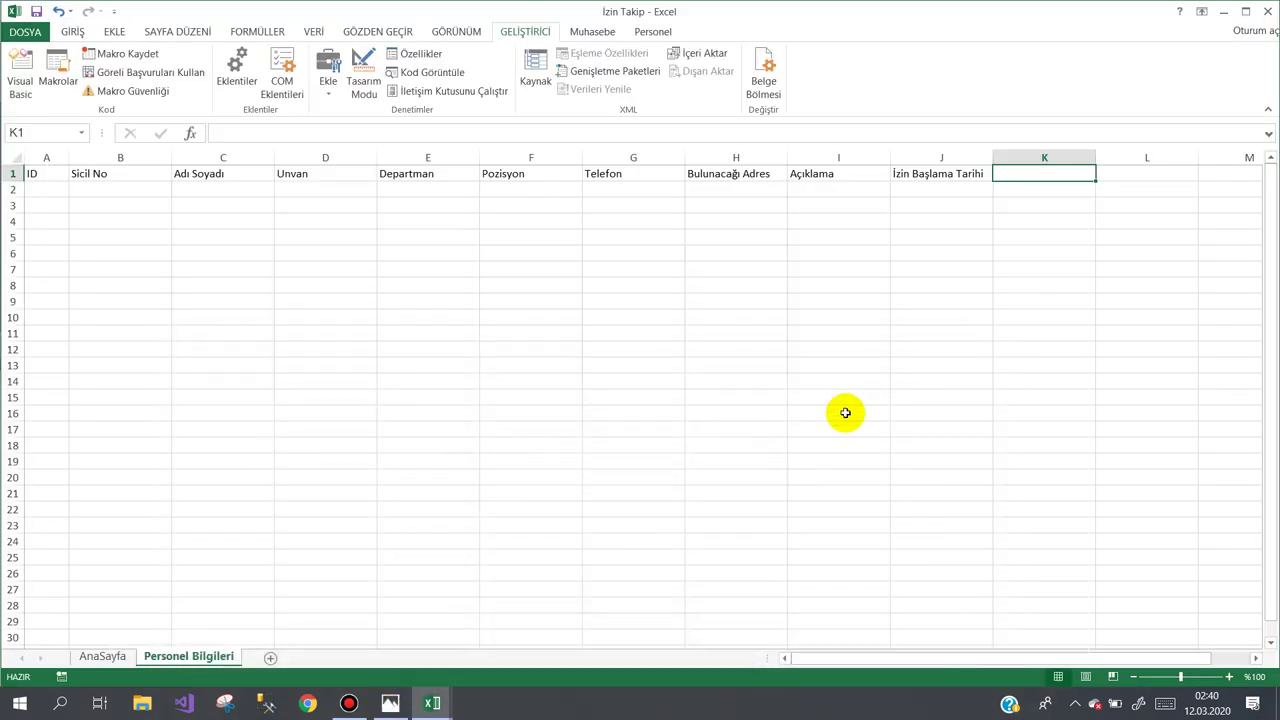
Add headers İzin Bitiş Tarihi, İşe Başlama Tarihi and Gün in K1 through M1.
{"action": "type", "text": "İzi"}
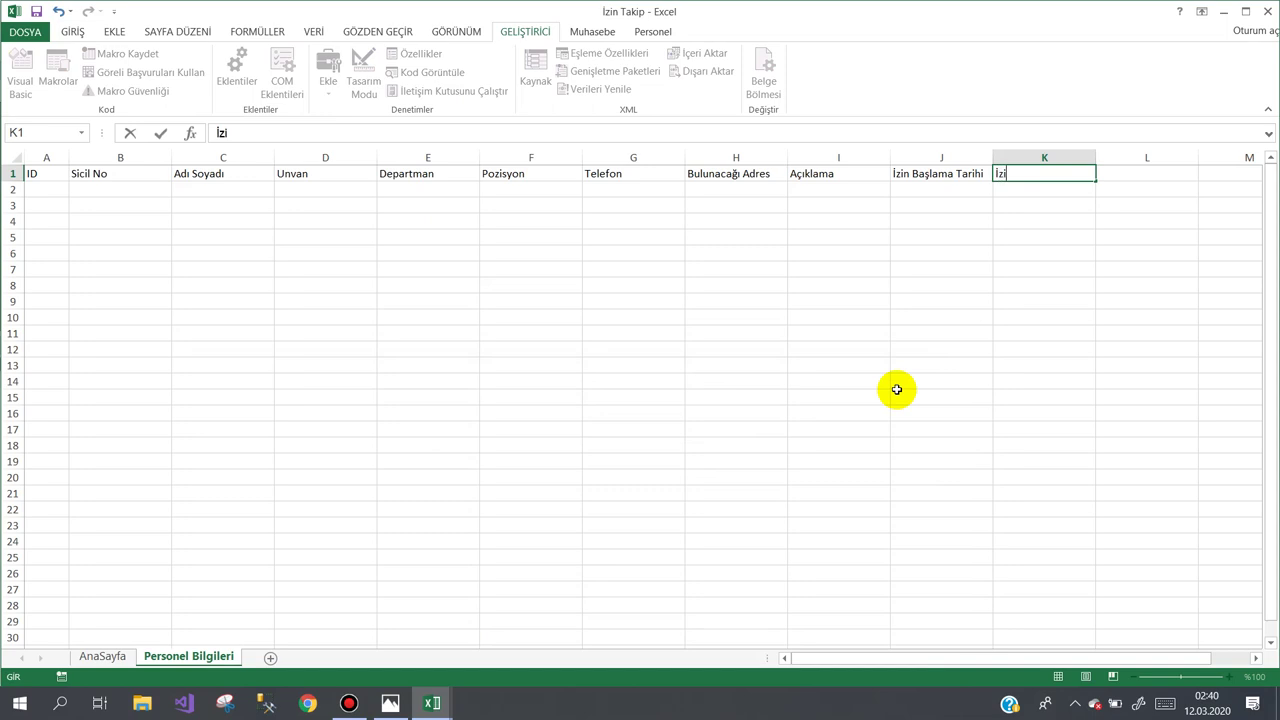
{"action": "type", "text": "n Bitiş "}
{"action": "type", "text": "Tarihi"}
{"action": "key", "text": "Tab"}
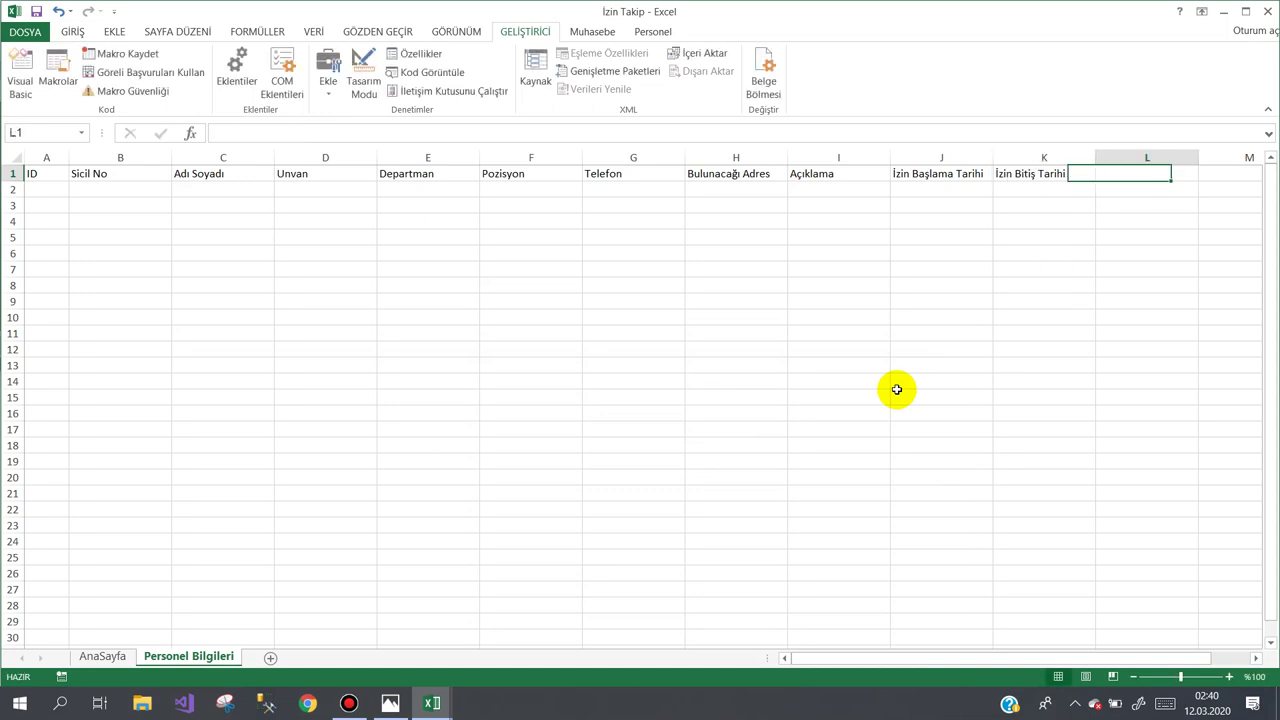
{"action": "type", "text": "İşe"}
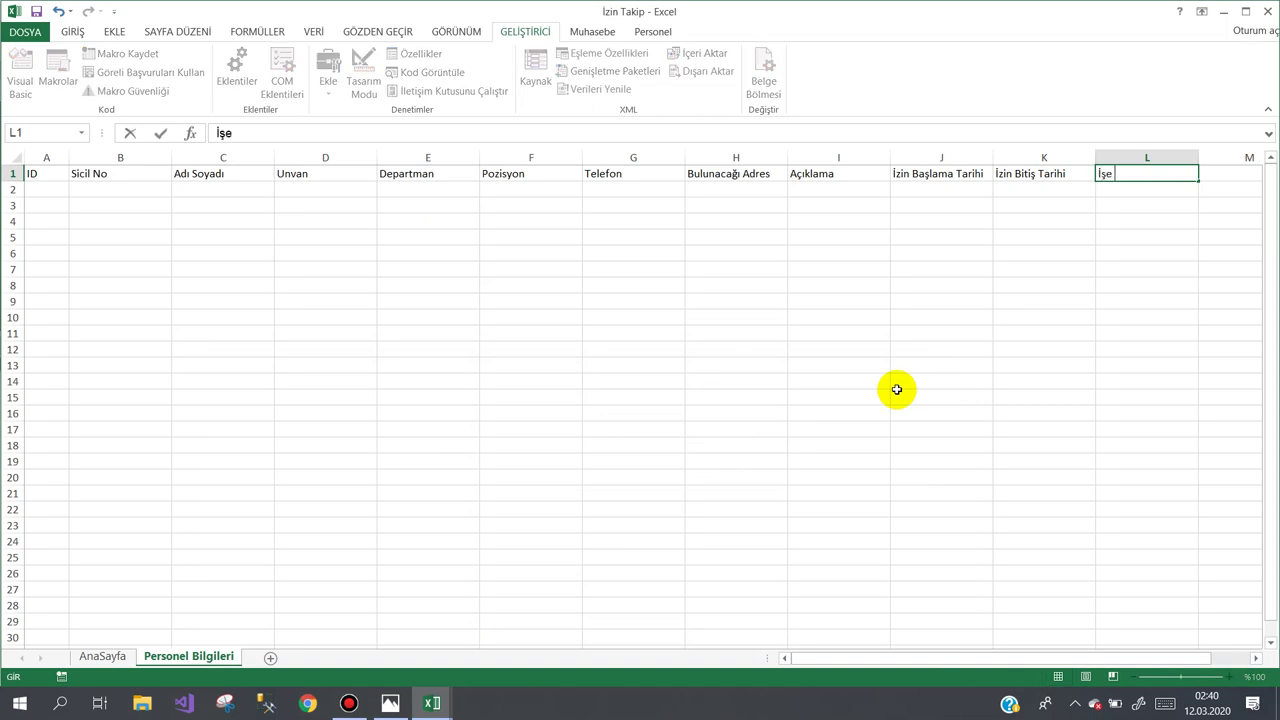
{"action": "type", "text": " Başlama T"}
{"action": "type", "text": "arihi"}
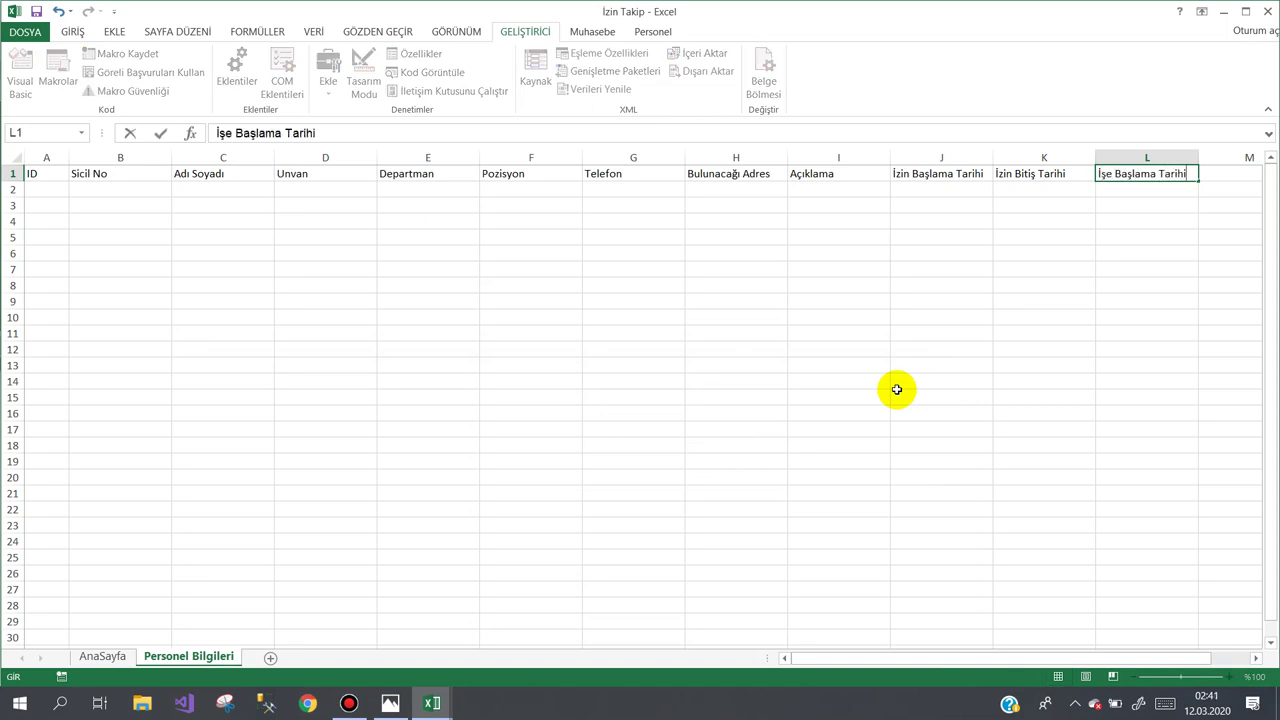
{"action": "key", "text": "Tab"}
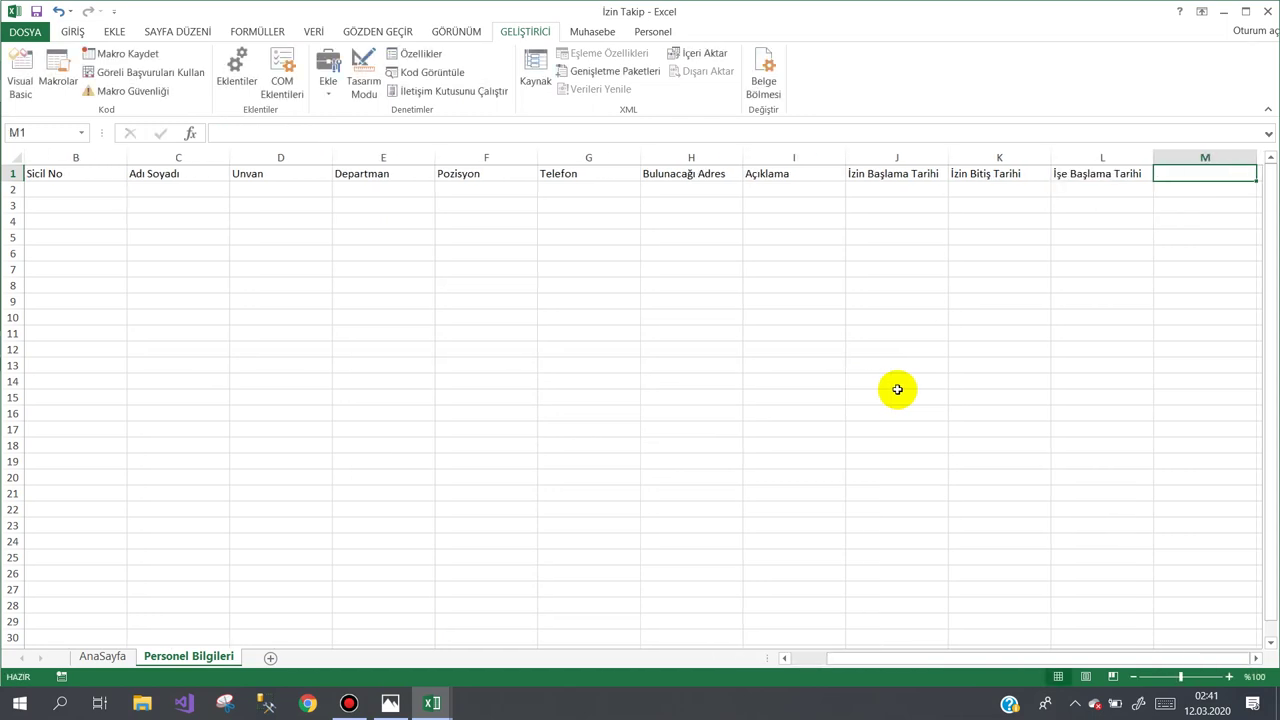
{"action": "type", "text": "G"}
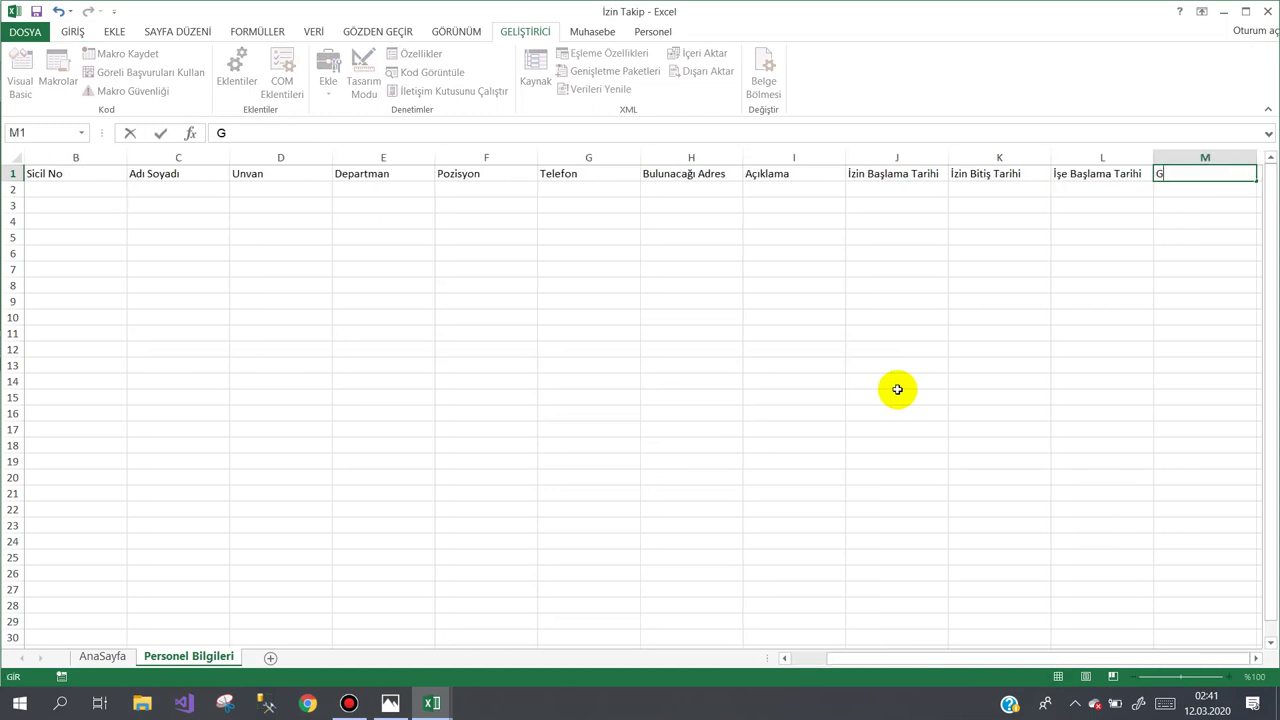
{"action": "type", "text": "ün"}
{"action": "key", "text": "BackSpace"}
{"action": "key", "text": "BackSpace"}
{"action": "type", "text": "Gün"}
{"action": "key", "text": "Tab"}
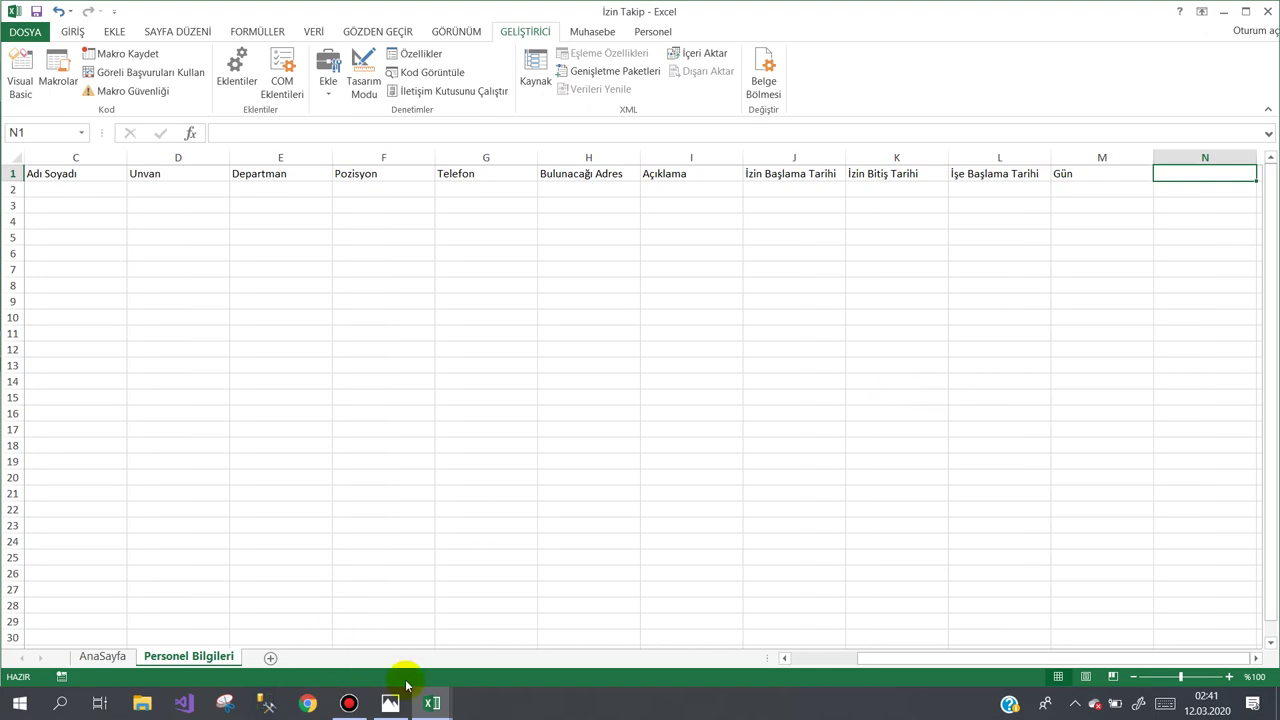
Compare the headers against the İzin Giriş Formu designer in VBA, then return to Excel.
{"action": "mouse_move", "coordinate": [431, 703]}
{"action": "left_click", "coordinate": [465, 633]}
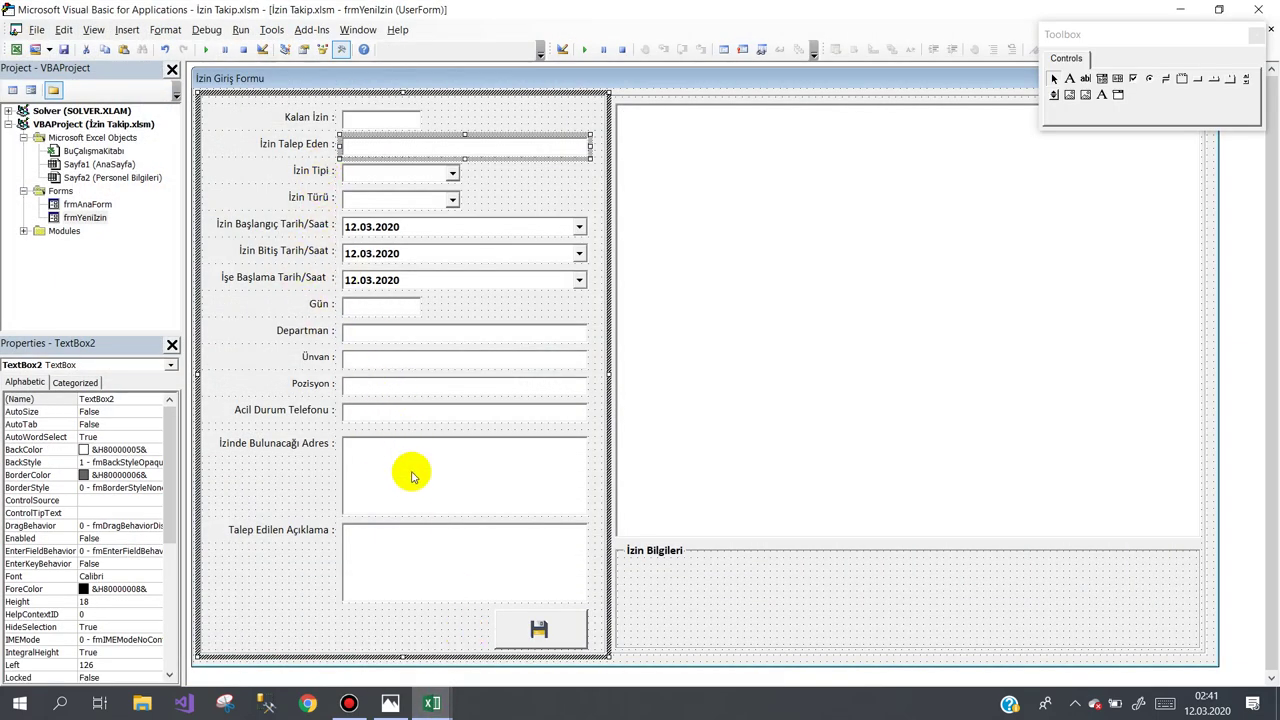
{"action": "mouse_move", "coordinate": [431, 706]}
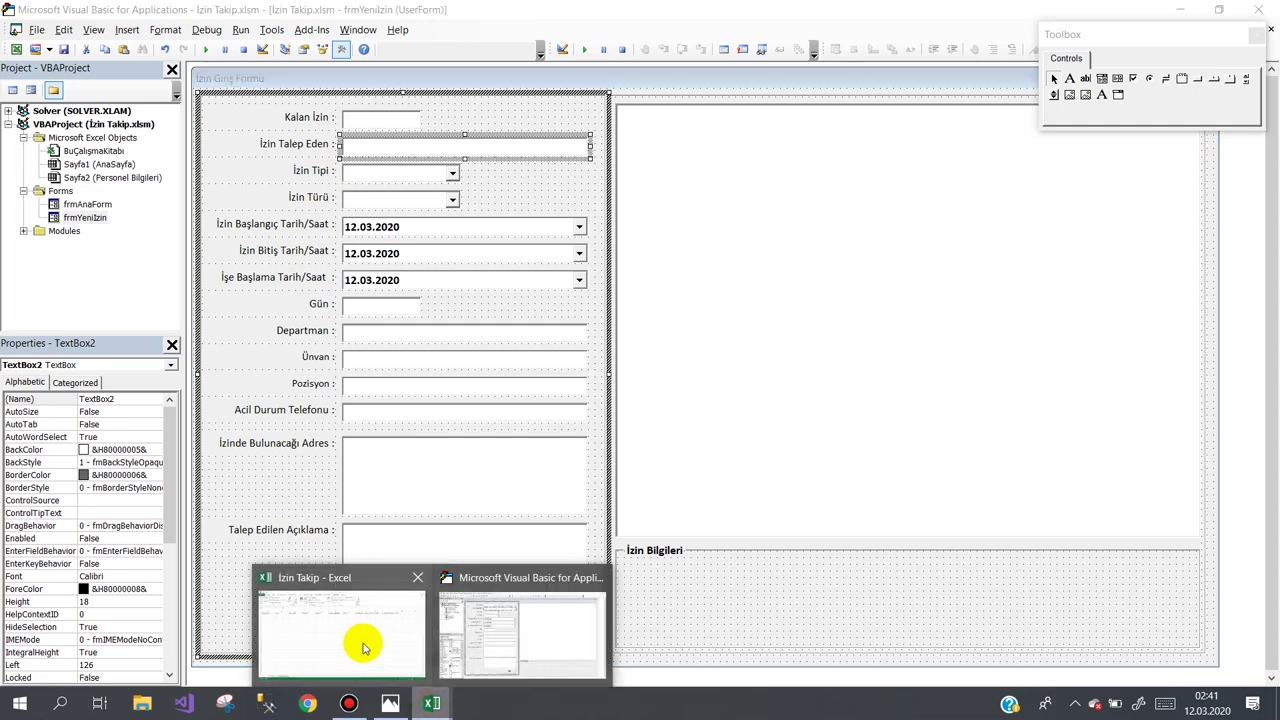
{"action": "left_click", "coordinate": [363, 641]}
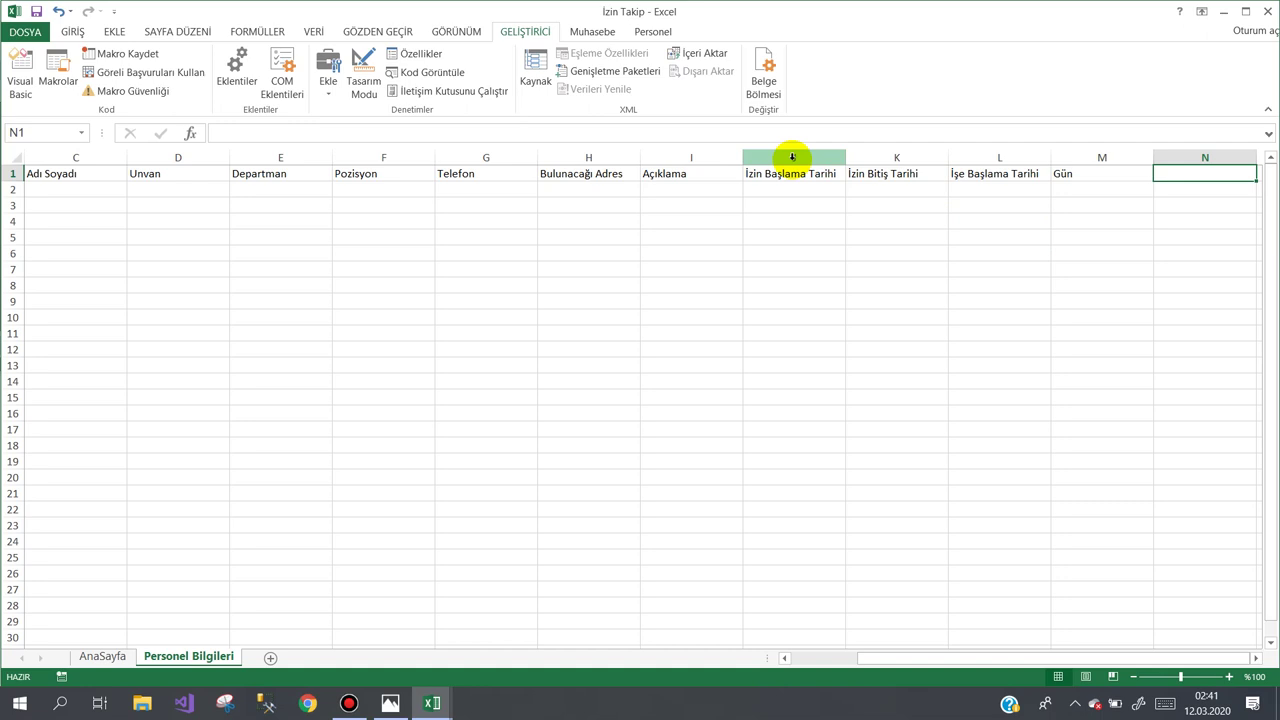
Move the Telefon, address and description columns from G–I over to N–P.
{"action": "left_click", "coordinate": [494, 158]}
{"action": "left_click_drag", "start_coordinate": [494, 158], "coordinate": [645, 160]}
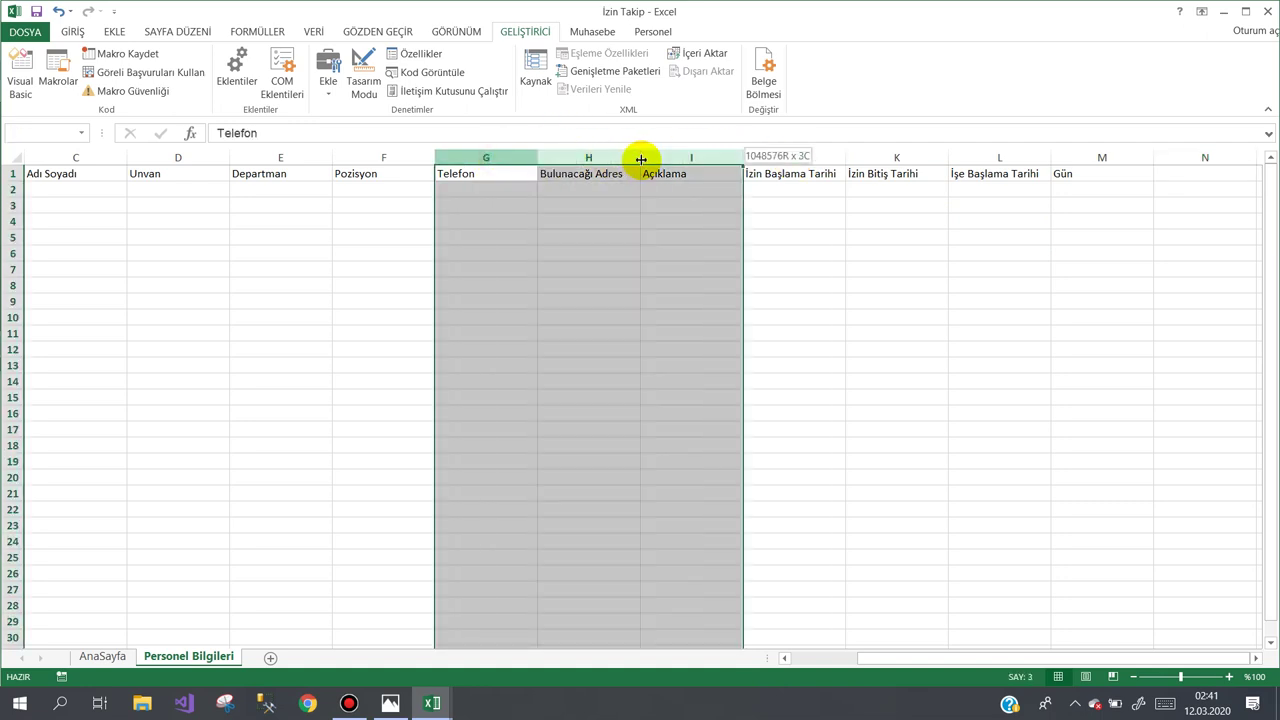
{"action": "mouse_move", "coordinate": [742, 242]}
{"action": "left_mouse_down"}
{"action": "mouse_move", "coordinate": [858, 258]}
{"action": "mouse_move", "coordinate": [96, 203]}
{"action": "mouse_move", "coordinate": [767, 208]}
{"action": "left_mouse_up"}
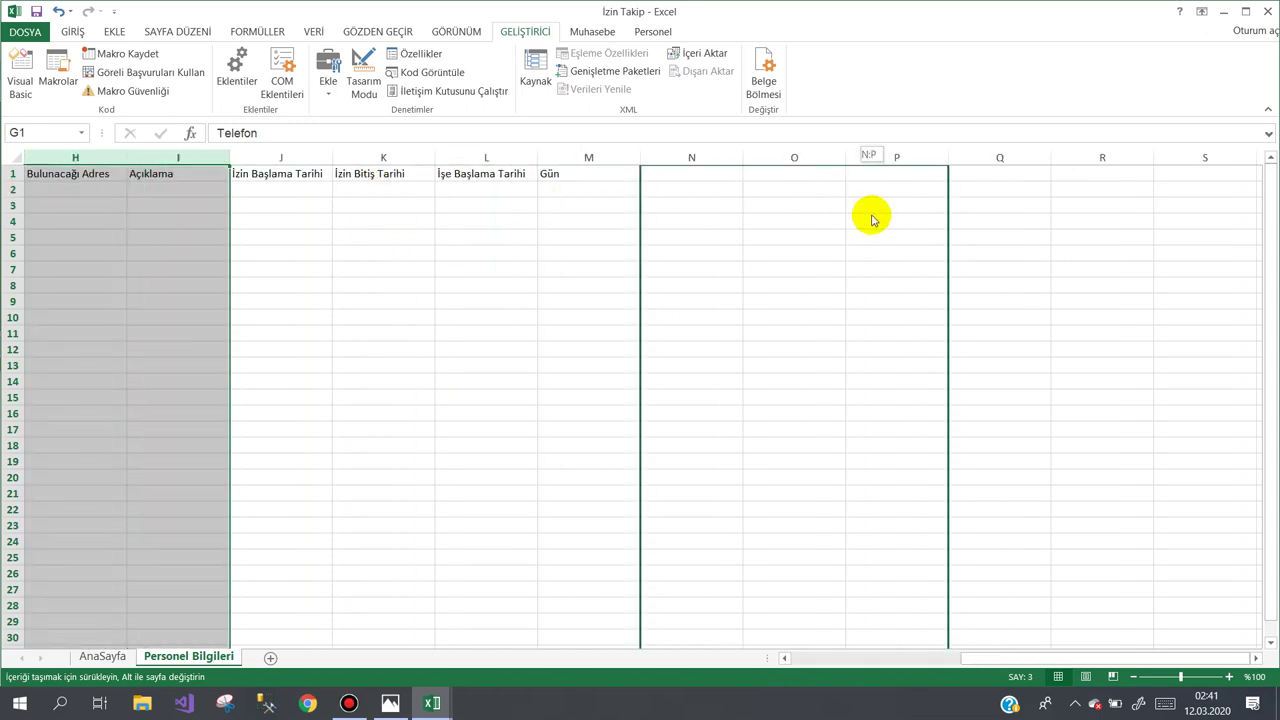
{"action": "left_click_drag", "start_coordinate": [767, 208], "coordinate": [869, 212]}
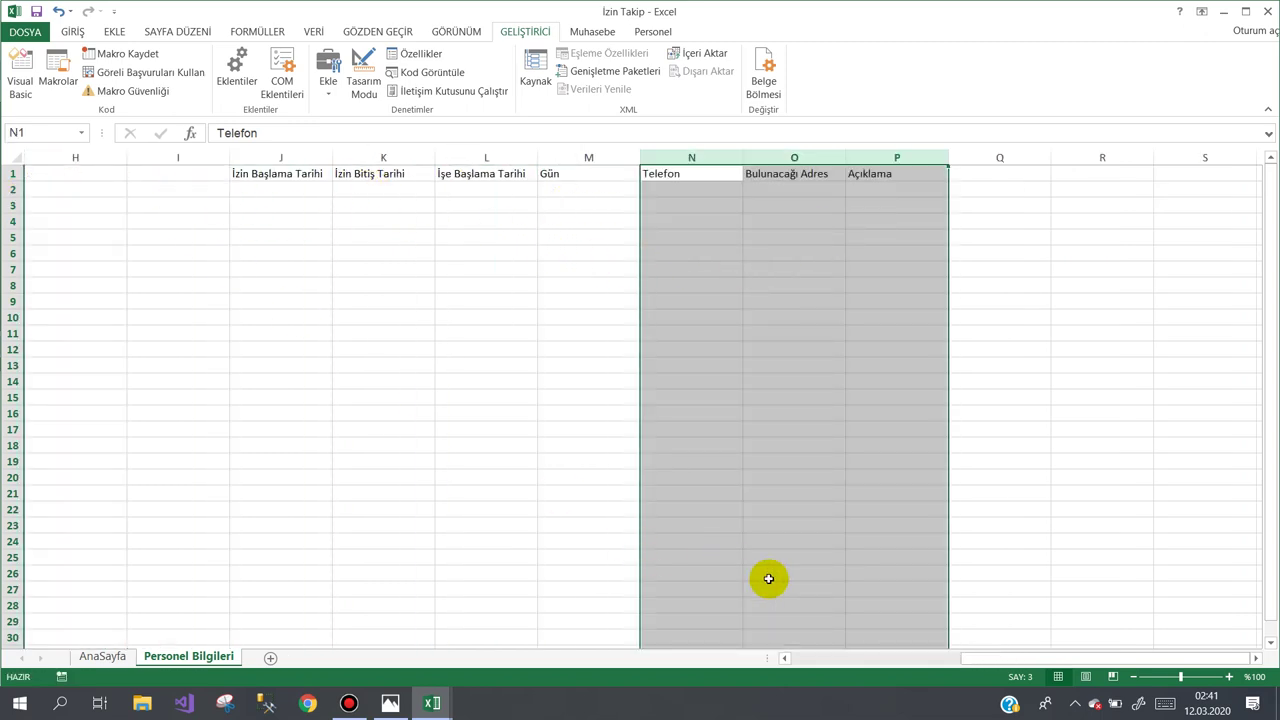
{"action": "left_click_drag", "start_coordinate": [985, 665], "coordinate": [897, 662]}
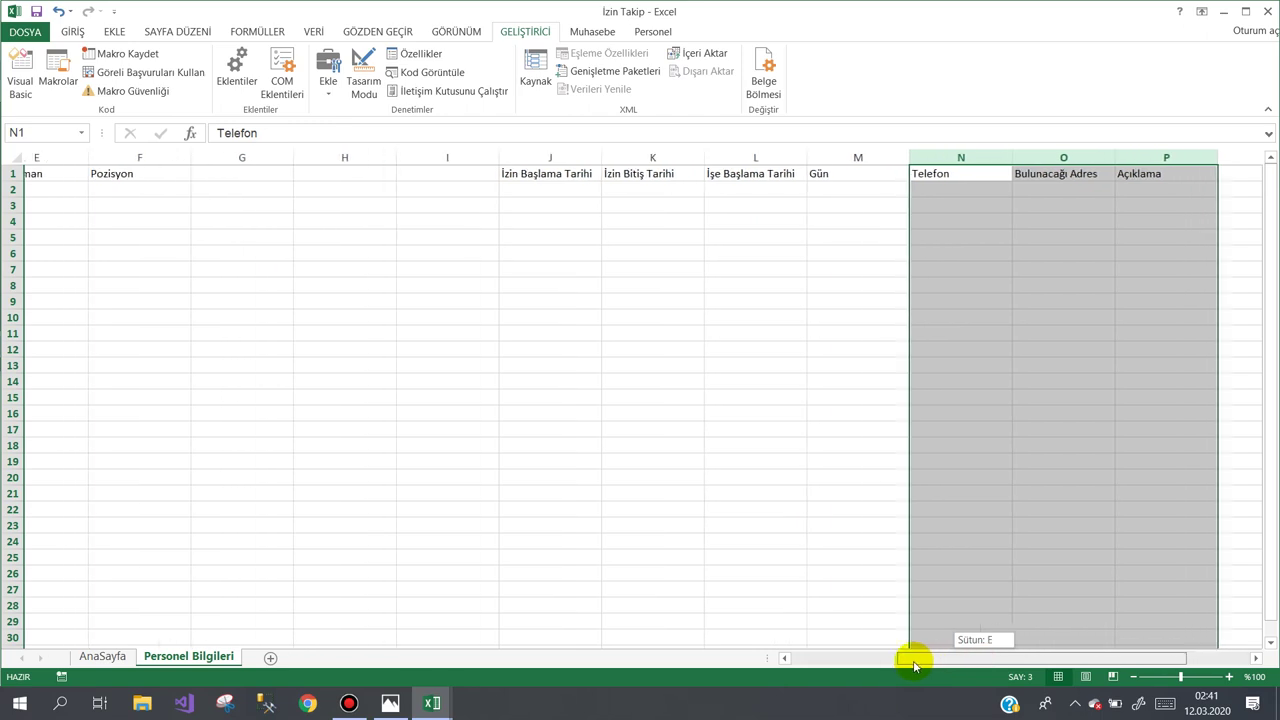
{"action": "left_click", "coordinate": [374, 186]}
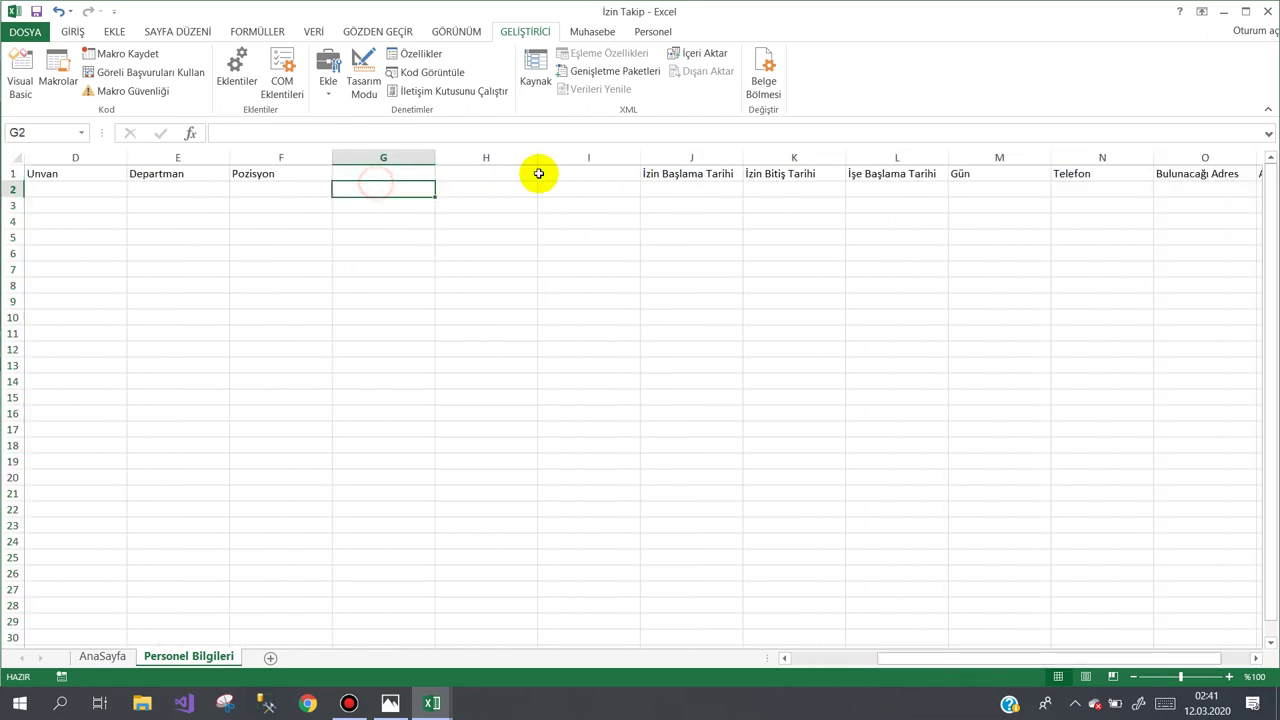
Type the headers İzin Tipi in G1 and İzin Türü in H1.
{"action": "left_click", "coordinate": [418, 174]}
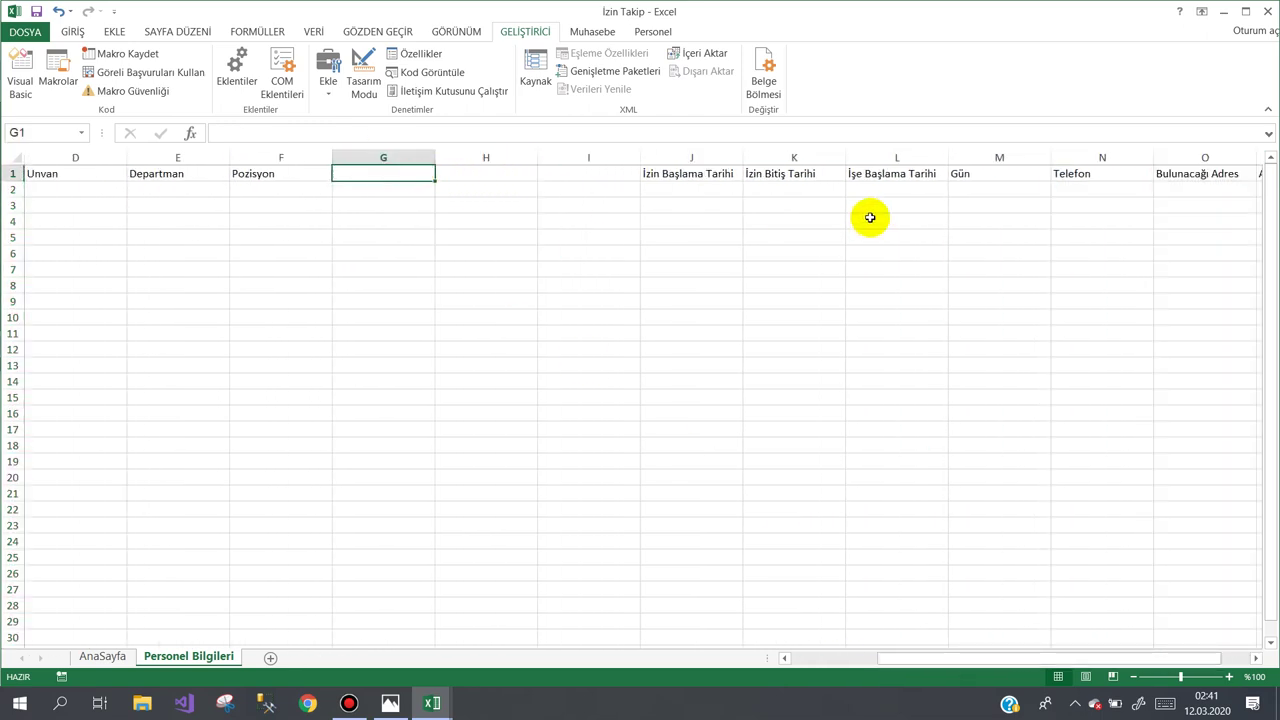
{"action": "type", "text": "İzin Ti"}
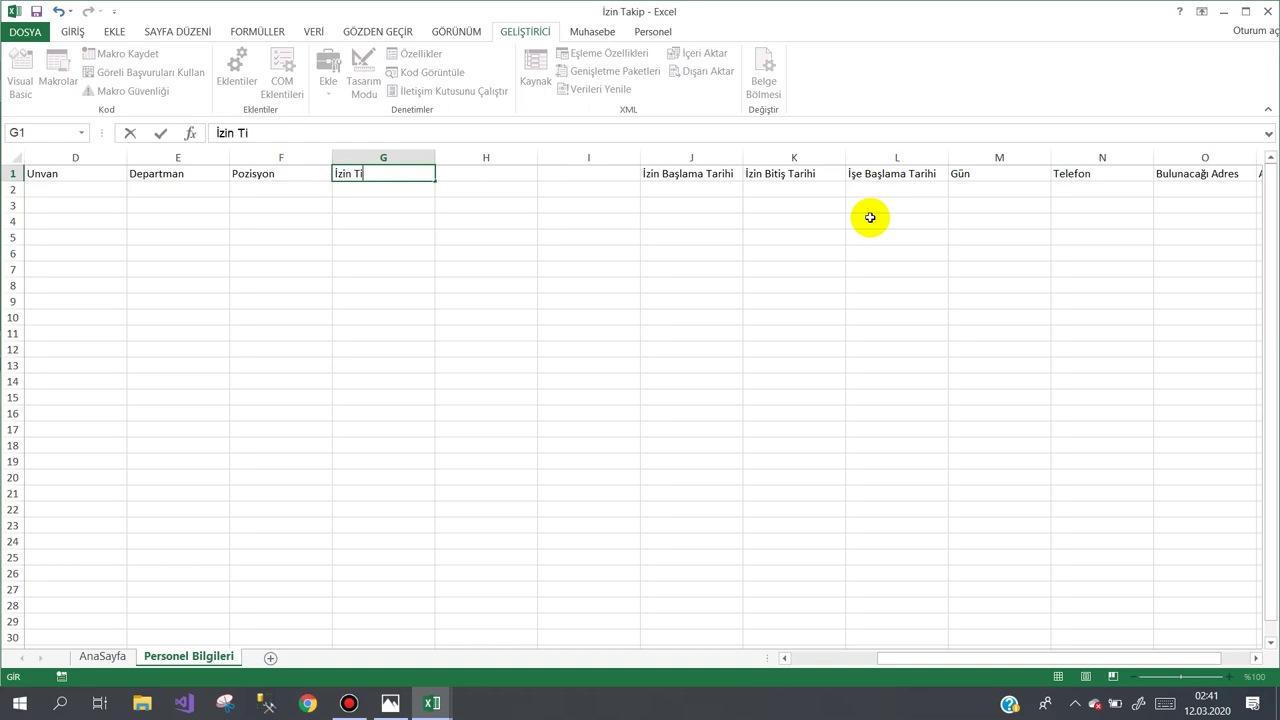
{"action": "type", "text": "pi"}
{"action": "key", "text": "Tab"}
{"action": "type", "text": "İzin "}
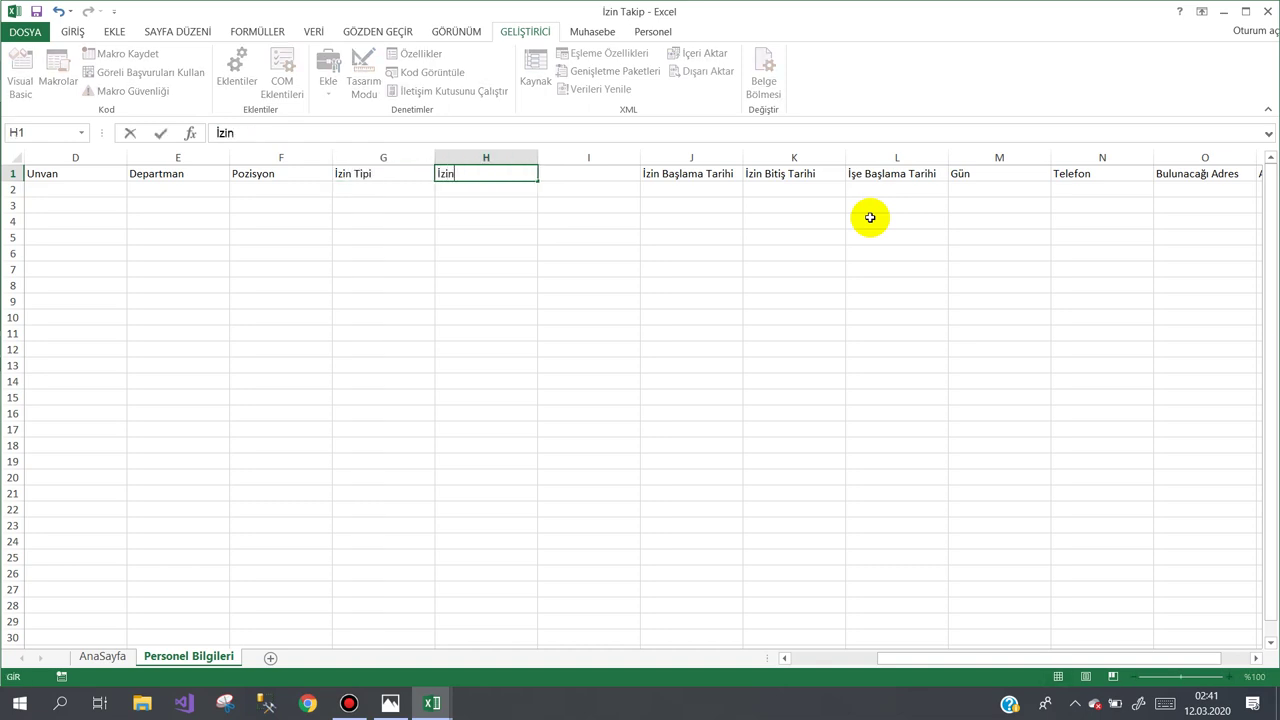
{"action": "type", "text": "Türü"}
{"action": "left_click", "coordinate": [608, 284]}
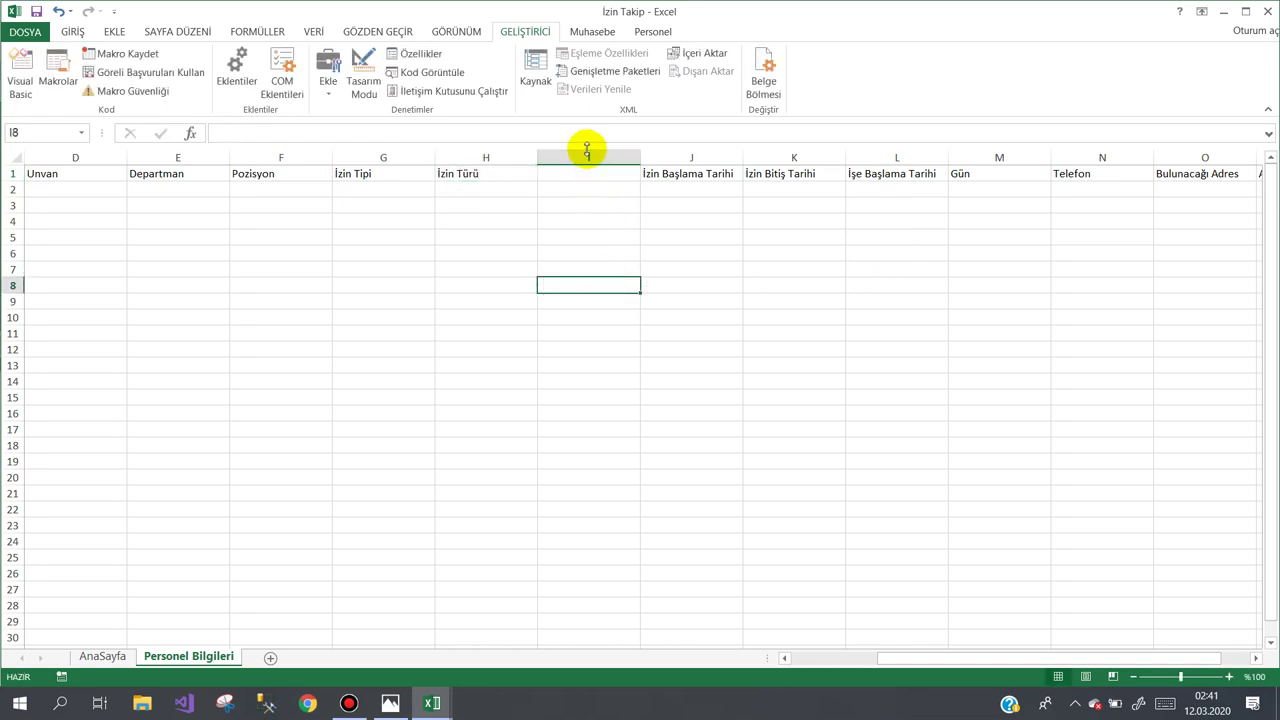
Bring up the context menu for the empty column I to delete it.
{"action": "left_click", "coordinate": [578, 160]}
{"action": "right_click", "coordinate": [580, 160]}
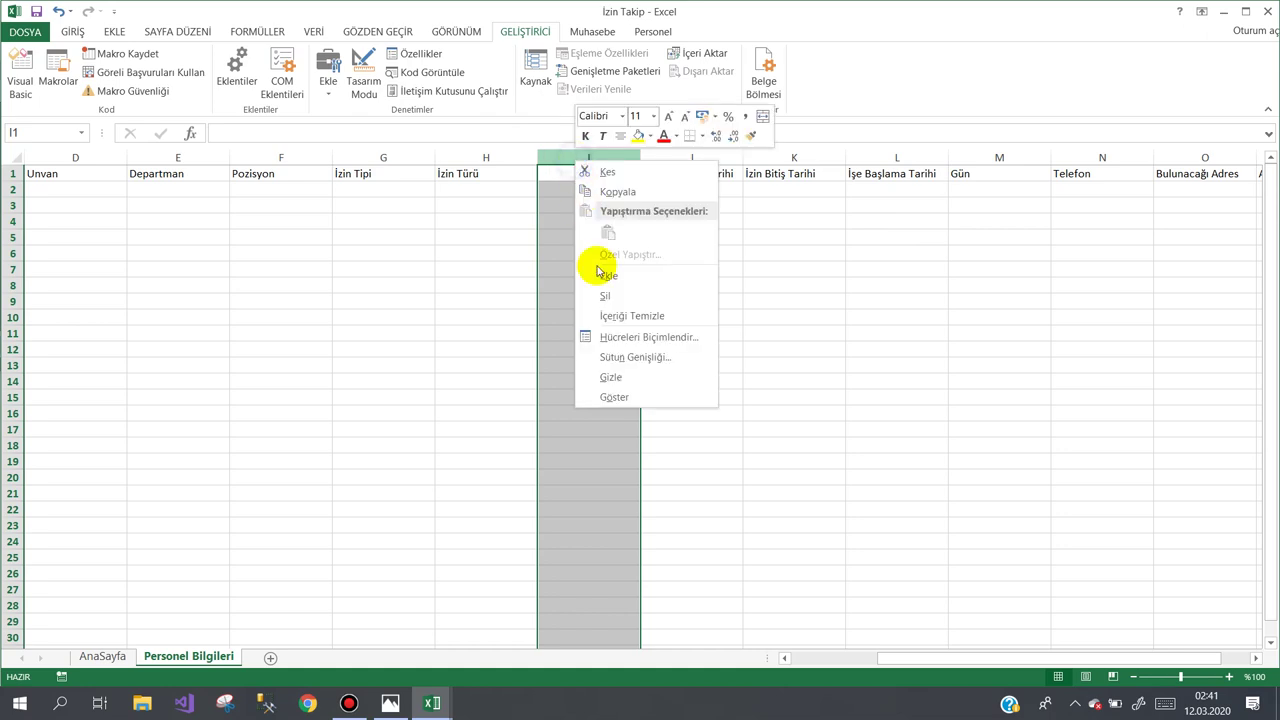
{"action": "left_click", "coordinate": [601, 293]}
Delete the empty column I with Sil and scroll back to column A.
{"action": "left_click", "coordinate": [255, 332]}
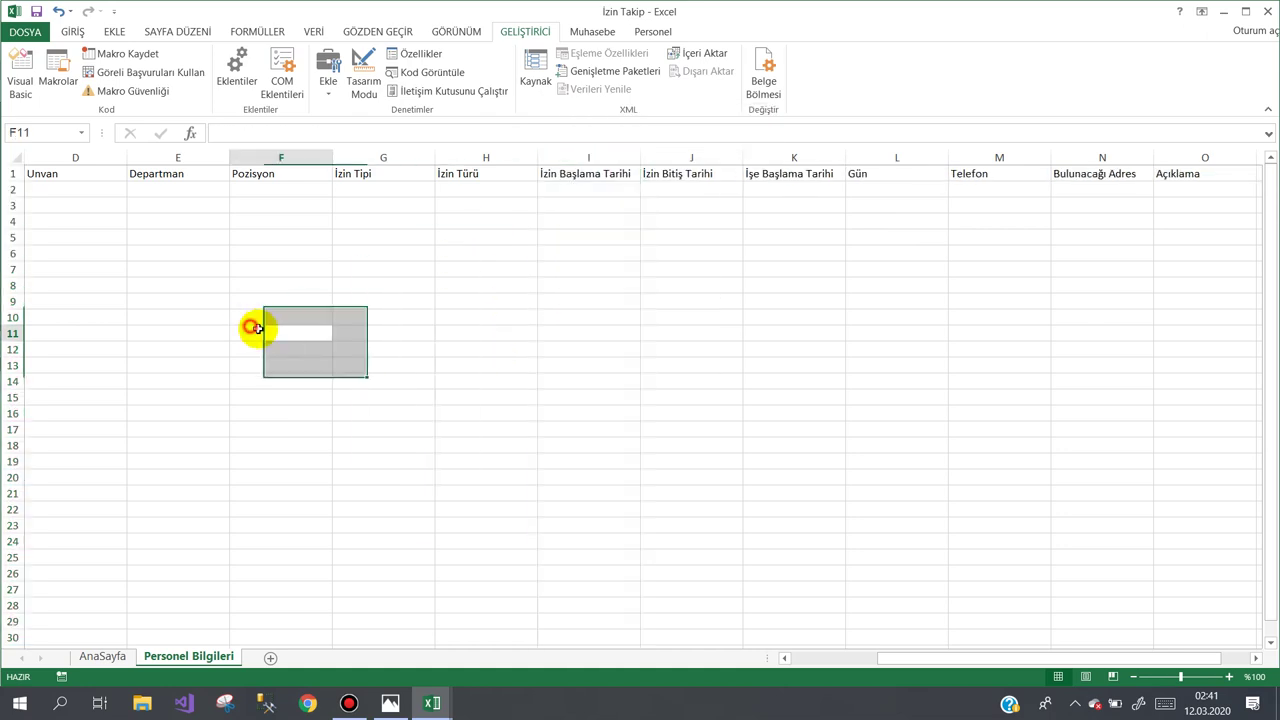
{"action": "left_click_drag", "start_coordinate": [966, 657], "coordinate": [803, 655]}
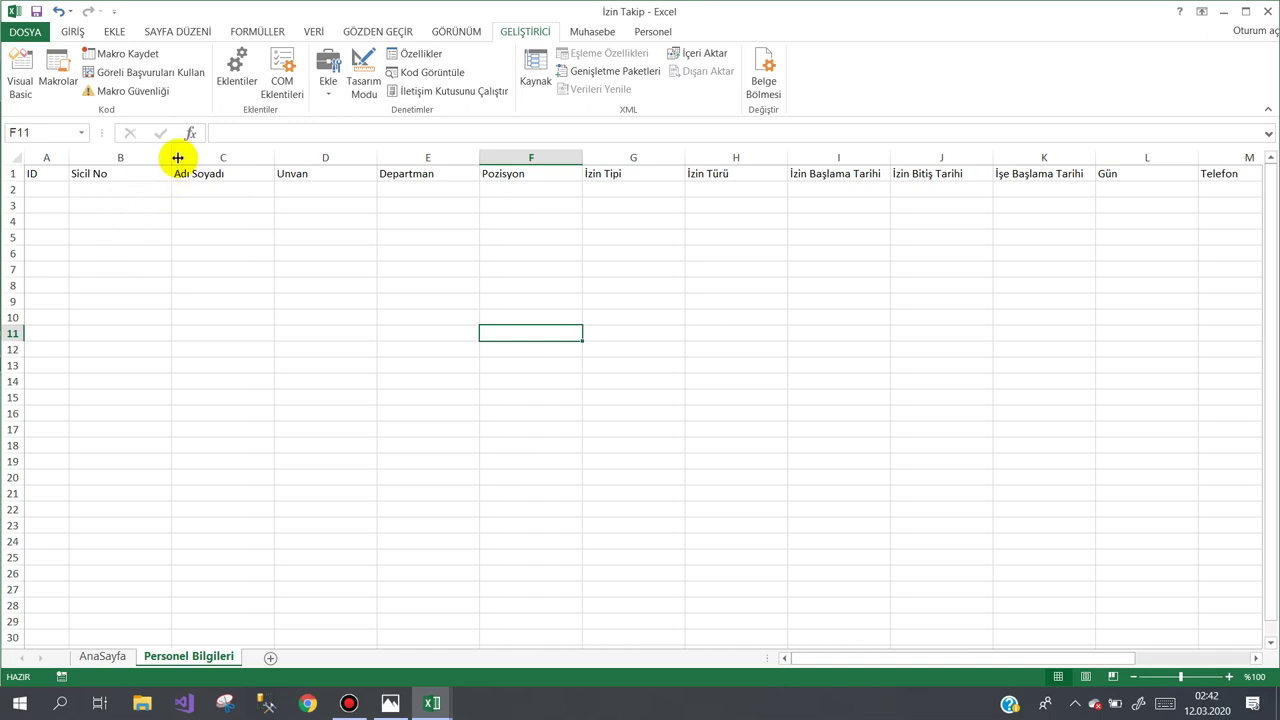
{"action": "left_click_drag", "start_coordinate": [172, 157], "coordinate": [153, 156]}
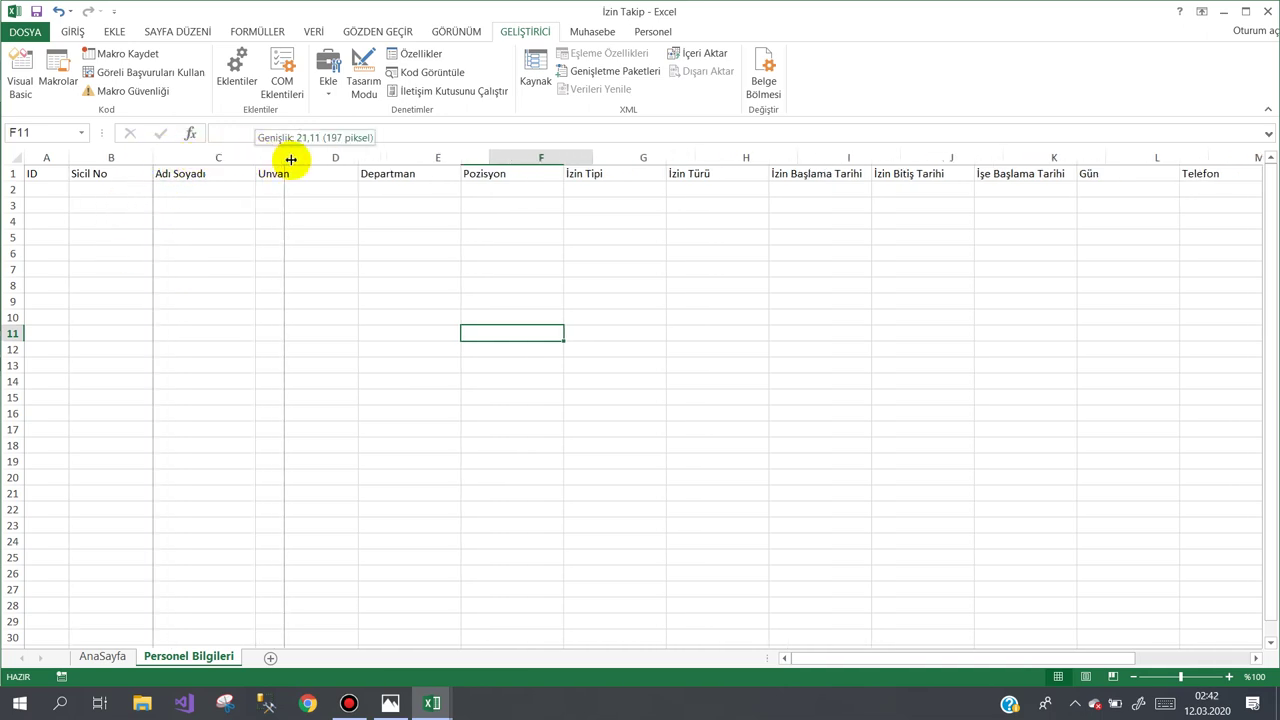
Widen the Adı Soyadı and Unvan columns and narrow İzin Tipi to its header.
{"action": "left_click_drag", "start_coordinate": [254, 155], "coordinate": [297, 157]}
{"action": "left_click_drag", "start_coordinate": [399, 157], "coordinate": [415, 157]}
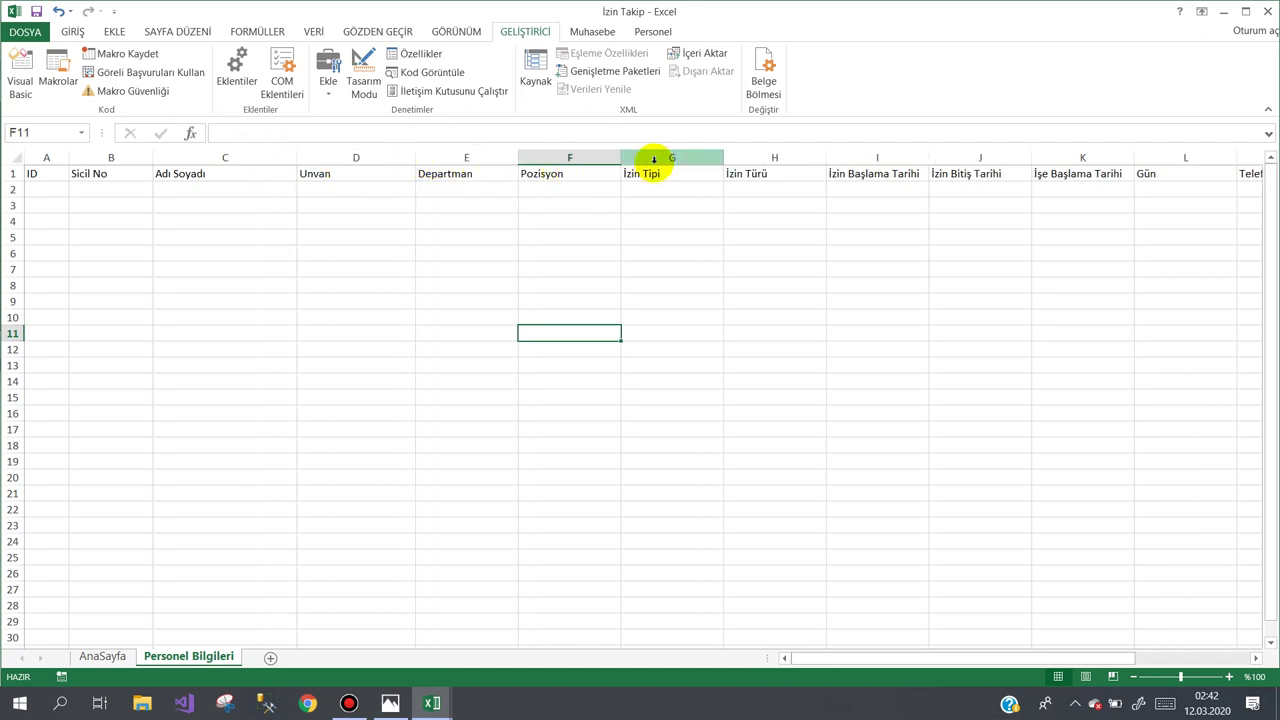
{"action": "left_click_drag", "start_coordinate": [722, 158], "coordinate": [682, 154]}
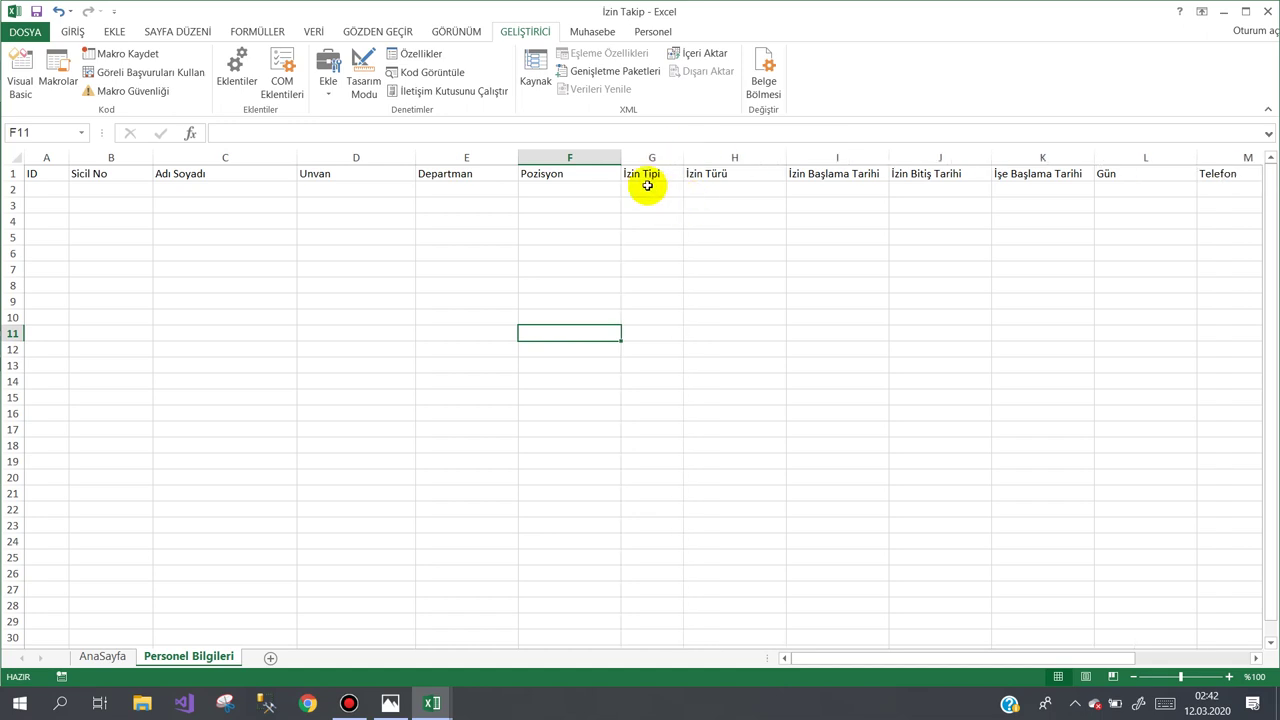
{"action": "left_click", "coordinate": [647, 187]}
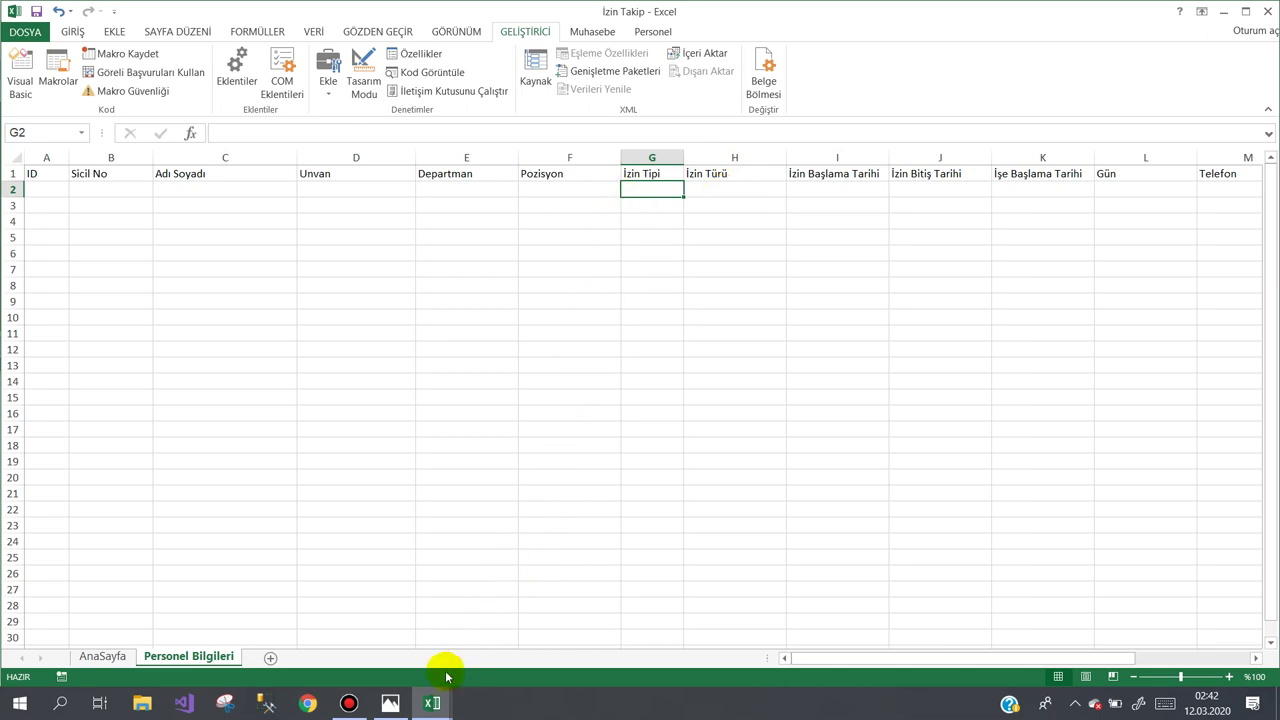
{"action": "left_click", "coordinate": [390, 703]}
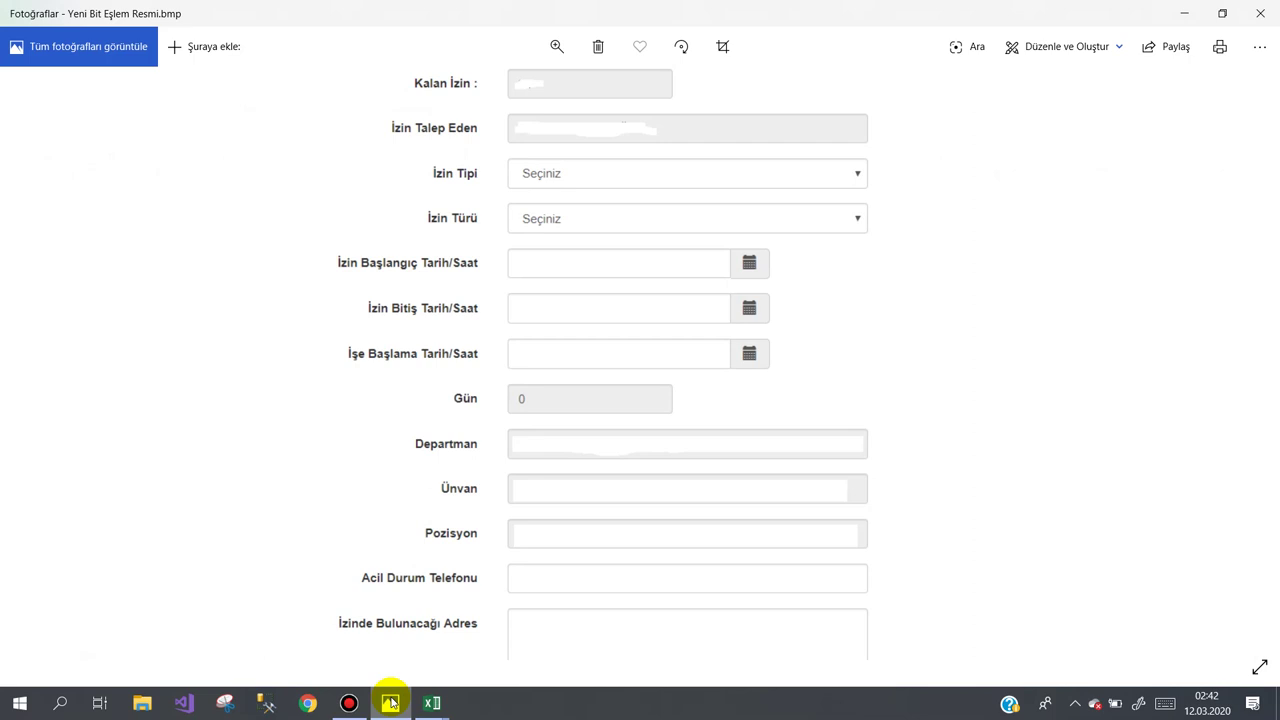
{"action": "mouse_move", "coordinate": [428, 697]}
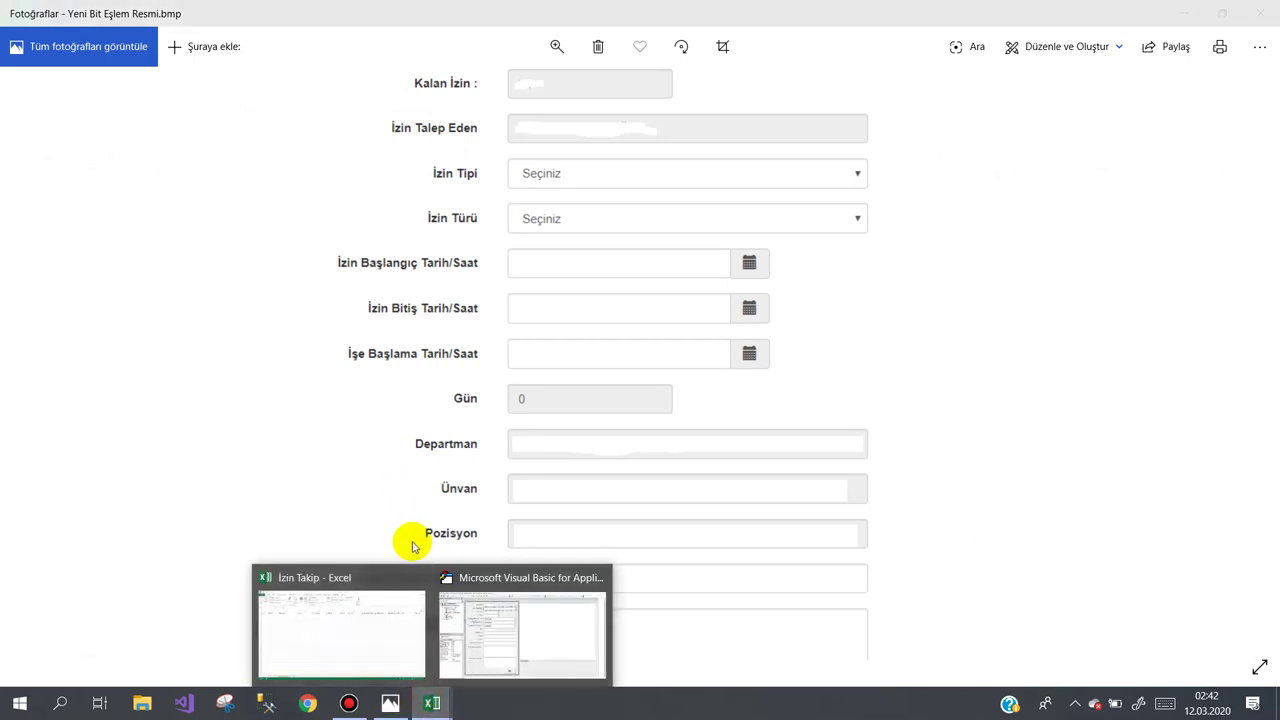
{"action": "left_click", "coordinate": [337, 617]}
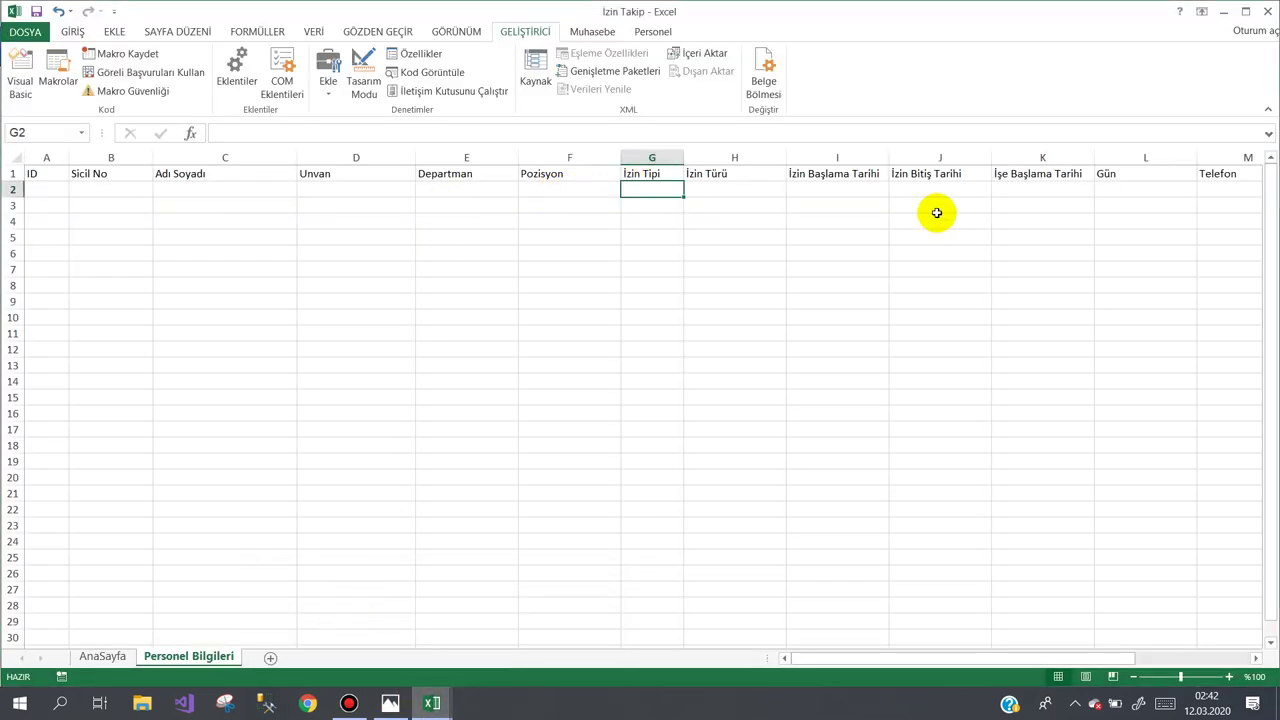
Enter Günlük and Saatlik under İzin Tipi in G2:G3.
{"action": "type", "text": "Günlük"}
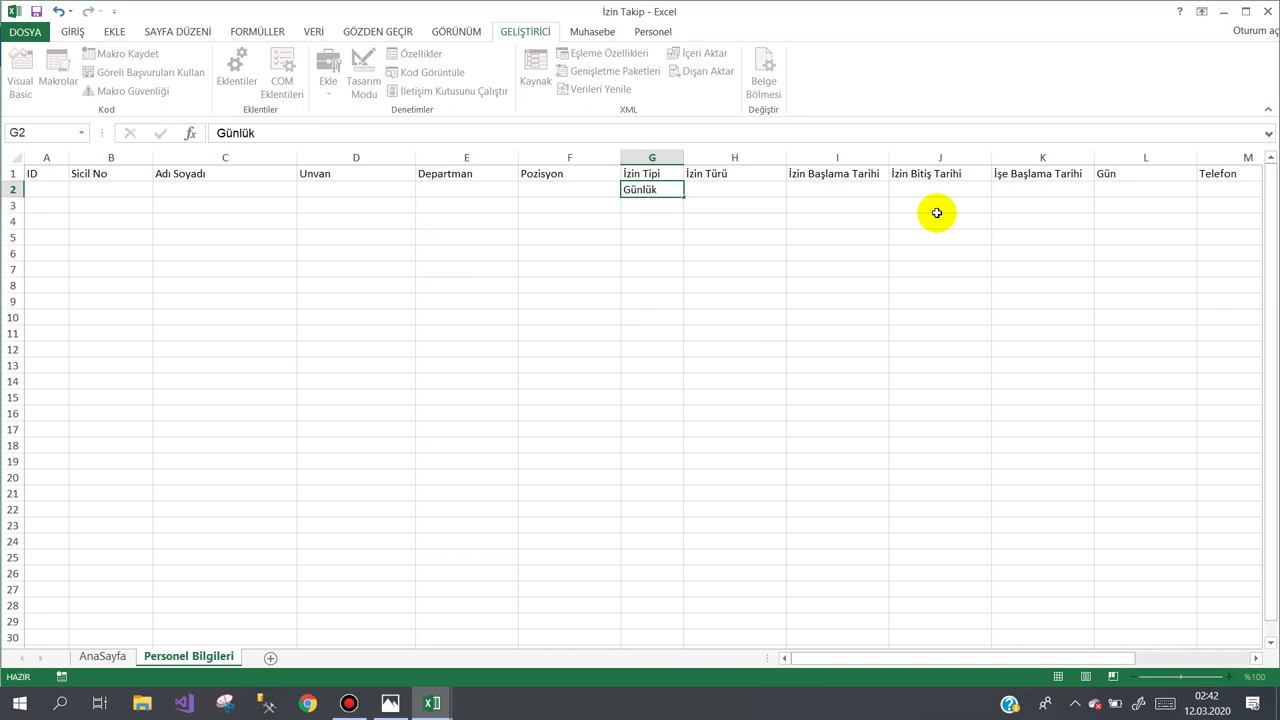
{"action": "key", "text": "Down"}
{"action": "type", "text": "Saa"}
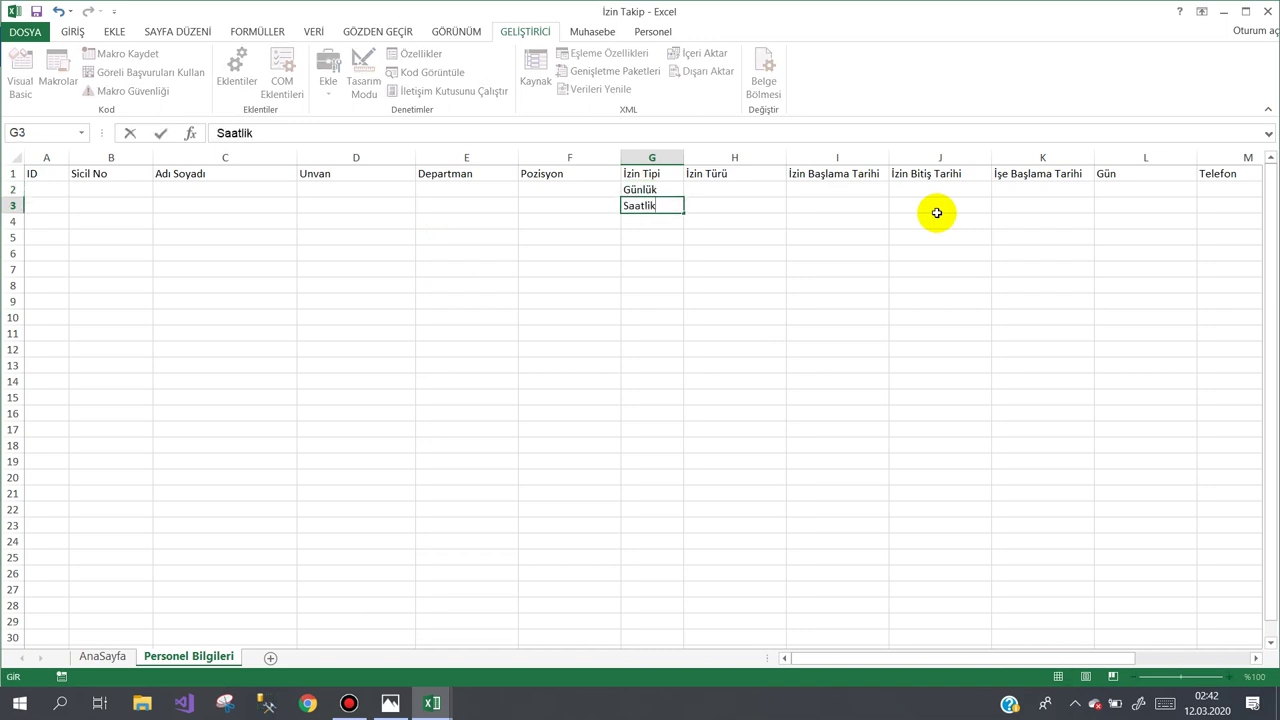
{"action": "key", "text": "Tab"}
Enter Yıllık İzin and Doğum İzni in H2:H3, then show the desktop.
{"action": "key", "text": "Up"}
{"action": "type", "text": "Yı"}
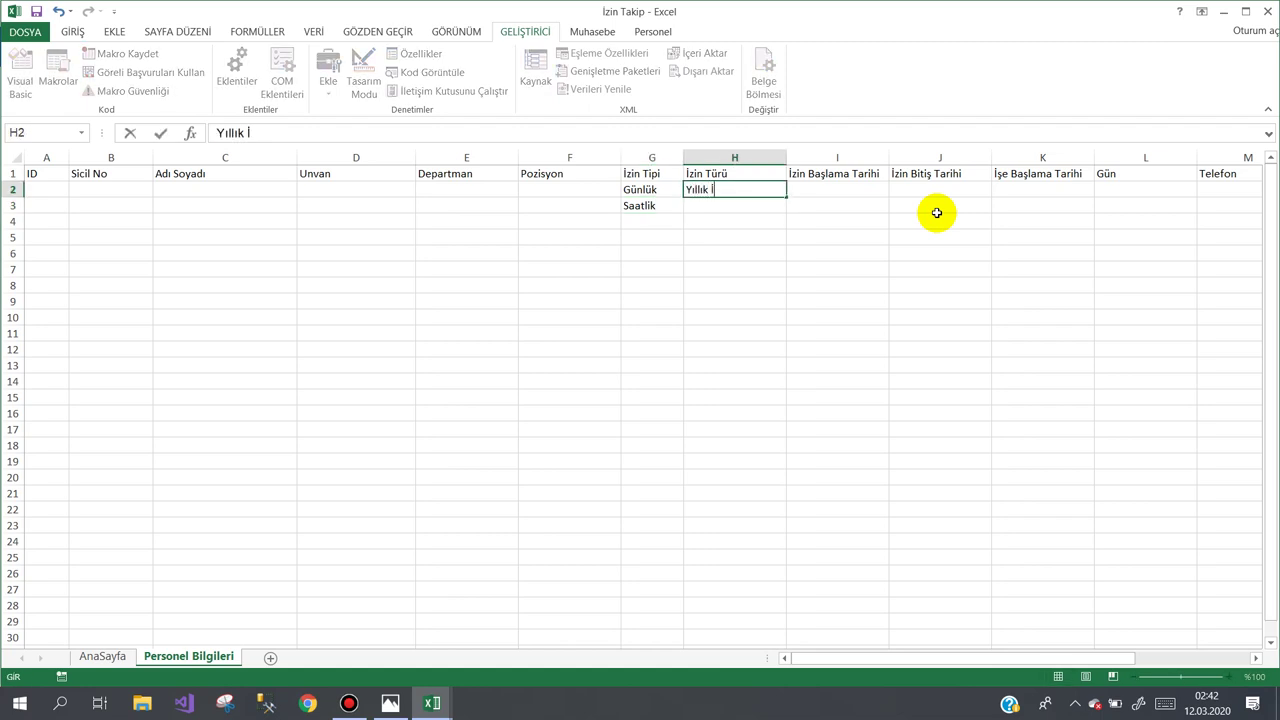
{"action": "key", "text": "Return"}
{"action": "type", "text": "Doğum İzni"}
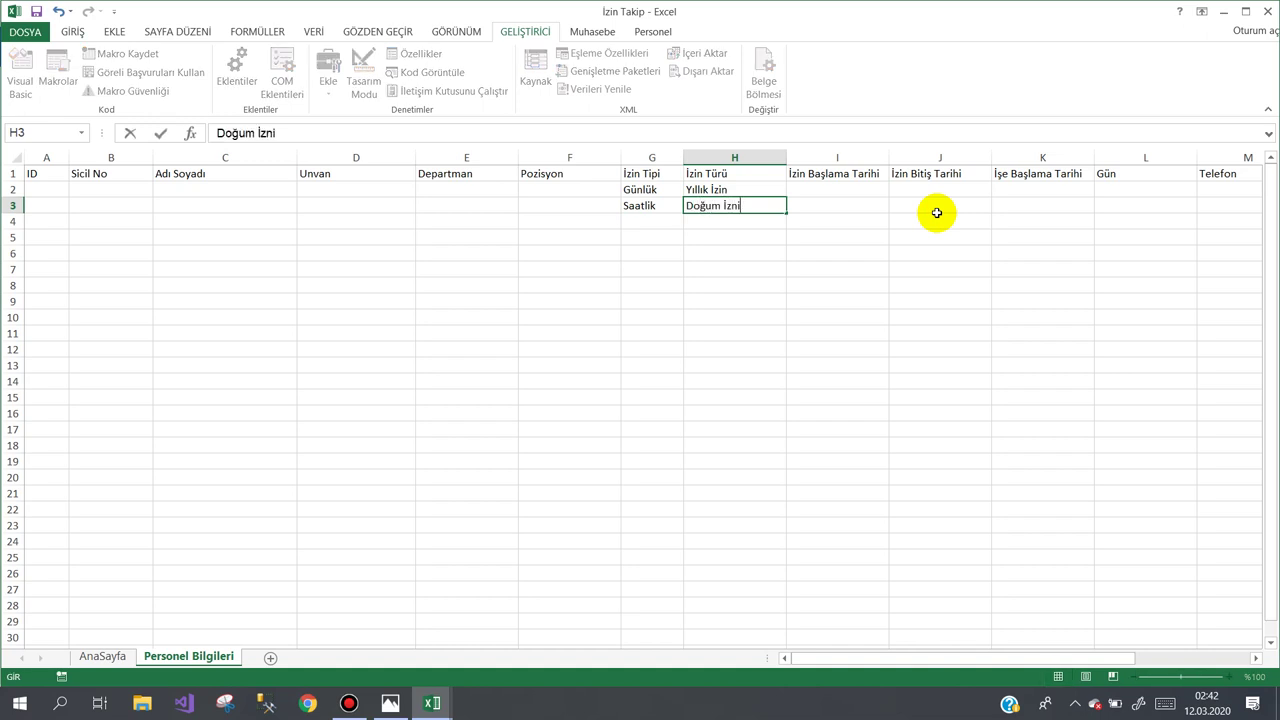
{"action": "key", "text": "Return"}
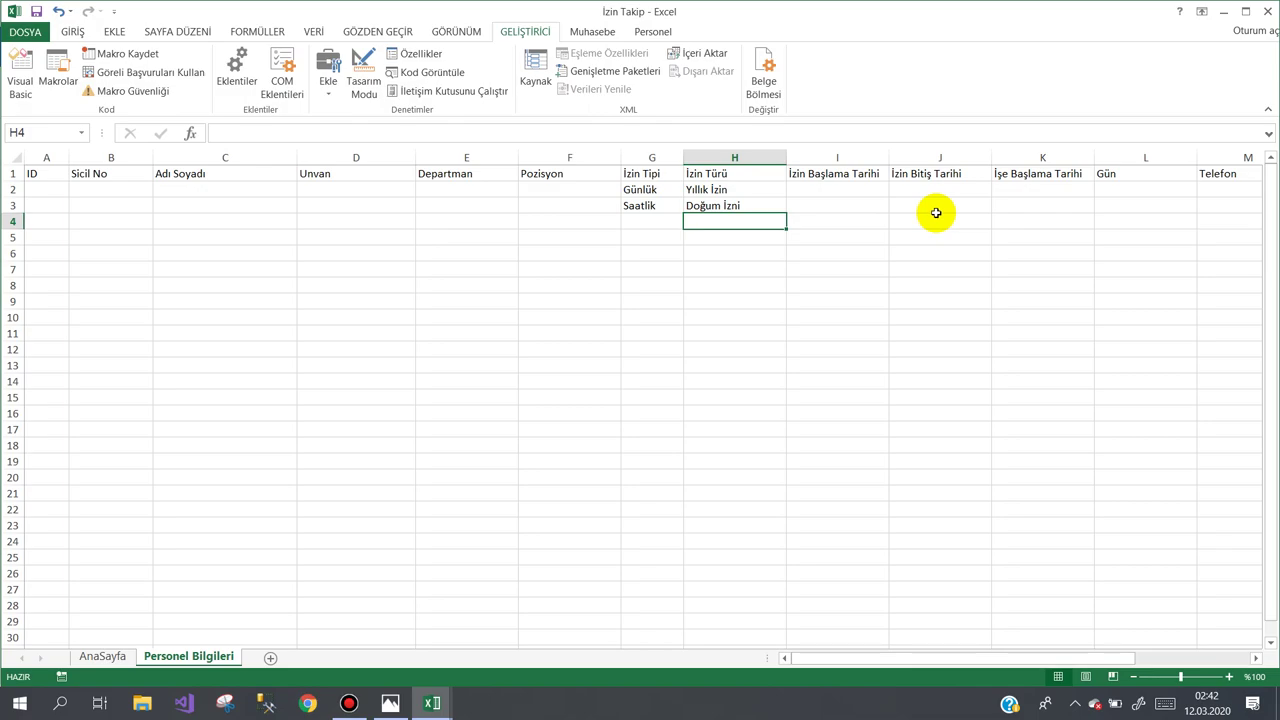
{"action": "key", "text": "super+d"}
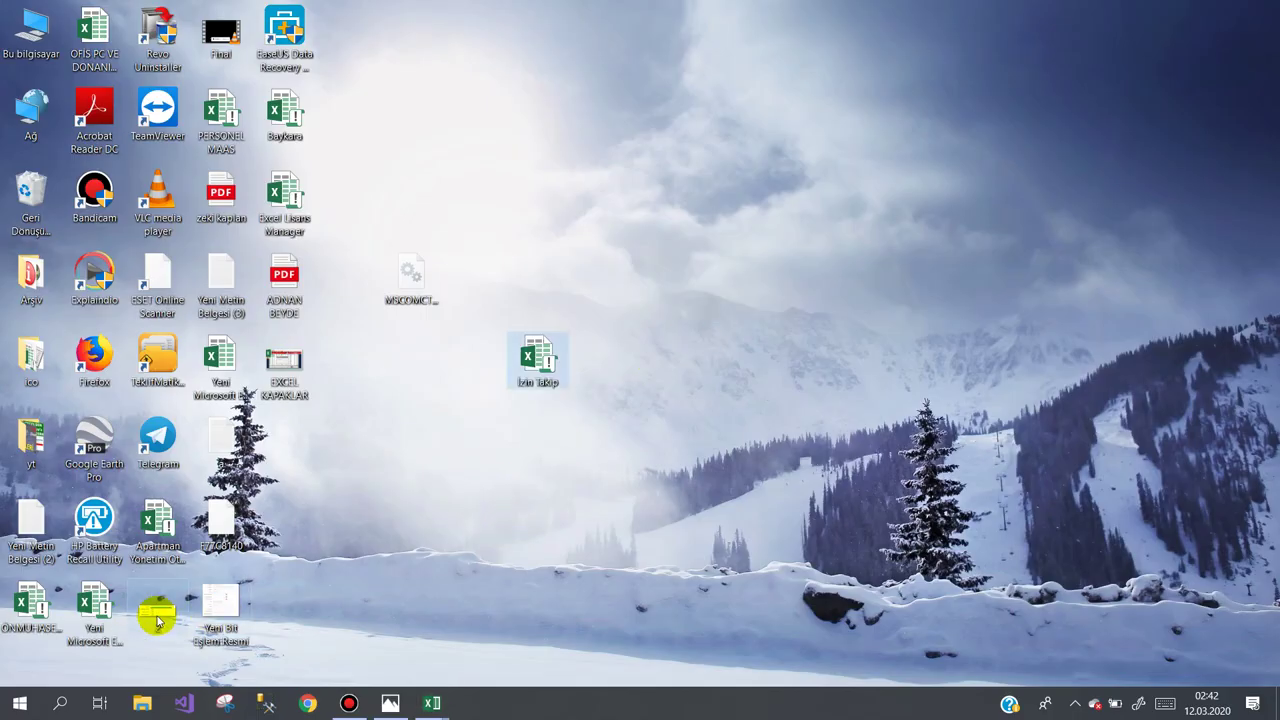
View the leave-type list in 2.jpg in Photos, then return to the İzin Takip workbook.
{"action": "double_click", "coordinate": [157, 621]}
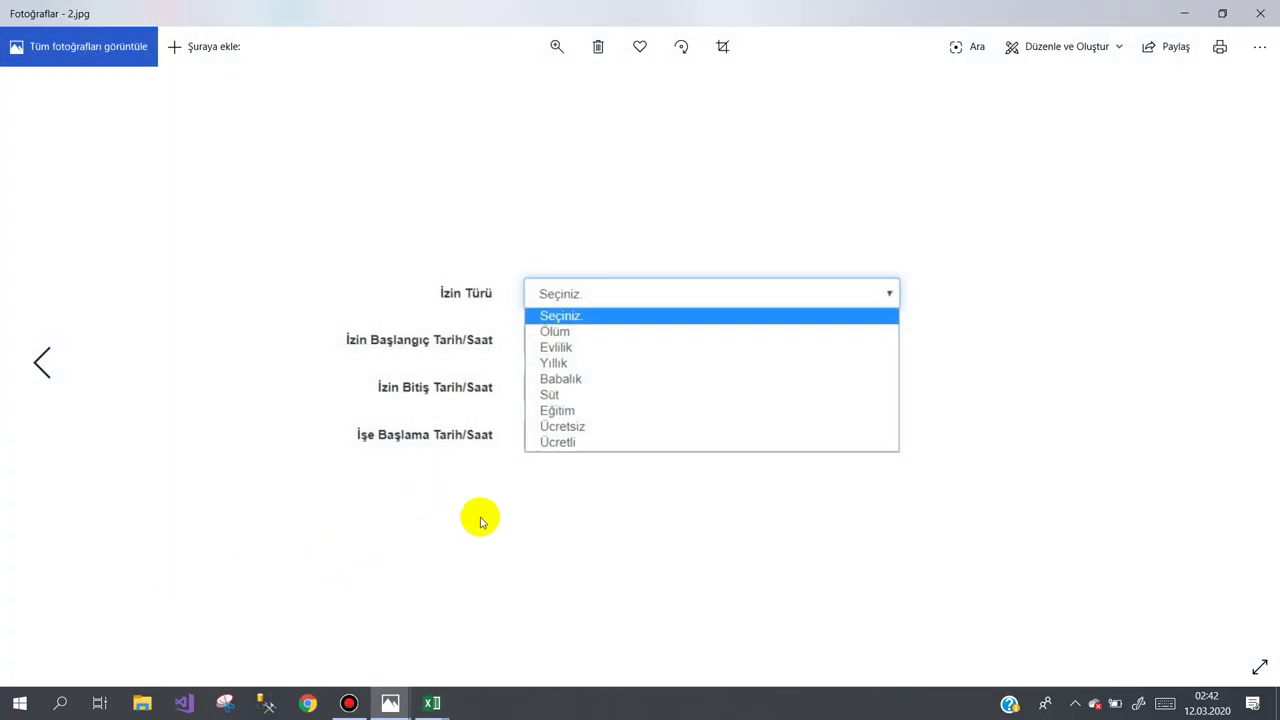
{"action": "mouse_move", "coordinate": [403, 712]}
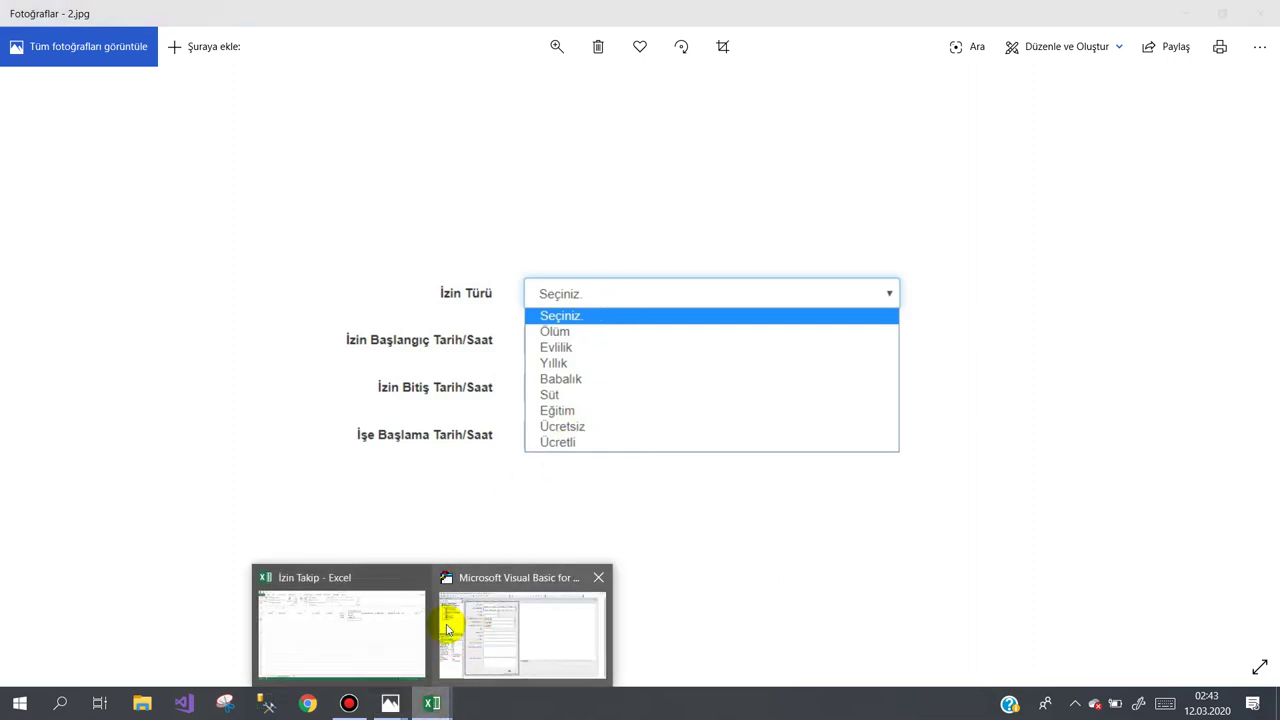
{"action": "left_click", "coordinate": [372, 622]}
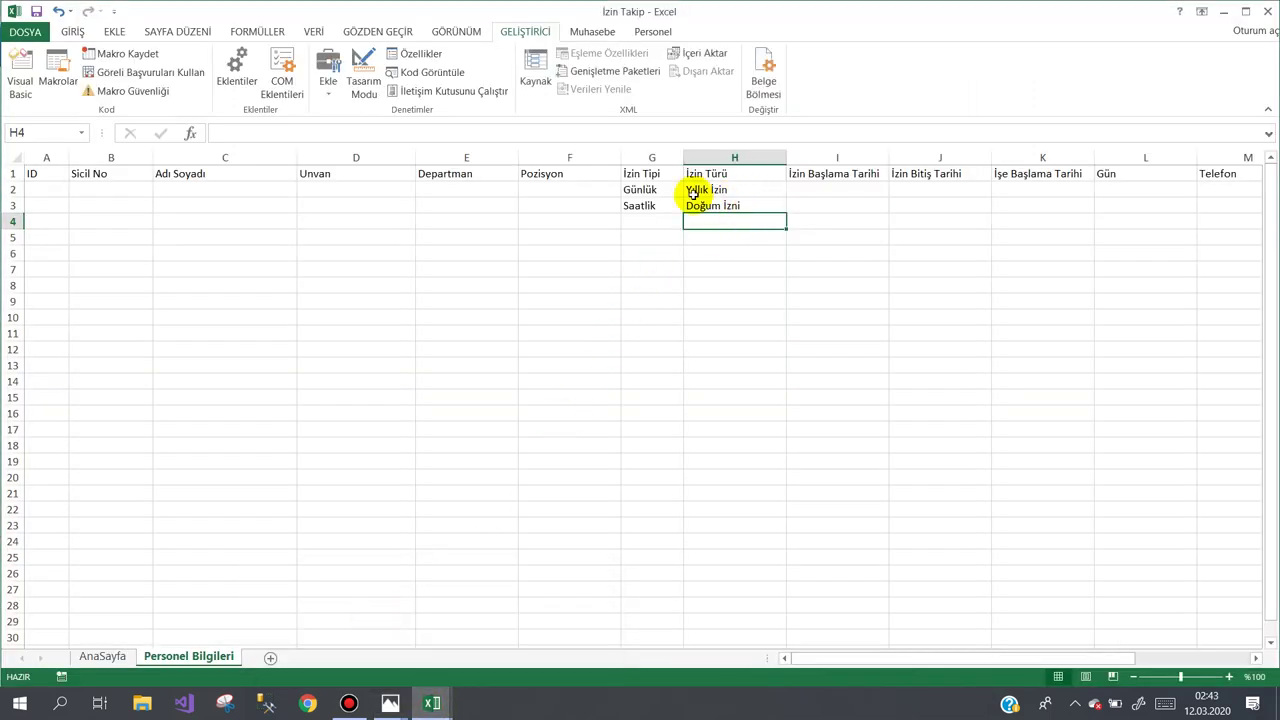
Clear the sample entries in G2:H3 and check the form design in VBA.
{"action": "left_click_drag", "start_coordinate": [669, 189], "coordinate": [731, 206]}
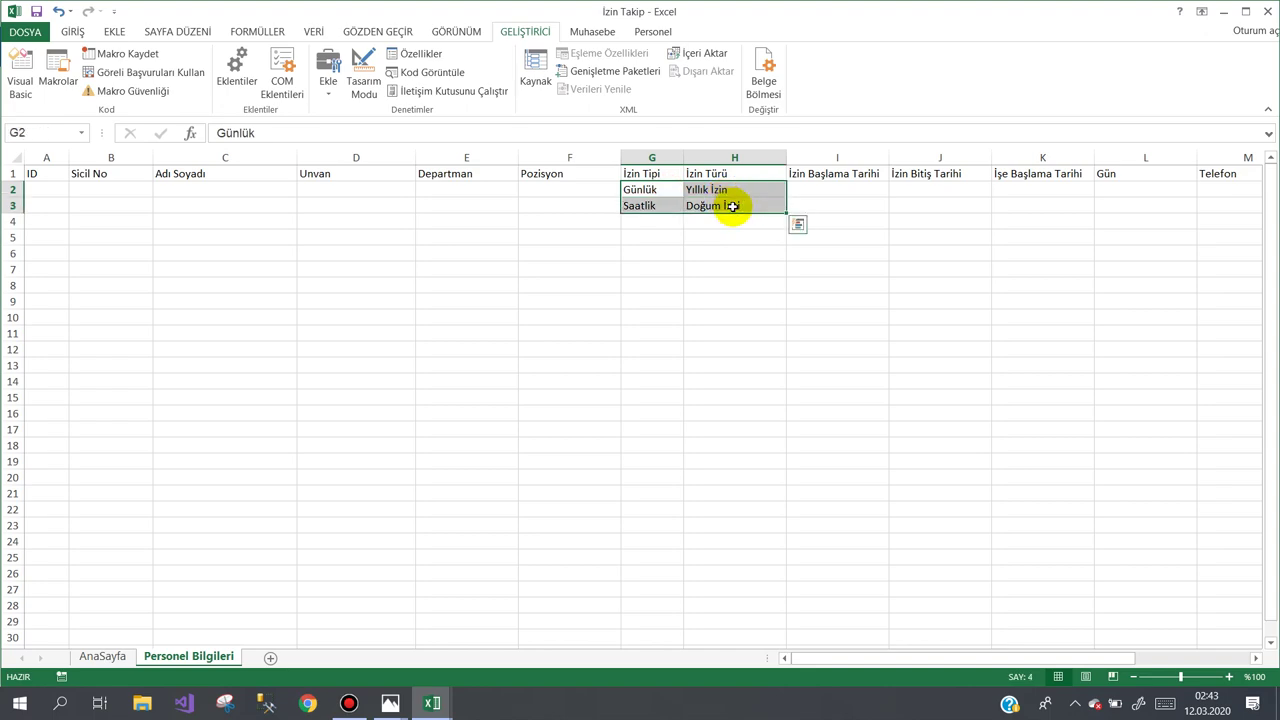
{"action": "key", "text": "Delete"}
{"action": "mouse_move", "coordinate": [432, 703]}
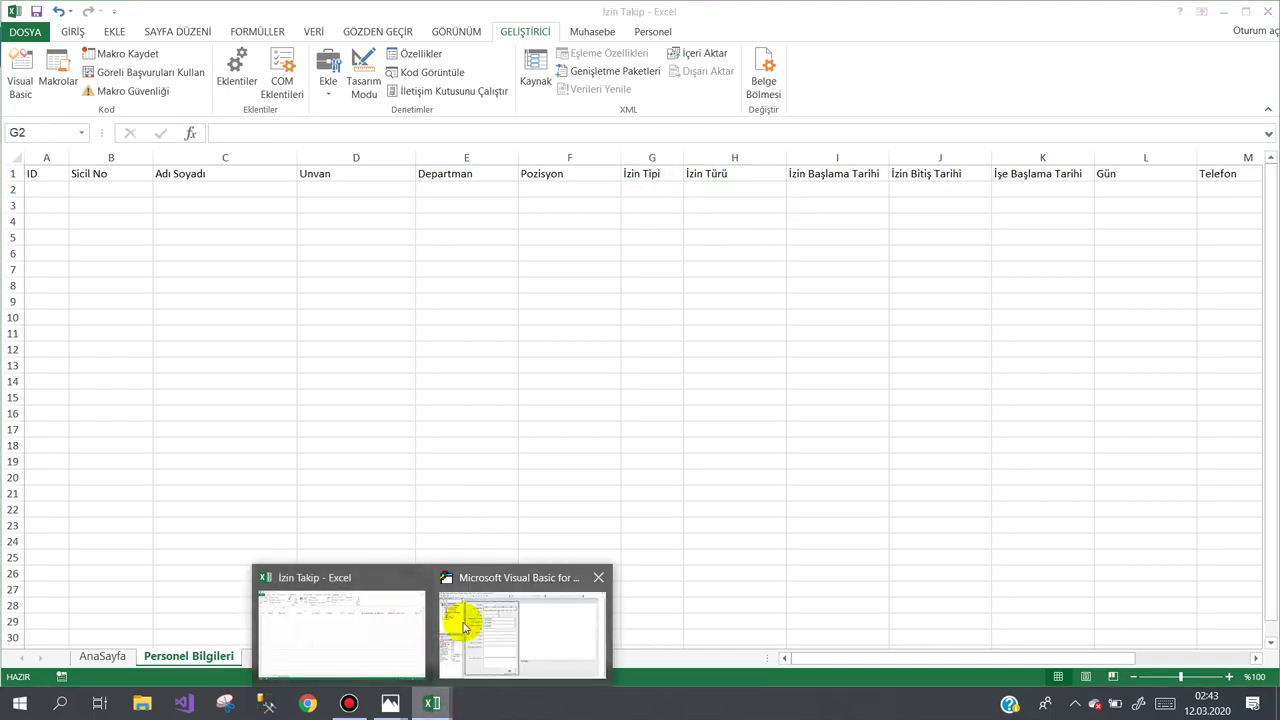
{"action": "left_click", "coordinate": [458, 614]}
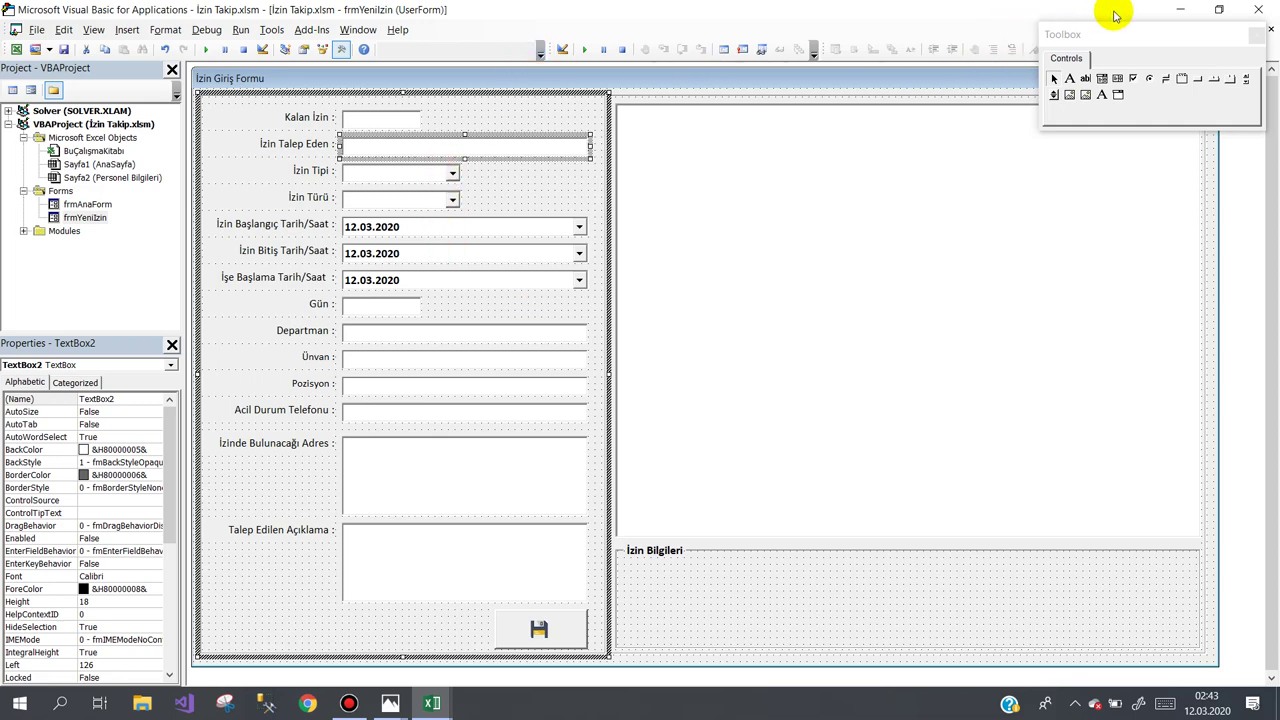
{"action": "left_click", "coordinate": [432, 703]}
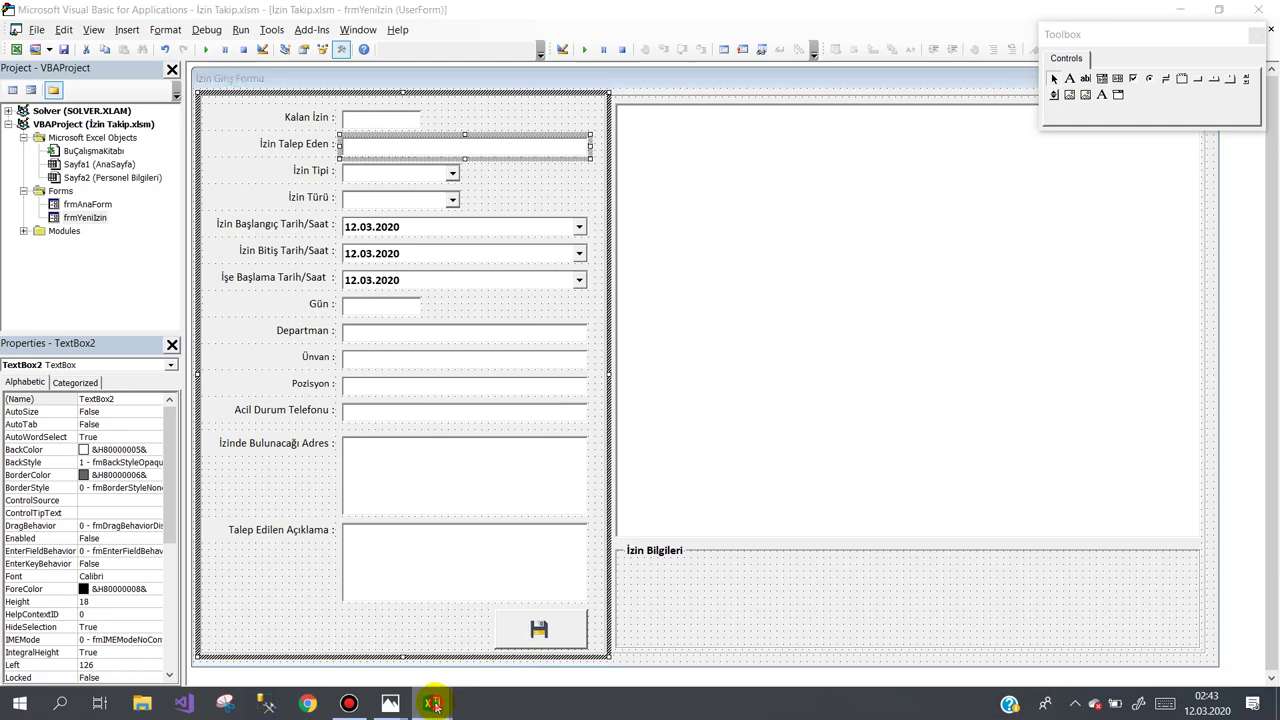
{"action": "left_click", "coordinate": [335, 631]}
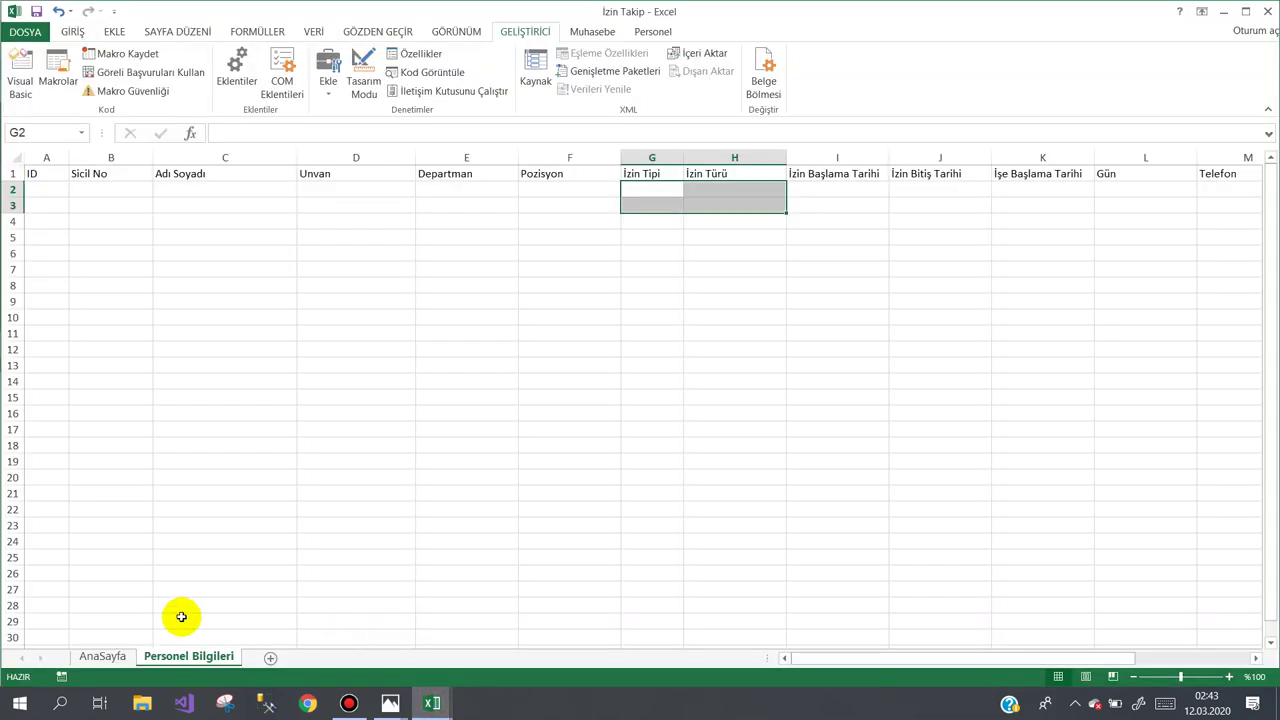
Add a new worksheet and start renaming its tab to Personel.
{"action": "left_click", "coordinate": [268, 658]}
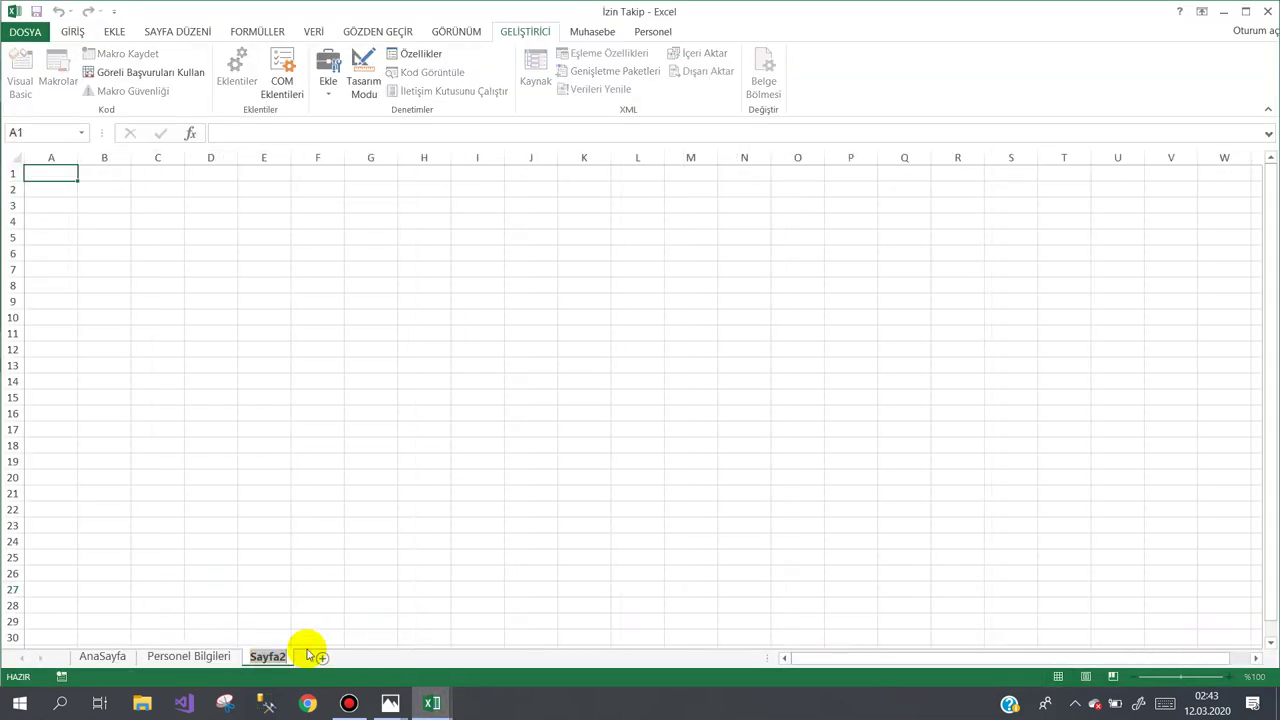
{"action": "double_click", "coordinate": [294, 656]}
{"action": "type", "text": "PersonelizinToplamlari"}
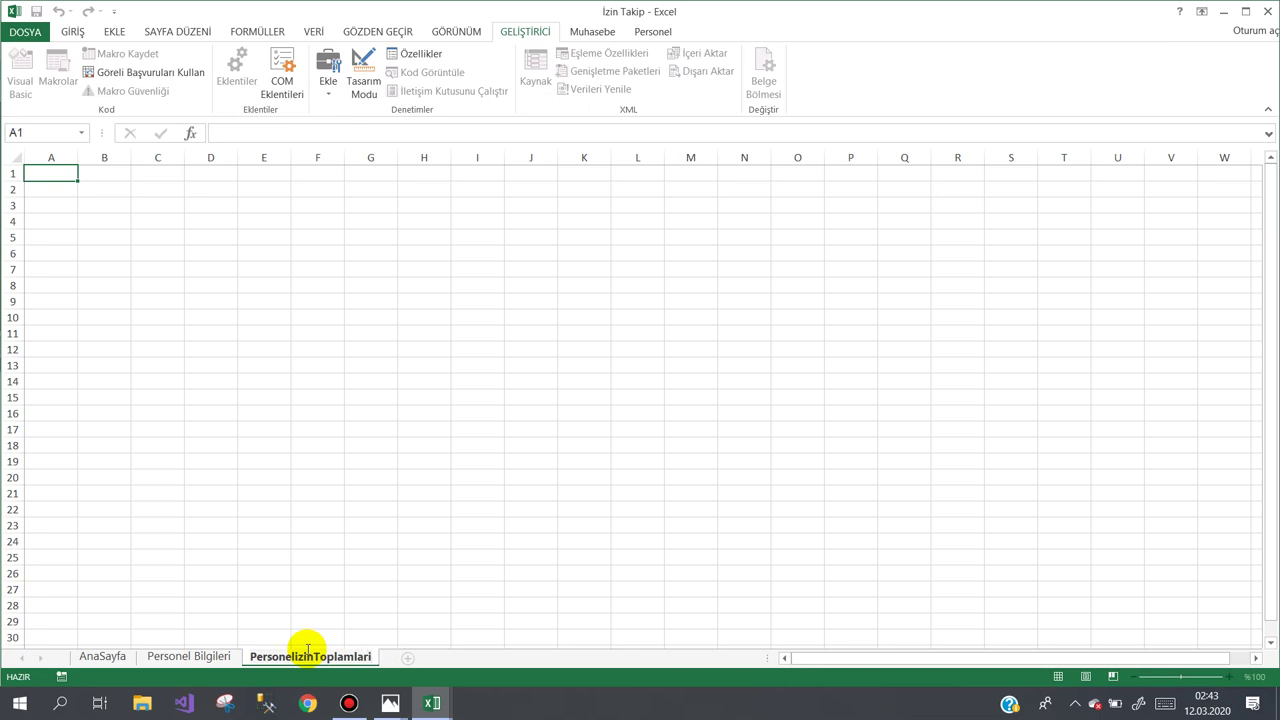
Confirm the PersonelizinToplamlari sheet name and widen all of its columns.
{"action": "key", "text": "Return"}
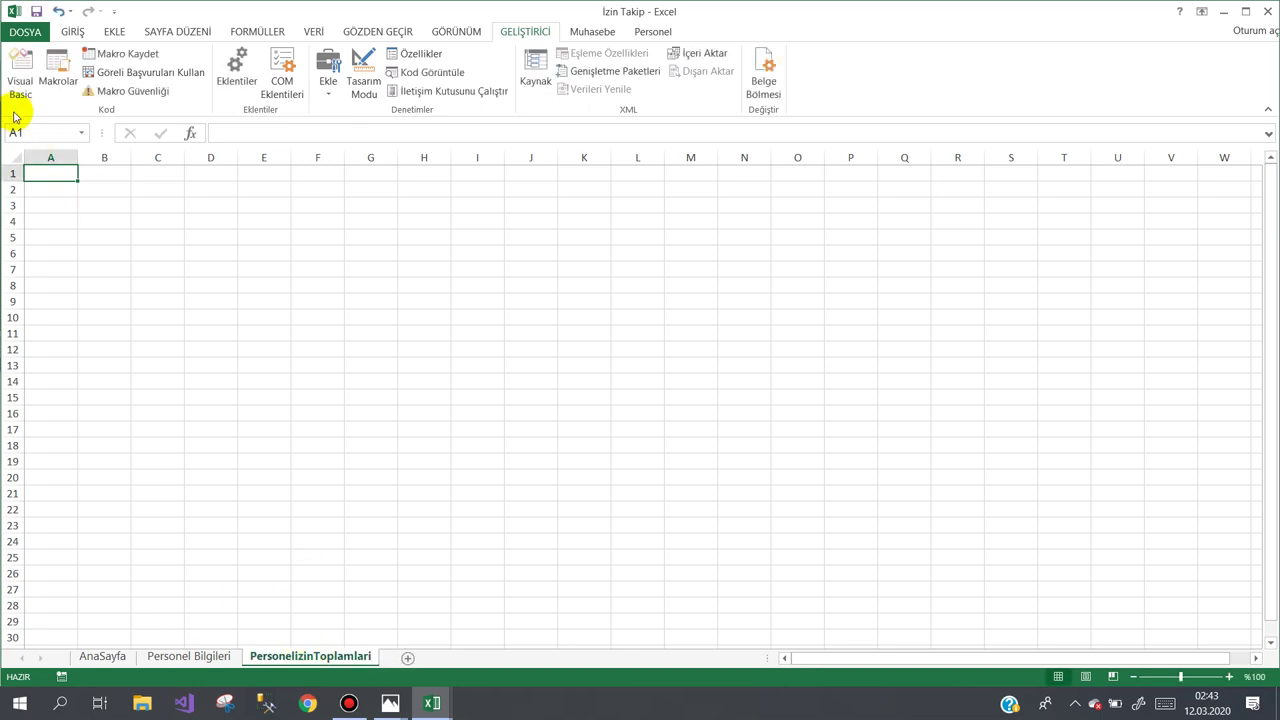
{"action": "left_click", "coordinate": [15, 157]}
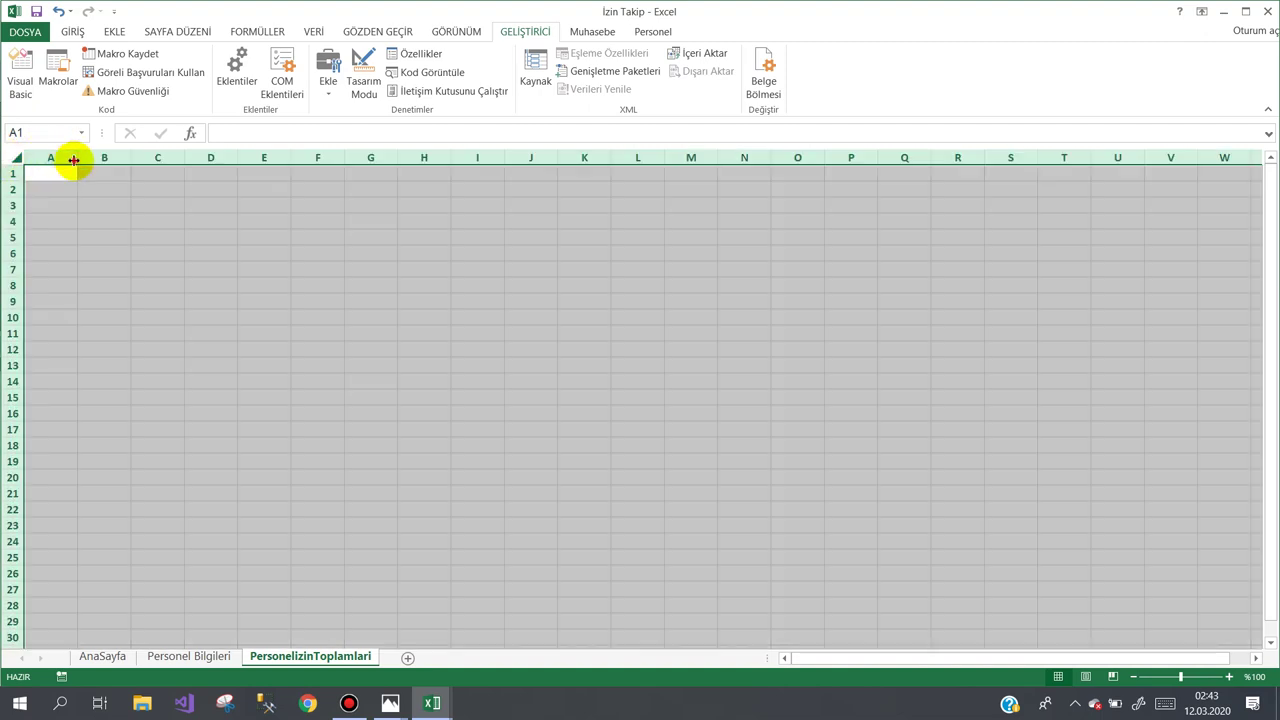
{"action": "left_click_drag", "start_coordinate": [77, 157], "coordinate": [135, 157]}
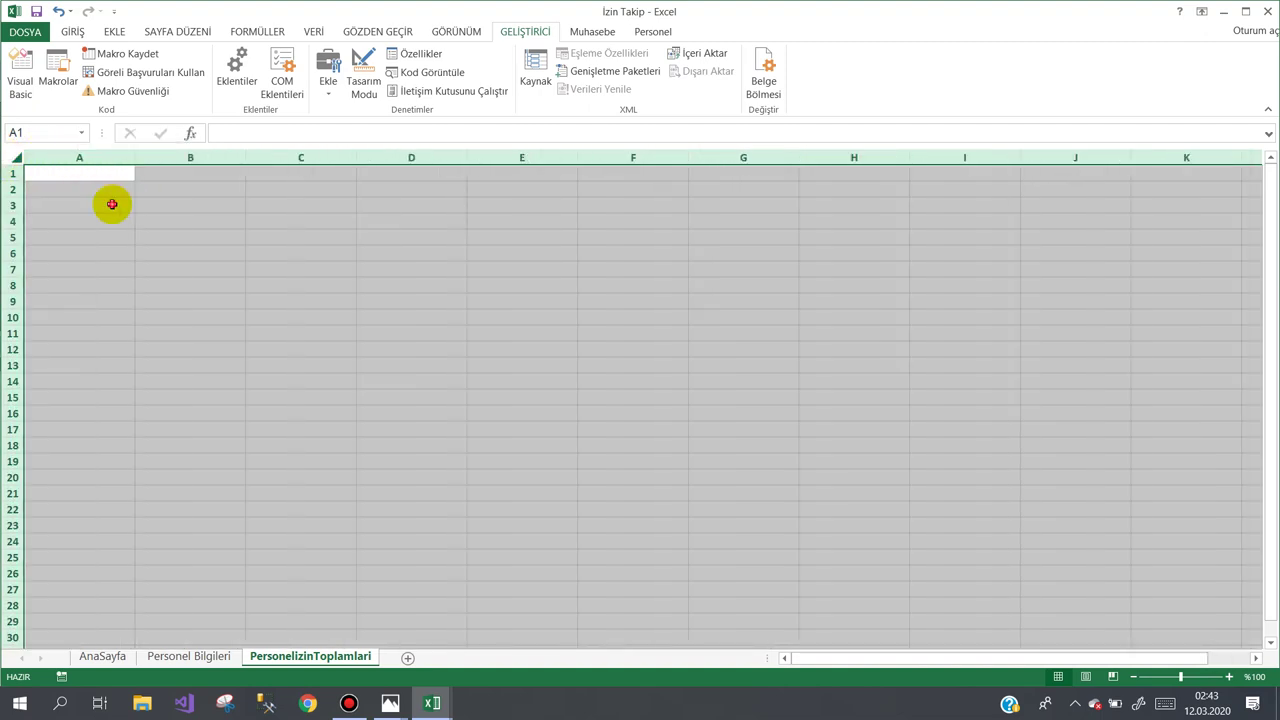
{"action": "left_click", "coordinate": [112, 204]}
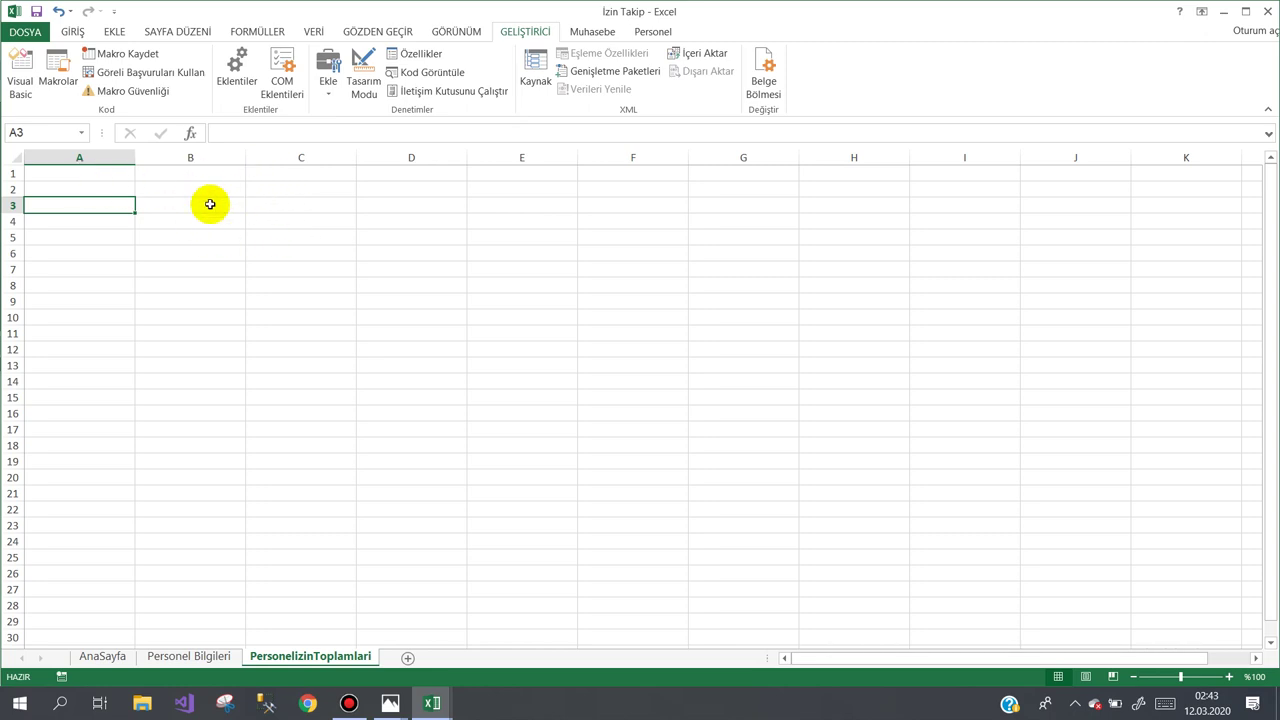
{"action": "left_click", "coordinate": [408, 200]}
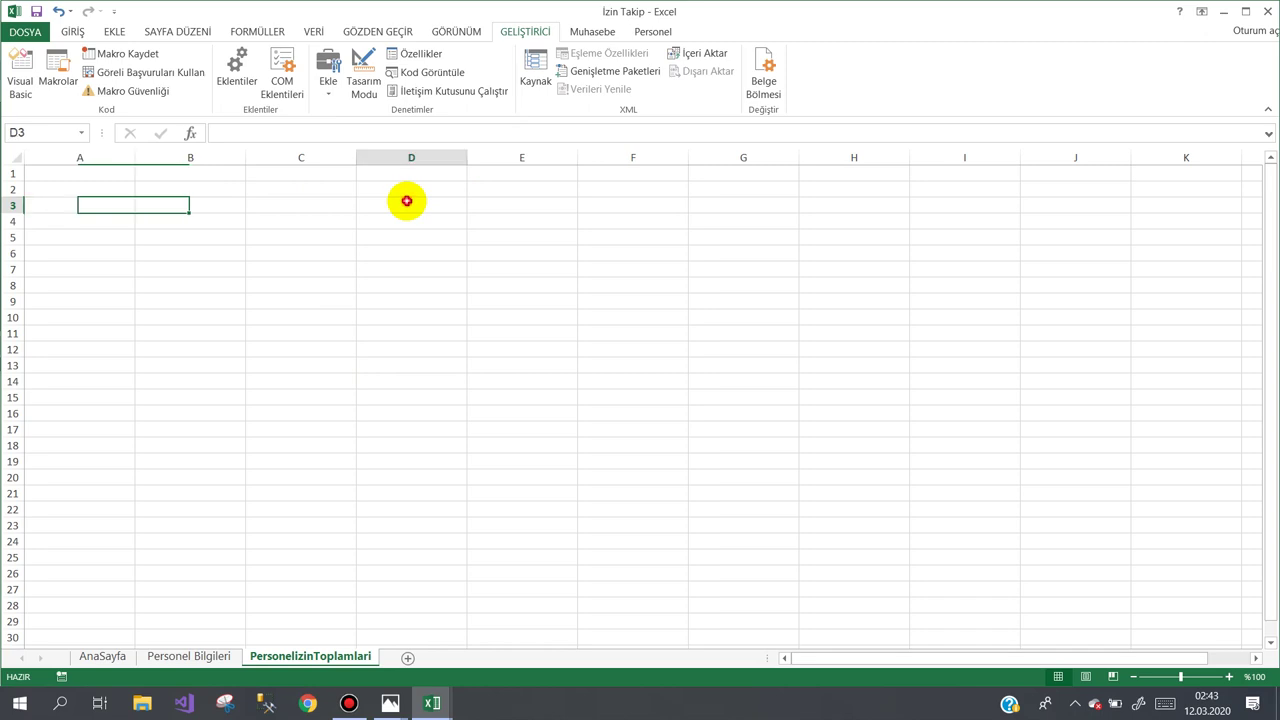
On AnaSayfa, launch the Personel Listesi form with Programı Aç, then close it.
{"action": "left_click", "coordinate": [100, 657]}
{"action": "left_click", "coordinate": [314, 336]}
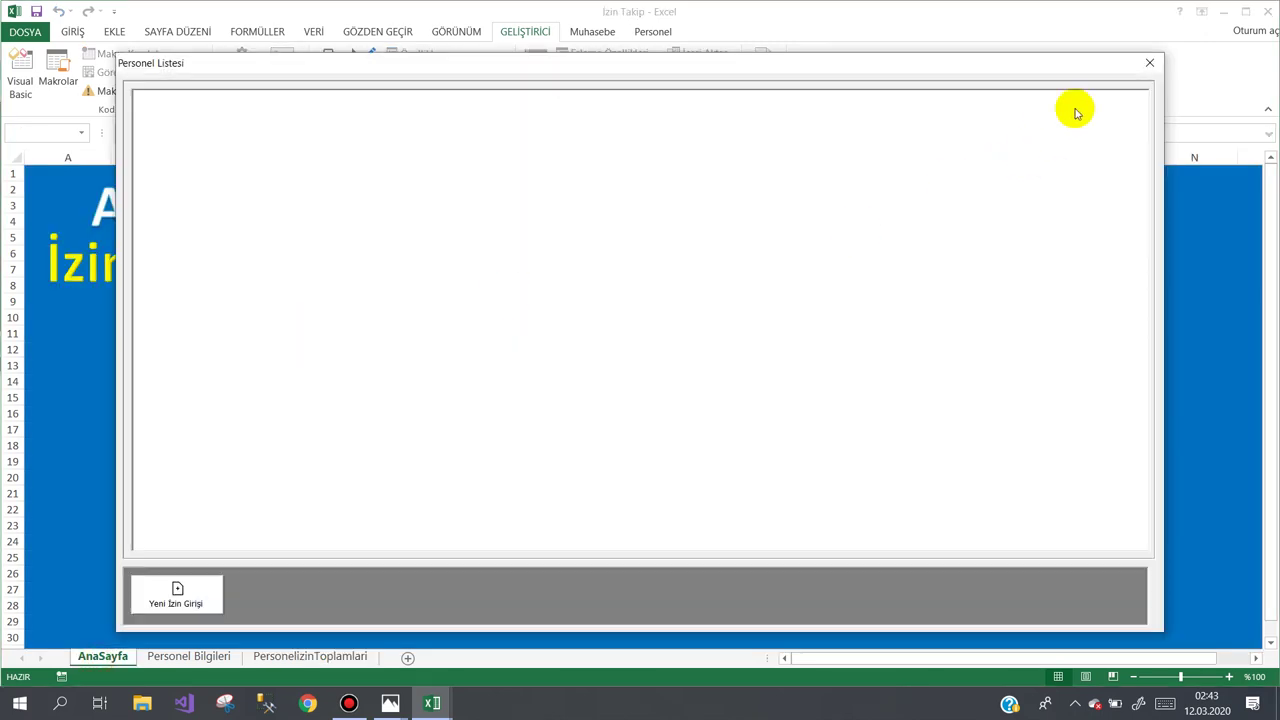
{"action": "left_click", "coordinate": [1149, 63]}
In the VBA editor, lower ListBox1's top edge to leave room at the top of the form.
{"action": "mouse_move", "coordinate": [436, 703]}
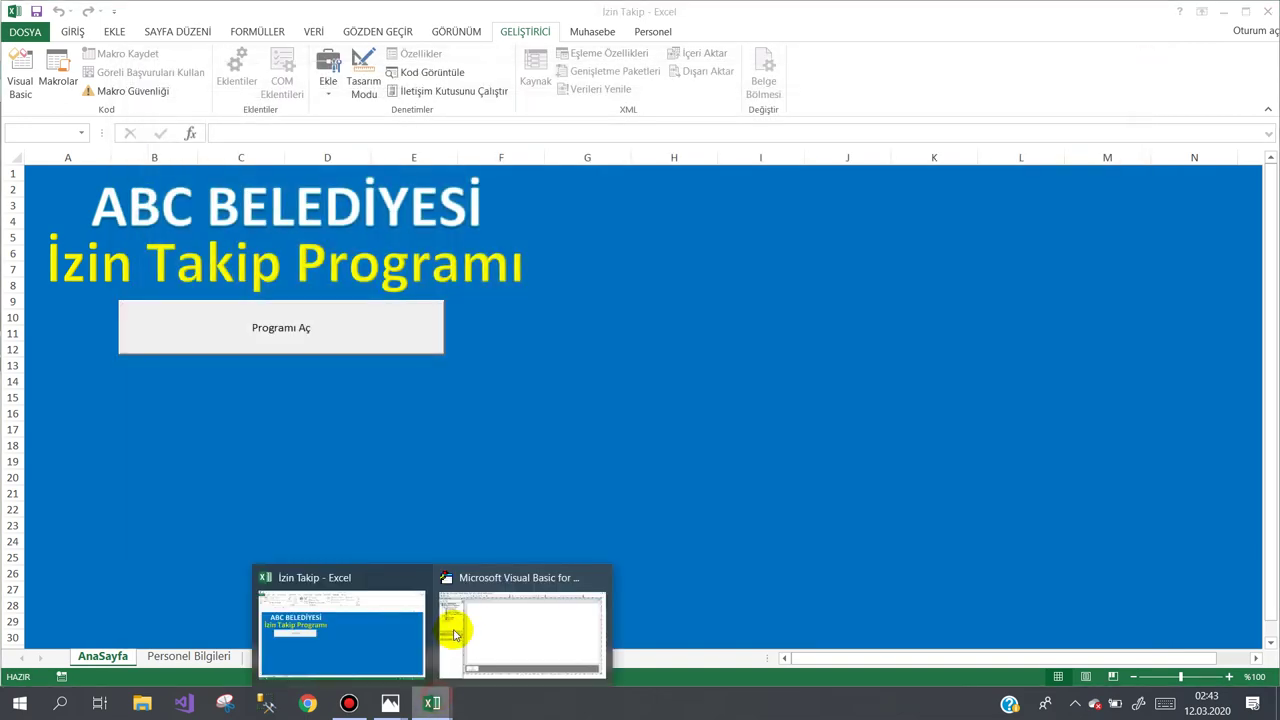
{"action": "left_click", "coordinate": [494, 612]}
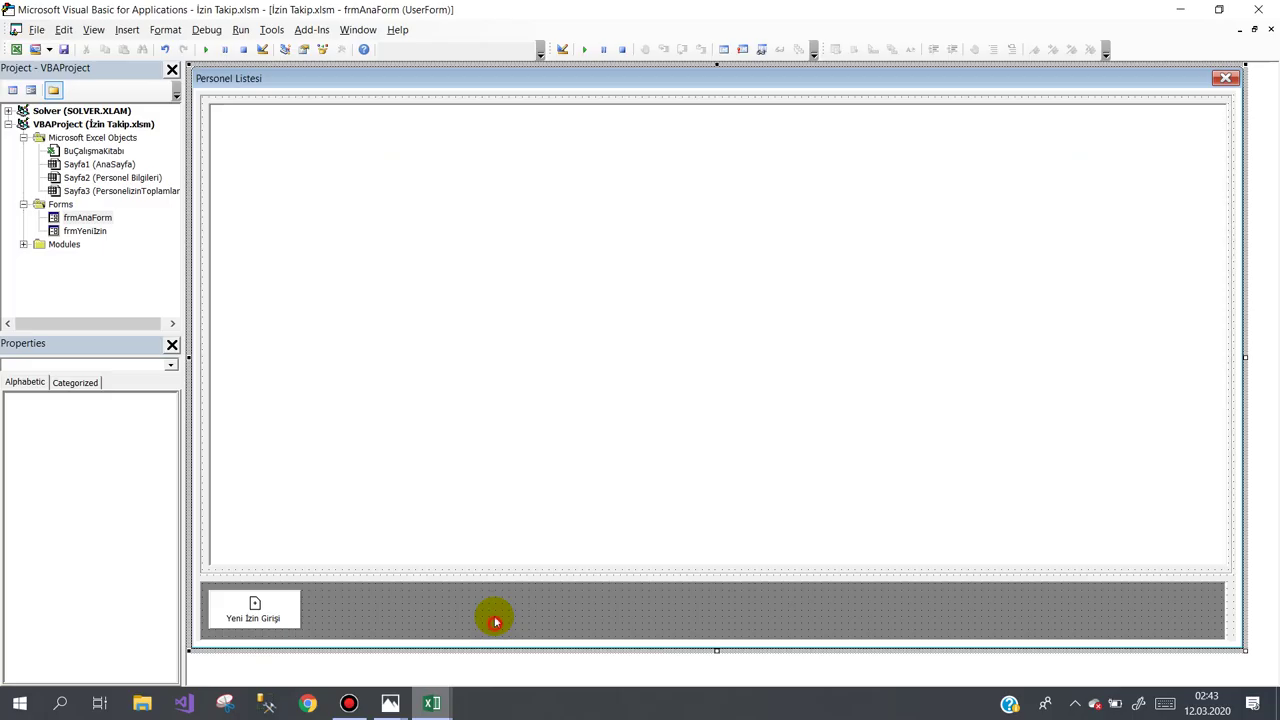
{"action": "left_click", "coordinate": [590, 122]}
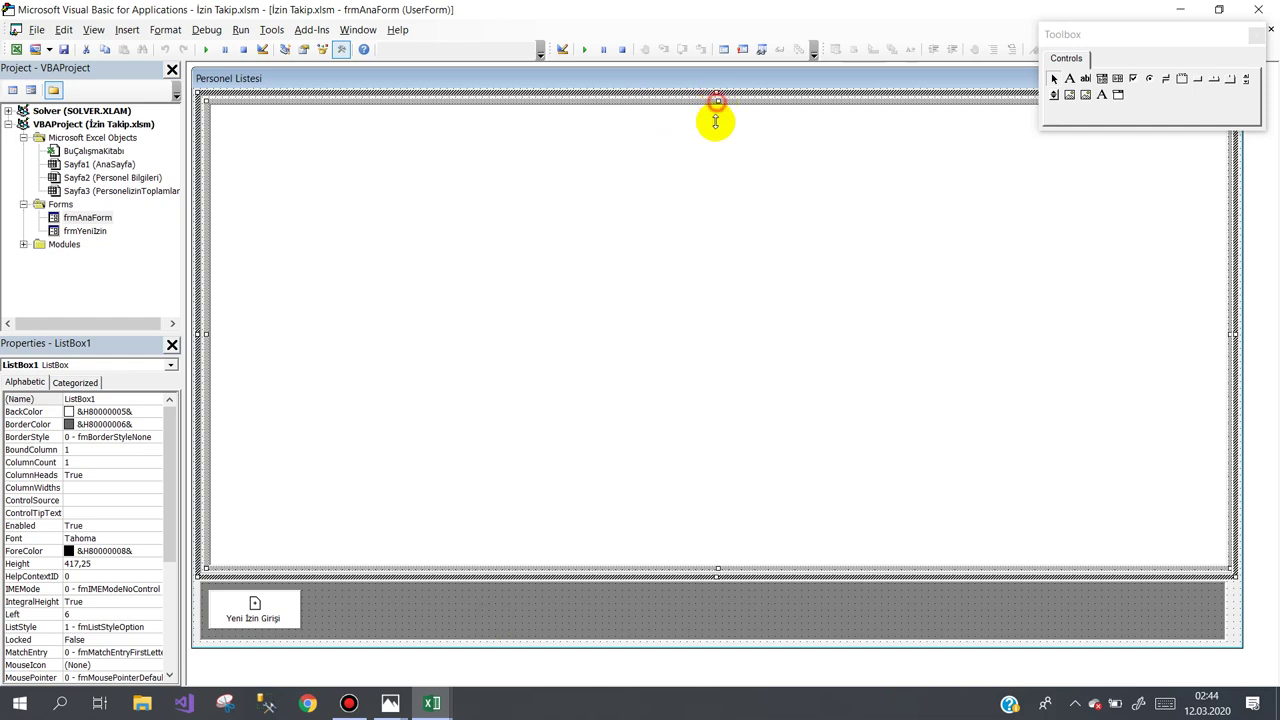
{"action": "left_click_drag", "start_coordinate": [717, 100], "coordinate": [717, 148]}
{"action": "left_click_drag", "start_coordinate": [717, 93], "coordinate": [717, 138]}
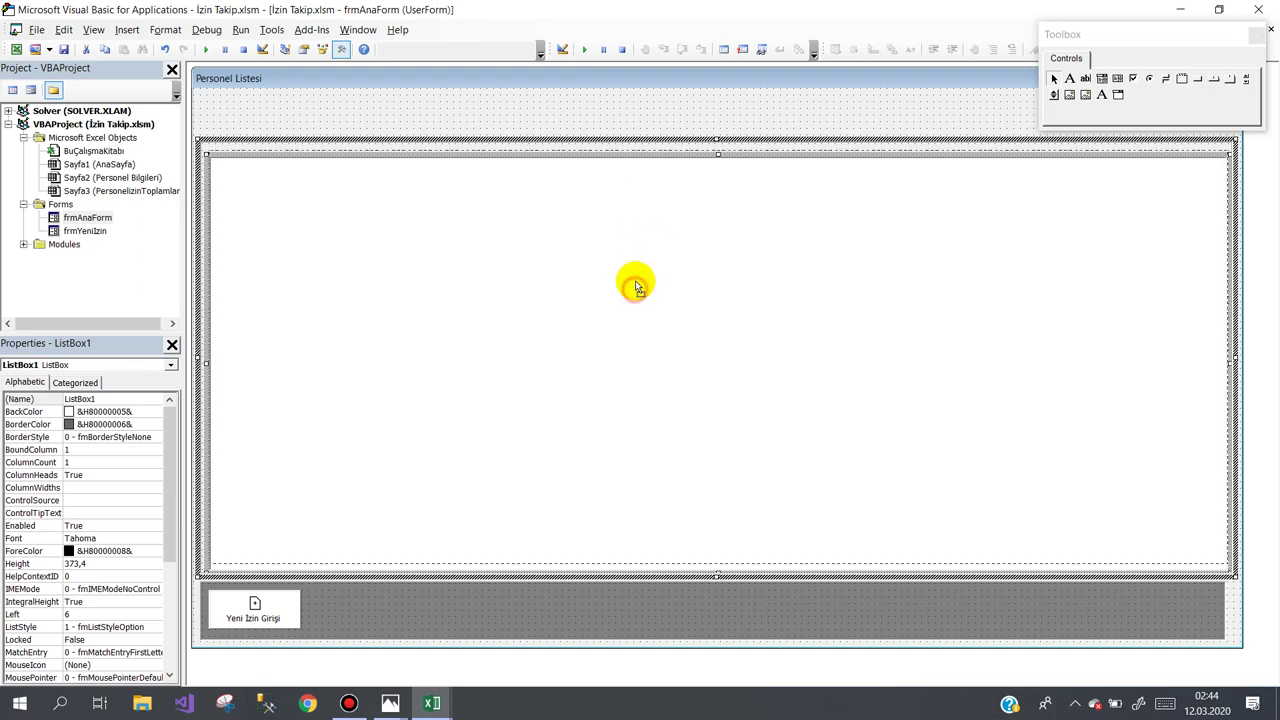
{"action": "left_click", "coordinate": [535, 112]}
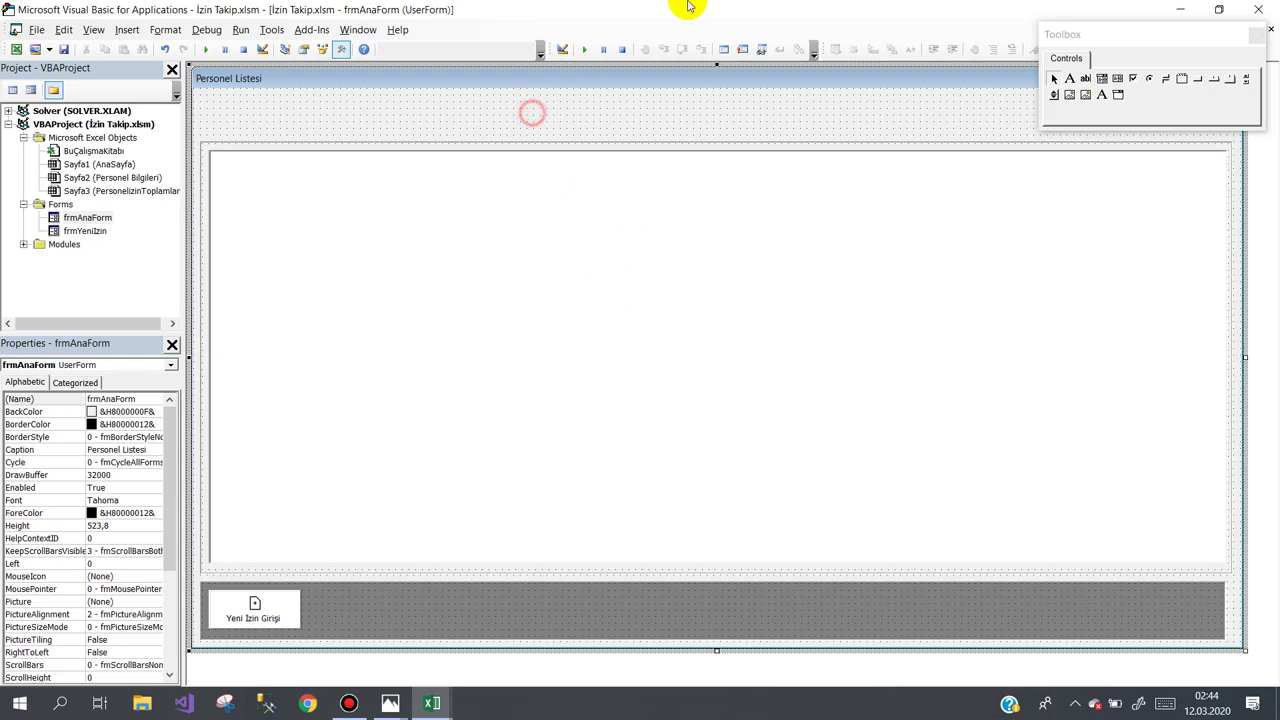
Copy the bottom Frame2 strip, paste it at the top, and delete its Yeni İzin Girişi button.
{"action": "right_click", "coordinate": [597, 603]}
{"action": "left_click", "coordinate": [527, 580]}
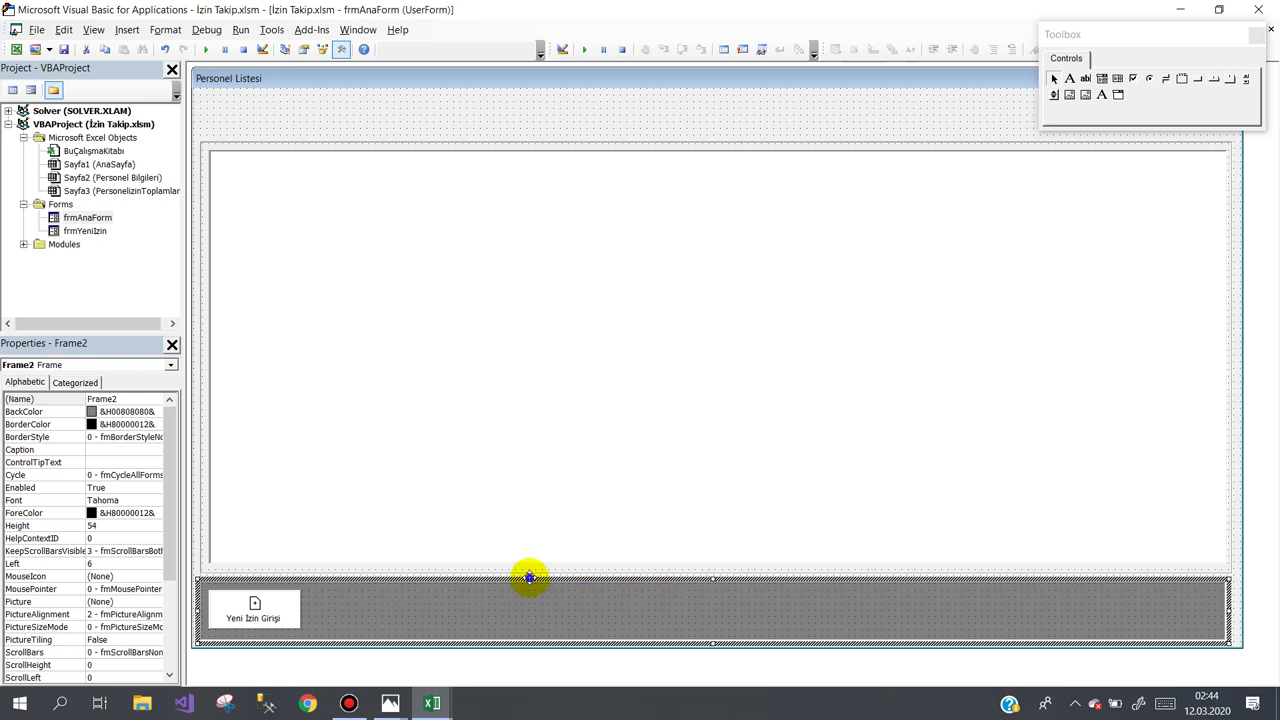
{"action": "right_click", "coordinate": [530, 577]}
{"action": "left_click", "coordinate": [600, 403]}
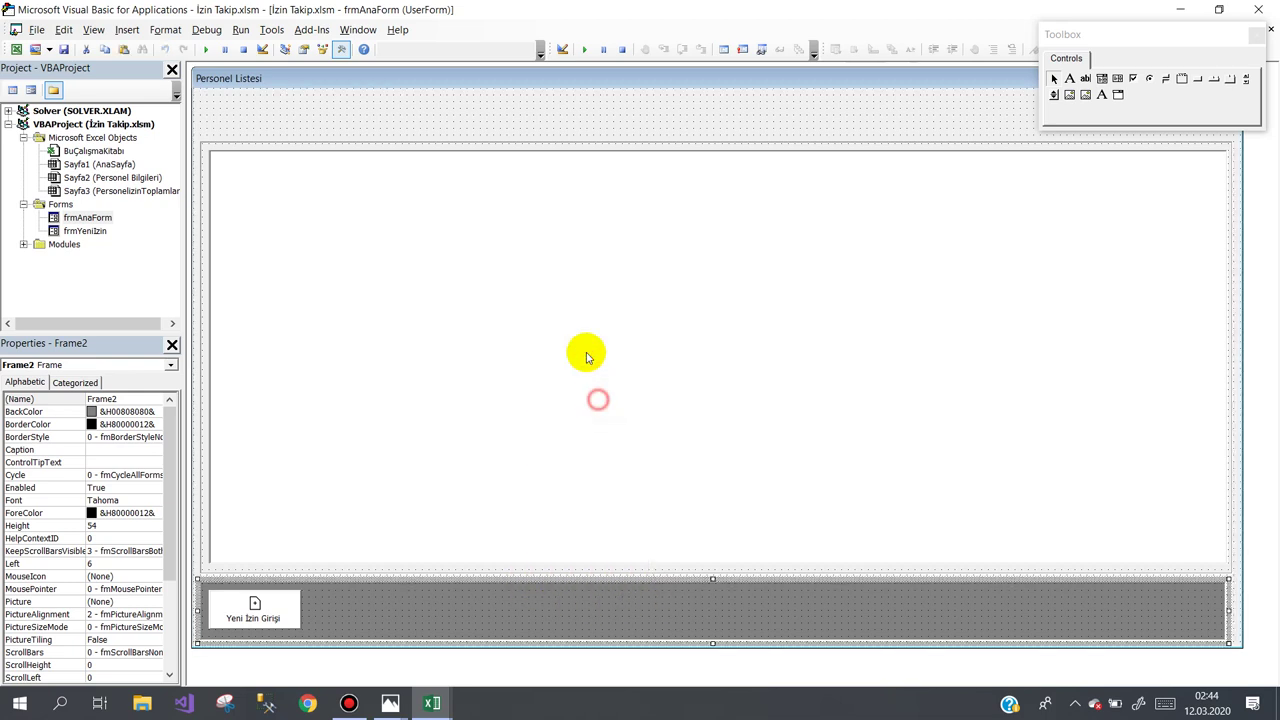
{"action": "right_click", "coordinate": [394, 99]}
{"action": "left_click", "coordinate": [432, 128]}
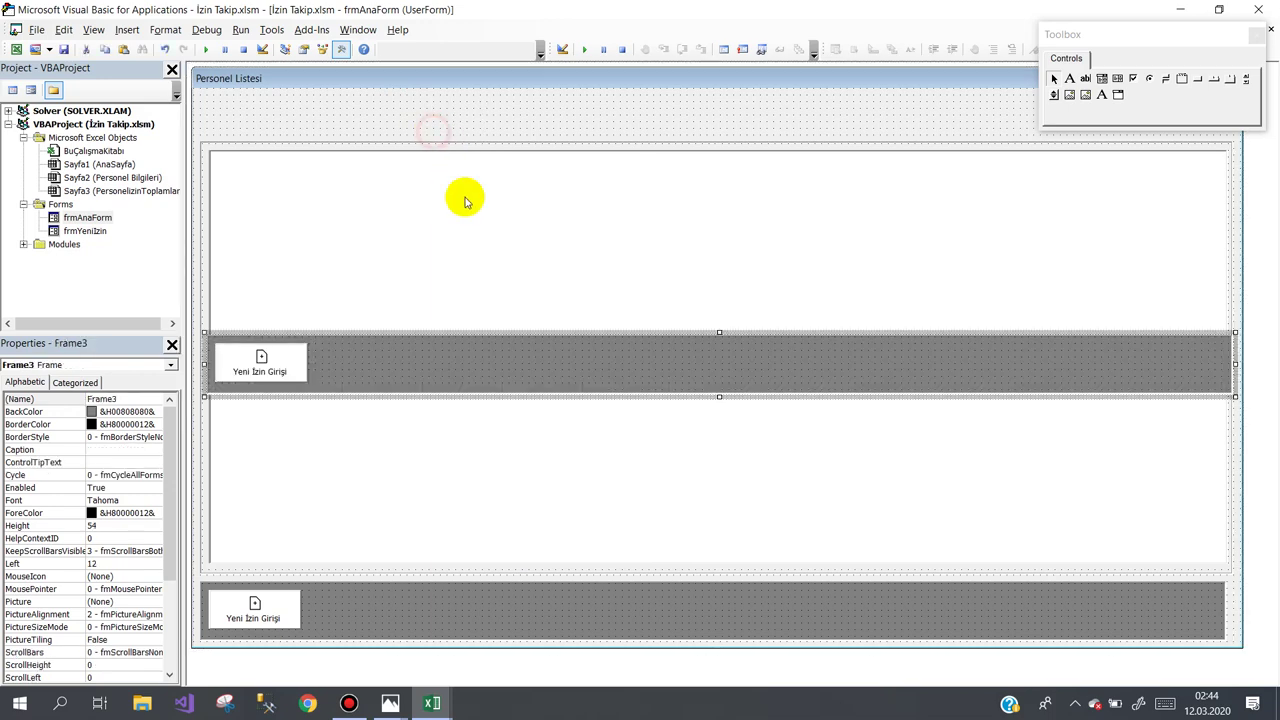
{"action": "left_click_drag", "start_coordinate": [415, 396], "coordinate": [412, 135]}
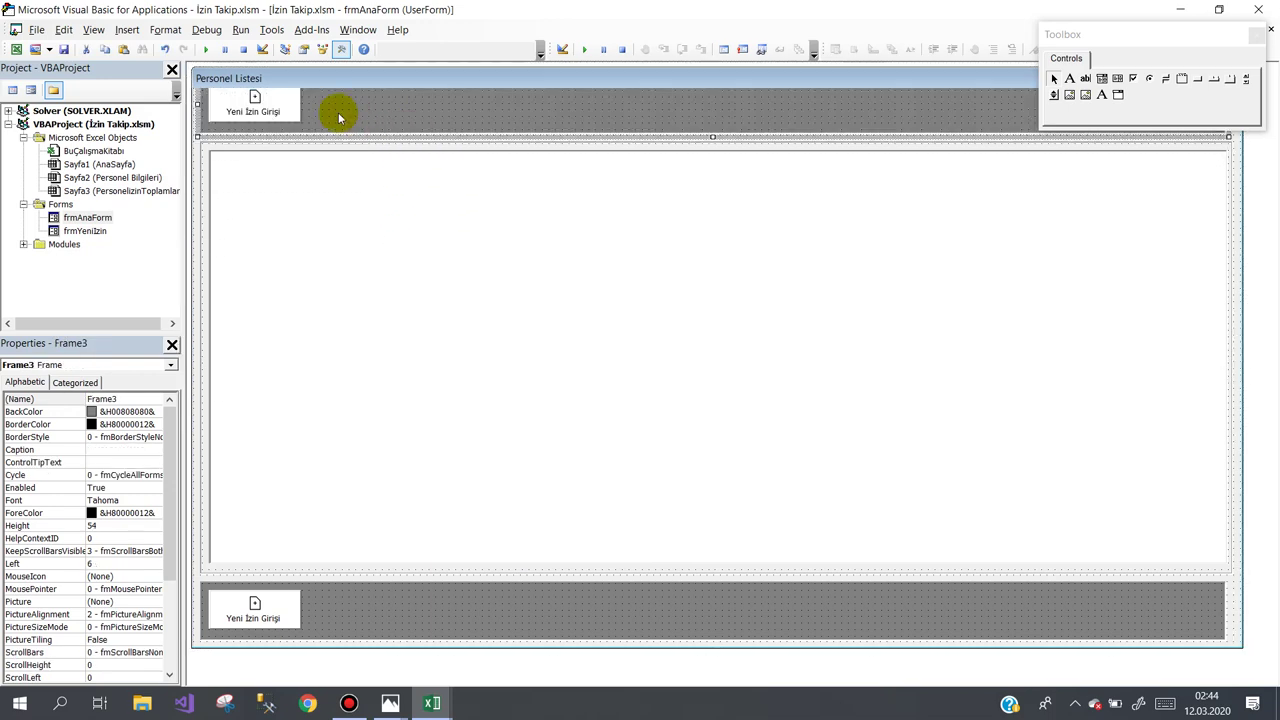
{"action": "left_click", "coordinate": [299, 101]}
{"action": "key", "text": "Delete"}
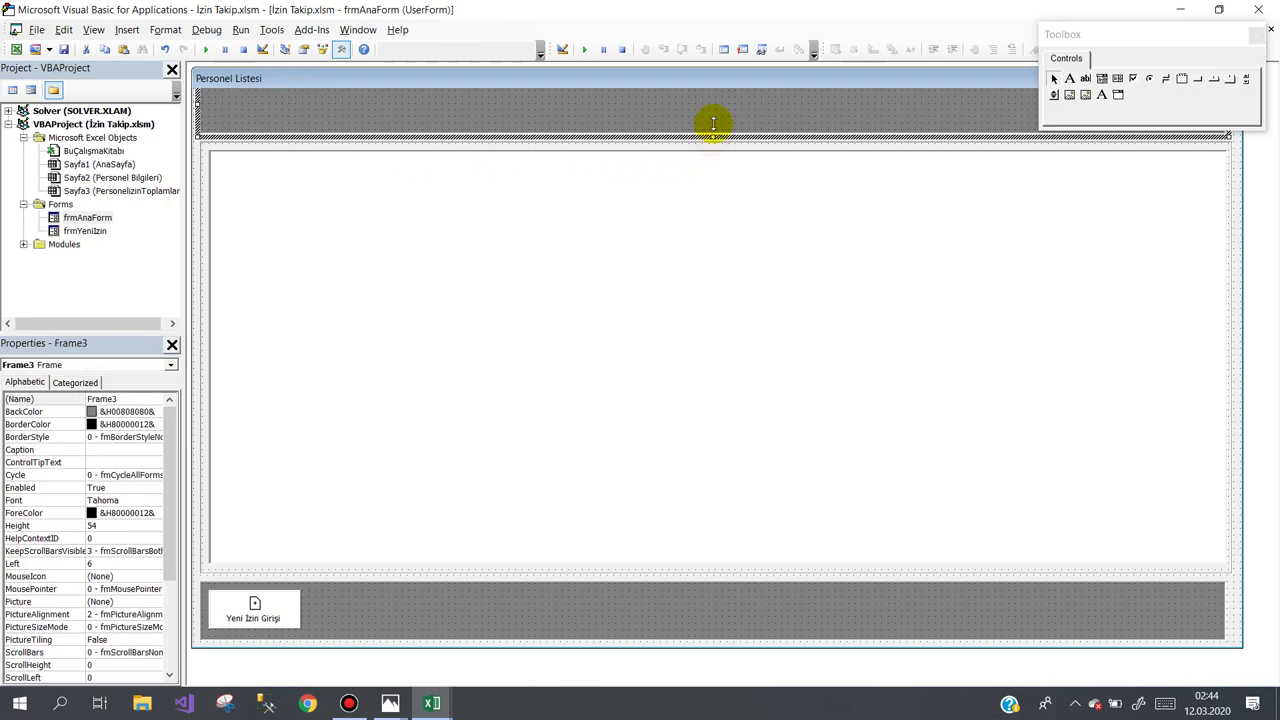
Resize the new top frame to span the full form width as a header band.
{"action": "mouse_move", "coordinate": [710, 136]}
{"action": "left_mouse_down"}
{"action": "mouse_move", "coordinate": [720, 110]}
{"action": "mouse_move", "coordinate": [722, 136]}
{"action": "left_mouse_up"}
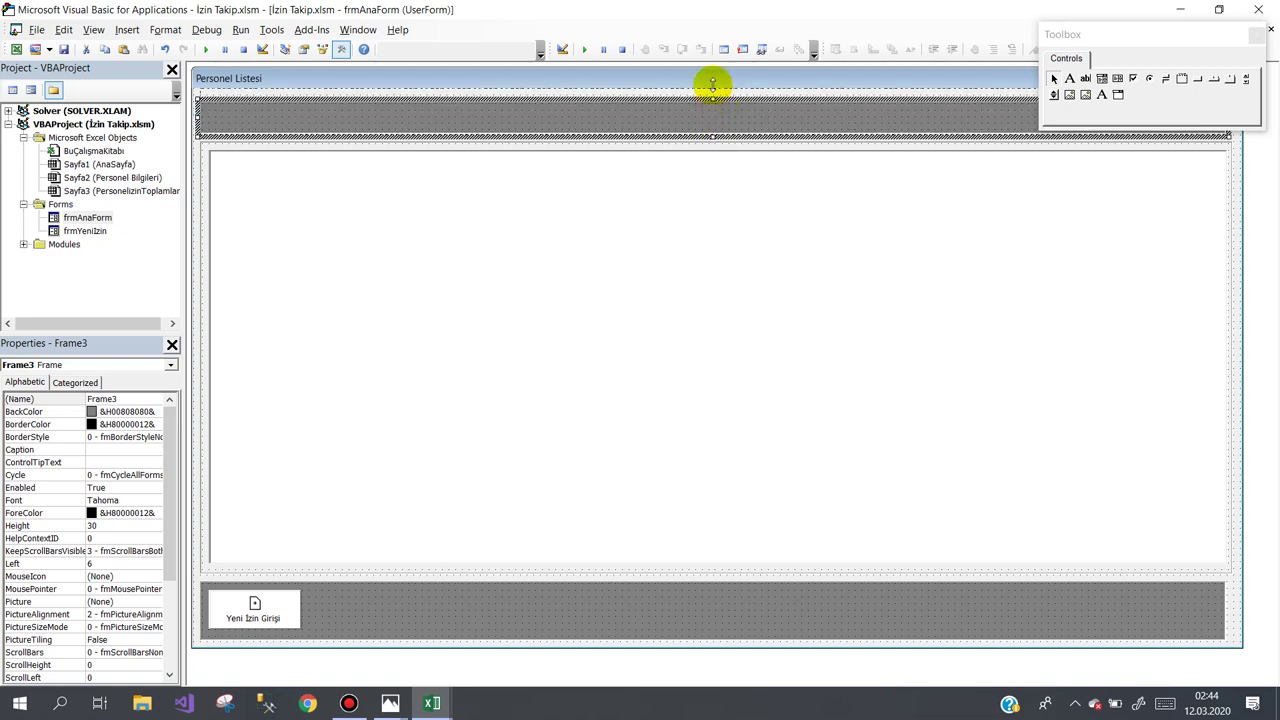
{"action": "left_click_drag", "start_coordinate": [712, 85], "coordinate": [713, 79]}
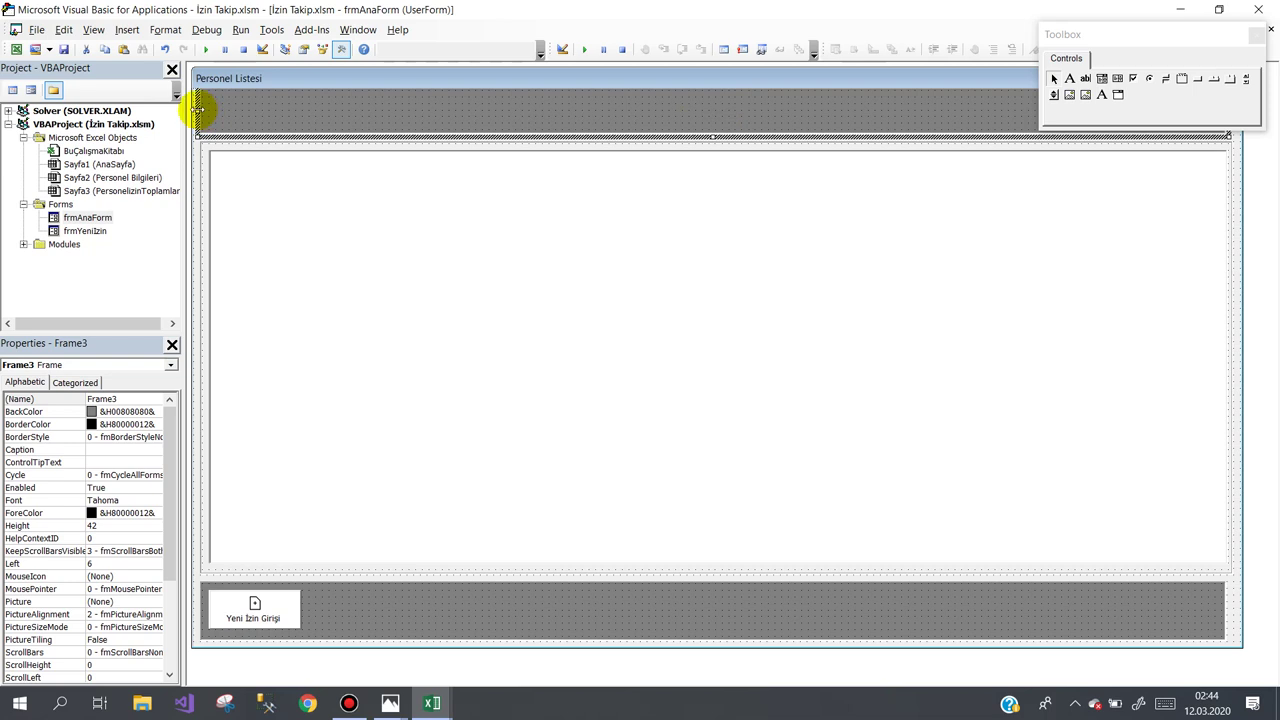
{"action": "left_click_drag", "start_coordinate": [197, 110], "coordinate": [179, 101]}
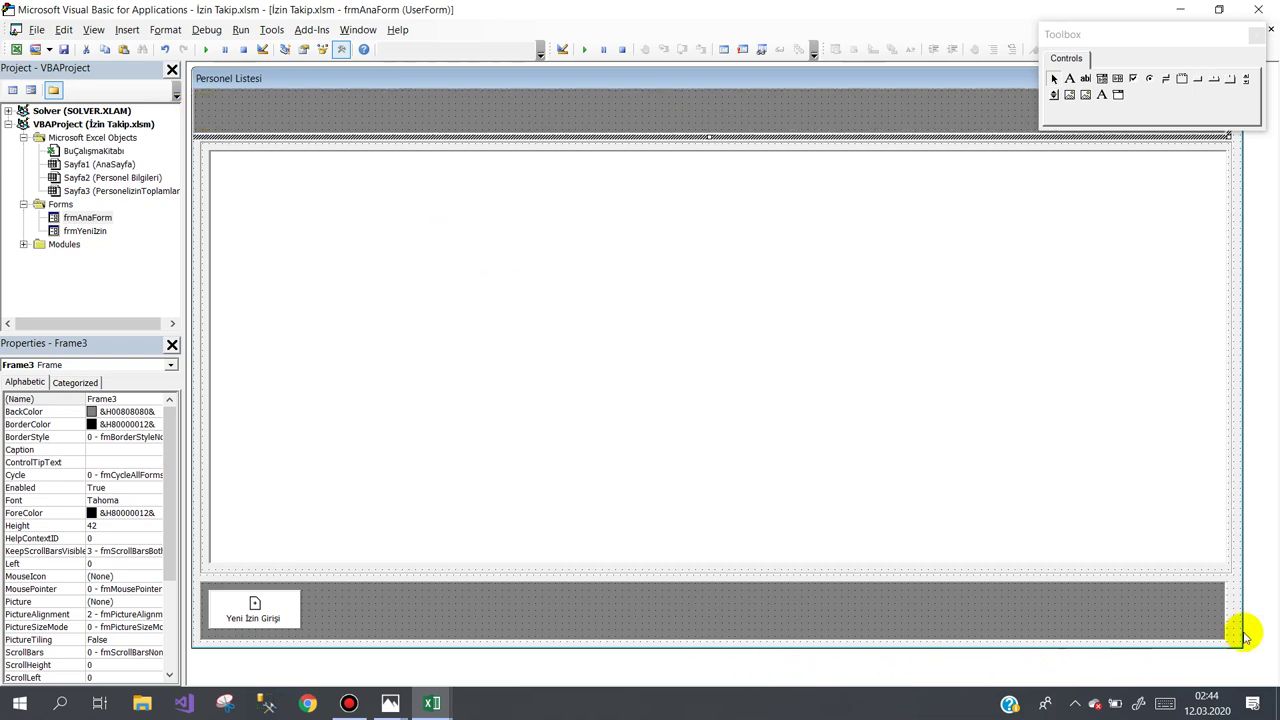
{"action": "left_click_drag", "start_coordinate": [1180, 40], "coordinate": [1023, 375]}
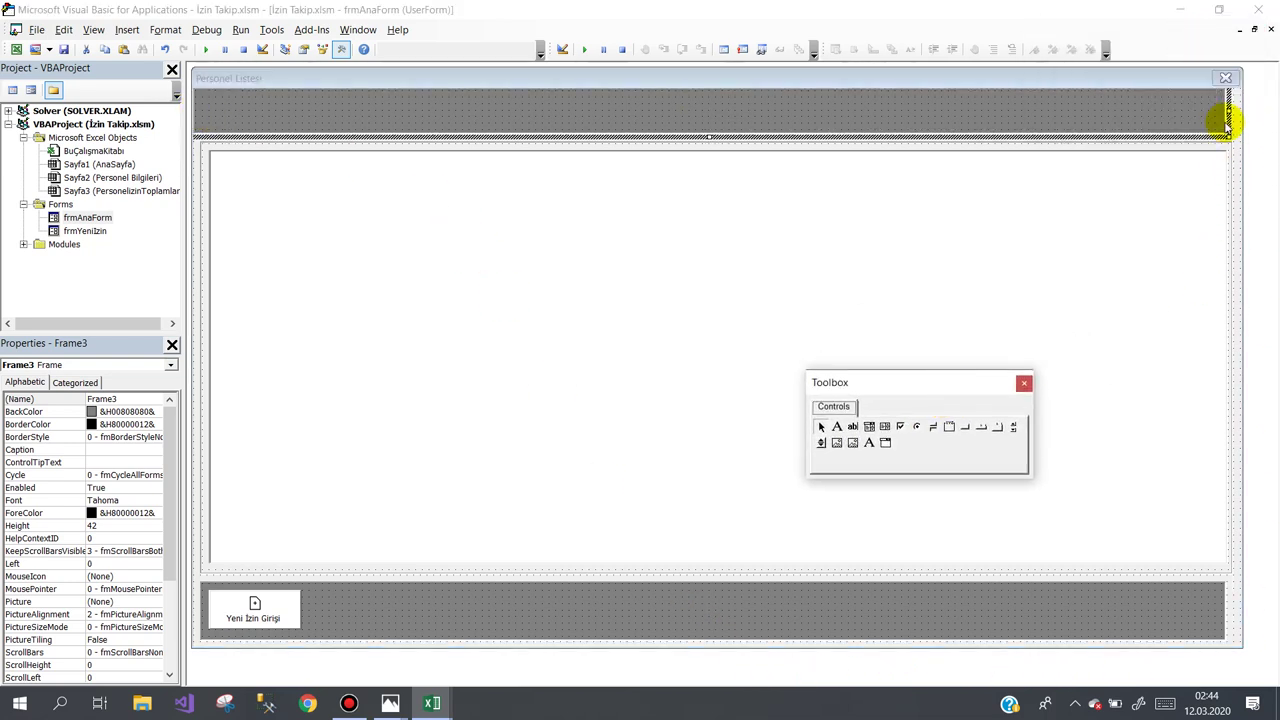
{"action": "left_click_drag", "start_coordinate": [1228, 110], "coordinate": [1248, 108]}
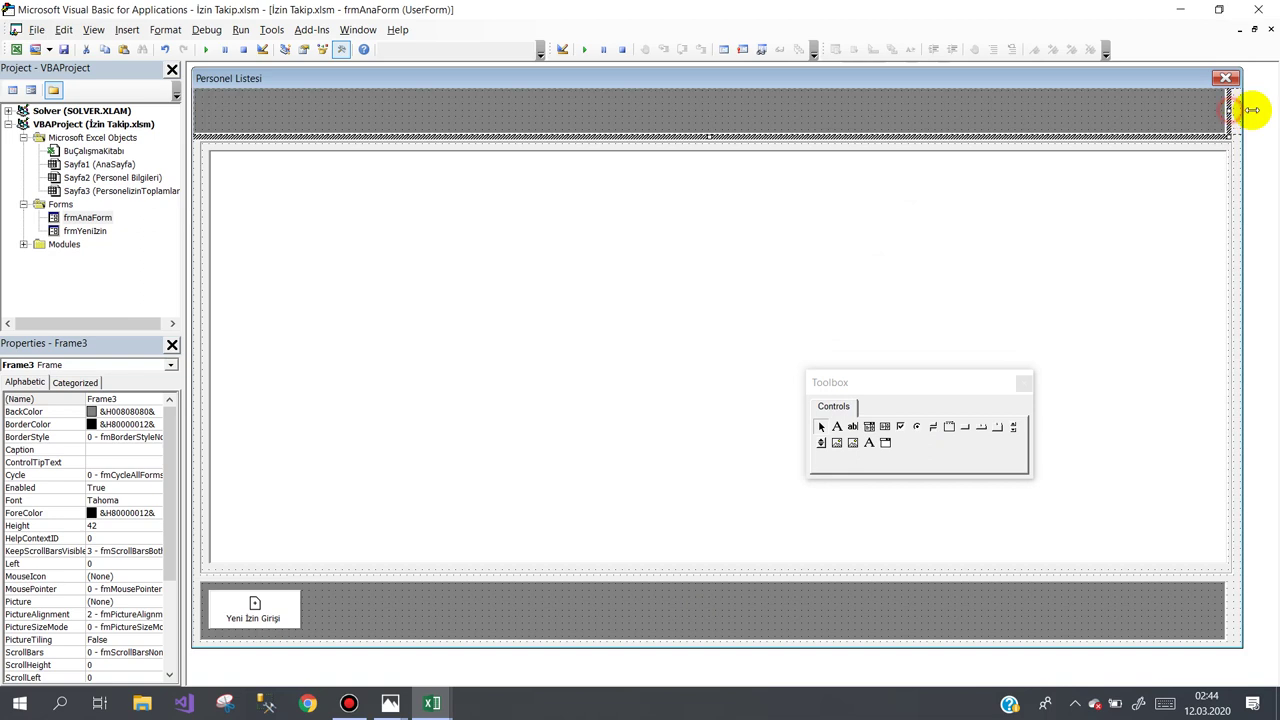
{"action": "left_click", "coordinate": [1240, 244]}
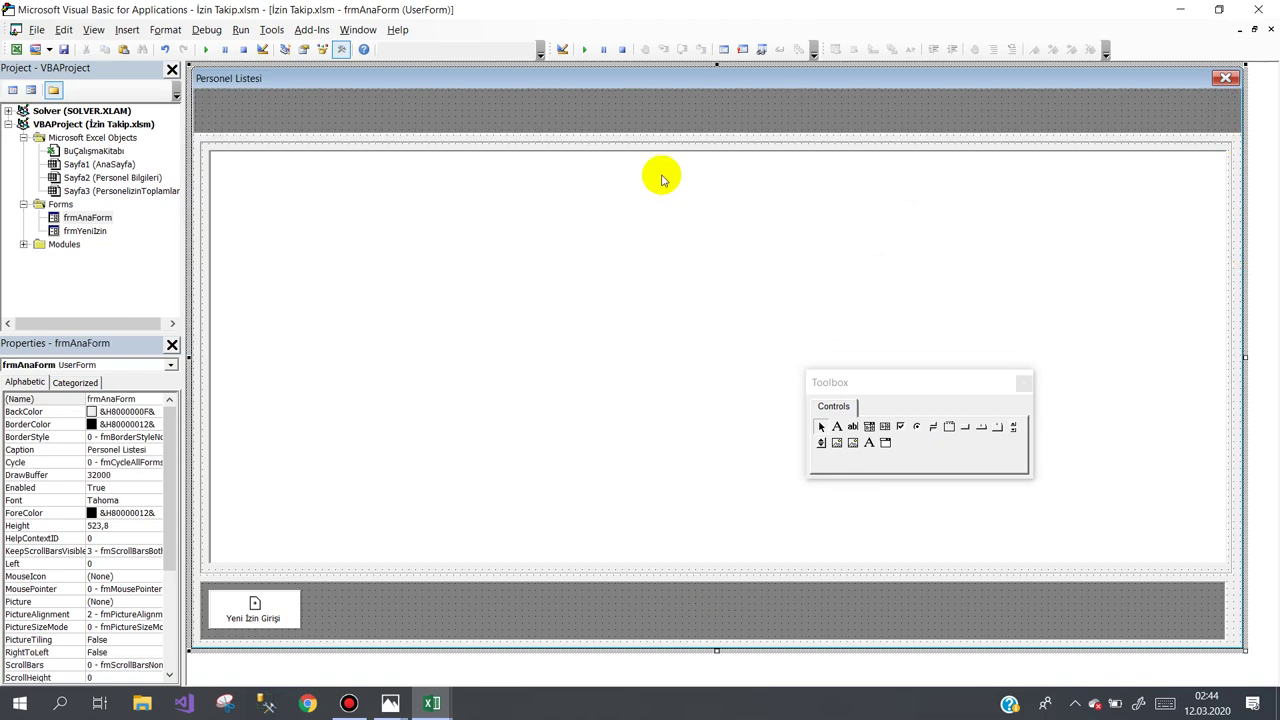
Set the top header frame's background colour to dark navy.
{"action": "left_click", "coordinate": [494, 124]}
{"action": "left_click", "coordinate": [157, 416]}
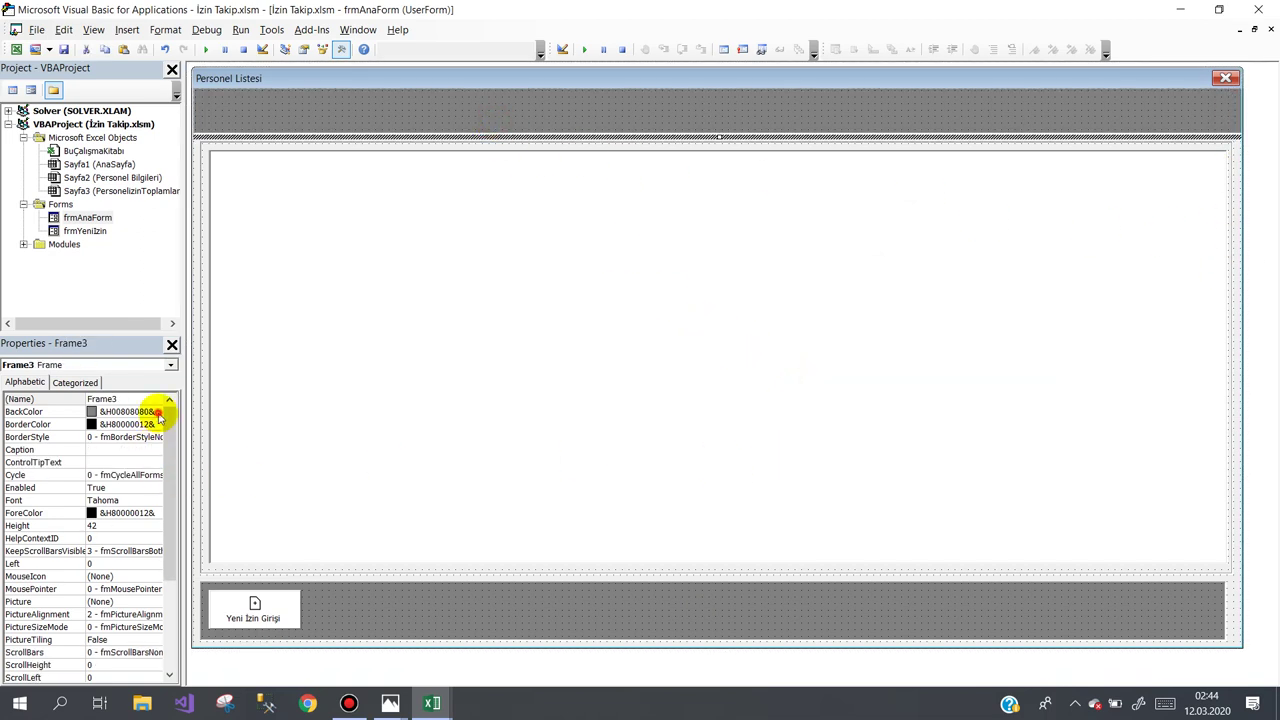
{"action": "left_click", "coordinate": [156, 412]}
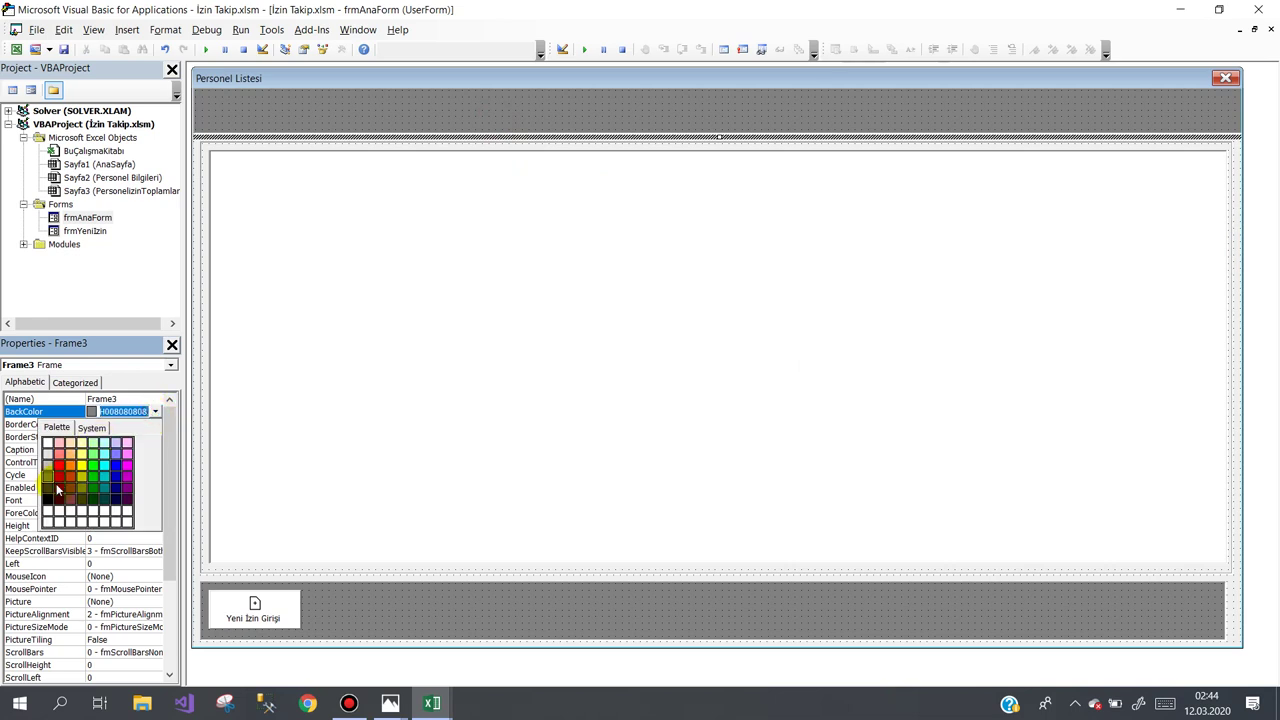
{"action": "left_click", "coordinate": [57, 488]}
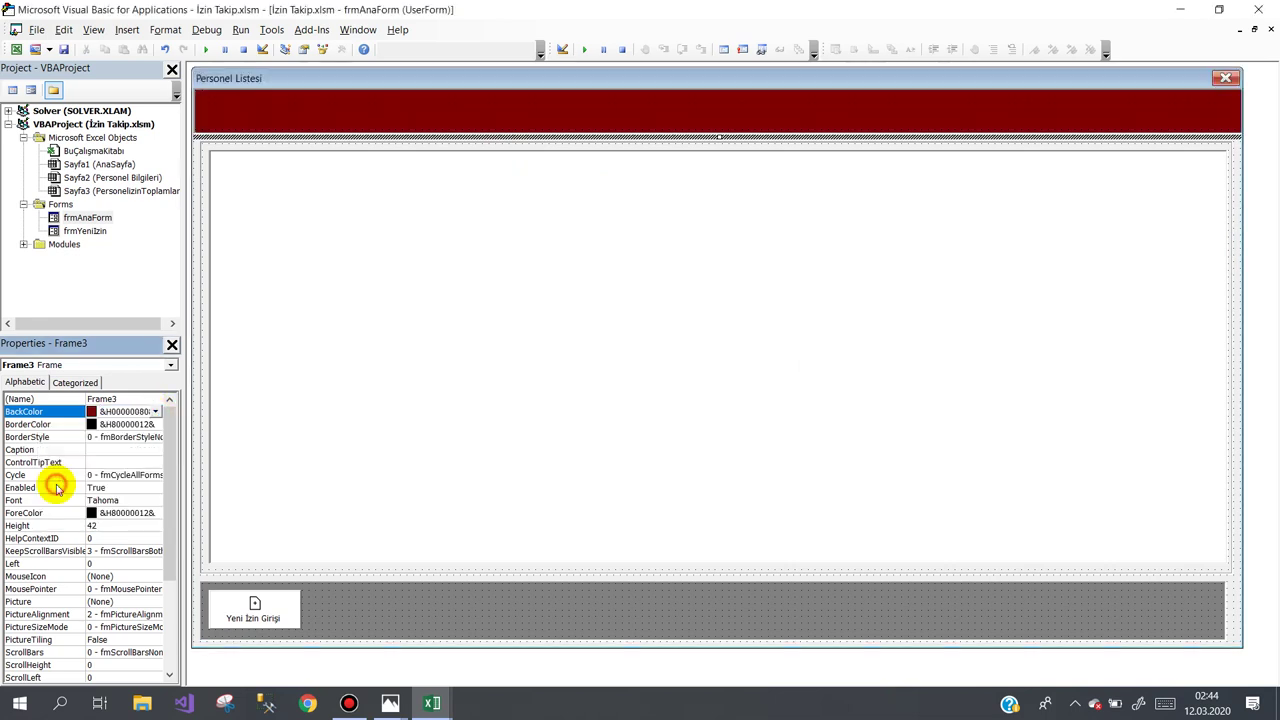
{"action": "left_click", "coordinate": [156, 412]}
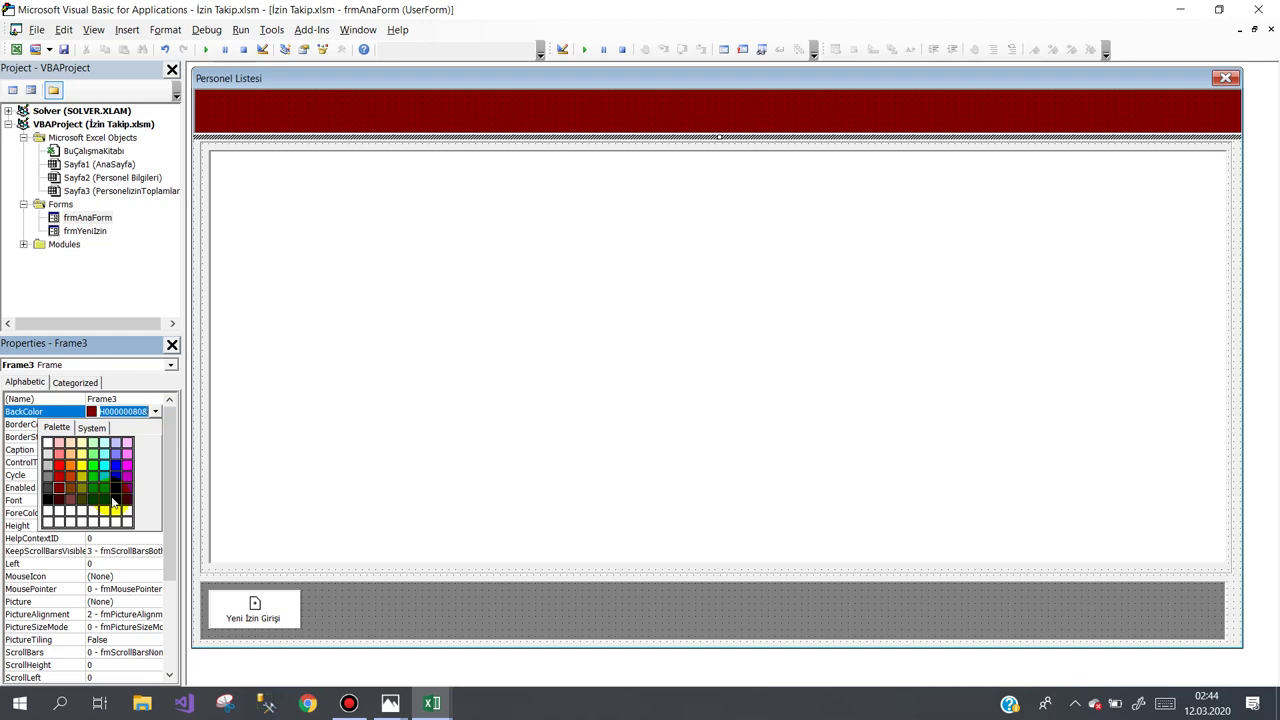
{"action": "left_click", "coordinate": [114, 501]}
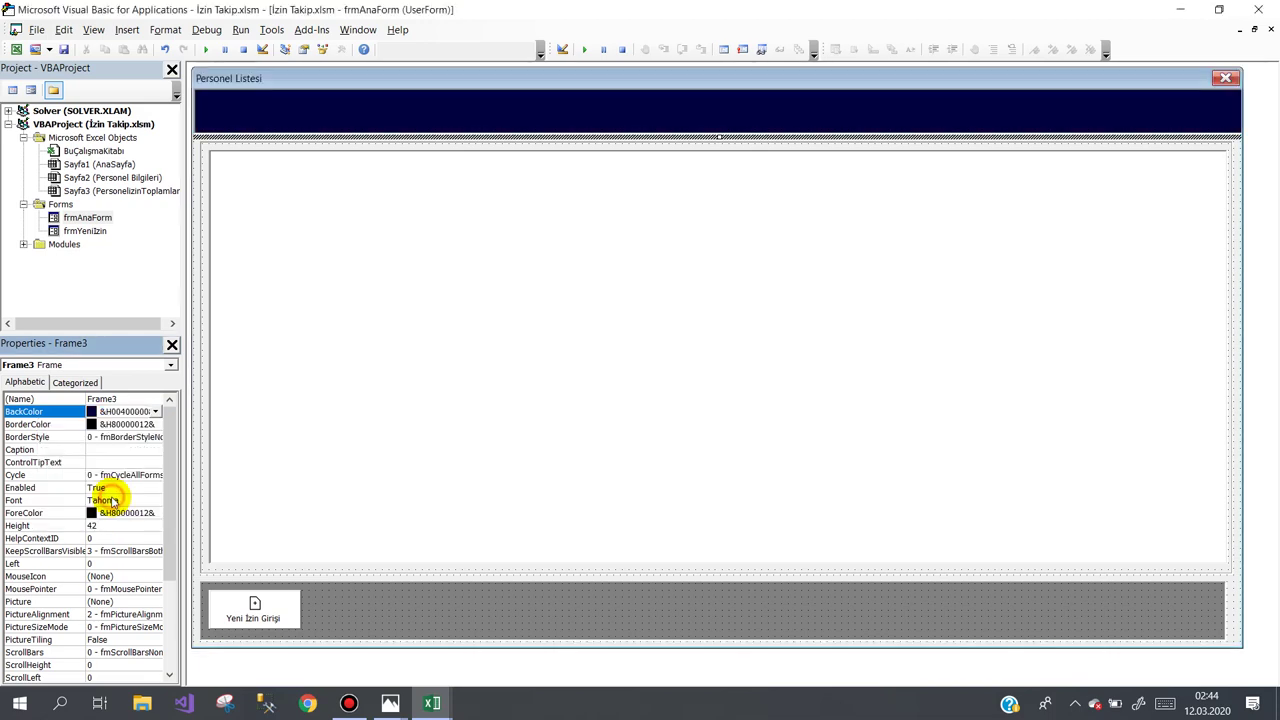
Place a new label in the navy header and make its text colour white.
{"action": "left_click", "coordinate": [341, 49]}
{"action": "left_click", "coordinate": [836, 427]}
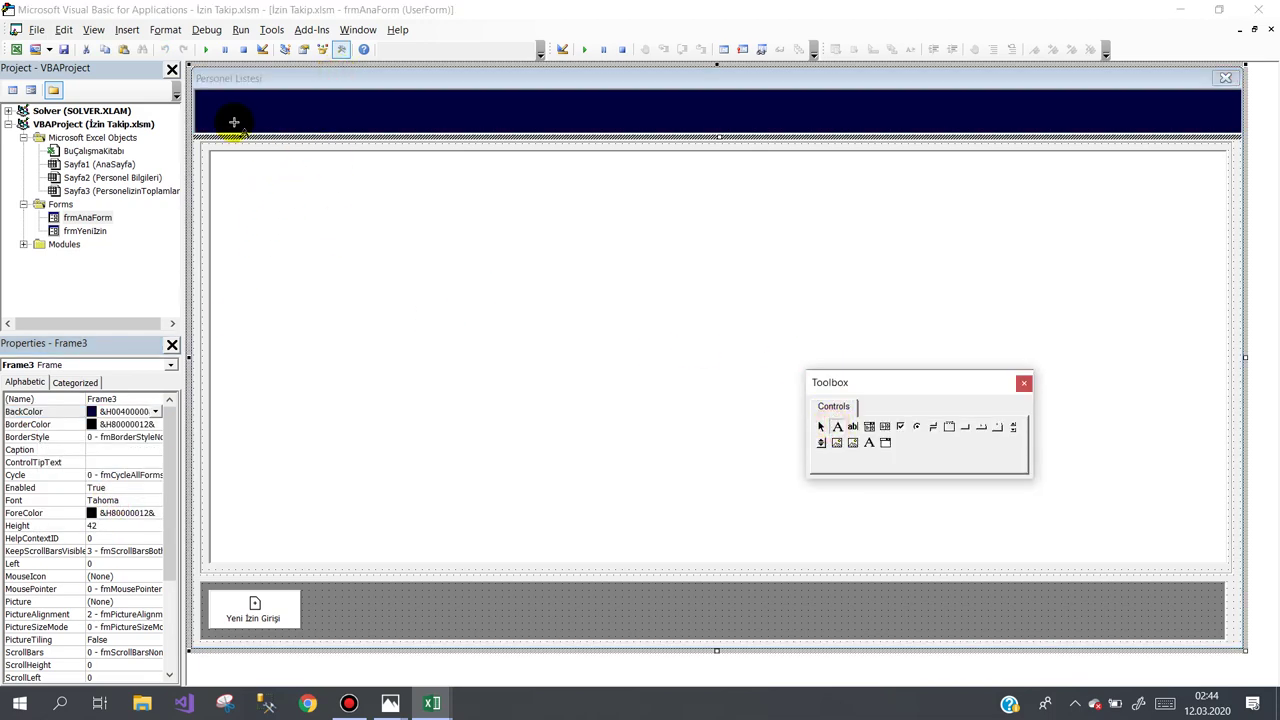
{"action": "left_click", "coordinate": [205, 101]}
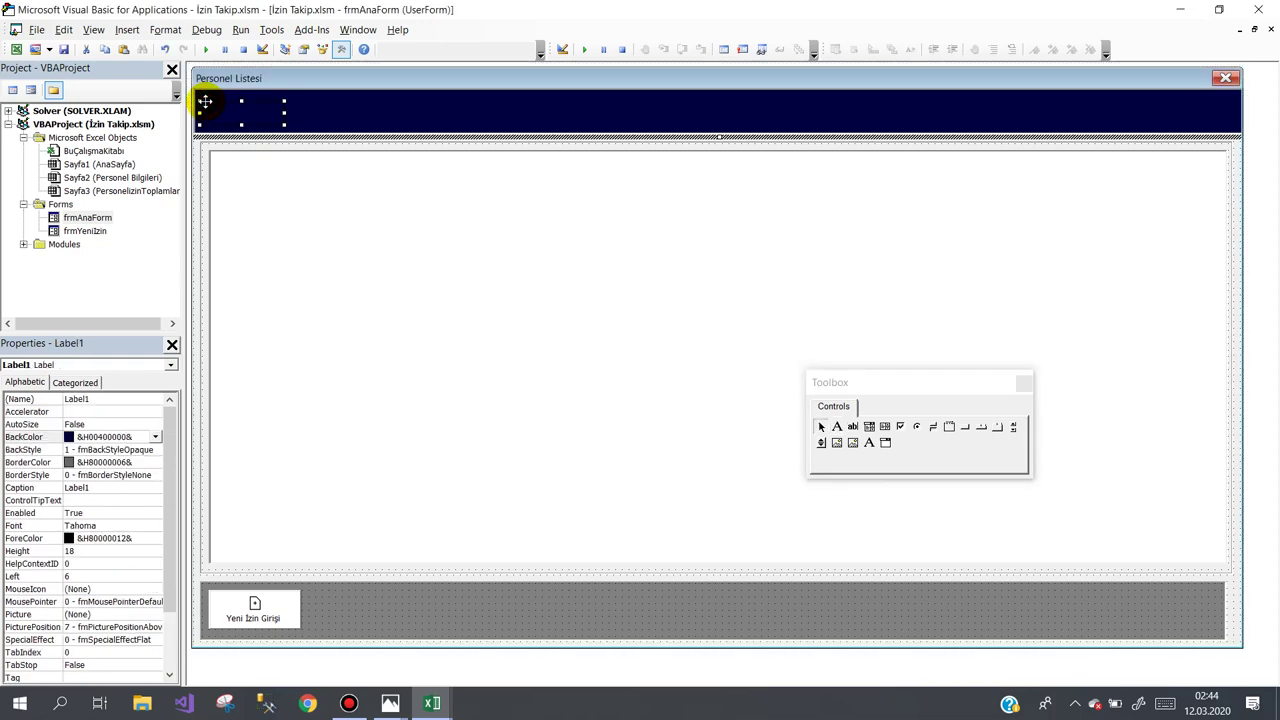
{"action": "left_click", "coordinate": [145, 538]}
{"action": "left_click", "coordinate": [155, 538]}
{"action": "left_click", "coordinate": [60, 554]}
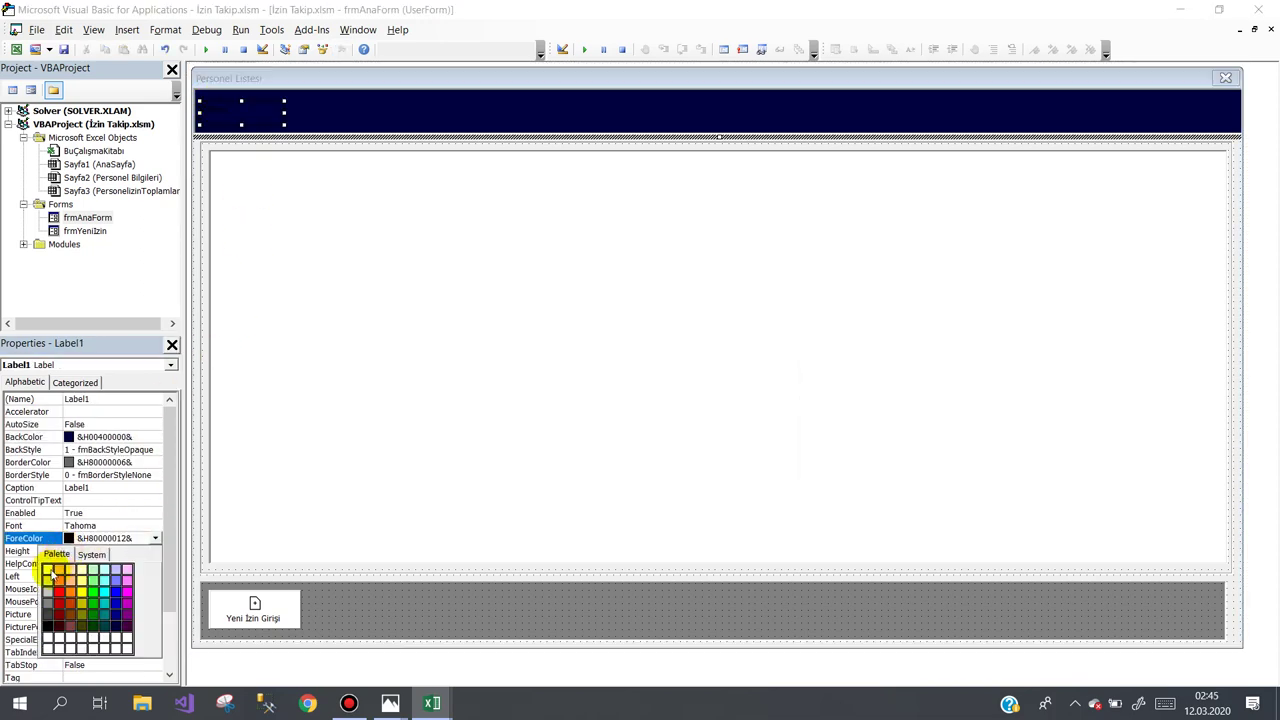
{"action": "left_click", "coordinate": [47, 571]}
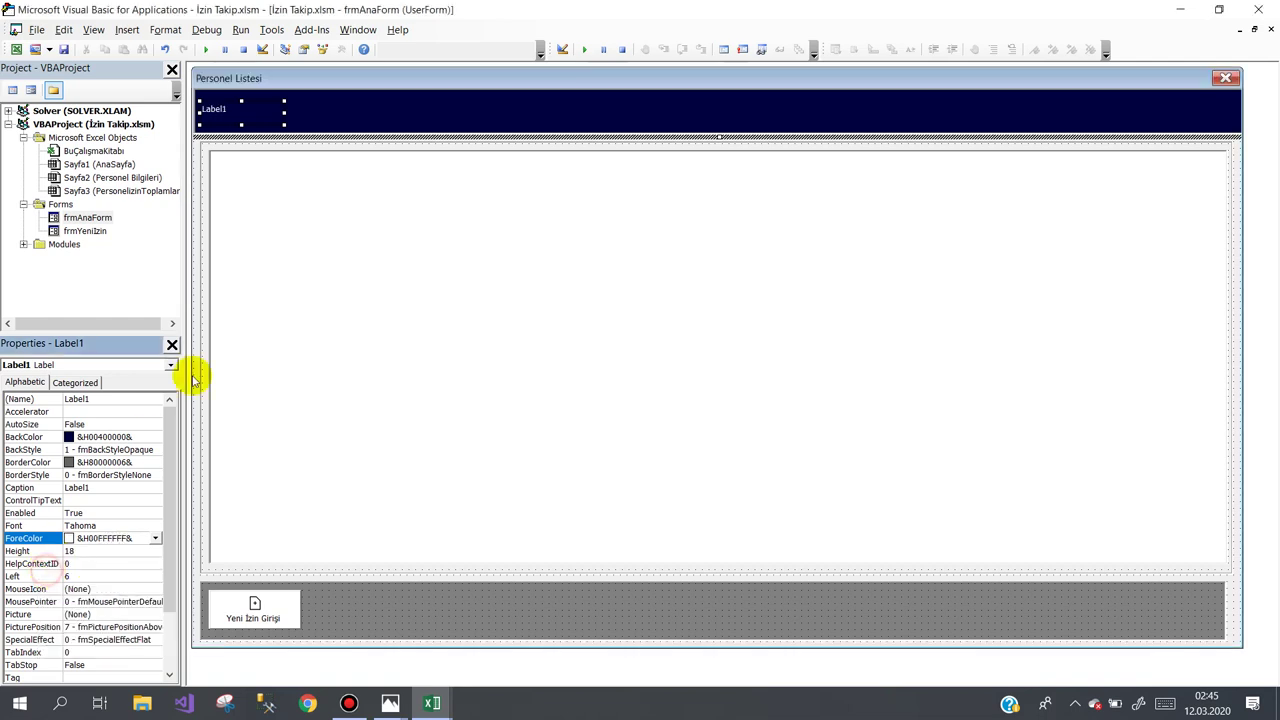
Set the label font to bold Calibri size 36 and enlarge the label to fit.
{"action": "left_click", "coordinate": [140, 525]}
{"action": "left_click", "coordinate": [155, 525]}
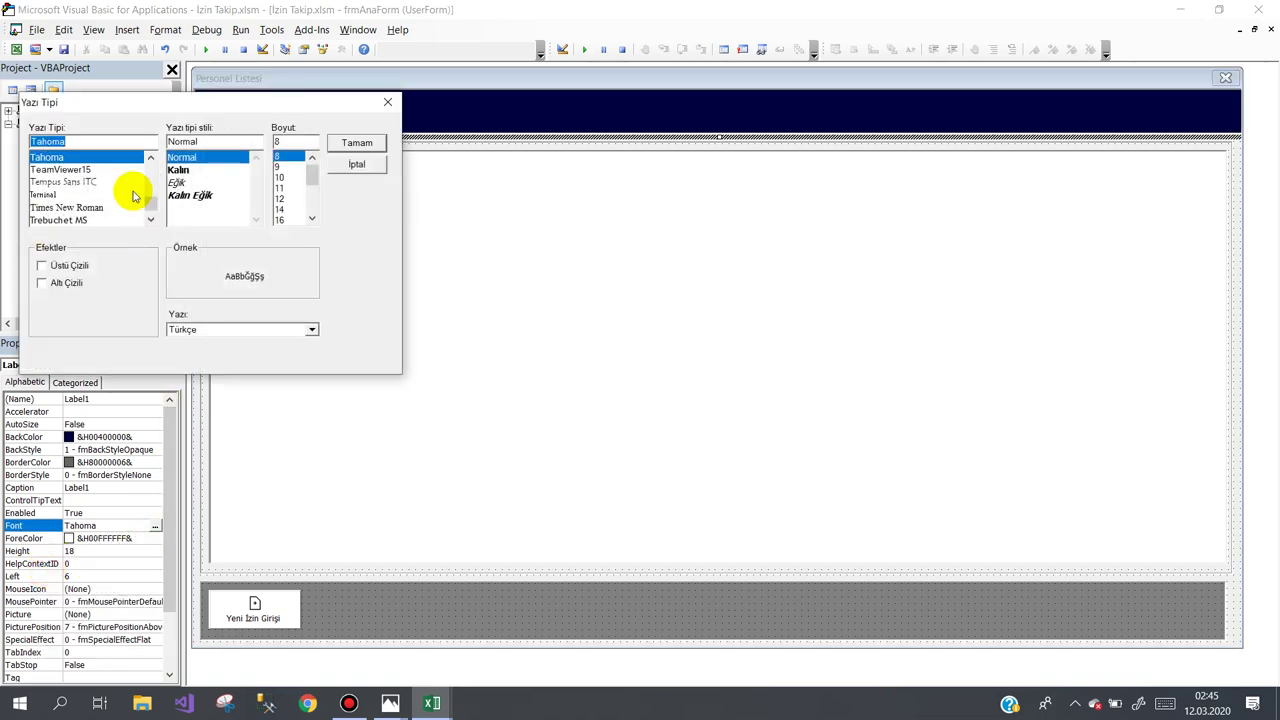
{"action": "scroll", "coordinate": [108, 195], "scroll_direction": "up", "scroll_amount": 15}
{"action": "left_click", "coordinate": [86, 157]}
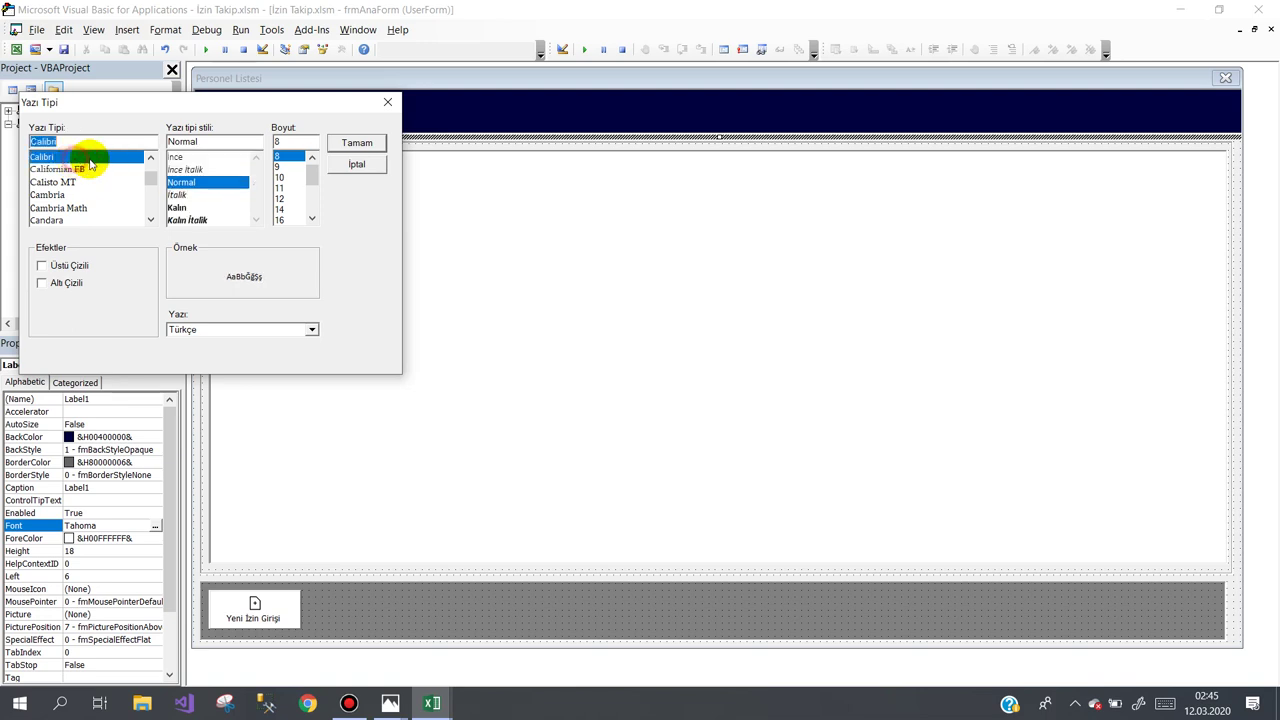
{"action": "left_click", "coordinate": [228, 207]}
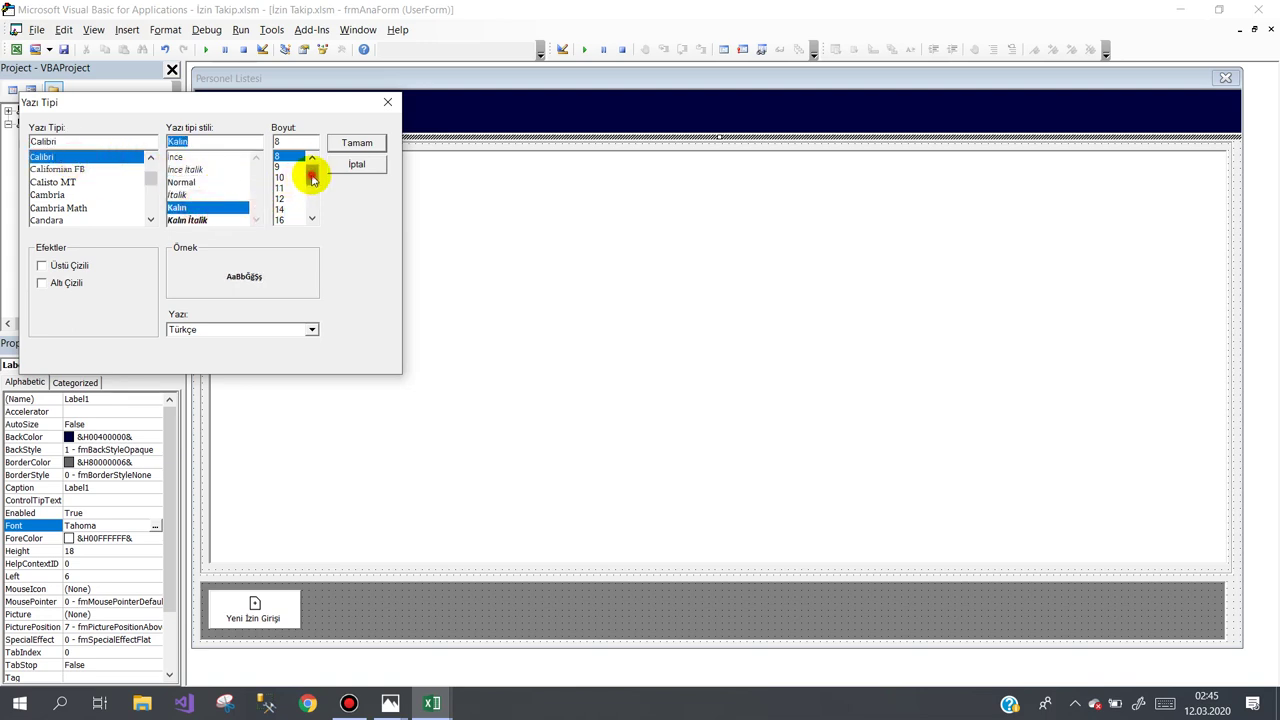
{"action": "left_click_drag", "start_coordinate": [310, 174], "coordinate": [315, 210]}
{"action": "left_click", "coordinate": [282, 199]}
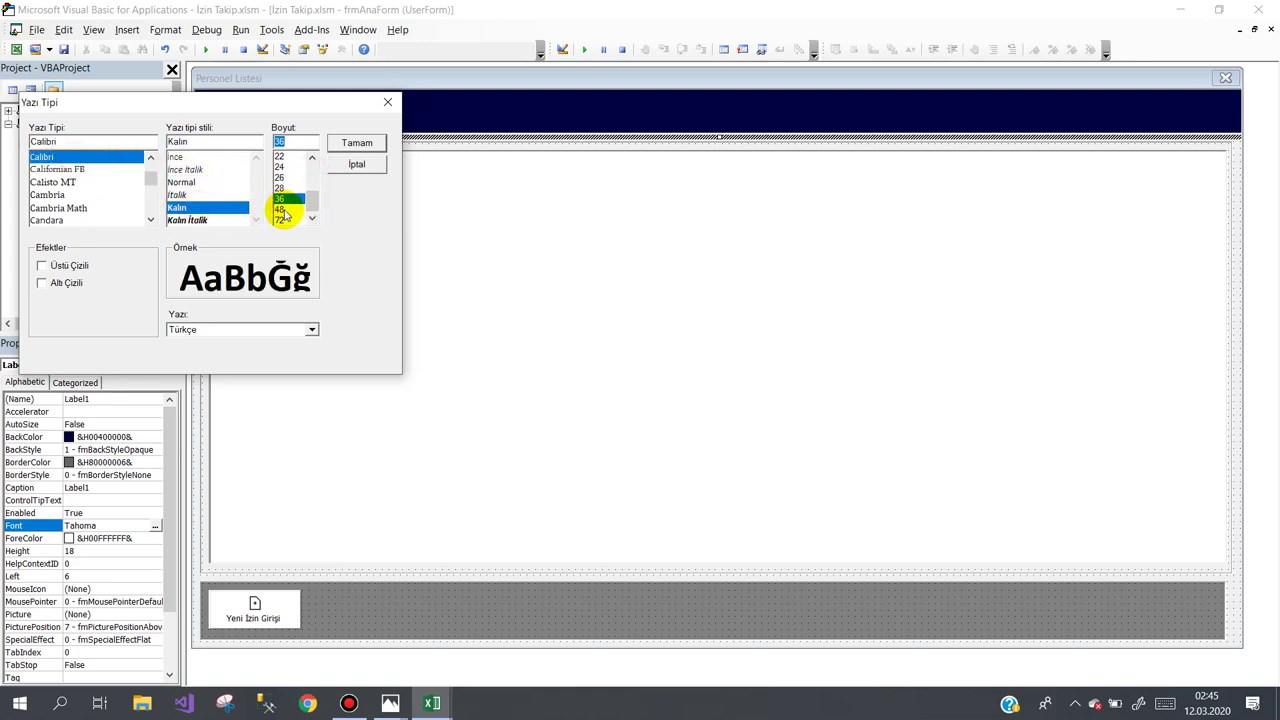
{"action": "left_click", "coordinate": [284, 210]}
{"action": "left_click", "coordinate": [283, 199]}
{"action": "left_click", "coordinate": [366, 143]}
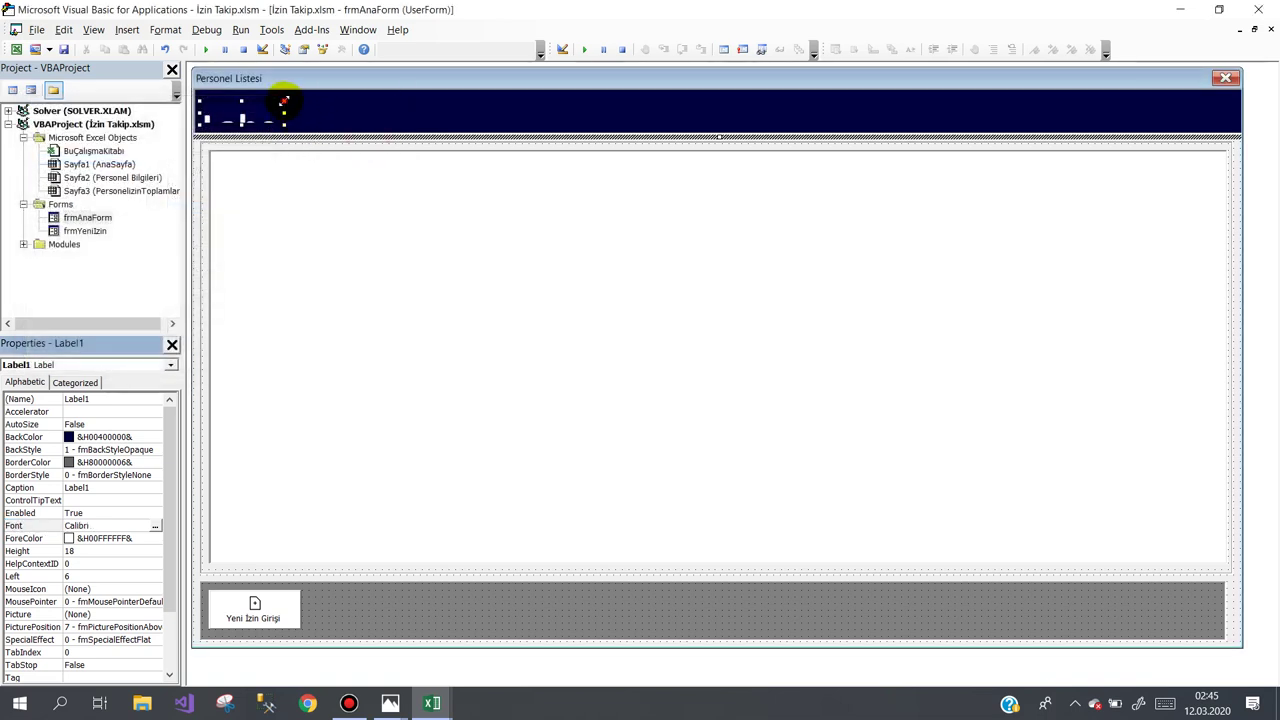
{"action": "mouse_move", "coordinate": [284, 101]}
{"action": "left_mouse_down"}
{"action": "mouse_move", "coordinate": [590, 89]}
{"action": "mouse_move", "coordinate": [617, 128]}
{"action": "left_mouse_up"}
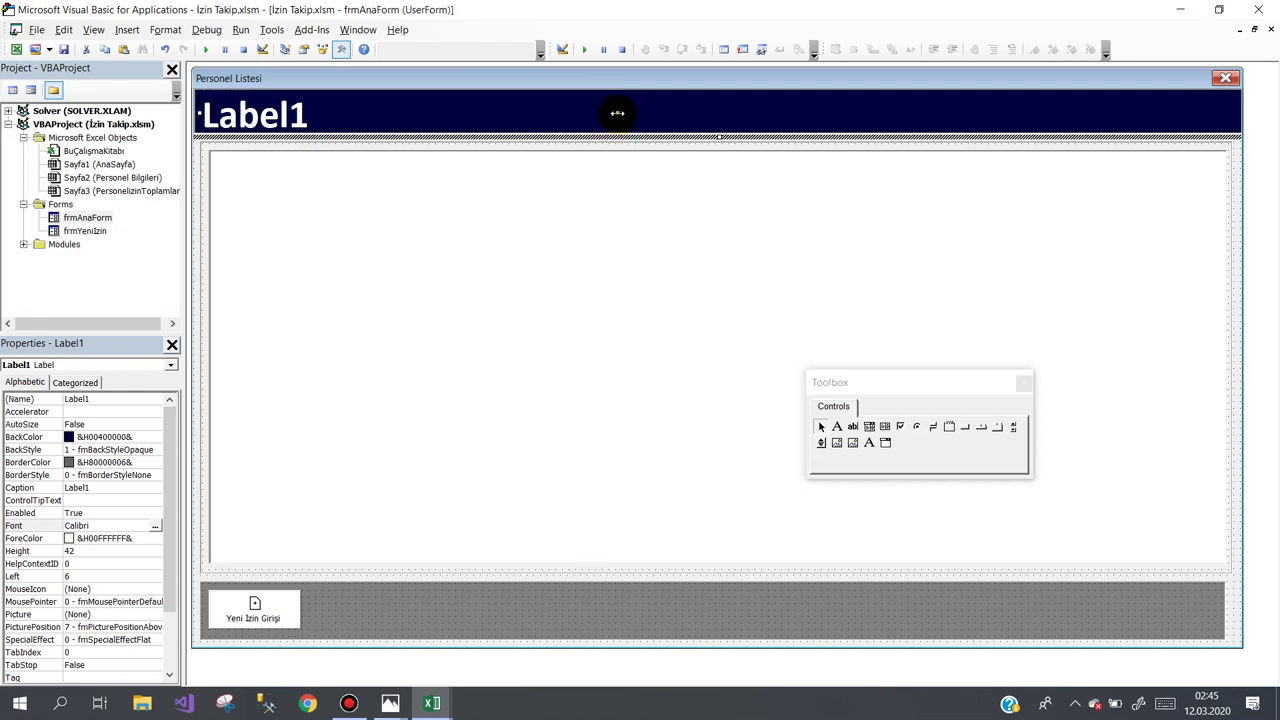
{"action": "left_click", "coordinate": [330, 113]}
Replace the label's Label1 caption with 'PERSONEL İZİN HAREKETLERİ'.
{"action": "left_click_drag", "start_coordinate": [330, 113], "coordinate": [203, 114]}
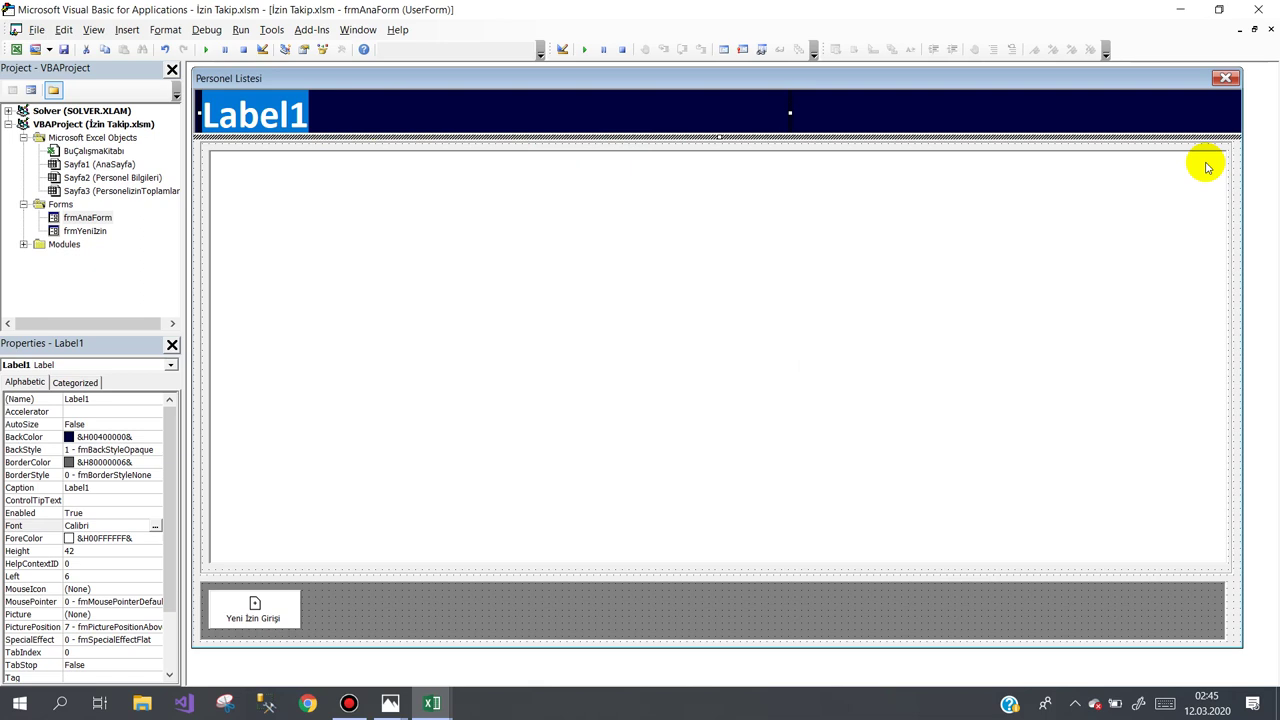
{"action": "type", "text": "p"}
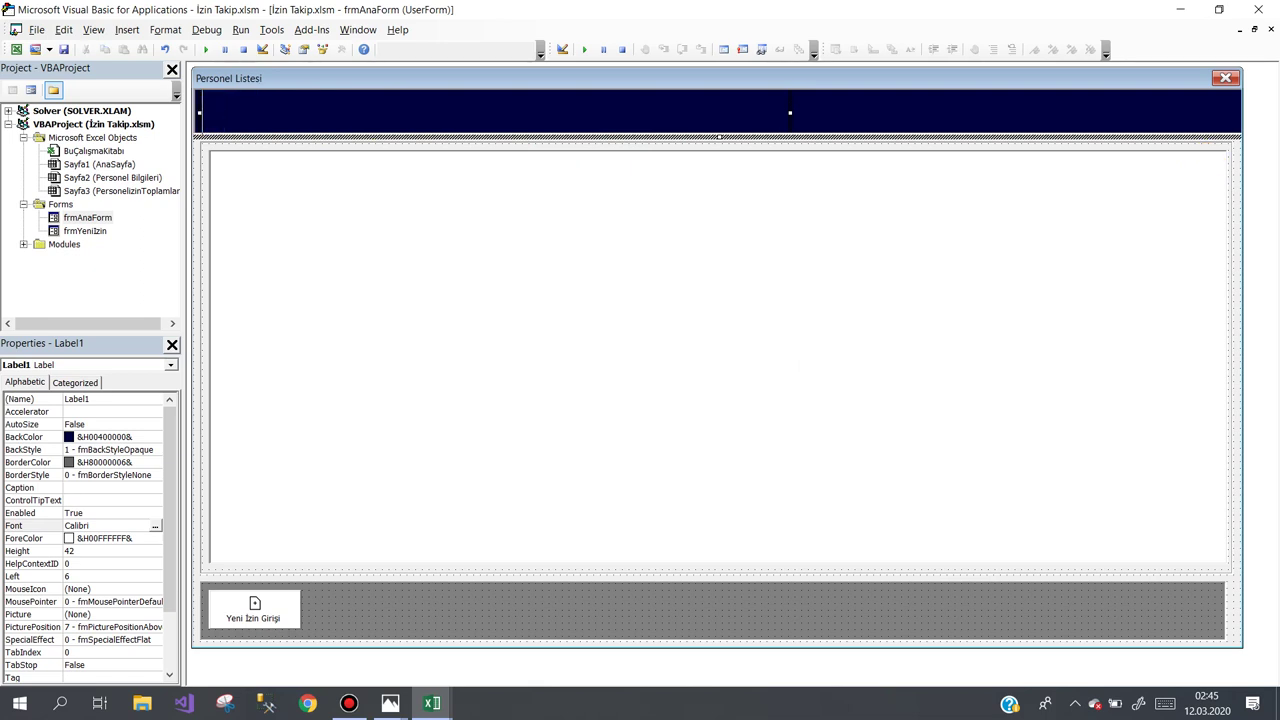
{"action": "type", "text": "PERSONE"}
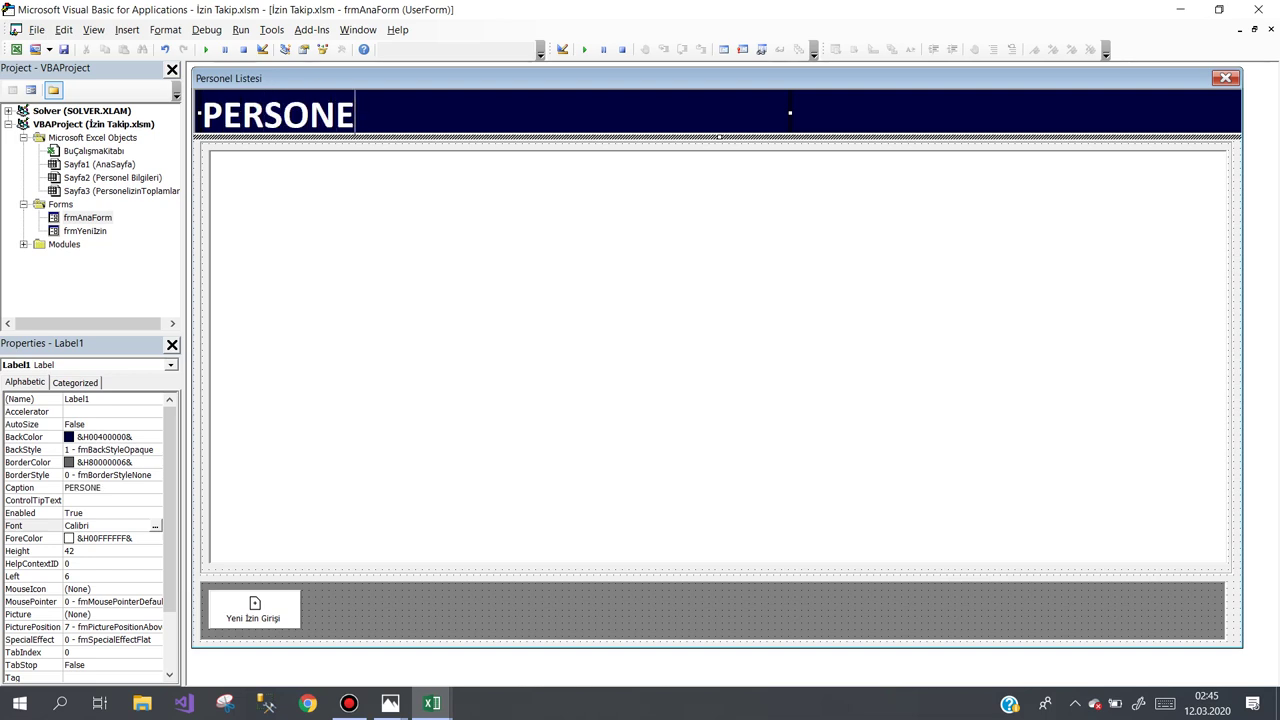
{"action": "type", "text": "L İZİ"}
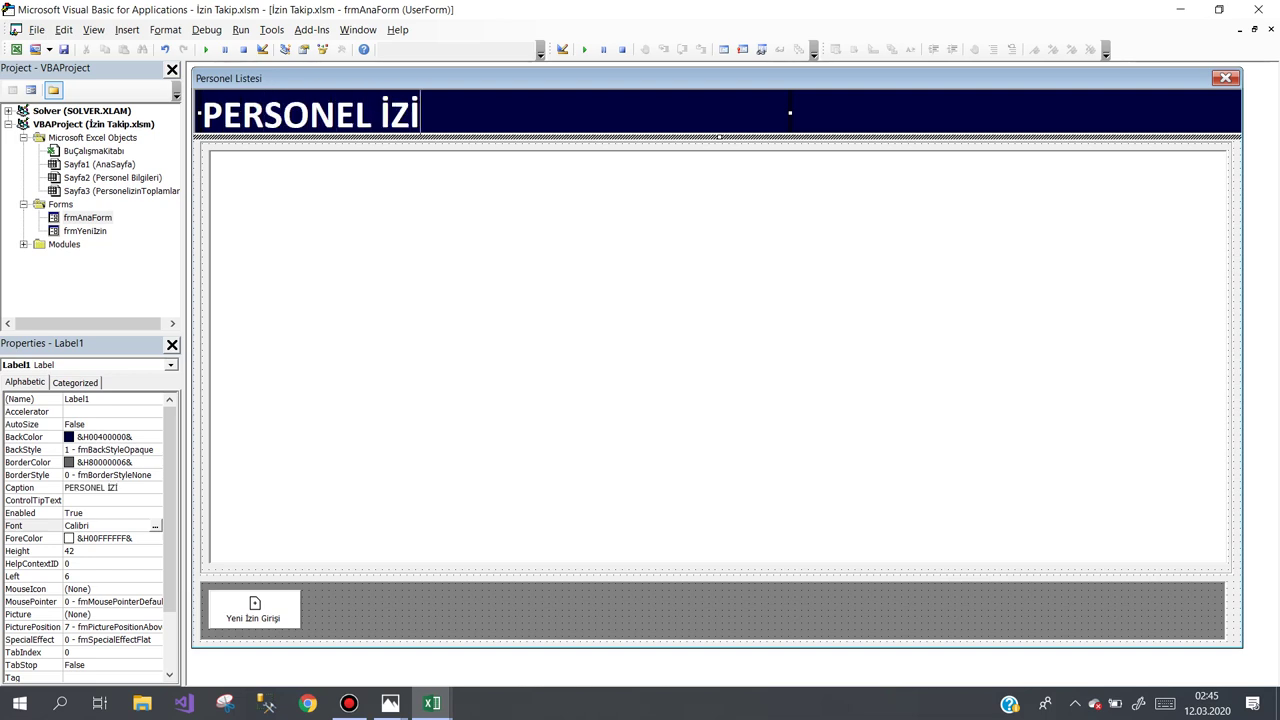
{"action": "type", "text": "N"}
{"action": "type", "text": "AK"}
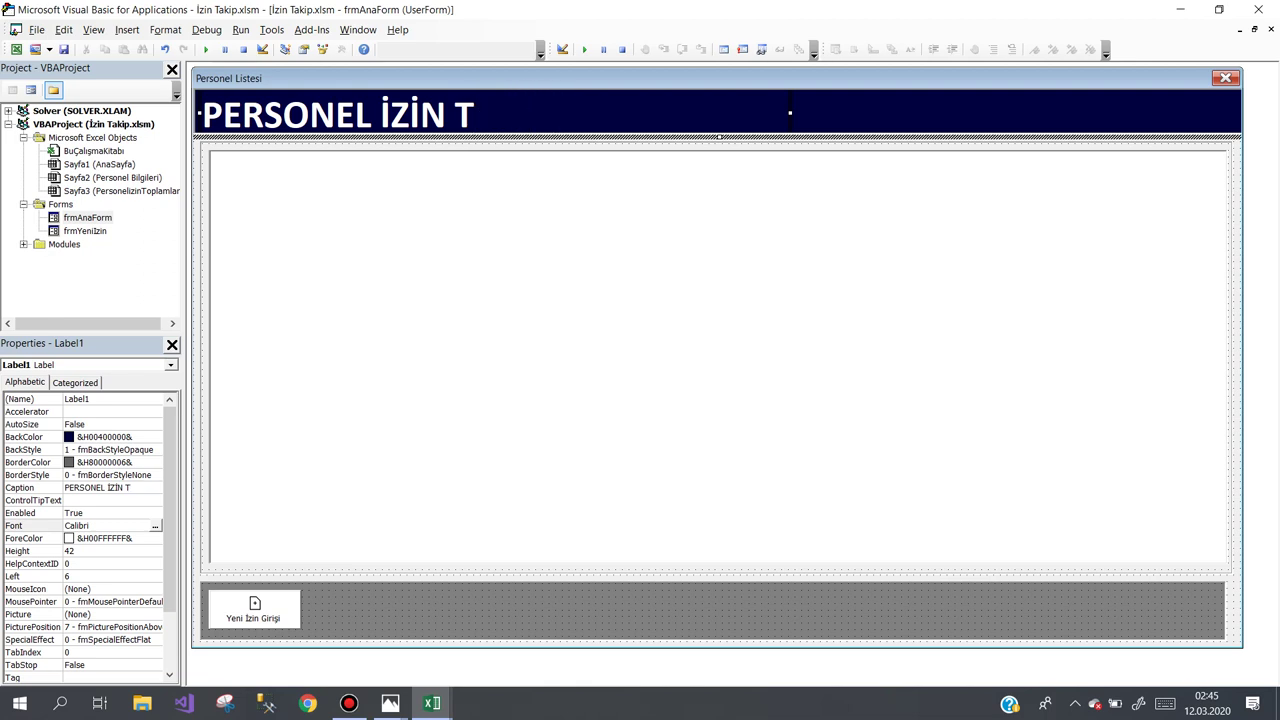
{"action": "key", "text": "BackSpace"}
{"action": "type", "text": "HARE"}
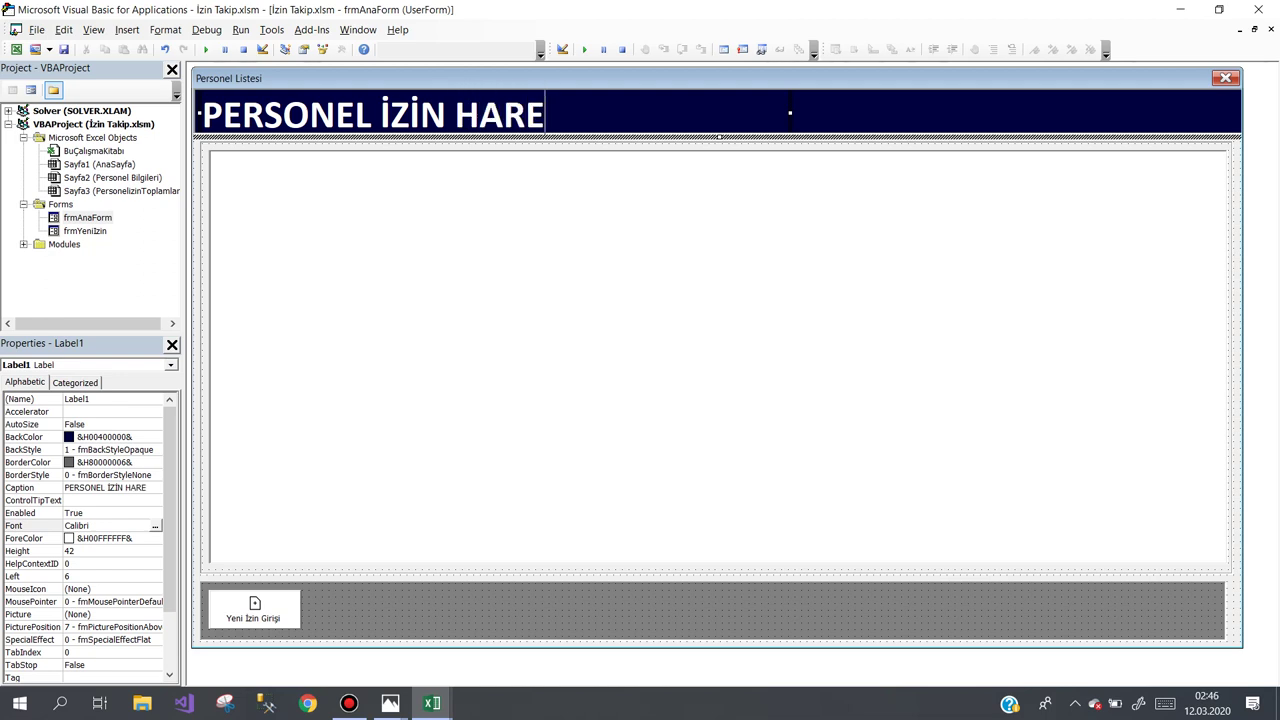
{"action": "type", "text": "KETLERİ"}
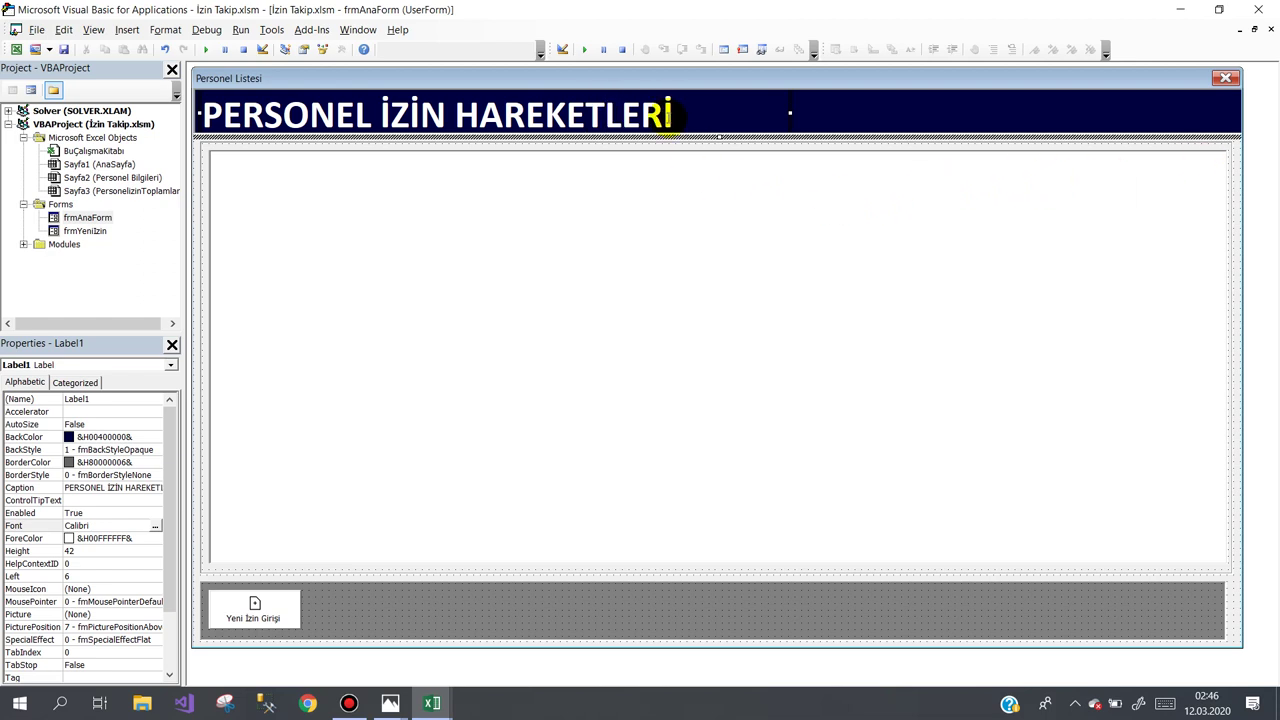
{"action": "left_click", "coordinate": [622, 141]}
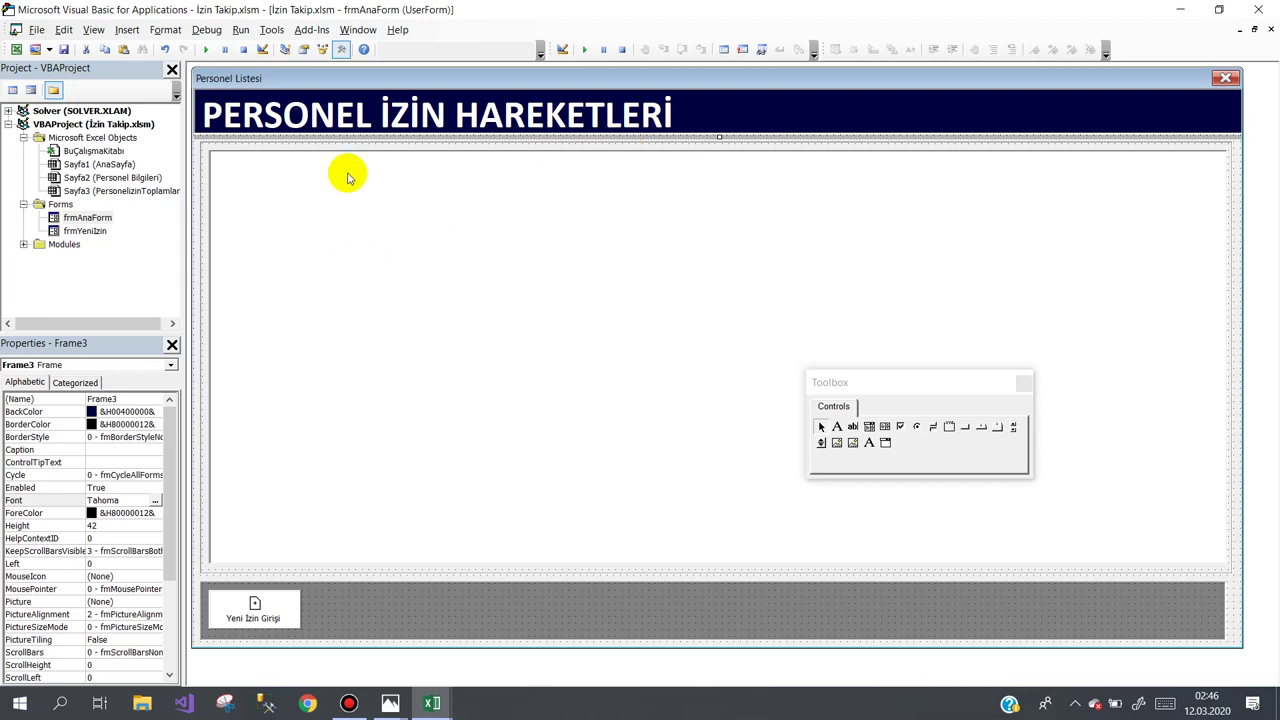
{"action": "left_click", "coordinate": [320, 116]}
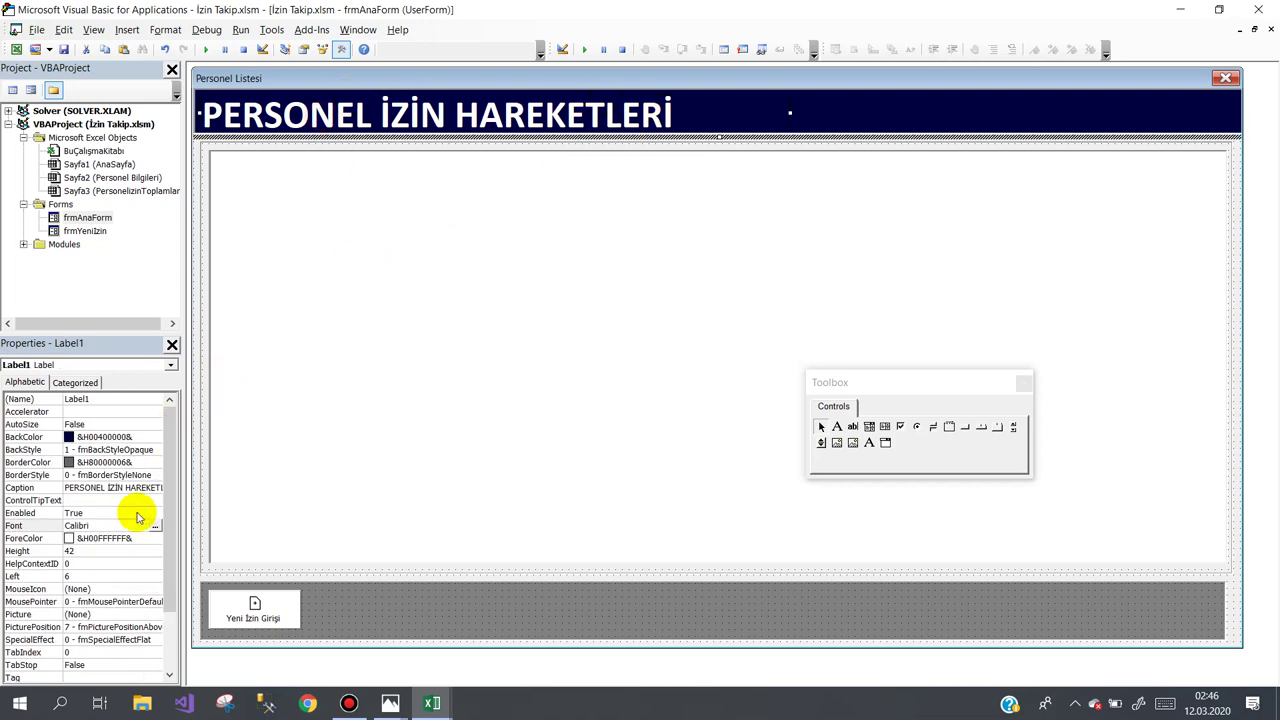
Change the header title's font size to 30.
{"action": "left_click", "coordinate": [155, 525]}
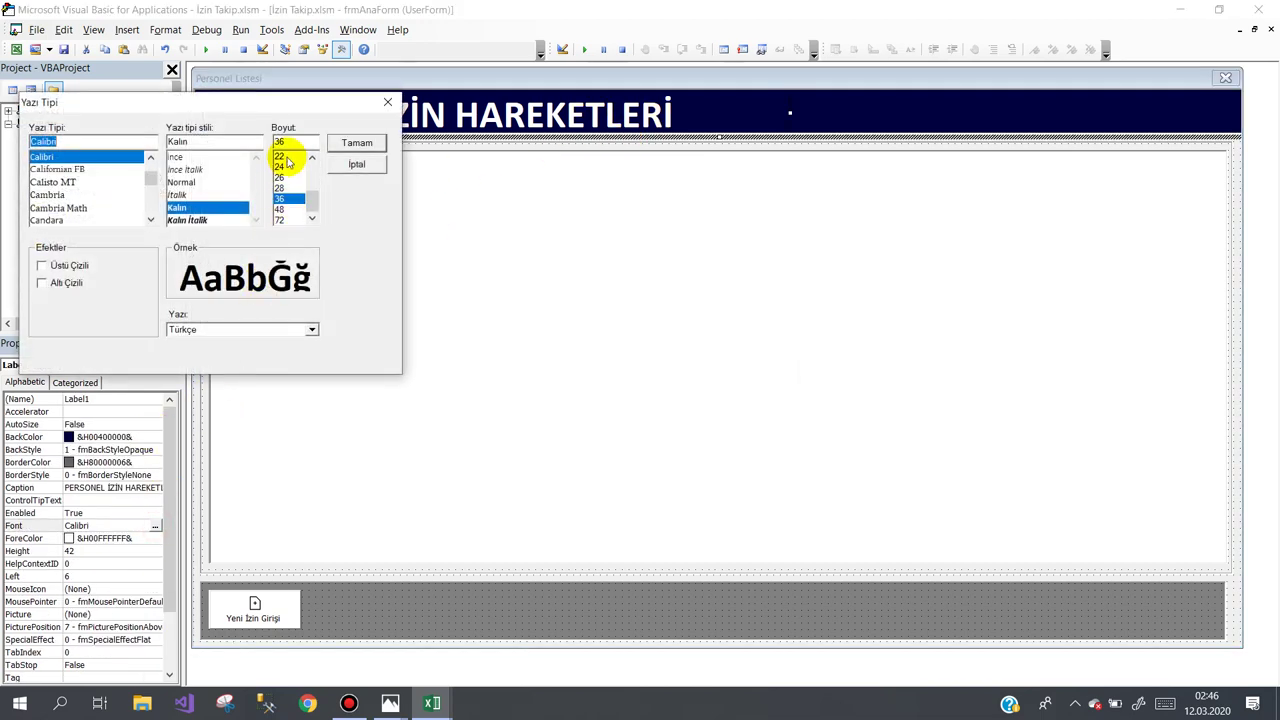
{"action": "left_click", "coordinate": [290, 141]}
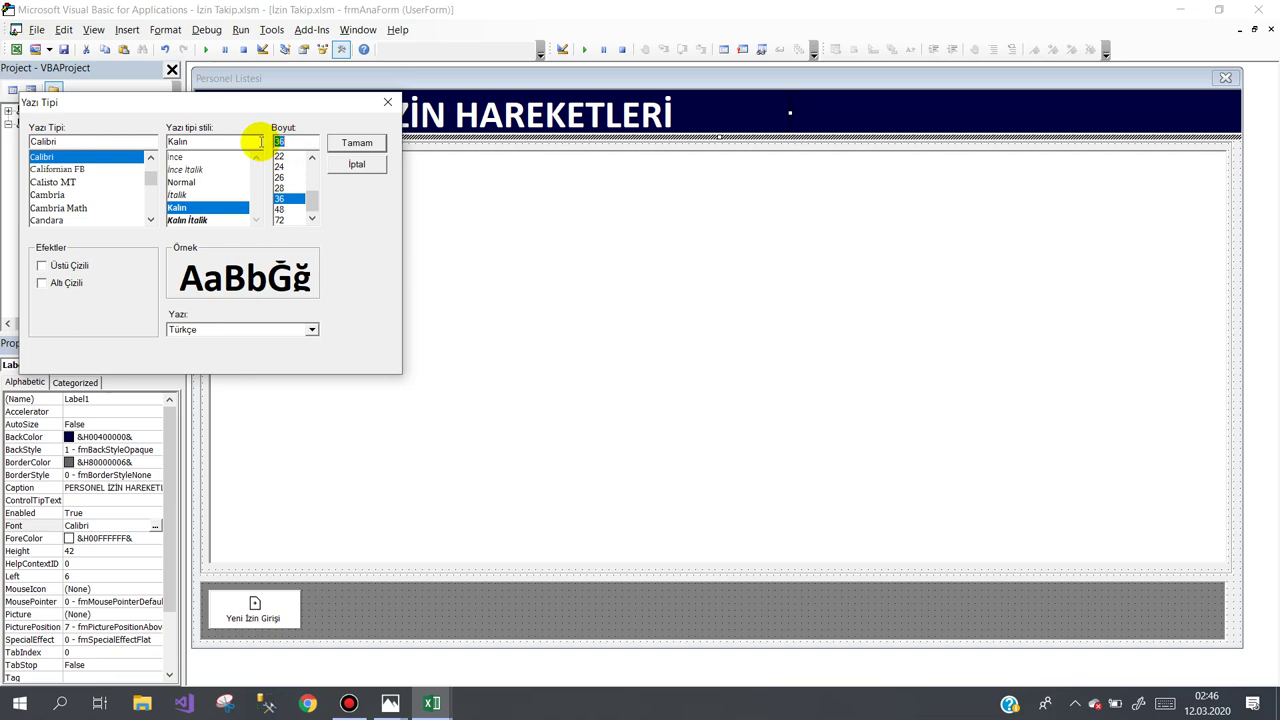
{"action": "type", "text": "30"}
{"action": "key", "text": "Return"}
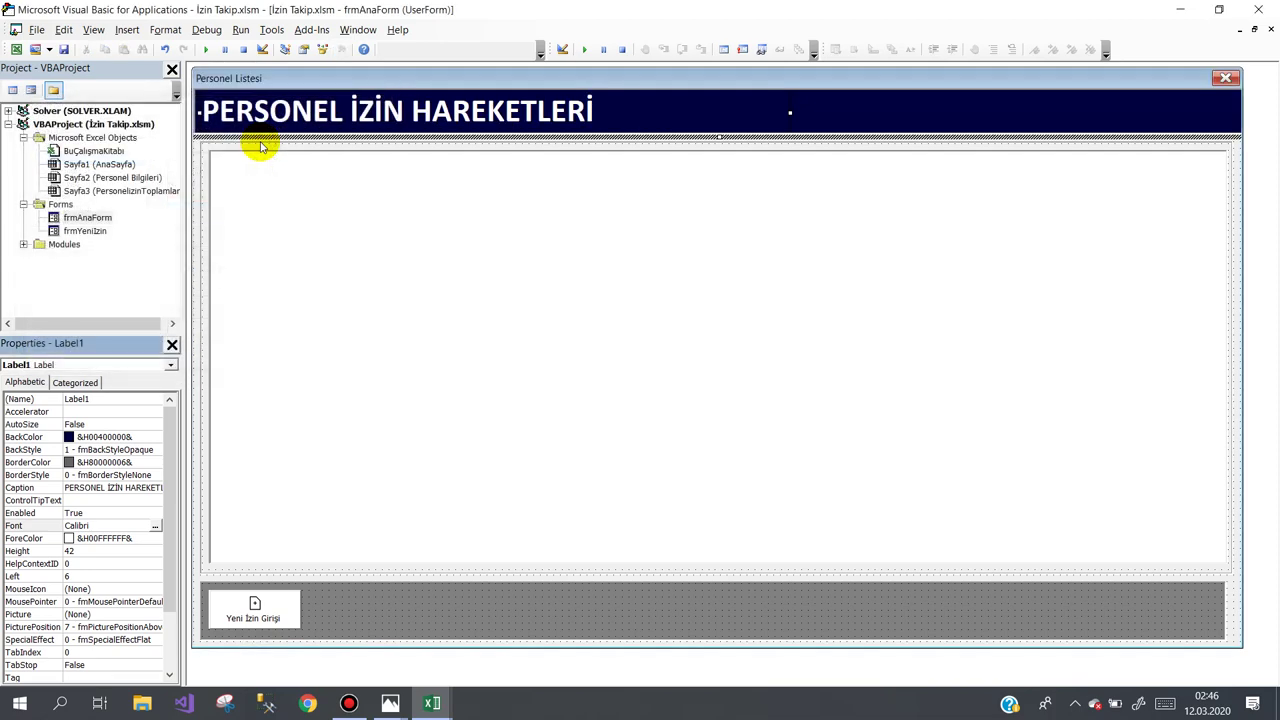
Select the title label, the empty list box and its frame to check the layout.
{"action": "left_click", "coordinate": [305, 117]}
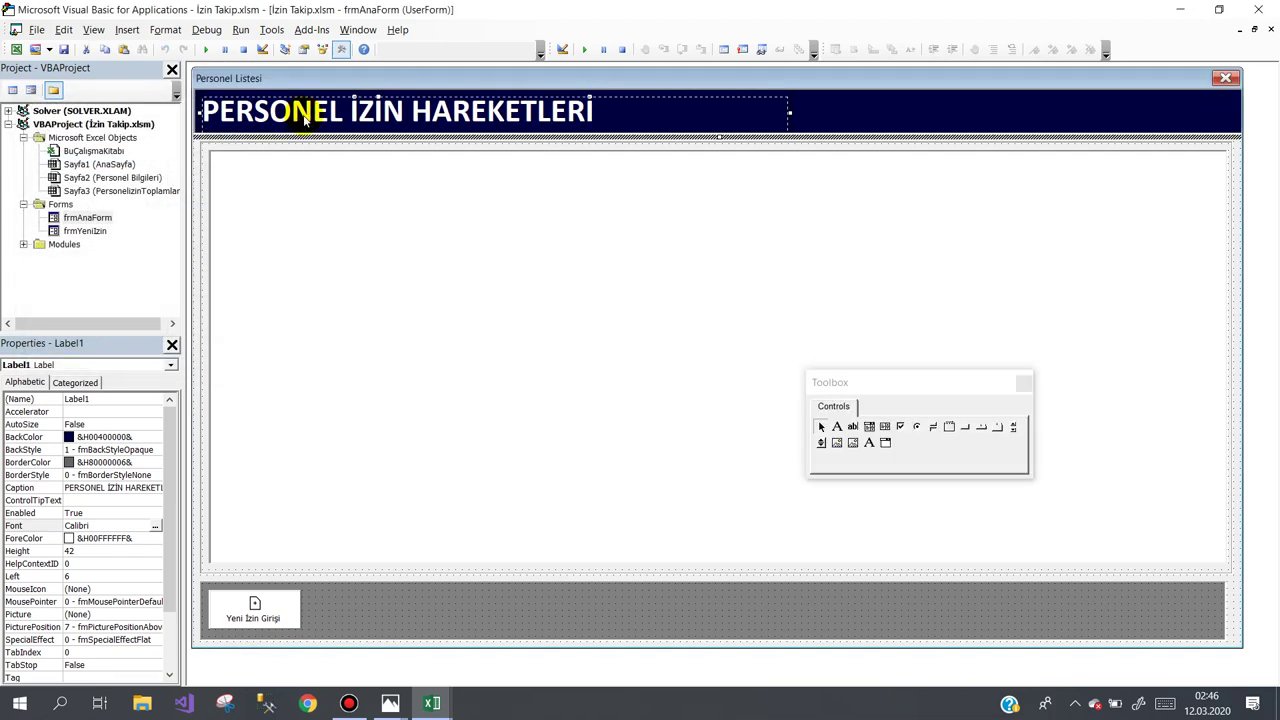
{"action": "left_click", "coordinate": [305, 117]}
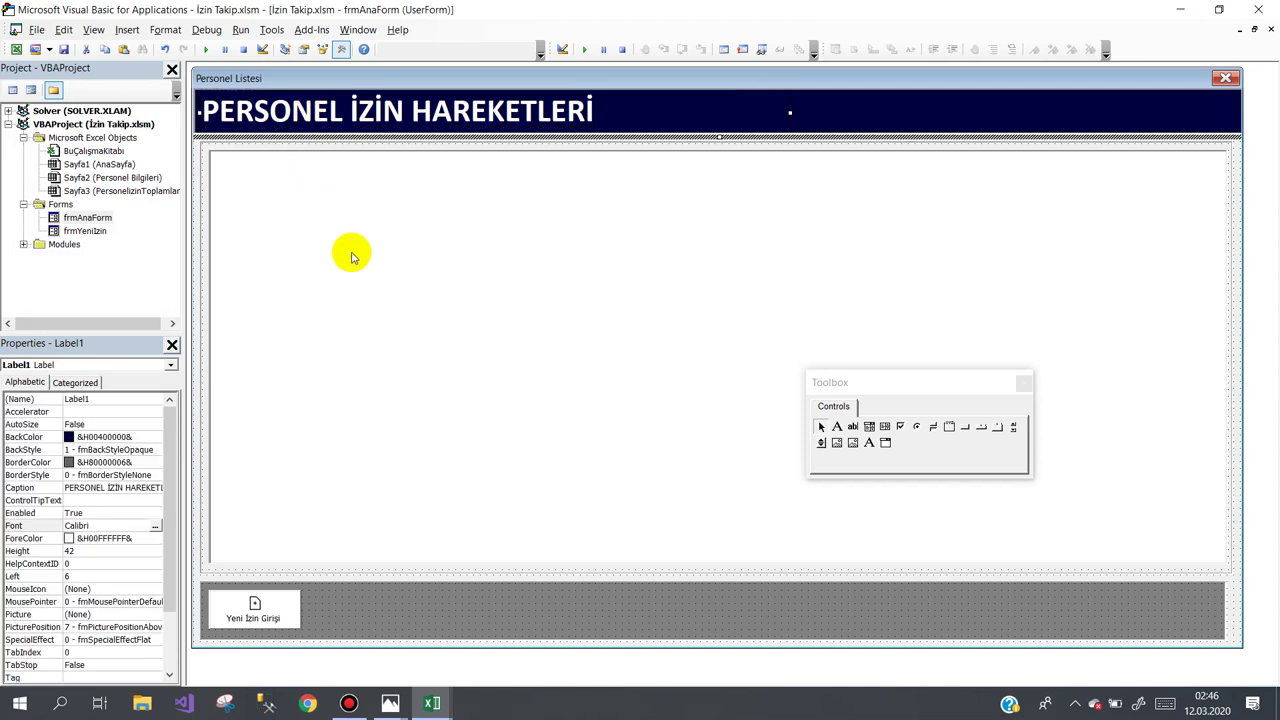
{"action": "left_click", "coordinate": [372, 284]}
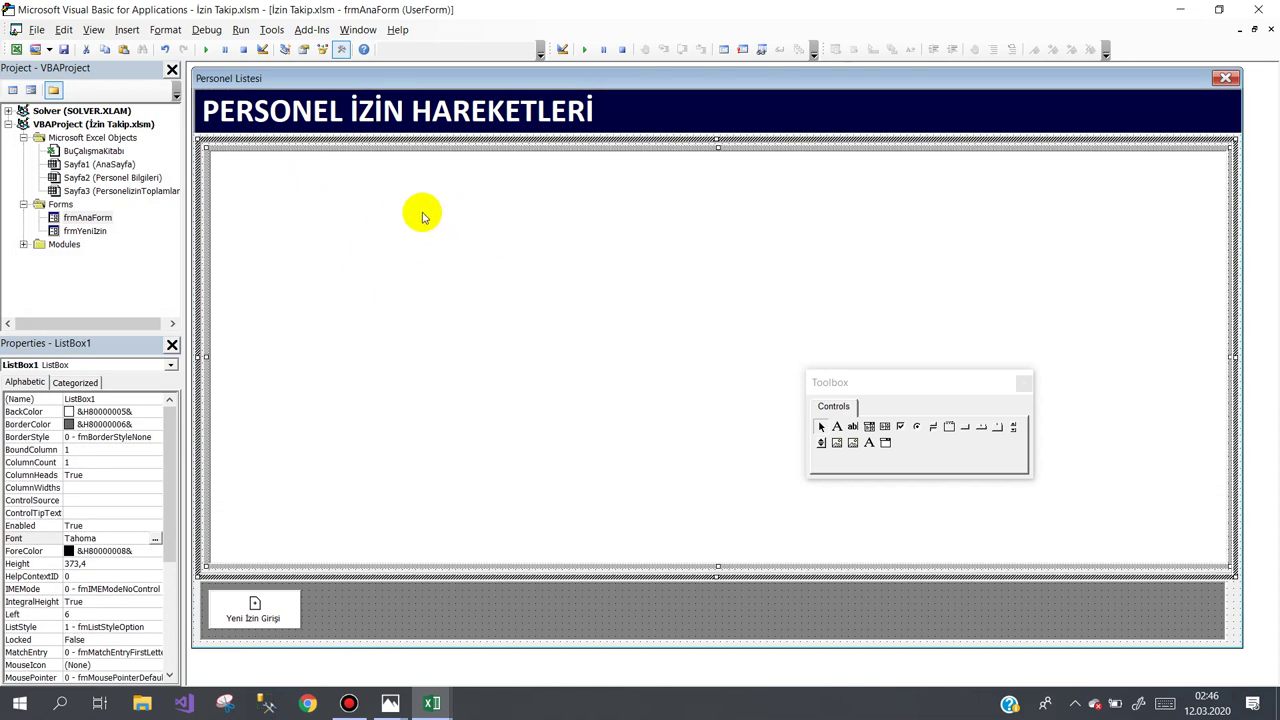
{"action": "left_click", "coordinate": [528, 85]}
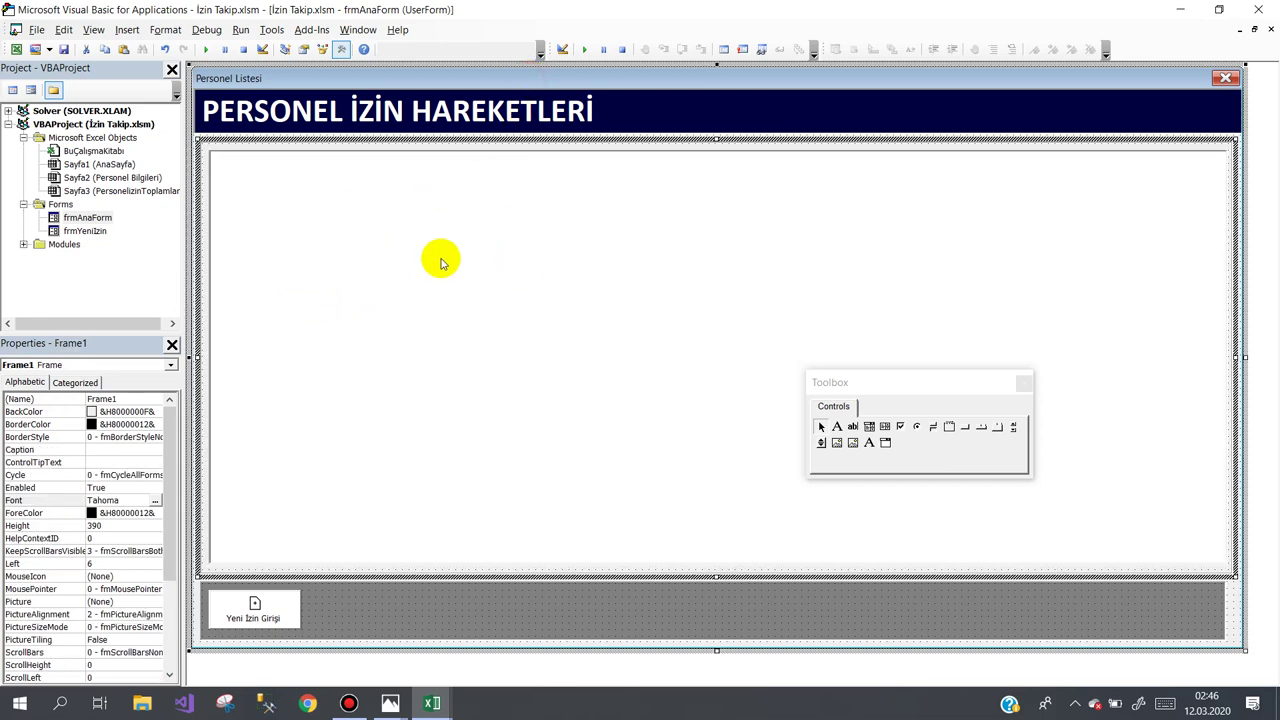
Back in Excel, launch Personel Listesi and open and reposition the İzin Giriş Formu.
{"action": "left_click", "coordinate": [1258, 10]}
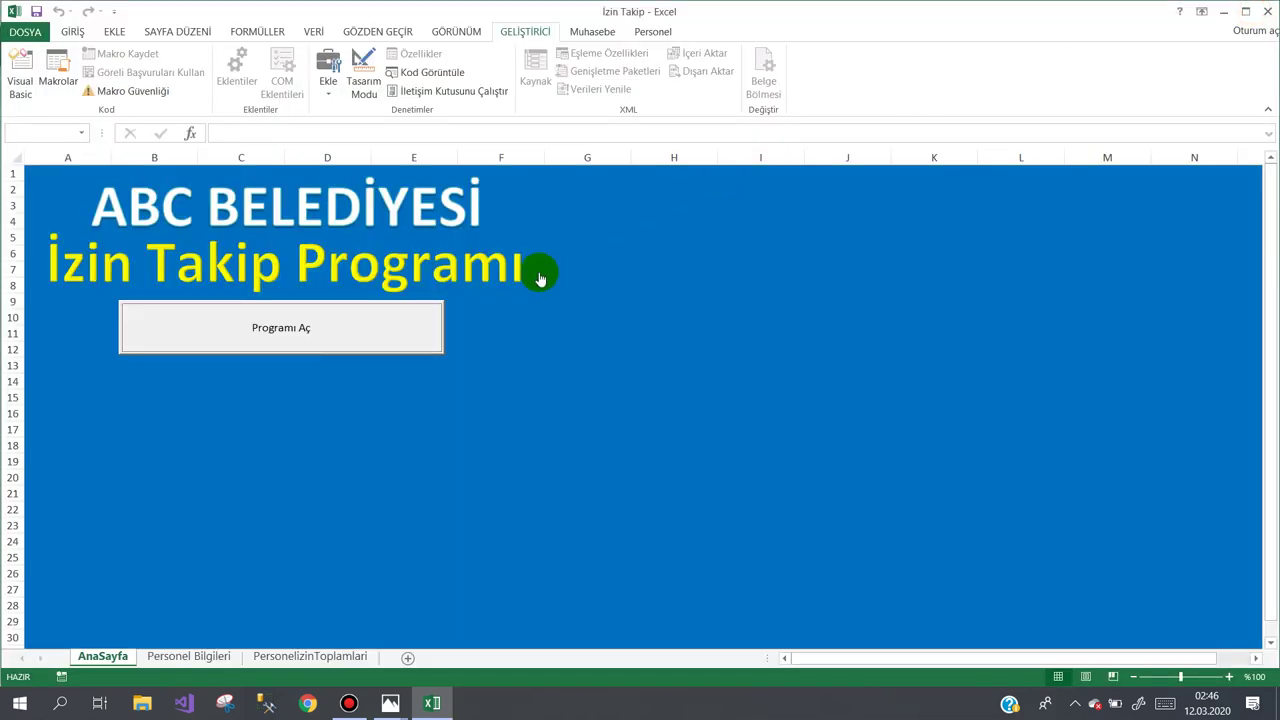
{"action": "left_click", "coordinate": [374, 330]}
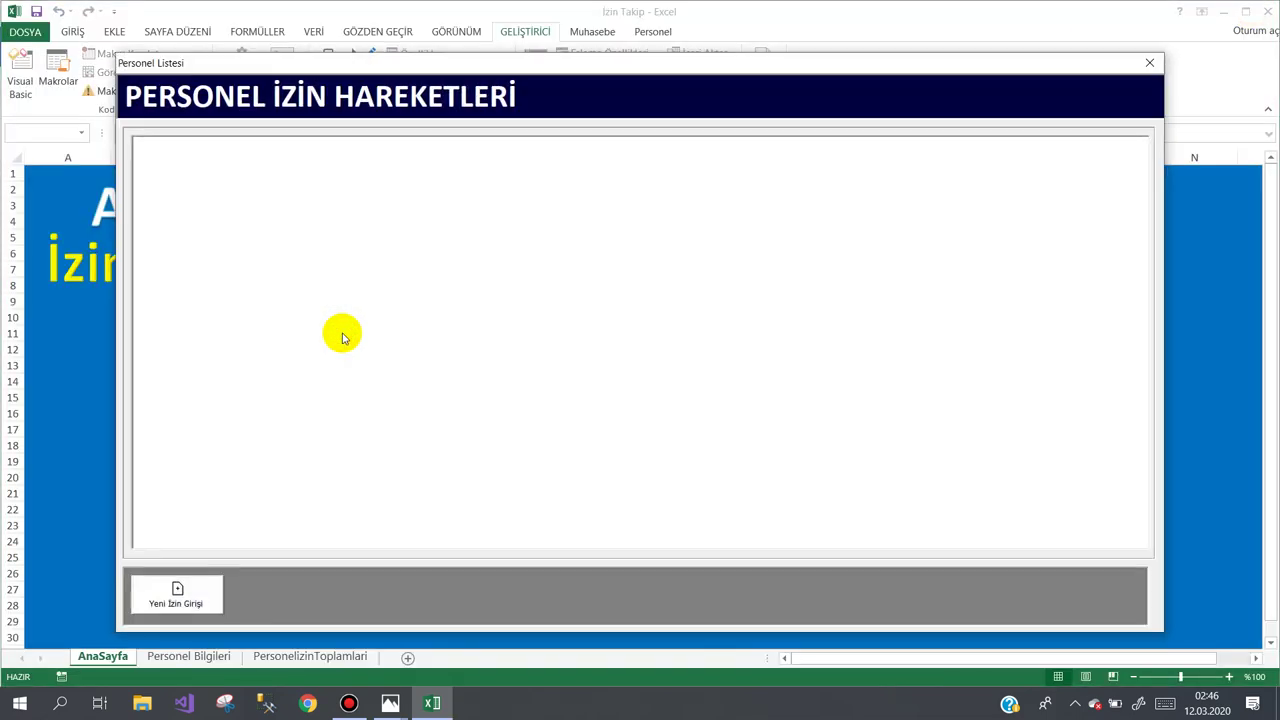
{"action": "left_click", "coordinate": [175, 594]}
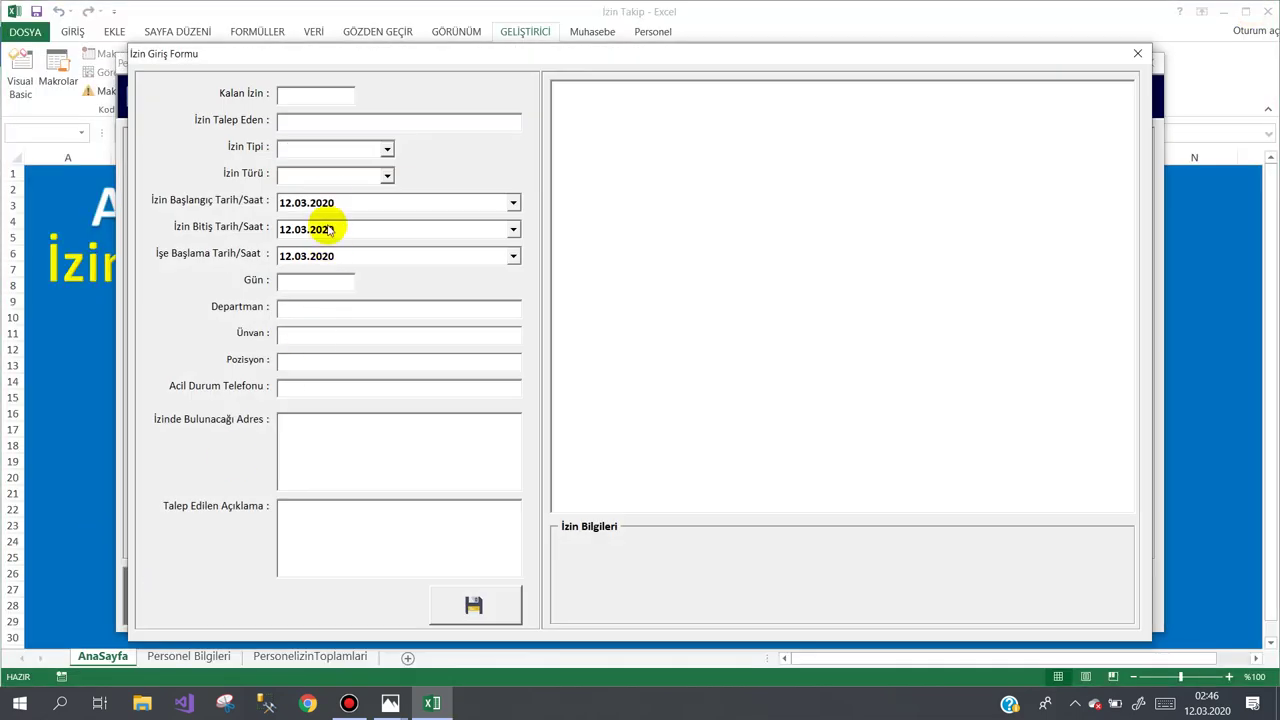
{"action": "left_click_drag", "start_coordinate": [331, 57], "coordinate": [356, 72]}
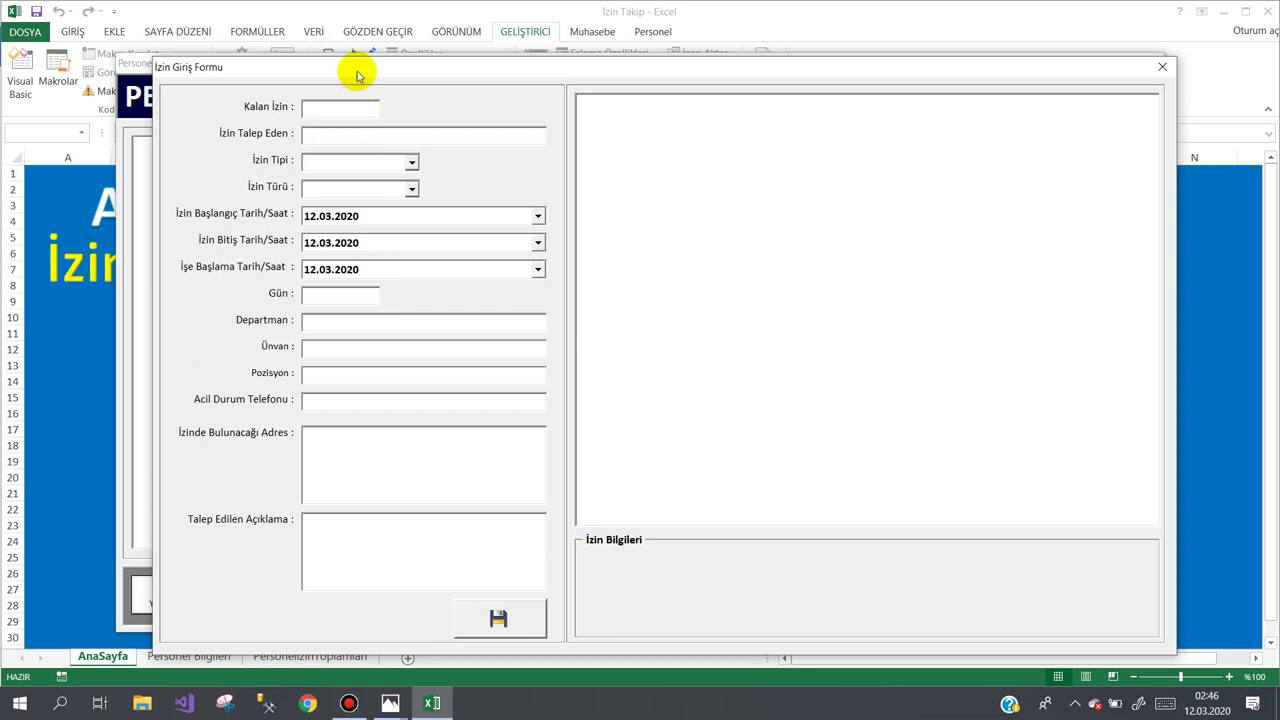
{"action": "mouse_move", "coordinate": [358, 73]}
{"action": "left_mouse_down"}
{"action": "mouse_move", "coordinate": [508, 57]}
{"action": "mouse_move", "coordinate": [406, 57]}
{"action": "left_mouse_up"}
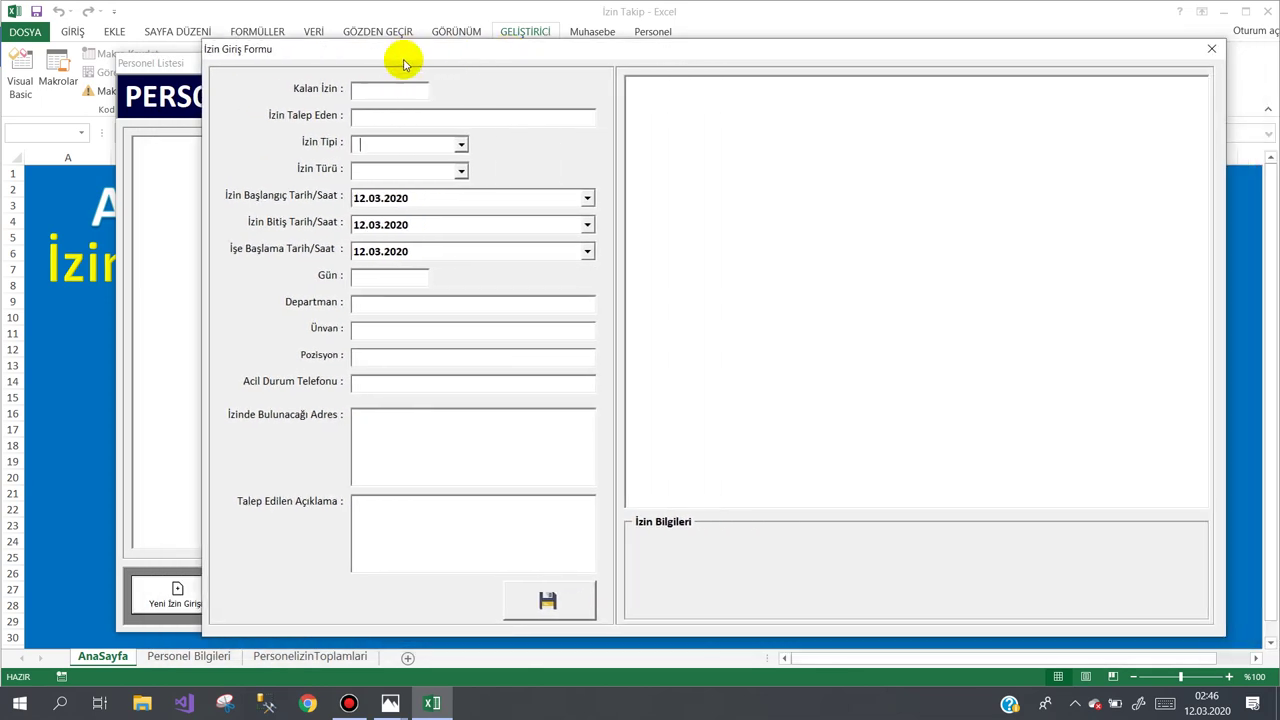
{"action": "left_click", "coordinate": [548, 602]}
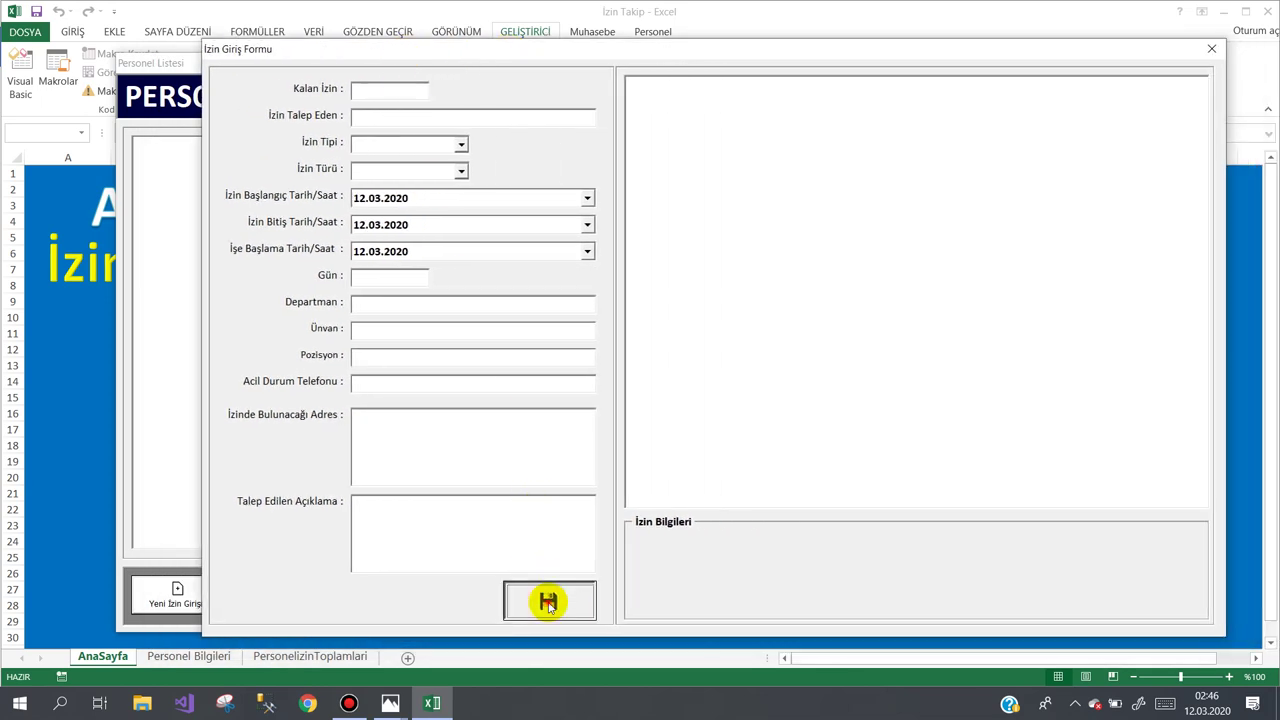
Close both forms and glance at the reference screenshot before returning to Excel.
{"action": "left_click", "coordinate": [1210, 48]}
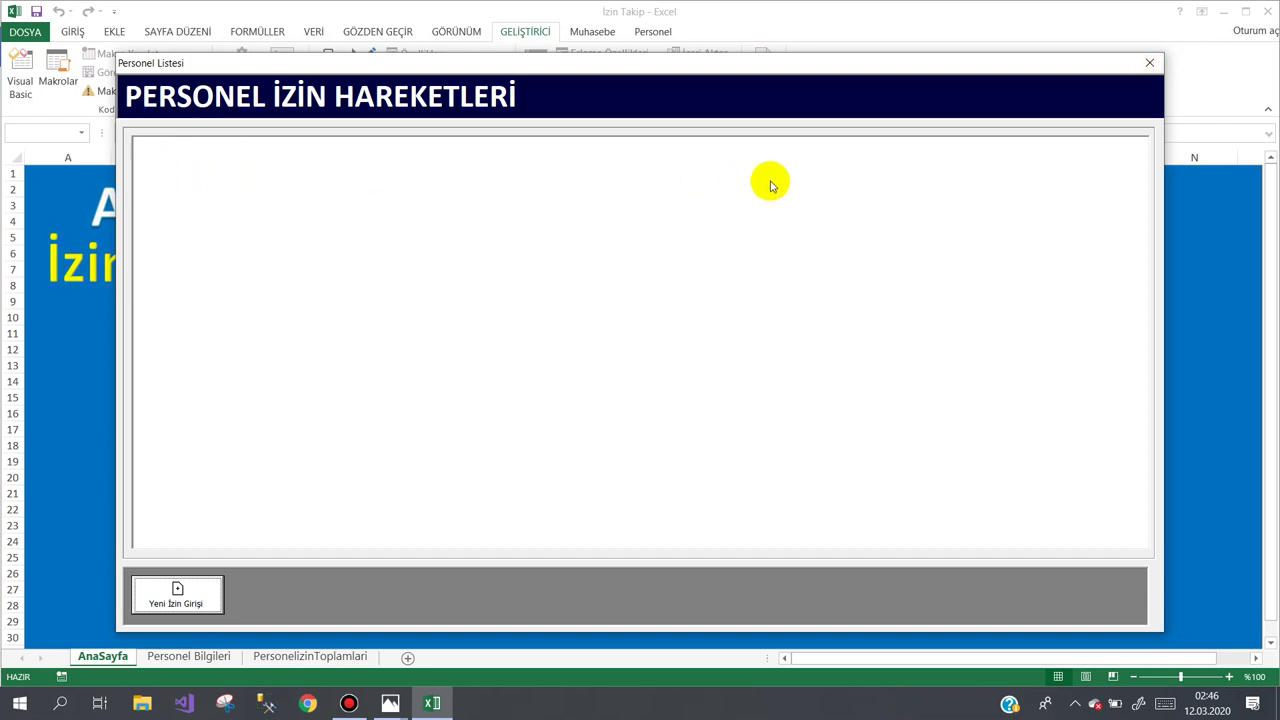
{"action": "left_click", "coordinate": [1149, 62]}
{"action": "left_click", "coordinate": [432, 703]}
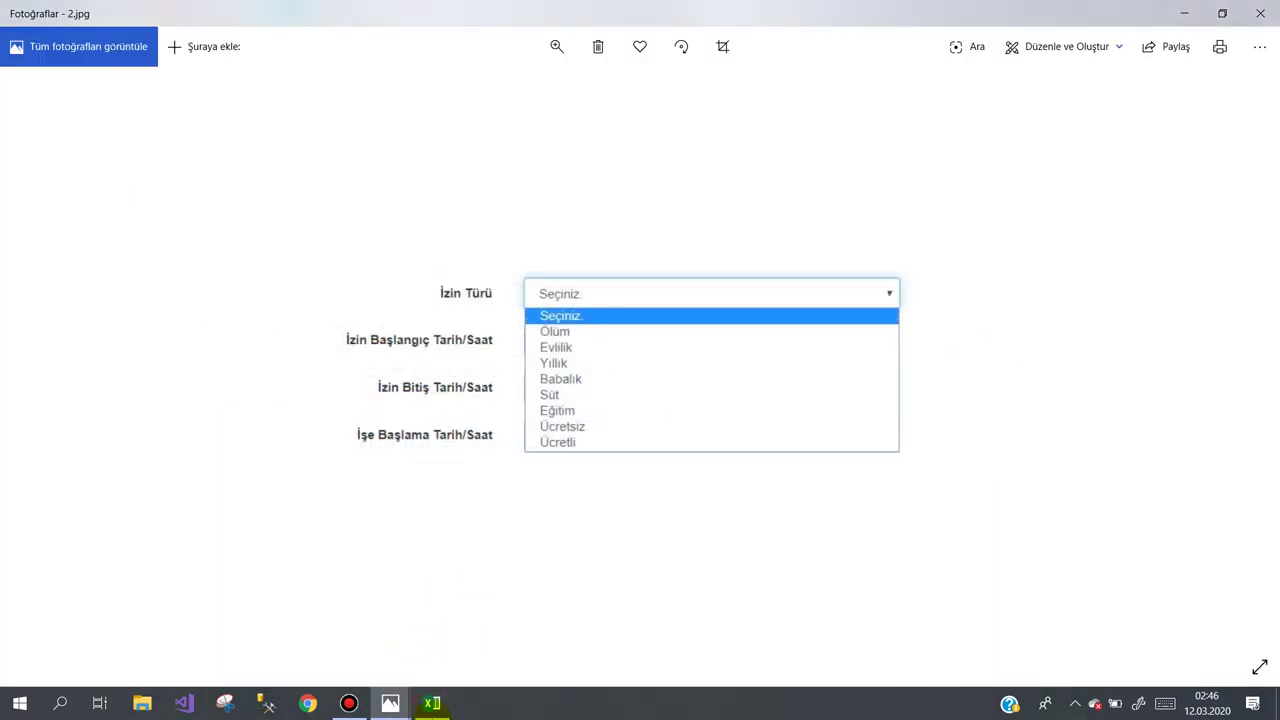
{"action": "left_click", "coordinate": [430, 700]}
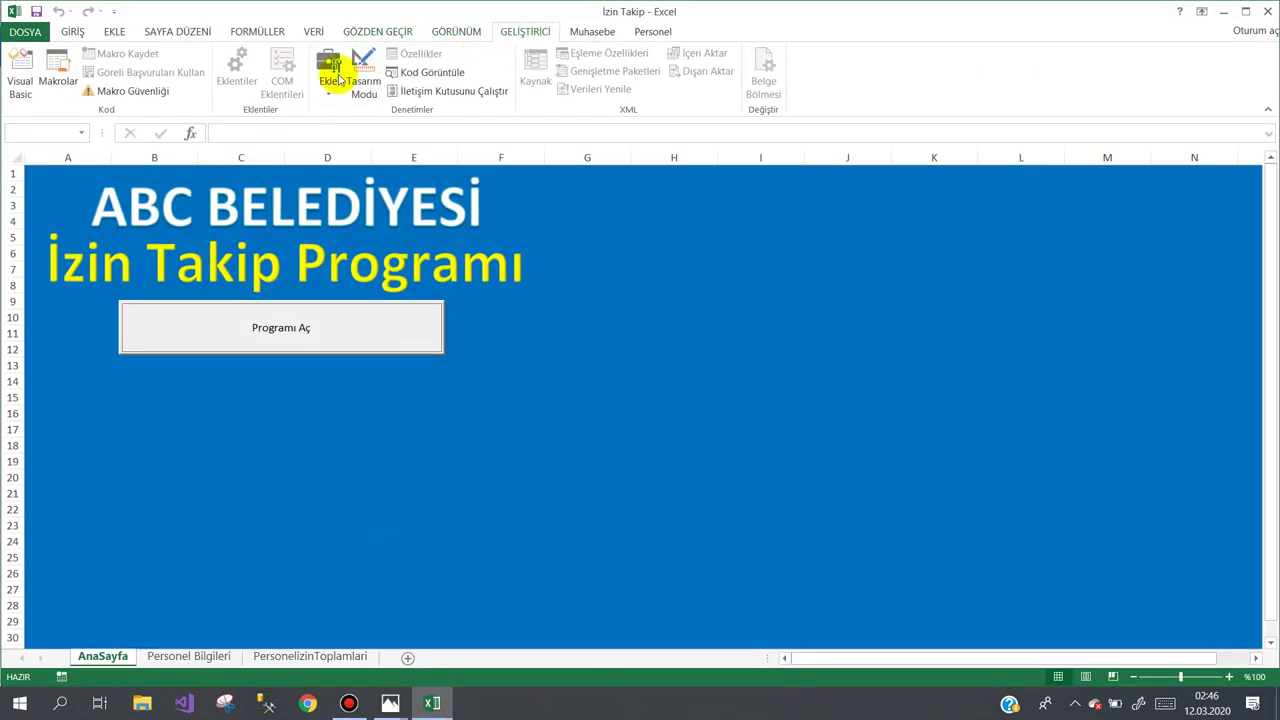
Open frmAnaForm in the VBA editor and copy the Yeni İzin Girişi button to the strip's right end.
{"action": "left_click", "coordinate": [20, 75]}
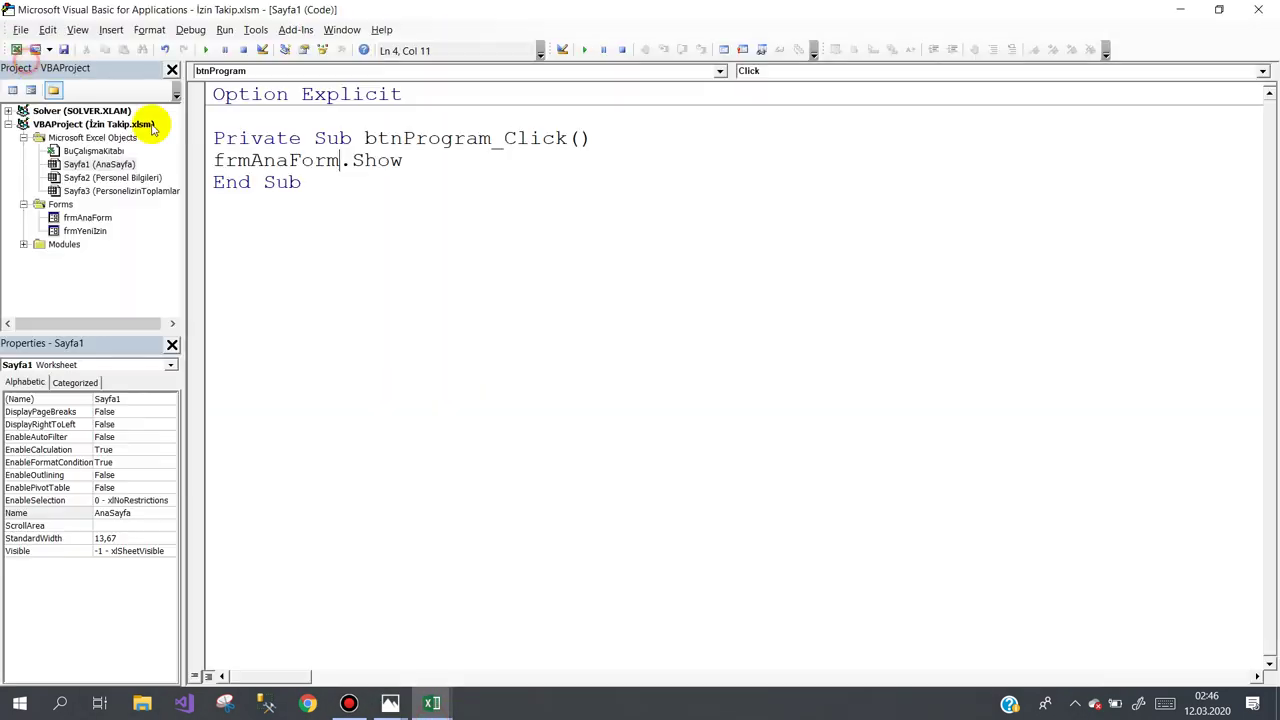
{"action": "double_click", "coordinate": [87, 217]}
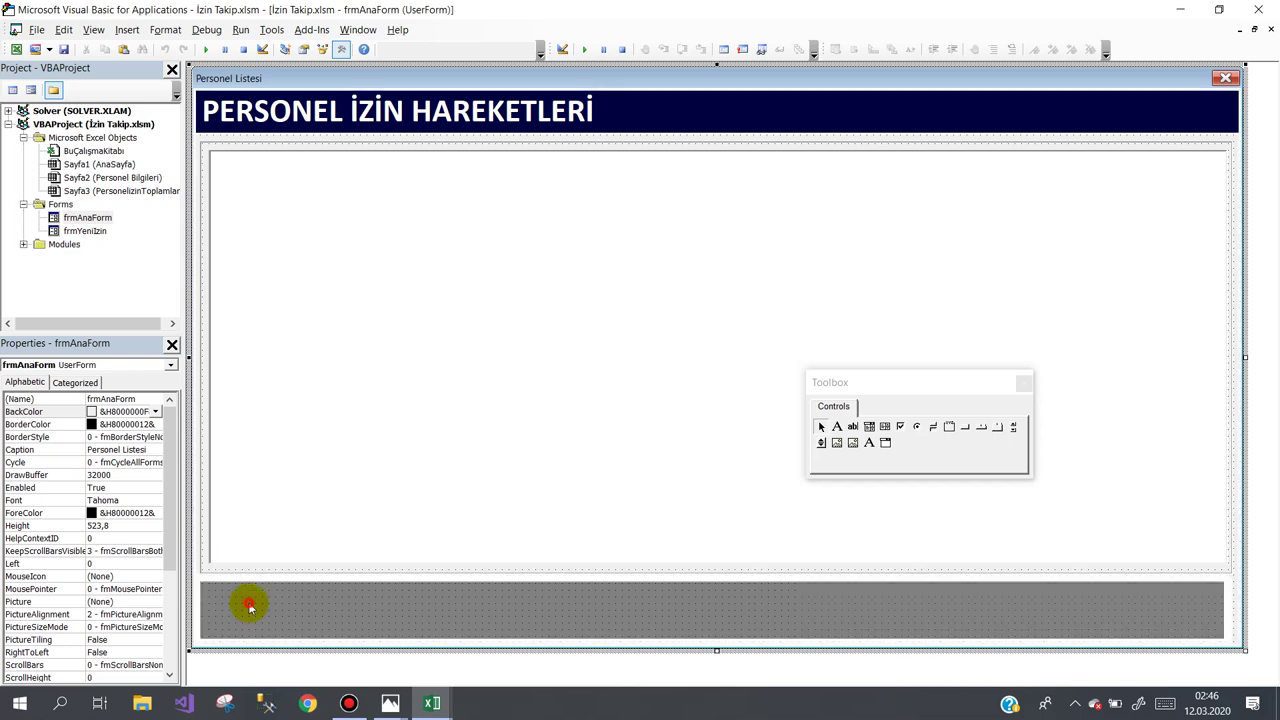
{"action": "left_click", "coordinate": [251, 607]}
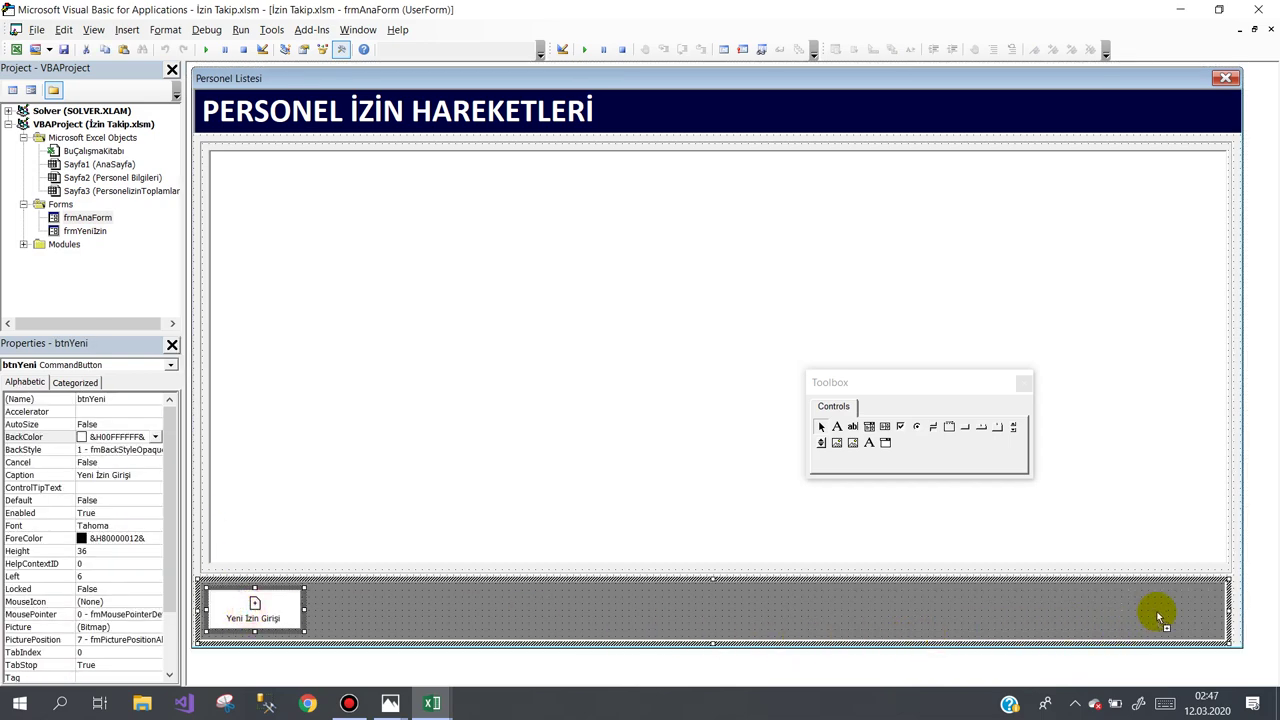
{"action": "left_click_drag", "start_coordinate": [1157, 611], "coordinate": [1162, 612]}
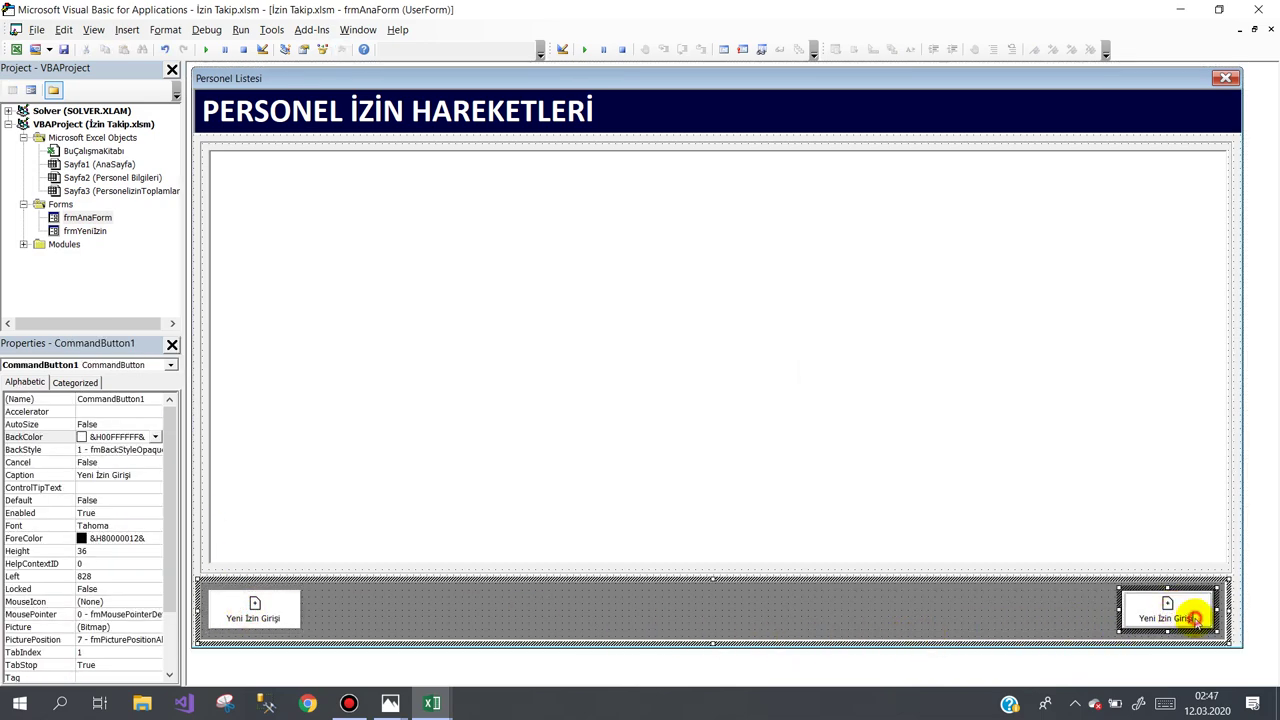
Give the copied button Caption 'Kapat', the kapat power icon picture, and Name btnKapat.
{"action": "left_click", "coordinate": [1195, 619]}
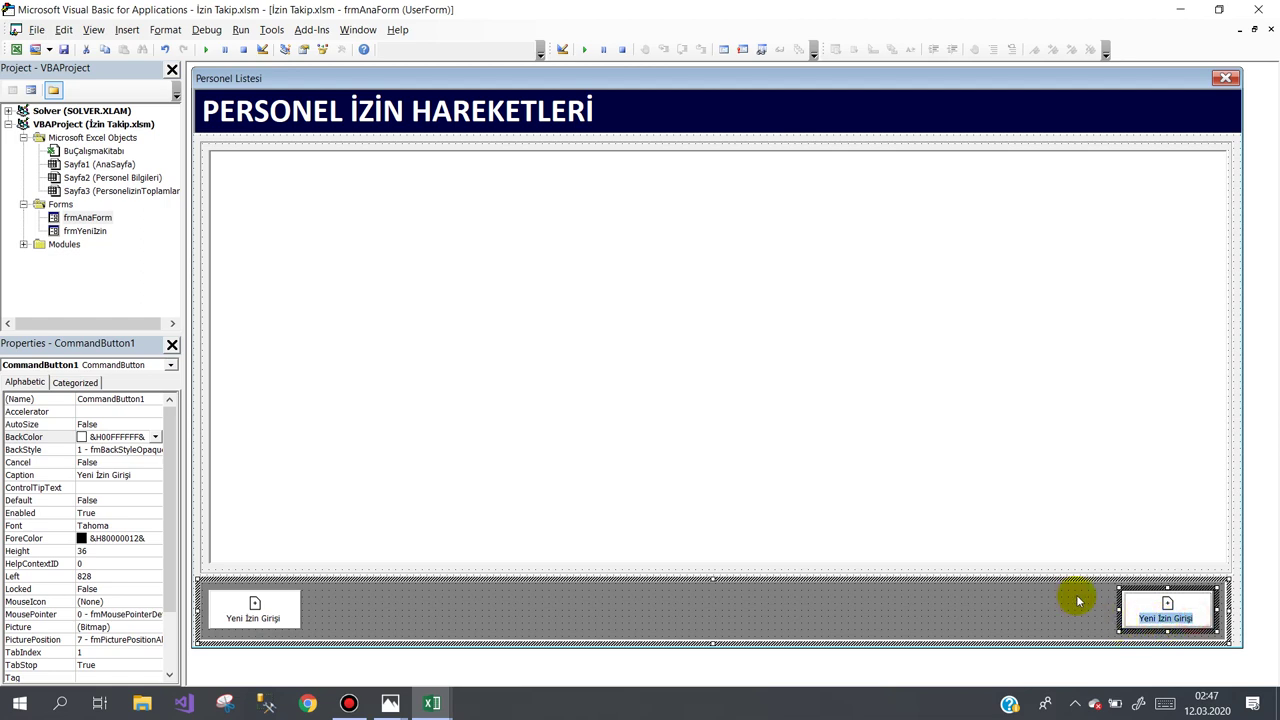
{"action": "type", "text": "kA"}
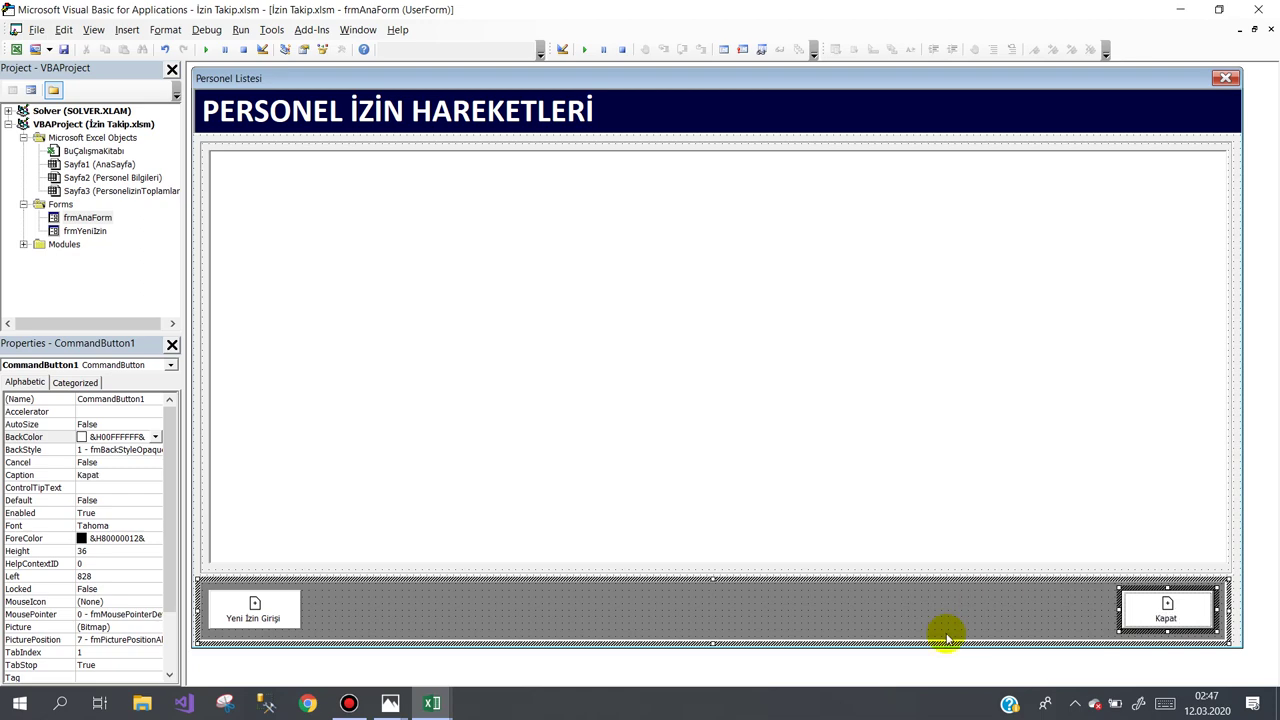
{"action": "left_click", "coordinate": [143, 626]}
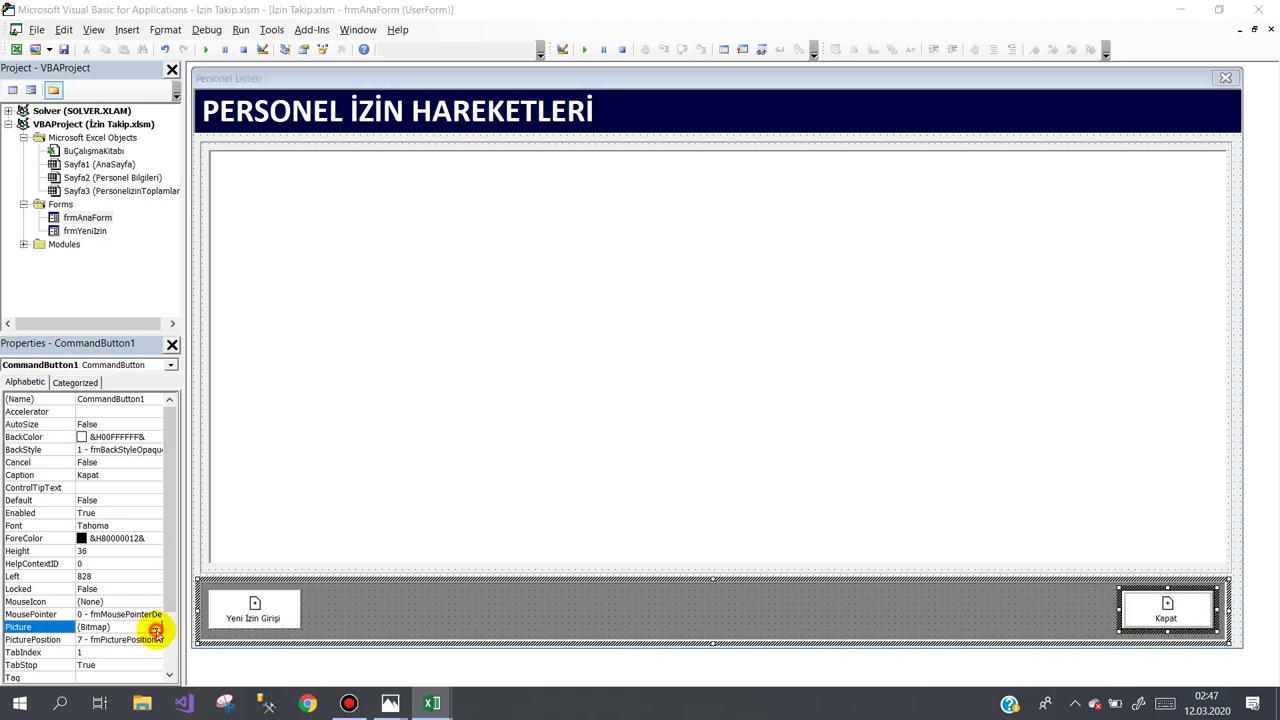
{"action": "left_click", "coordinate": [155, 626]}
{"action": "double_click", "coordinate": [310, 272]}
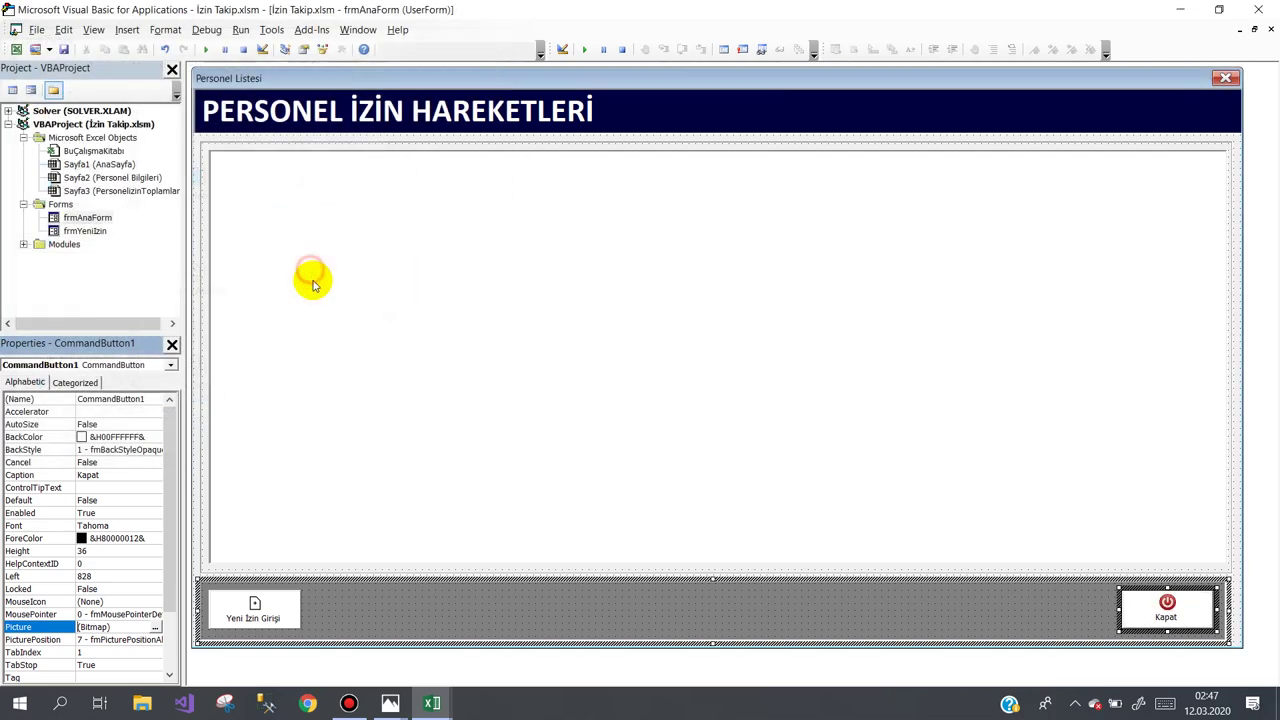
{"action": "left_click", "coordinate": [70, 399]}
{"action": "type", "text": "btnKapat"}
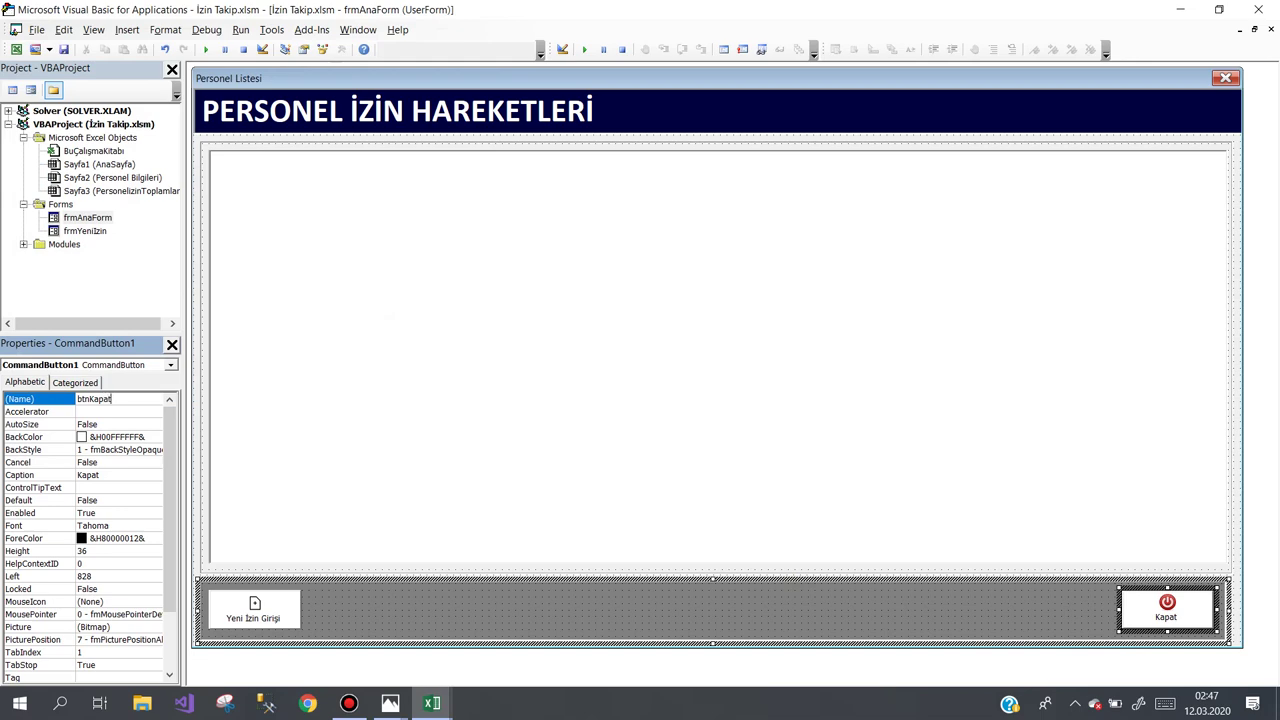
{"action": "left_click", "coordinate": [70, 401]}
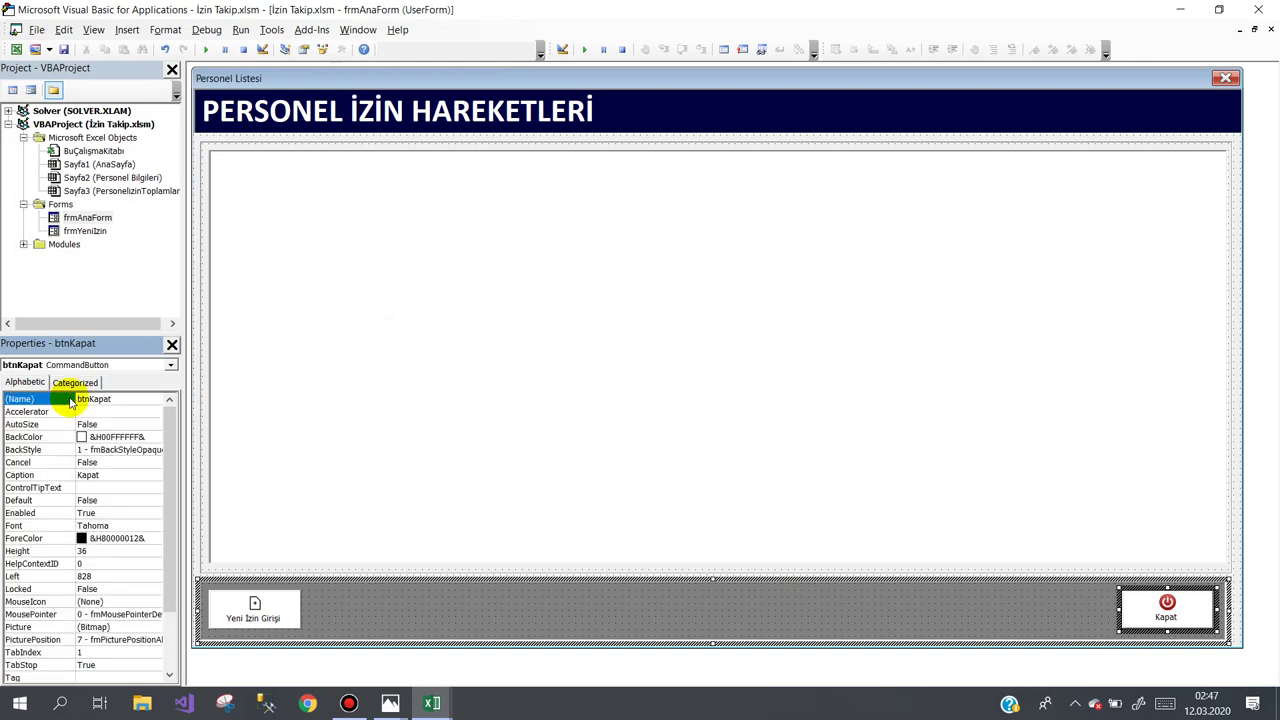
{"action": "left_click", "coordinate": [871, 600]}
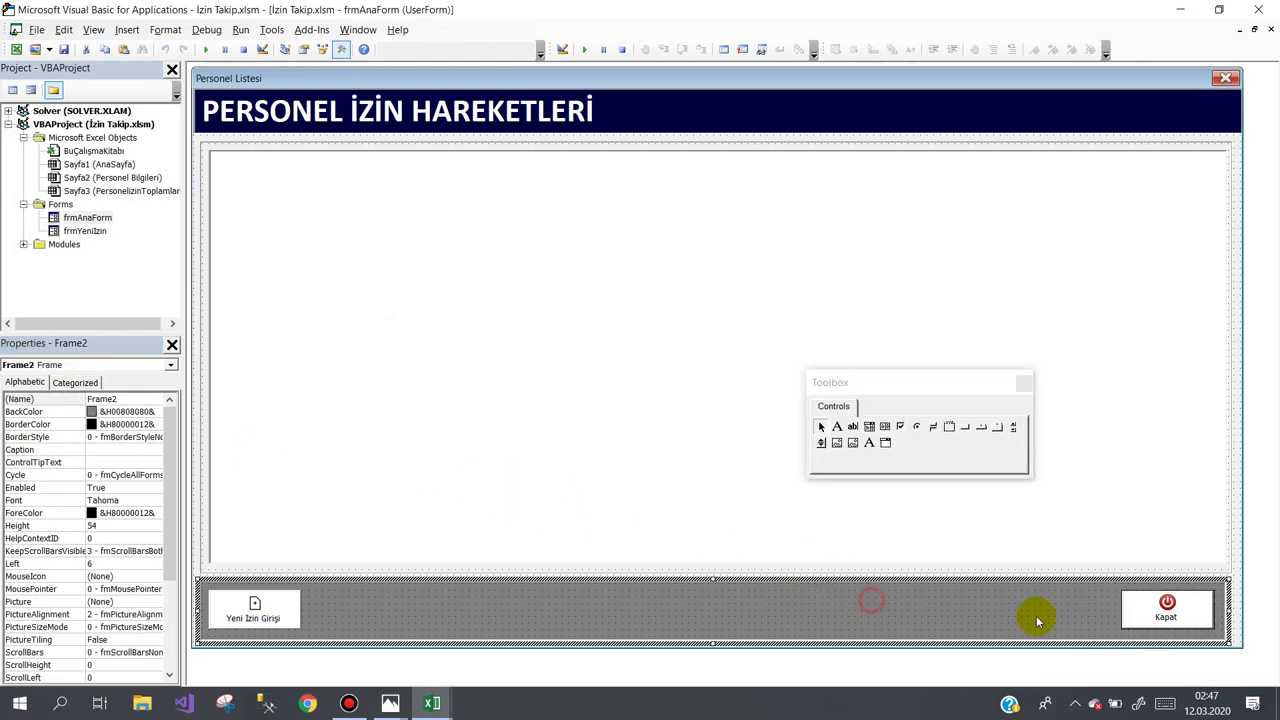
Add Unload Me to the btnKapat_Click handler.
{"action": "double_click", "coordinate": [1144, 611]}
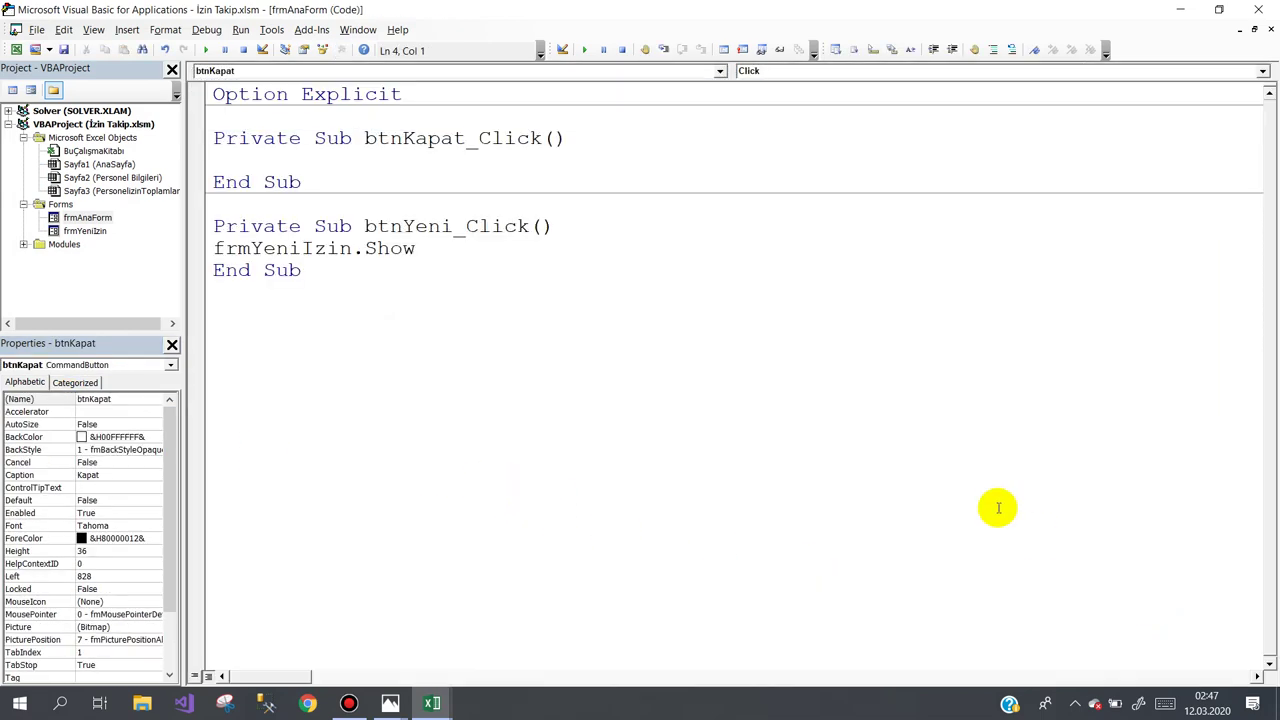
{"action": "type", "text": "unload me"}
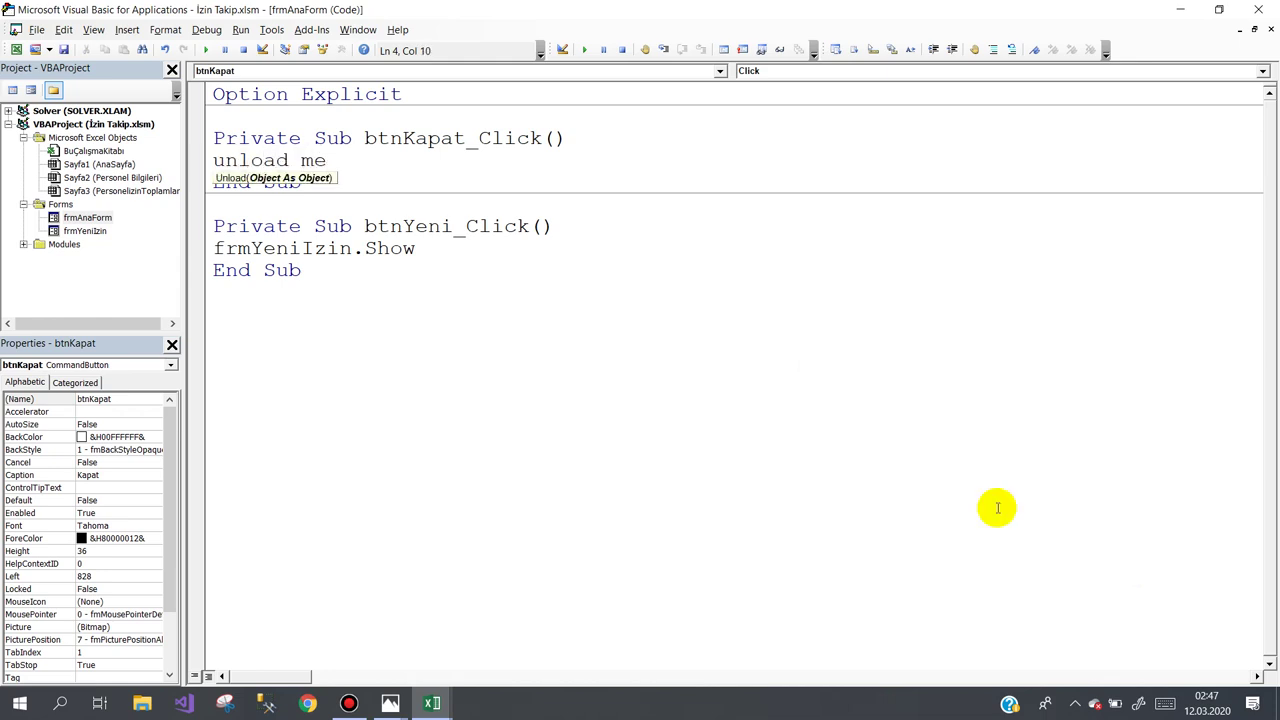
{"action": "left_click", "coordinate": [1094, 657]}
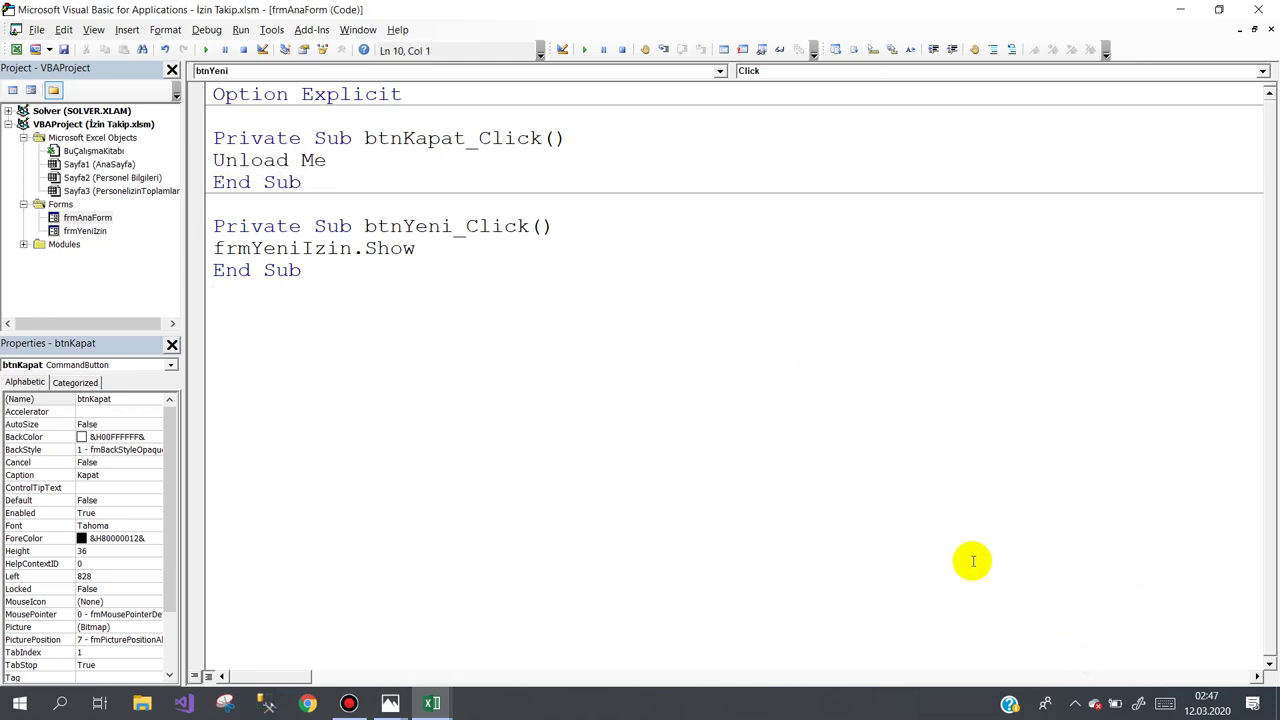
Test from AnaSayfa: open Personel Listesi and the leave entry form, then close with Kapat.
{"action": "left_click", "coordinate": [1258, 10]}
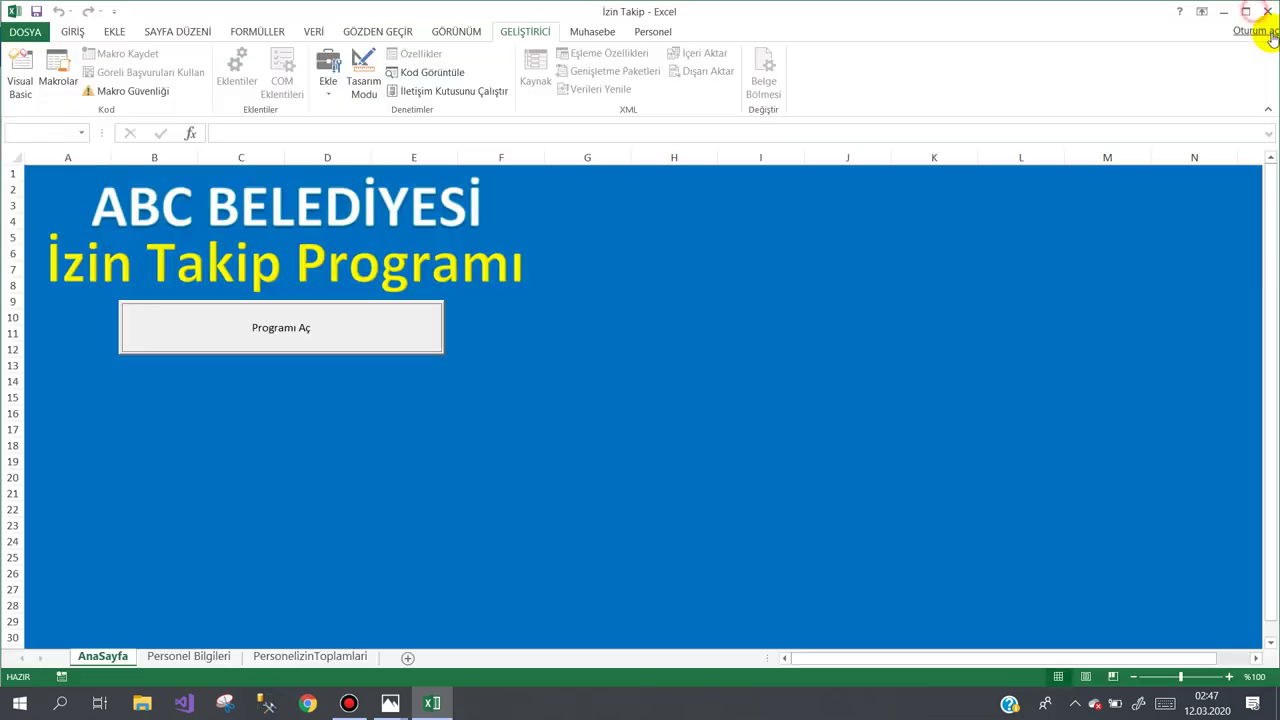
{"action": "left_click", "coordinate": [320, 318]}
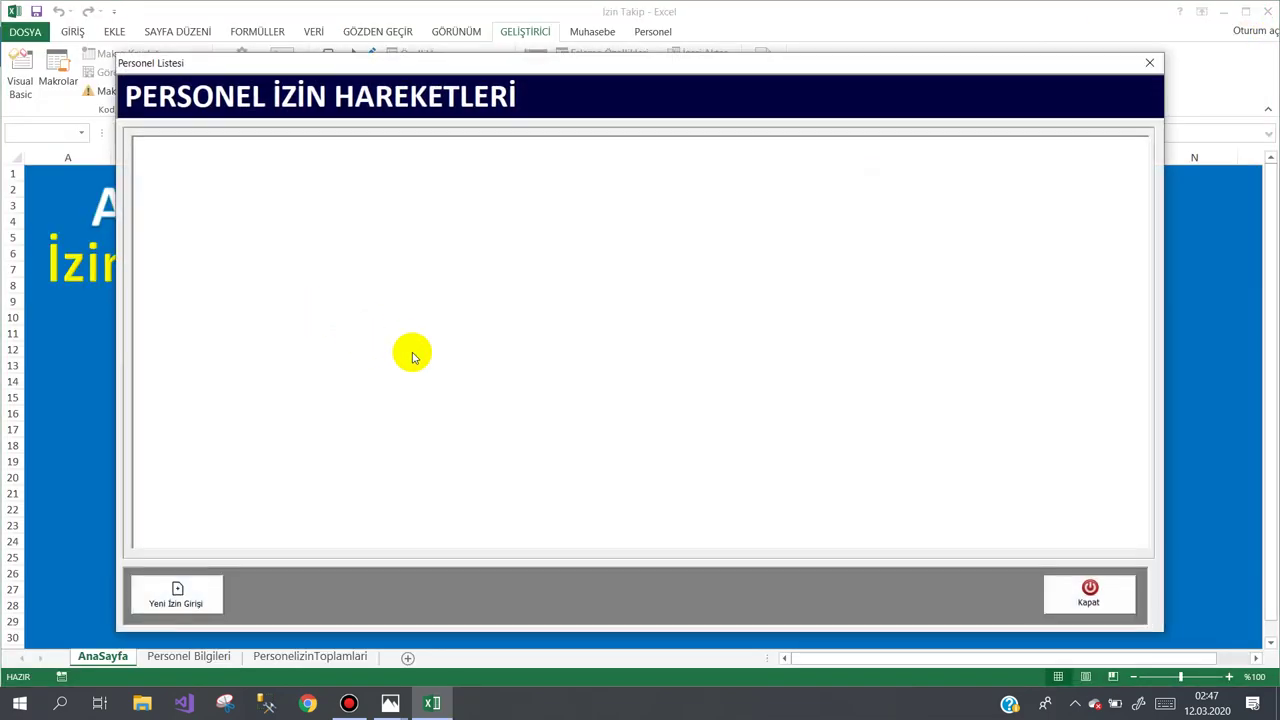
{"action": "left_click", "coordinate": [177, 595]}
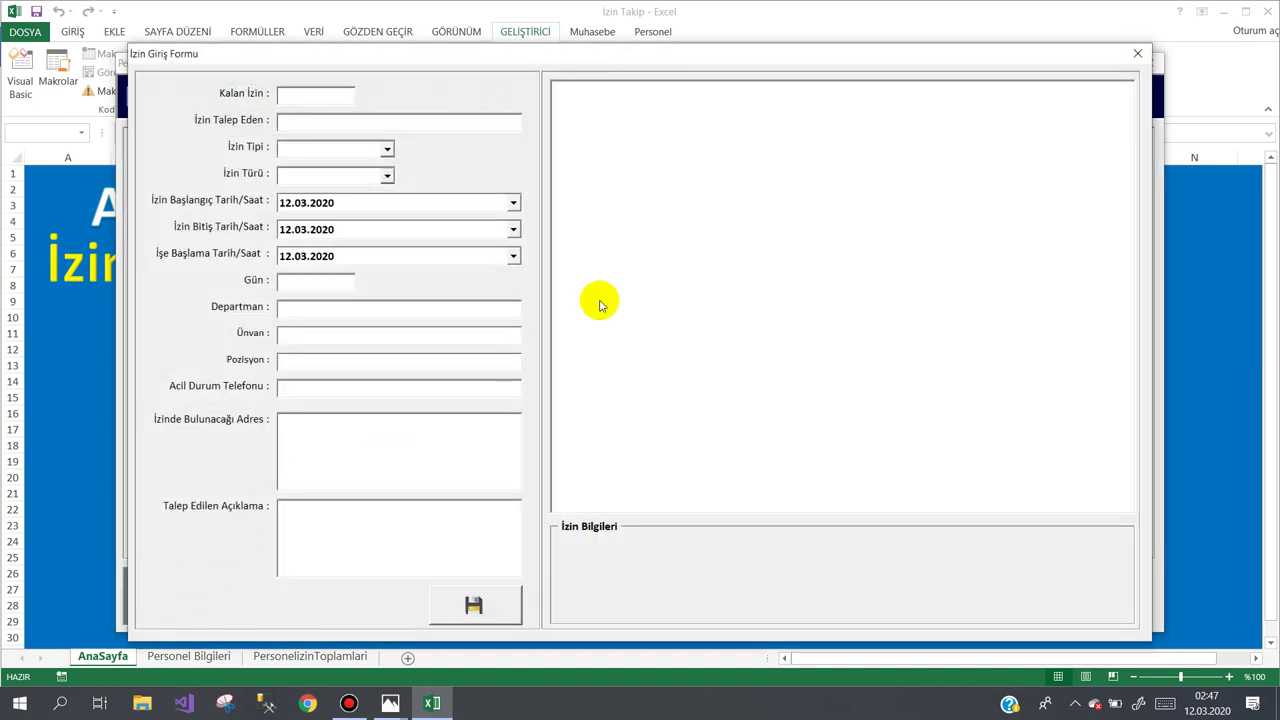
{"action": "left_click", "coordinate": [1140, 54]}
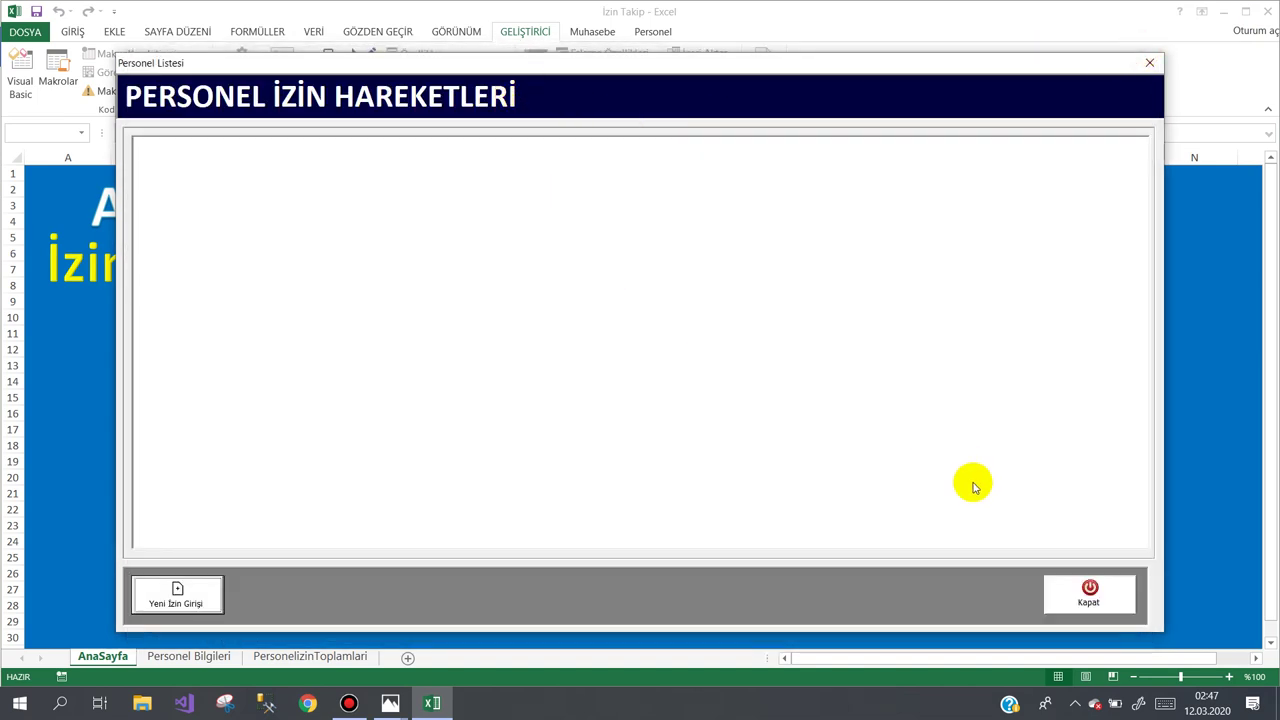
{"action": "left_click", "coordinate": [1100, 592]}
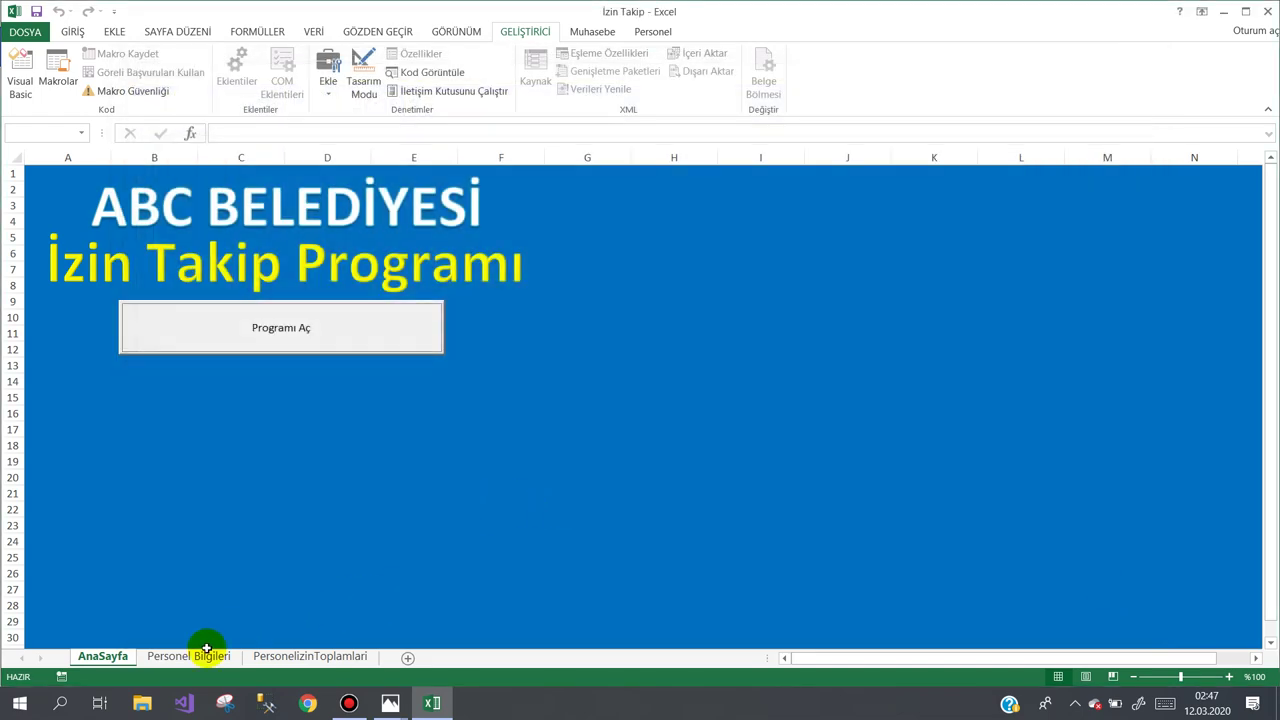
On Personel Bilgileri, review the row 2 cells from Sicil No across to Gün.
{"action": "left_click", "coordinate": [210, 655]}
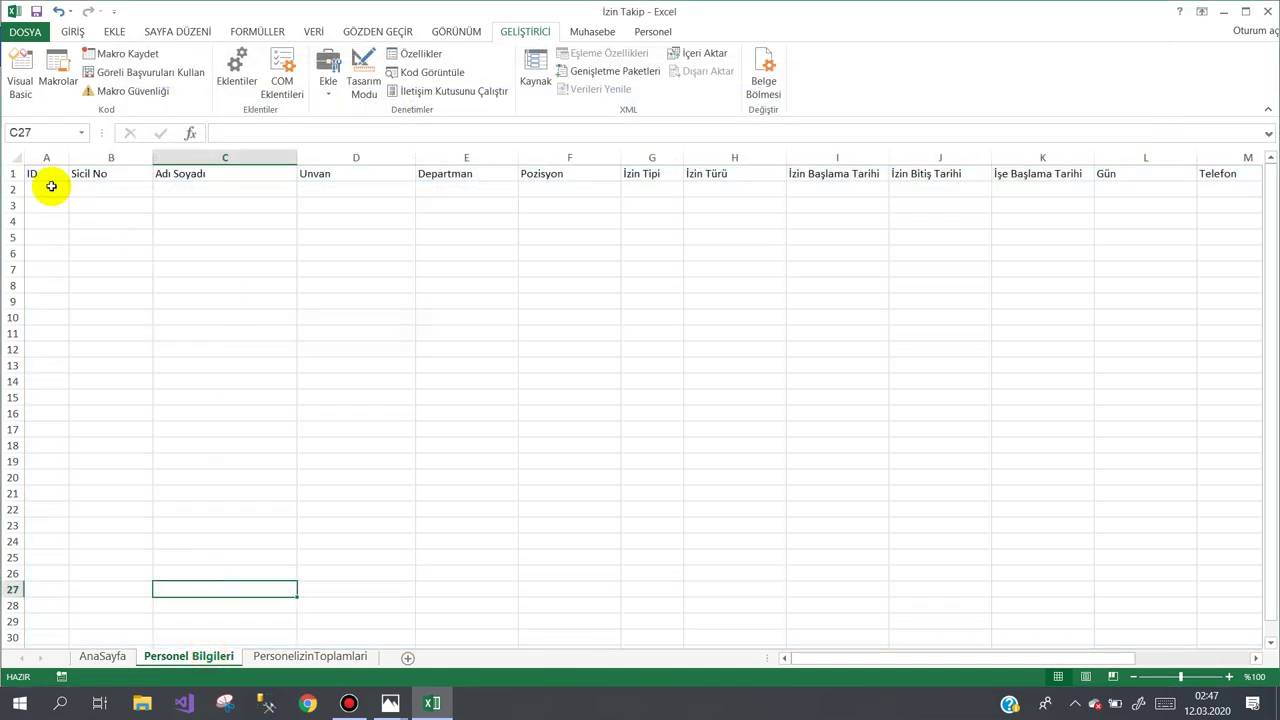
{"action": "left_click", "coordinate": [48, 187]}
{"action": "left_click", "coordinate": [100, 189]}
{"action": "left_click", "coordinate": [205, 190]}
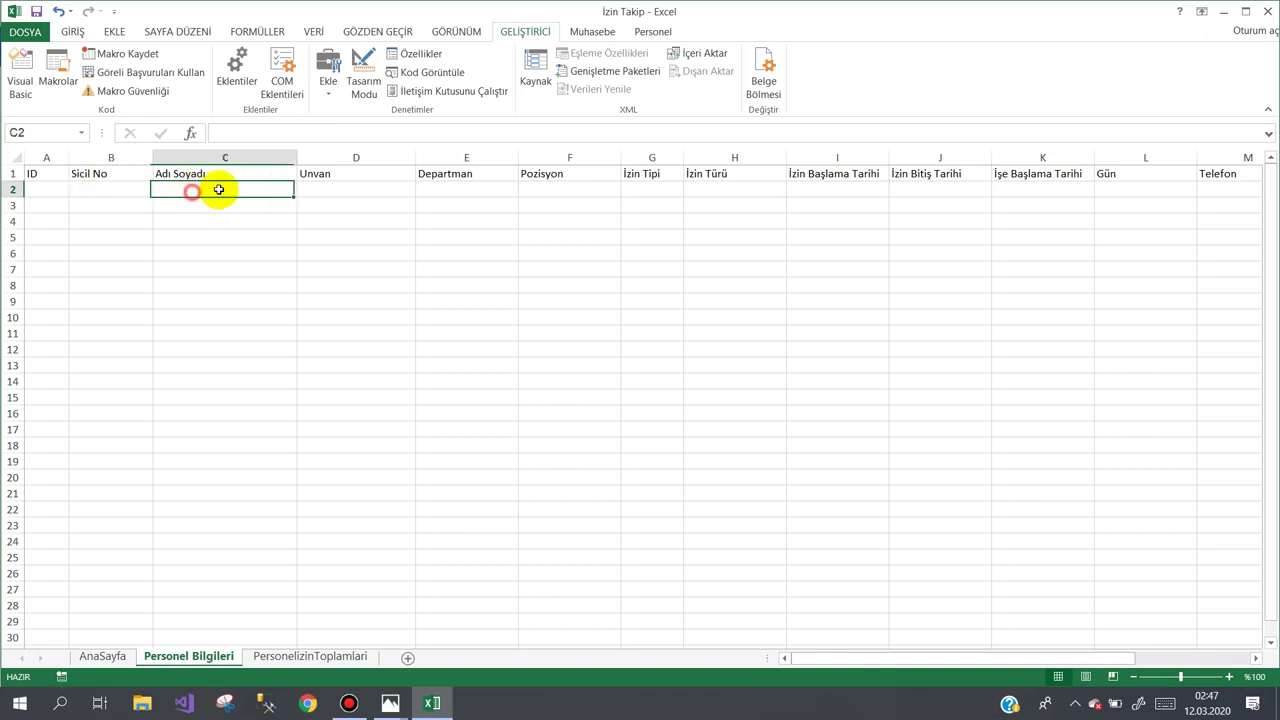
{"action": "left_click", "coordinate": [352, 188]}
{"action": "left_click", "coordinate": [480, 190]}
{"action": "left_click", "coordinate": [560, 189]}
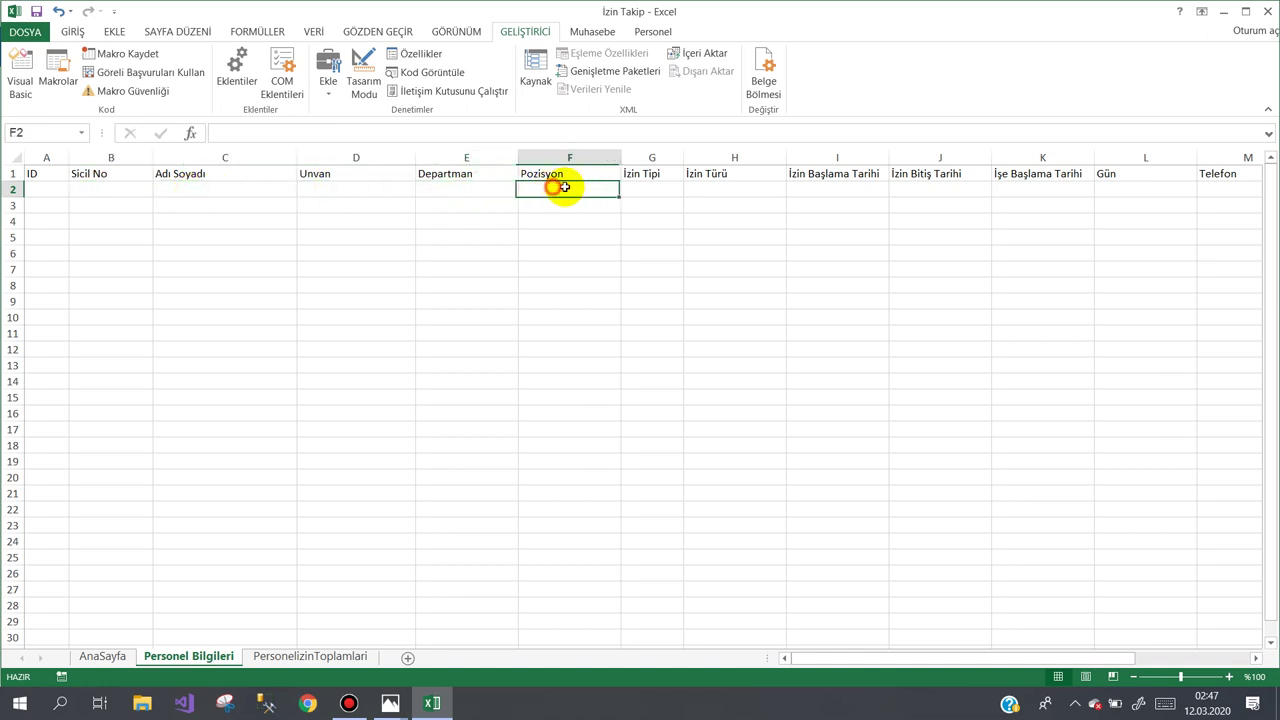
{"action": "left_click", "coordinate": [641, 191]}
{"action": "left_click", "coordinate": [730, 190]}
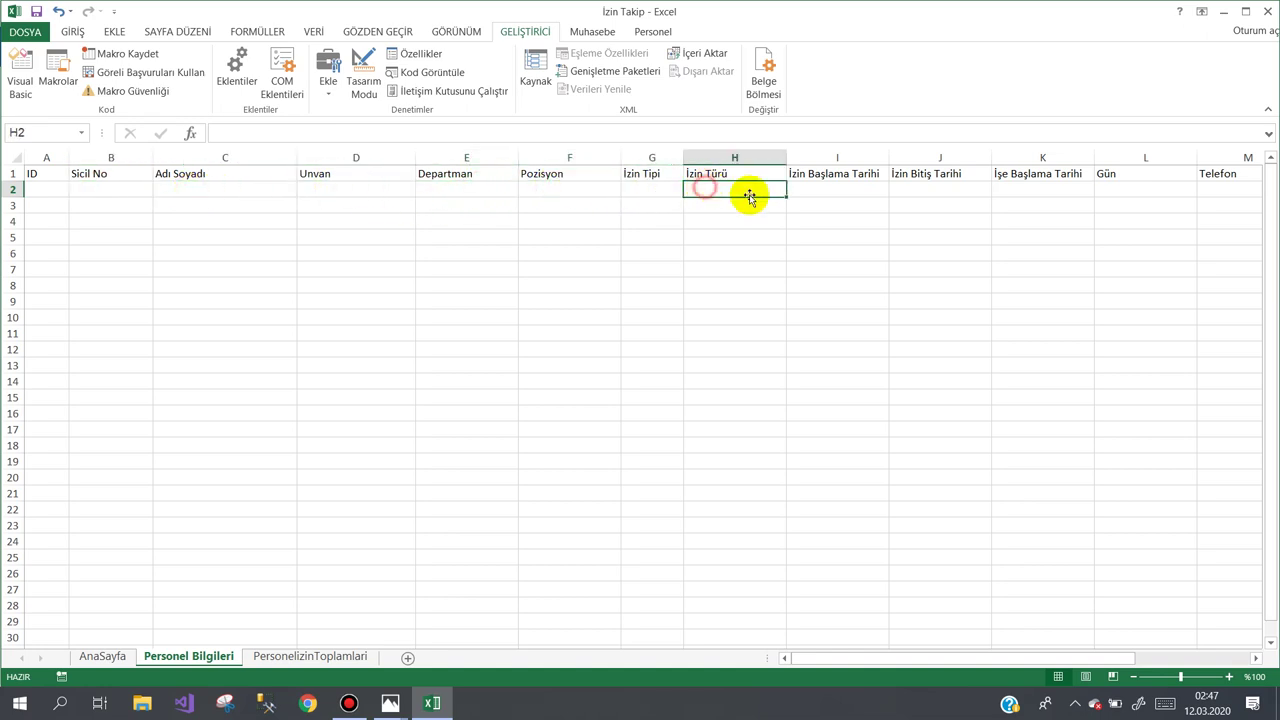
{"action": "left_click", "coordinate": [837, 193]}
{"action": "left_click", "coordinate": [946, 189]}
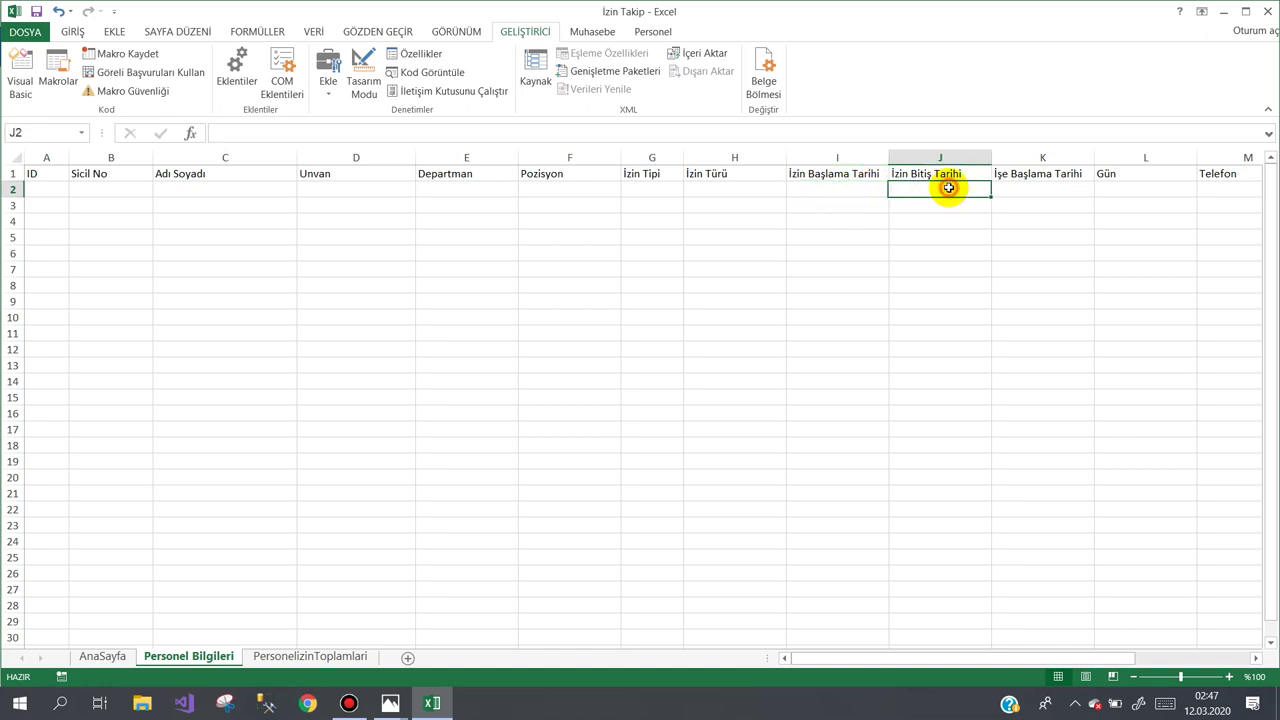
{"action": "left_click", "coordinate": [1018, 188]}
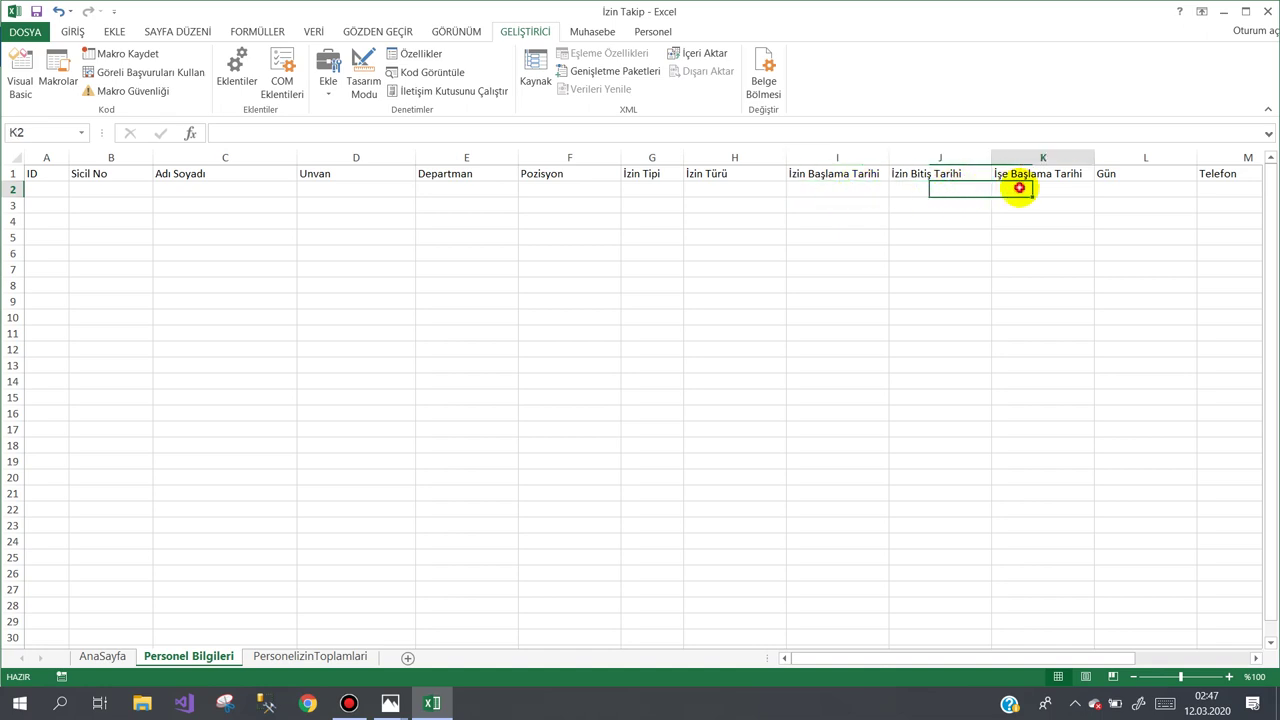
{"action": "left_click", "coordinate": [1156, 194]}
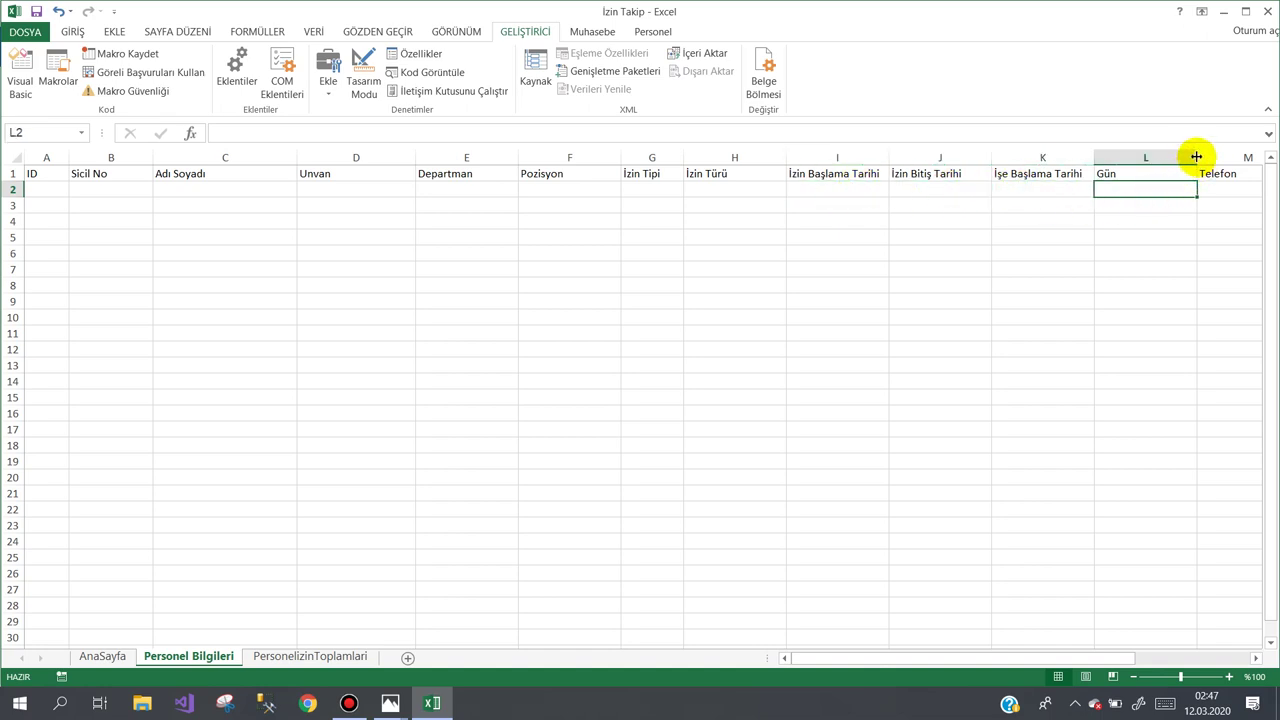
Narrow the Gün column (L) to fit its header.
{"action": "left_click_drag", "start_coordinate": [1197, 157], "coordinate": [1147, 157]}
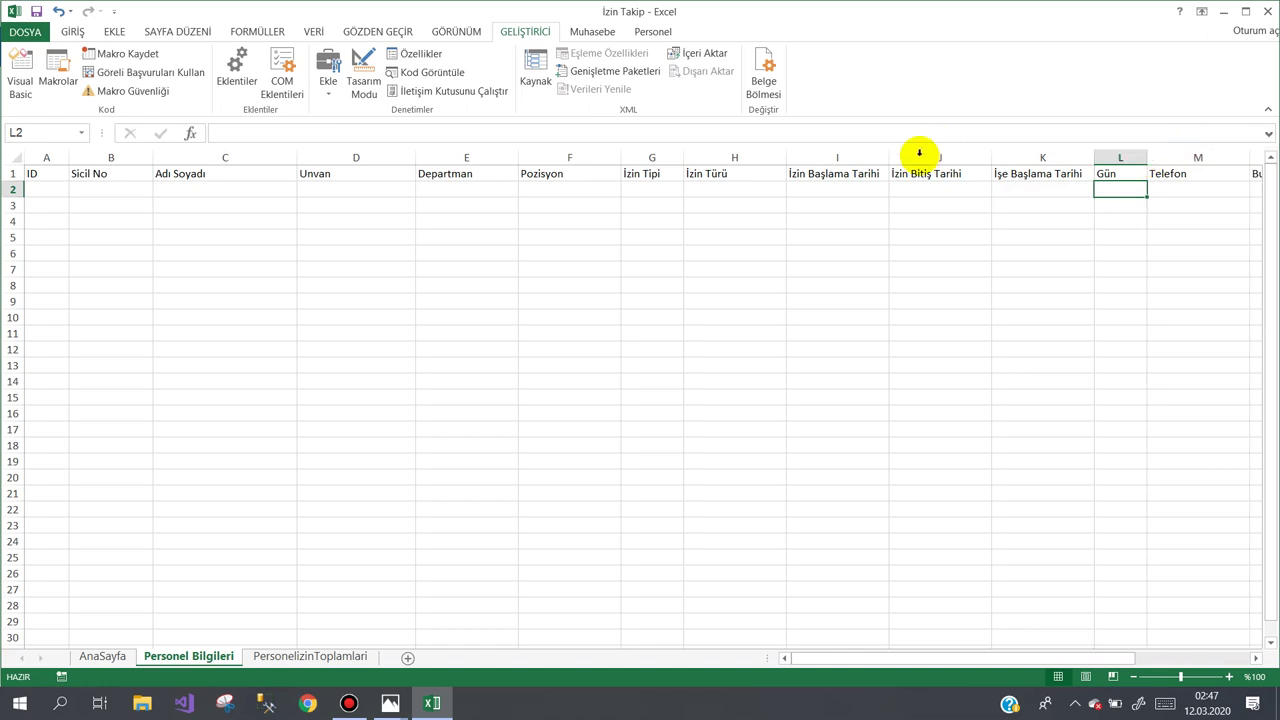
{"action": "left_click", "coordinate": [866, 192]}
{"action": "left_click", "coordinate": [923, 191]}
{"action": "left_click", "coordinate": [1023, 188]}
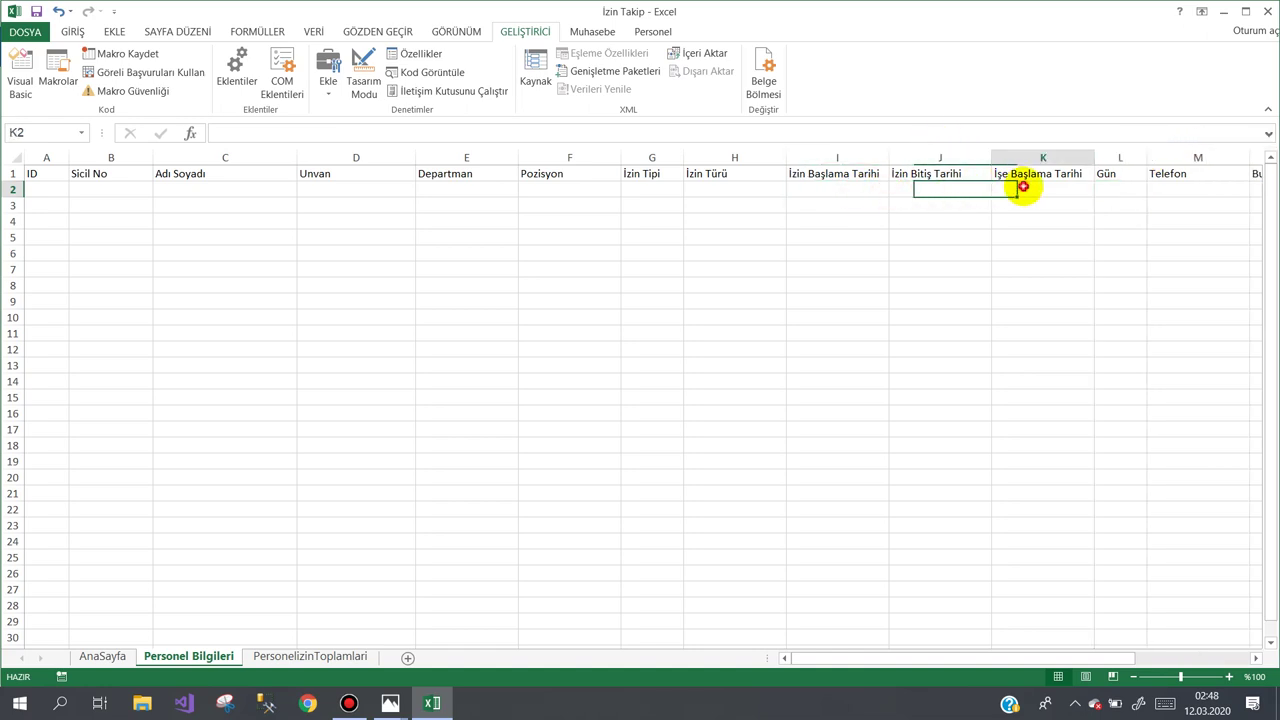
{"action": "left_click", "coordinate": [1111, 190]}
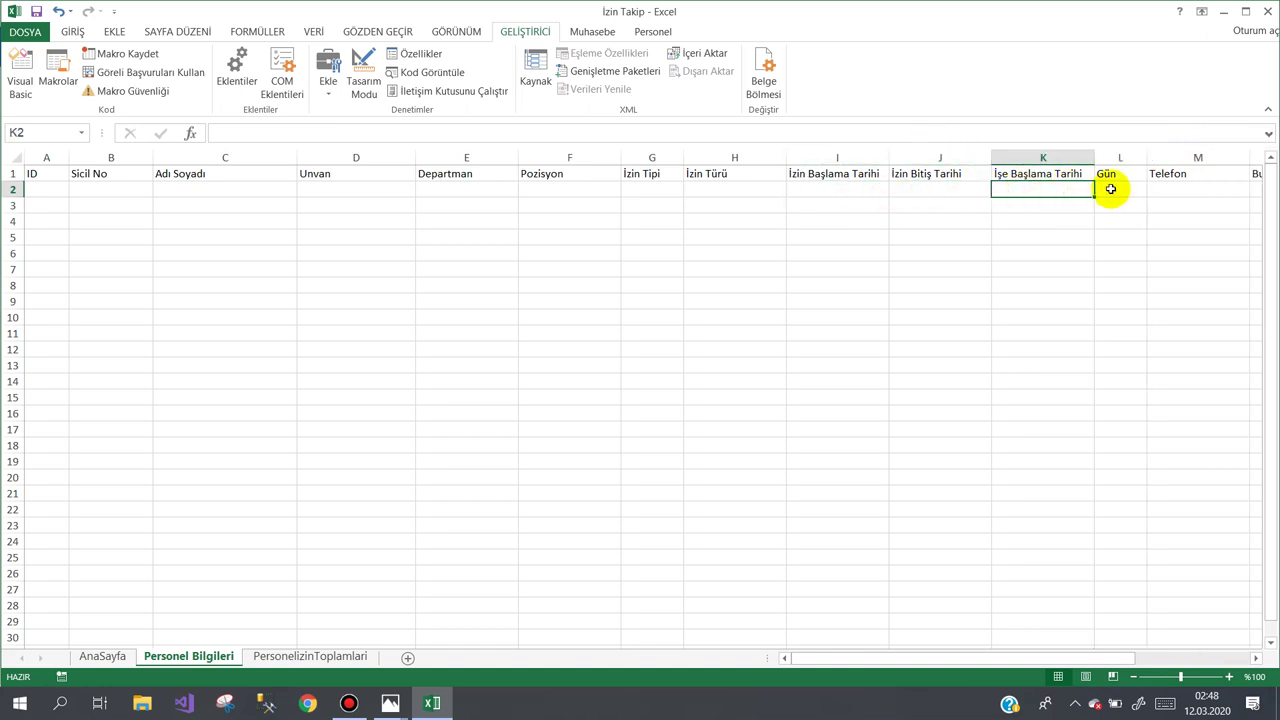
{"action": "left_click", "coordinate": [1255, 661]}
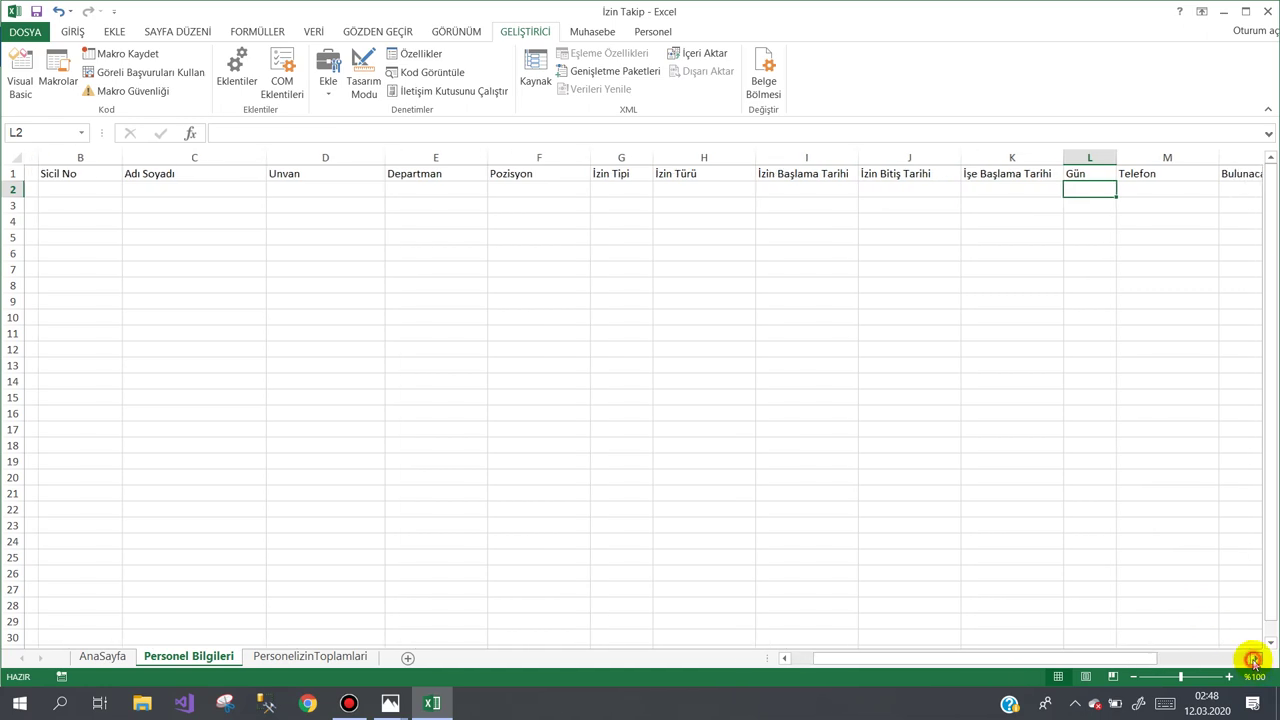
On PersonelizinToplamlari, start a Sicil header in cell A1.
{"action": "left_click", "coordinate": [311, 658]}
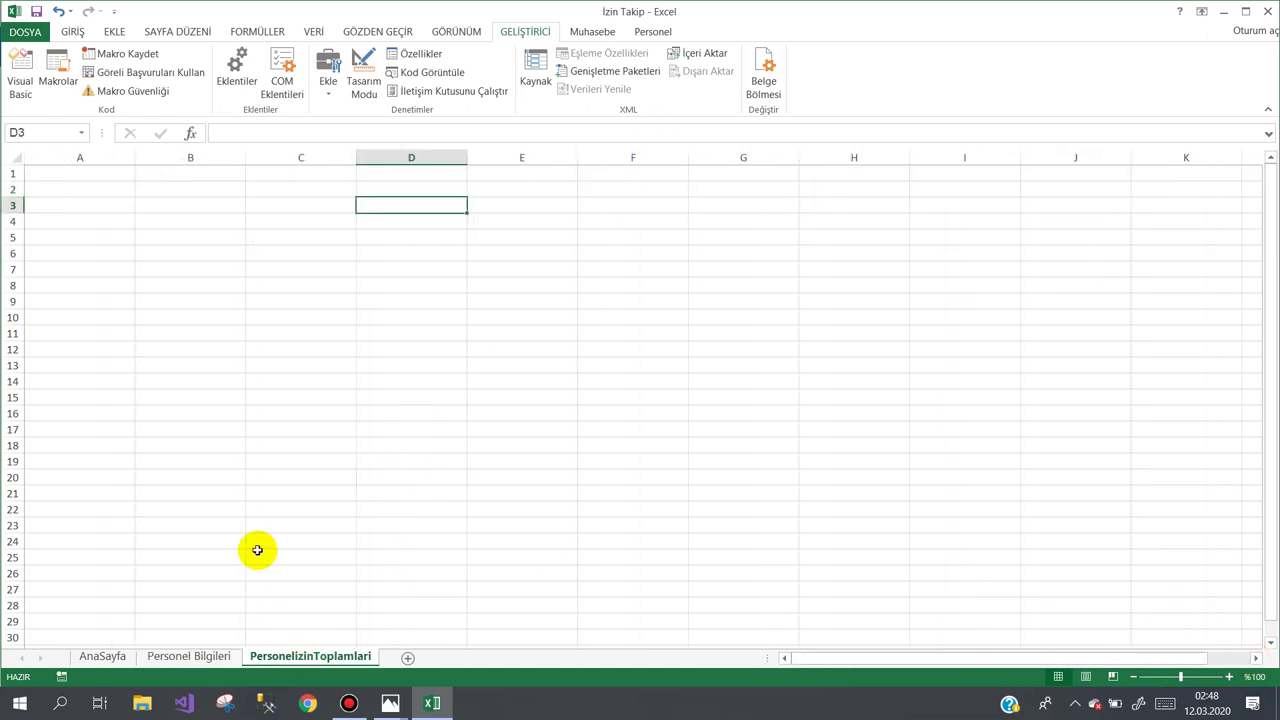
{"action": "left_click", "coordinate": [86, 160]}
{"action": "scroll", "coordinate": [86, 160], "scroll_direction": "down", "scroll_amount": 1}
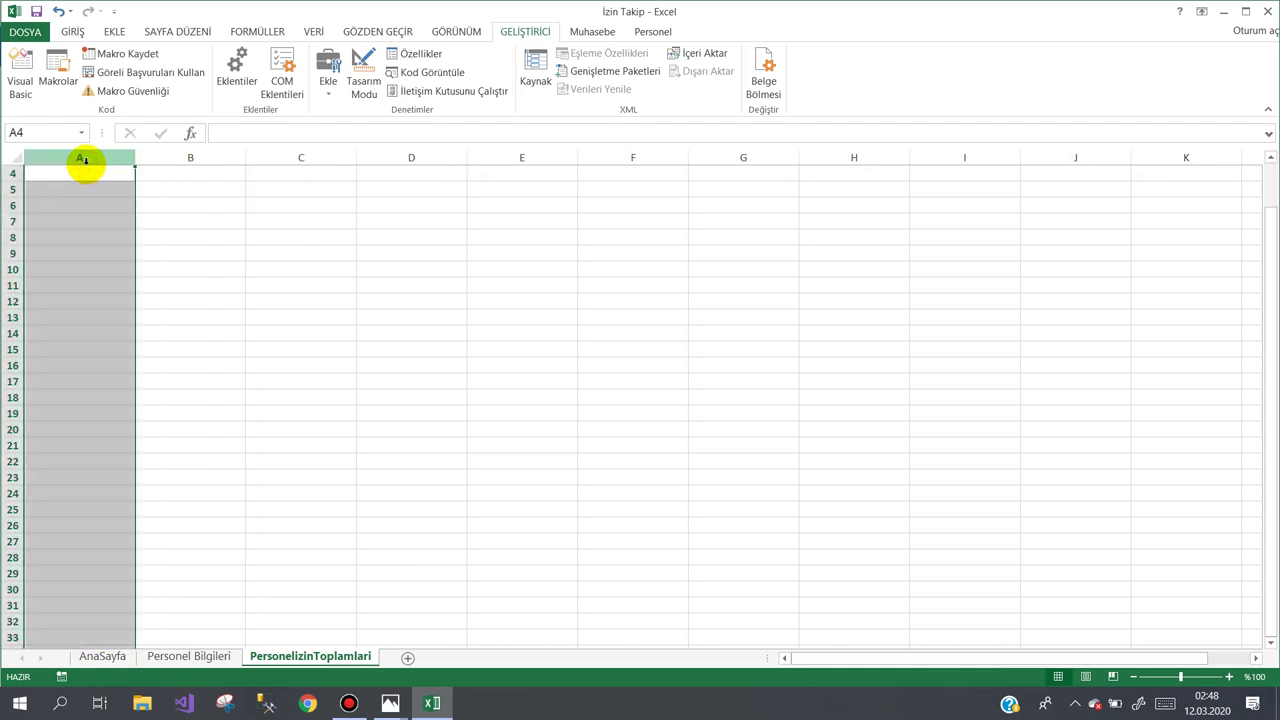
{"action": "left_click_drag", "start_coordinate": [1272, 378], "coordinate": [1274, 366]}
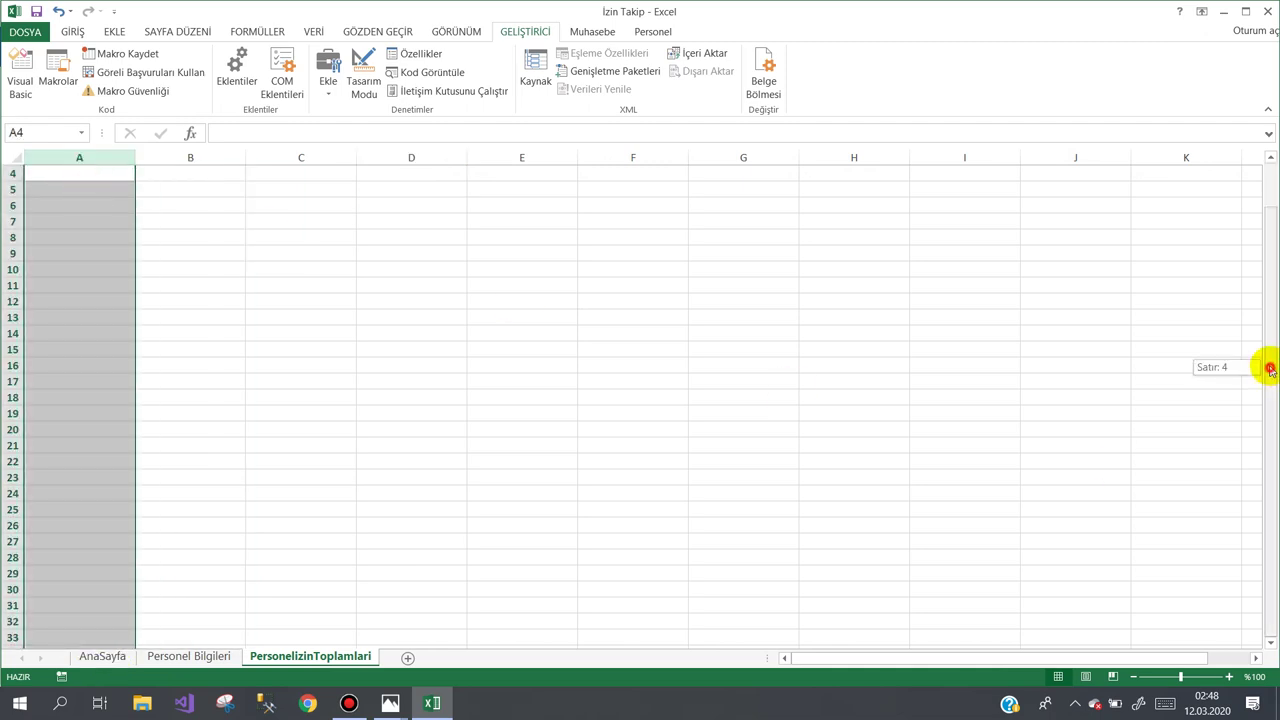
{"action": "left_click", "coordinate": [86, 171]}
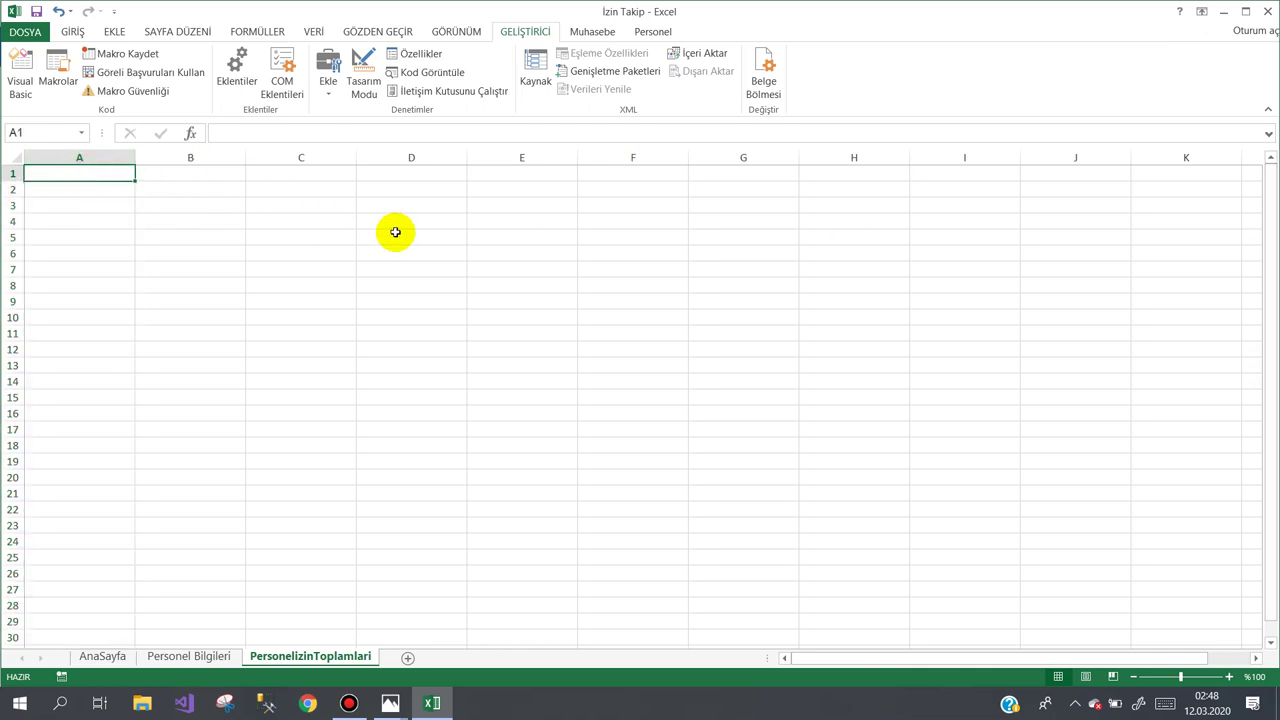
{"action": "type", "text": "Sicil"}
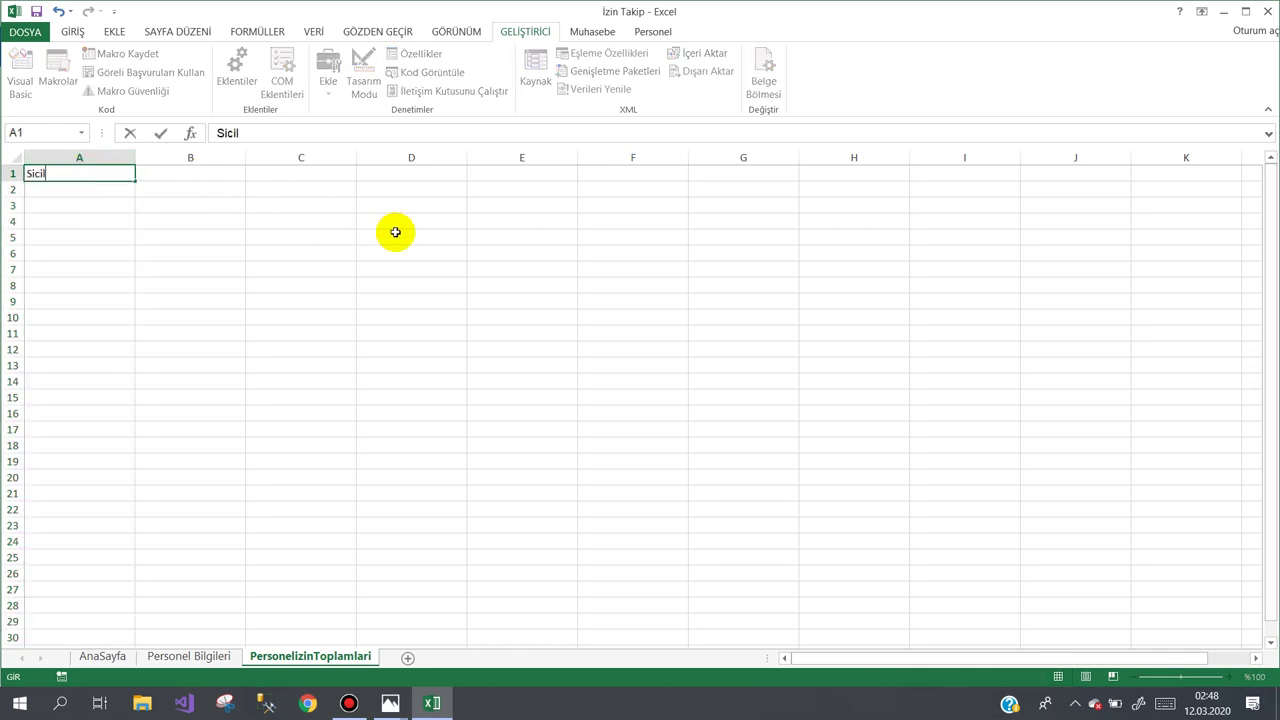
{"action": "left_click", "coordinate": [262, 270]}
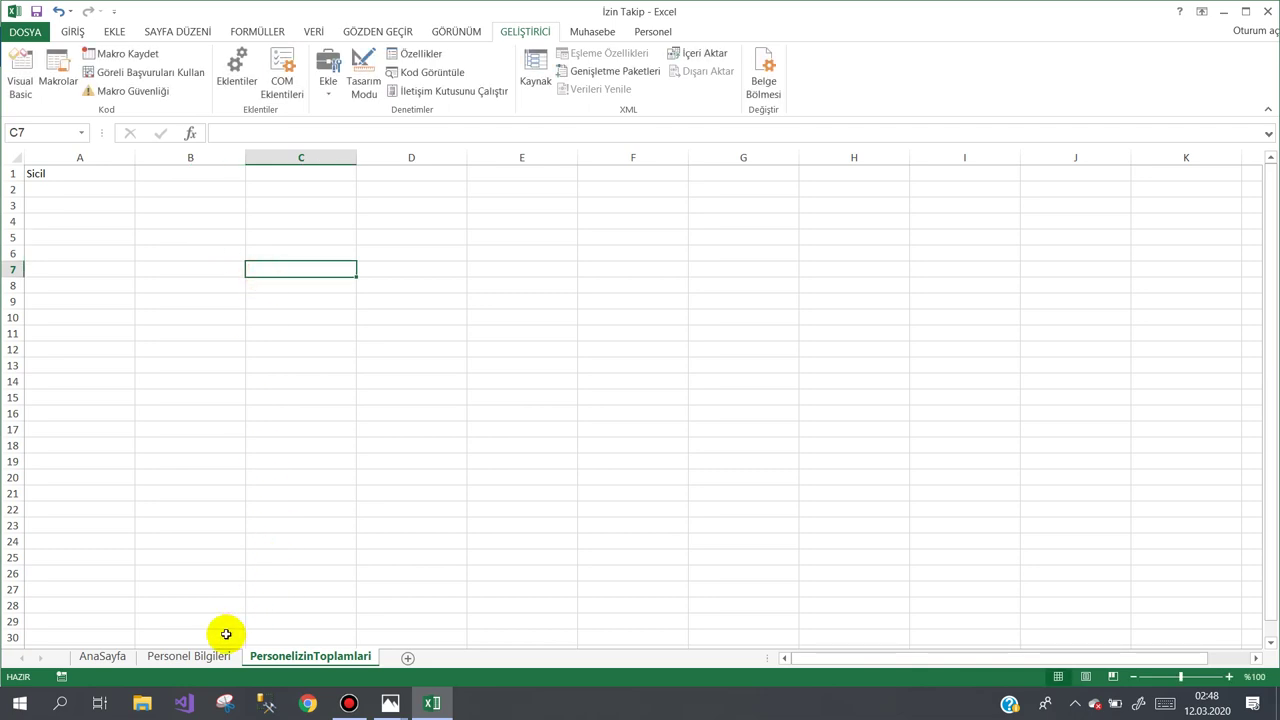
Copy the Sicil No and Adı Soyadı headers from Personel Bilgileri into A1:B1.
{"action": "left_click", "coordinate": [200, 656]}
{"action": "mouse_move", "coordinate": [63, 176]}
{"action": "left_mouse_down"}
{"action": "mouse_move", "coordinate": [290, 178]}
{"action": "mouse_move", "coordinate": [249, 174]}
{"action": "left_mouse_up"}
{"action": "key", "text": "ctrl+c"}
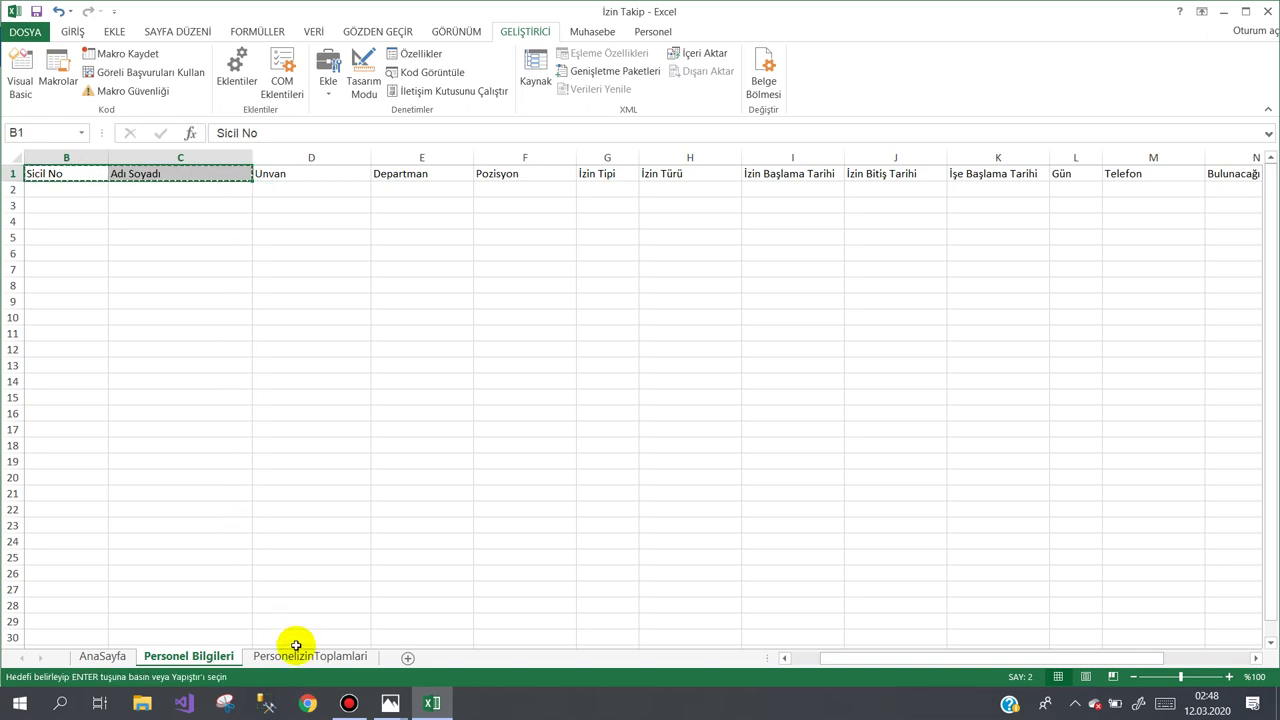
{"action": "left_click", "coordinate": [294, 656]}
{"action": "left_click", "coordinate": [82, 175]}
{"action": "key", "text": "ctrl+v"}
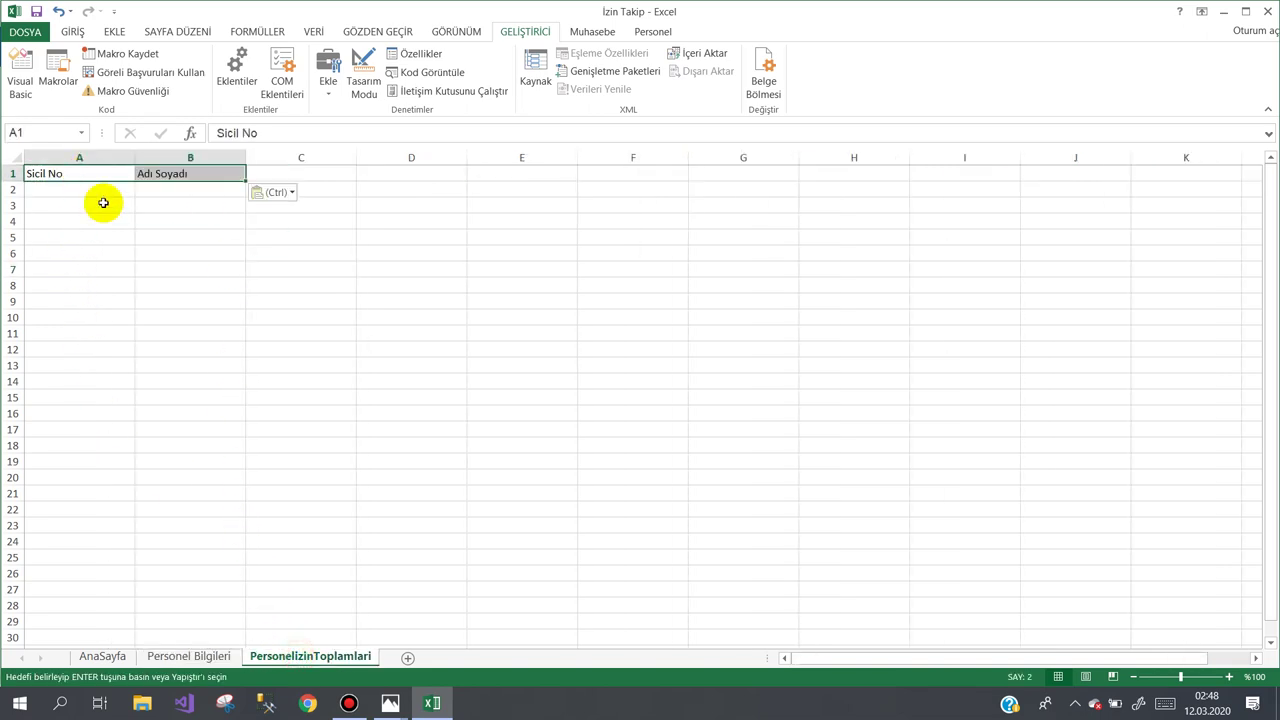
{"action": "left_click", "coordinate": [128, 219]}
Enter headers Toplam Gün, Kullandığı Gün and Kalan Gün in C1:E1.
{"action": "left_click", "coordinate": [310, 176]}
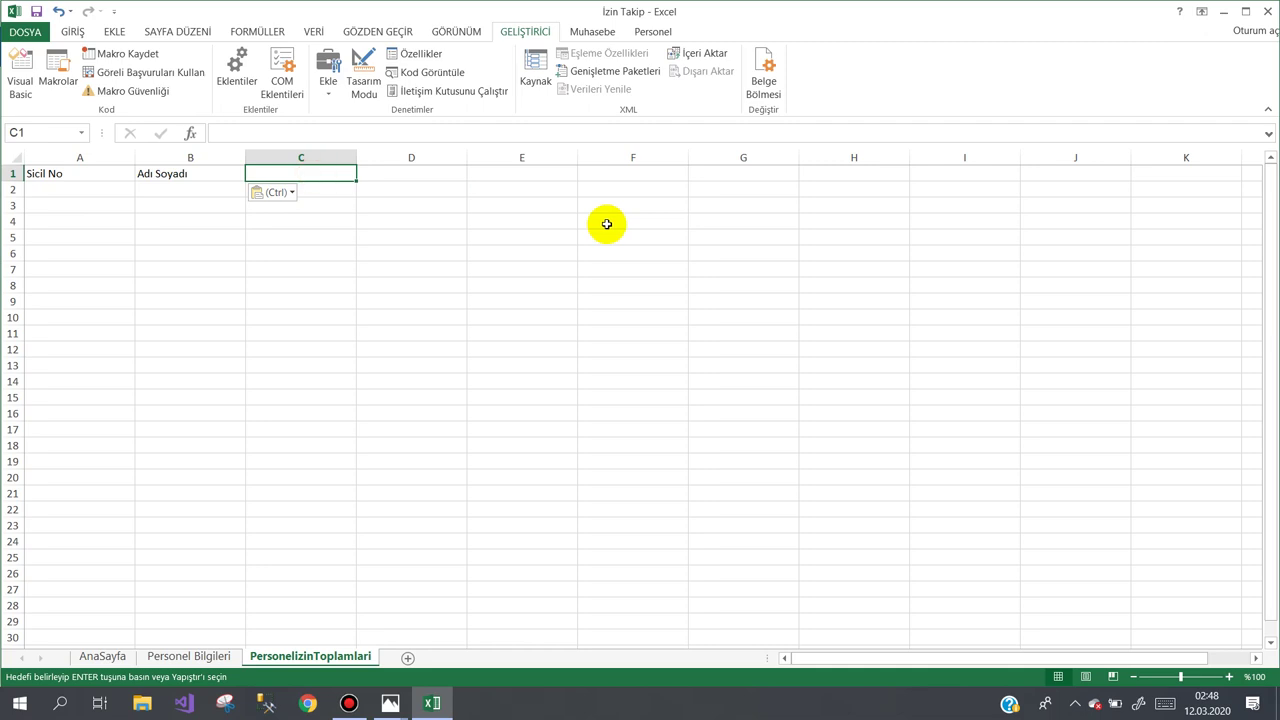
{"action": "type", "text": "Toplam Gün"}
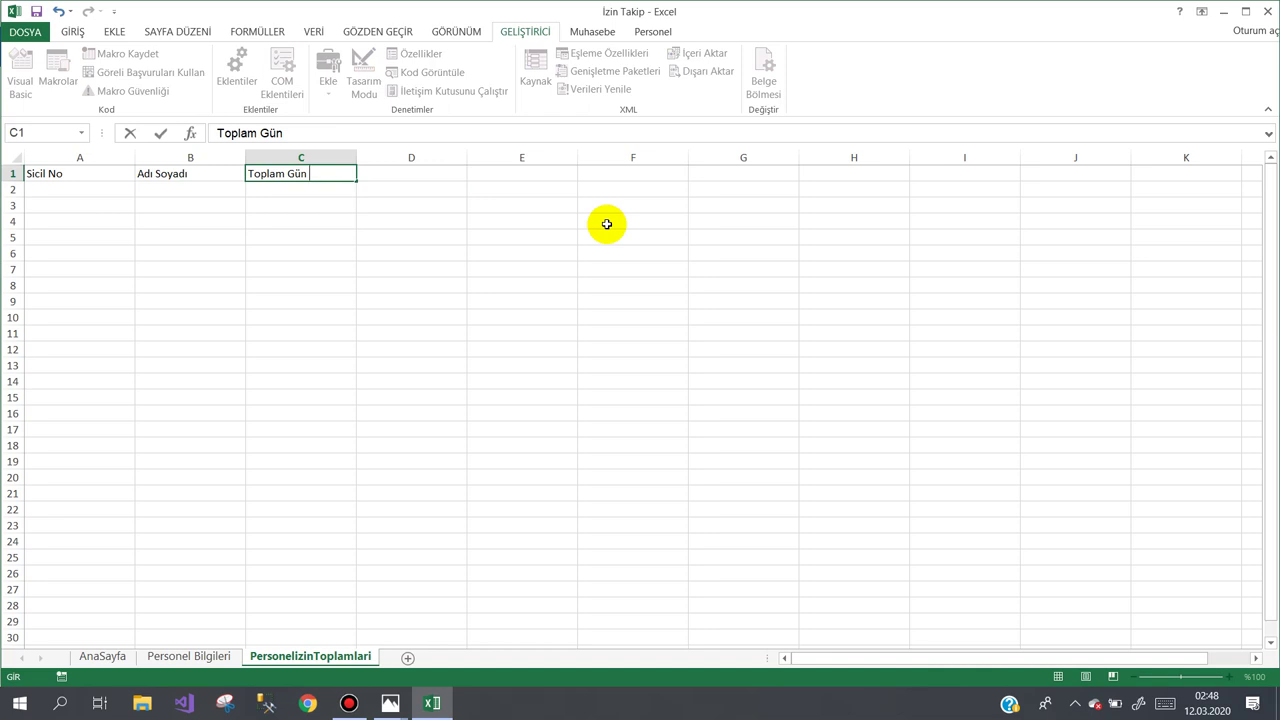
{"action": "key", "text": "Tab"}
{"action": "type", "text": "Ku"}
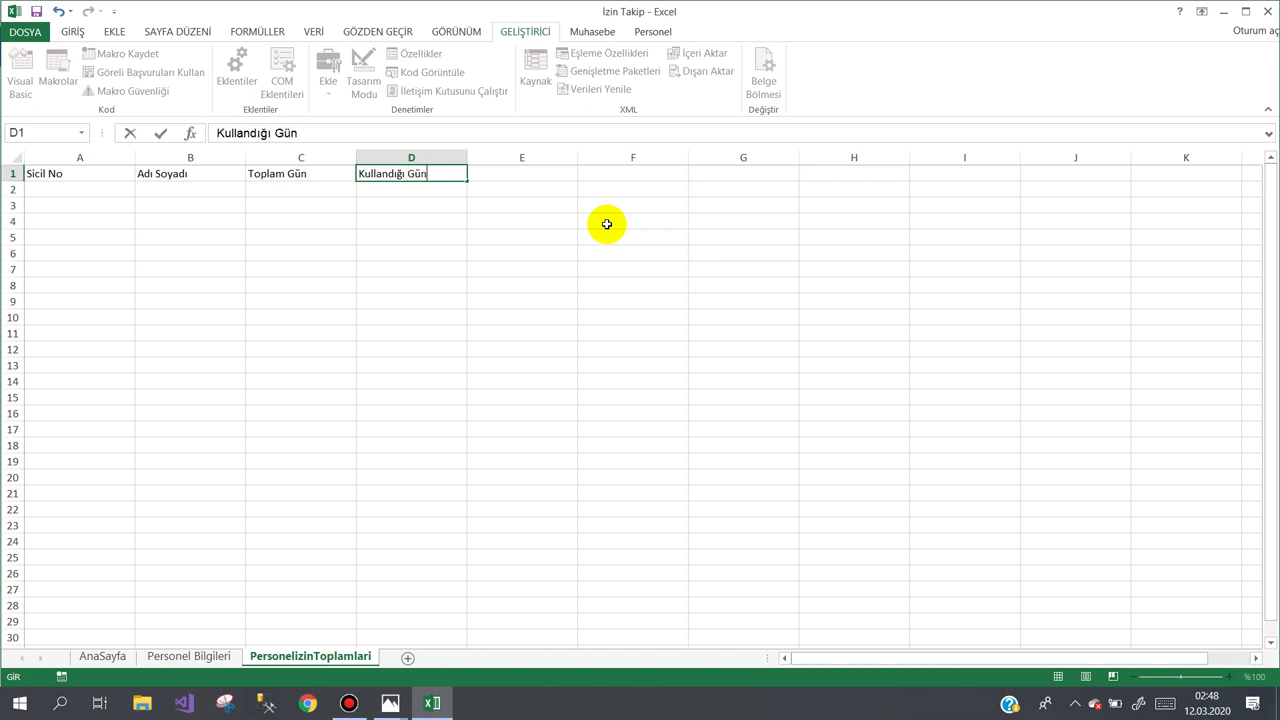
{"action": "key", "text": "Tab"}
{"action": "type", "text": "K"}
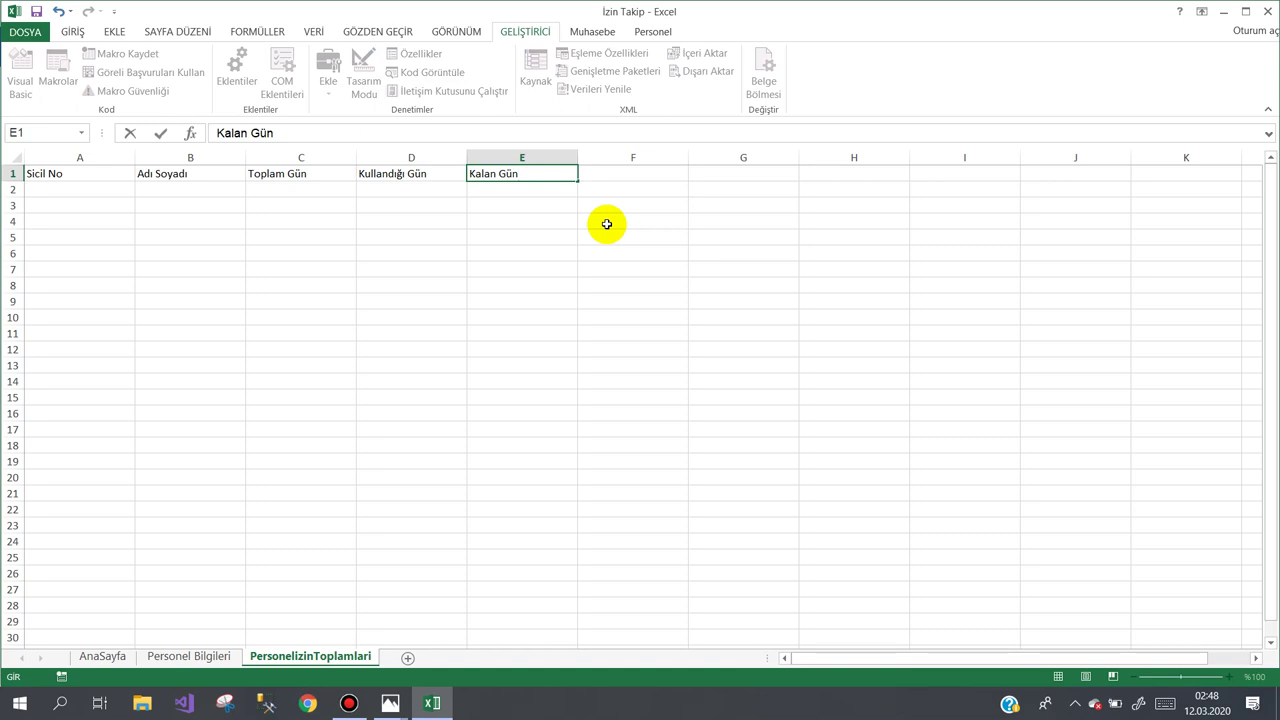
Fill row 2 with a sample employee's registration number, full name, 390 total days and 370 used days.
{"action": "left_click", "coordinate": [62, 190]}
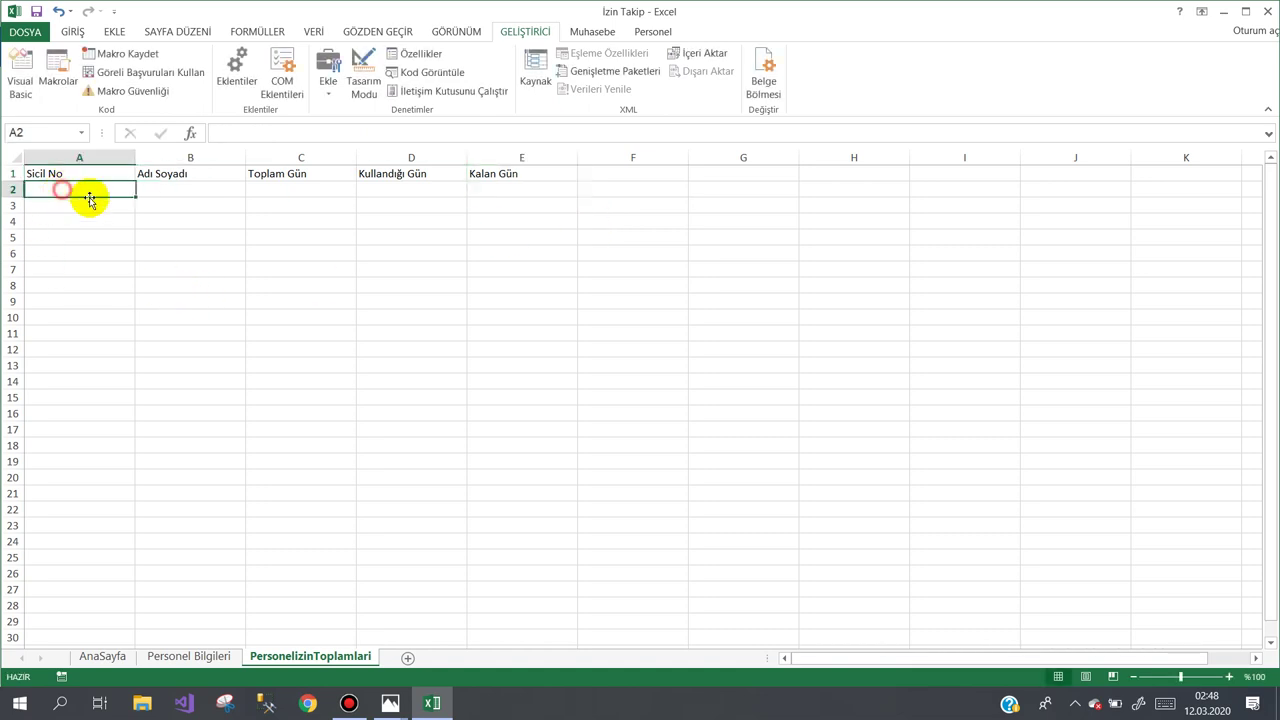
{"action": "type", "text": "2345435"}
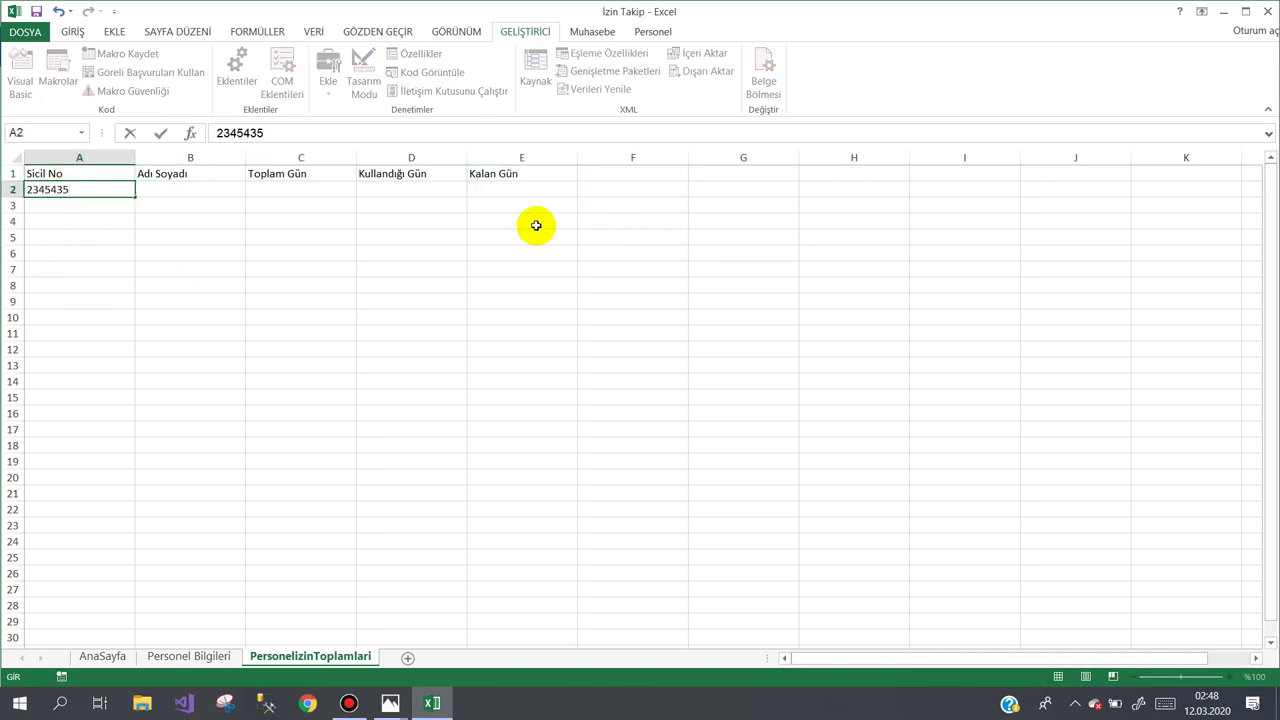
{"action": "key", "text": "Tab"}
{"action": "type", "text": "Ahm"}
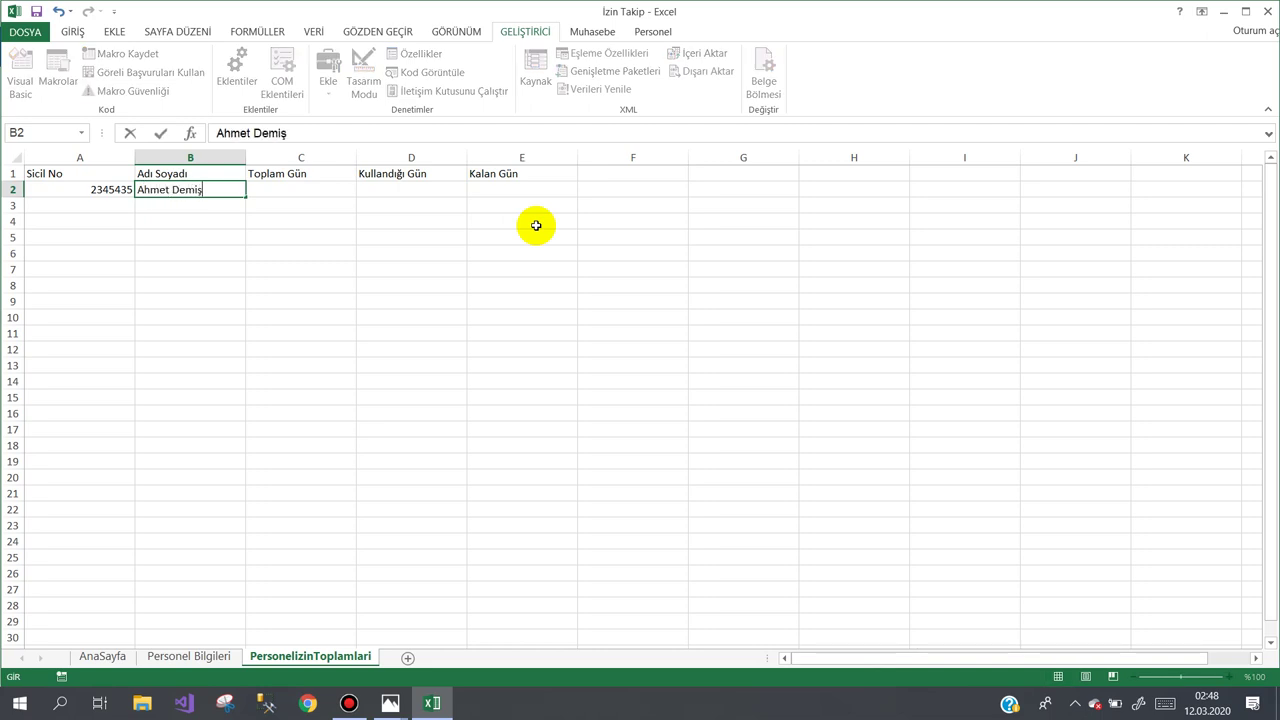
{"action": "key", "text": "Tab"}
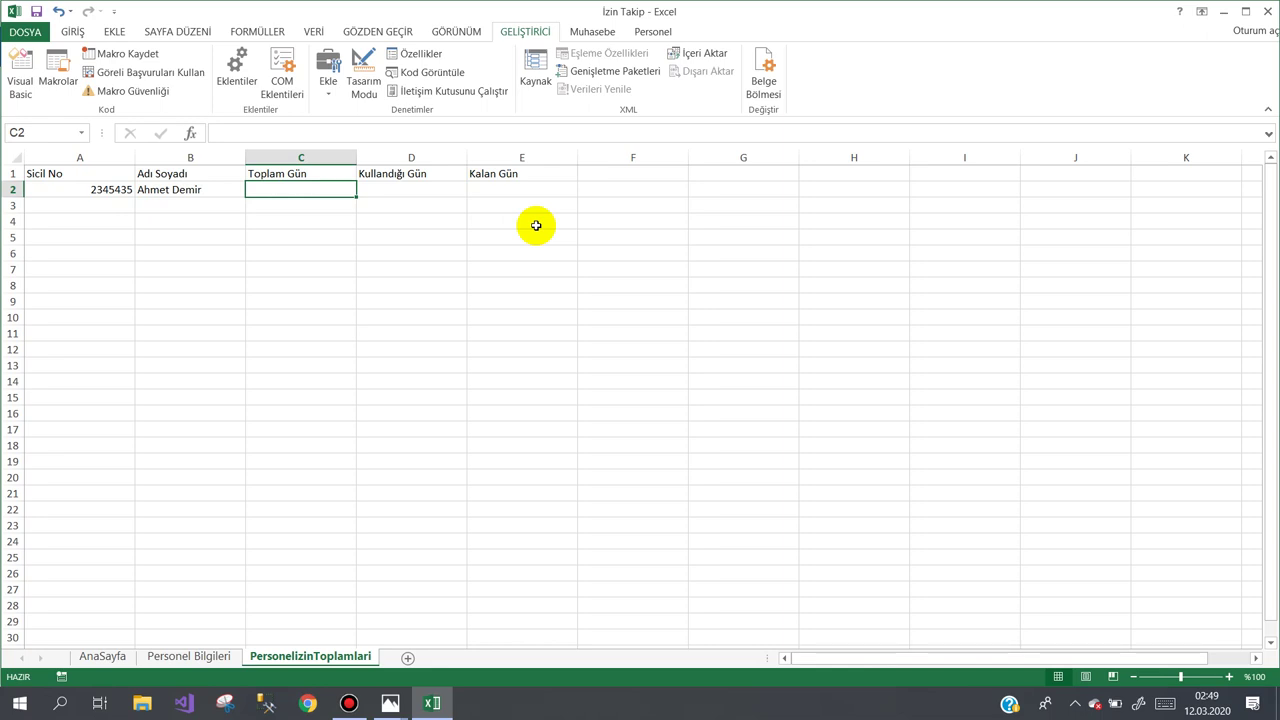
{"action": "type", "text": "390"}
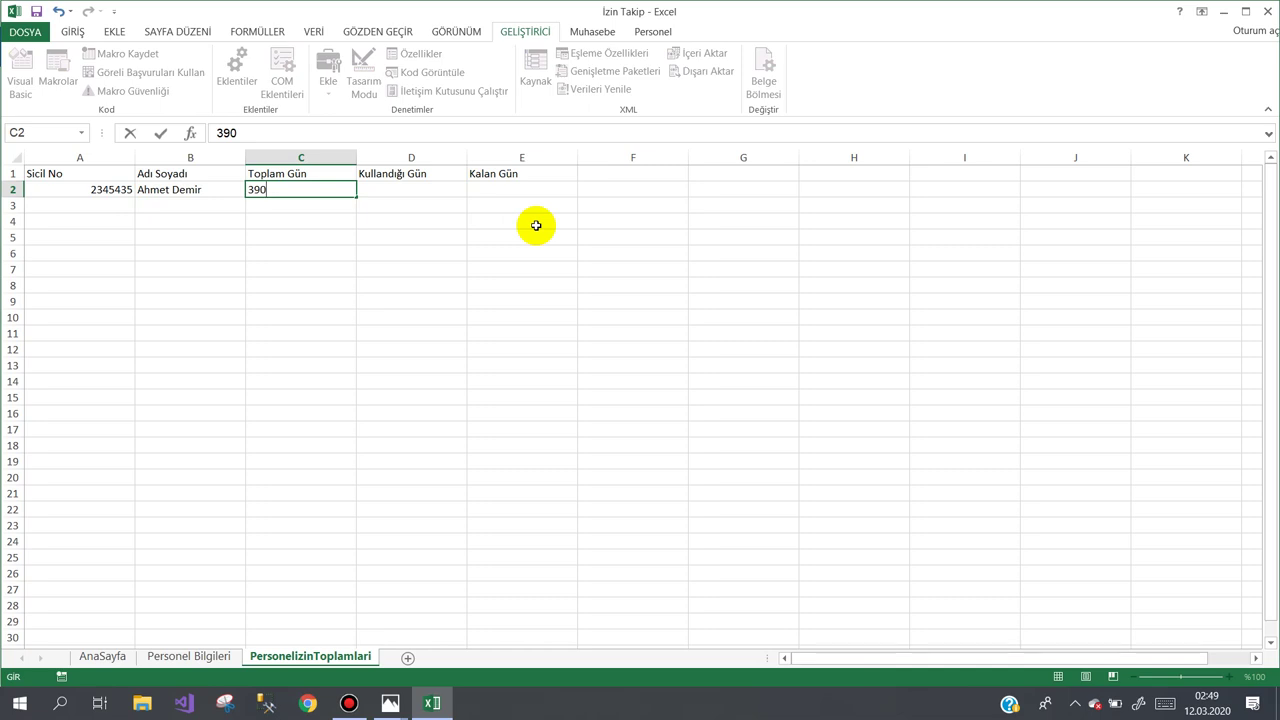
{"action": "key", "text": "Tab"}
{"action": "type", "text": "3"}
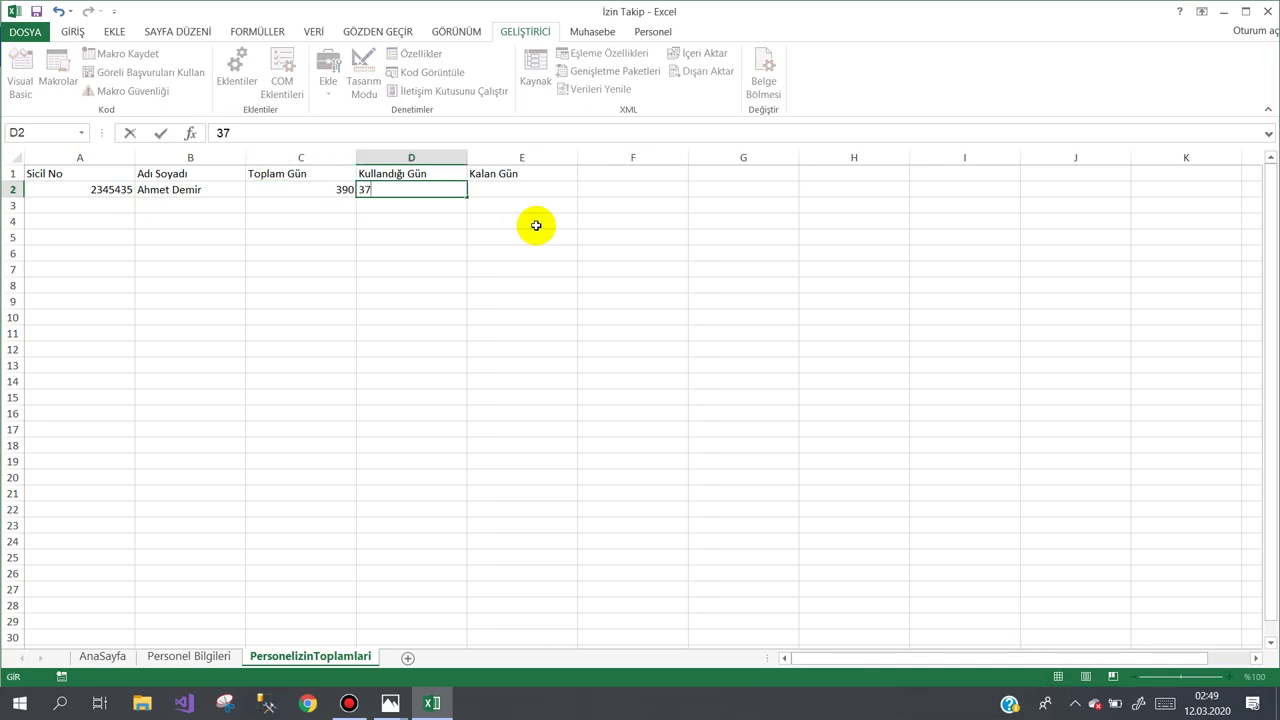
{"action": "key", "text": "Tab"}
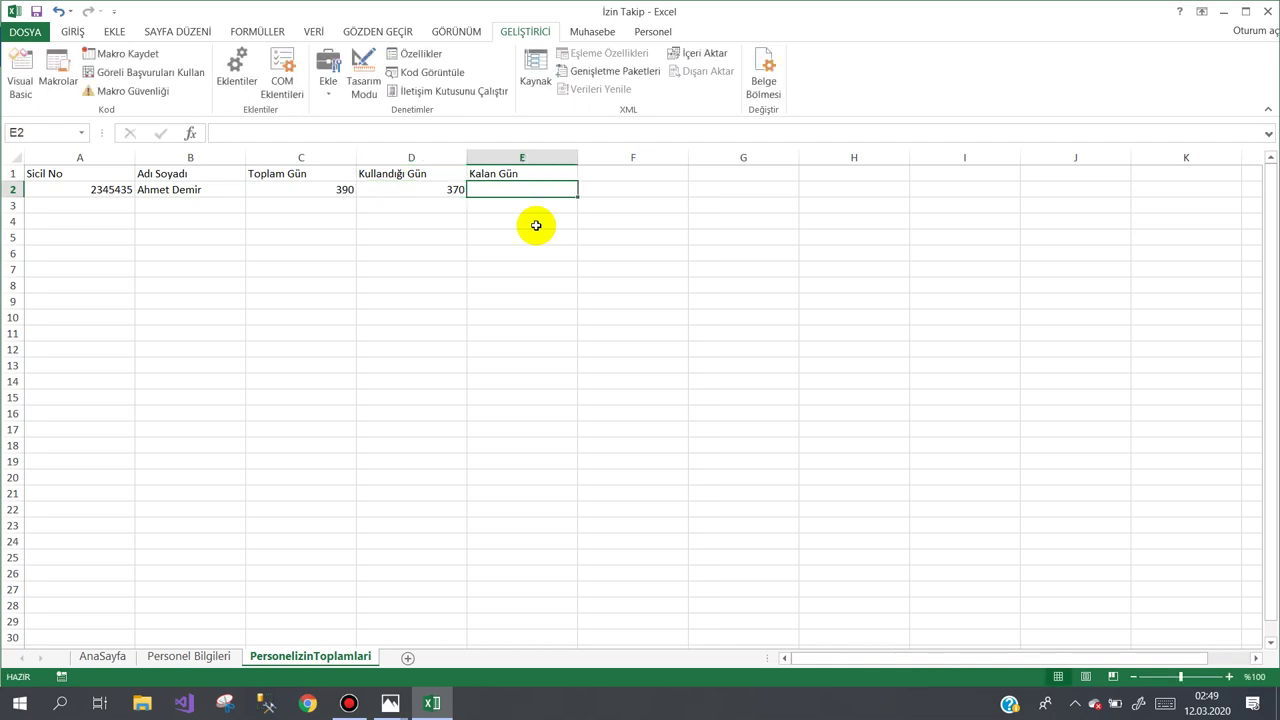
Enter the formula =C2-D2 in E2 so Kalan Gün shows 20.
{"action": "type", "text": "="}
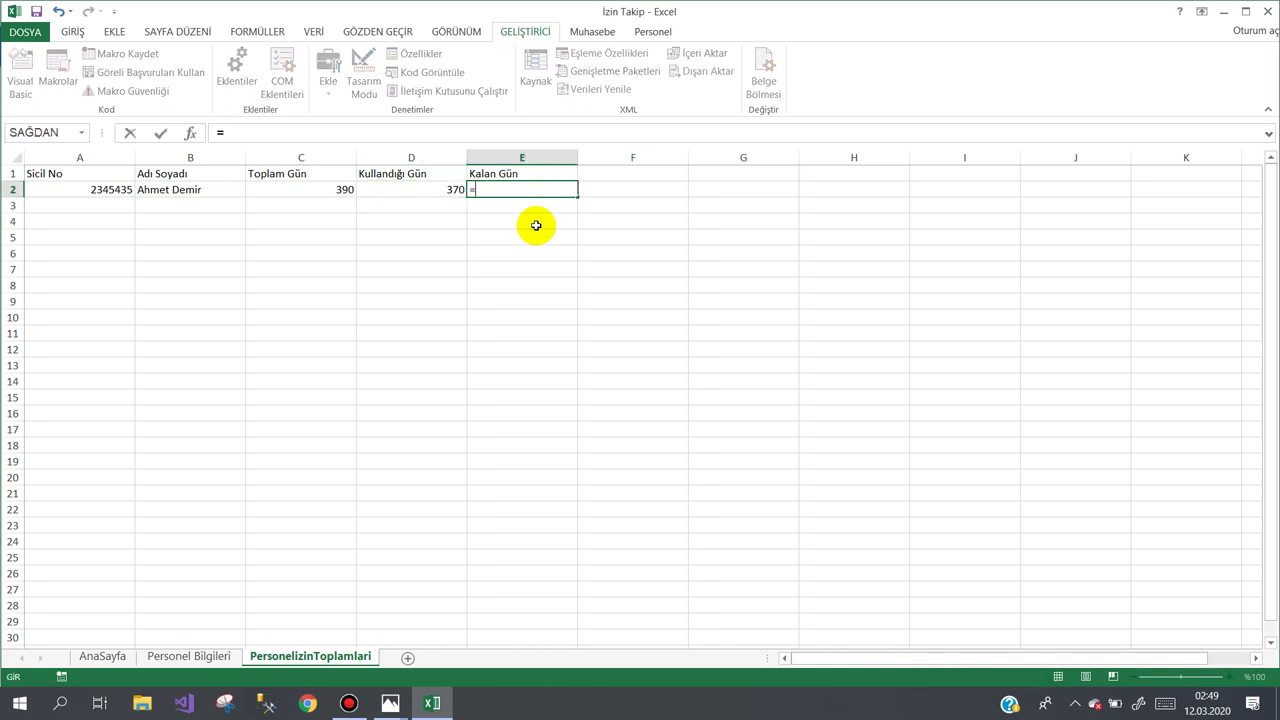
{"action": "key", "text": "Left"}
{"action": "key", "text": "Left"}
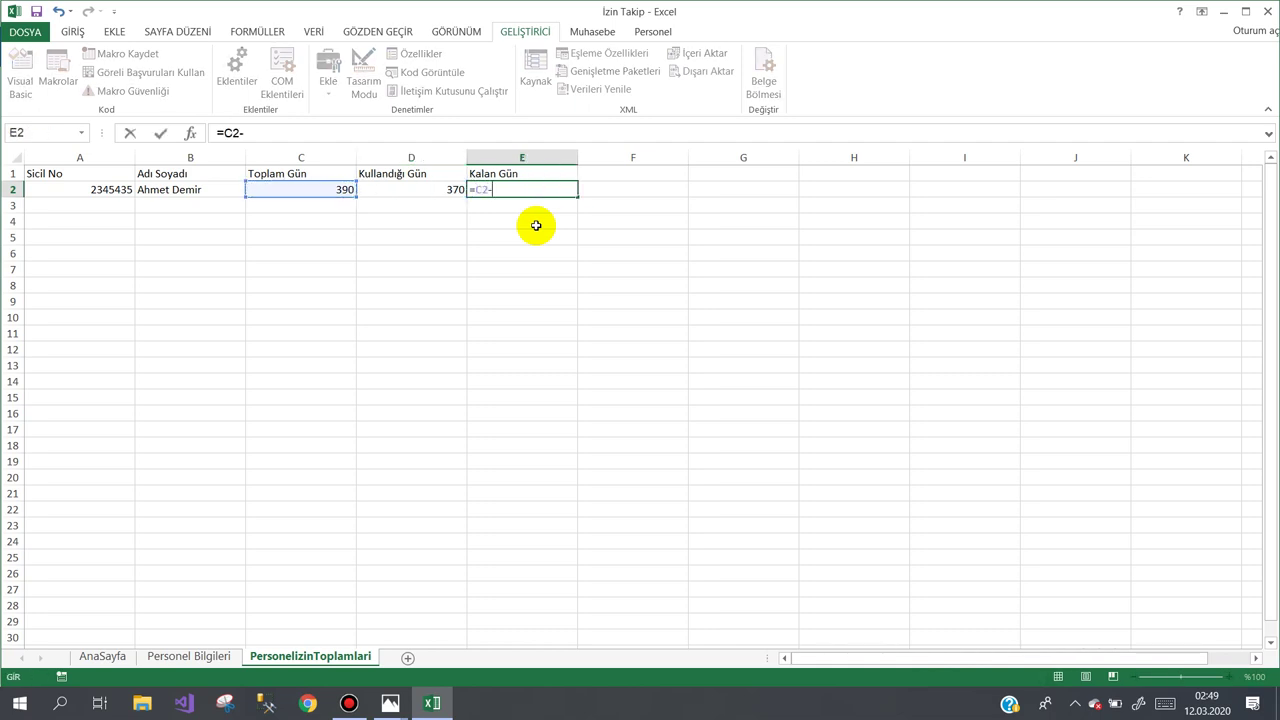
{"action": "key", "text": "Left"}
{"action": "key", "text": "Return"}
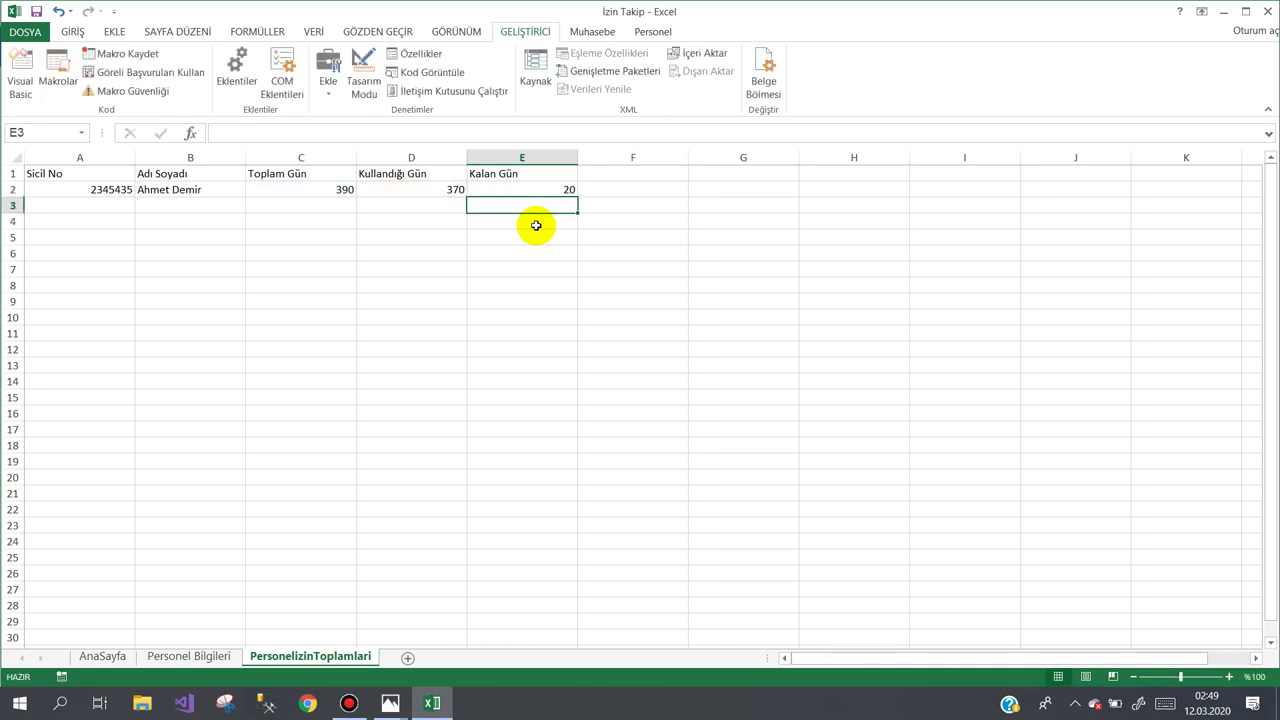
Log 5 leave days in the Gün cell L2 on Personel Bilgileri.
{"action": "left_click", "coordinate": [183, 656]}
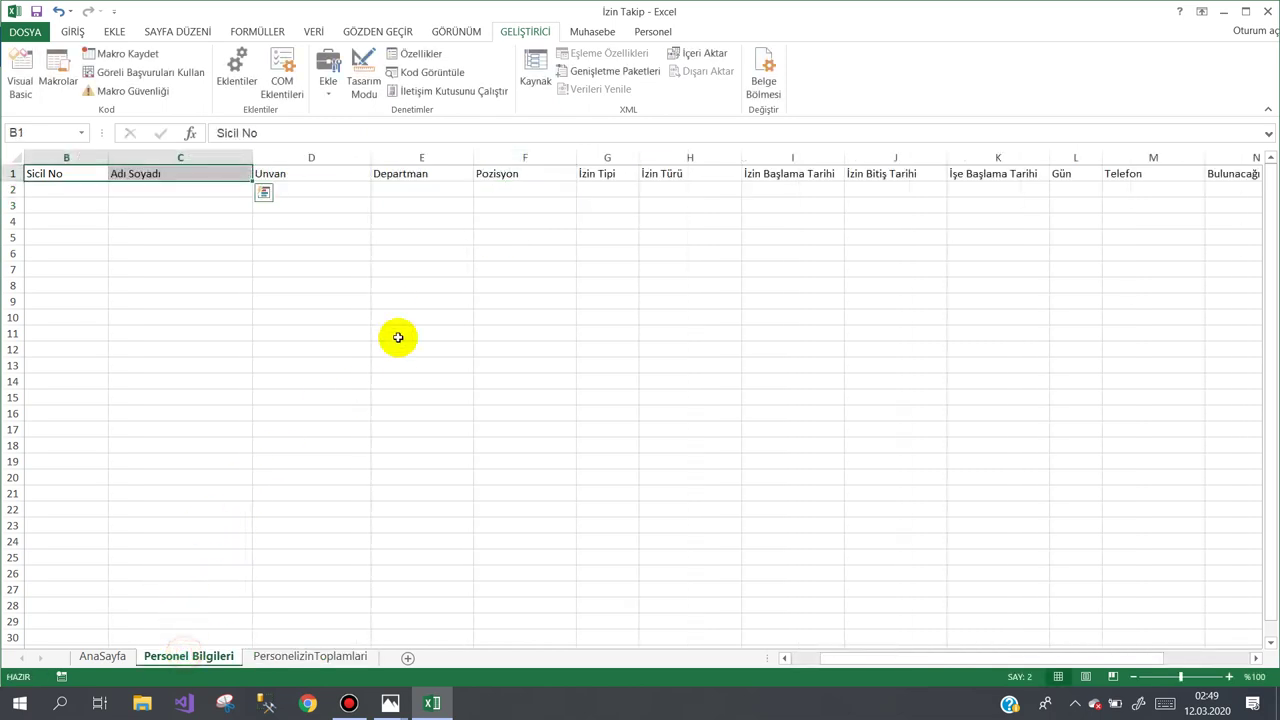
{"action": "left_click", "coordinate": [314, 189]}
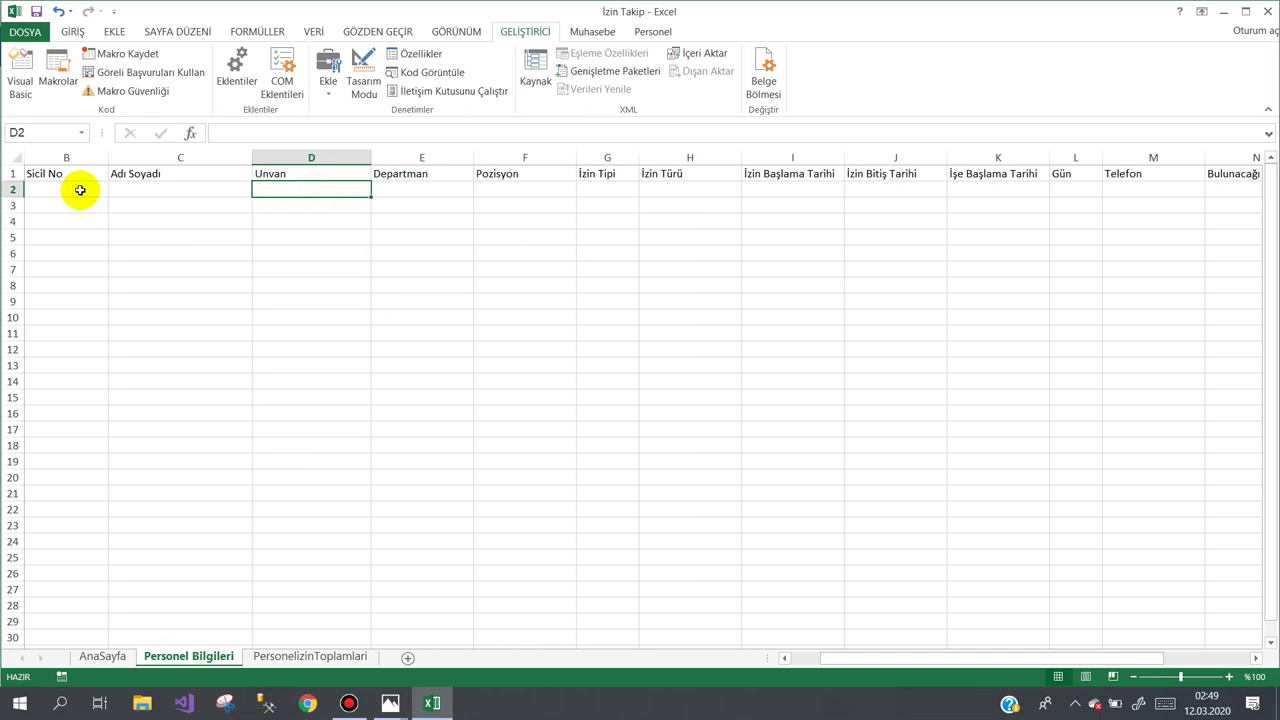
{"action": "left_click", "coordinate": [1085, 192]}
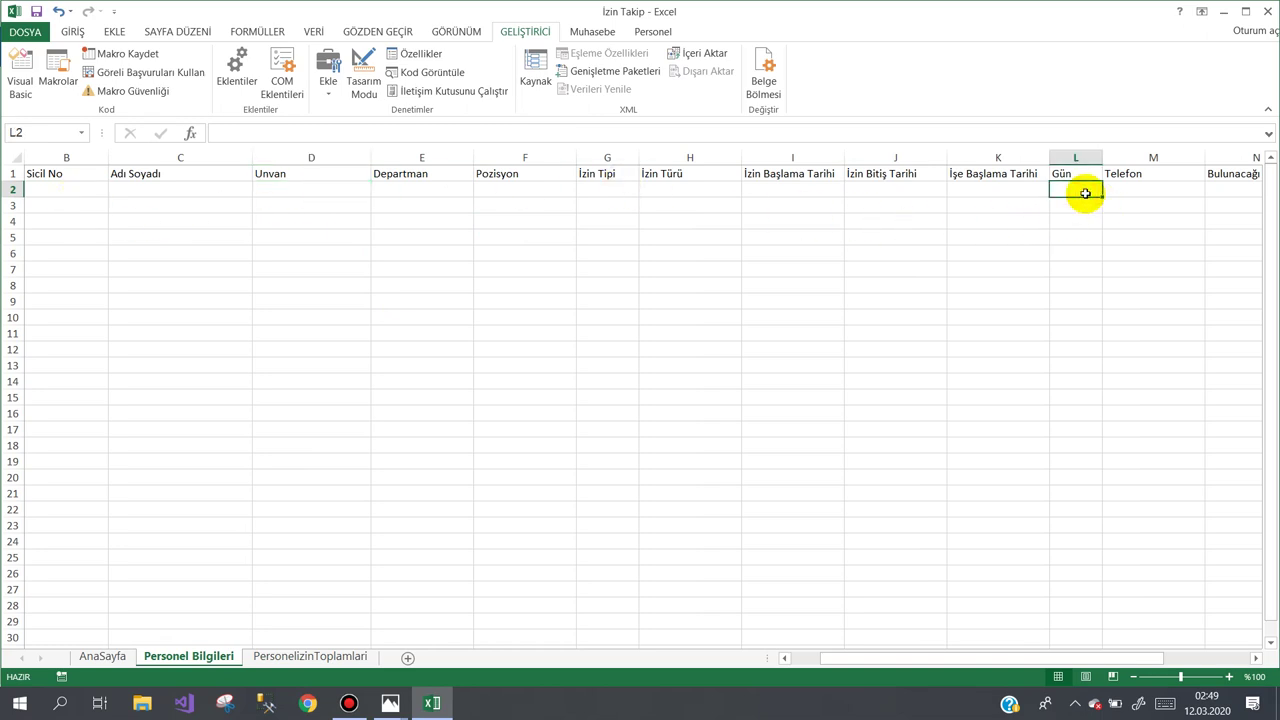
{"action": "type", "text": "5"}
{"action": "left_click", "coordinate": [977, 236]}
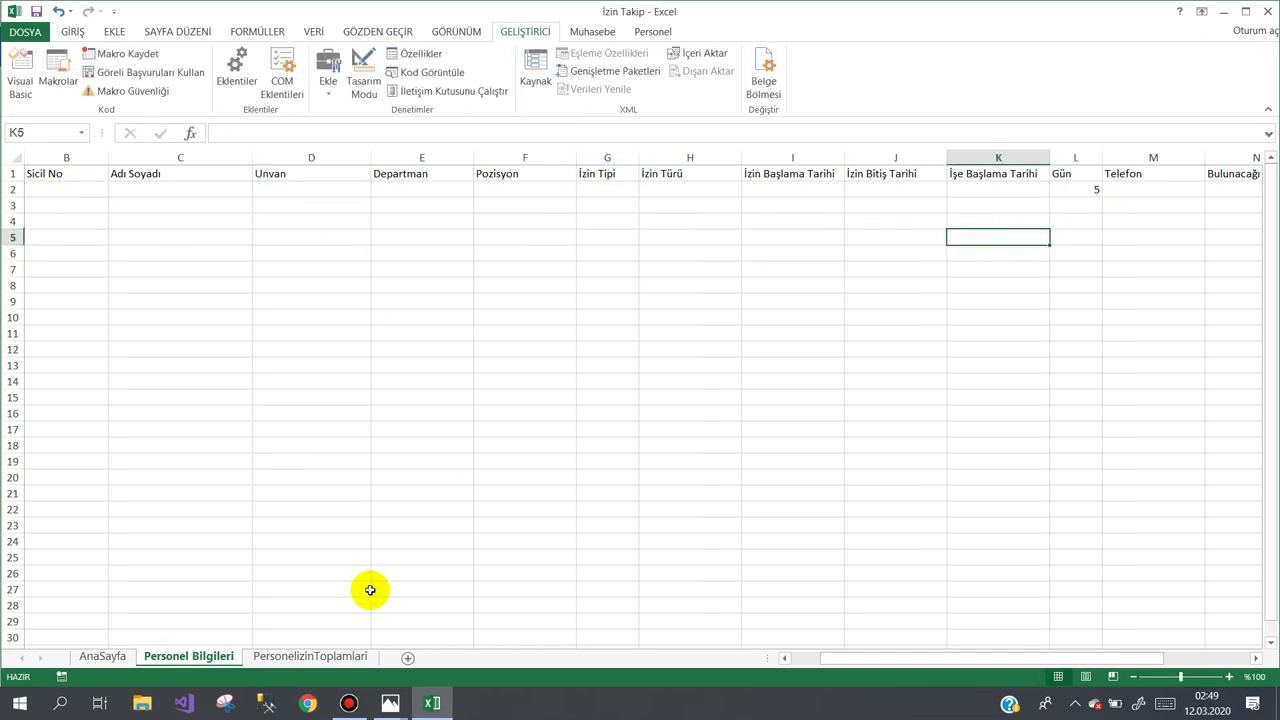
Change Kullandığı Gün in D2 on PersonelizinToplamlari to 375.
{"action": "left_click", "coordinate": [322, 657]}
{"action": "left_click", "coordinate": [315, 190]}
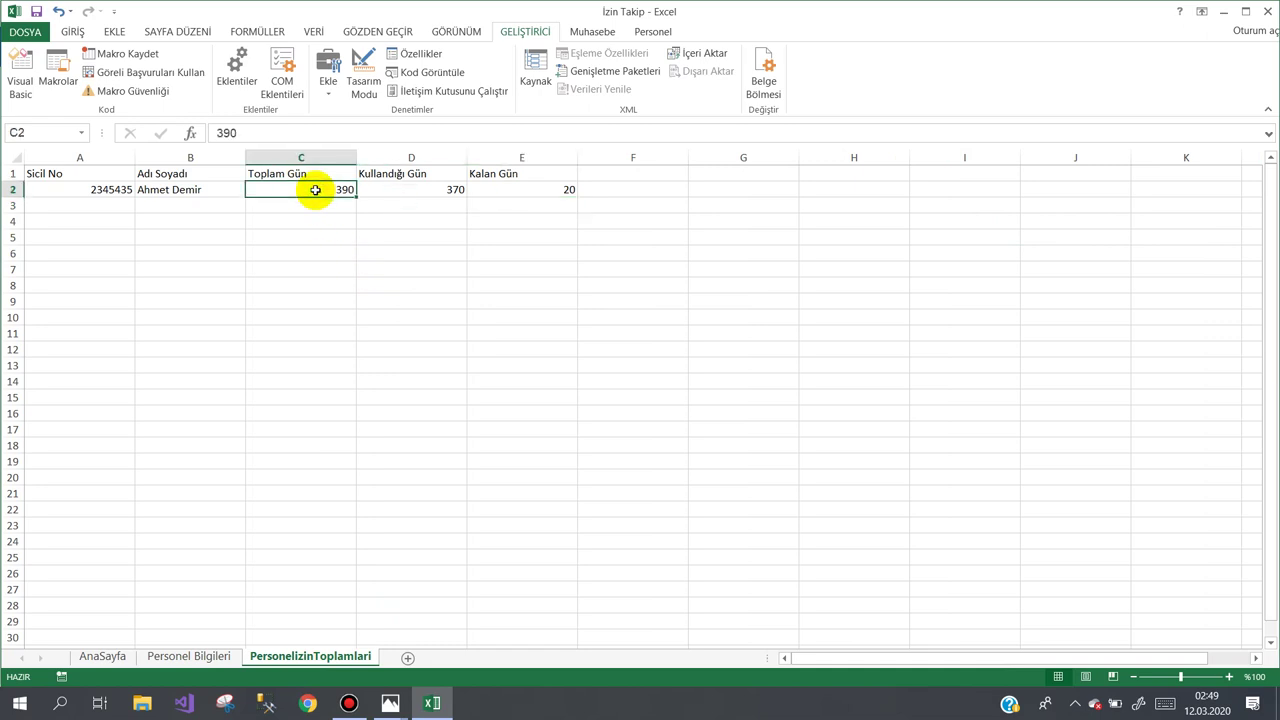
{"action": "left_click", "coordinate": [430, 192]}
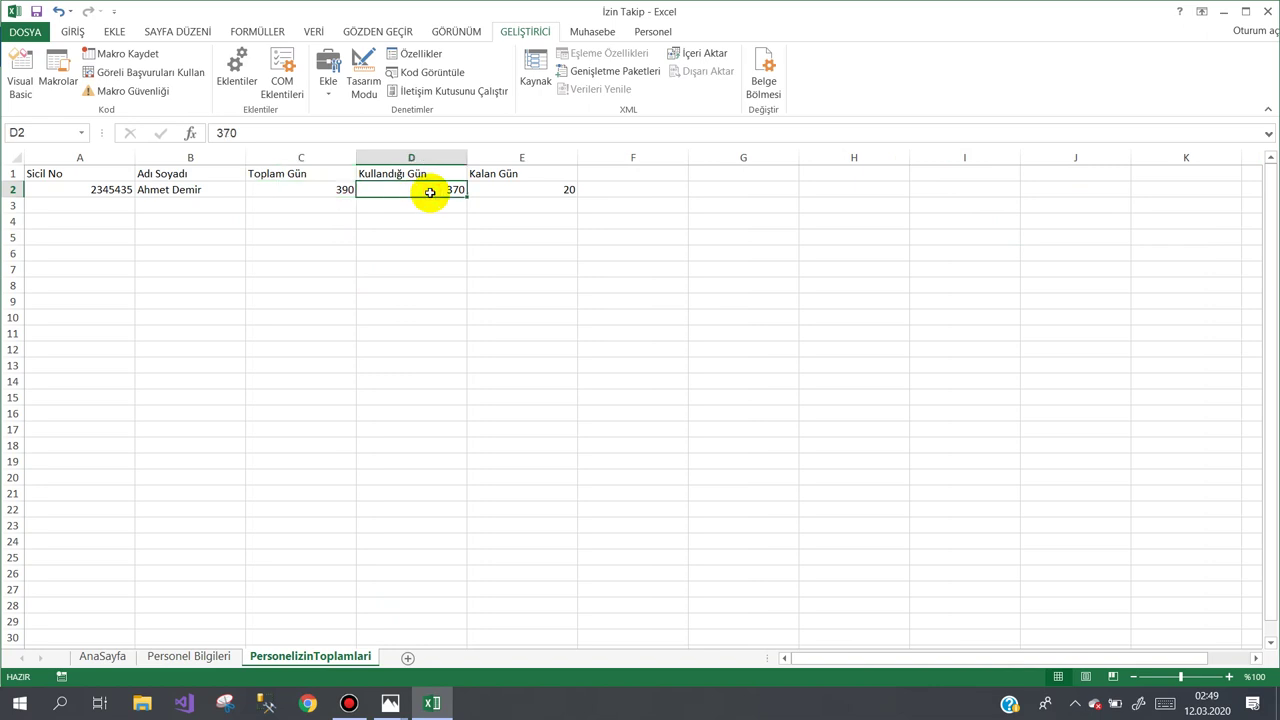
{"action": "type", "text": "3"}
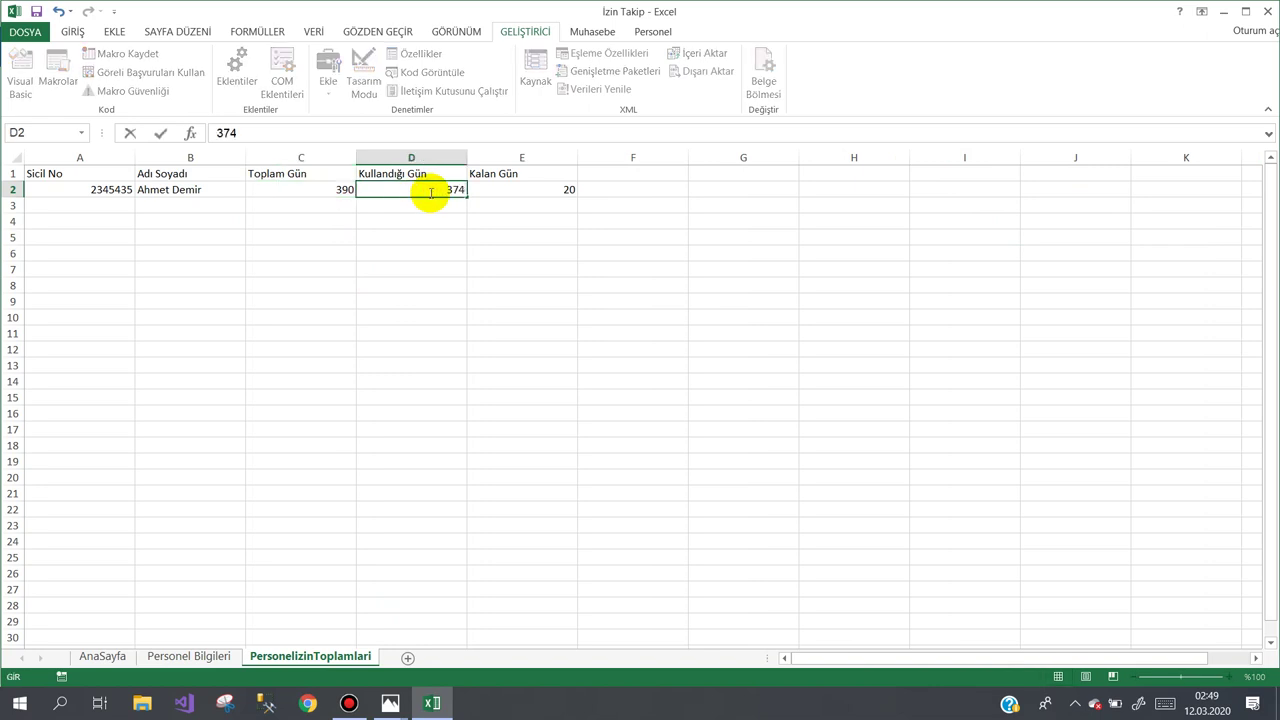
{"action": "type", "text": "5"}
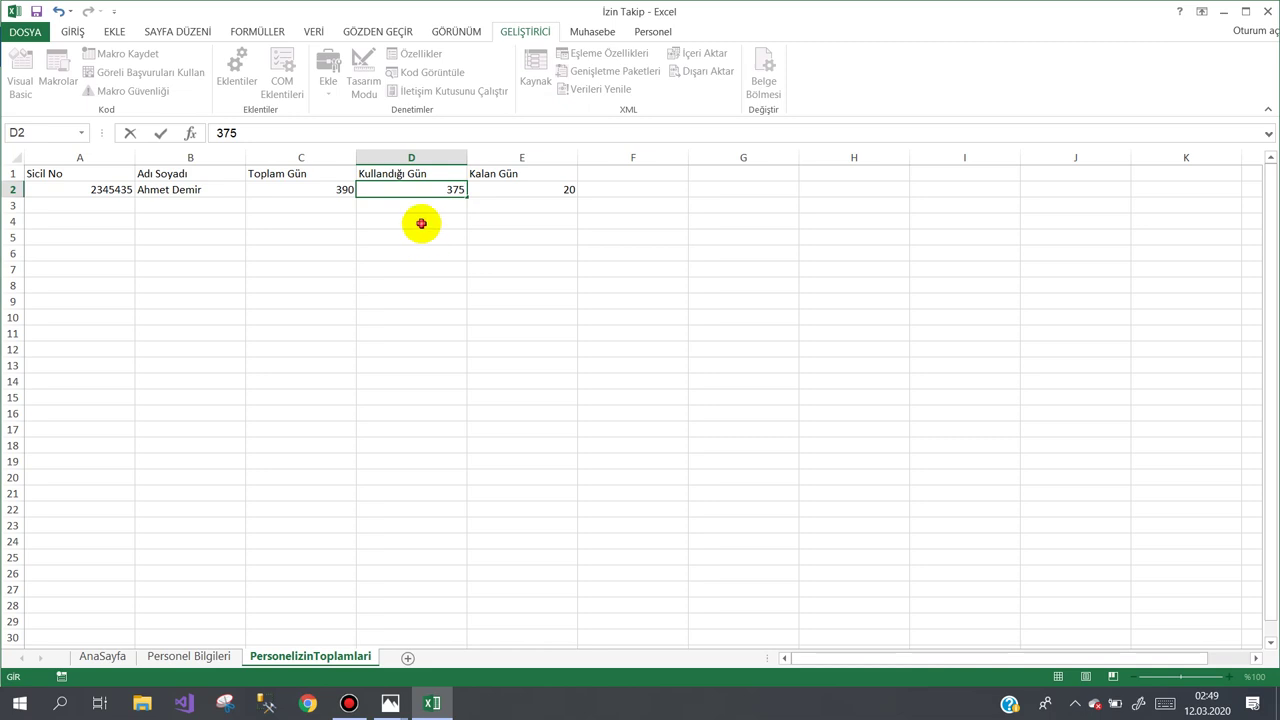
{"action": "left_click", "coordinate": [421, 223]}
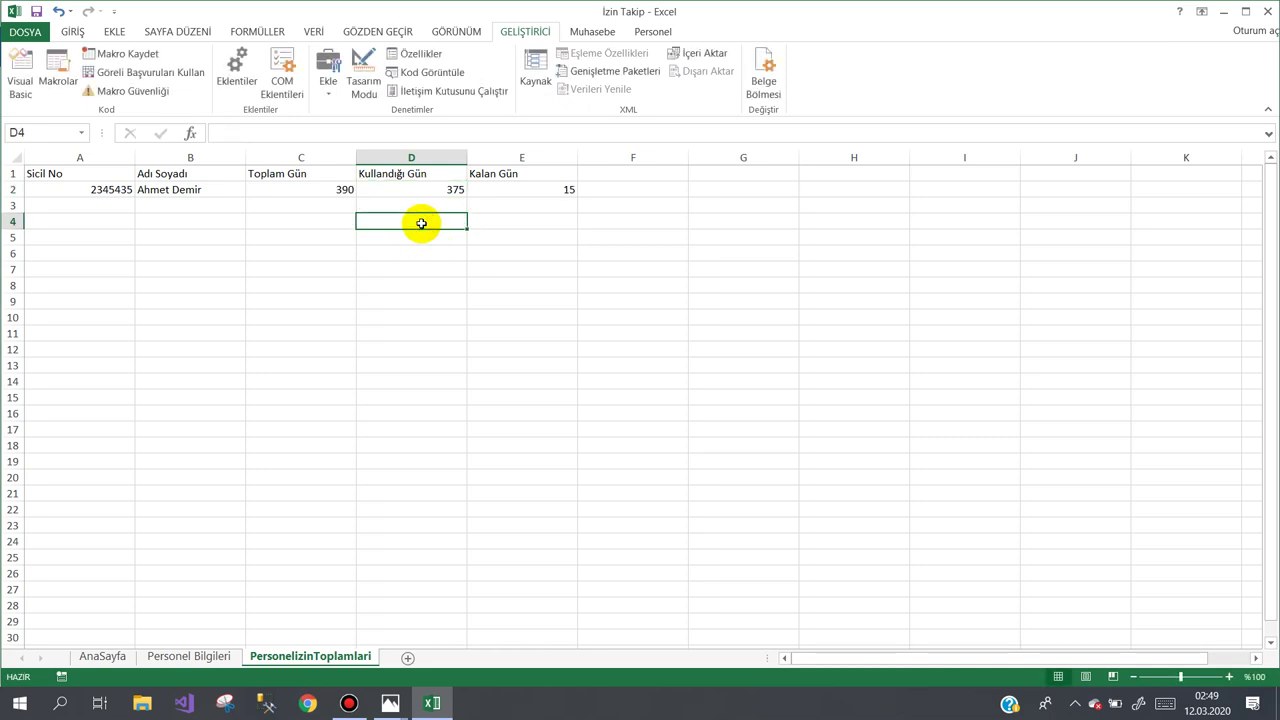
Log 4 leave days in the Gün cell L3 on Personel Bilgileri.
{"action": "left_click", "coordinate": [180, 655]}
{"action": "left_click", "coordinate": [1089, 204]}
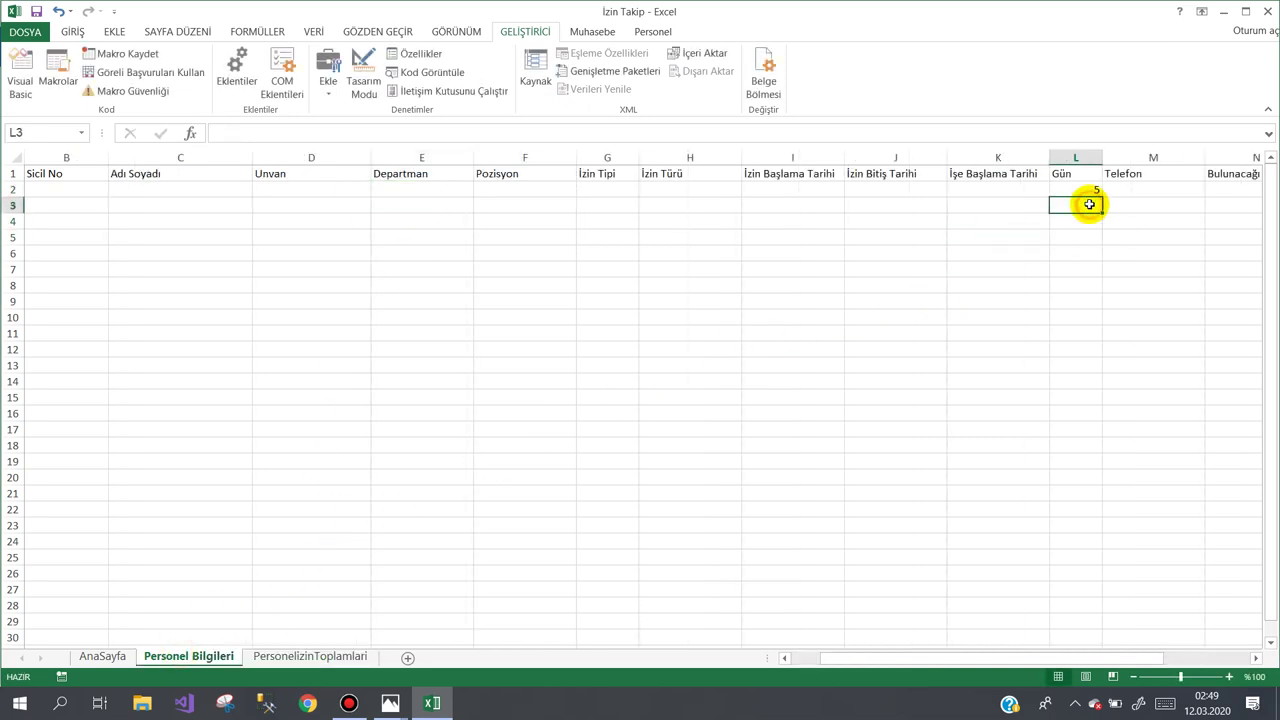
{"action": "type", "text": "4"}
{"action": "left_click", "coordinate": [930, 256]}
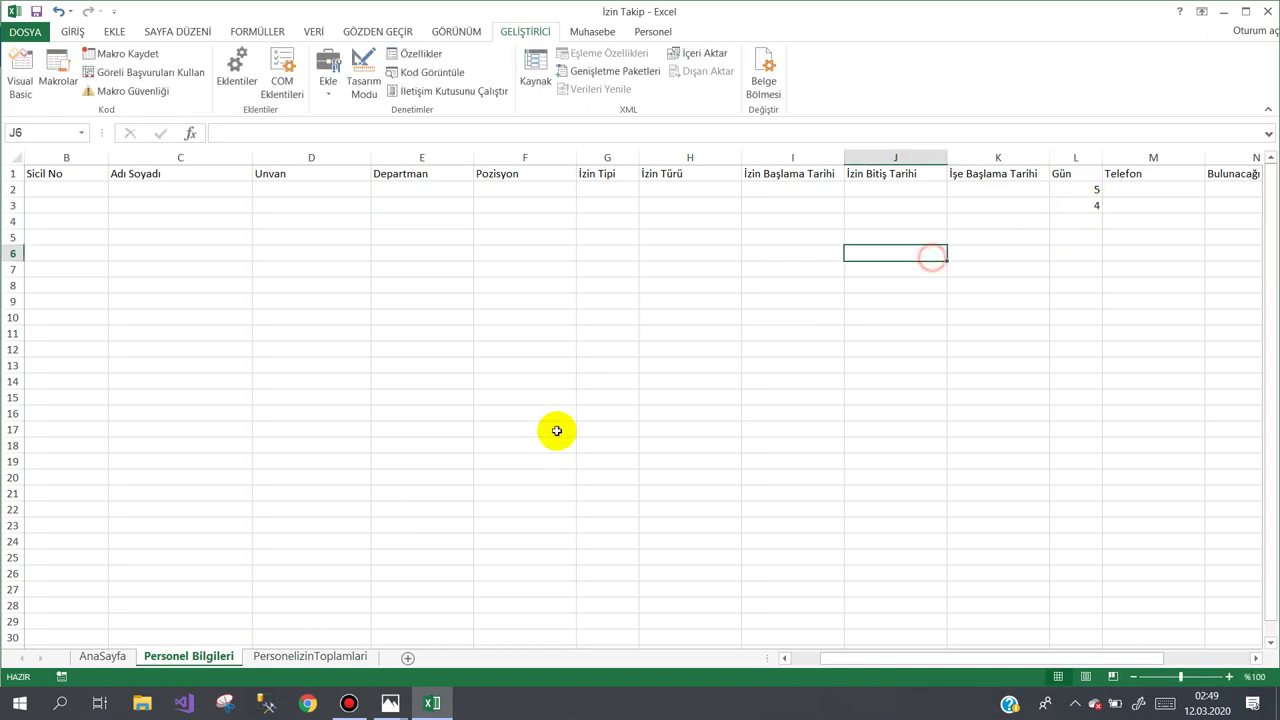
Update D2 to 379 so Kalan Gün becomes 11, then return to AnaSayfa.
{"action": "left_click", "coordinate": [346, 655]}
{"action": "left_click", "coordinate": [423, 190]}
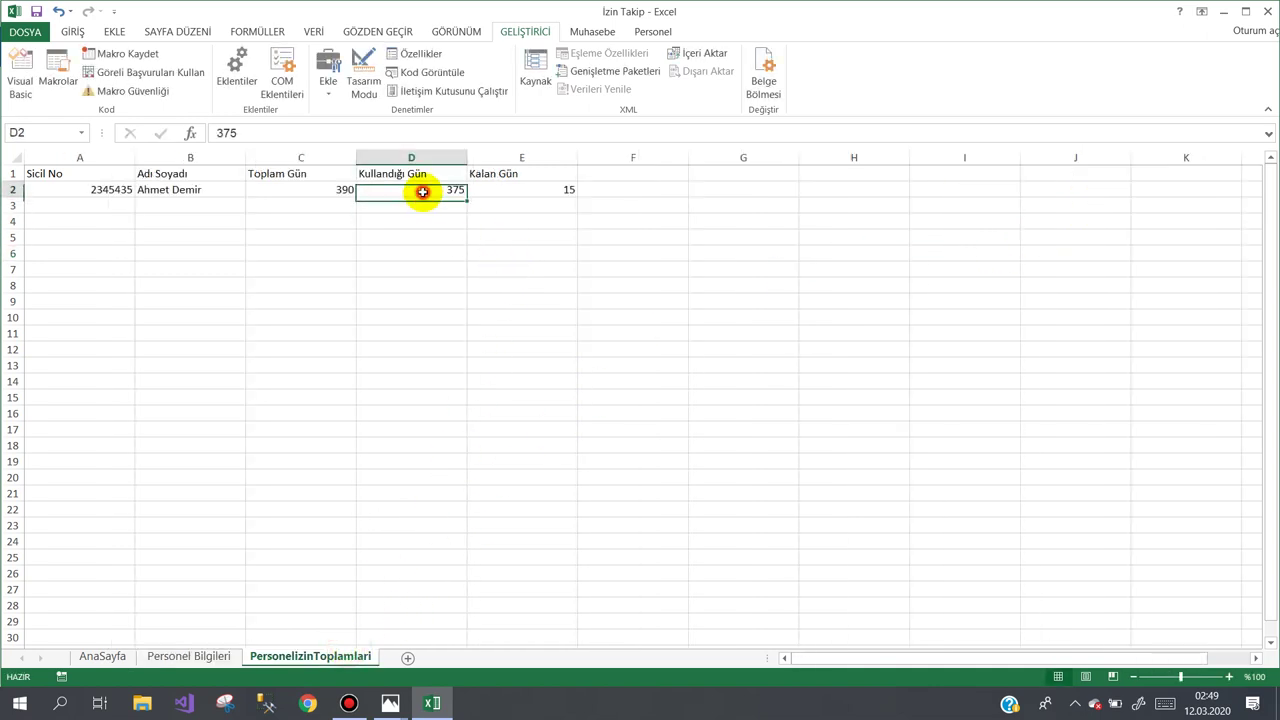
{"action": "type", "text": "3"}
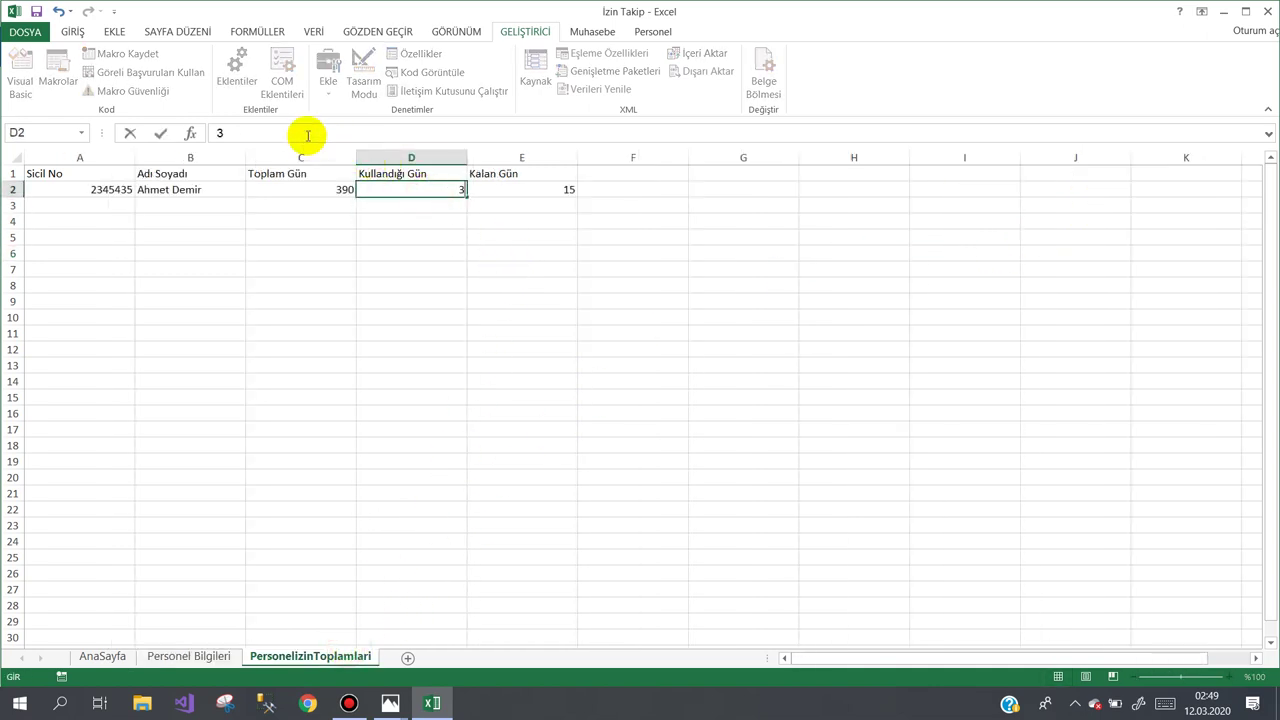
{"action": "left_click", "coordinate": [389, 256]}
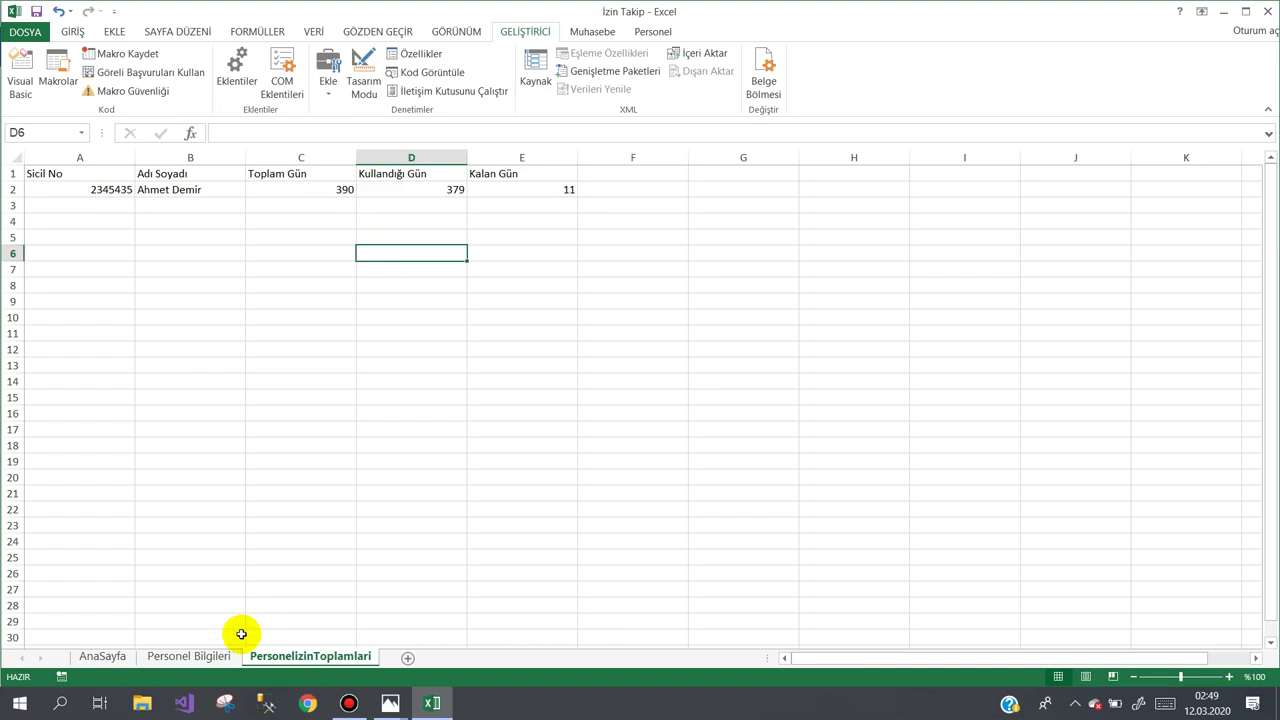
{"action": "left_click", "coordinate": [105, 657]}
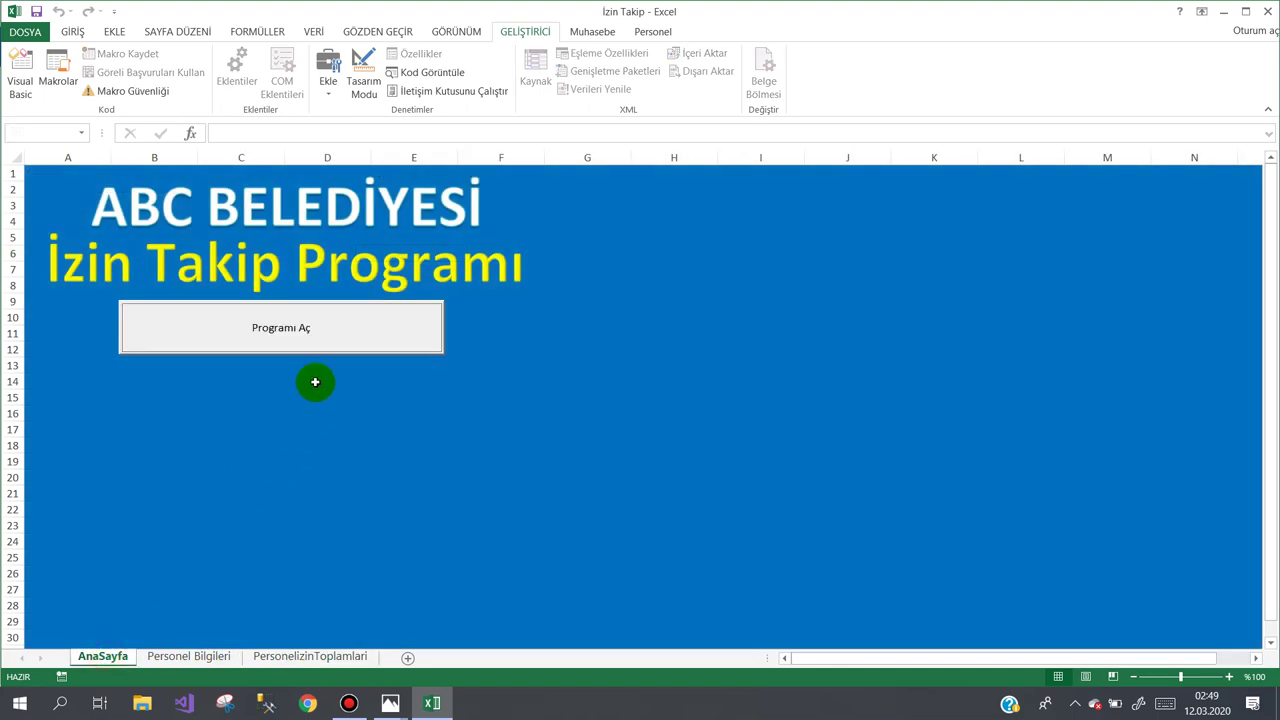
{"action": "left_click", "coordinate": [301, 328]}
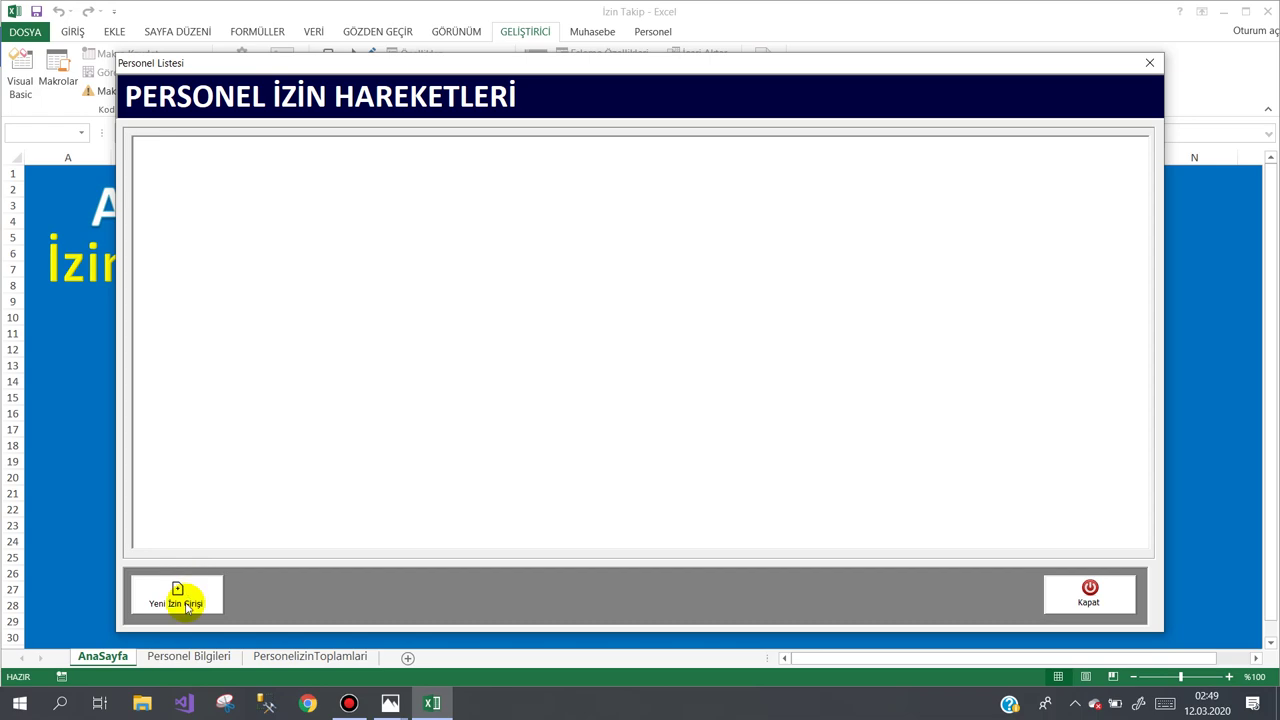
{"action": "left_click", "coordinate": [177, 603]}
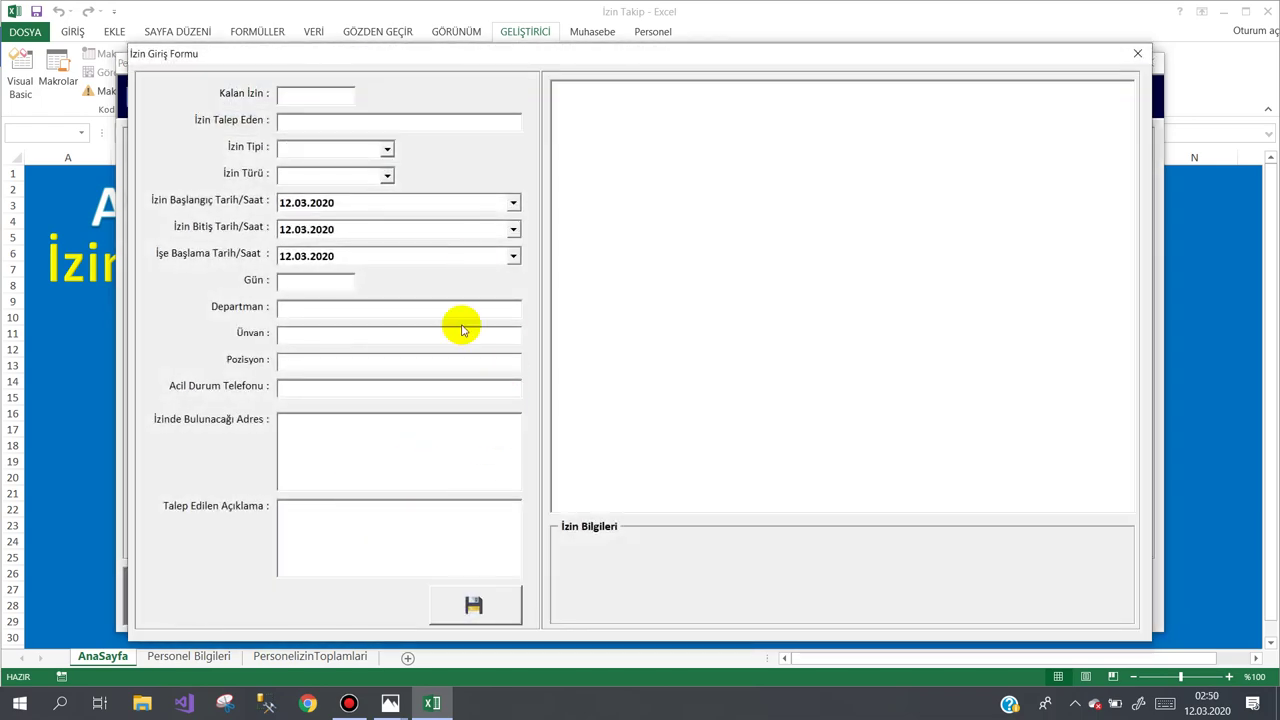
{"action": "left_click", "coordinate": [1136, 54]}
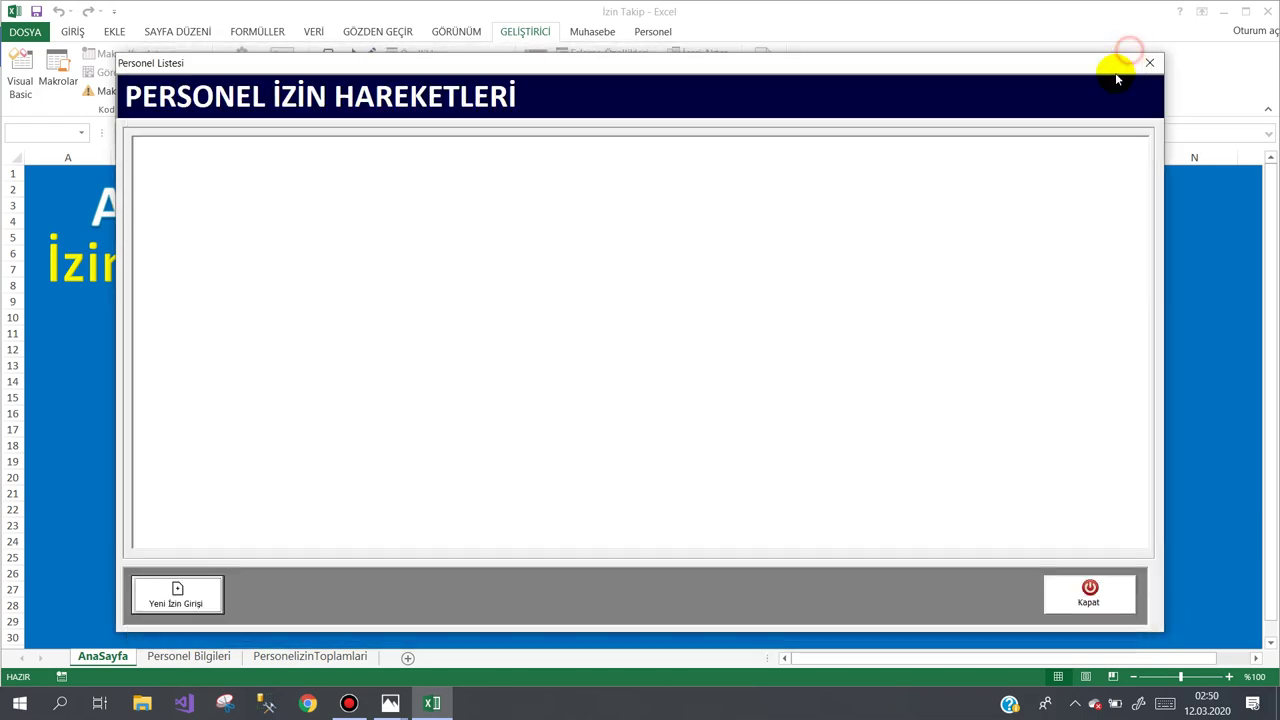
{"action": "left_click", "coordinate": [1100, 603]}
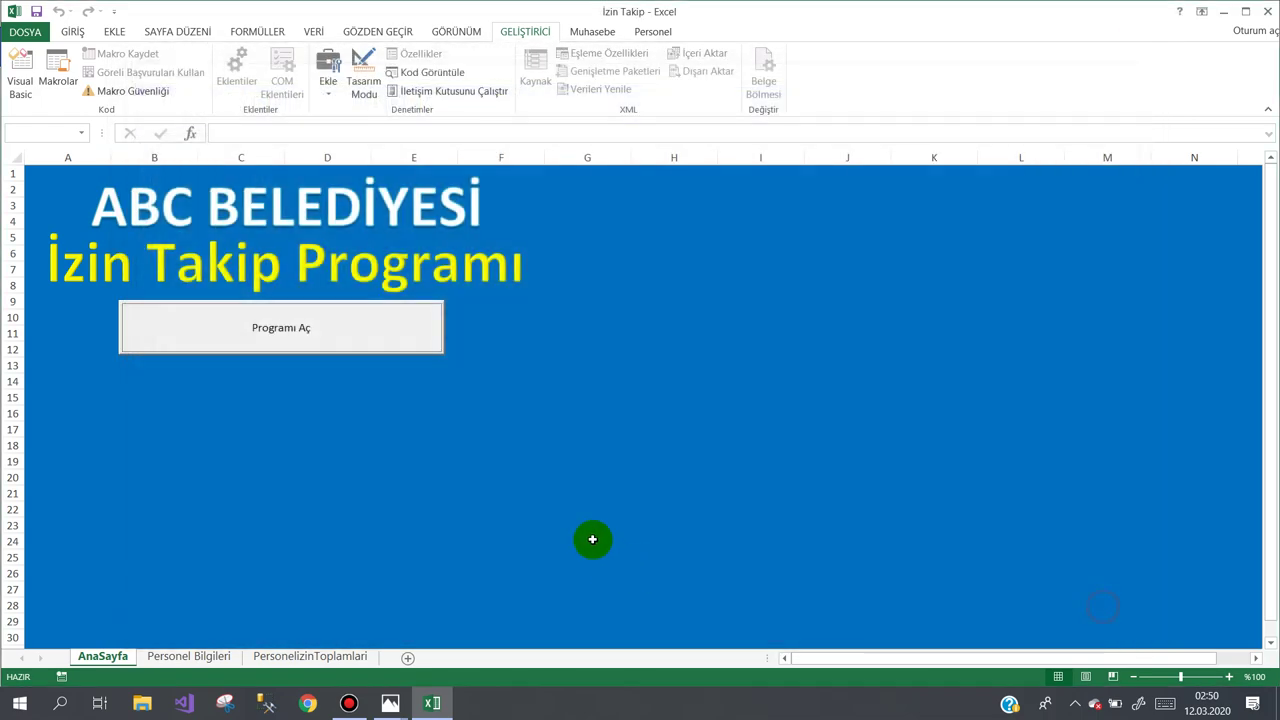
{"action": "left_click", "coordinate": [594, 252]}
{"action": "left_click", "coordinate": [688, 286]}
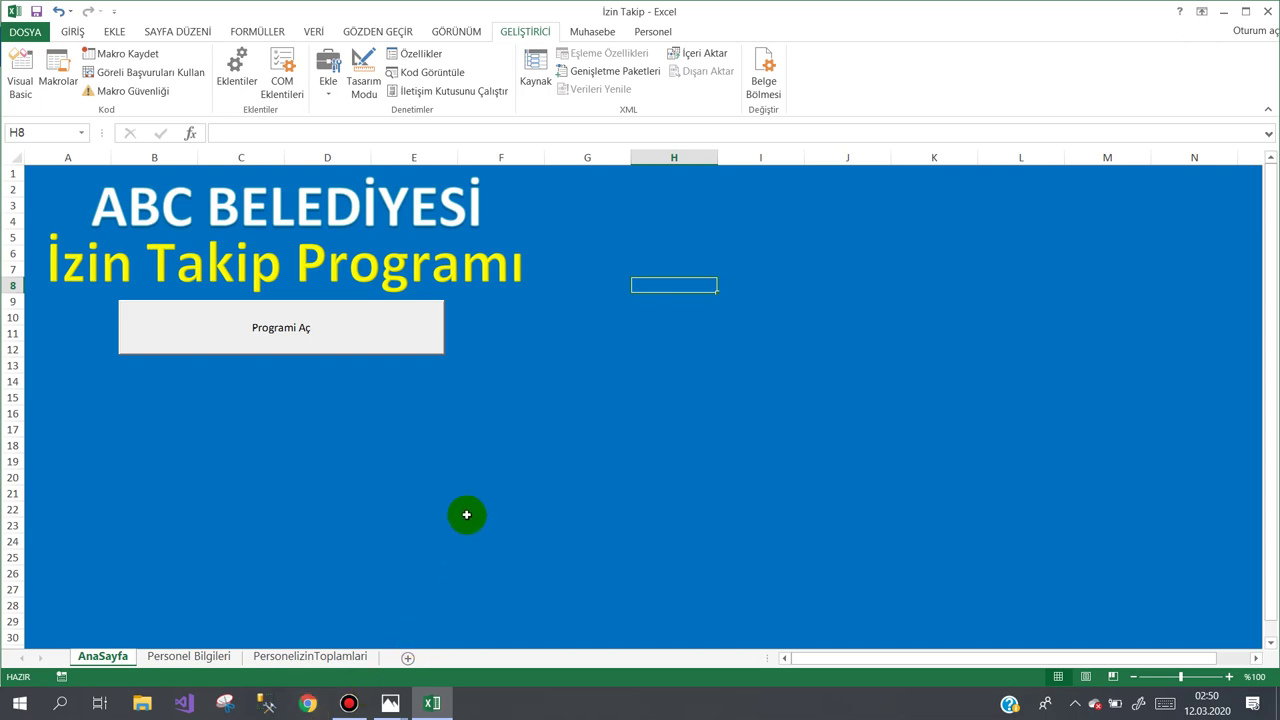
{"action": "left_click", "coordinate": [349, 703]}
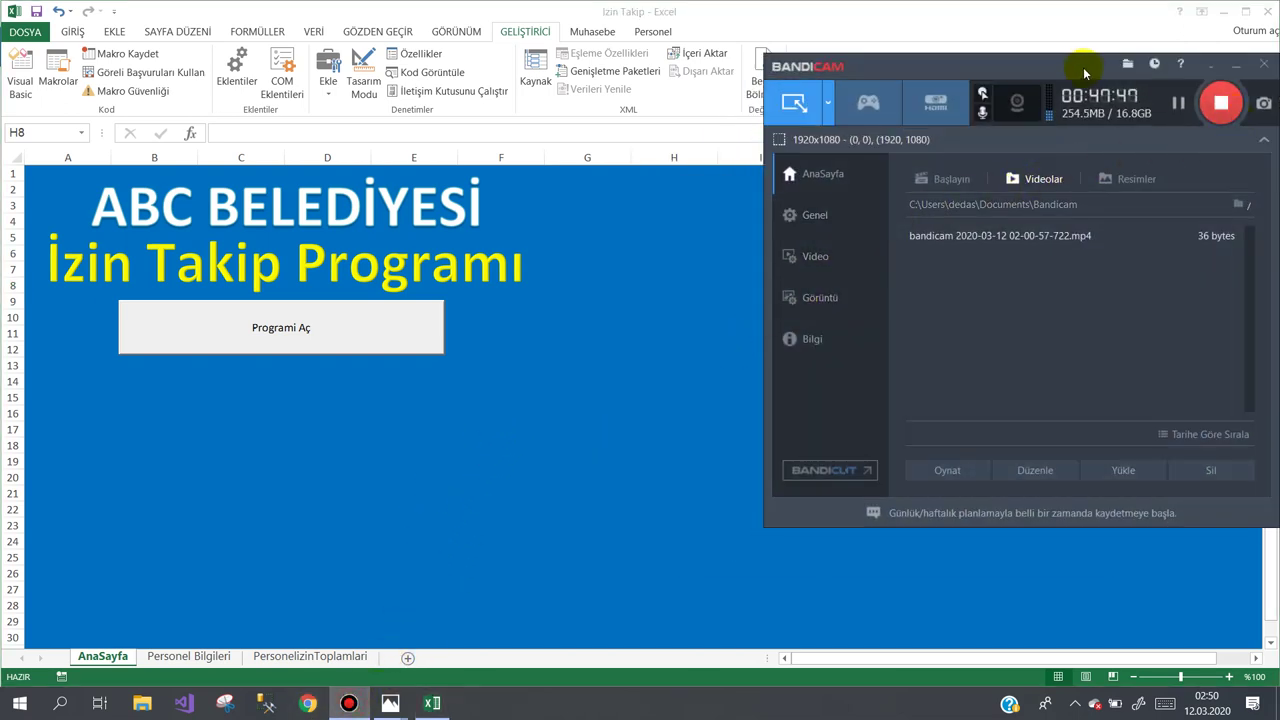
Bring up the Bandicam window and position it over the right half of the AnaSayfa sheet.
{"action": "left_click", "coordinate": [1078, 65]}
{"action": "left_click_drag", "start_coordinate": [1019, 69], "coordinate": [895, 54]}
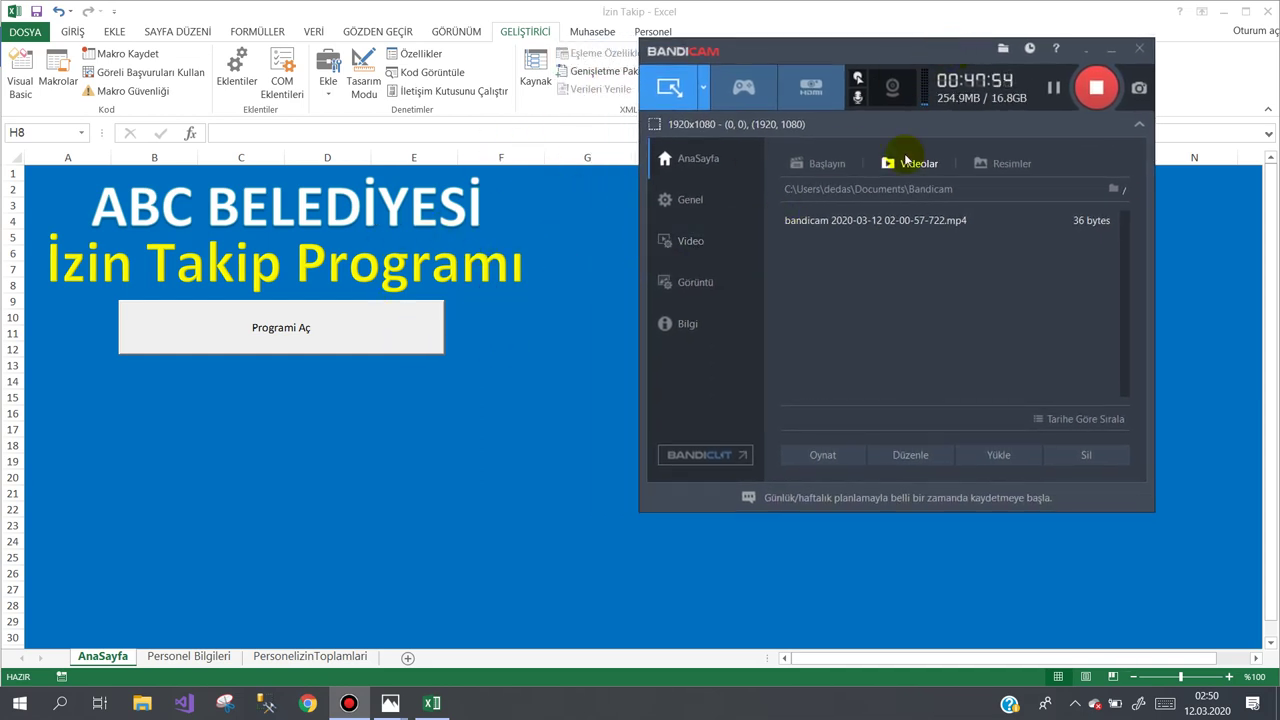
{"action": "left_click_drag", "start_coordinate": [923, 51], "coordinate": [955, 63]}
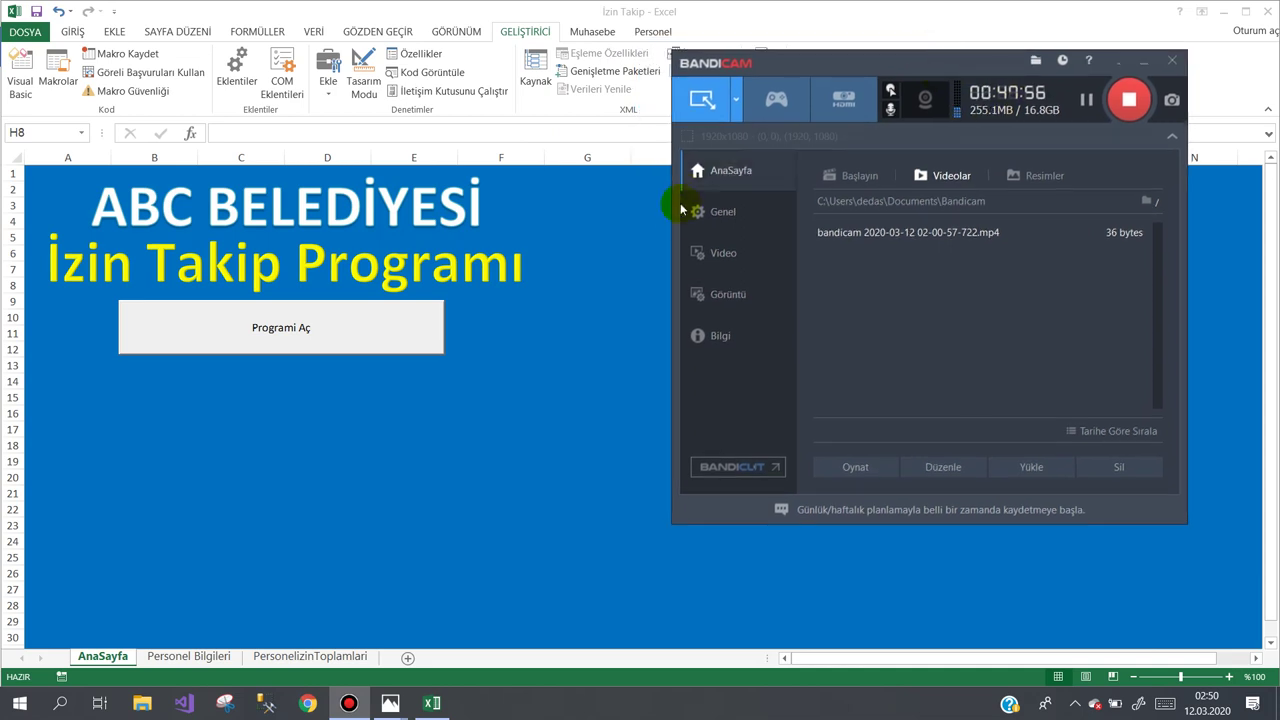